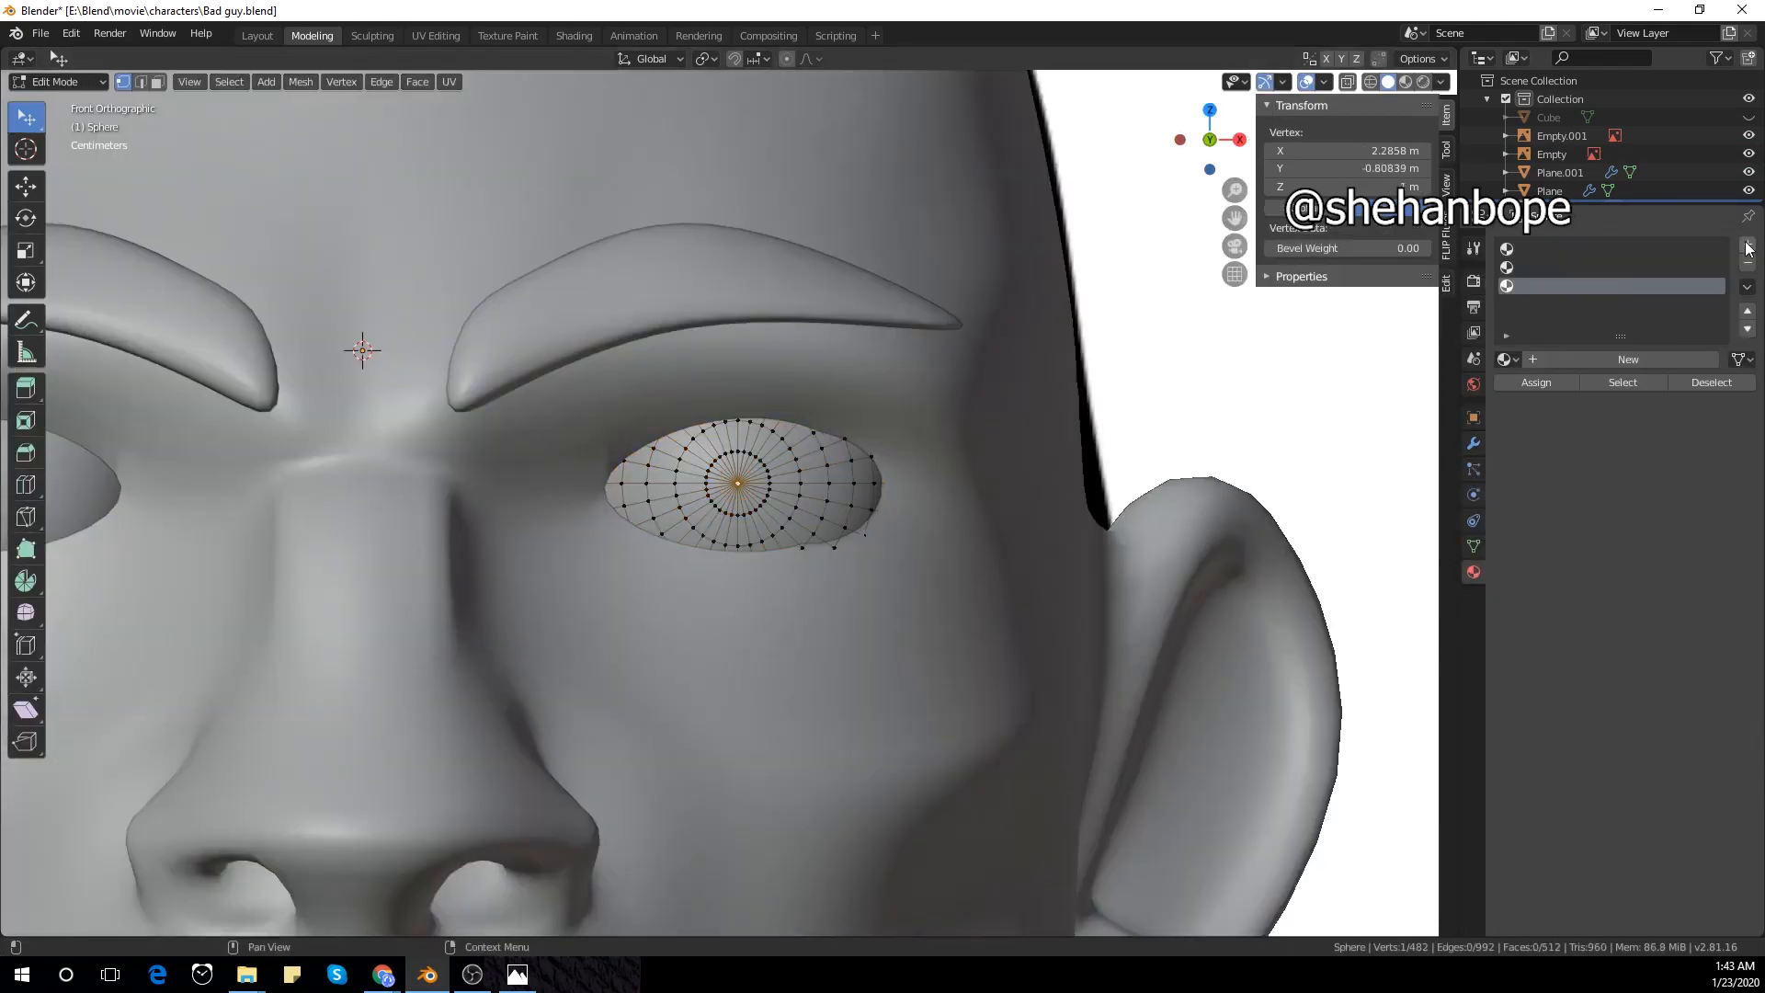
Create a new material in the selected slot of the eye sphere
left_click(1629, 360)
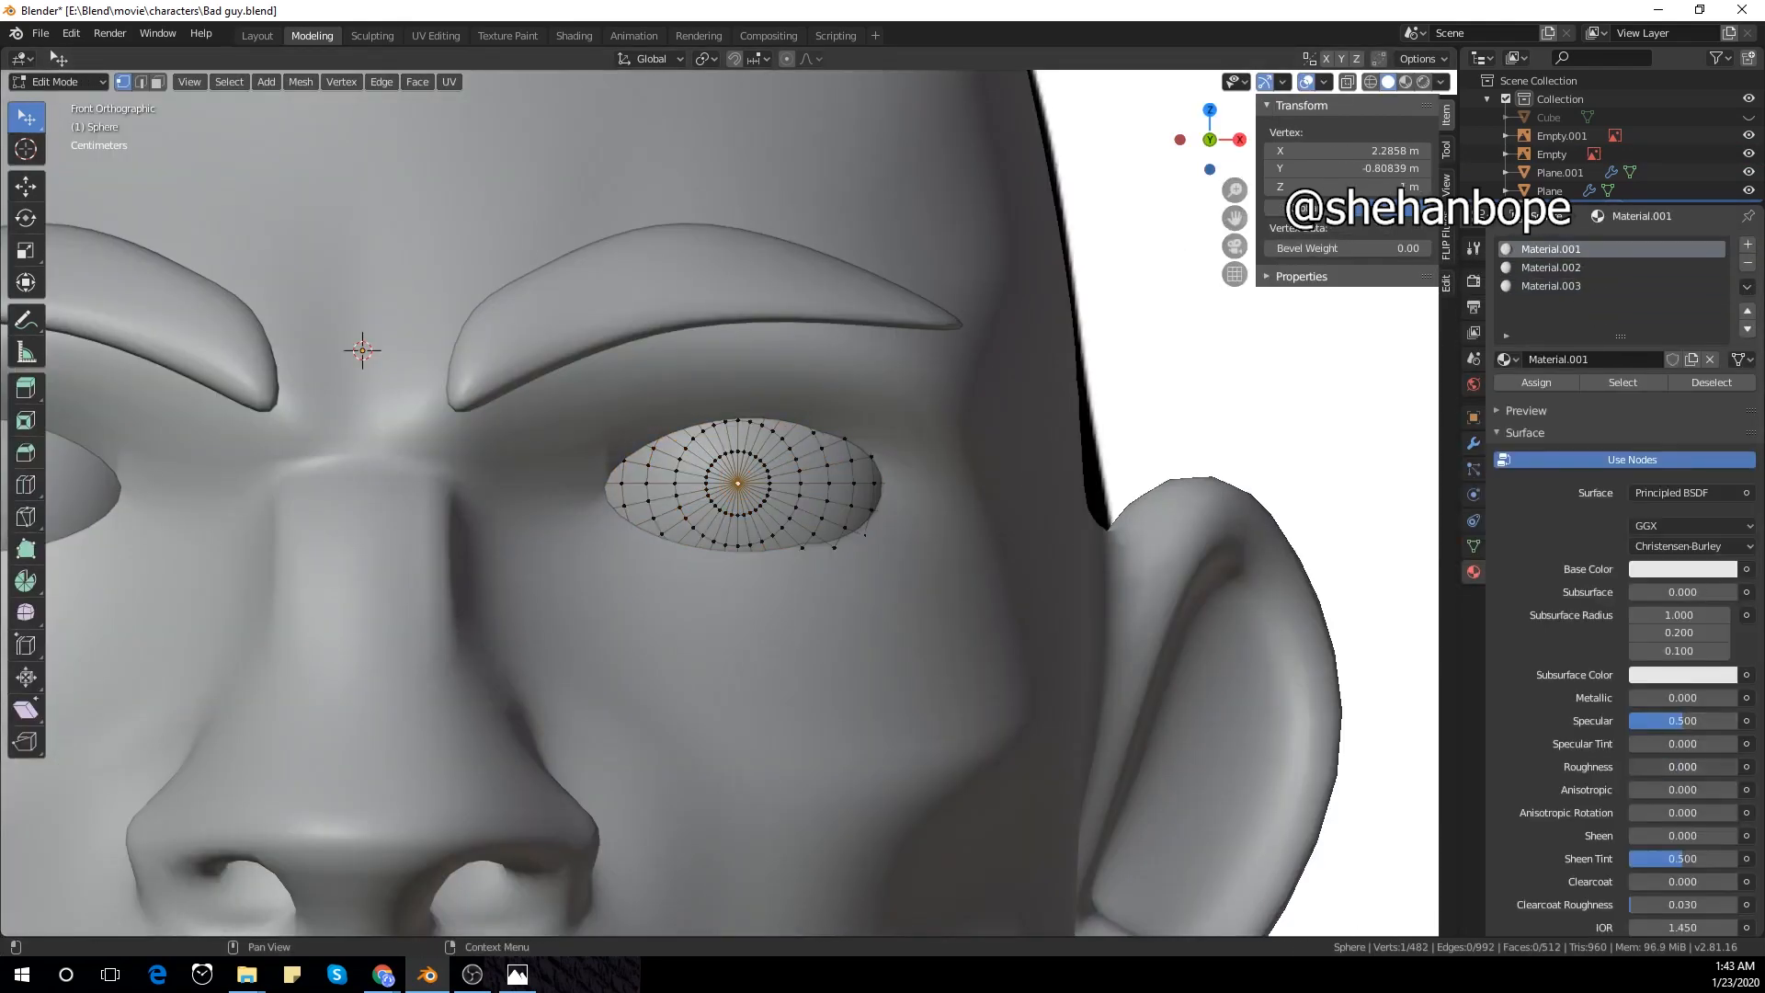
scroll(1618, 552, "down", 2)
left_click(1683, 626)
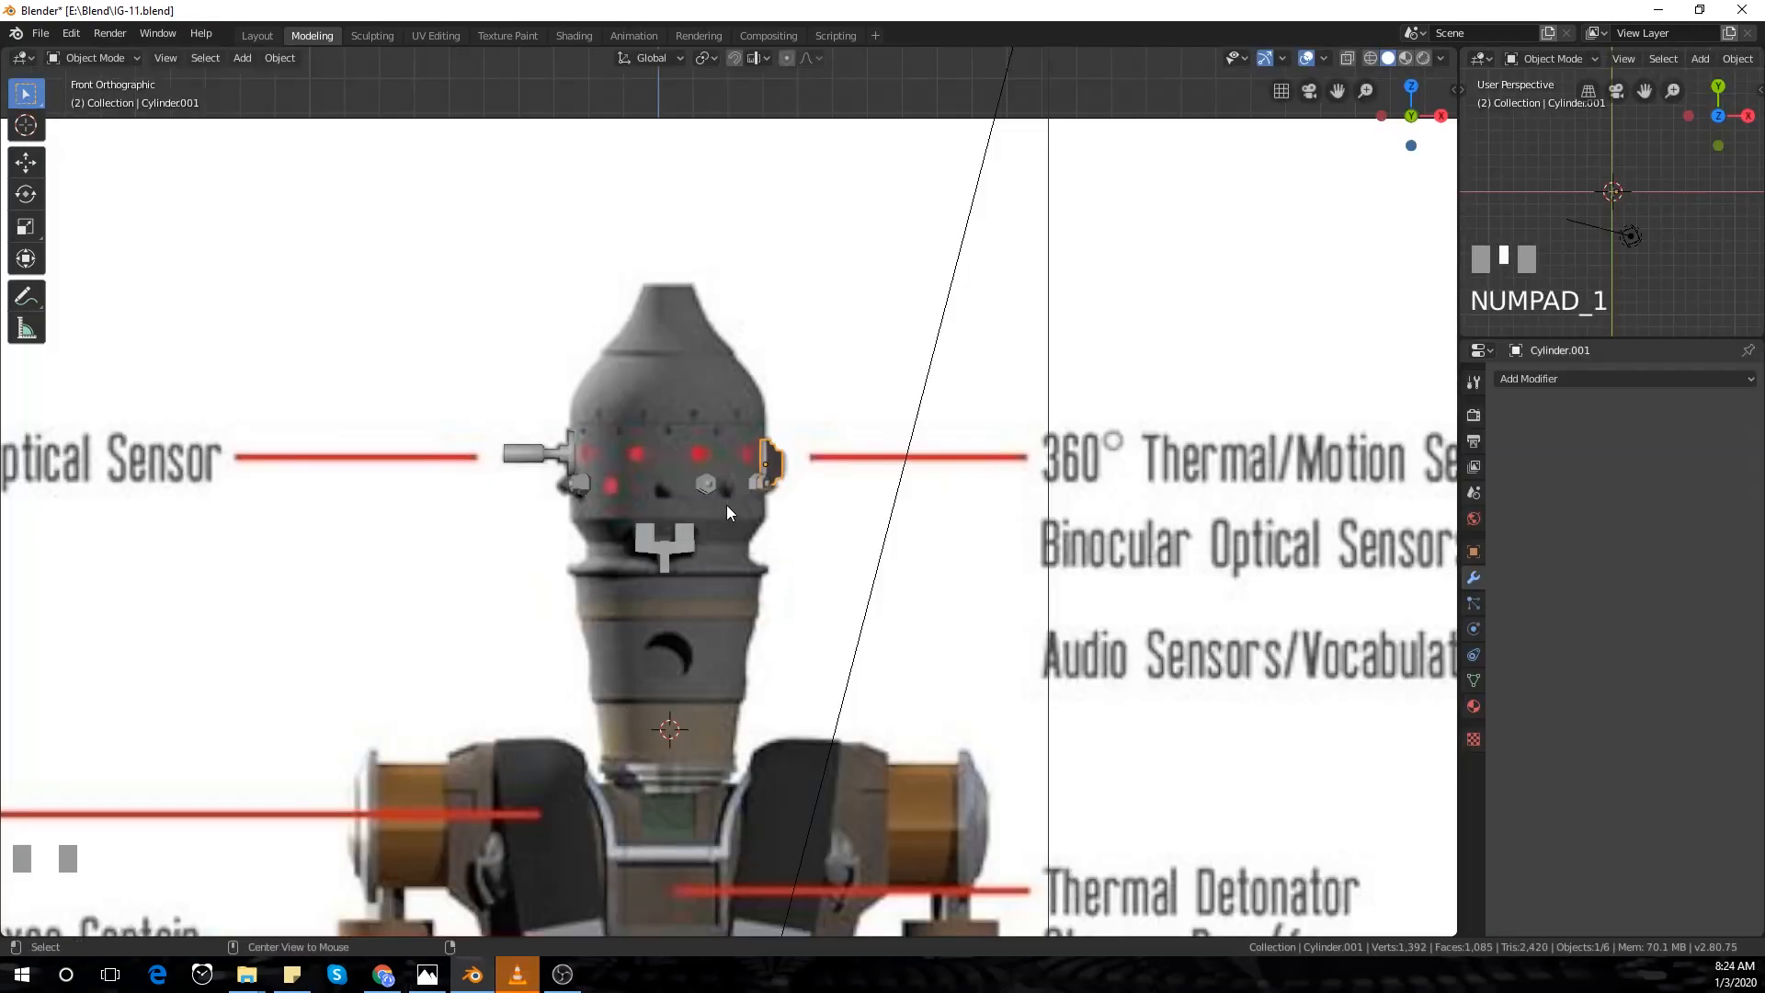
Duplicate the round sensor on the side of the robot head, rotate the copy and place it on the back of the head
key("shift+d")
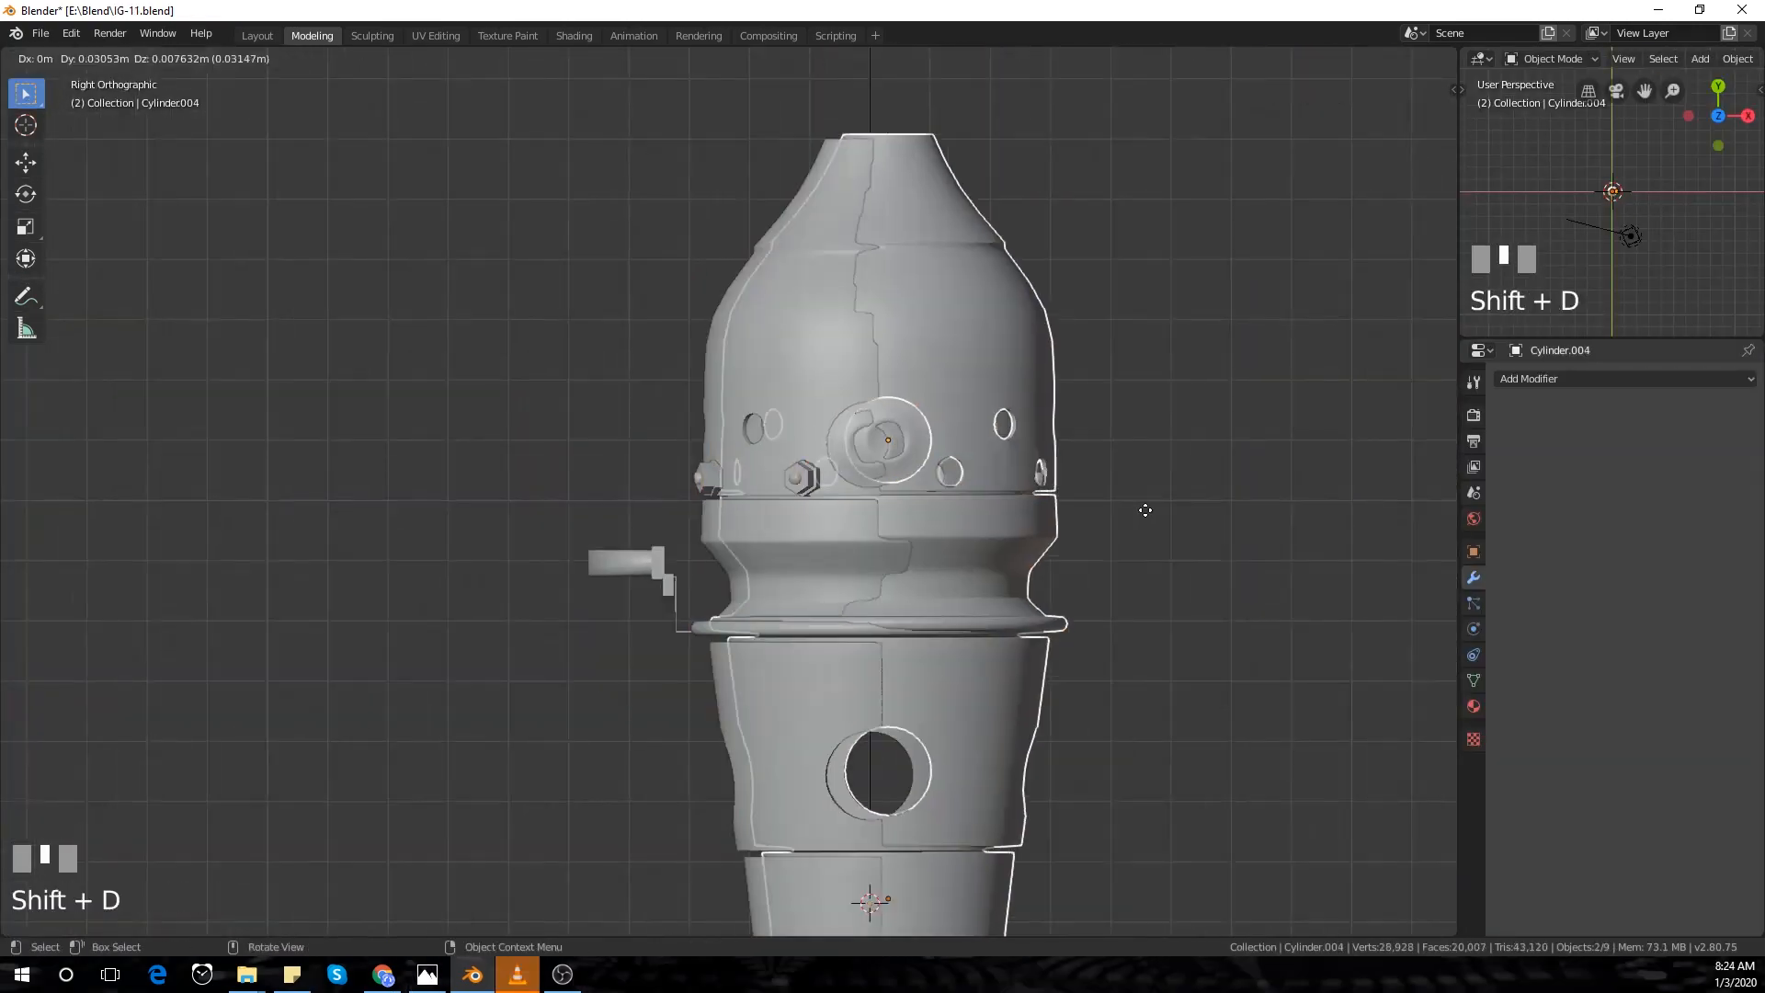
key("r")
key("g")
left_click(1036, 777)
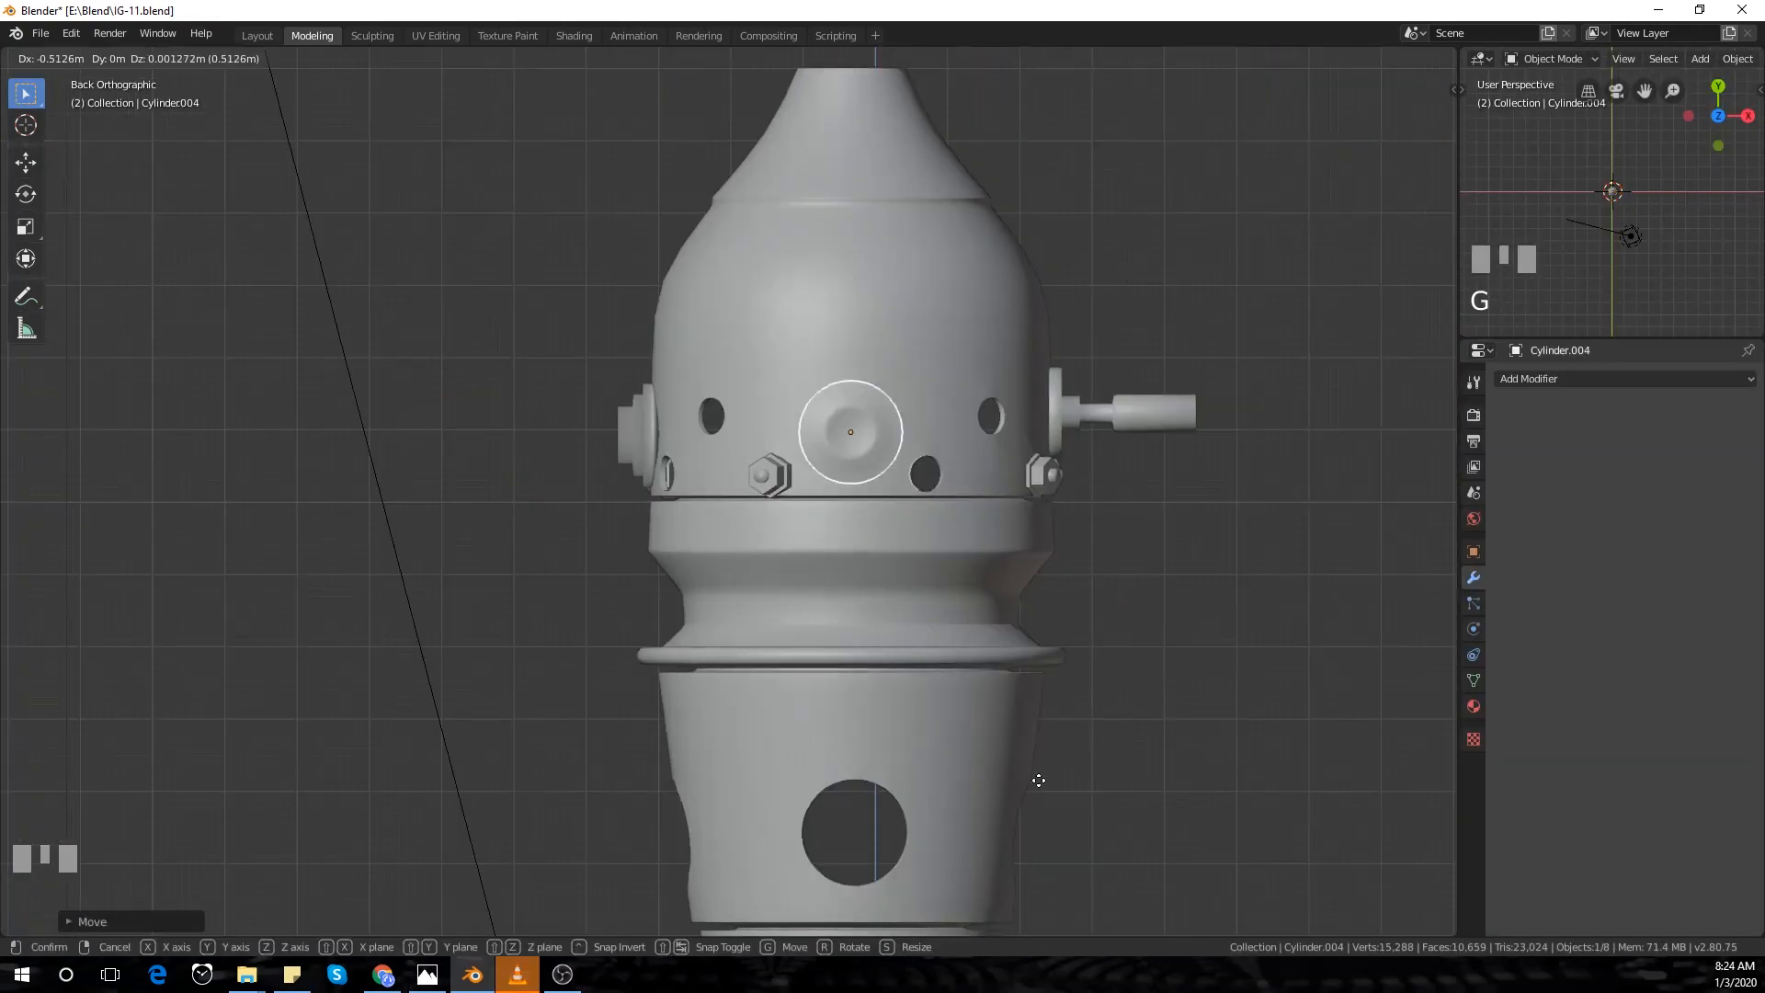
middle_click_drag(1036, 776, 879, 697)
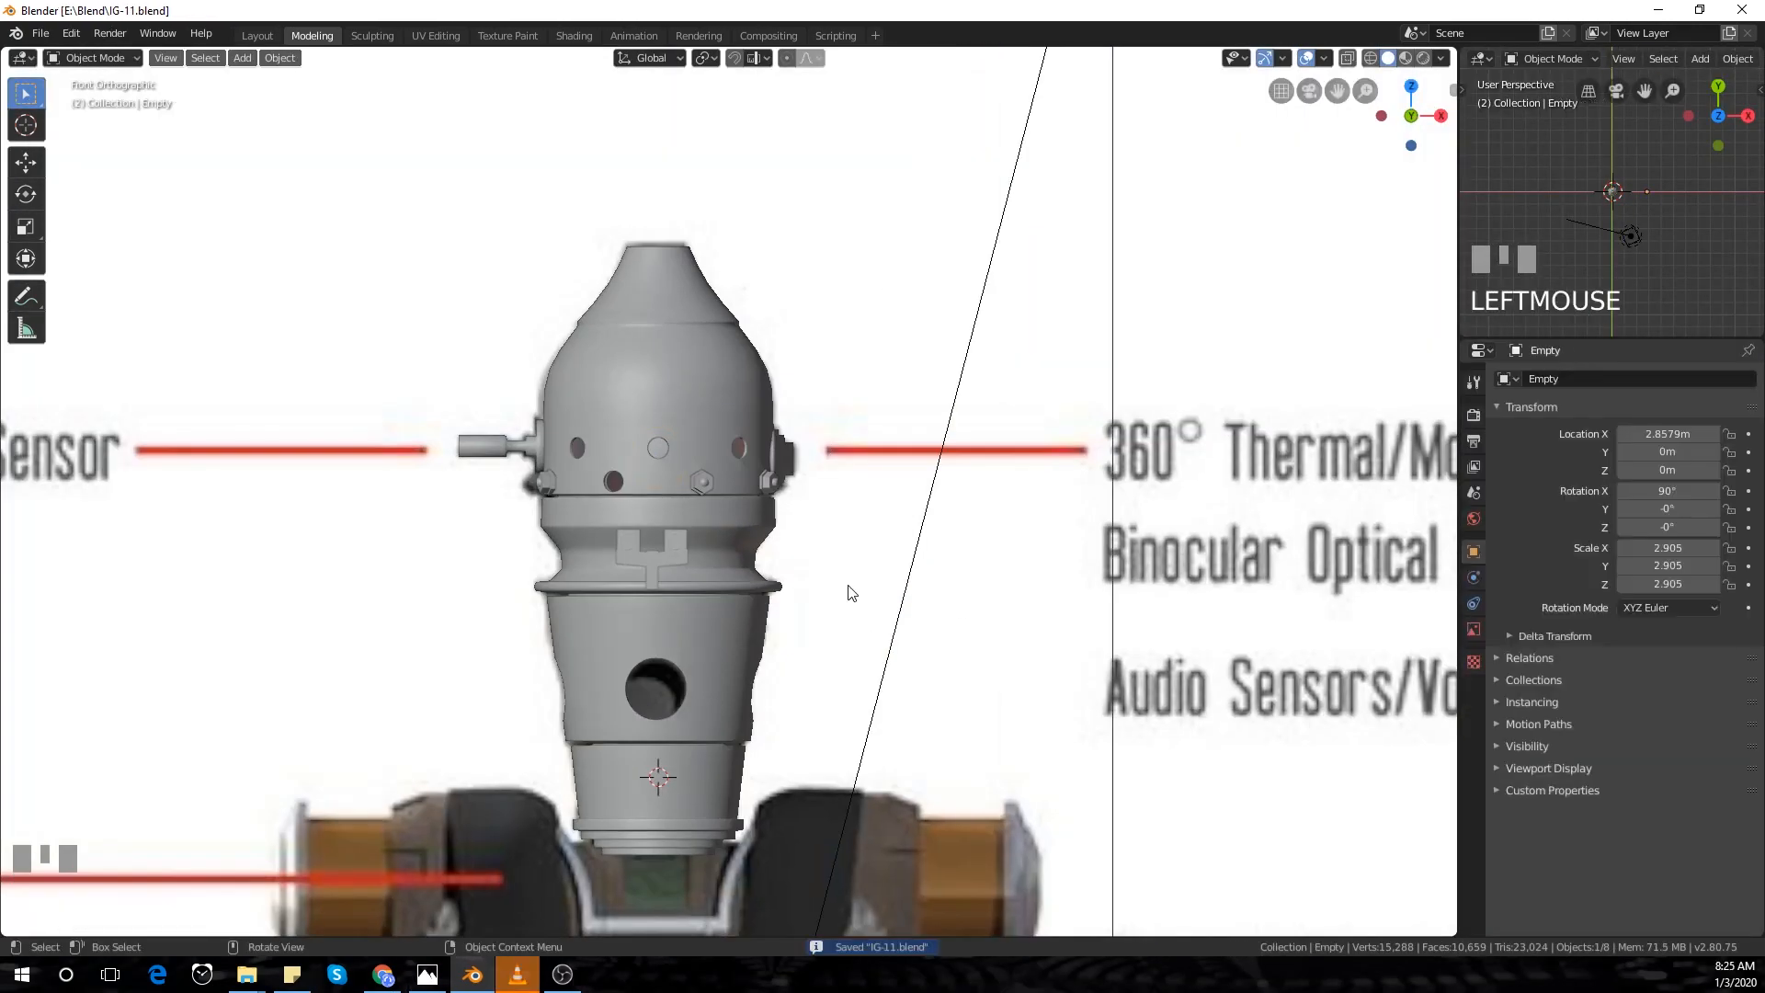
key("Tab")
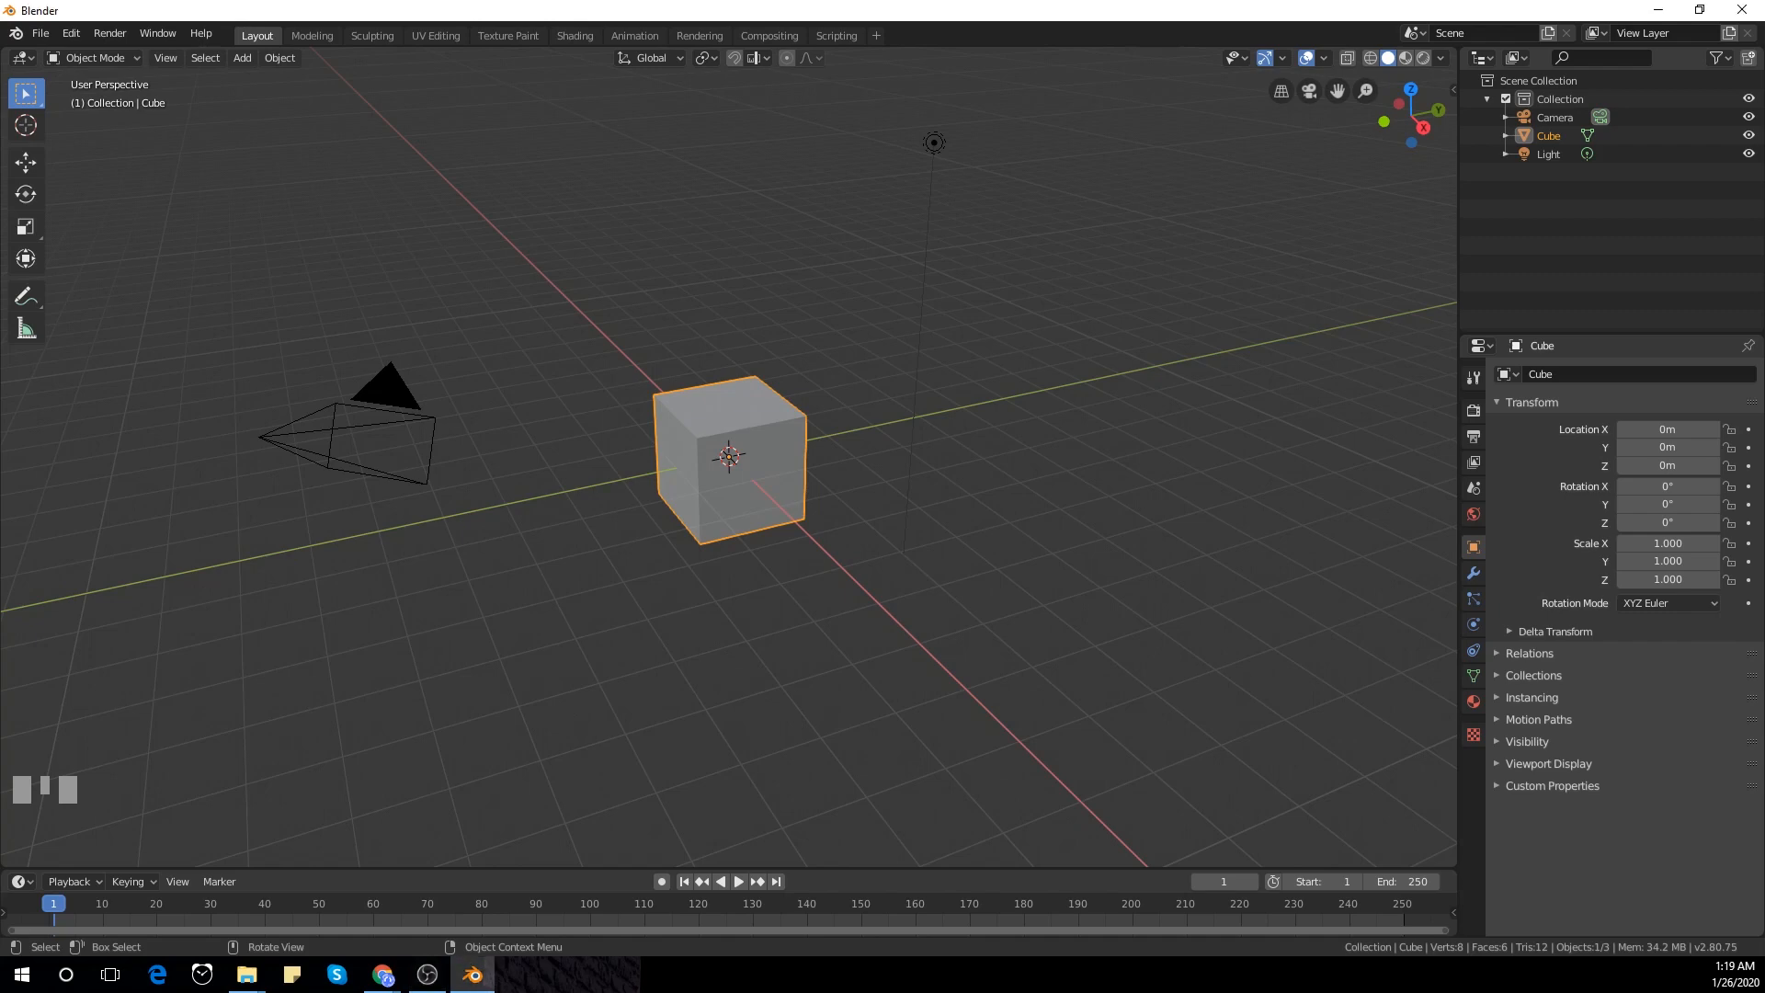
Delete the default camera, cube and light from the scene
left_click(972, 275)
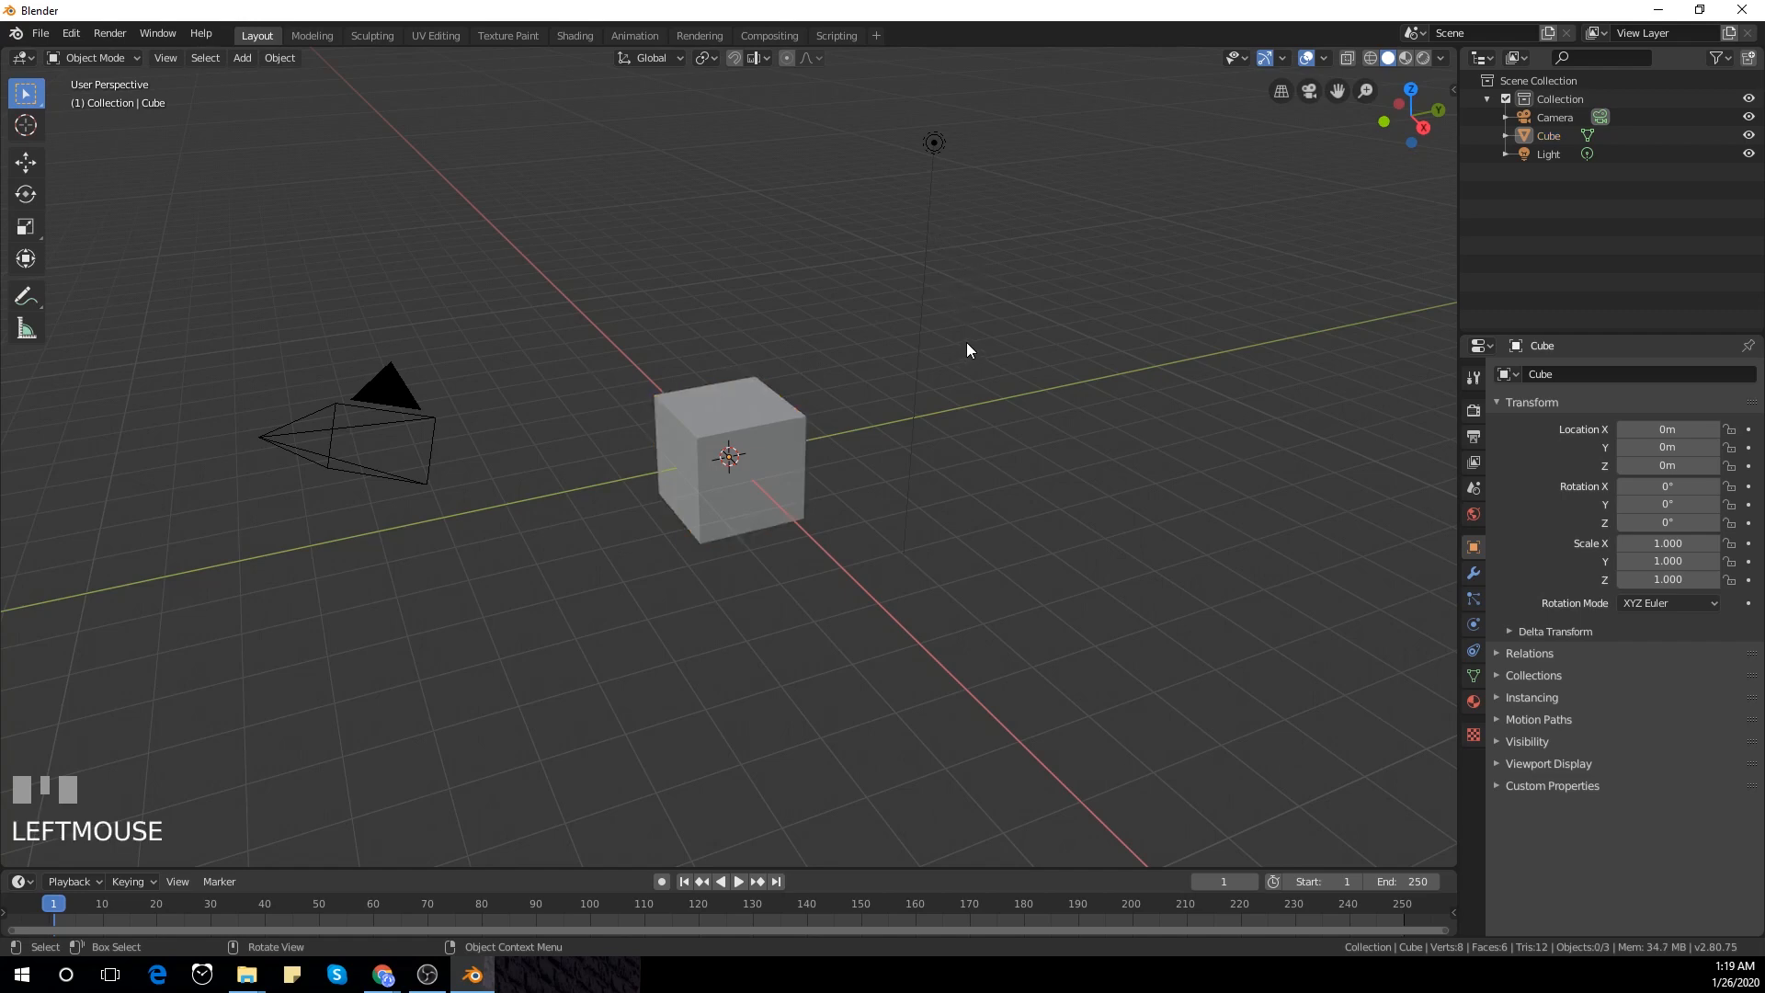
key("a")
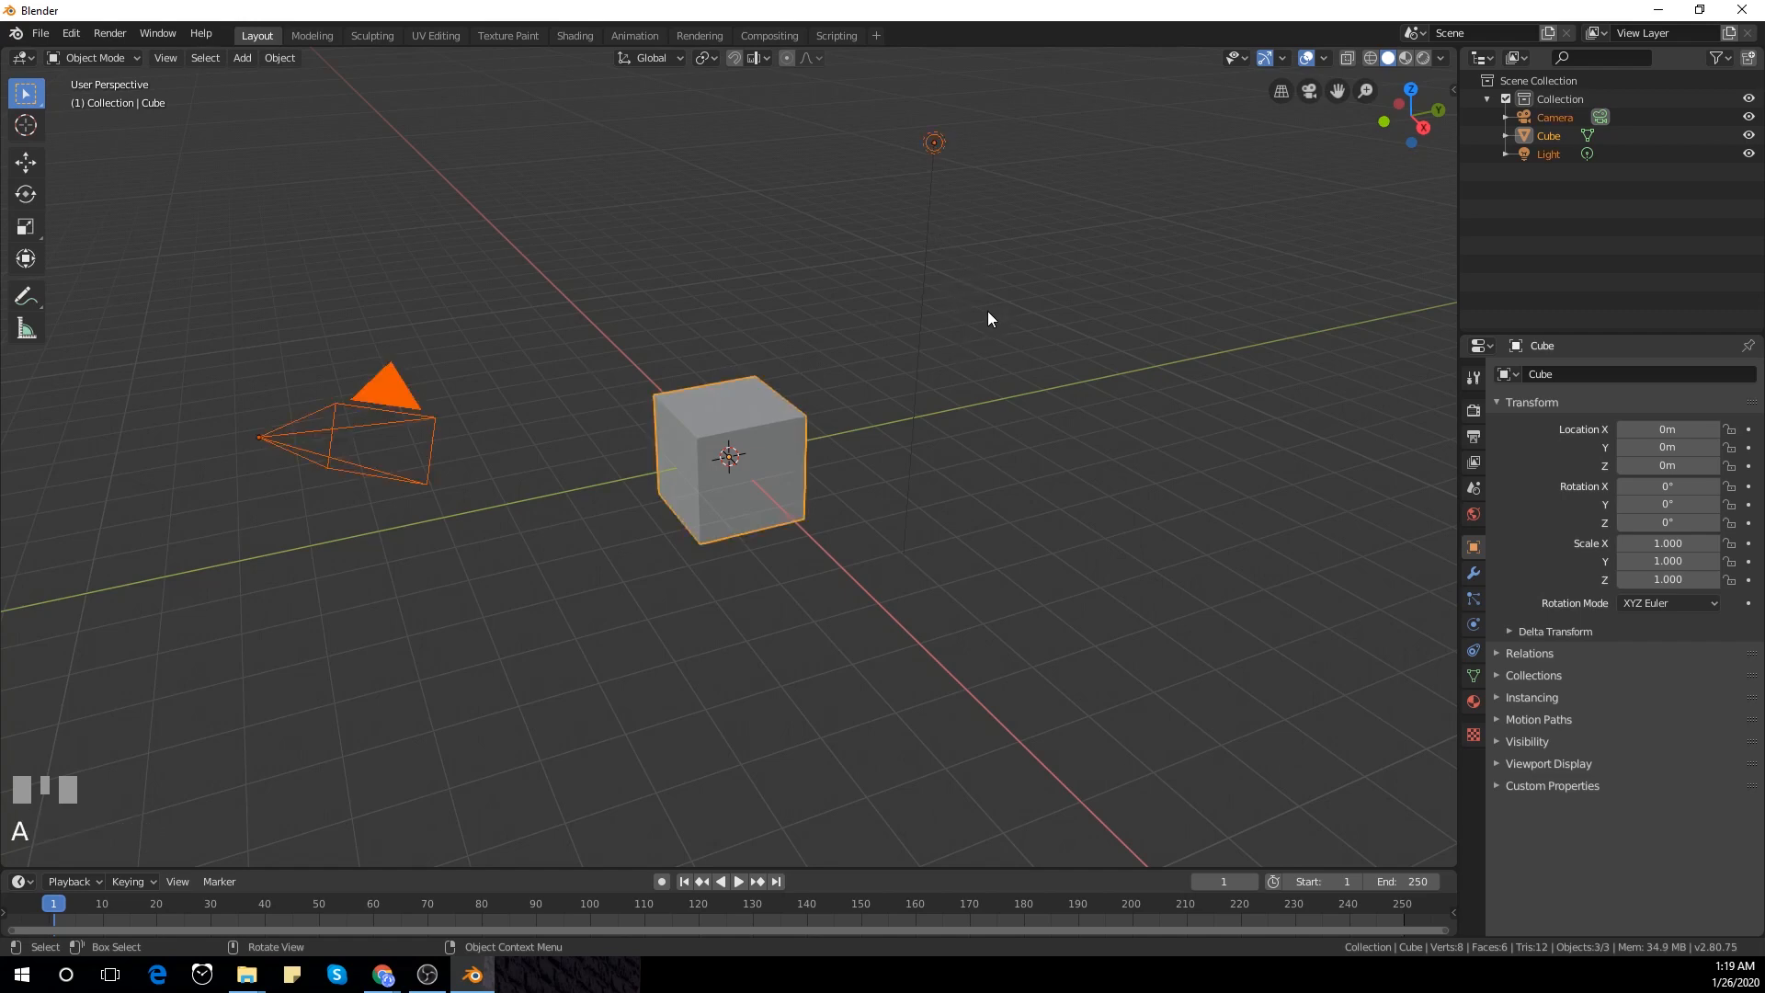
key("x")
left_click(988, 311)
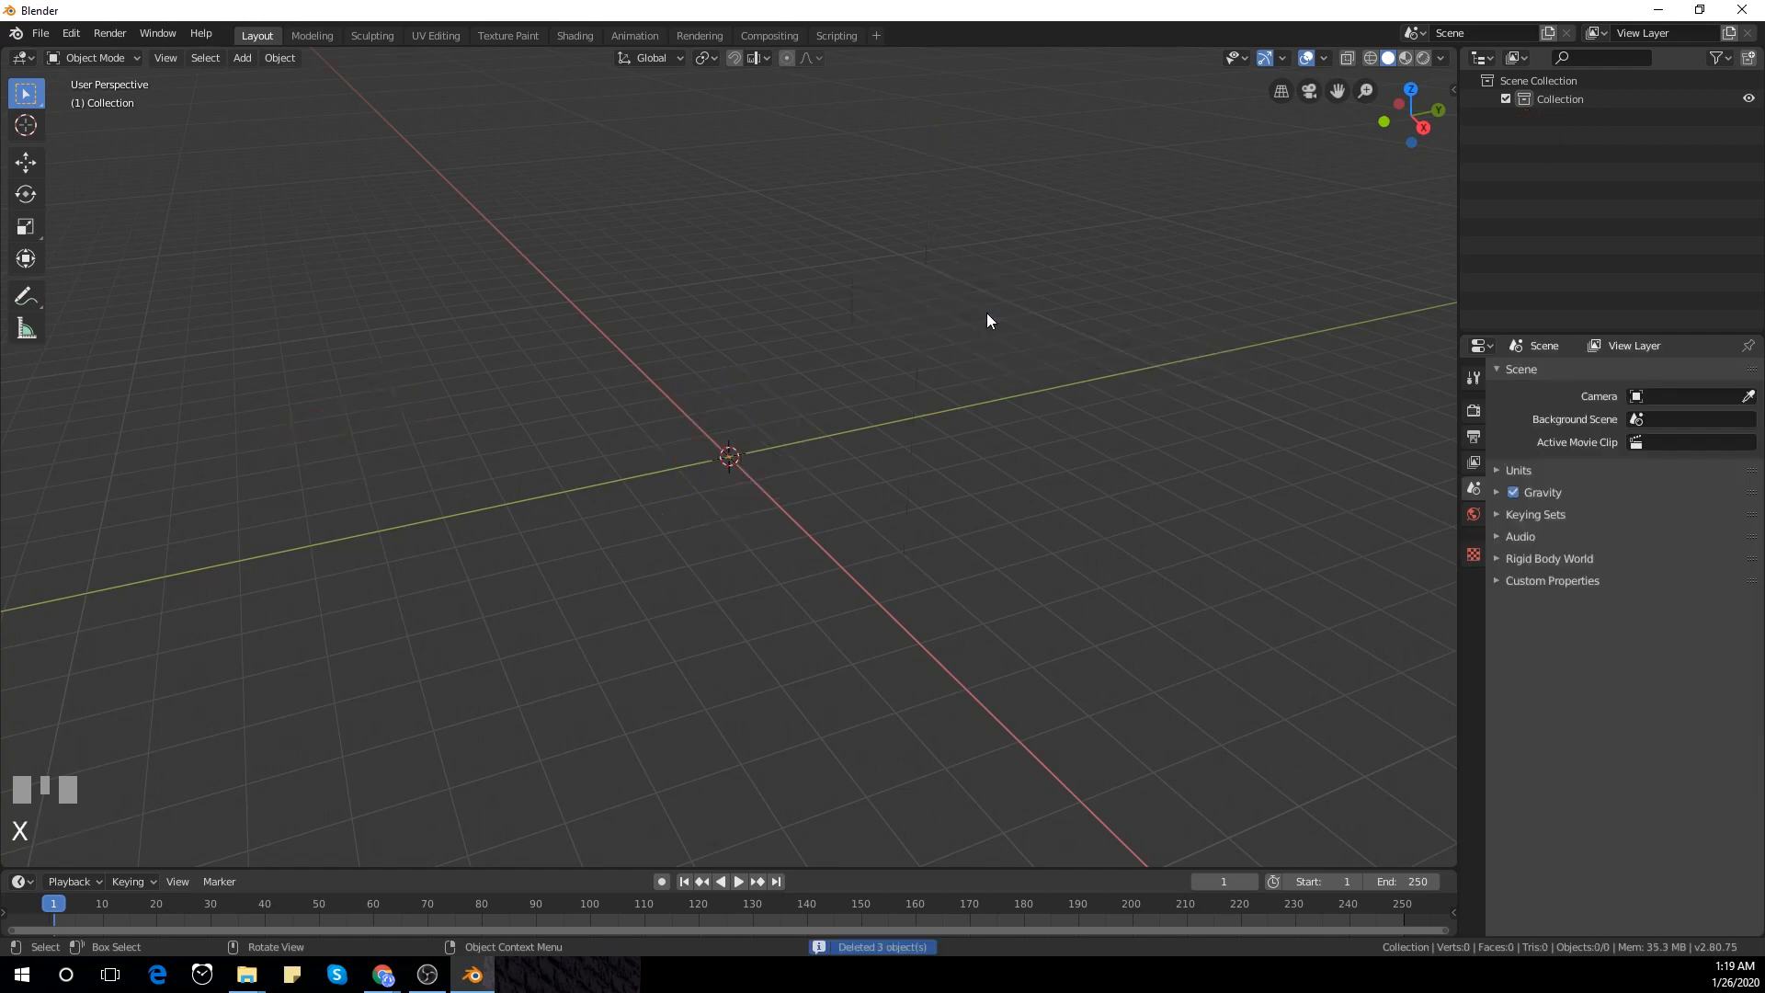
scroll(343, 683, "down", 2)
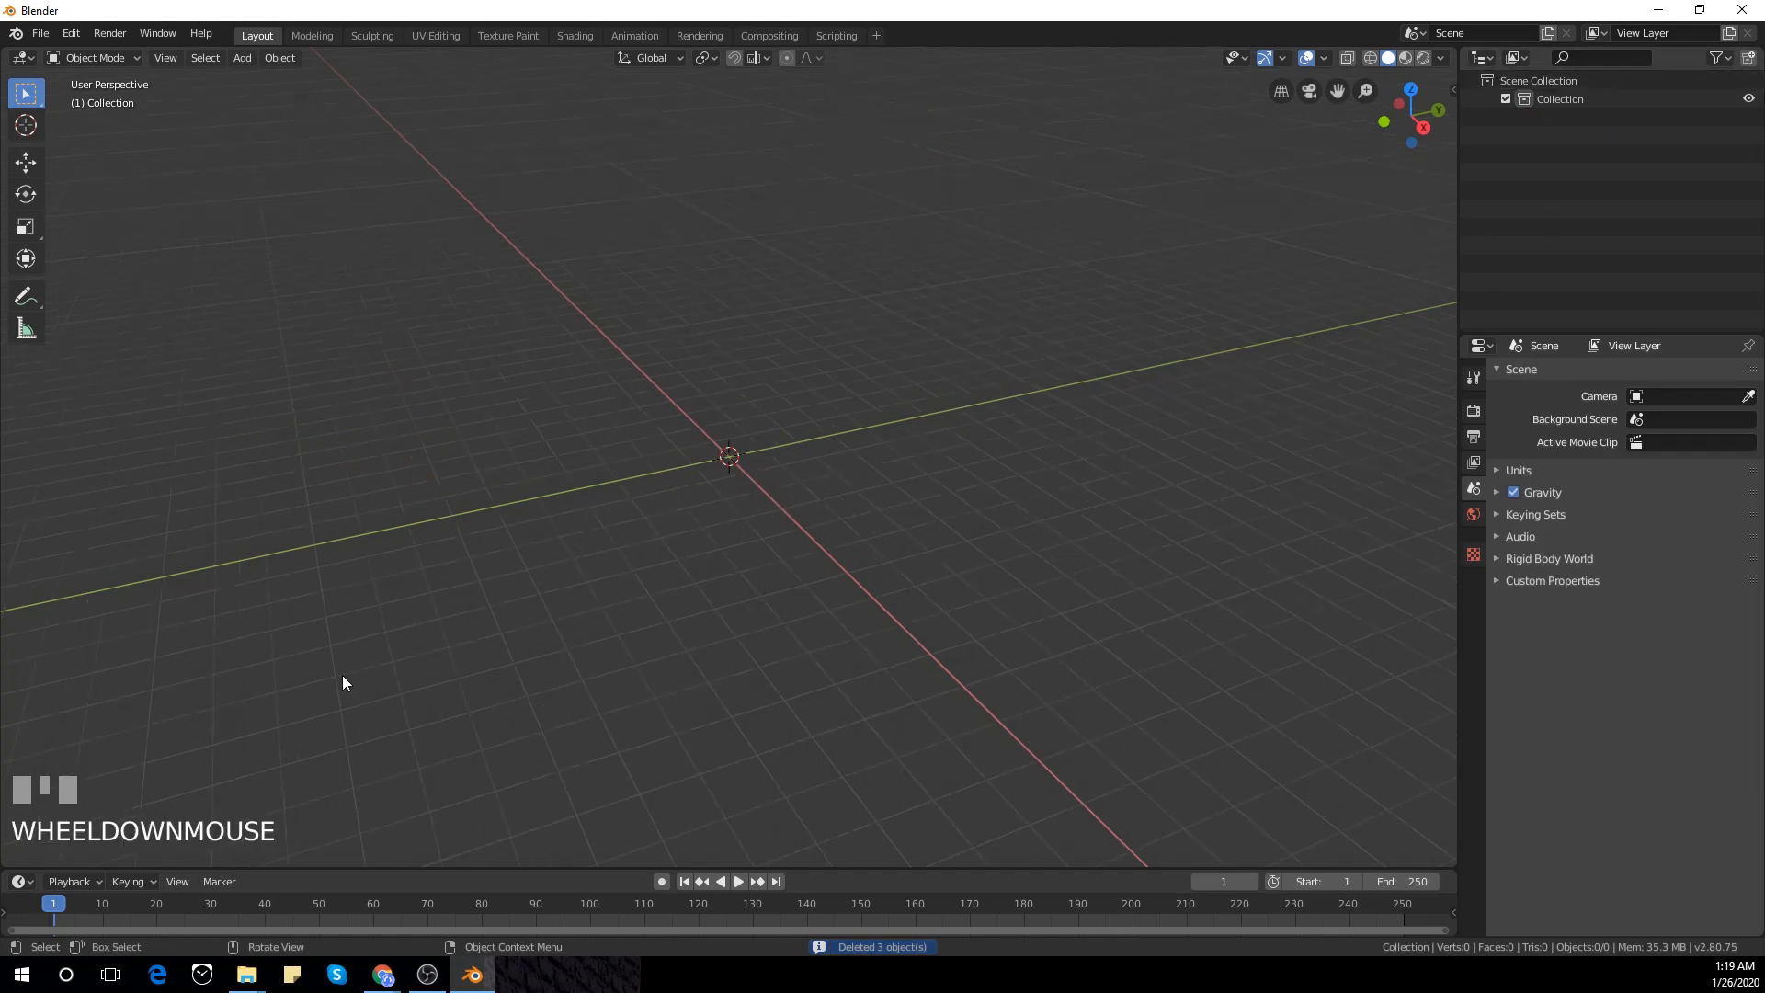
middle_click_drag(343, 682, 469, 626)
key("shift+a")
mouse_move(484, 599)
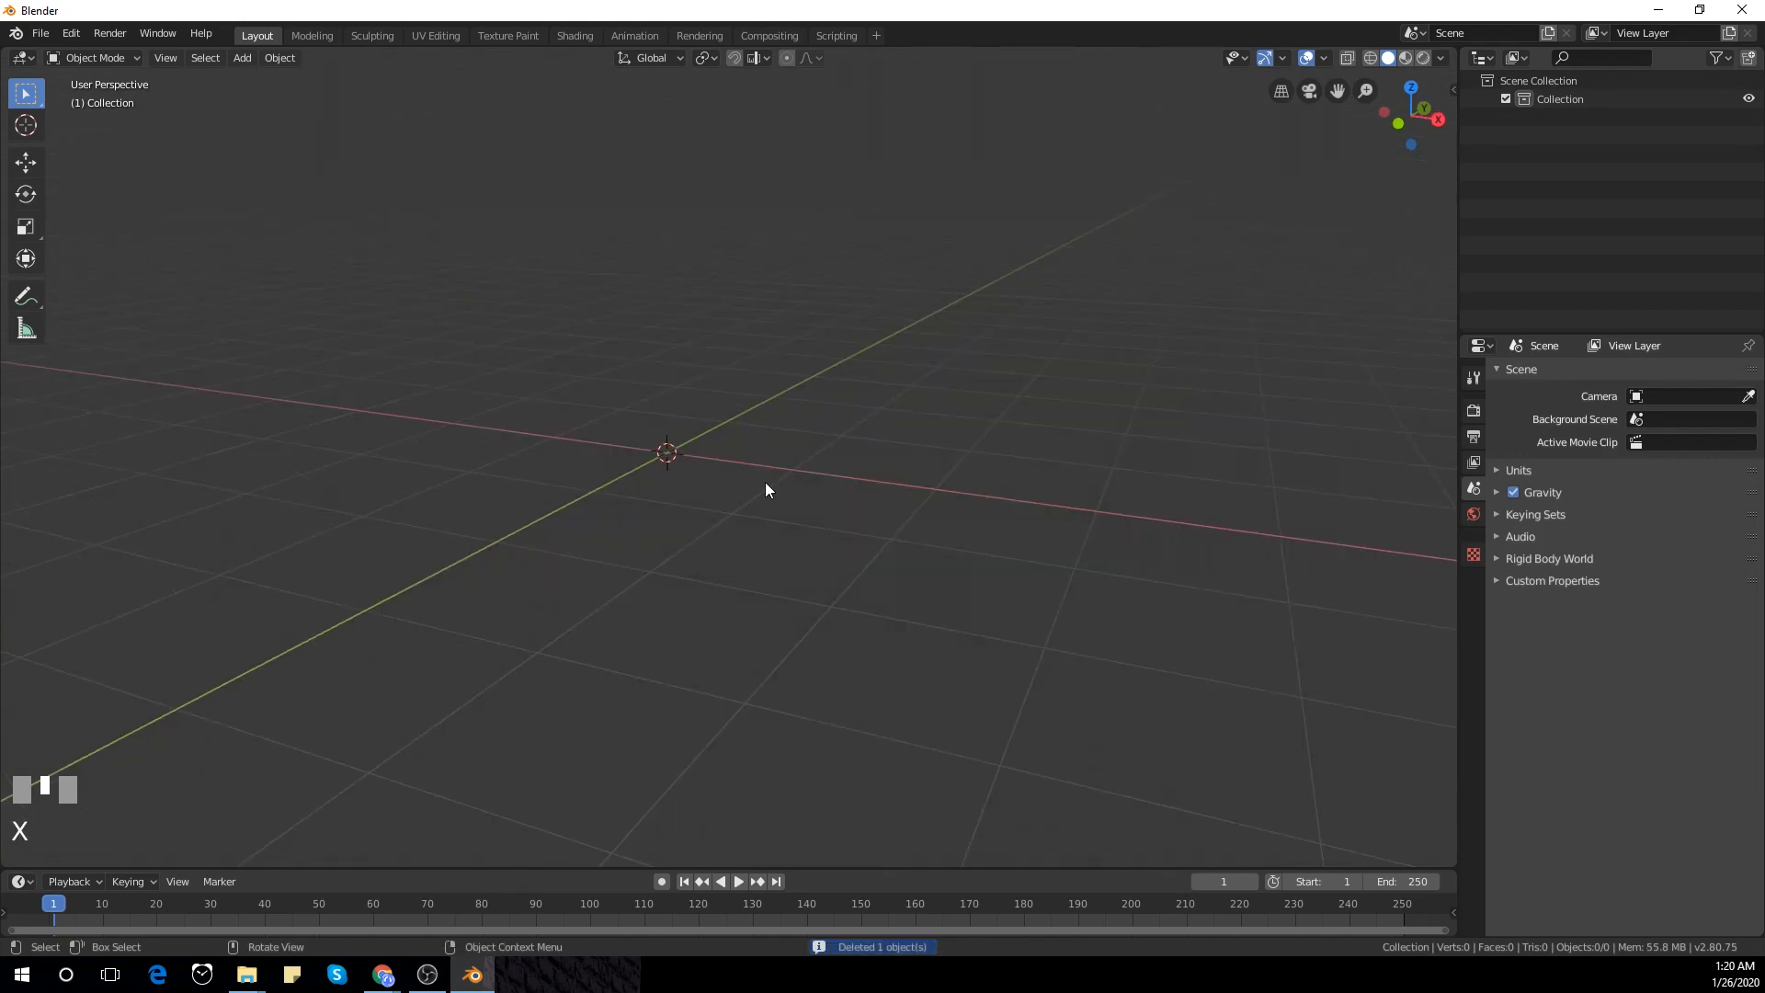
Load the head topology JPG from the Desktop as a background image aligned to the front orthographic view
key("KP_1")
key("shift+a")
mouse_move(765, 482)
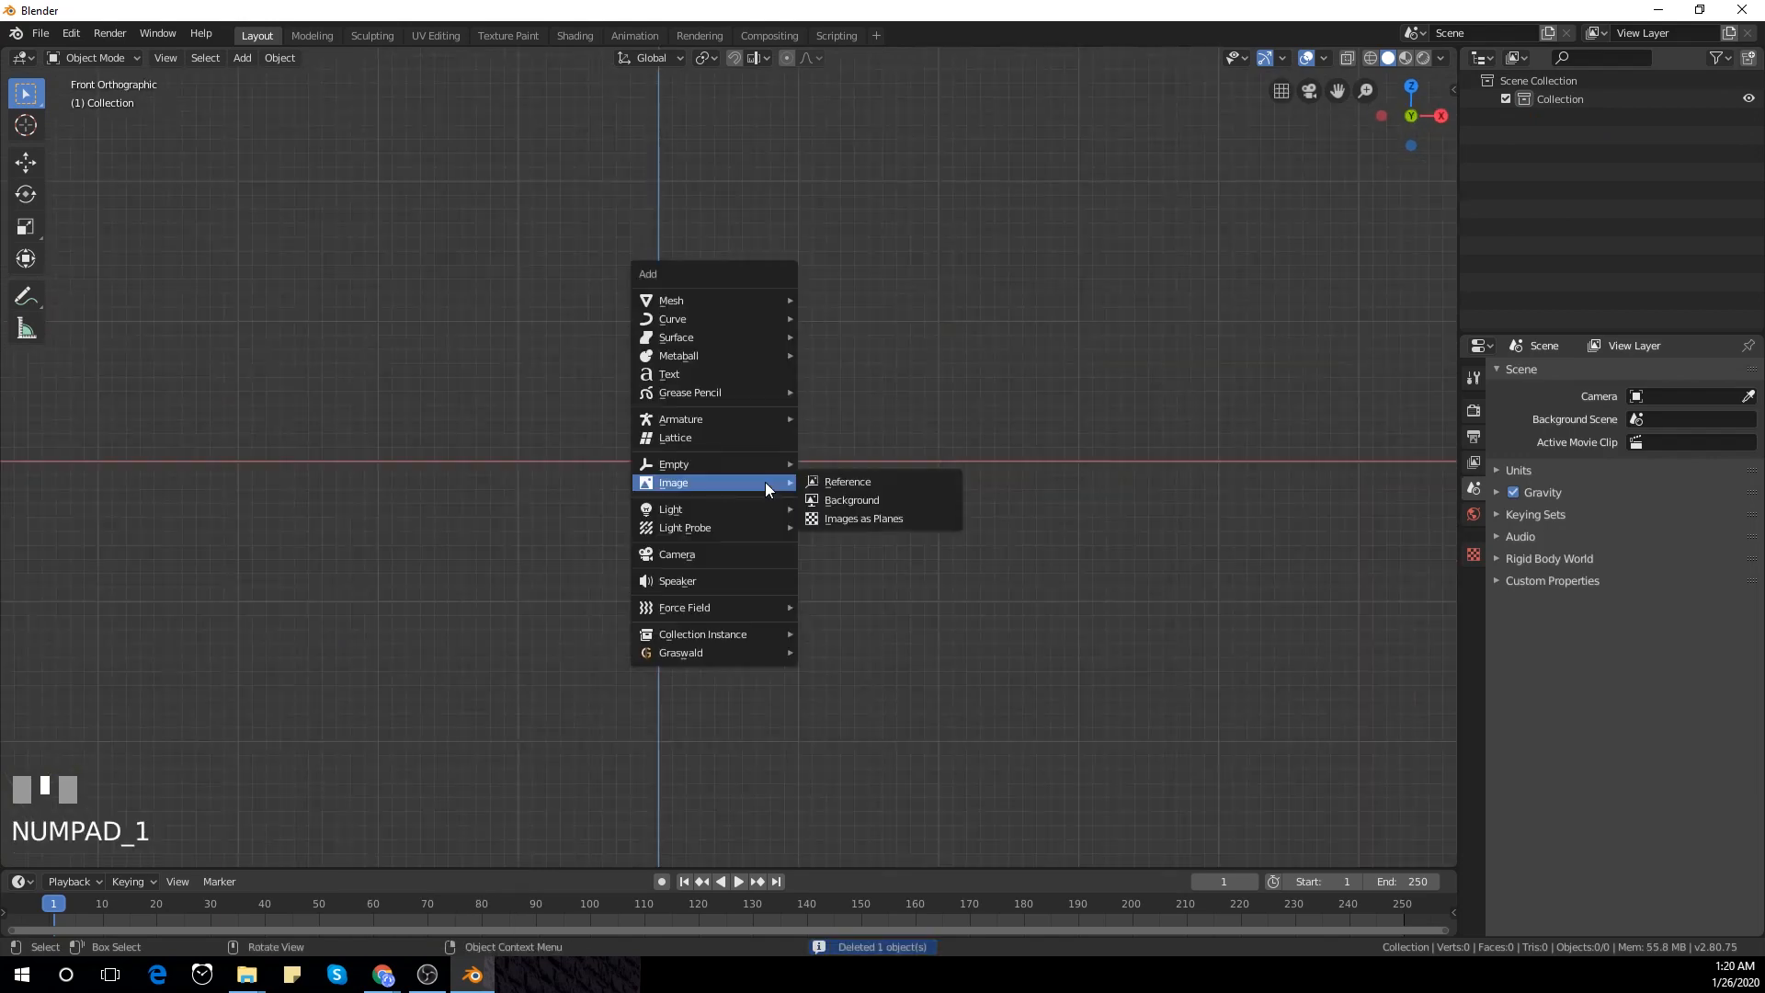
left_click(864, 499)
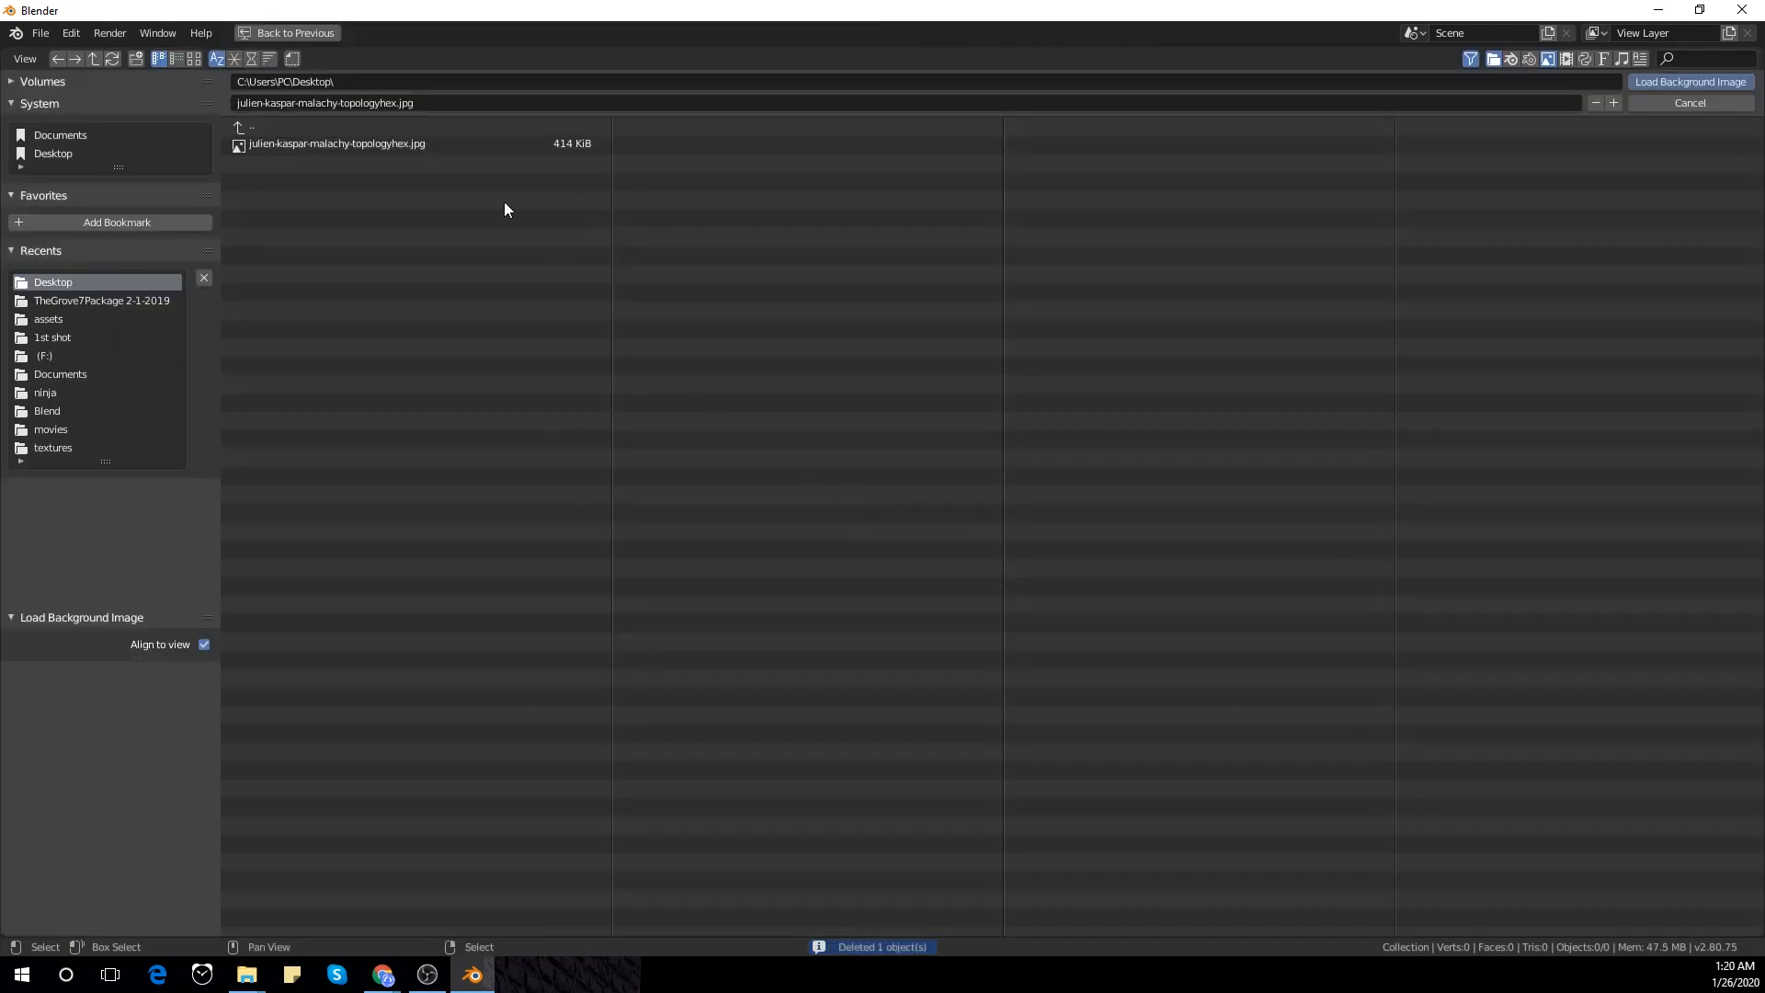
double_click(372, 145)
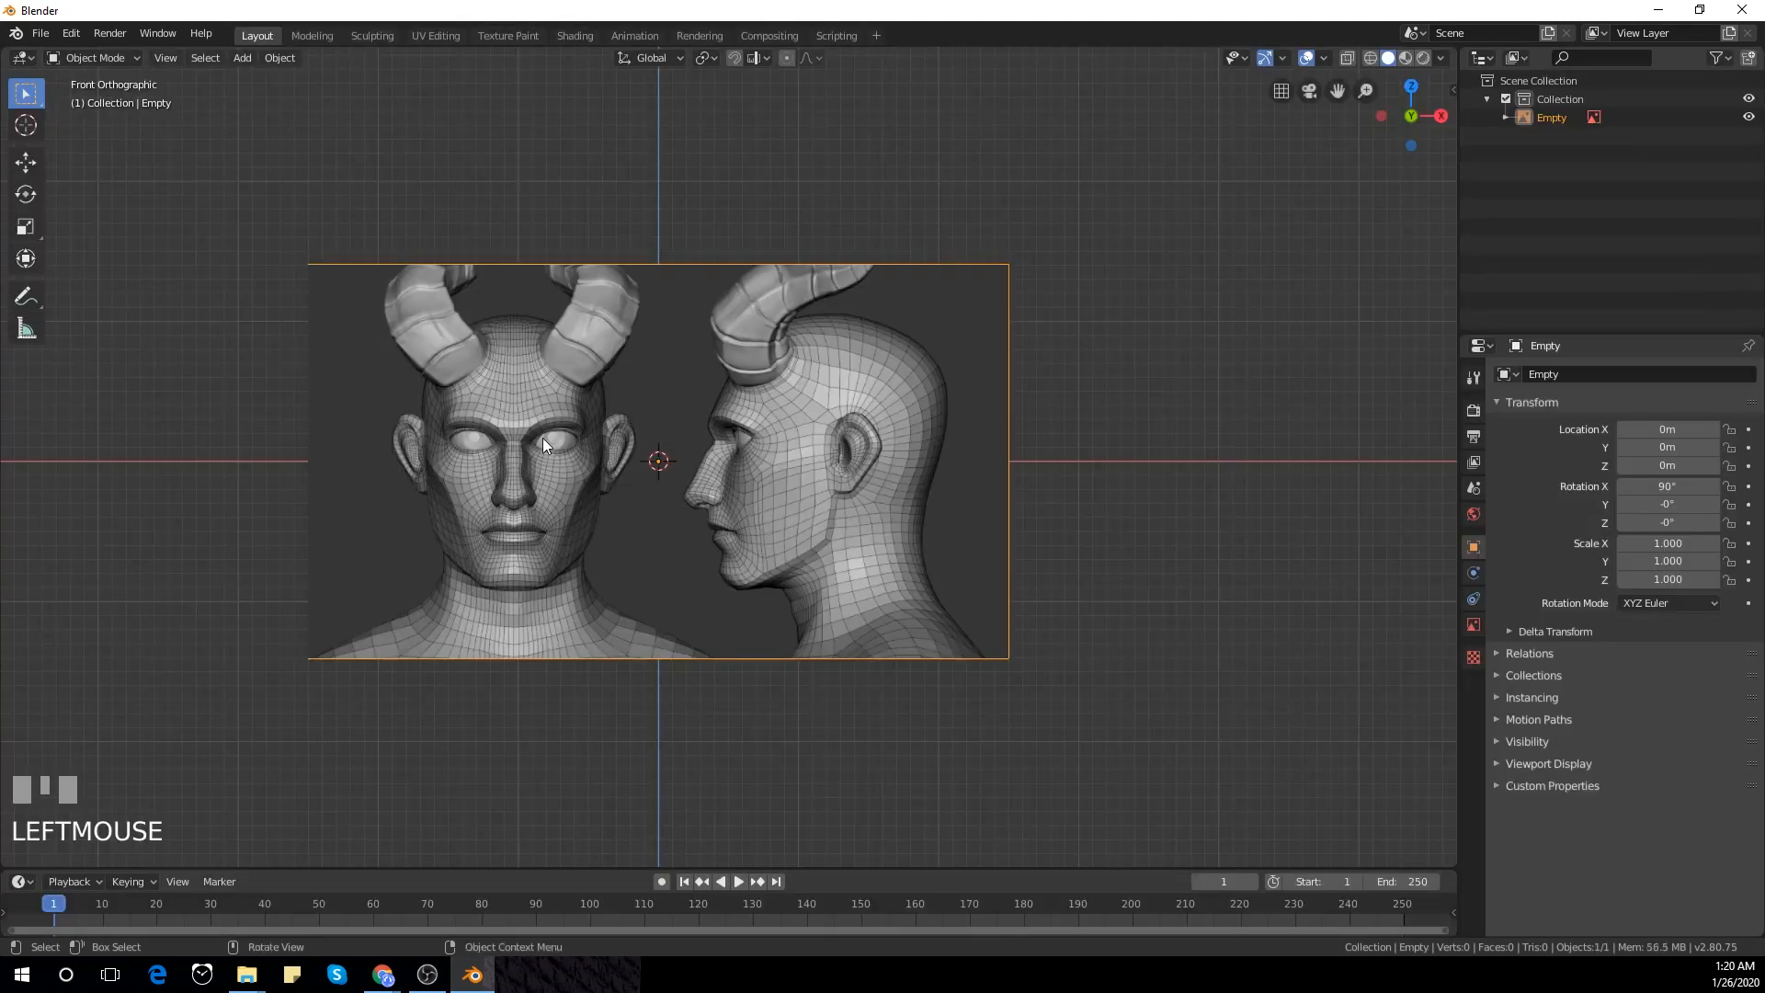
Move the front reference image along X to about 1.03 m, centring the front-facing head on the vertical axis
key("g")
key("x")
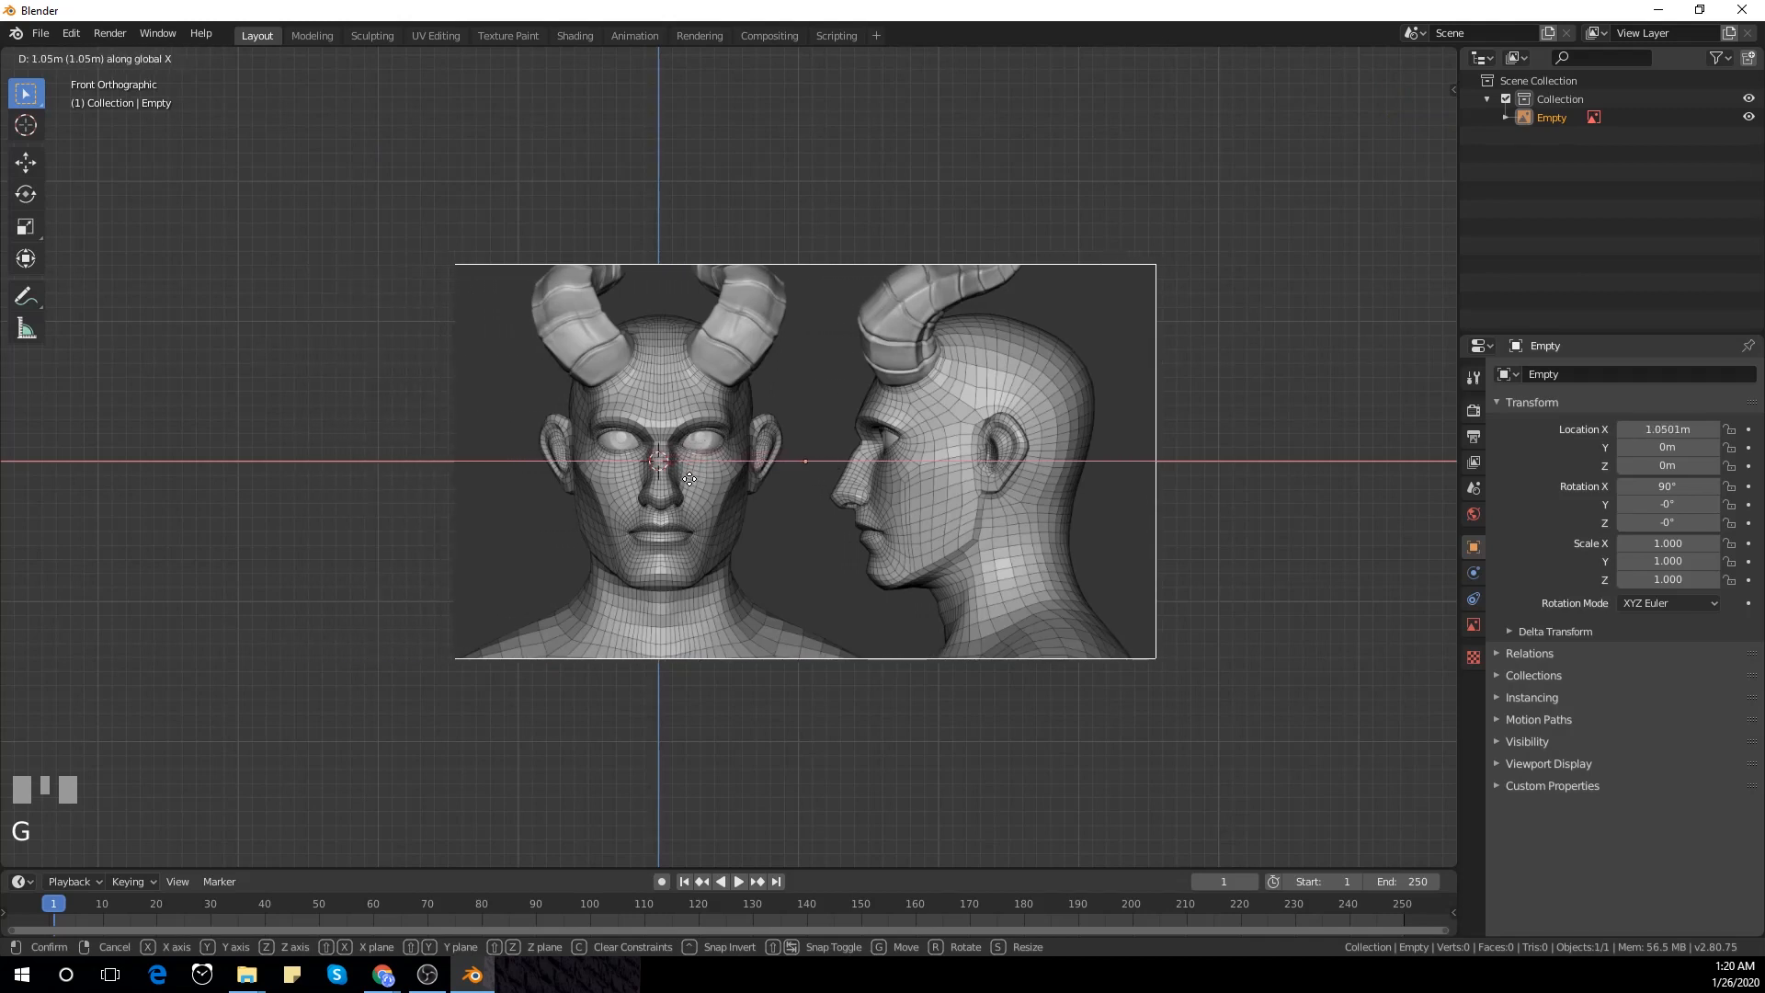
left_click(673, 477)
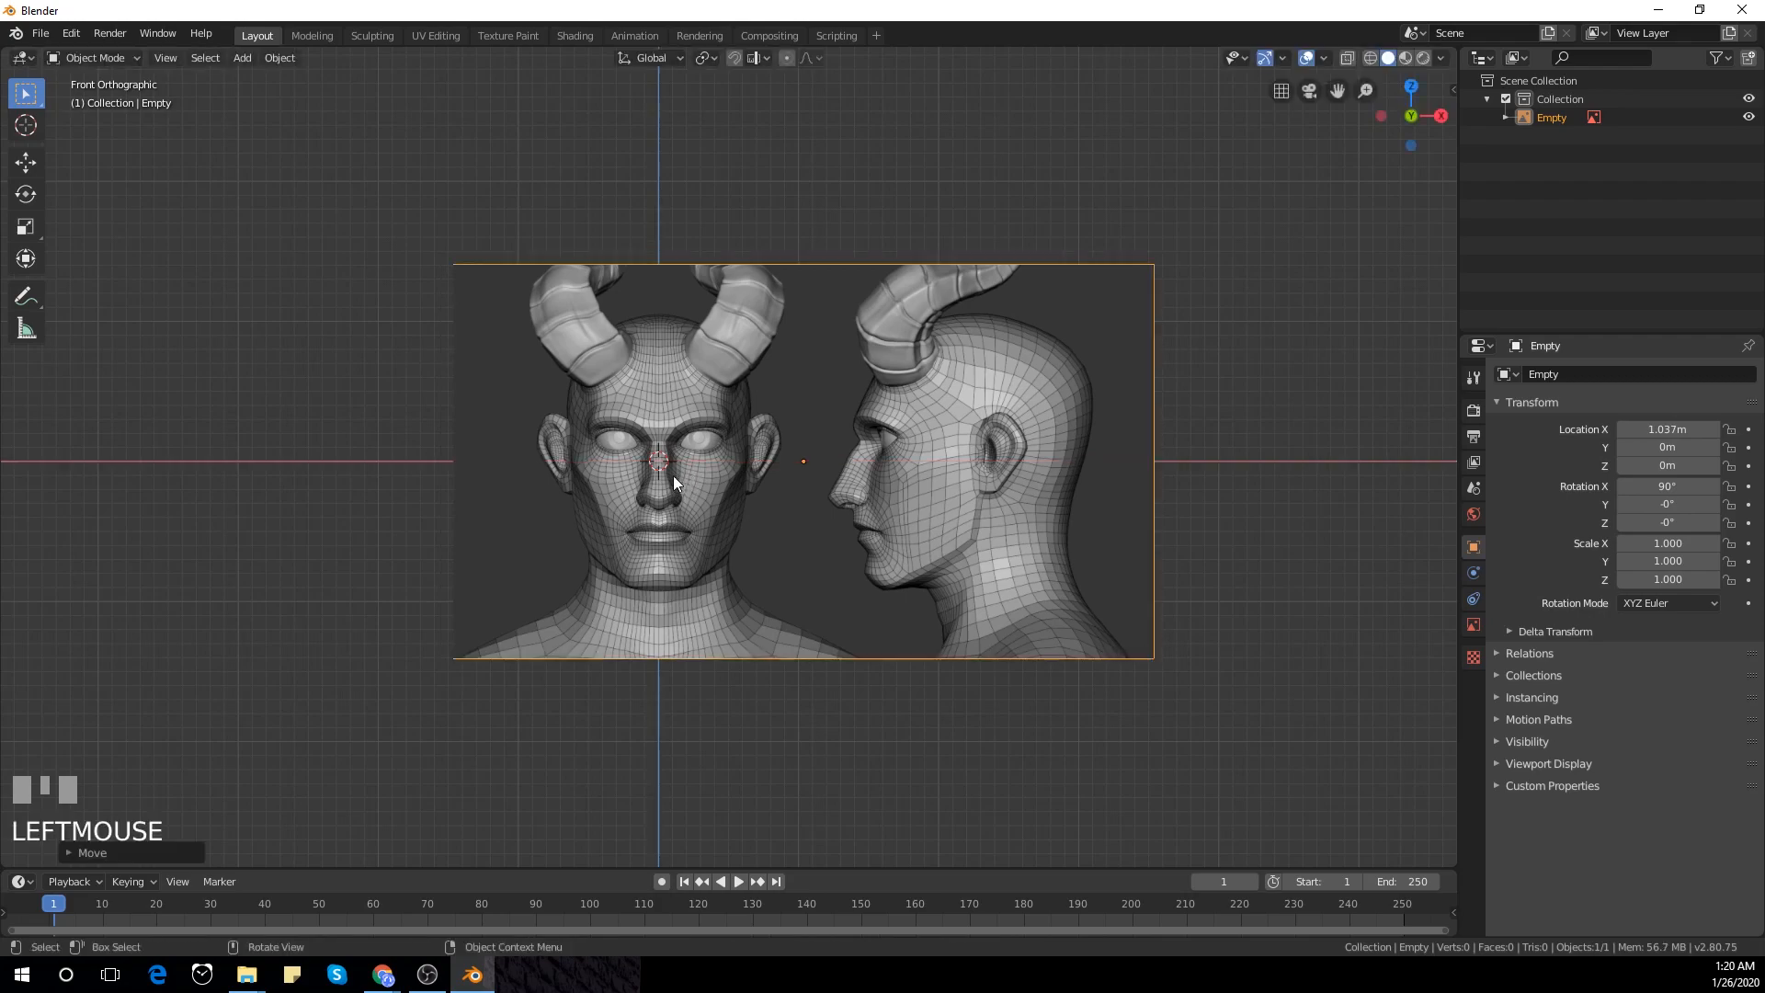
scroll(673, 476, "up", 7)
key("g")
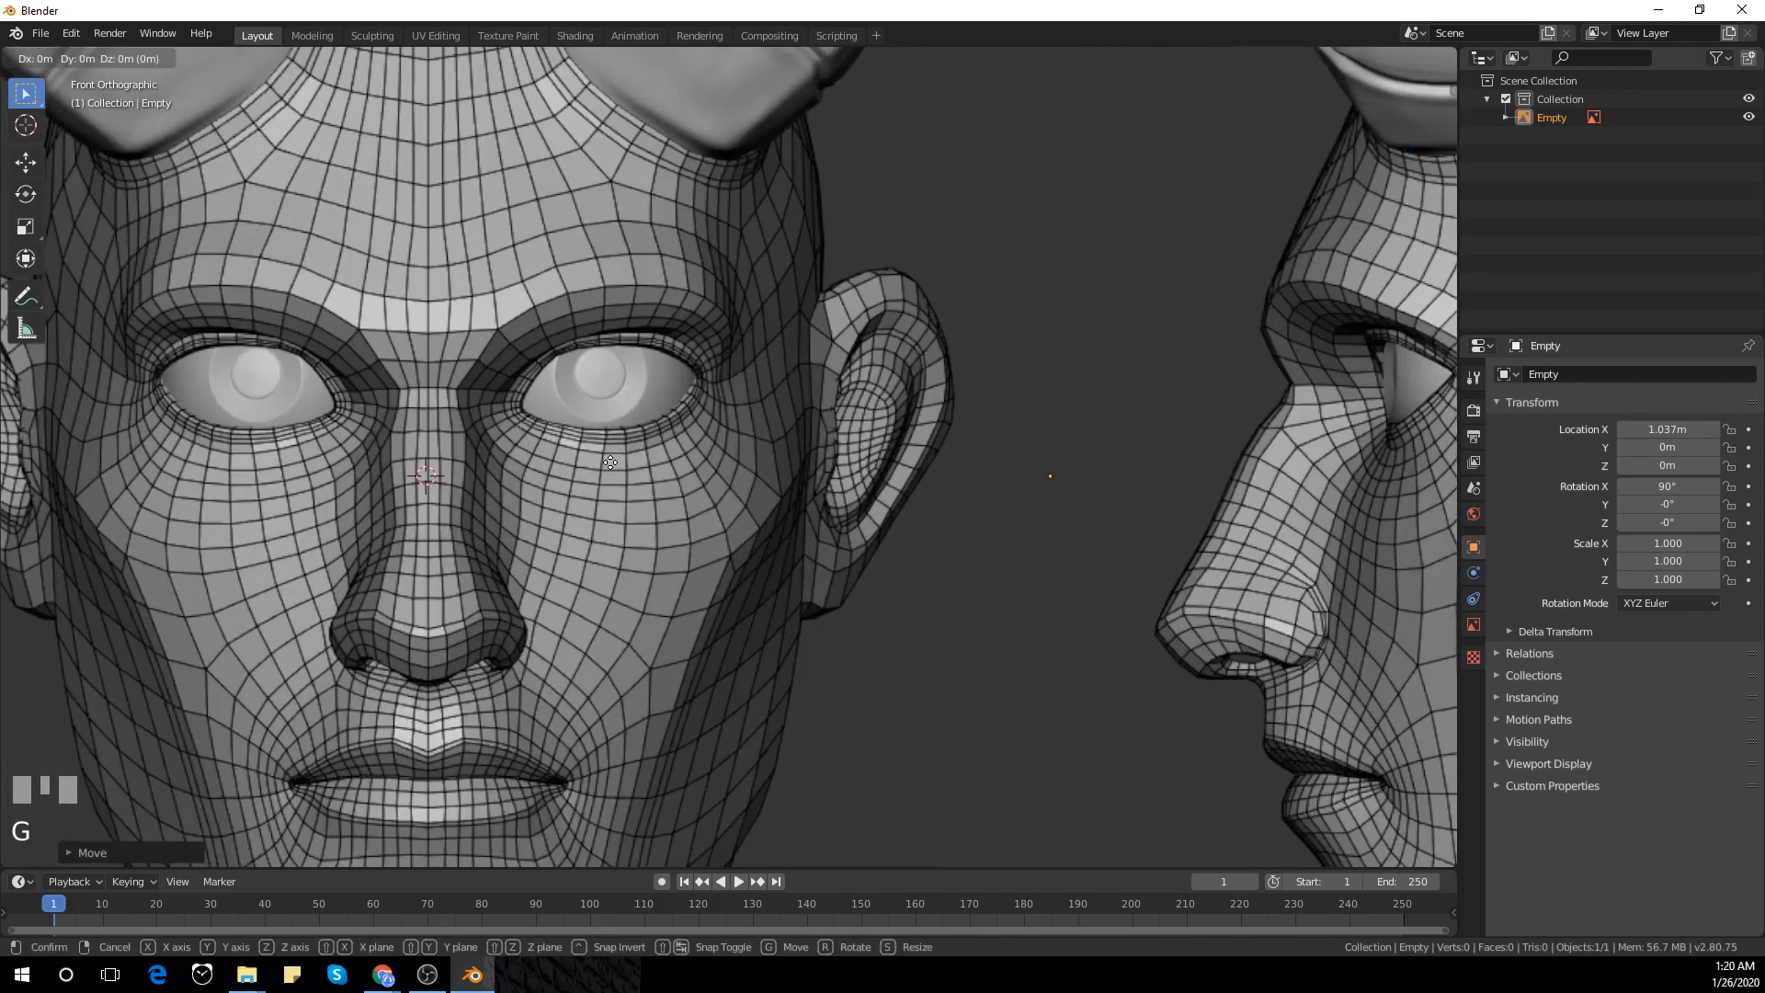
key("x")
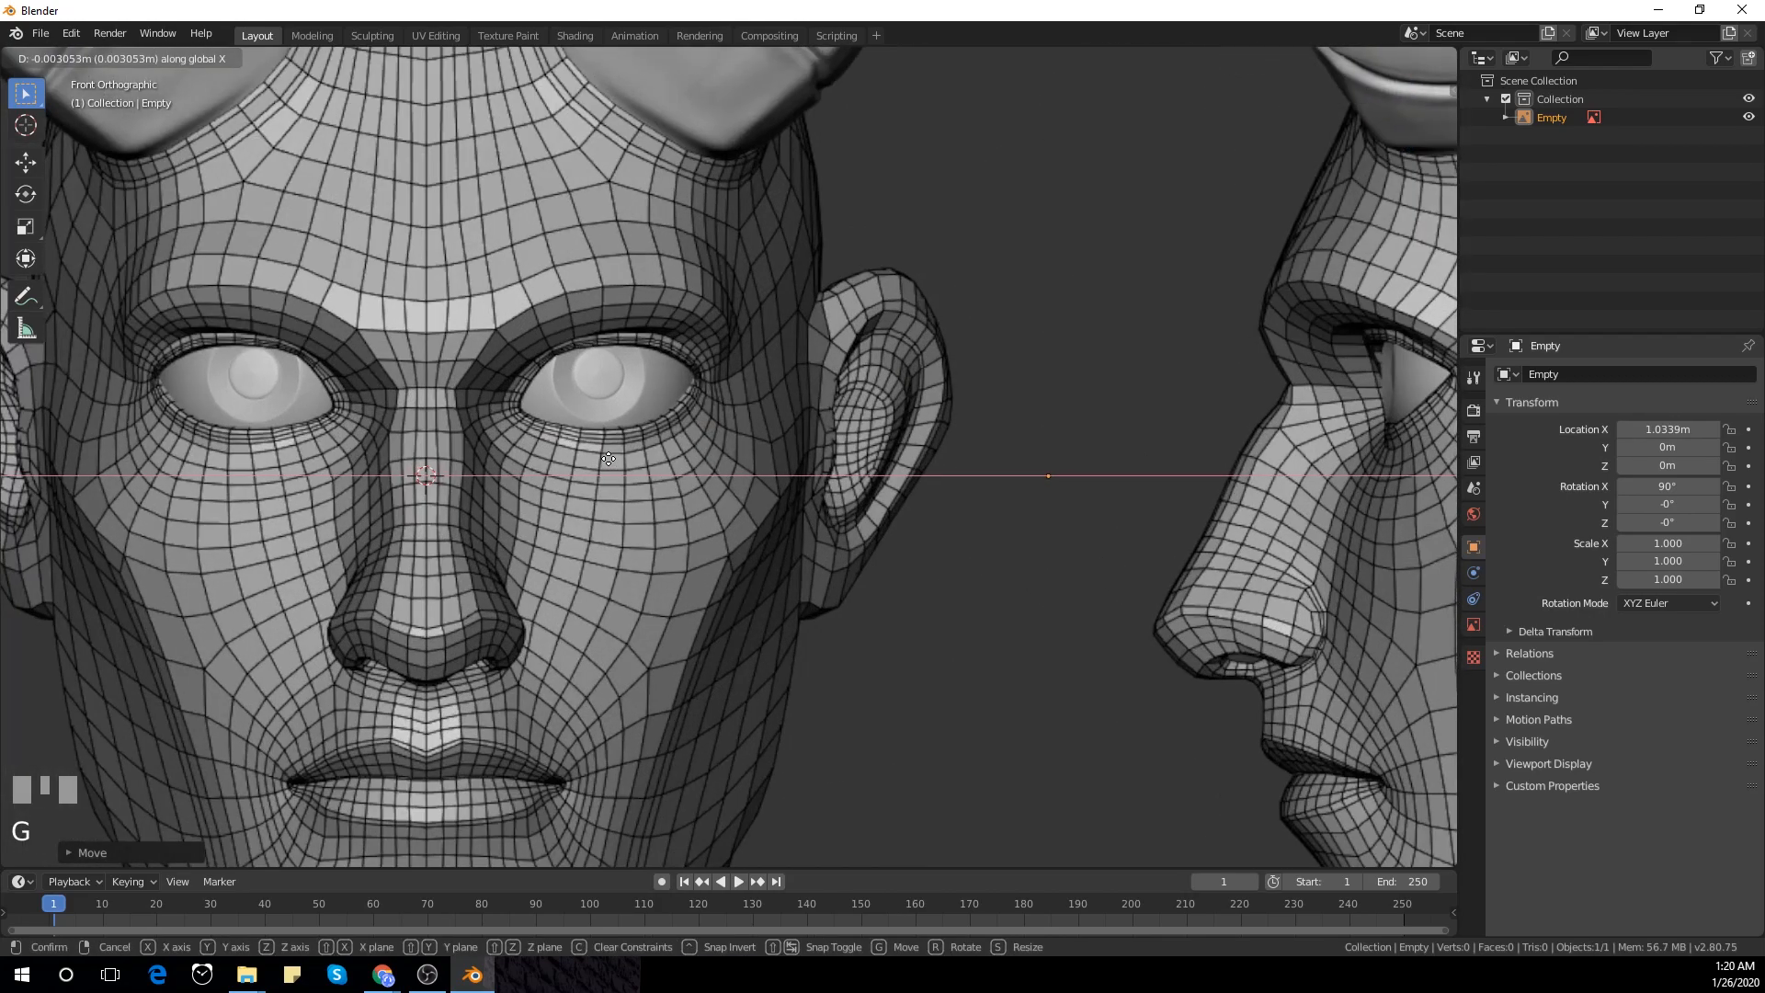
left_click(608, 458)
scroll(608, 458, "down", 5)
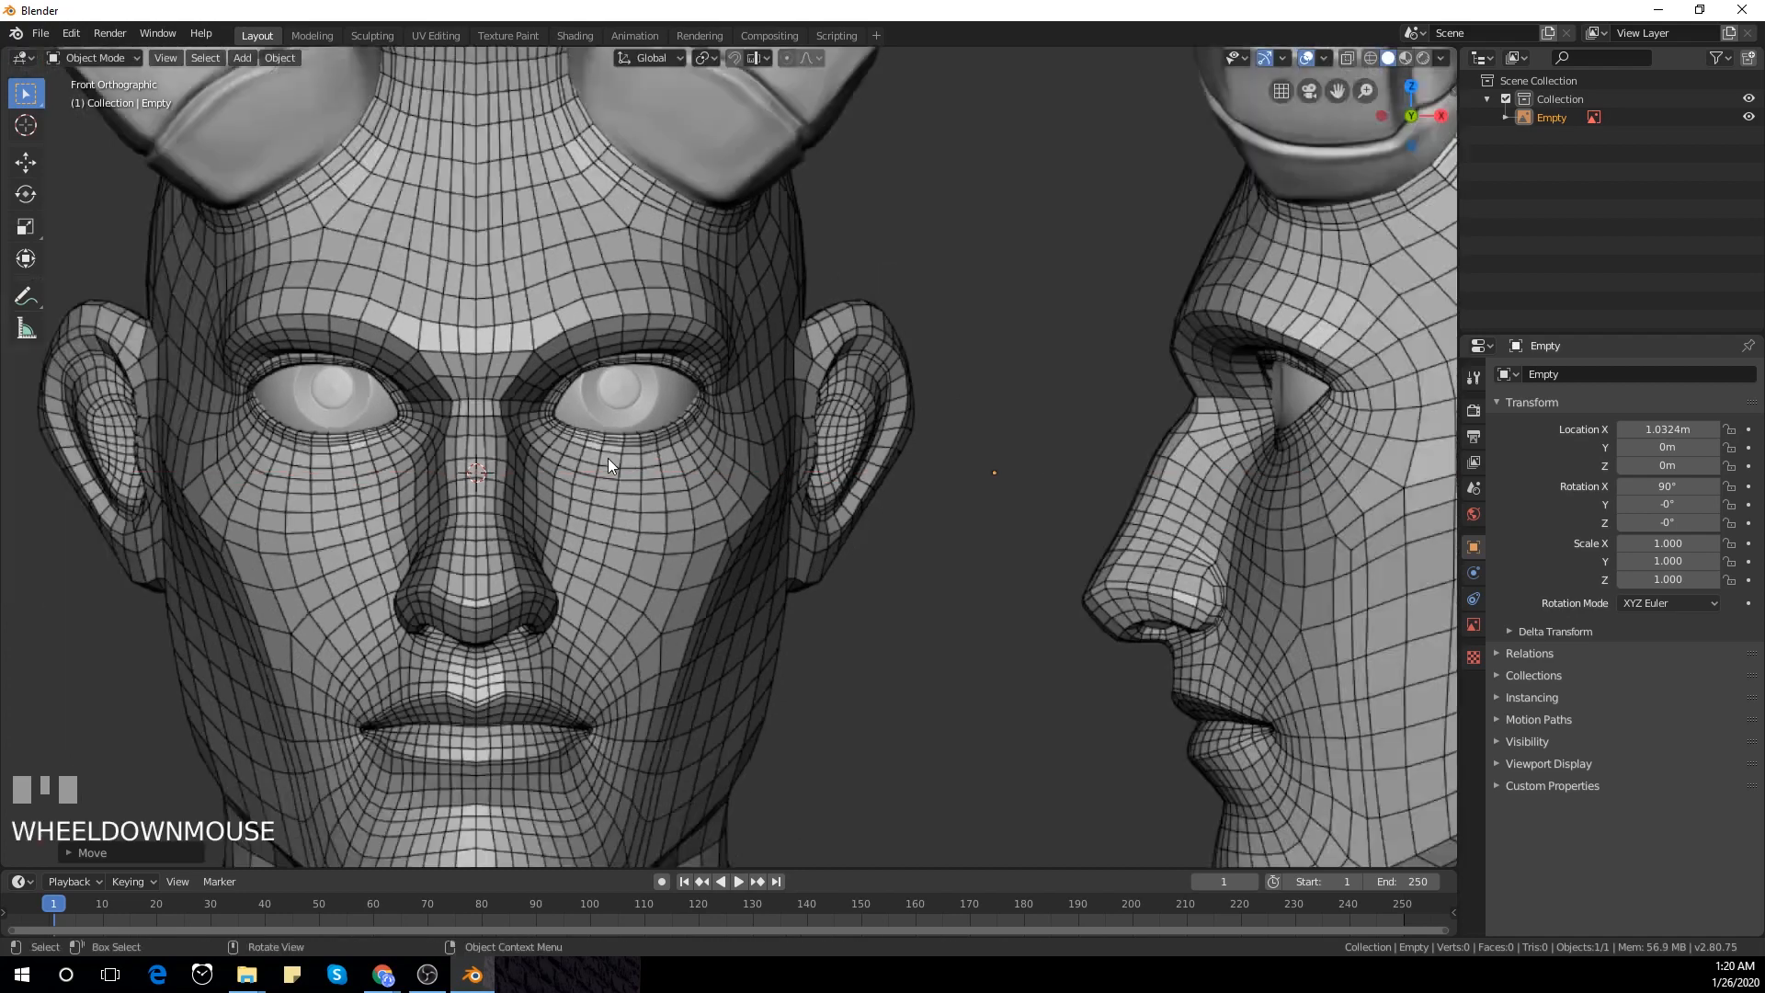
scroll(626, 479, "up", 2)
scroll(626, 479, "down", 3)
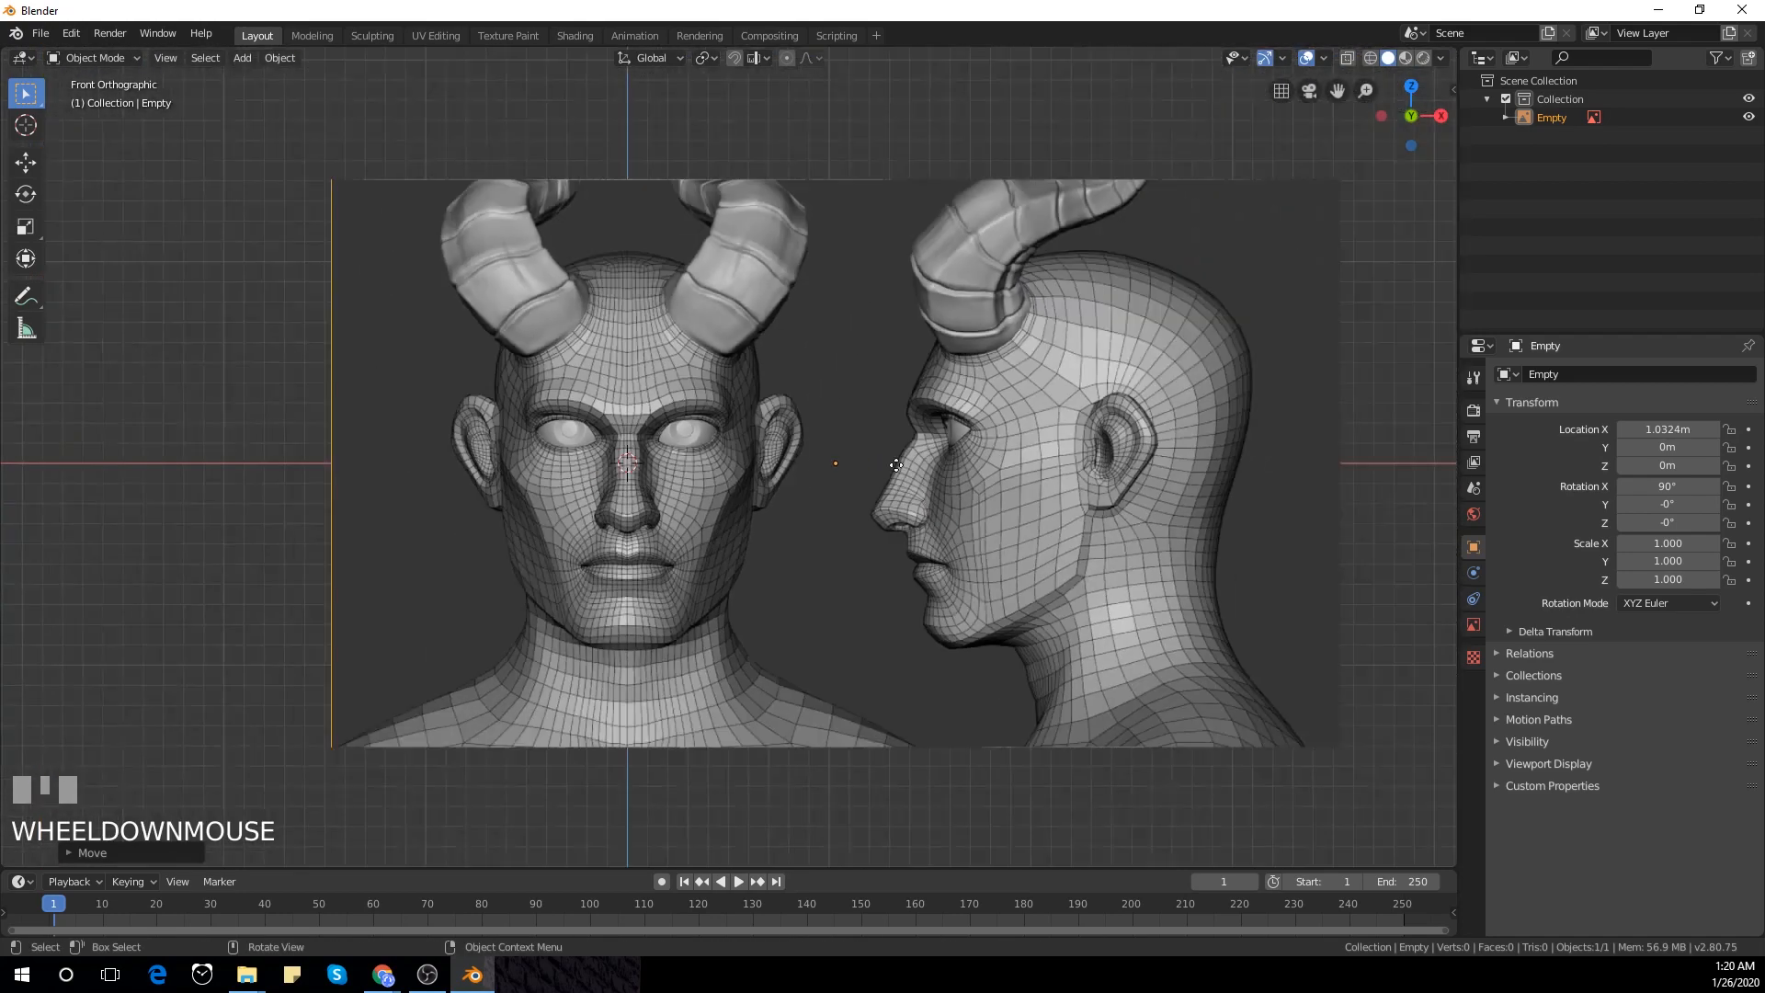
Load the same head topology JPG as a second background image aligned to the right orthographic view
middle_click_drag(626, 480, 854, 473)
scroll(836, 471, "down", 2)
key("KP_3")
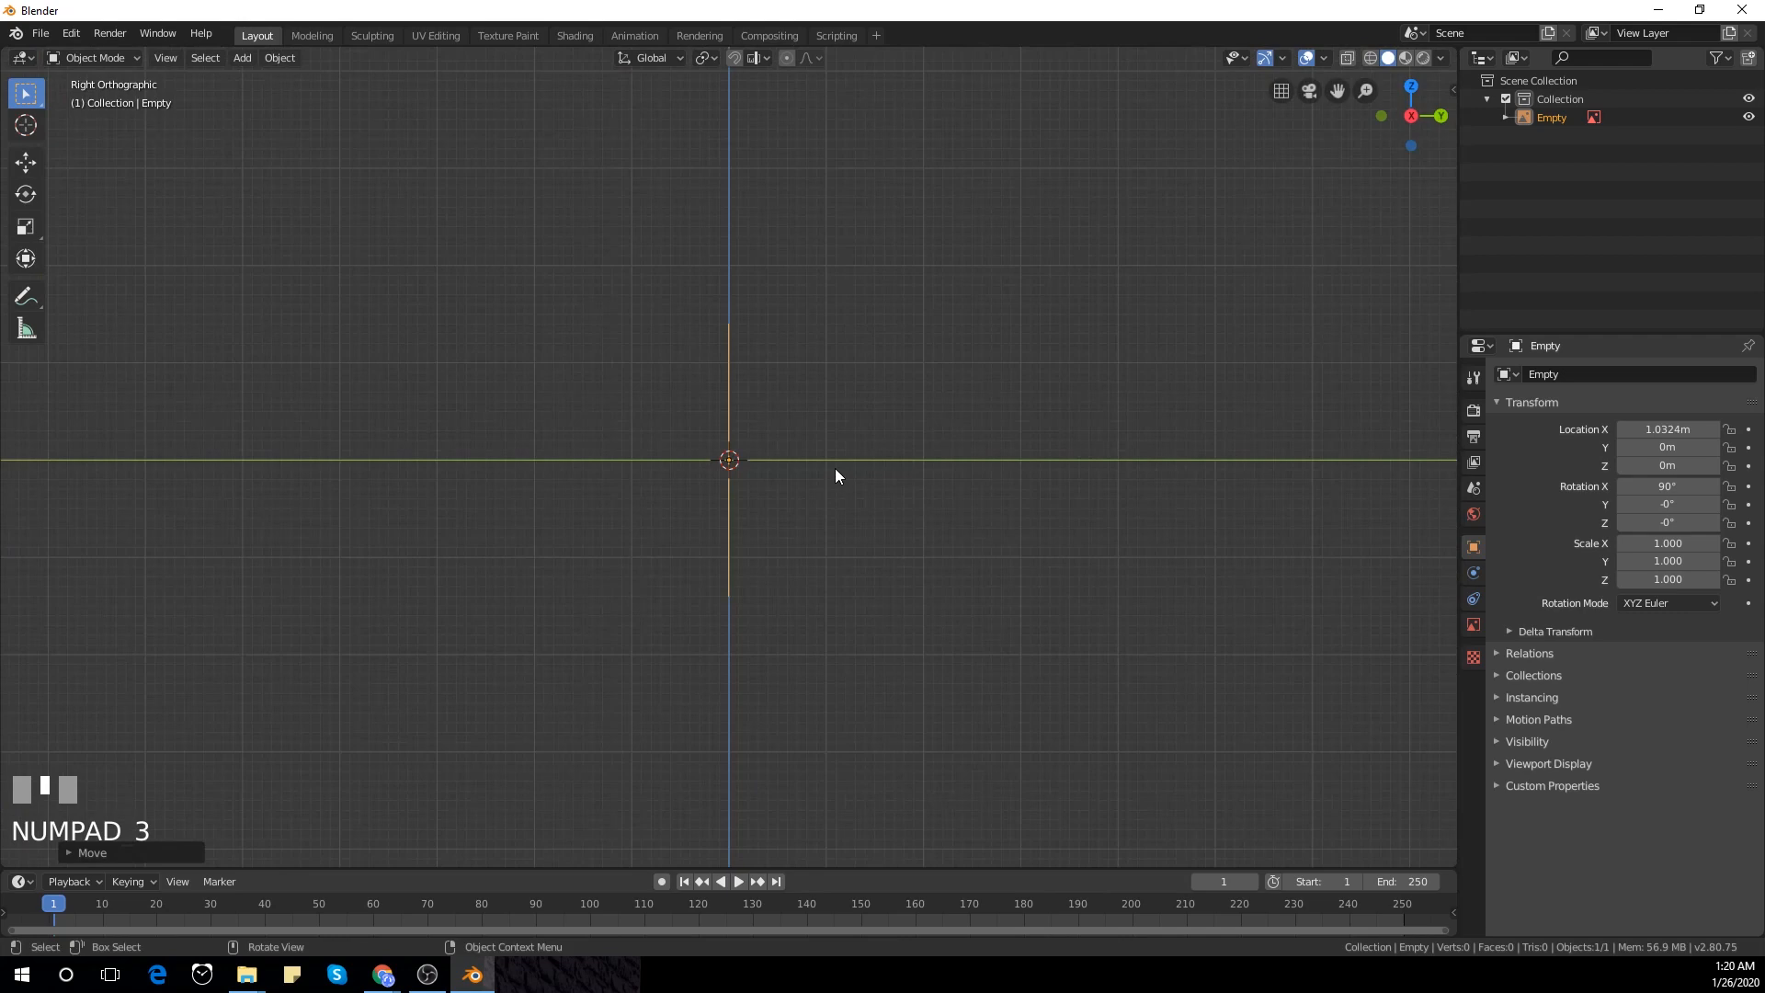
key("shift+a")
mouse_move(836, 469)
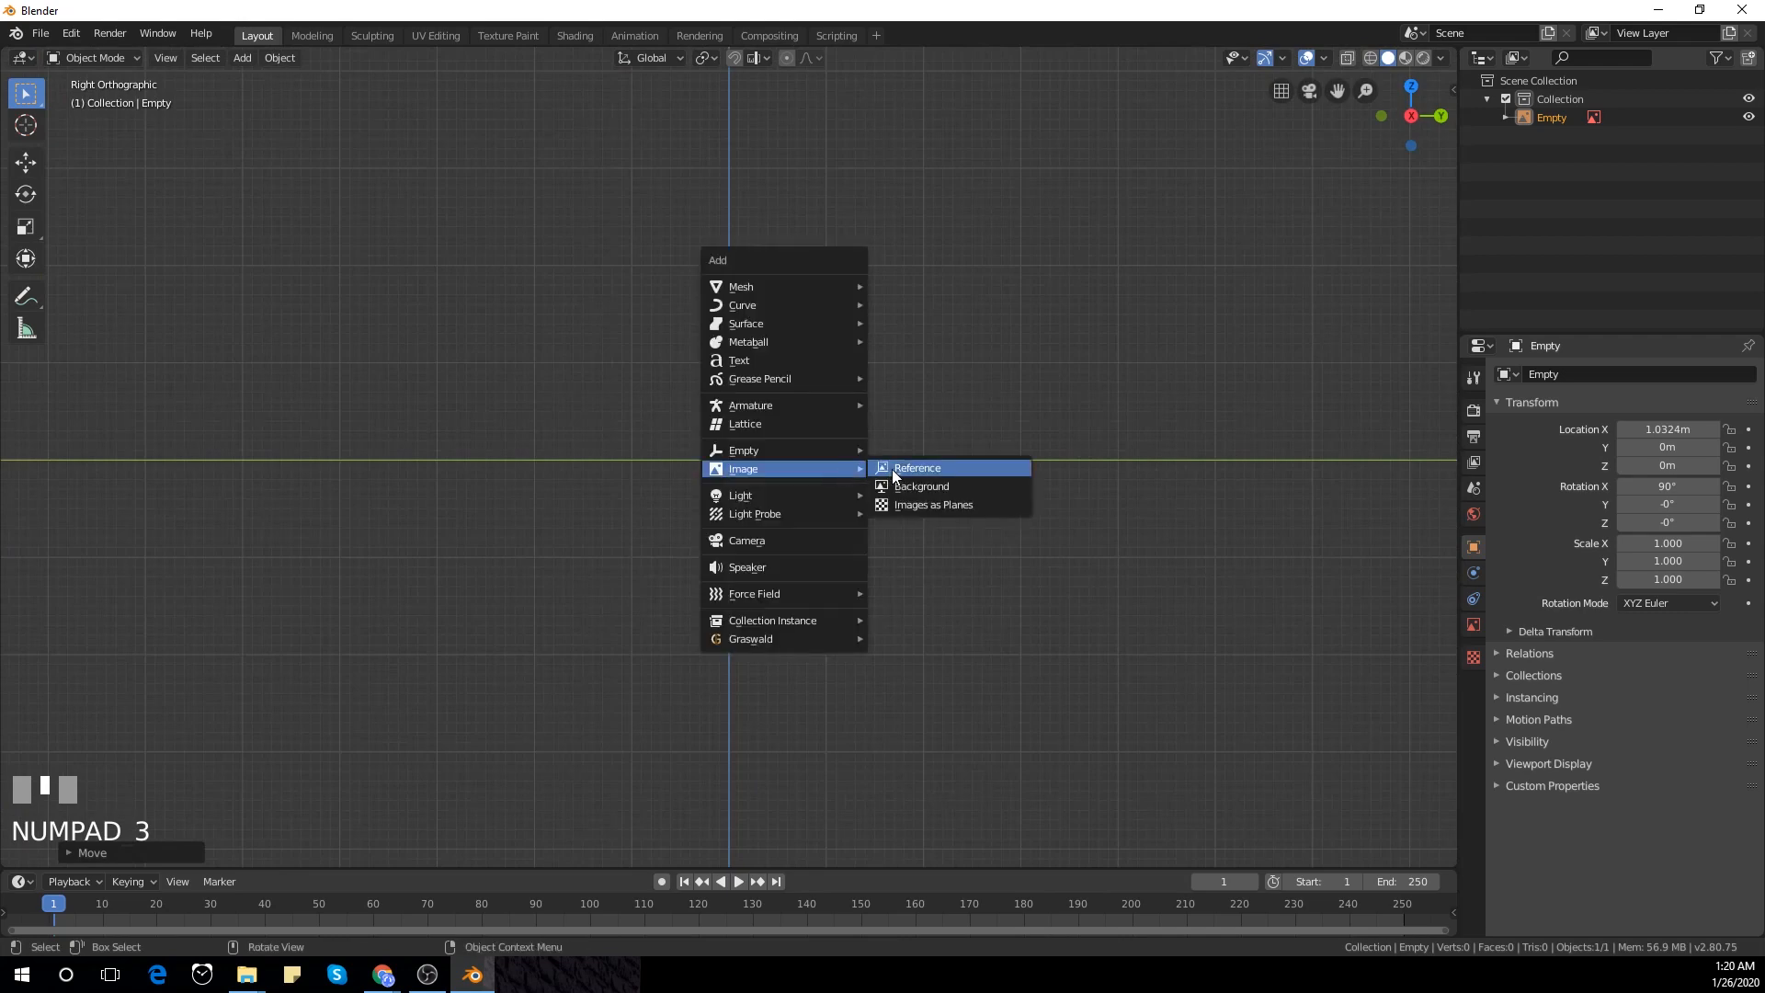
left_click(912, 485)
double_click(382, 143)
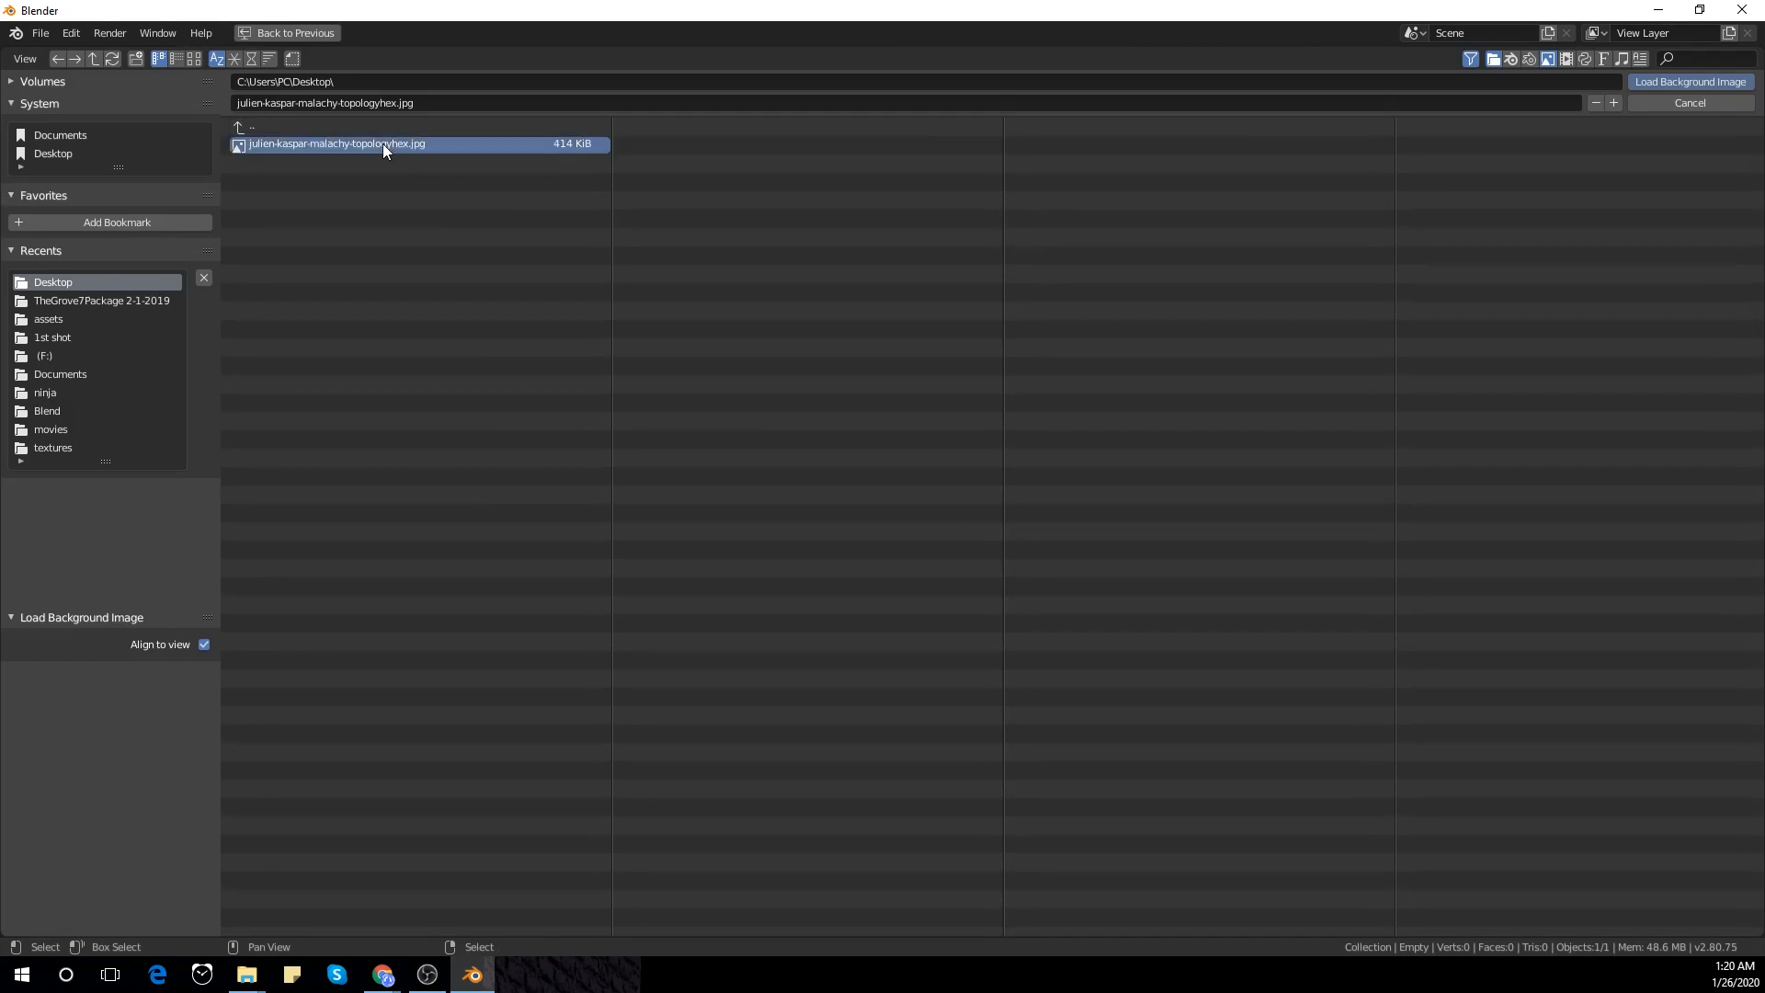
Move the second reference image along Y to about -0.83 m, bringing the profile head over the origin
scroll(852, 411, "up", 5)
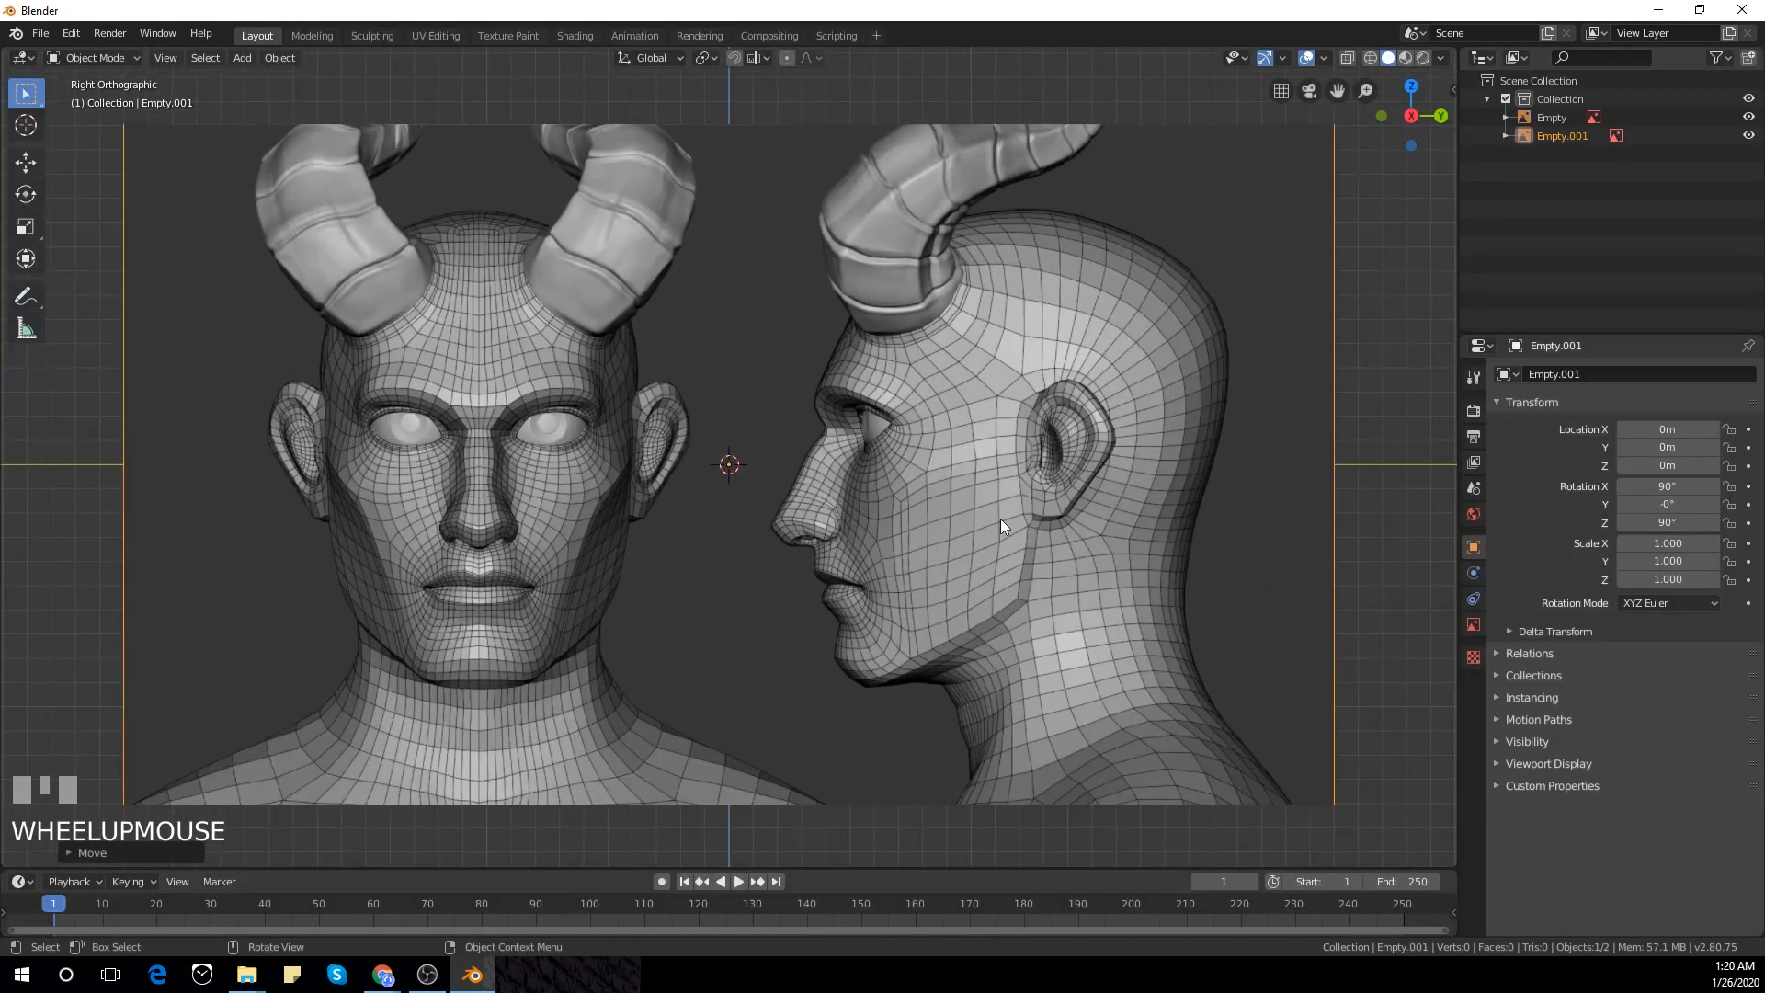
key("g")
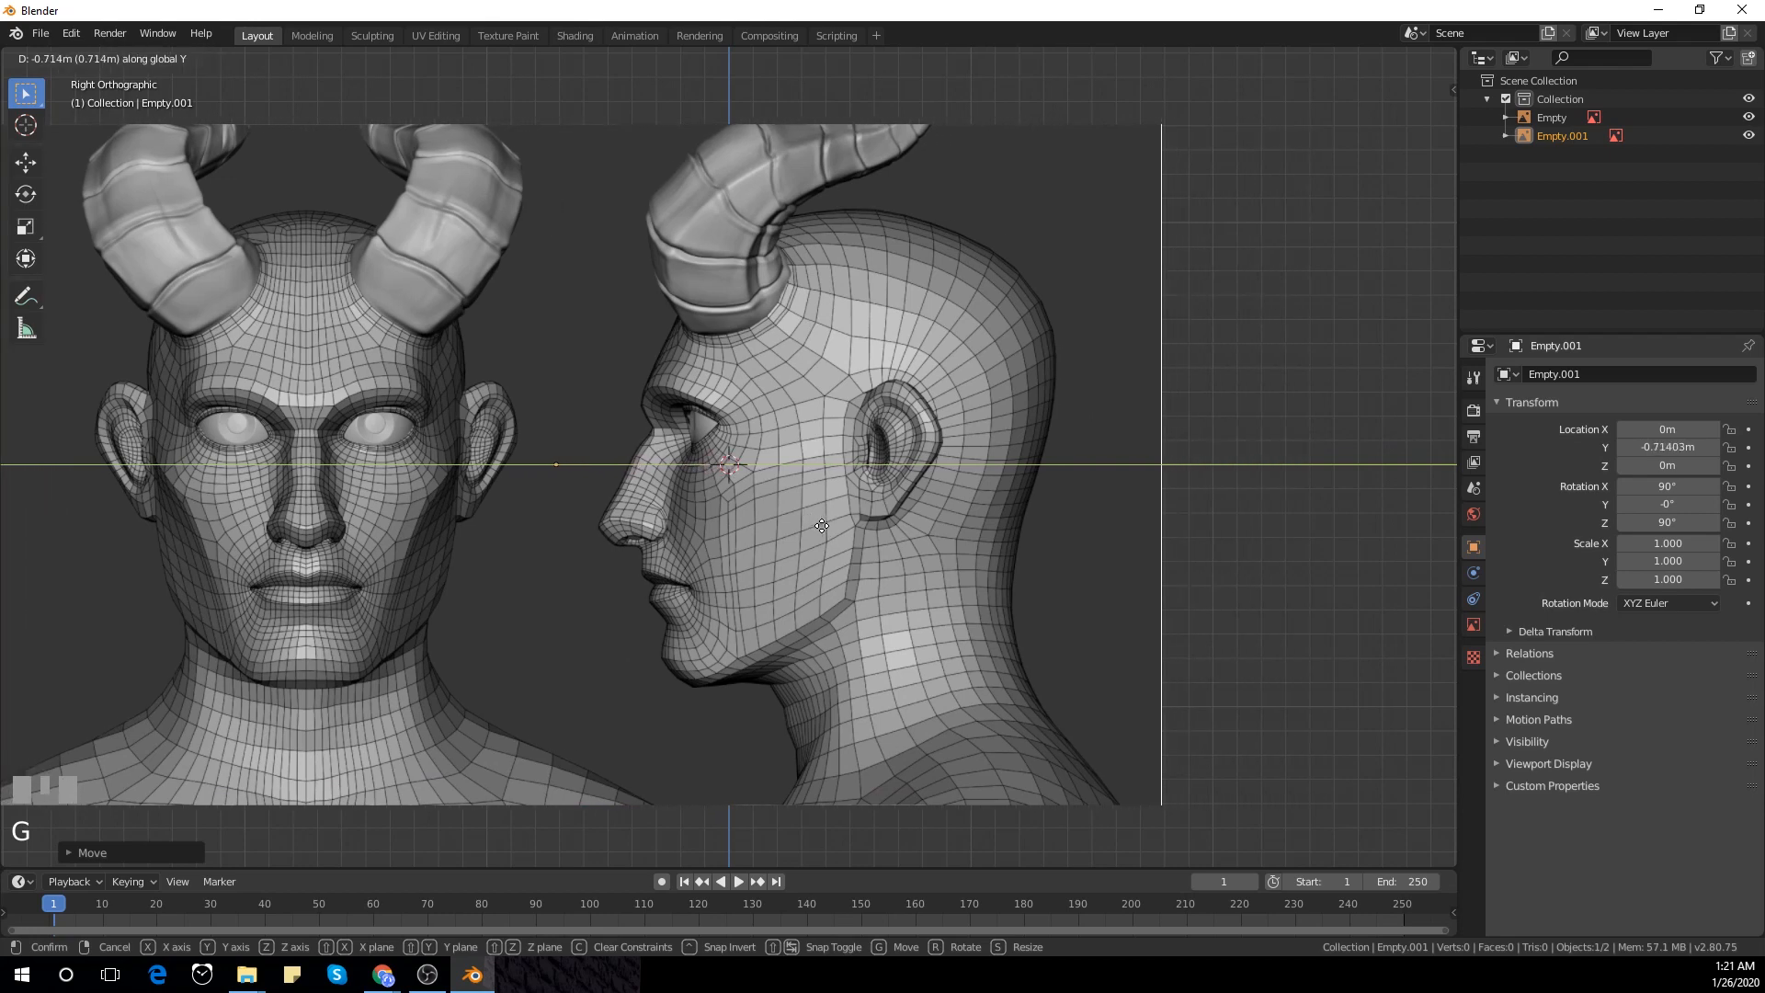
left_click(799, 527)
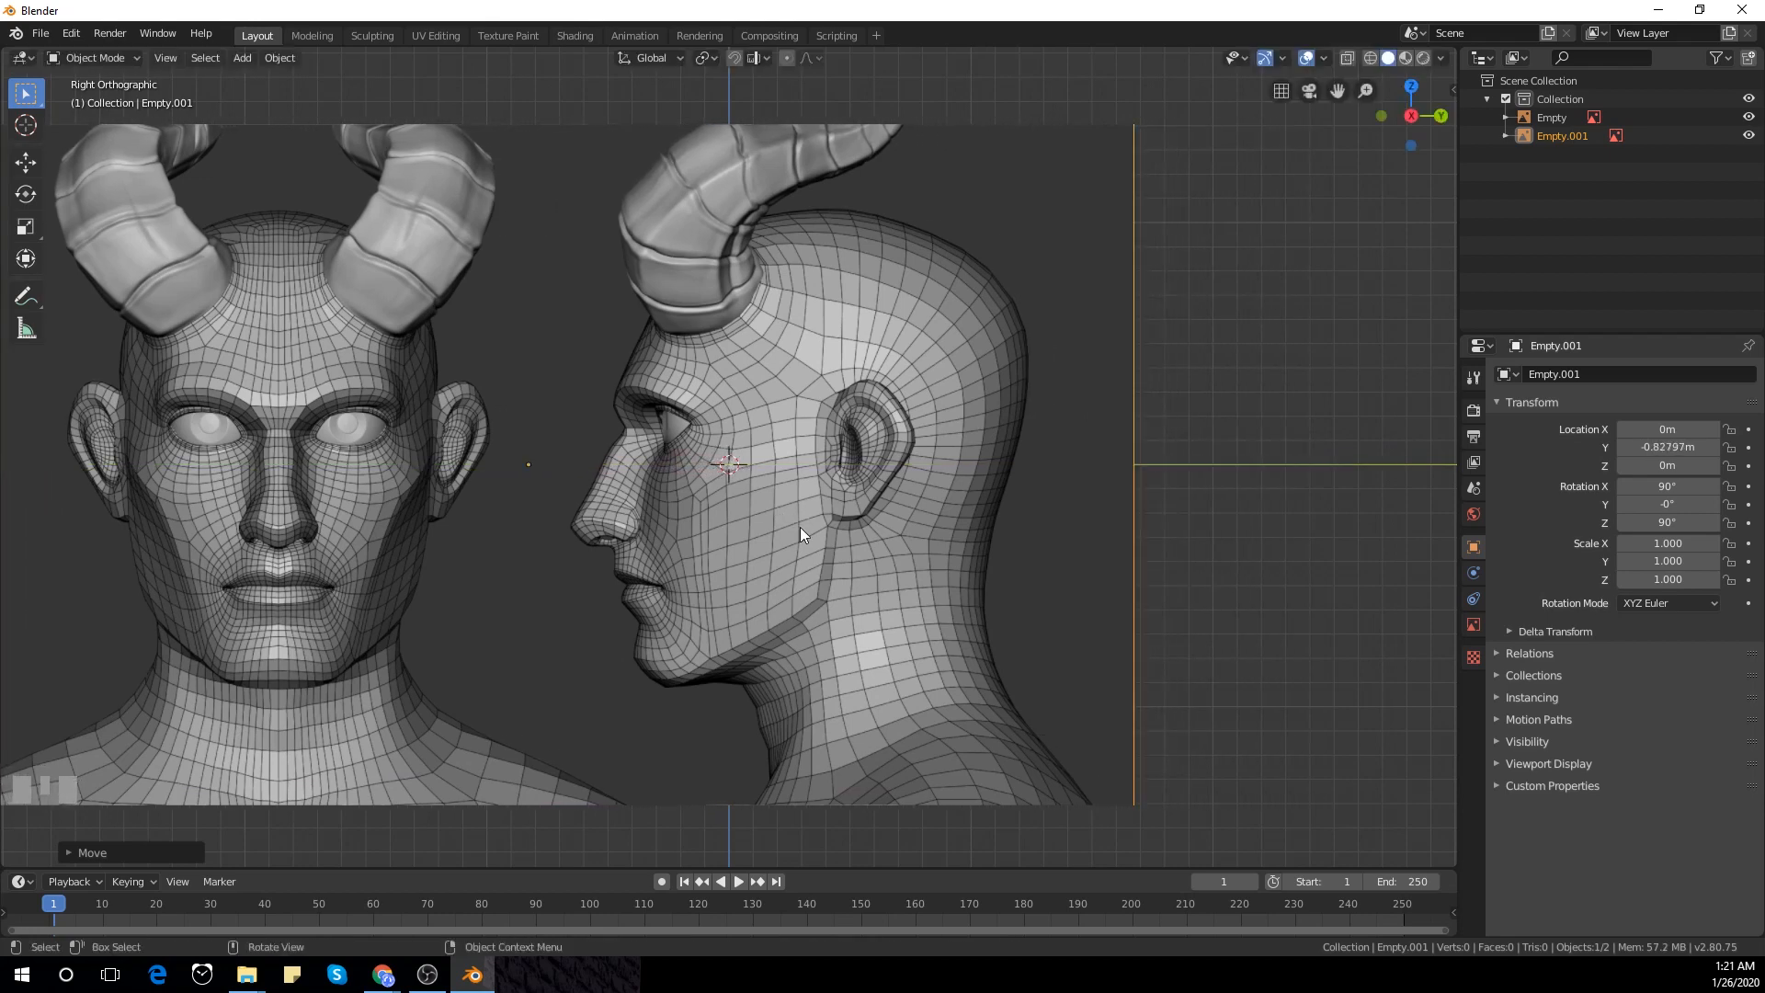
Compare the alignment of both reference images in the front, right and perspective views
key("KP_1")
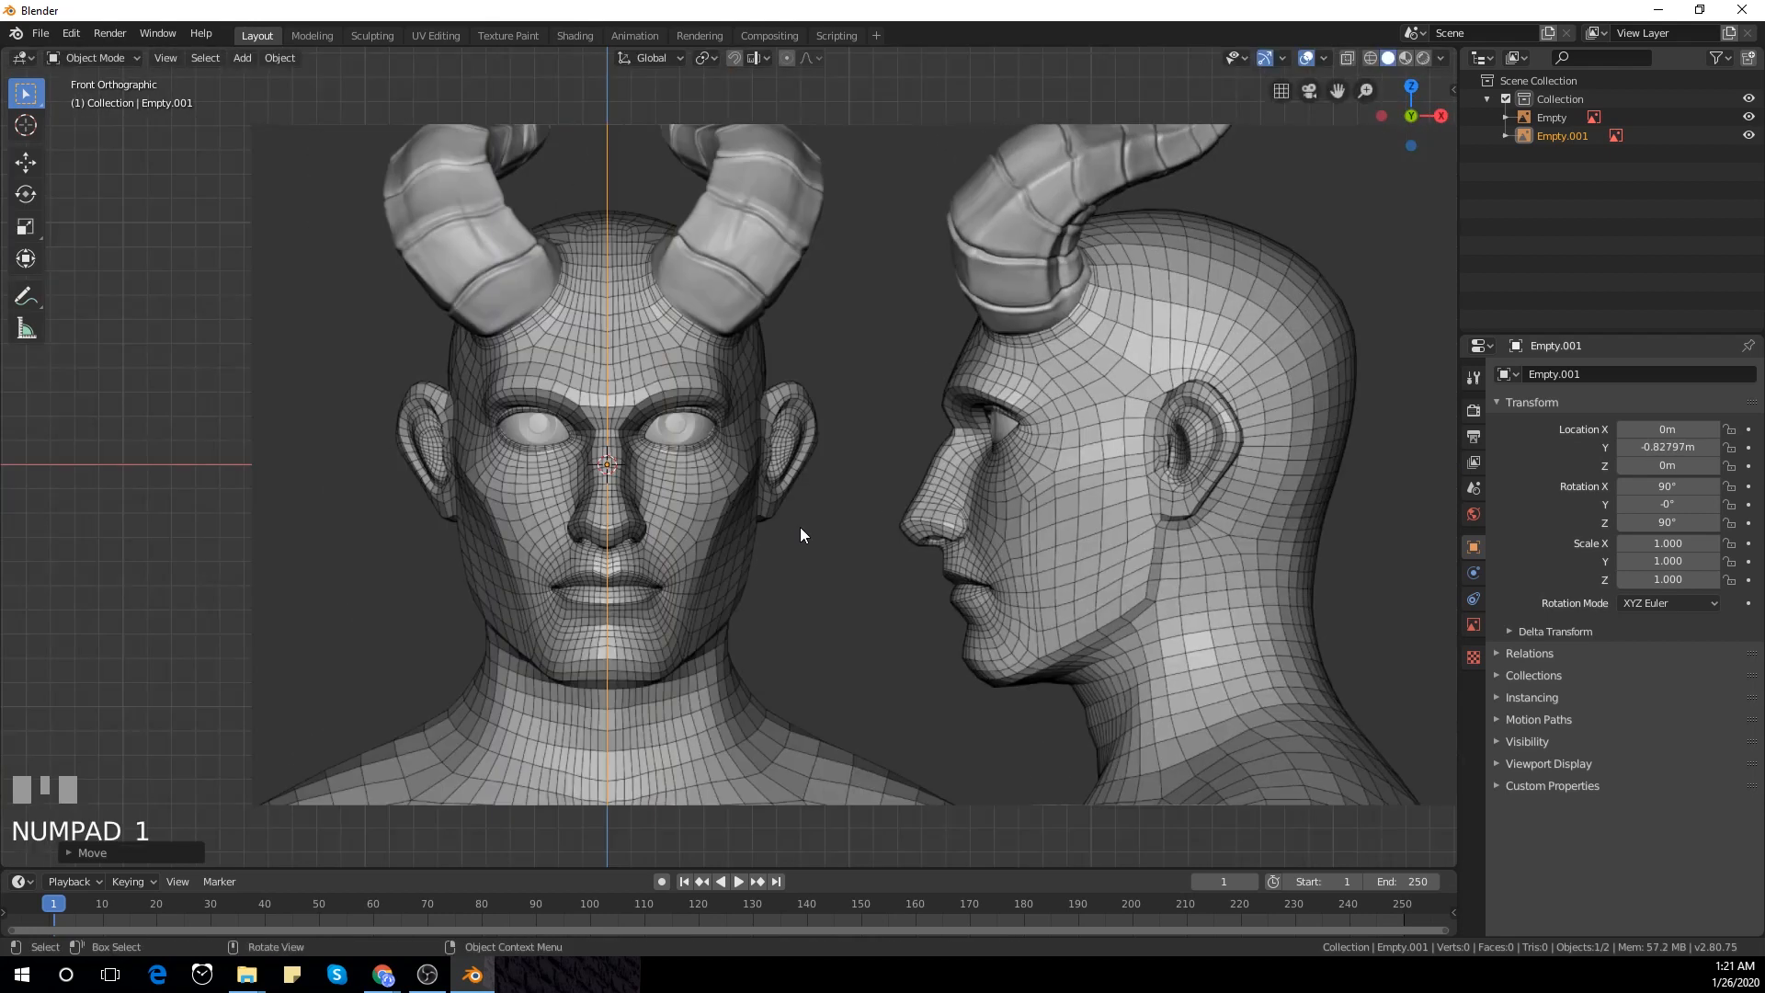
key("KP_3")
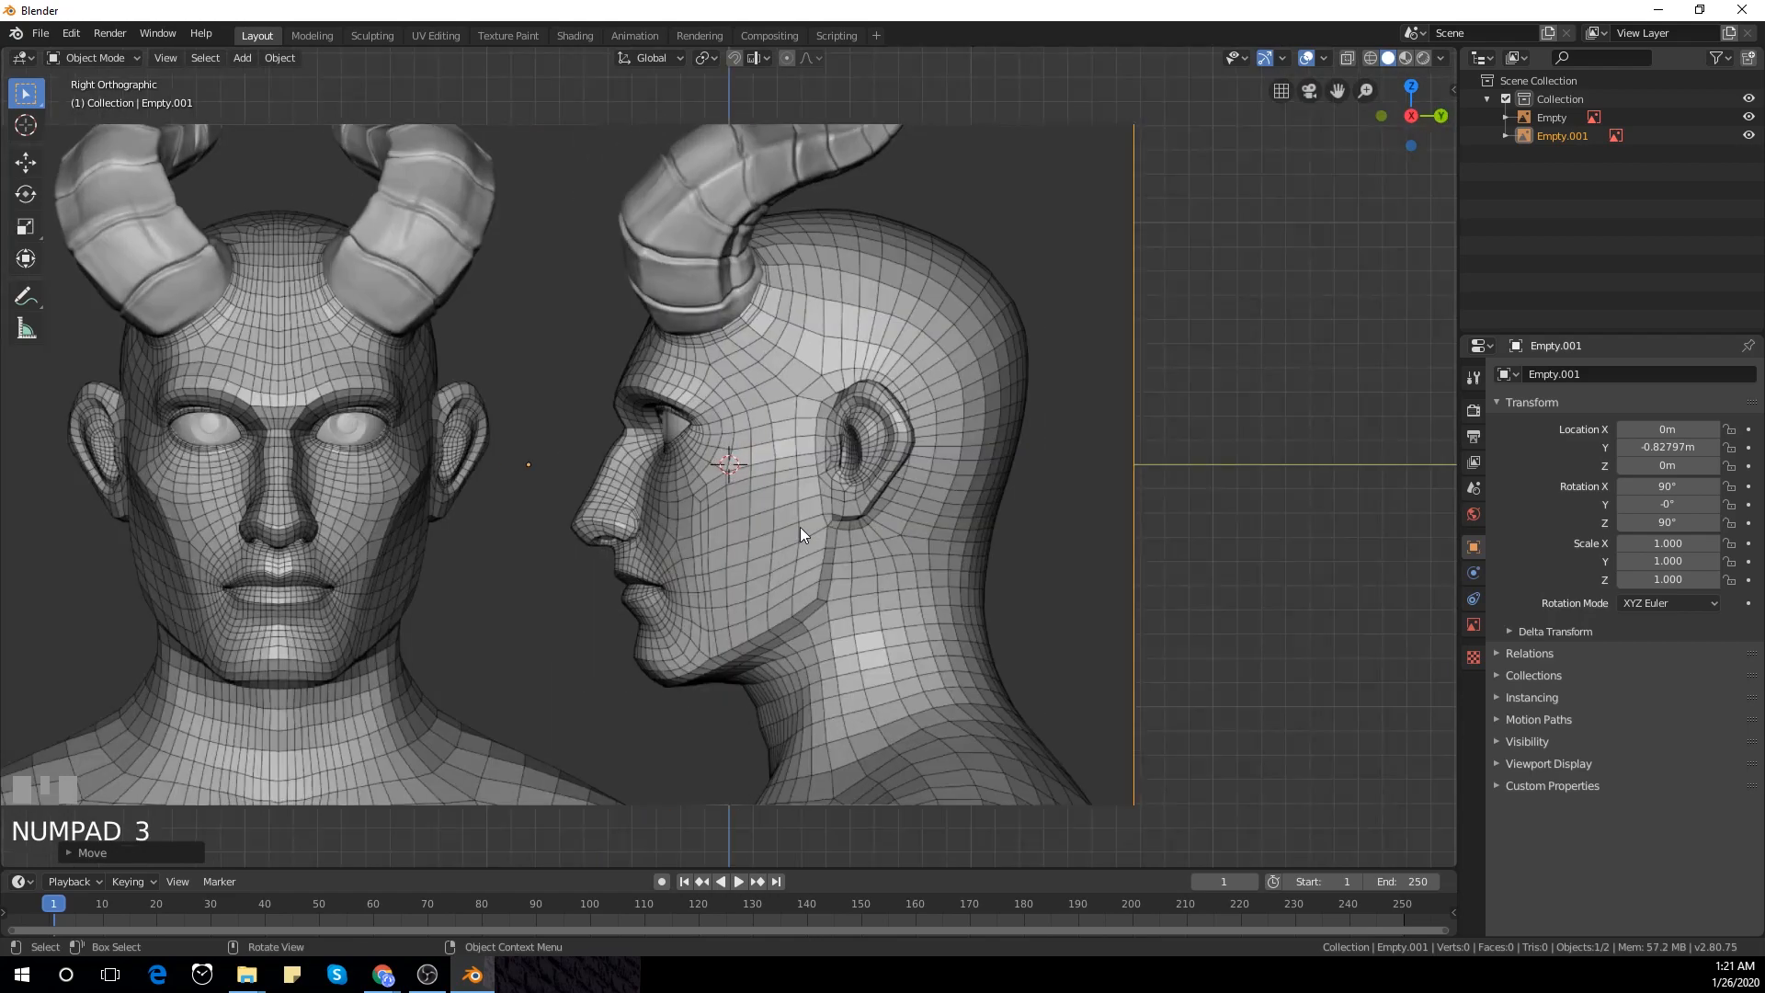
key("KP_1")
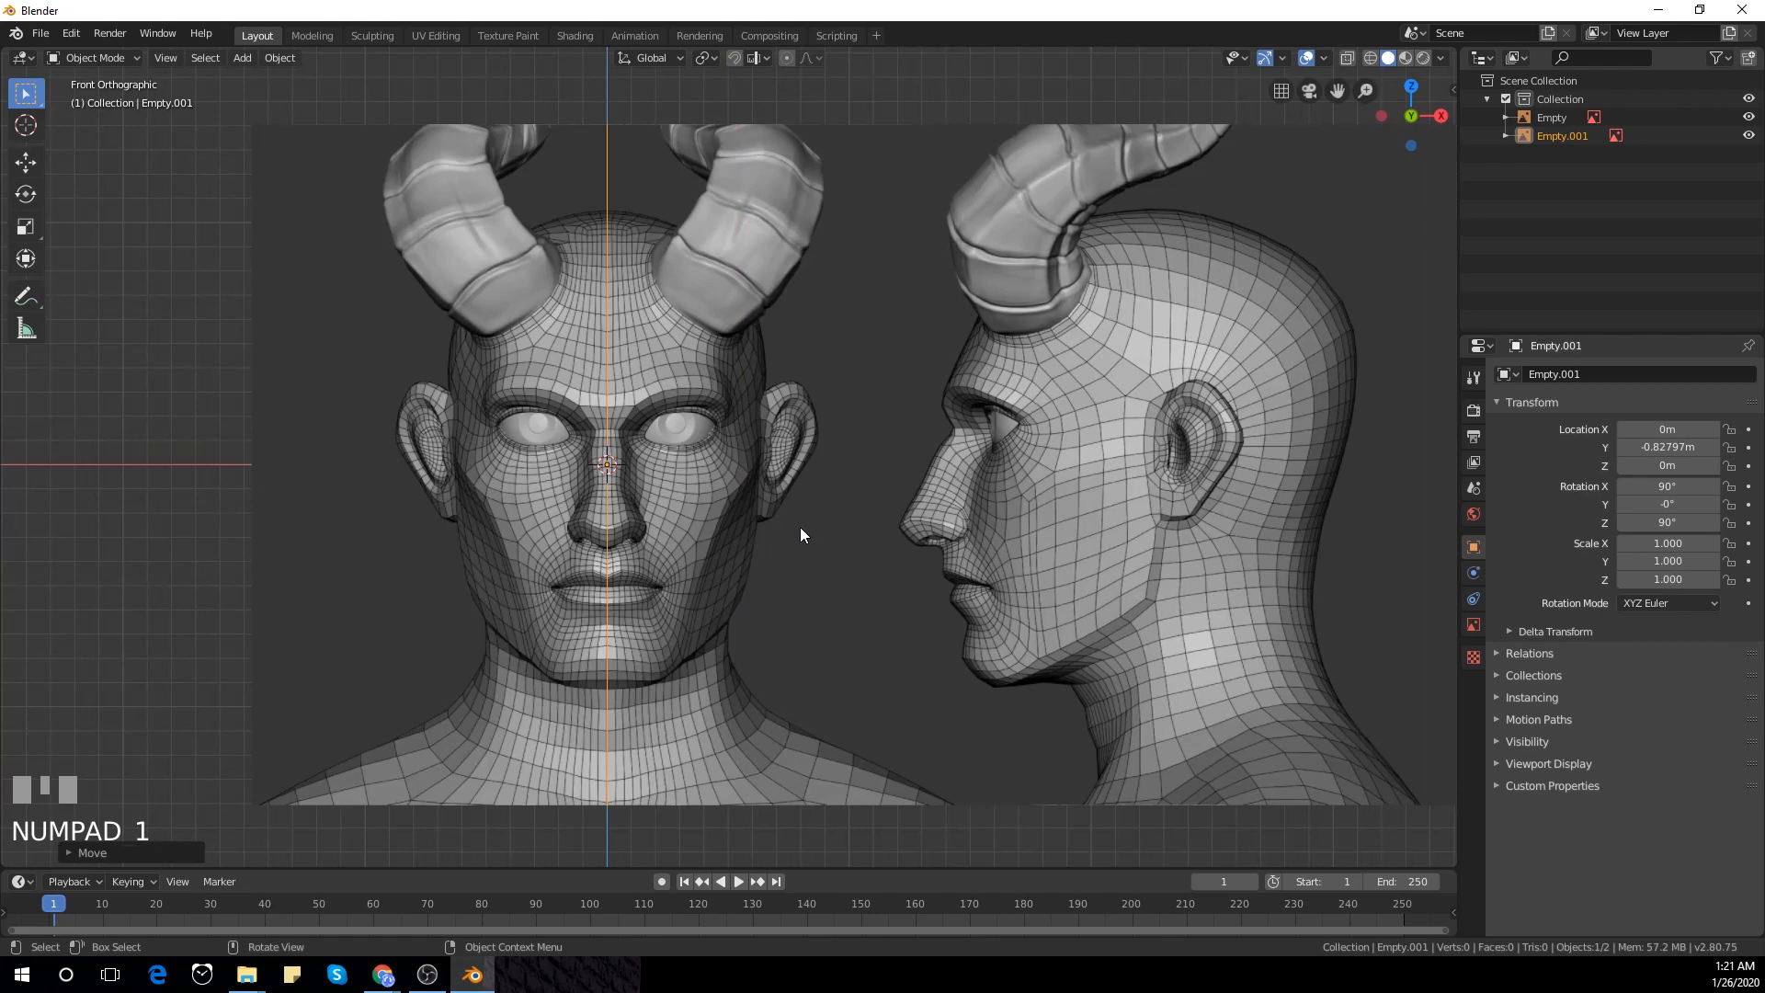
scroll(800, 529, "down", 1)
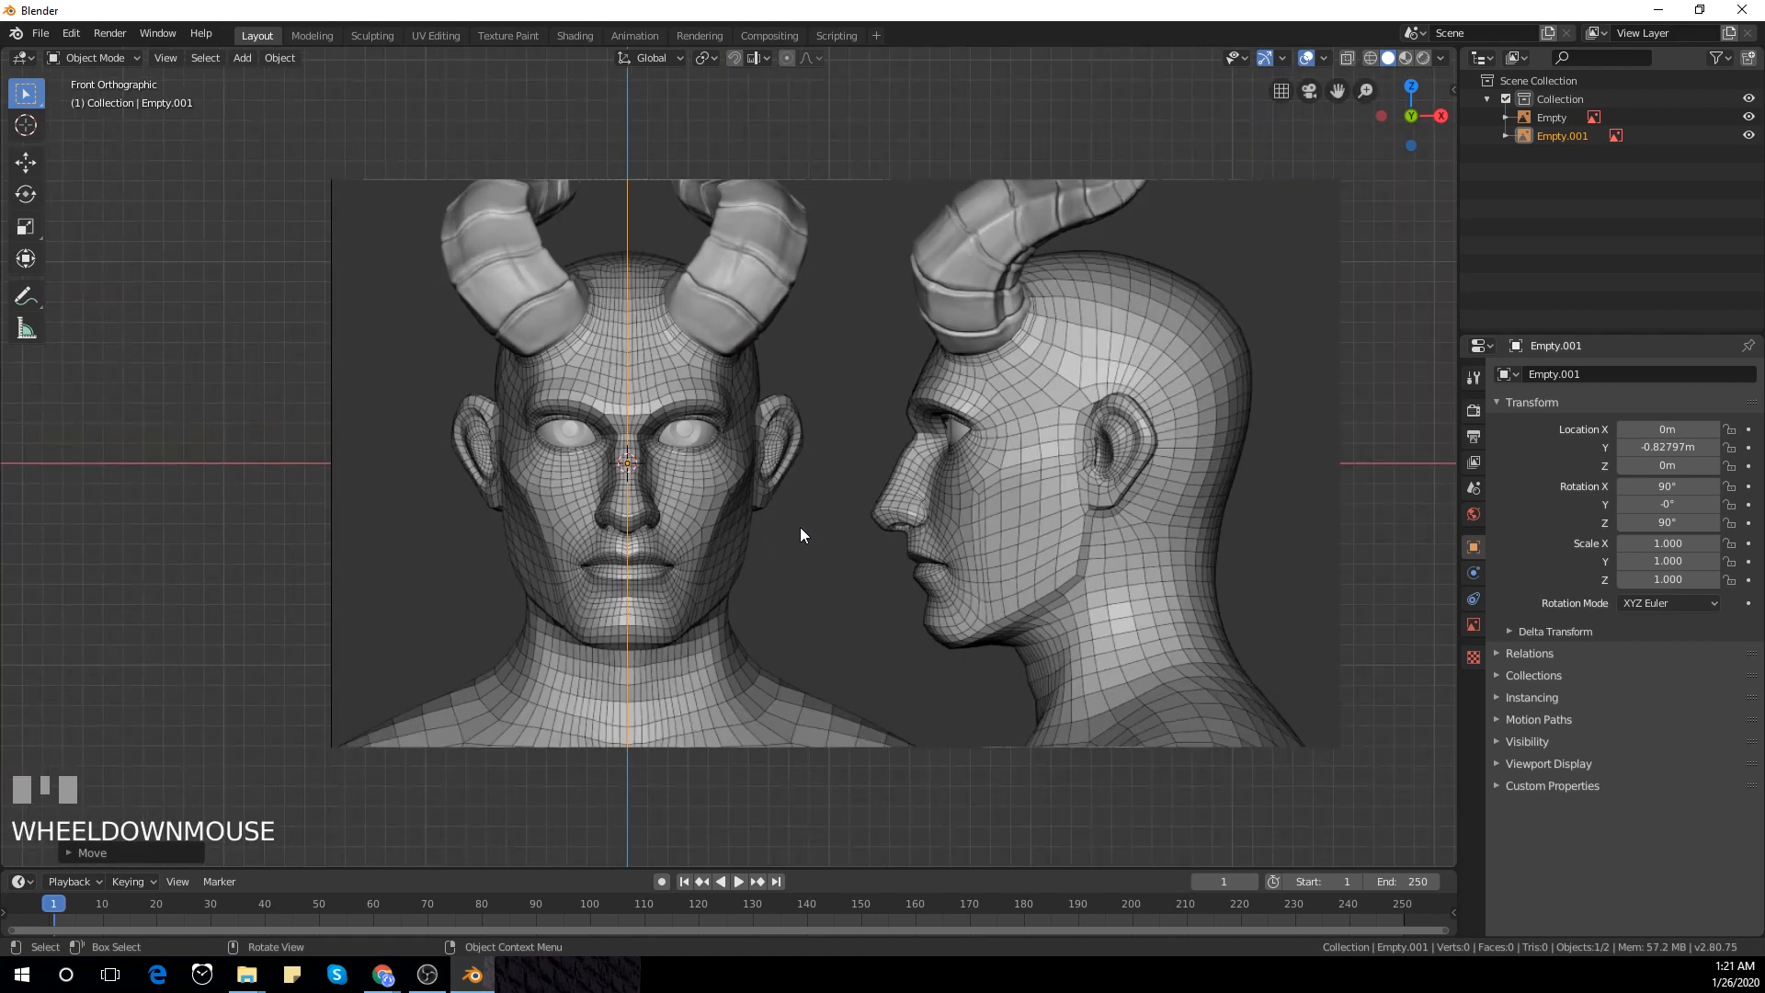
key("KP_5")
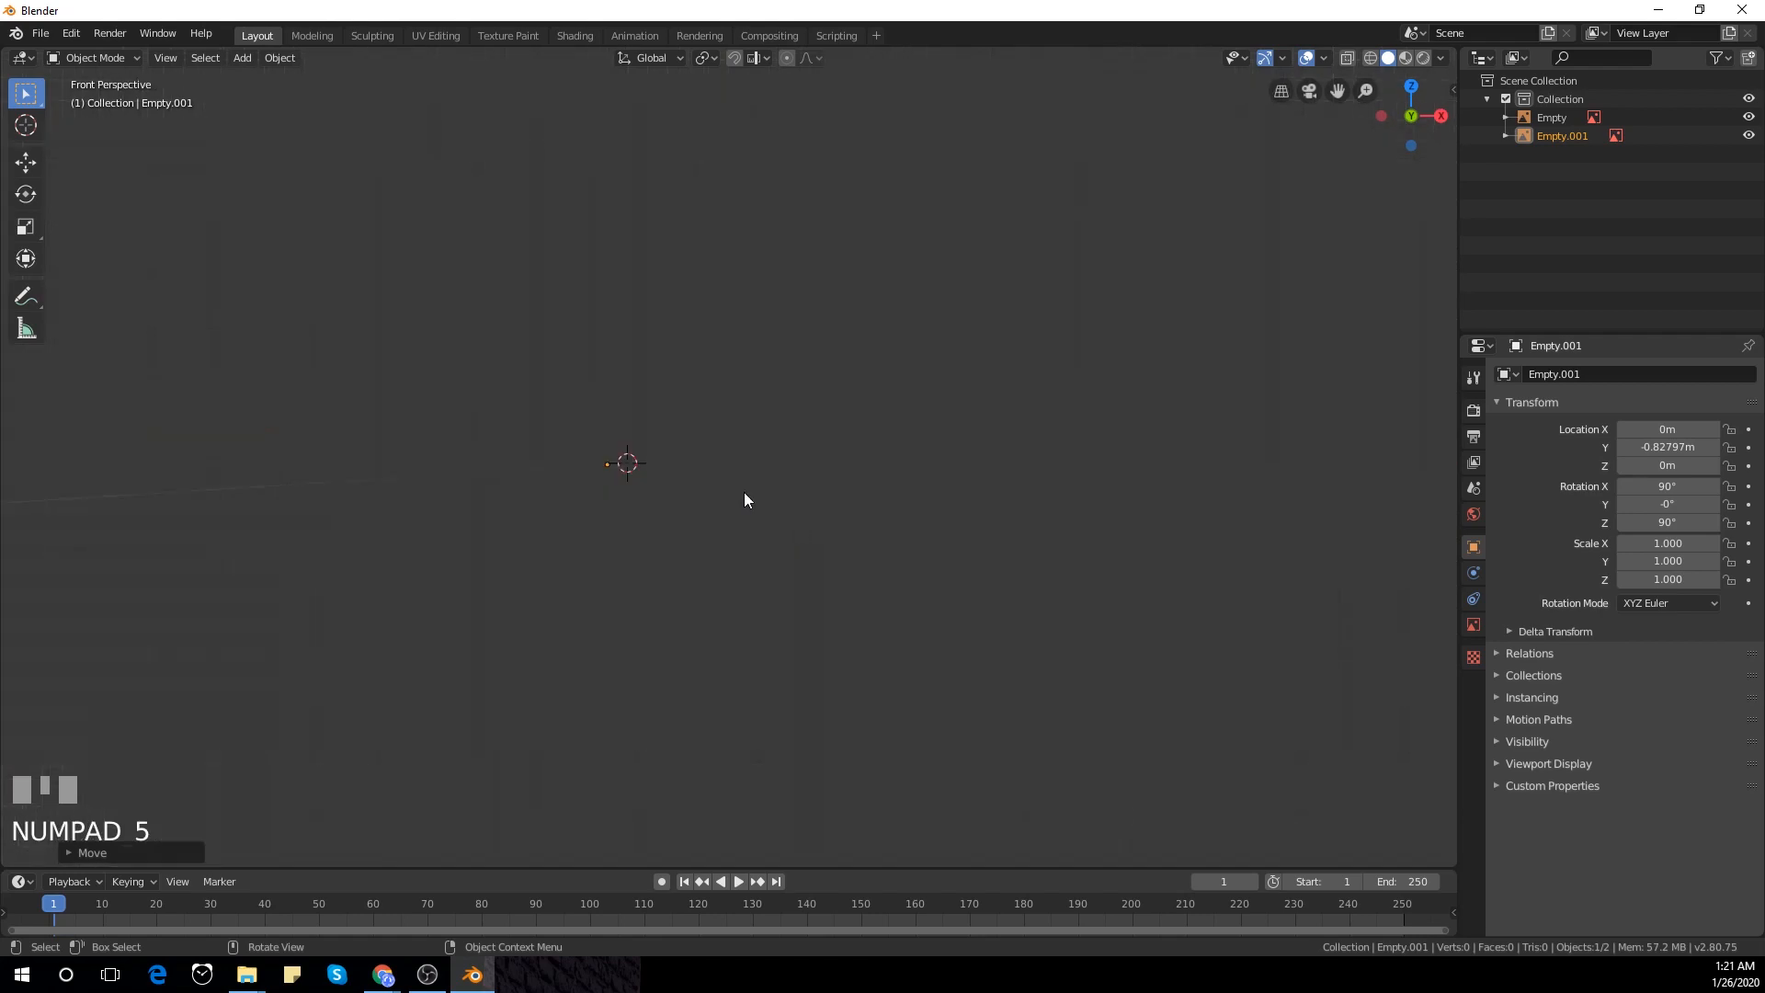
mouse_move(743, 493)
middle_mouse_down()
mouse_move(783, 504)
mouse_move(748, 512)
middle_mouse_up()
Add a plane mesh in the front orthographic view and rotate it 90° about the X axis to face the front
key("KP_1")
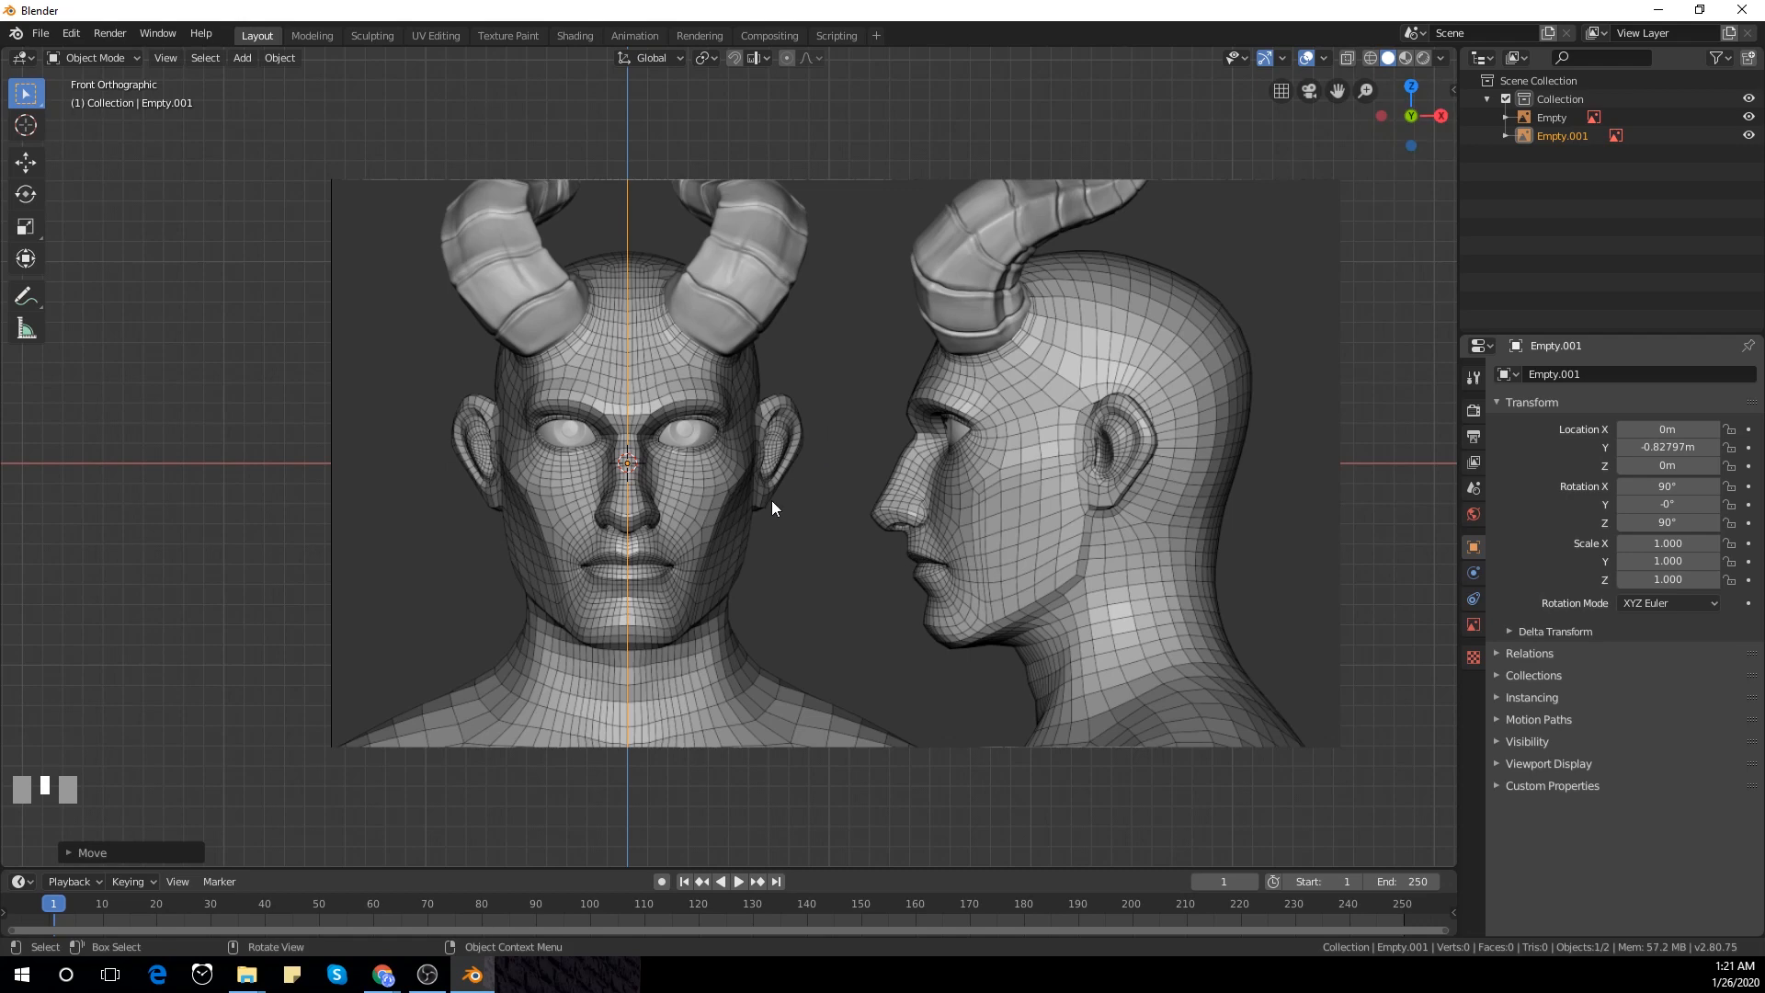
key("shift+a")
mouse_move(775, 318)
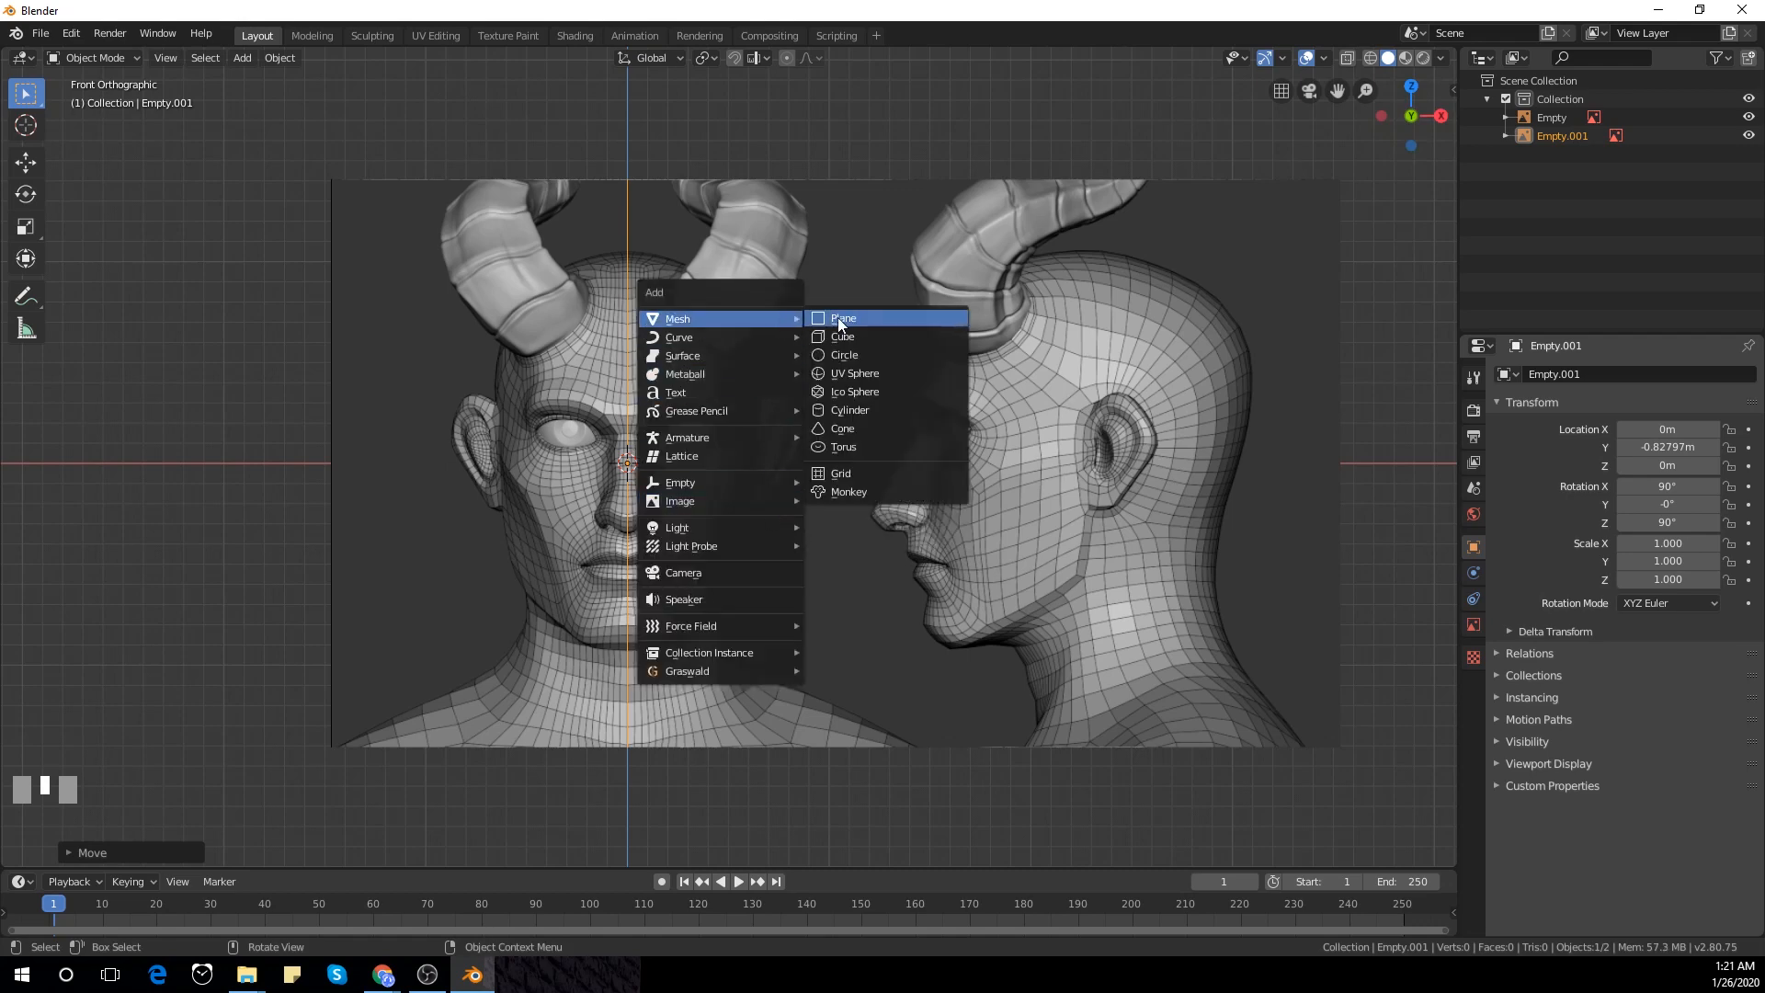
left_click(841, 321)
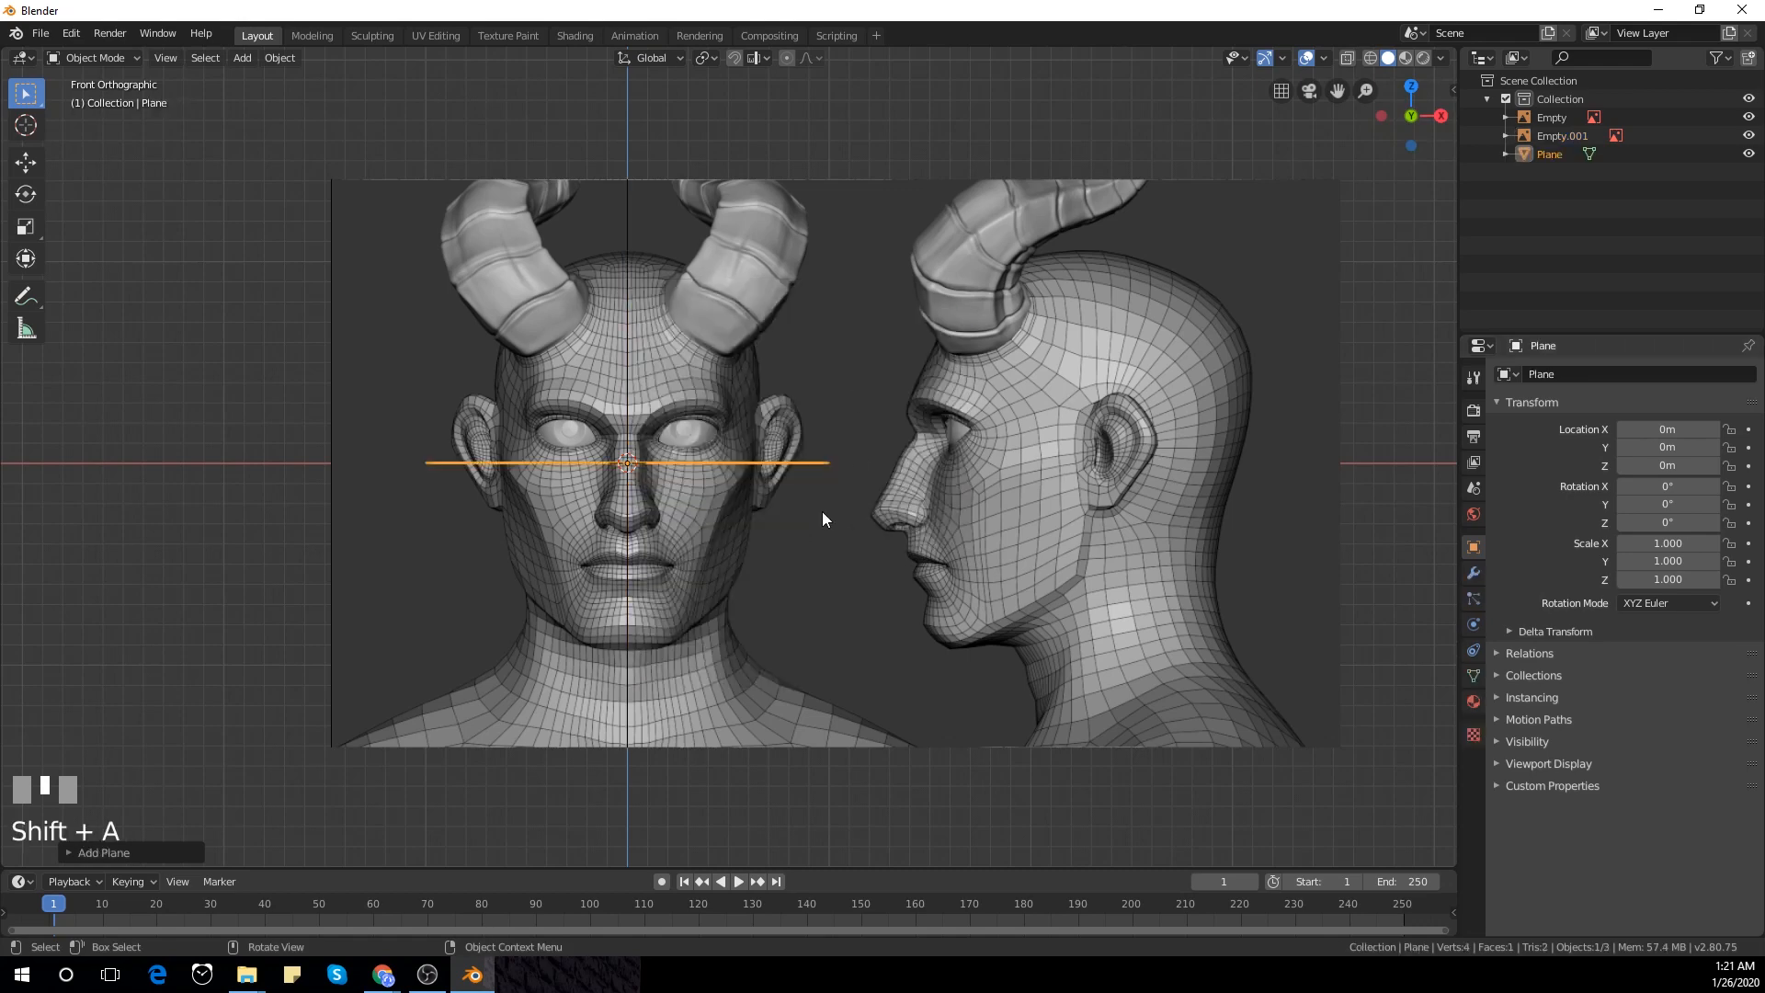
key("r")
key("x")
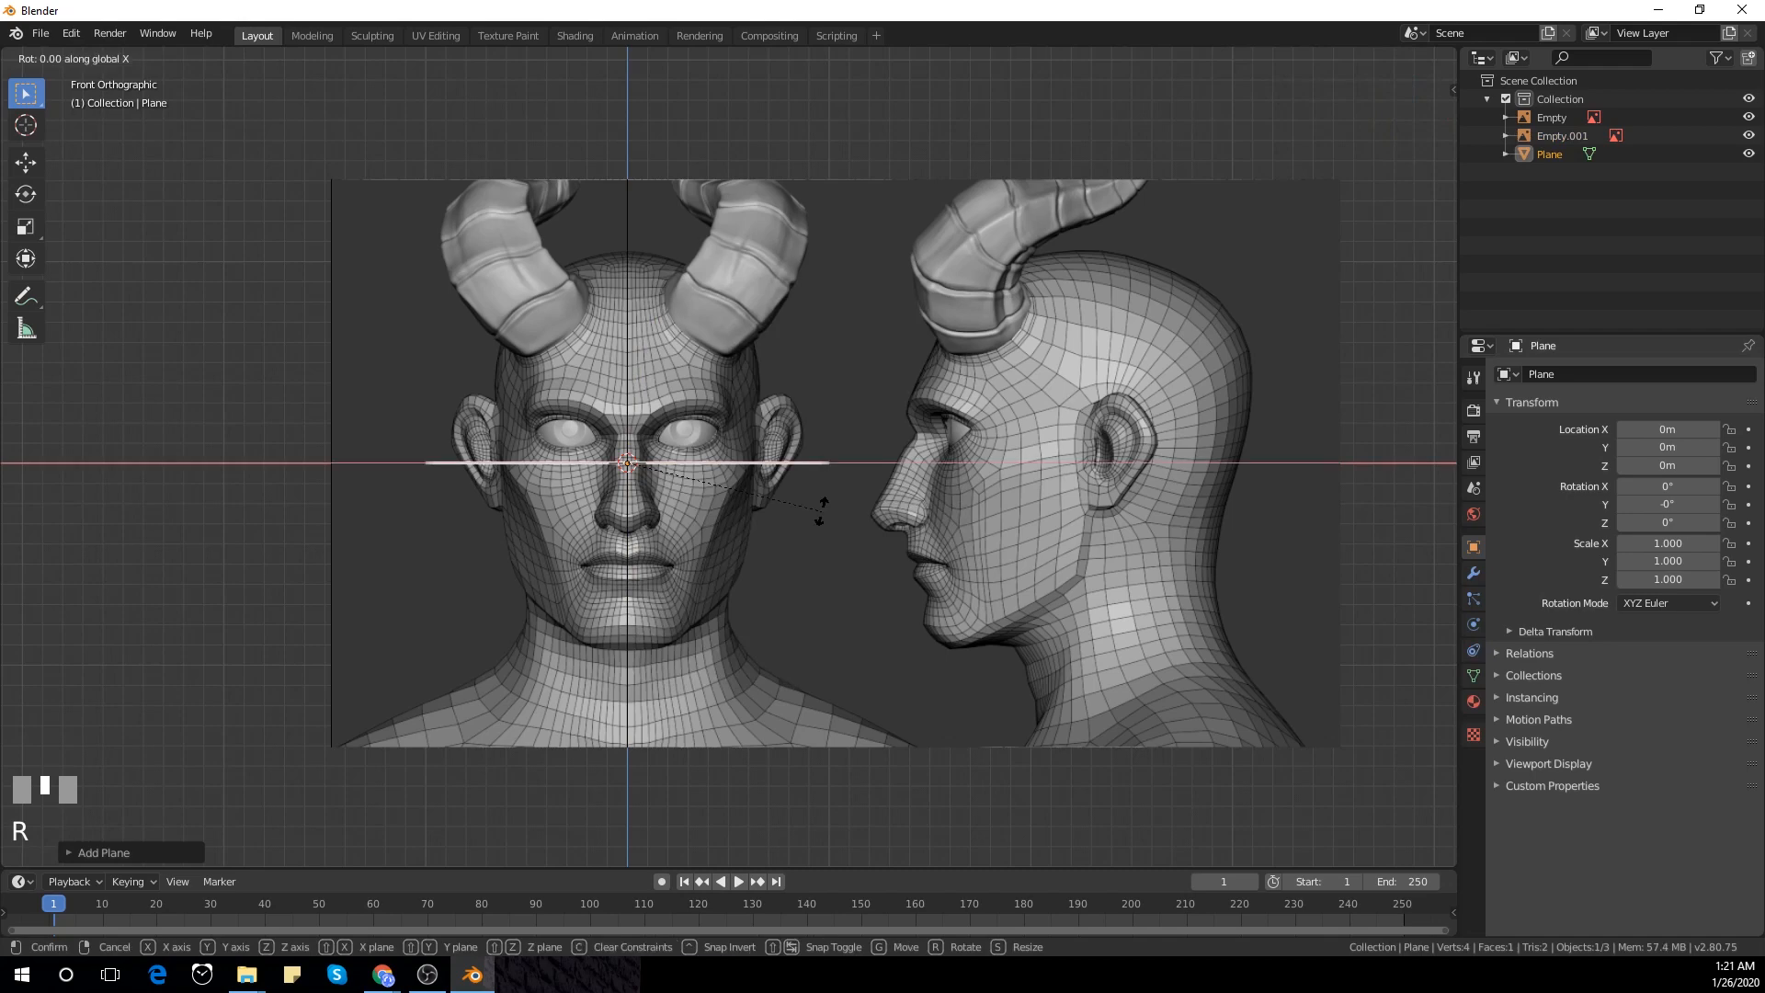
type("90")
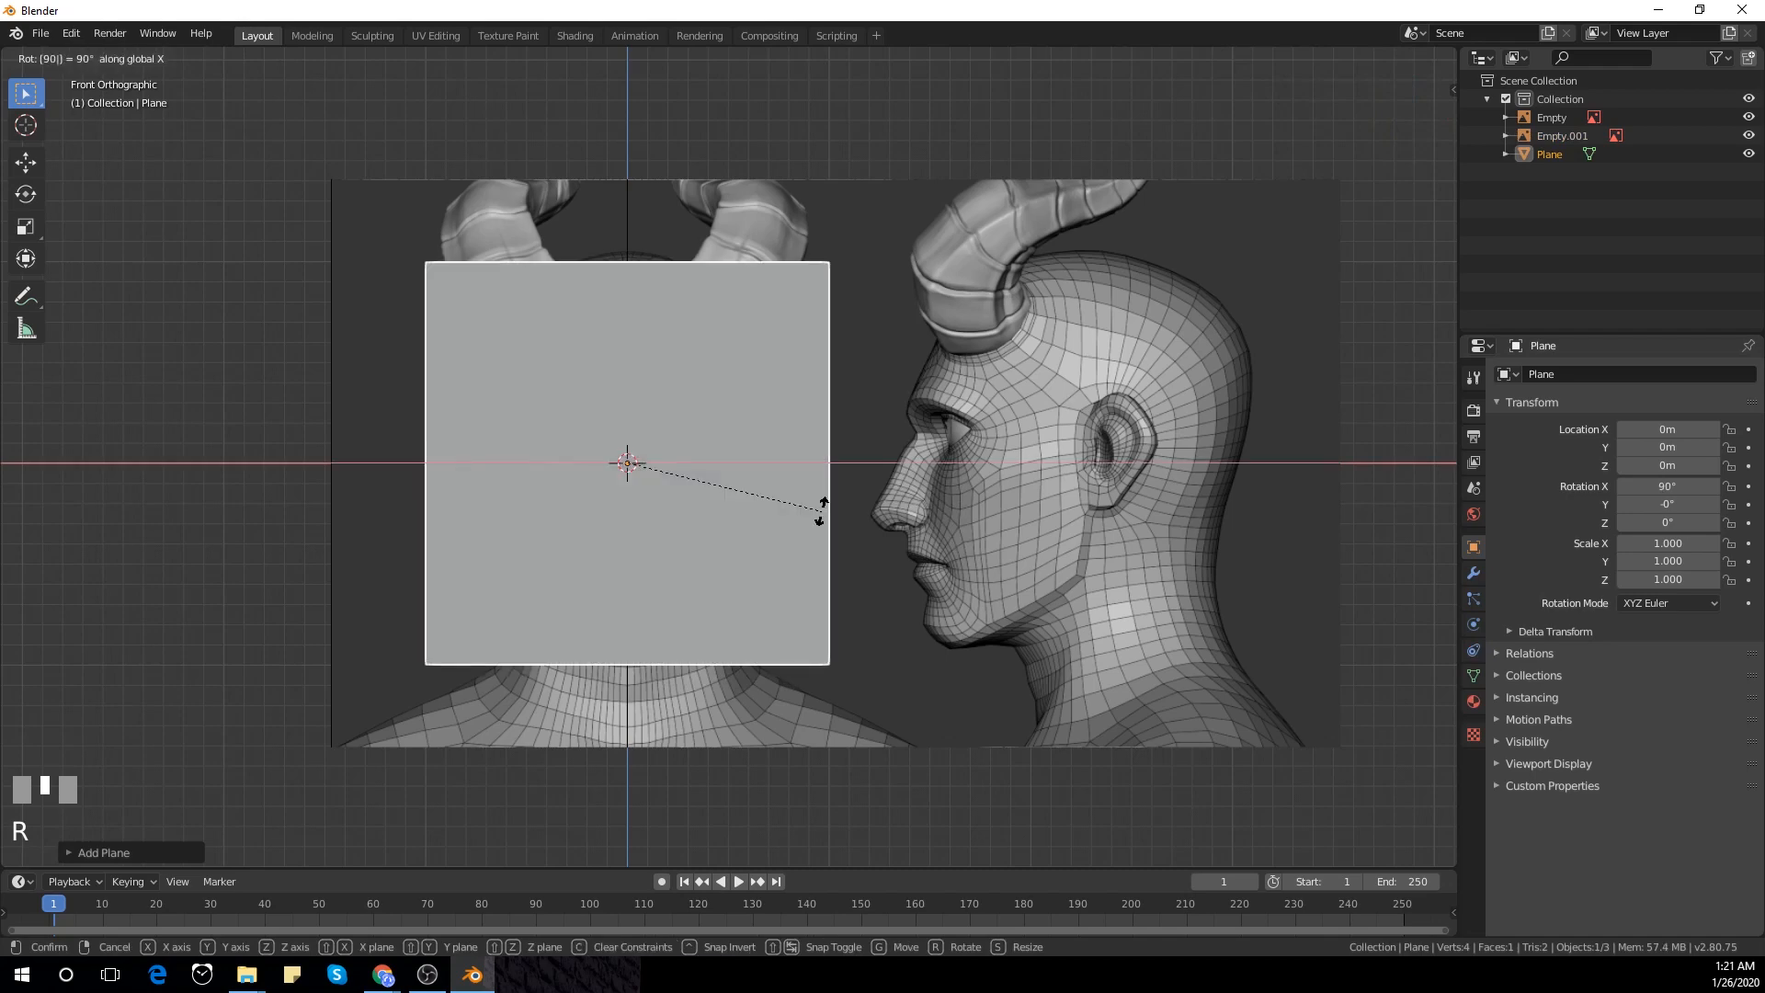
key("Return")
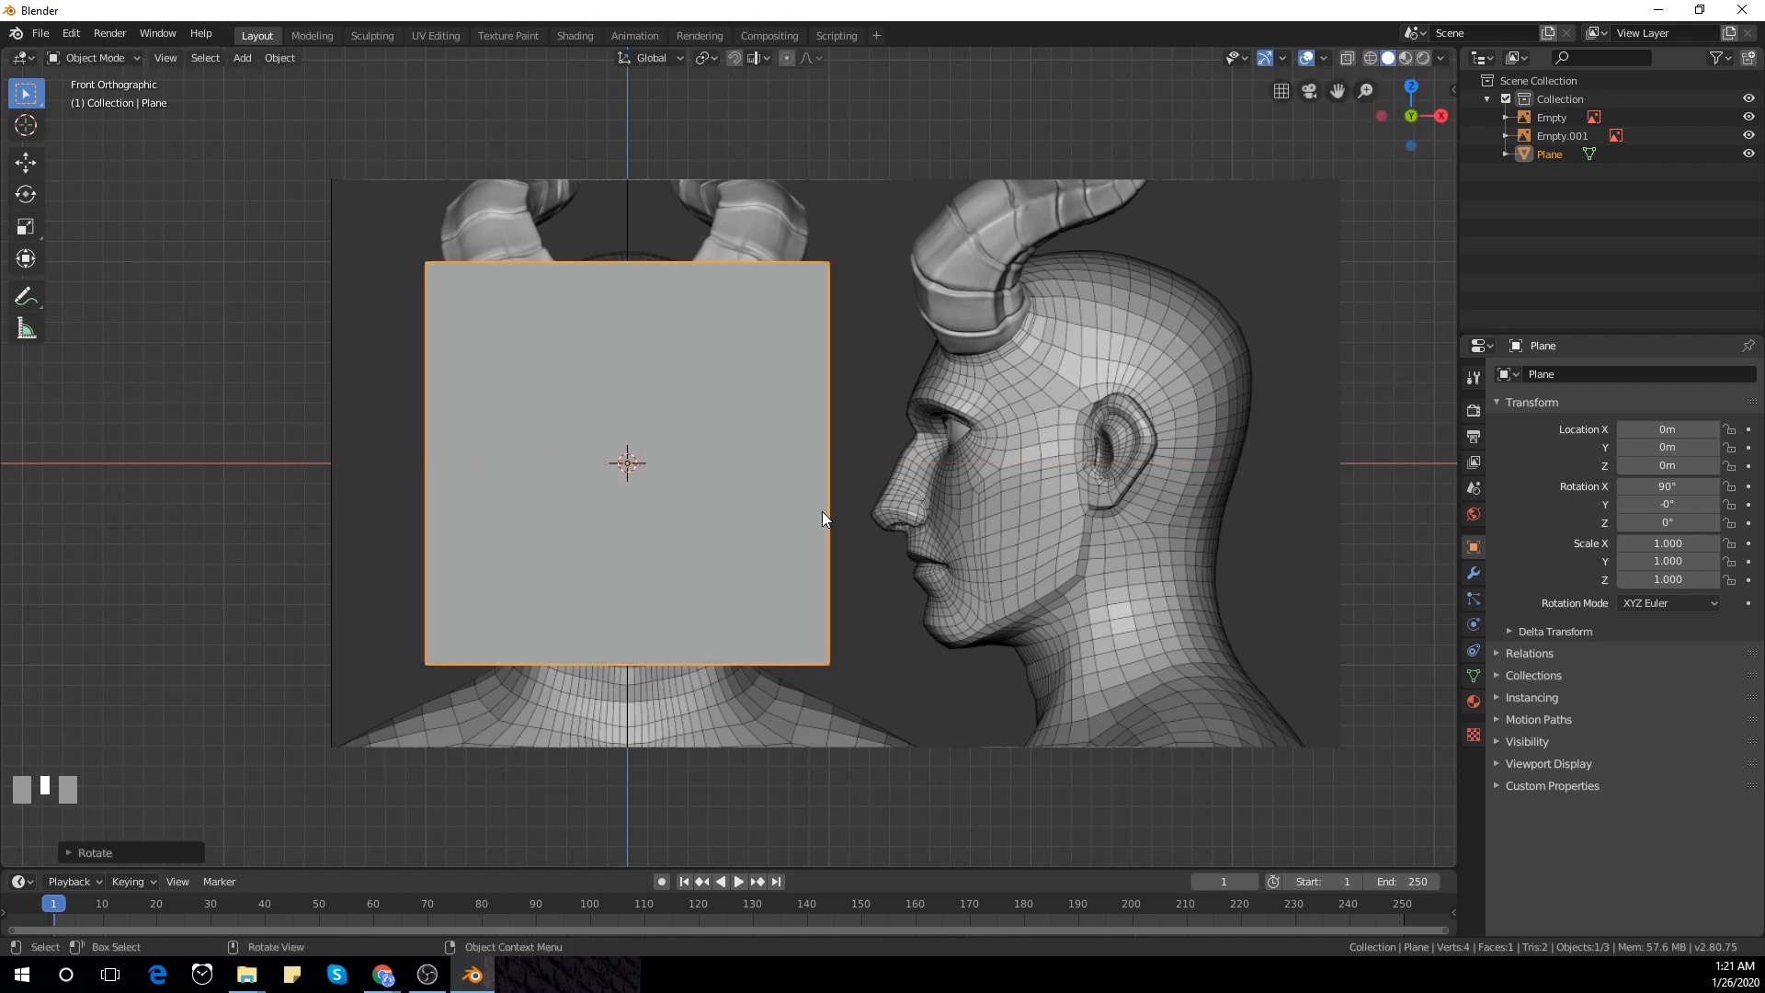
Add one centred vertical loop cut to the plane, dividing it into two equal halves
scroll(759, 498, "up", 1)
scroll(737, 469, "down", 2)
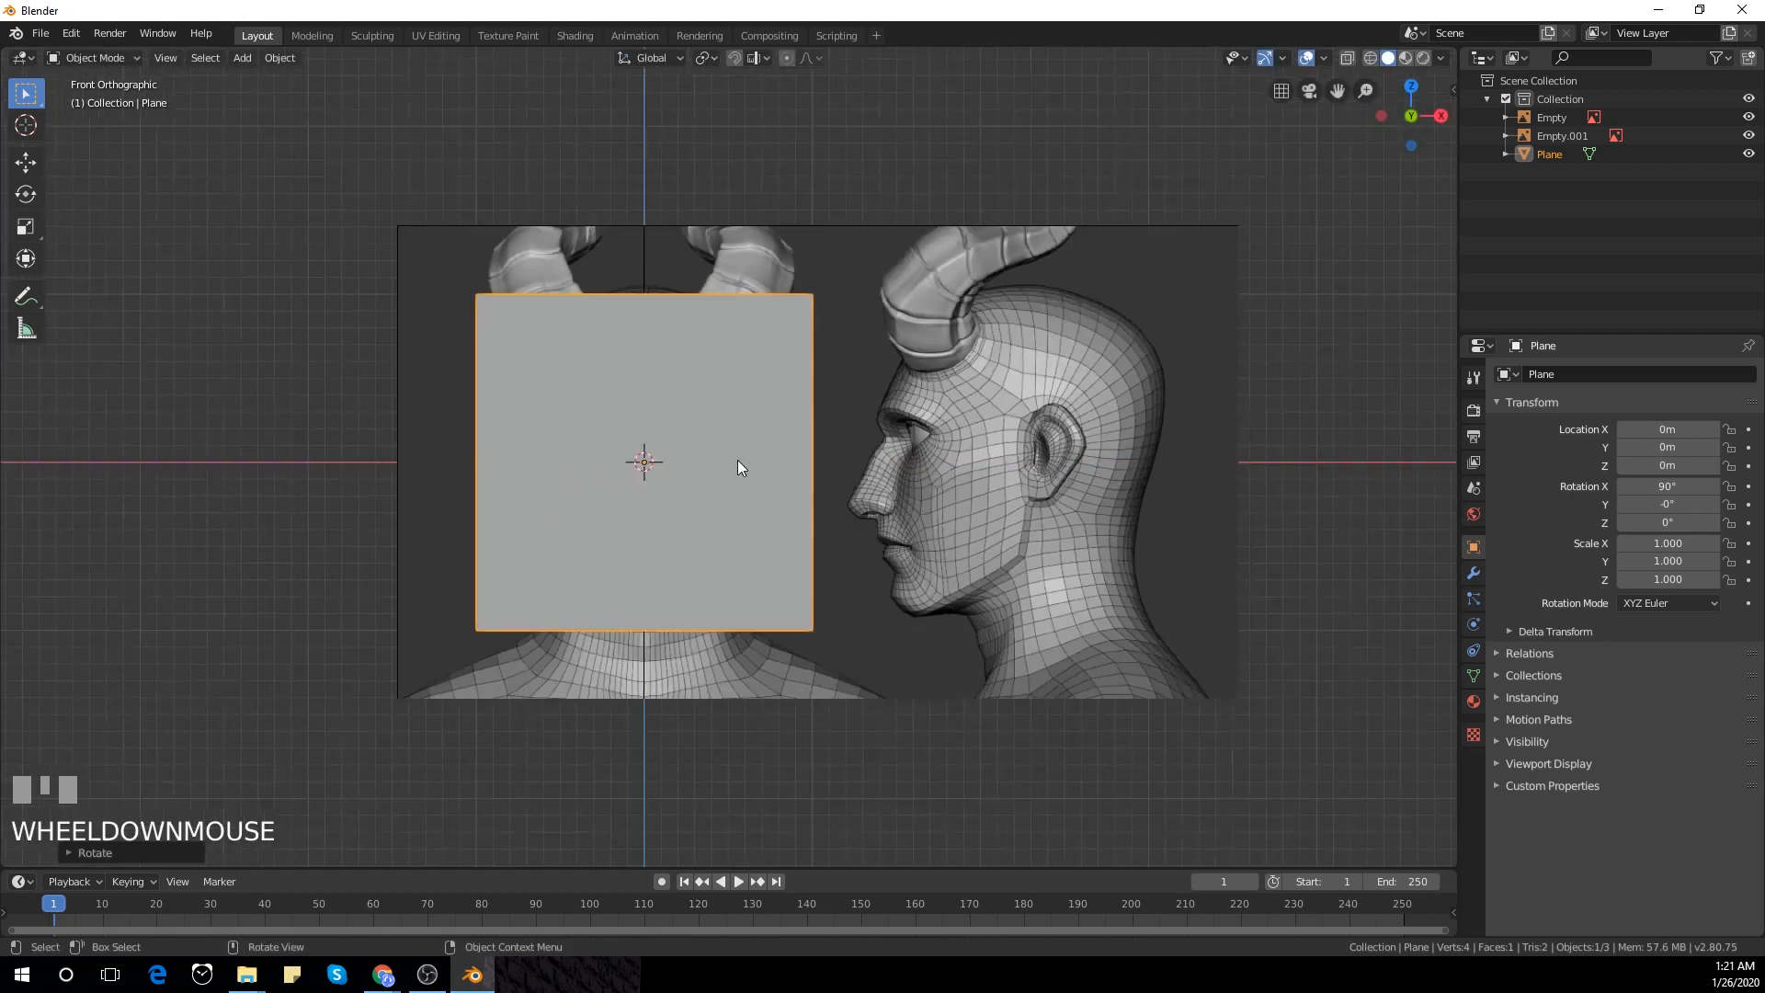
scroll(703, 510, "up", 1)
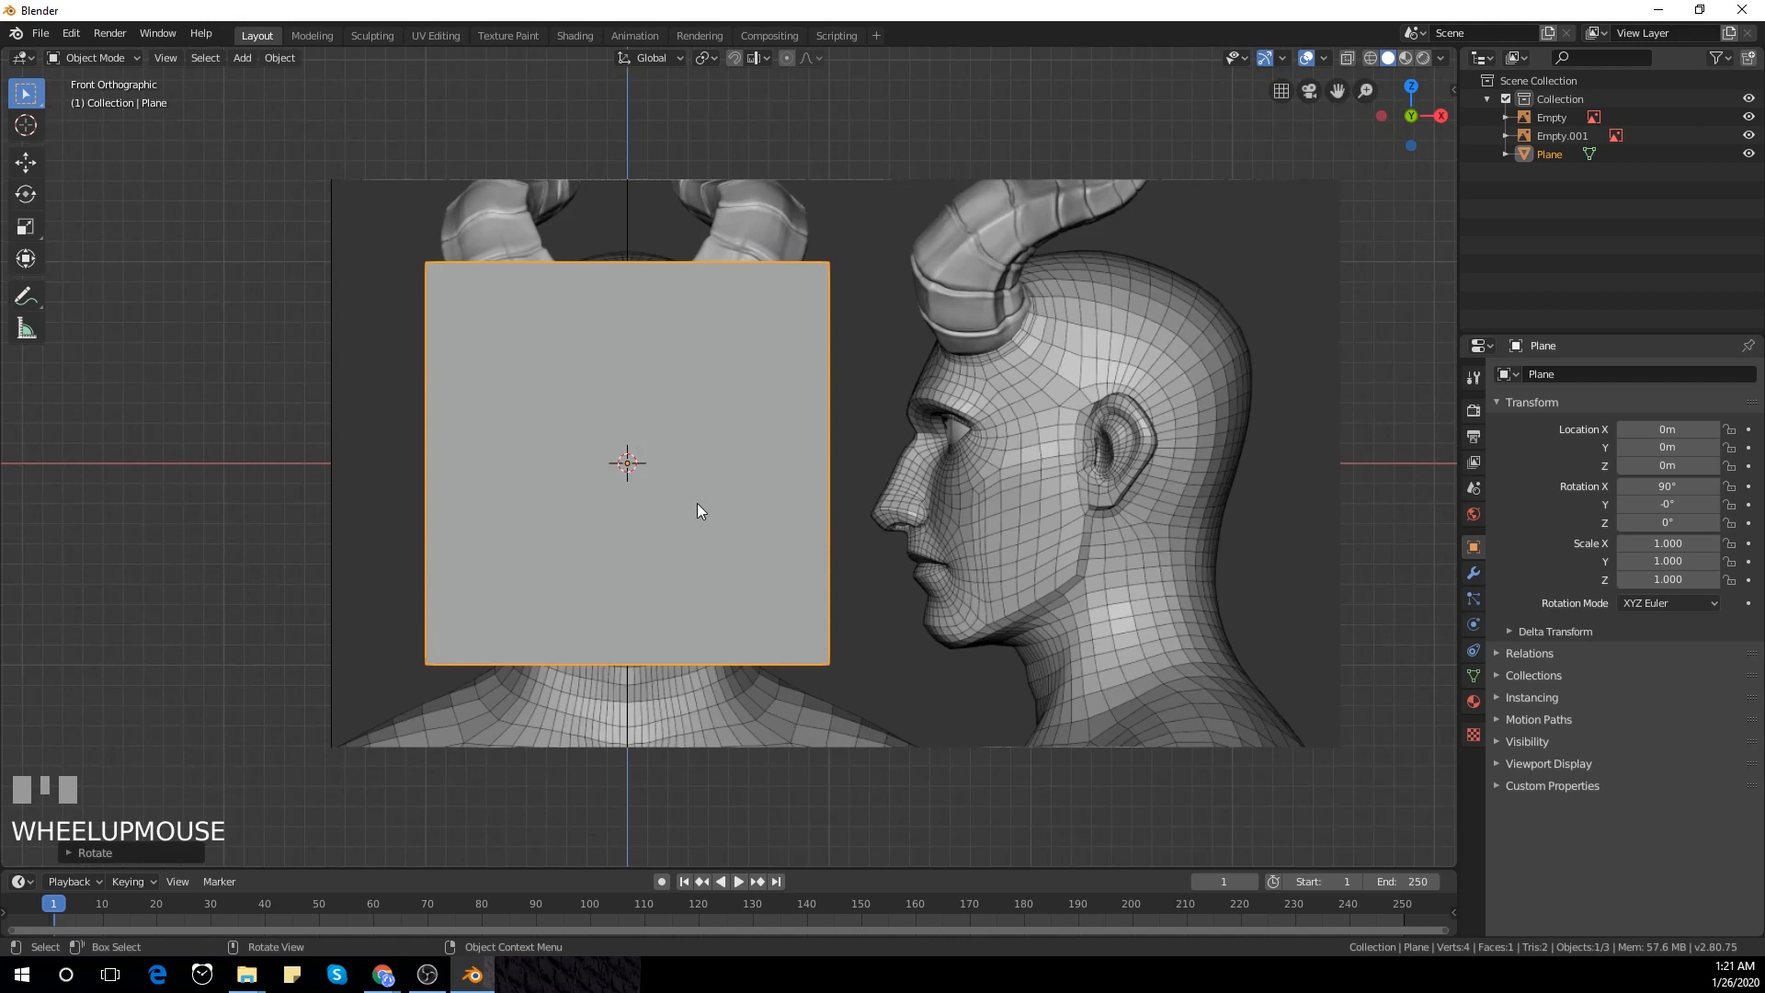
key("Tab")
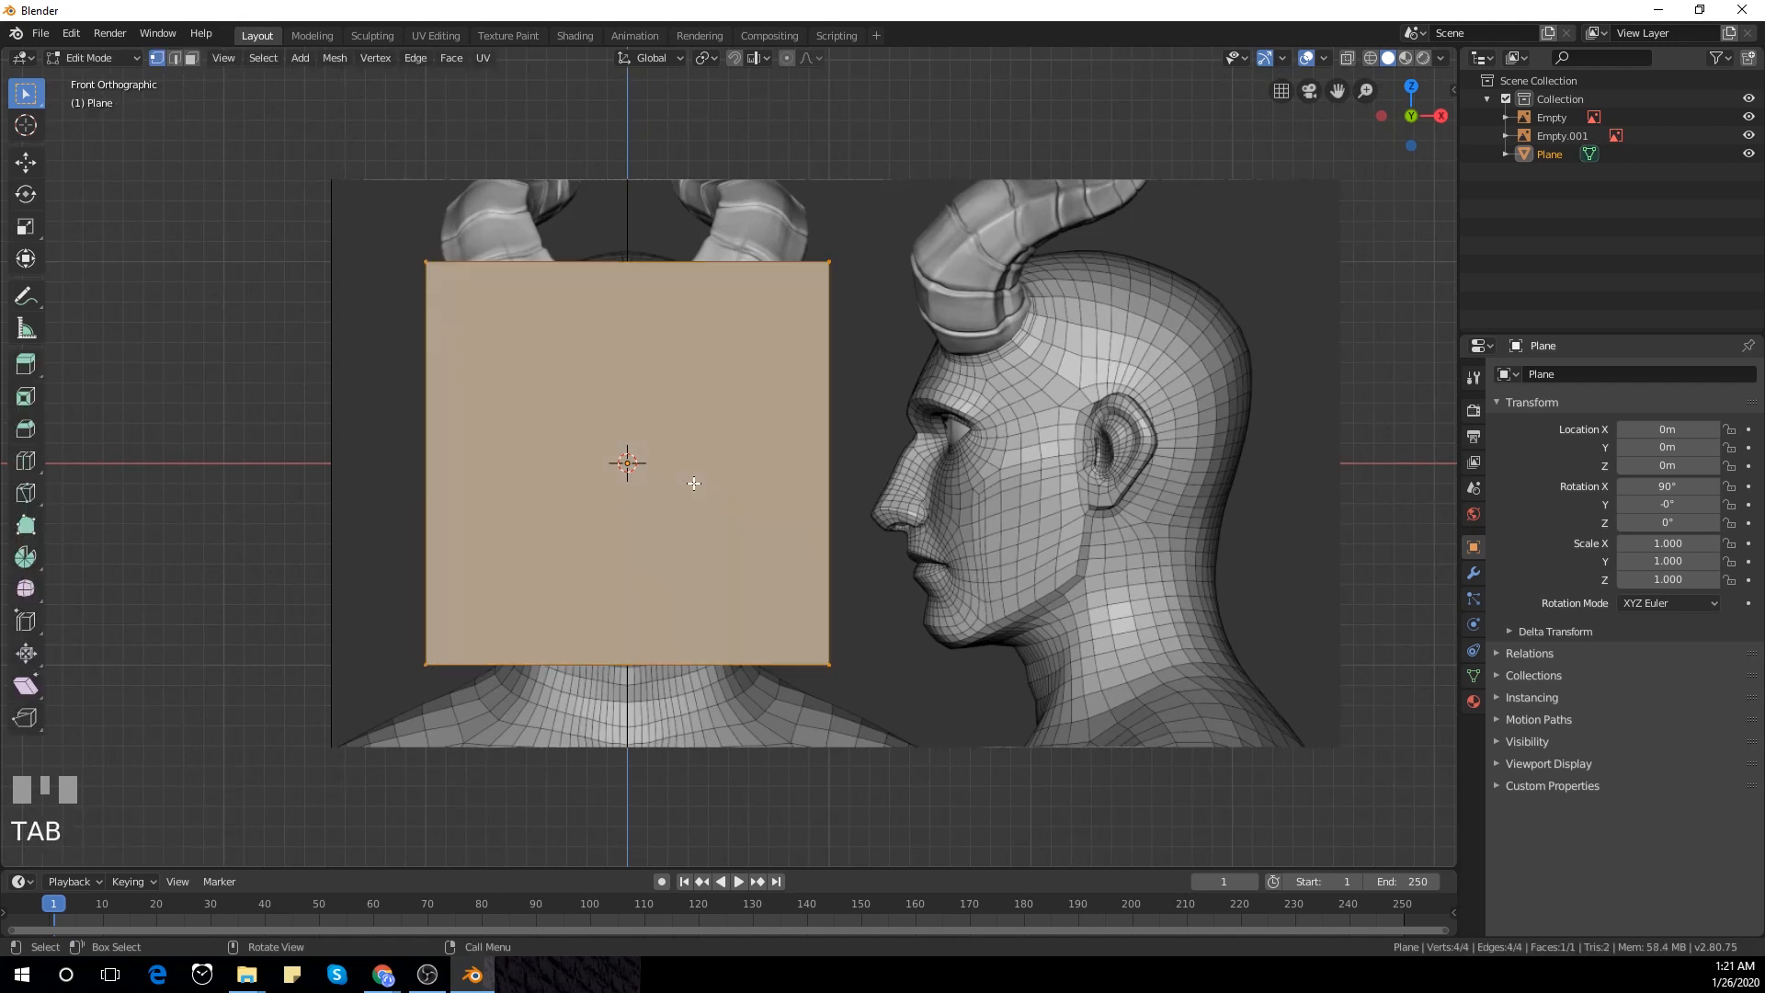
key("ctrl+r")
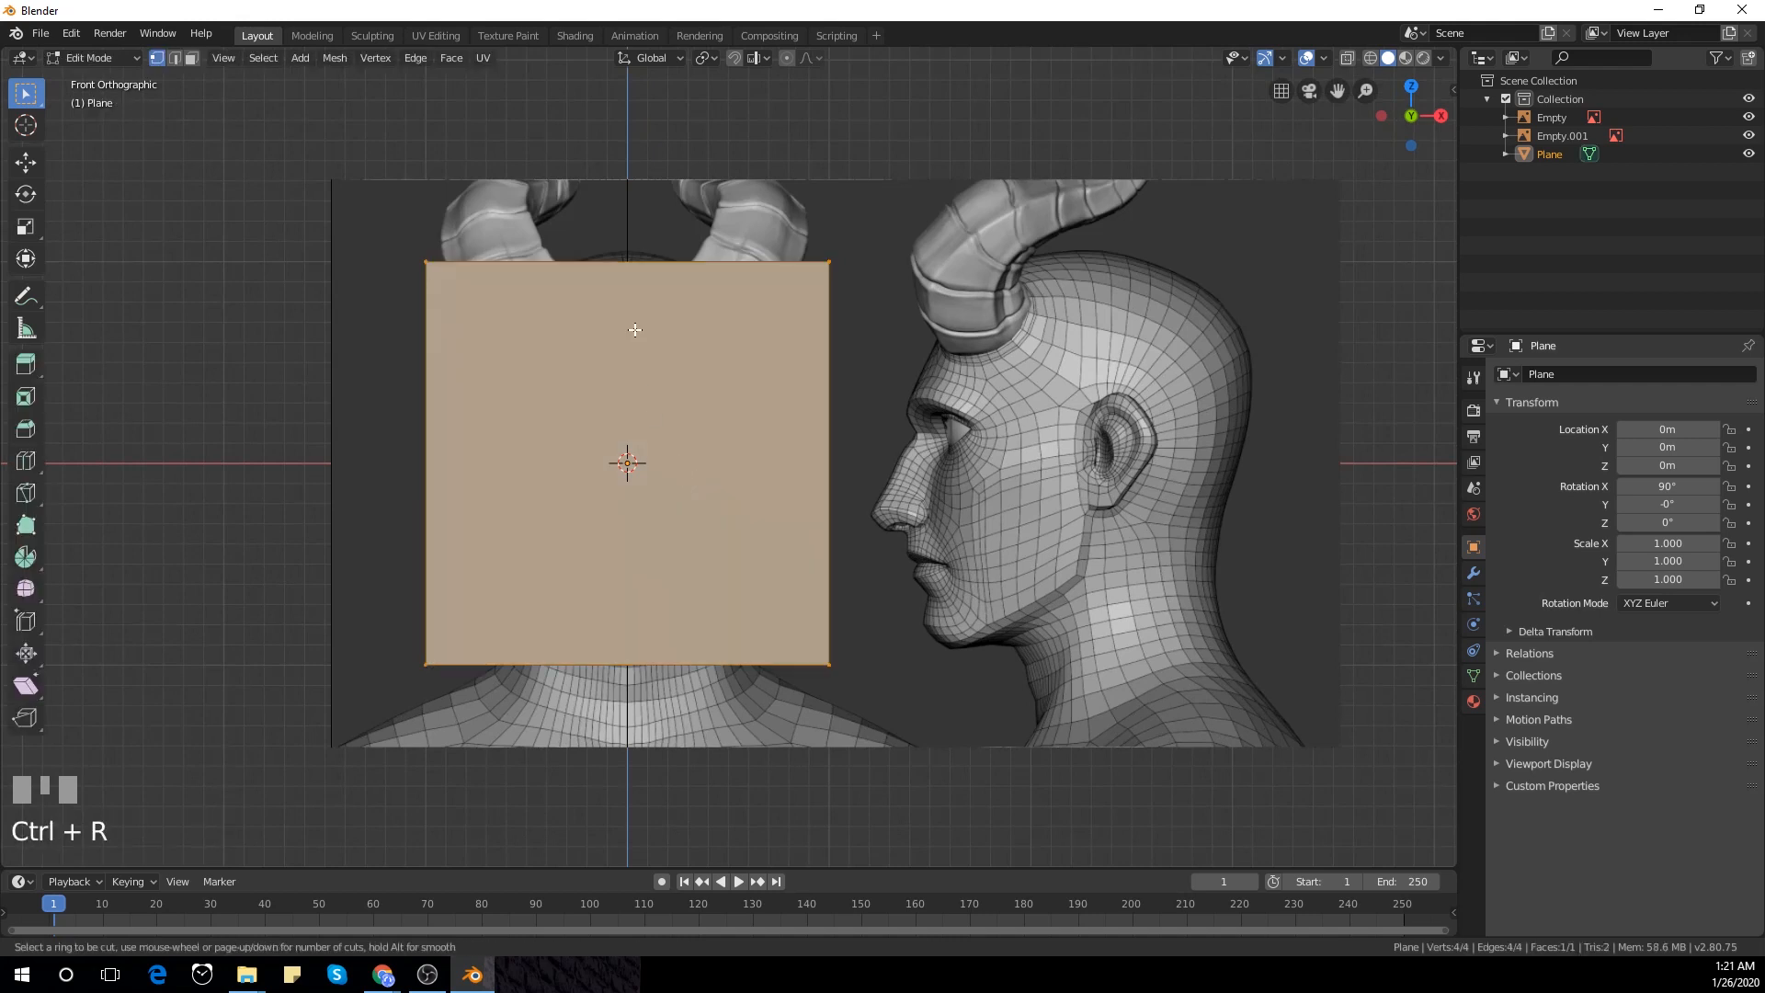
left_click(628, 262)
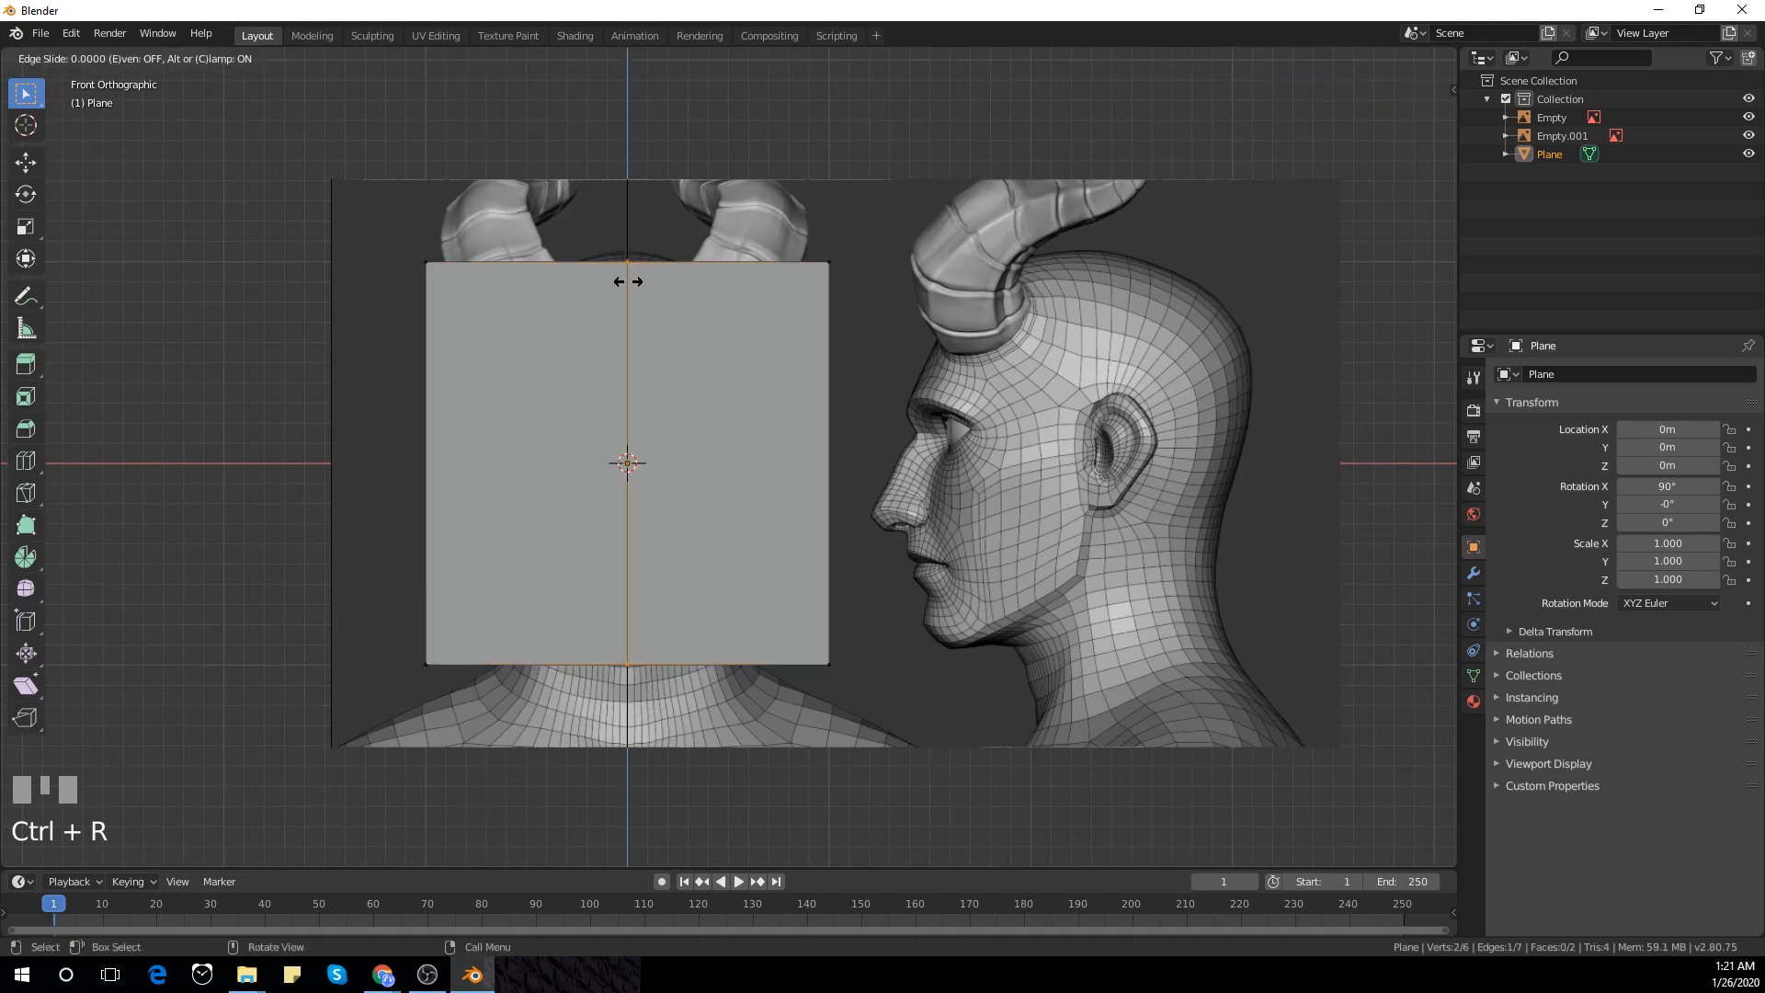
right_click(631, 280)
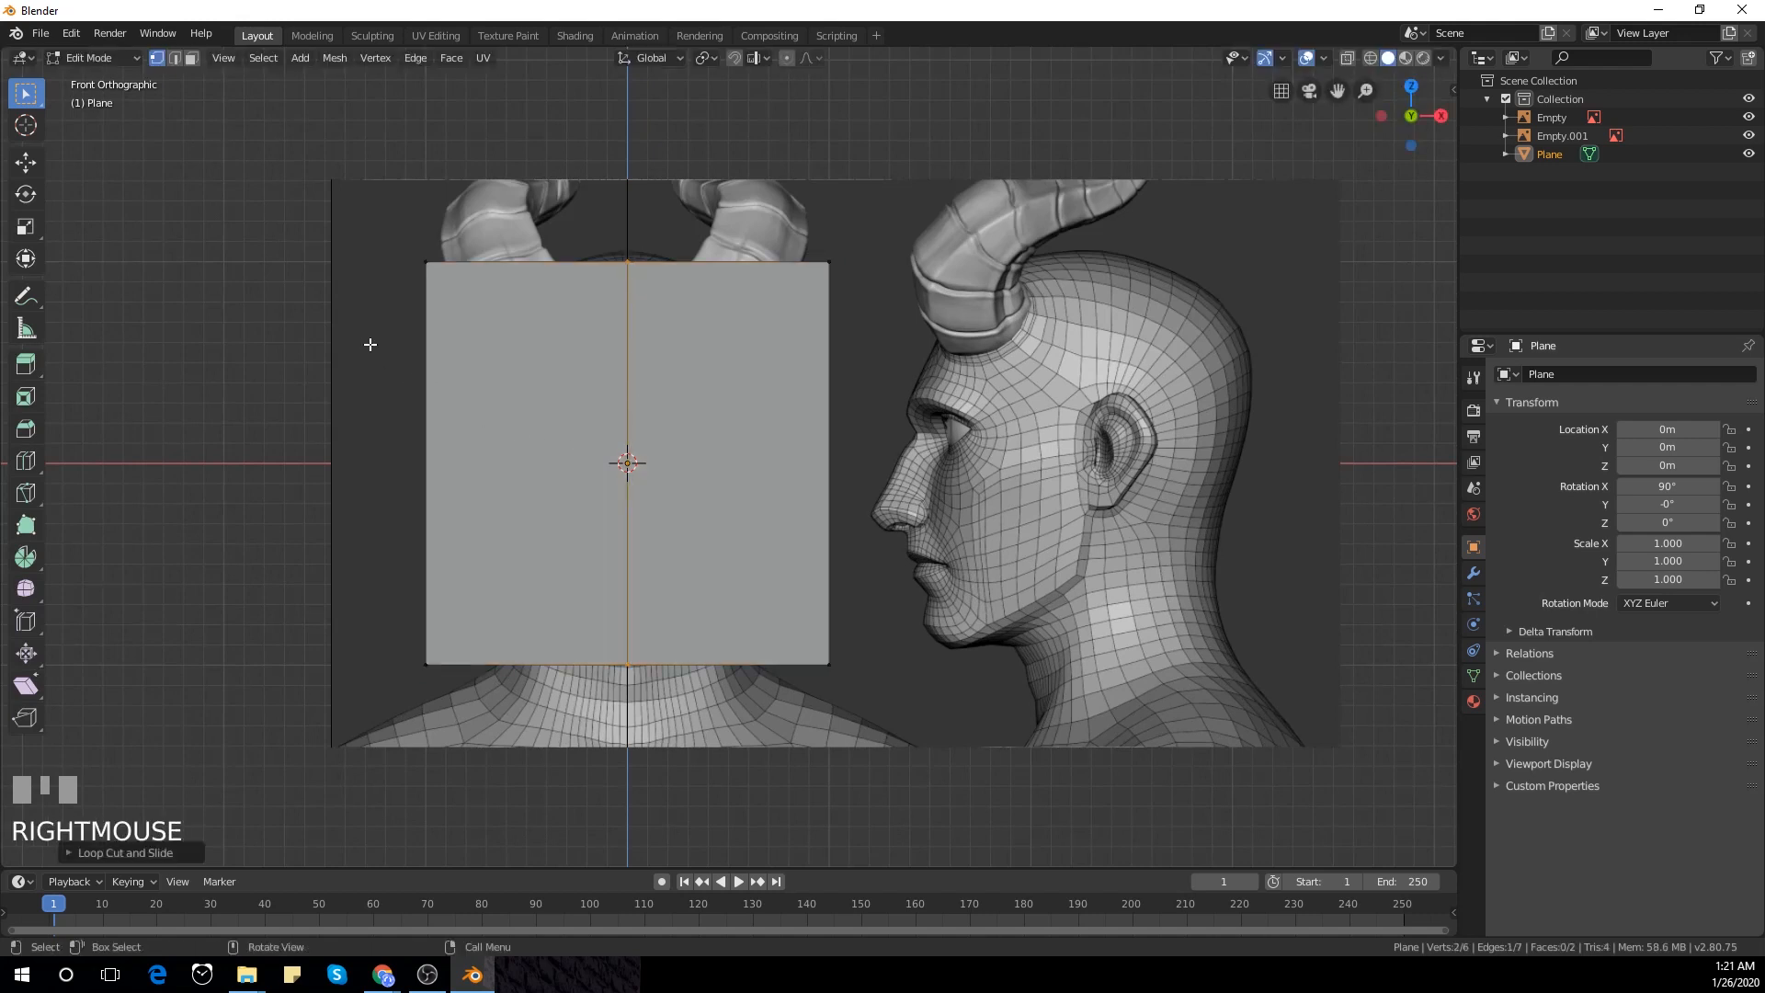
Delete the two outer vertices on the plane's negative X side, leaving only the half on the positive X side
left_click(357, 241)
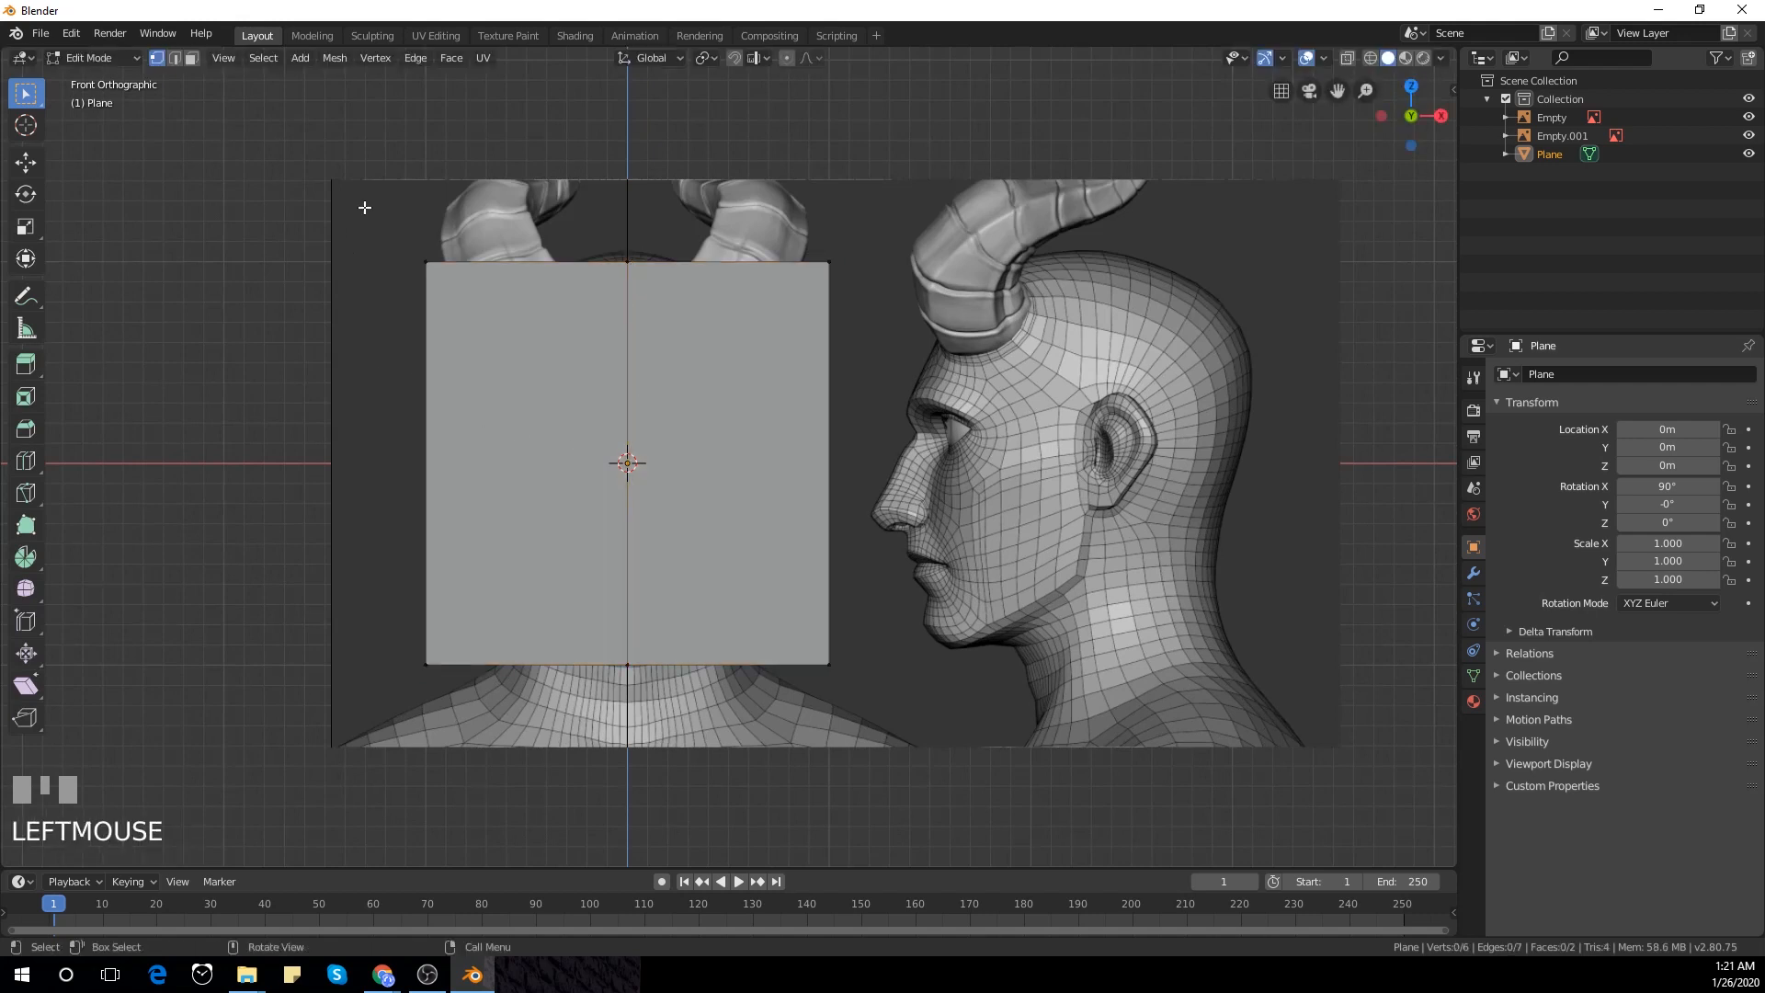
left_click_drag(364, 206, 469, 724)
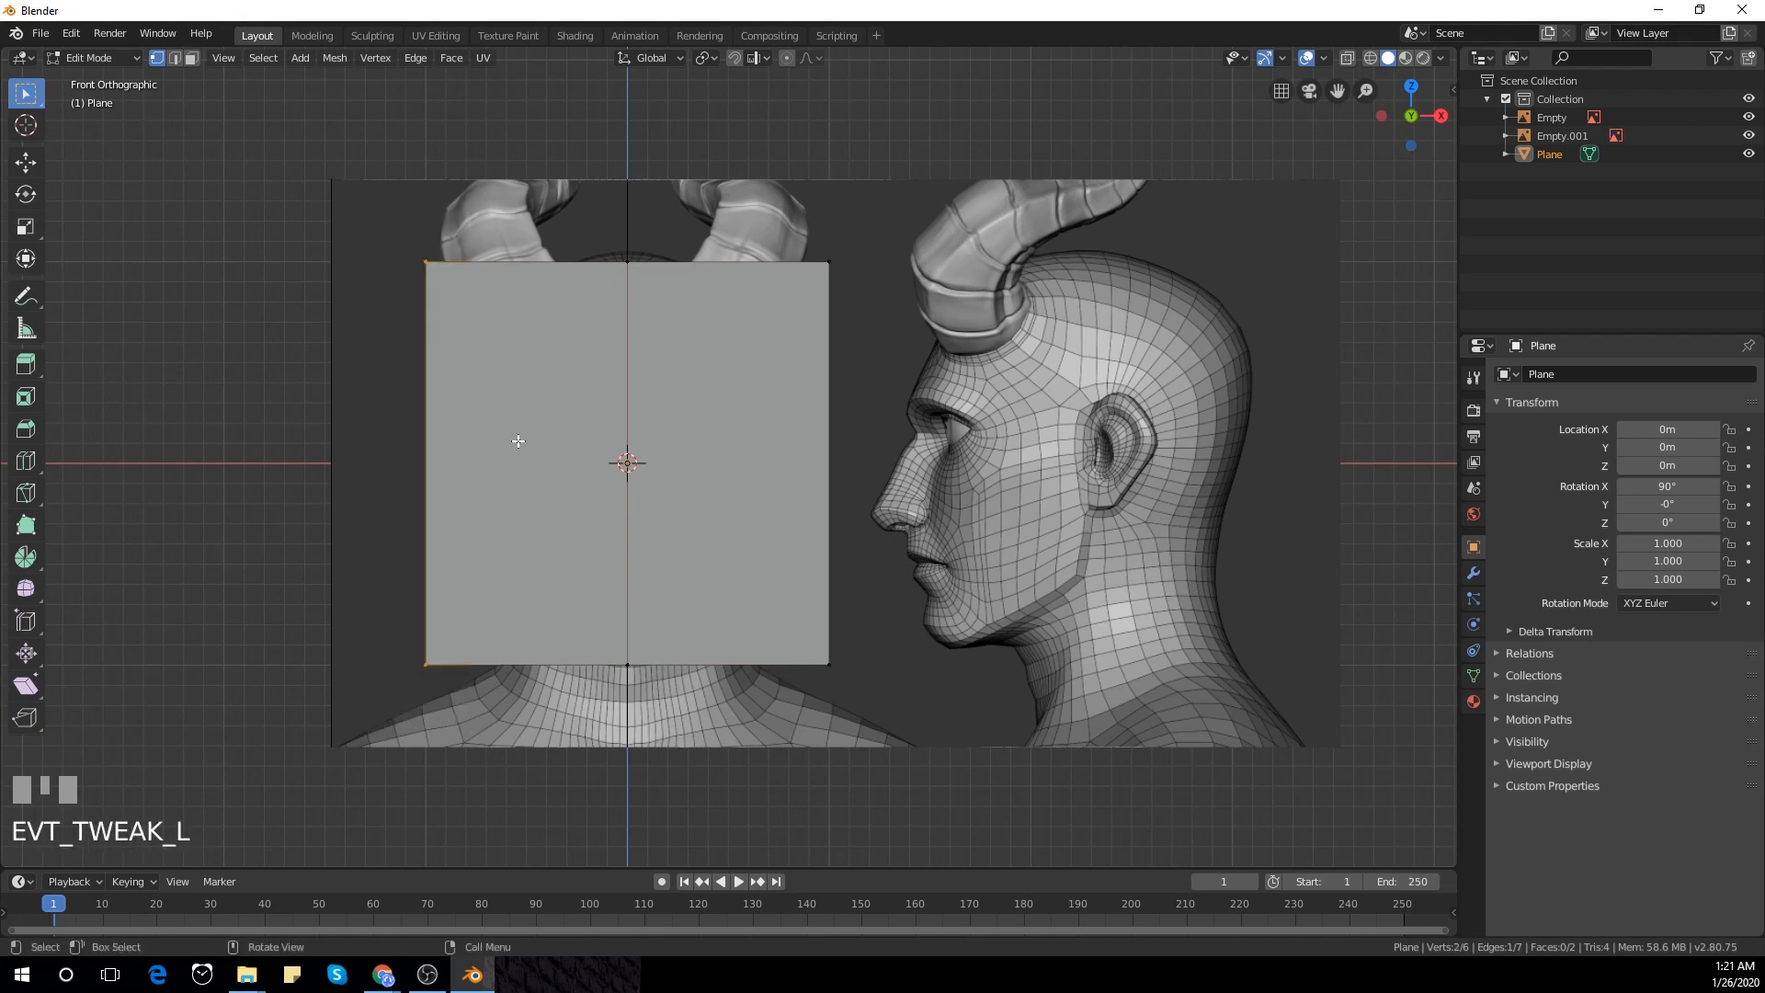
key("x")
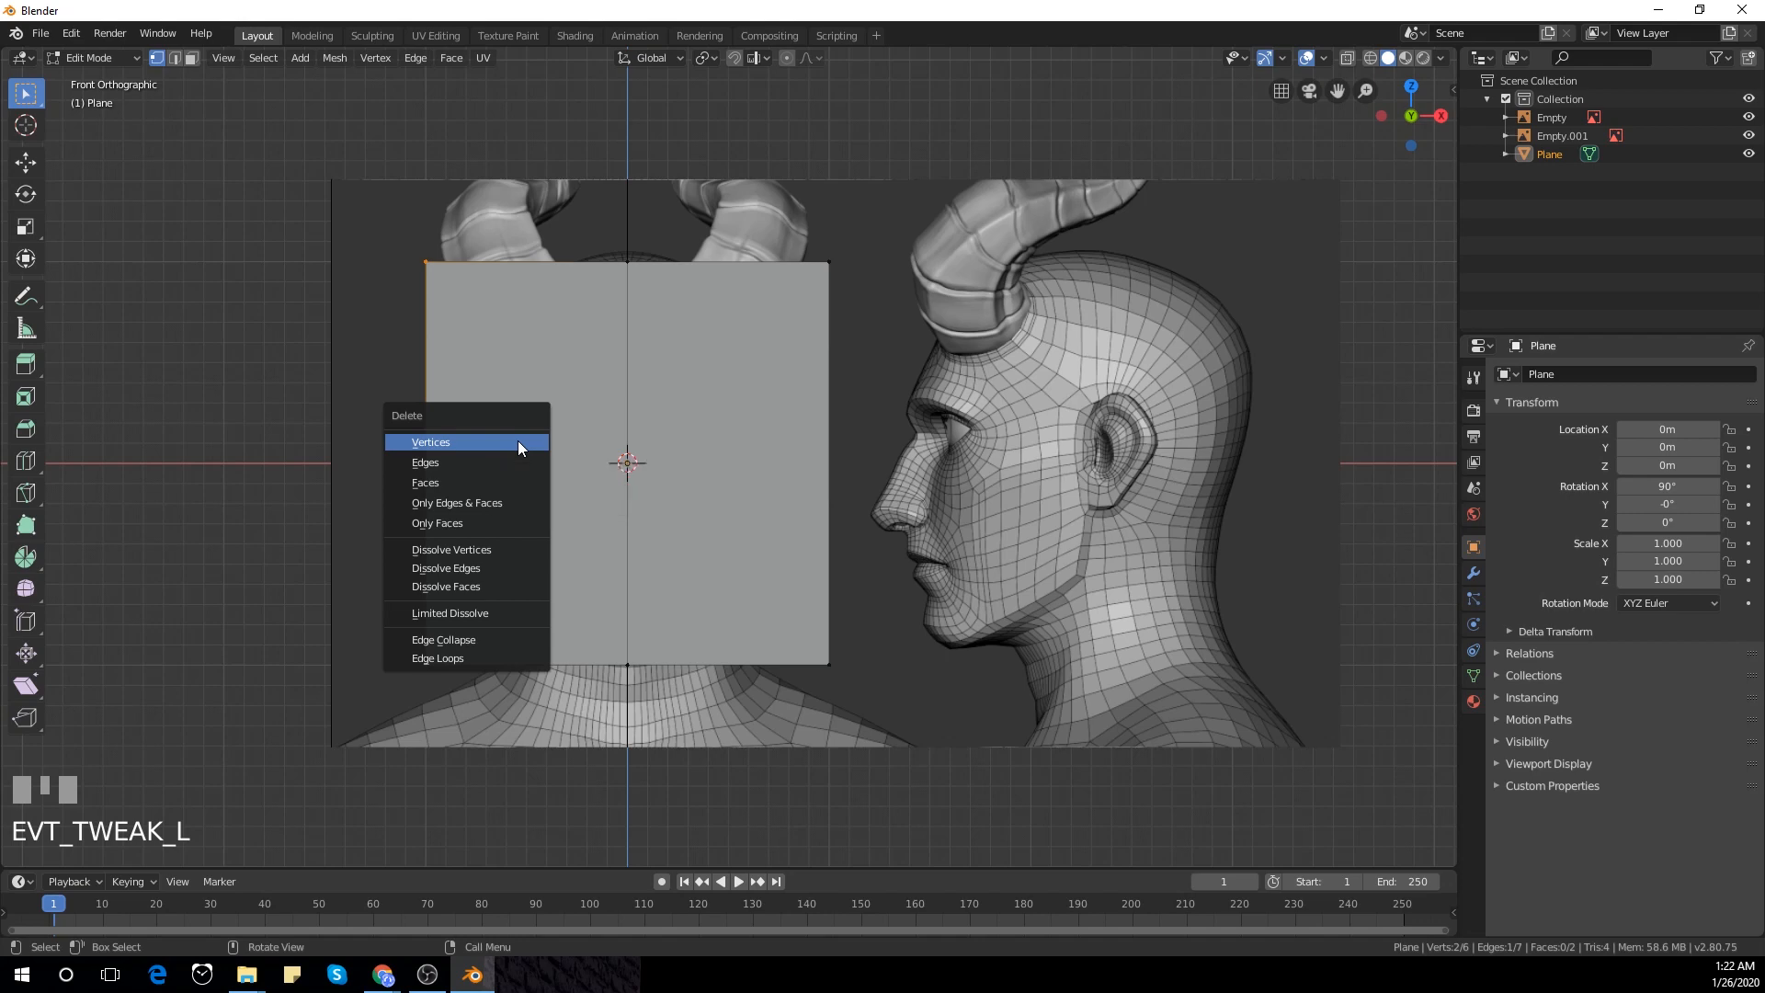
left_click(518, 443)
Add a Mirror modifier across the X axis to the half plane and return to Object Mode
left_click(1473, 573)
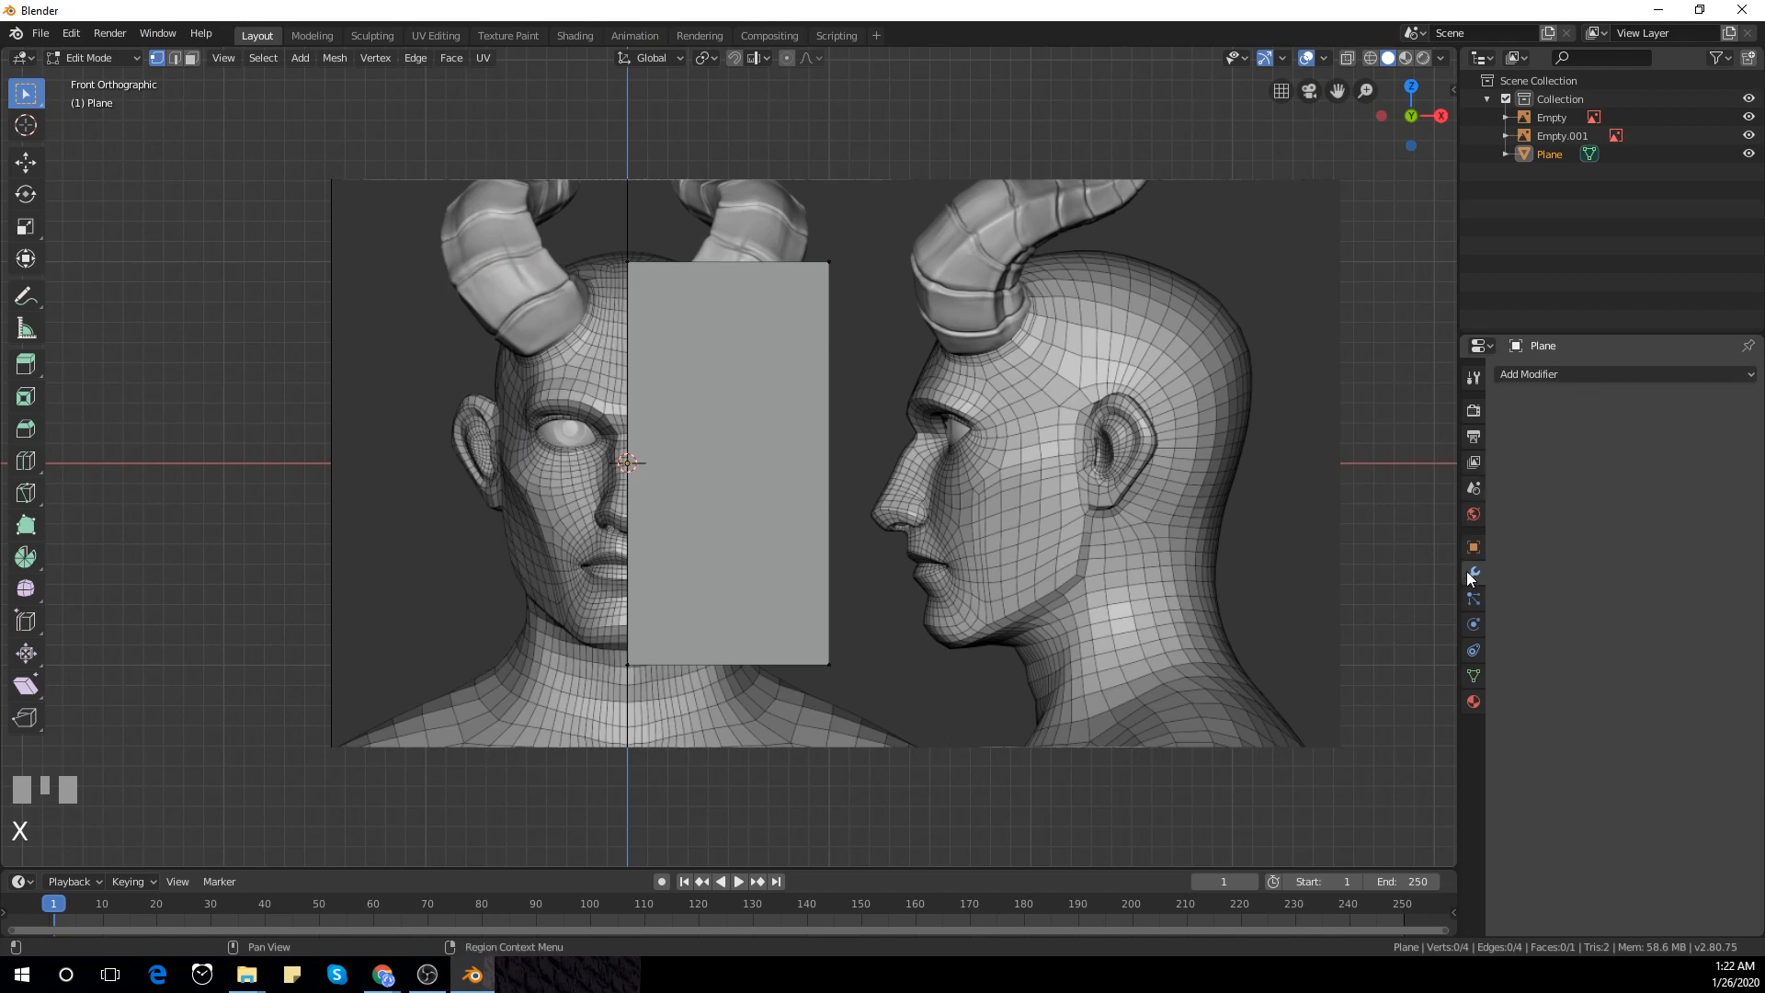
left_click(1556, 375)
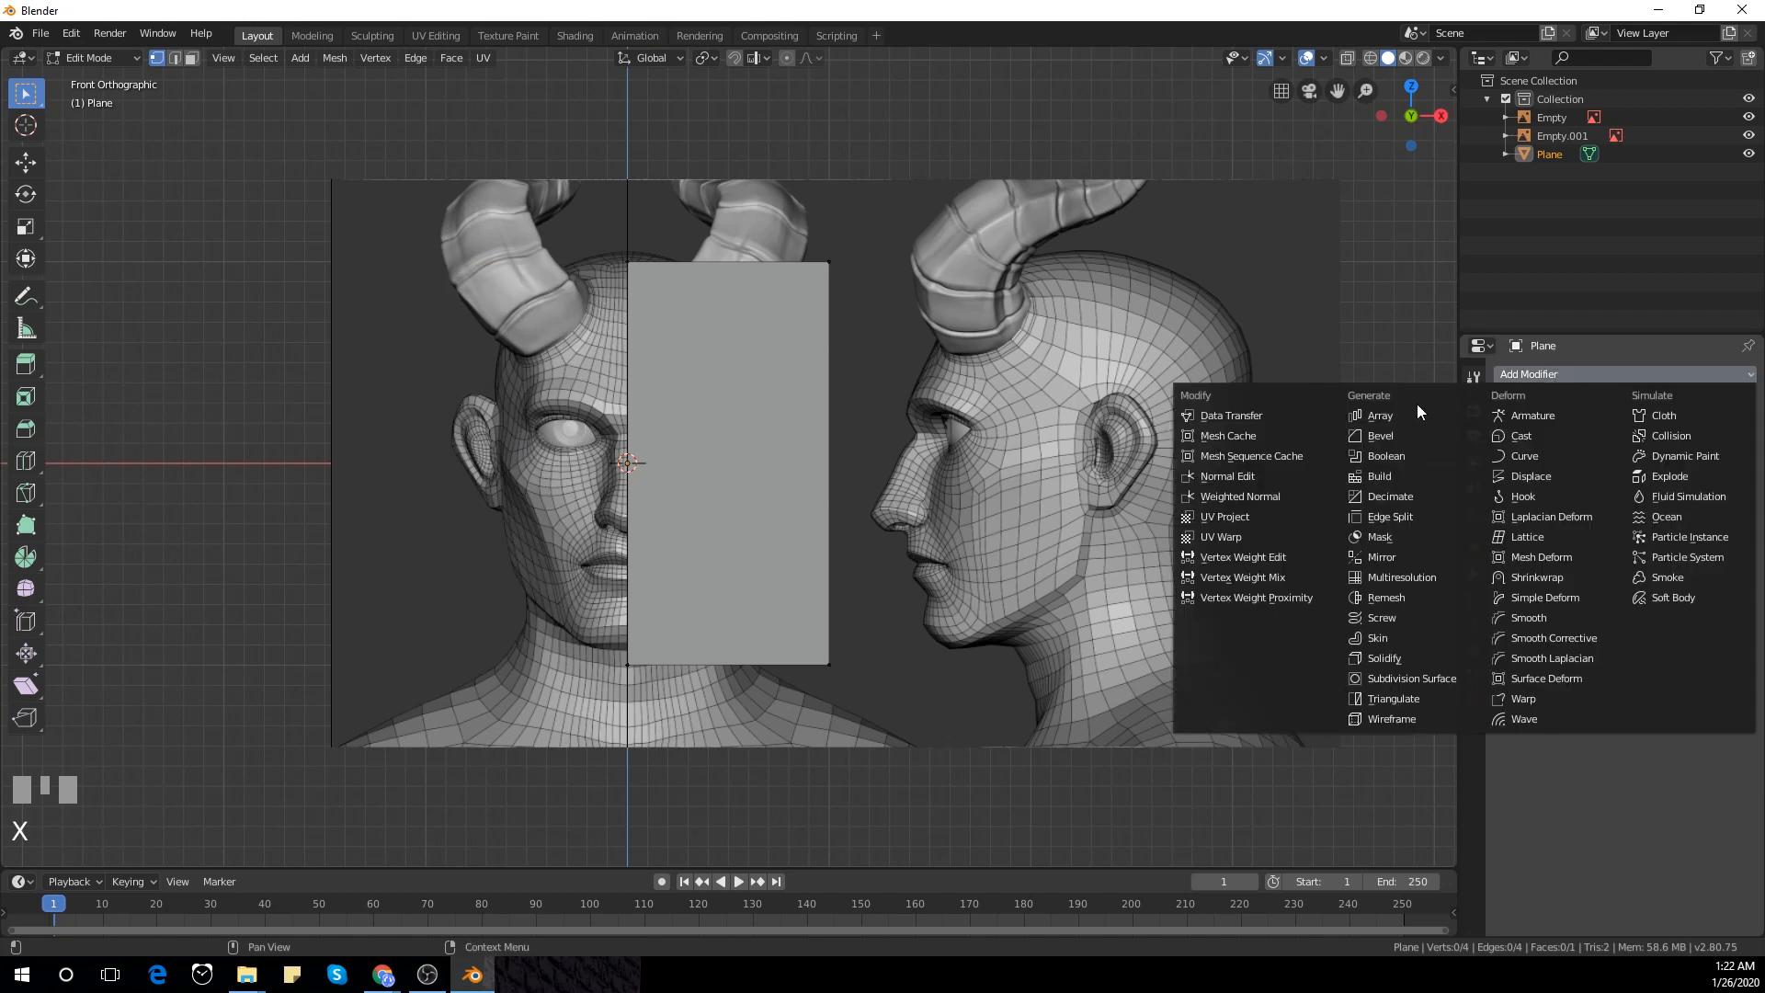
left_click(1379, 557)
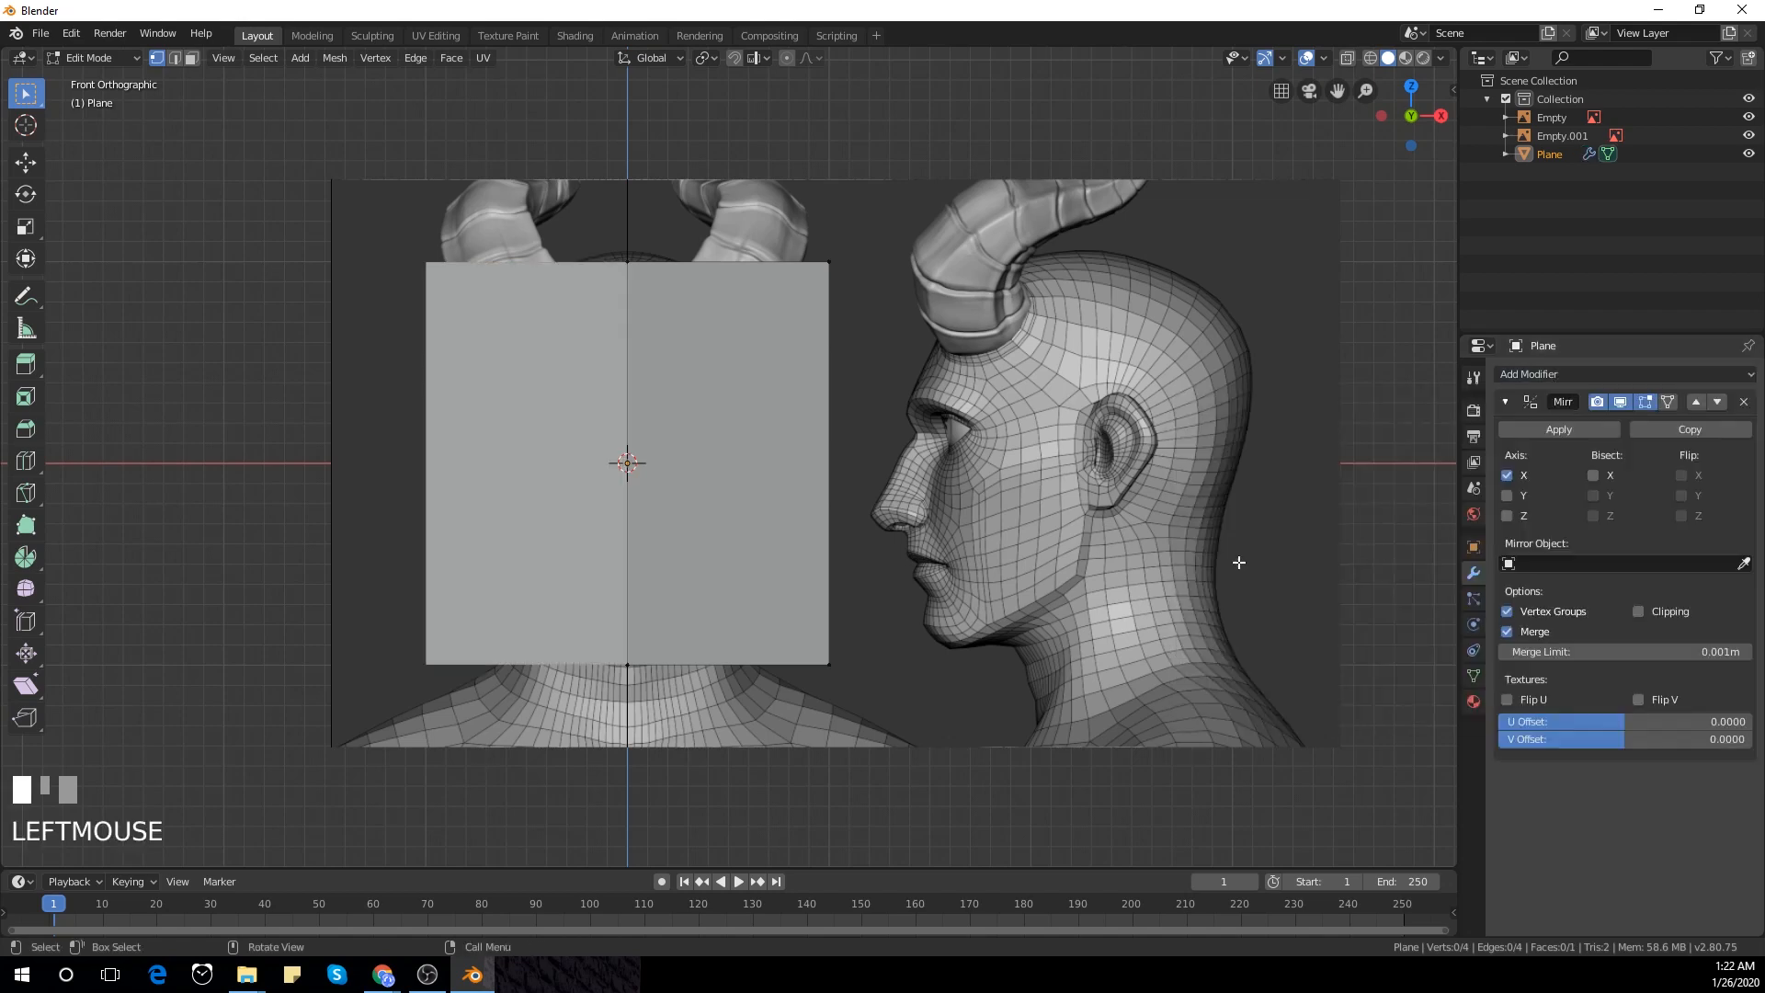
scroll(1012, 557, "up", 1)
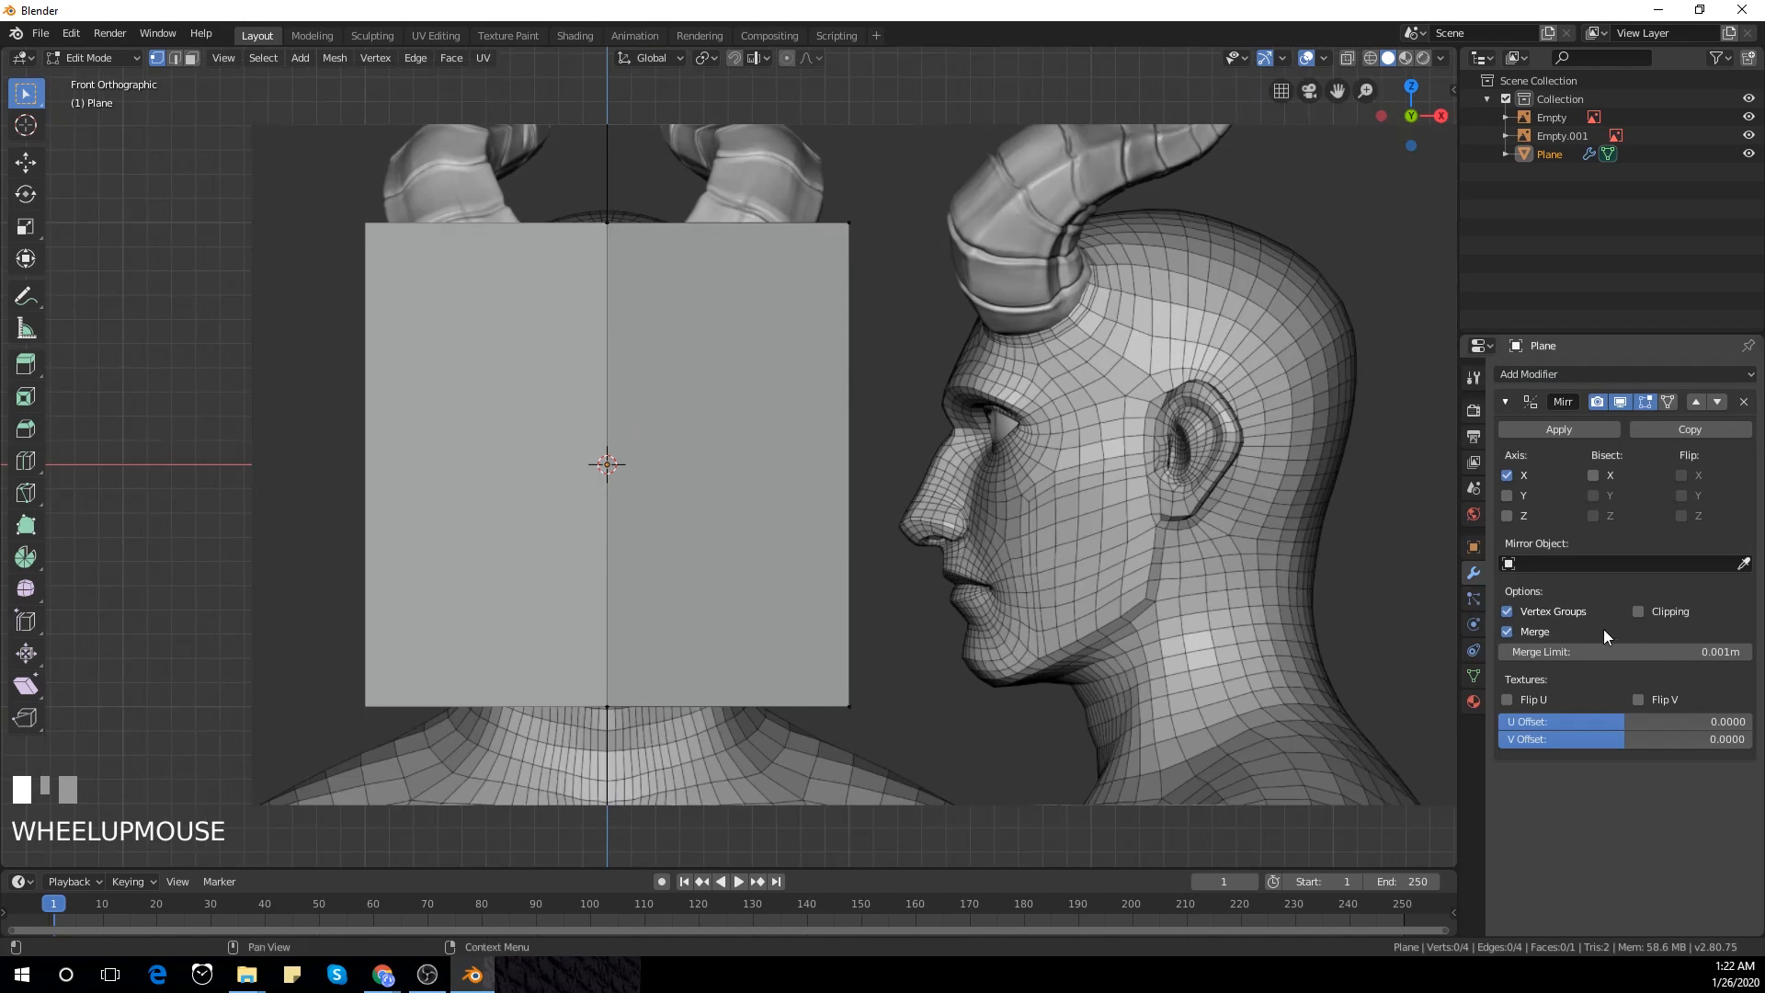
key("Tab")
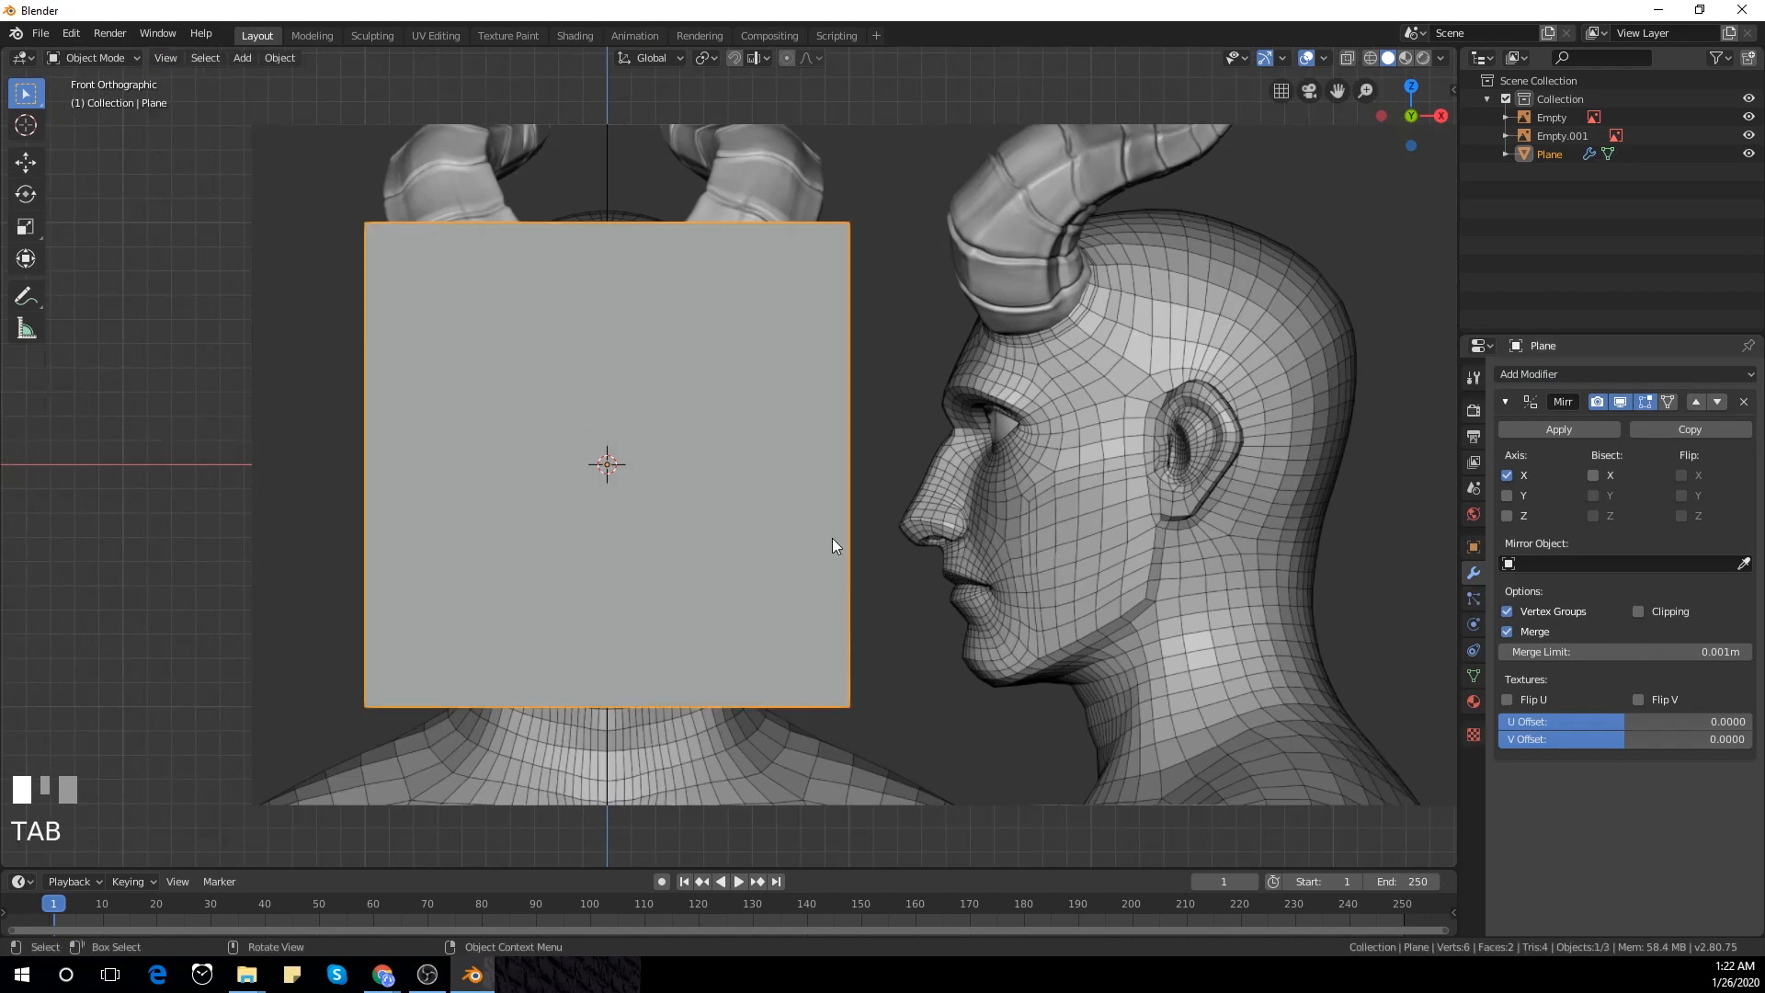
Turn on X-ray display to see the front reference face through the plane
scroll(863, 565, "down", 2)
scroll(863, 565, "up", 3)
scroll(912, 567, "down", 2)
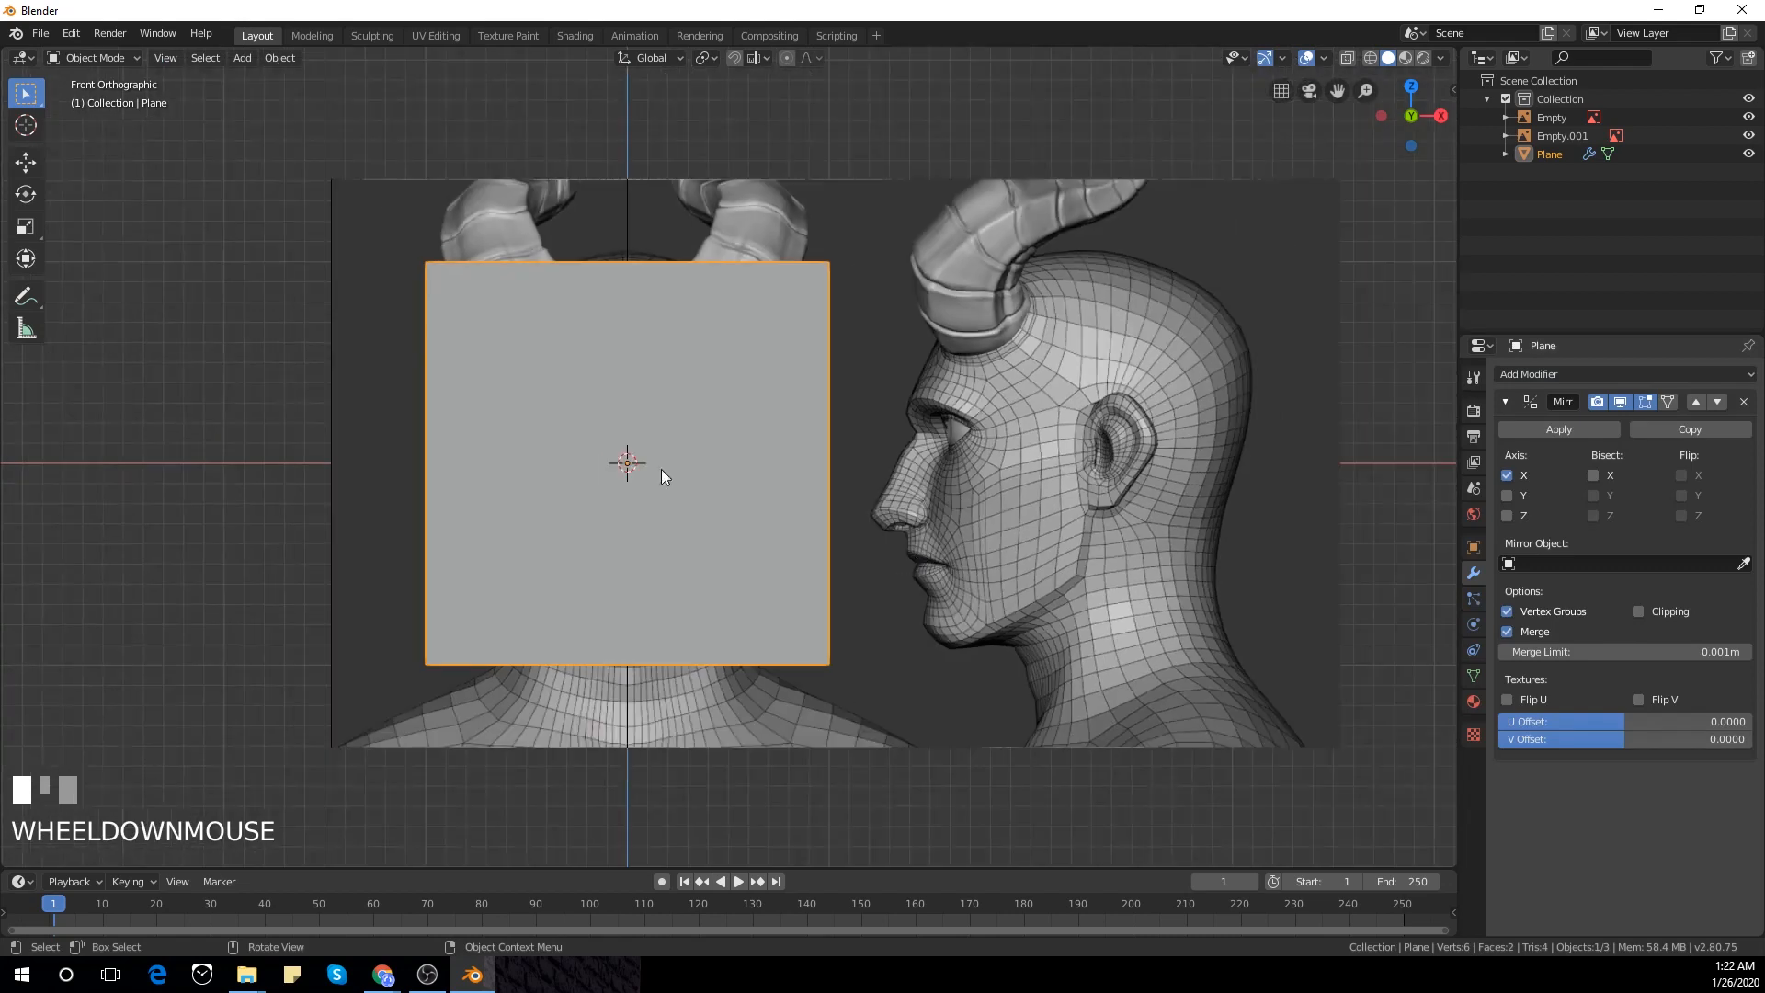
scroll(947, 497, "up", 1)
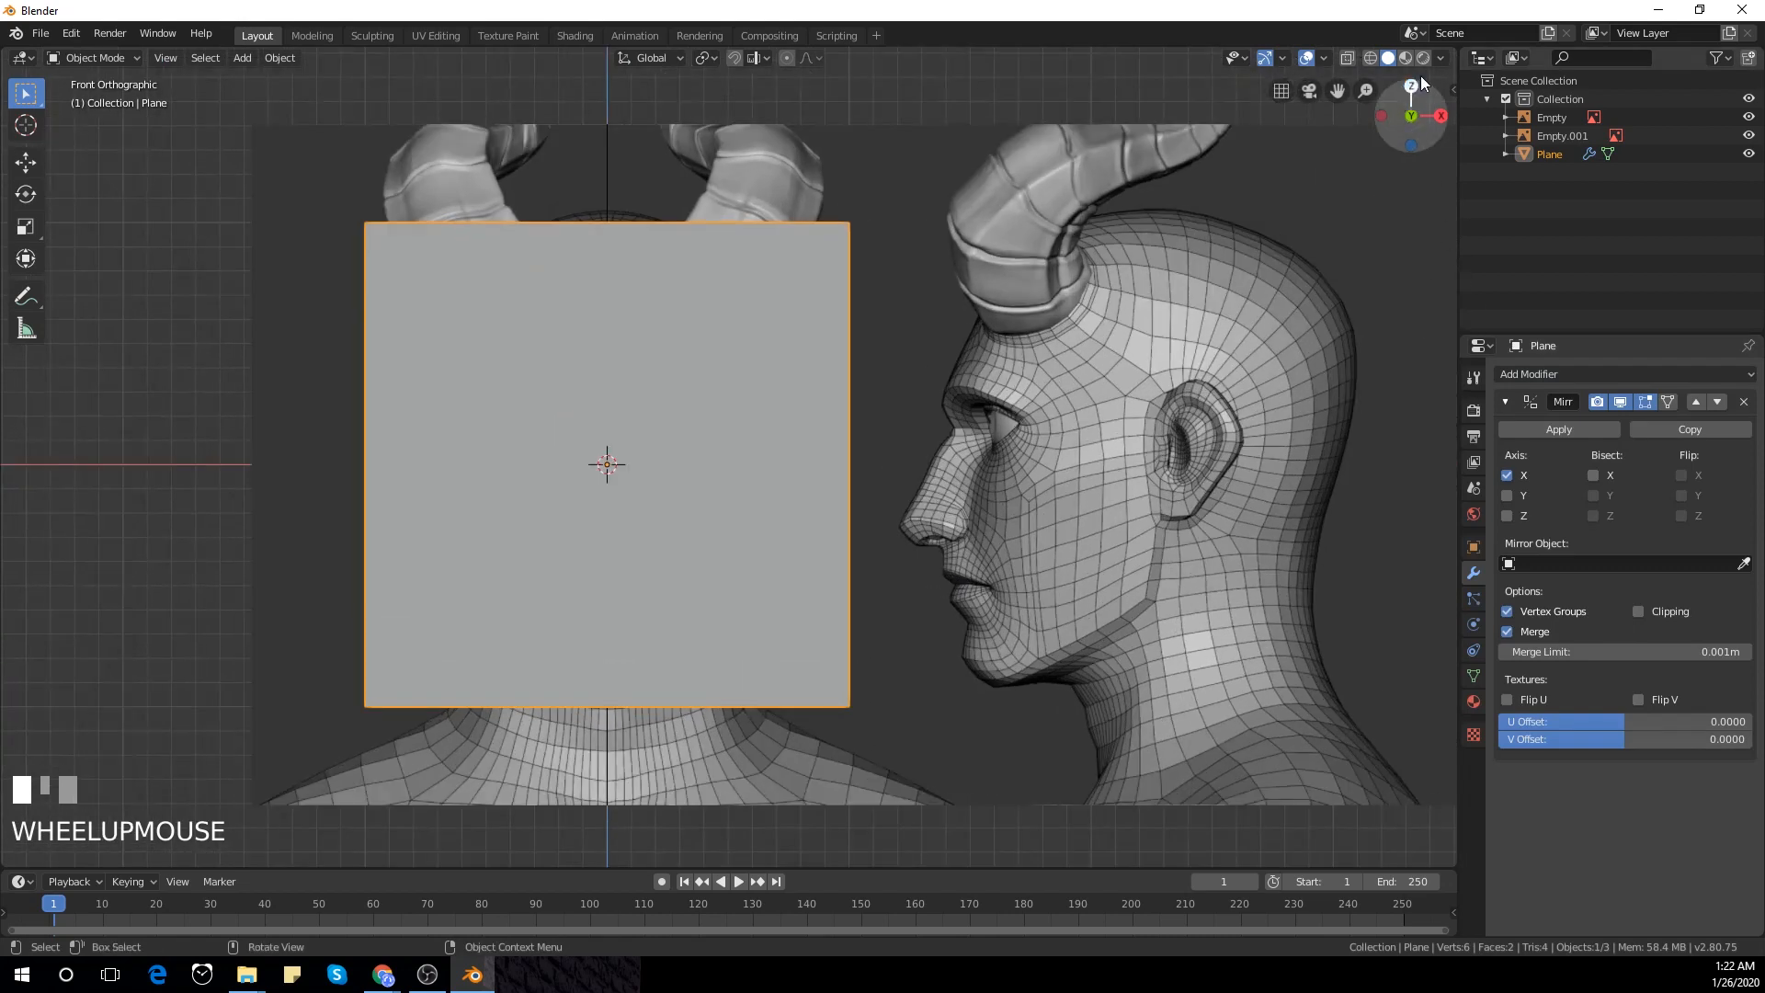
left_click(1349, 57)
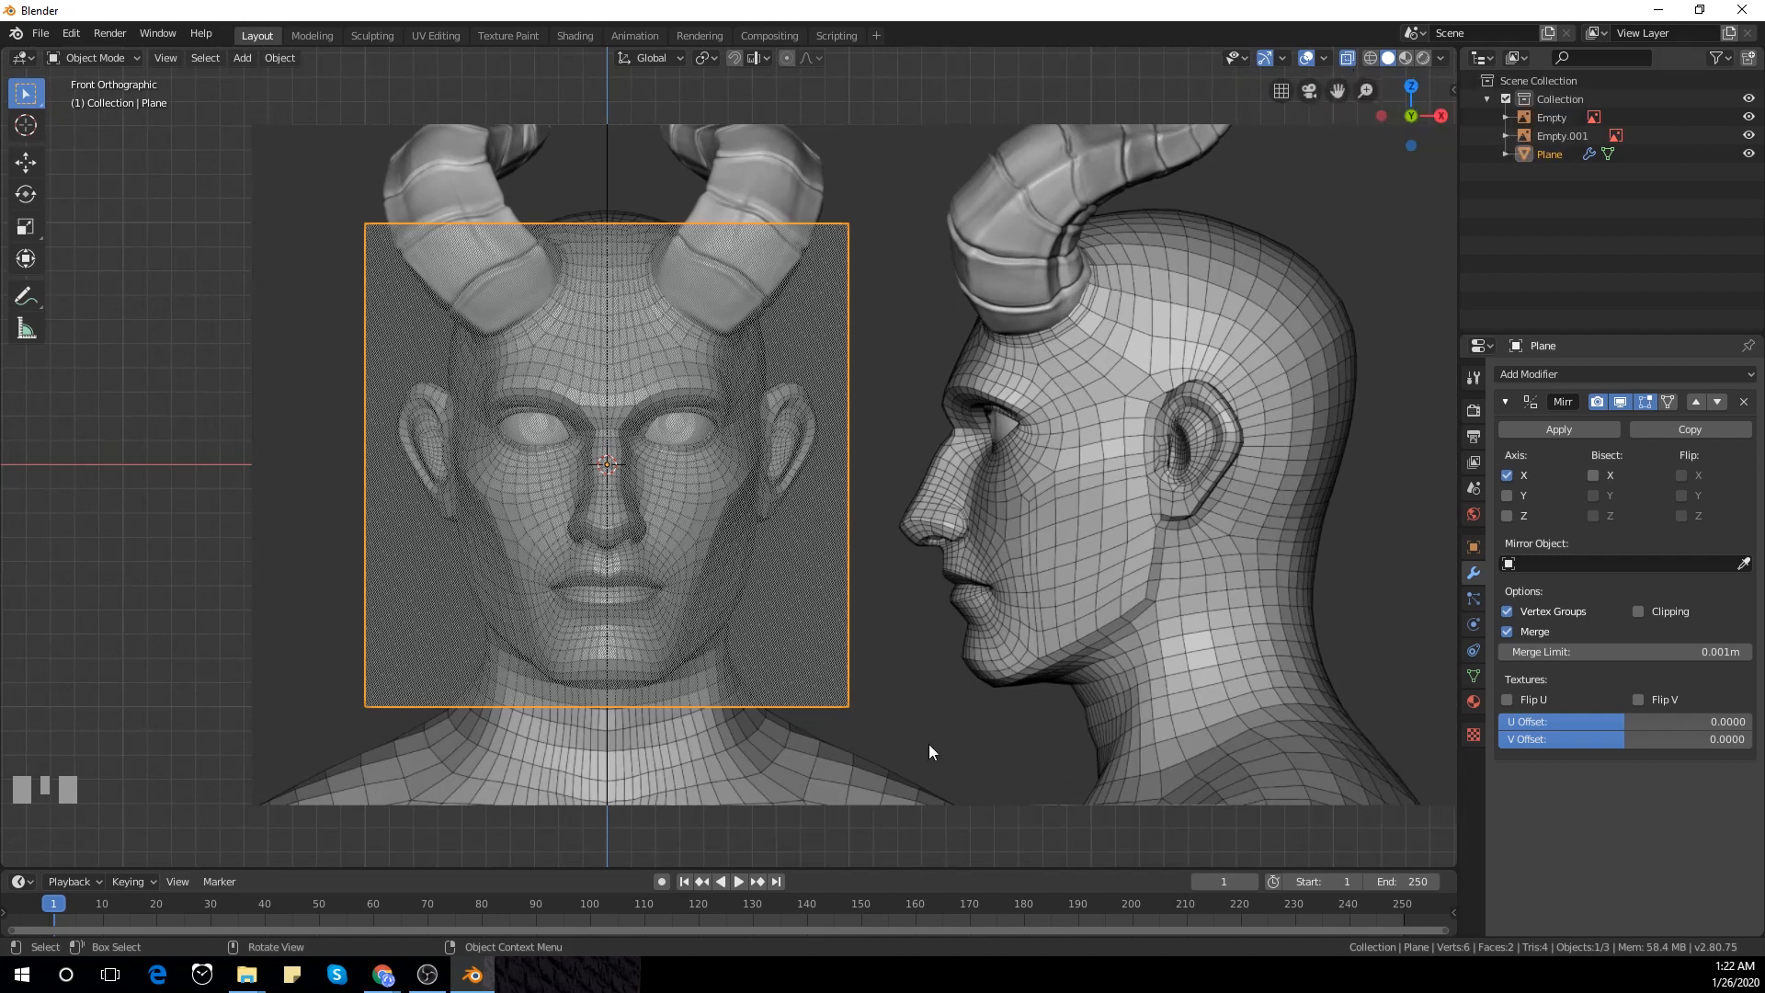
Scale the mirrored plane down uniformly to a small square on the bridge of the nose
key("s")
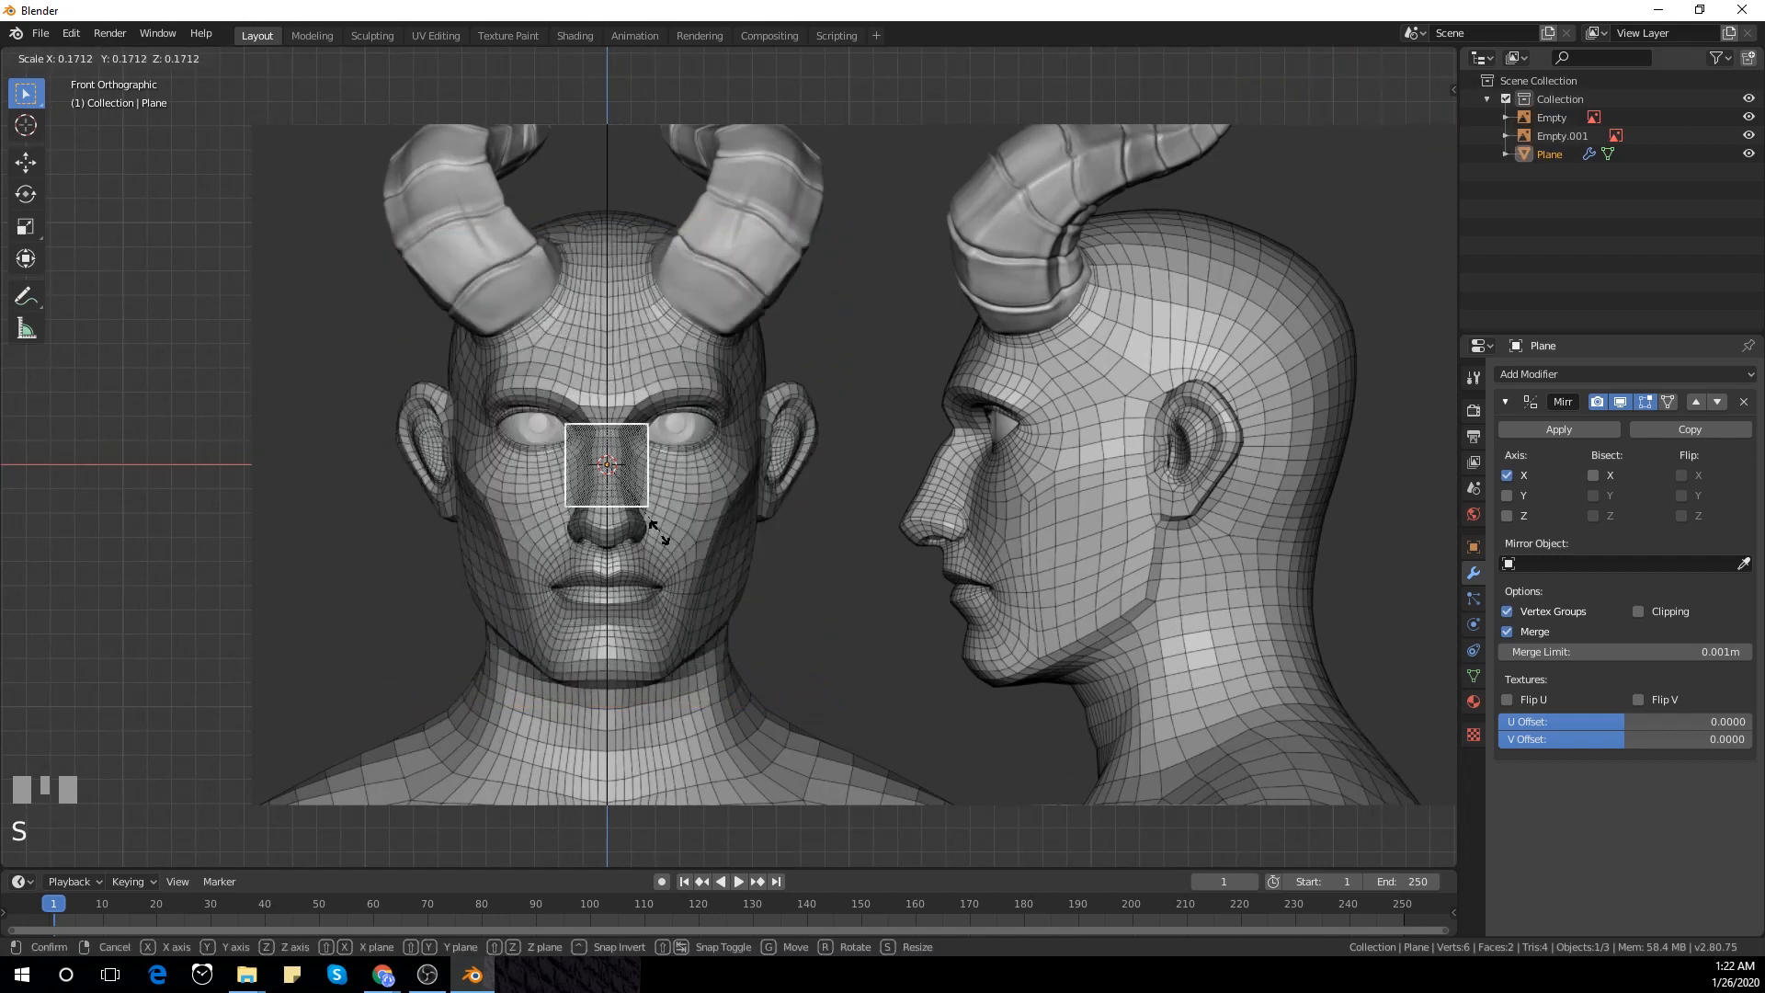
left_click(630, 494)
scroll(630, 493, "up", 6)
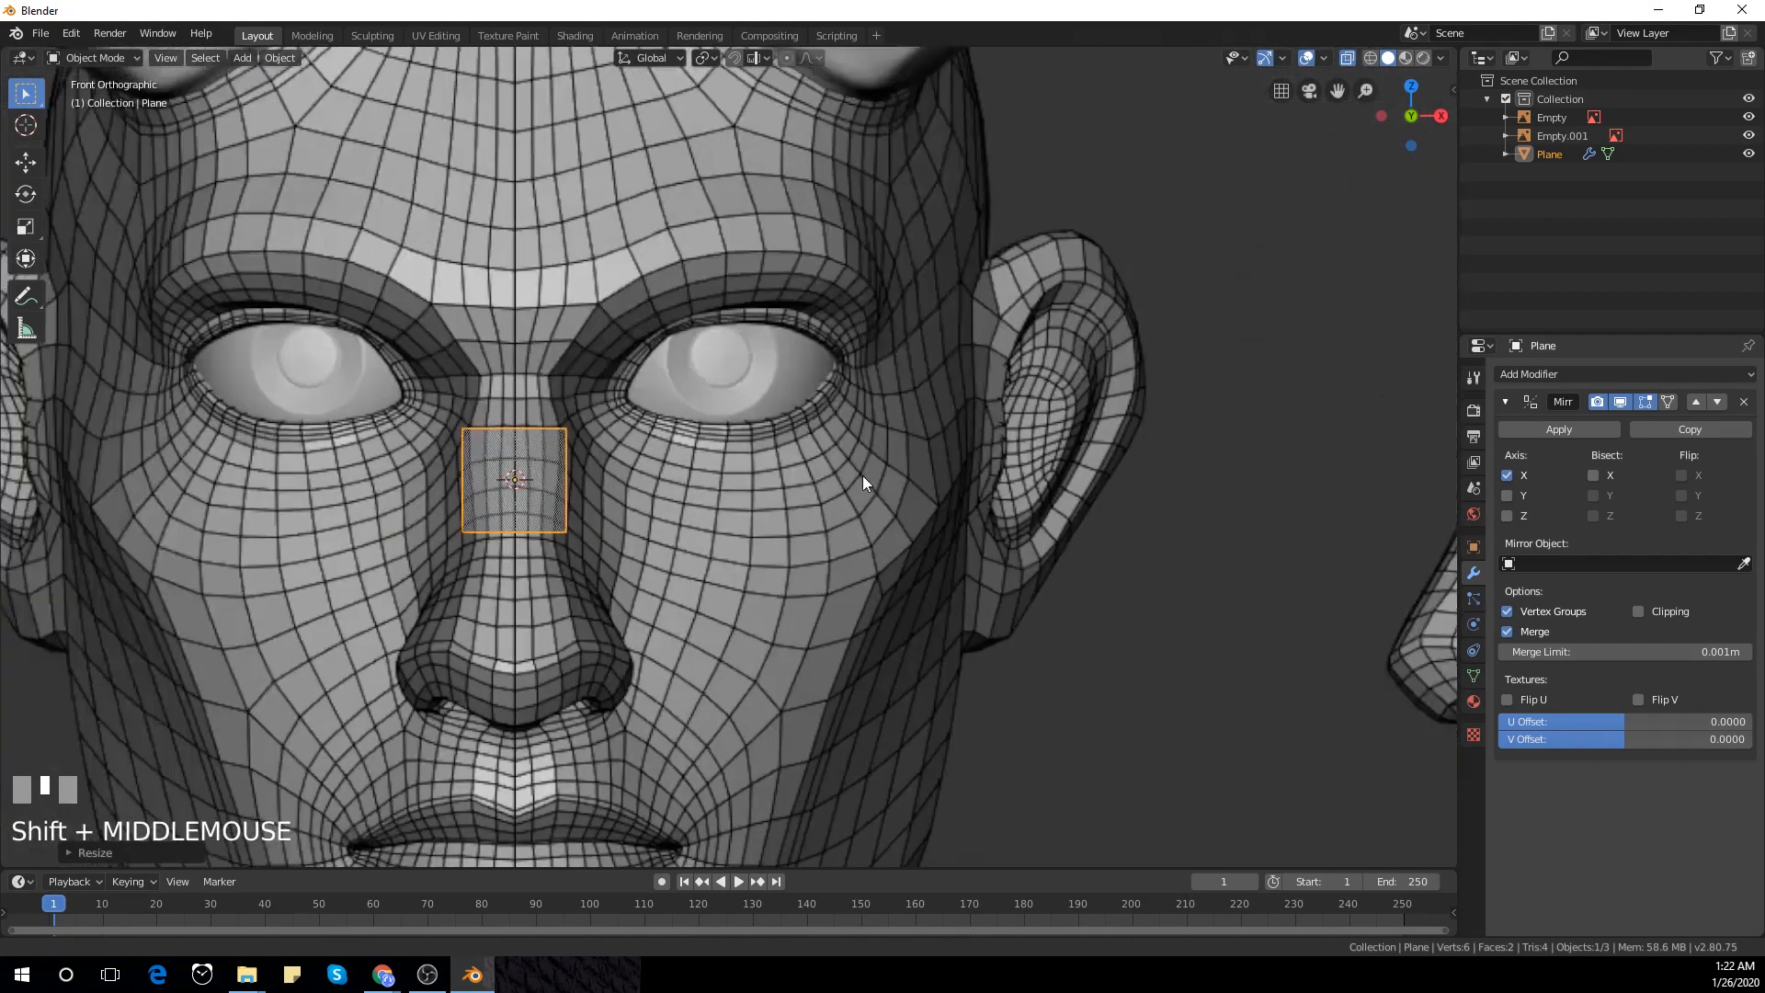
middle_click_drag(862, 476, 1077, 762, "shift")
key("s")
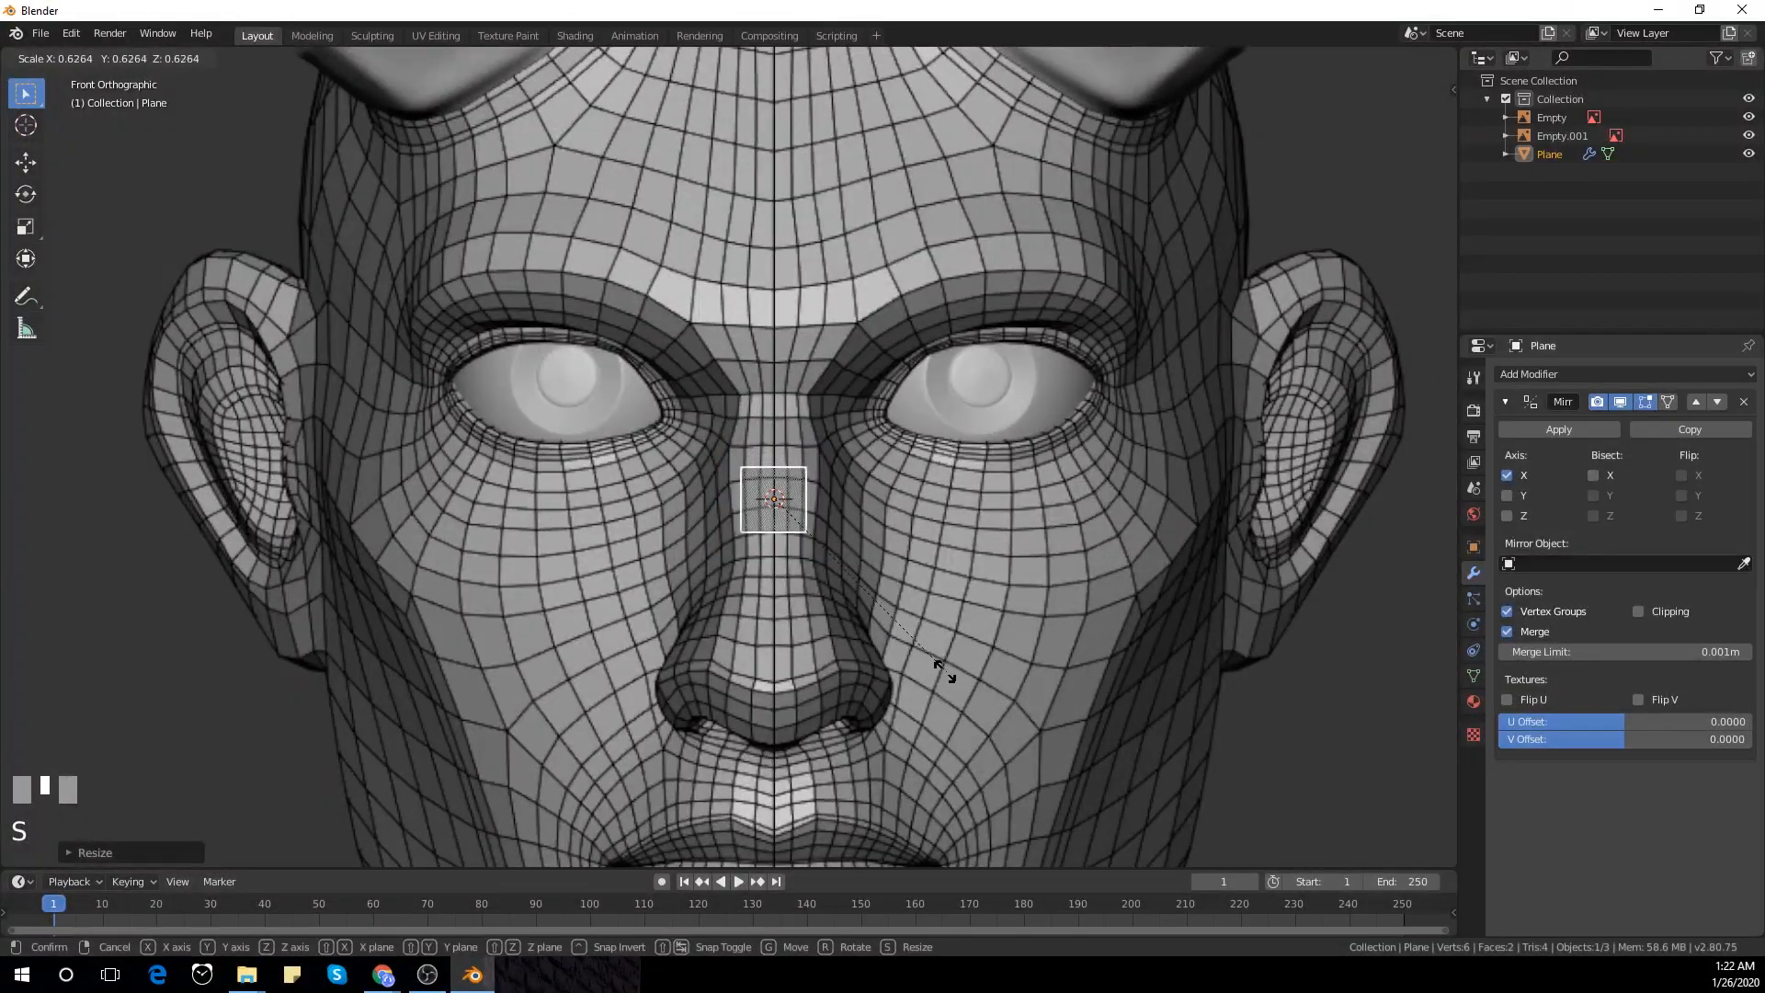
left_click(929, 660)
Examine the small plane's fit on the nose bridge and the edge flow around the eyes, nose and mouth in the front reference
scroll(929, 660, "up", 2)
middle_click_drag(930, 660, 783, 658, "shift")
key("Tab")
scroll(783, 658, "up", 3)
scroll(782, 648, "down", 2)
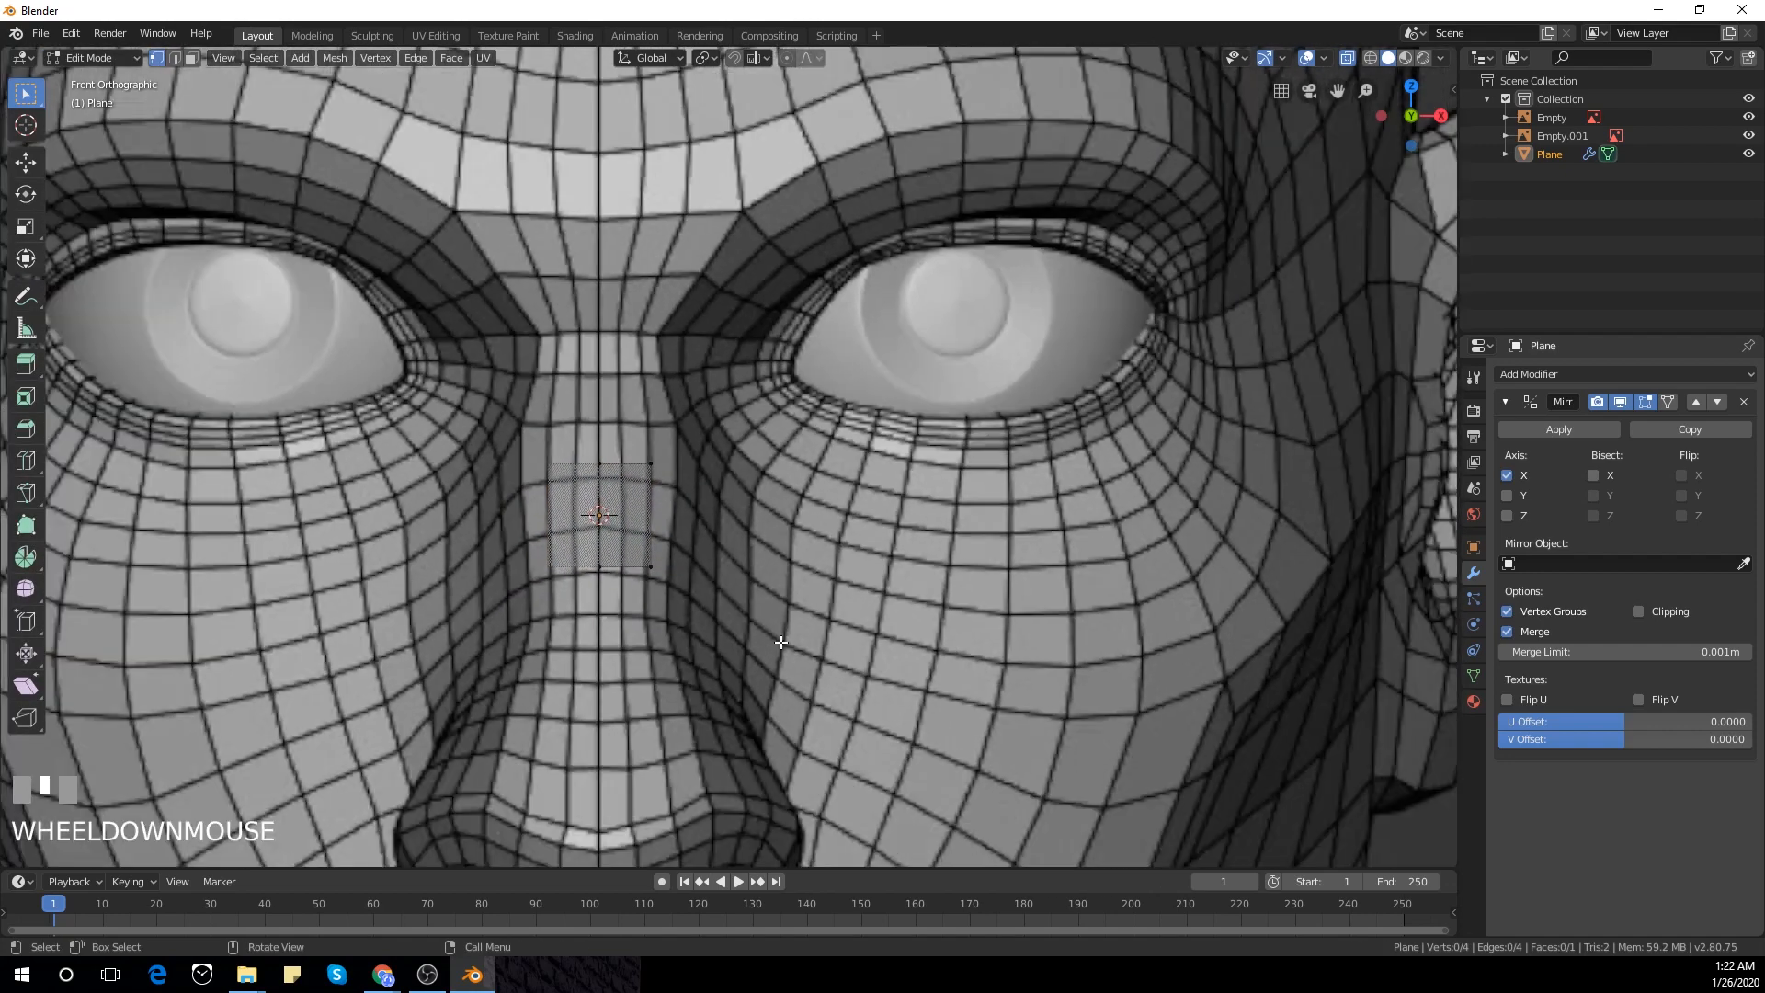
scroll(781, 642, "down", 1)
middle_click_drag(782, 642, 817, 604, "shift")
key("Tab")
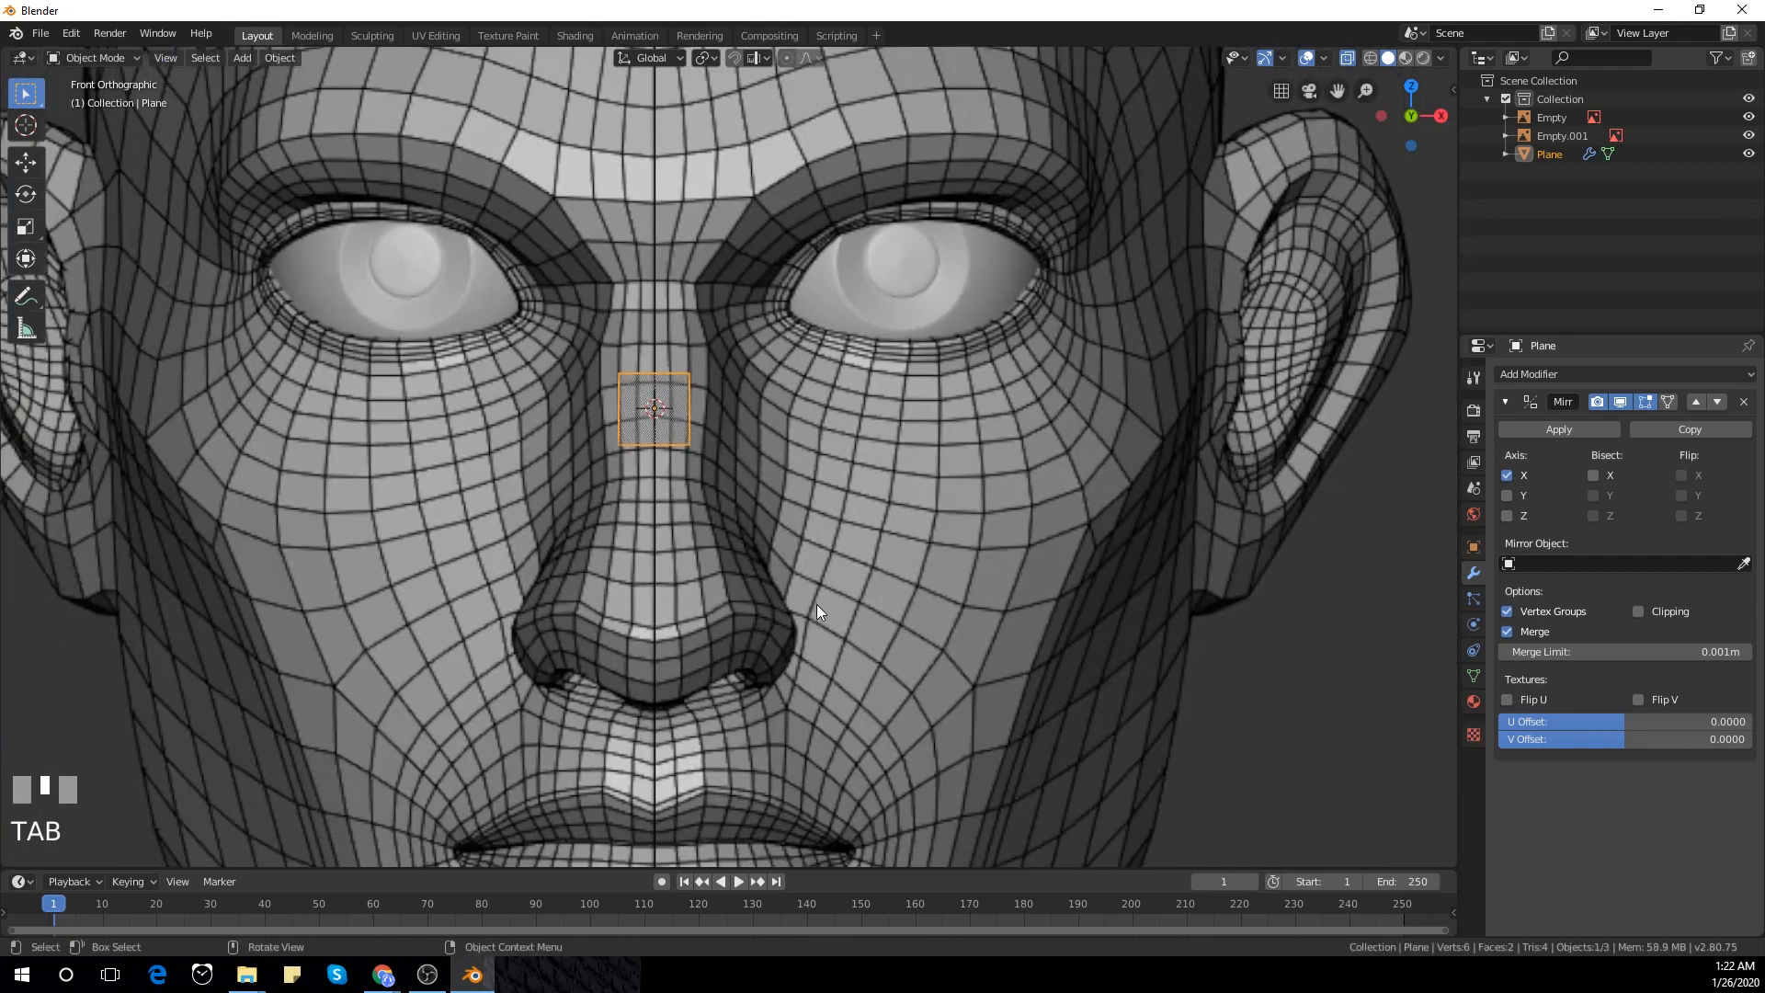
scroll(771, 448, "down", 1)
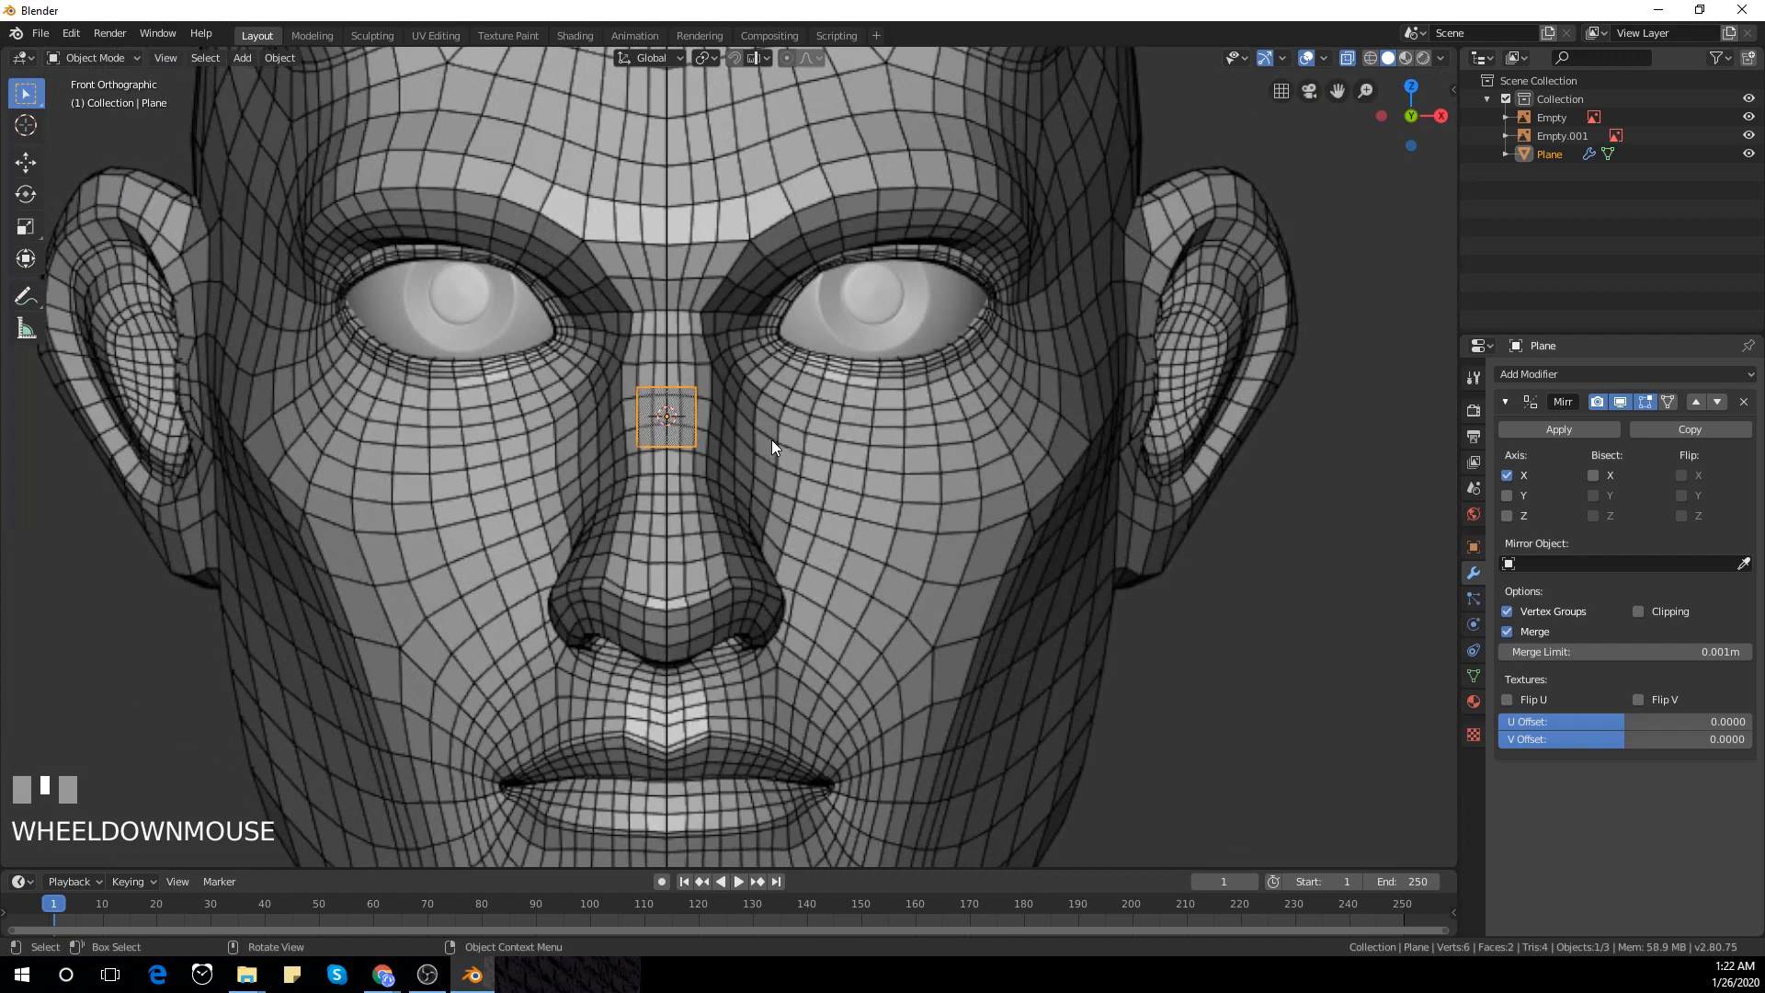
scroll(770, 440, "down", 4)
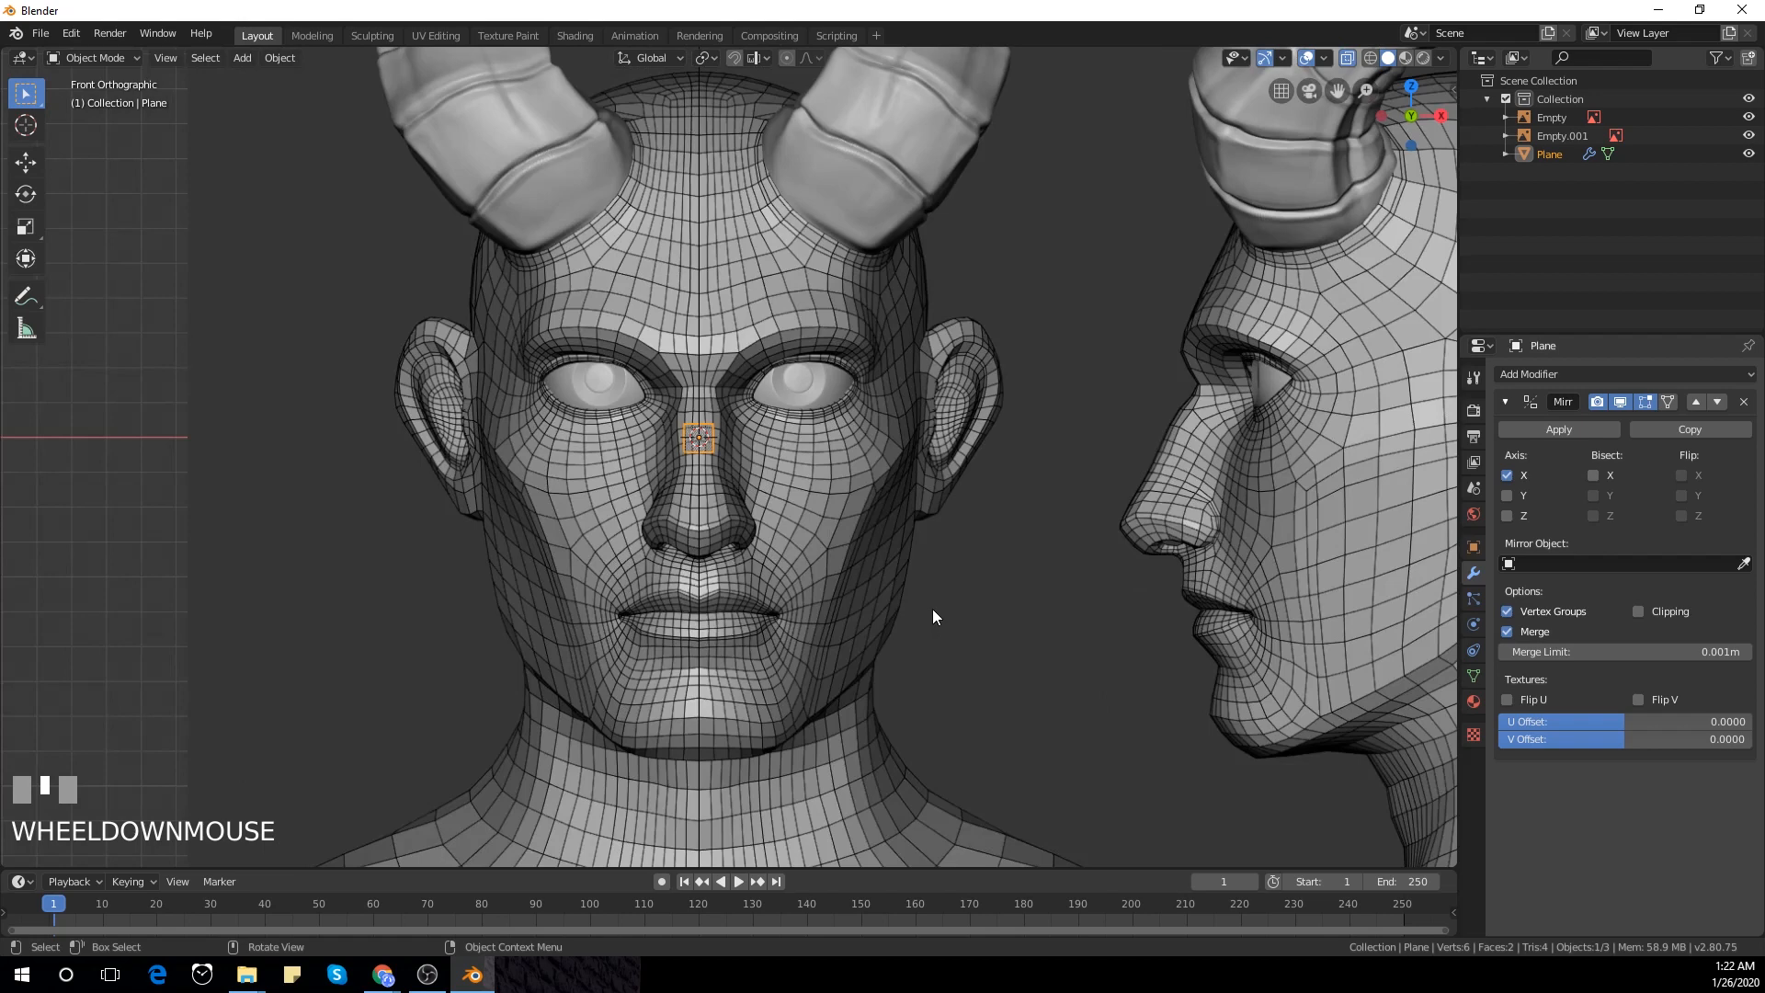
scroll(933, 608, "down", 1)
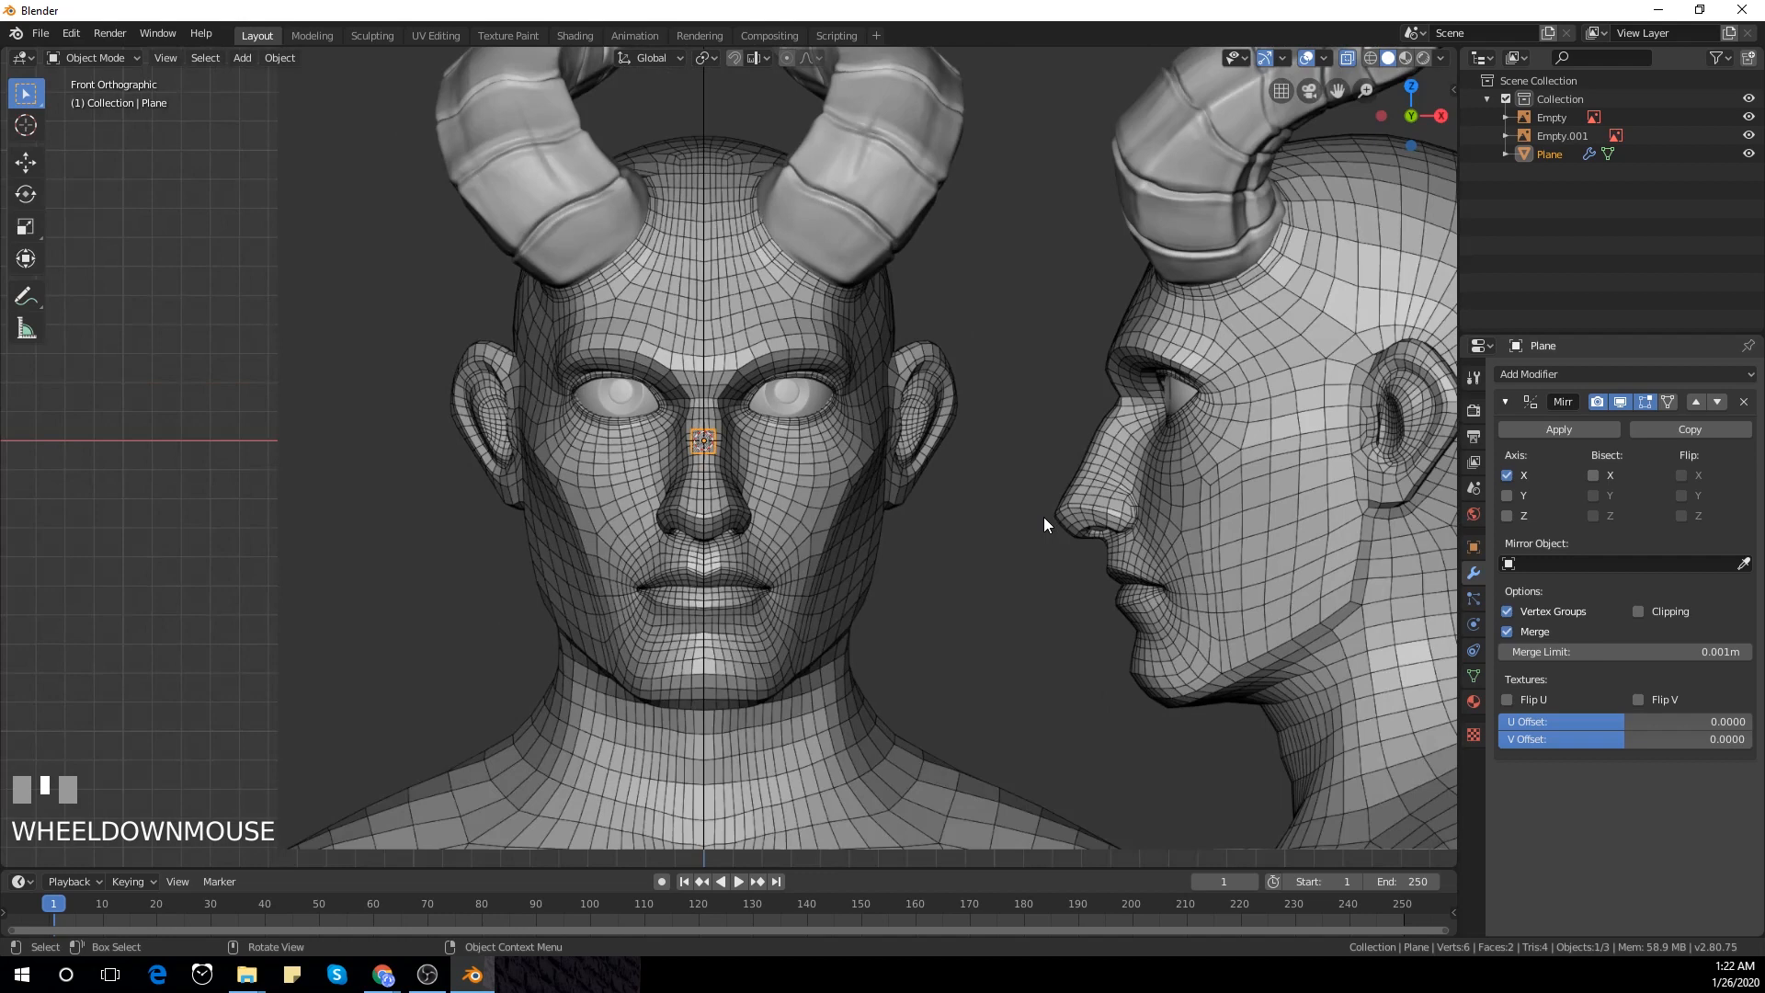
scroll(768, 500, "up", 1)
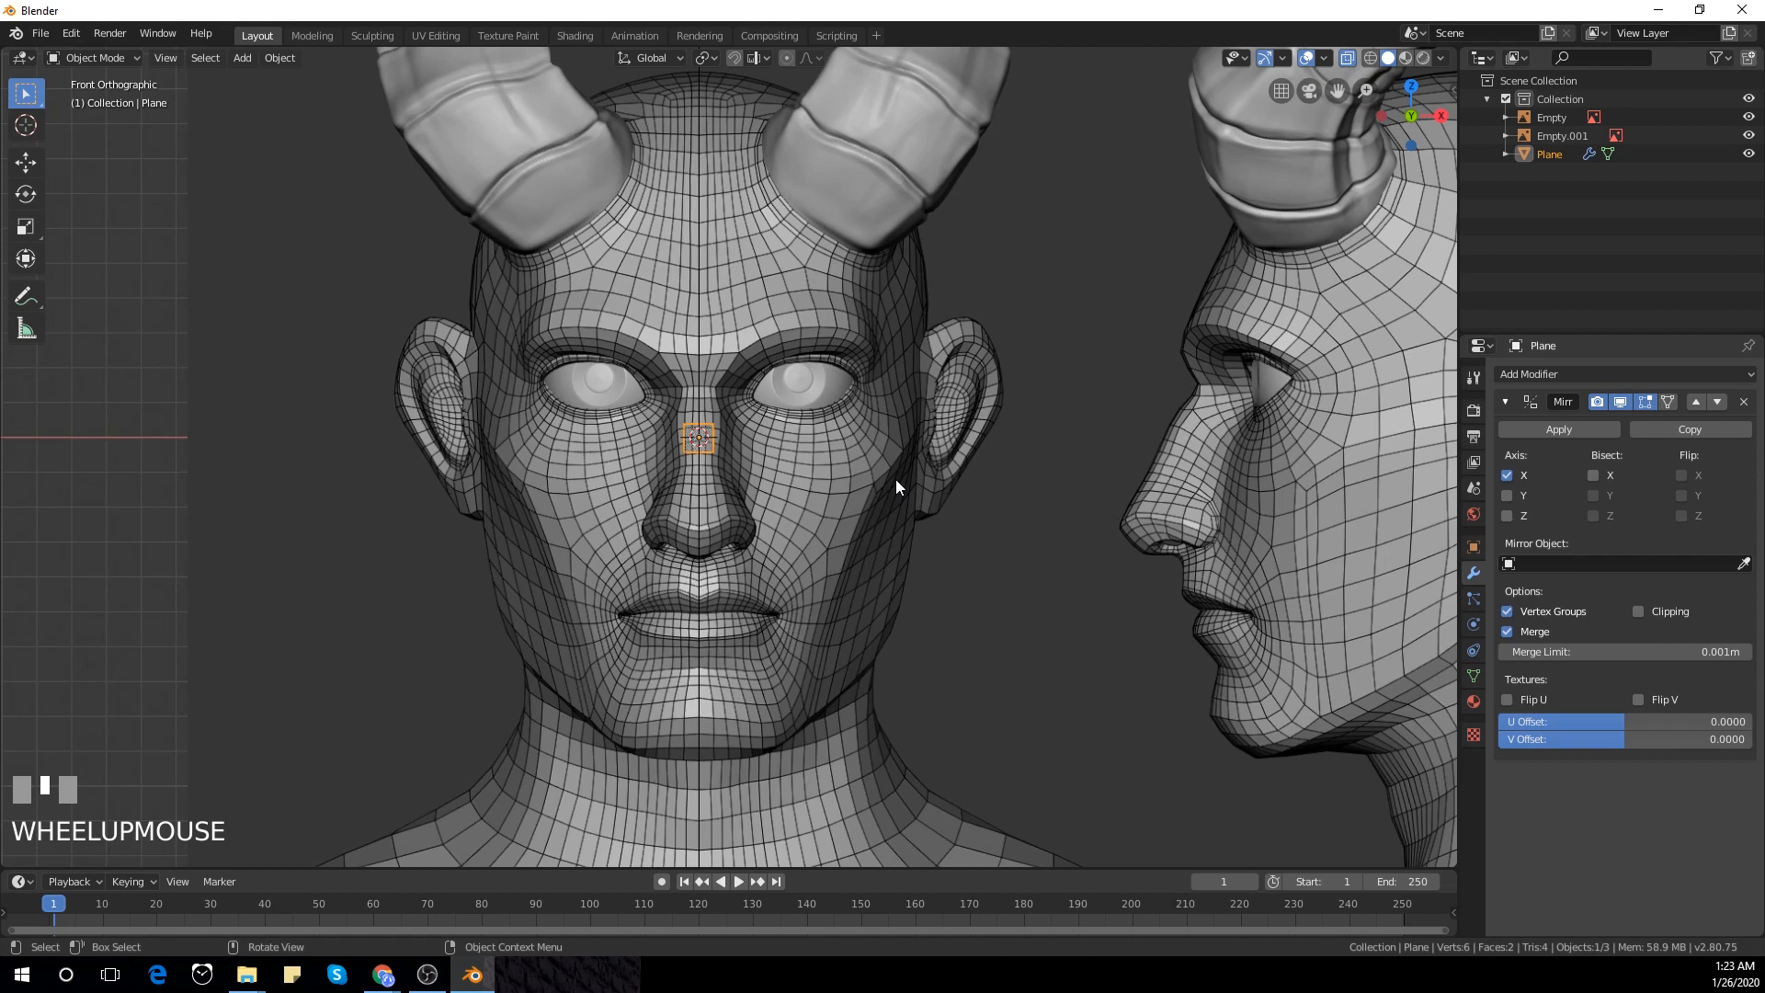
scroll(764, 469, "up", 5)
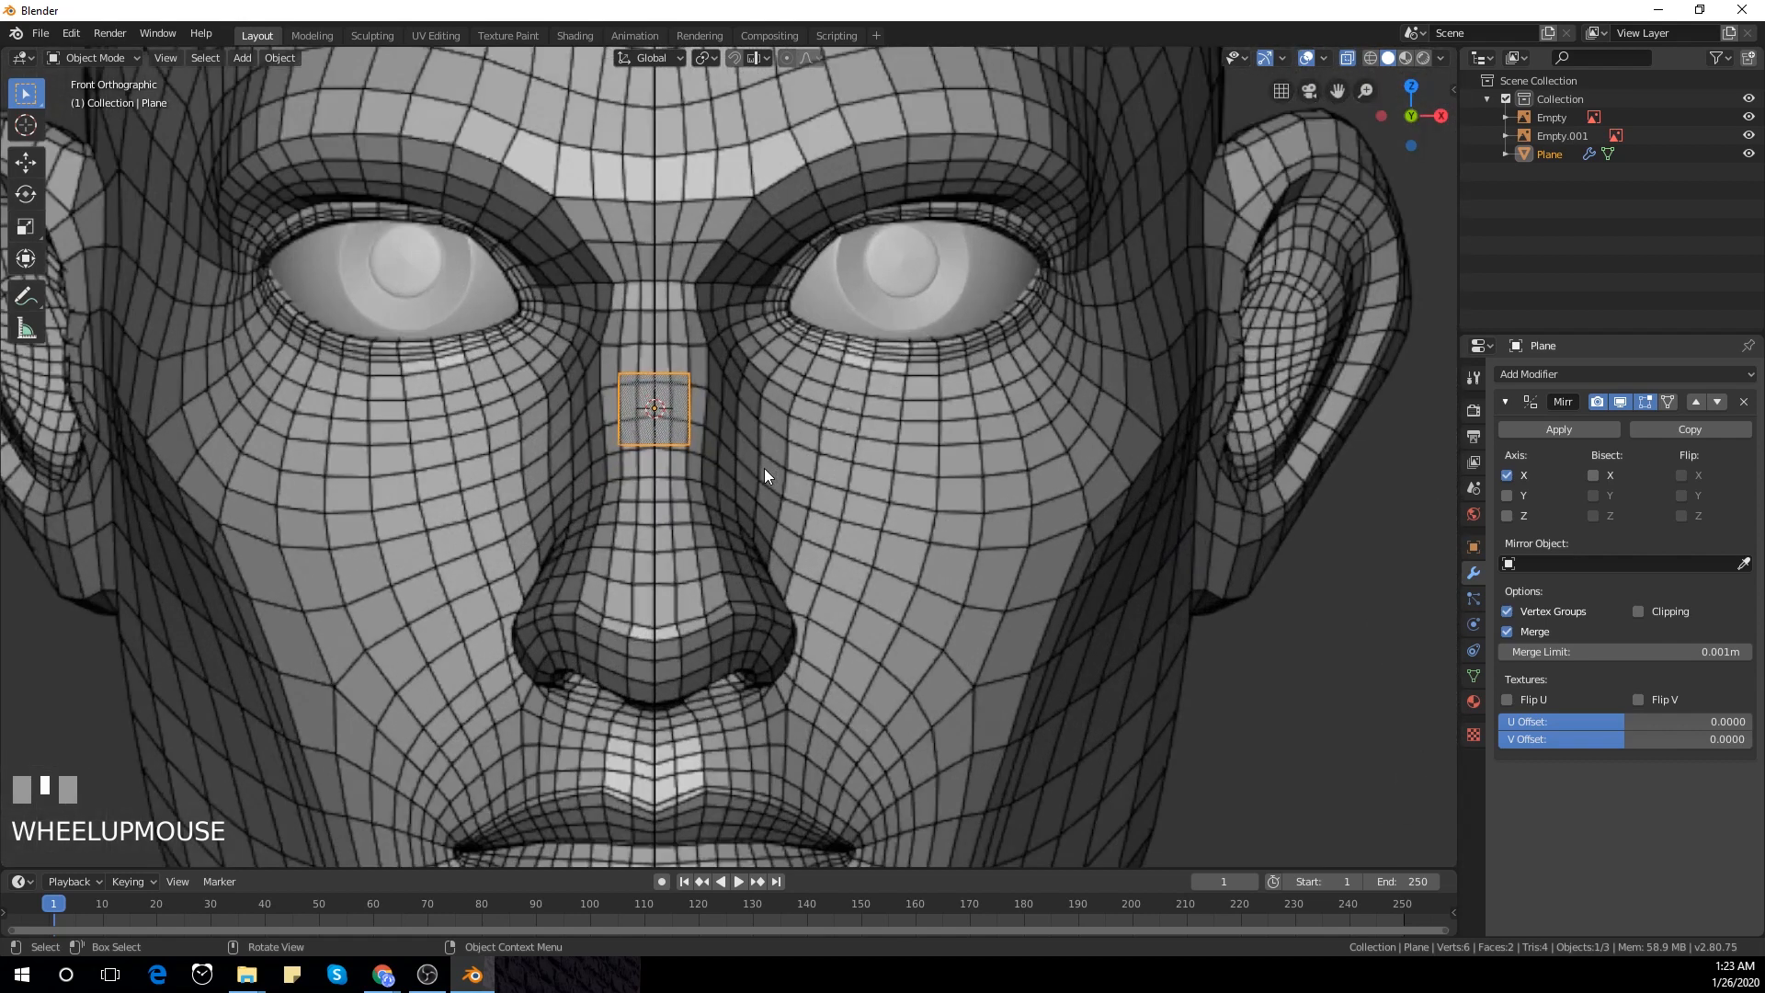
middle_click_drag(730, 329, 771, 422, "shift")
scroll(770, 422, "down", 3)
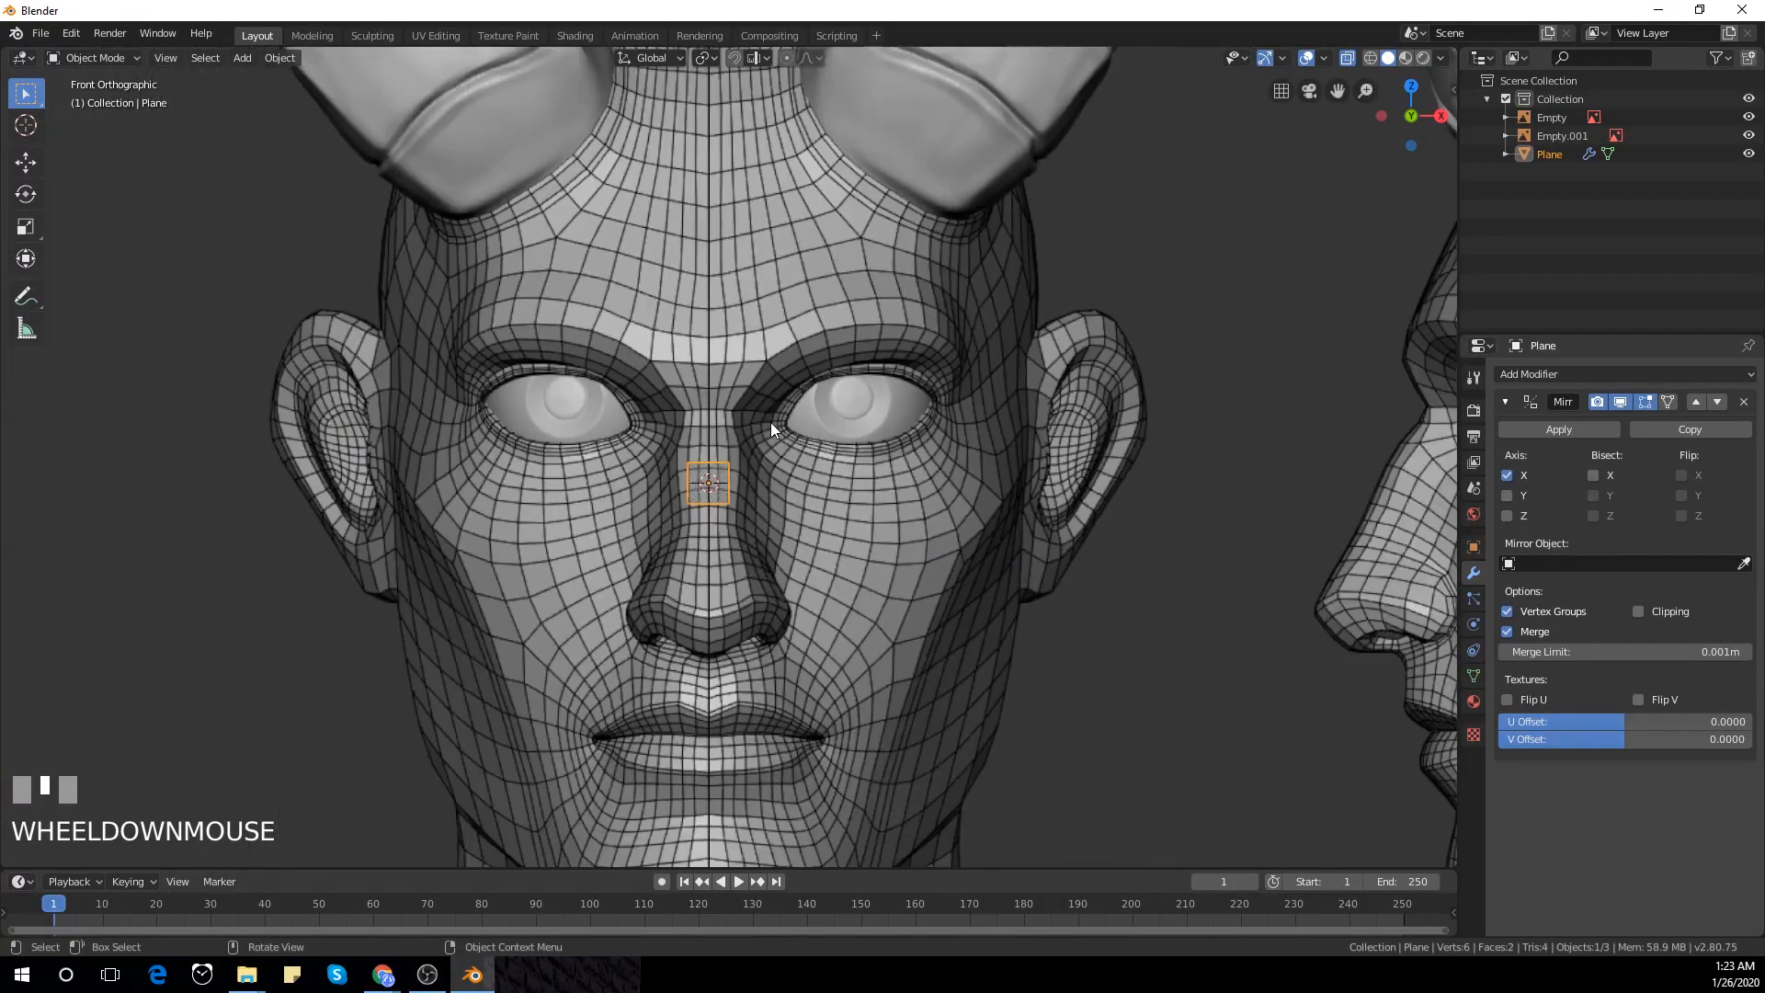
scroll(771, 422, "up", 2)
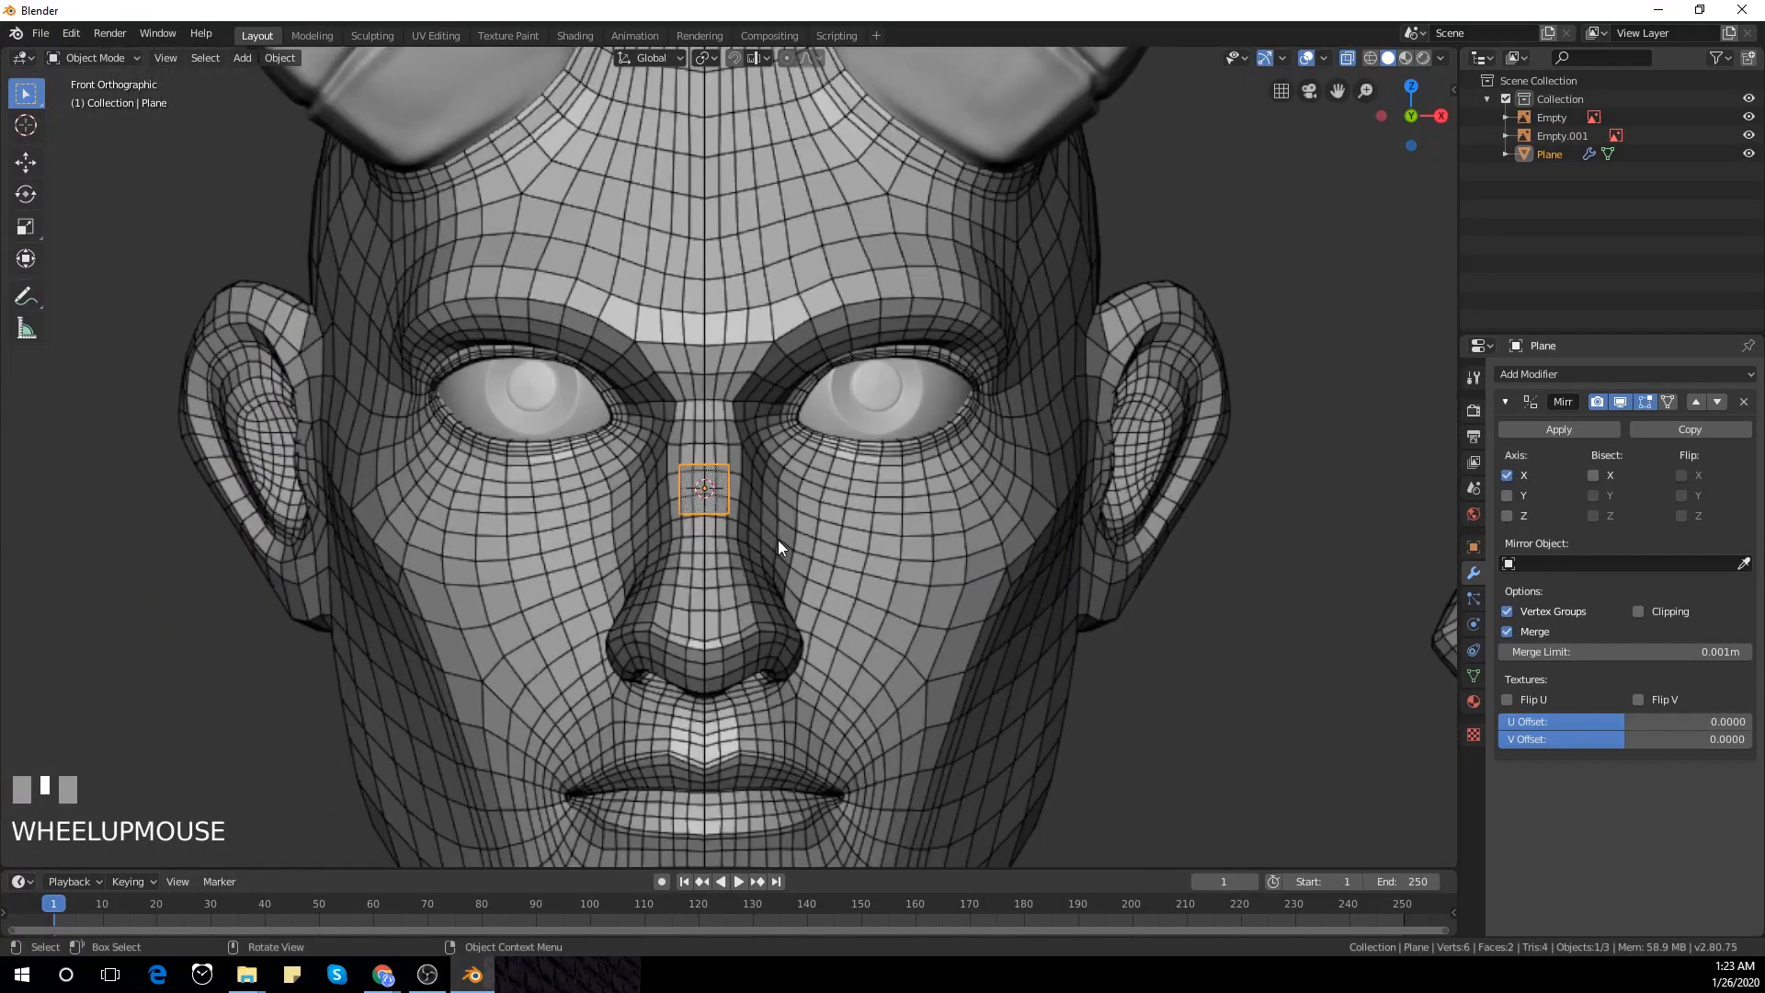
Enter Edit Mode and extrude the plane's top edge upward along the nose bridge to the reference edge loop near the eye corners
scroll(964, 564, "down", 2)
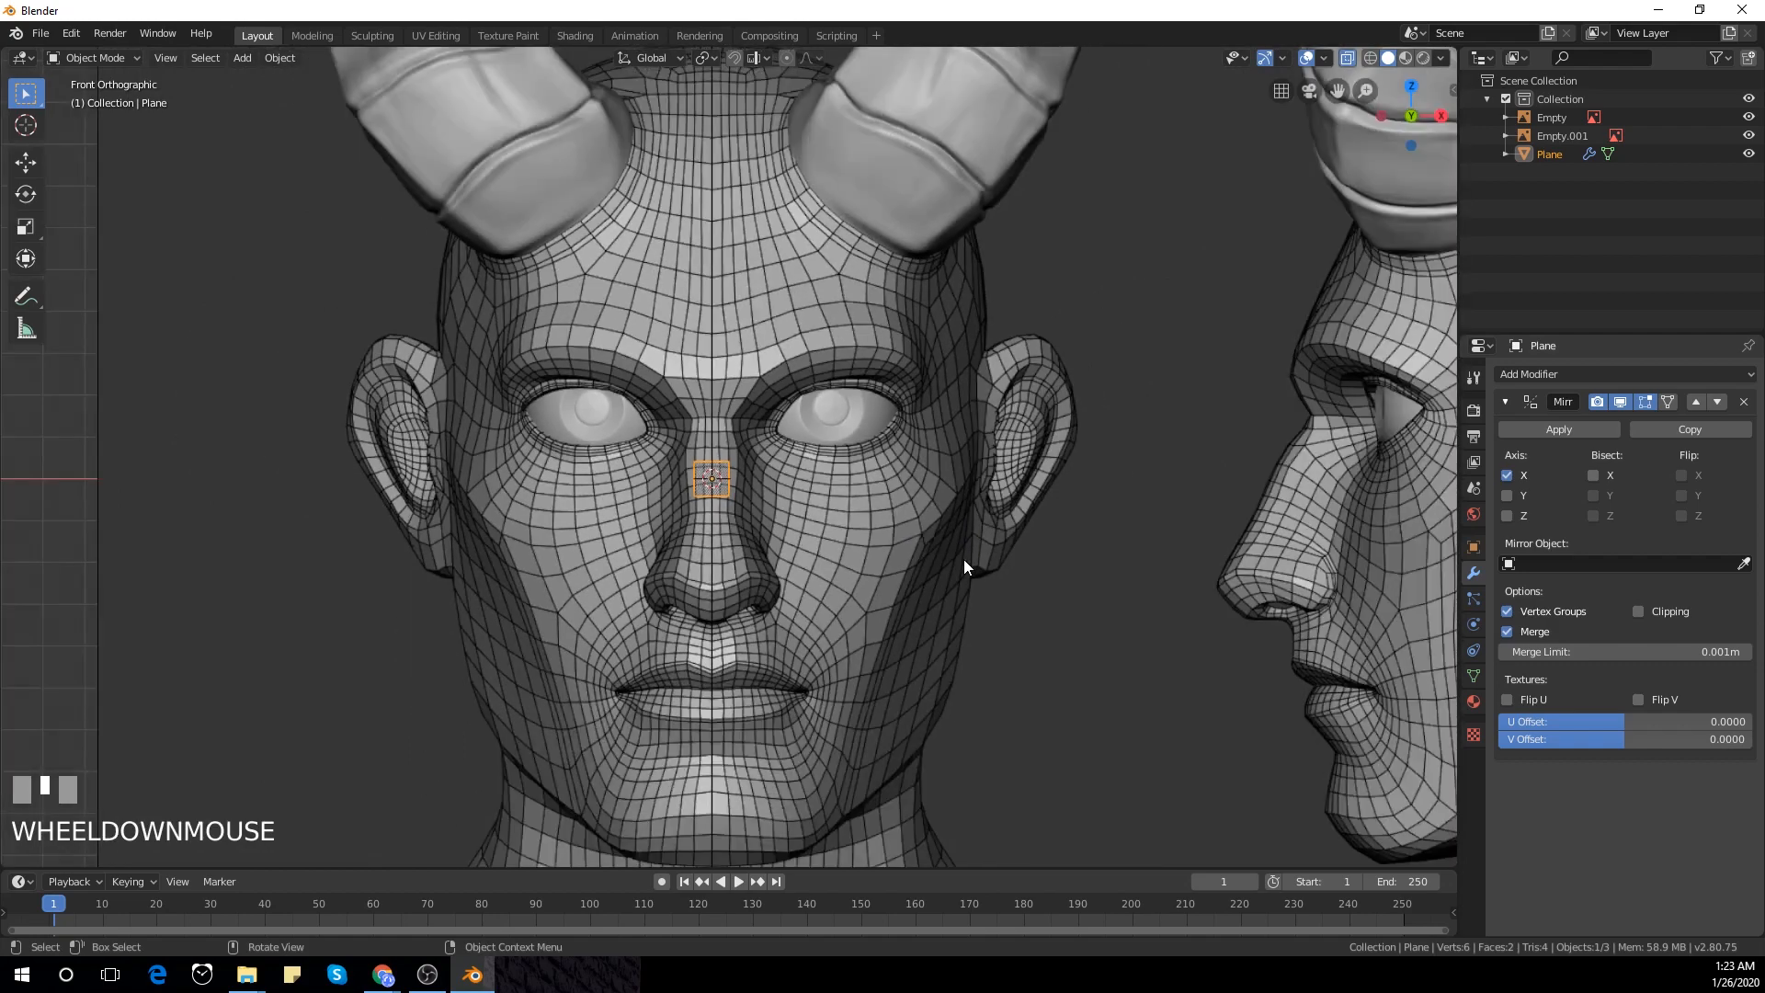
scroll(965, 570, "down", 2)
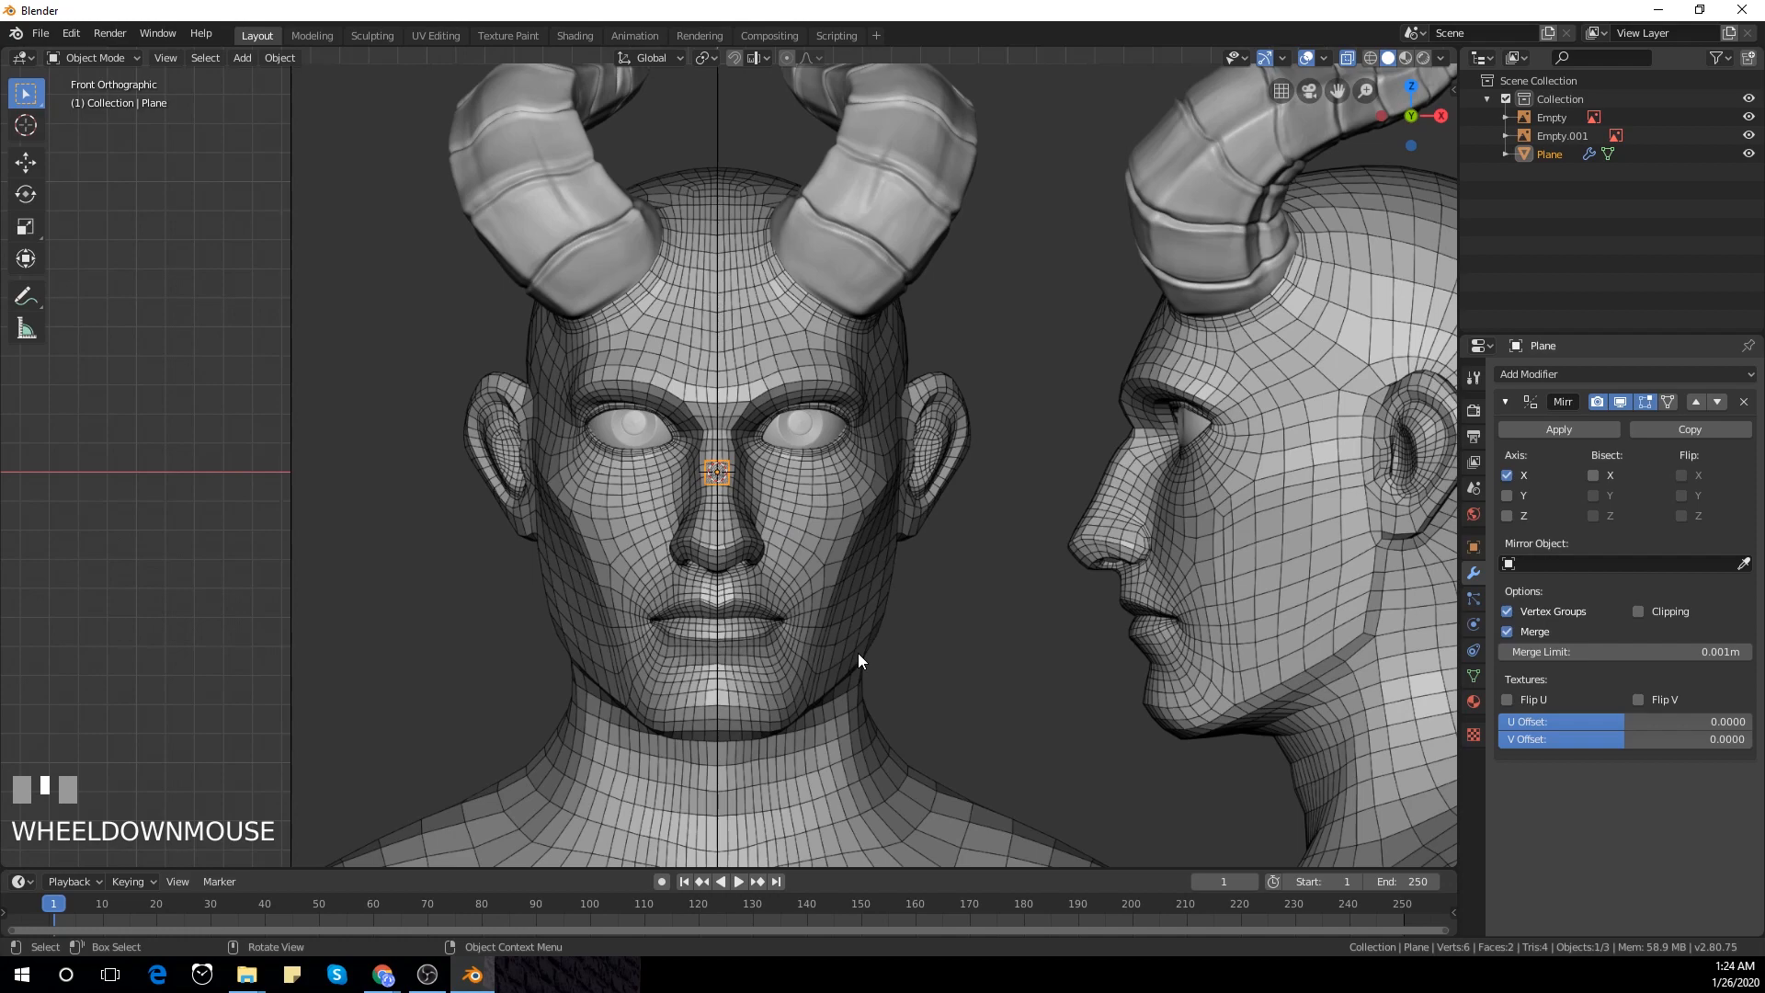
scroll(758, 515, "up", 6)
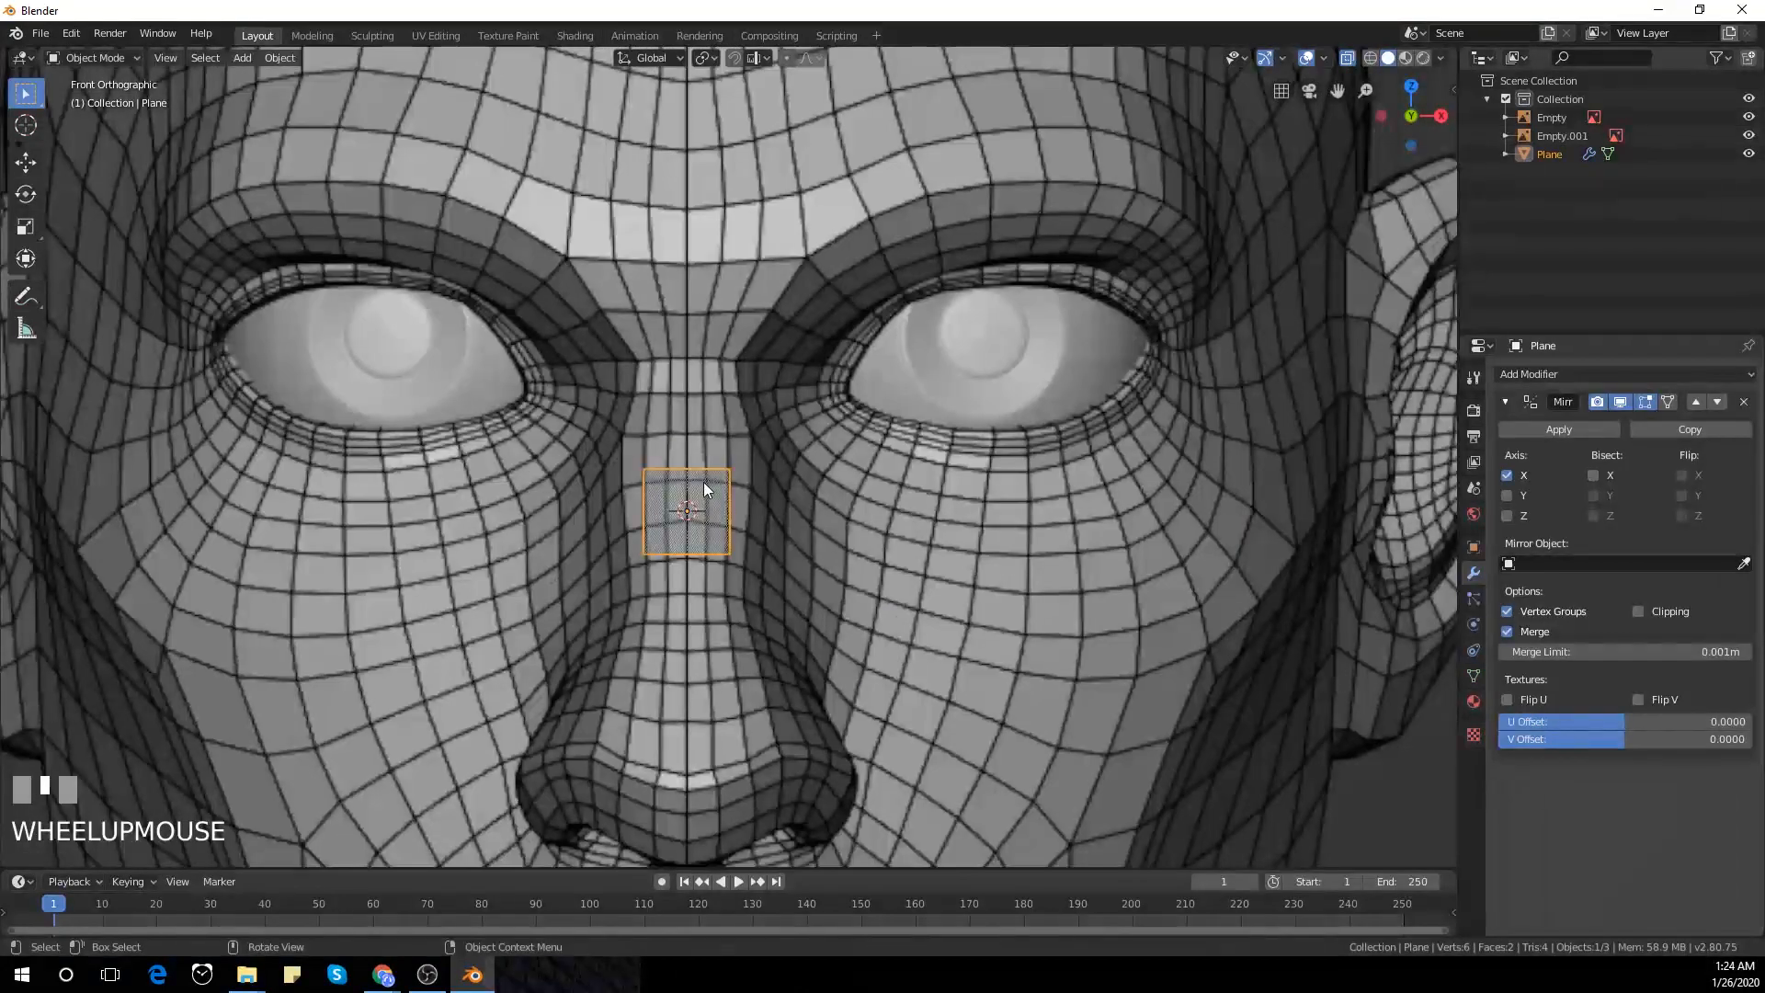
key("Tab")
scroll(751, 524, "up", 1)
left_click_drag(720, 427, 780, 651)
scroll(730, 510, "up", 2)
left_click_drag(607, 400, 821, 491)
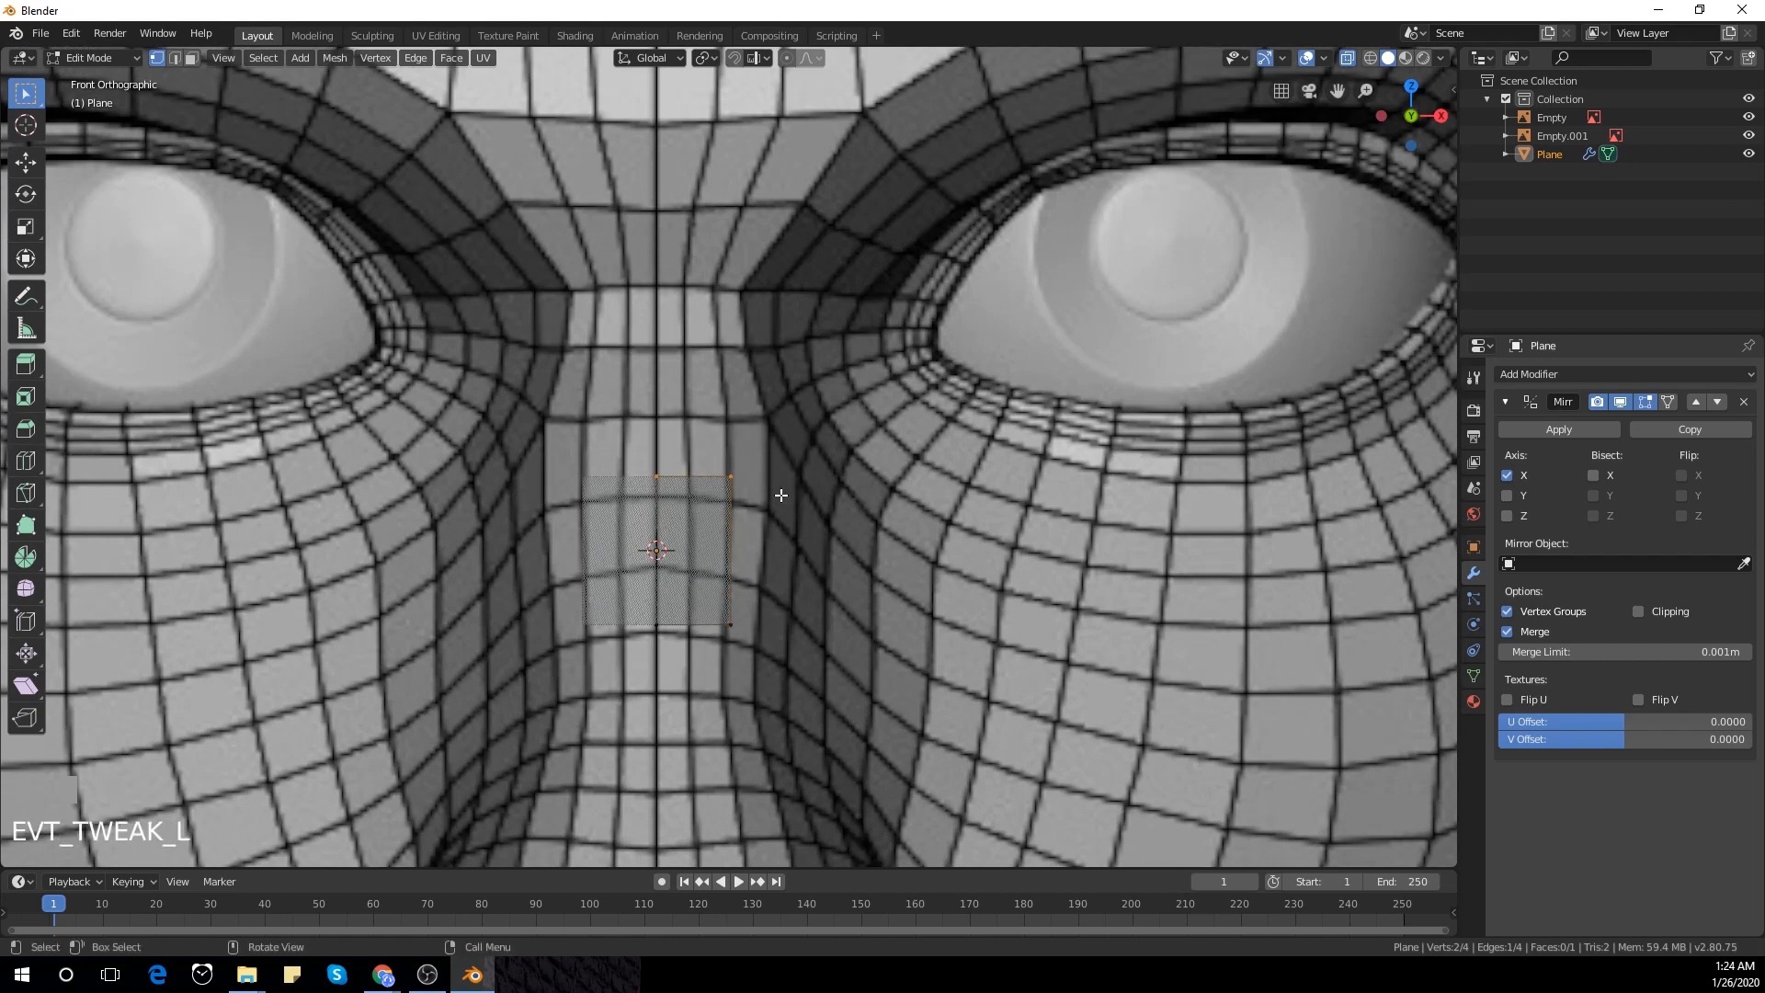
key("e")
left_click(781, 495)
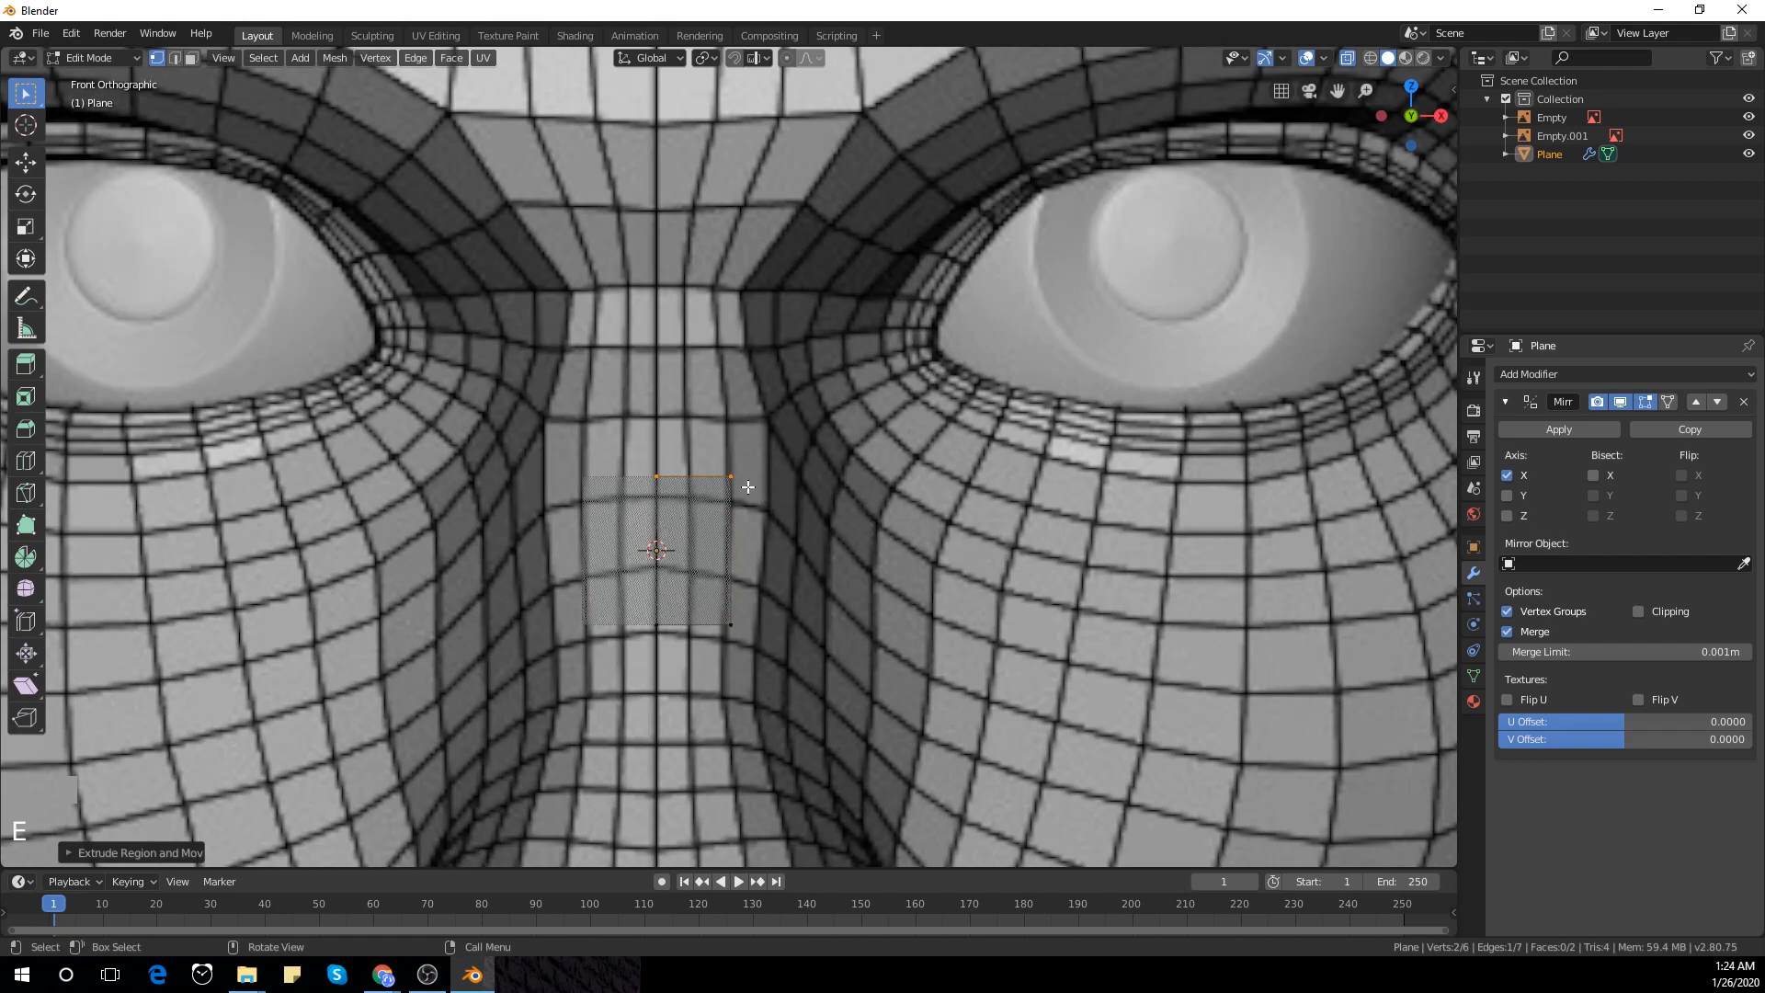
key("g")
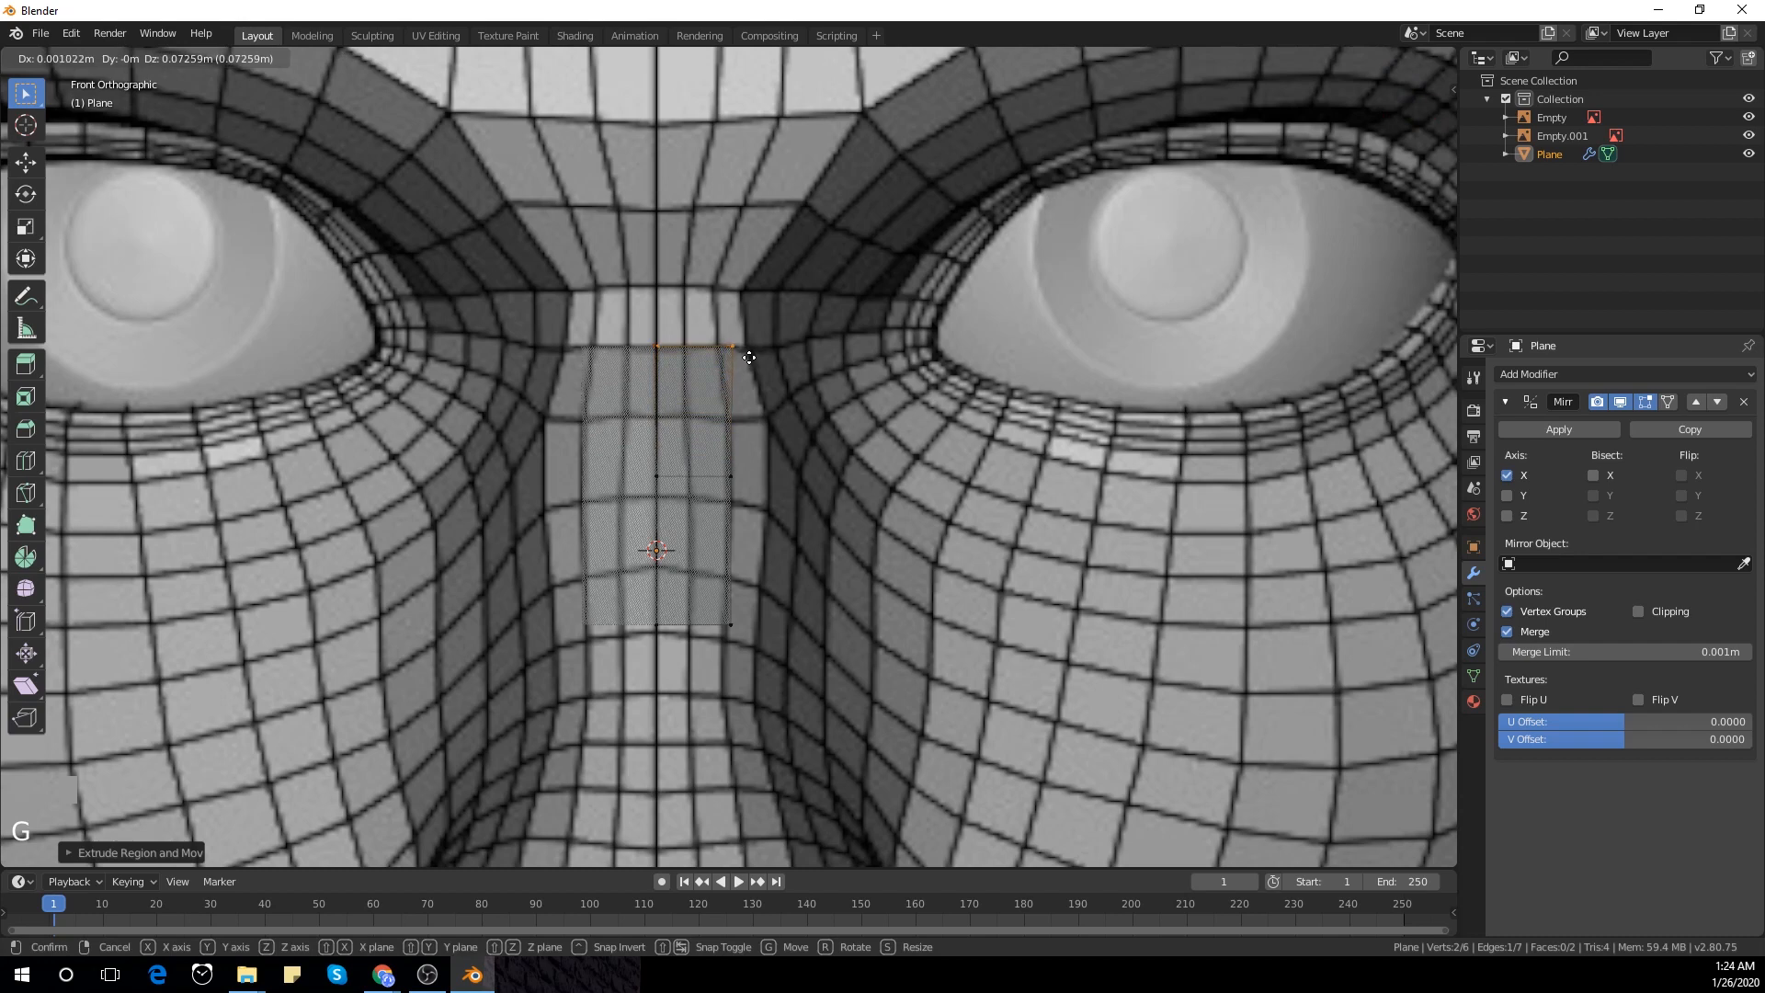
left_click(751, 359)
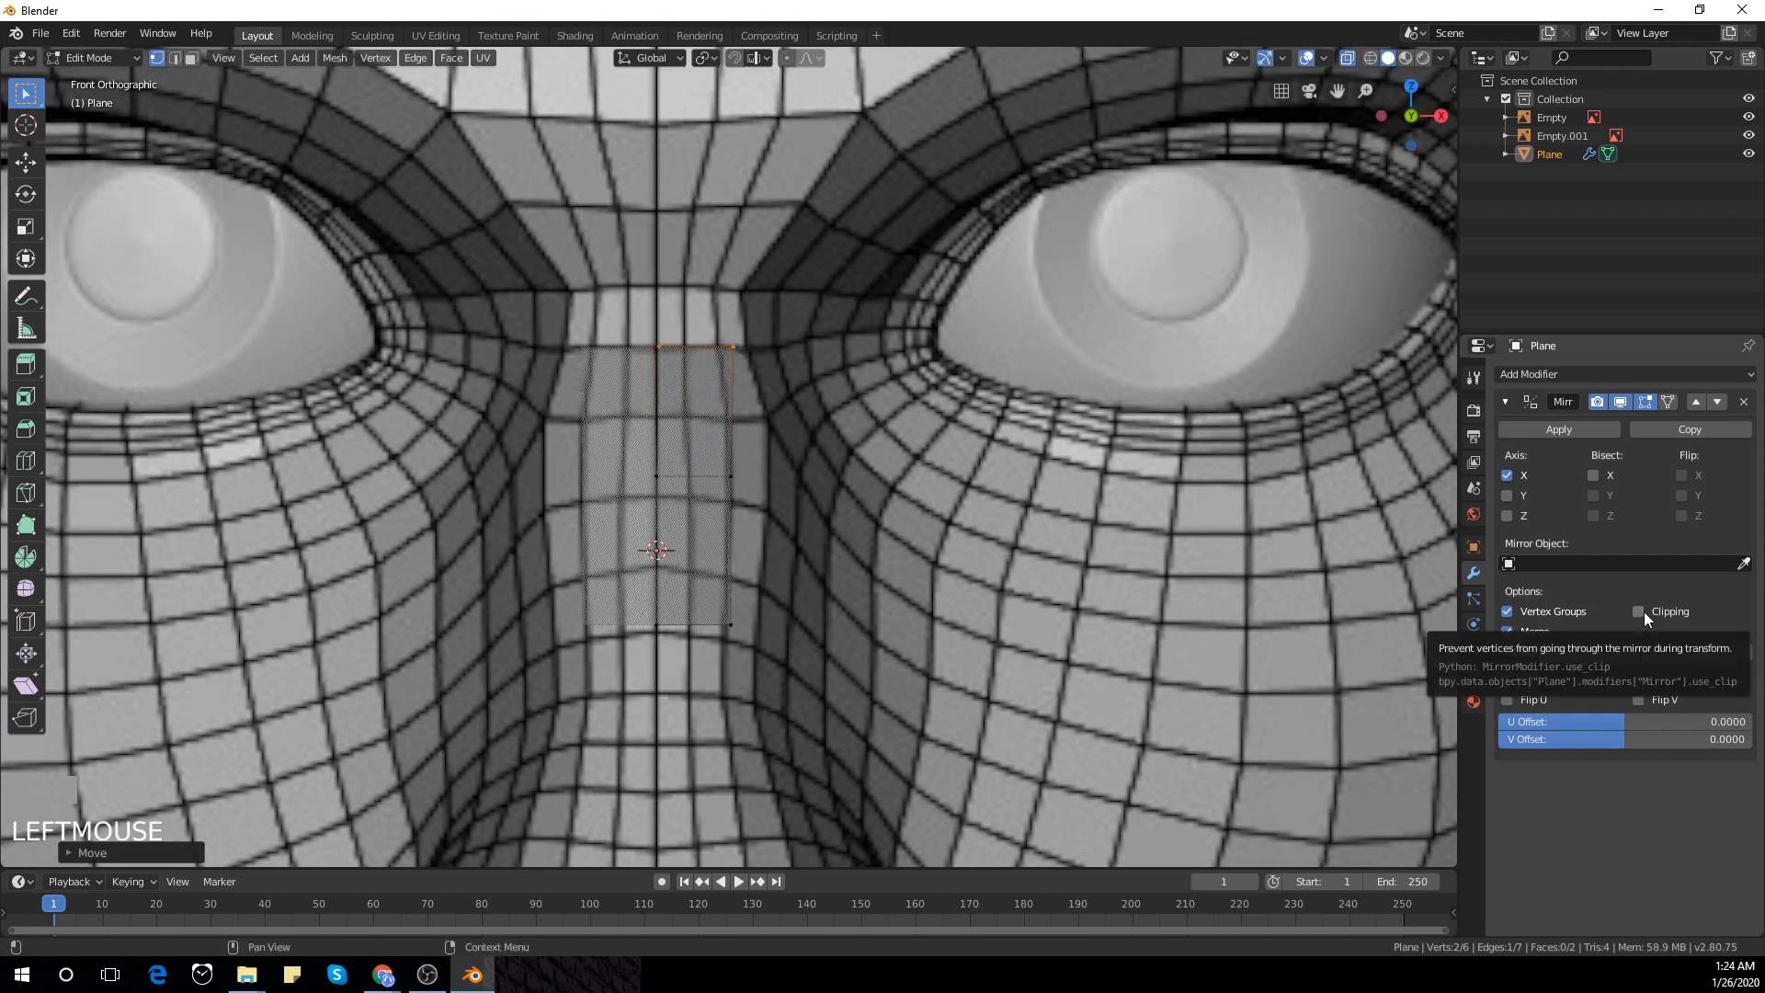
Enable Clipping in the Mirror modifier and try moving the top centre vertex across the mirror line
left_click(1638, 611)
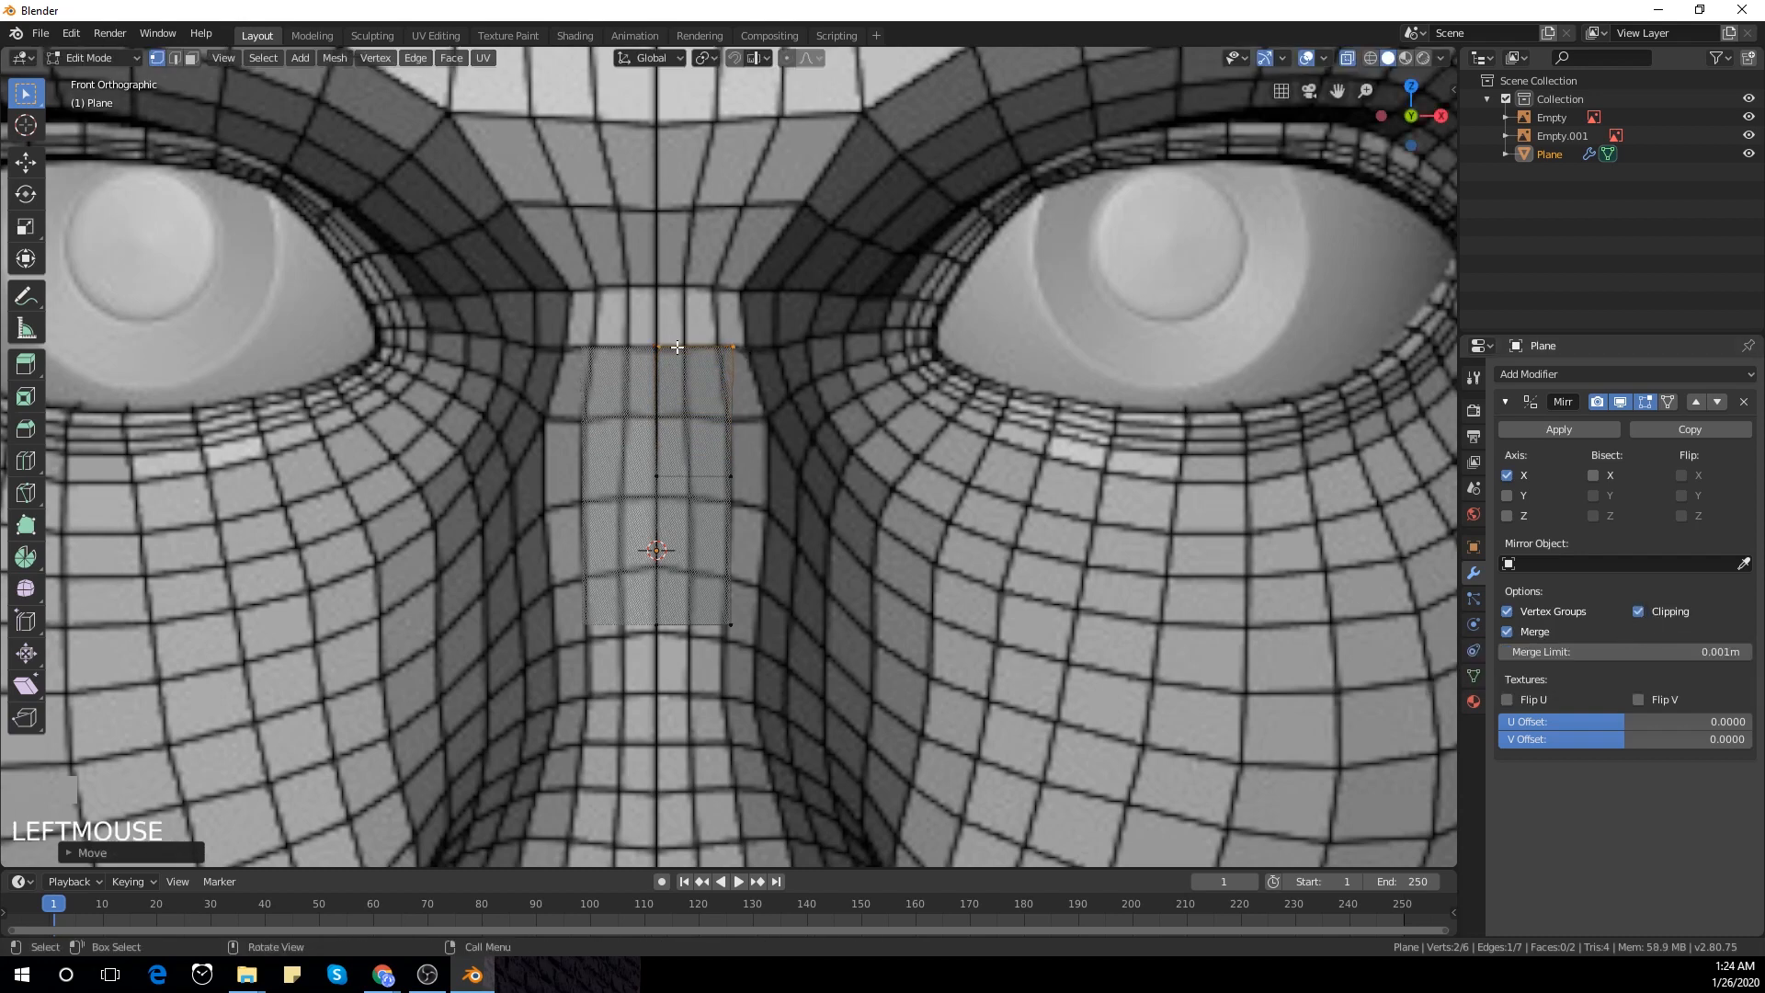
left_click_drag(674, 346, 684, 357)
key("g")
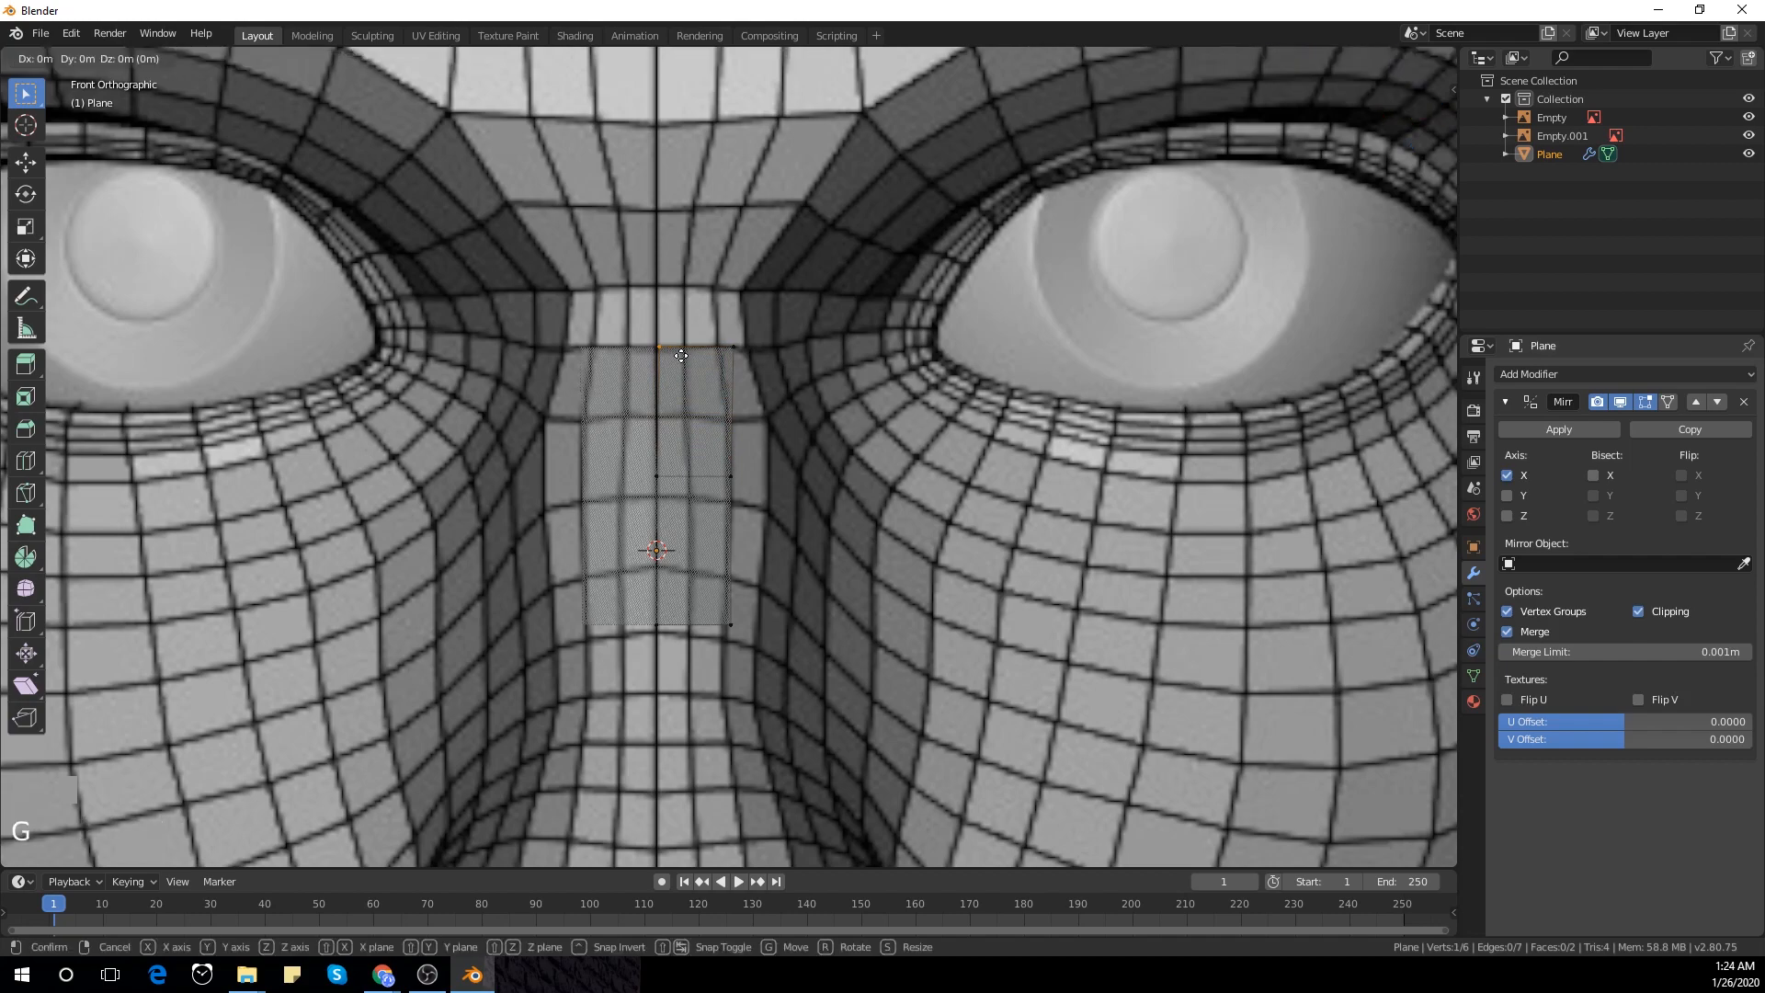
left_click(648, 346)
left_click_drag(647, 345, 689, 382)
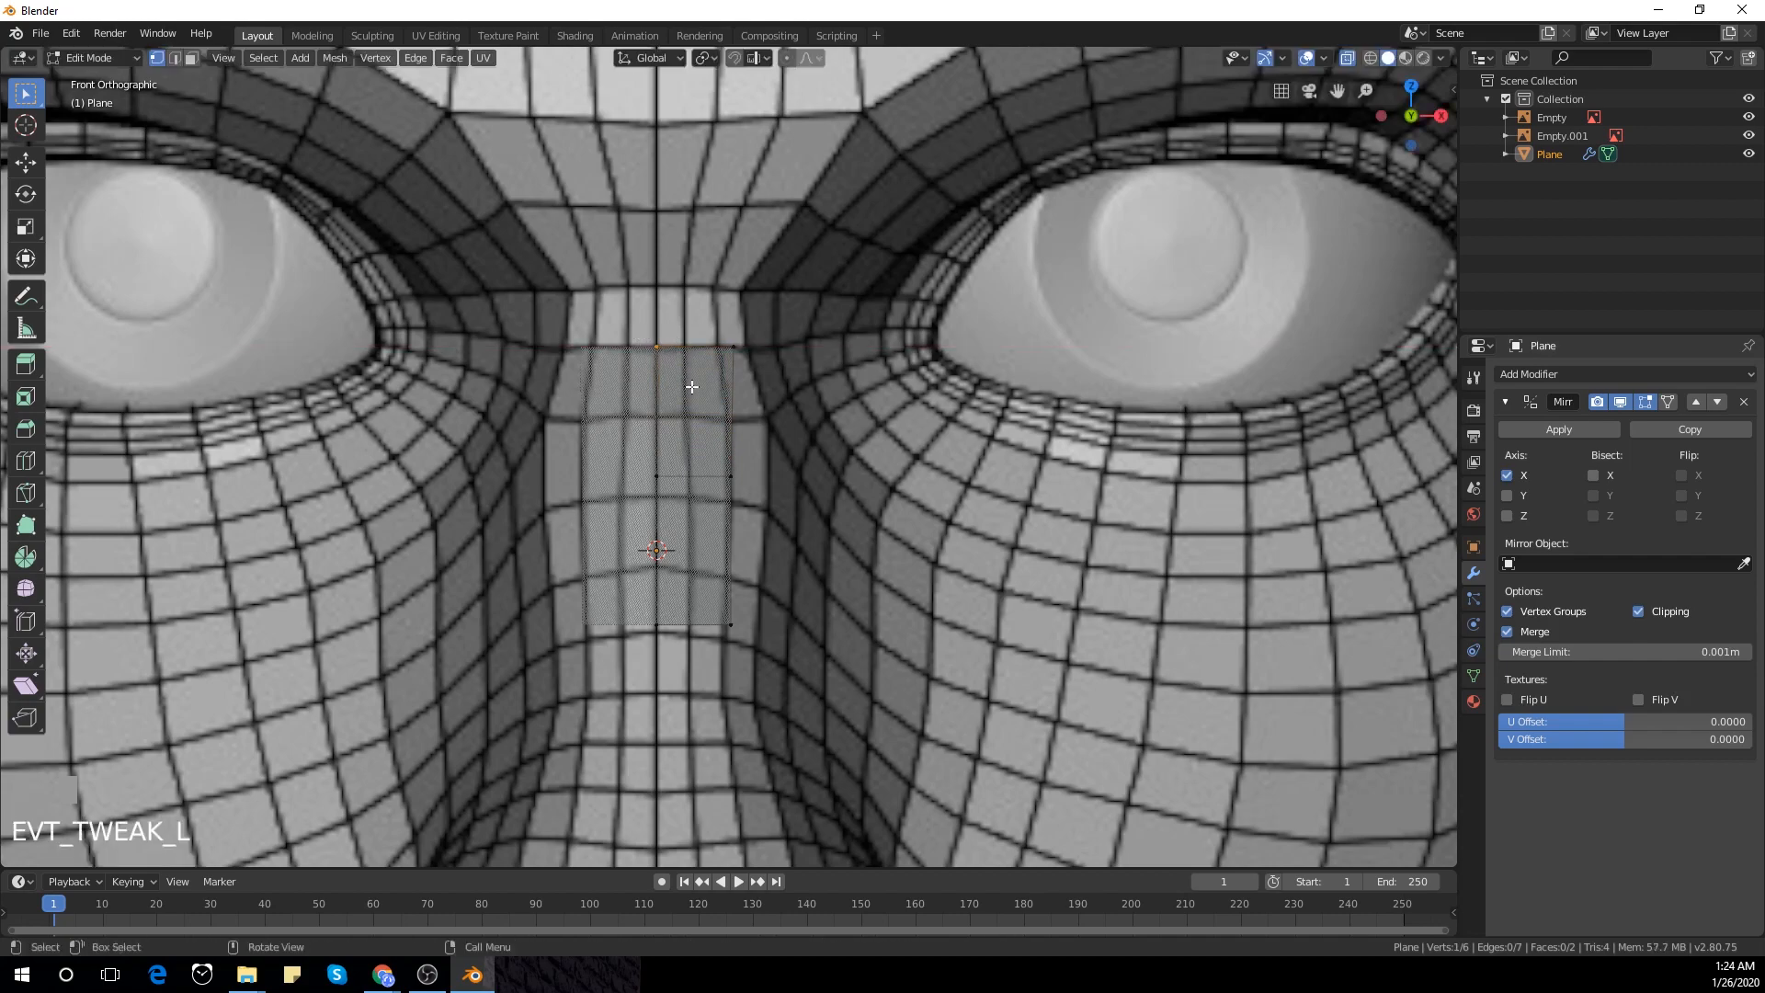
scroll(745, 395, "down", 4)
scroll(764, 402, "down", 3)
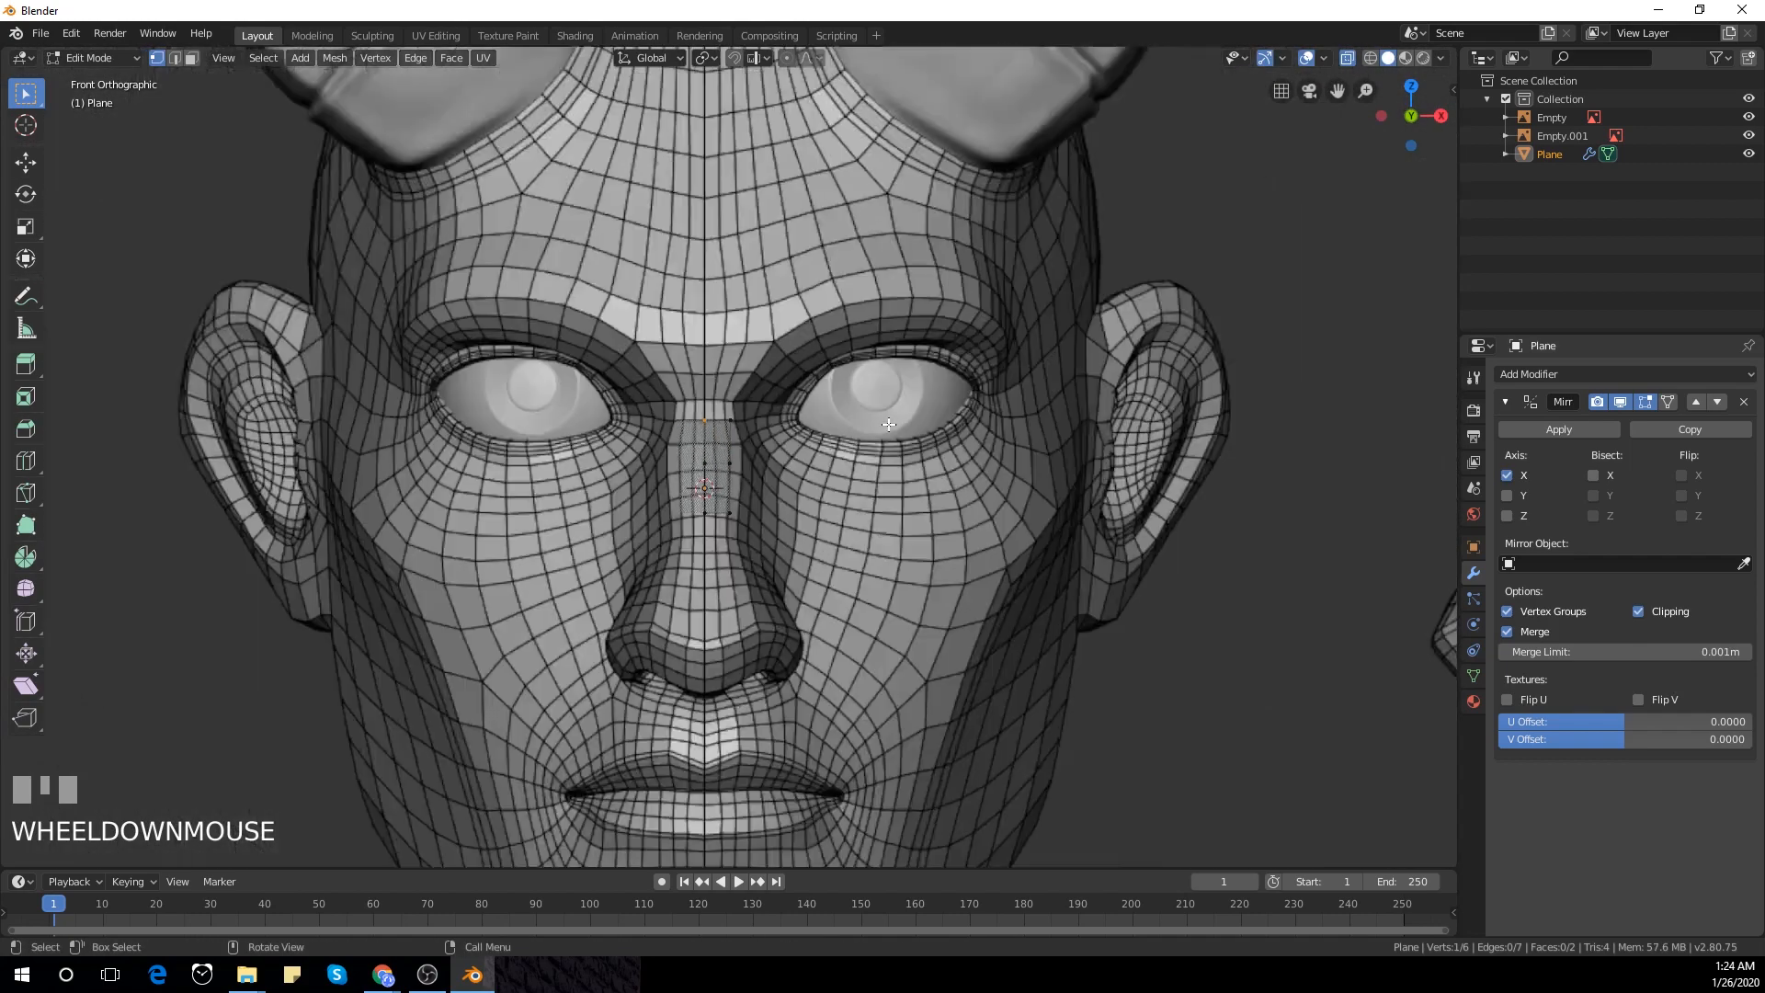
Return to Object Mode, split the 3D viewport into two side-by-side views and set the new one to the right orthographic view
key("Tab")
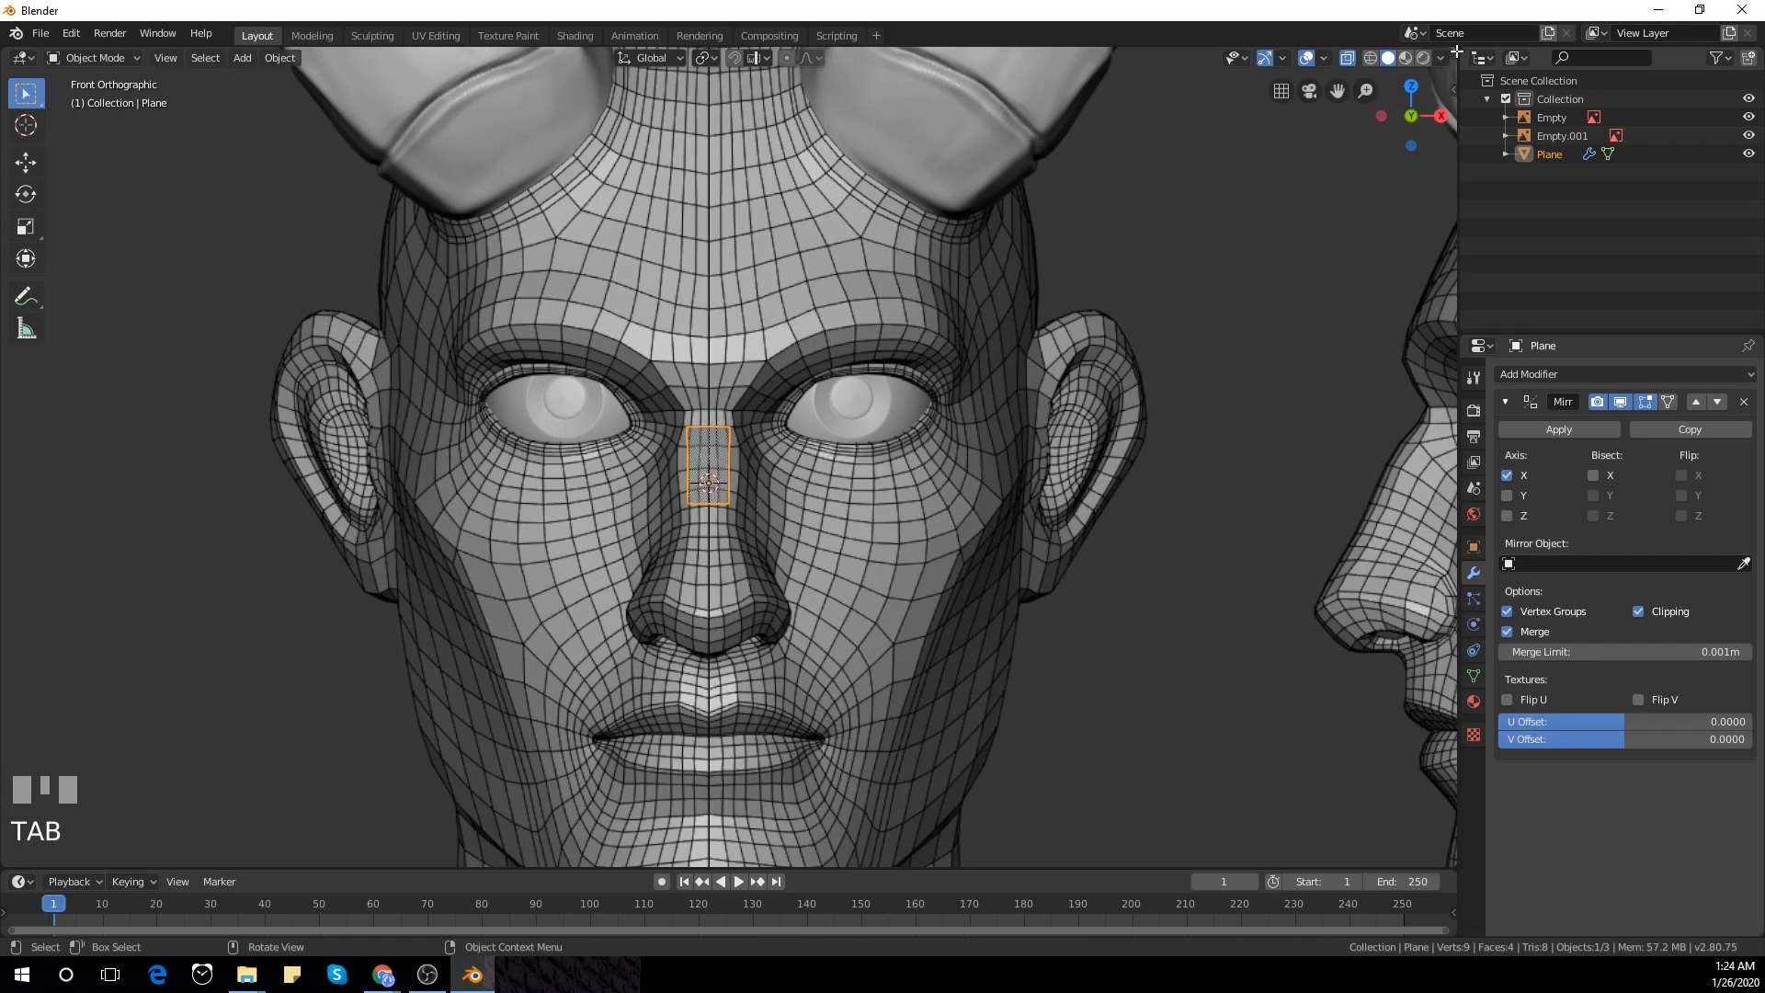
left_click_drag(1456, 51, 1009, 133)
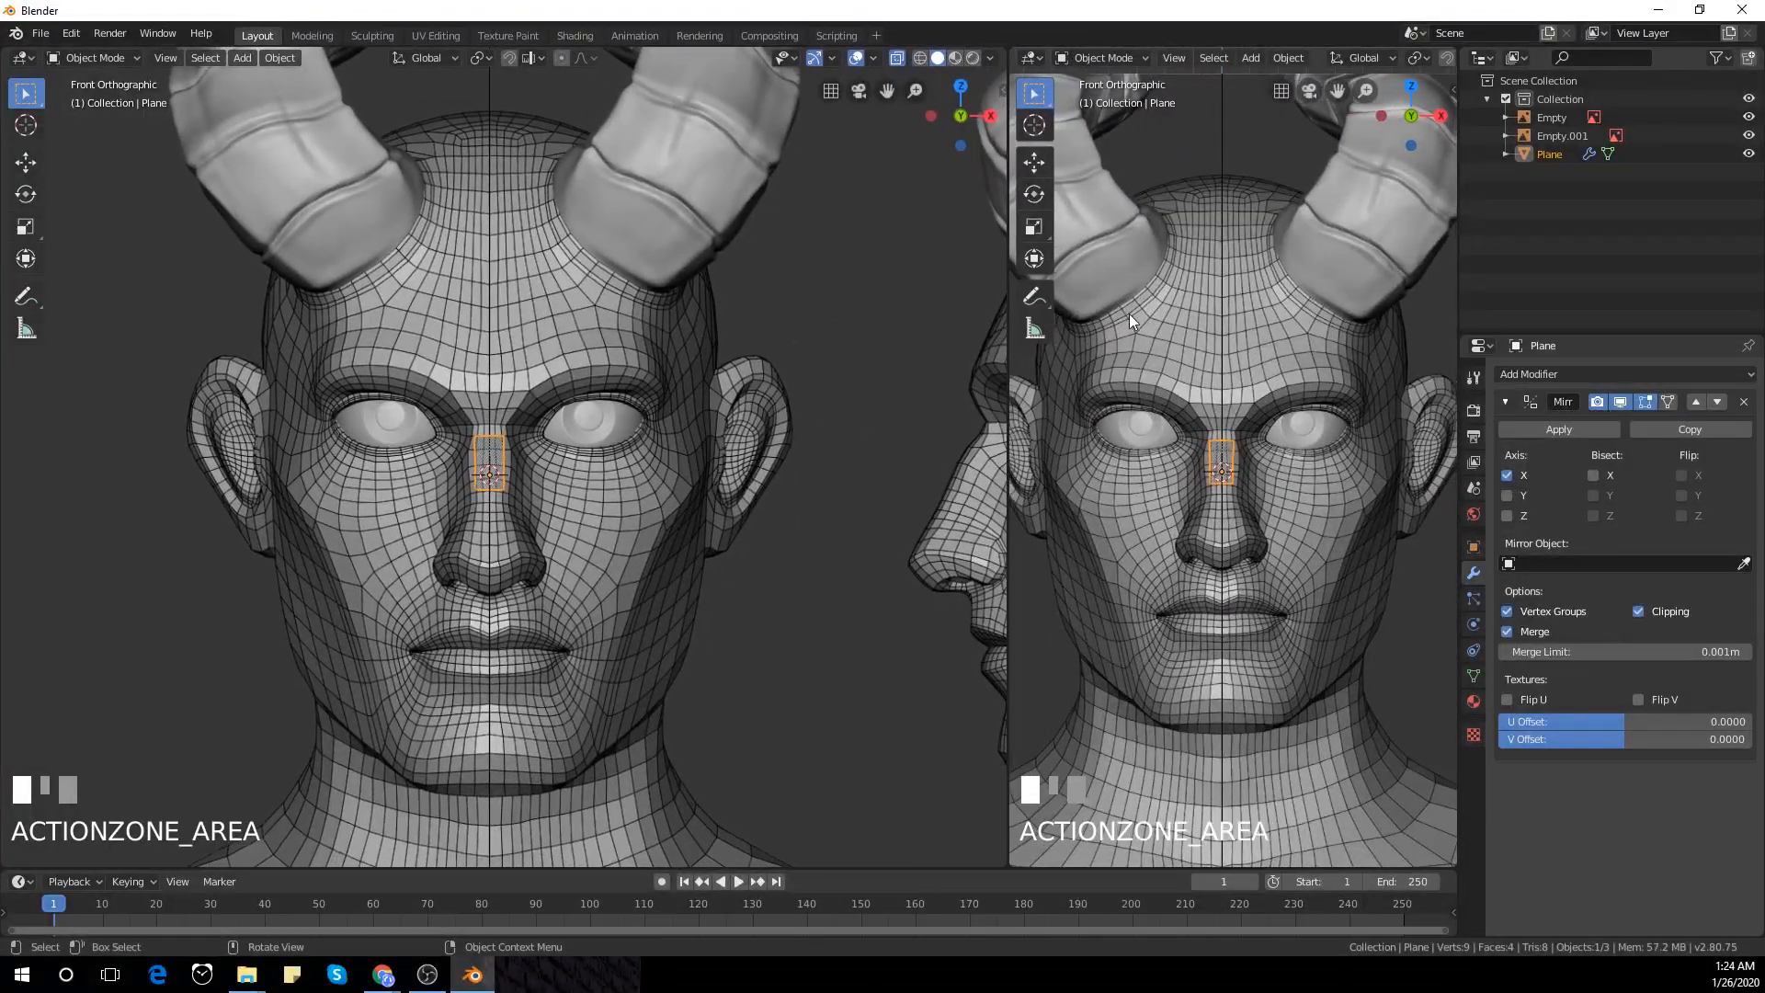
scroll(1286, 350, "down", 3)
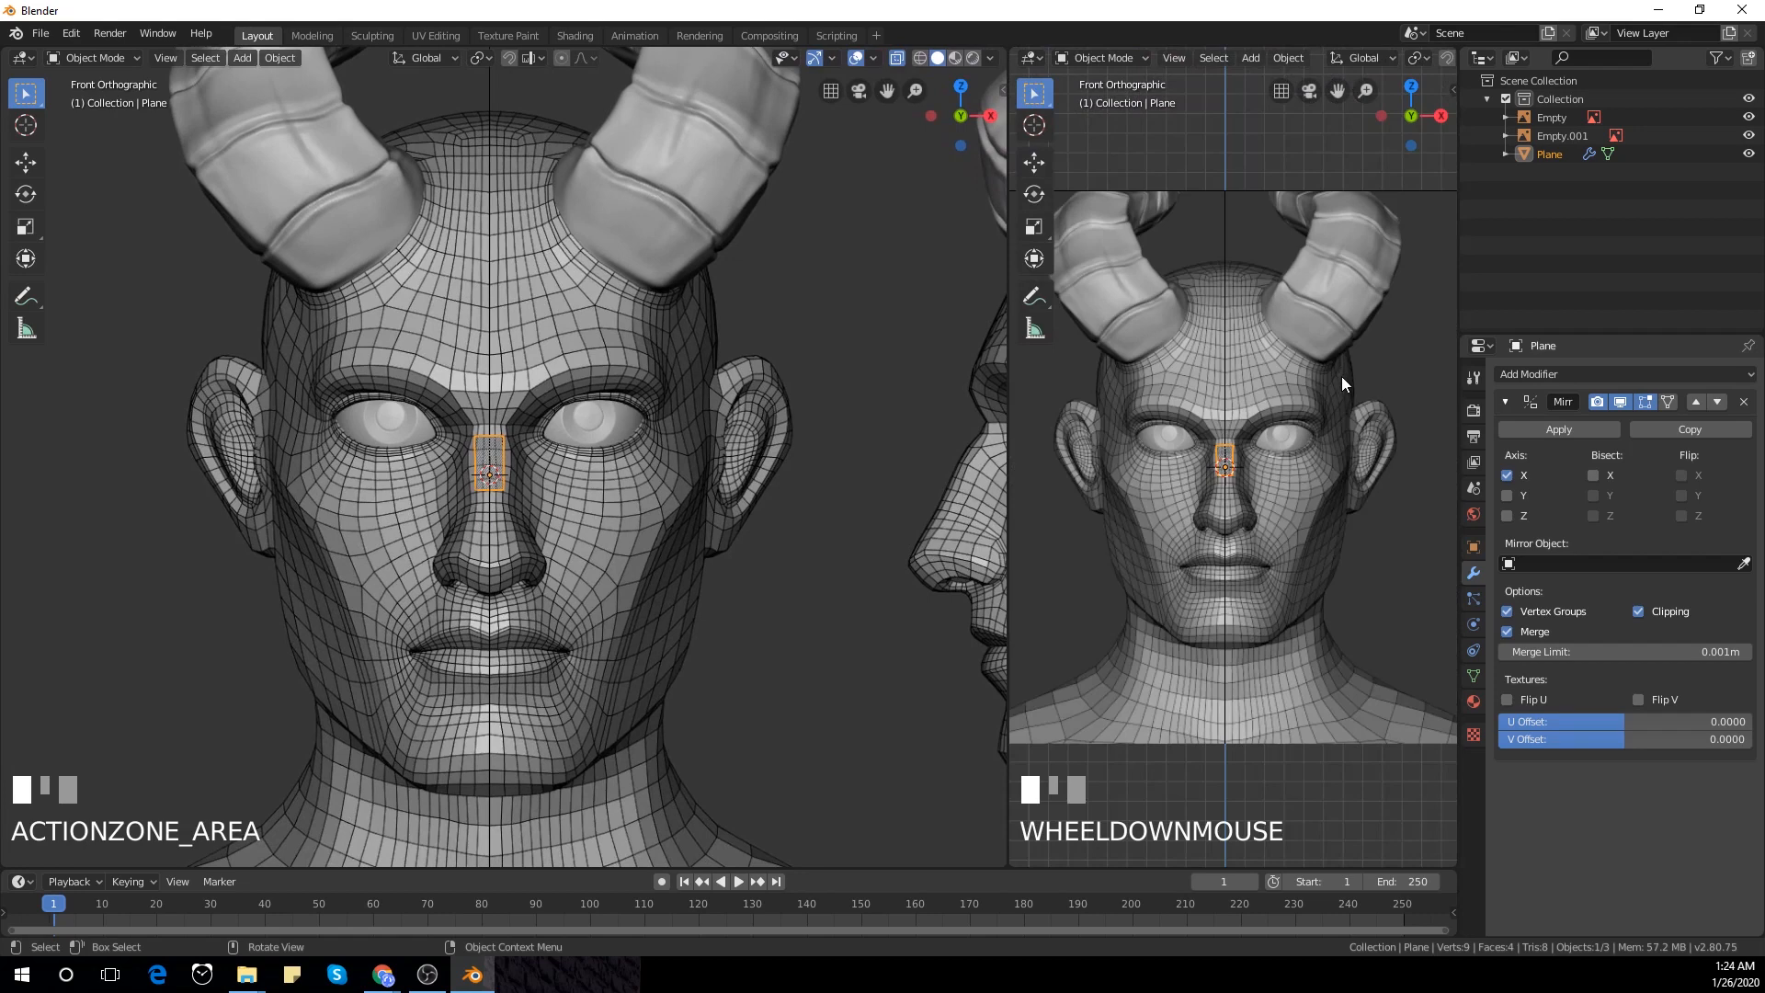
key("KP_3")
scroll(1201, 462, "down", 2)
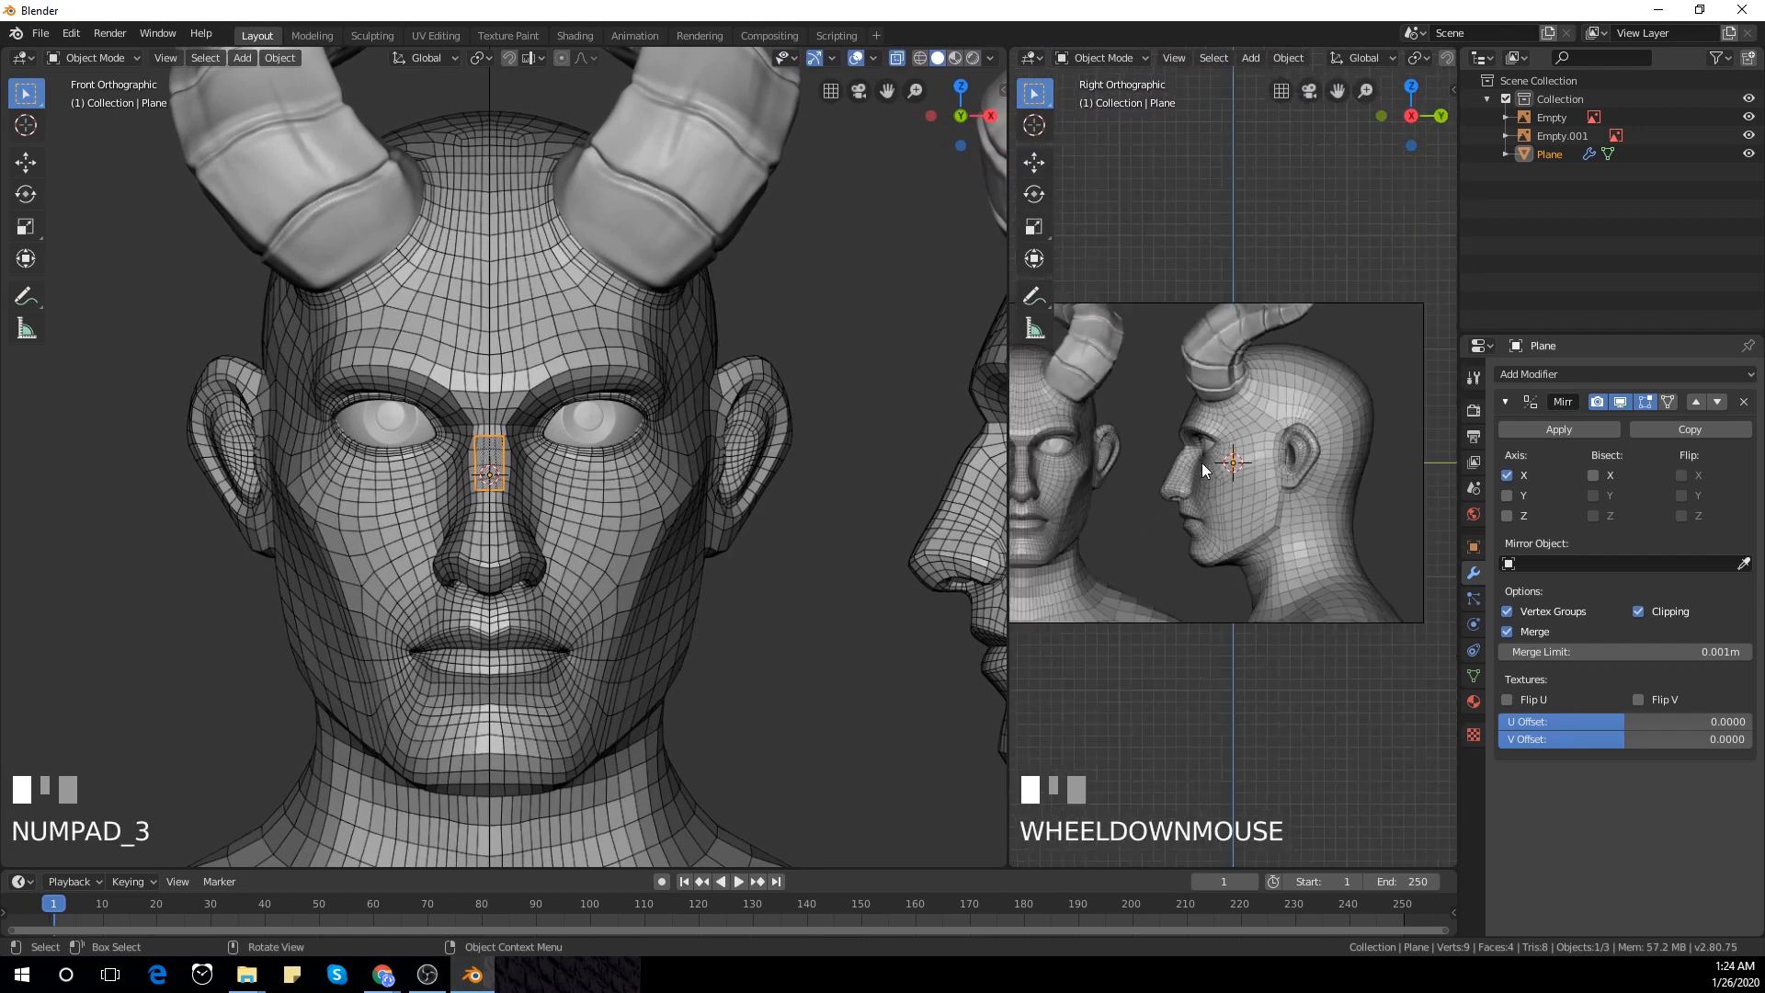
scroll(1204, 463, "up", 5)
scroll(1210, 465, "down", 1)
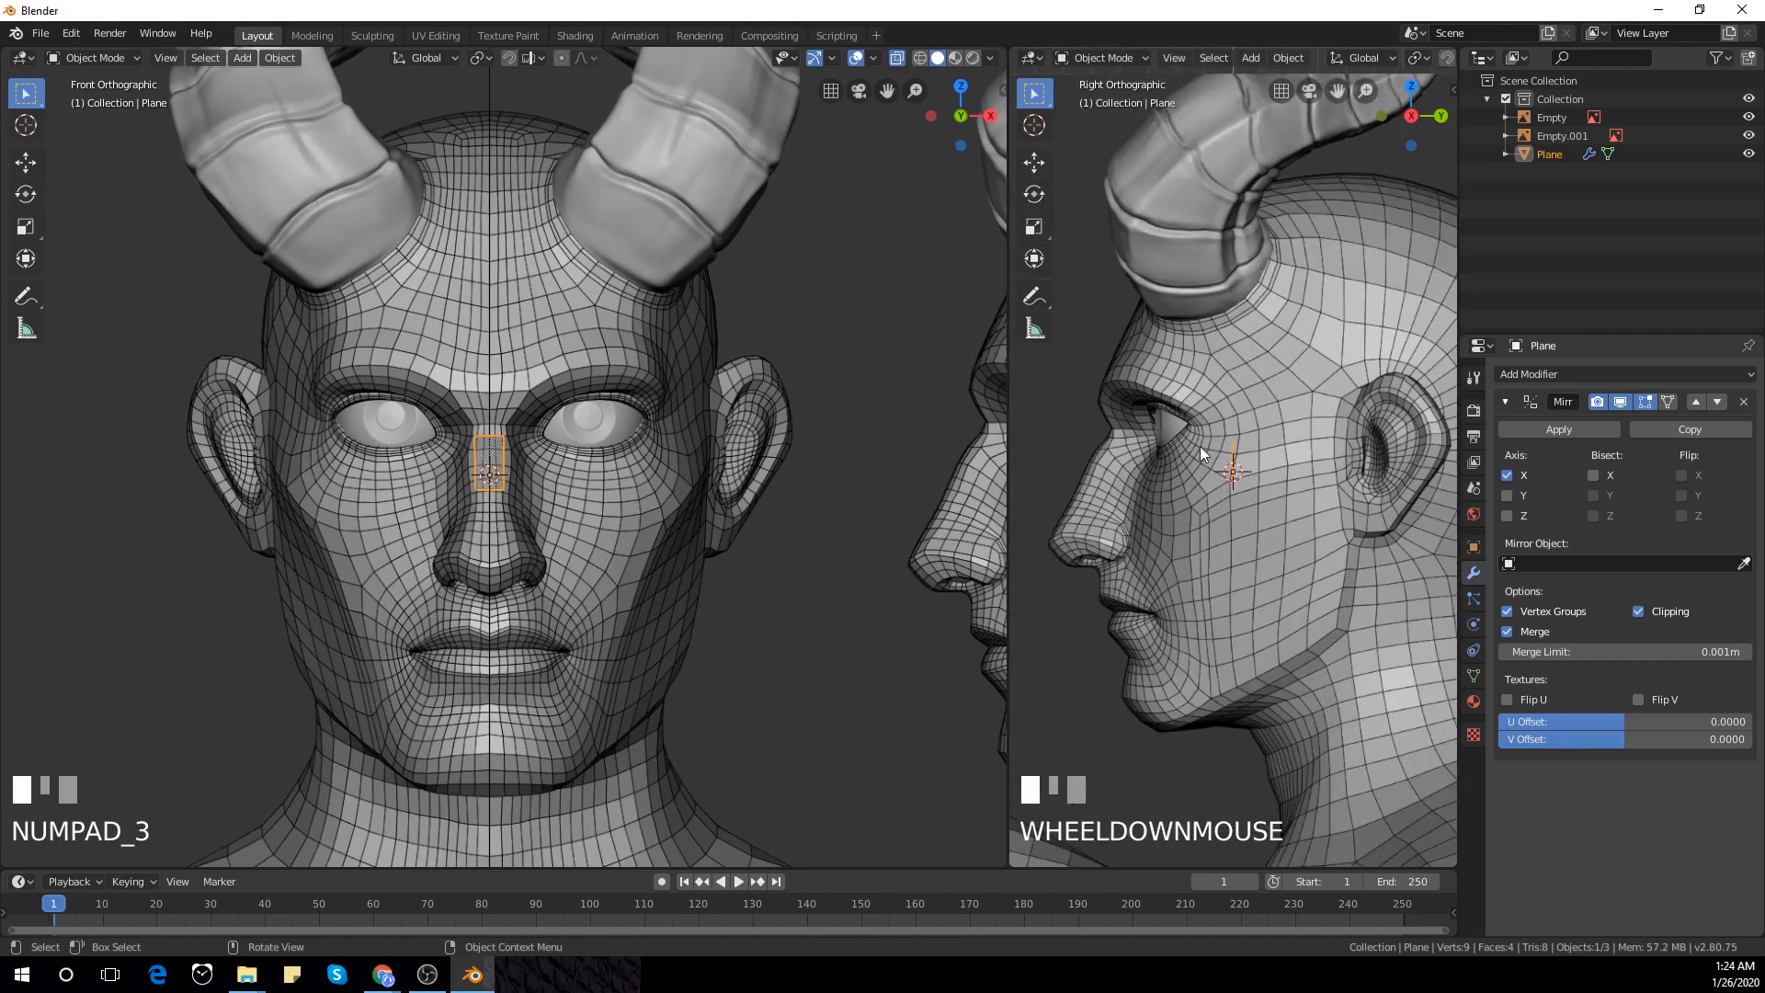
scroll(1225, 504, "up", 1)
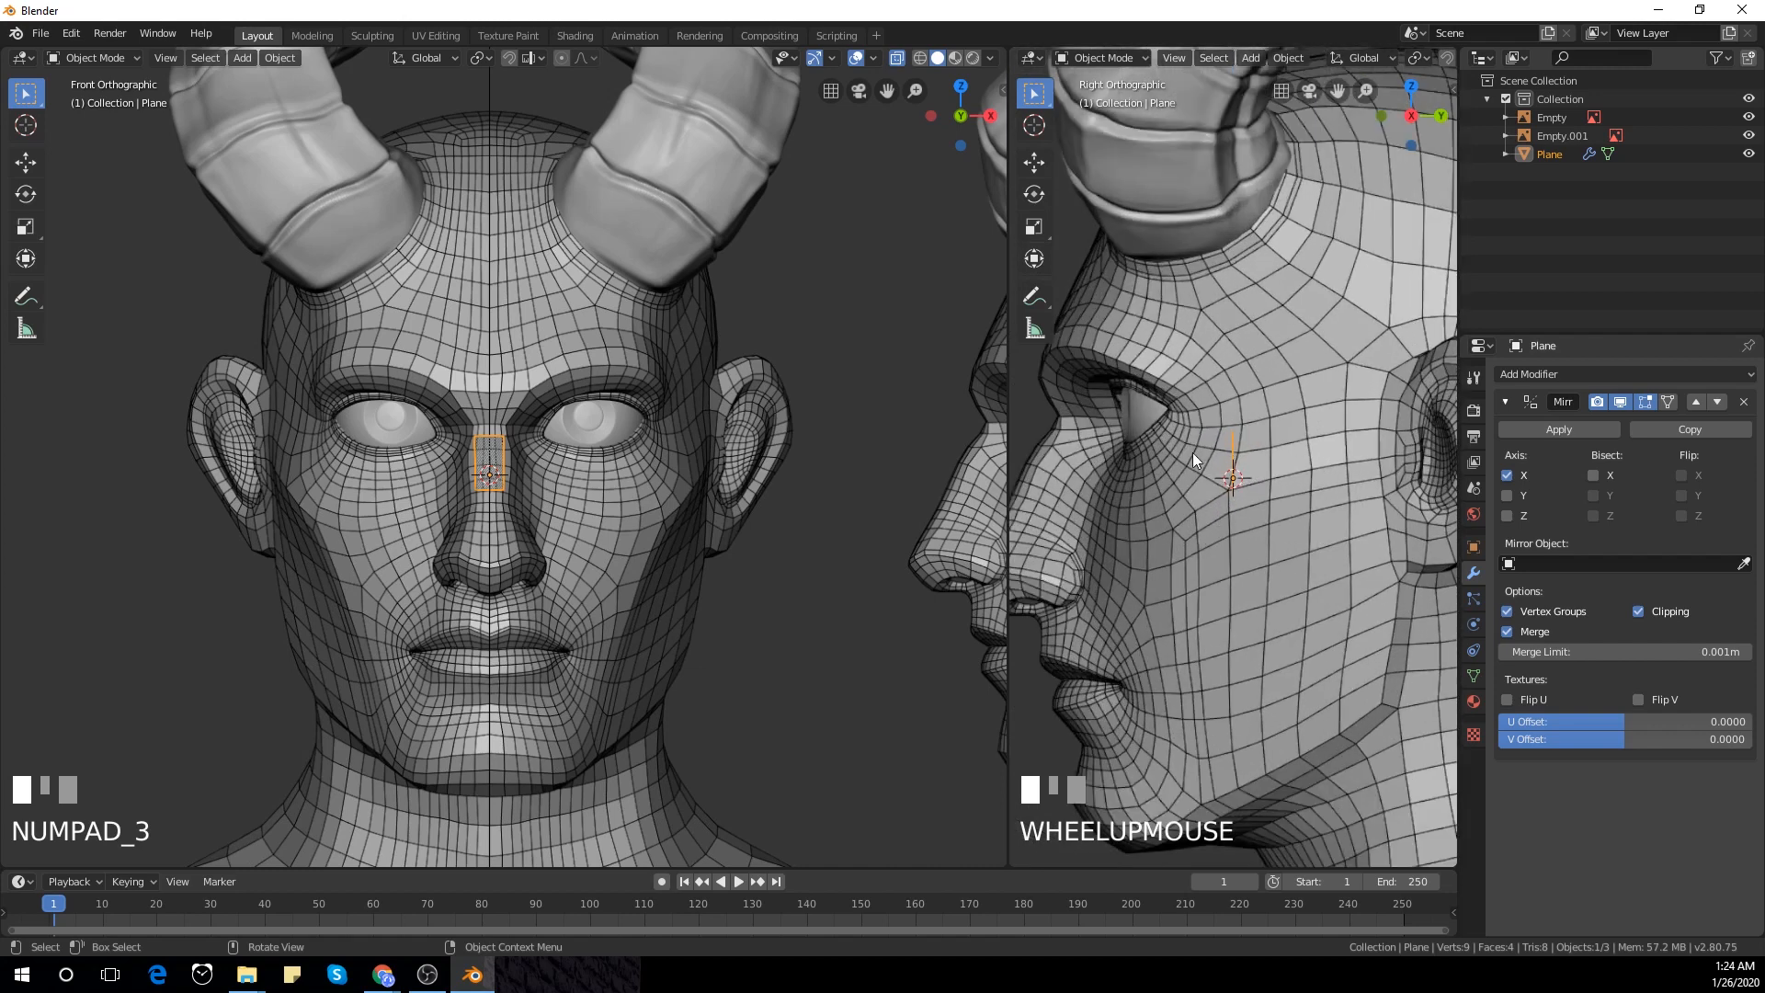
Move the side reference image along the Y axis to about -0.31 m, aligning its nose bridge with the plane
scroll(1224, 483, "down", 3)
scroll(1223, 497, "down", 2)
scroll(1223, 499, "up", 1)
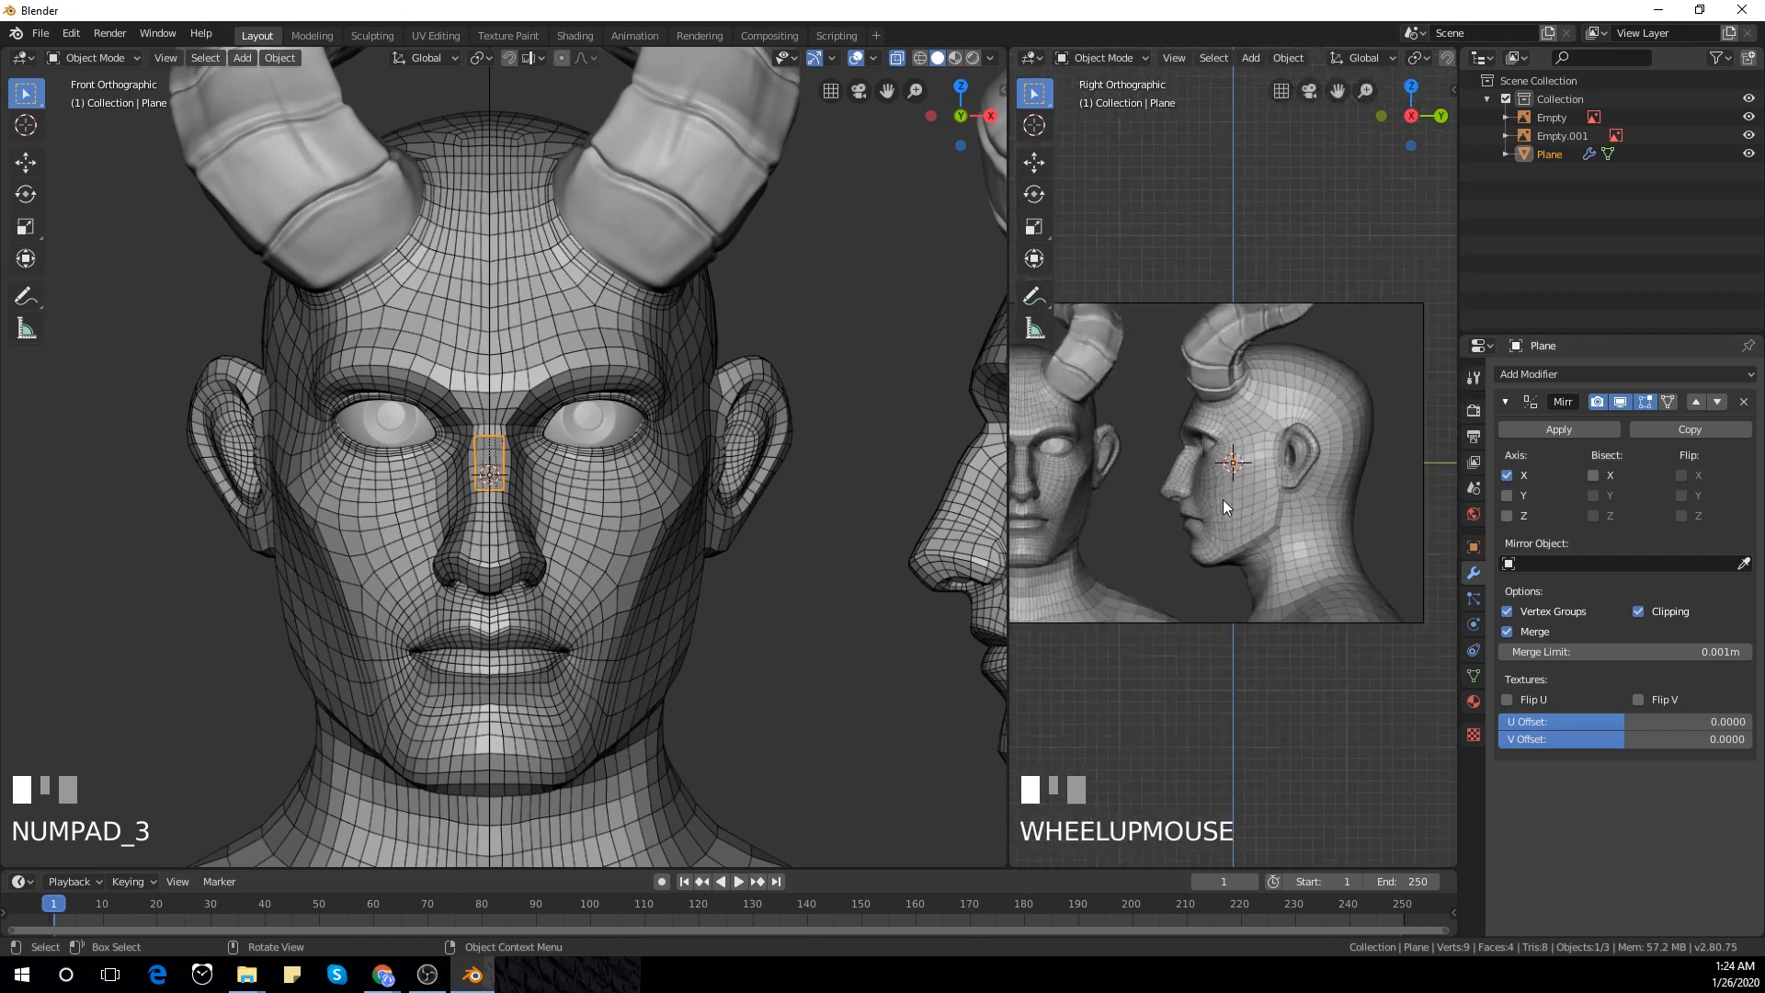
scroll(1223, 499, "up", 4)
scroll(1206, 325, "down", 3)
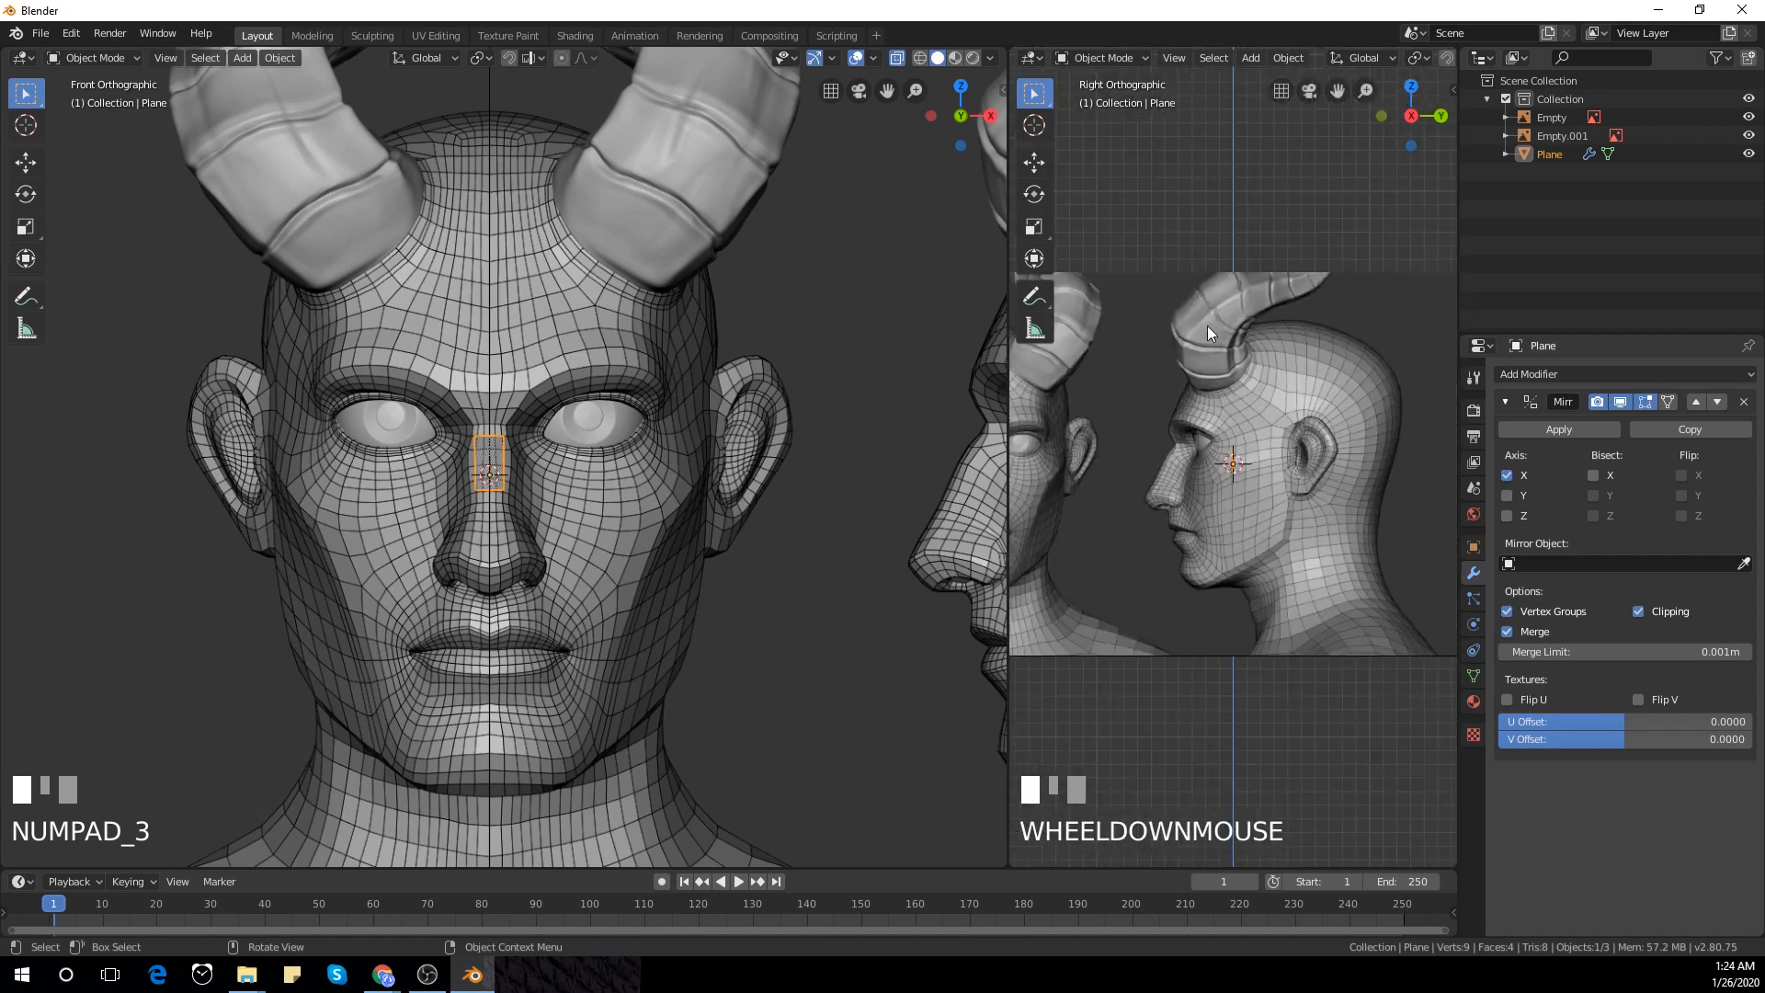
scroll(1246, 404, "down", 2)
left_click(1223, 337)
scroll(1249, 362, "up", 3)
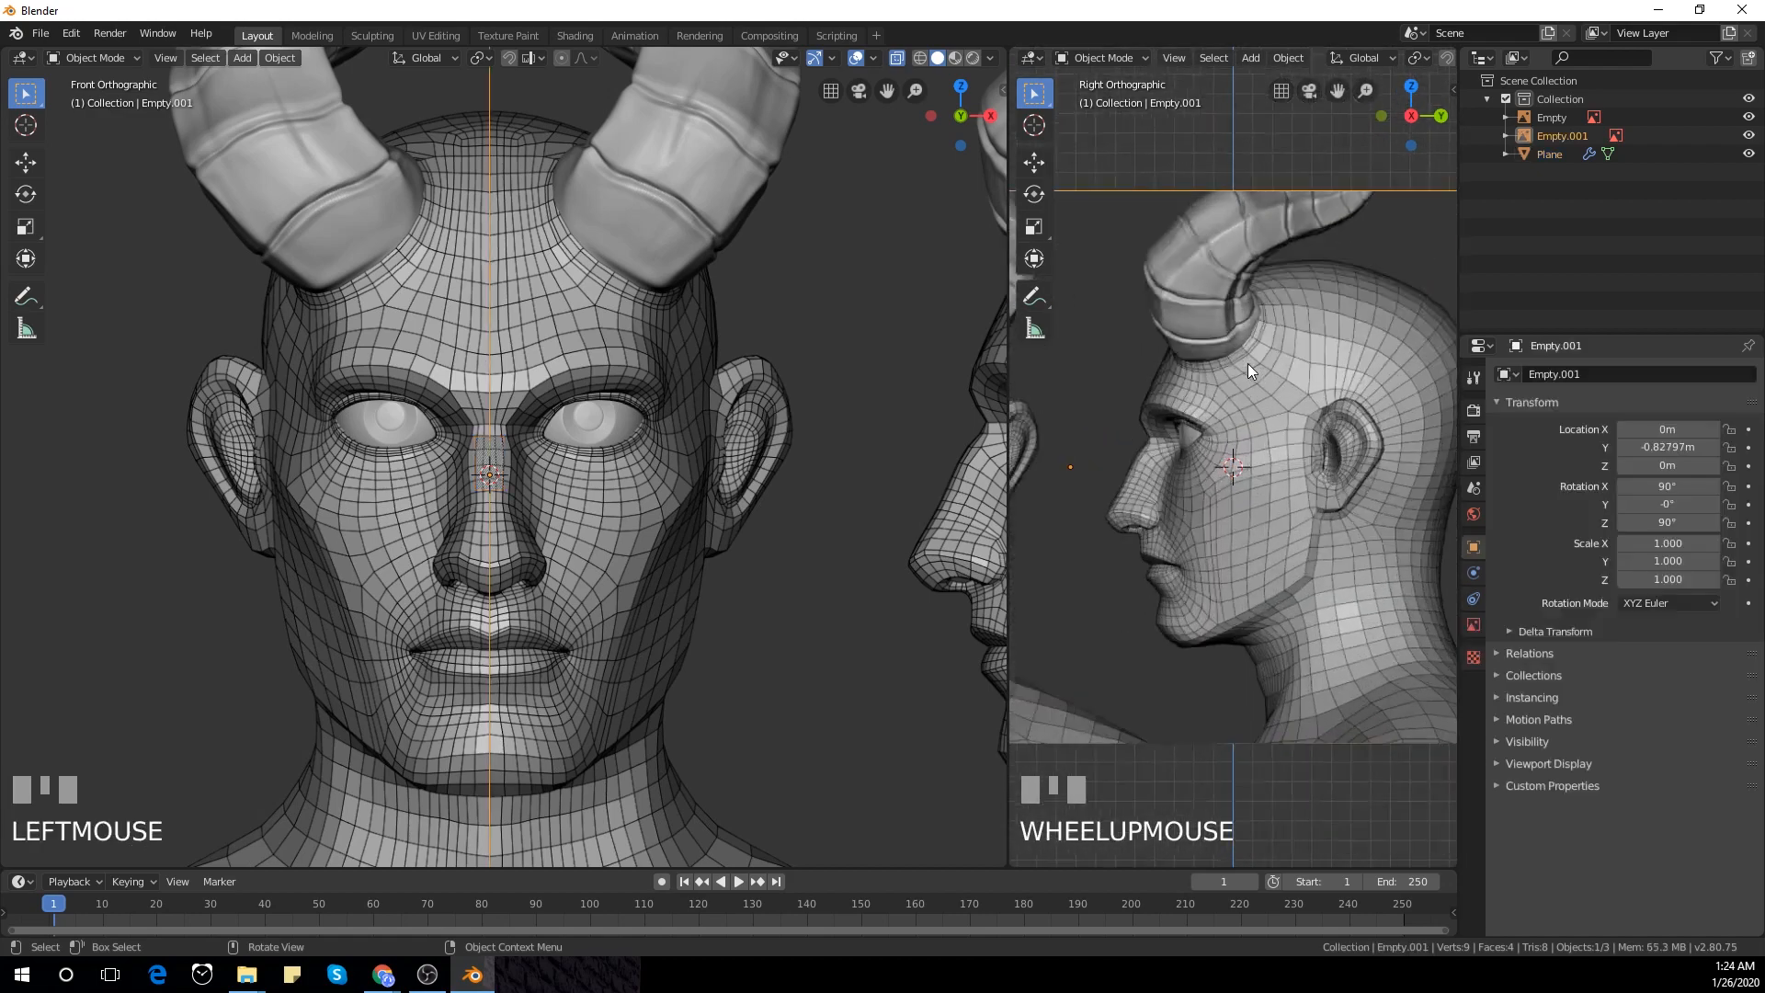
scroll(1248, 362, "up", 3)
scroll(1245, 405, "down", 2)
scroll(1252, 417, "up", 1)
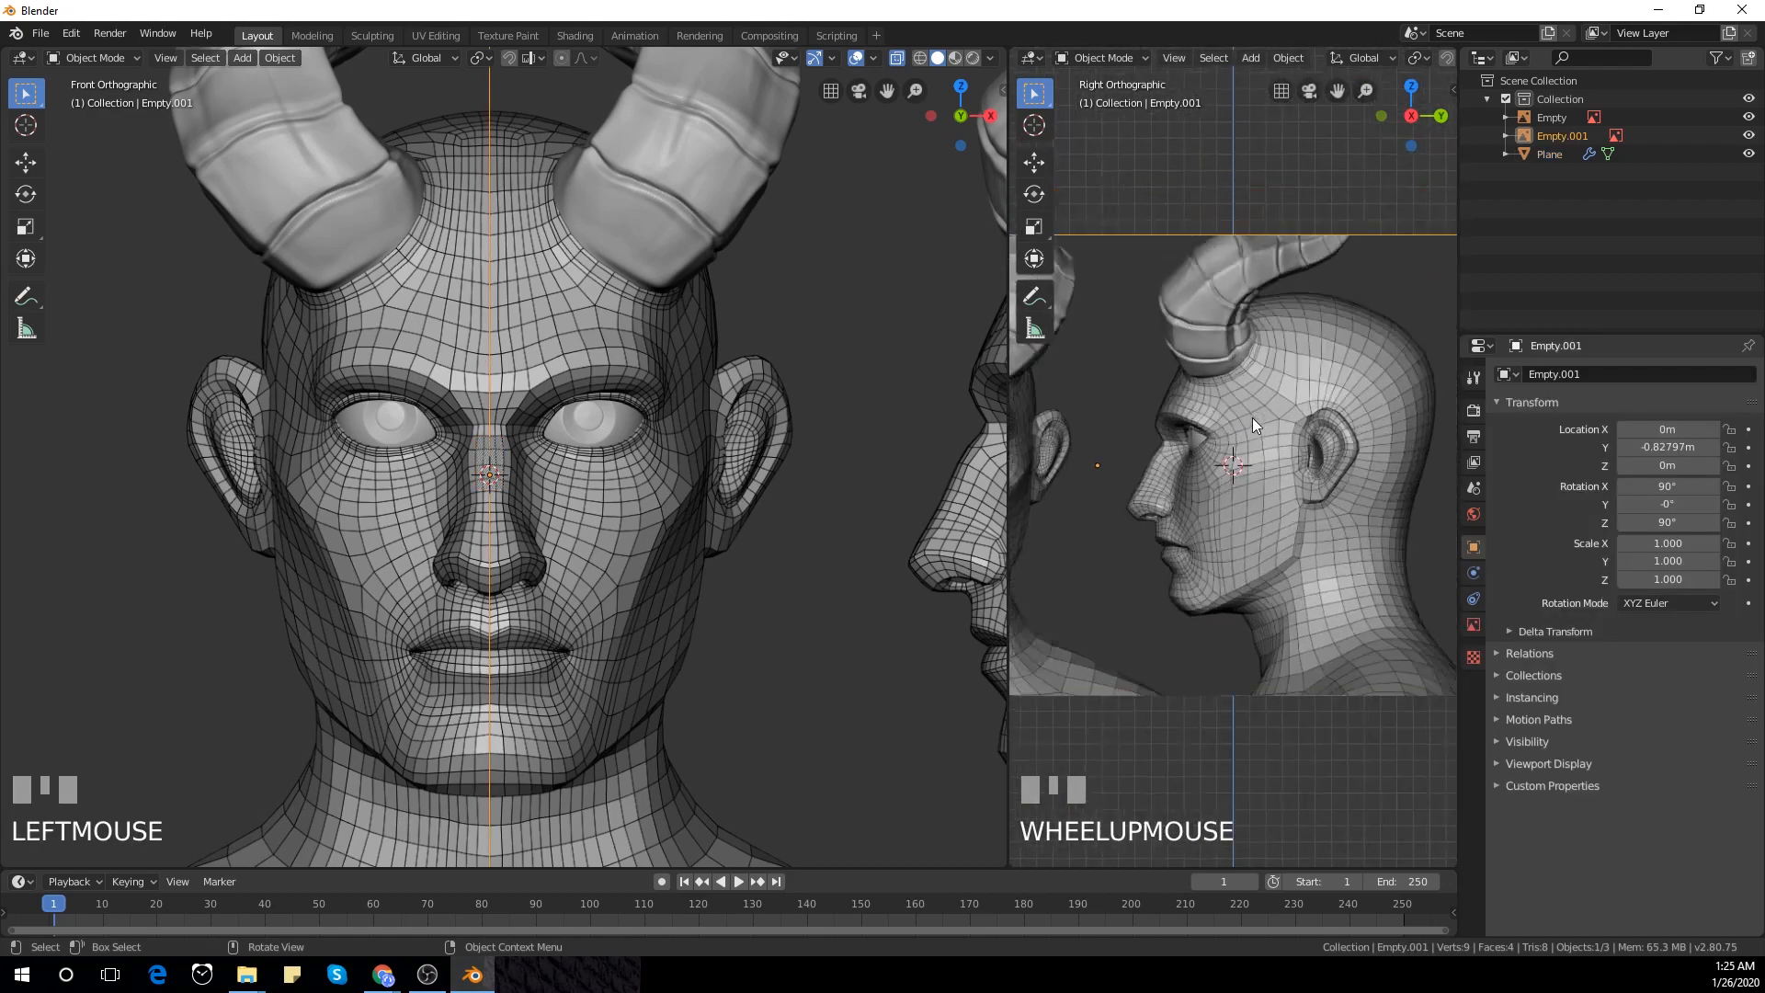
key("g")
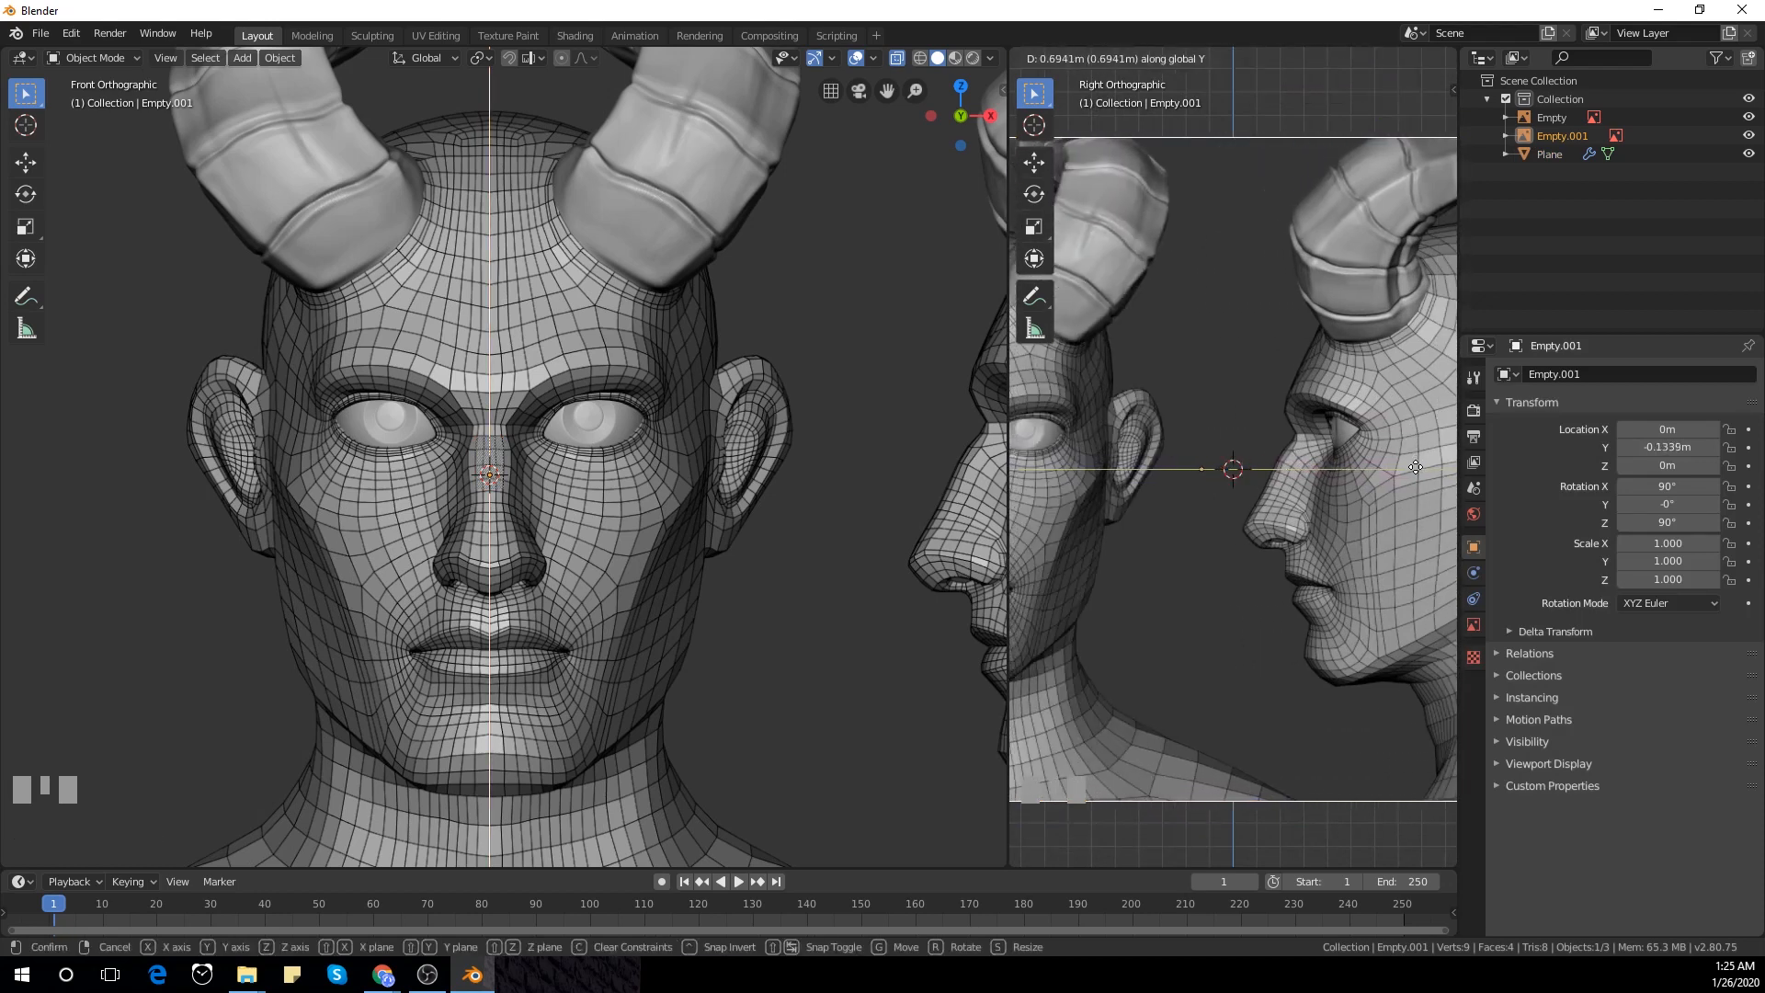
left_click(1373, 467)
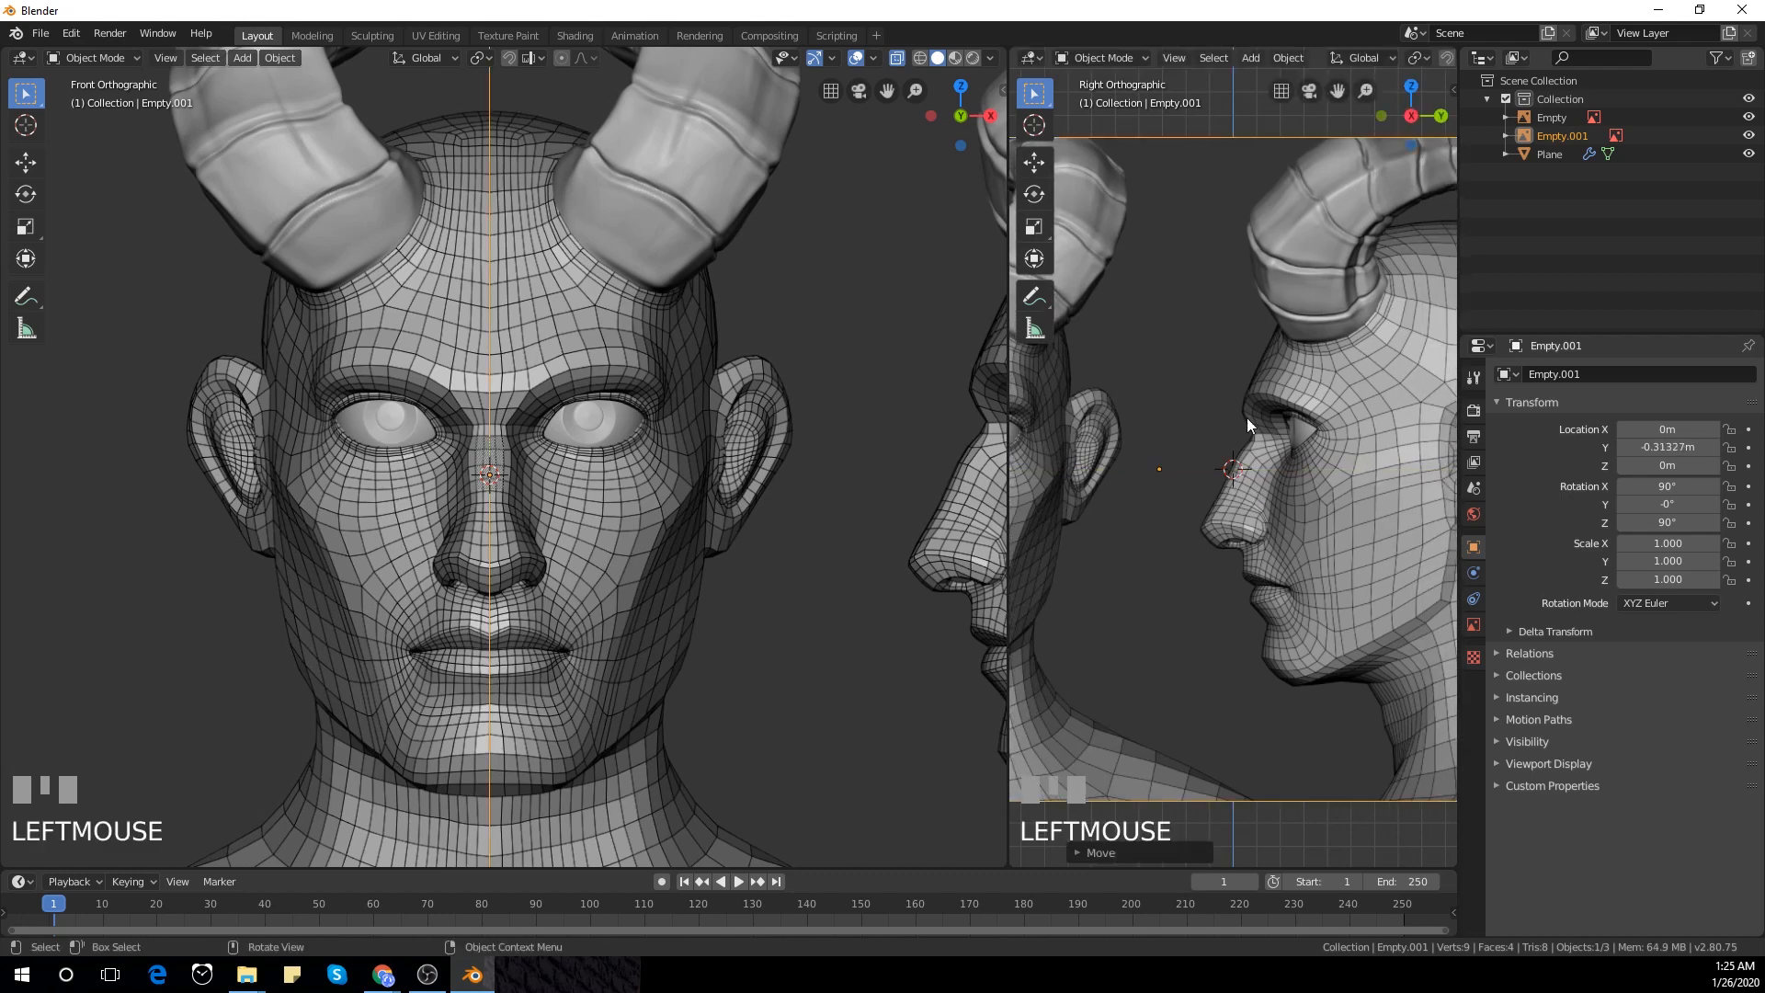
middle_click_drag(1246, 418, 1302, 434)
key("KP_3")
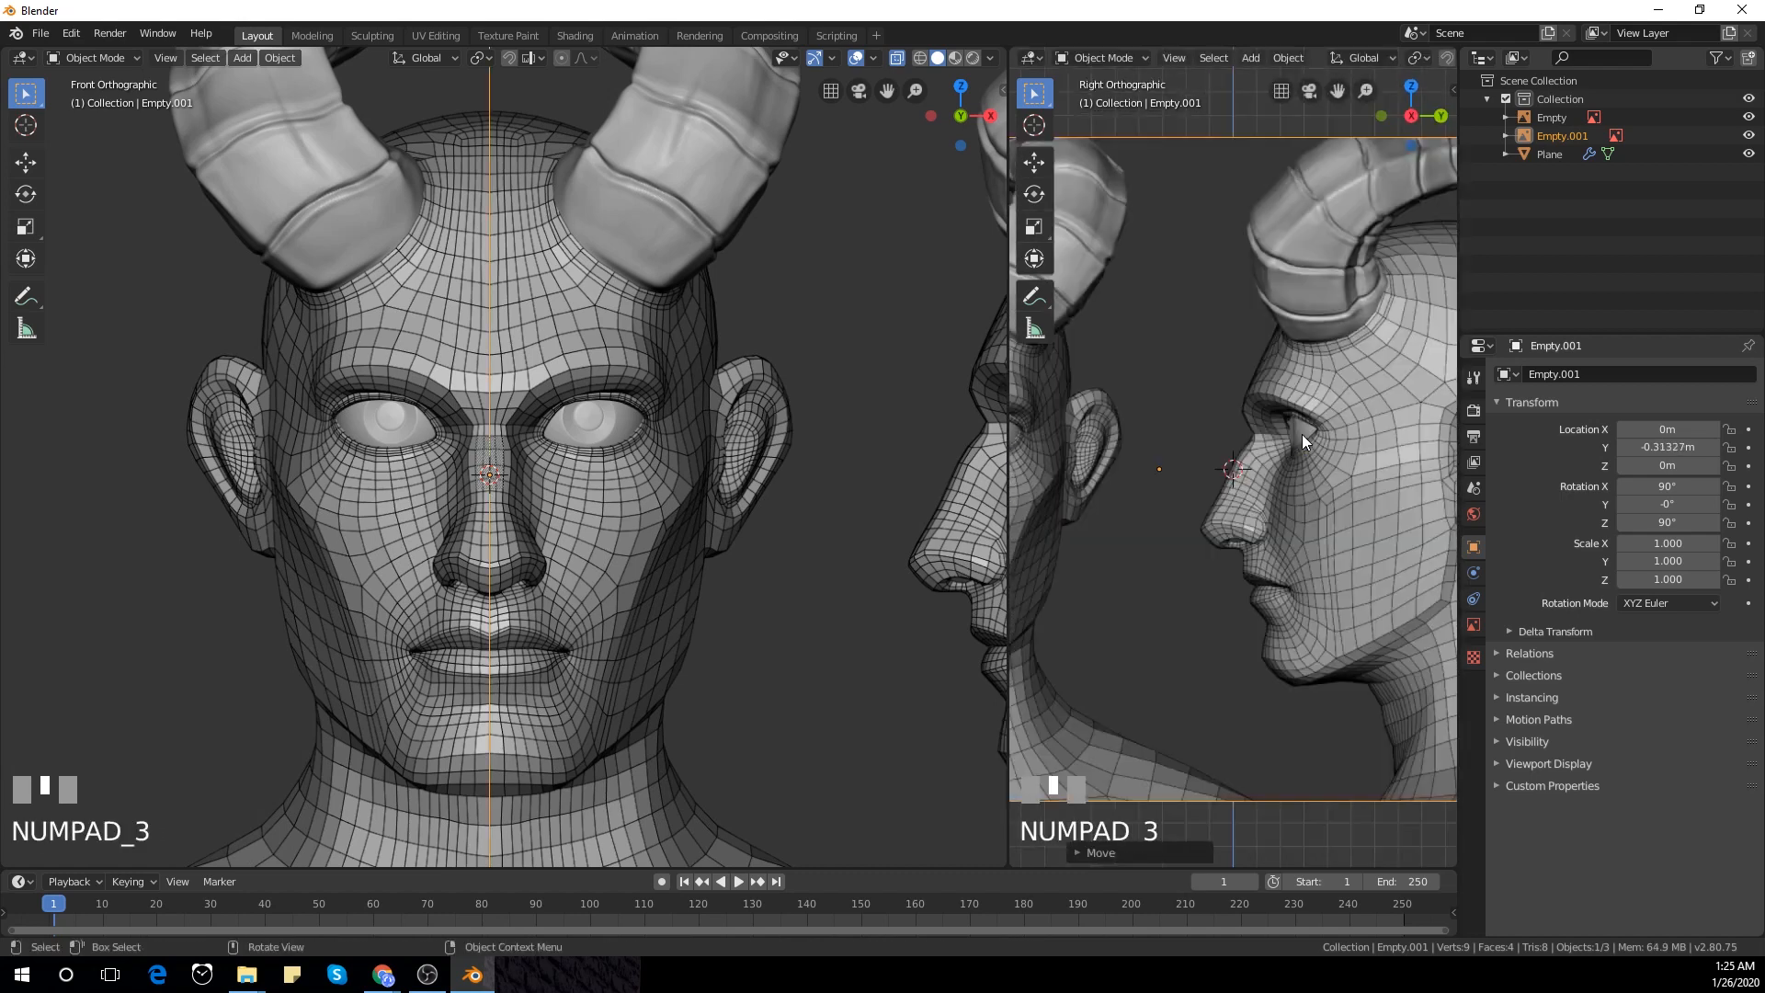
Extrude the mirrored plane's top edge in Edit Mode up to the level between the brows, following the front reference
scroll(1296, 437, "up", 4)
scroll(693, 484, "up", 3)
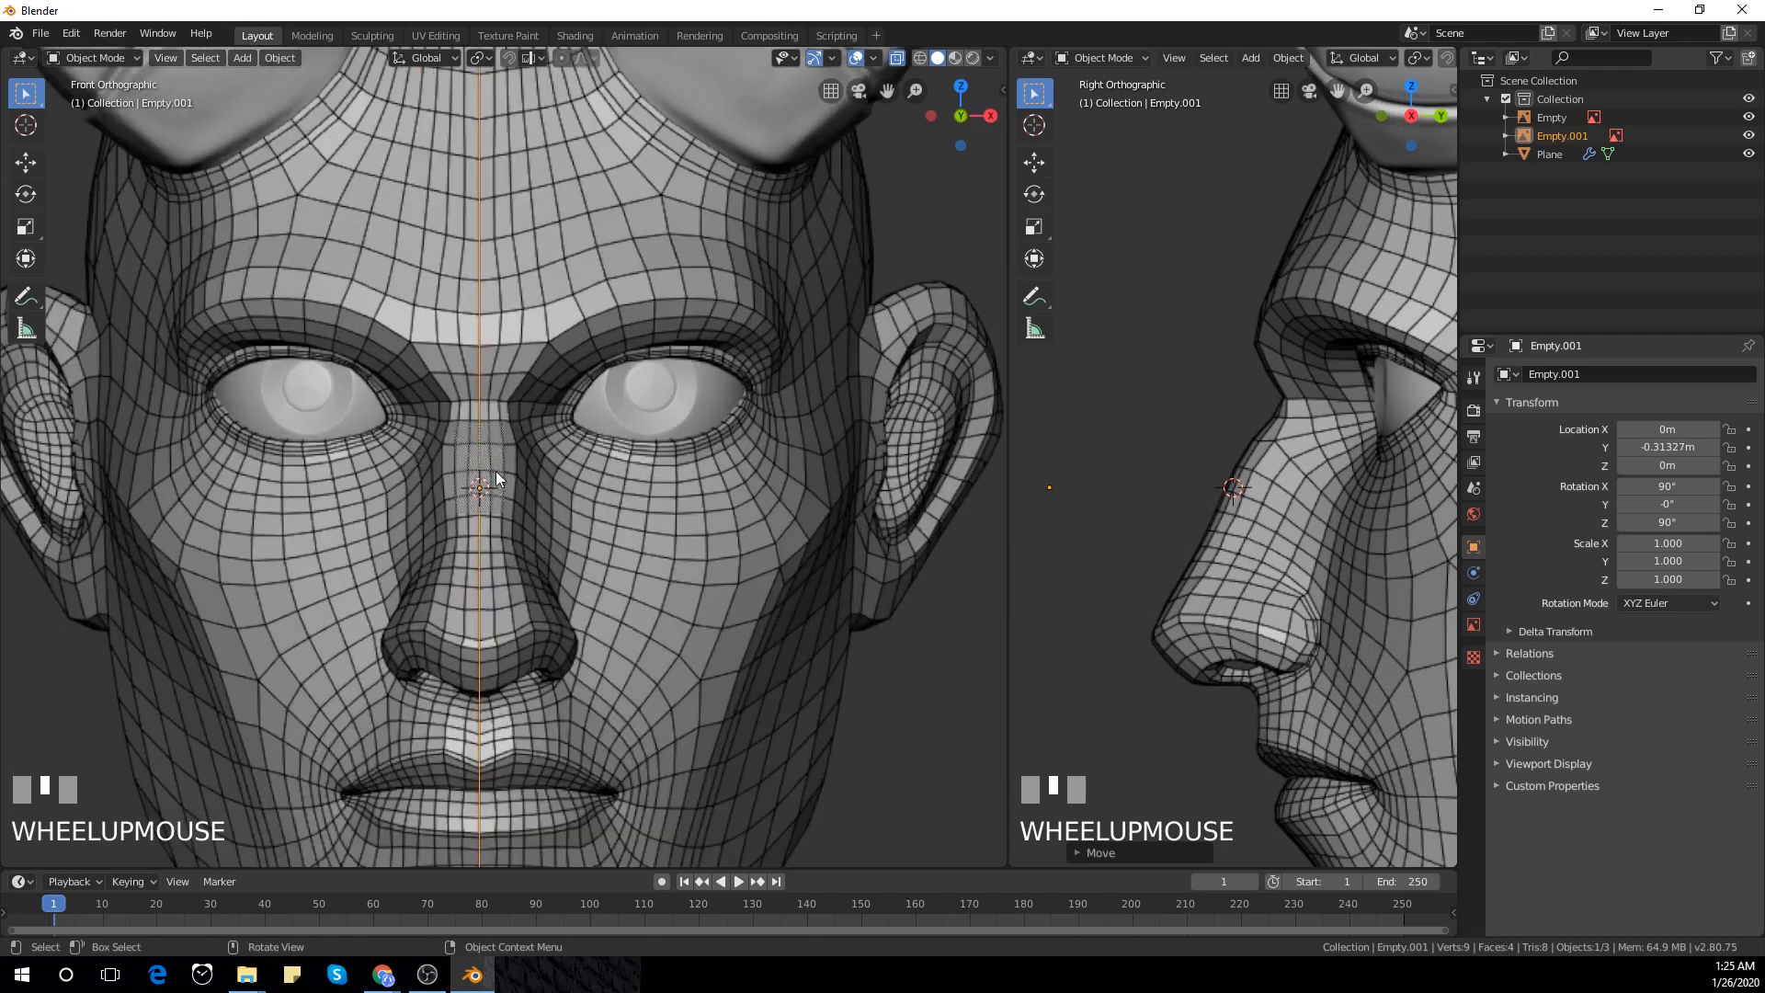
left_click(475, 440)
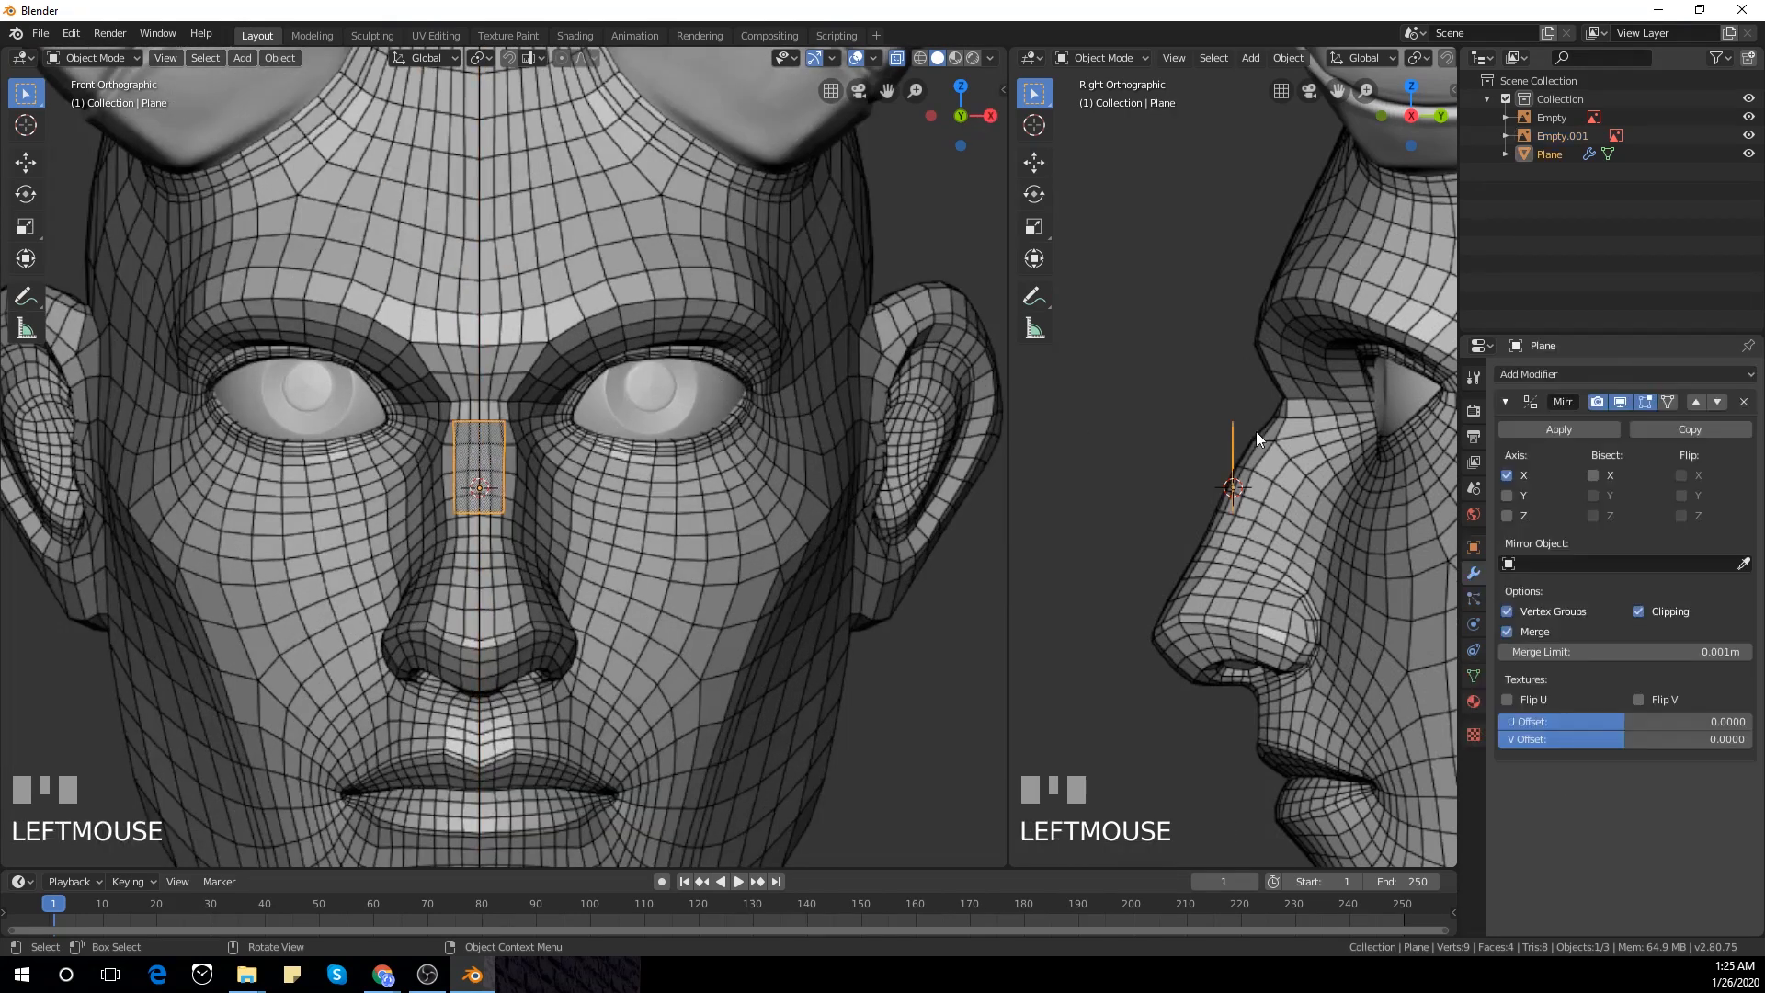
scroll(461, 462, "up", 2)
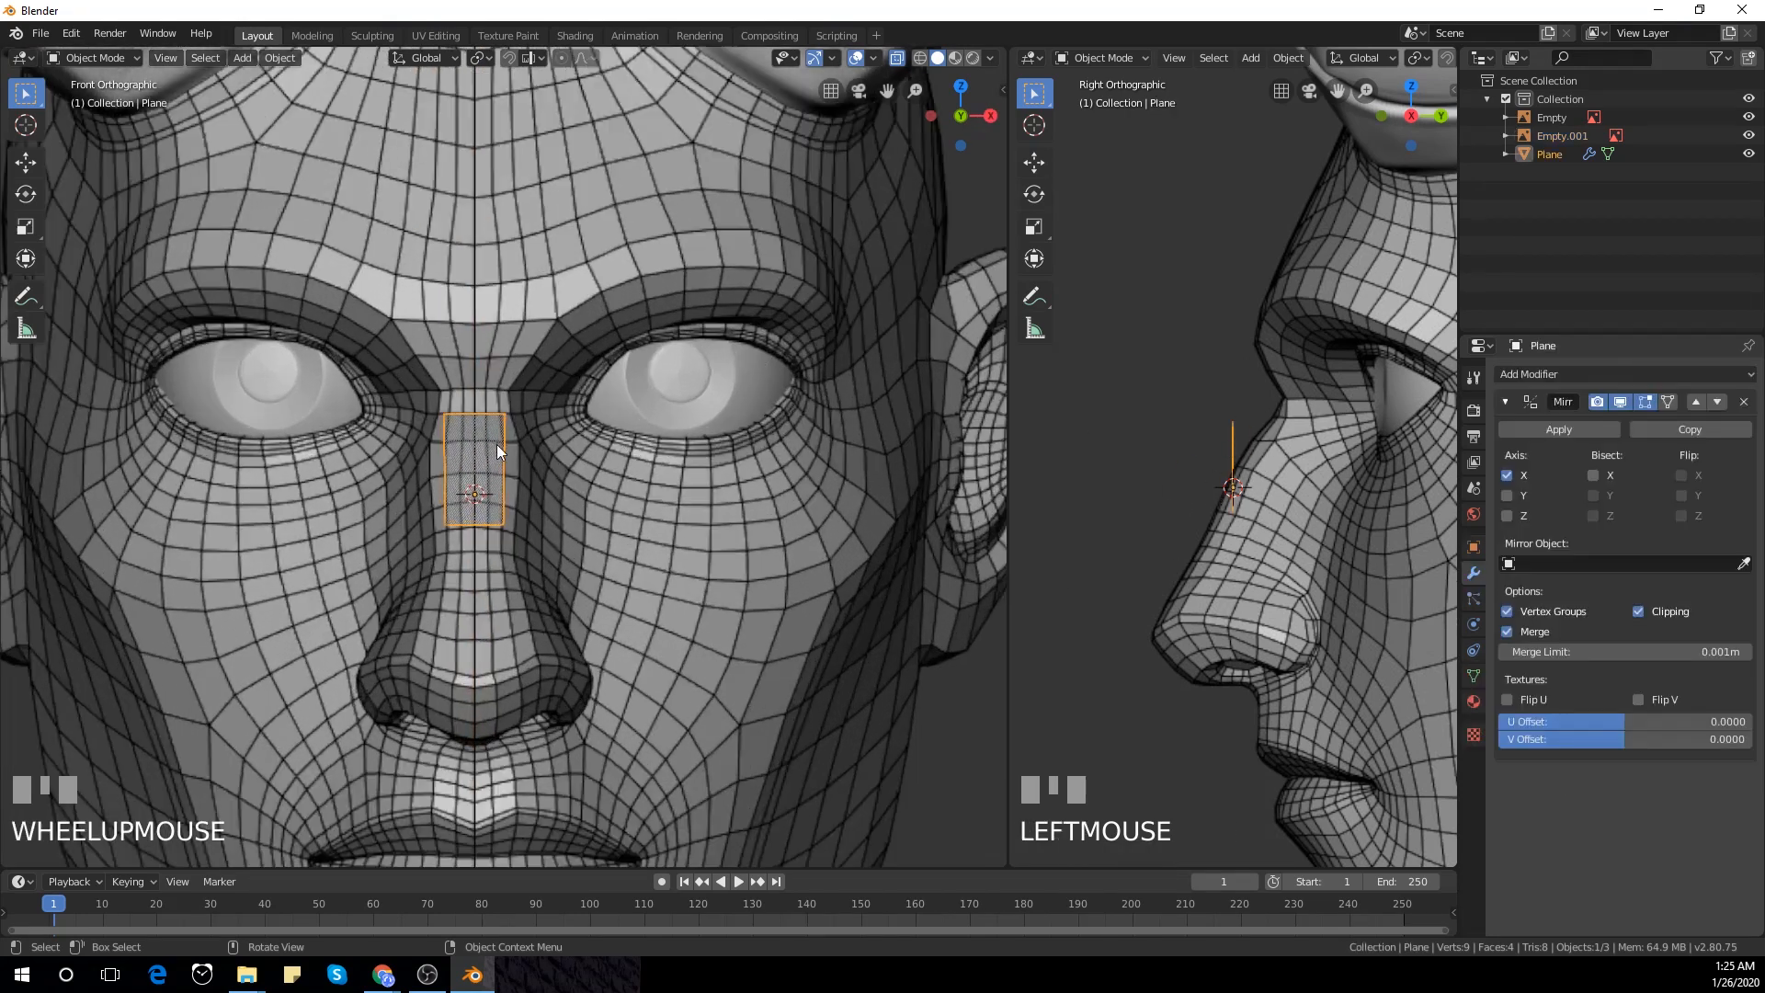
key("Tab")
left_click_drag(465, 388, 541, 426)
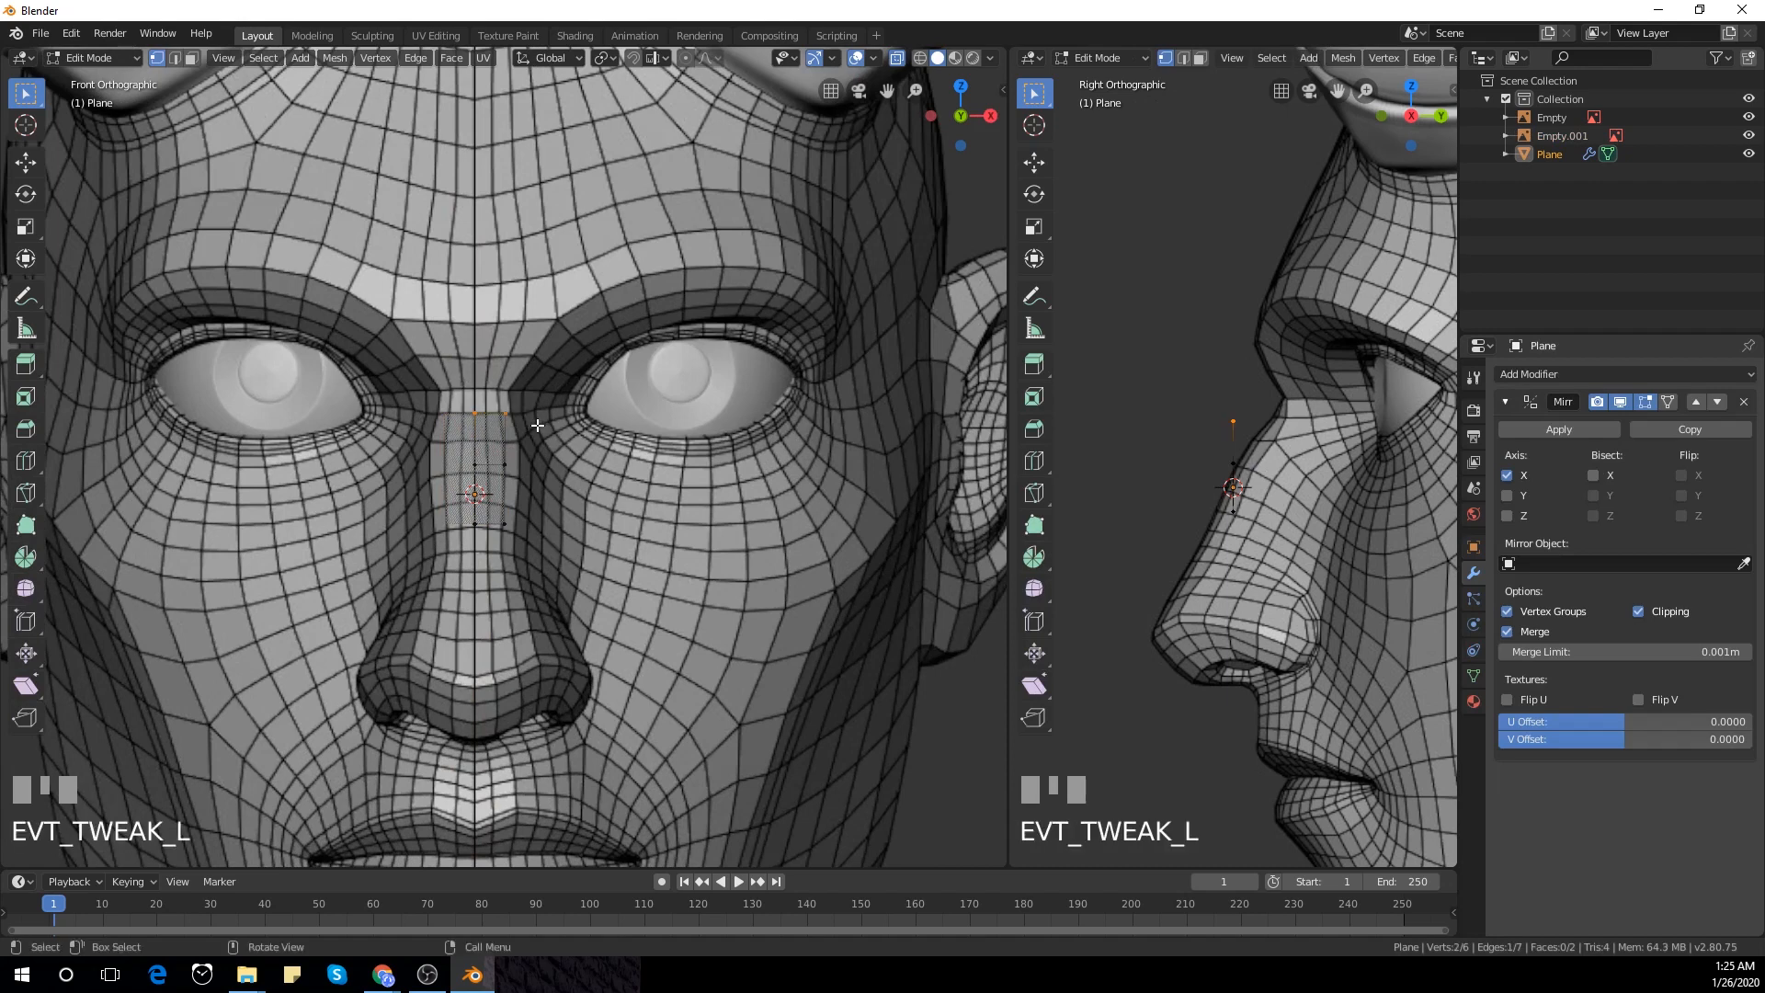
key("e")
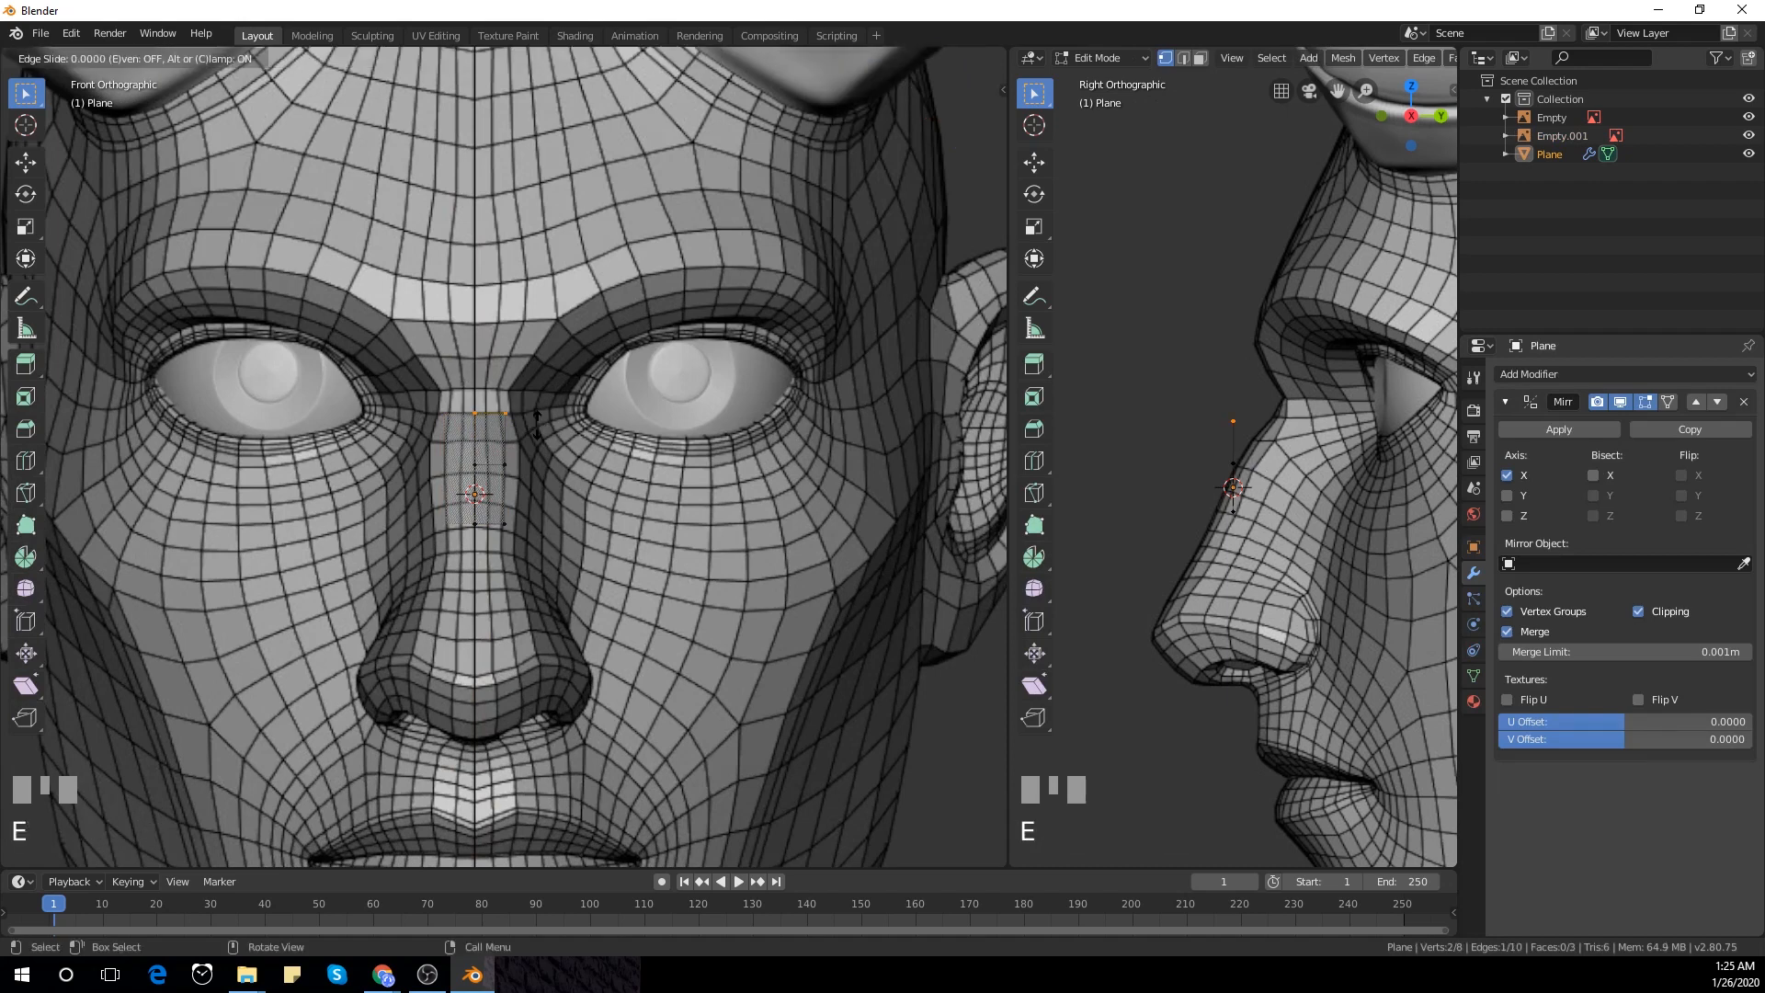
right_click(540, 417)
key("g")
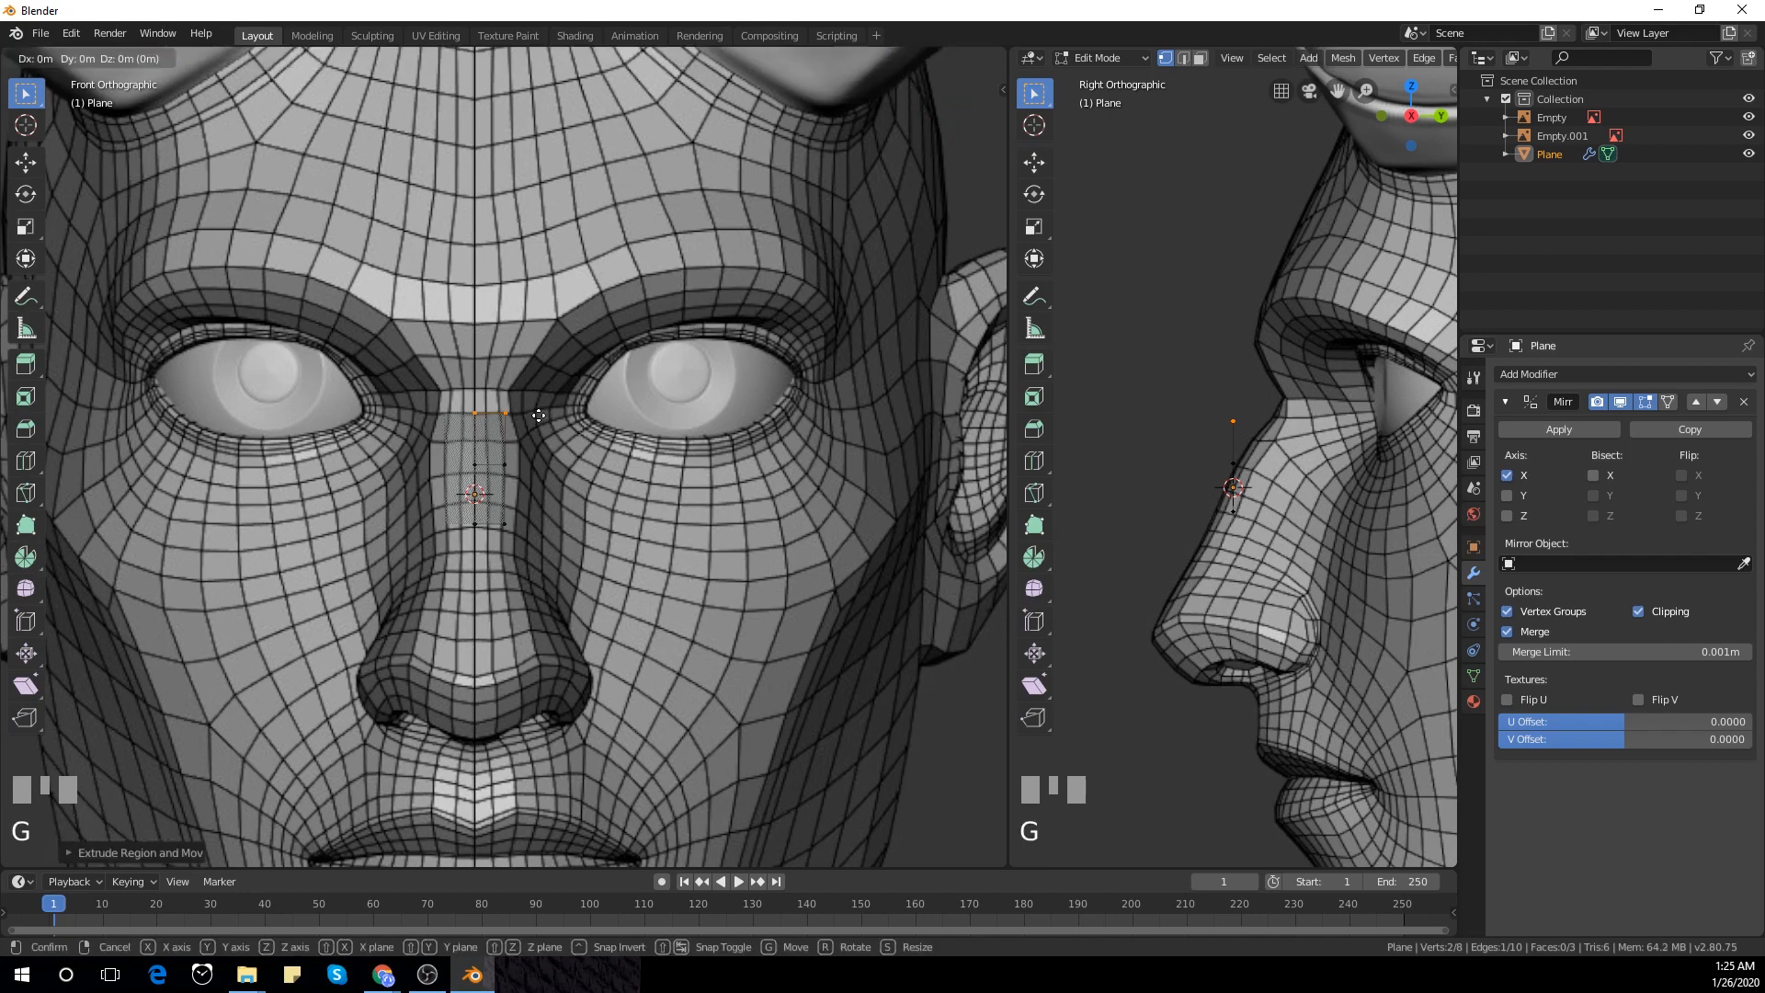
left_click(554, 325)
Move the outer and centre vertices of the second row up onto the front reference's edge loop at the nose root
left_click_drag(494, 393, 532, 441)
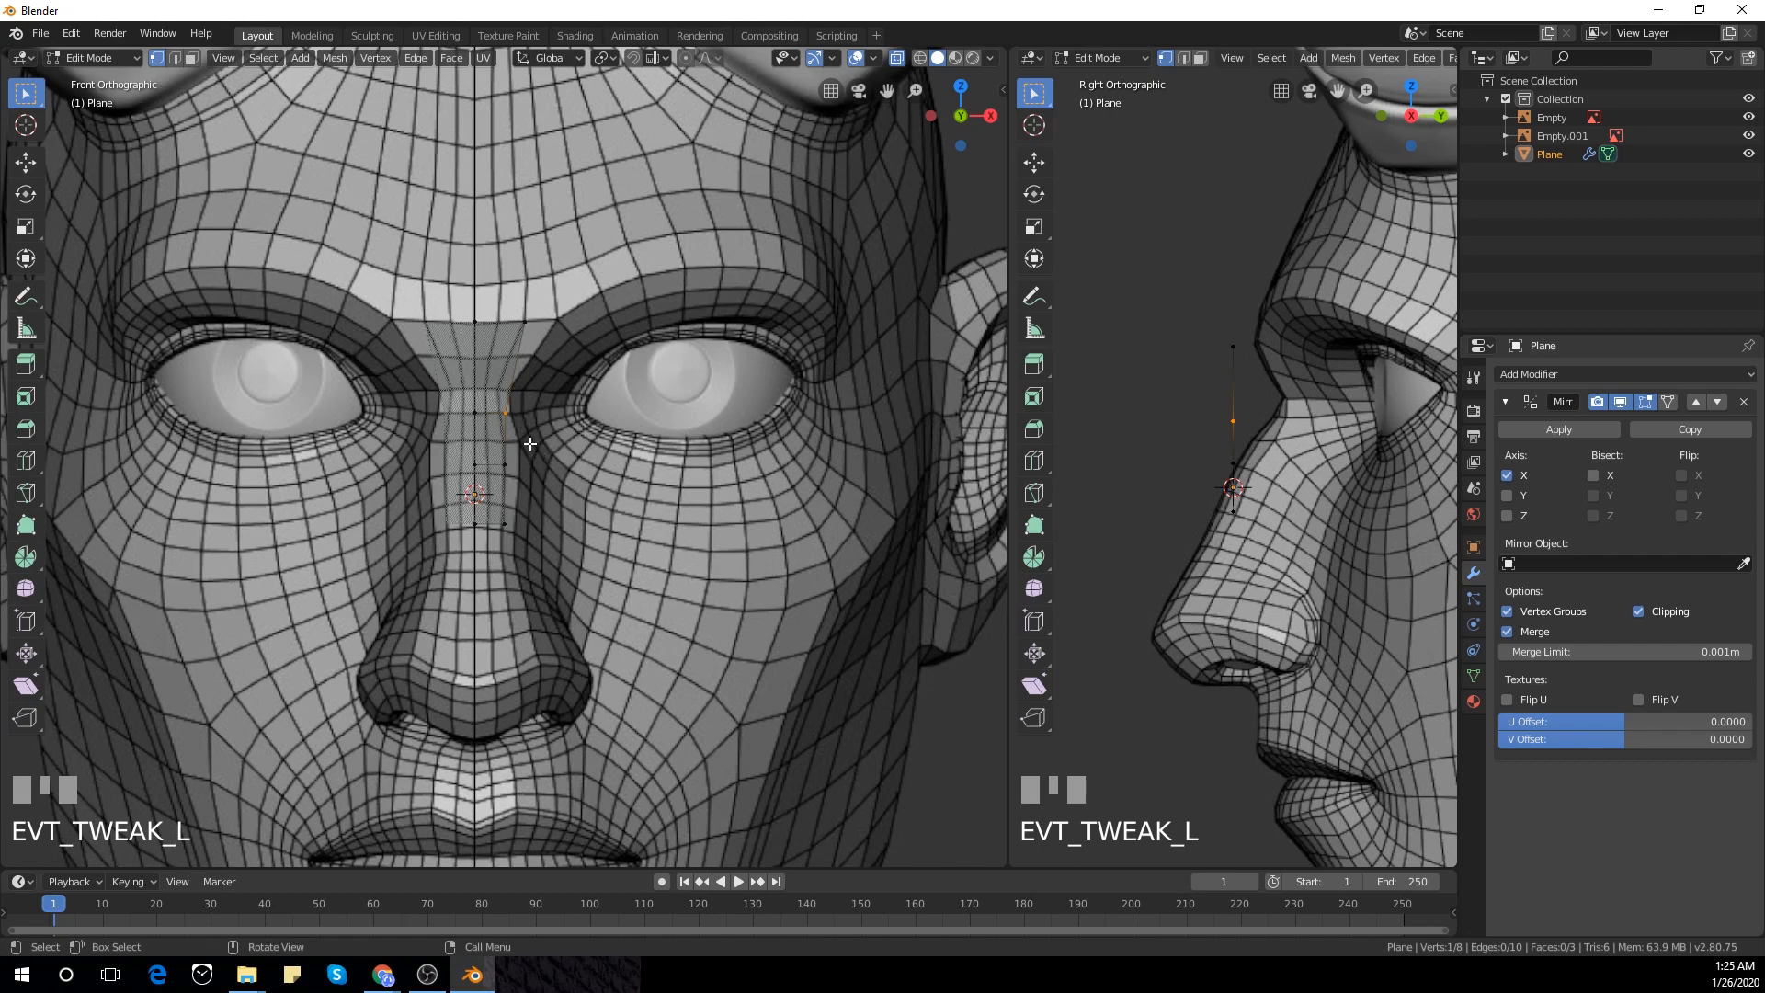
key("g")
left_click(467, 409)
left_click_drag(467, 408, 491, 435)
key("g")
left_click(485, 413)
Move the topmost vertices in the side view back onto the brow profile of the side reference
middle_click_drag(1195, 354, 1176, 409, "shift")
left_click(1176, 409)
left_click_drag(1177, 383, 1264, 426)
key("g")
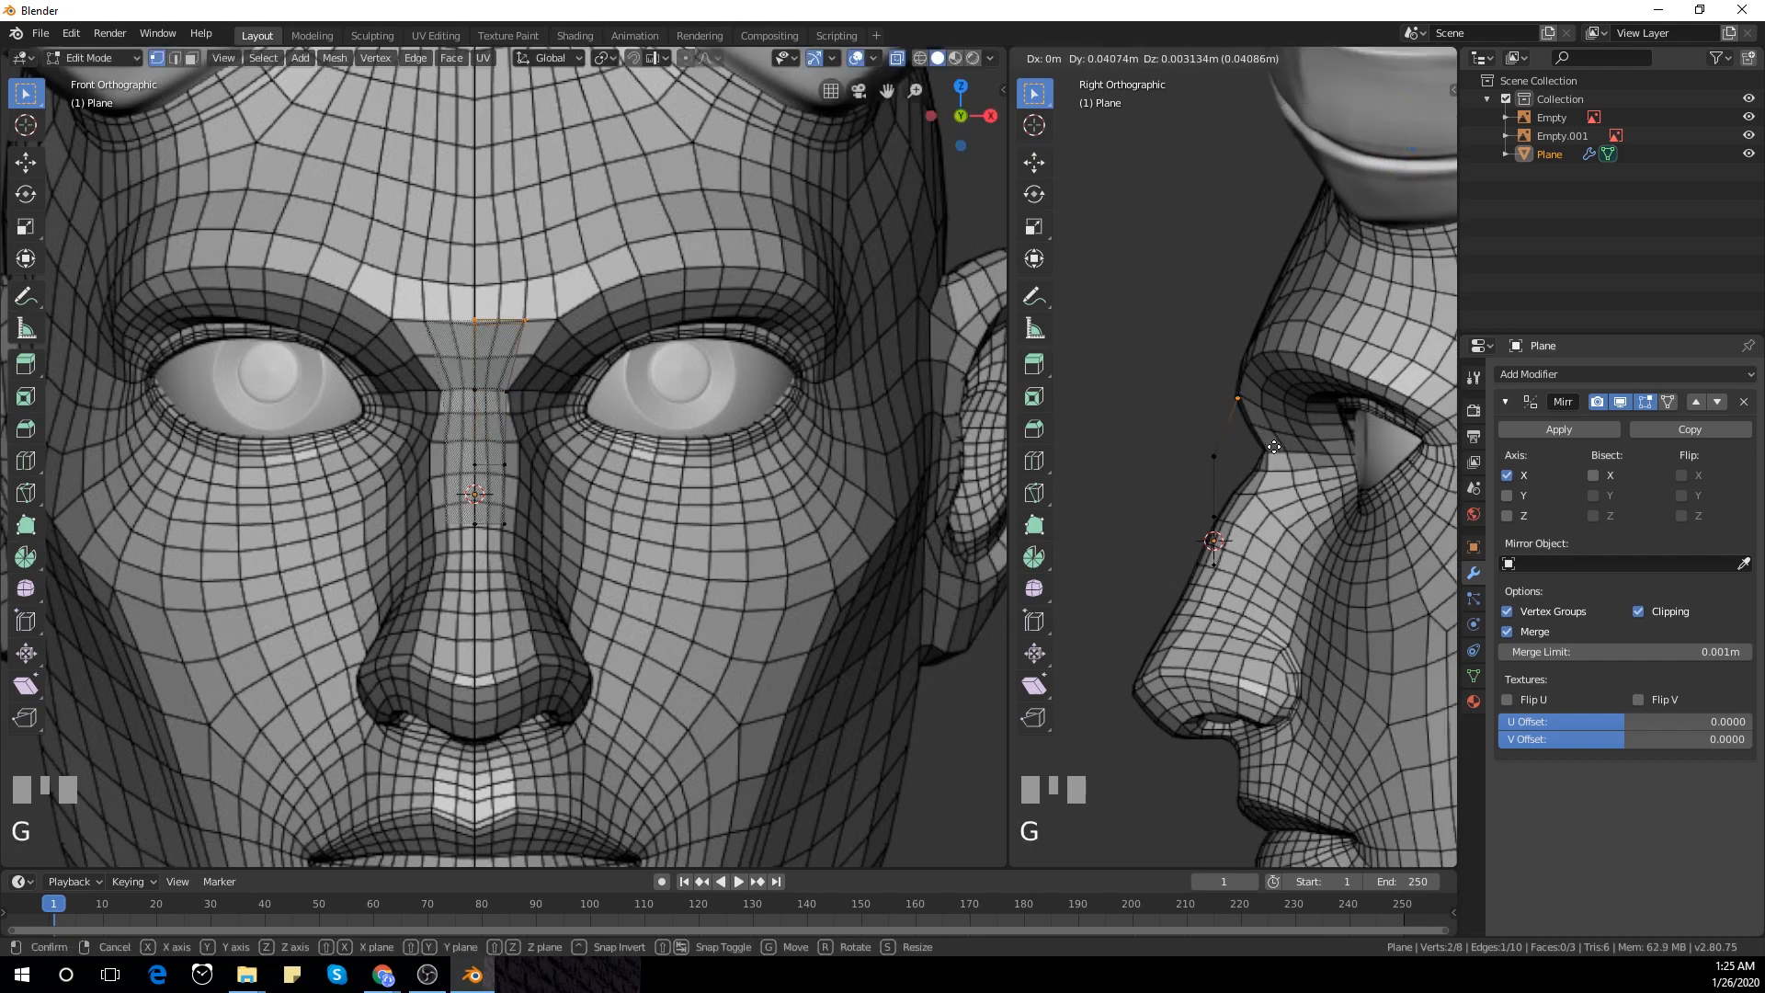
left_click(1275, 435)
Move the nose-root vertices and the strip's bottom vertices onto the nose bridge profile of the side reference
left_click_drag(1194, 439, 1242, 478)
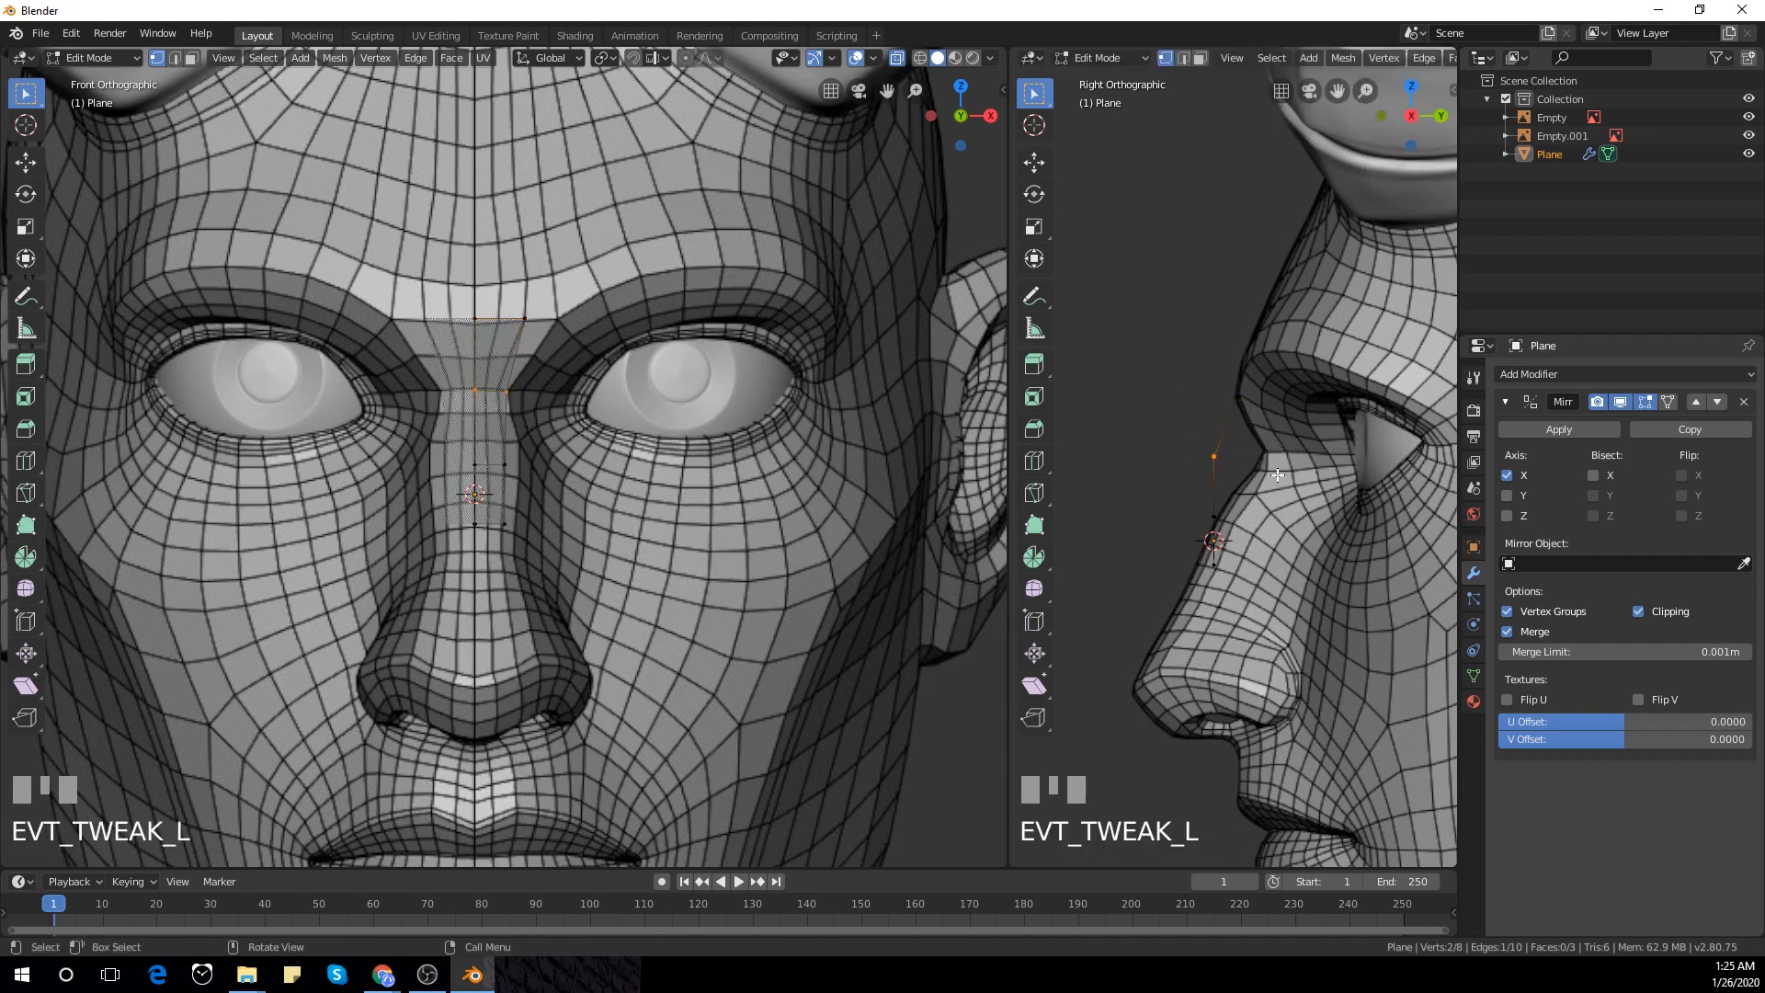
key("g")
left_click(1330, 468)
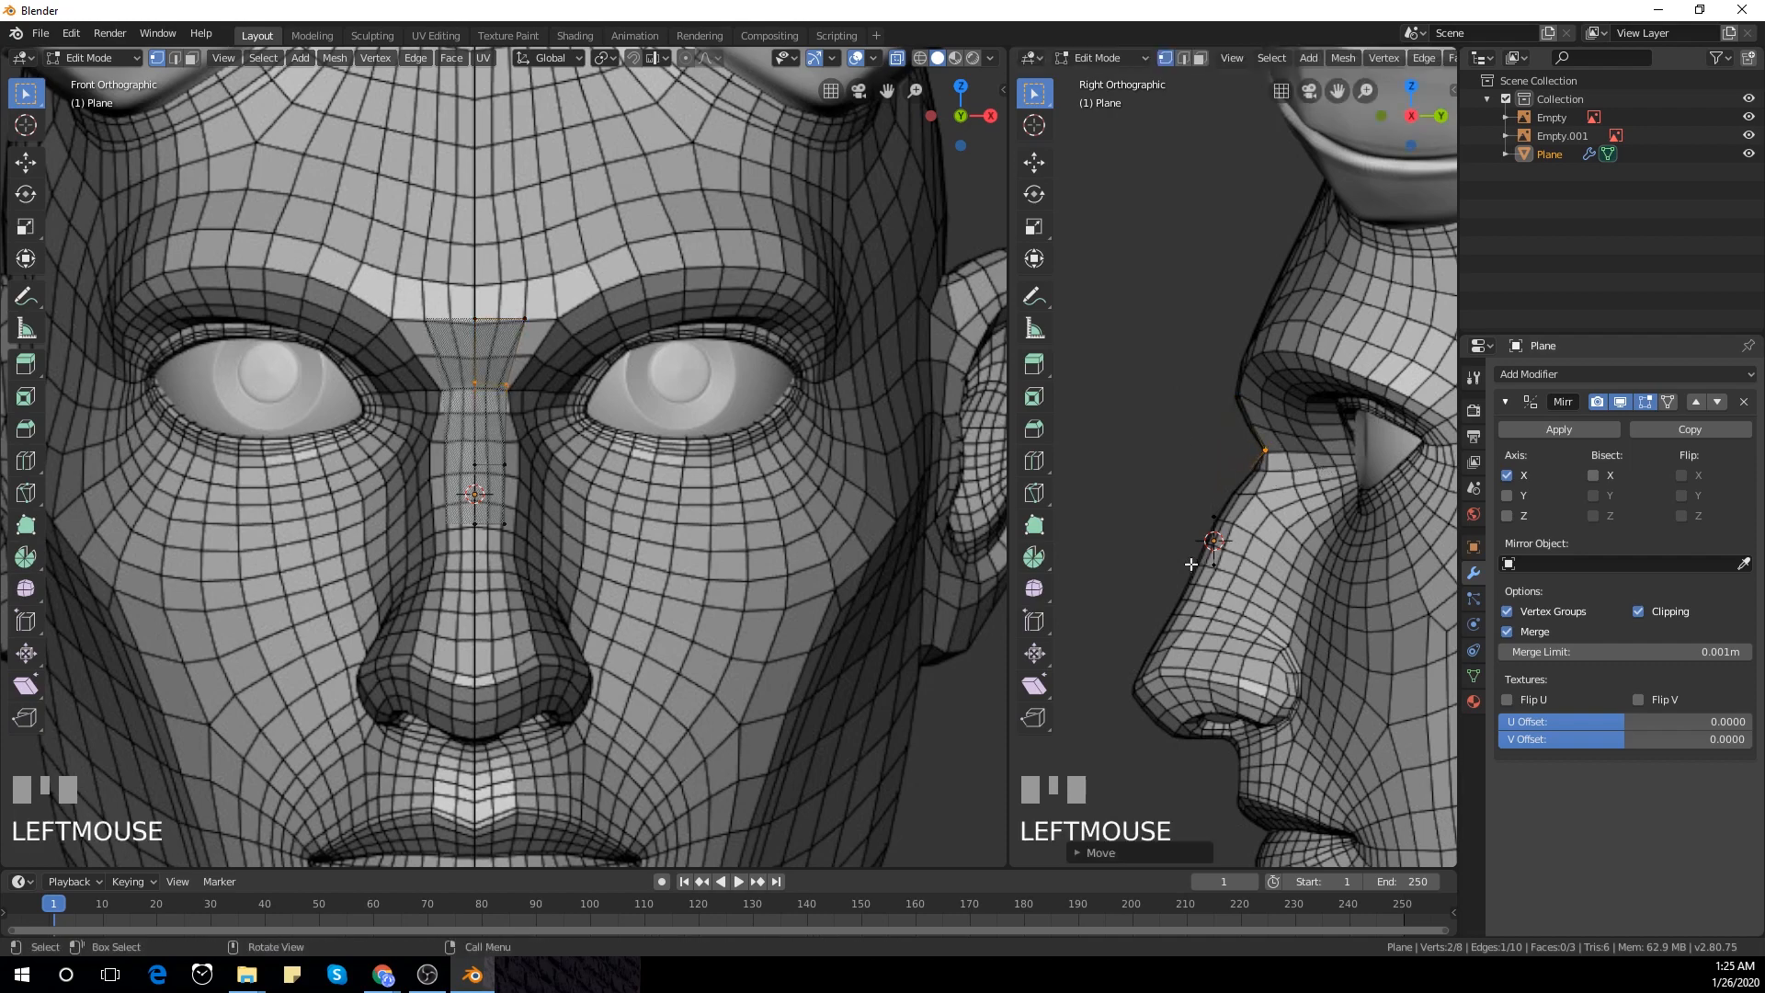
left_click_drag(1193, 551, 1275, 612)
key("g")
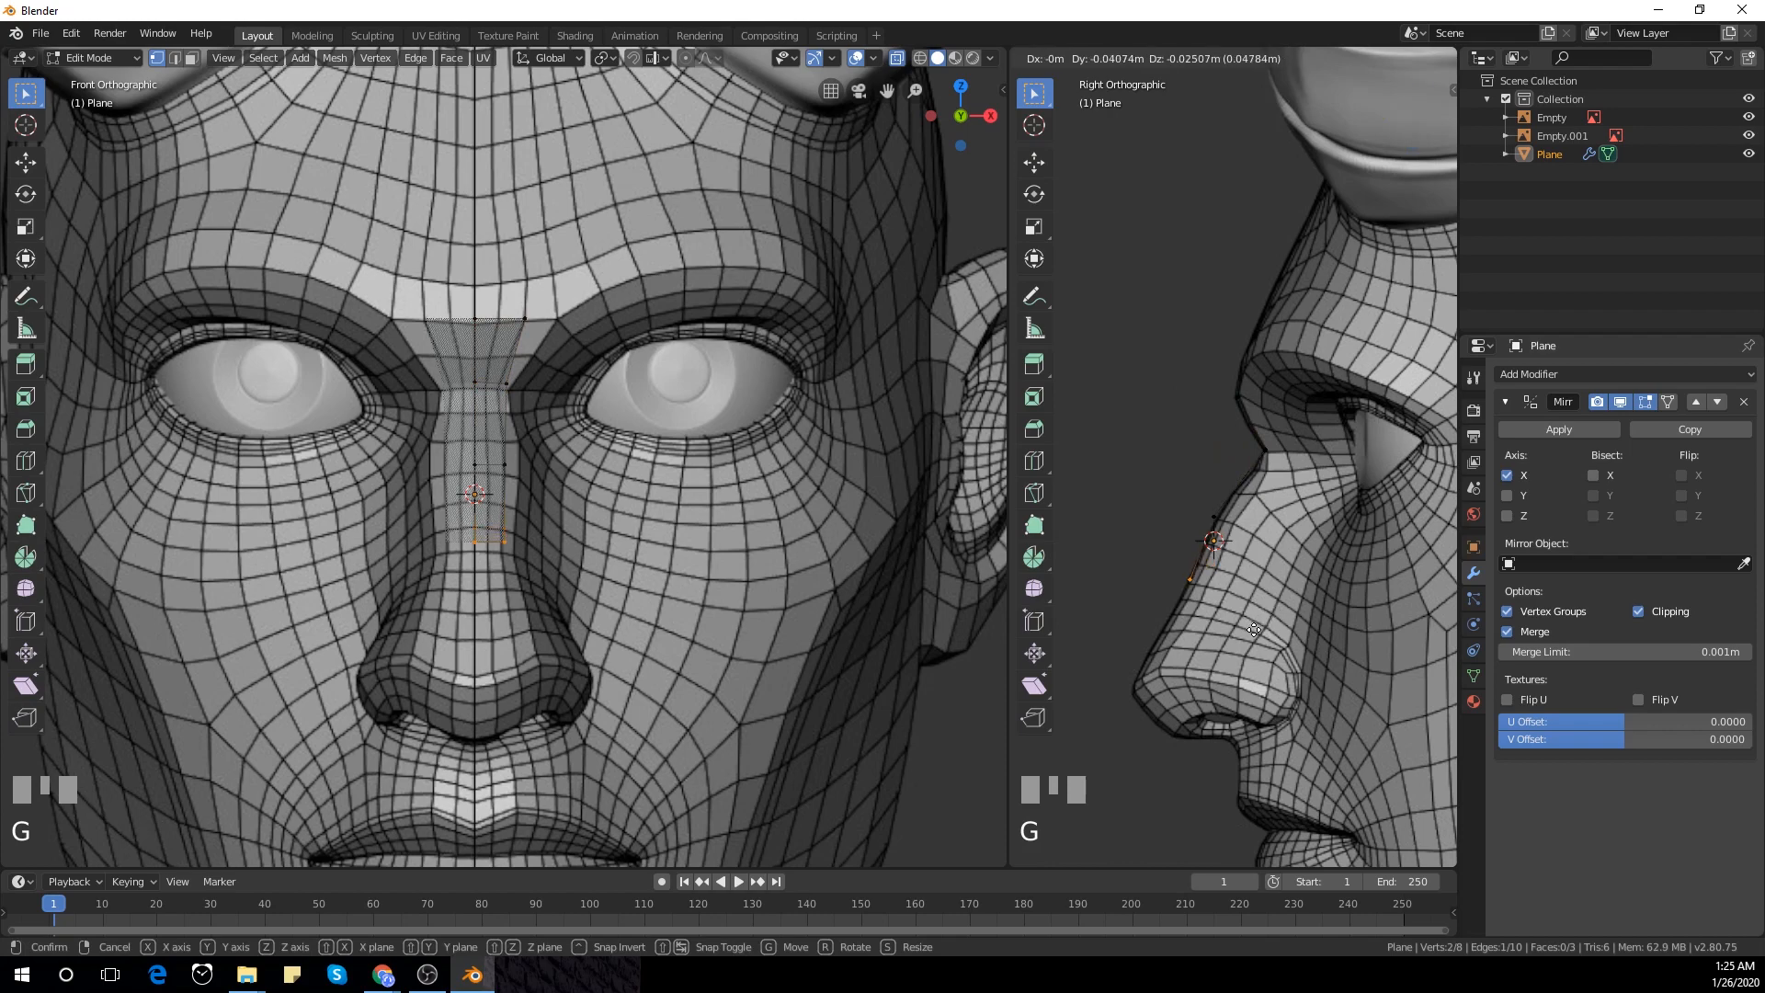
left_click(1254, 630)
Extrude the strip's bottom edge down to the nose tip and raise its outer vertex onto the front reference's edge loop
scroll(1252, 625, "down", 1)
middle_click_drag(1252, 625, 1236, 551, "shift")
scroll(1247, 610, "up", 1)
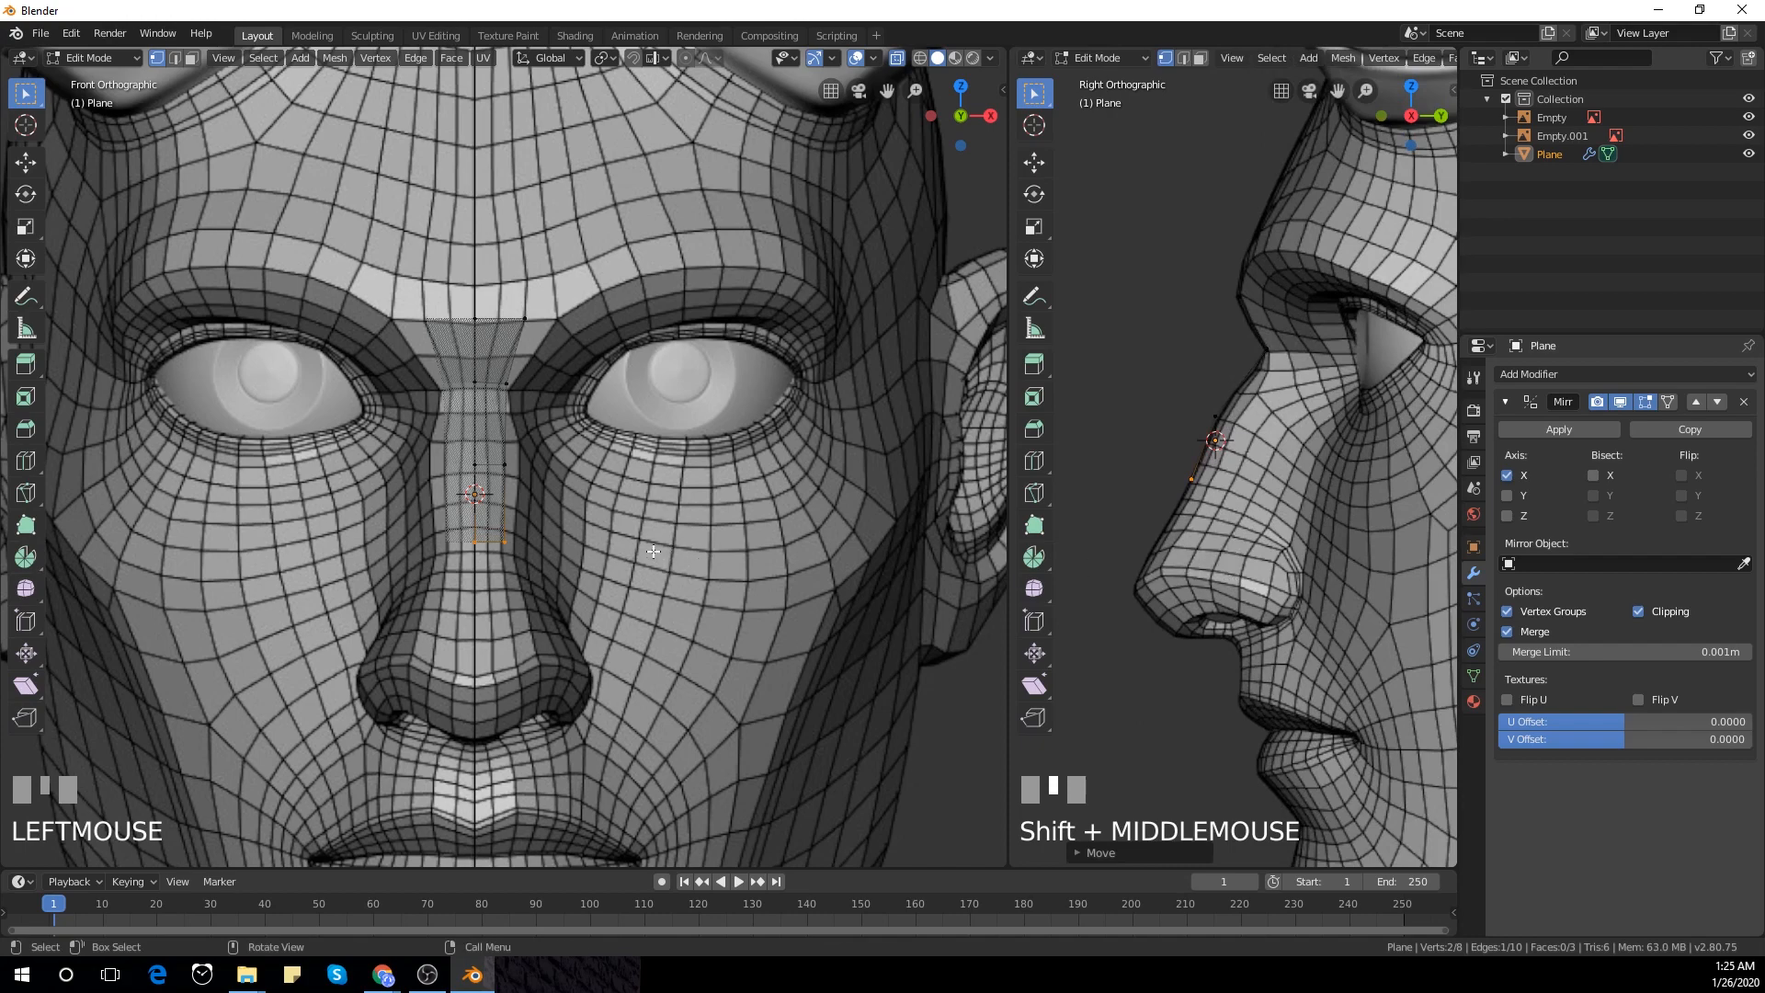
scroll(536, 557, "up", 1)
left_click_drag(439, 539, 536, 584)
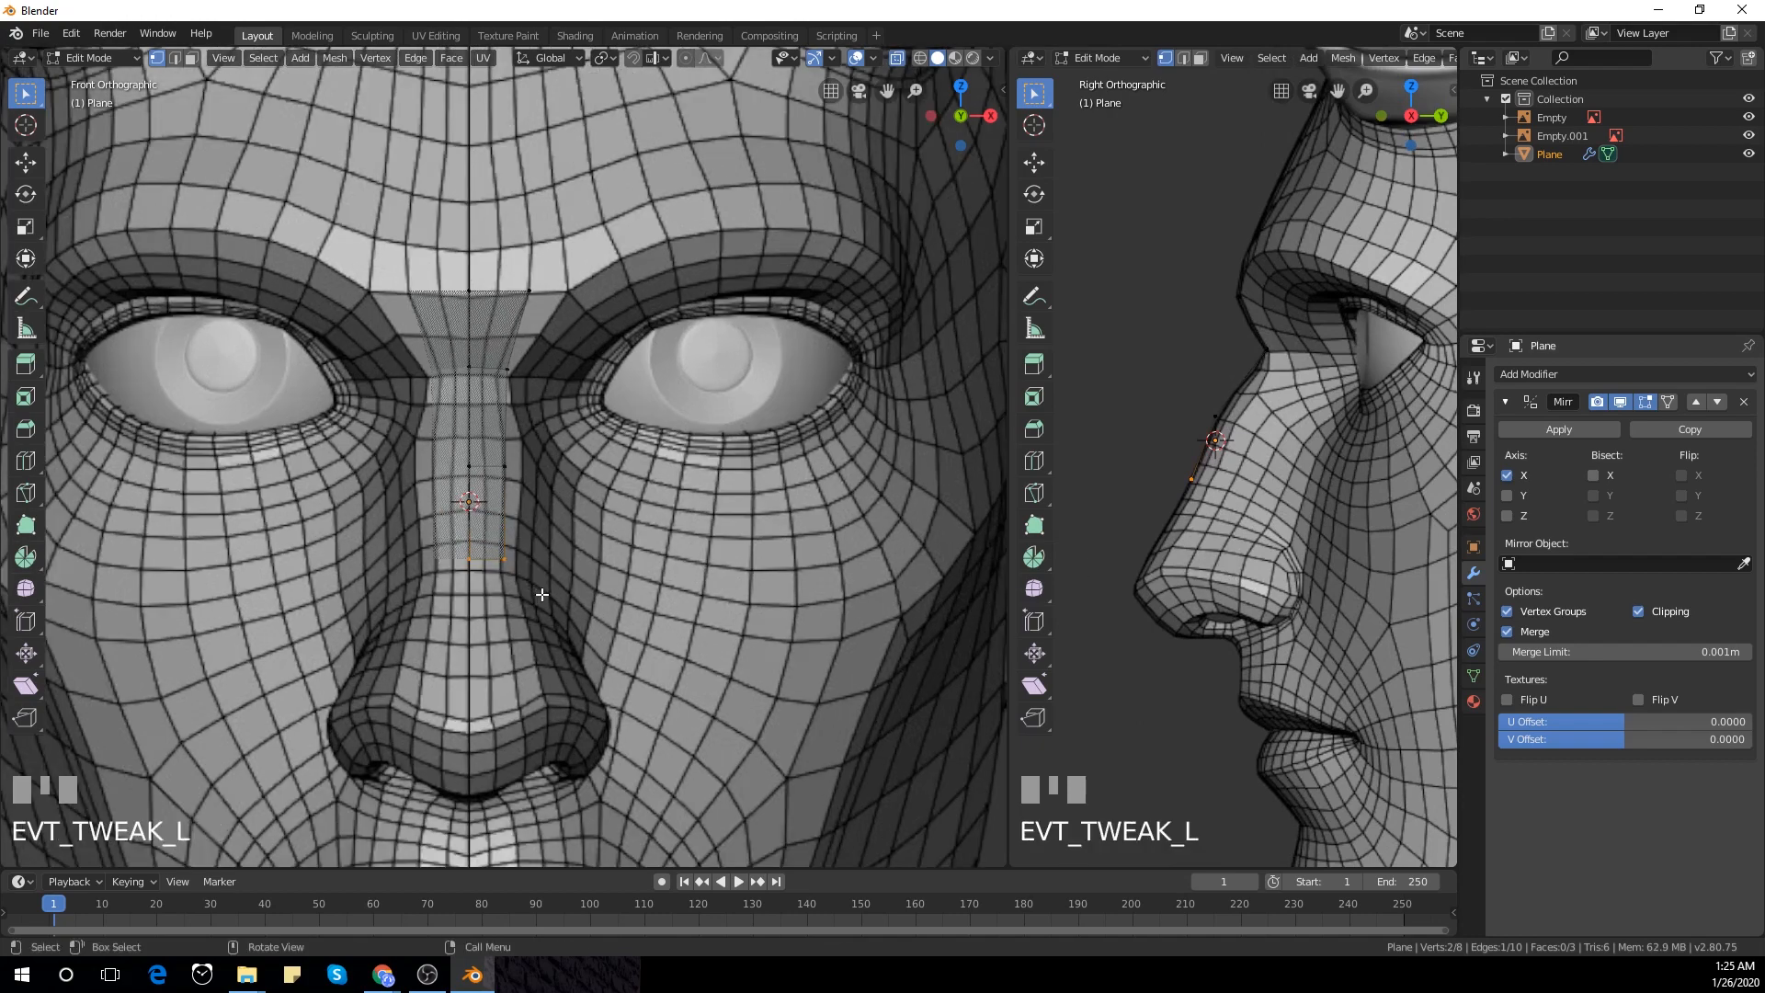
key("e")
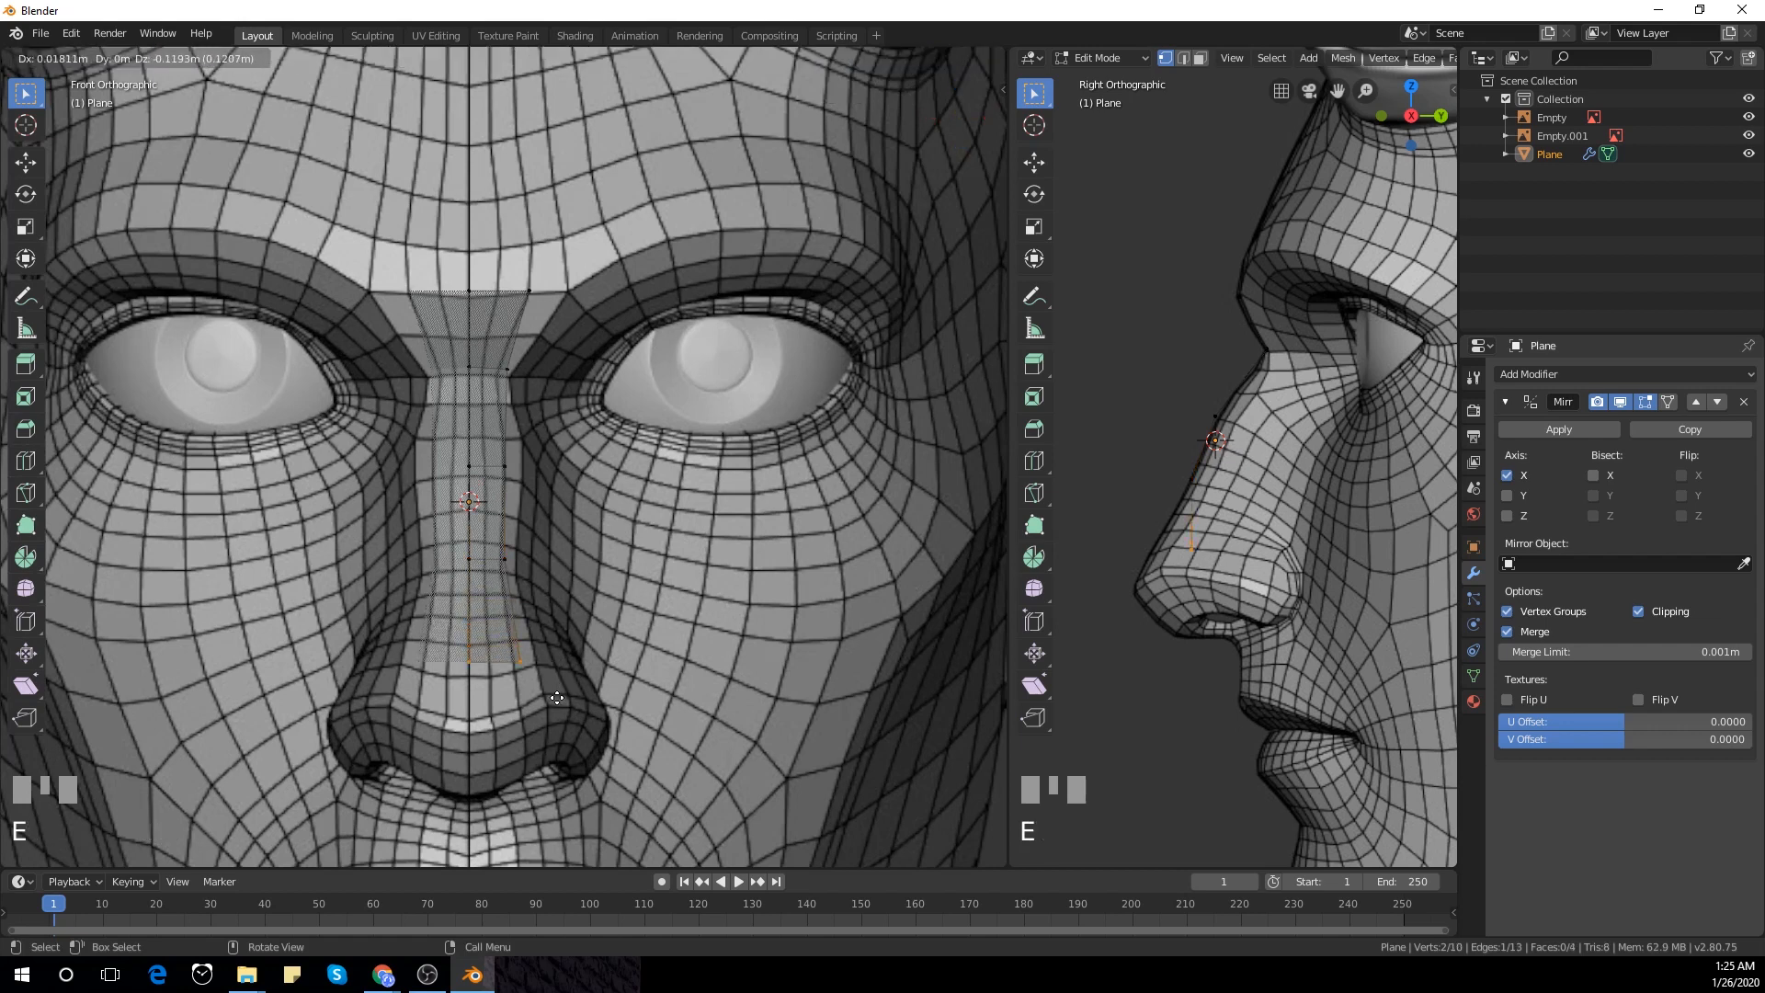
left_click(526, 738)
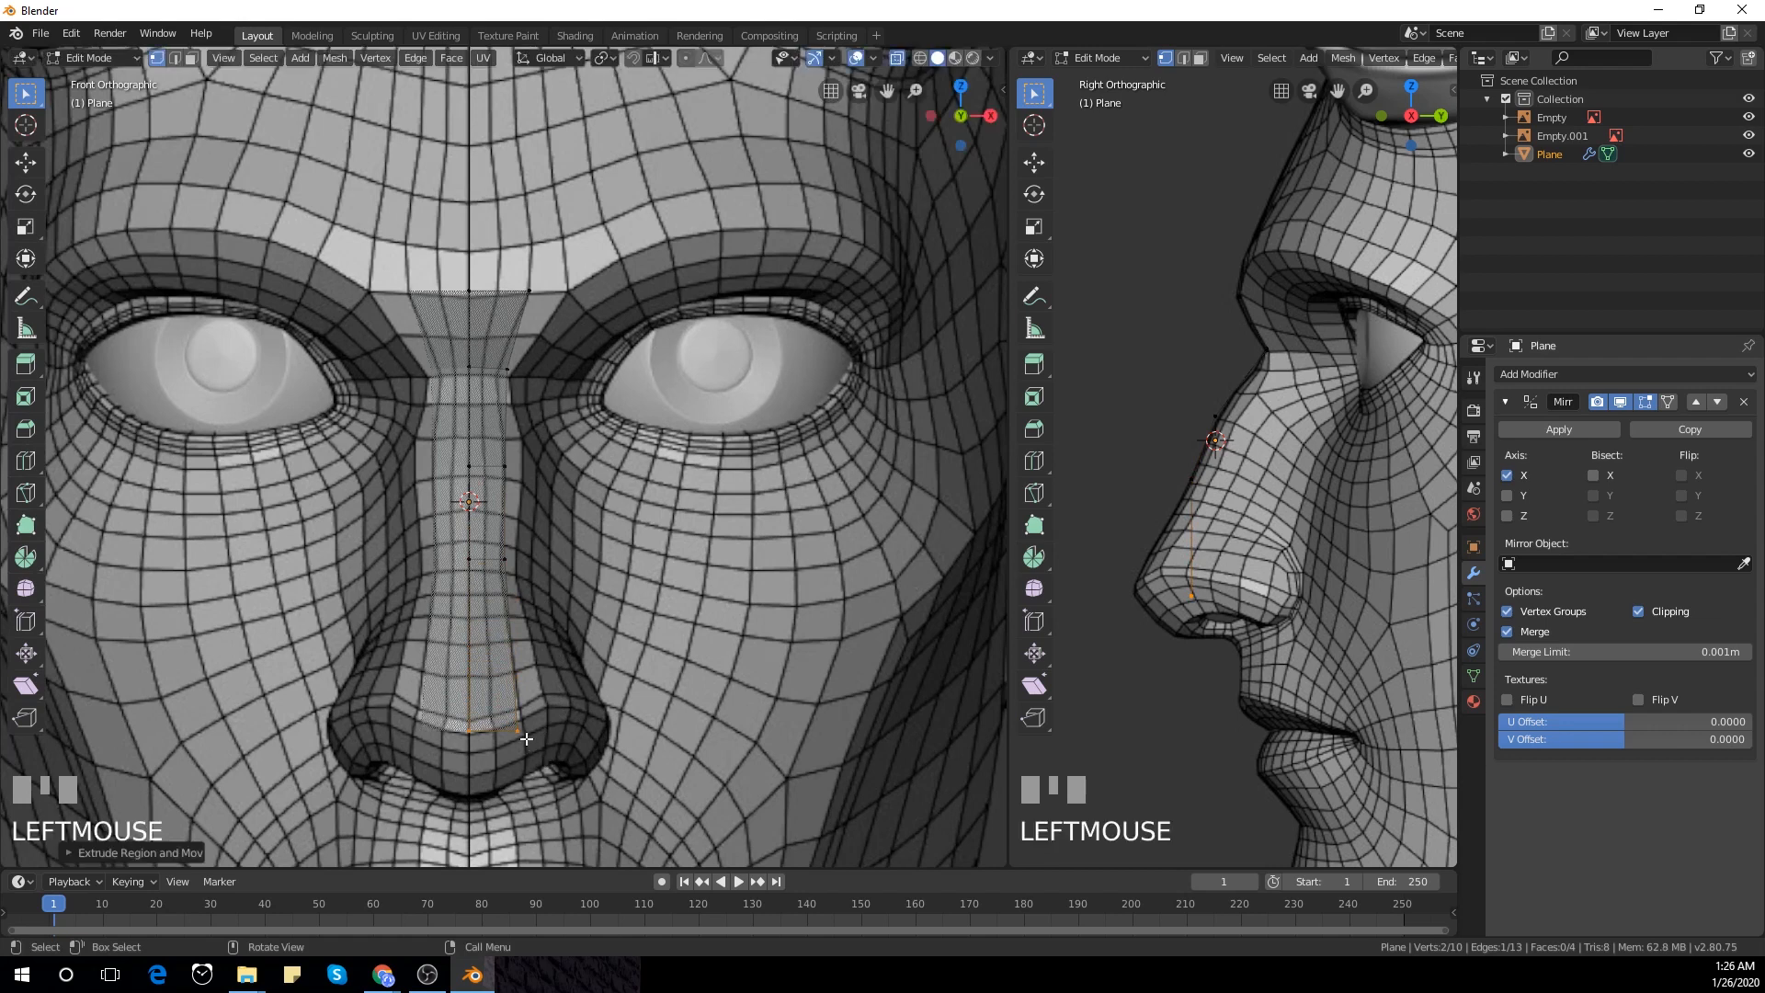
left_click(530, 740)
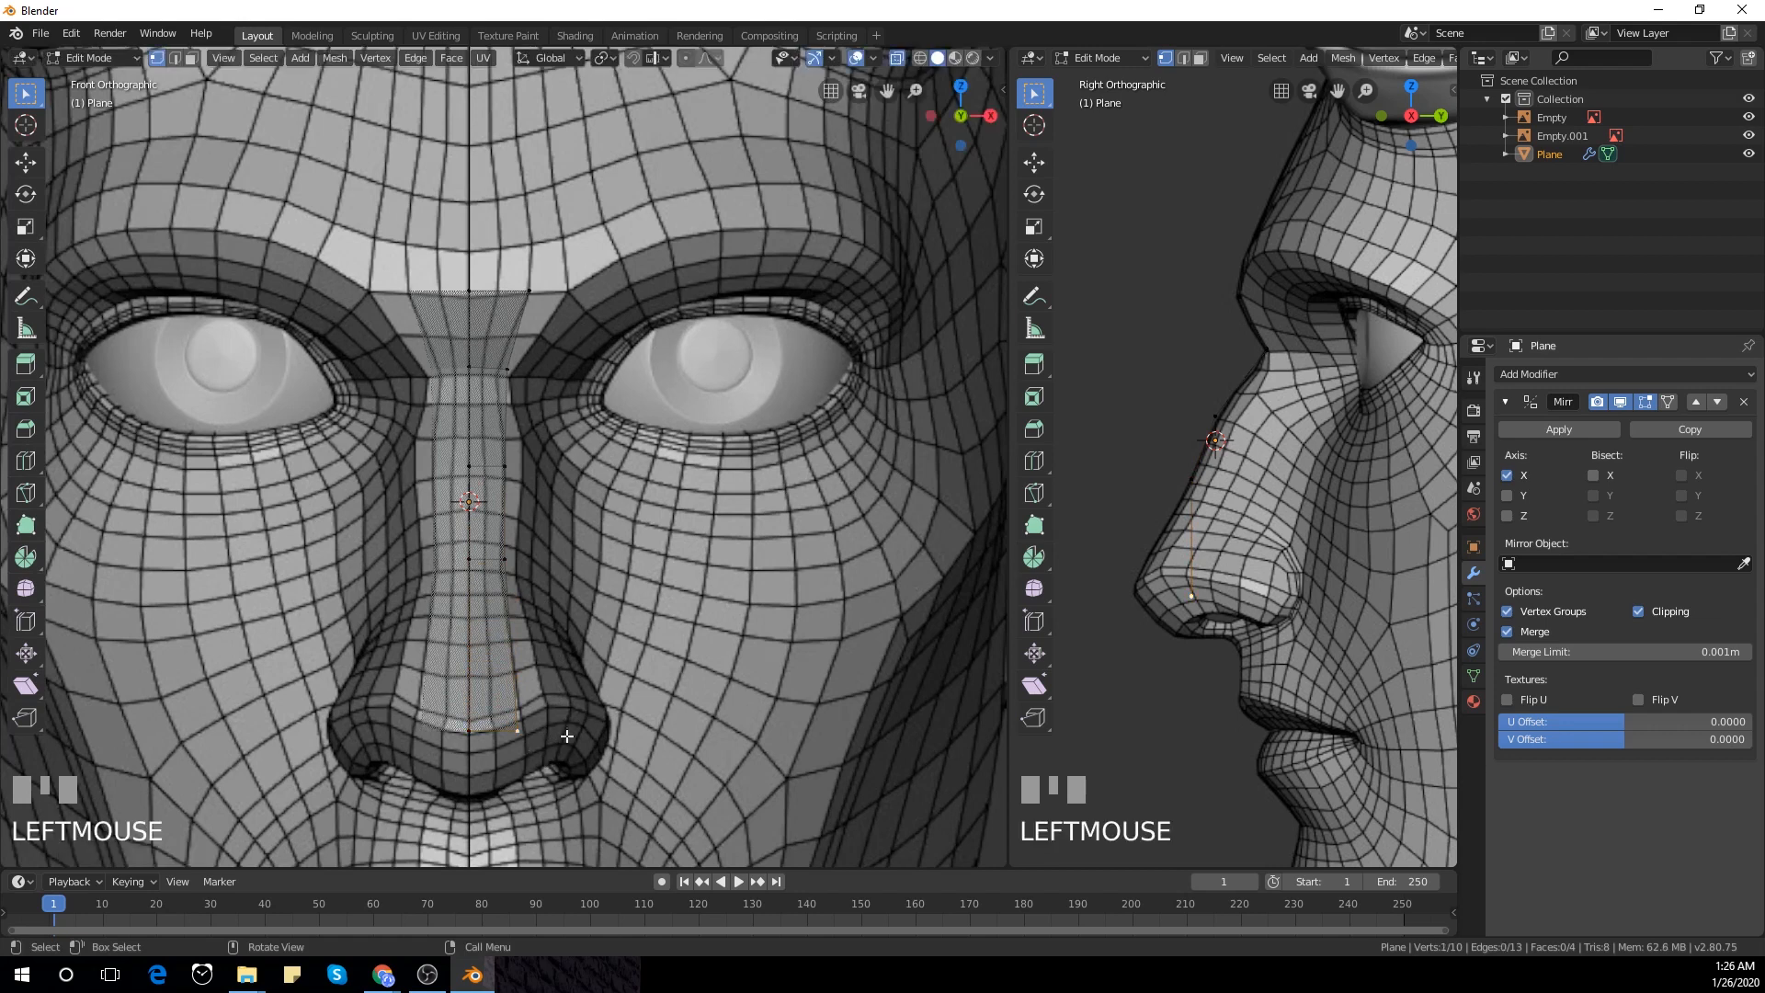
key("g")
left_click(568, 719)
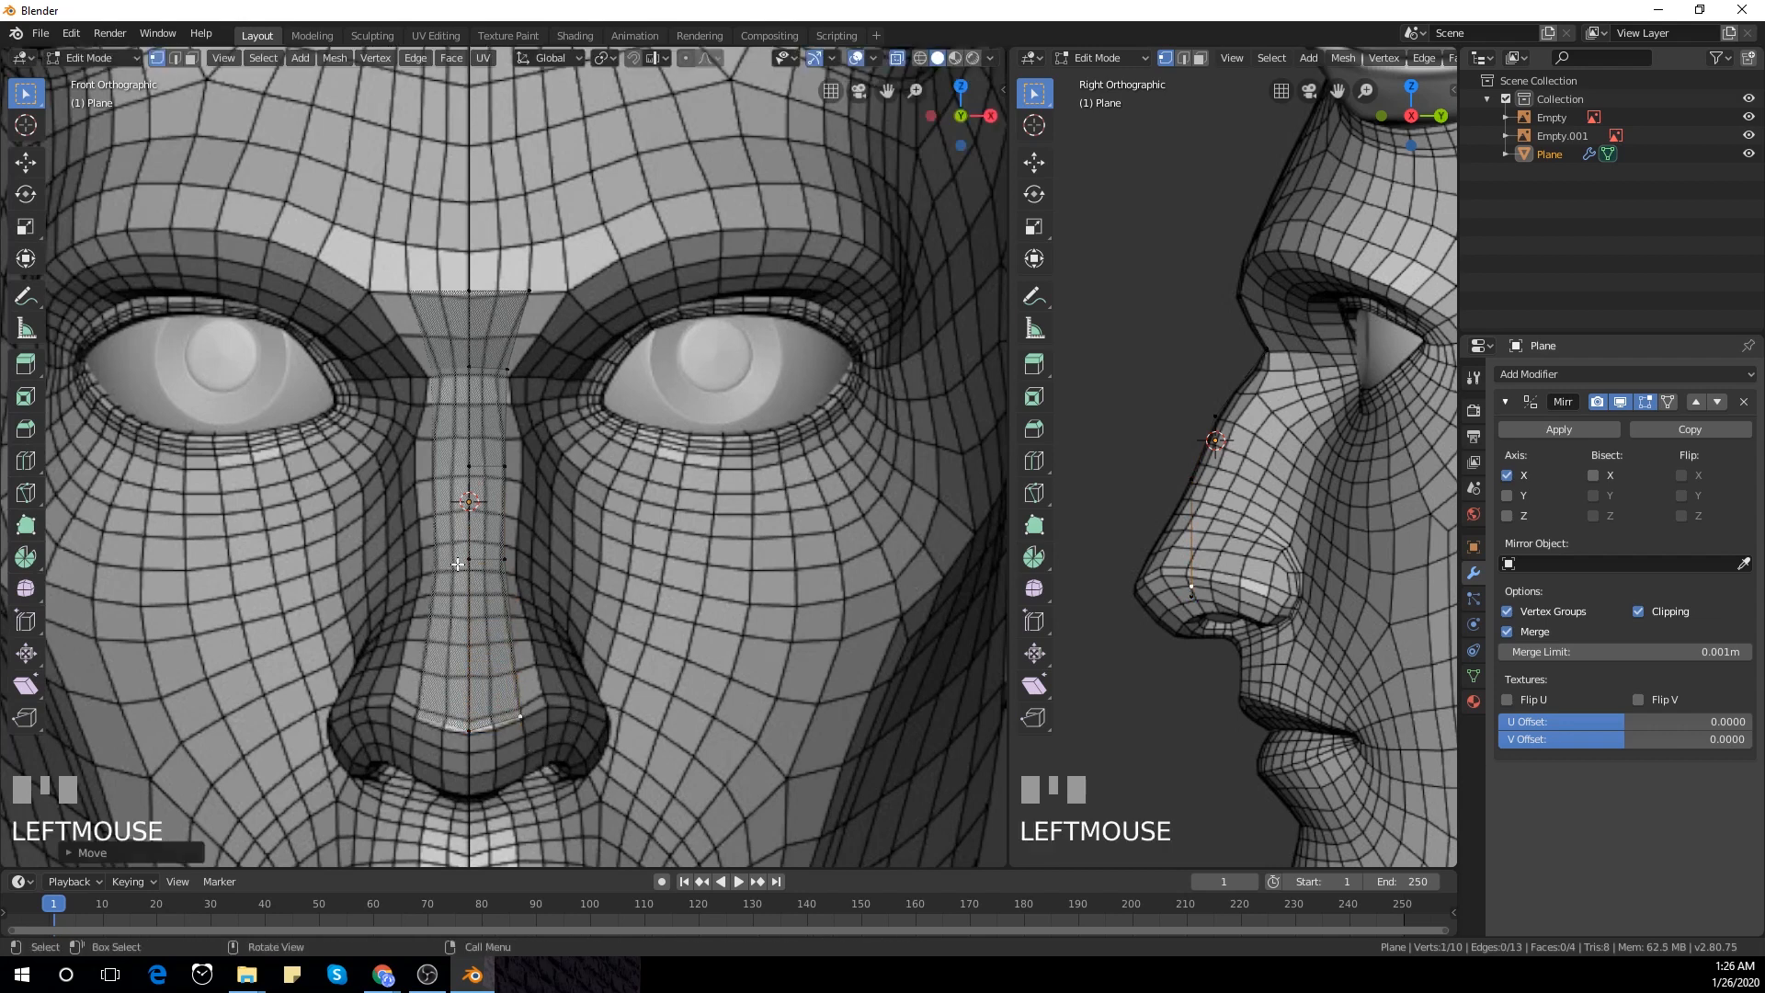
Move the bottom vertices forward in the side view onto the nose tip profile and check the strip's shape in perspective
left_click_drag(1153, 569, 1264, 657)
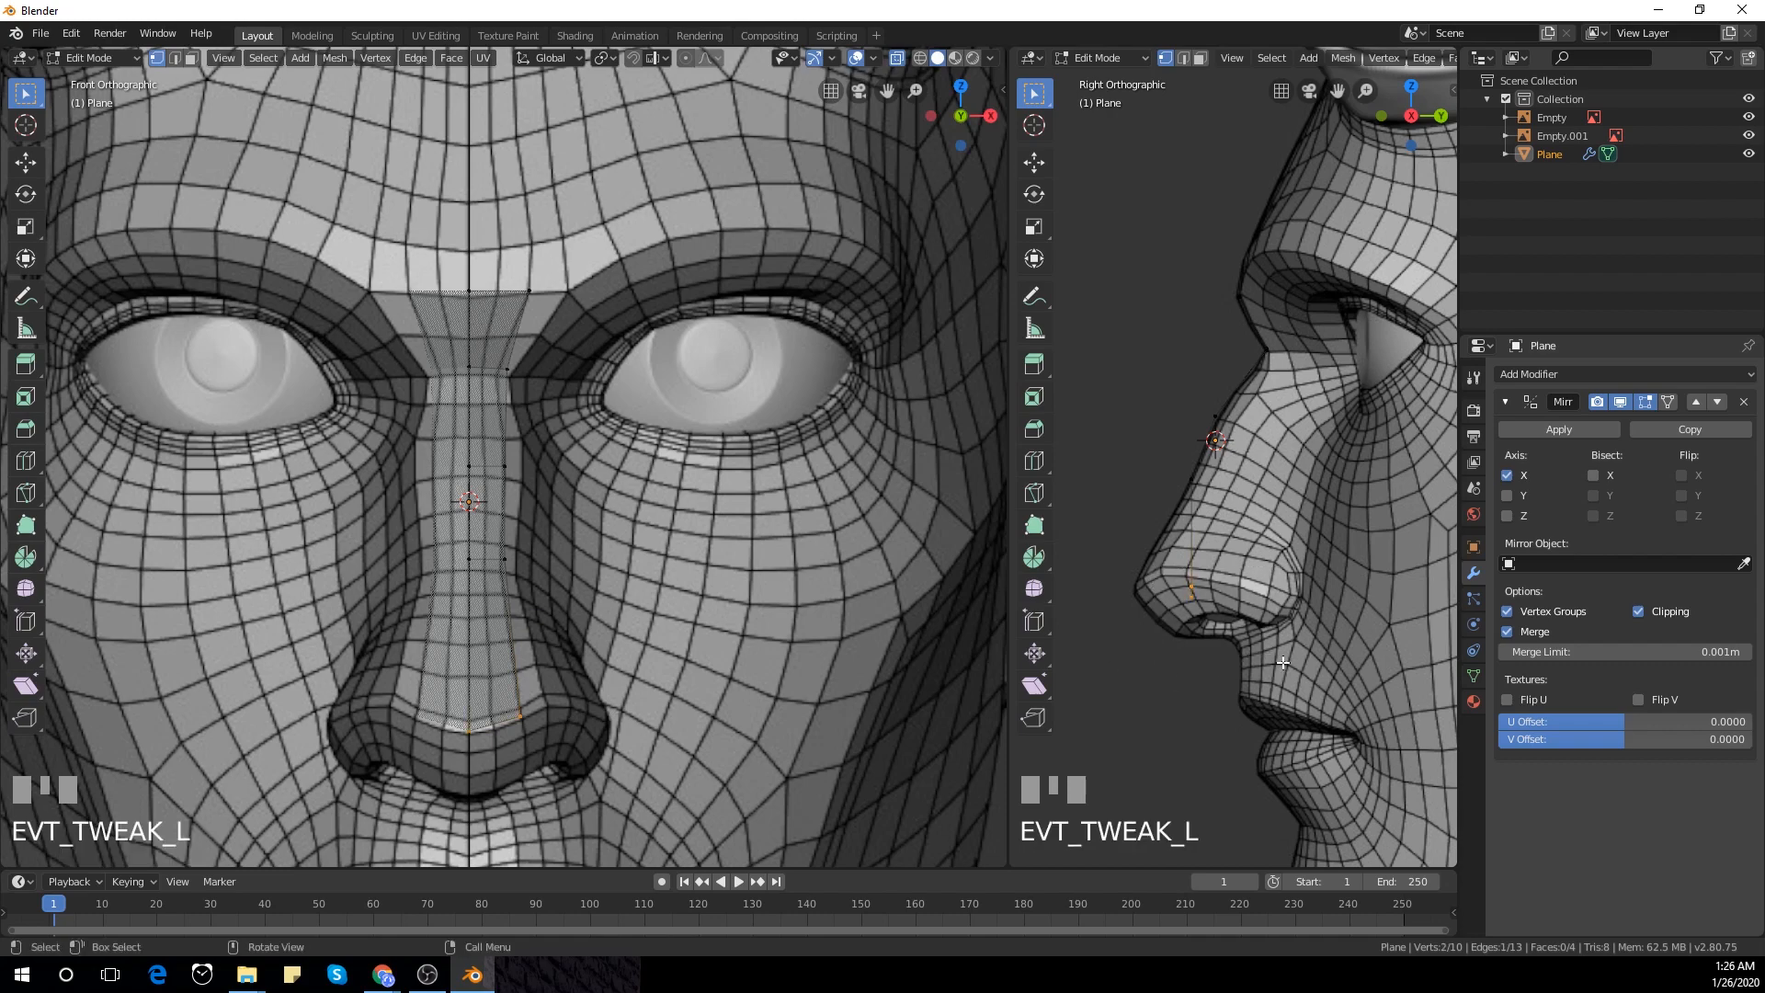
key("g")
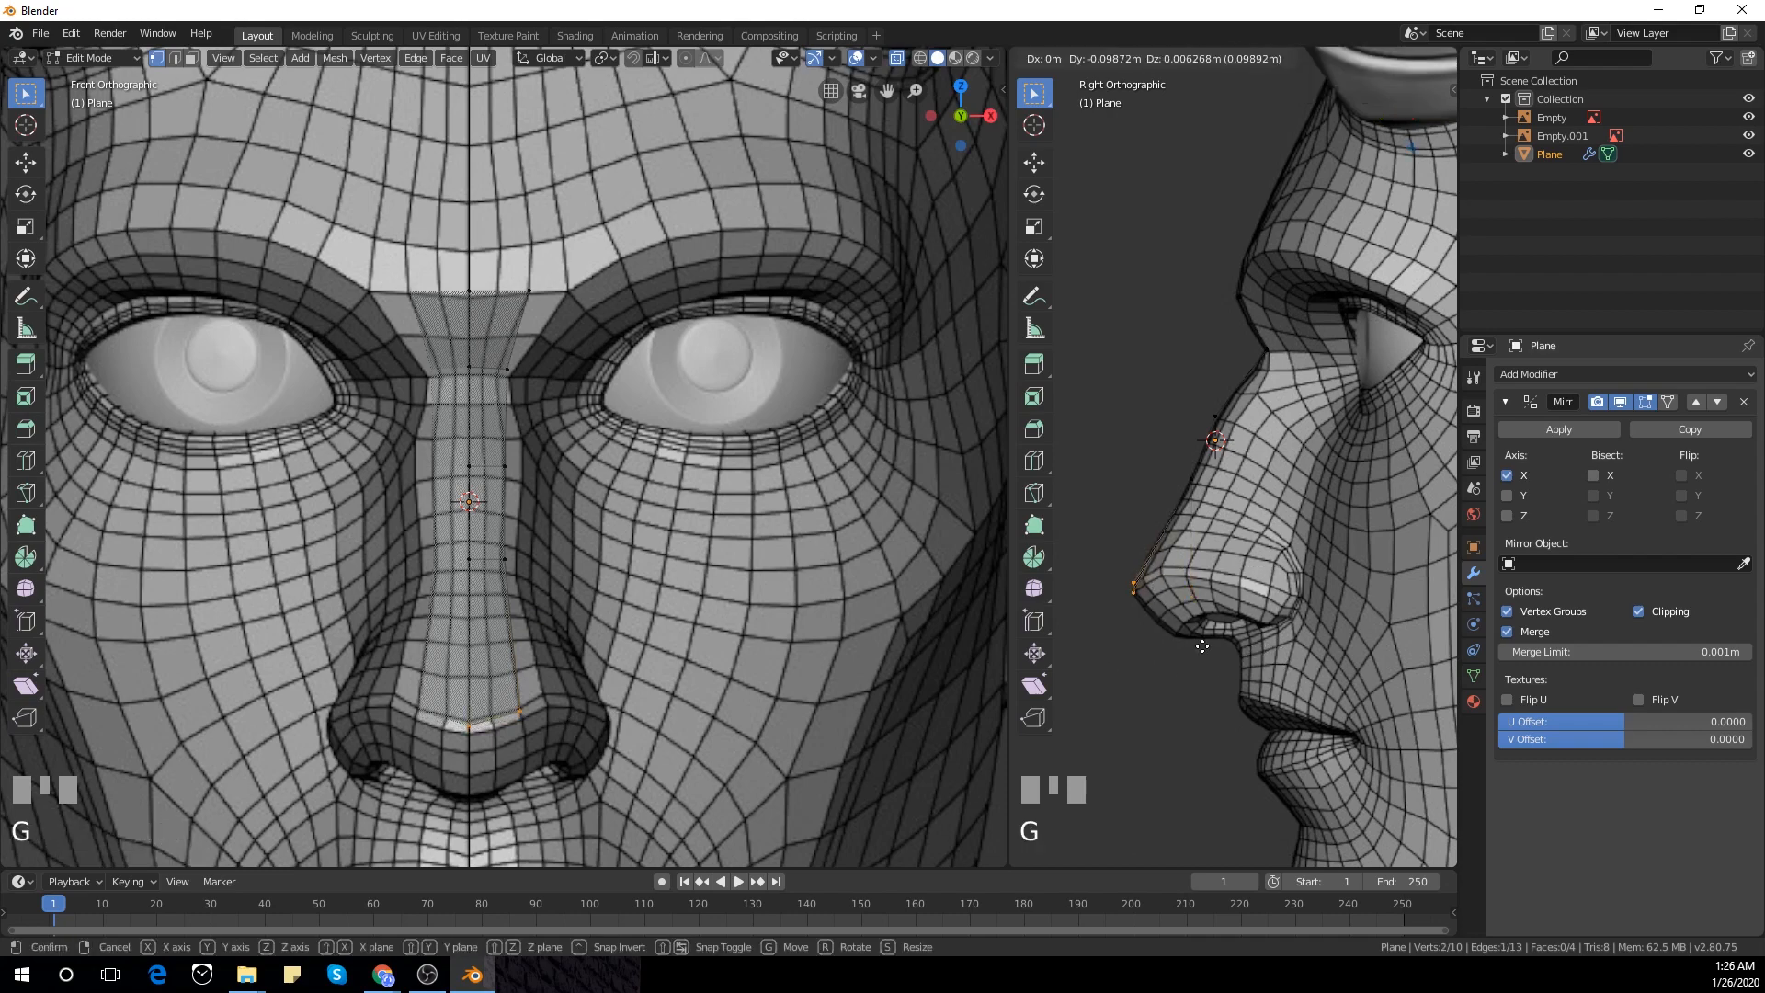
left_click(1198, 646)
scroll(534, 568, "up", 4)
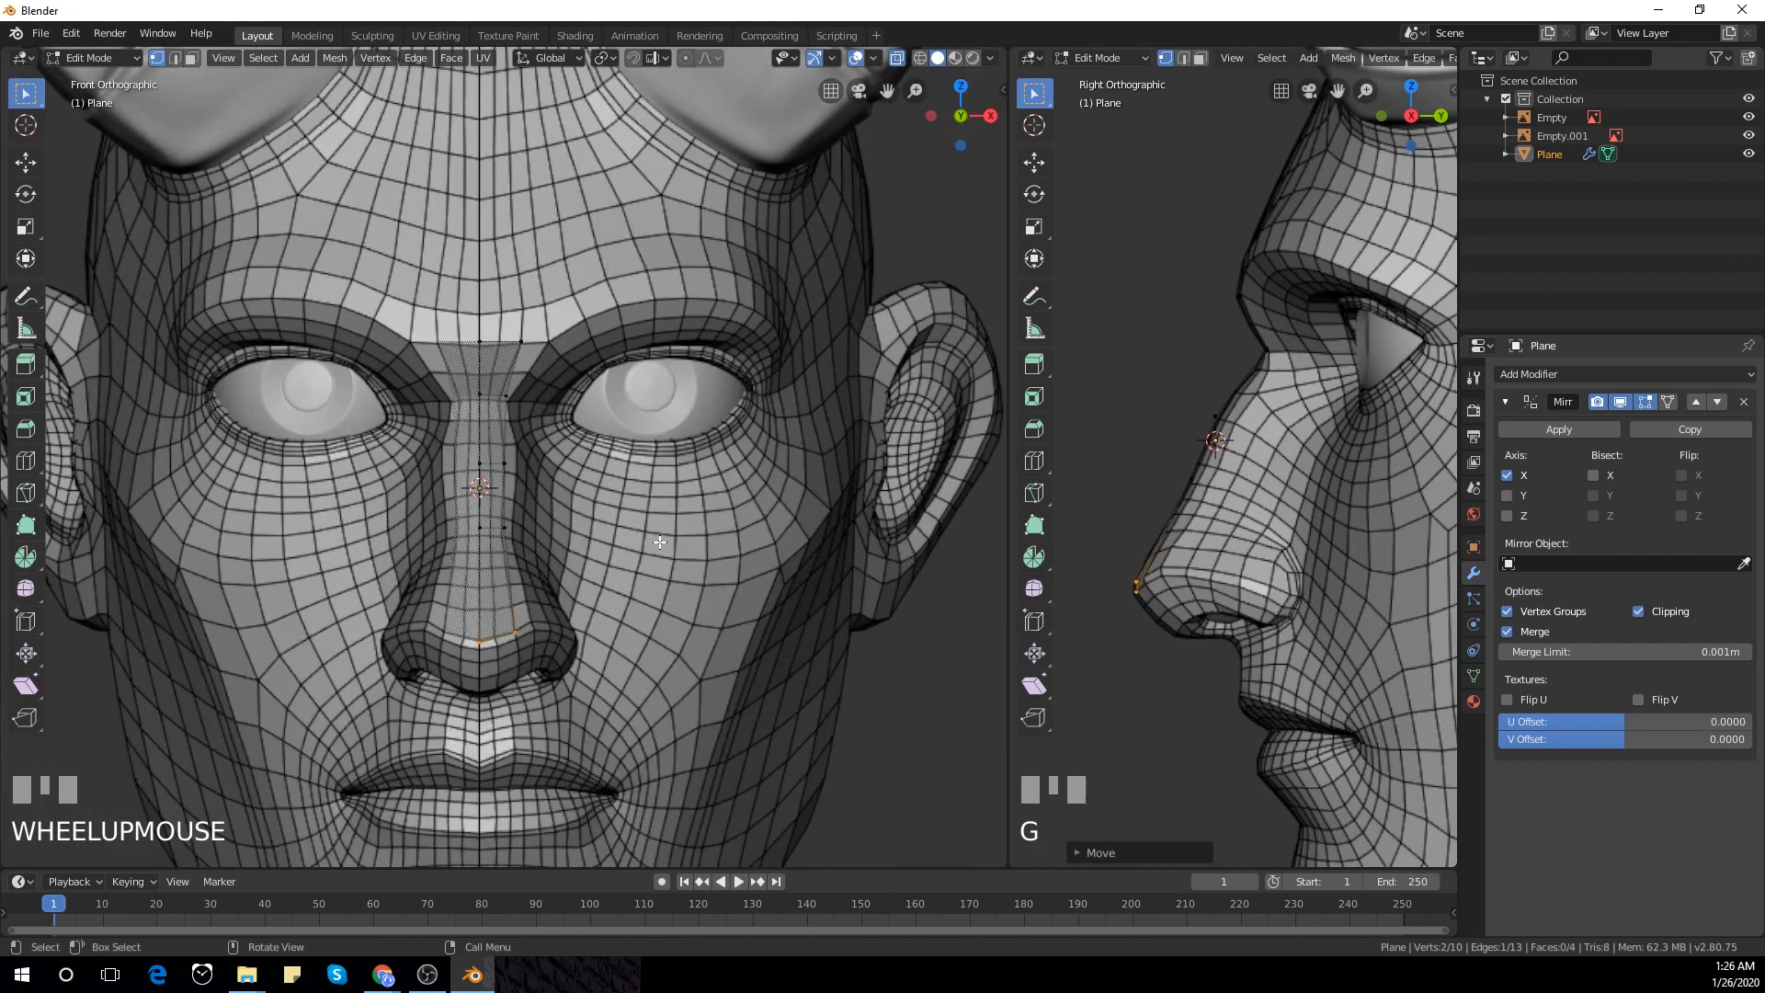
middle_click_drag(533, 568, 677, 520)
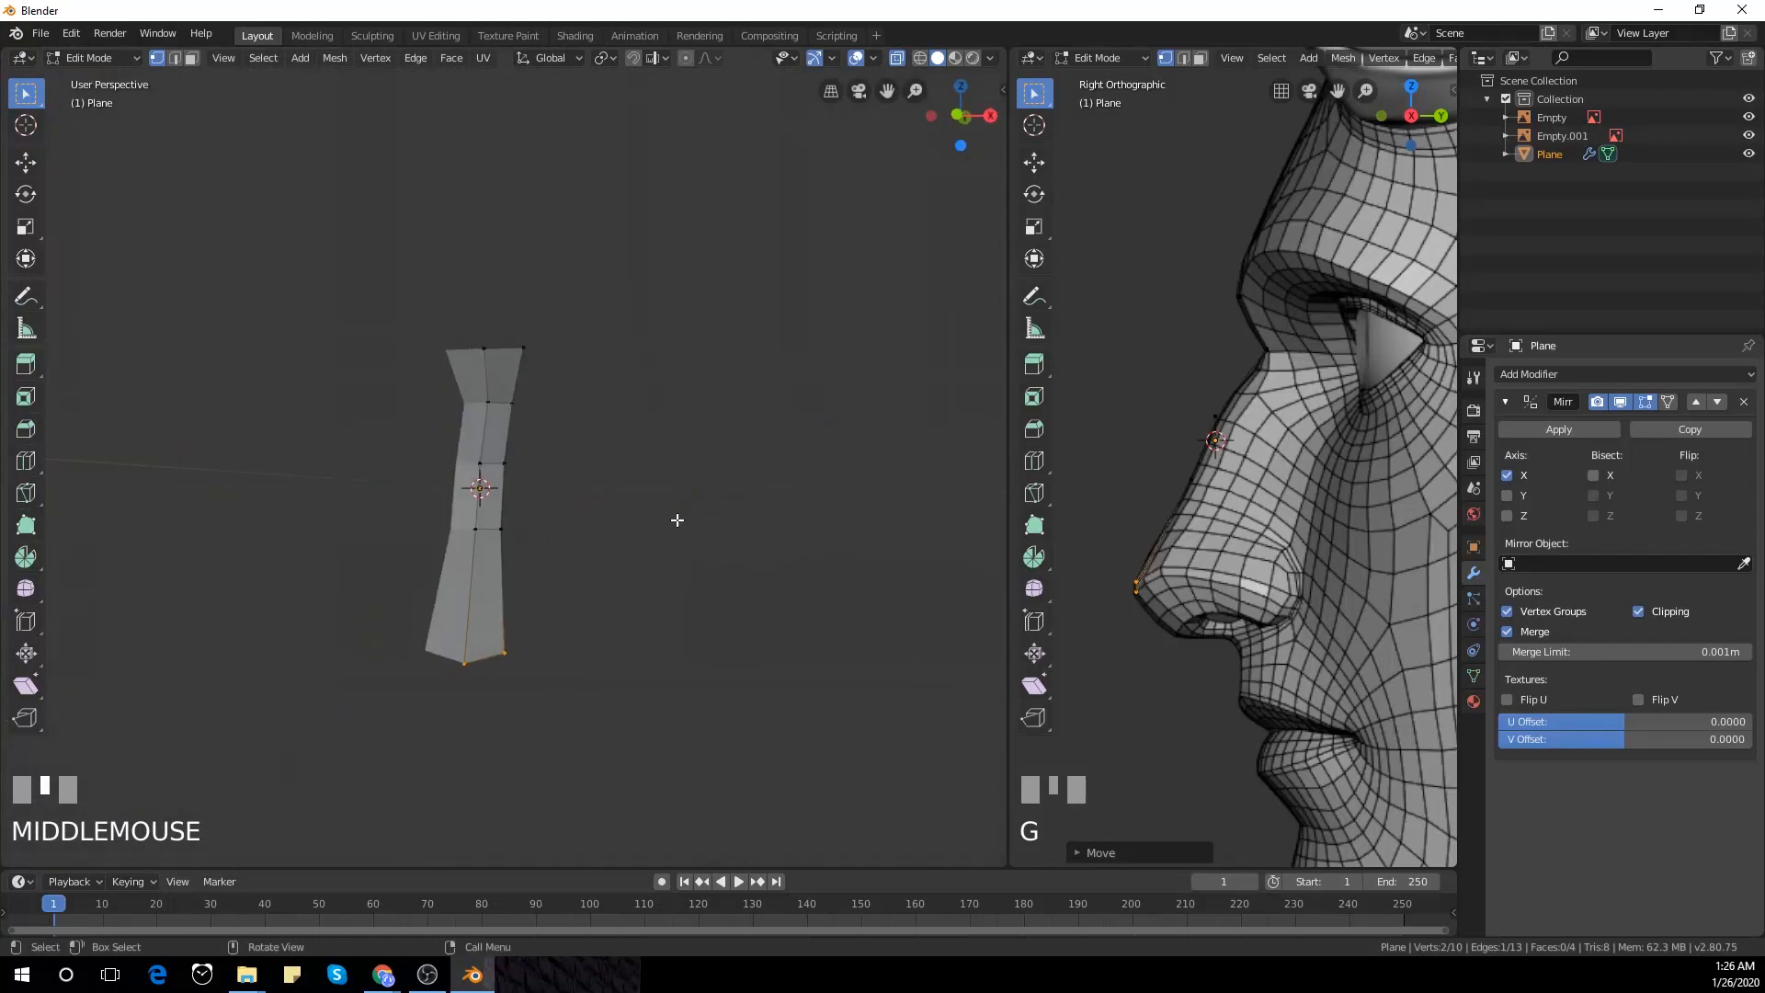
key("KP_1")
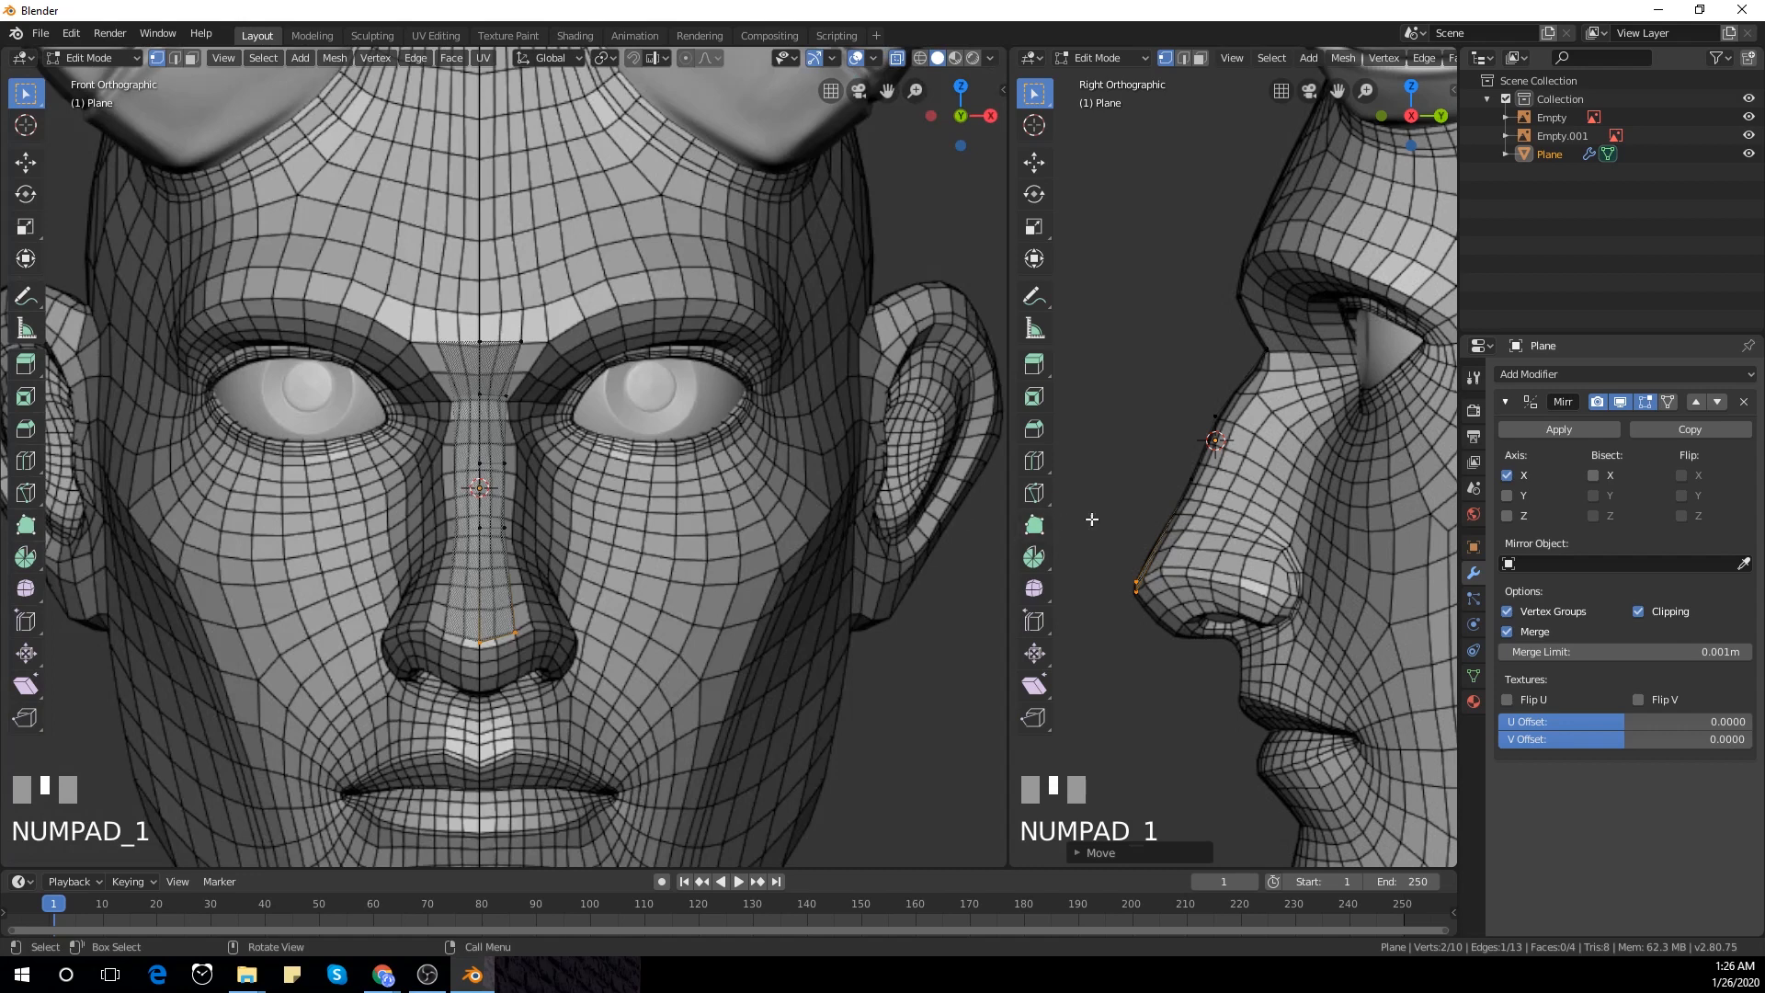
left_click(1208, 558)
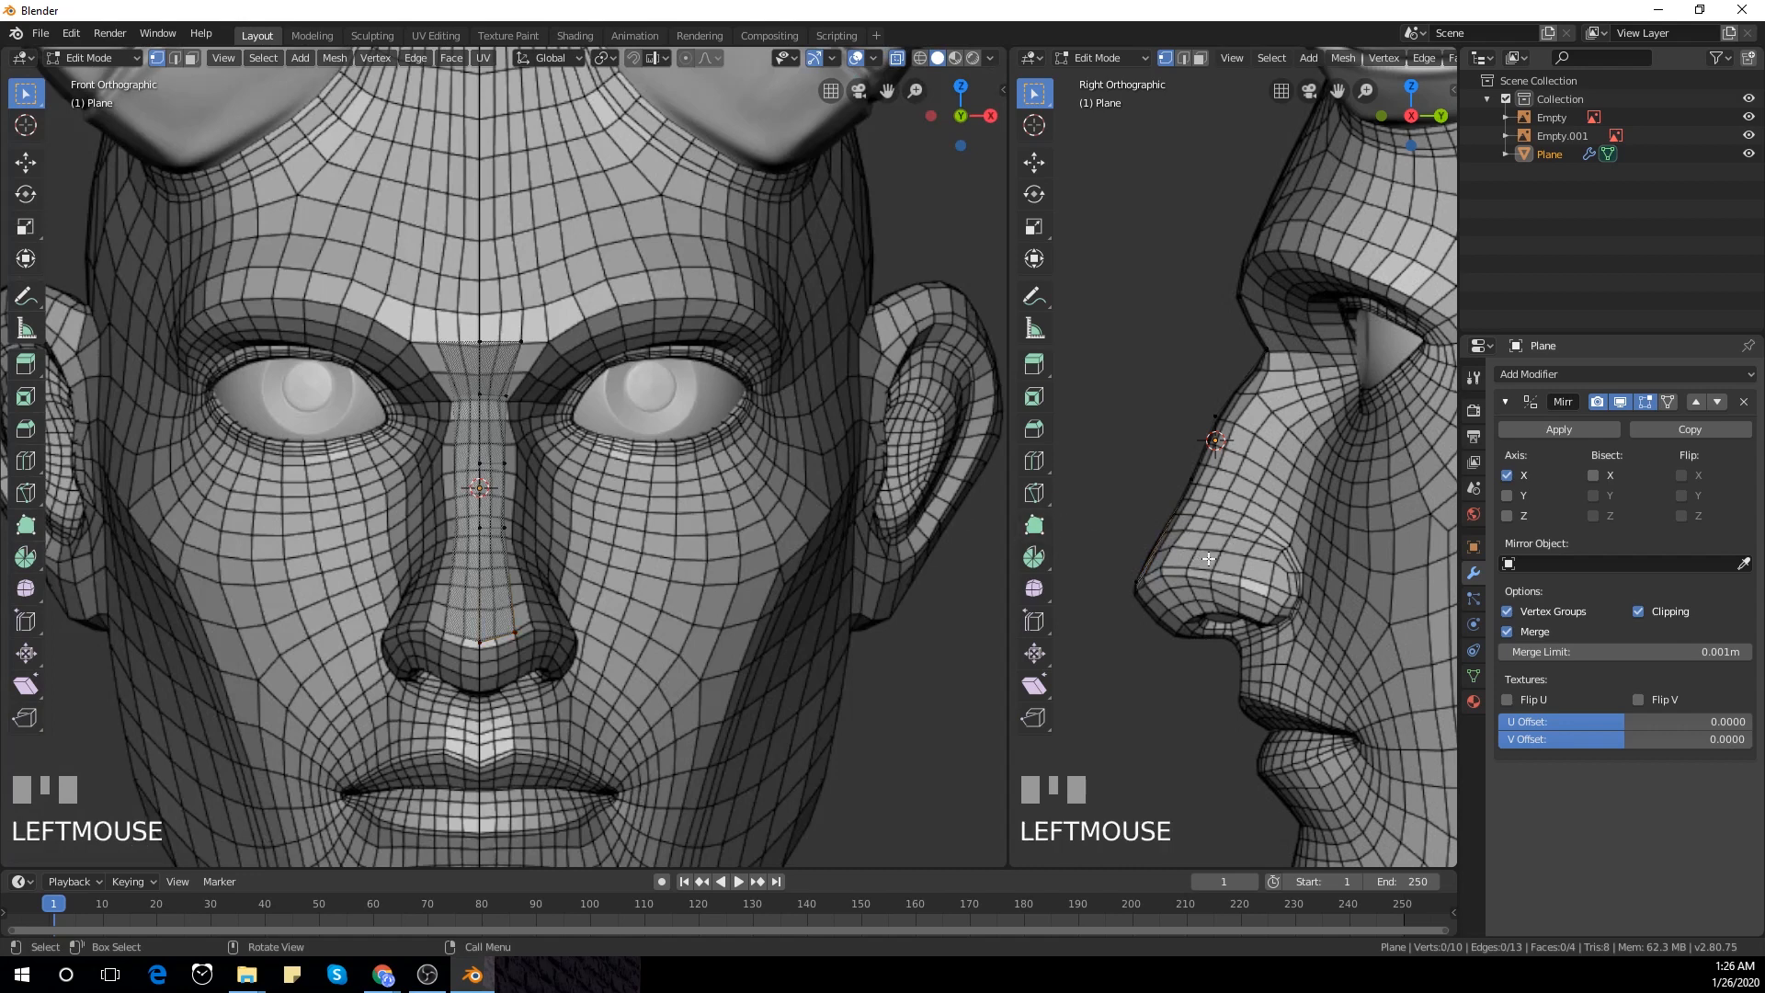
key("KP_3")
key("KP_1")
key("KP_3")
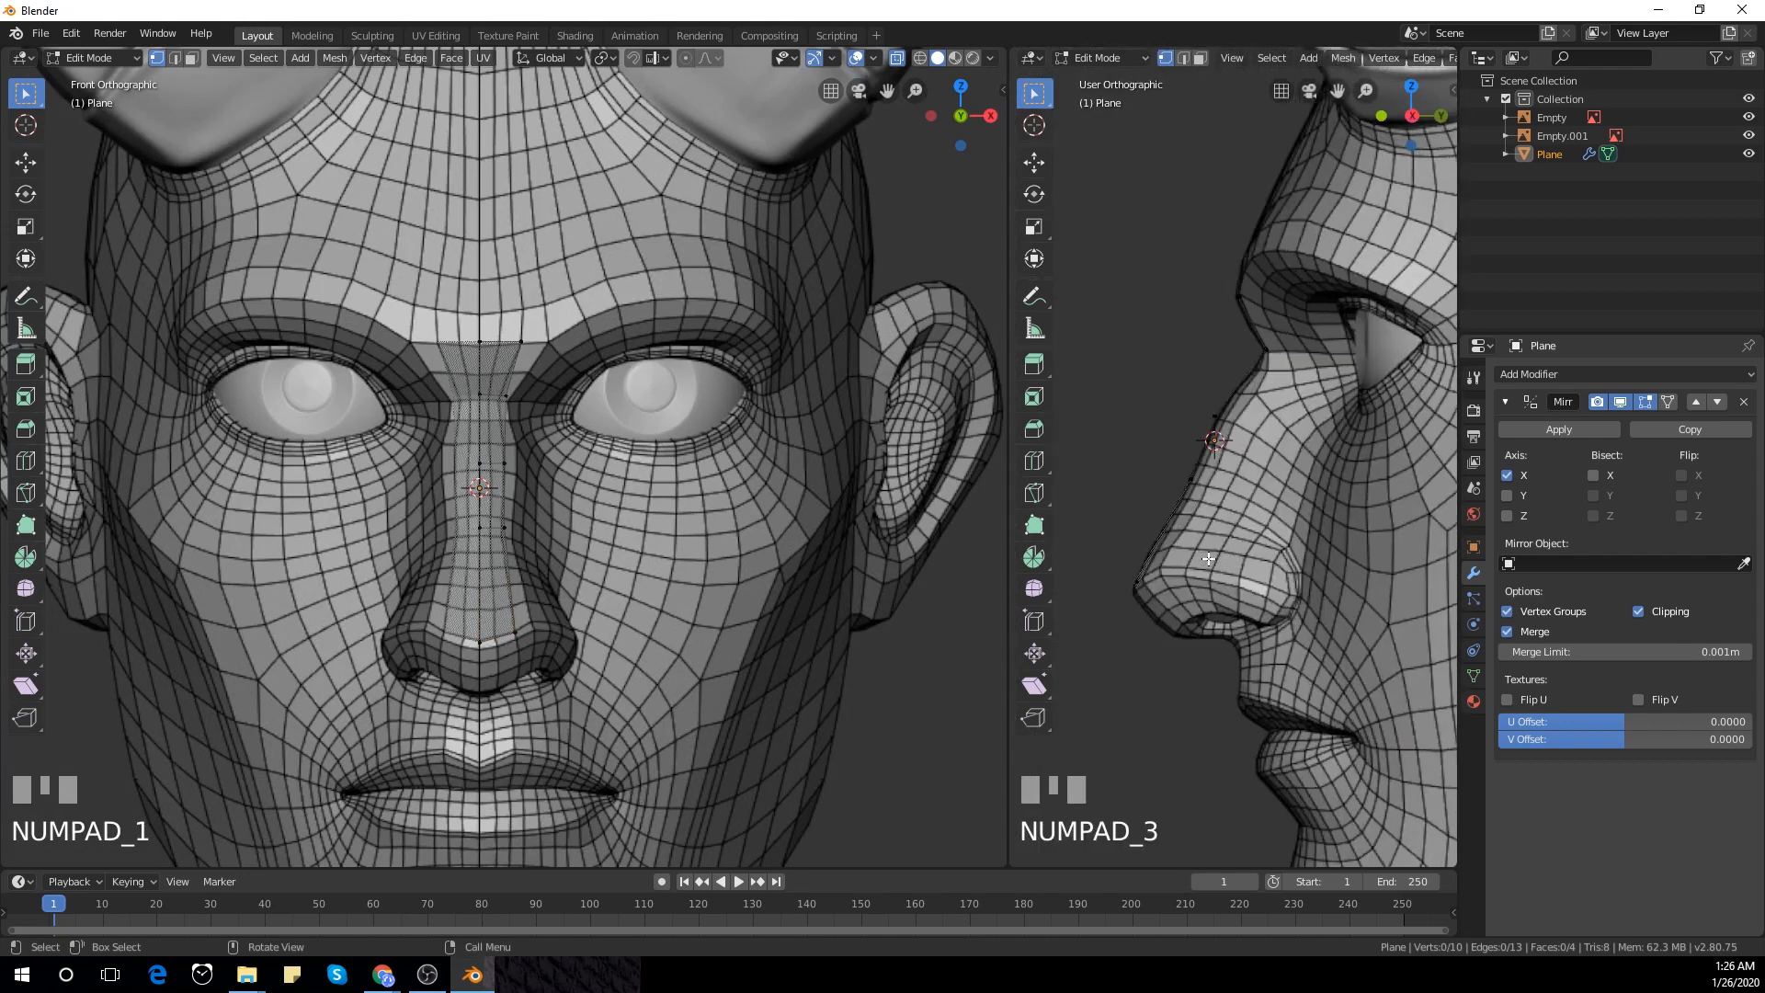
scroll(668, 551, "down", 2)
scroll(607, 560, "up", 2)
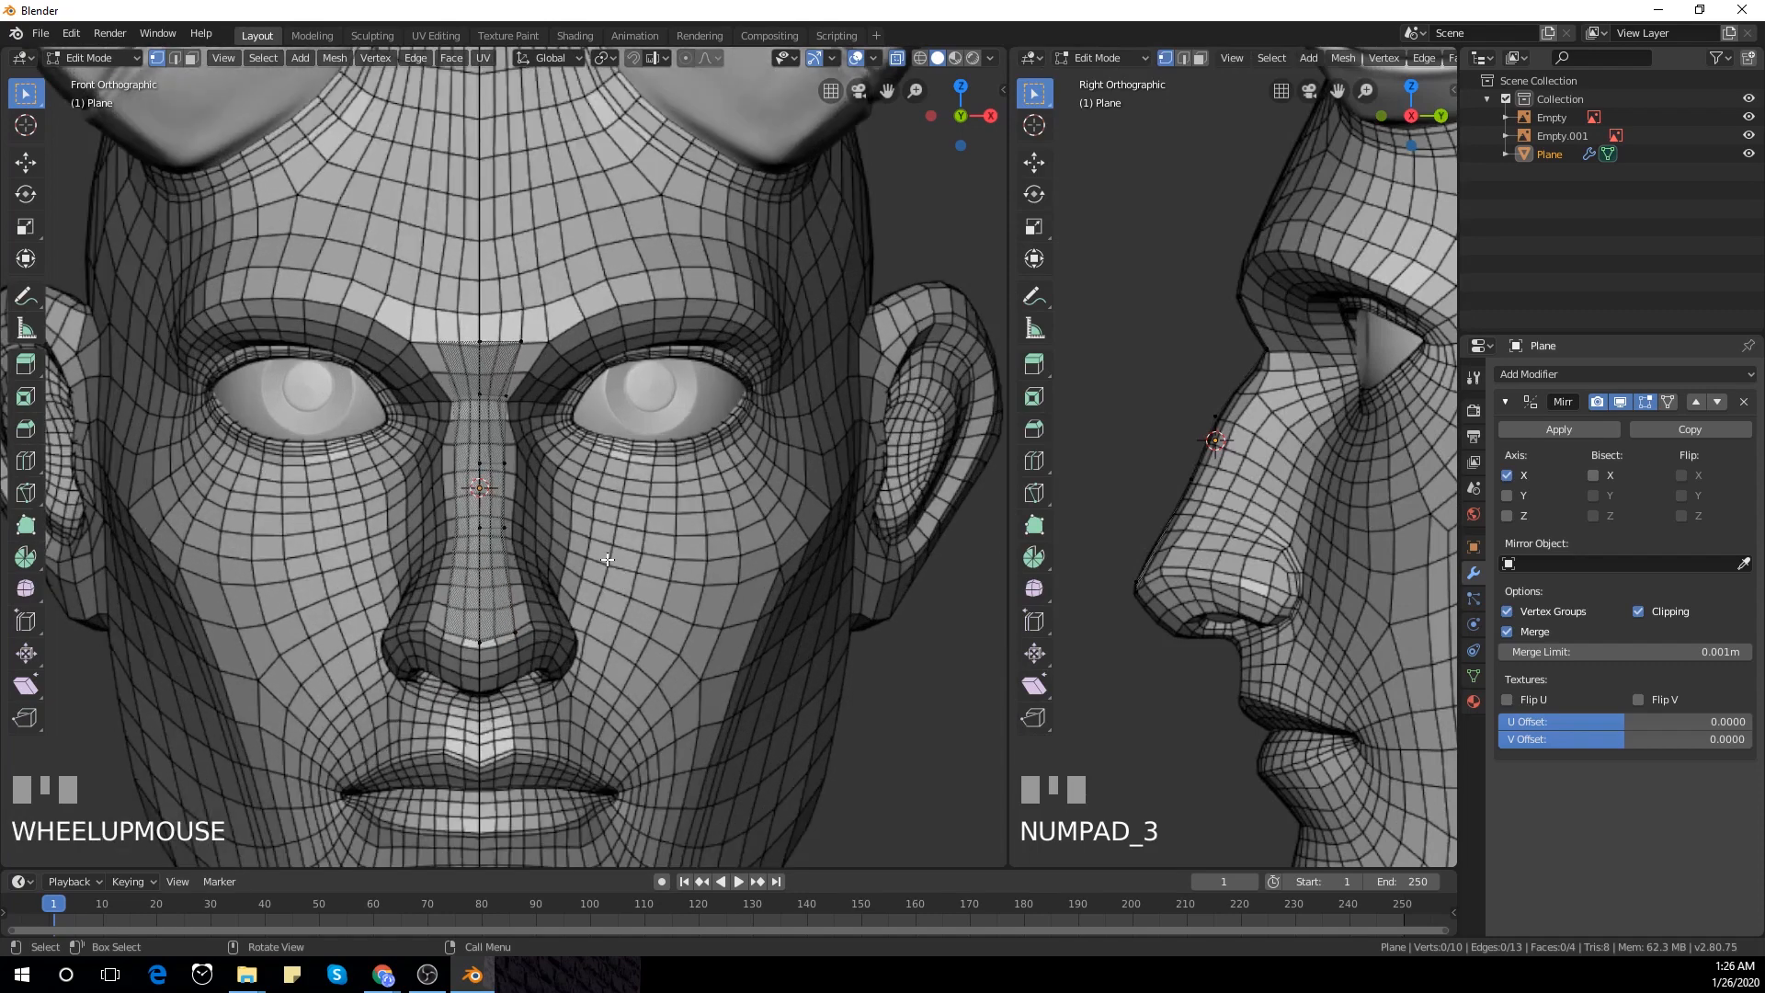
Add a horizontal loop cut across the face just below the nose root and slide it down towards the row beneath
scroll(569, 651, "up", 2)
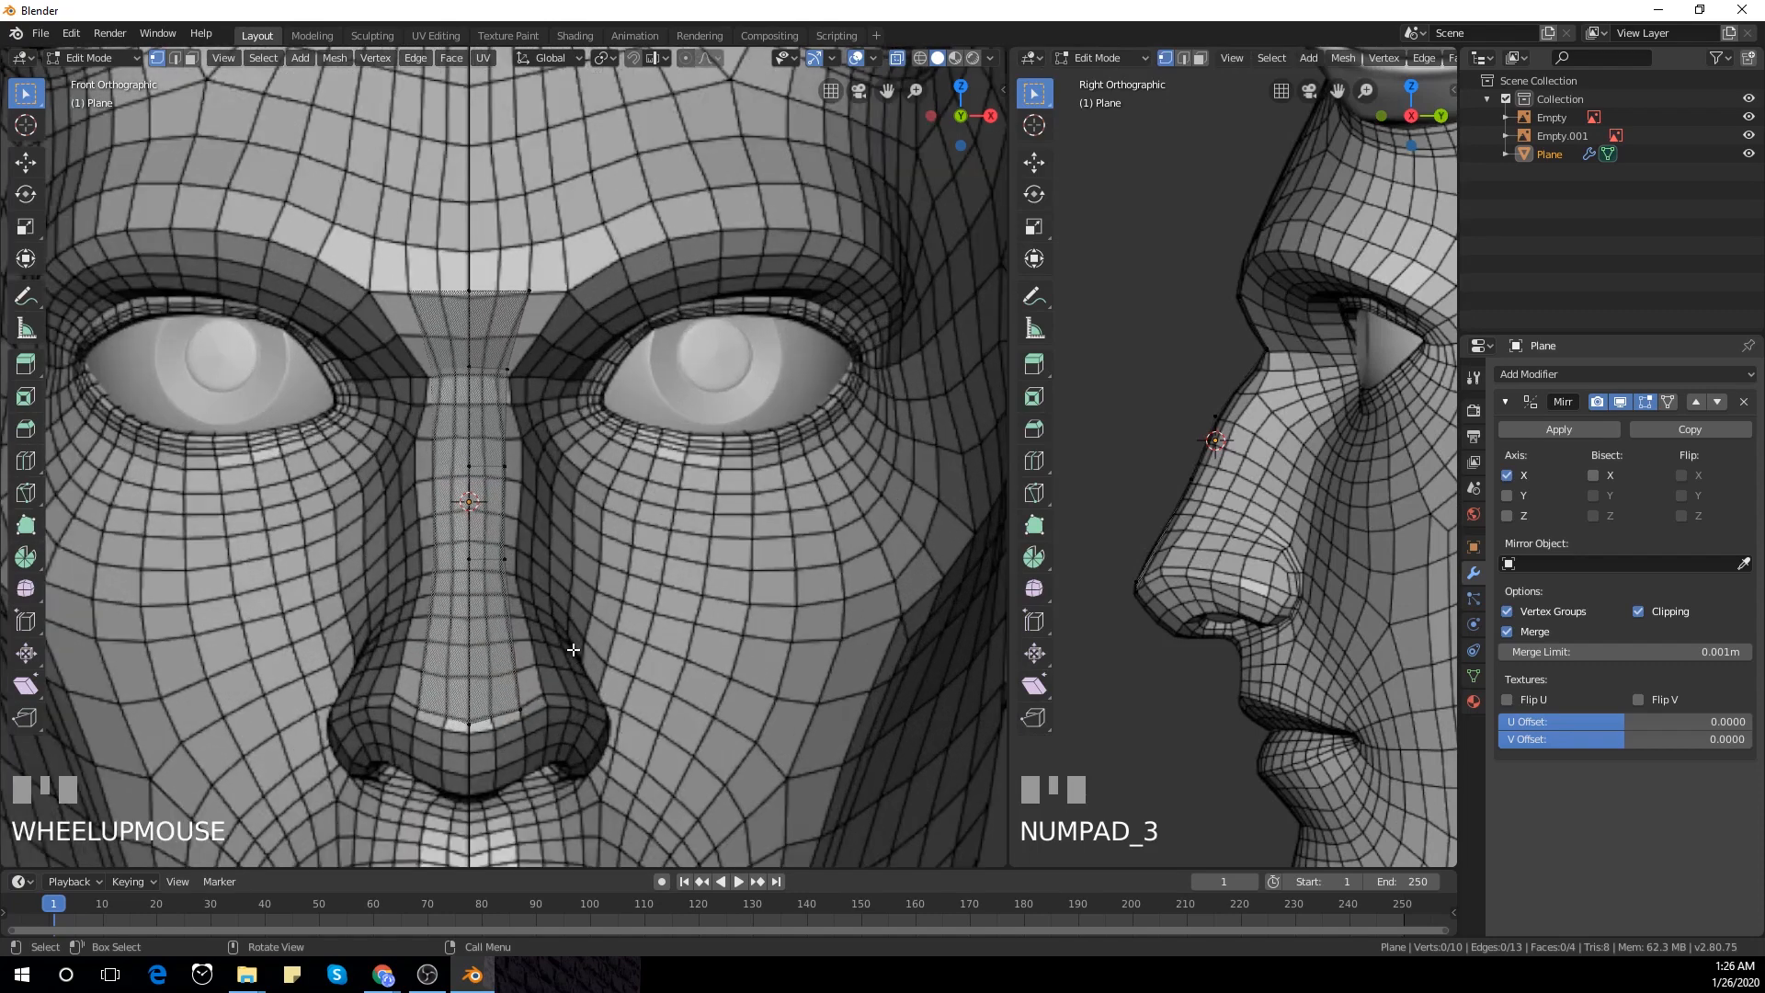
left_click(506, 371)
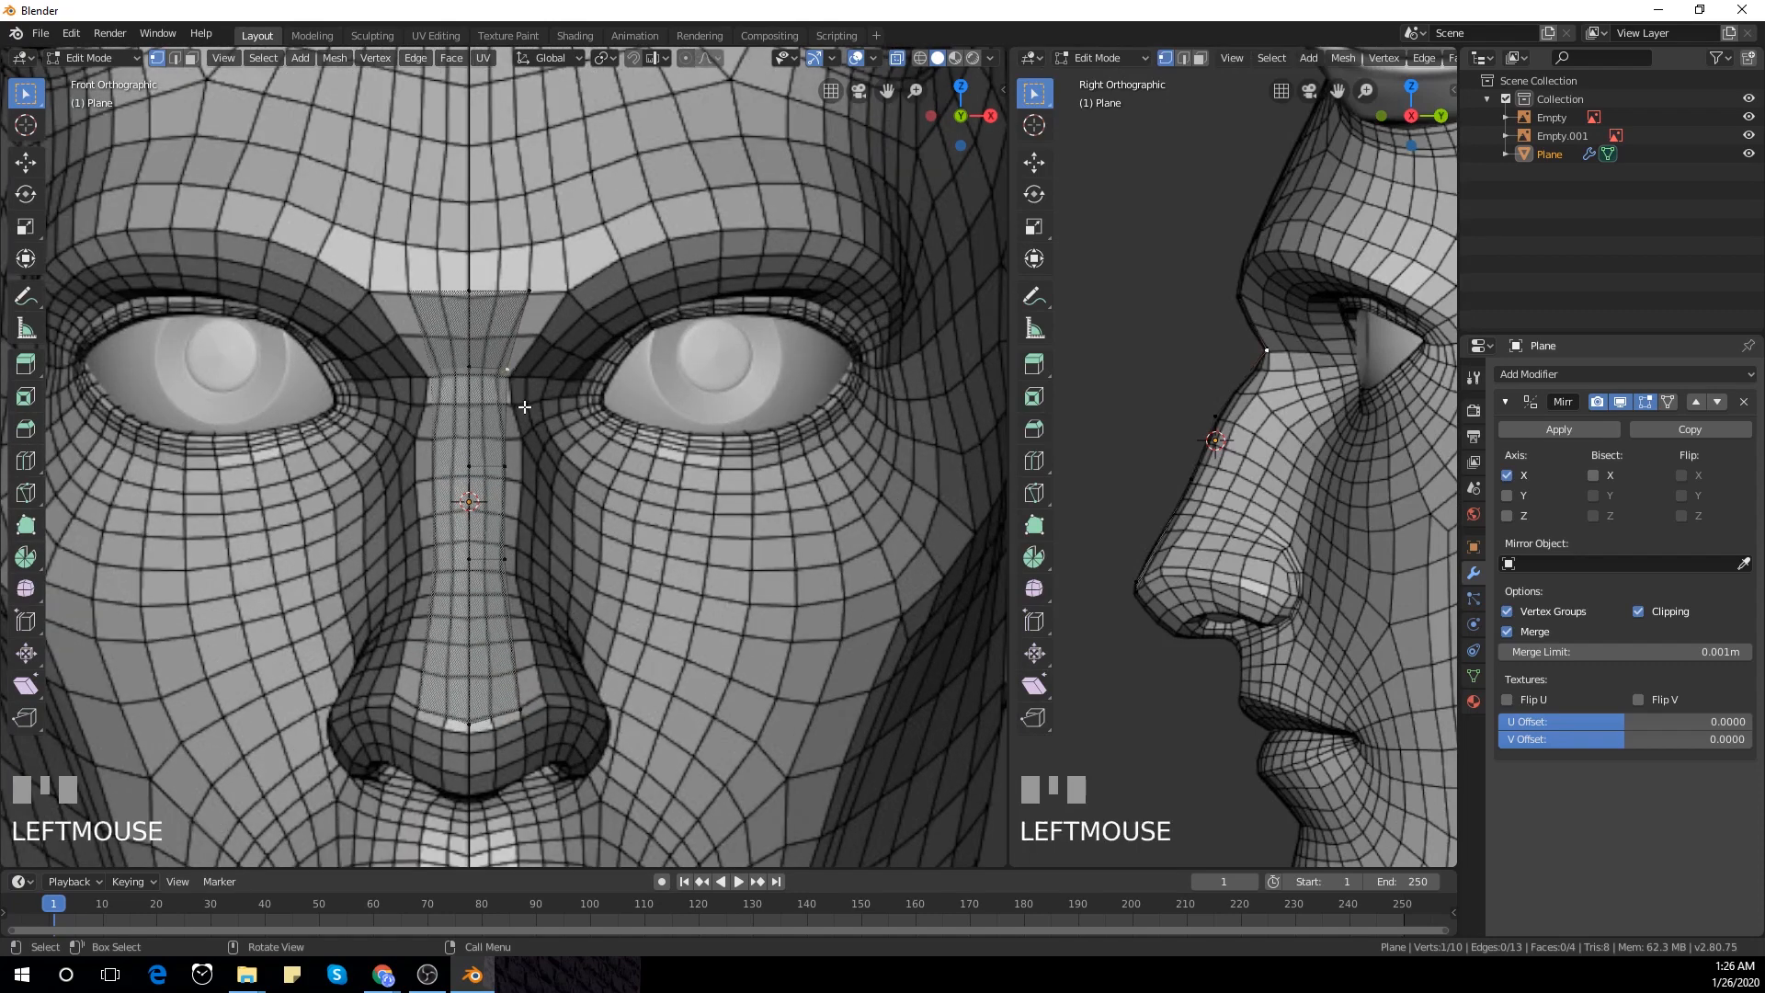
left_click(509, 456, "shift")
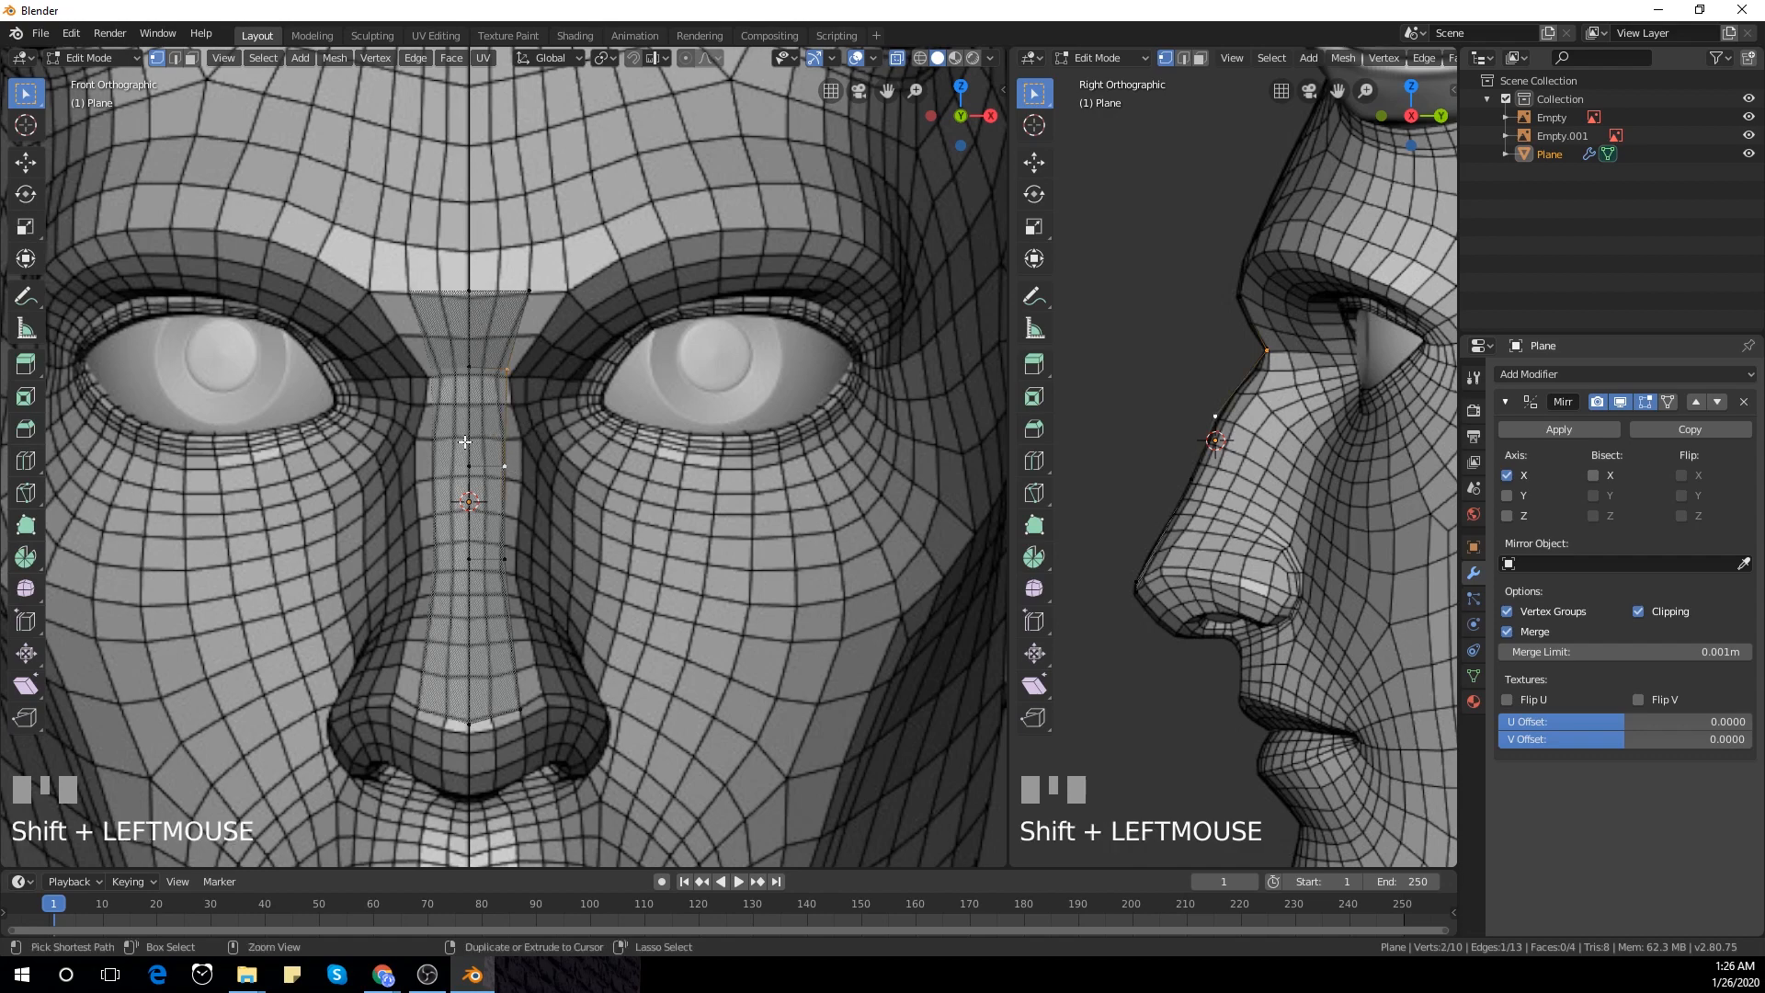
key("ctrl+r")
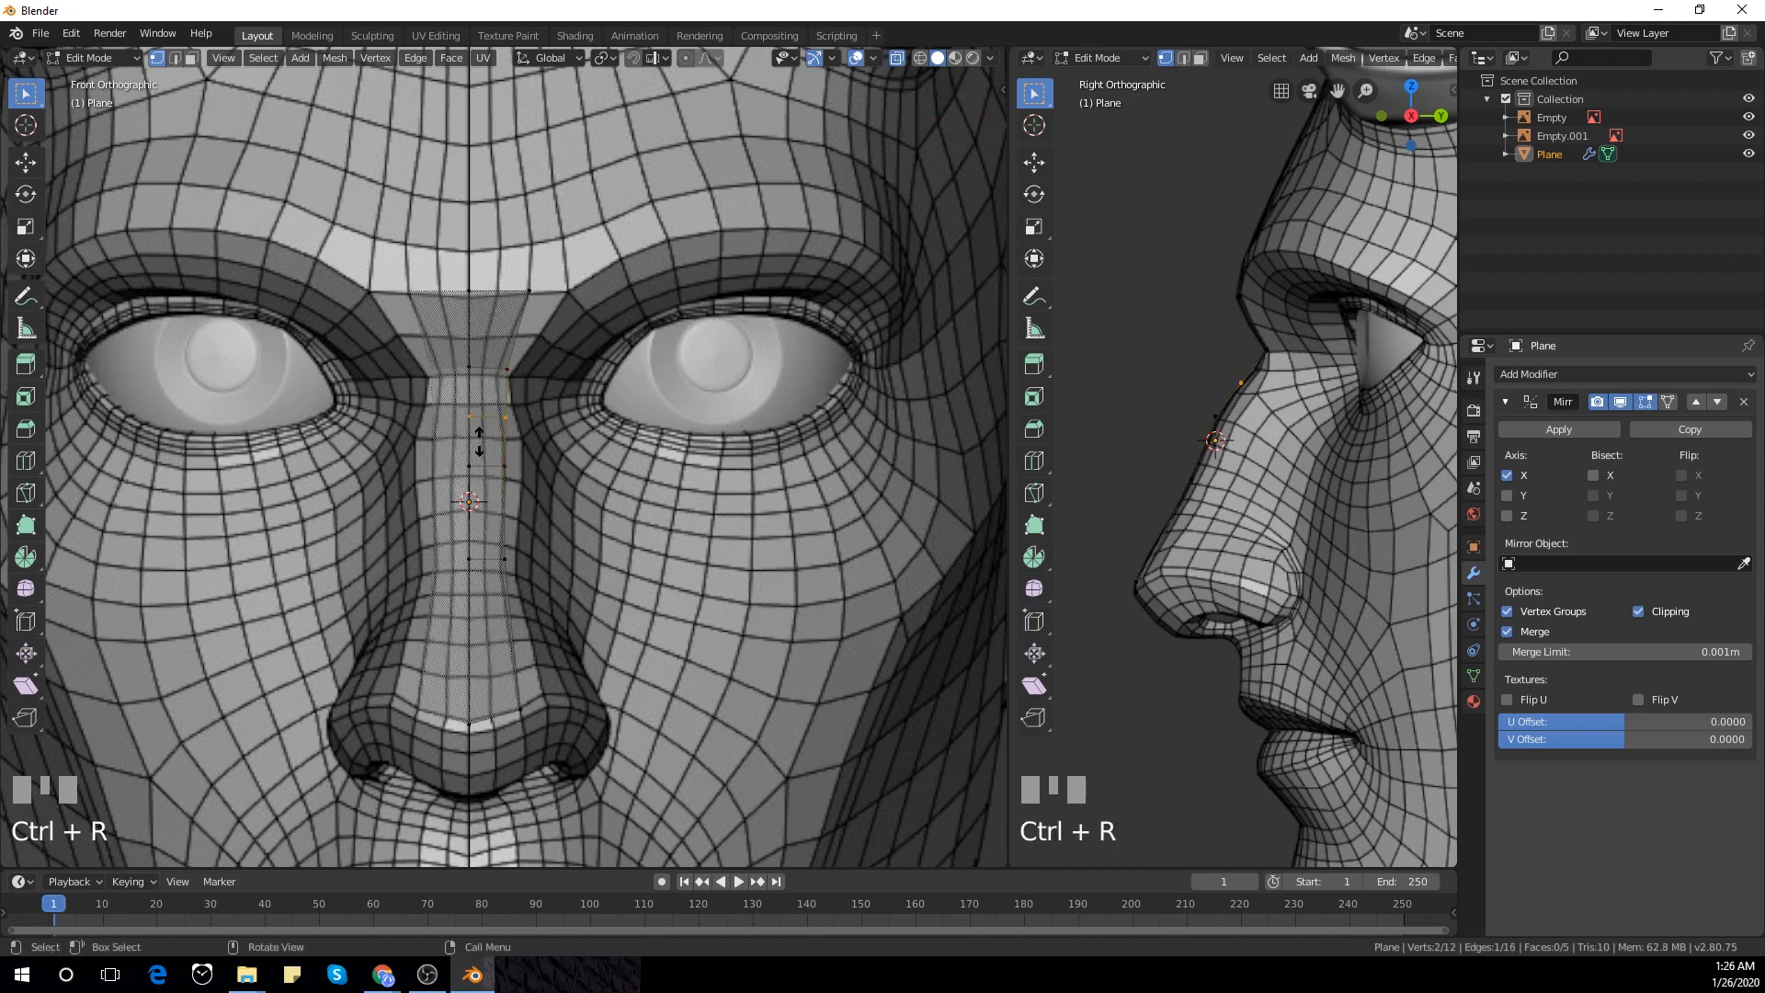
left_click(477, 434)
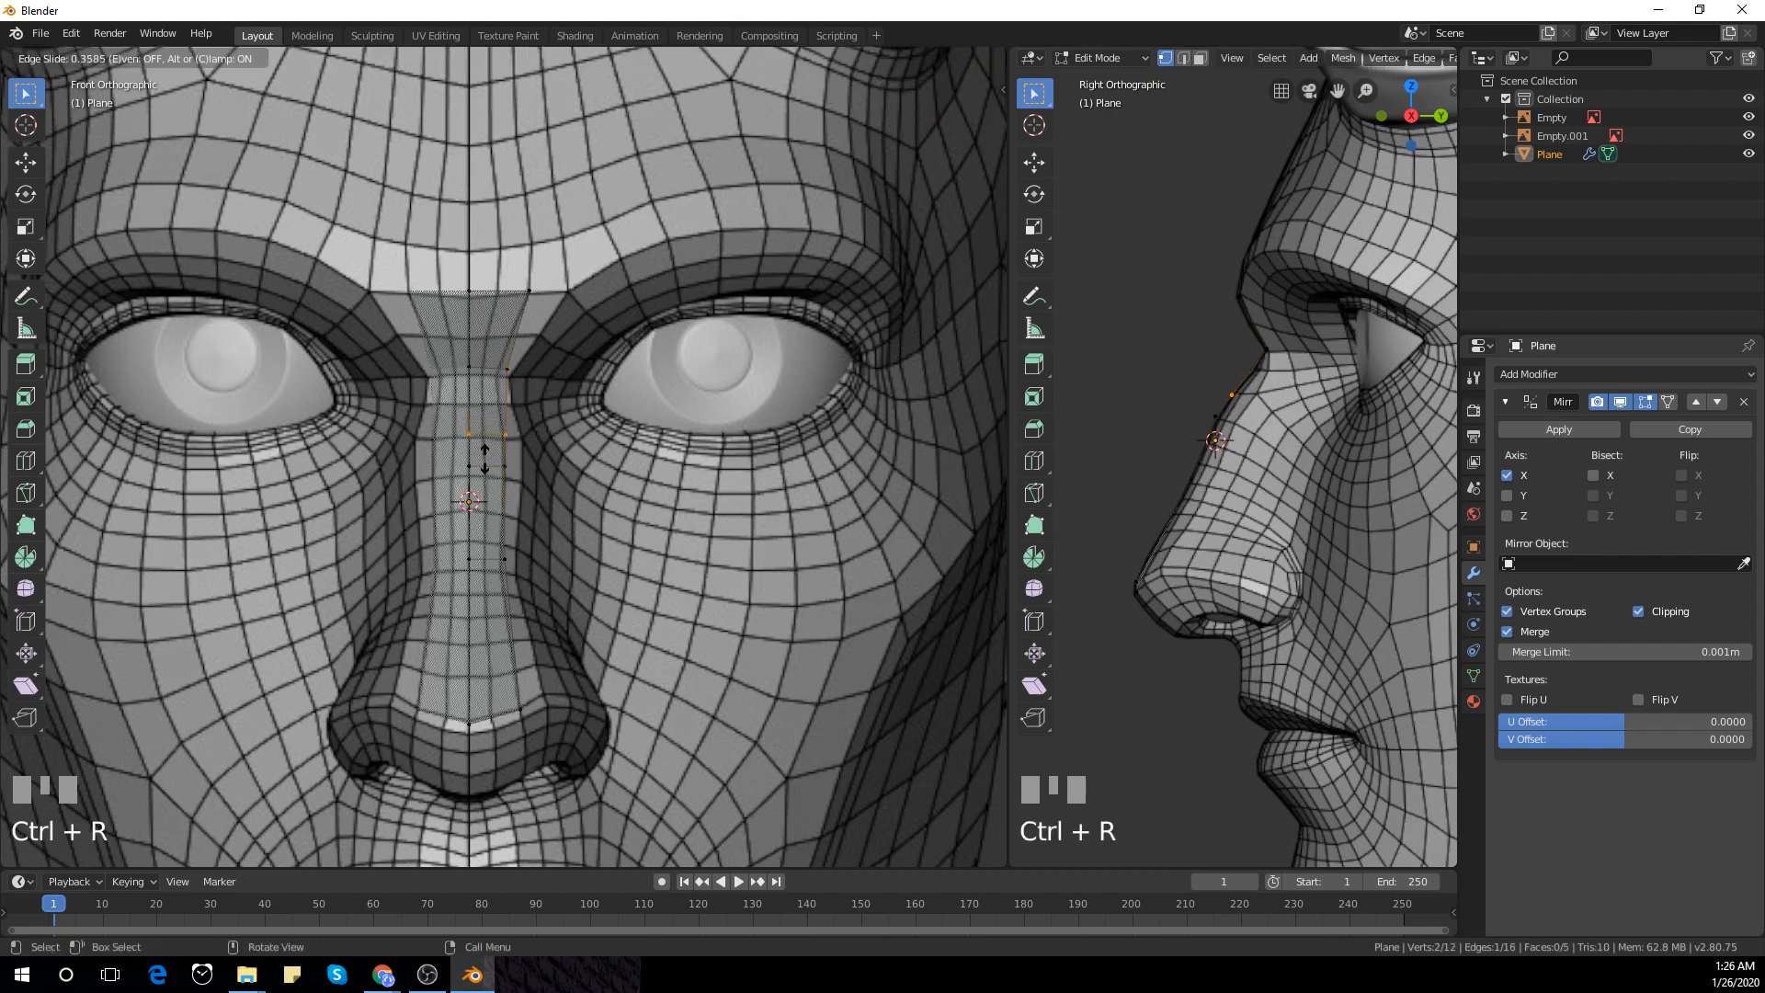
left_click(486, 464)
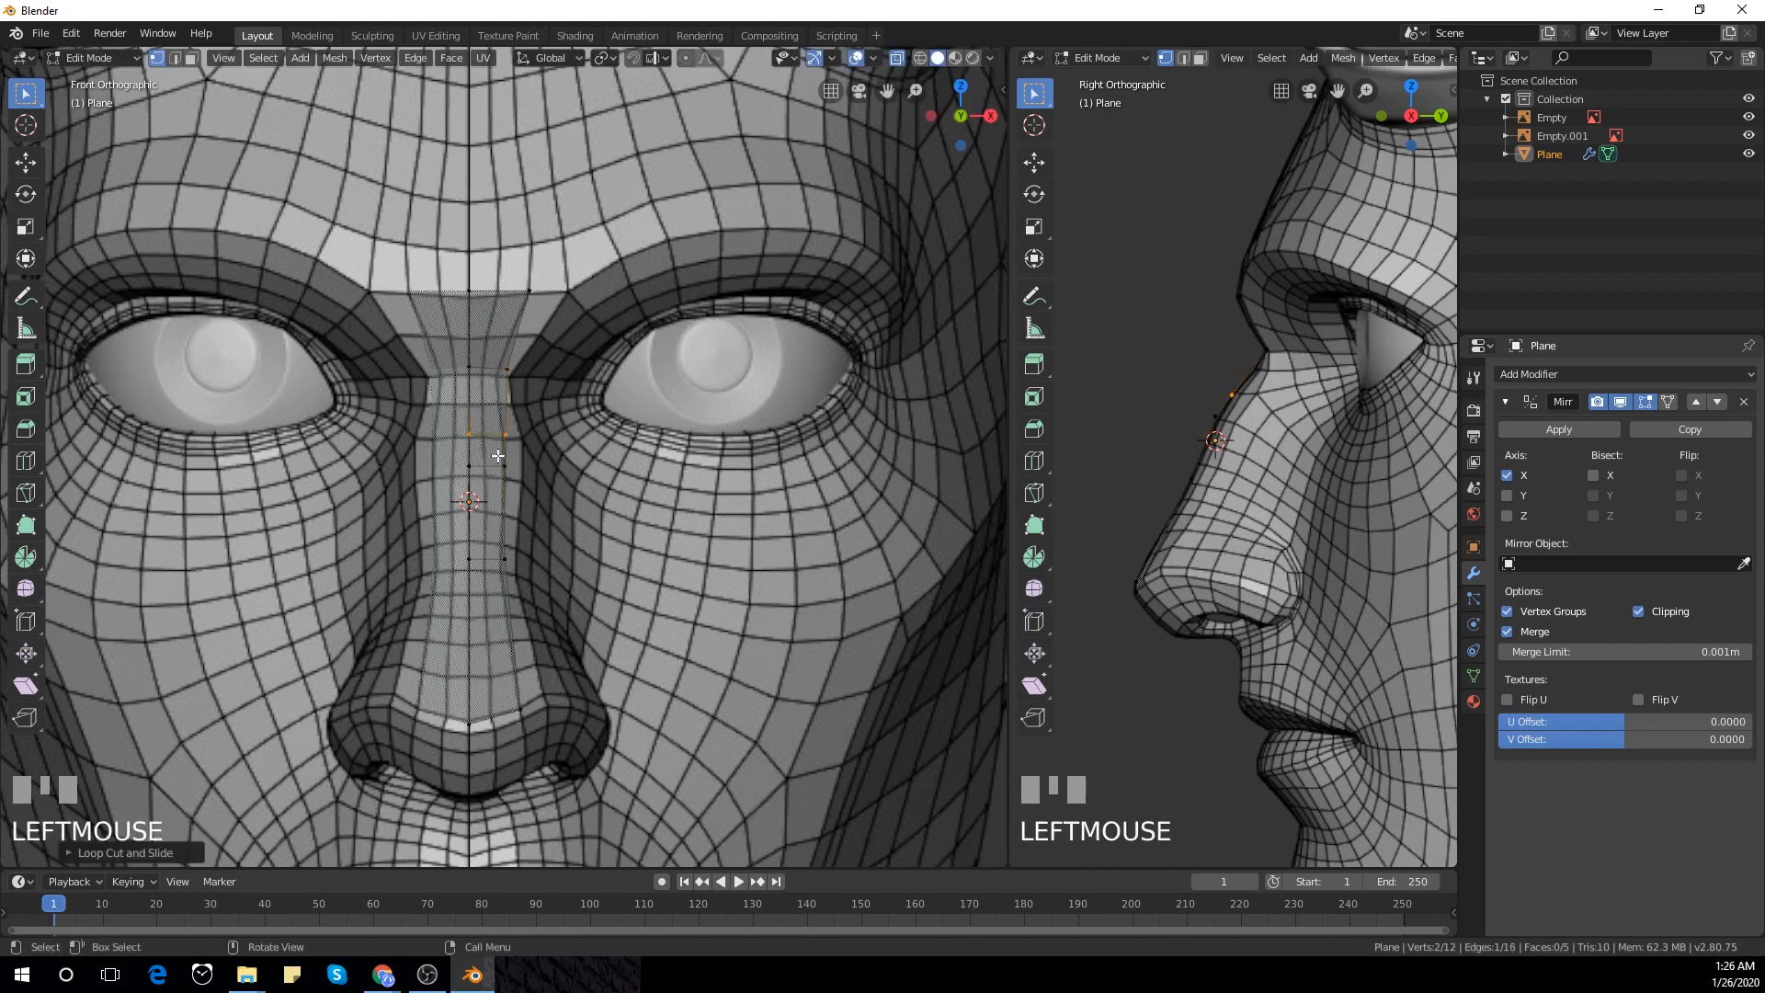
Edge-slide the row below the new loop down the nose bridge by a factor of about 0.39
key("g")
right_click(550, 523)
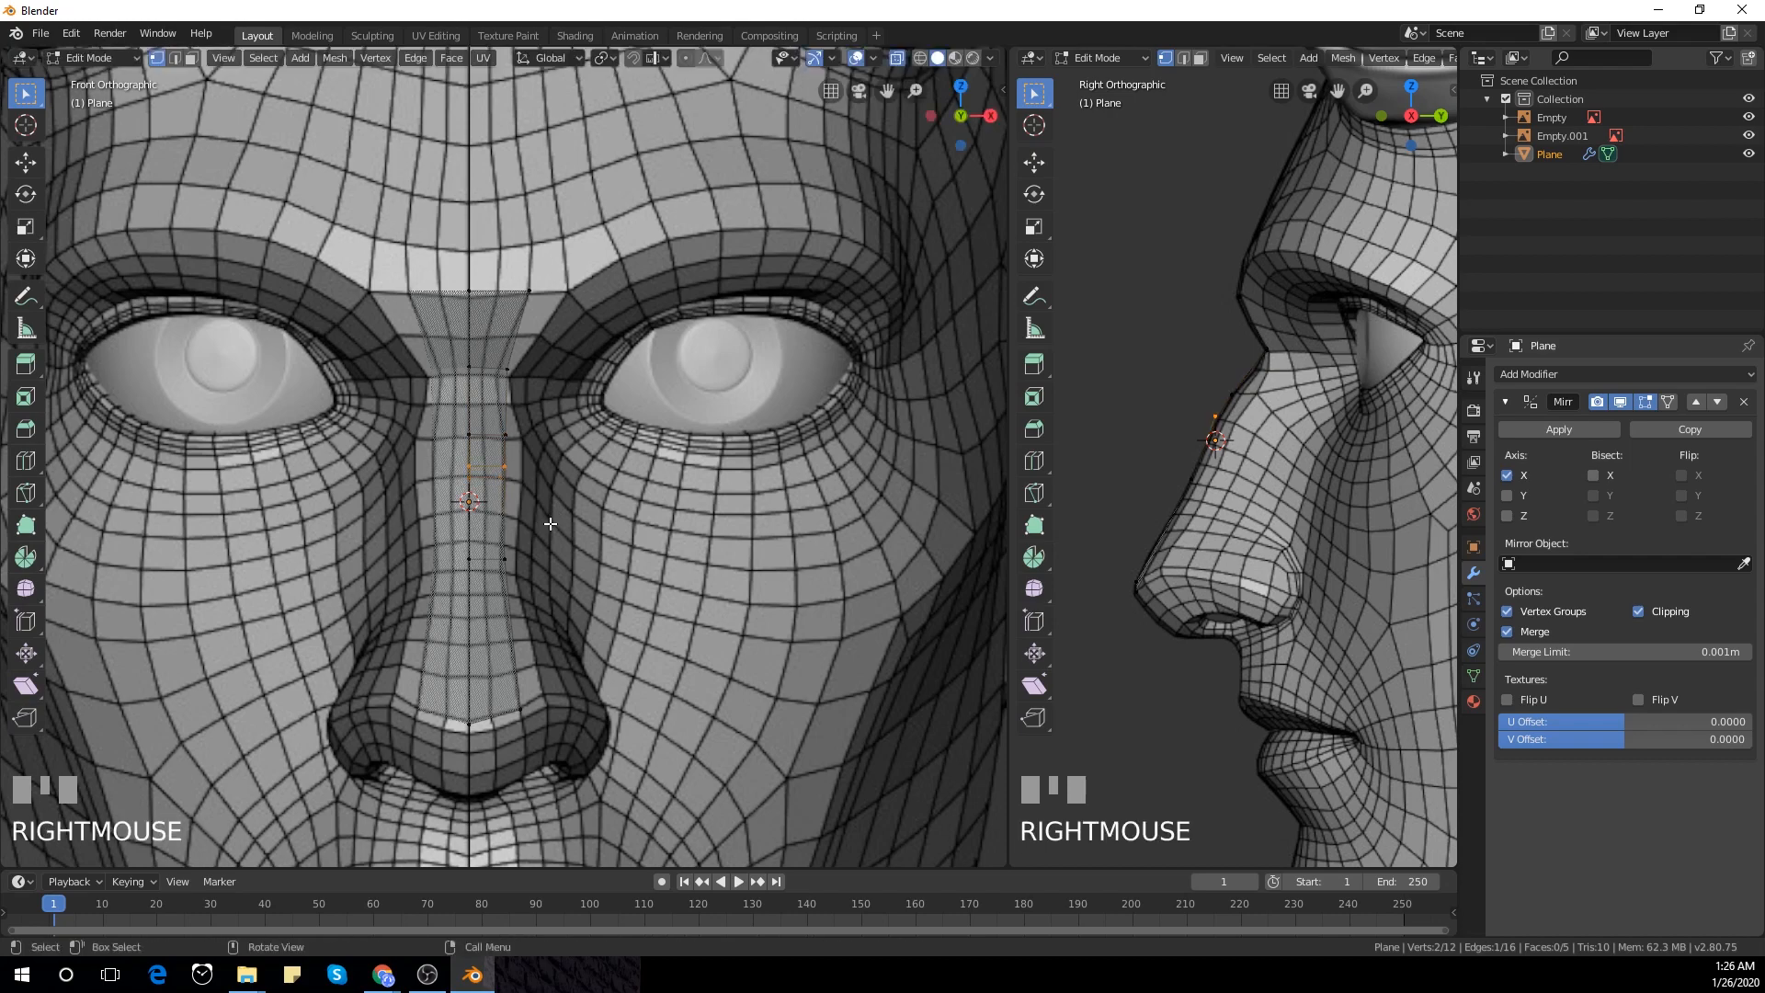
key("g")
key("g")
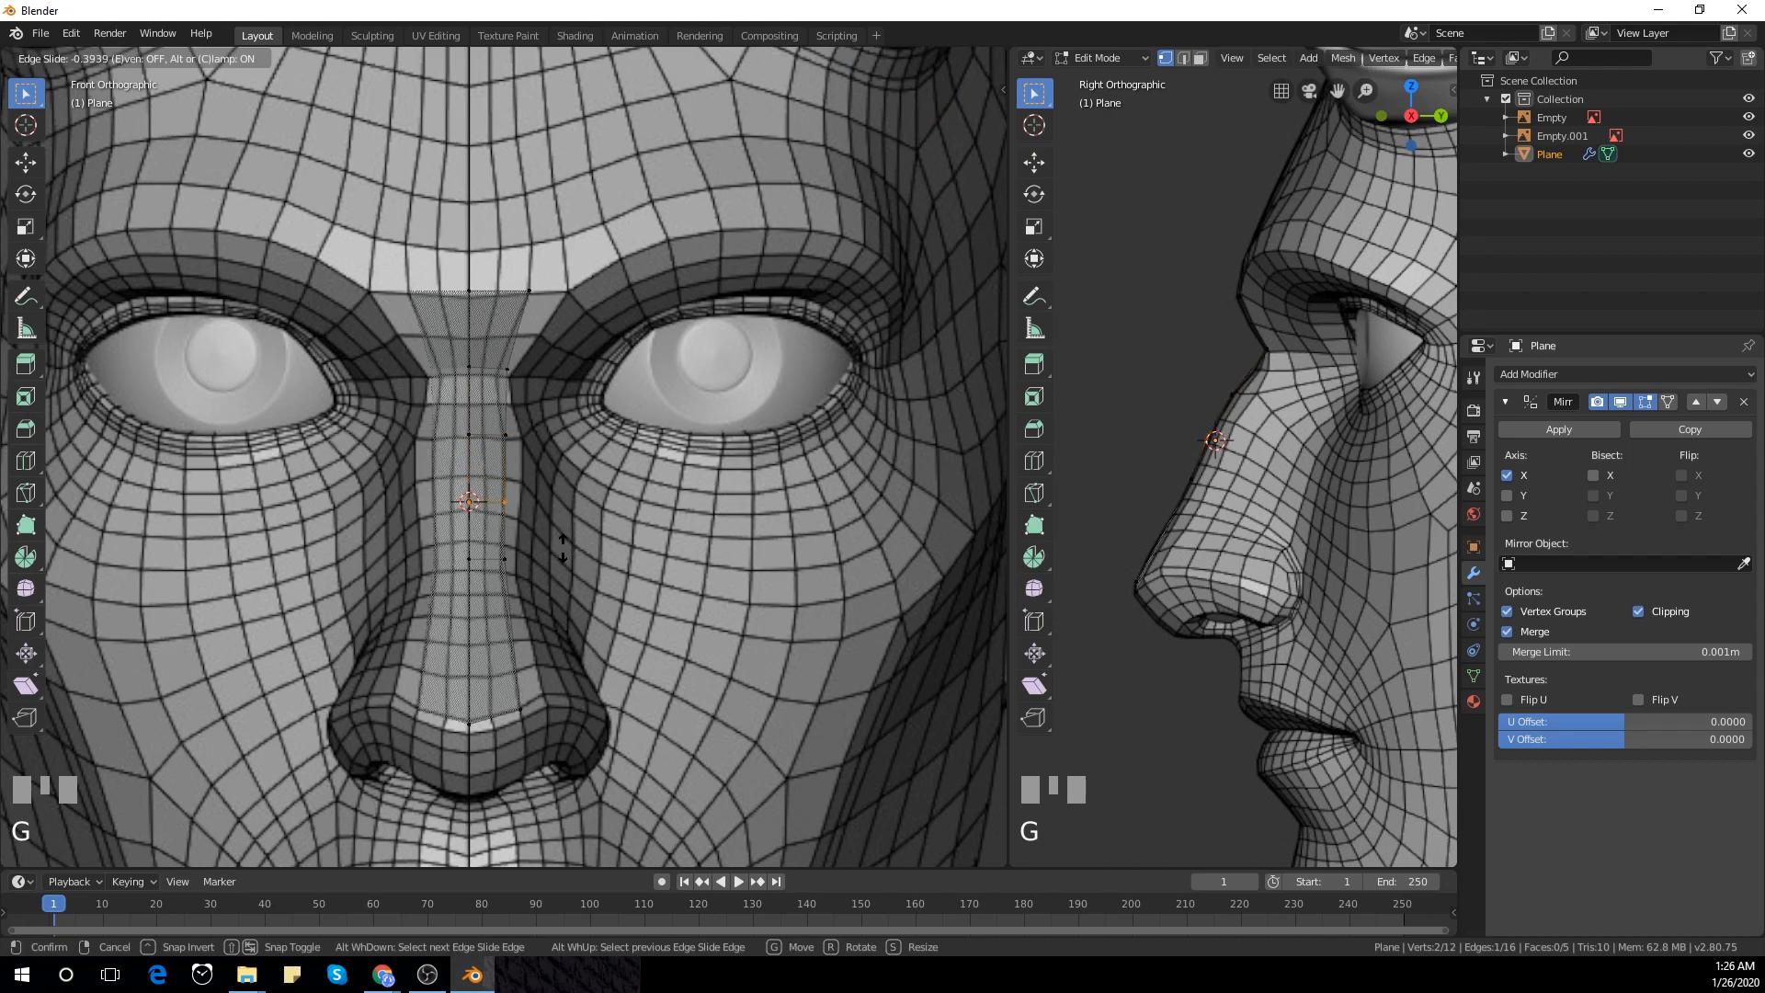
left_click(563, 548)
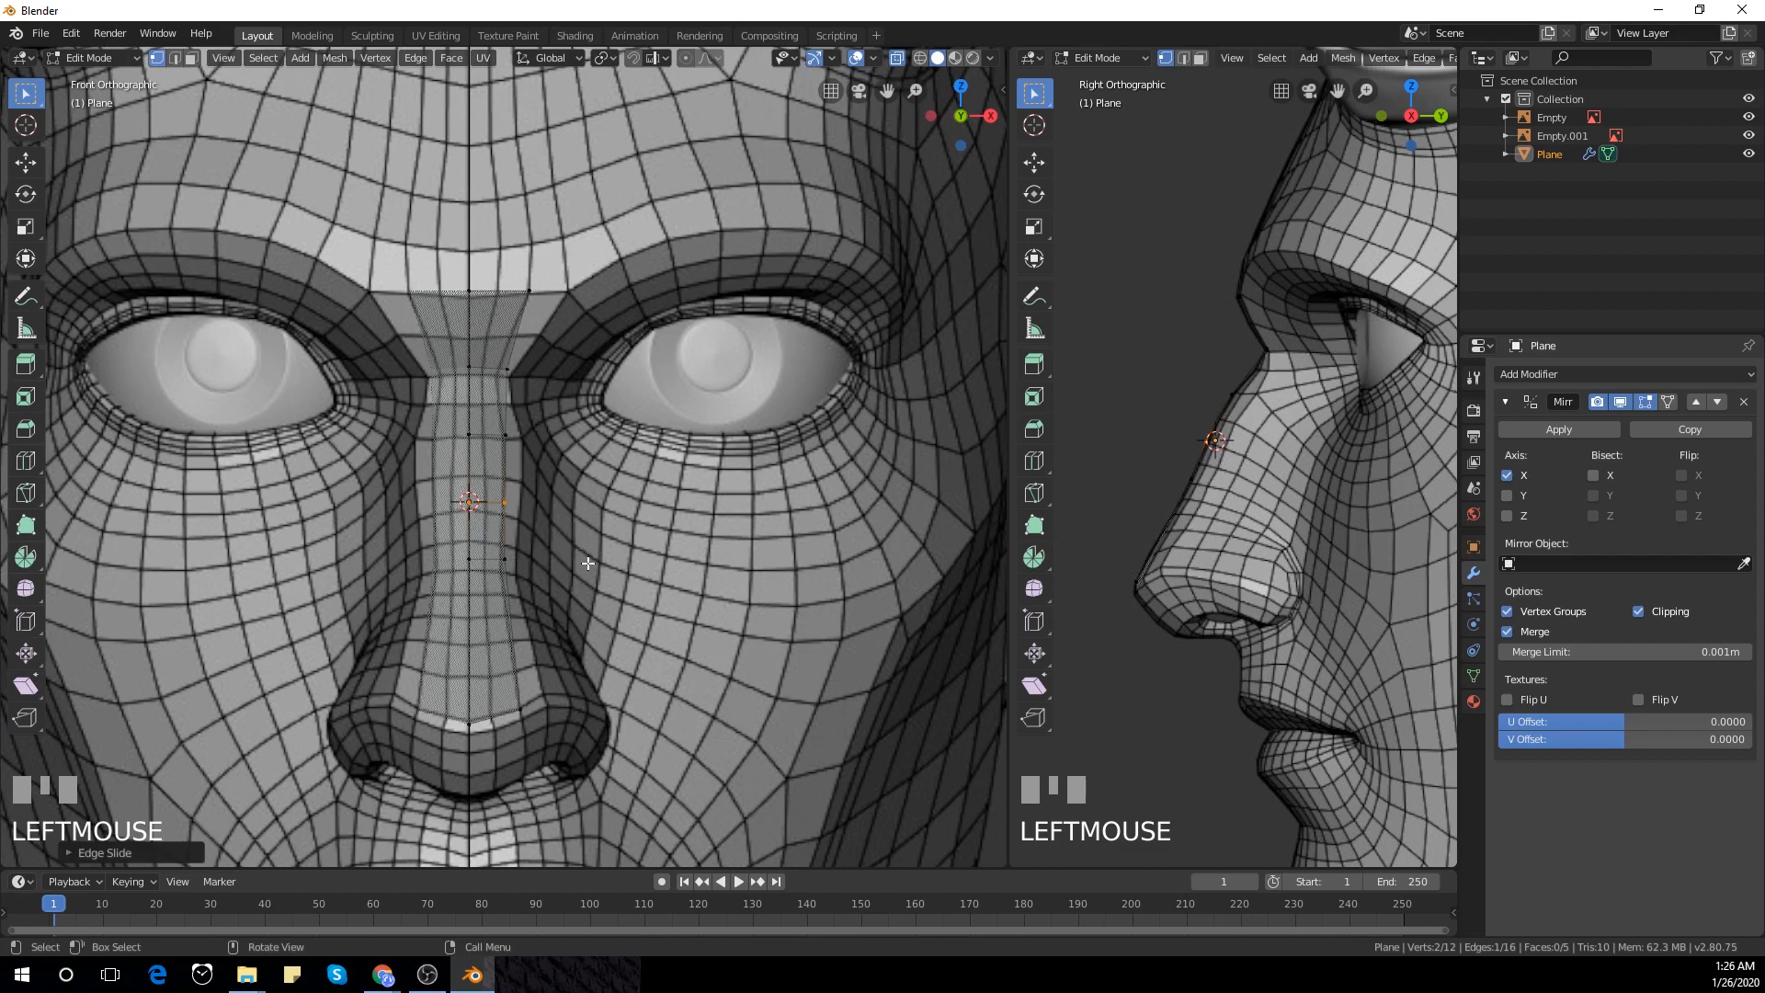
Extrude the outer edge between the nose root and the new loop outward twice, reaching the inner corner of the eye
left_click(508, 373)
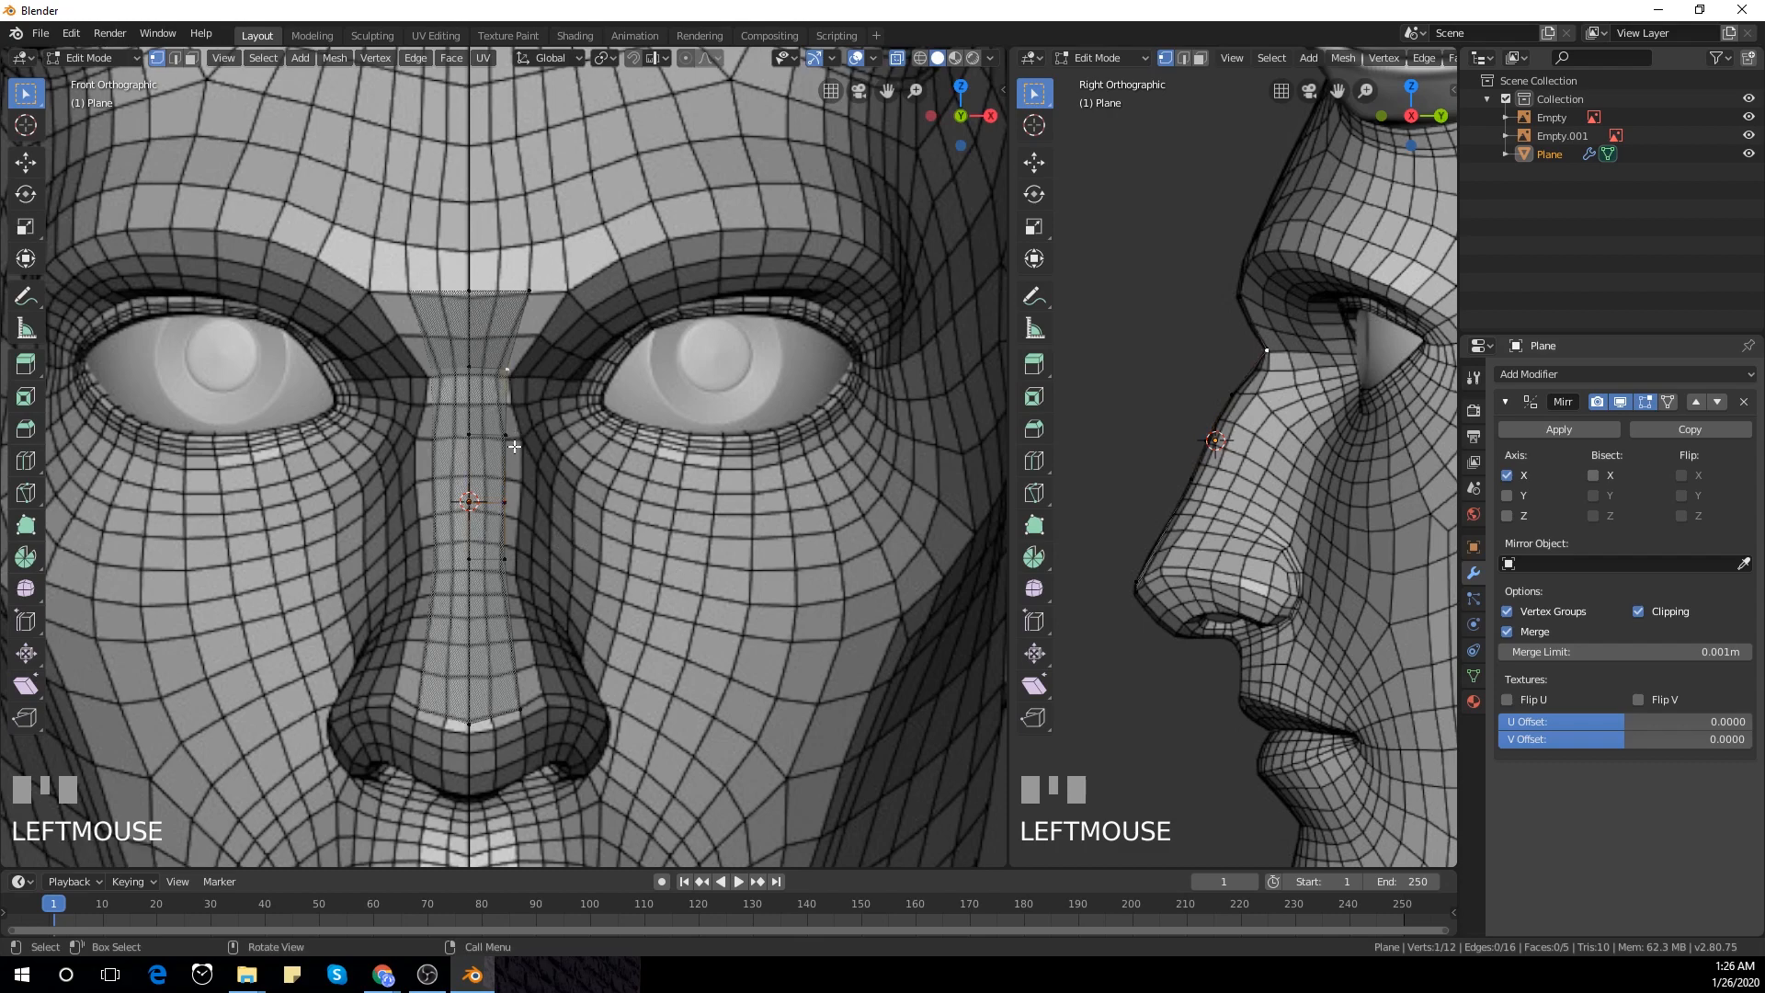
left_click(506, 436, "shift")
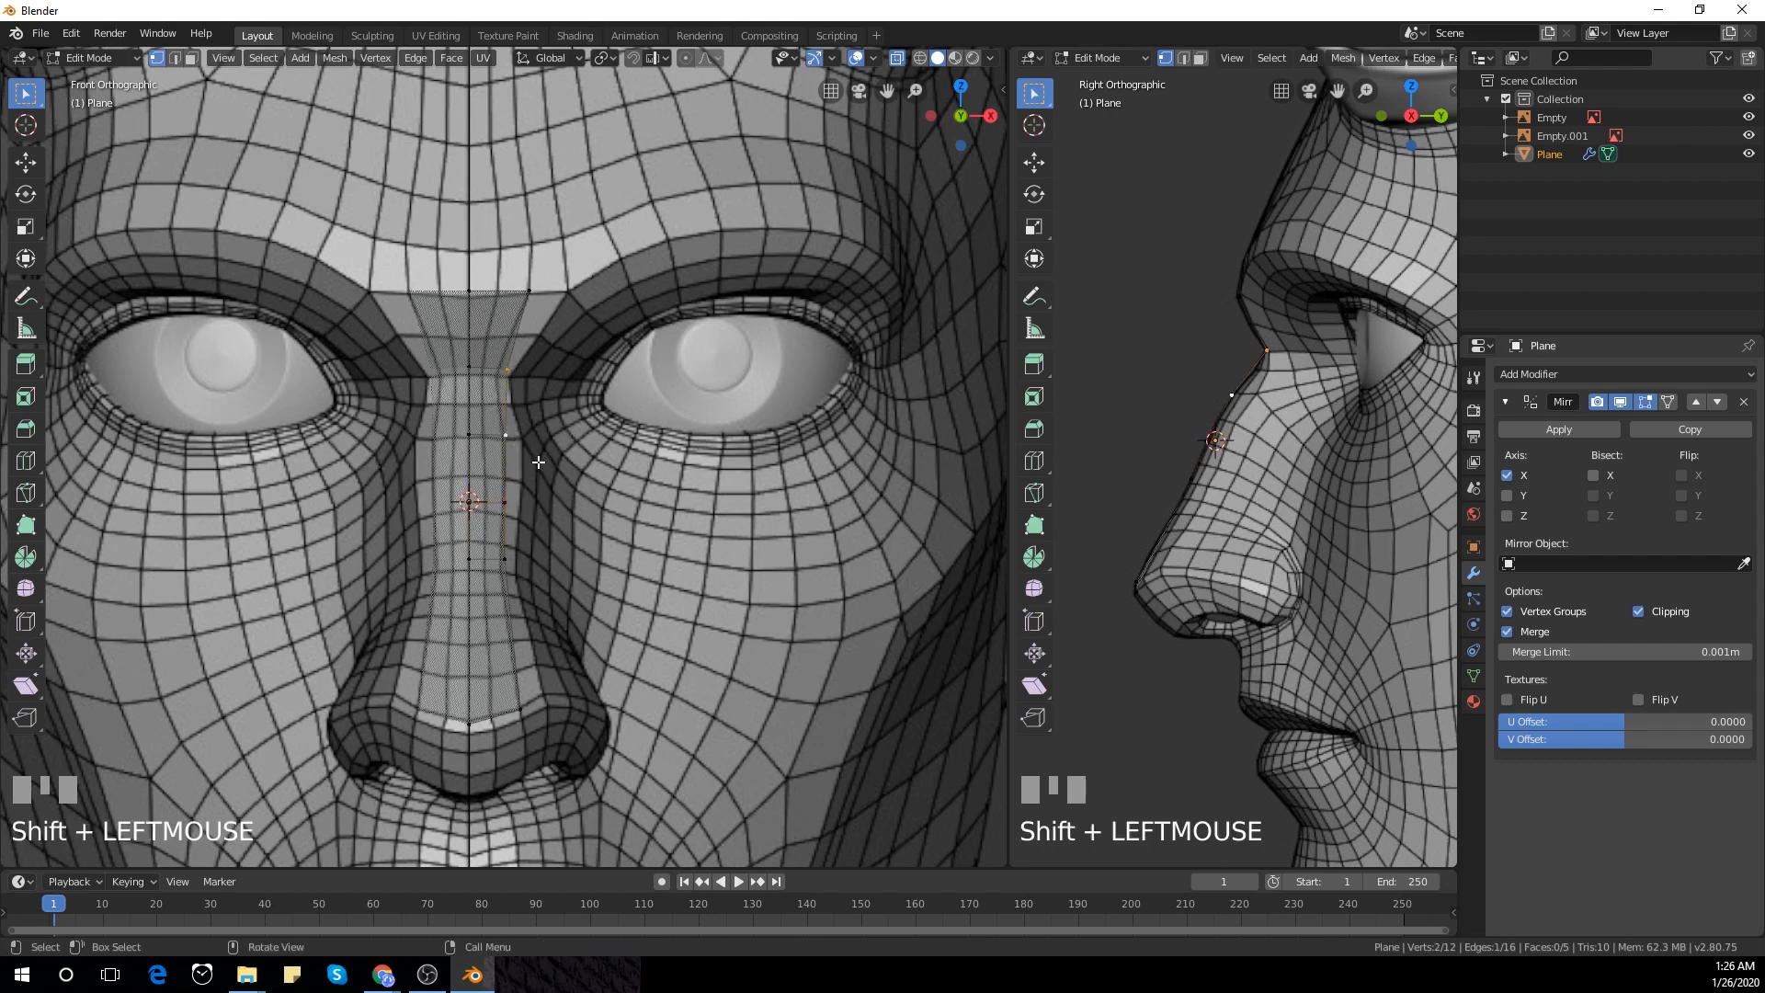
key("e")
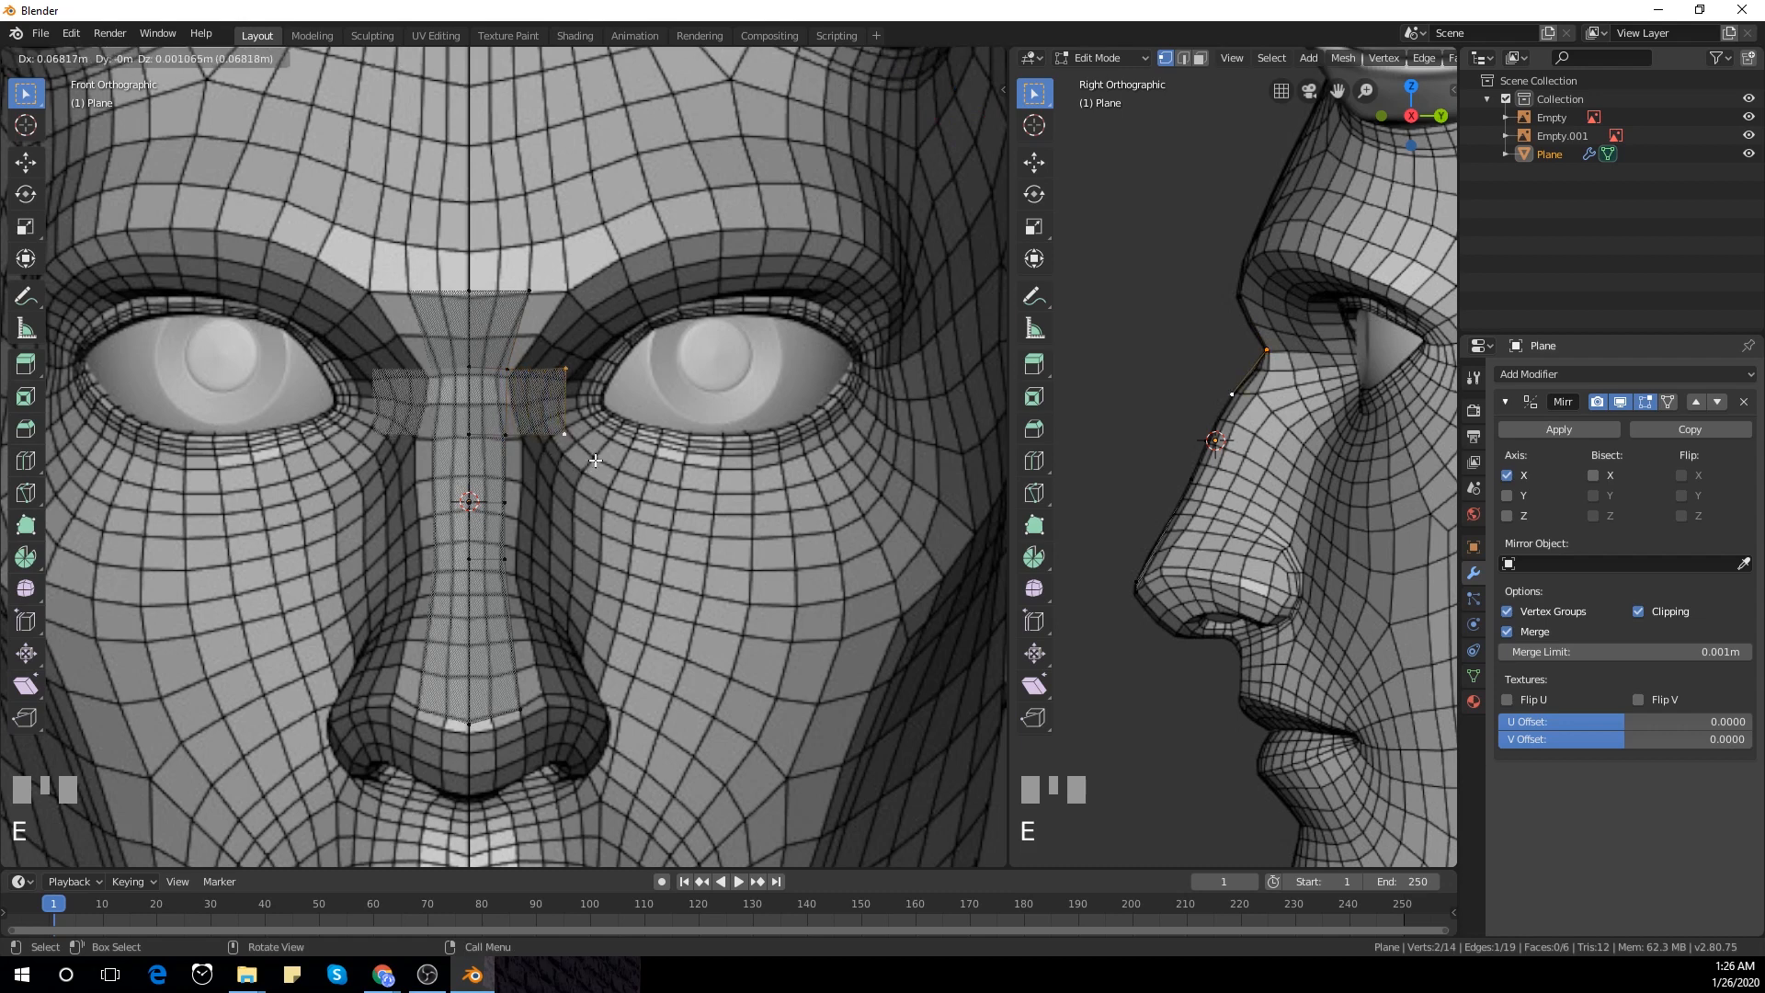
left_click(593, 459)
key("e")
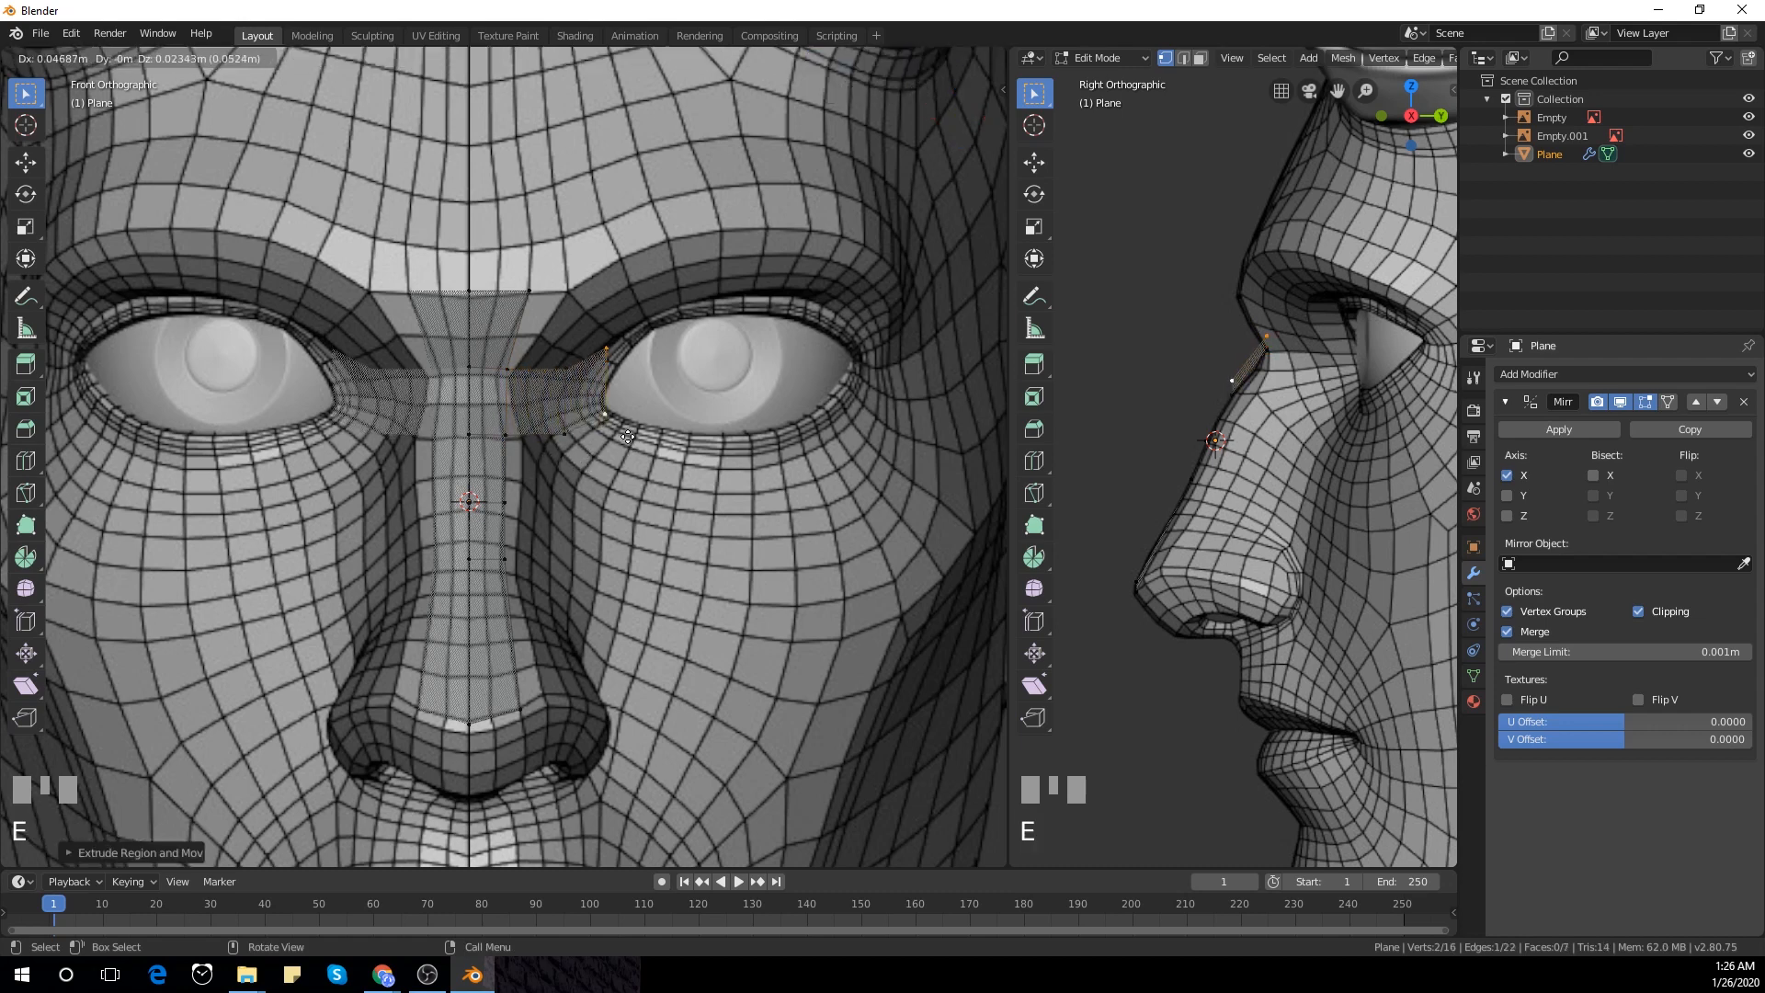
left_click(623, 434)
Move the upper end vertex of the side extrusion down to the inner corner of the eye
left_click(607, 343)
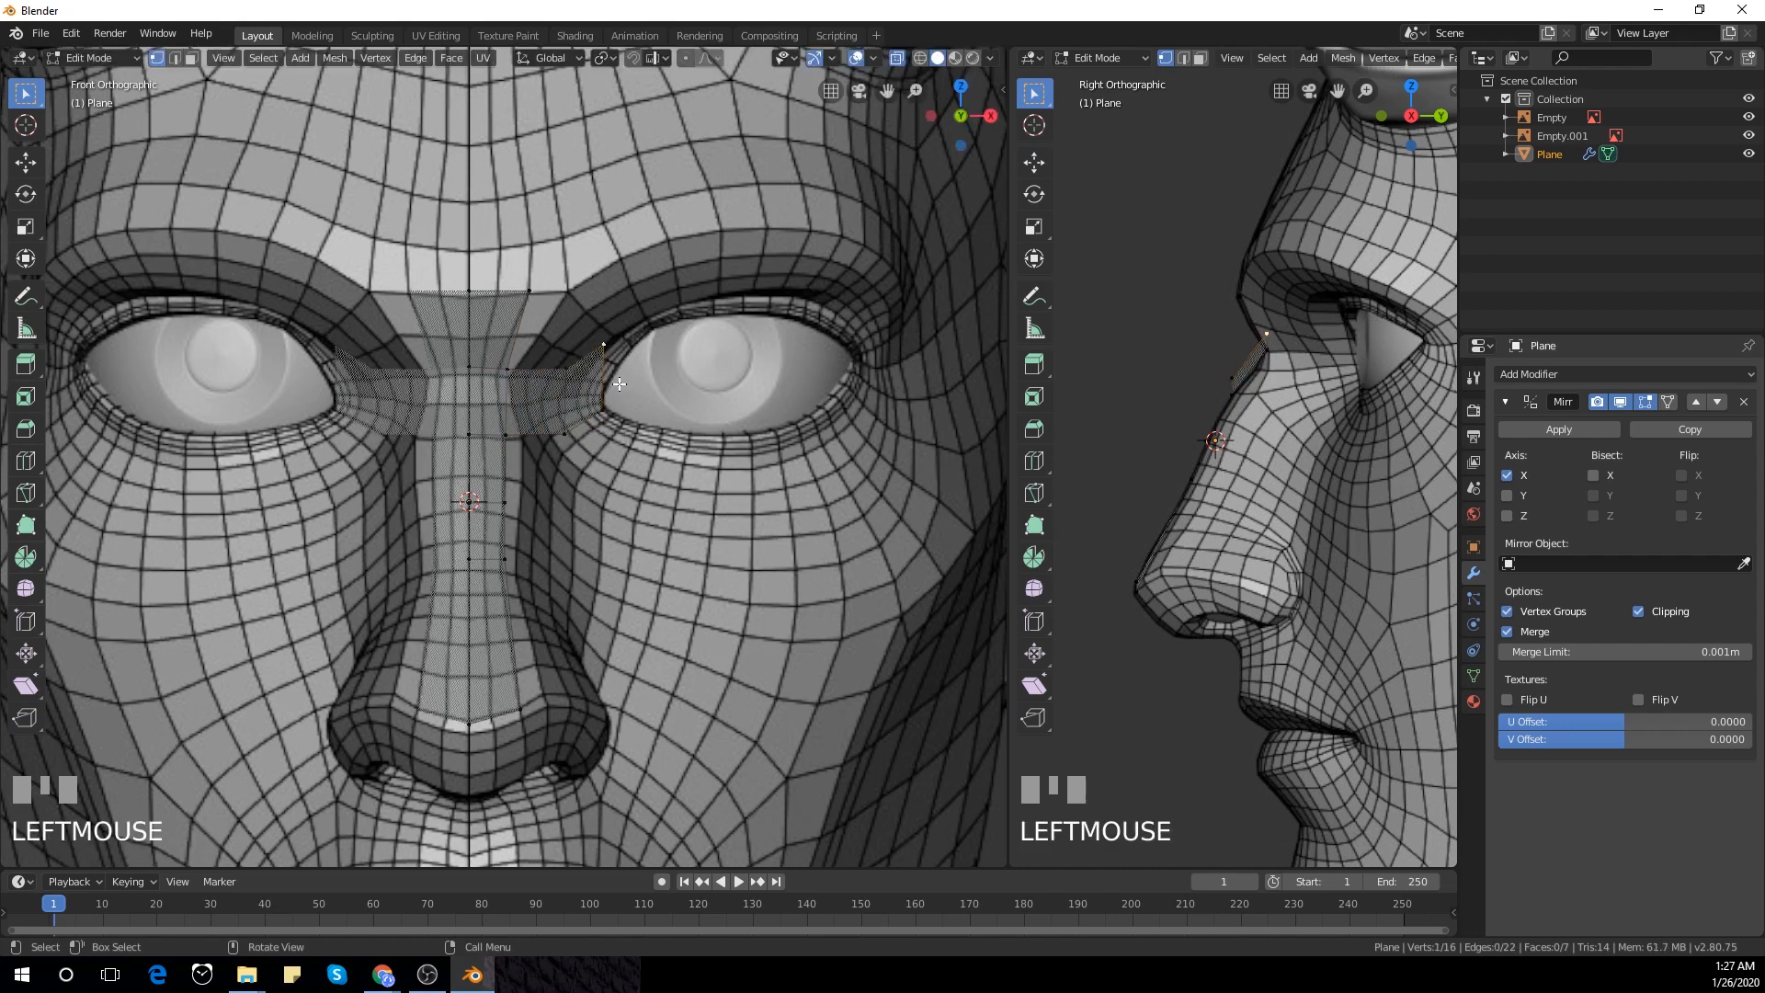
key("g")
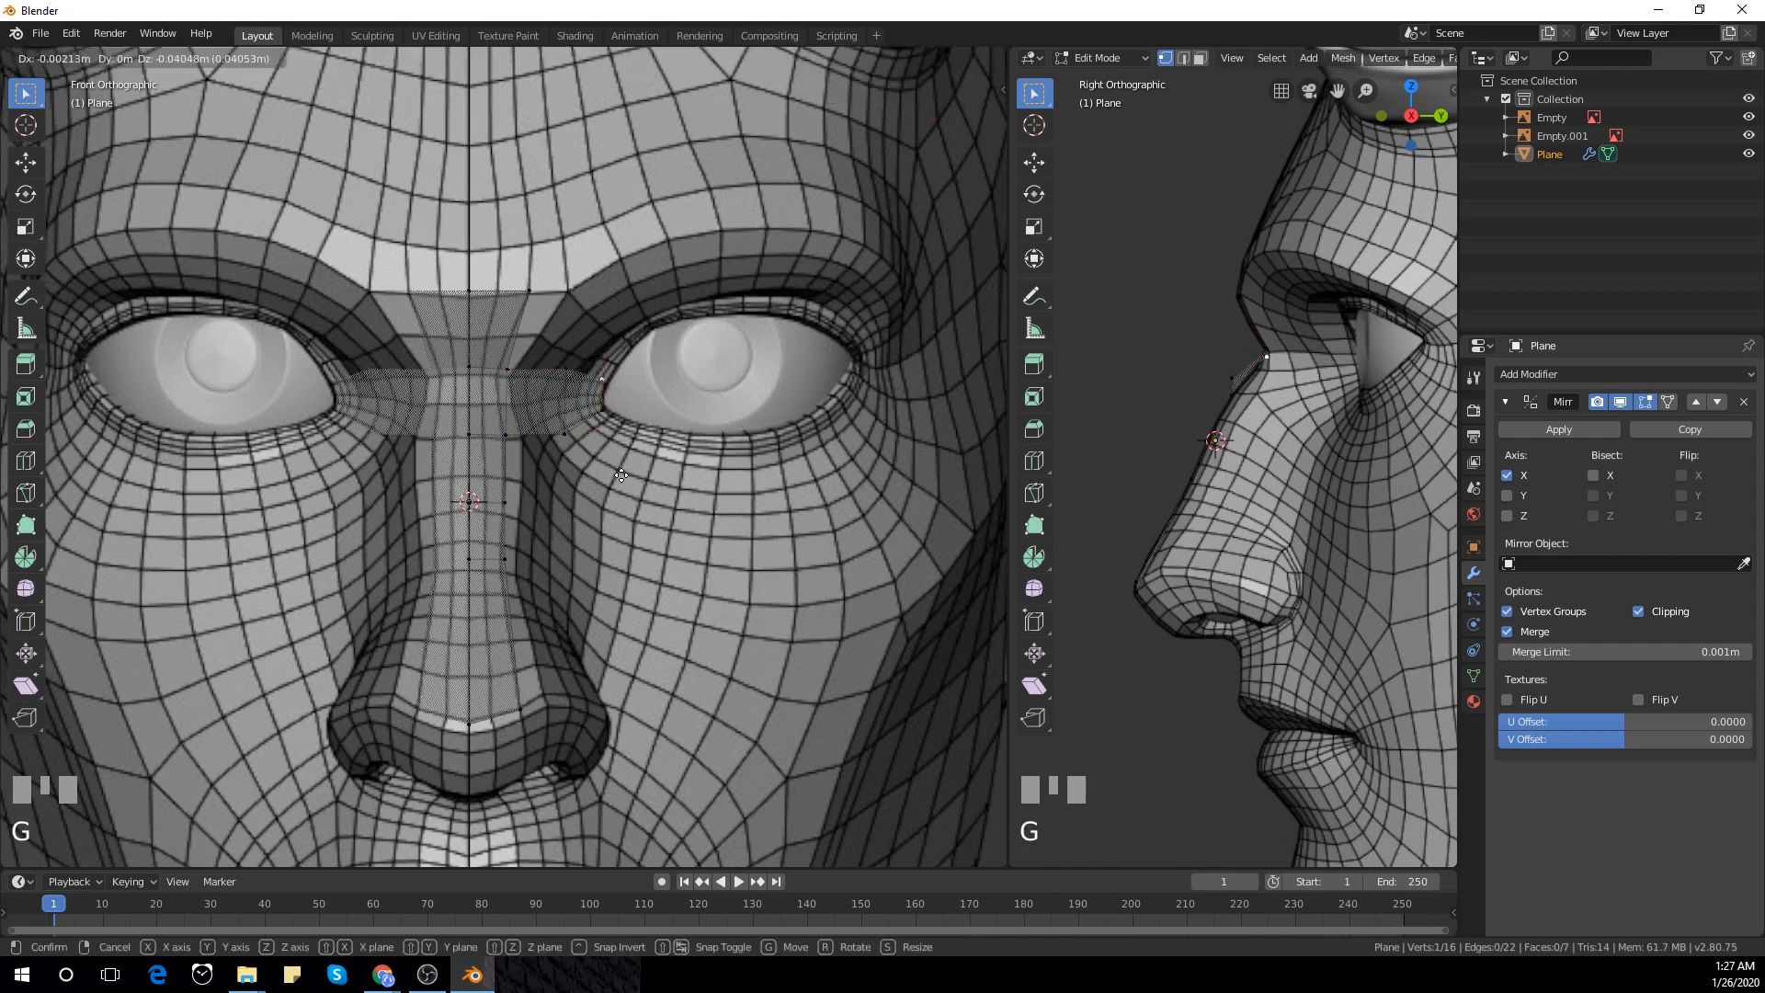
left_click(621, 491)
Scale the vertical edge between the nose and the eye corner to about 0.79 along Z
left_click_drag(552, 359, 577, 481)
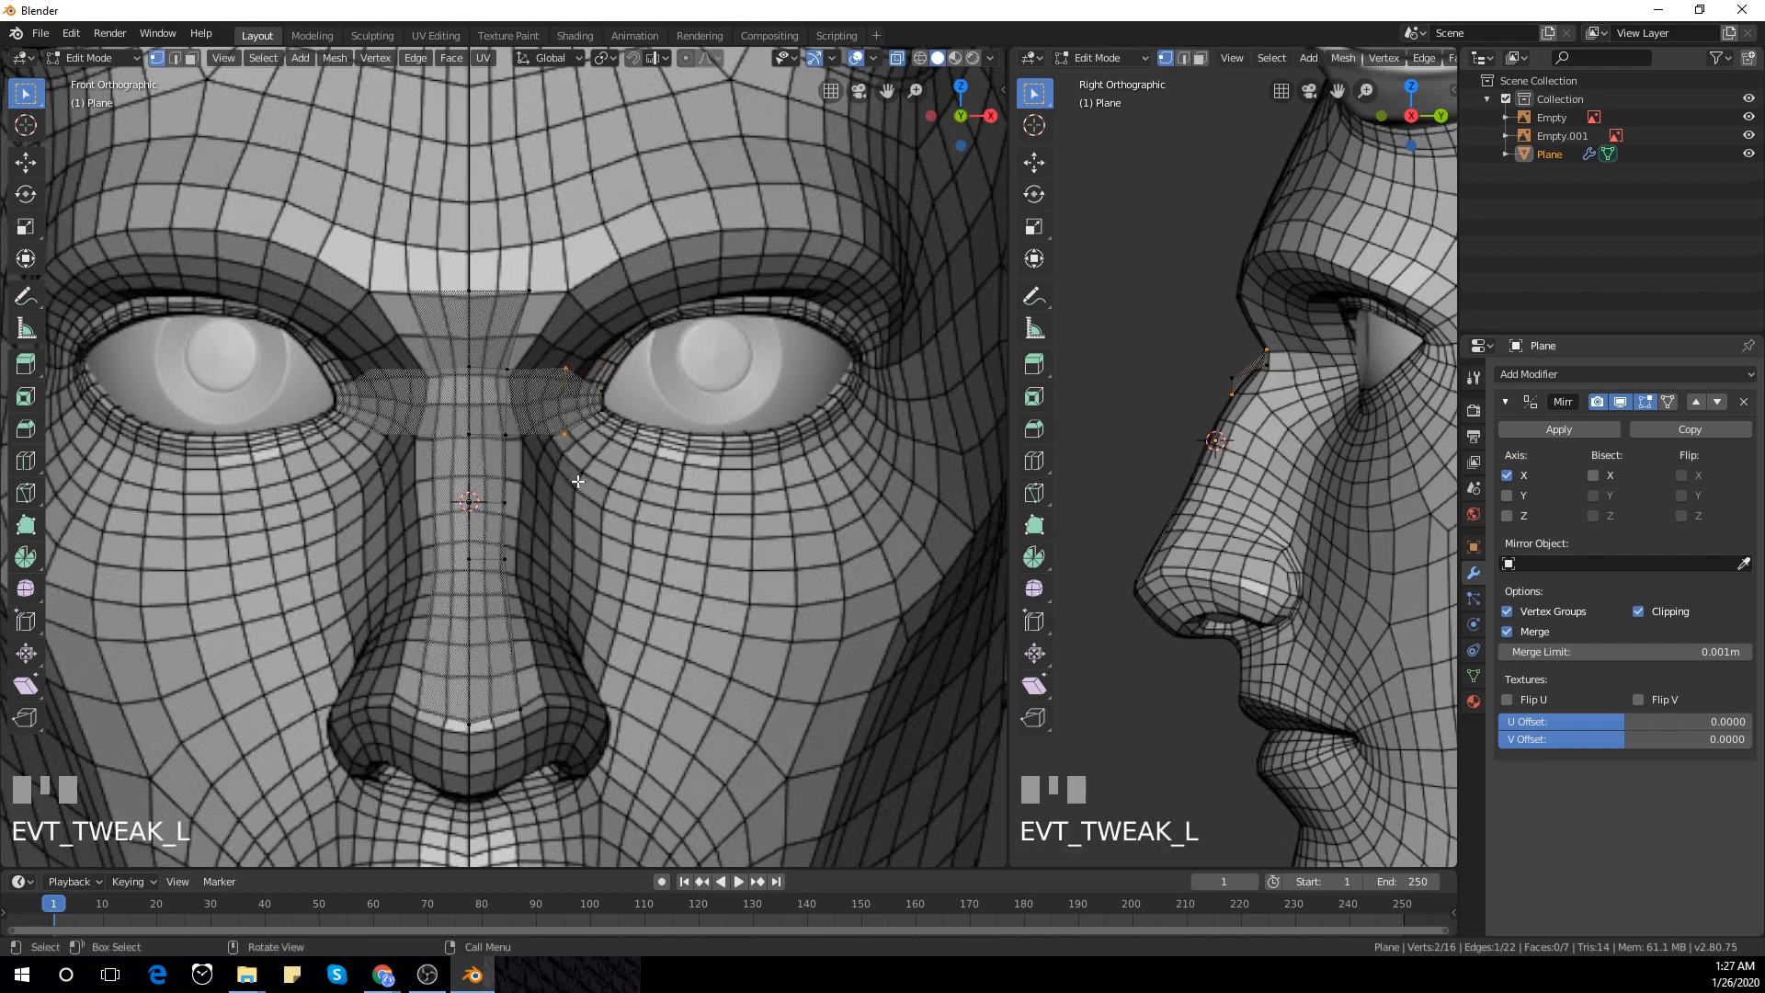
key("s")
key("z")
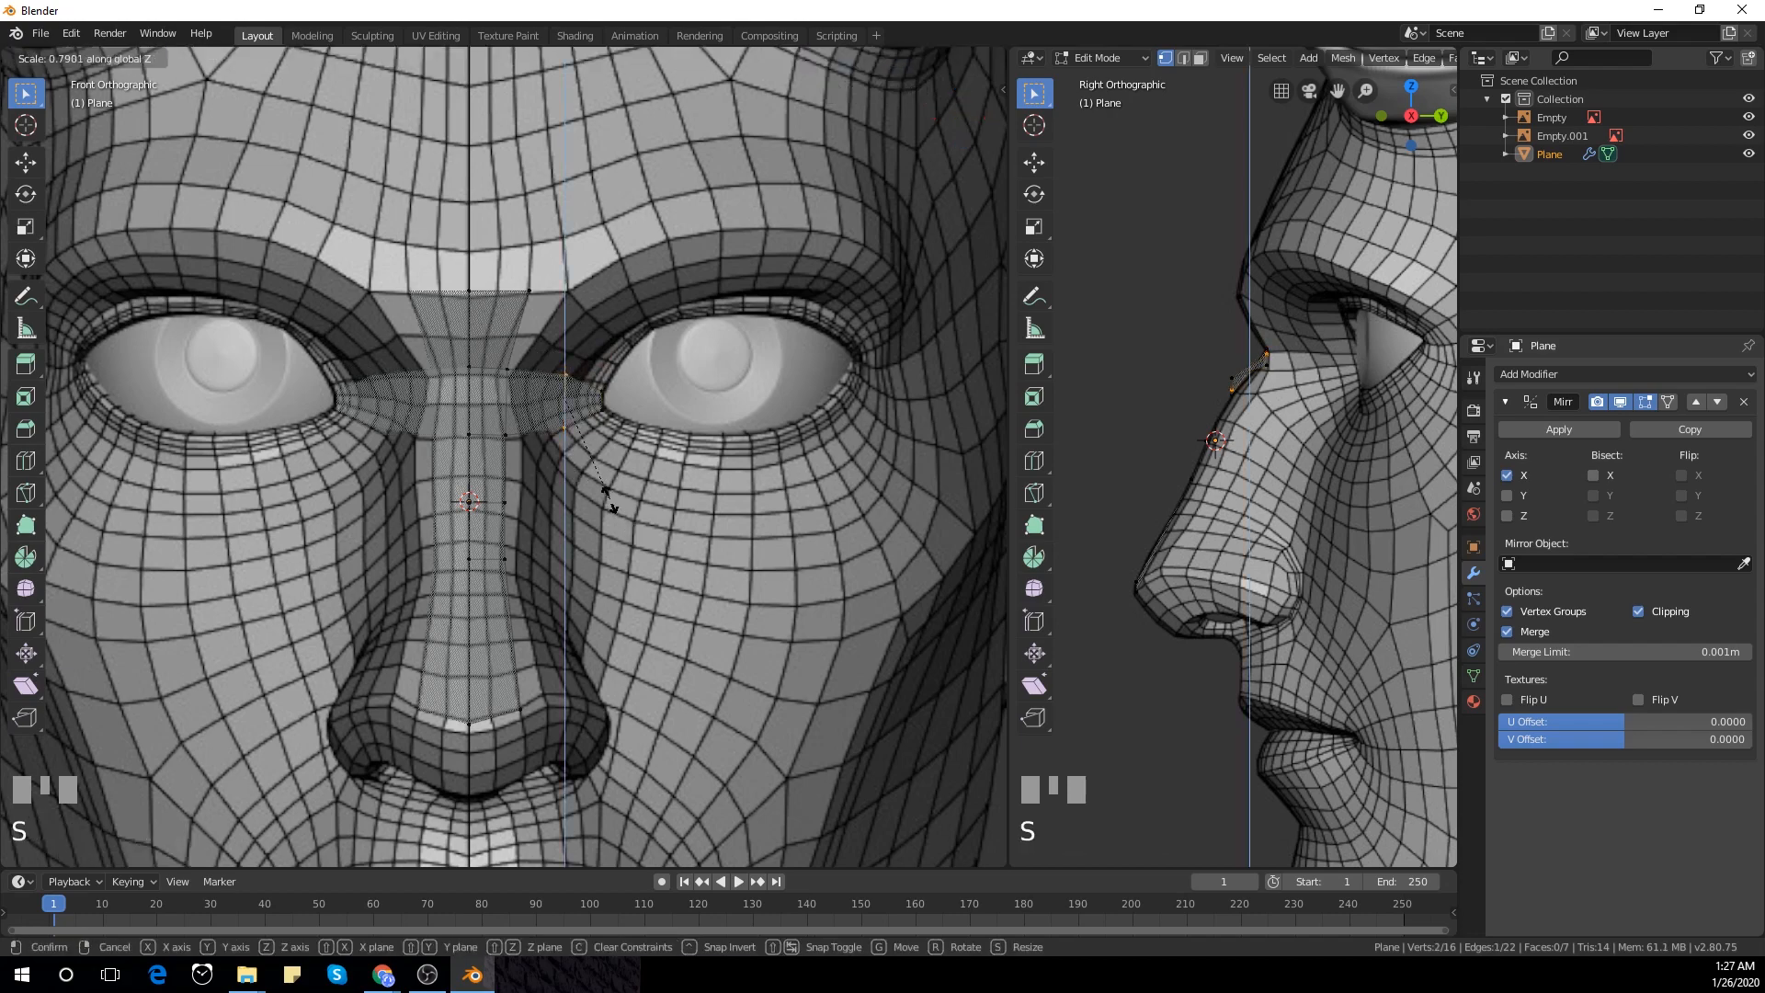
left_click(607, 503)
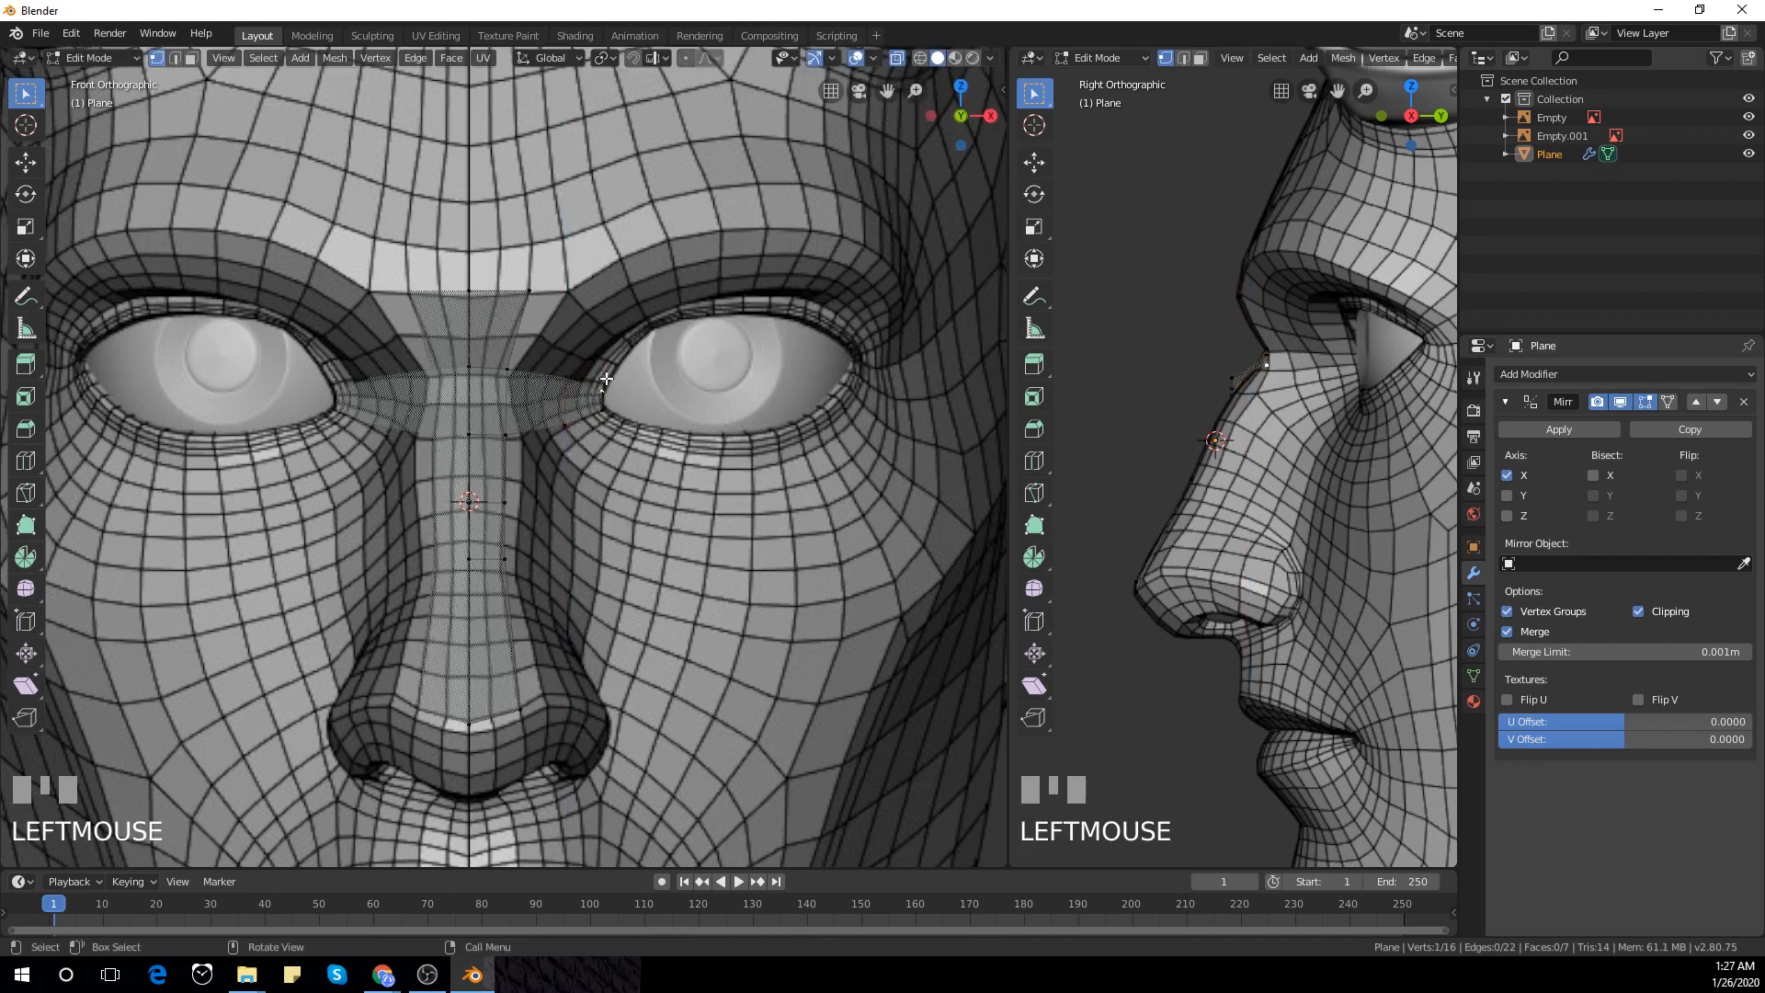
Move the outermost vertical edge back along Y to the inner eye corner in the side view, adjusting one vertex separately
left_click_drag(610, 375, 588, 418)
middle_click_drag(1348, 454, 1300, 472, "shift")
key("g")
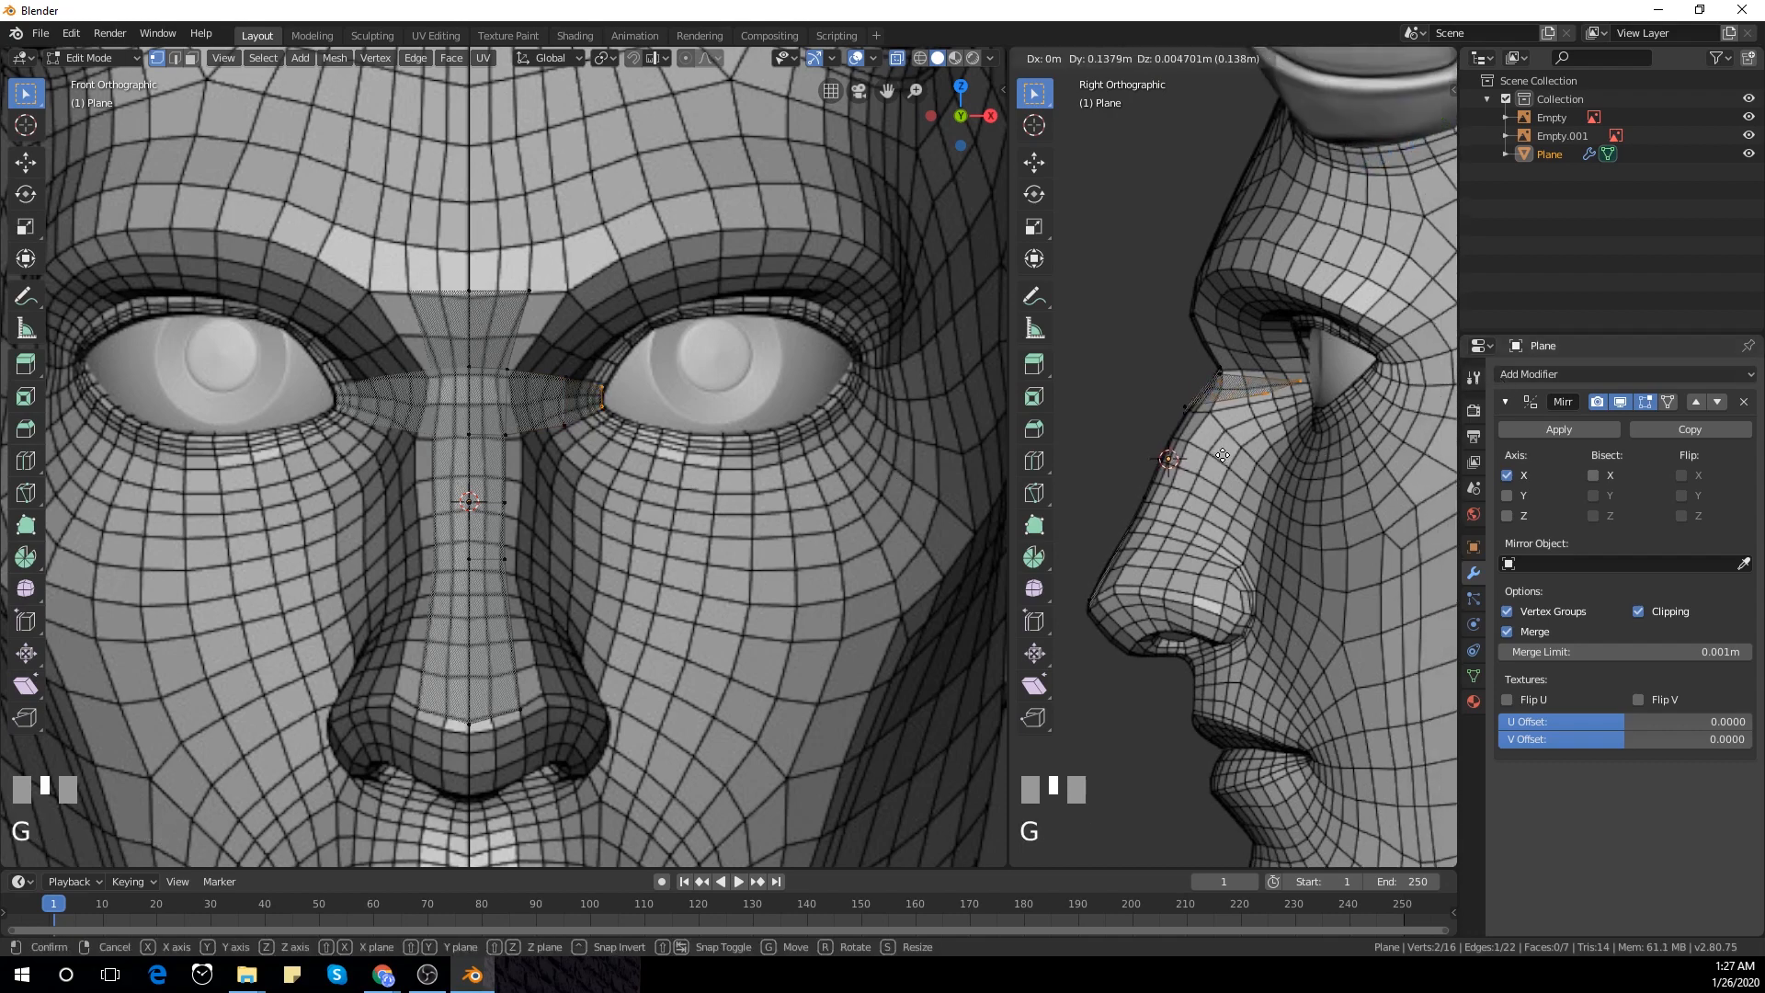
left_click(1232, 455)
left_click(1286, 405)
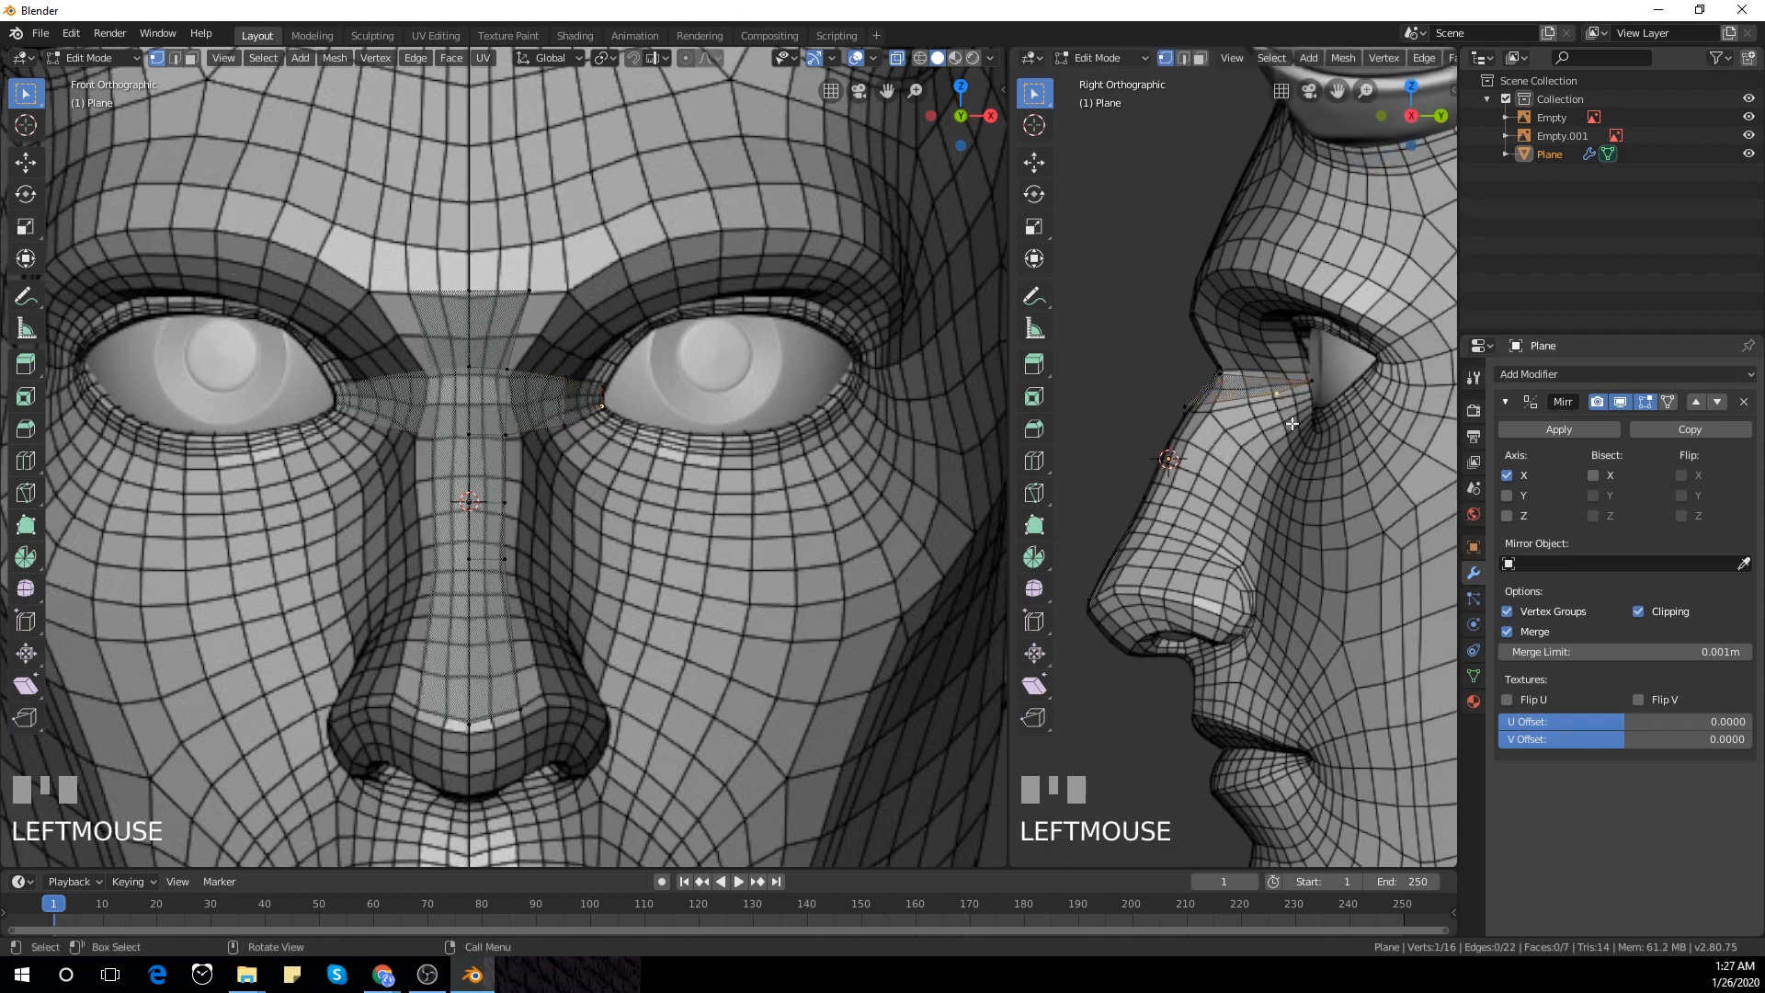
key("g")
left_click(1354, 453)
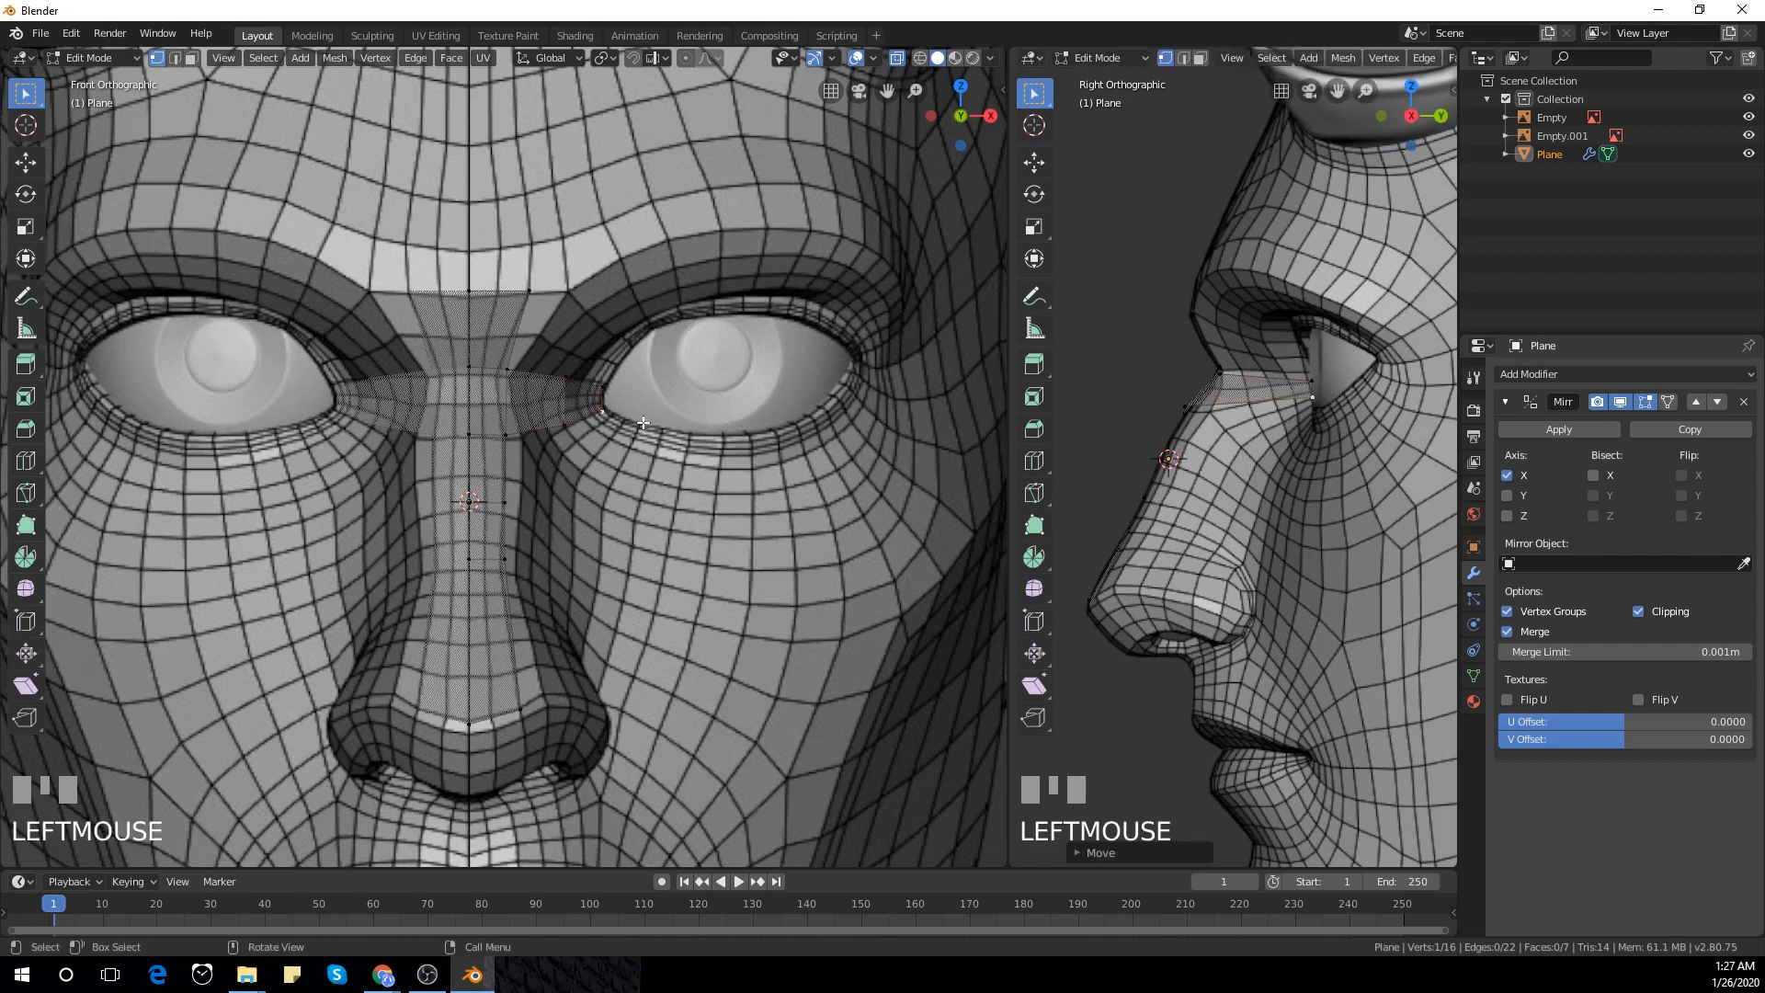
Move the vertical edge between the nose bridge and the eye corner back in the side view, midway towards the eye
left_click_drag(548, 354, 574, 462)
key("g")
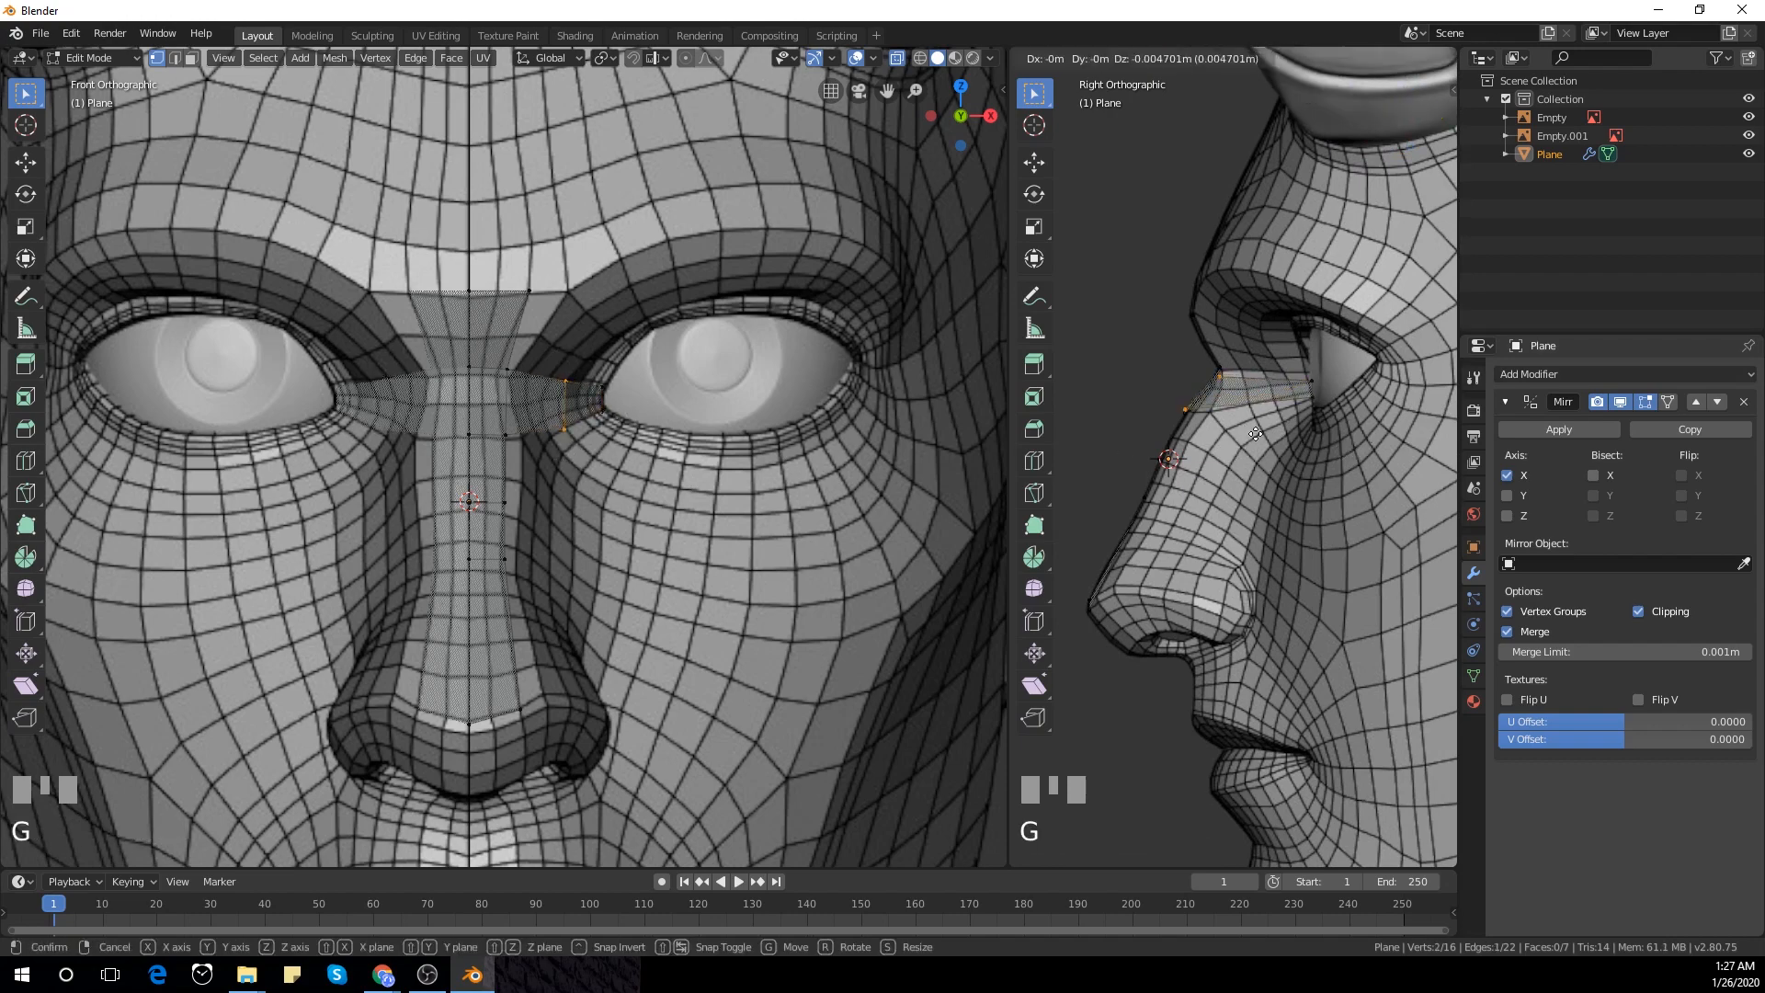
left_click(1288, 428)
left_click_drag(1280, 427, 1319, 438)
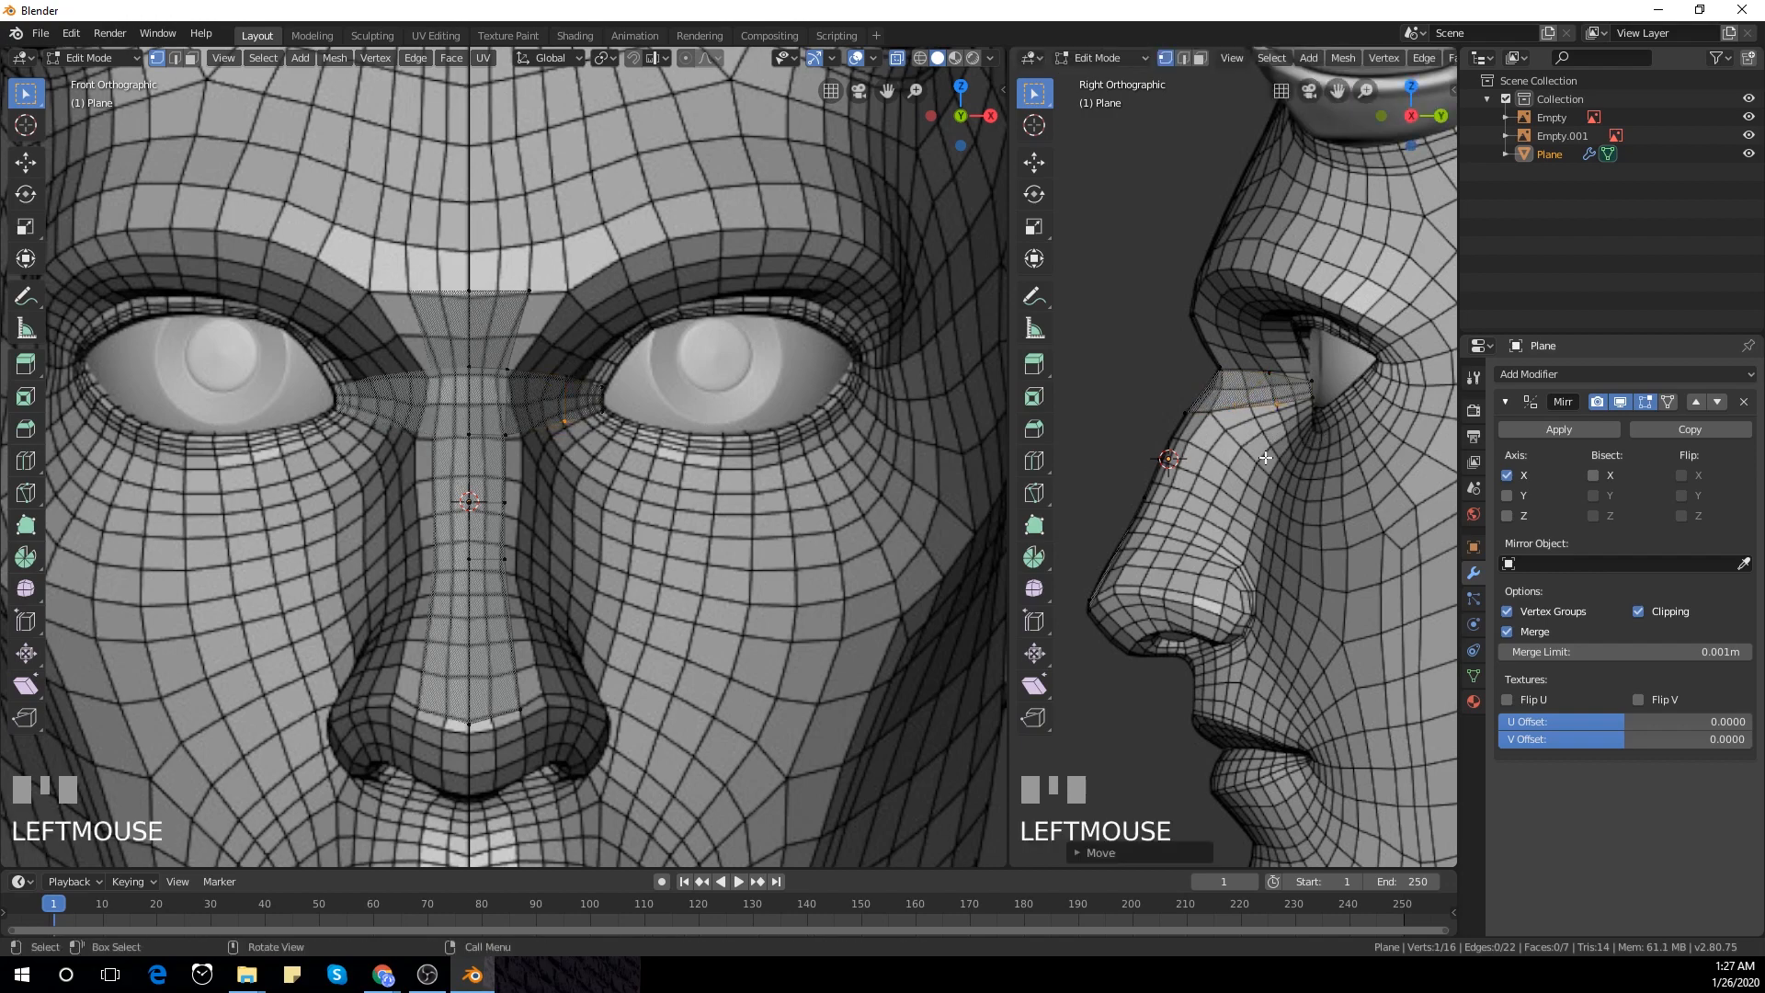
Nudge the upper edge beside the nose root slightly in the front view
middle_click_drag(586, 493, 524, 530, "shift")
left_click(498, 392)
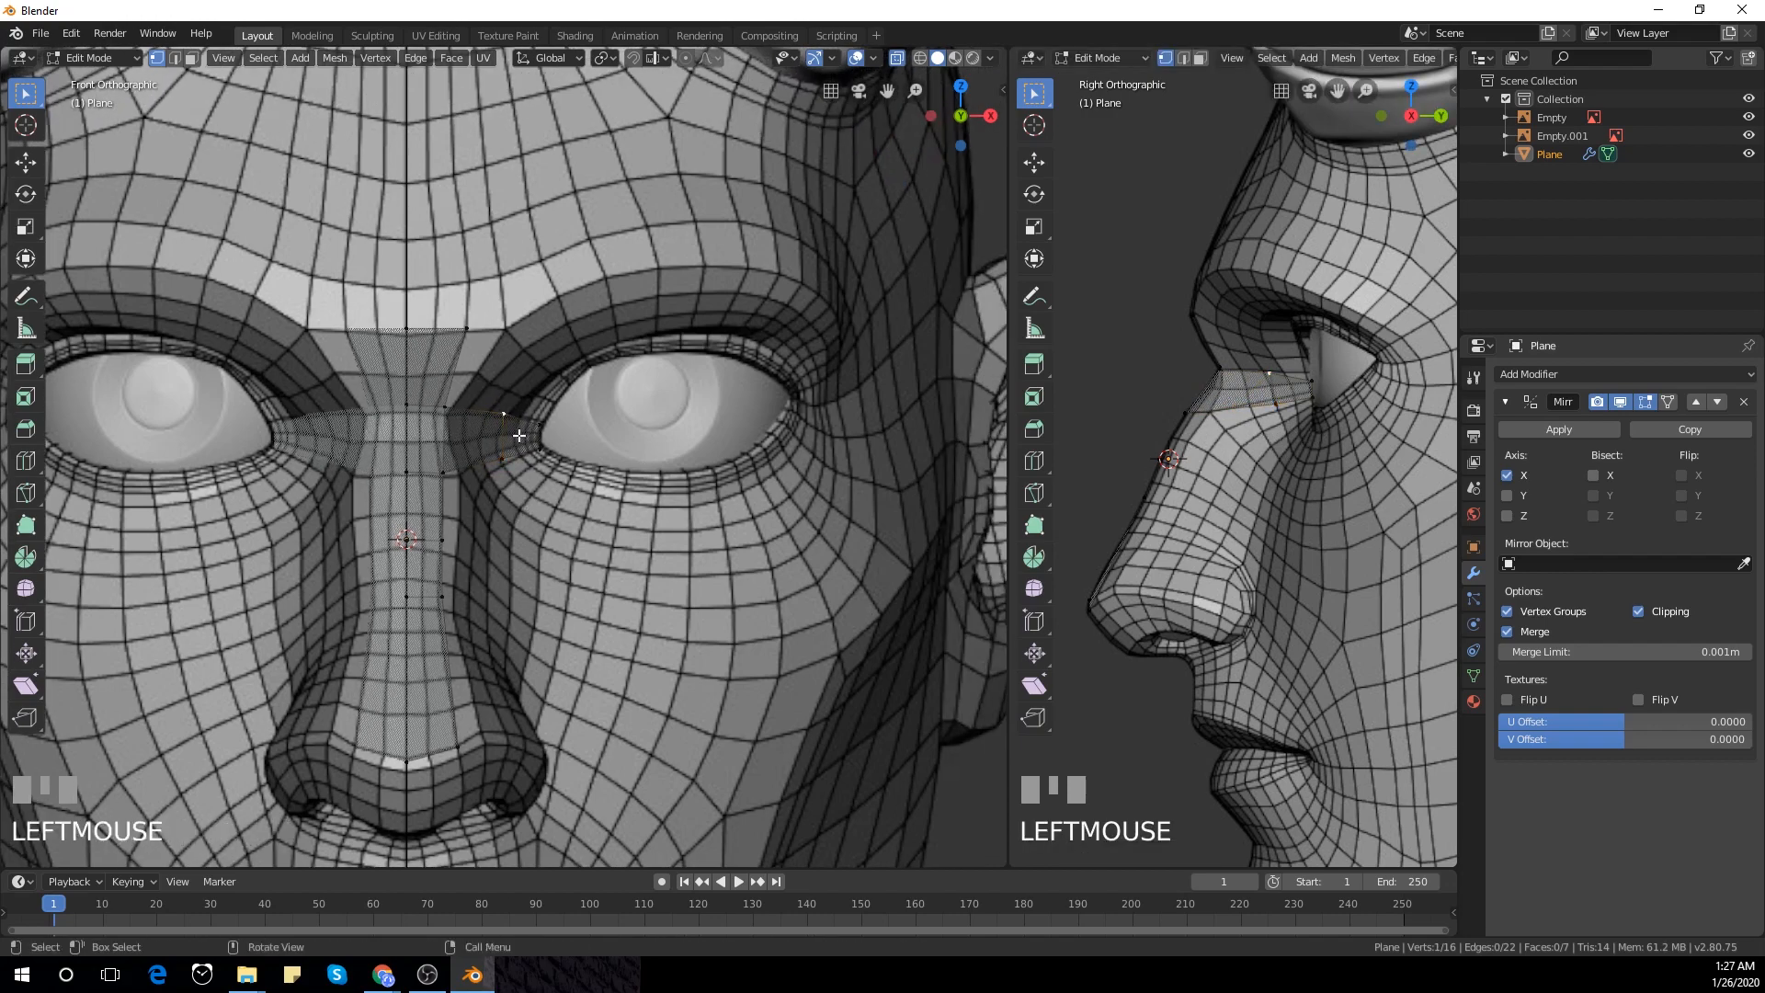
left_click(452, 410, "shift")
key("g")
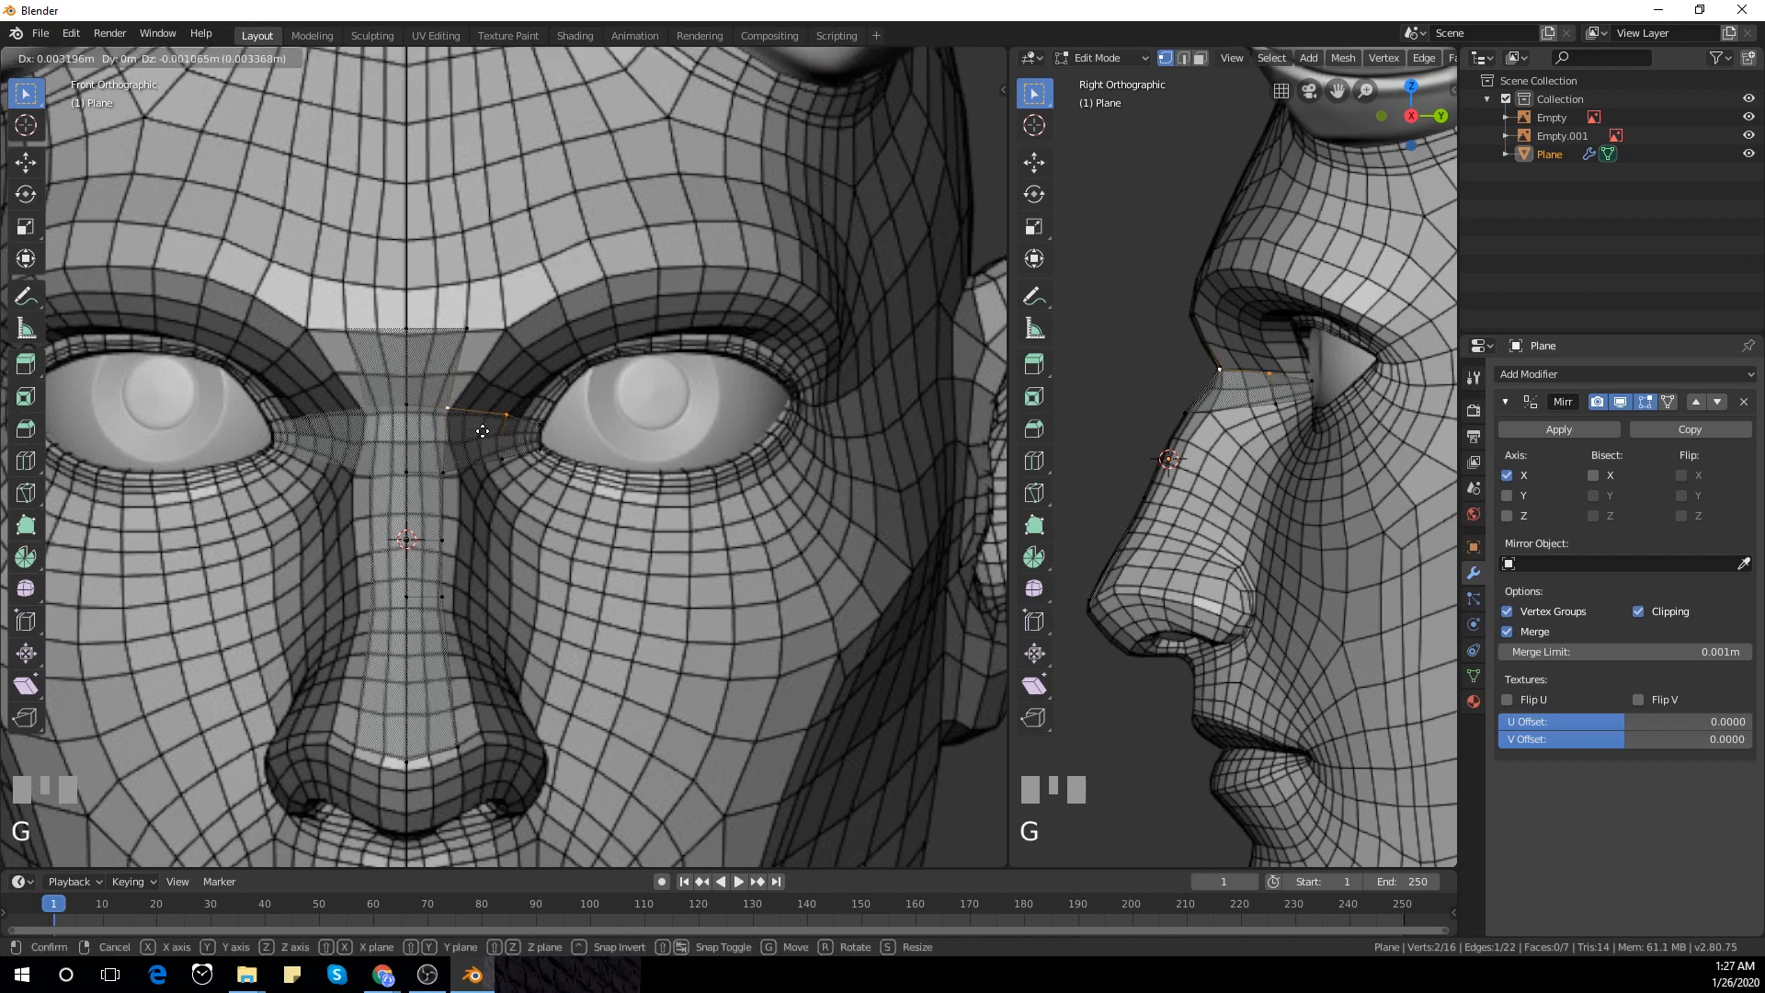
left_click(484, 434)
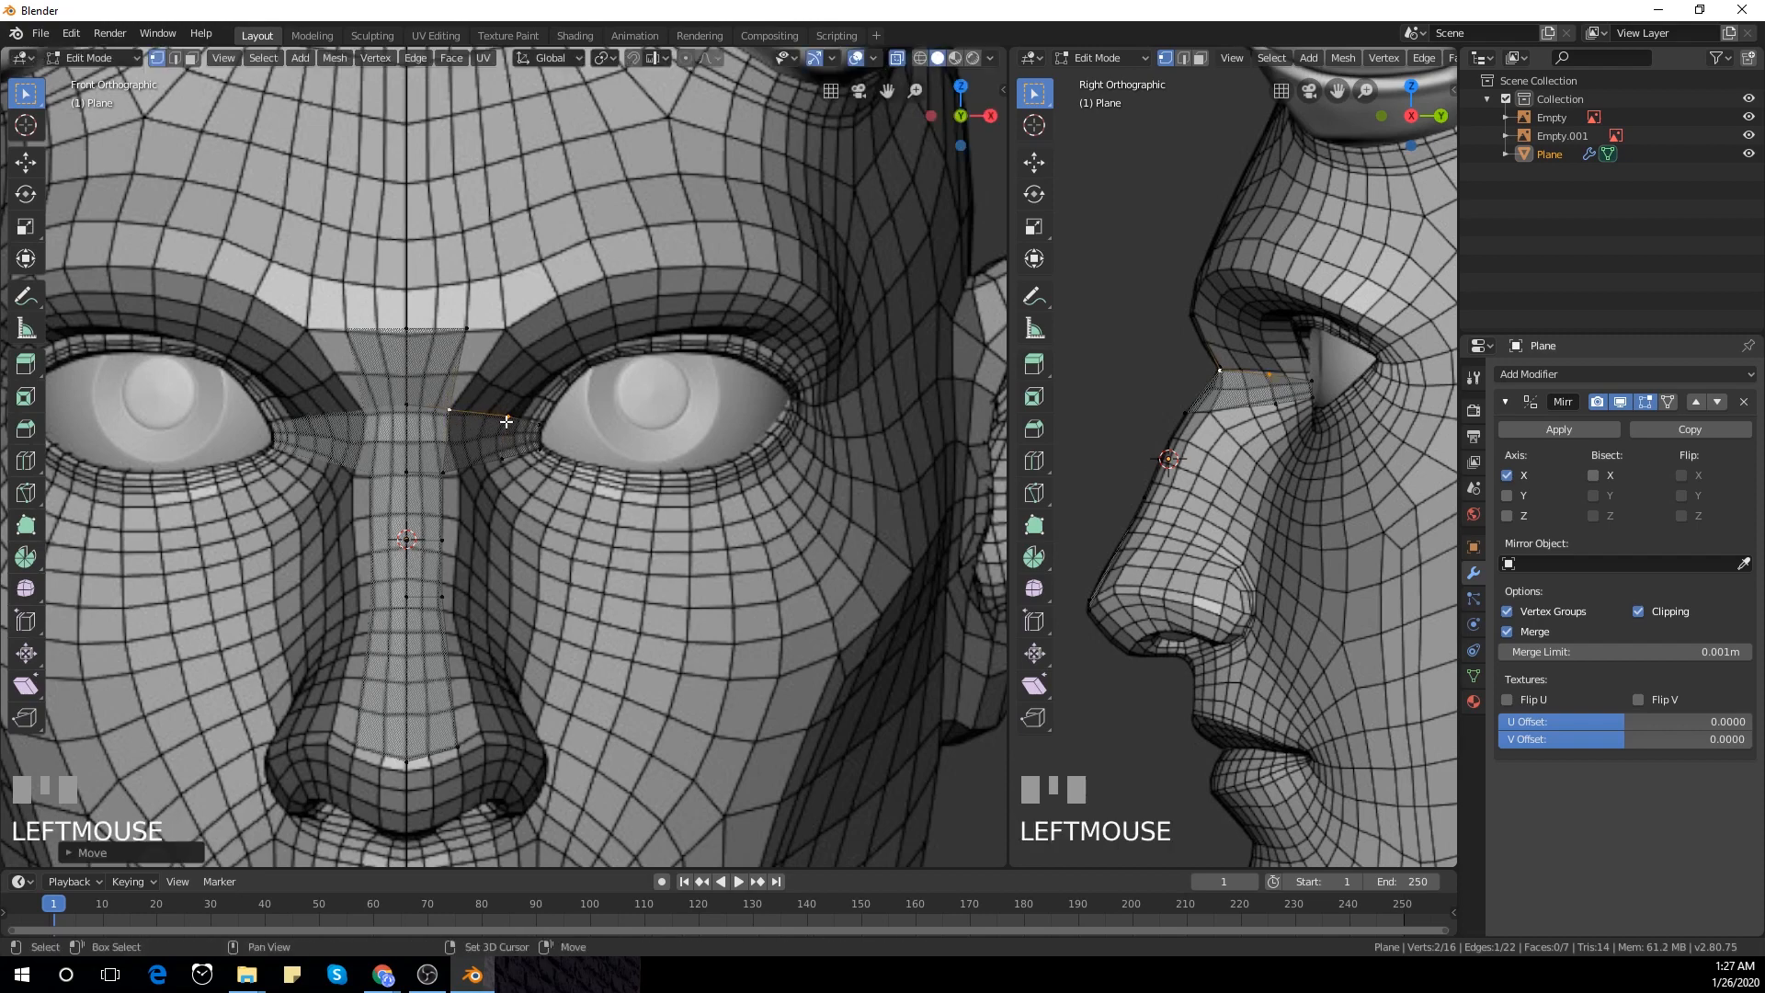
Extrude the upper edge at the inner eye corner up along the upper eyelid and adjust its outer rim vertex
left_click(507, 418)
left_click(541, 428, "shift")
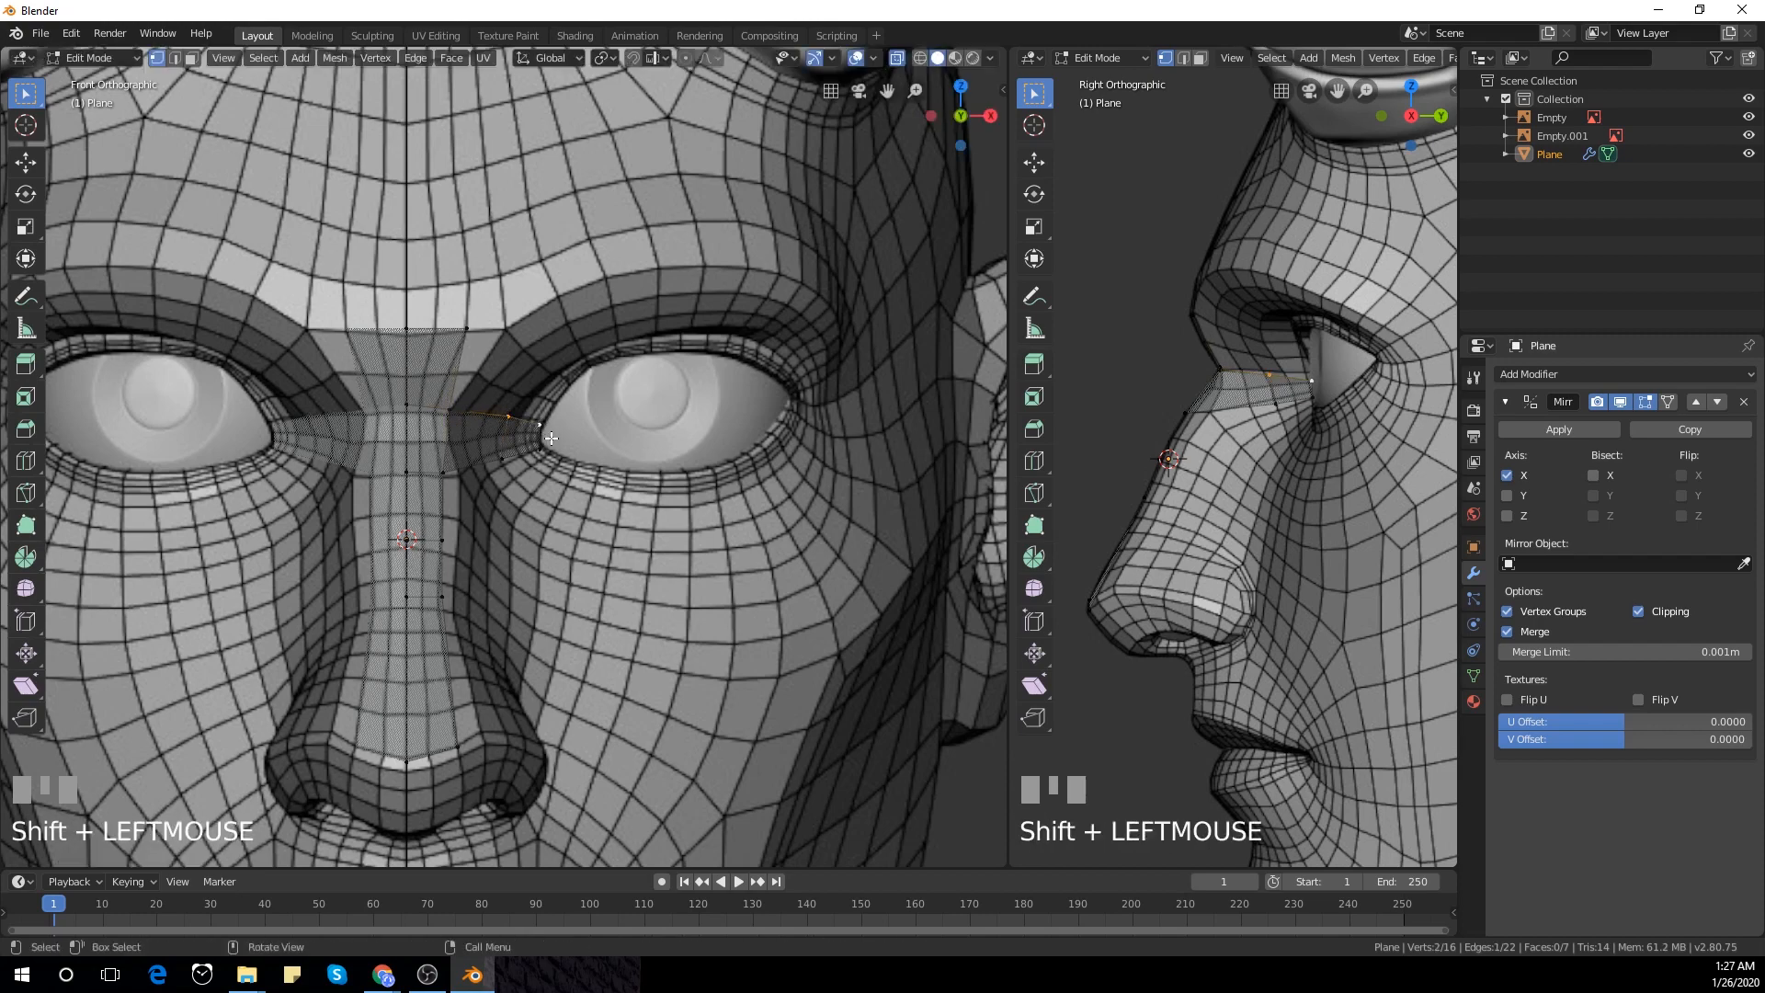
key("f")
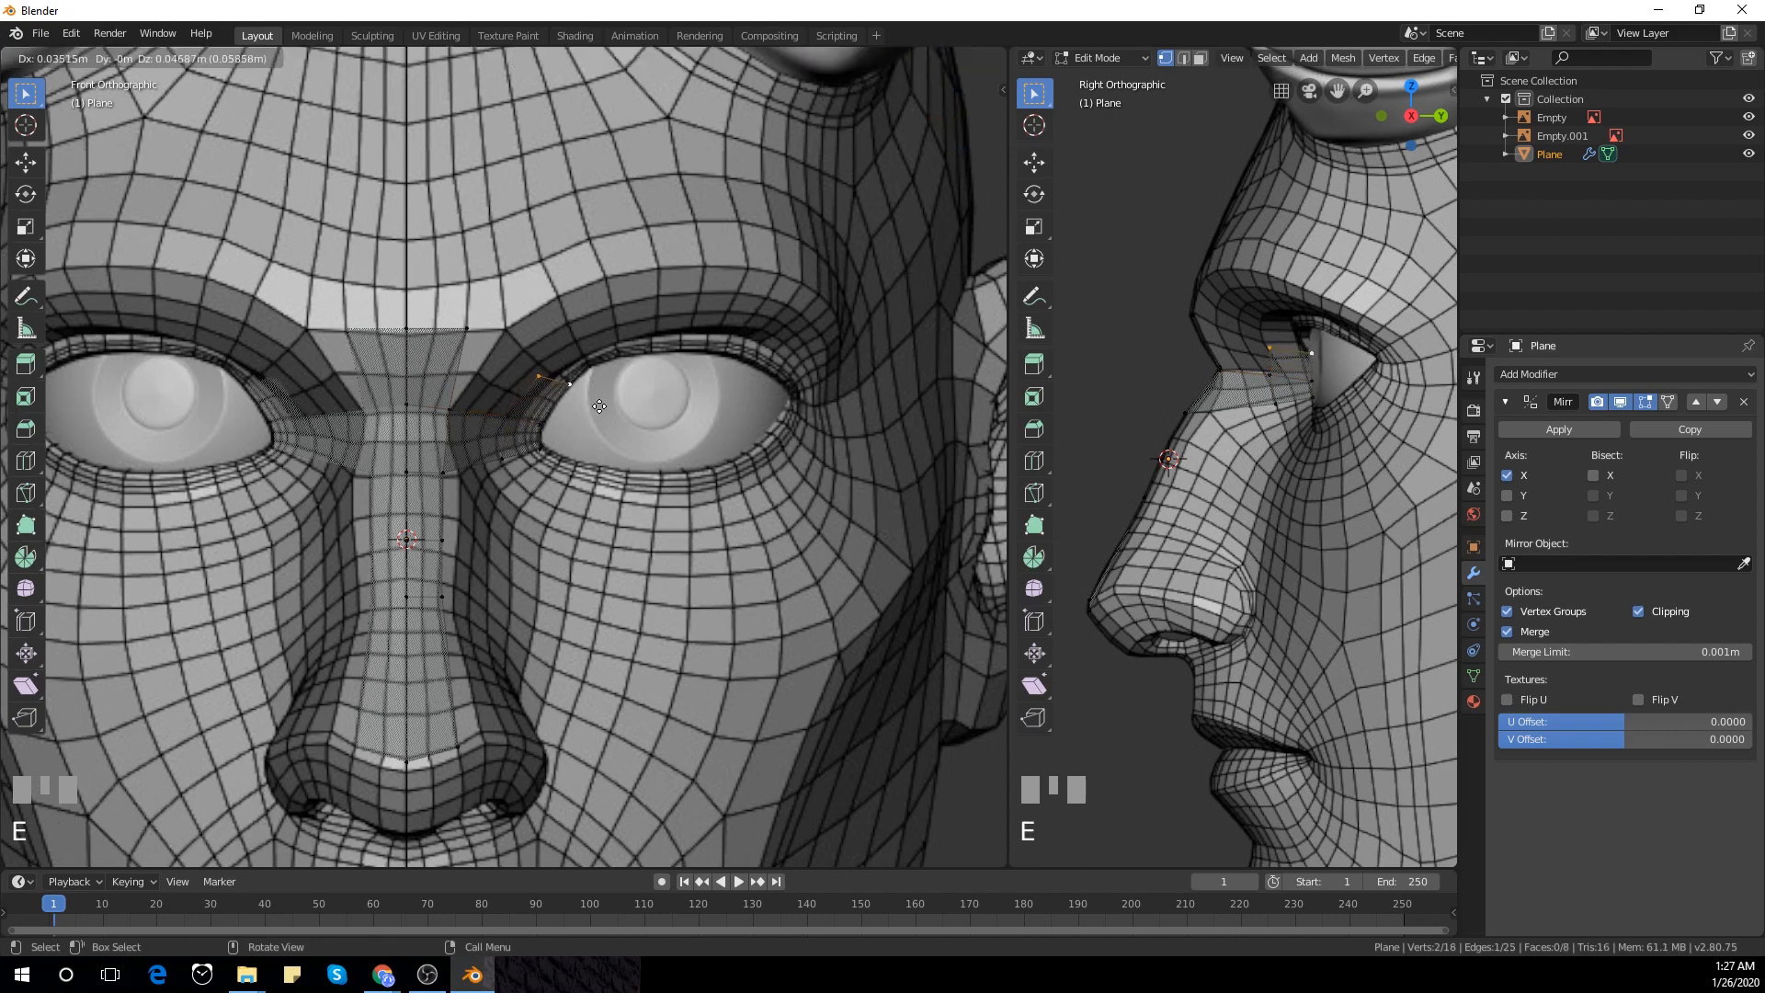
left_click(559, 377)
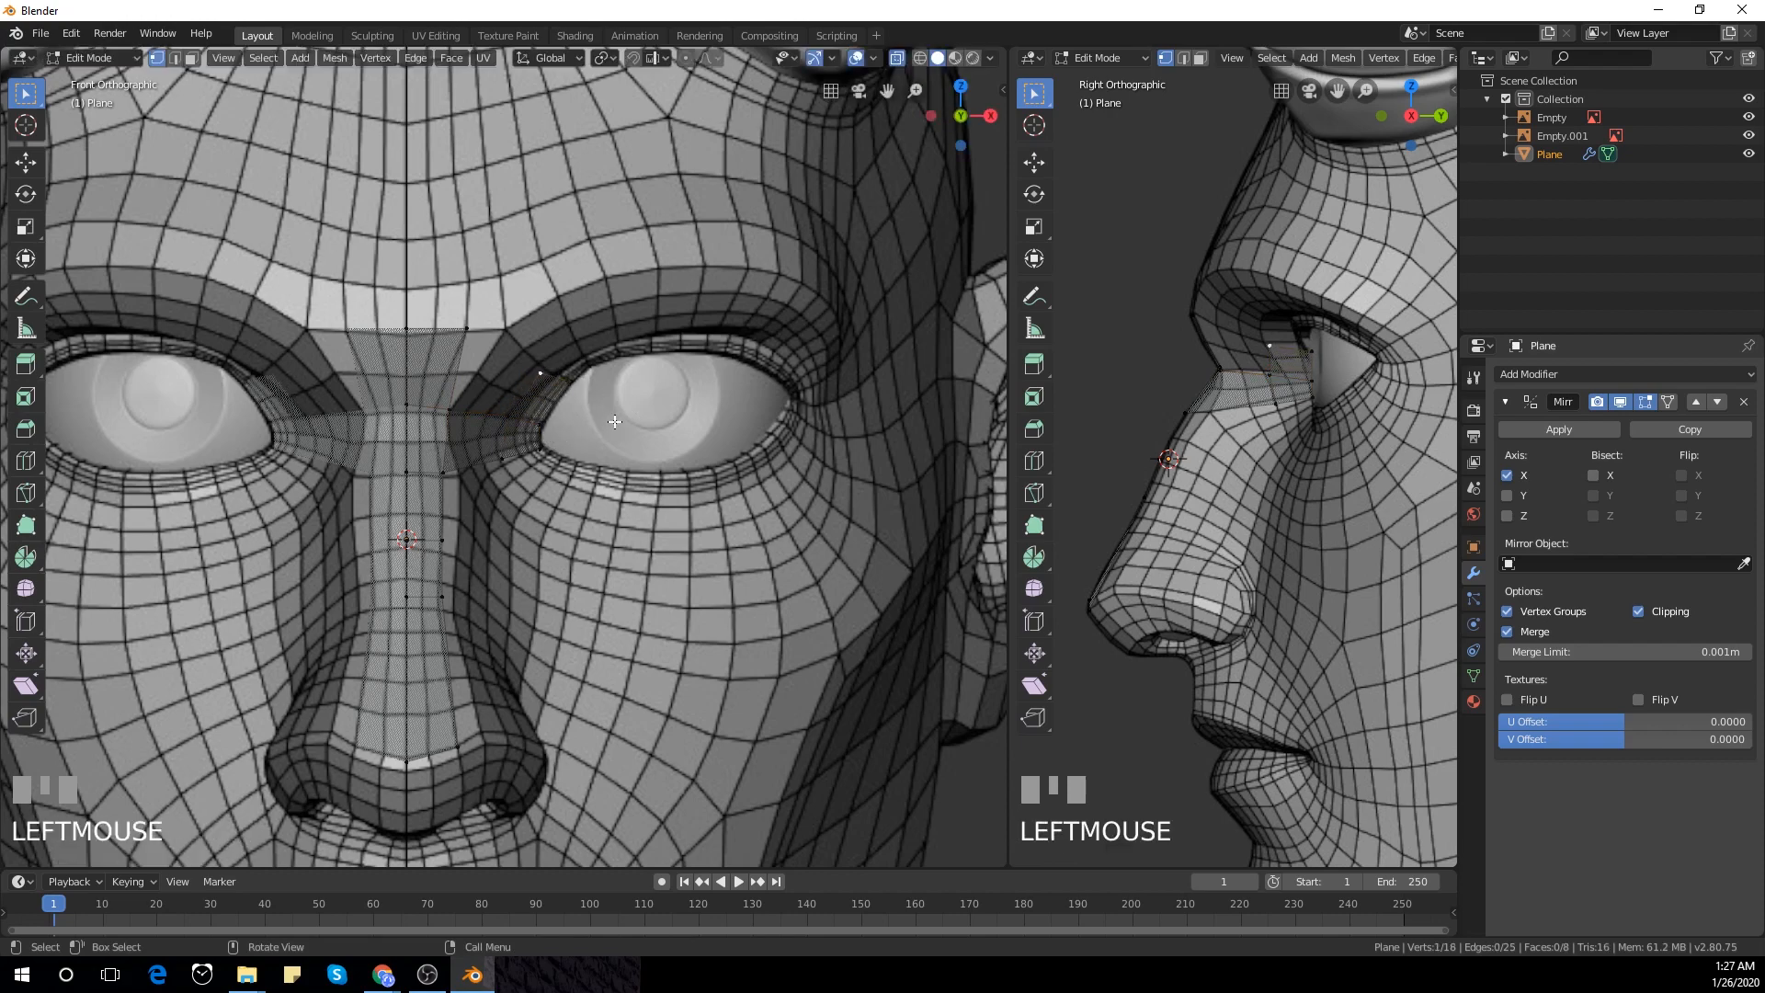
key("g")
left_click(620, 415)
Extrude the strip's end edge up along the inner part of the upper eyelid and move its upper vertex up and outward
left_click_drag(534, 352, 588, 385)
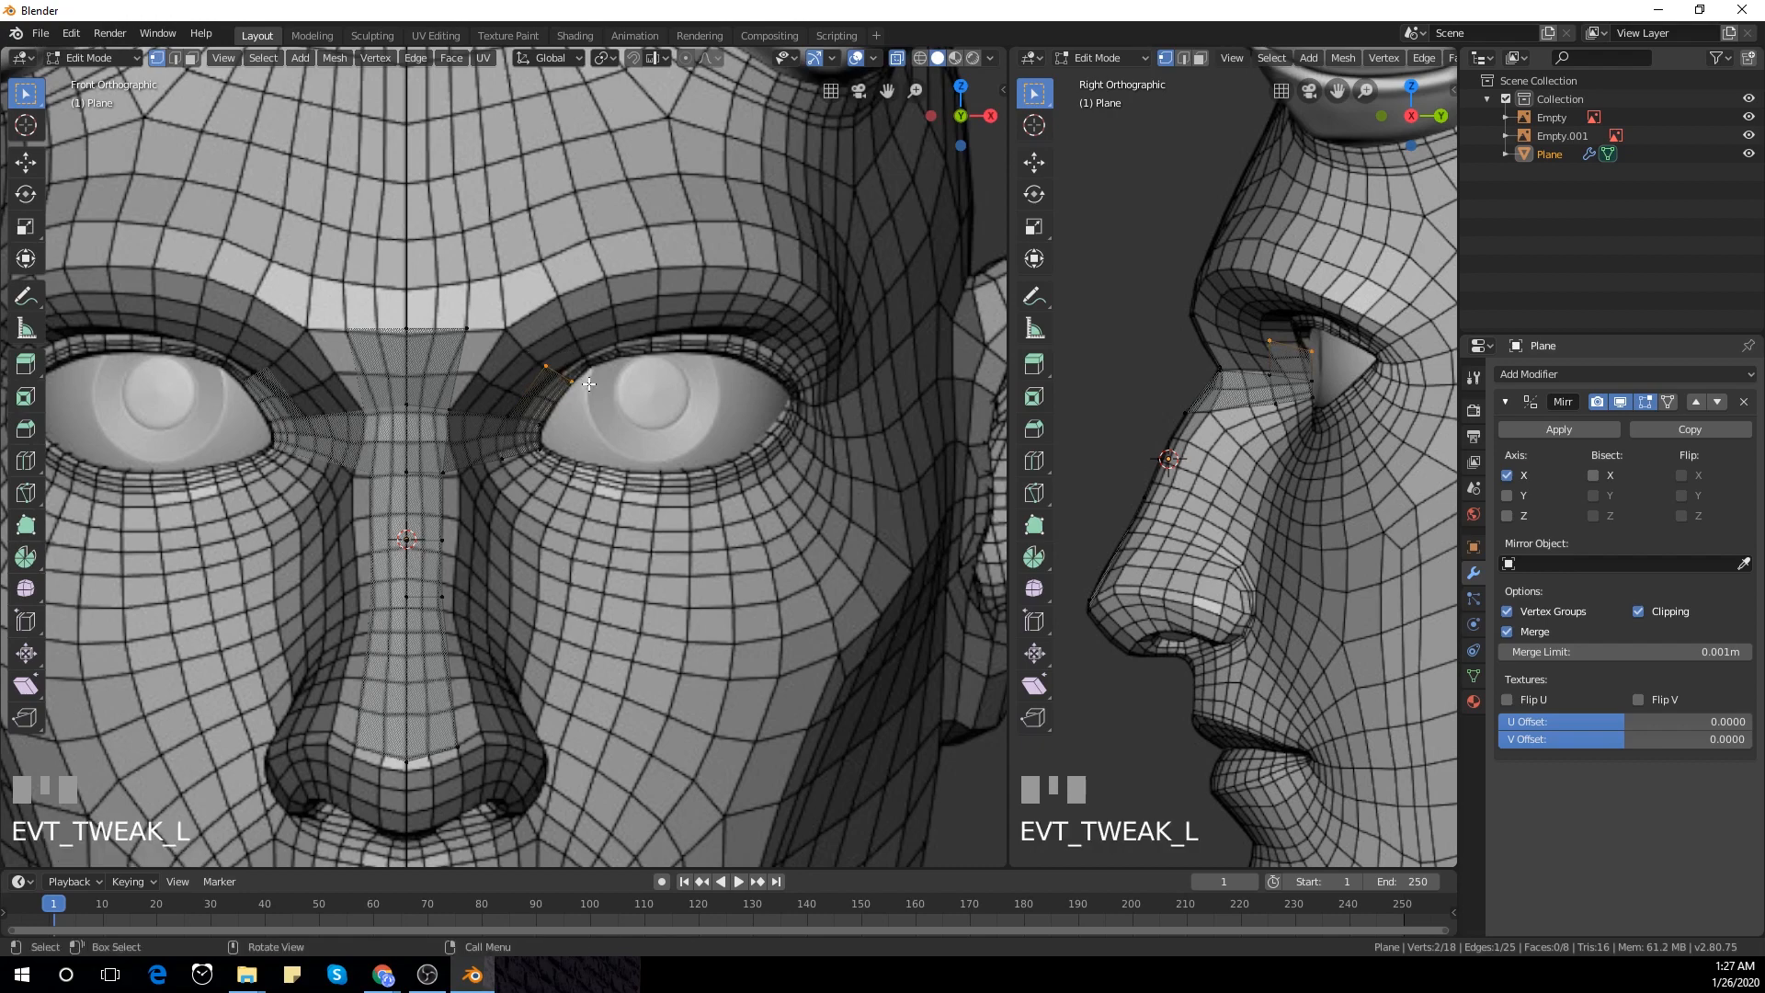
key("e")
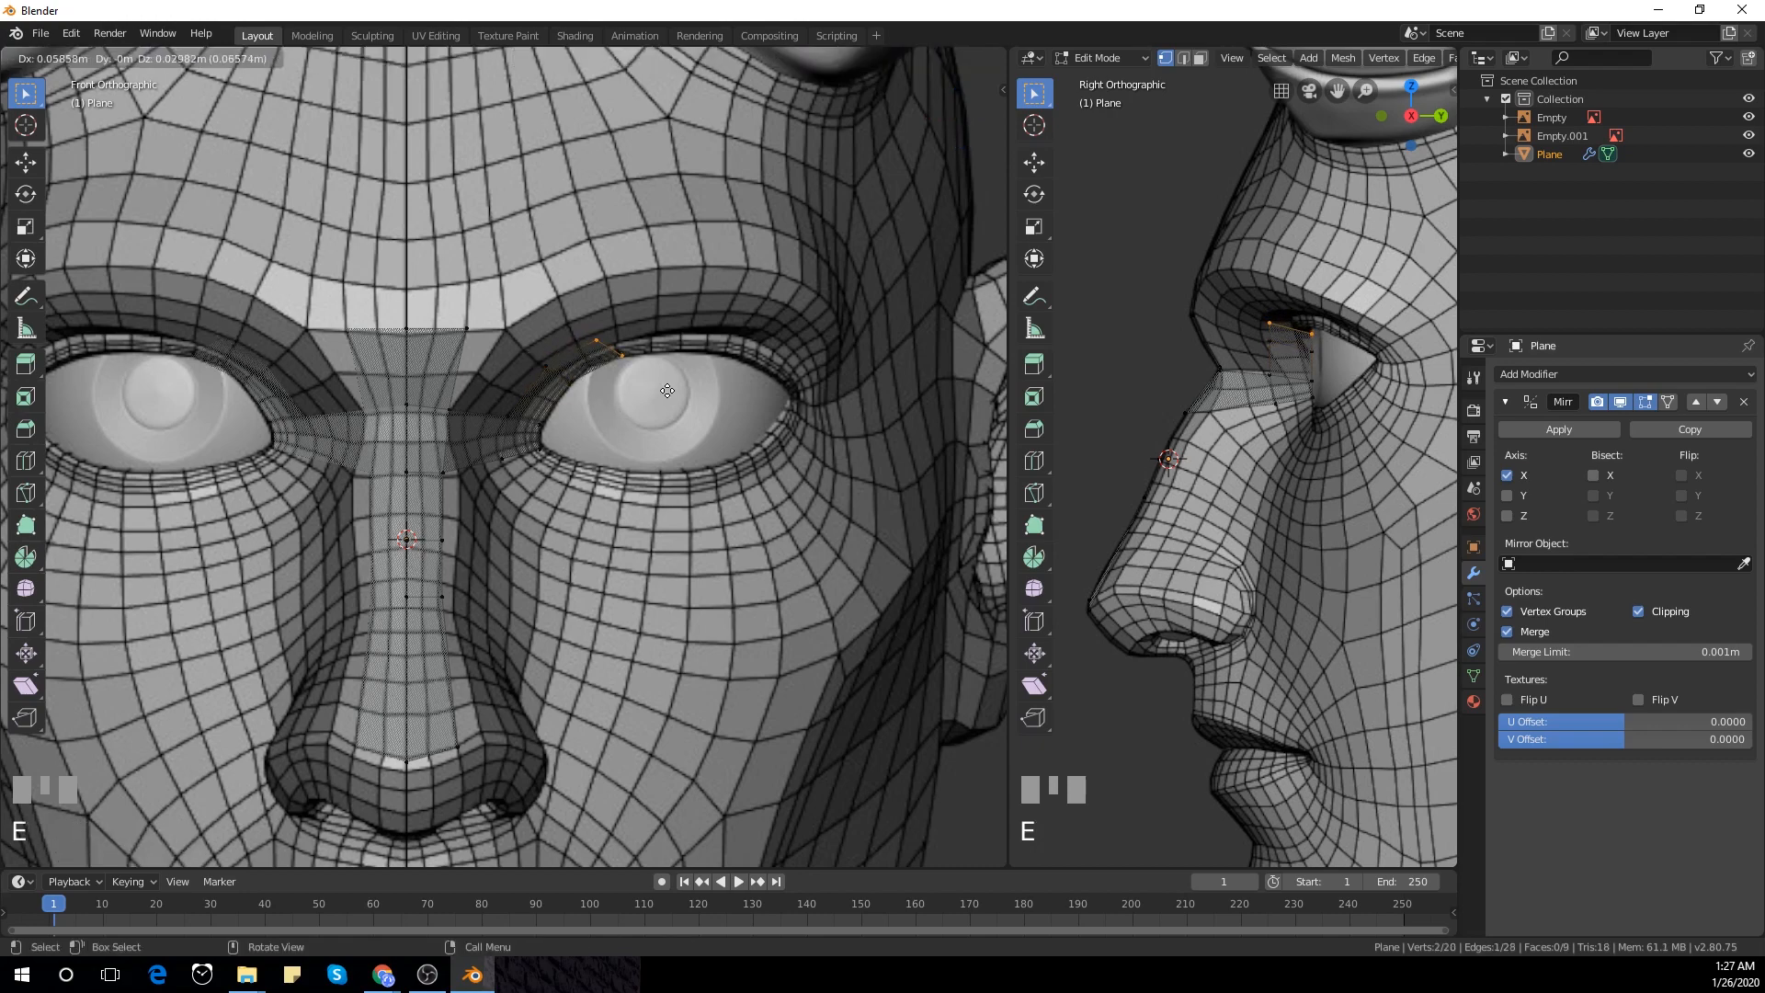
left_click(666, 391)
left_click_drag(585, 307, 613, 340)
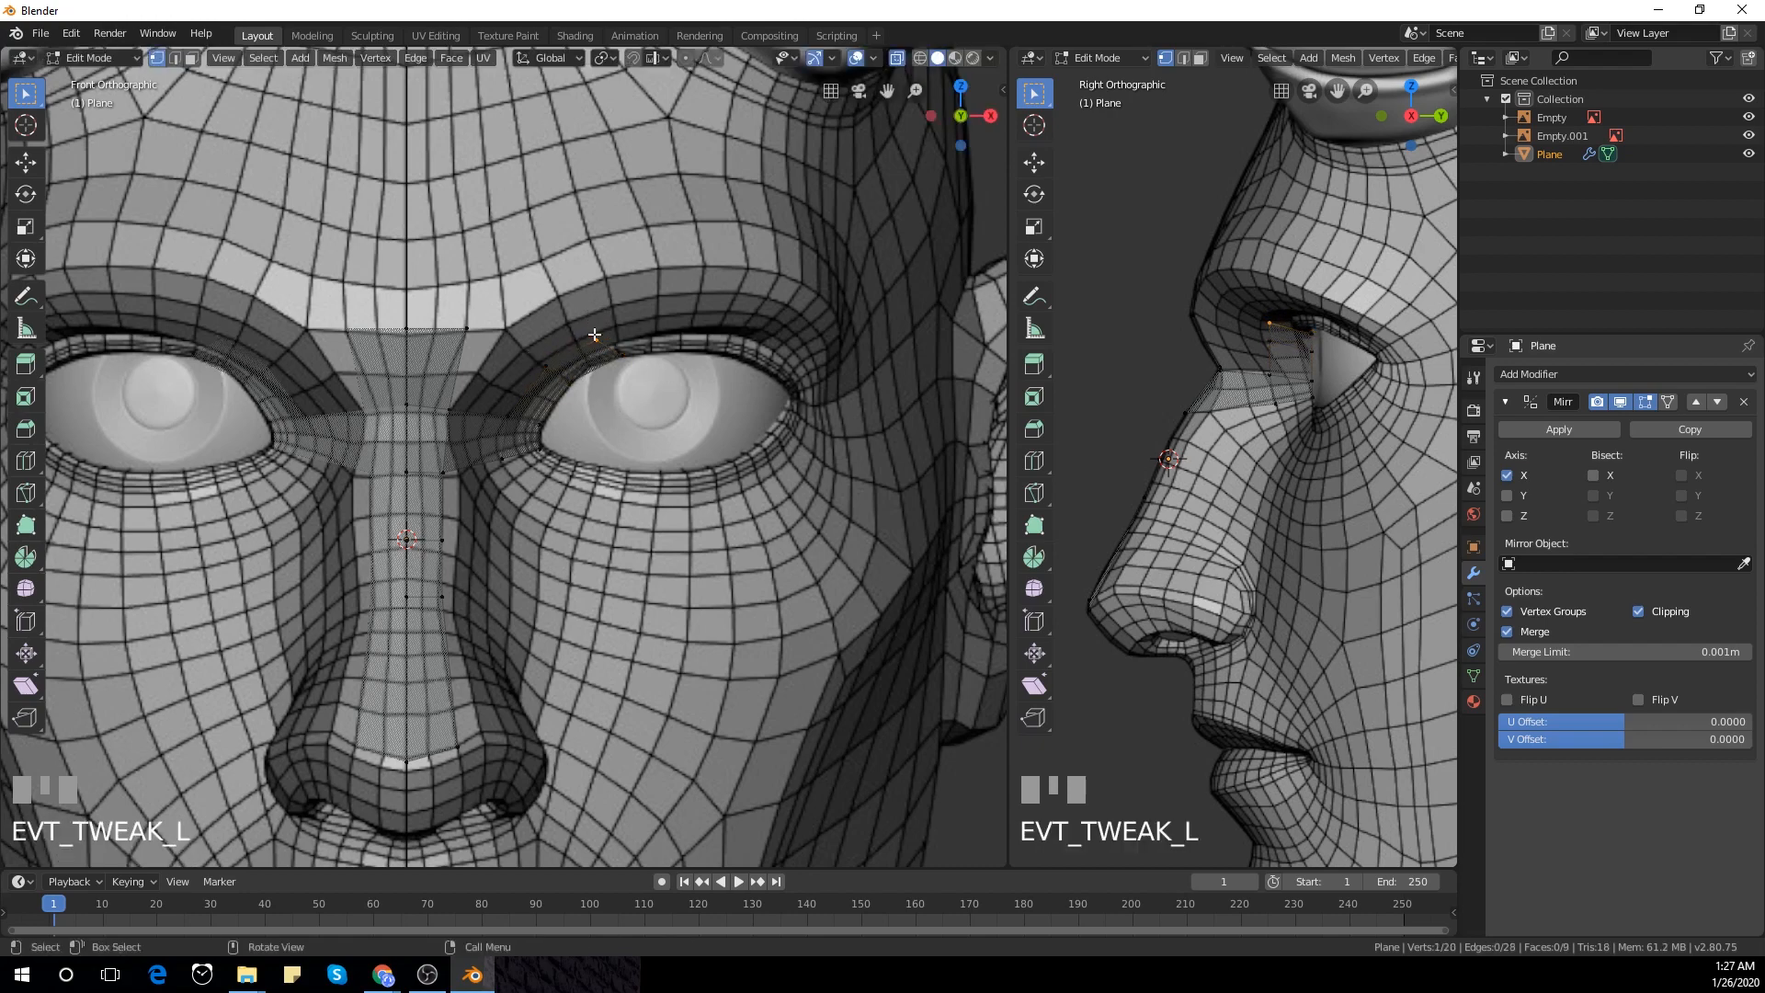
key("g")
left_click(644, 335)
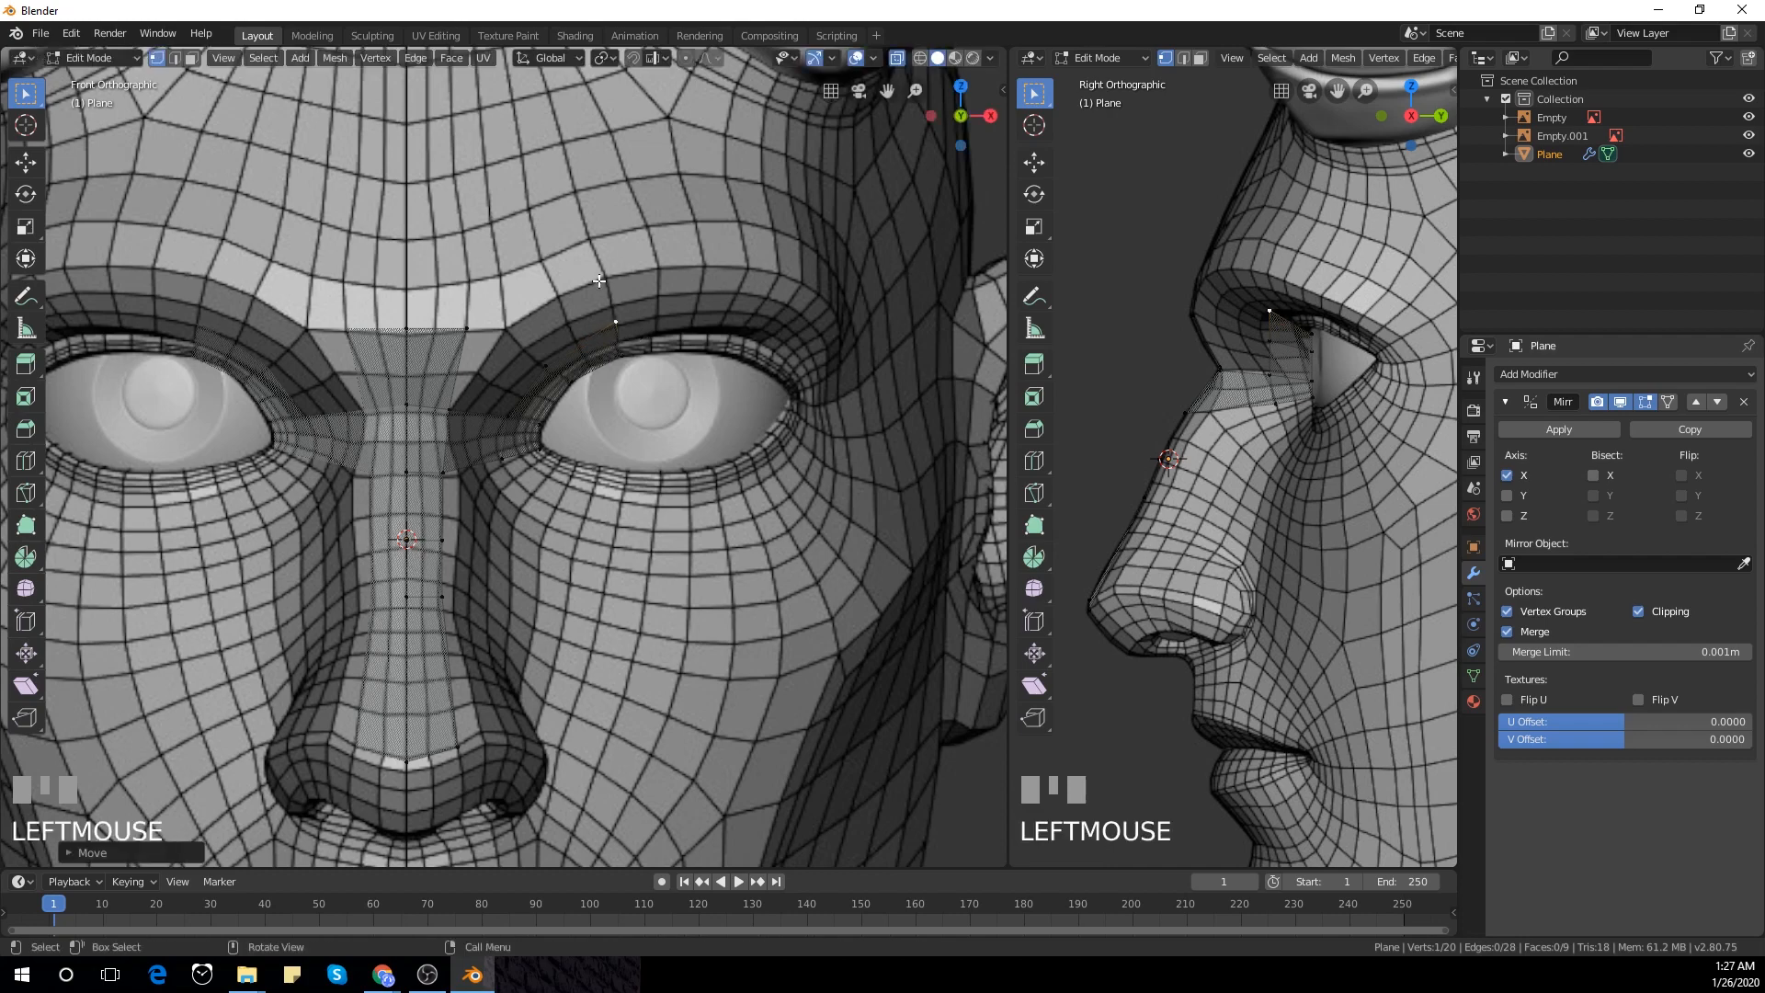
Extrude the strip's end edge across the upper eyelid above the iris and move its upper vertex slightly outward
left_click_drag(597, 308, 676, 379)
key("e")
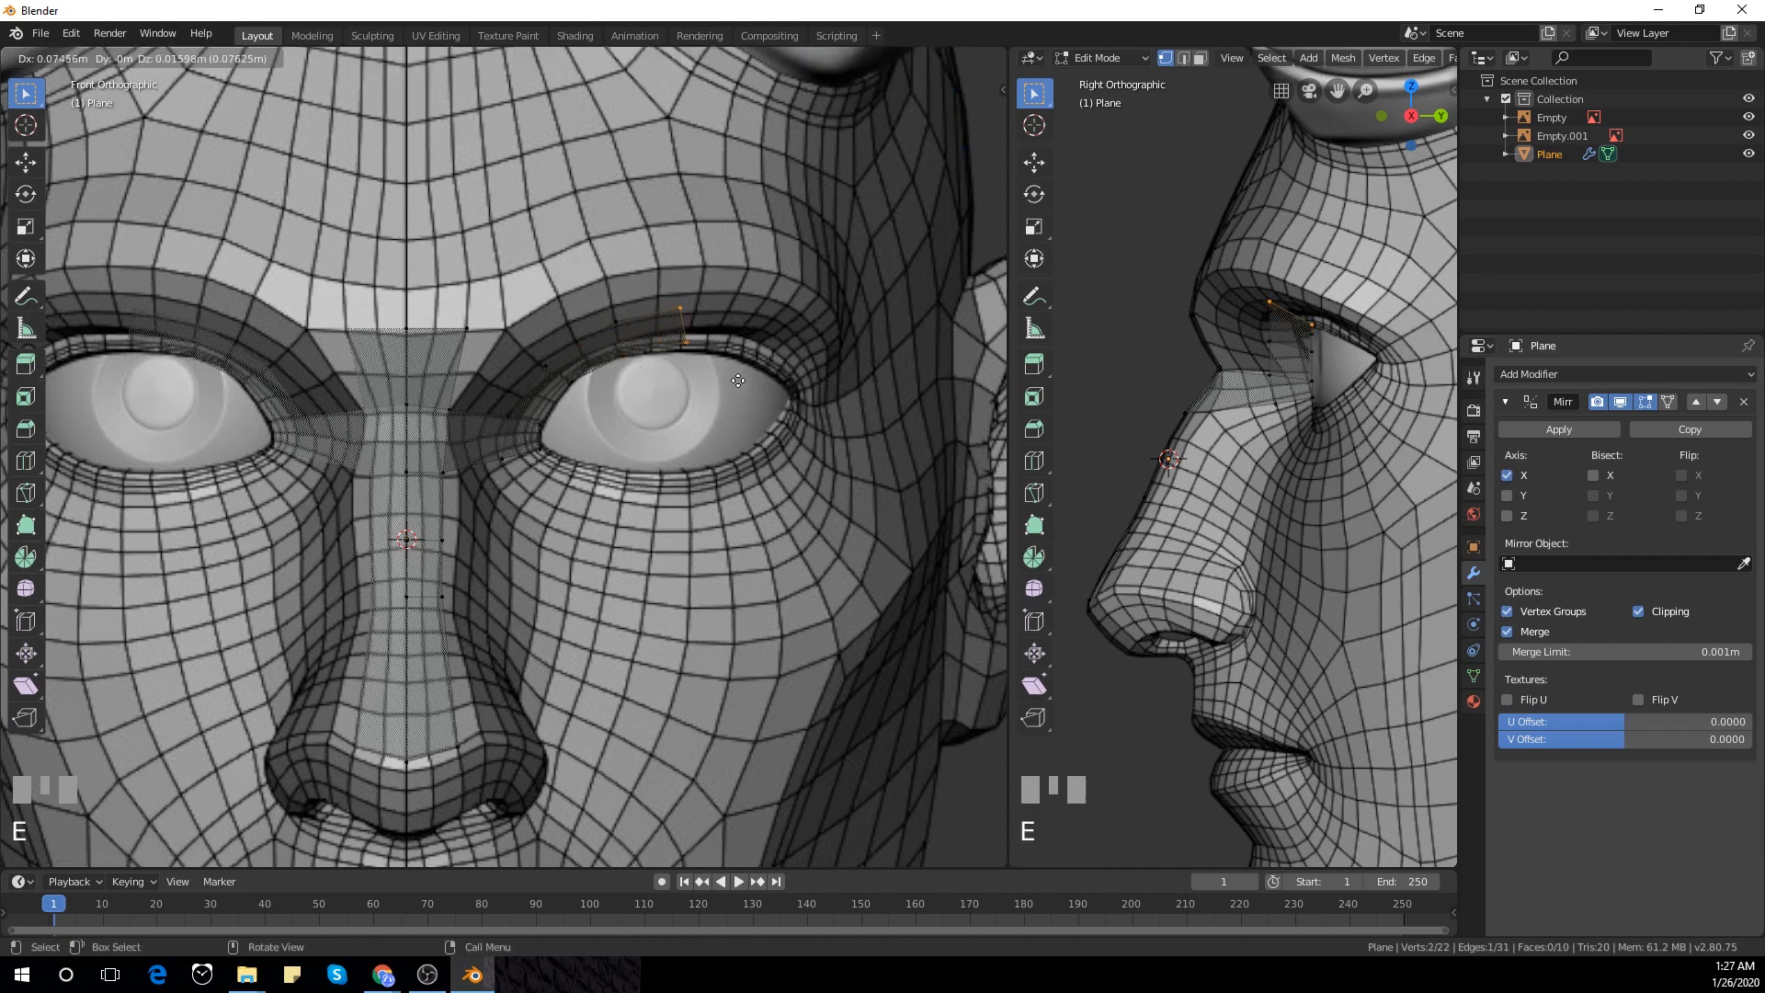
left_click(675, 297)
left_click_drag(667, 298, 761, 395)
key("g")
left_click(734, 341)
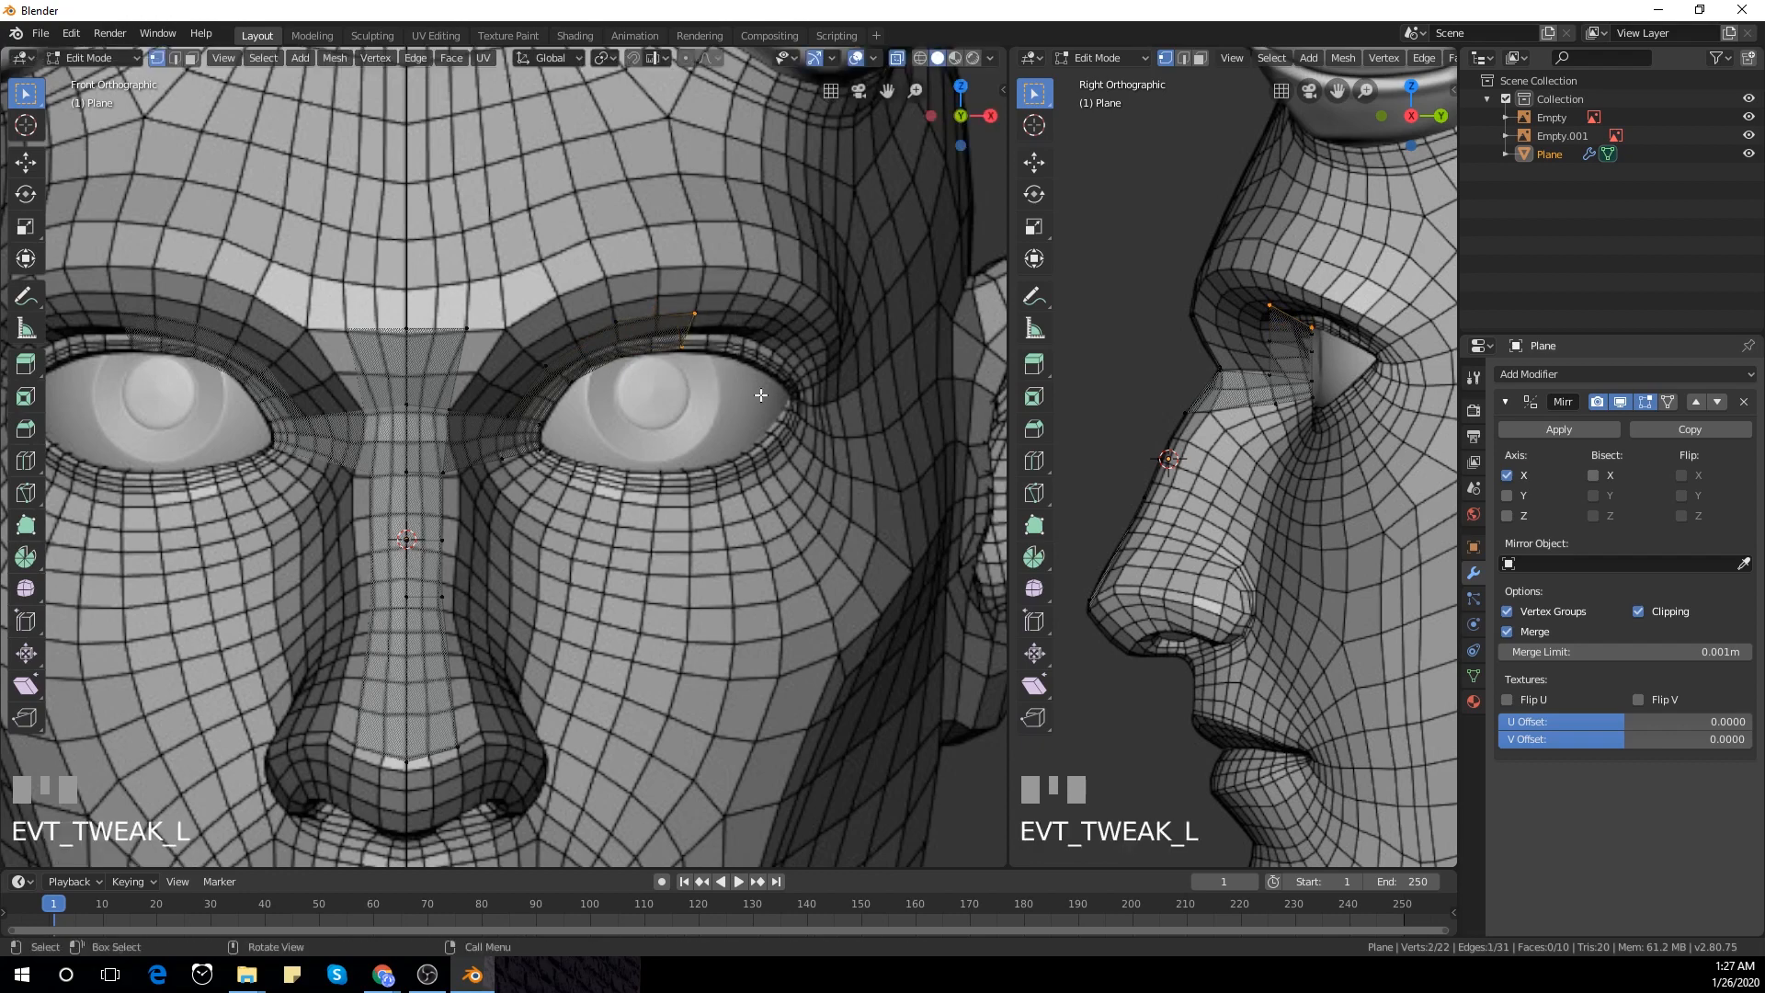
Extrude the end edge outward past the iris along the upper eyelid and shift its upper vertex slightly outward
key("e")
left_click(804, 399)
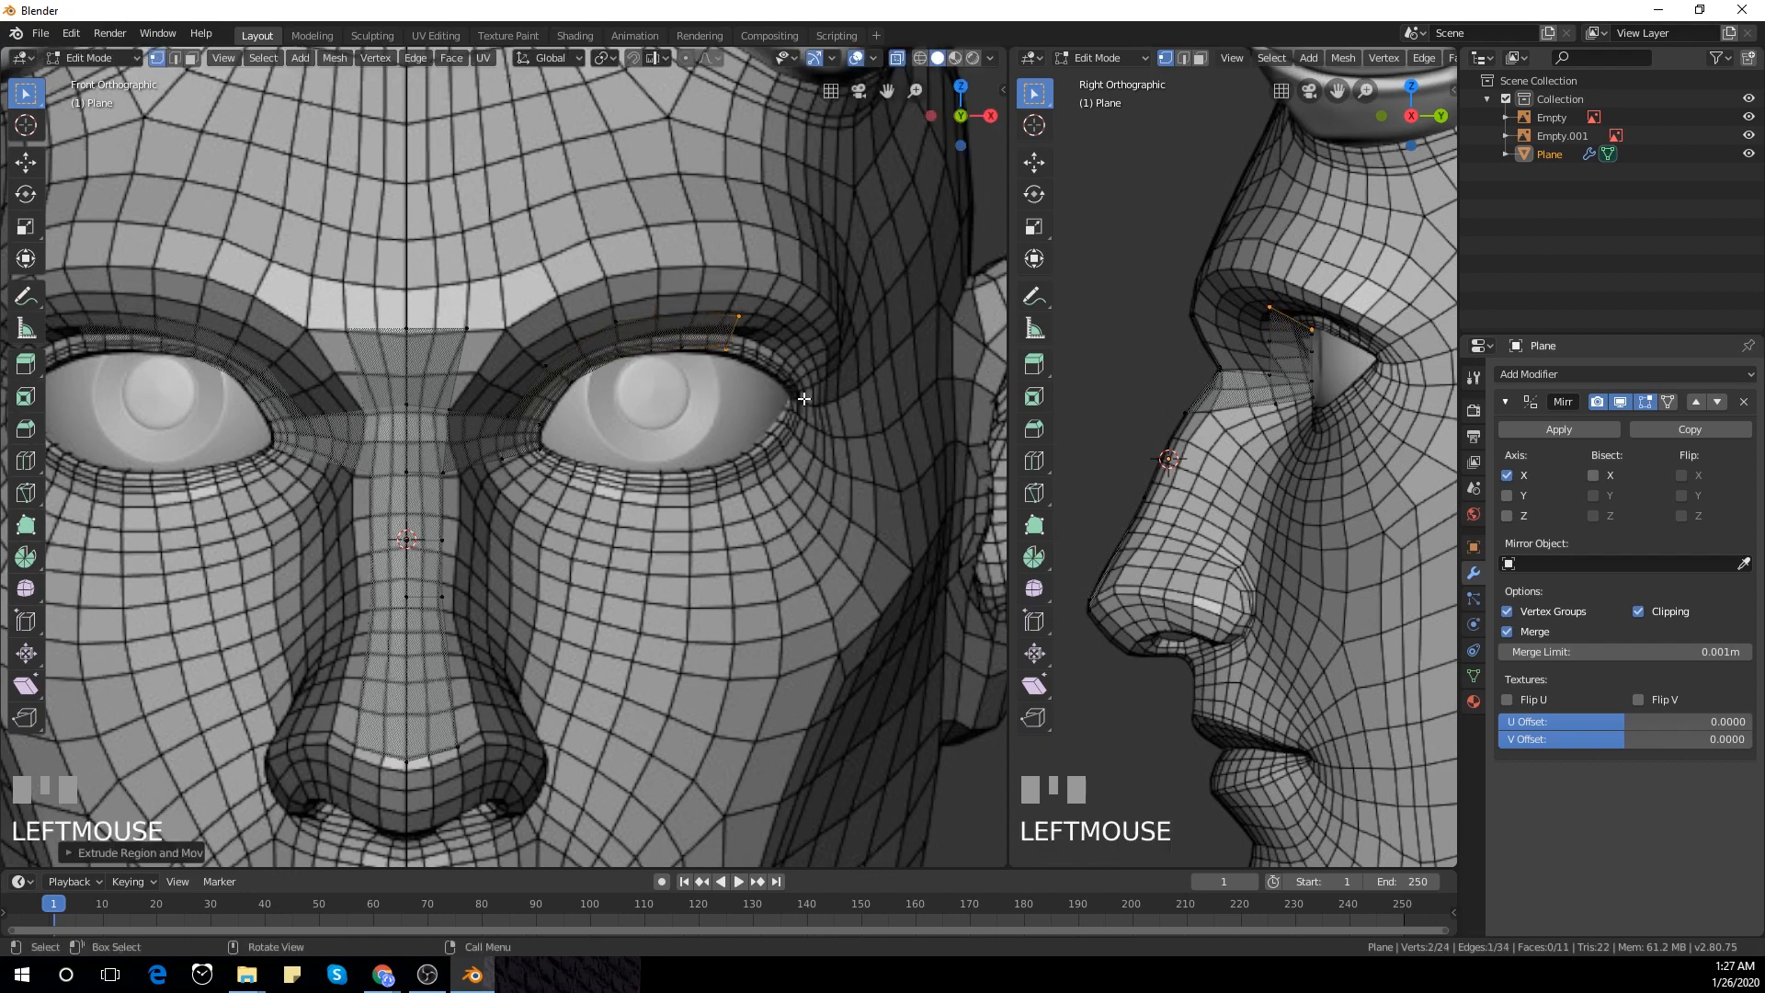
left_click_drag(739, 310, 799, 354)
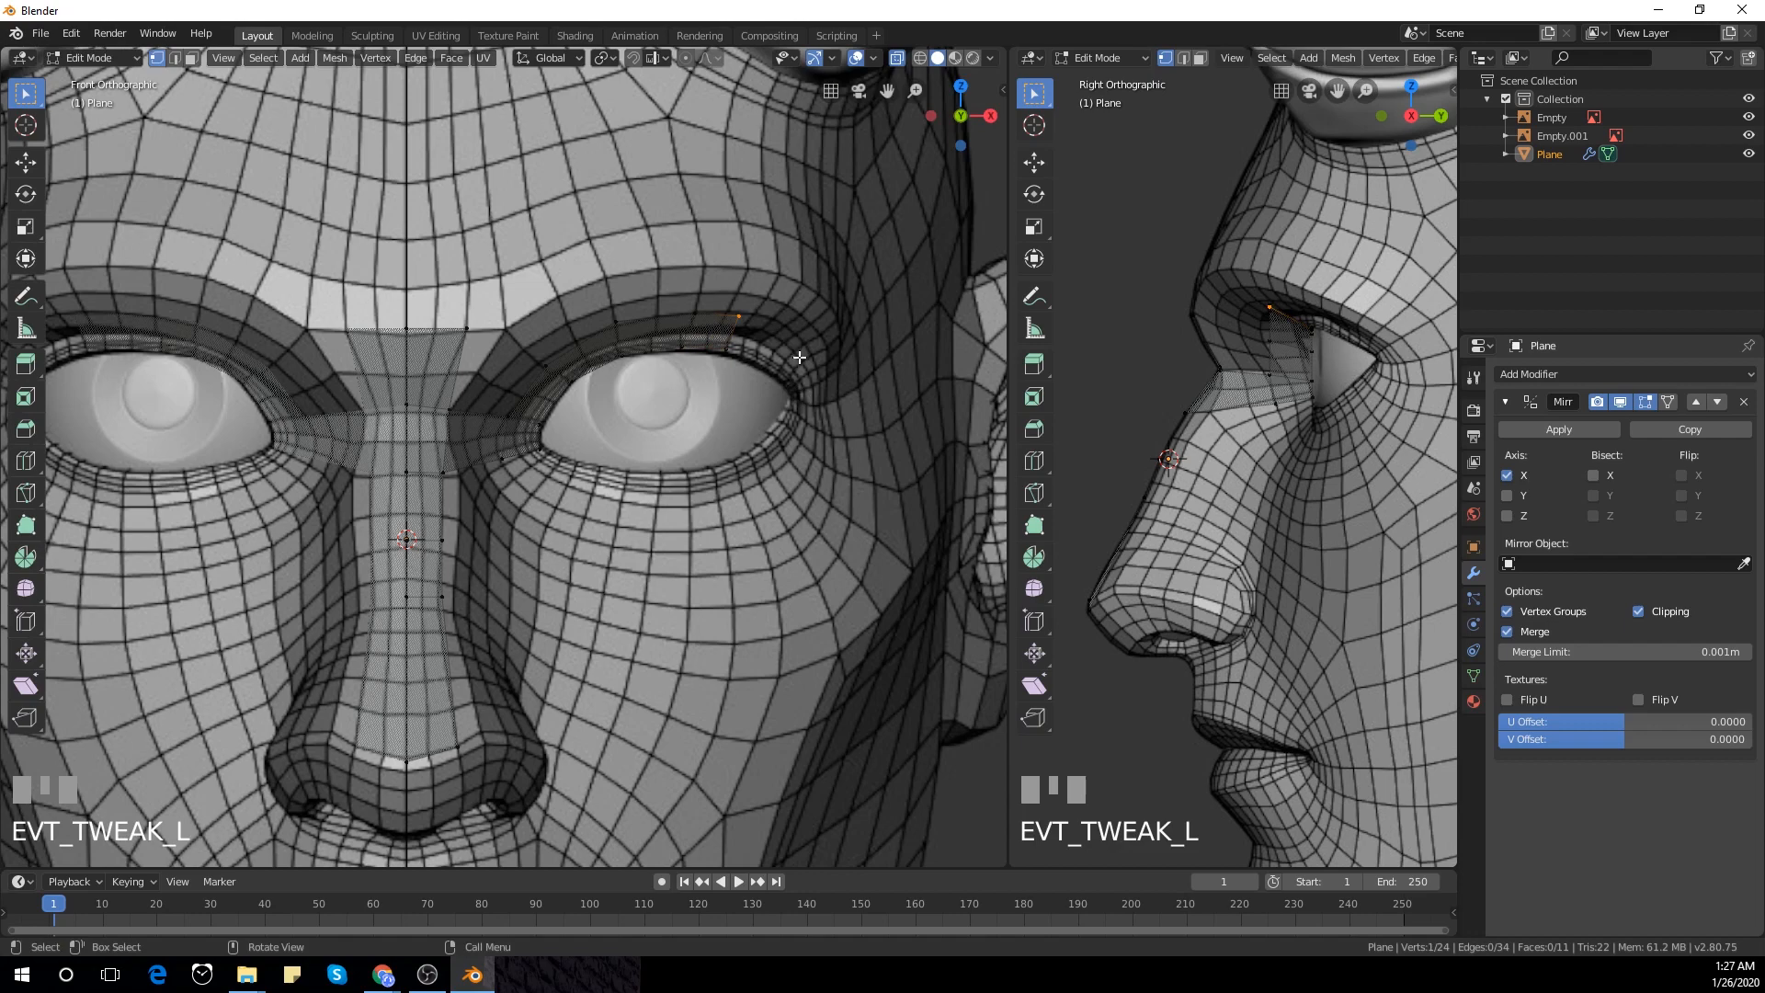
key("g")
left_click(814, 359)
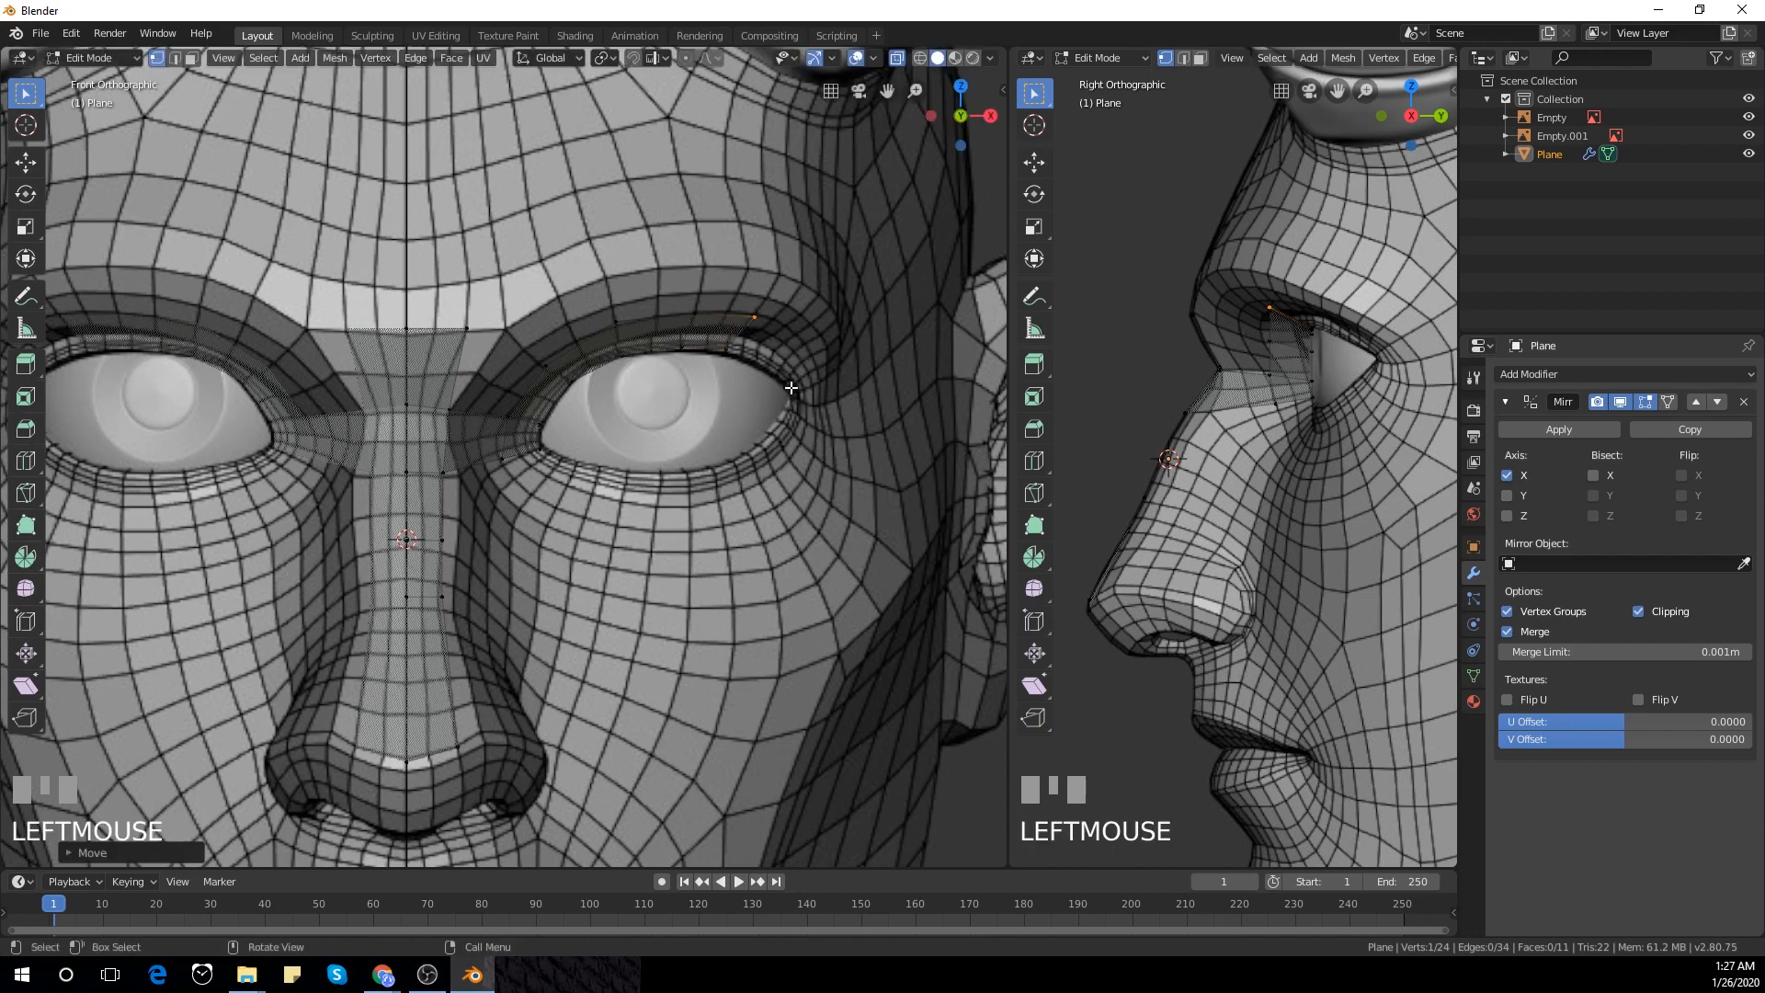
Extrude the strip's end edge outward and down along the outer part of the upper eyelid
left_click_drag(727, 283, 768, 382)
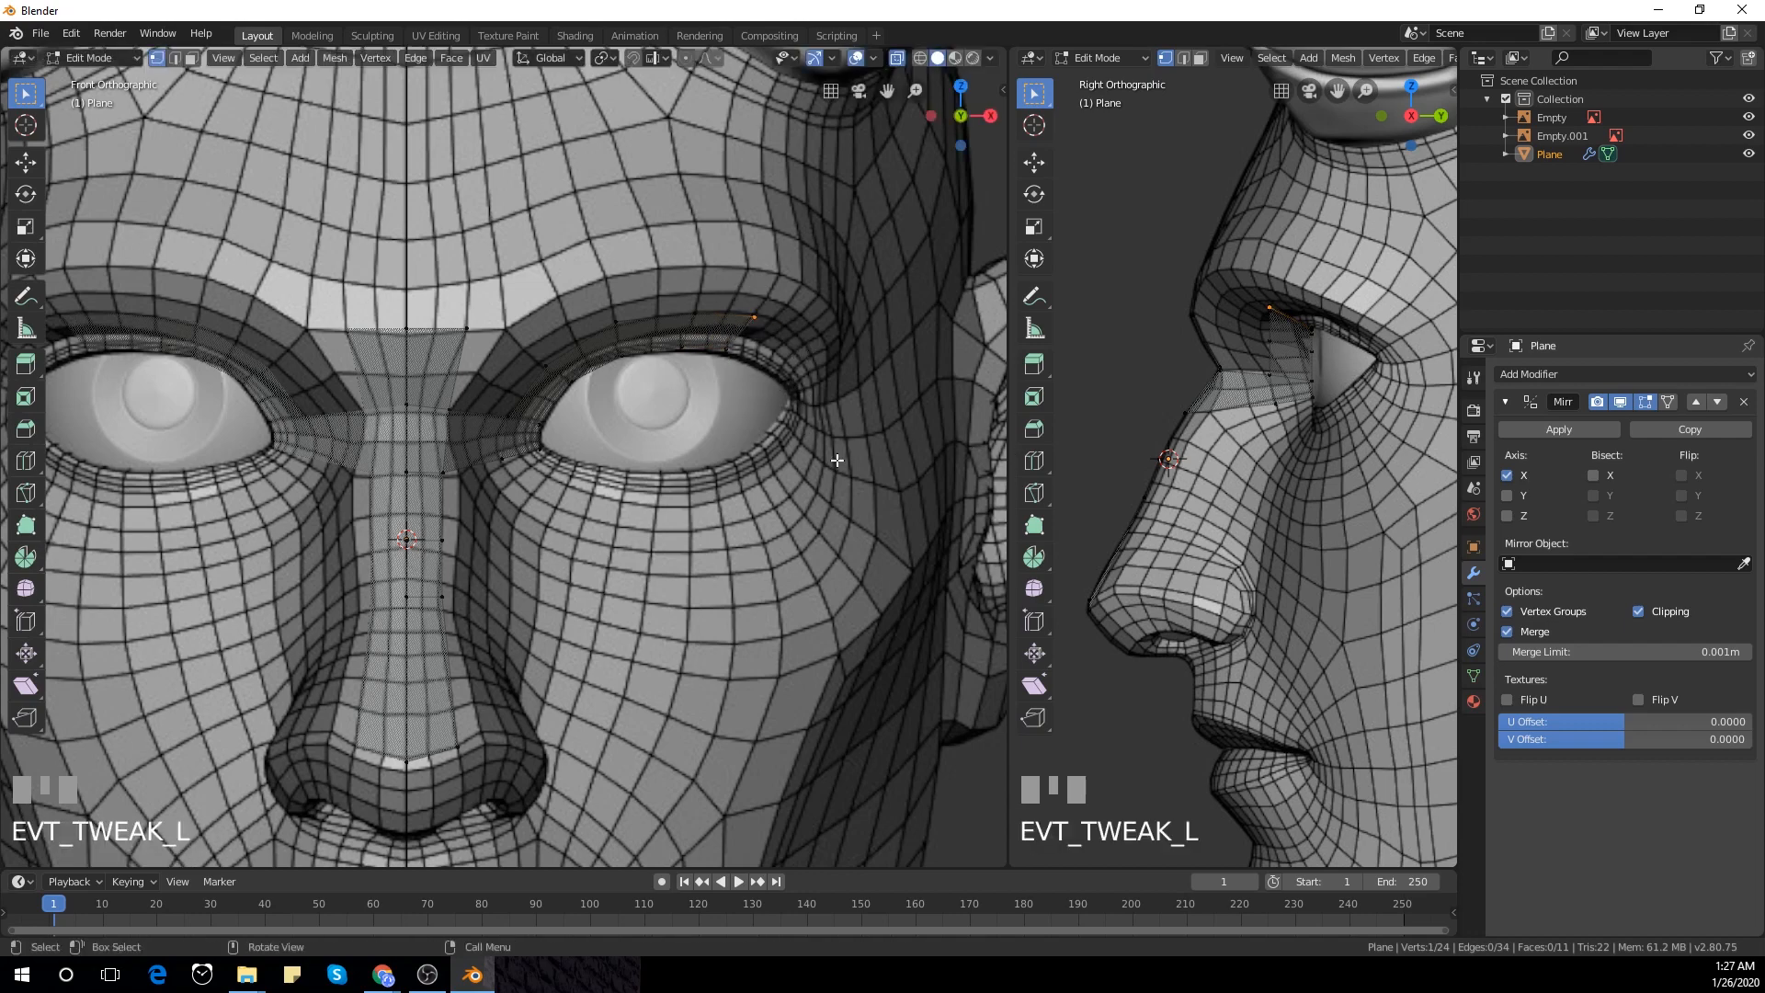
left_click_drag(715, 287, 772, 391)
key("e")
left_click(736, 459)
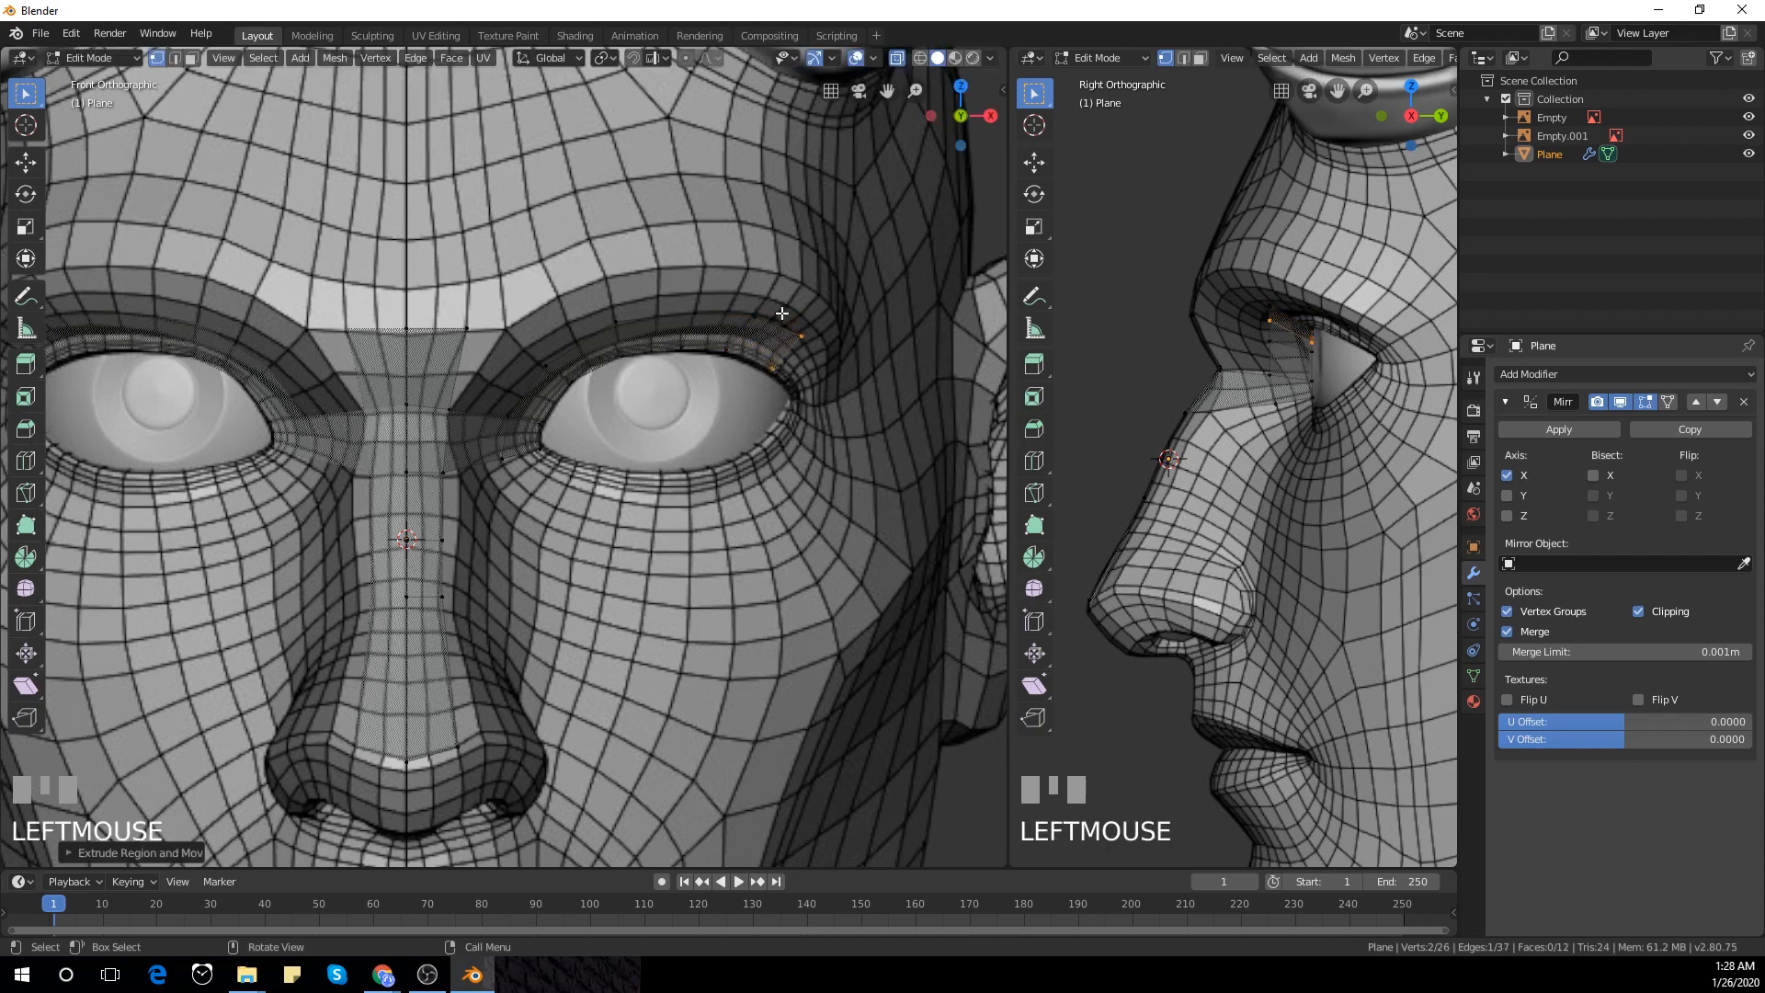
Extrude the upper eyelid strip's end edge down to the outer corner of the eye
left_click_drag(783, 313, 837, 419)
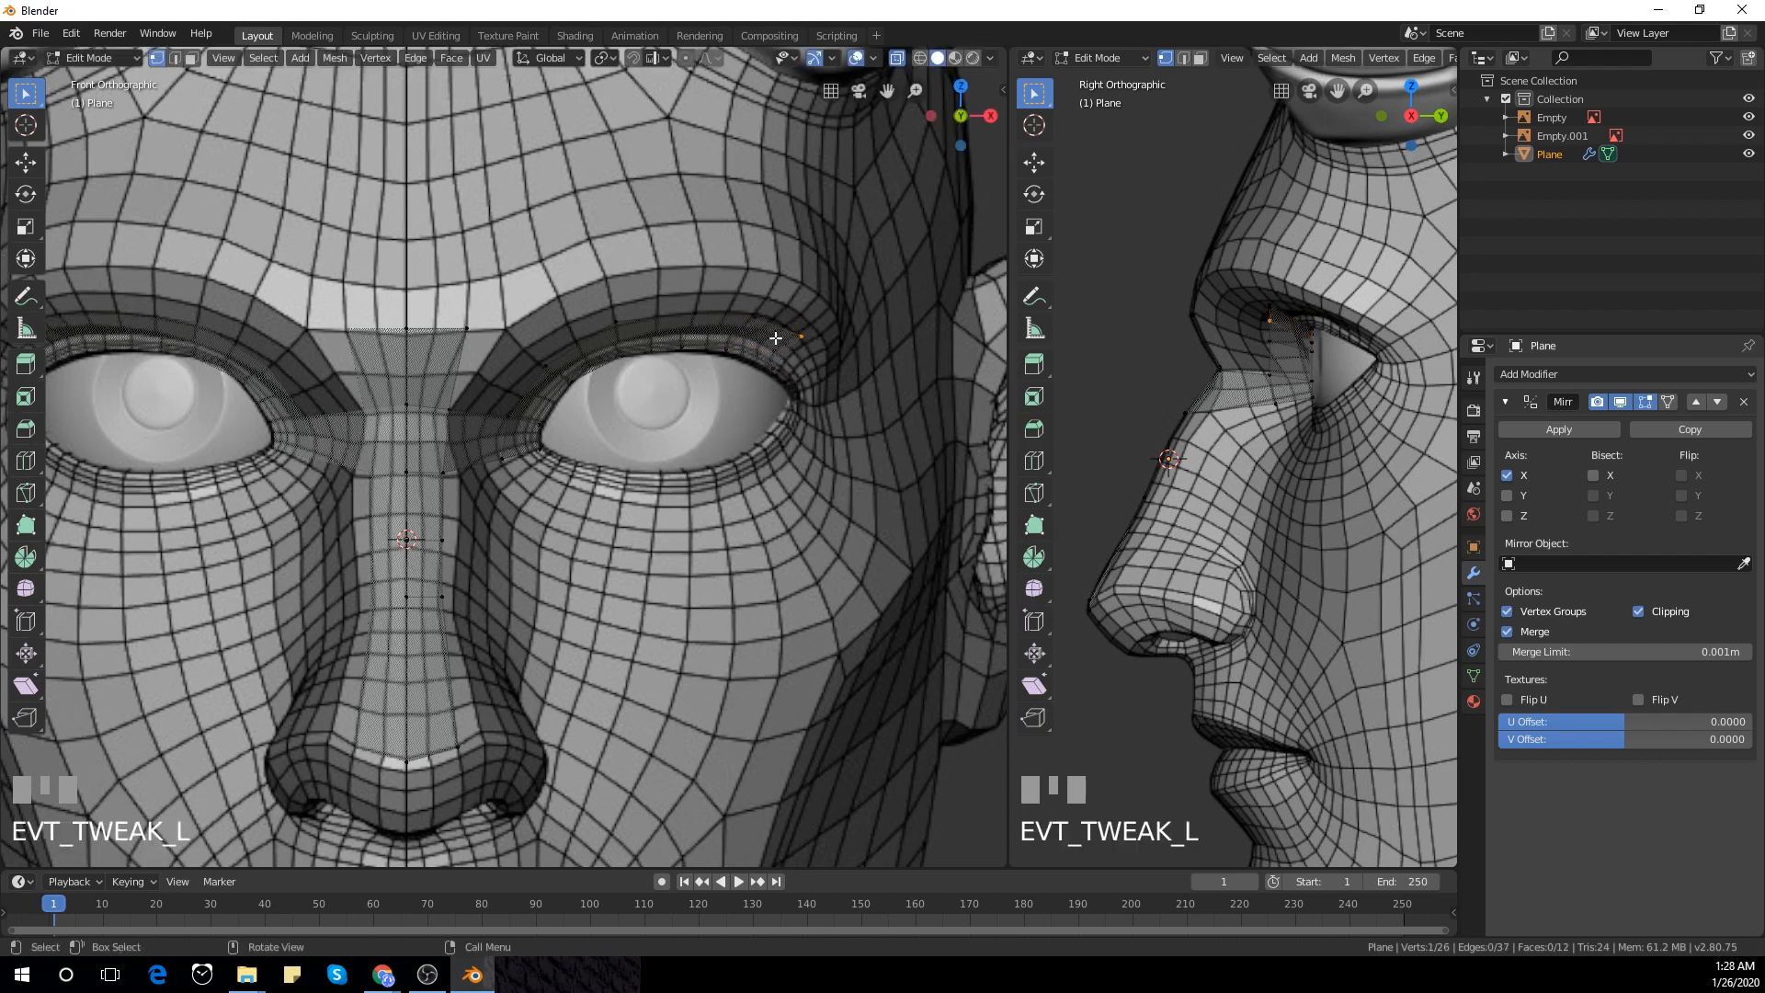
left_click(773, 368, "shift")
key("e")
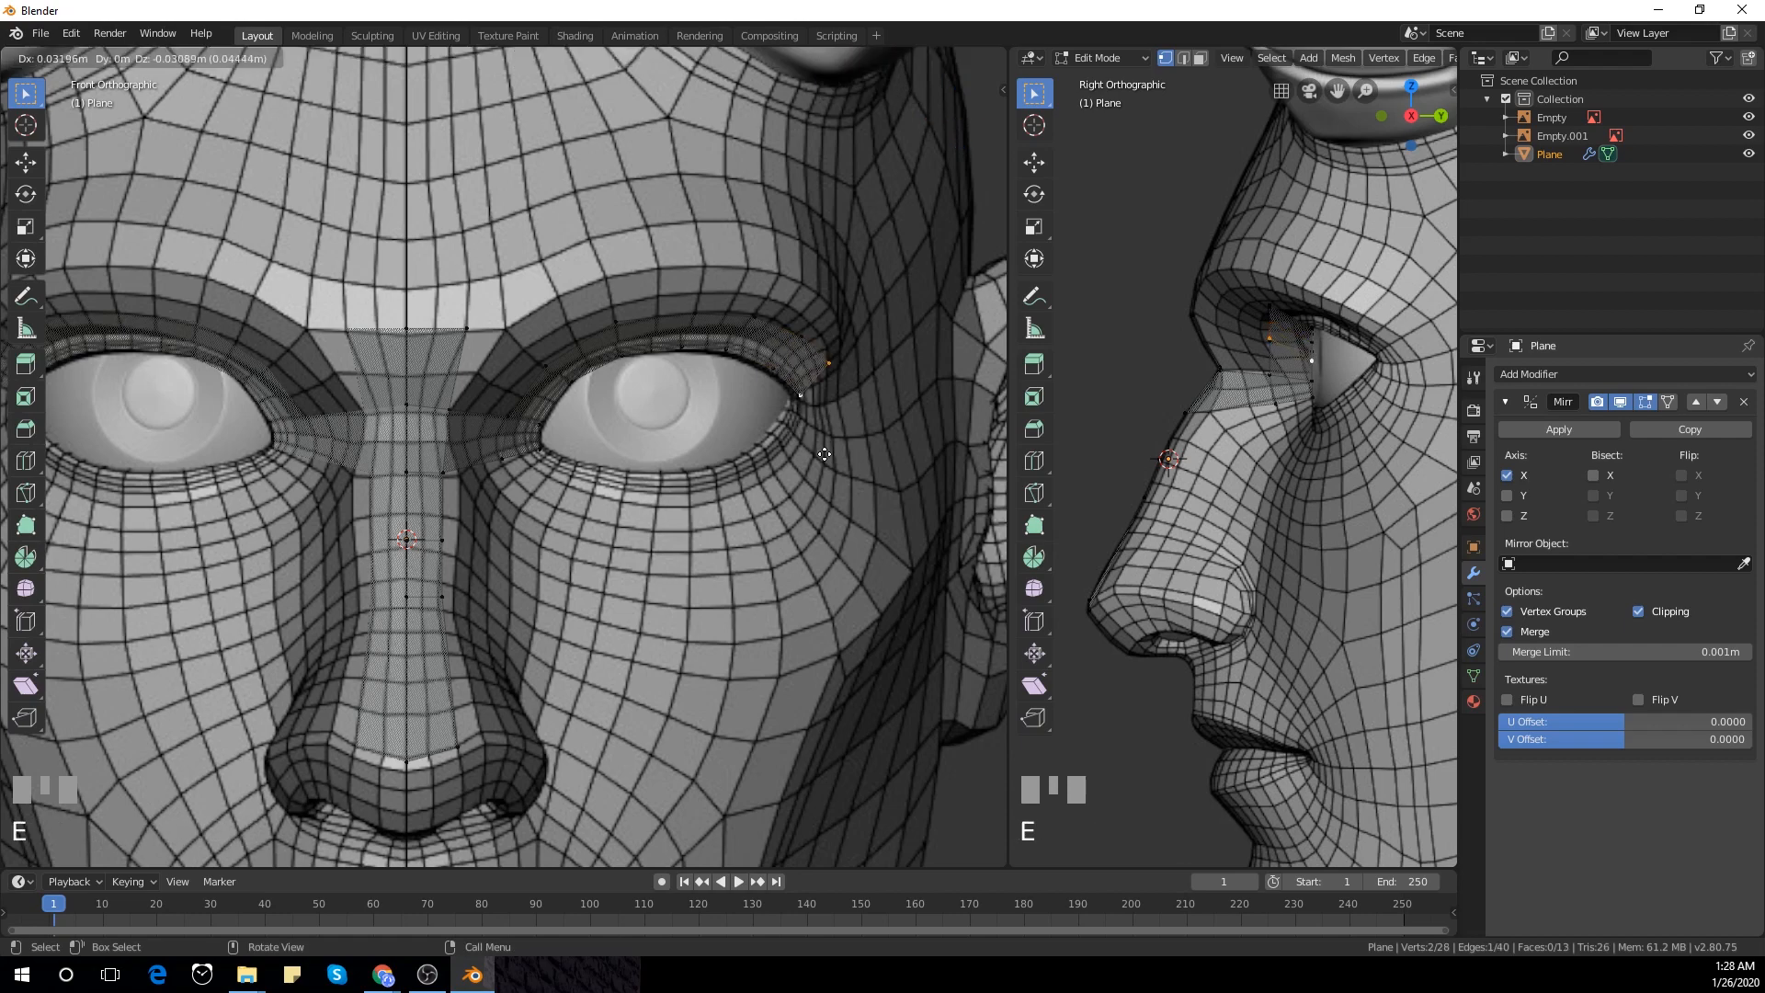
left_click(821, 353)
Move the strip's outer vertices near the outer eye corner outward and down to follow the eyelid contour
left_click_drag(821, 350, 864, 420)
key("g")
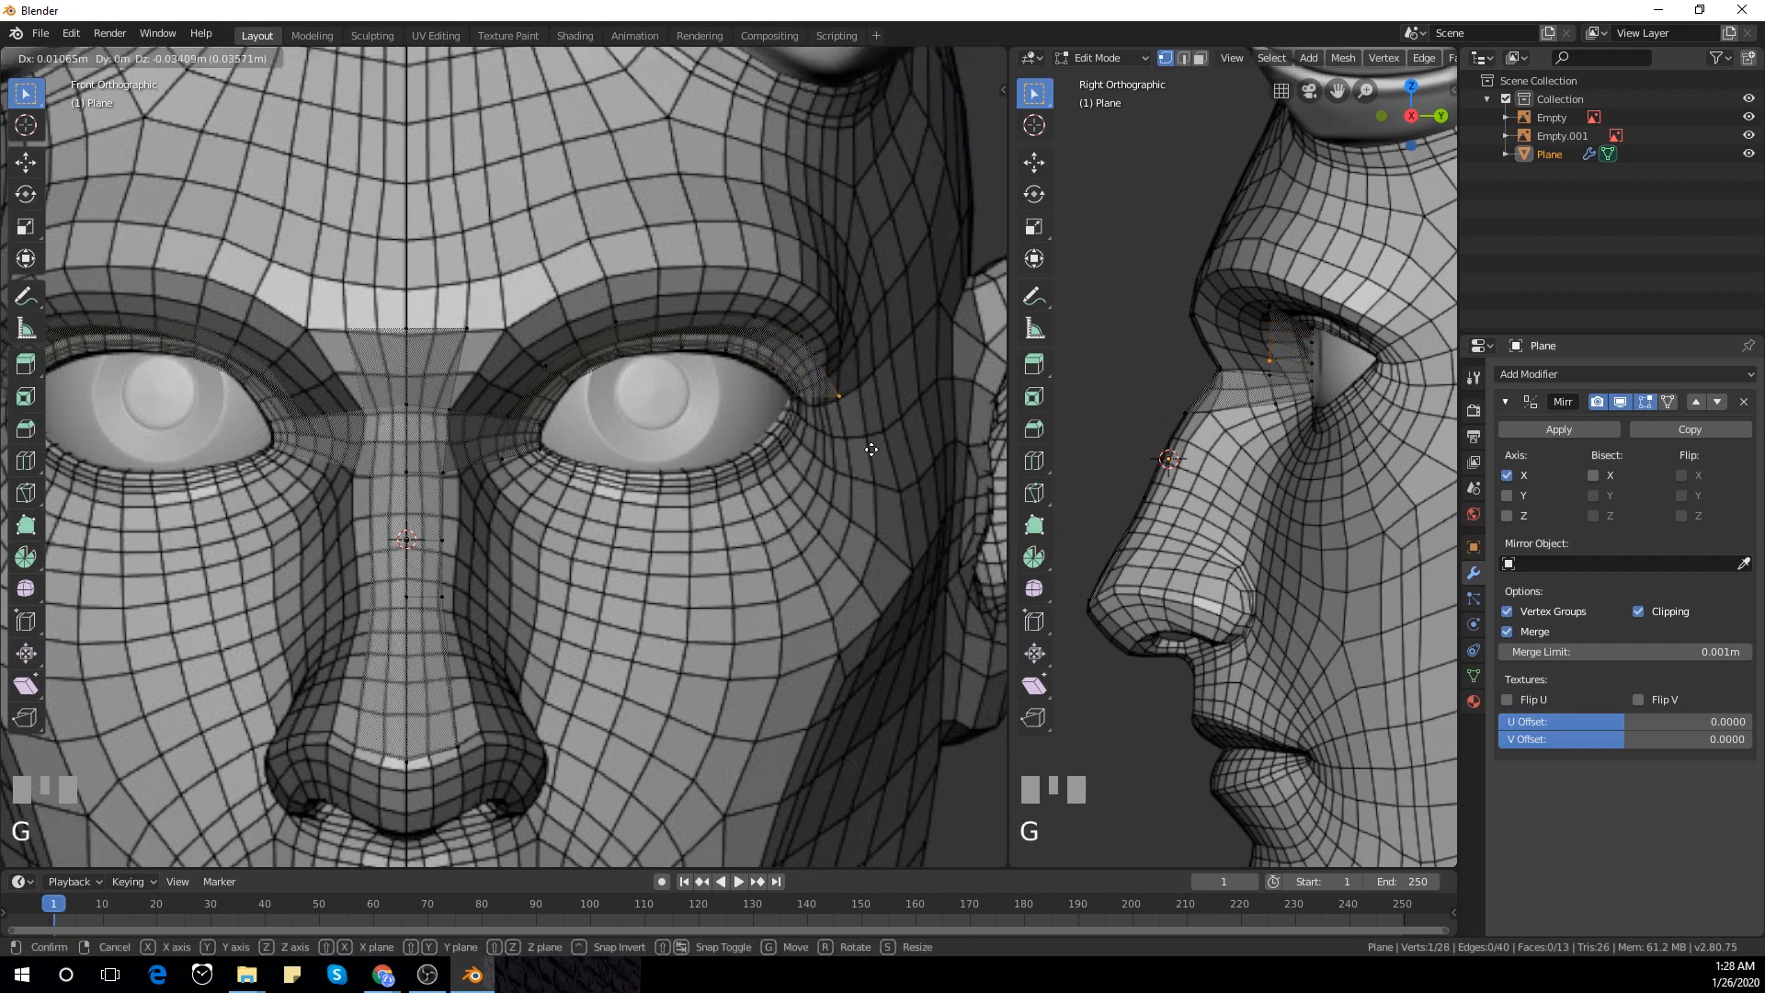
left_click(872, 451)
left_click_drag(782, 304, 851, 367)
key("g")
left_click(865, 374)
Extrude the edge at the outer eye corner down and inward below the corner, and move its outer vertex lower
left_click(833, 432)
left_click(795, 405, "shift")
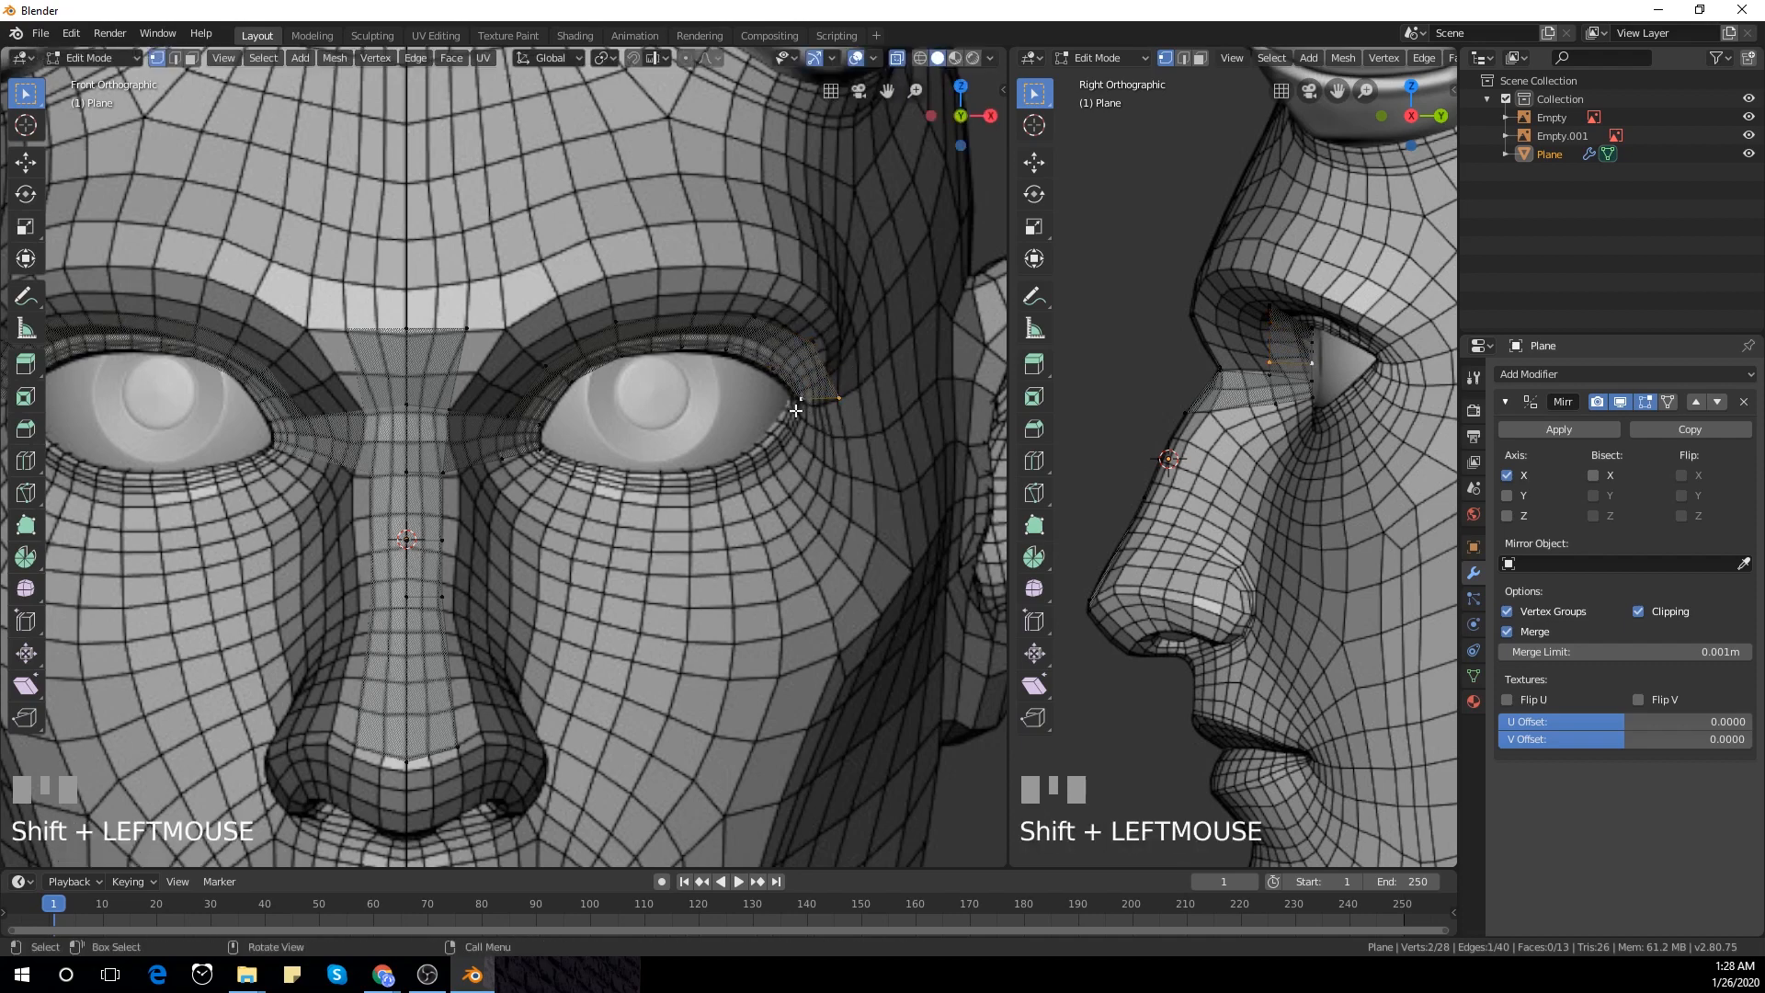
left_click(832, 418)
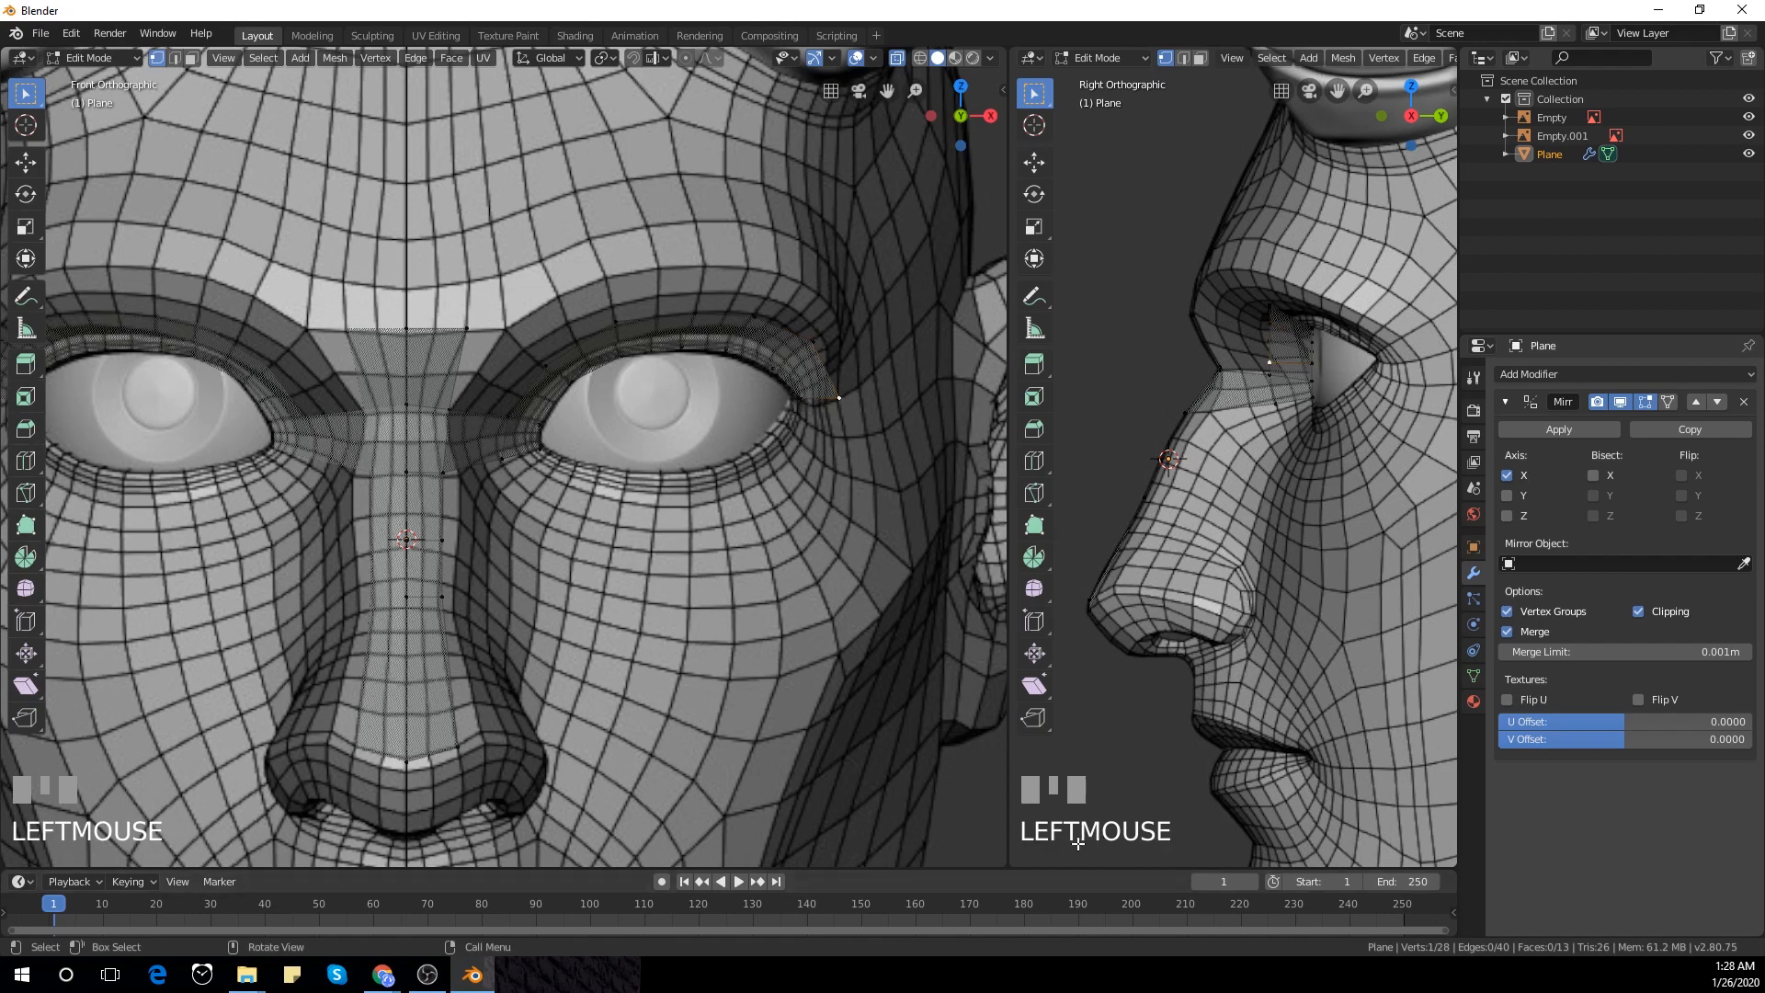
left_click(801, 397, "shift")
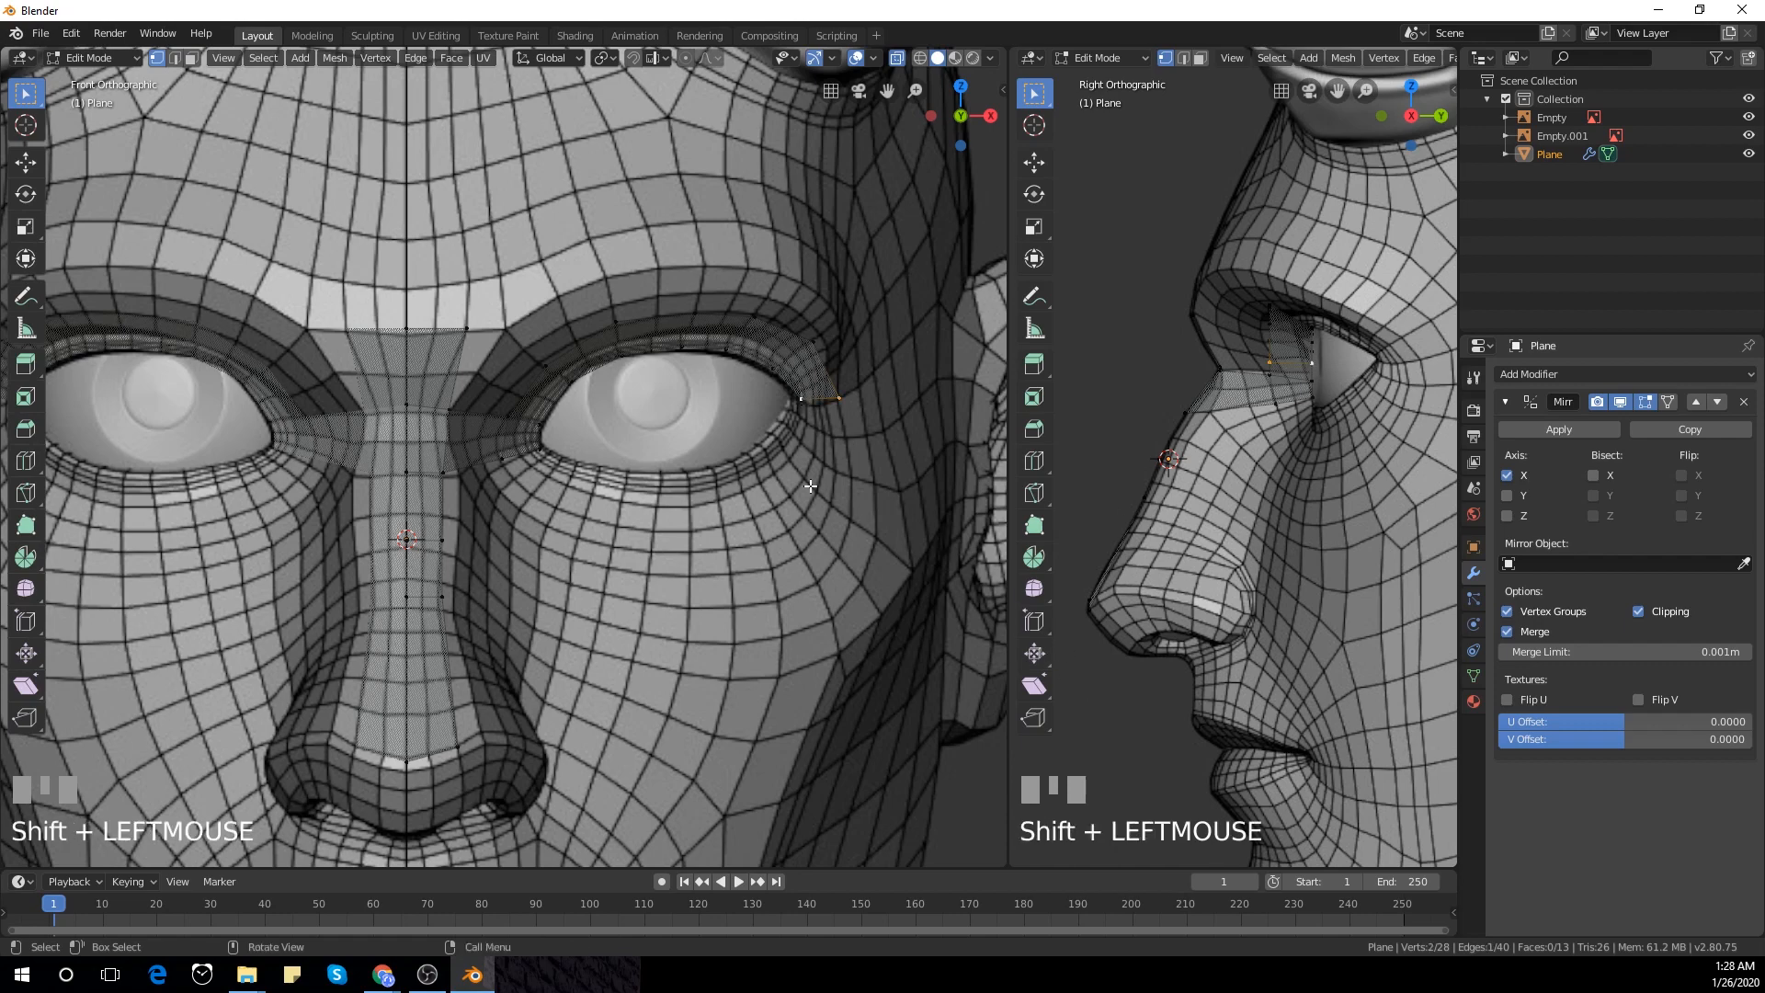
left_click_drag(784, 390, 899, 469)
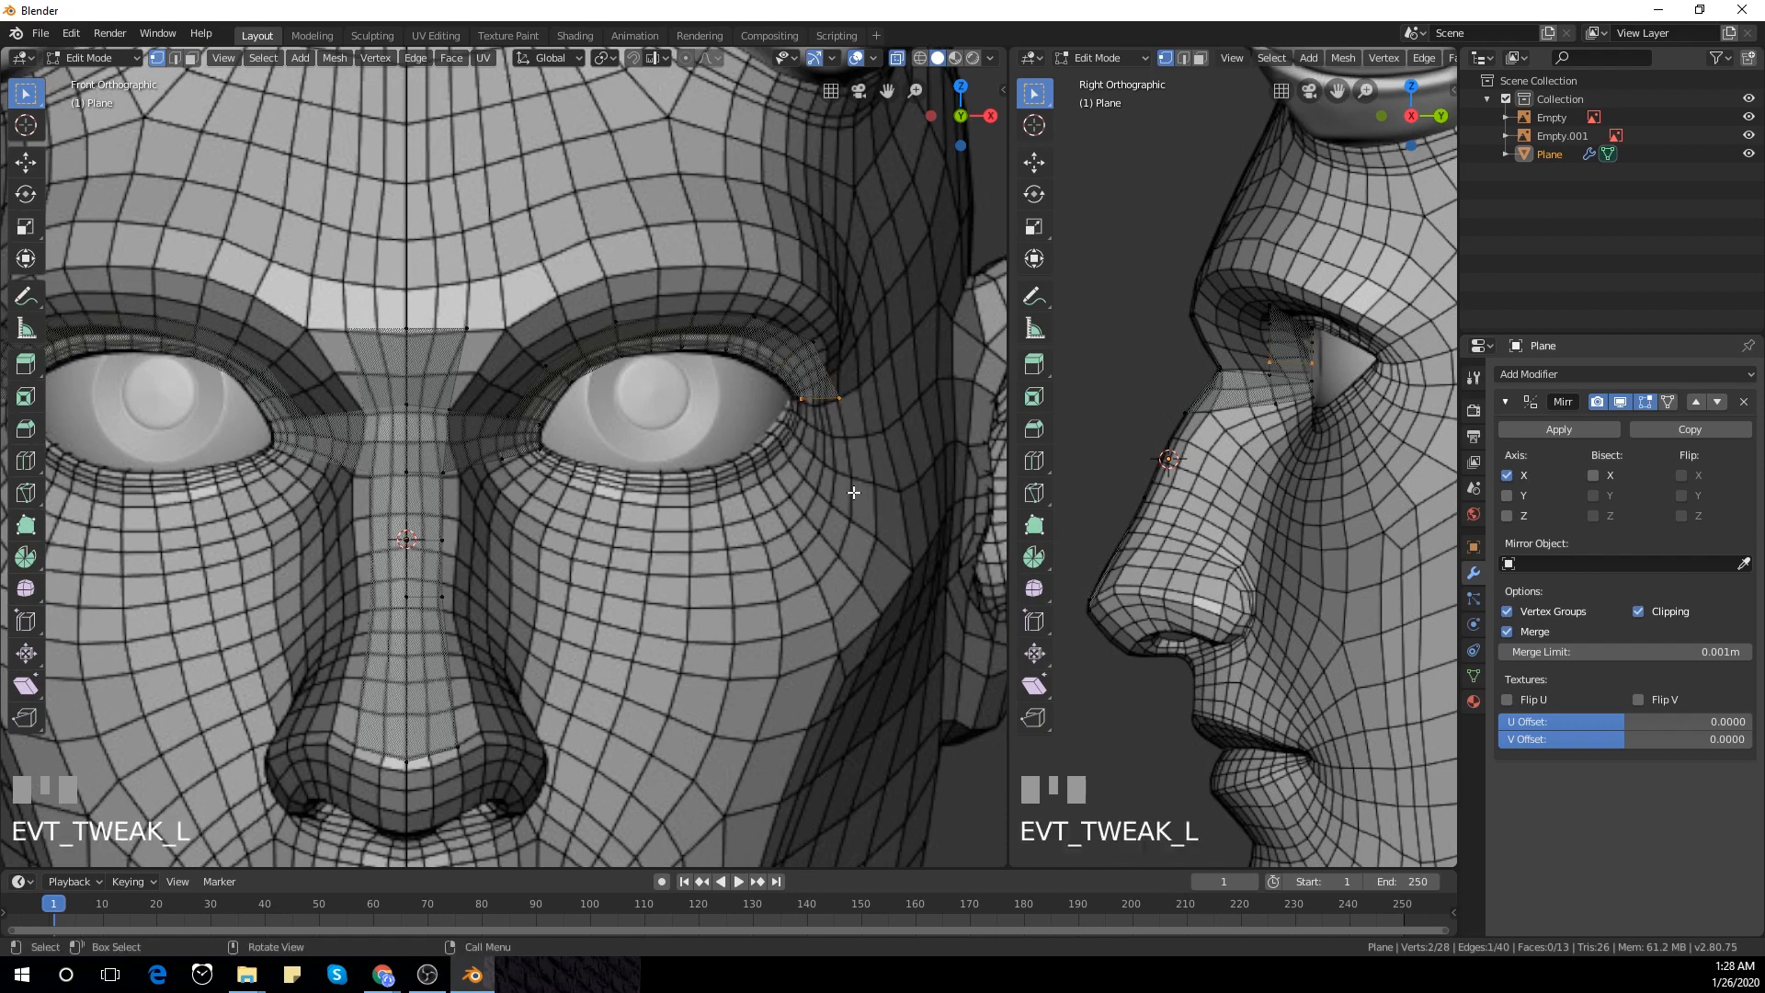
key("e")
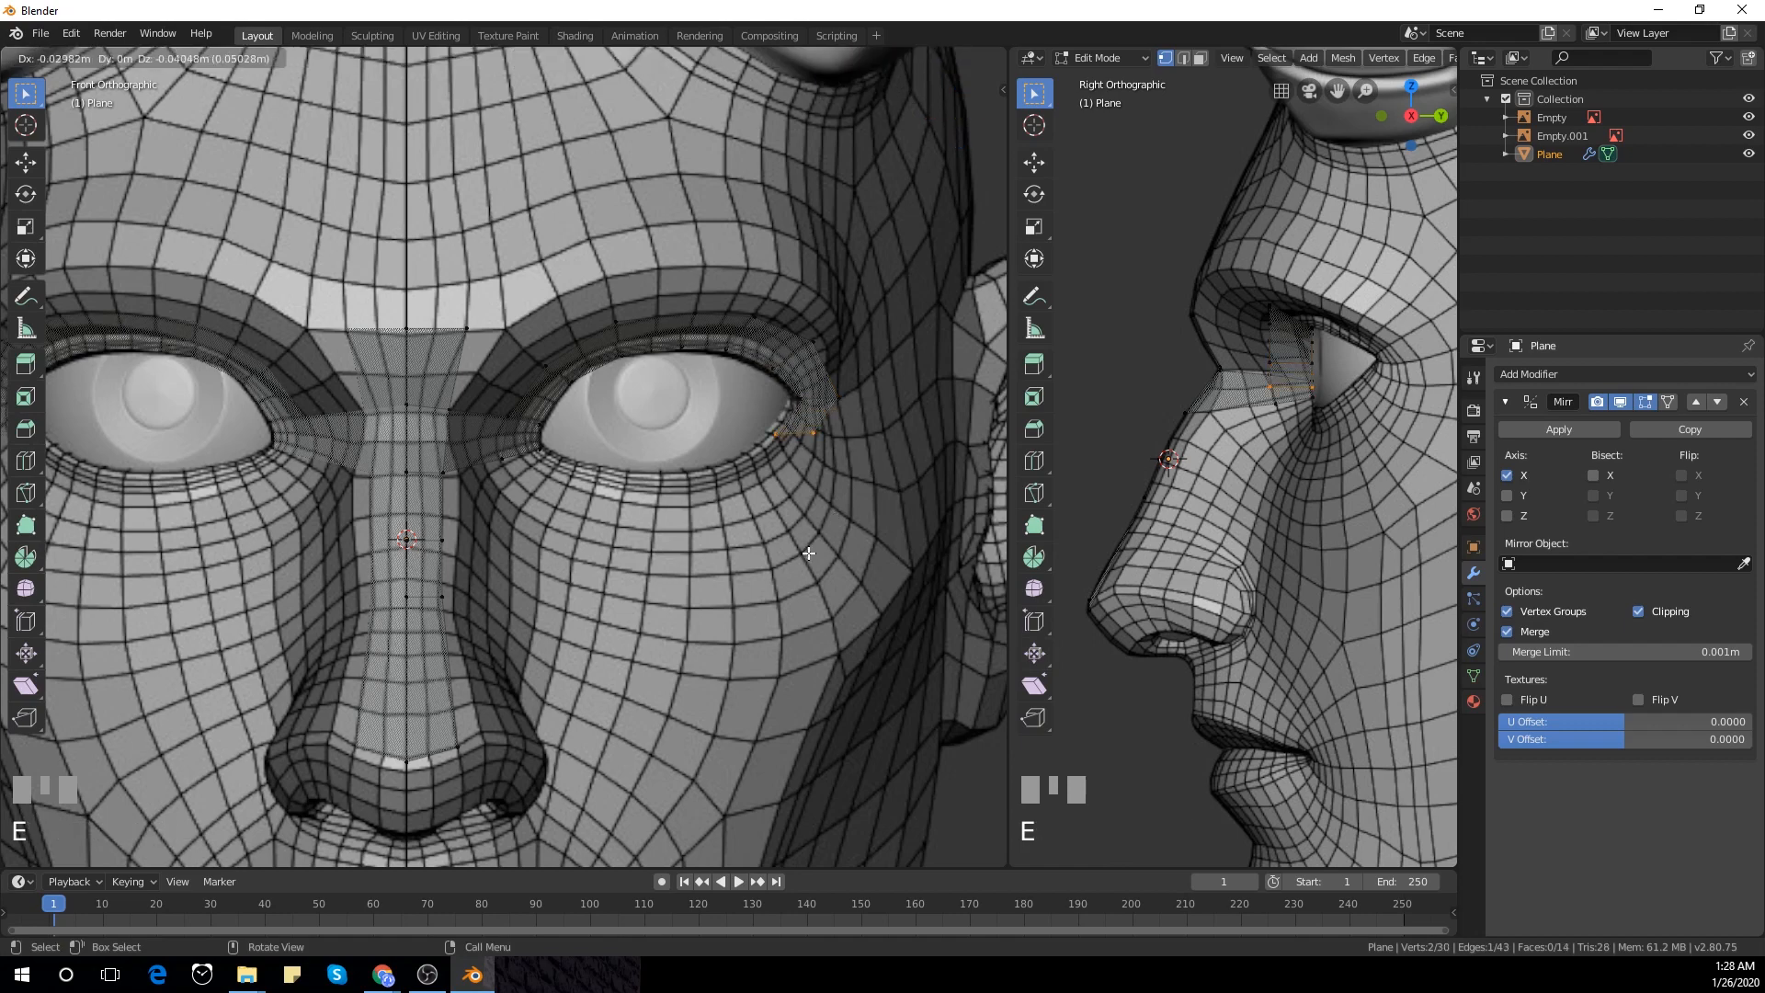
left_click(815, 434)
left_click_drag(803, 426, 848, 507)
key("g")
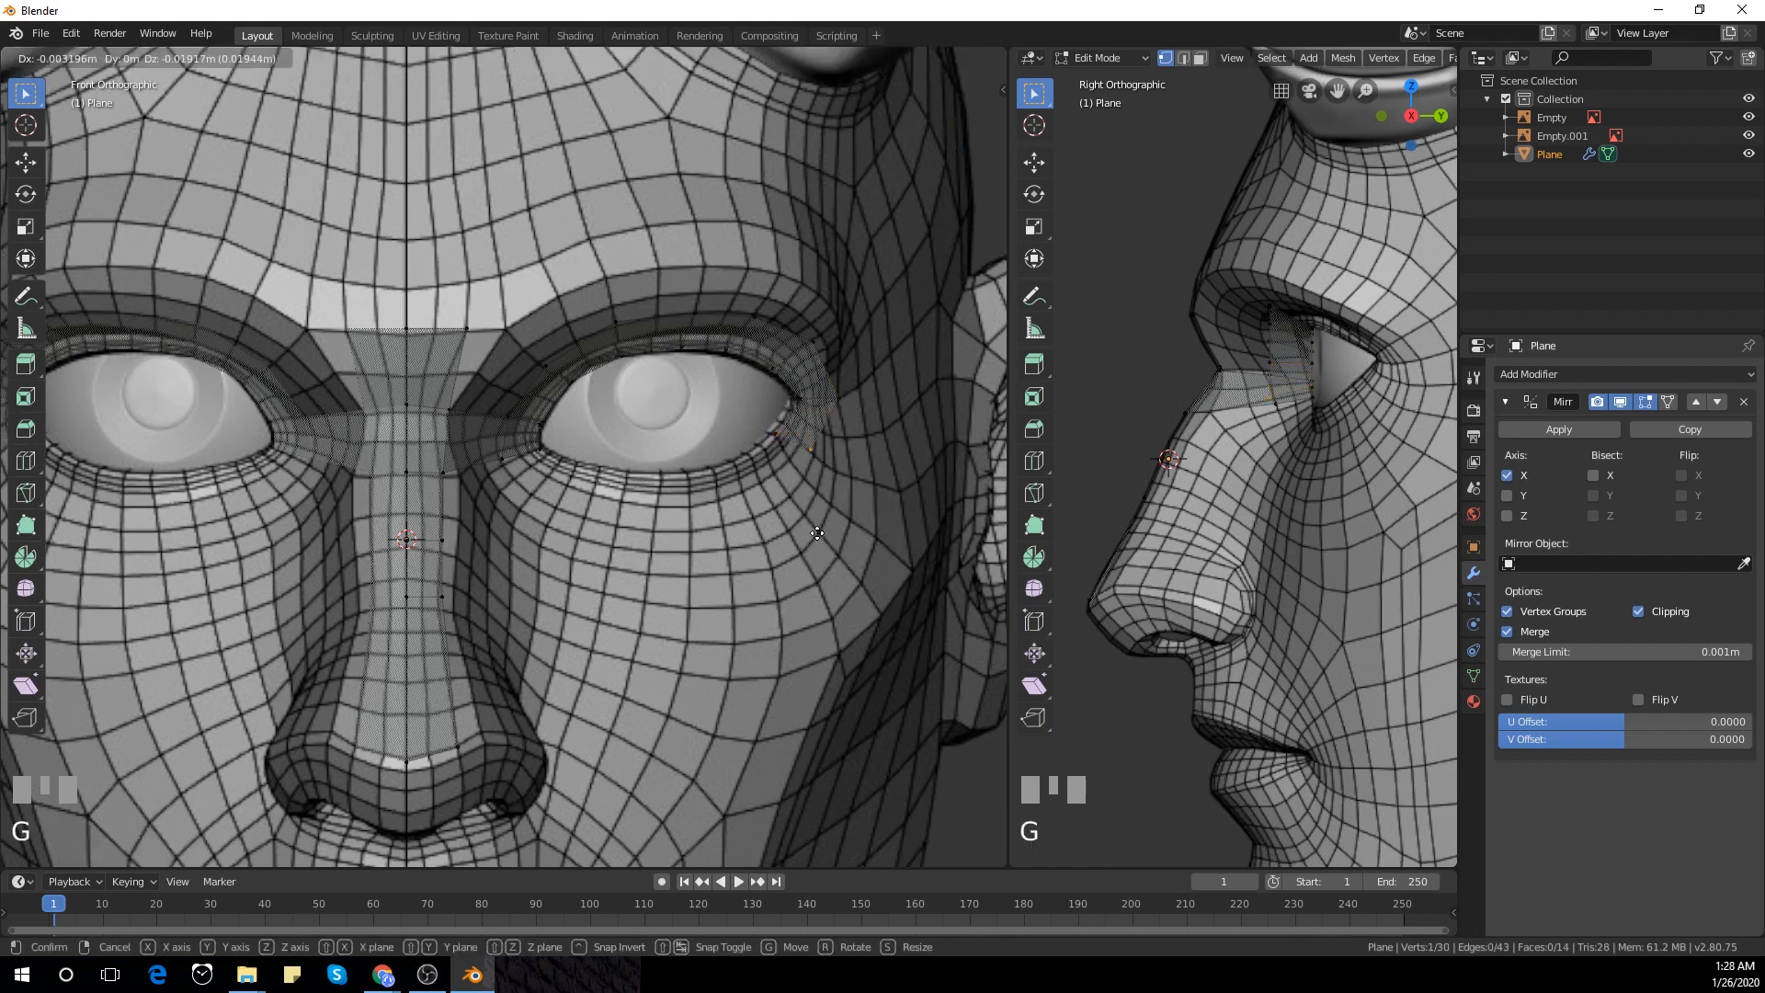
left_click(803, 549)
Extrude the strip's end edge inward along the outer part of the lower eyelid and move its lower vertex slightly inward
left_click_drag(765, 408, 831, 551)
key("e")
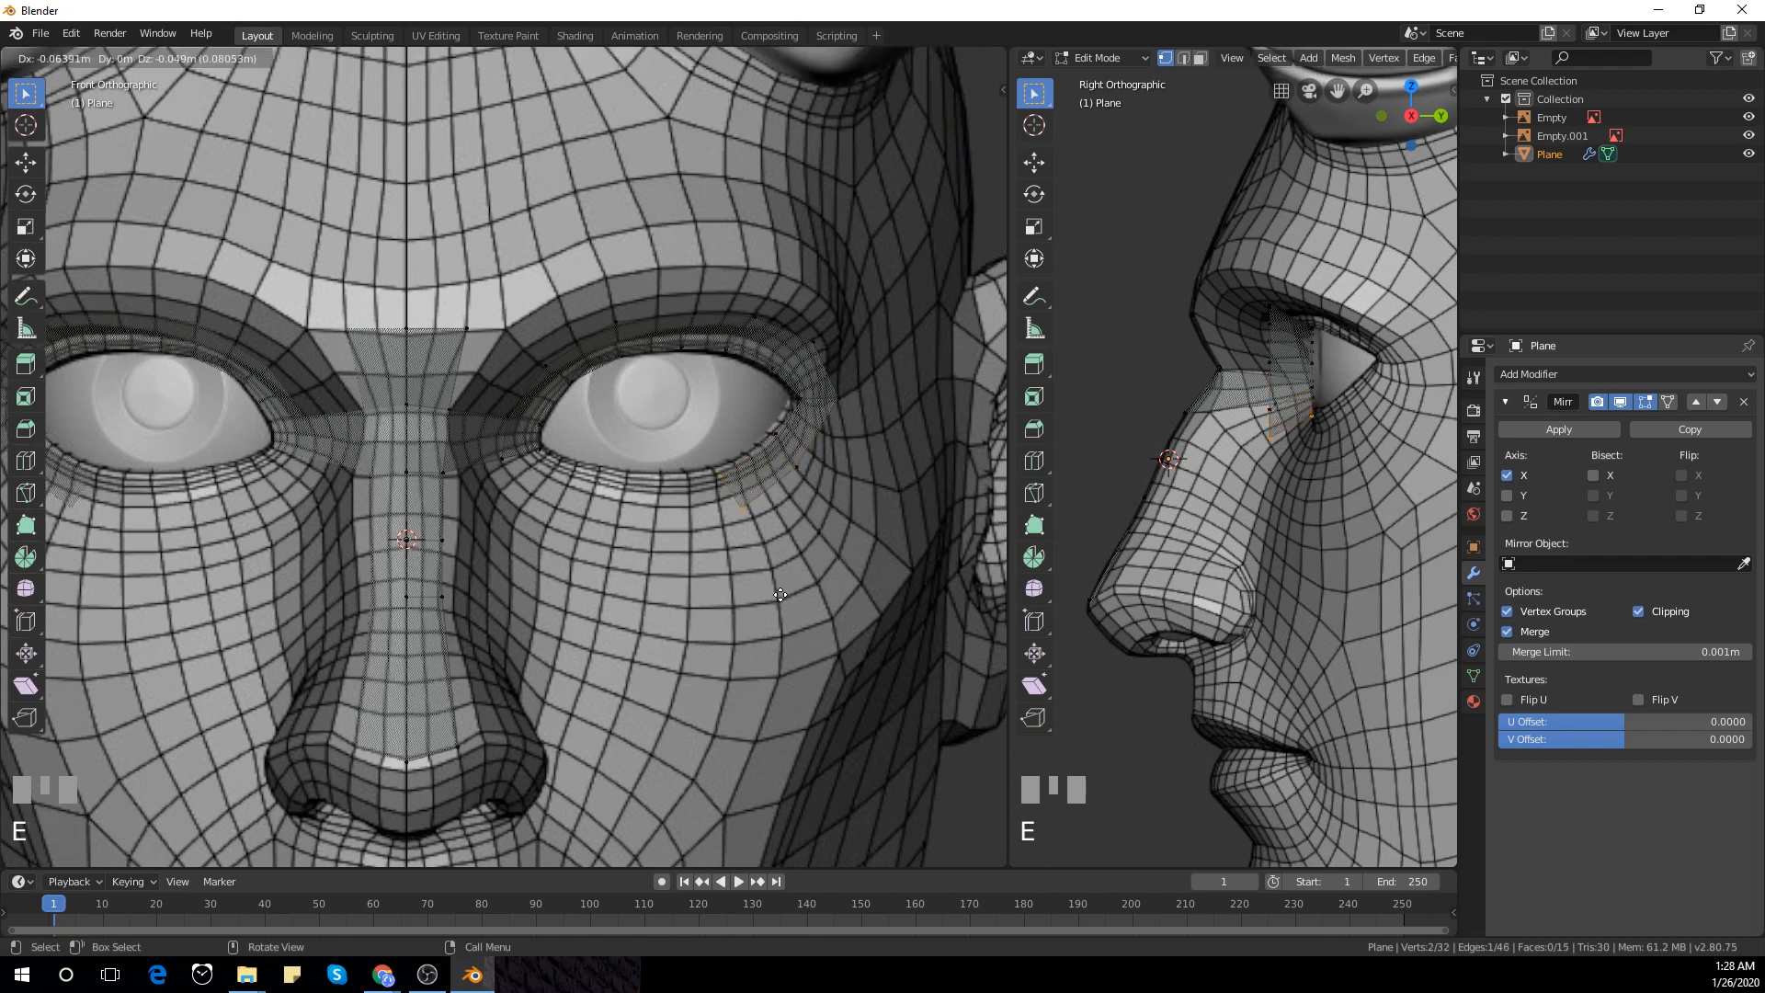
left_click(794, 587)
left_click_drag(737, 487, 783, 579)
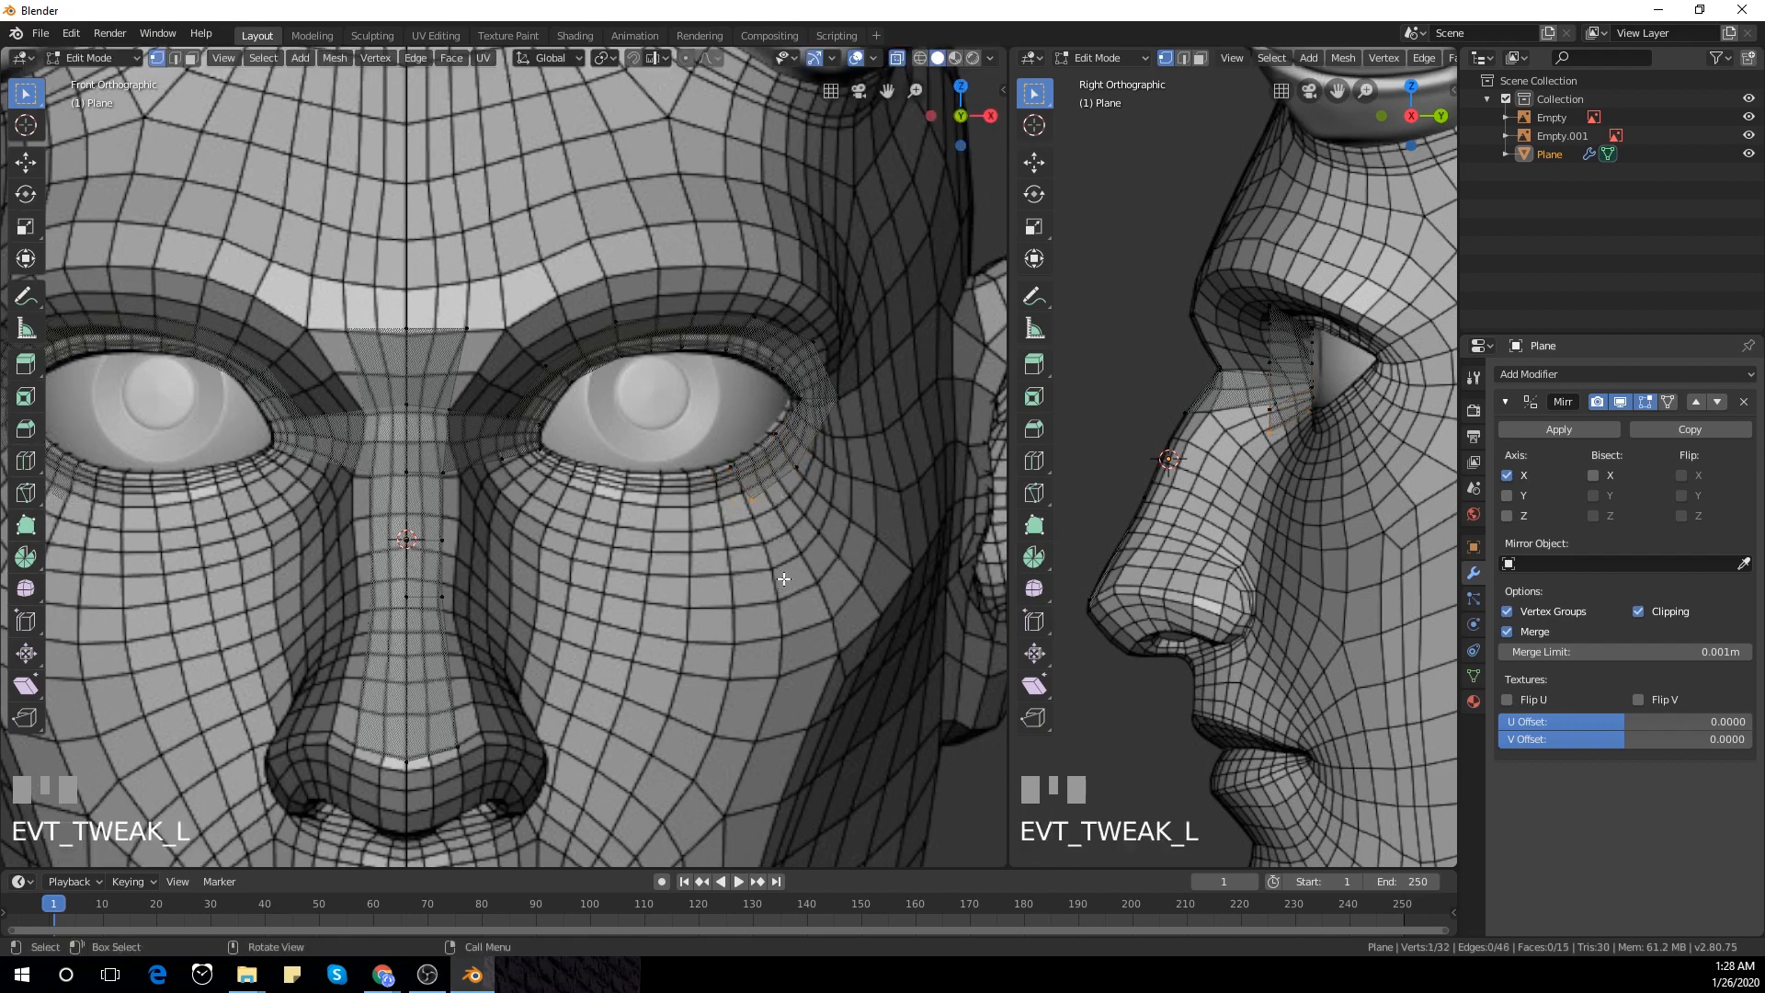
key("g")
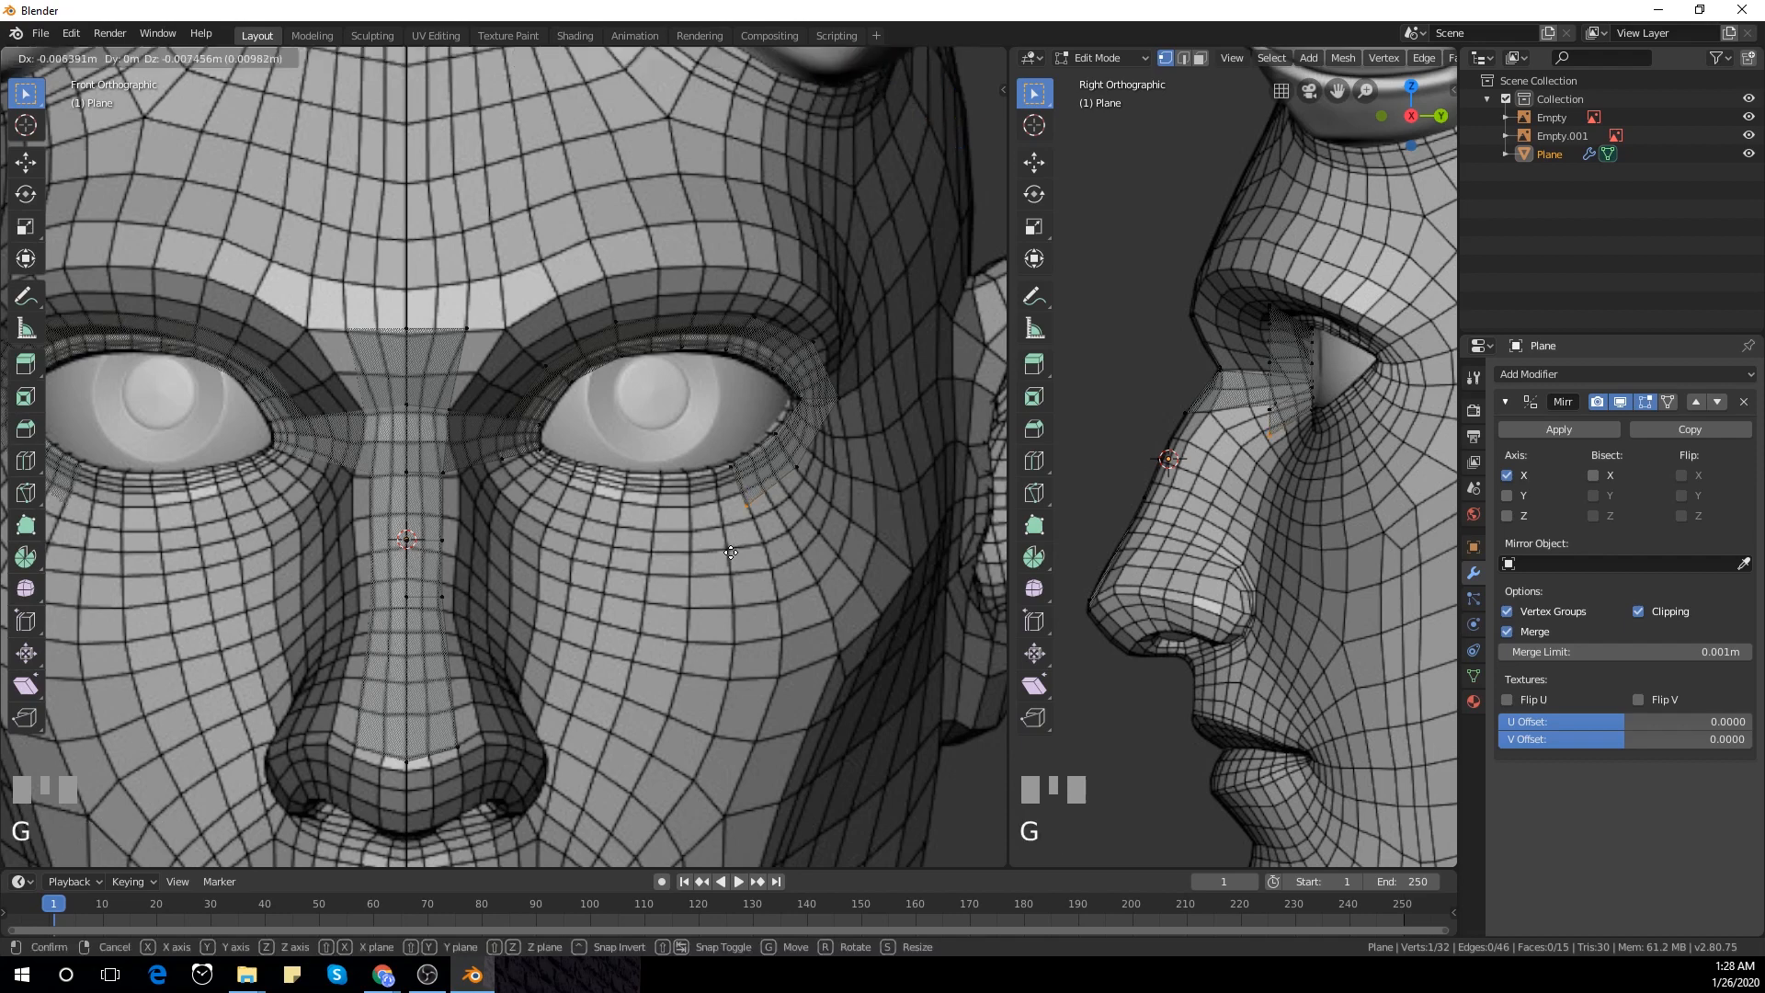
left_click(728, 545)
Extrude the lower eyelid strip's end edge further inward and move its new lower vertex slightly inward and down
left_click_drag(705, 457, 770, 574)
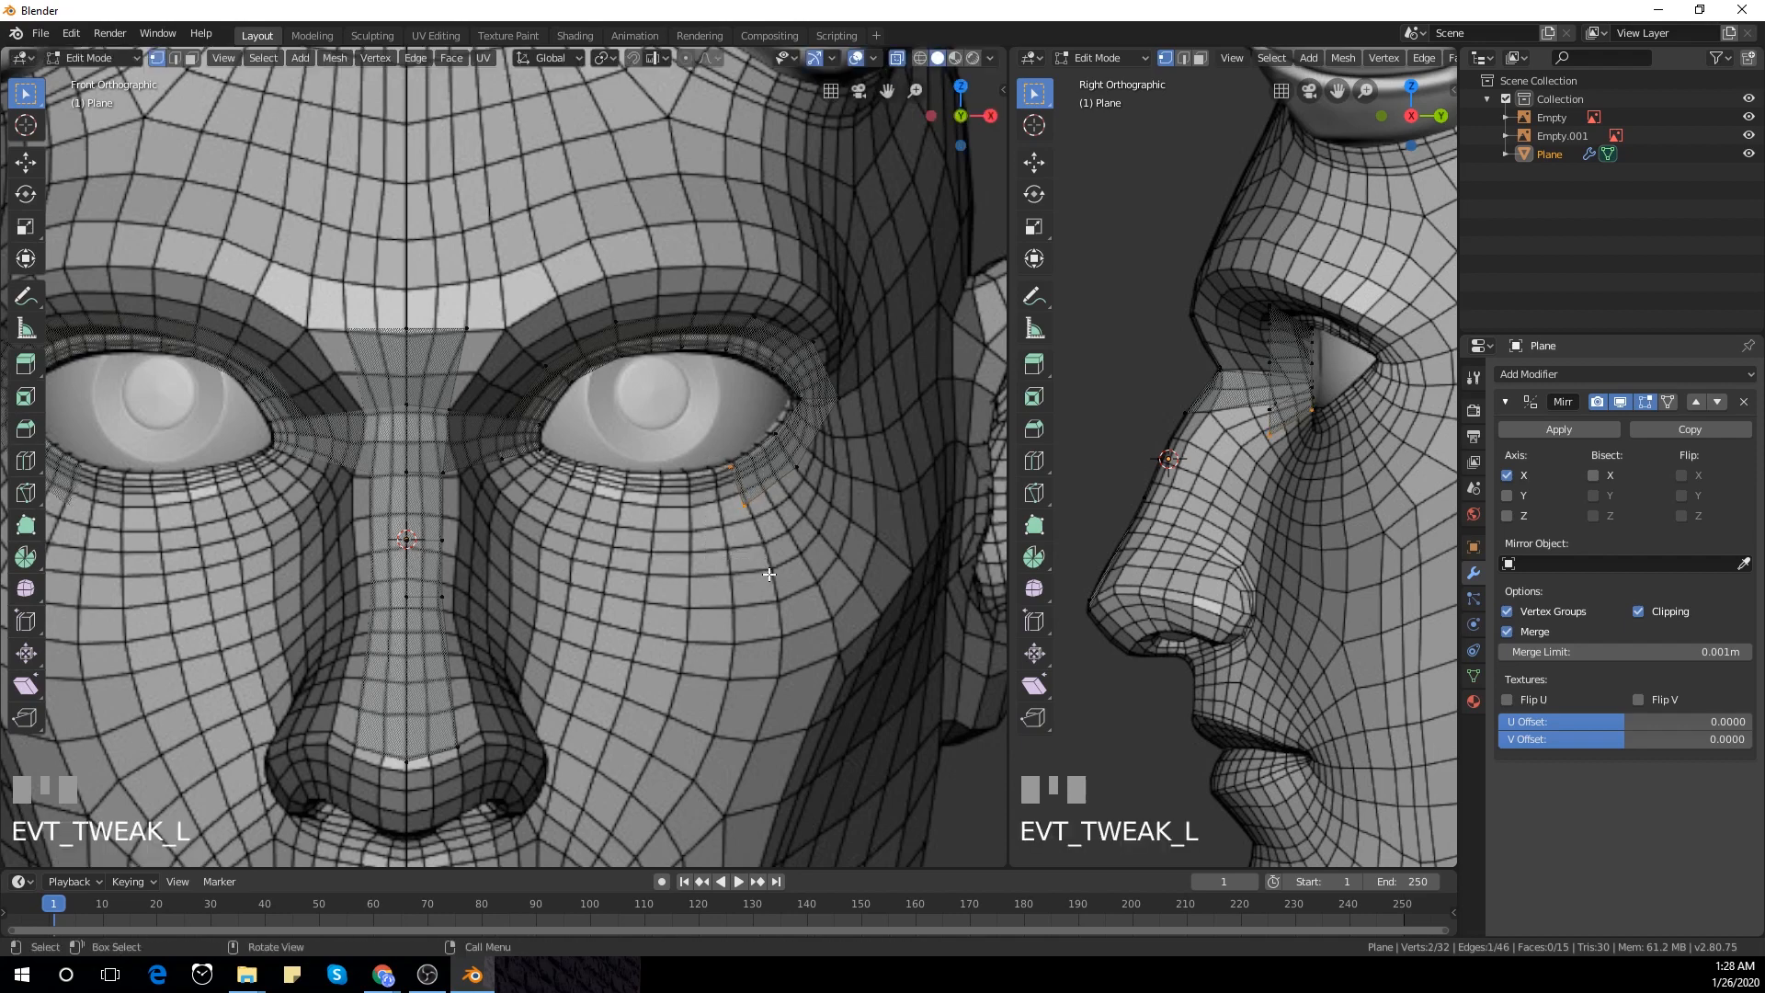
key("e")
left_click(678, 528)
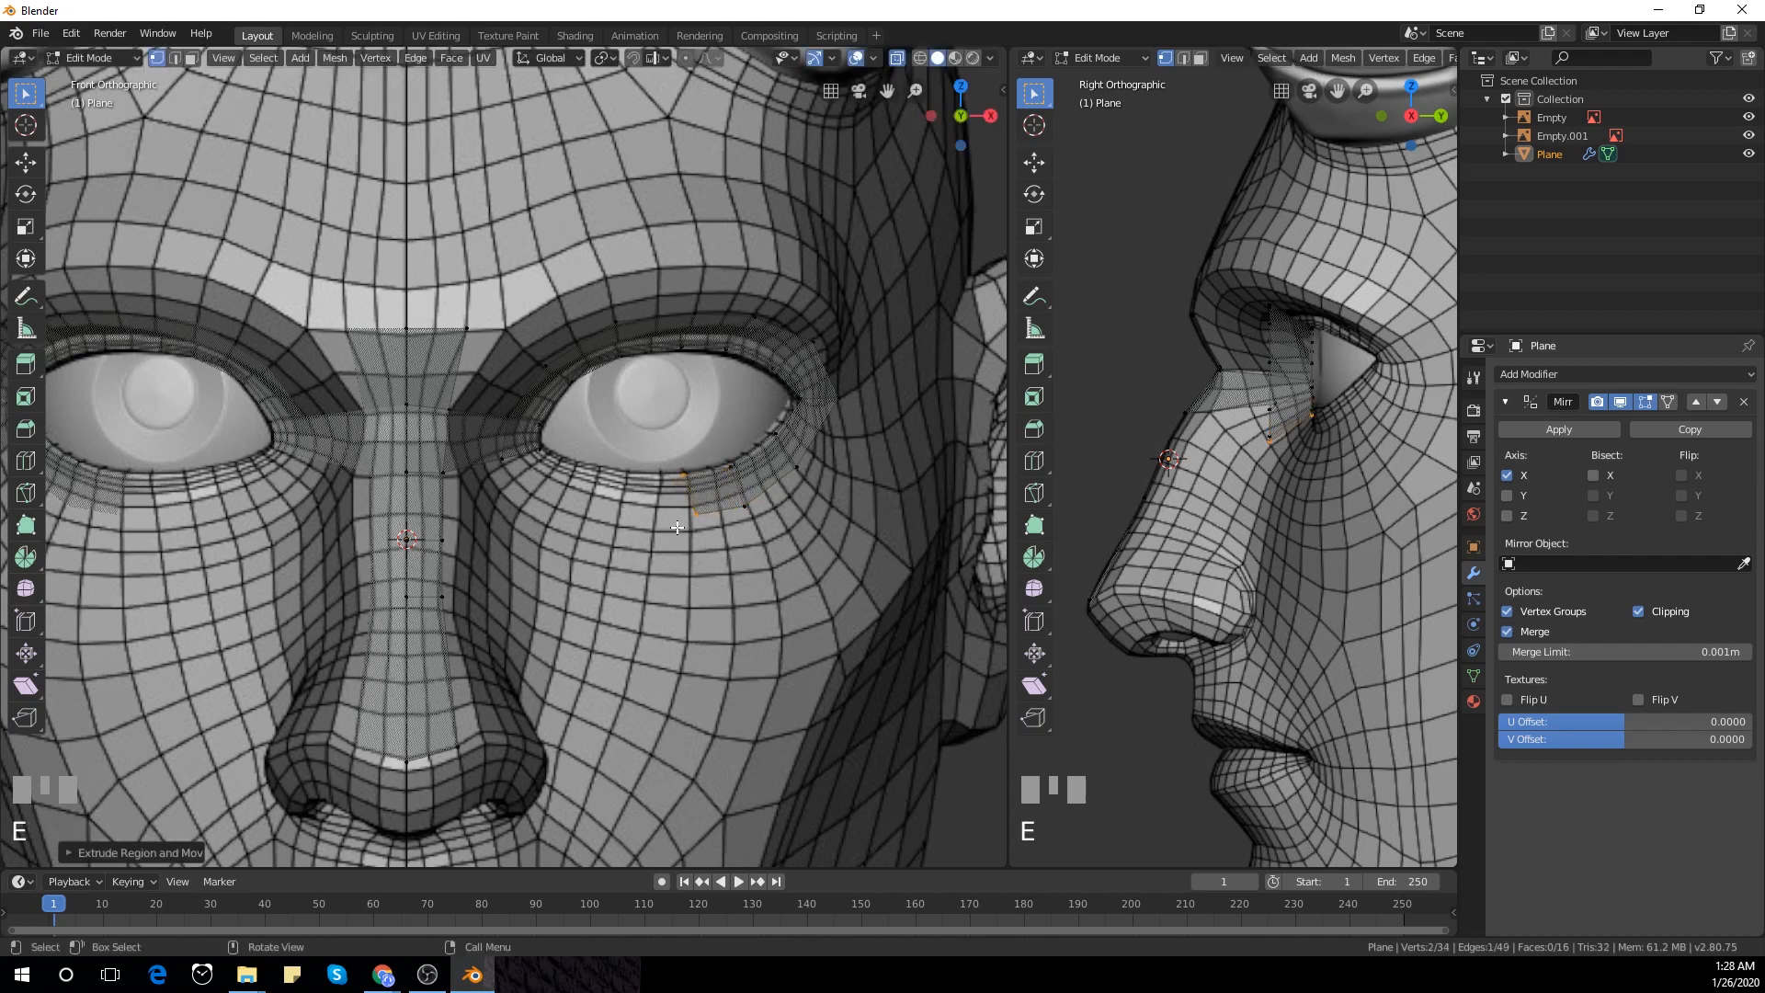
left_click(691, 514)
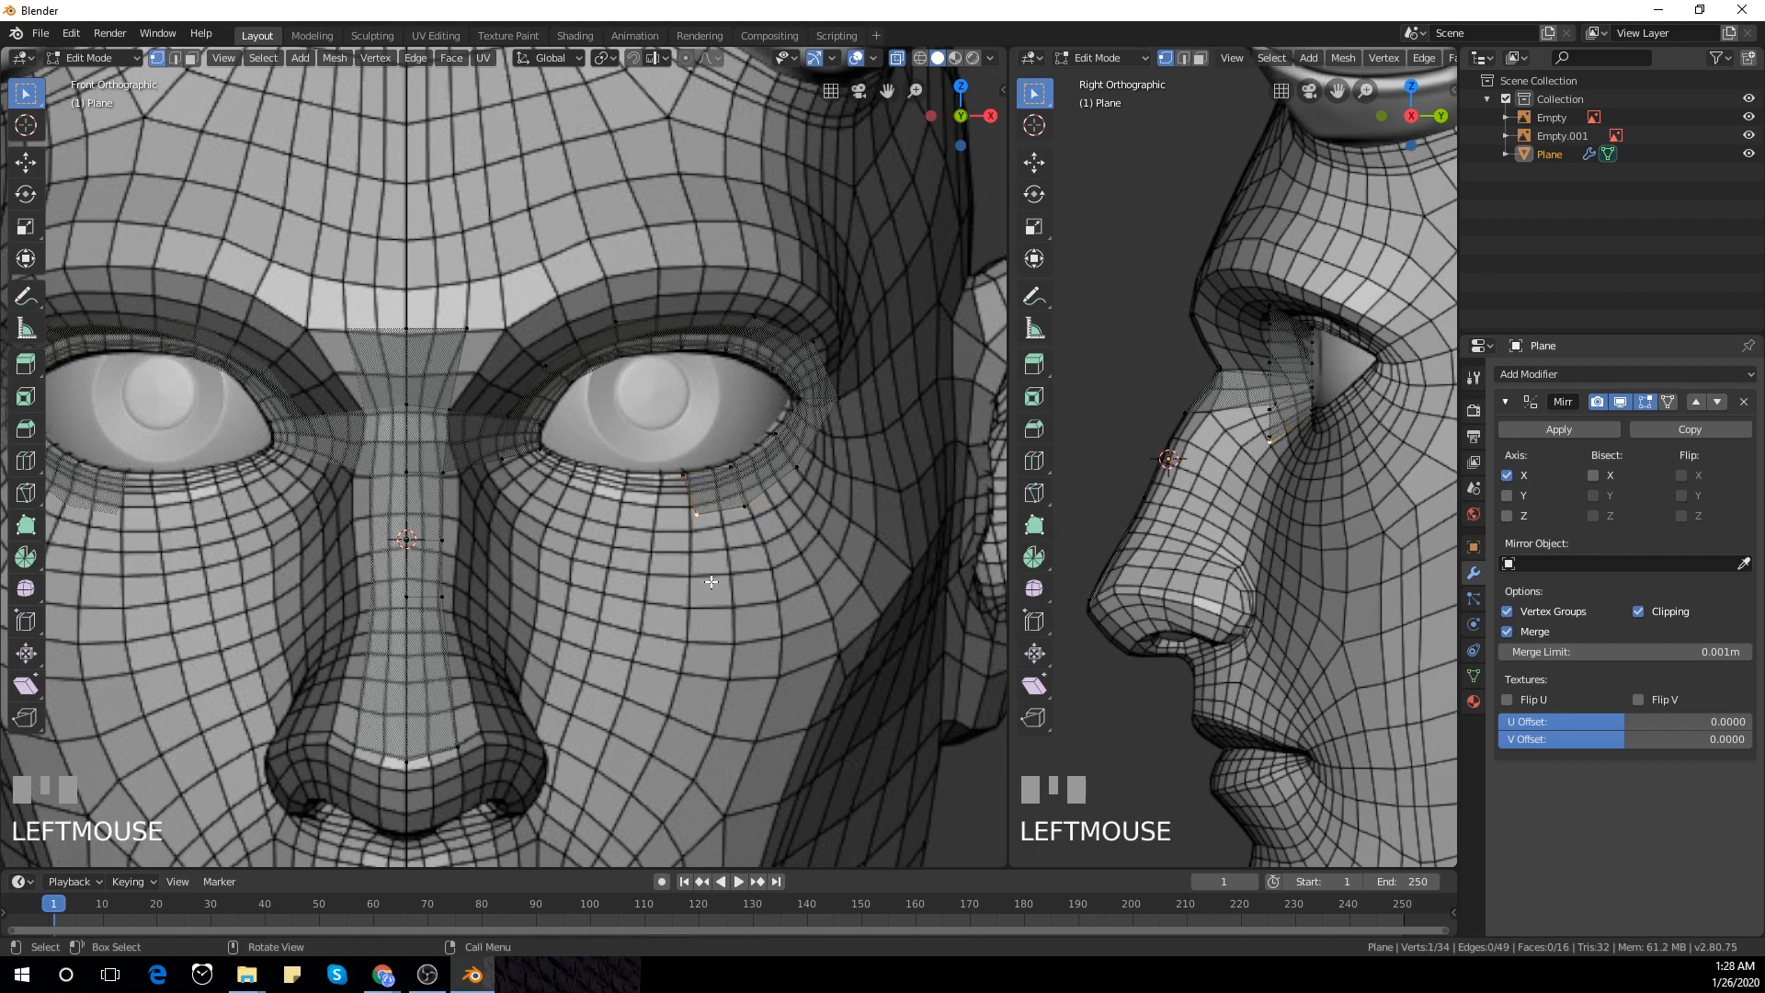
key("g")
left_click(683, 524)
Extrude the strip's end edge inward beneath the middle of the eye and move its lower vertex slightly inward
left_click_drag(664, 456, 702, 572)
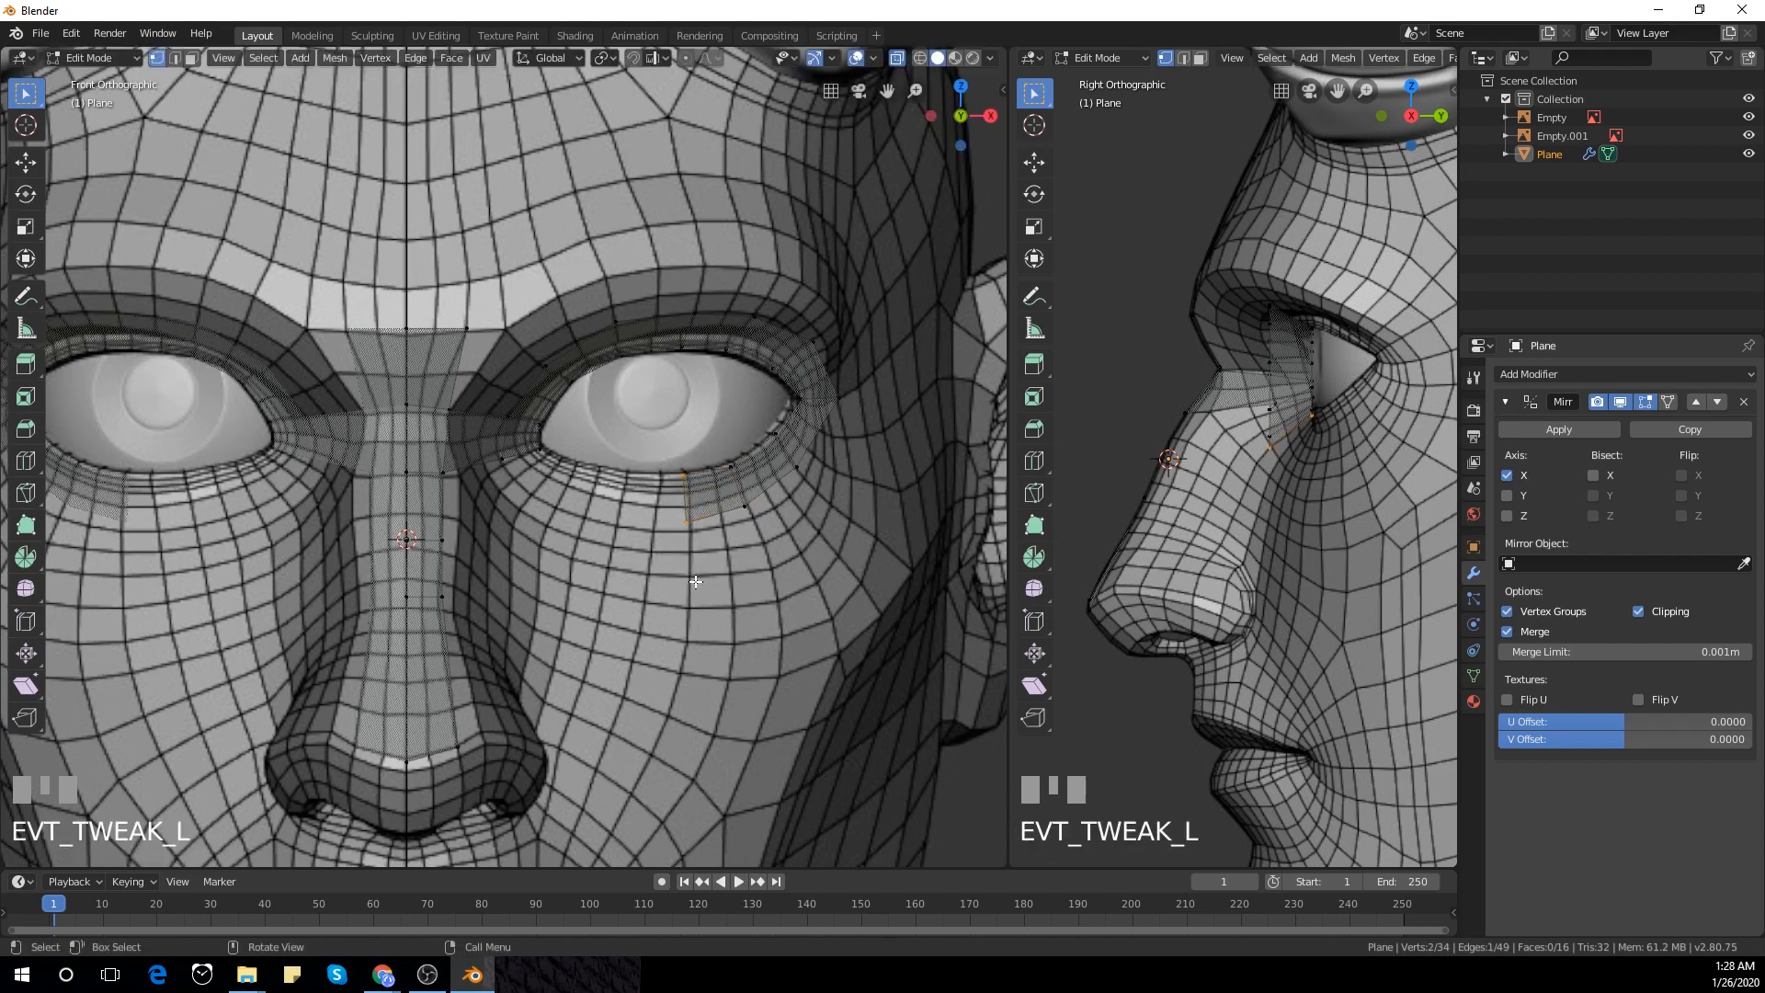
key("e")
left_click(638, 581)
left_click(609, 506)
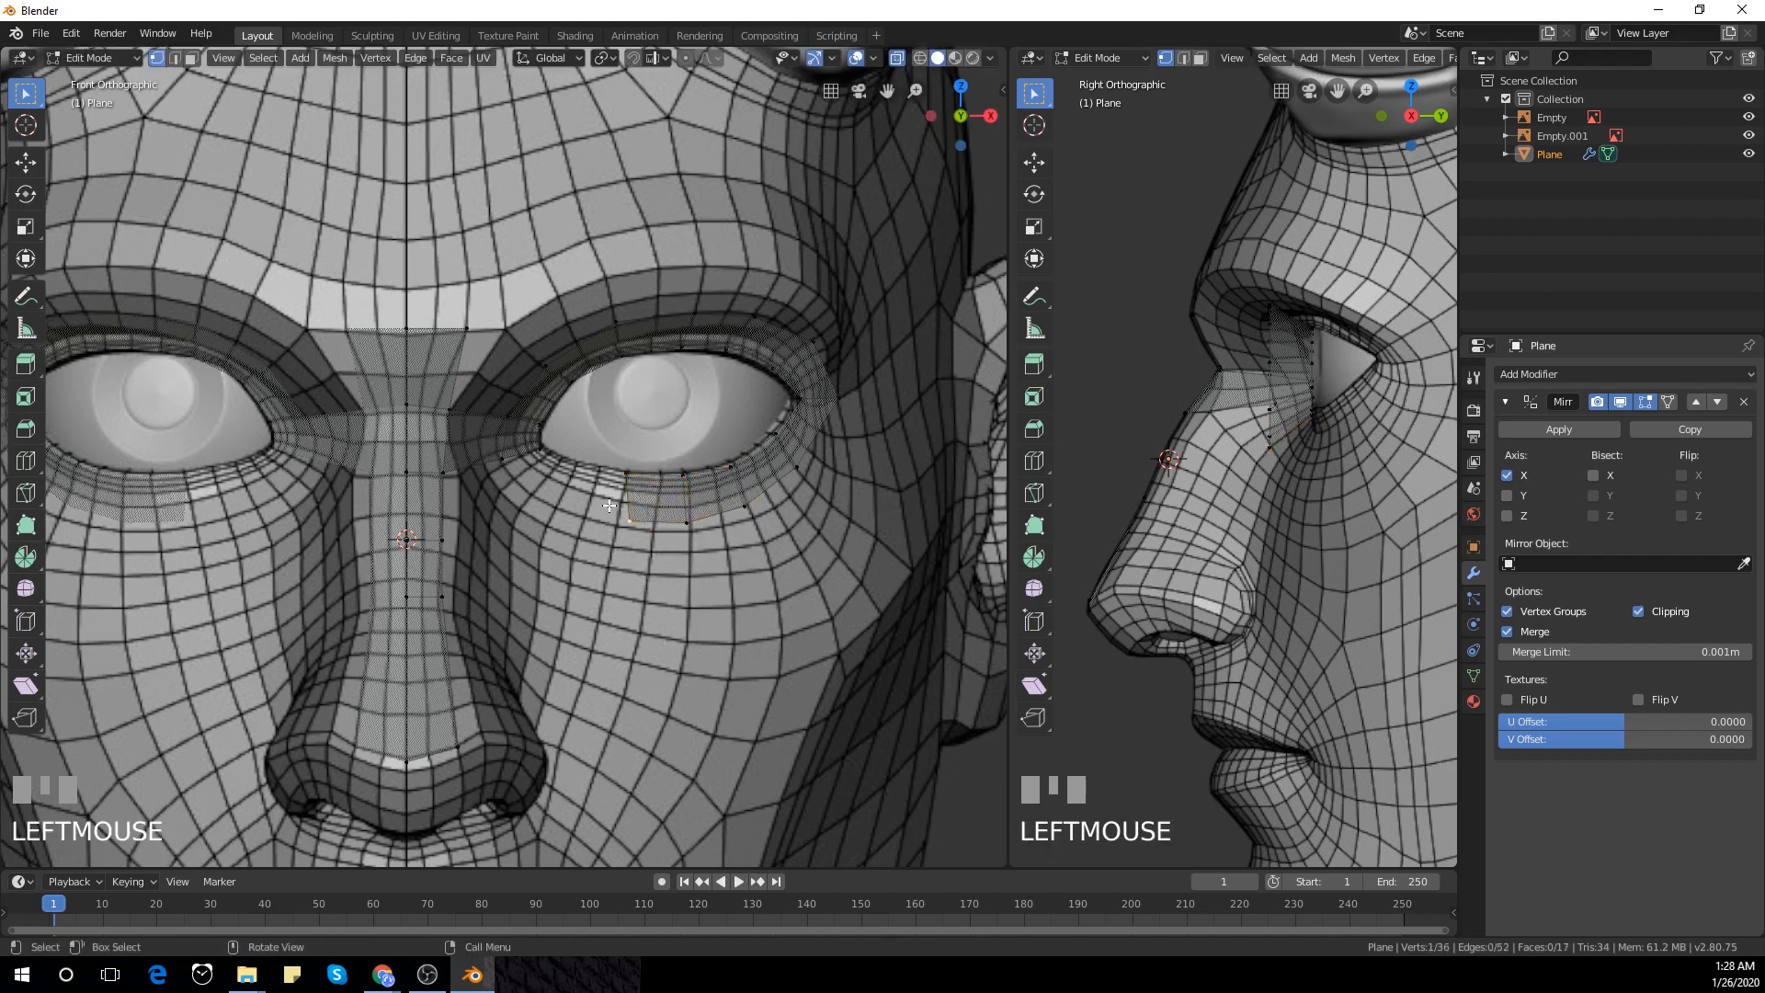
left_click_drag(608, 506, 632, 578)
key("g")
left_click(603, 490)
Extrude the end edge toward the inner corner of the eye and shift its lower vertex inward along the eyelid contour
key("e")
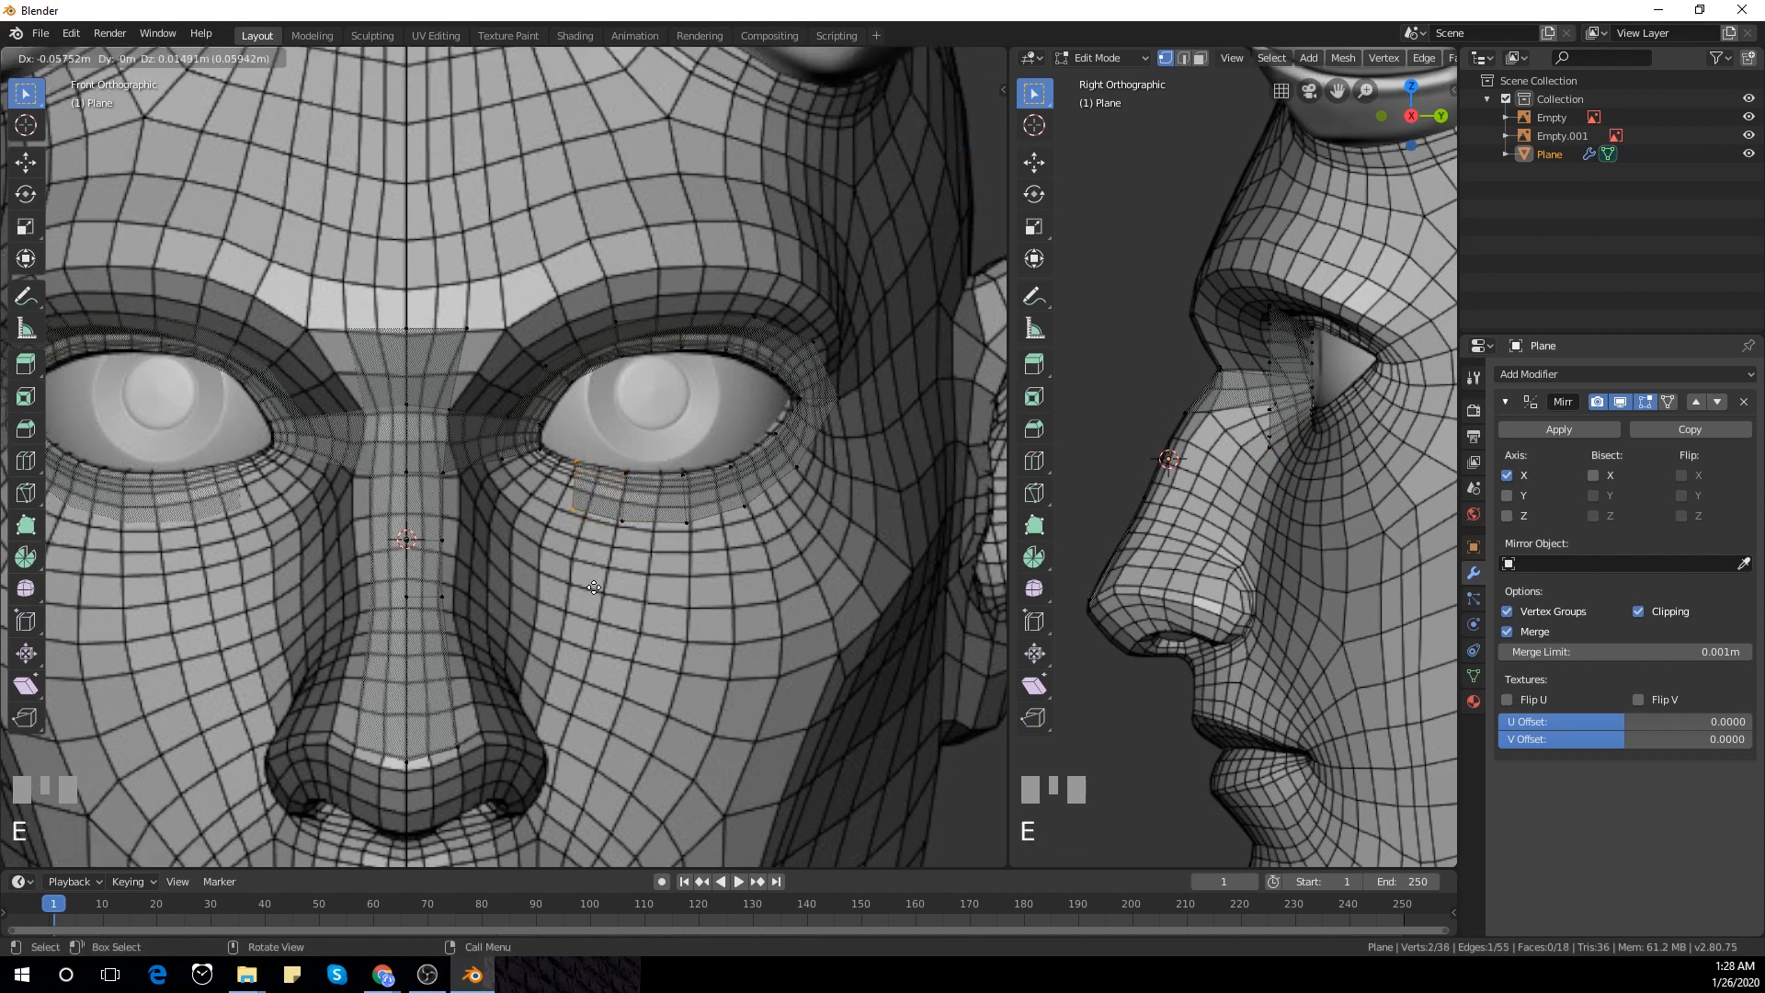
left_click(595, 588)
left_click_drag(558, 490, 582, 549)
key("g")
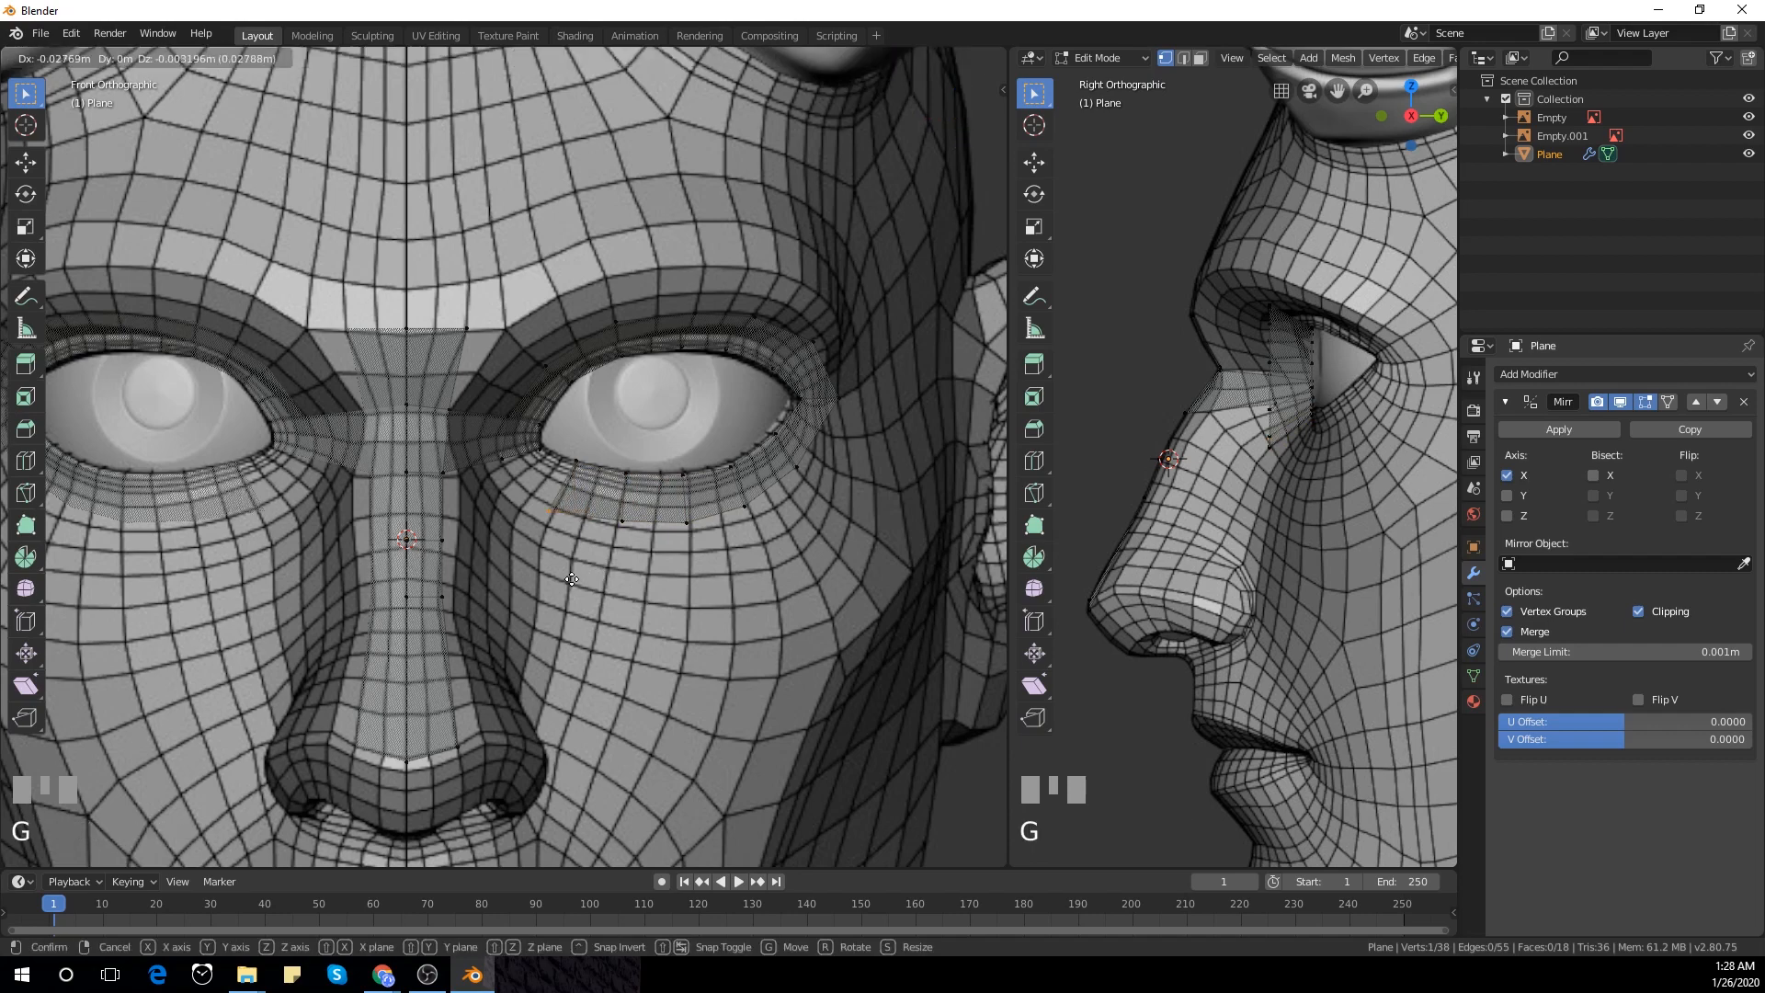
left_click(567, 584)
Fill a face between the lower eyelid strip's end edge and the edge beside the nose at the inner eye corner
left_click(558, 459, "shift")
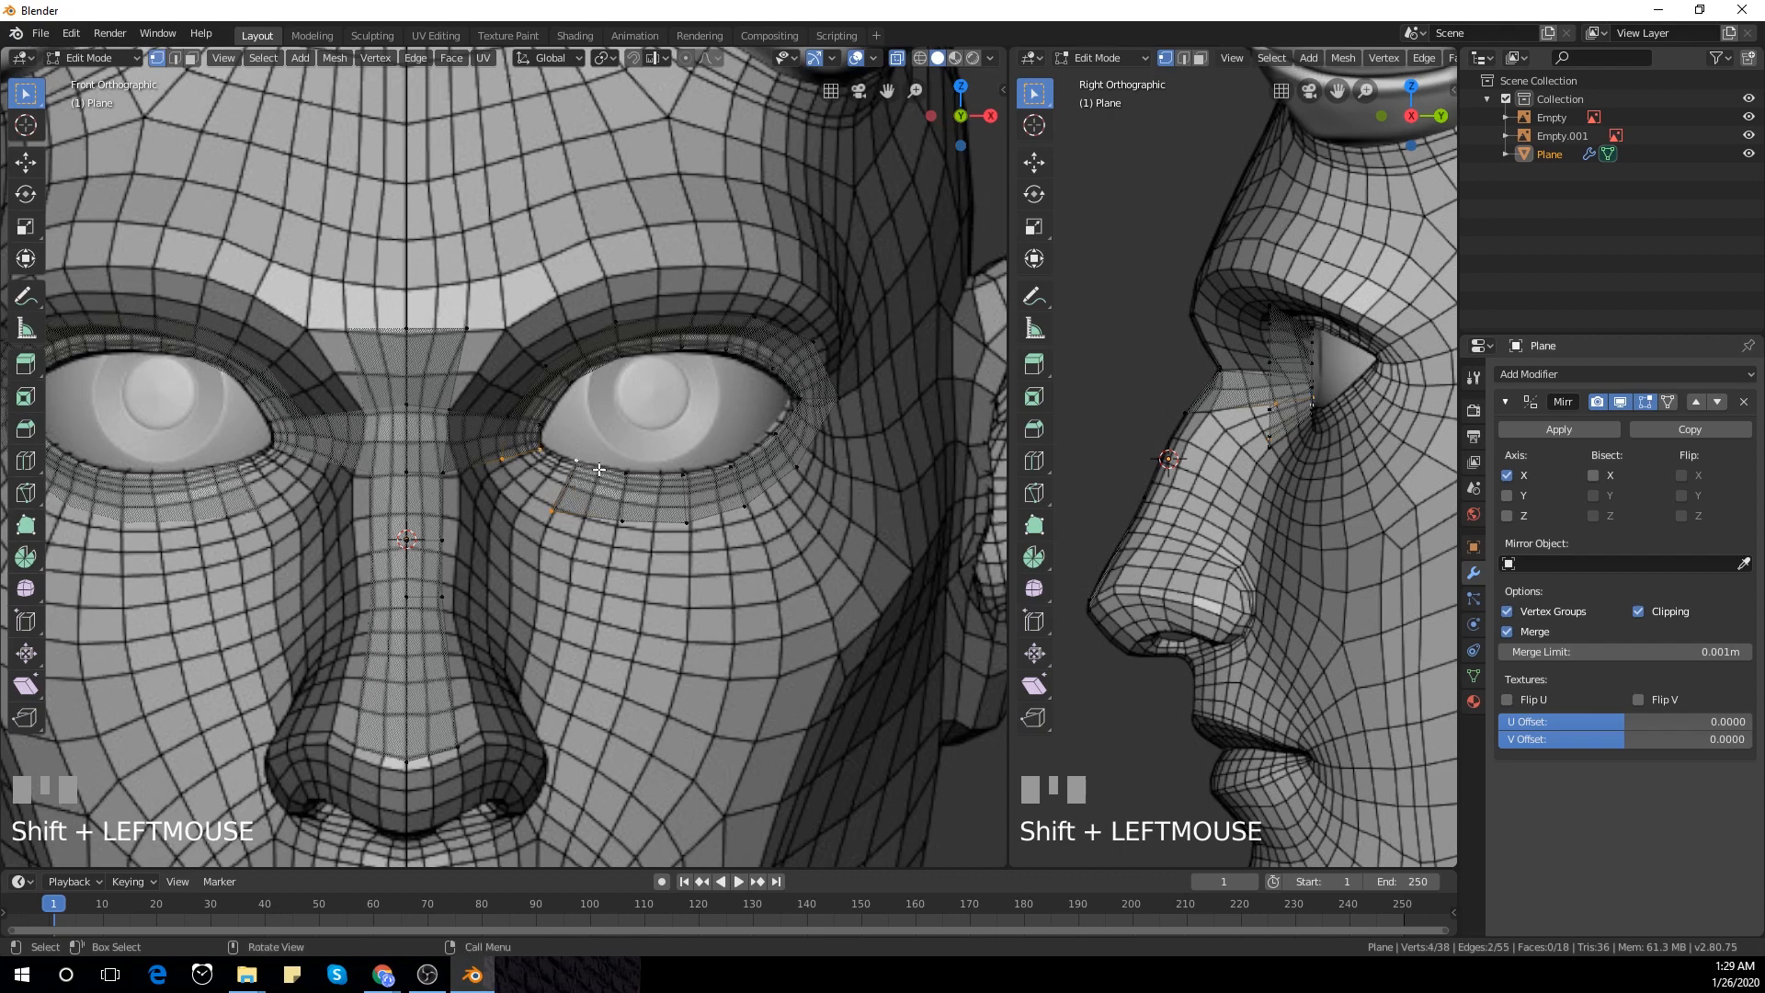
key("f")
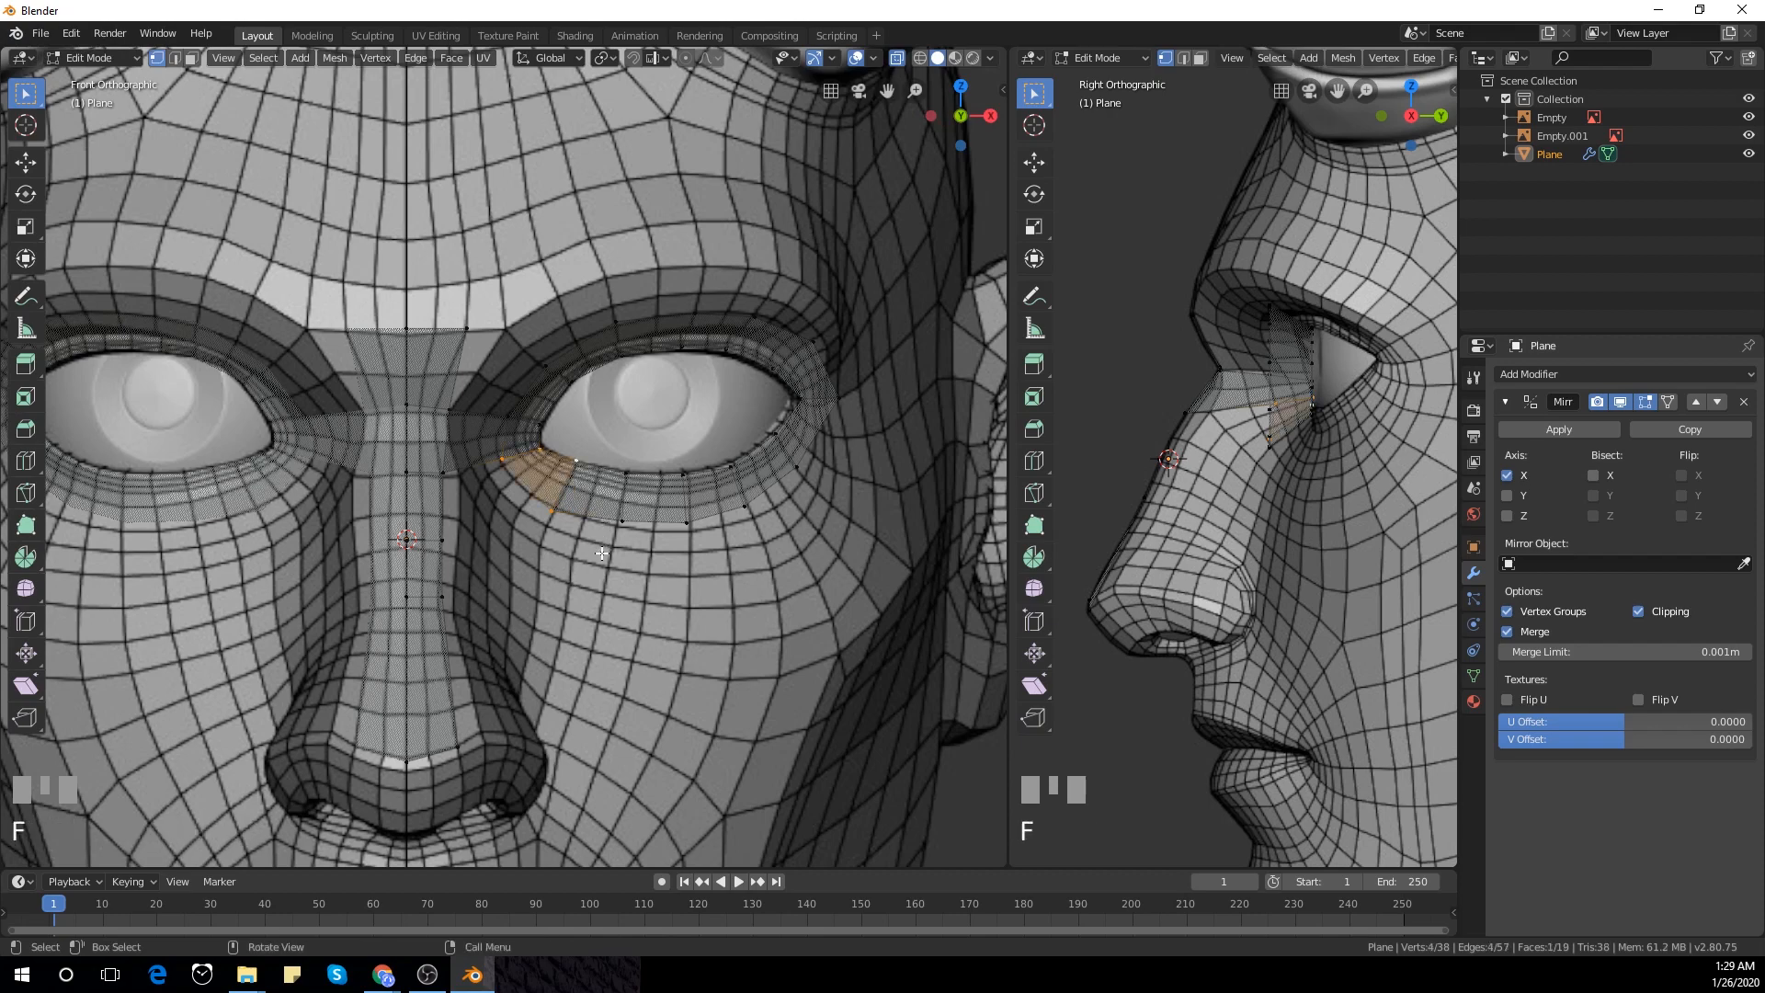
left_click(502, 458)
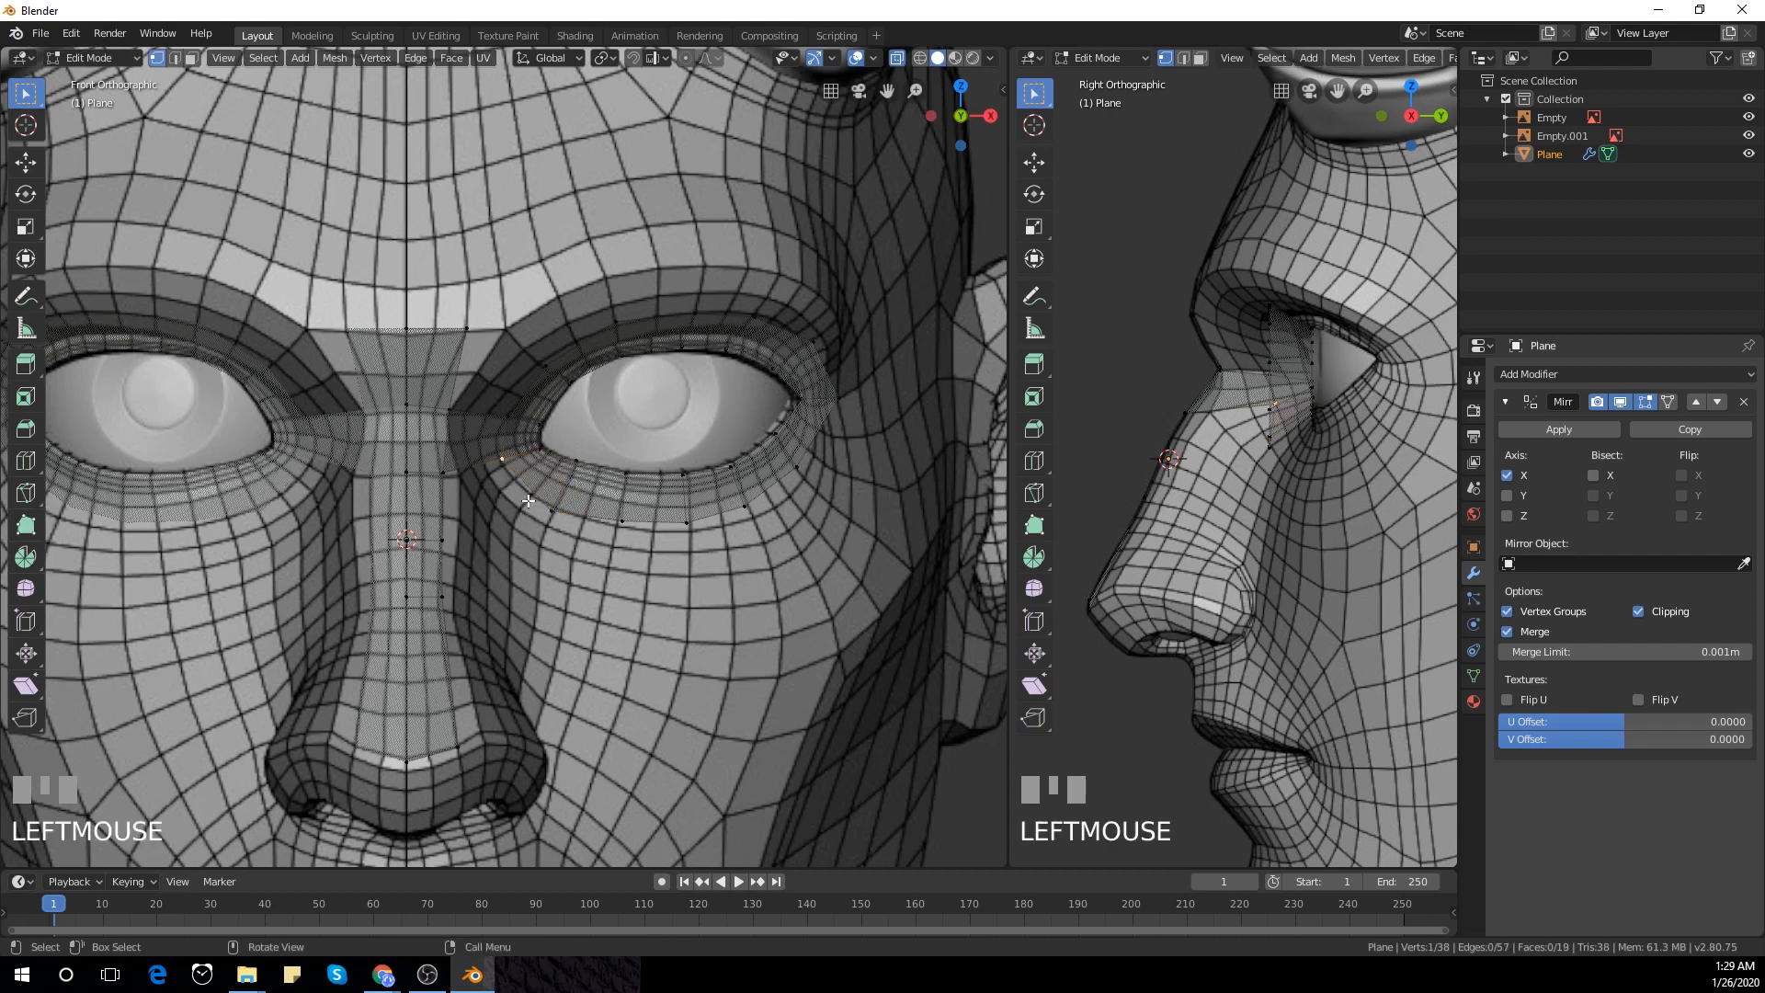
left_click(543, 453)
left_click(551, 511, "shift")
left_click(576, 462, "shift")
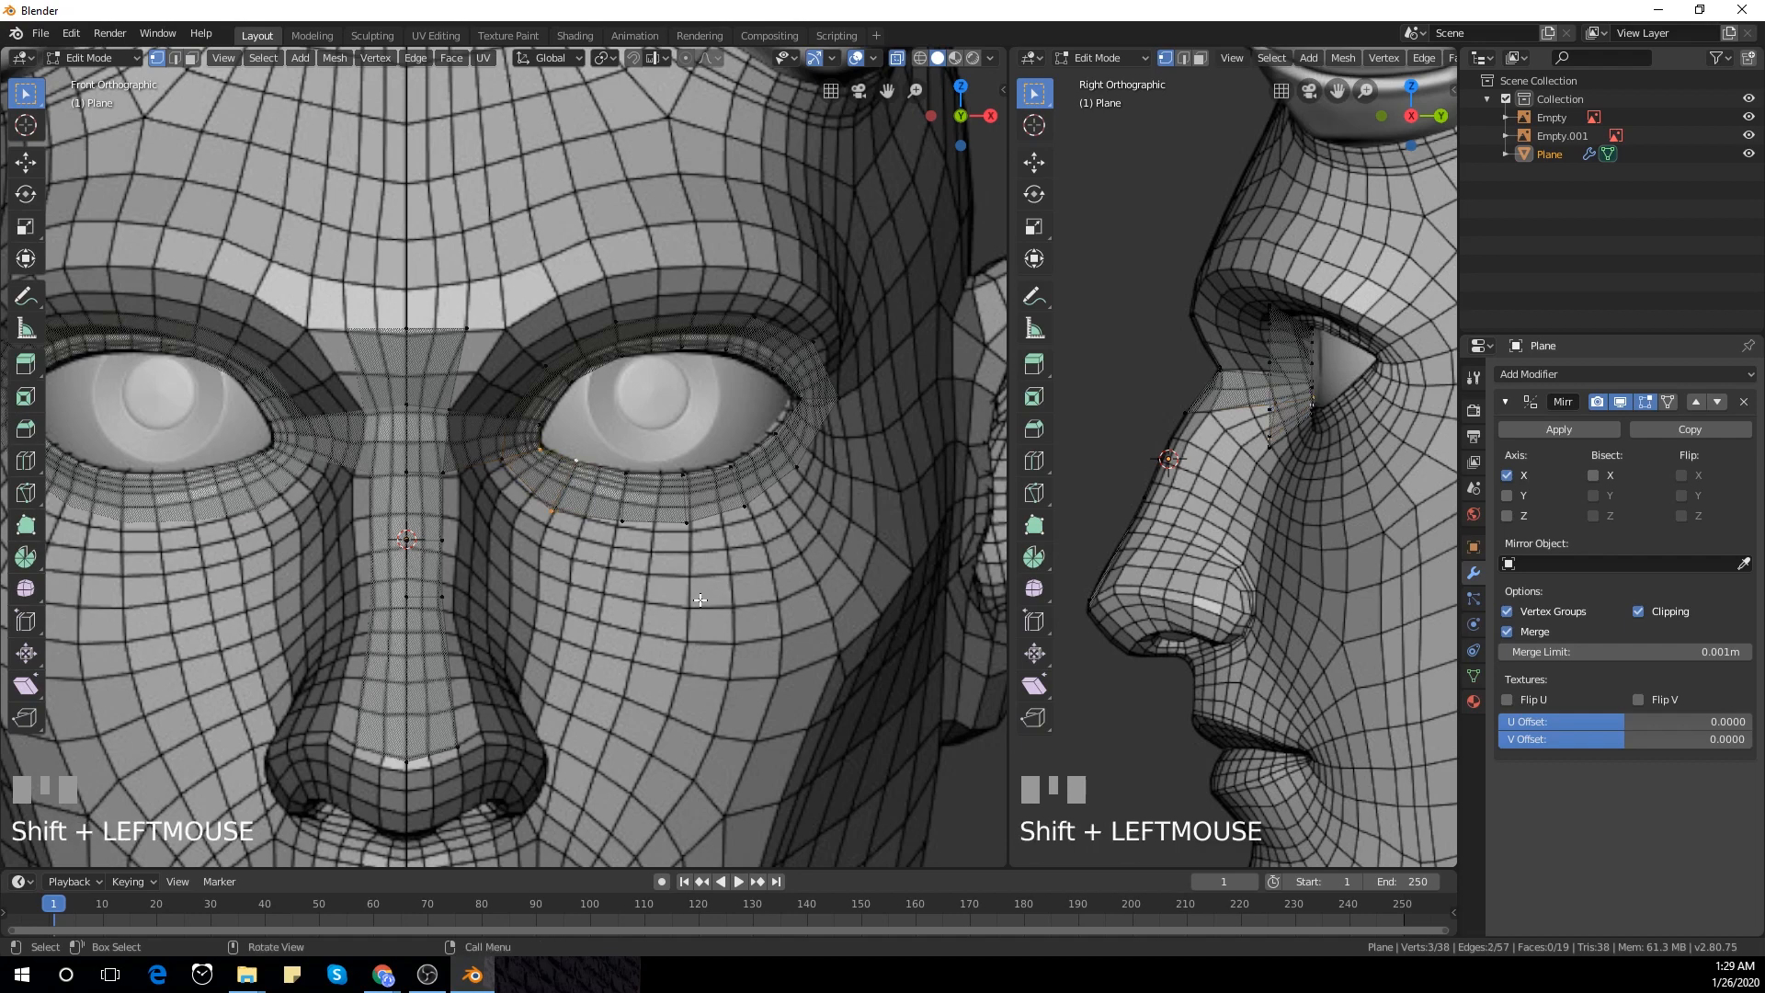
Move the two vertices at the outer eye corner back about 0.11 m along the Y axis
scroll(689, 595, "down", 2)
middle_click_drag(1305, 405, 1256, 461, "shift")
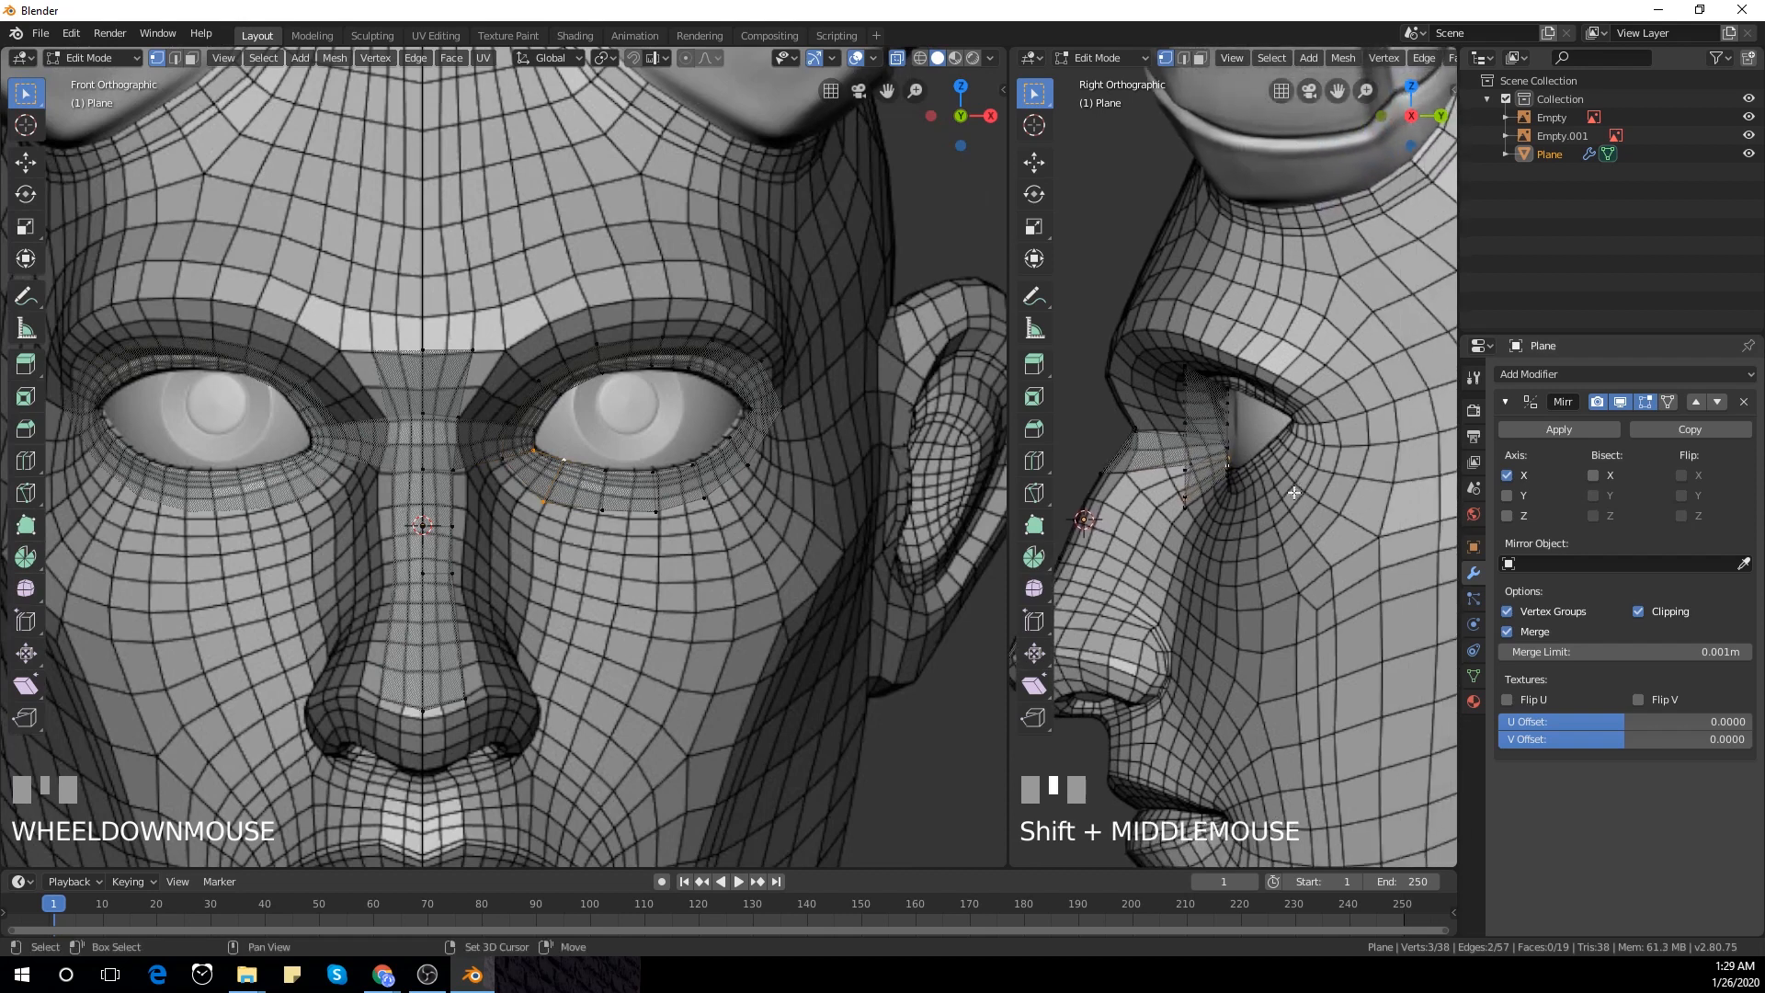
left_click(751, 409)
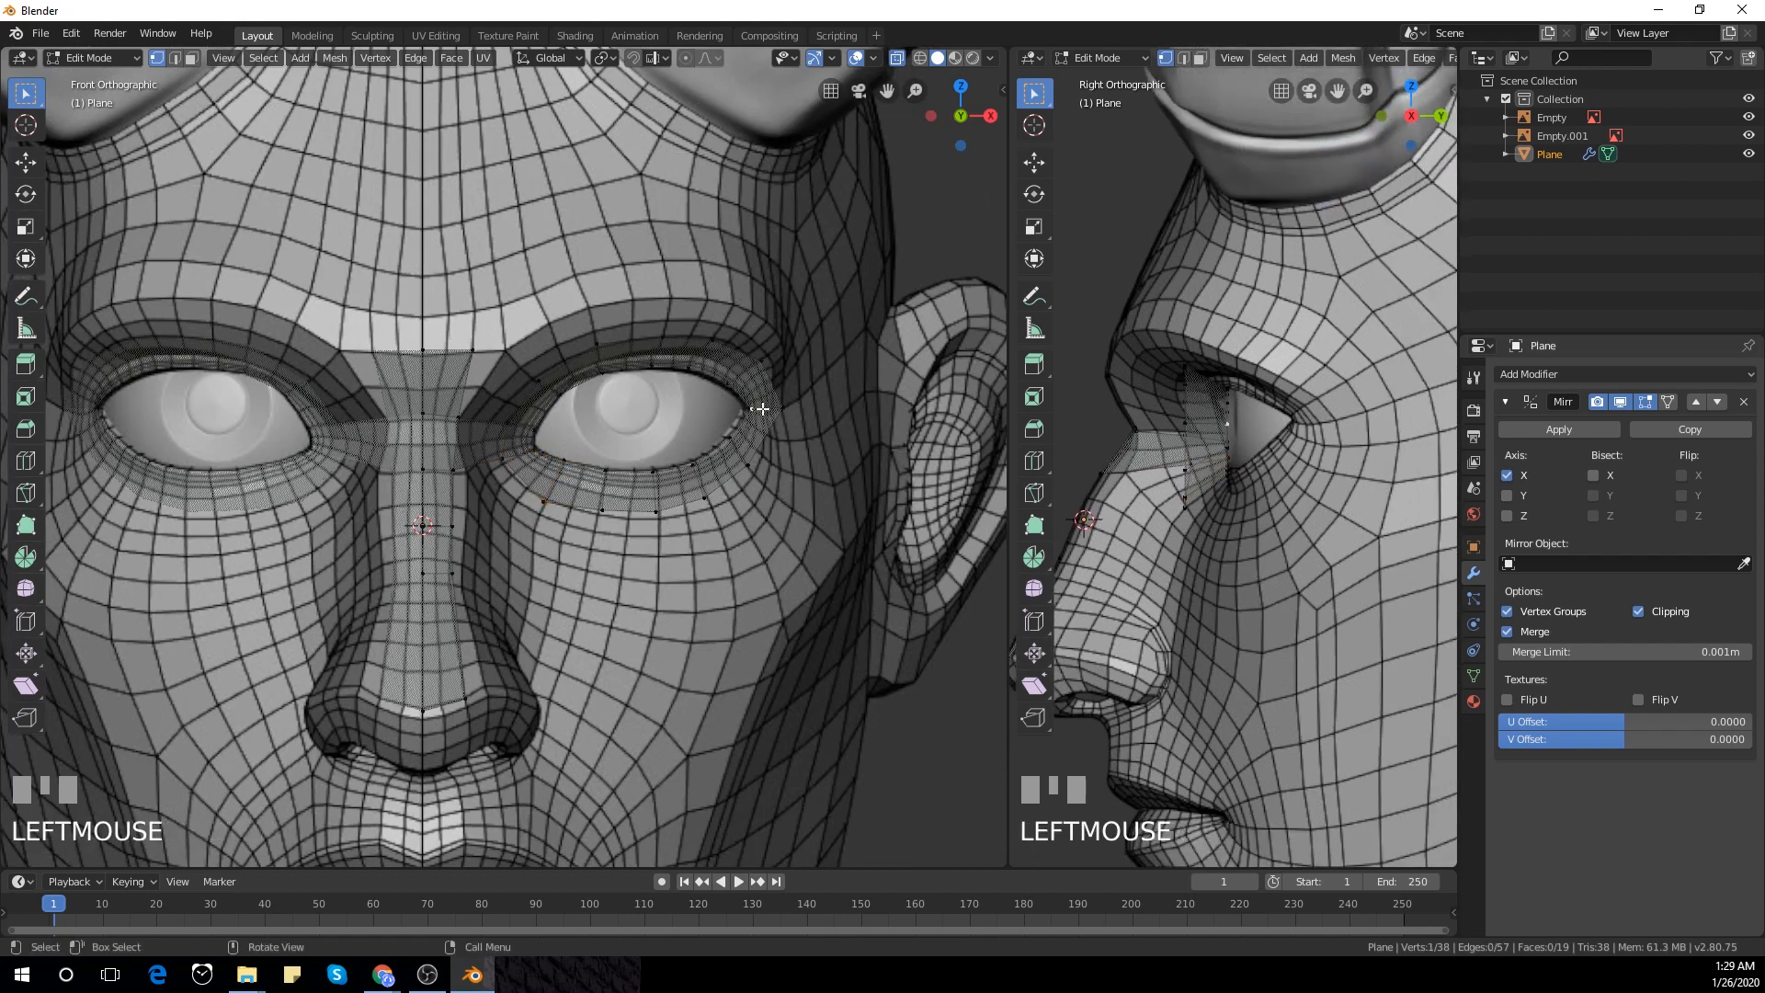
left_click_drag(804, 403, 736, 425)
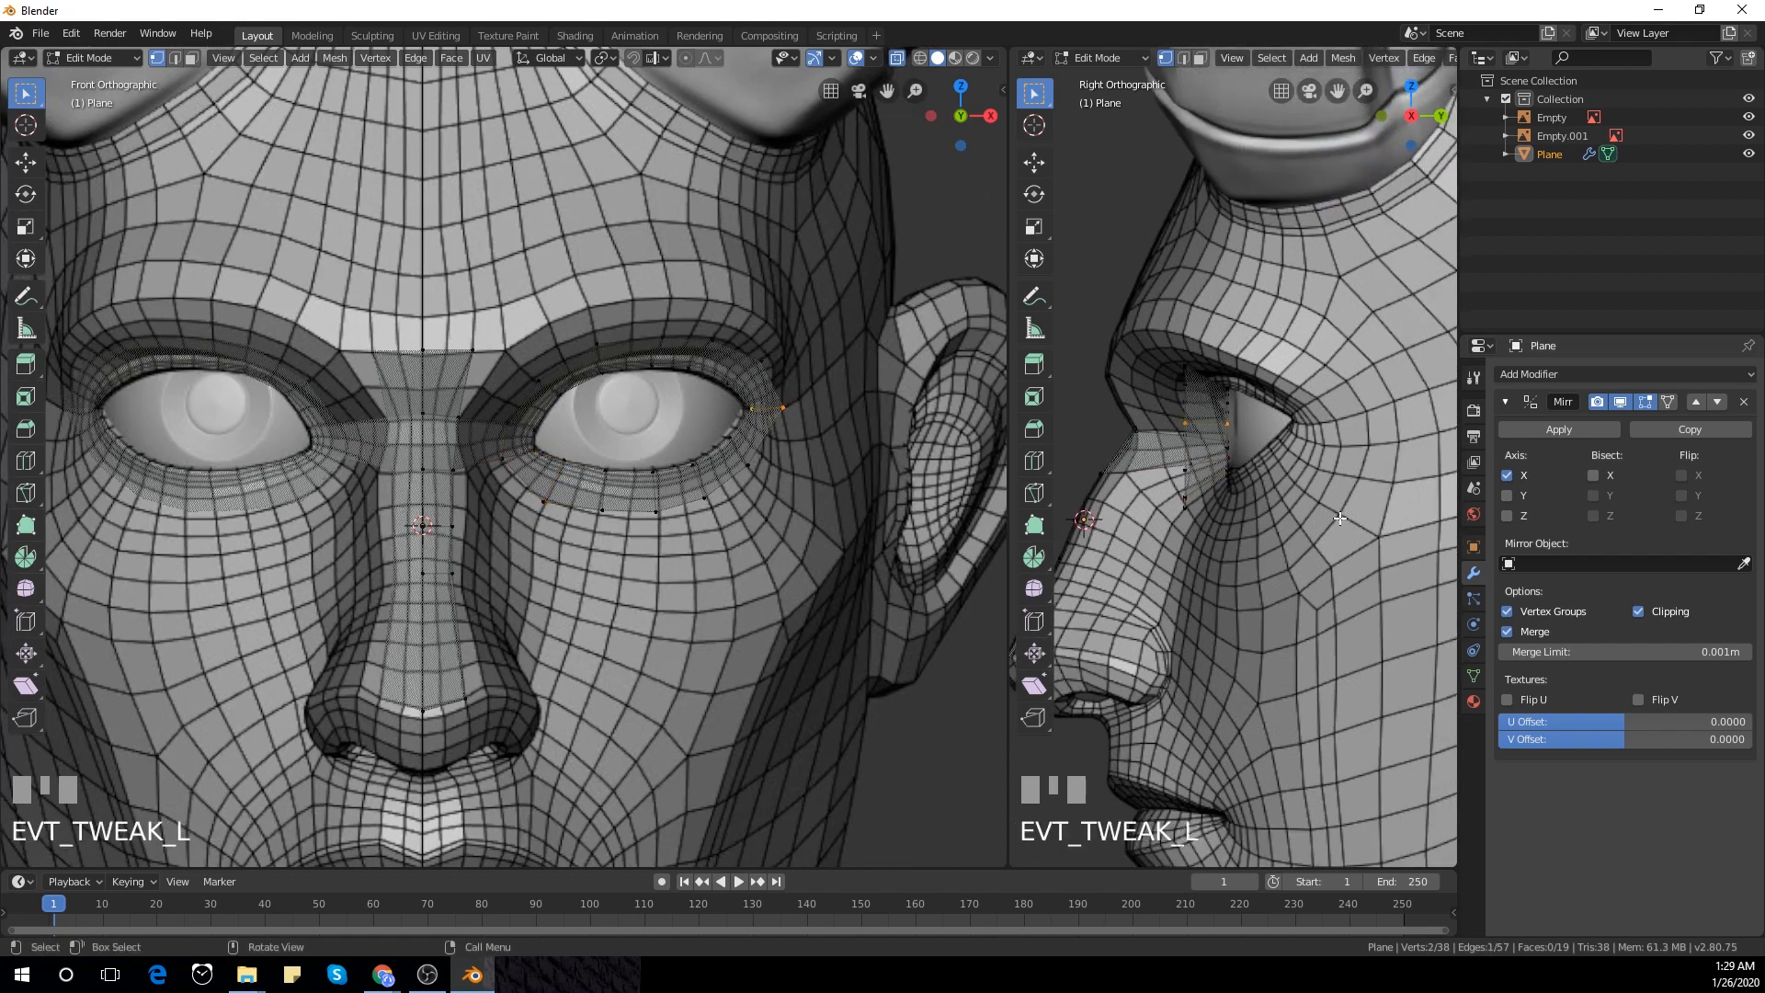
key("g")
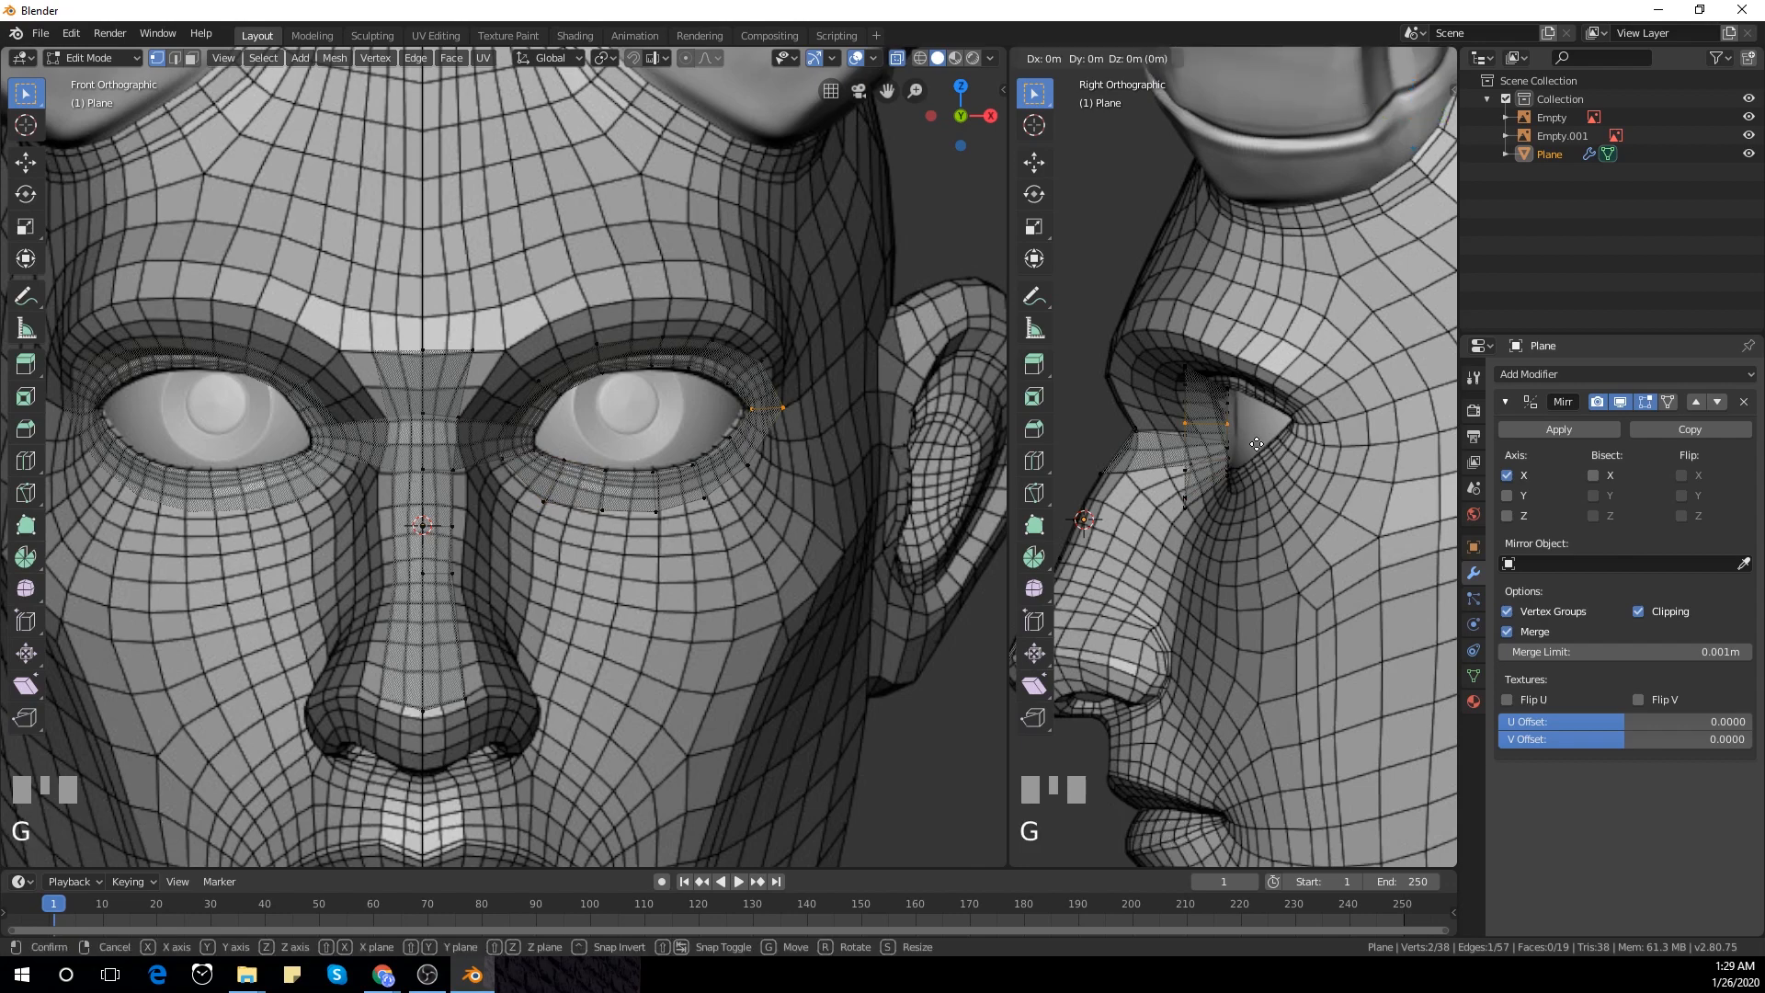
key("y")
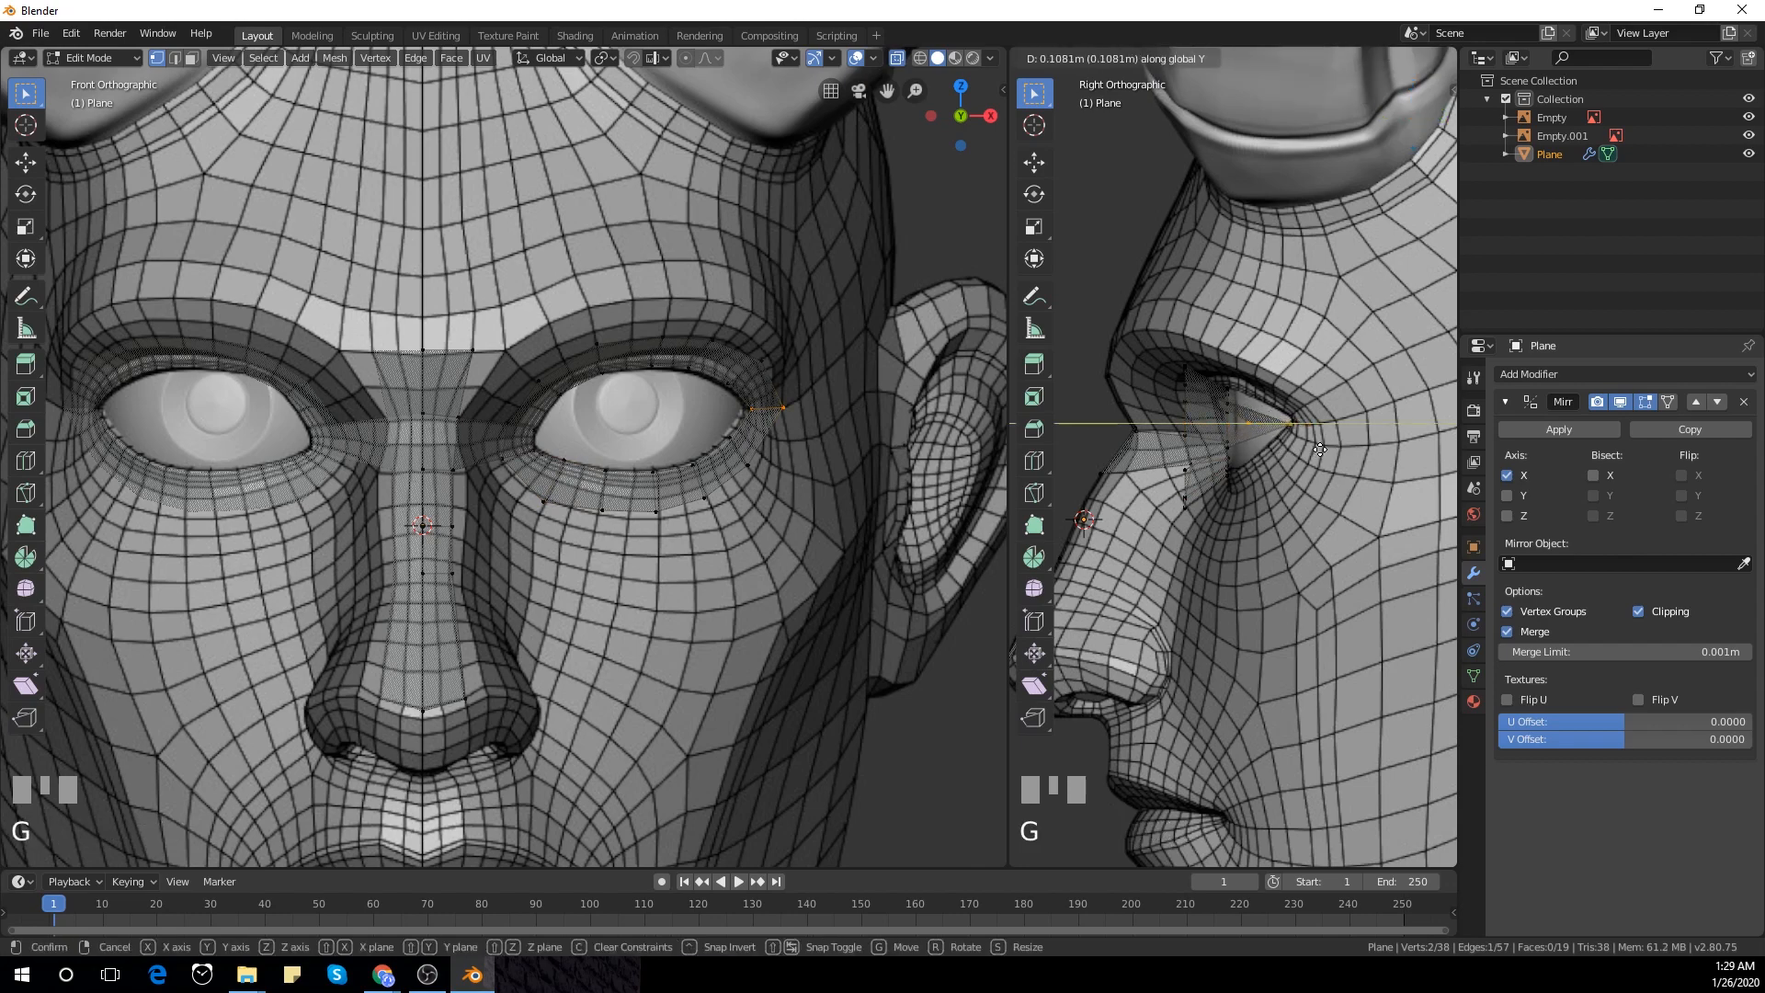
left_click(1320, 449)
Move the outermost eye-corner vertex back about 0.12 m and the outer vertex below it back and slightly down, following the side reference
left_click(1248, 422)
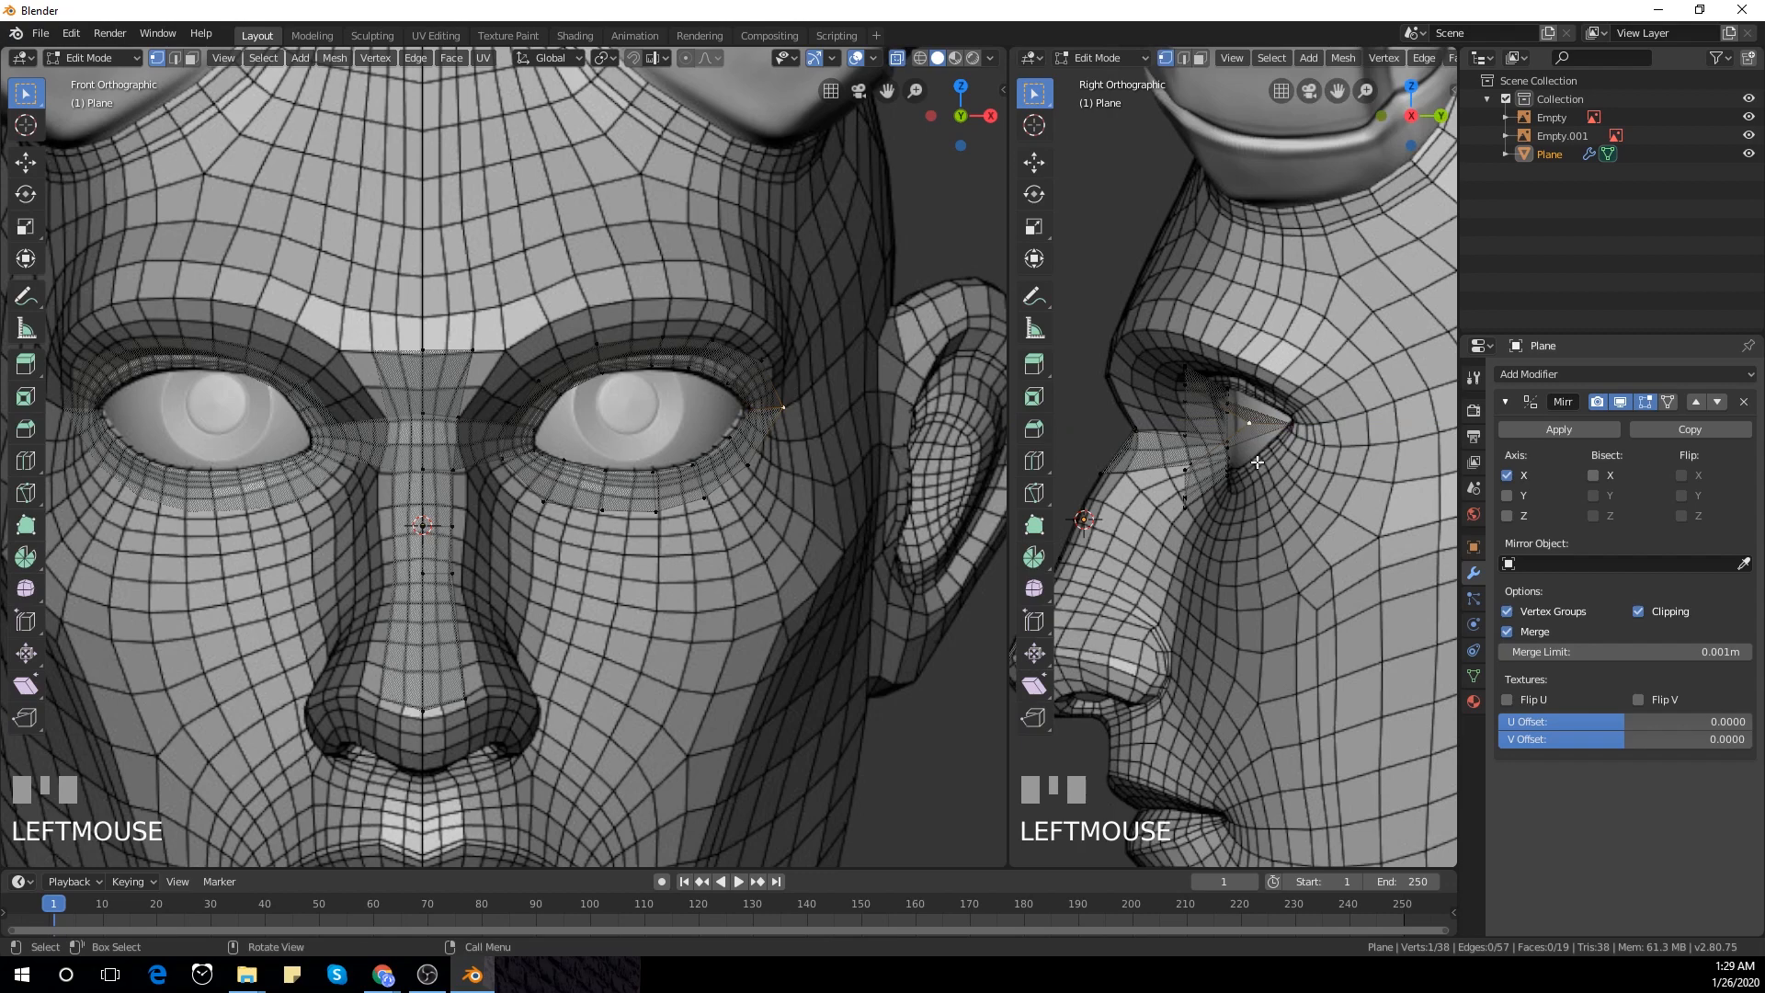
key("g")
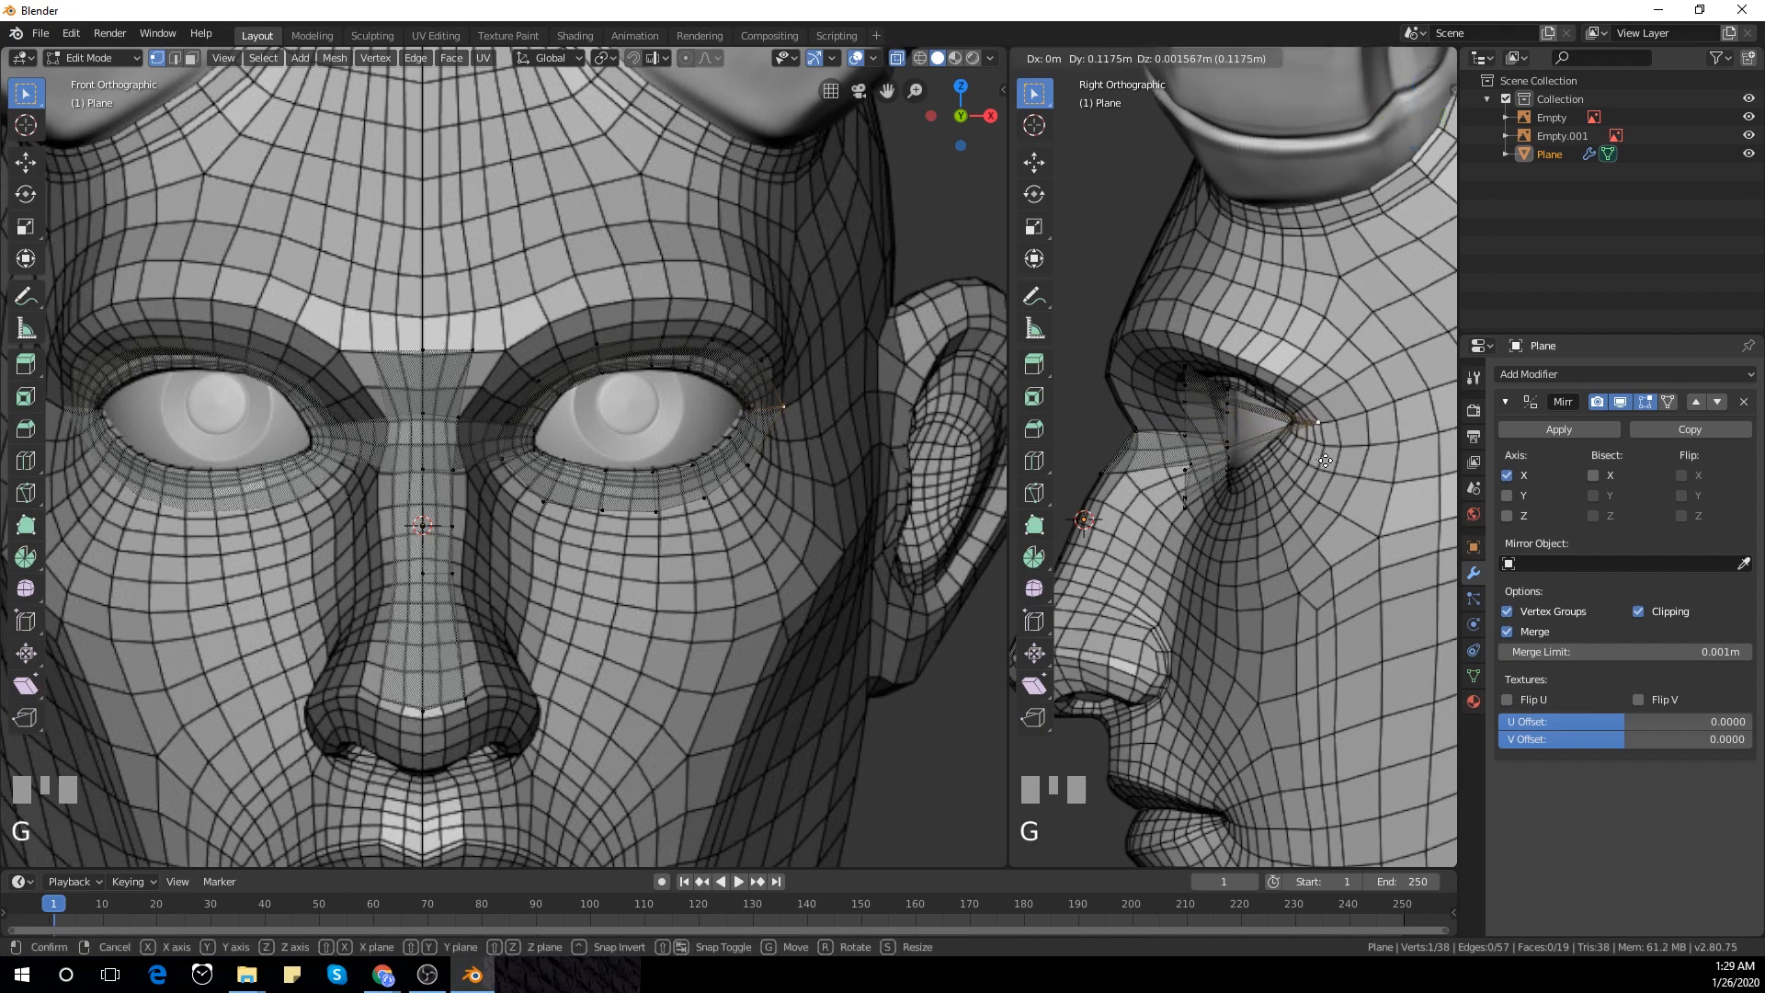
left_click(1325, 460)
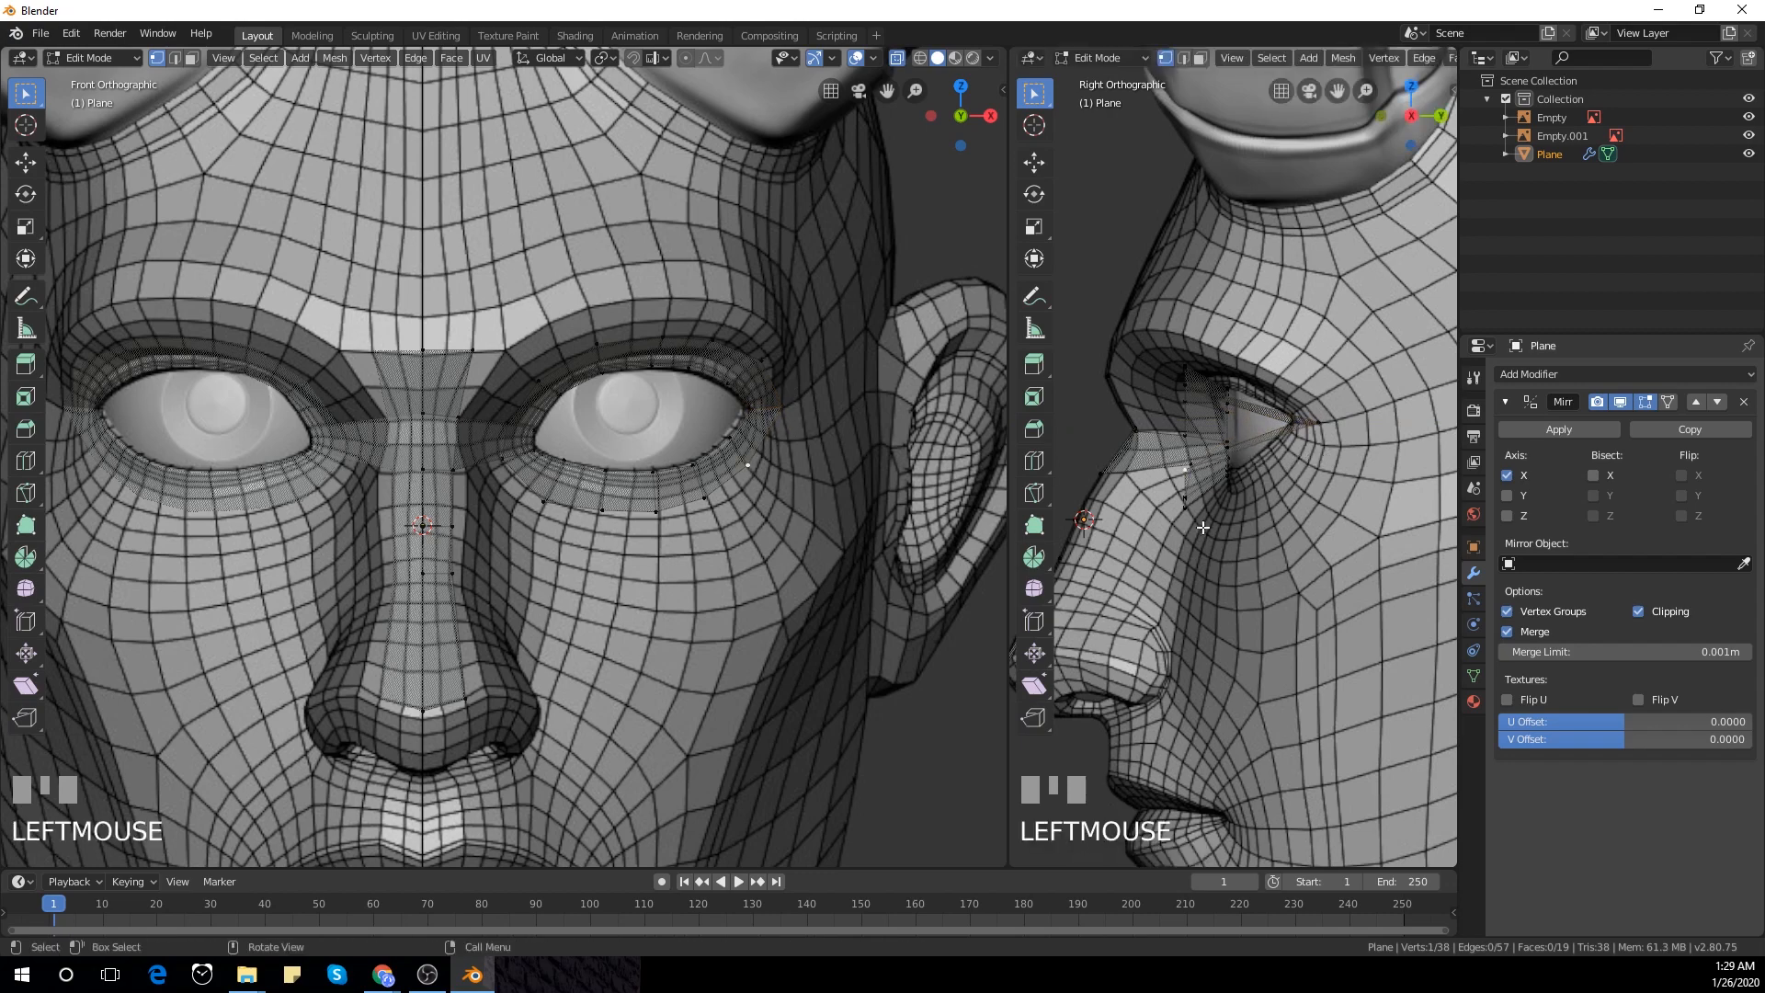
key("g")
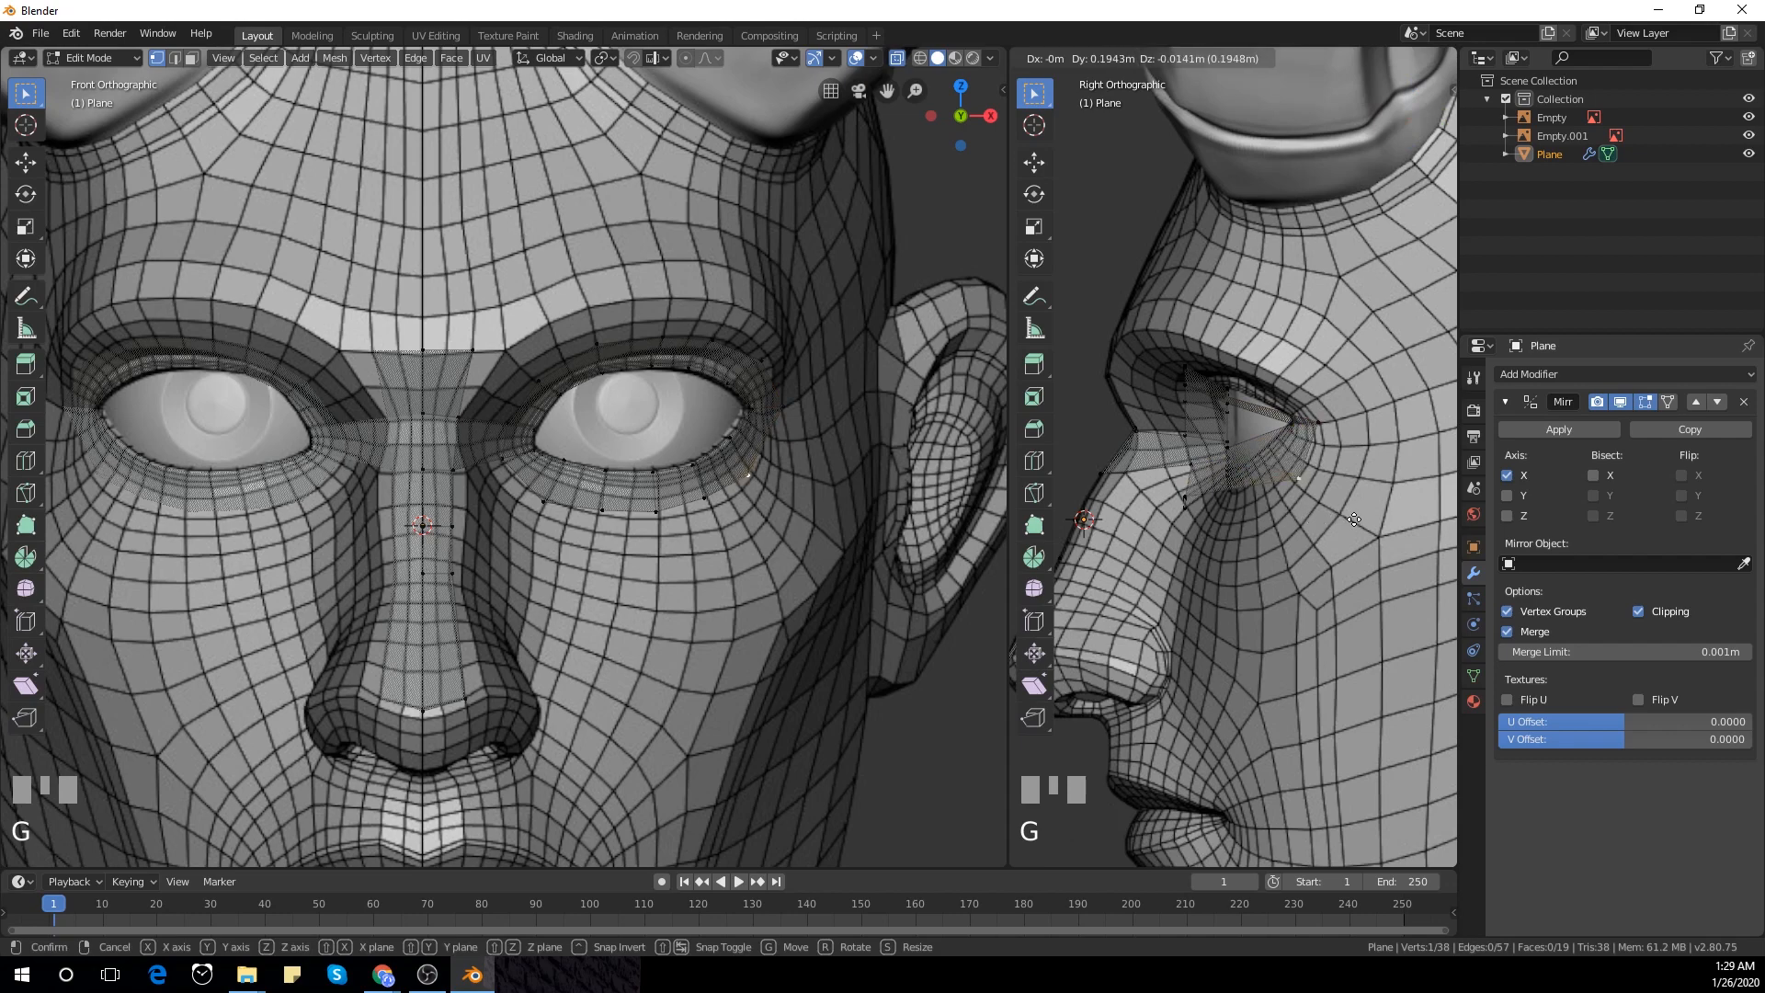
left_click(1347, 519)
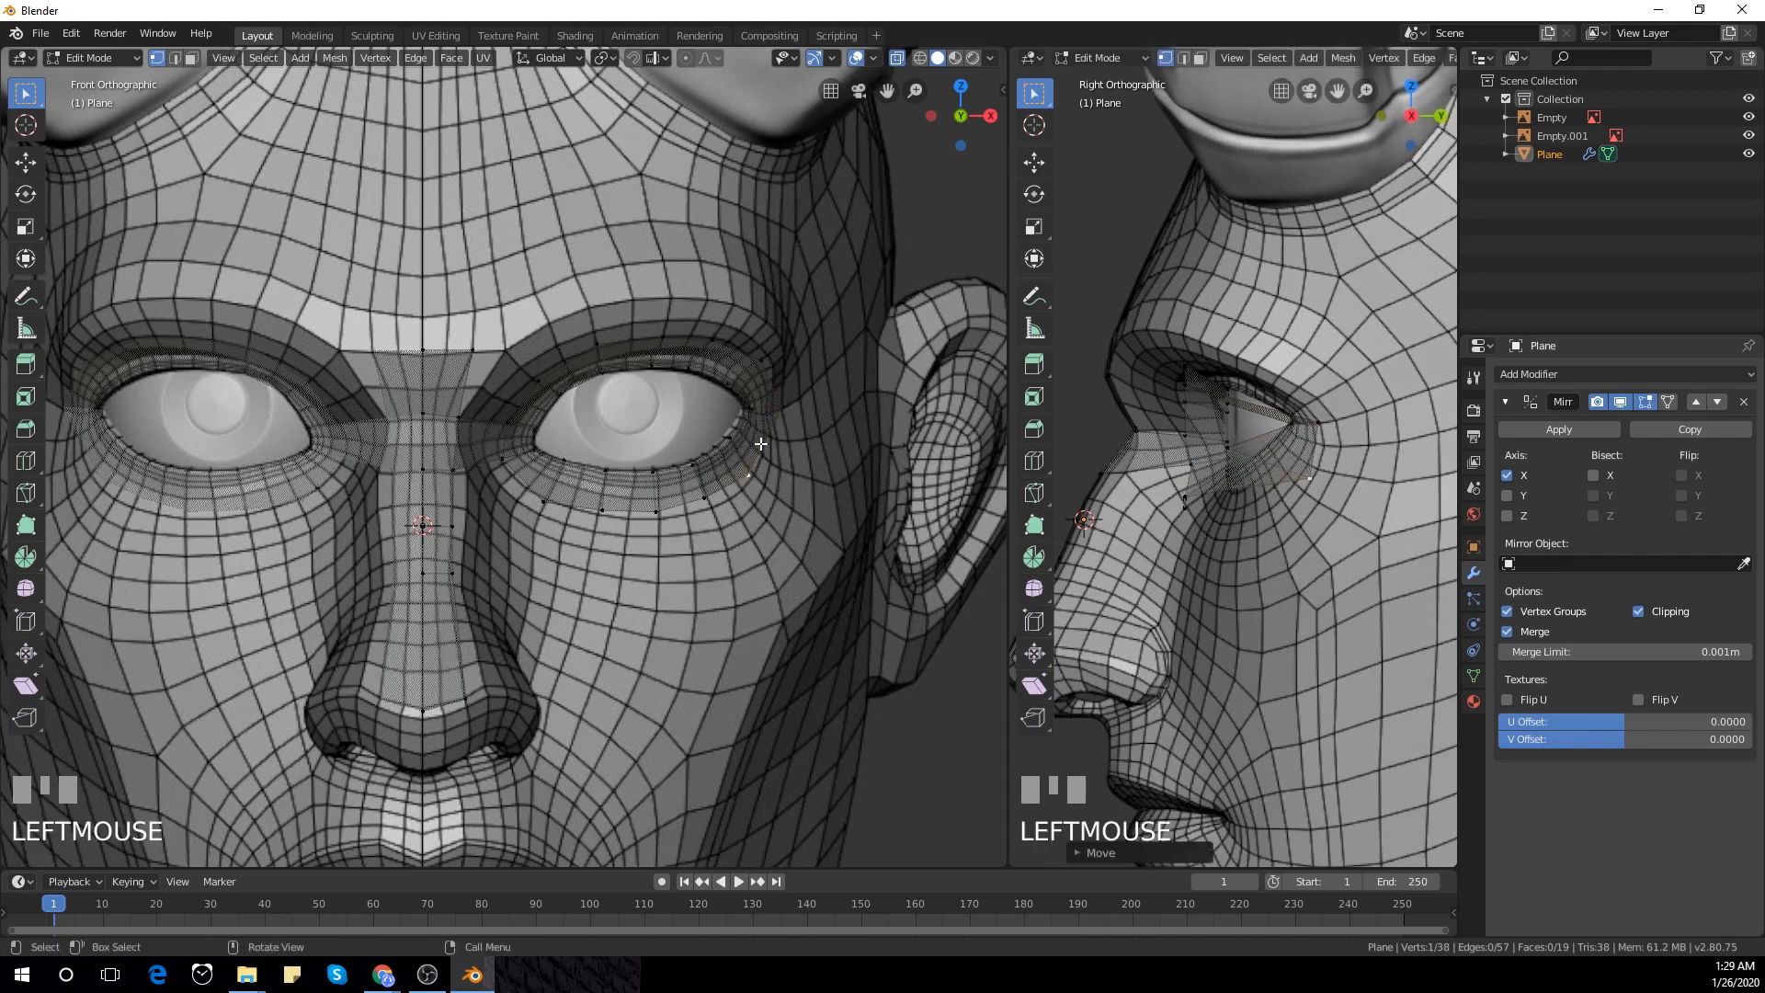
Move the two lower lid-line vertices nearest the outer eye corner back in the side view to match the eyelid profile
left_click(736, 437)
key("g")
left_click(1260, 543)
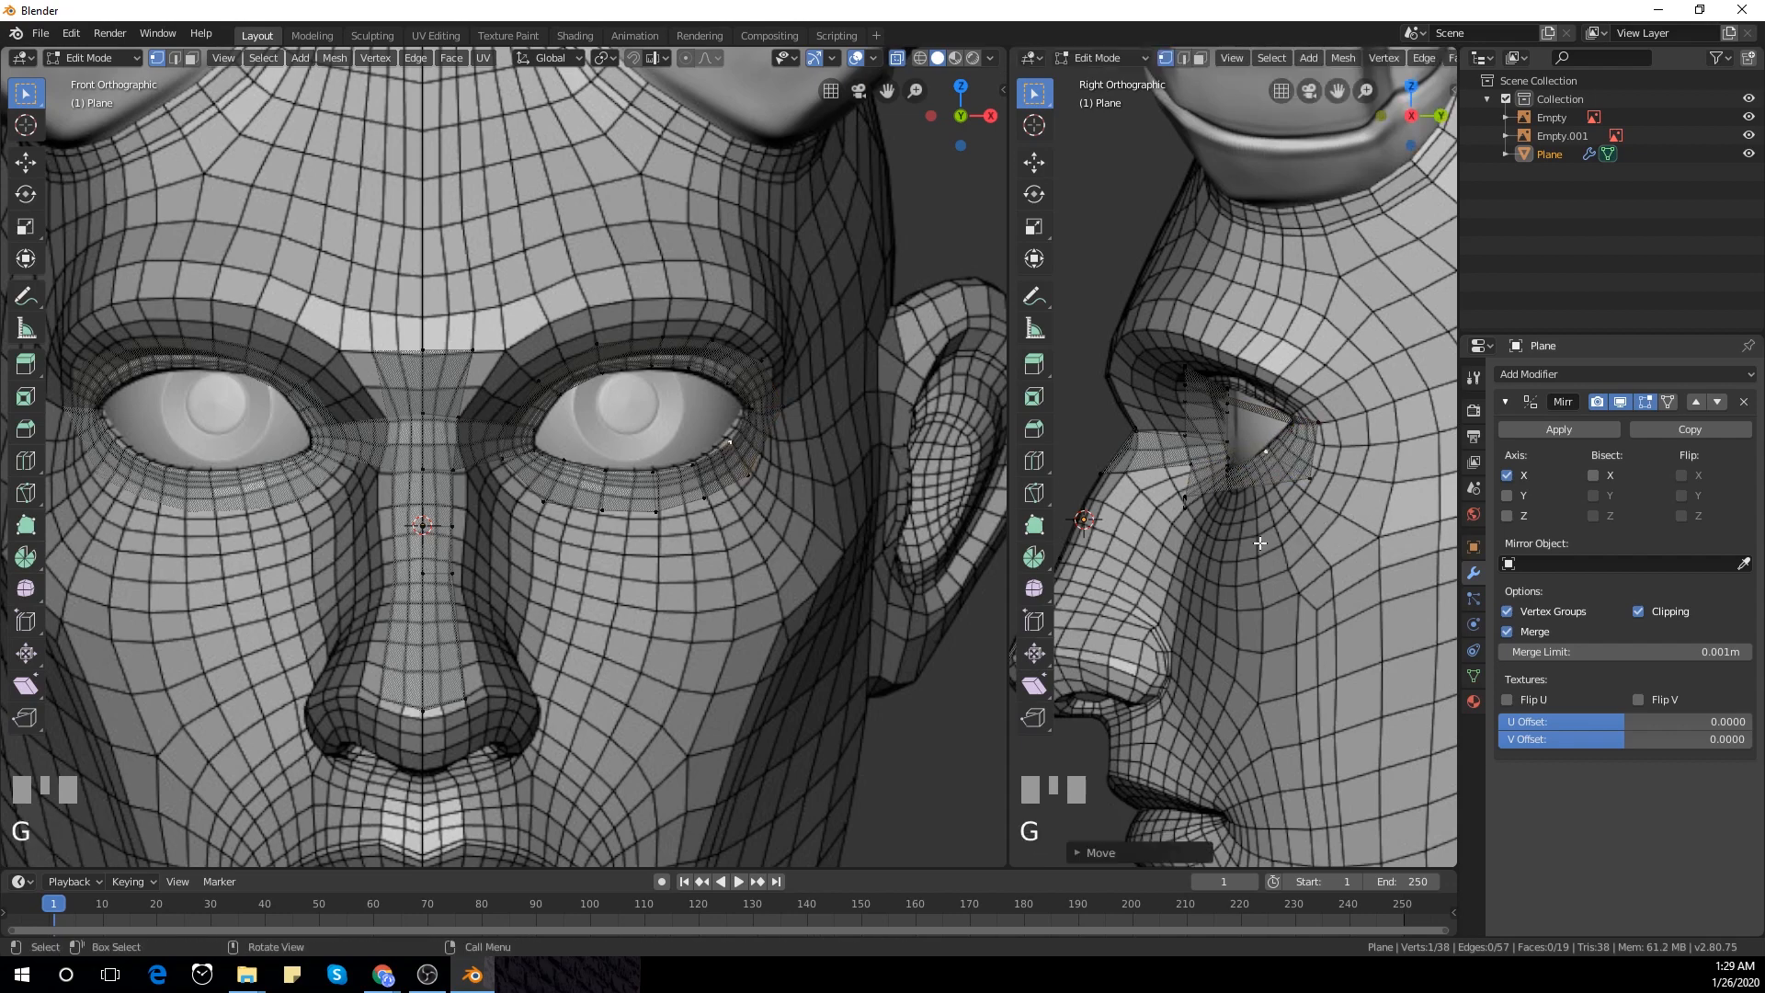
left_click(697, 463)
key("g")
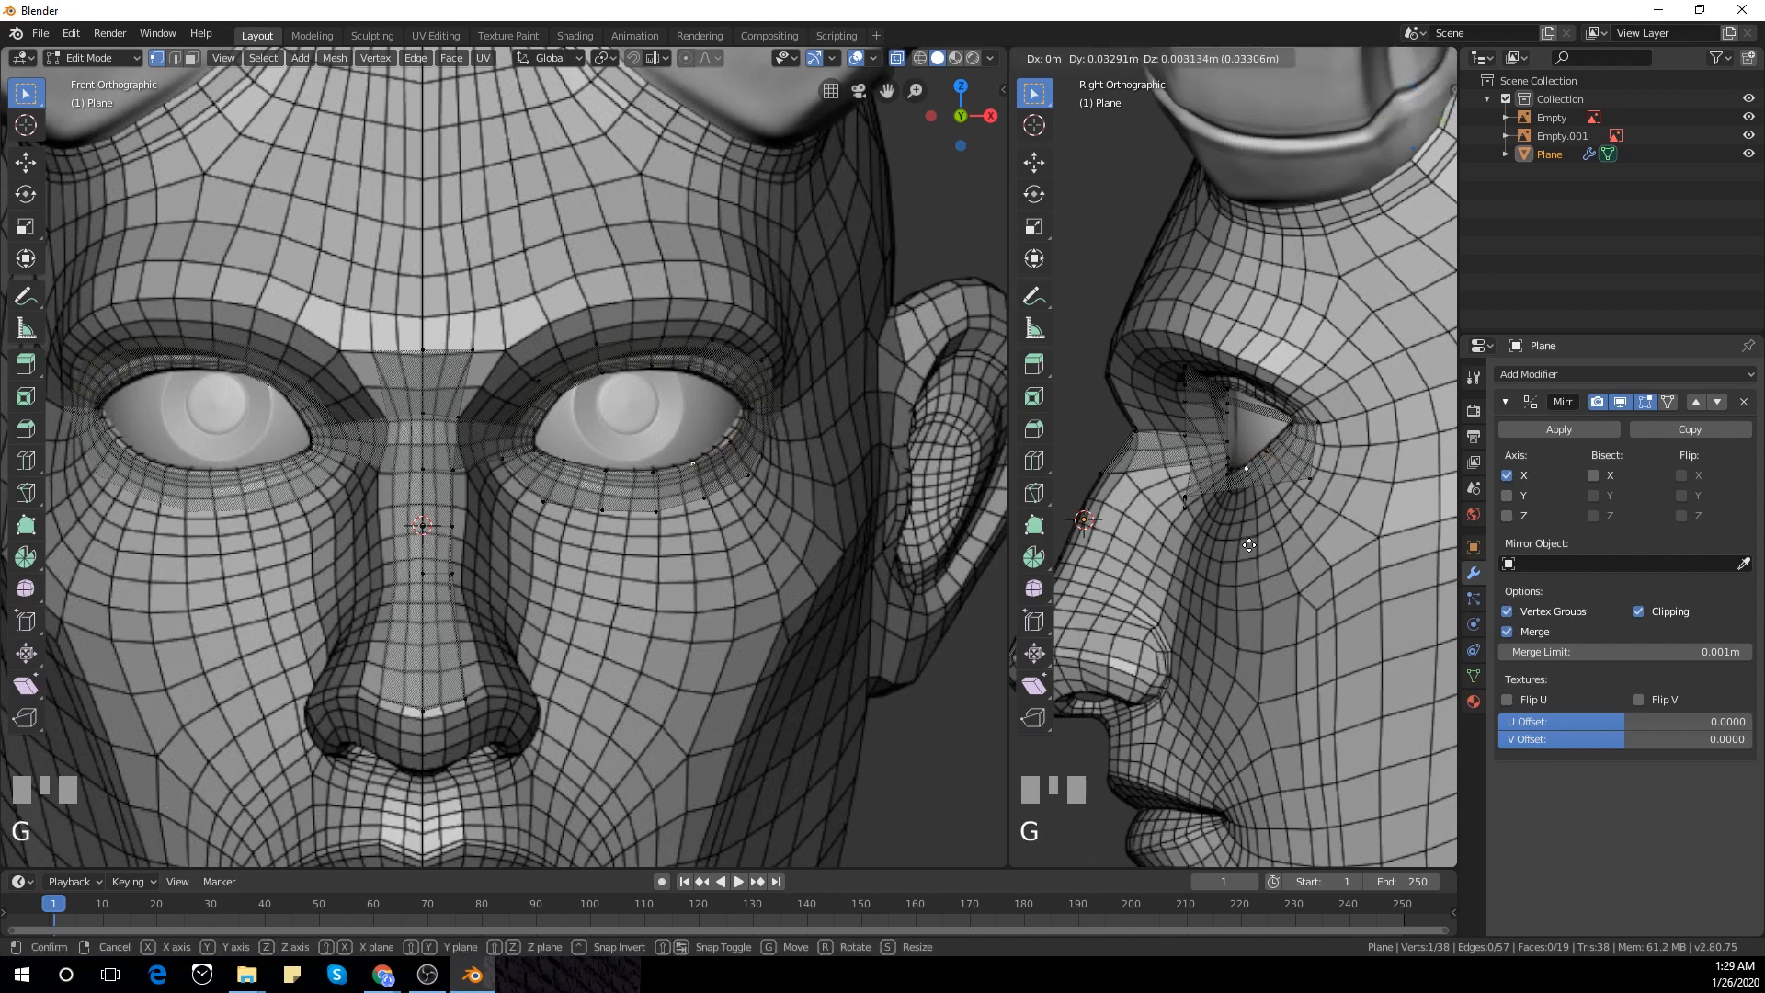
left_click(892, 504)
Move the two outer vertices on the lower eyelid strip's bottom border back and slightly down in the side view
key("g")
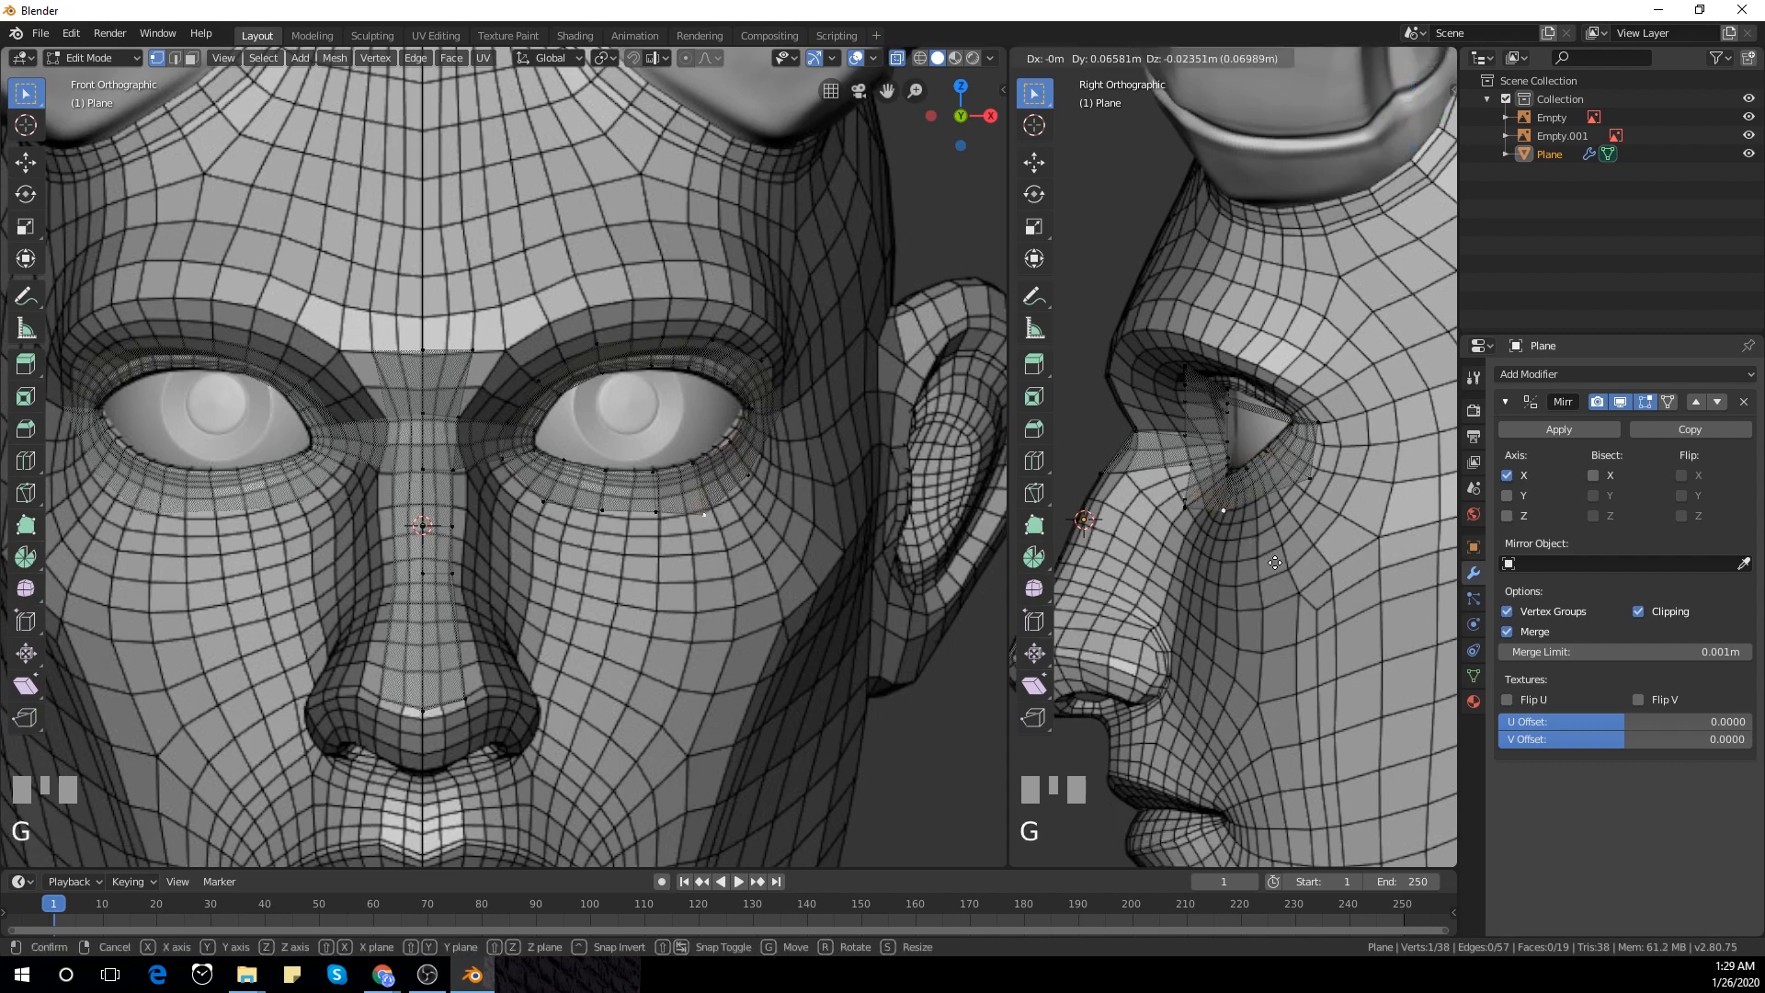
left_click(1305, 568)
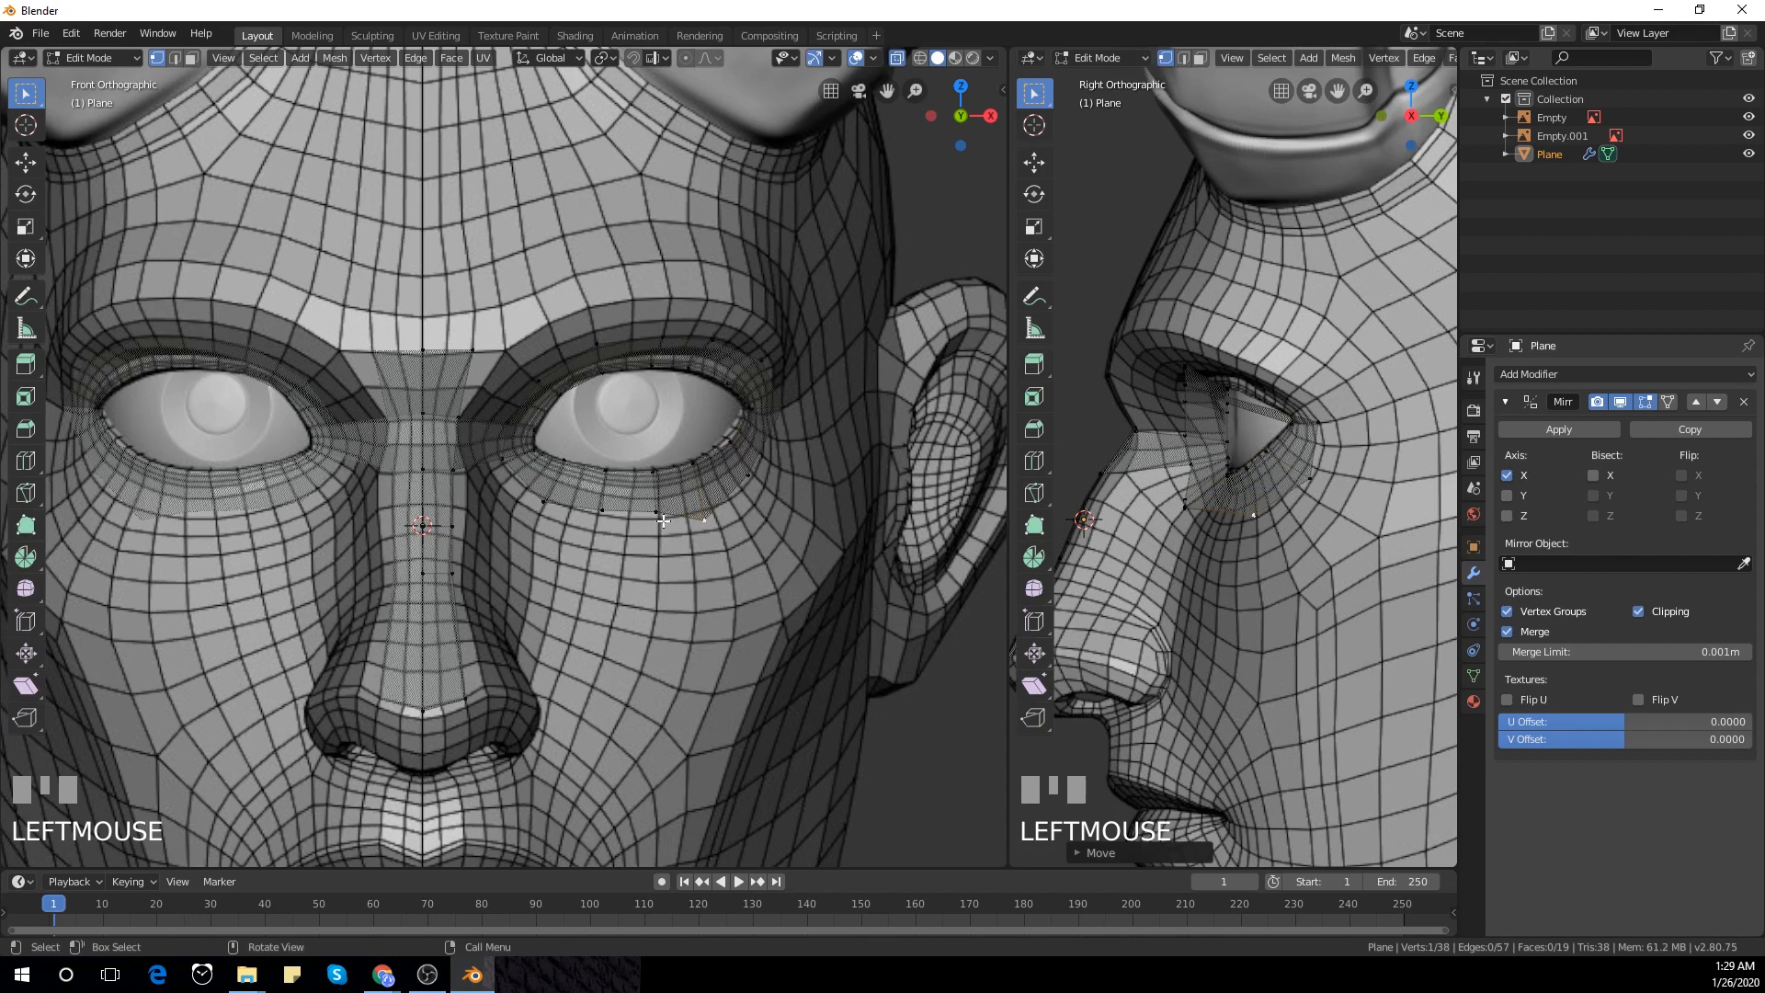
left_click(659, 514)
key("g")
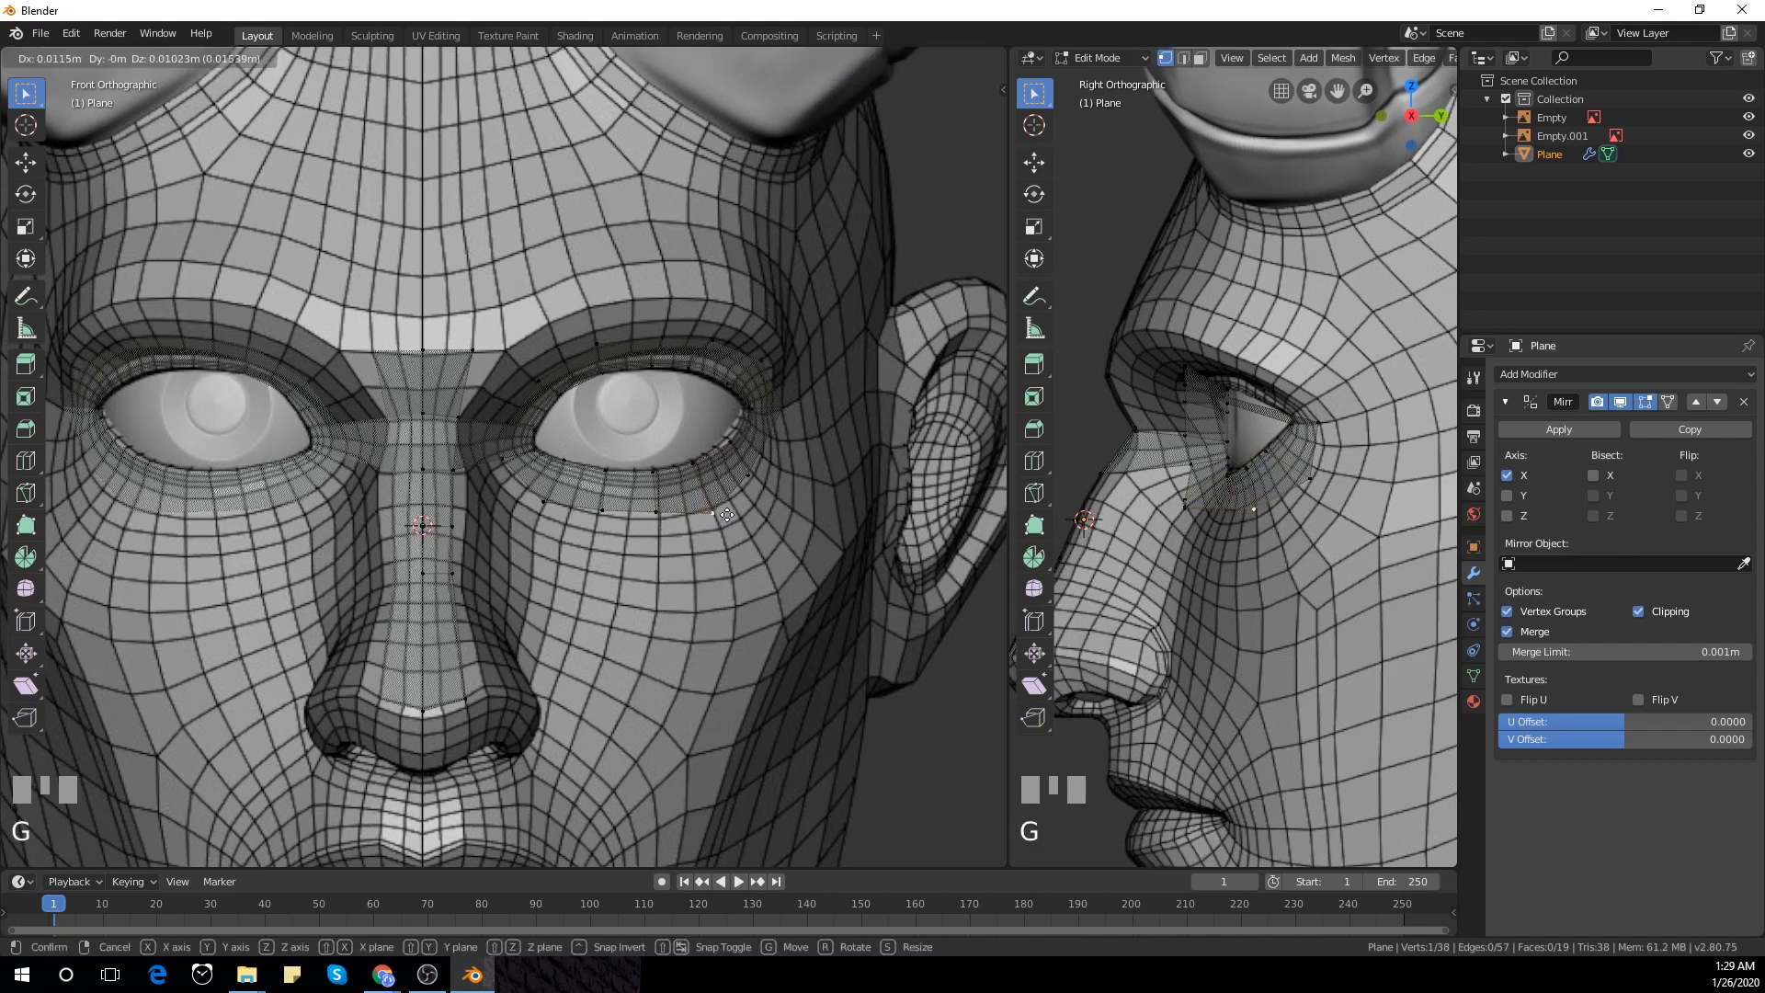
left_click(661, 514)
key("g")
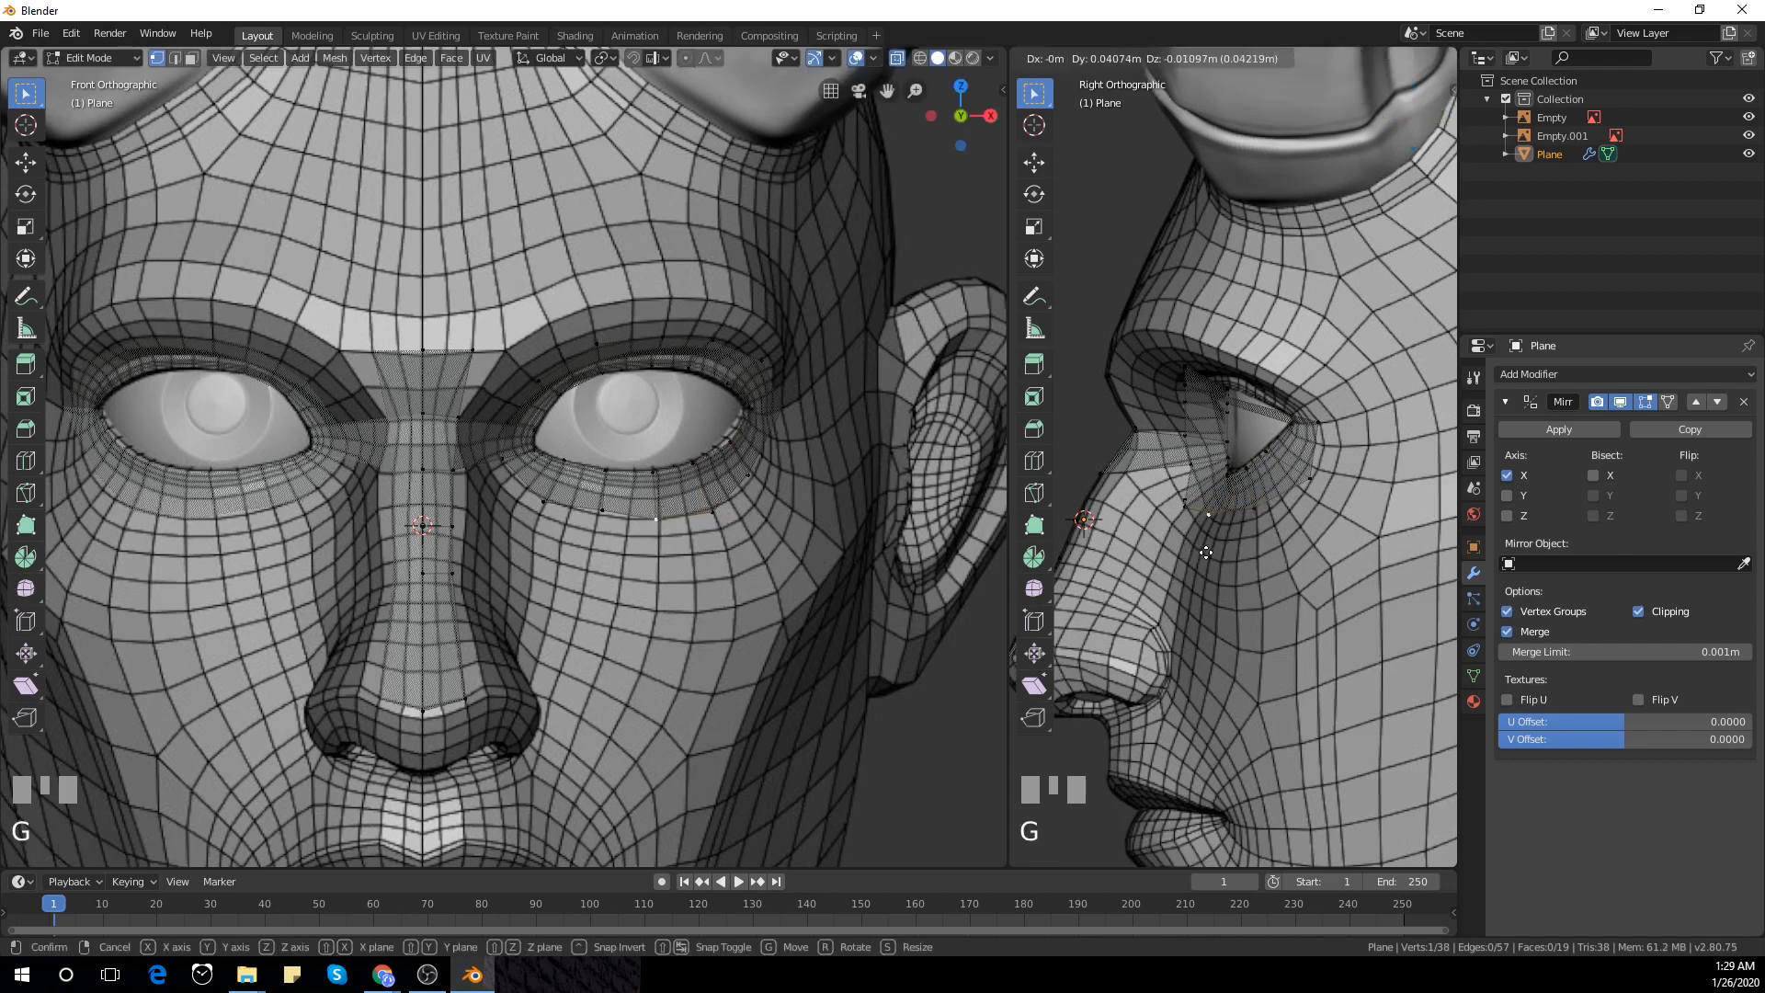
left_click(1210, 555)
Adjust the depth of the remaining bottom-border vertices toward the inner eye corner to match the side reference
key("g")
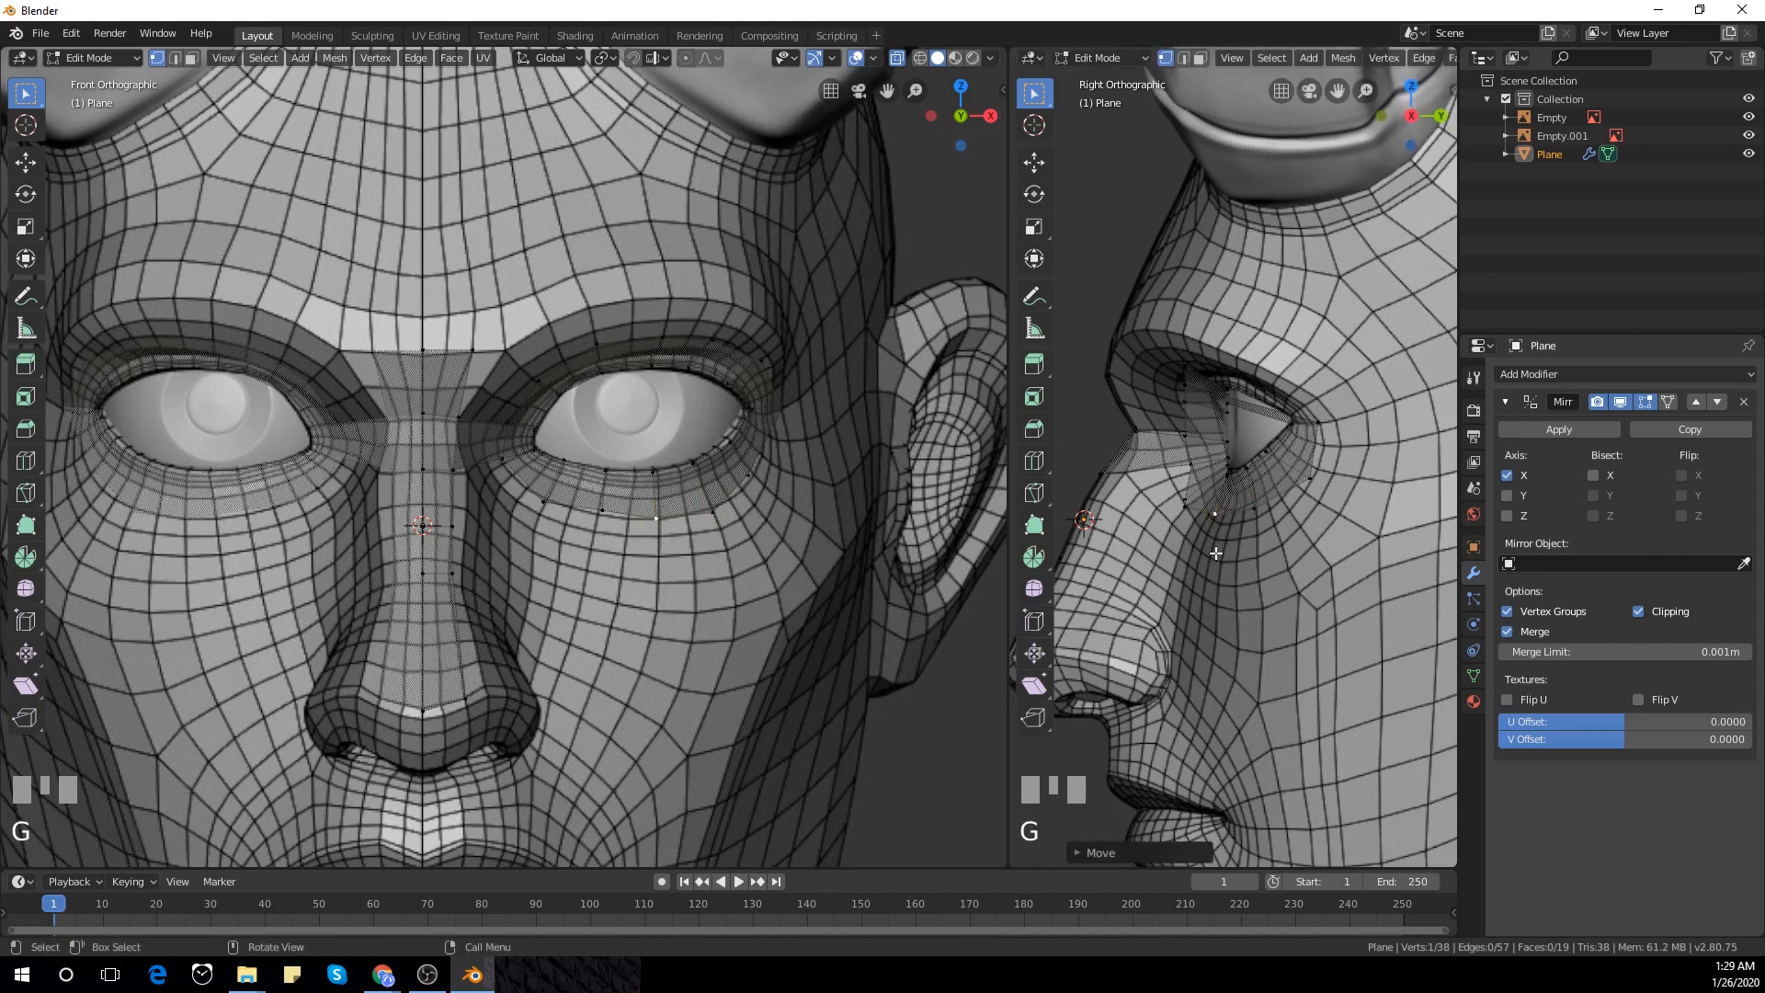
left_click(1209, 543)
key("g")
left_click(1208, 537)
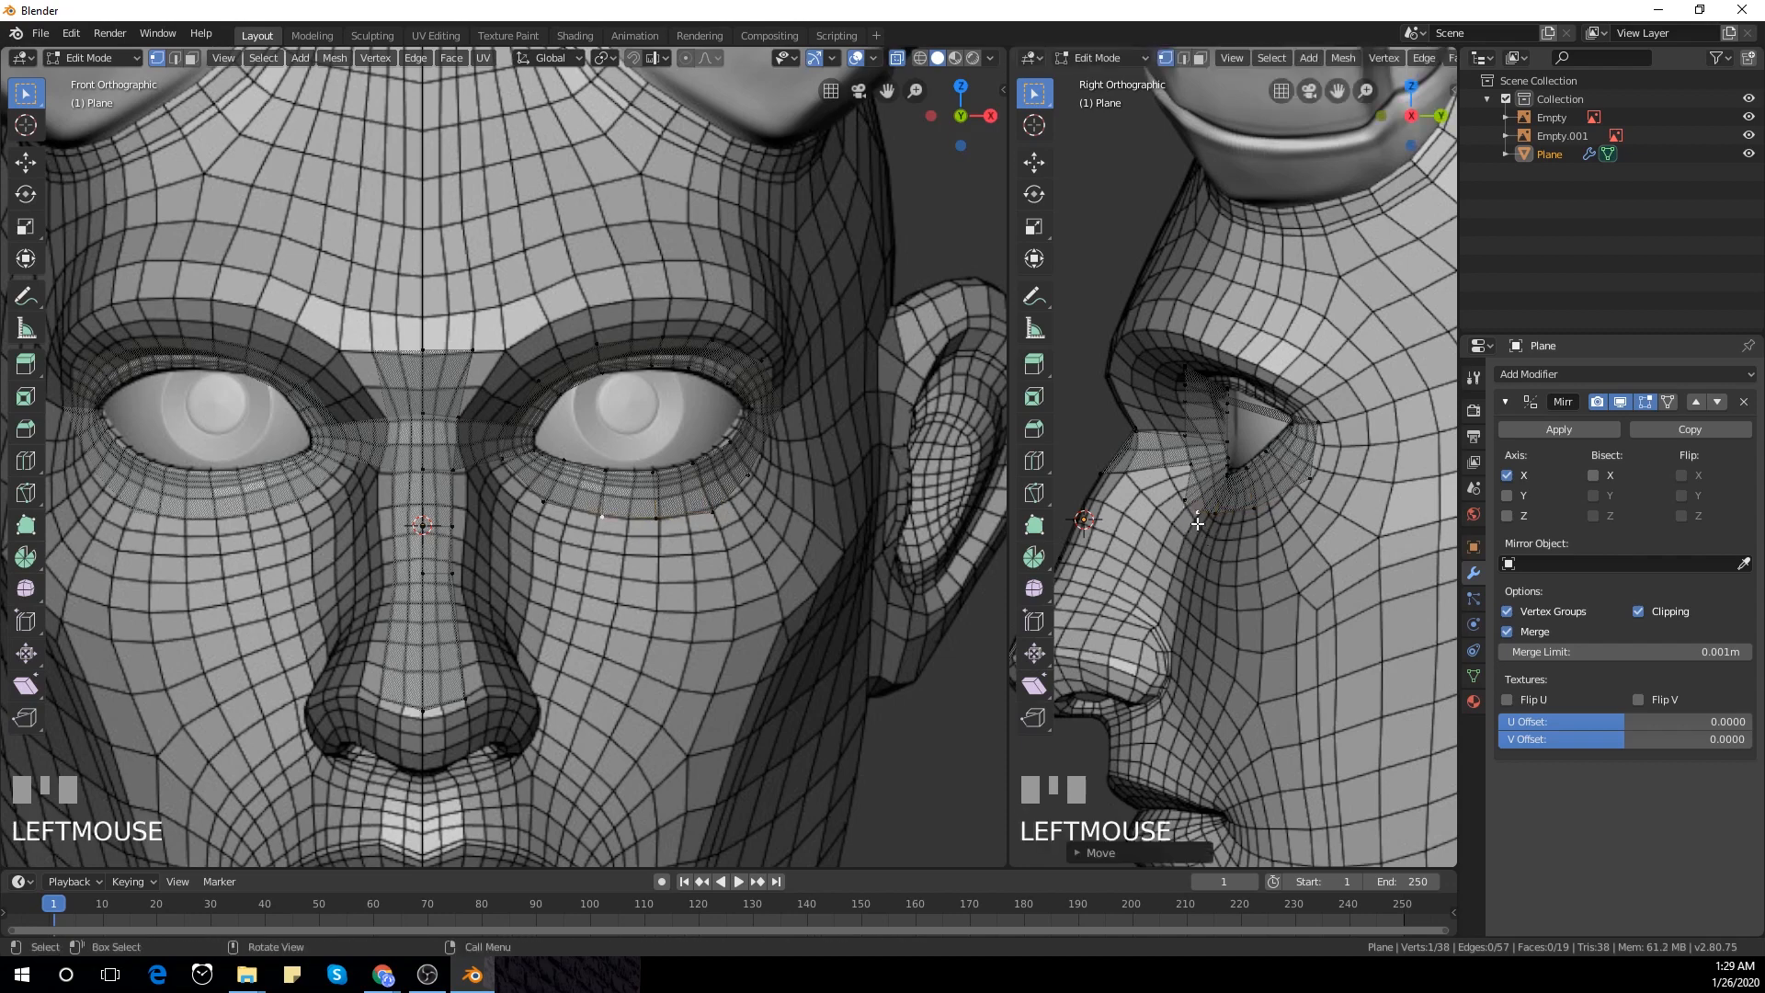
key("g")
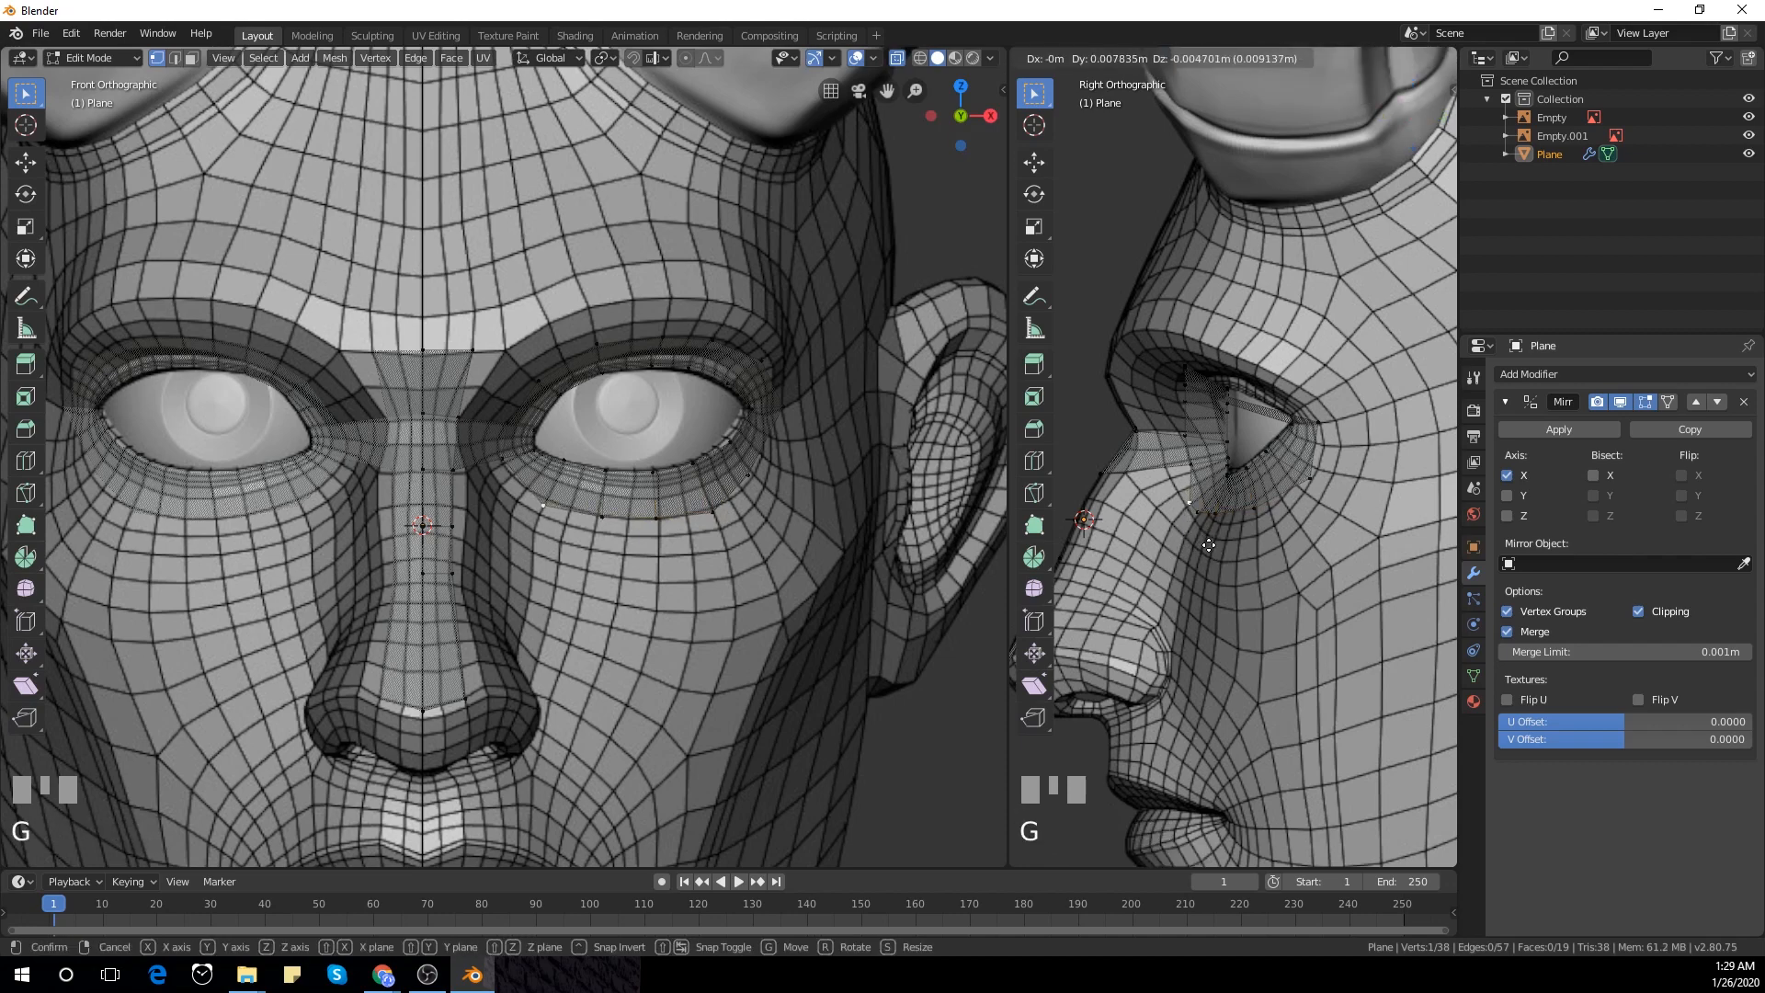
left_click(1203, 547)
Move the outer upper-eyelid edge's two vertices back along the Y axis to match the side reference
scroll(933, 579, "down", 4)
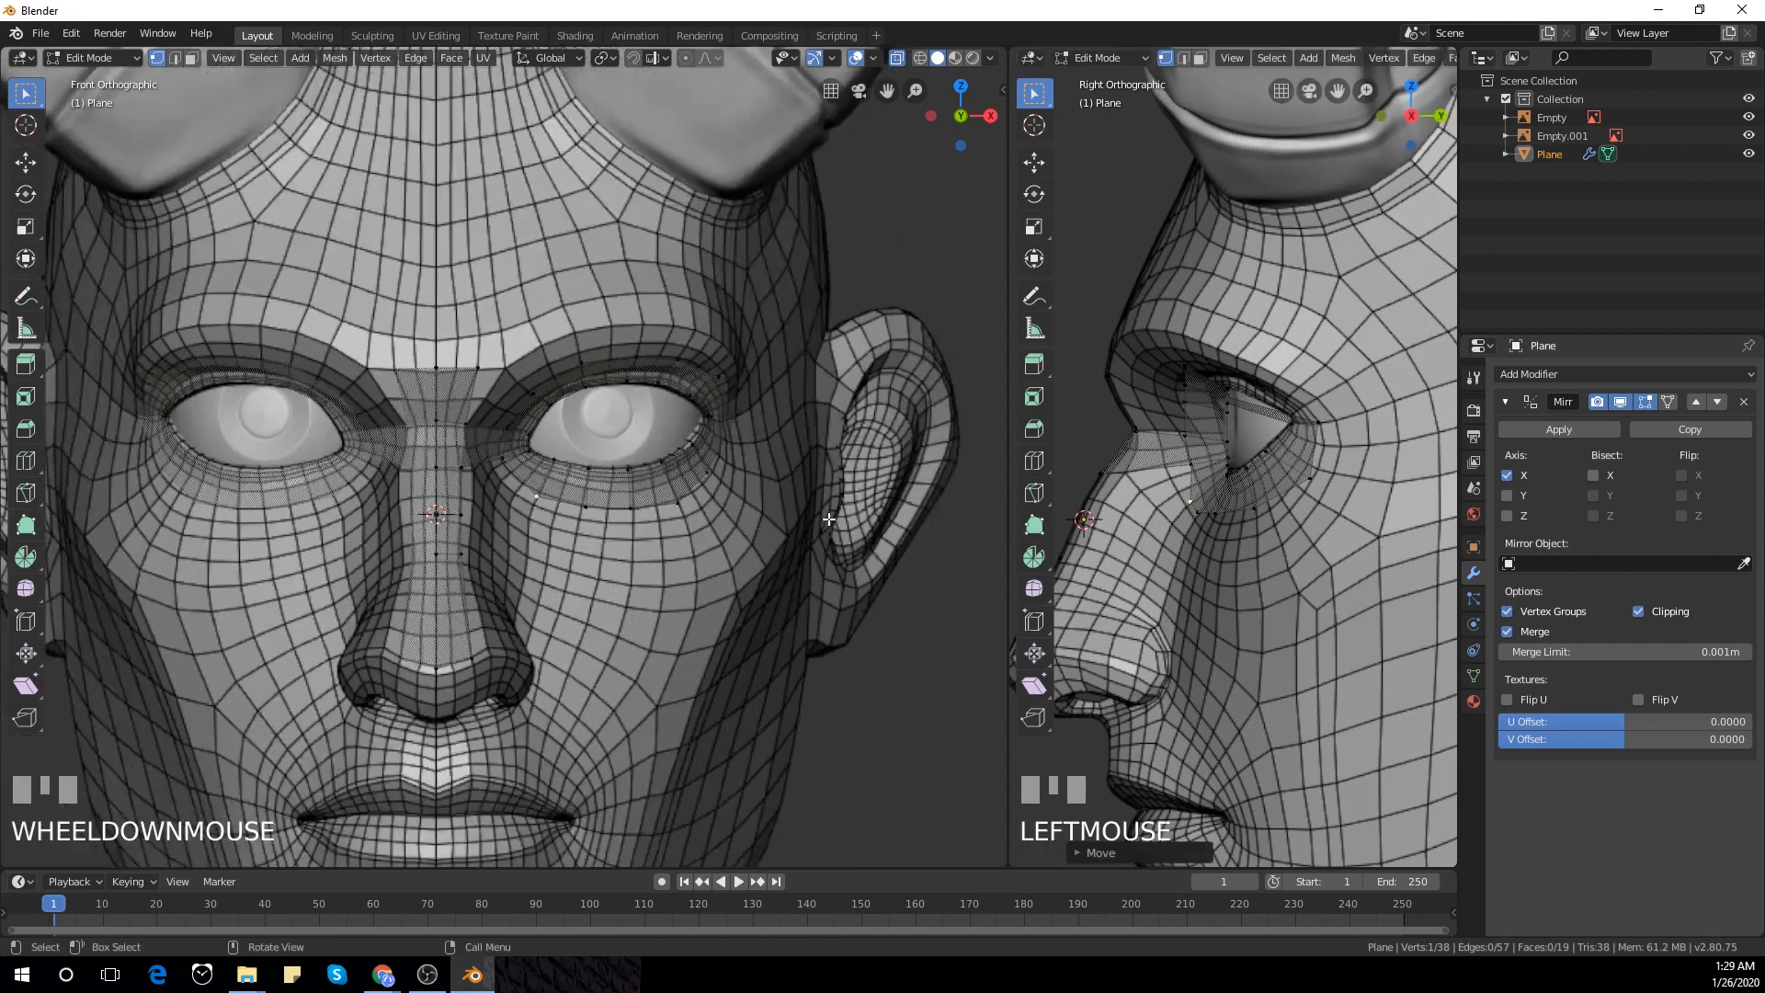
scroll(1061, 548, "down", 3)
middle_click_drag(1061, 548, 1273, 583)
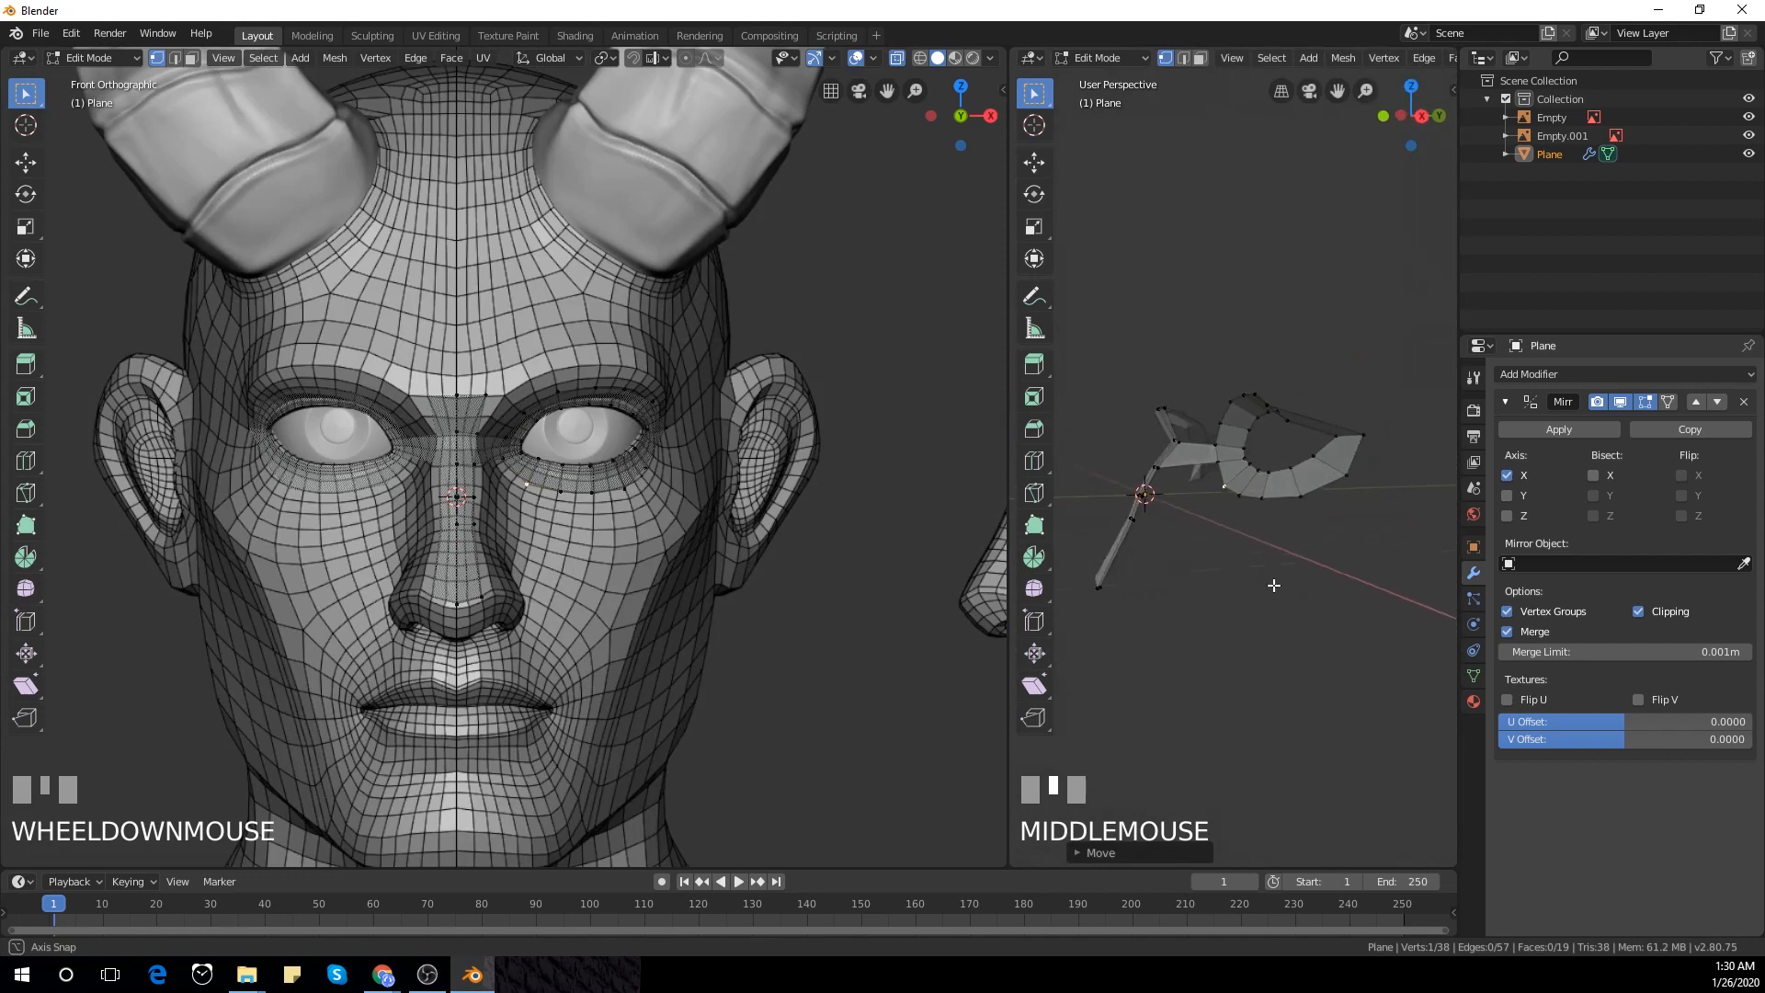
key("KP_3")
scroll(811, 456, "up", 5)
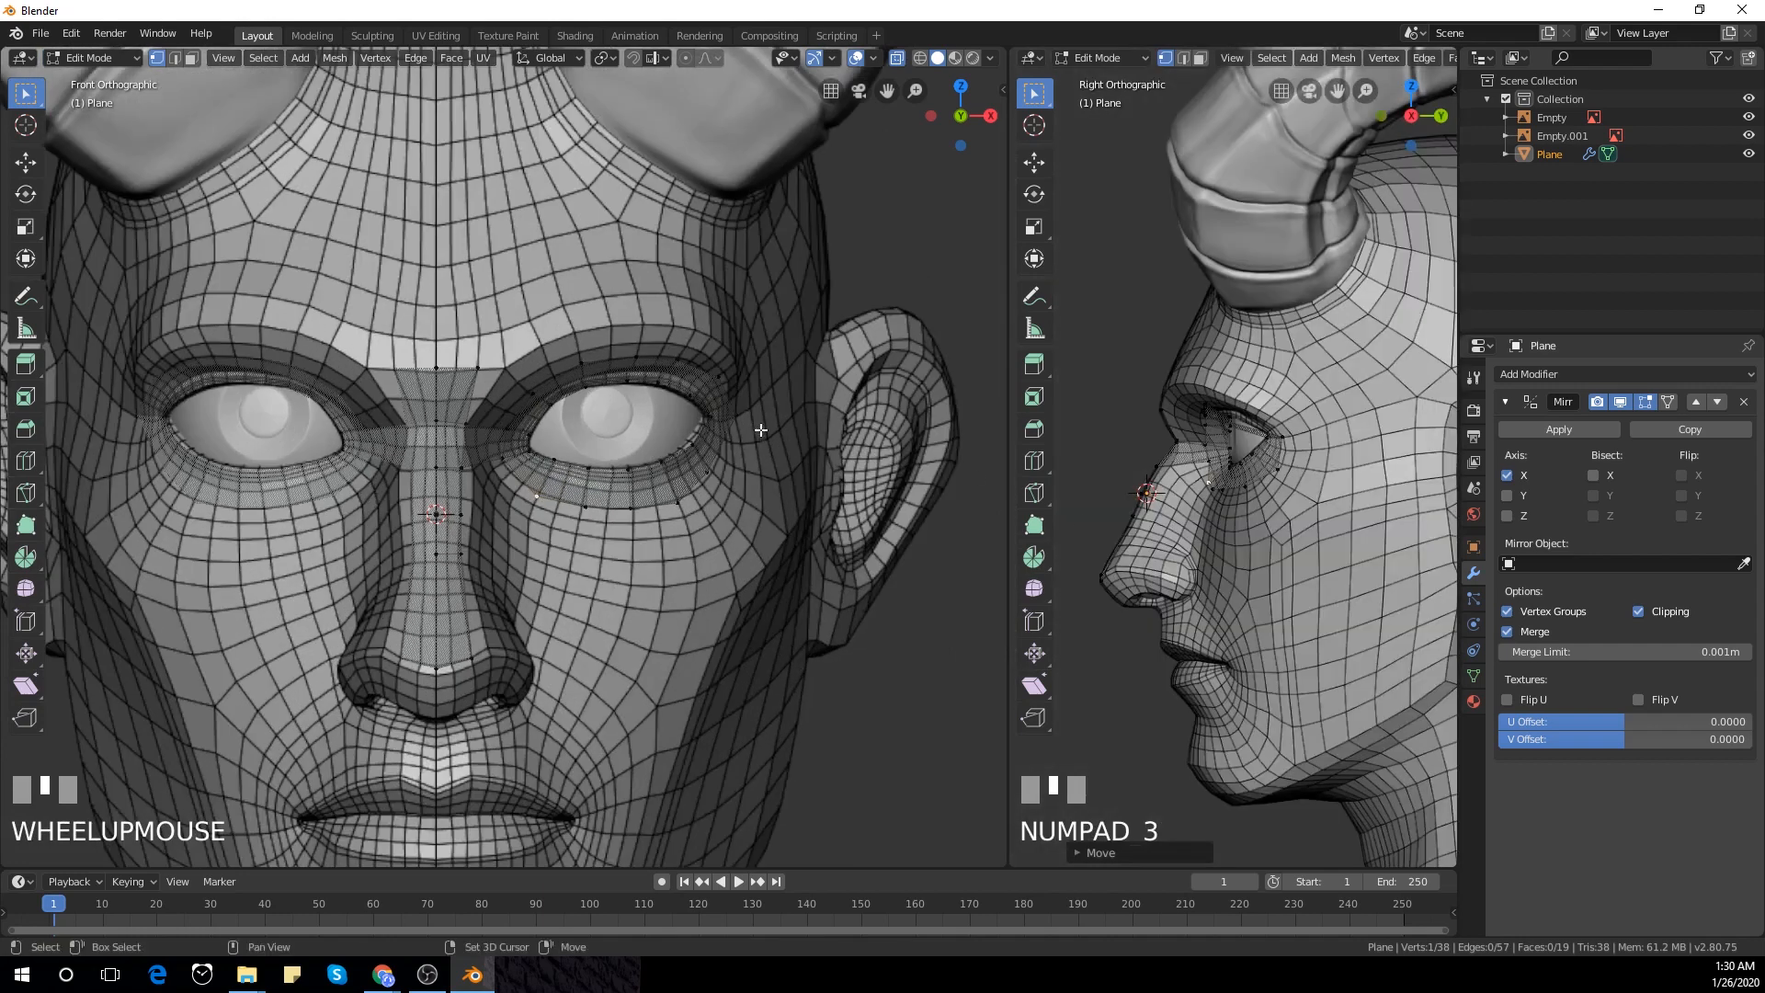
left_click(707, 442)
left_click(707, 441, "shift")
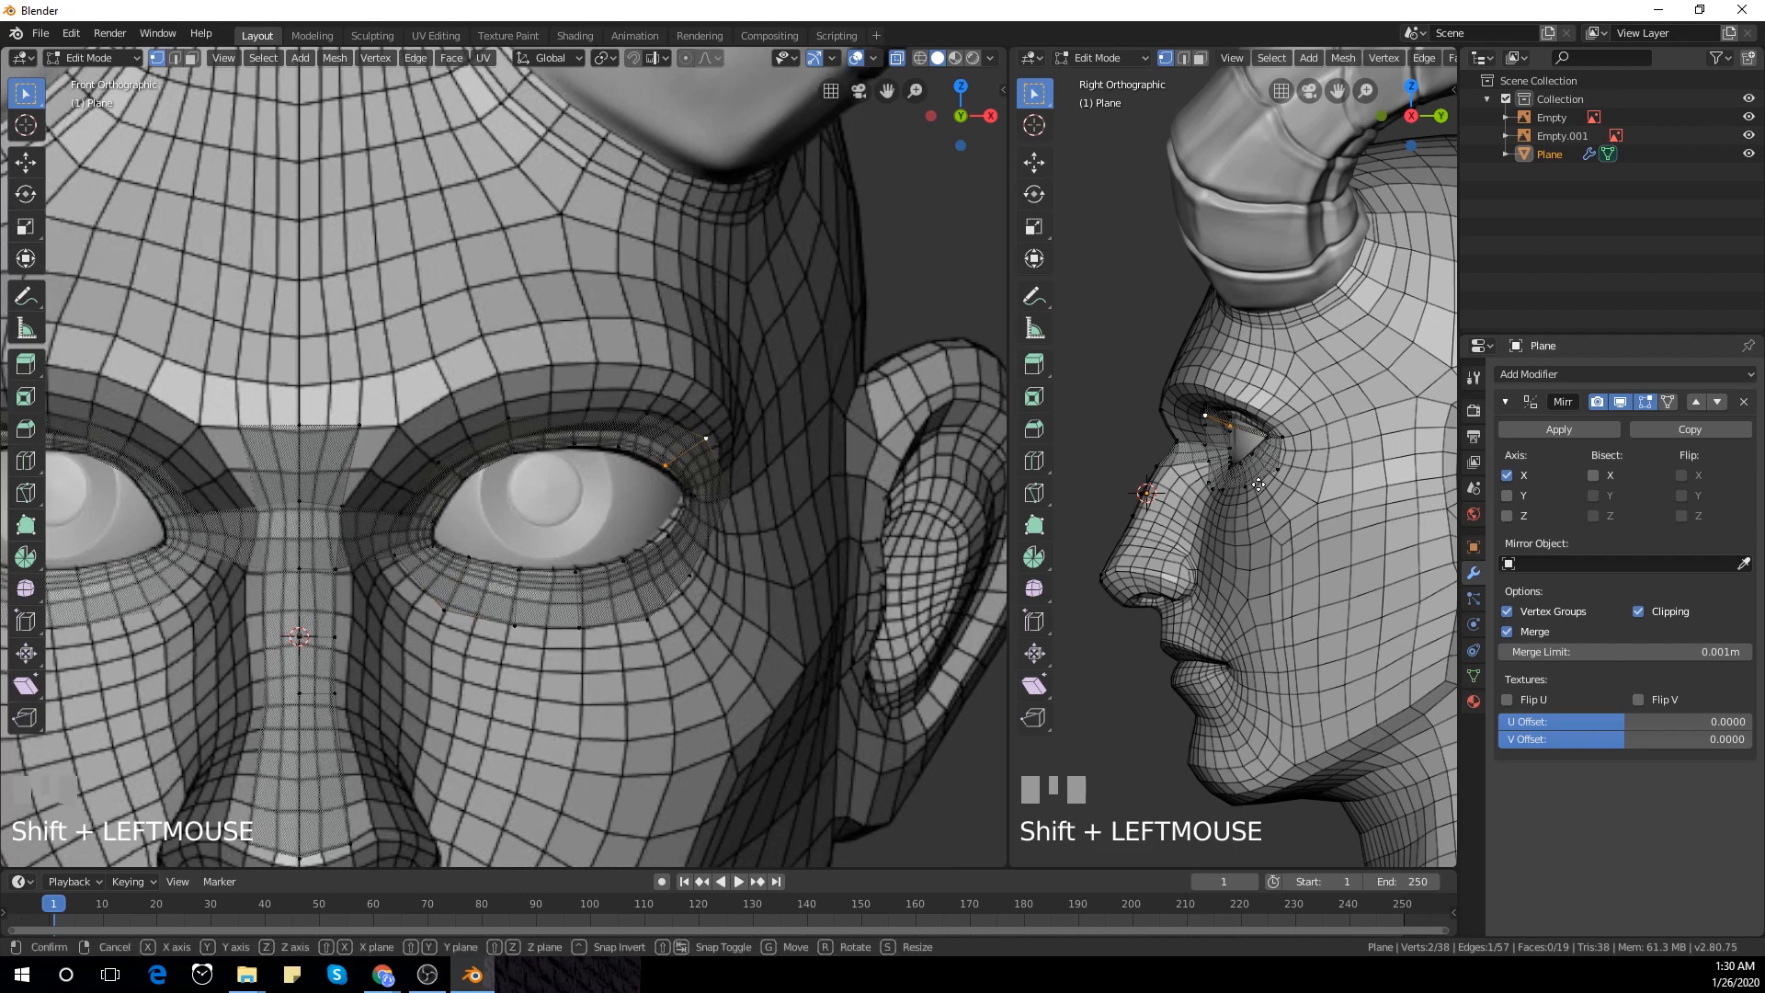
key("g")
key("y")
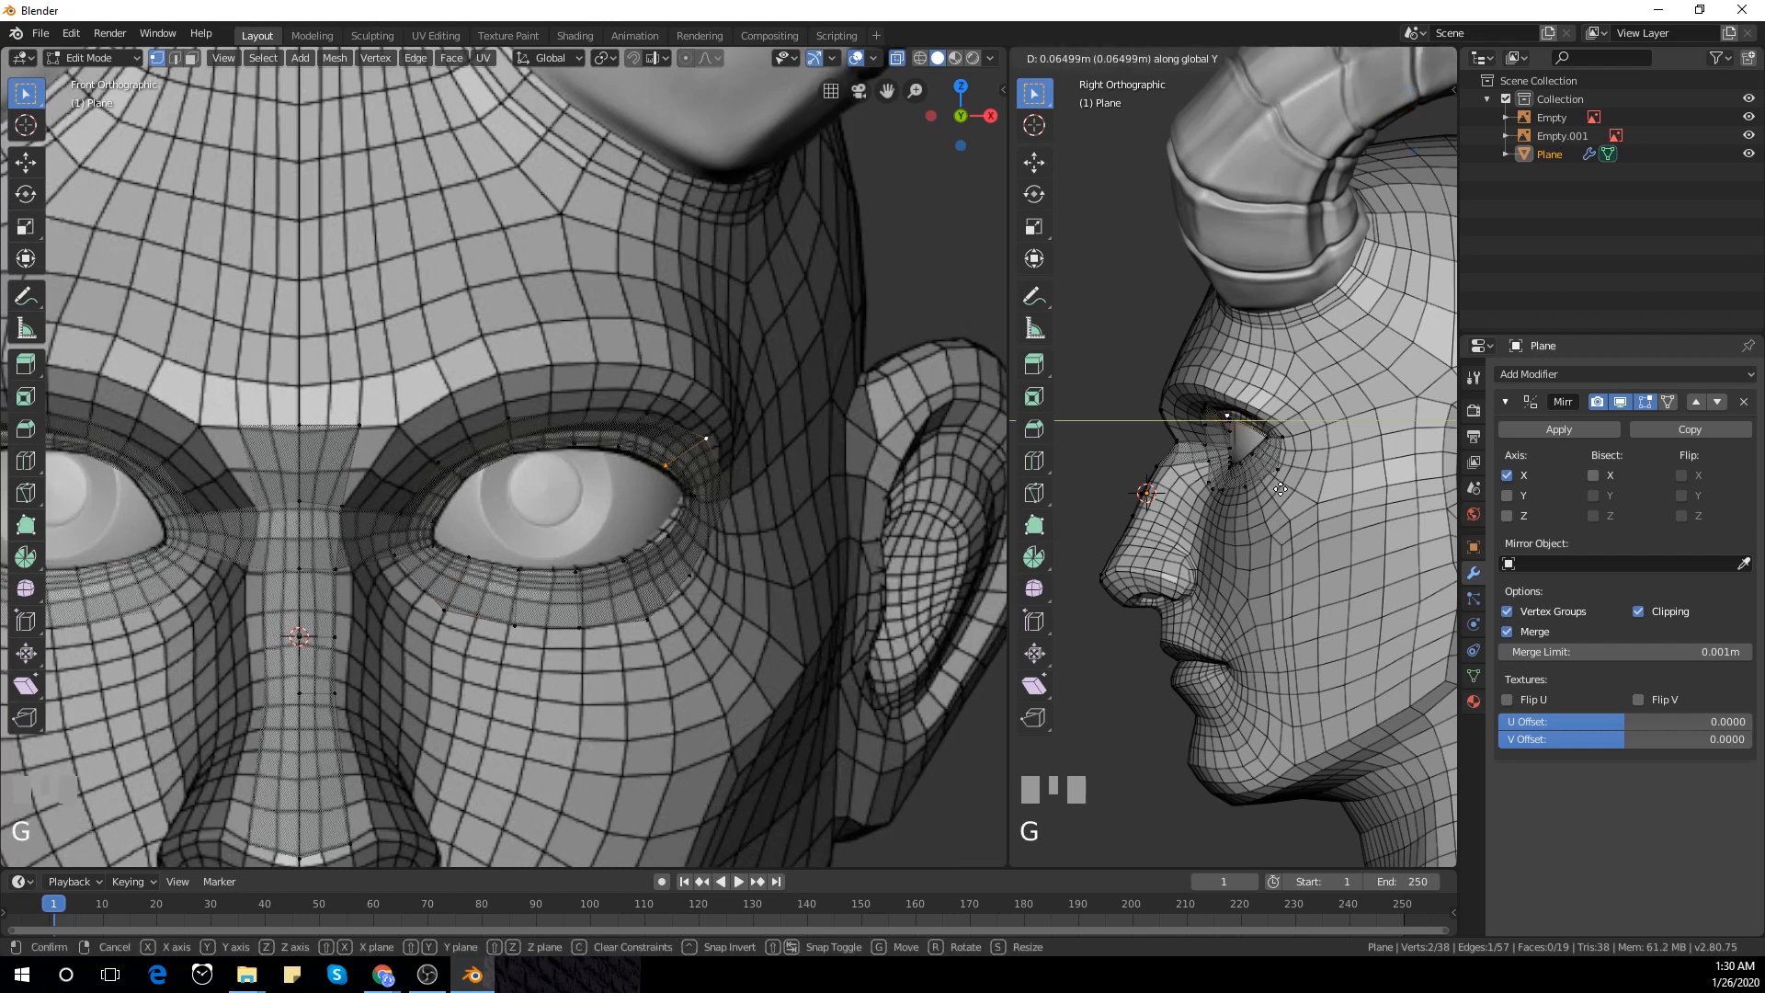
left_click(1291, 489)
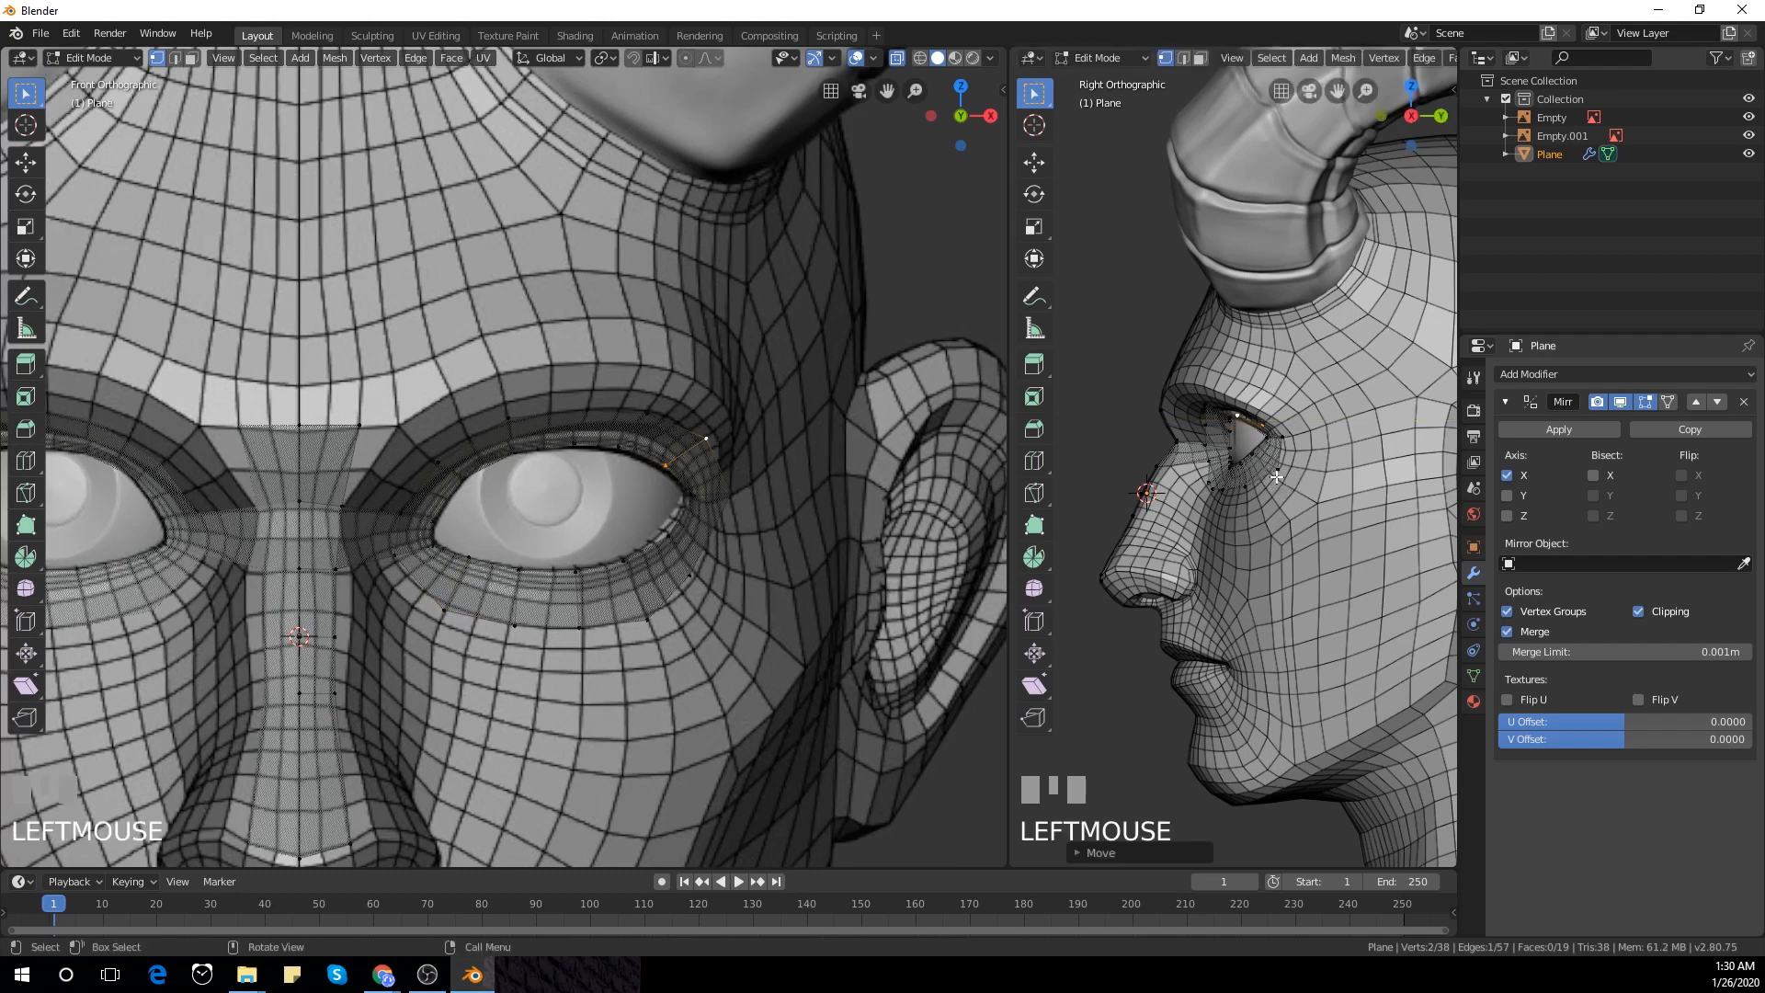
Adjust the outer vertices on the upper eyelid strip's top border in front and side views to follow the eyelid crease
left_click(1241, 413)
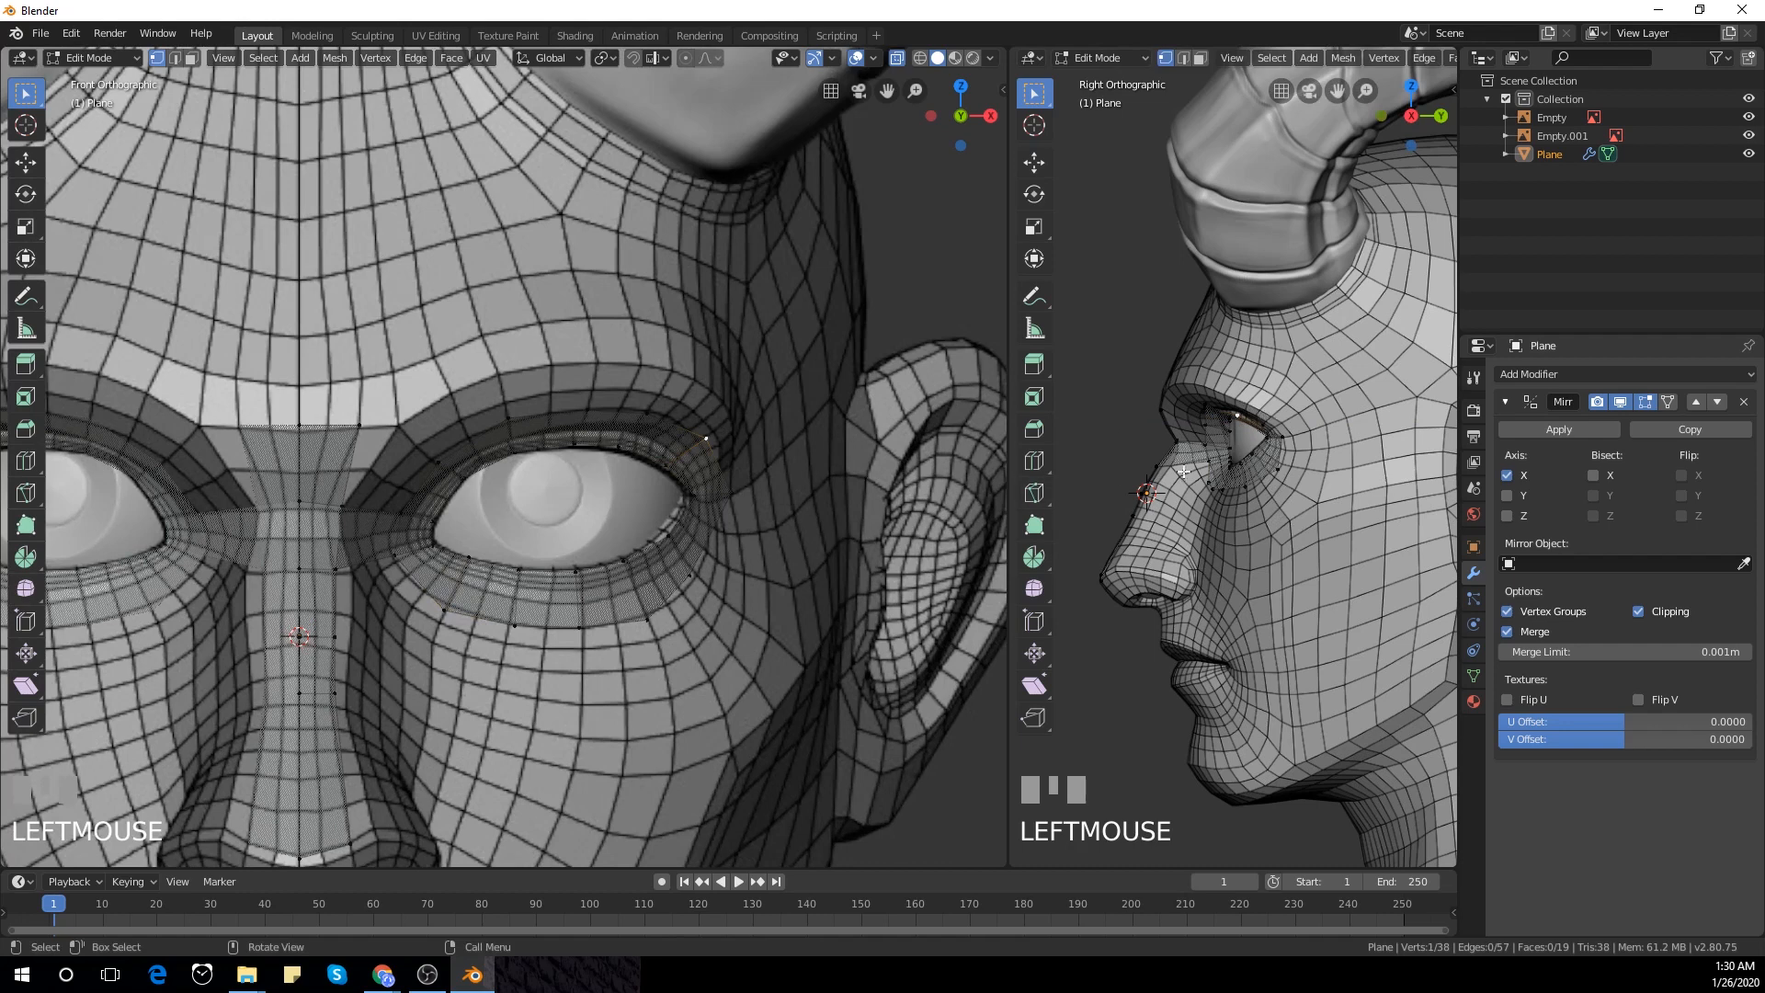
key("g")
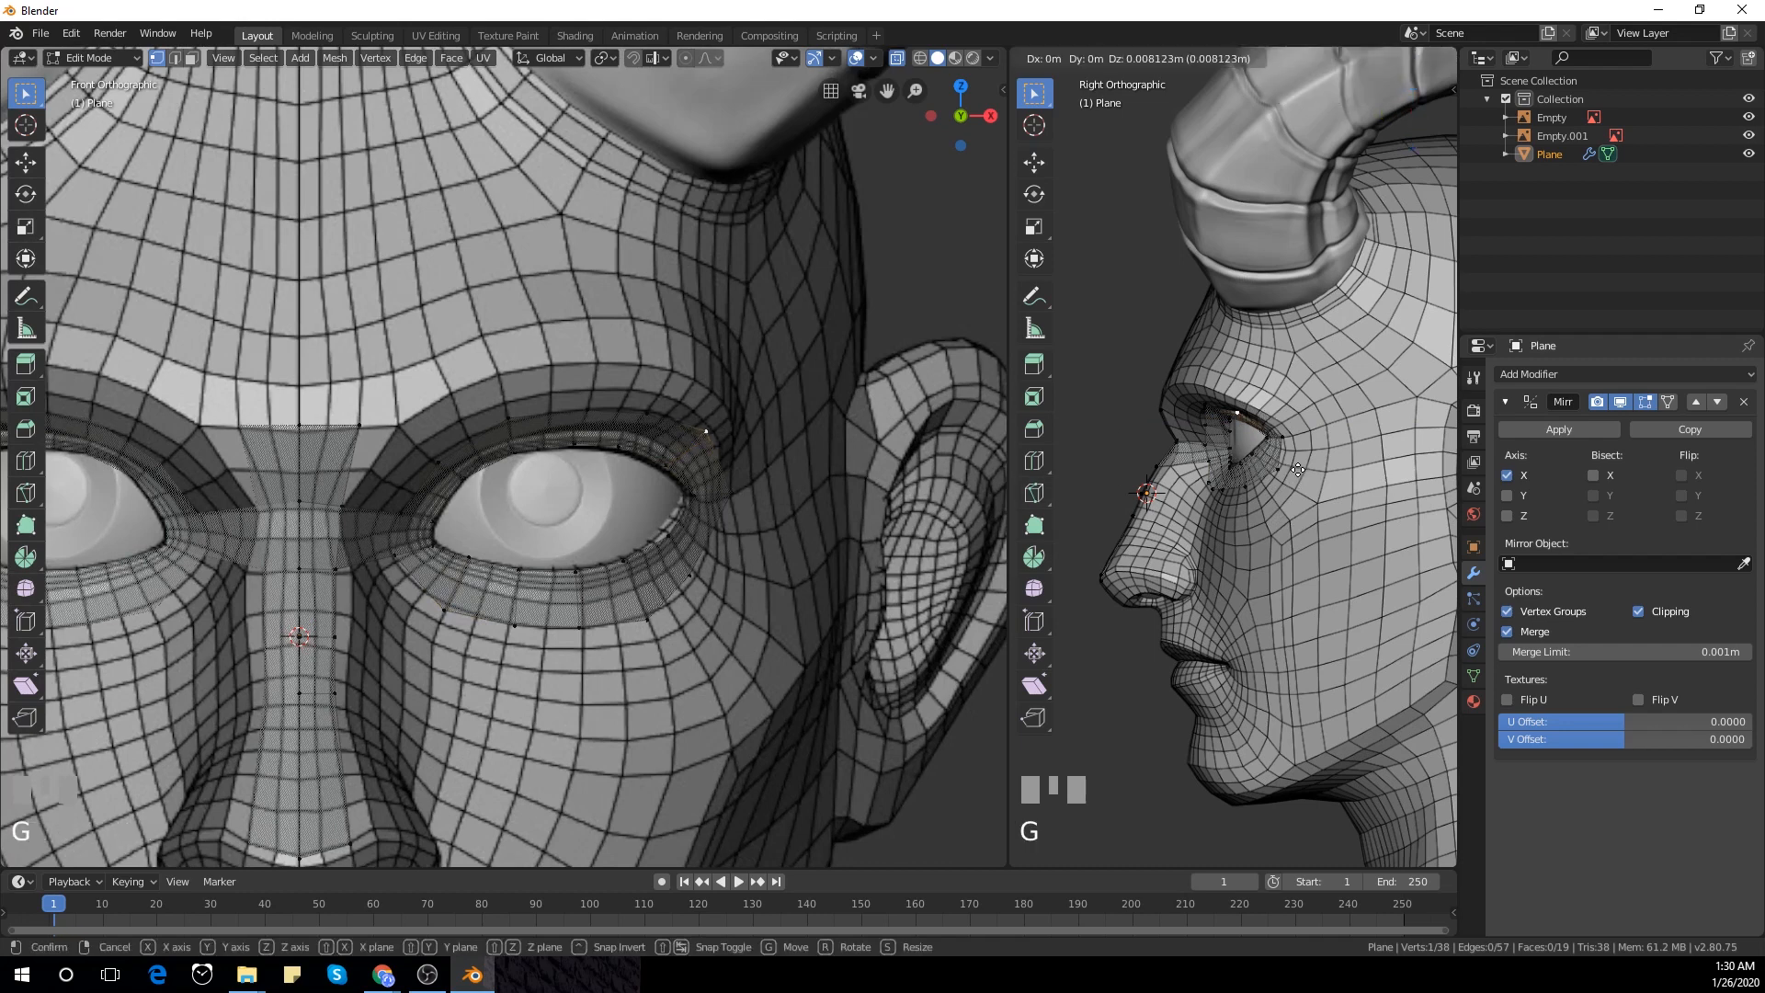
left_click(1189, 473)
key("g")
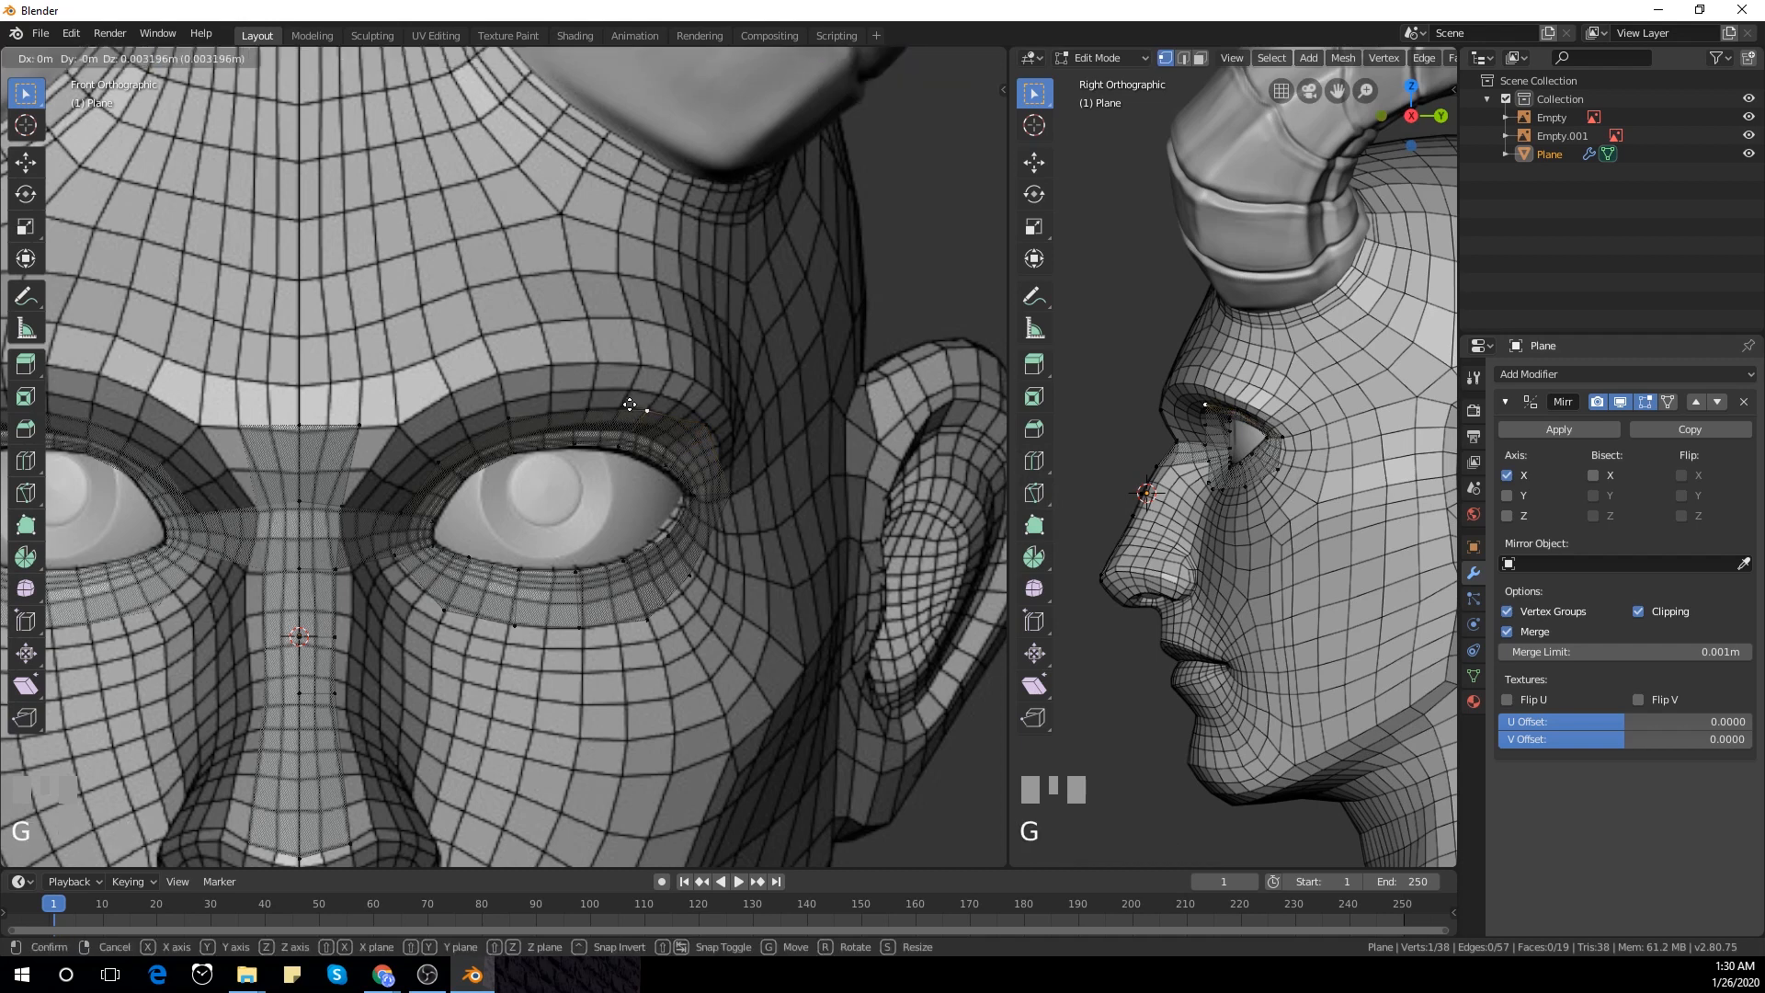
left_click(631, 405)
key("g")
left_click(735, 457)
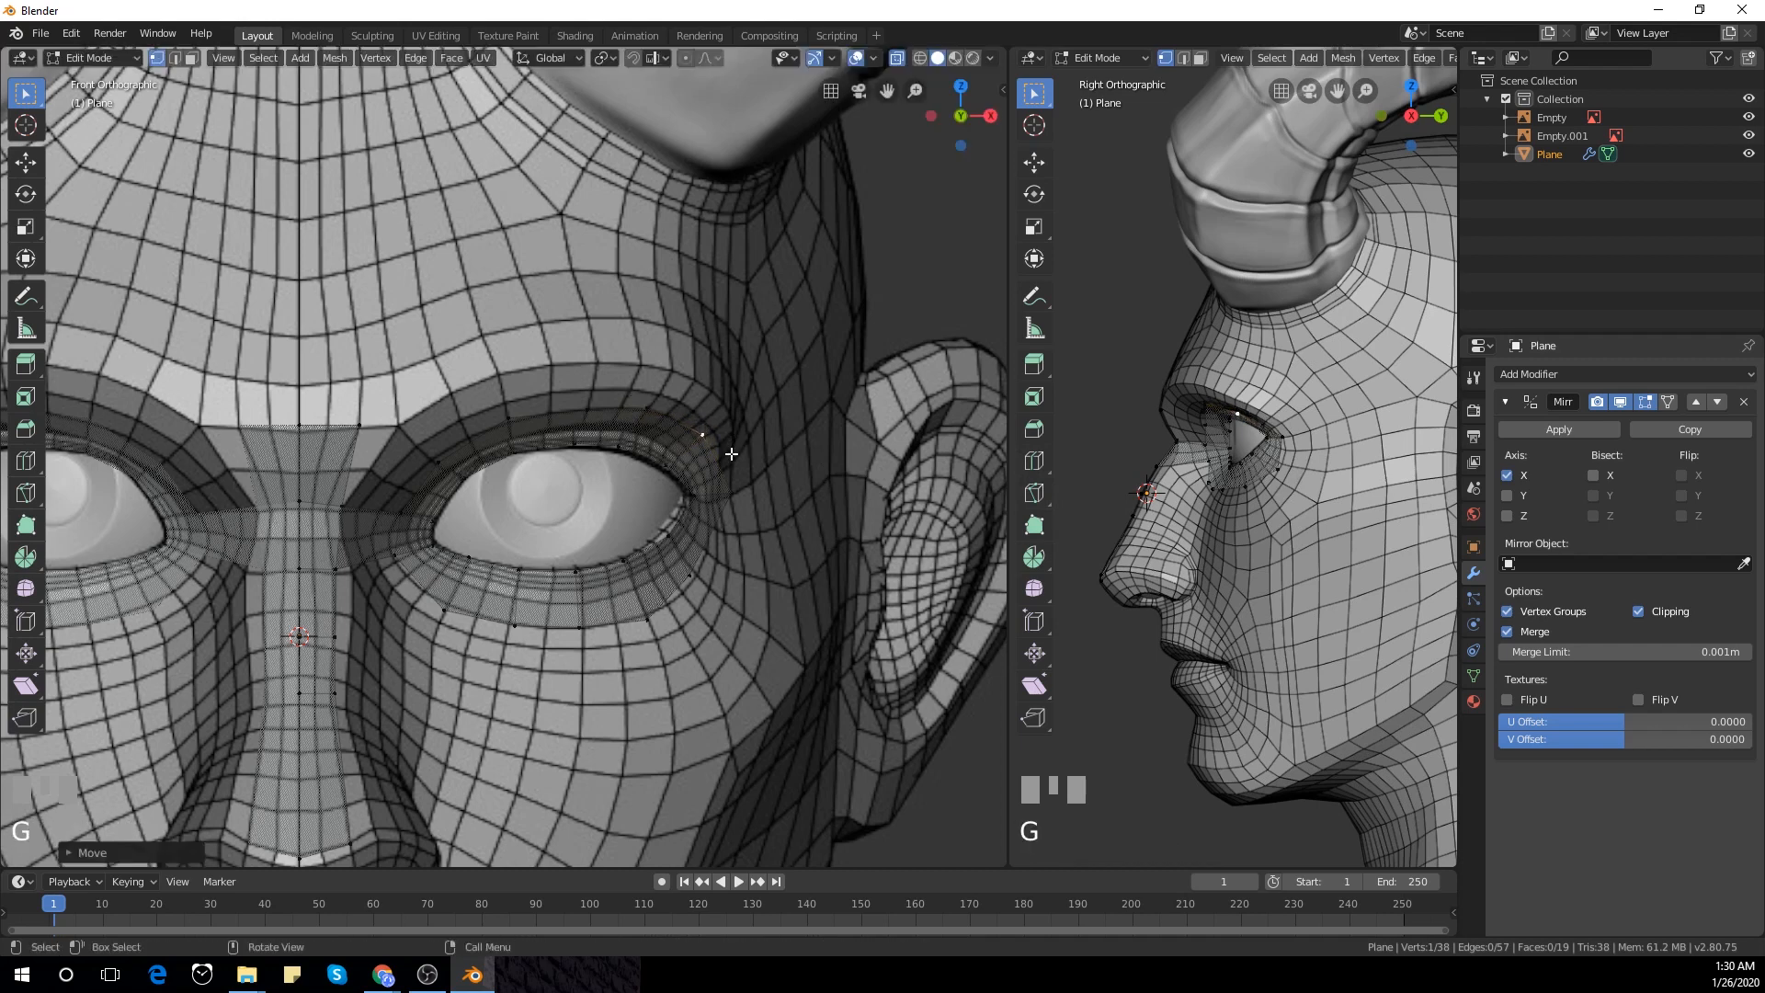
key("g")
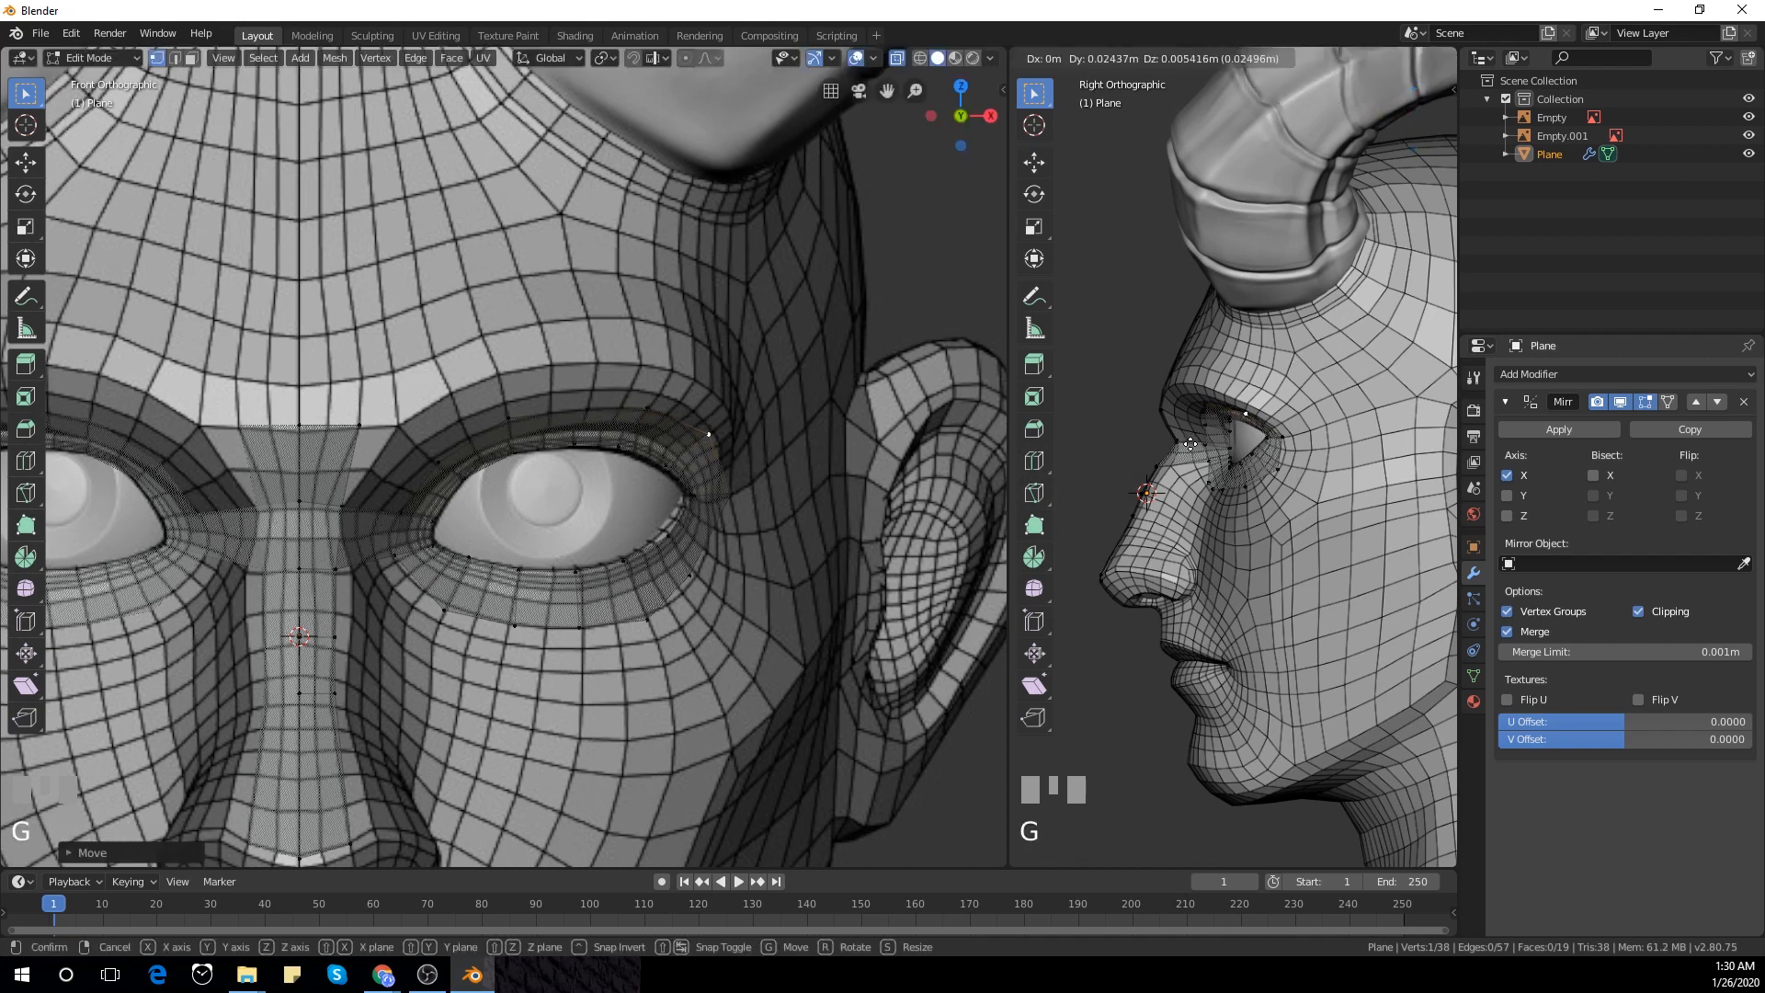
left_click(1191, 444)
key("g")
left_click(742, 467)
scroll(434, 475, "down", 3)
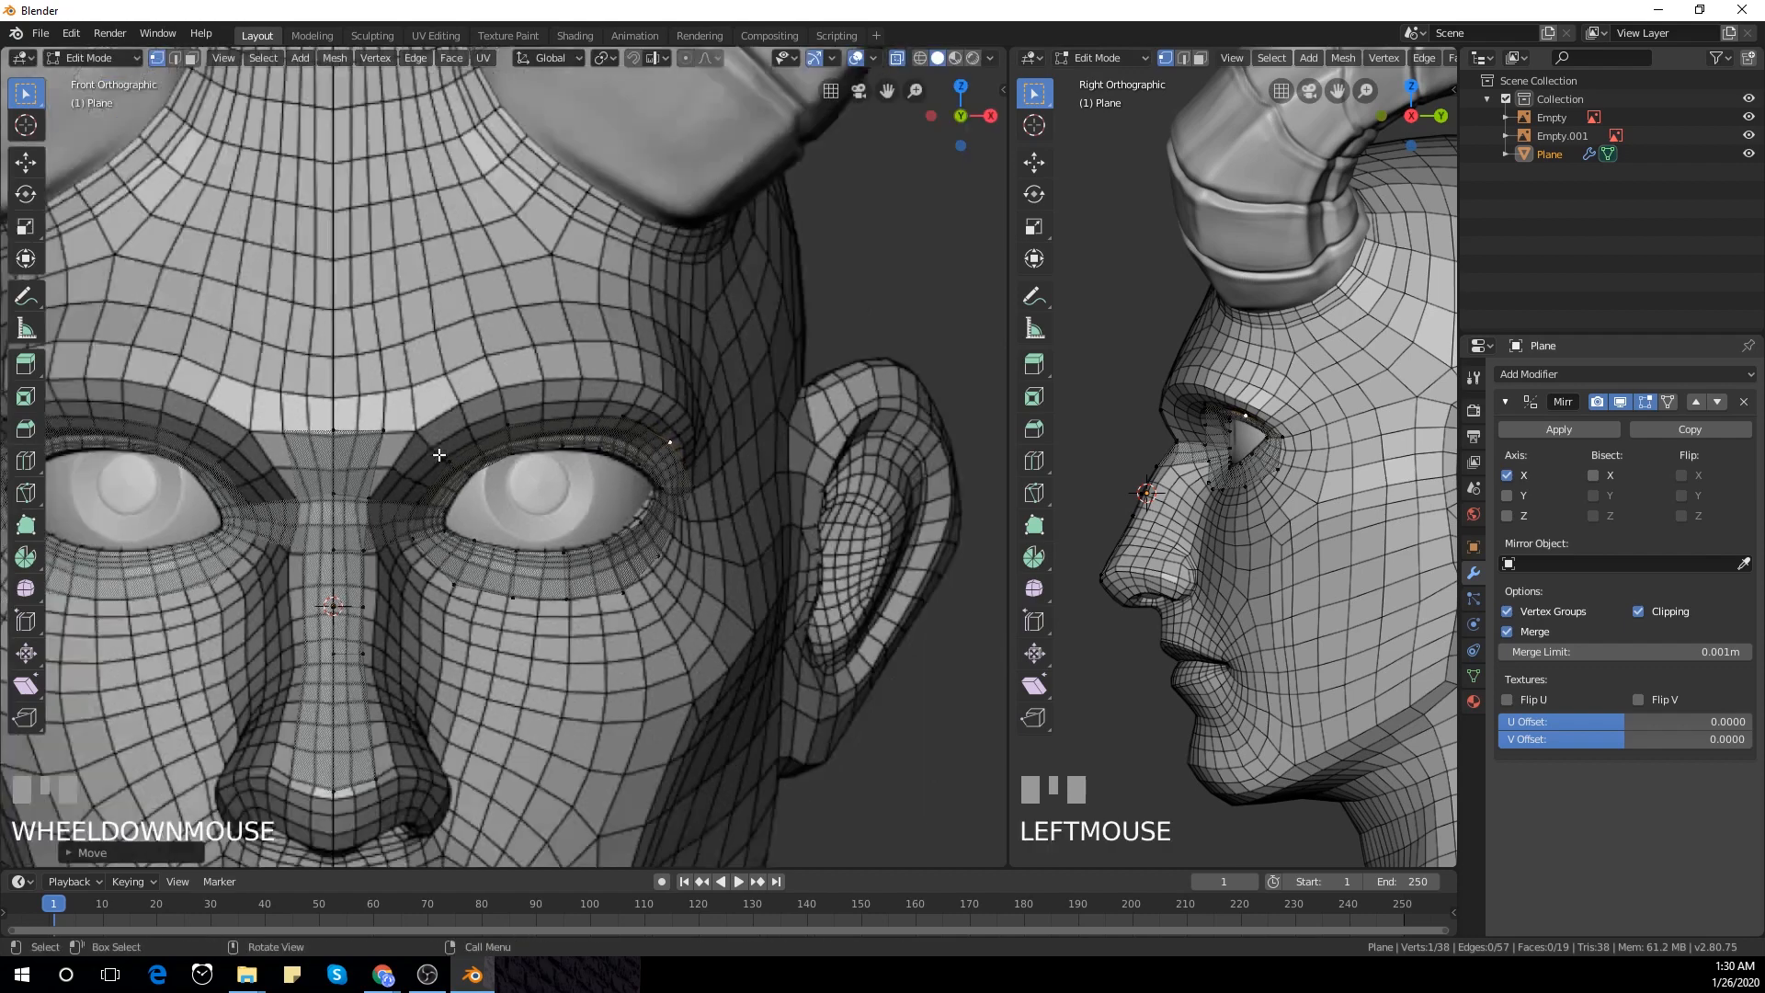
Move the outer vertex at the top of the nose bridge outward to the inner brow corner in the front view
scroll(434, 474, "up", 3)
left_click(387, 446)
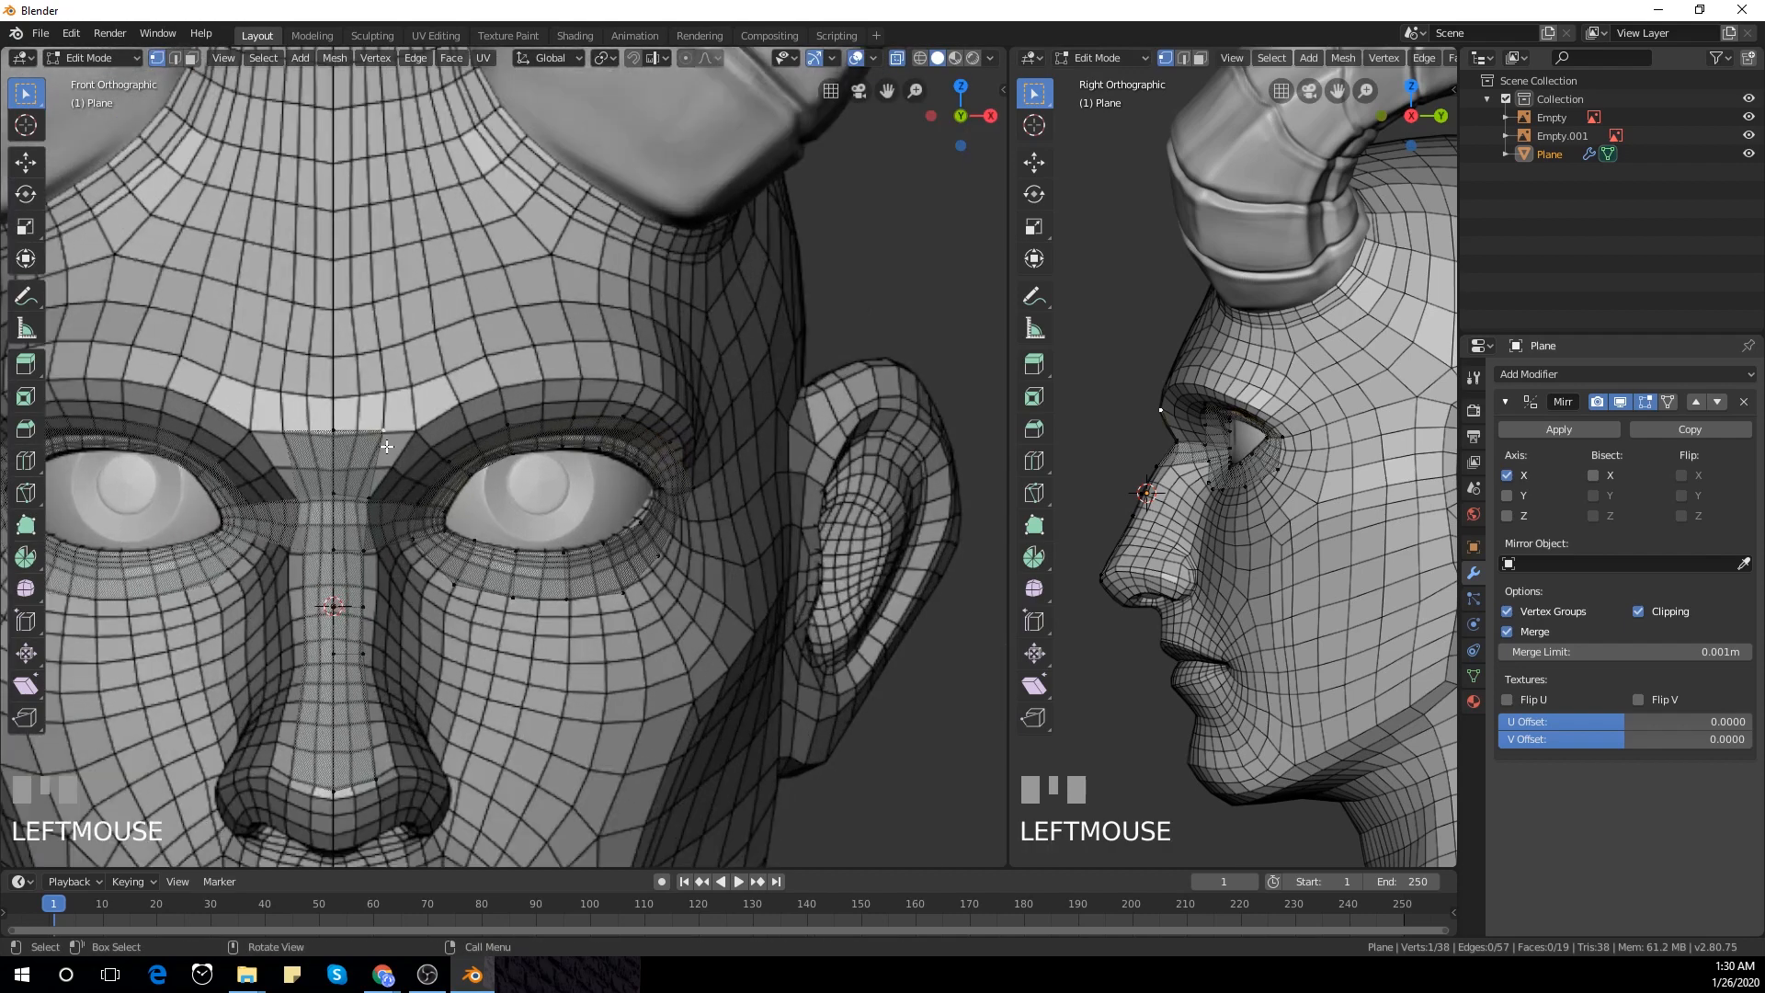
key("g")
left_click(439, 456)
Add one loop cut across the lowest nose face, just above the nose tip
scroll(434, 469, "down", 1)
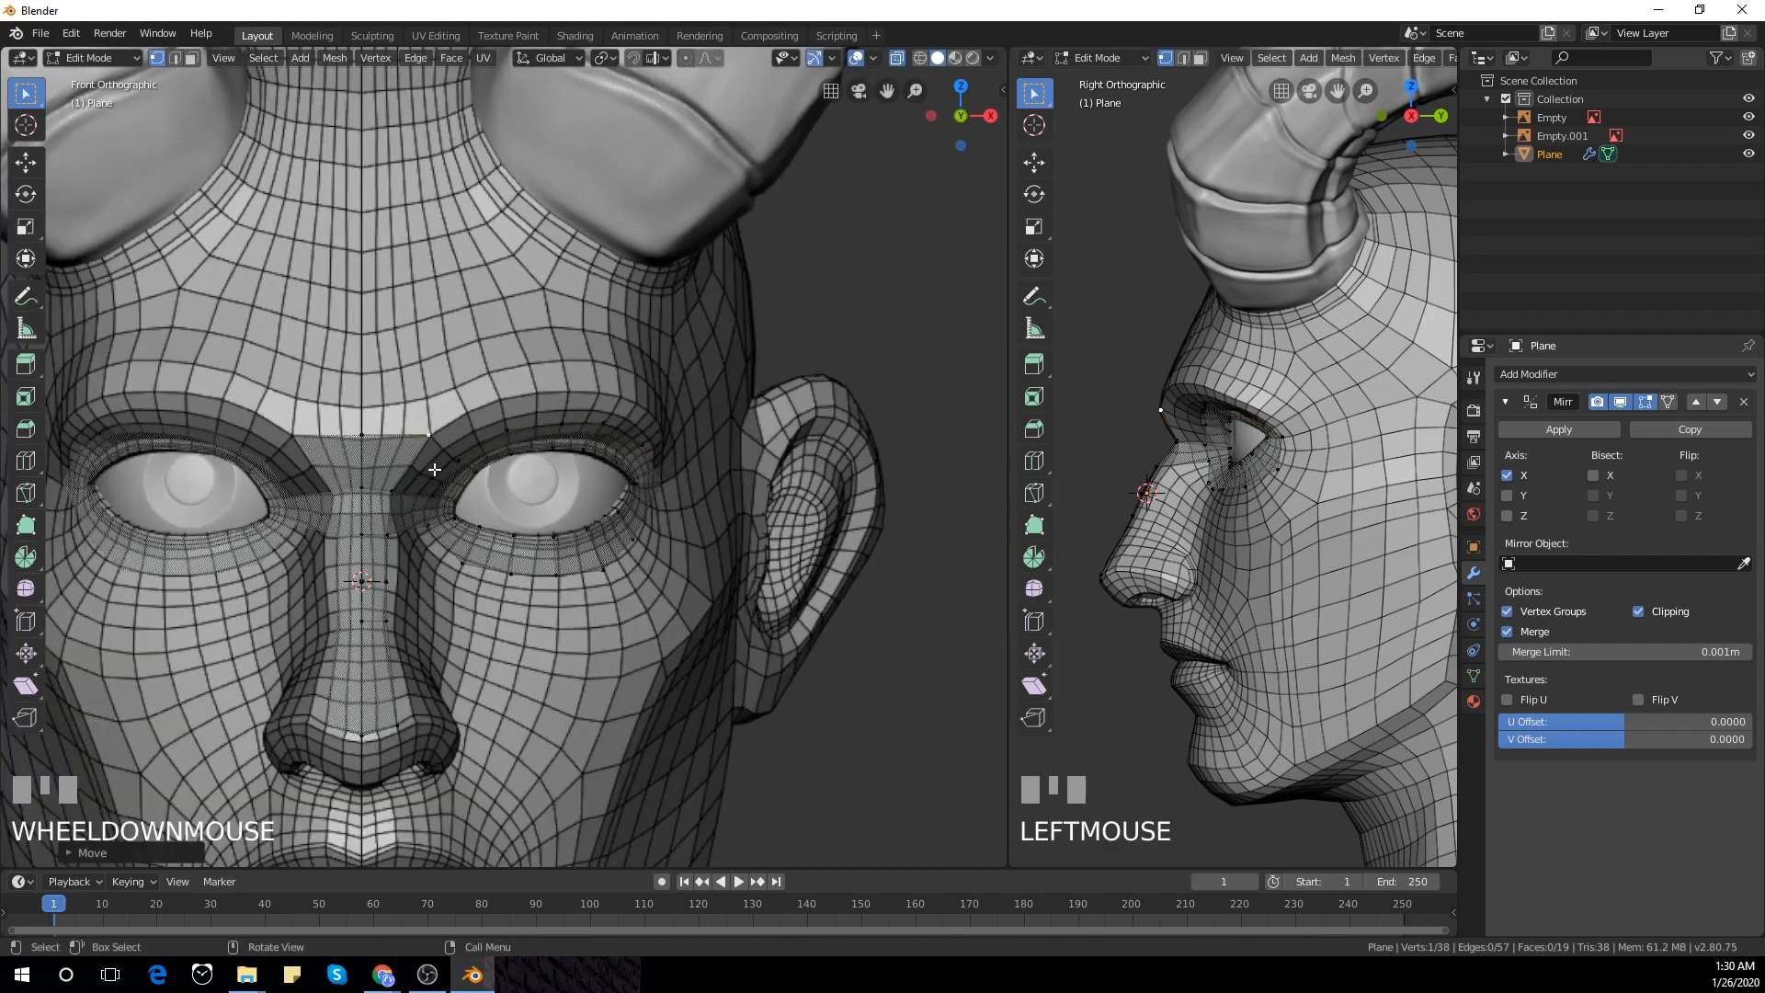
scroll(455, 557, "up", 2)
middle_click_drag(457, 543, 498, 455, "shift")
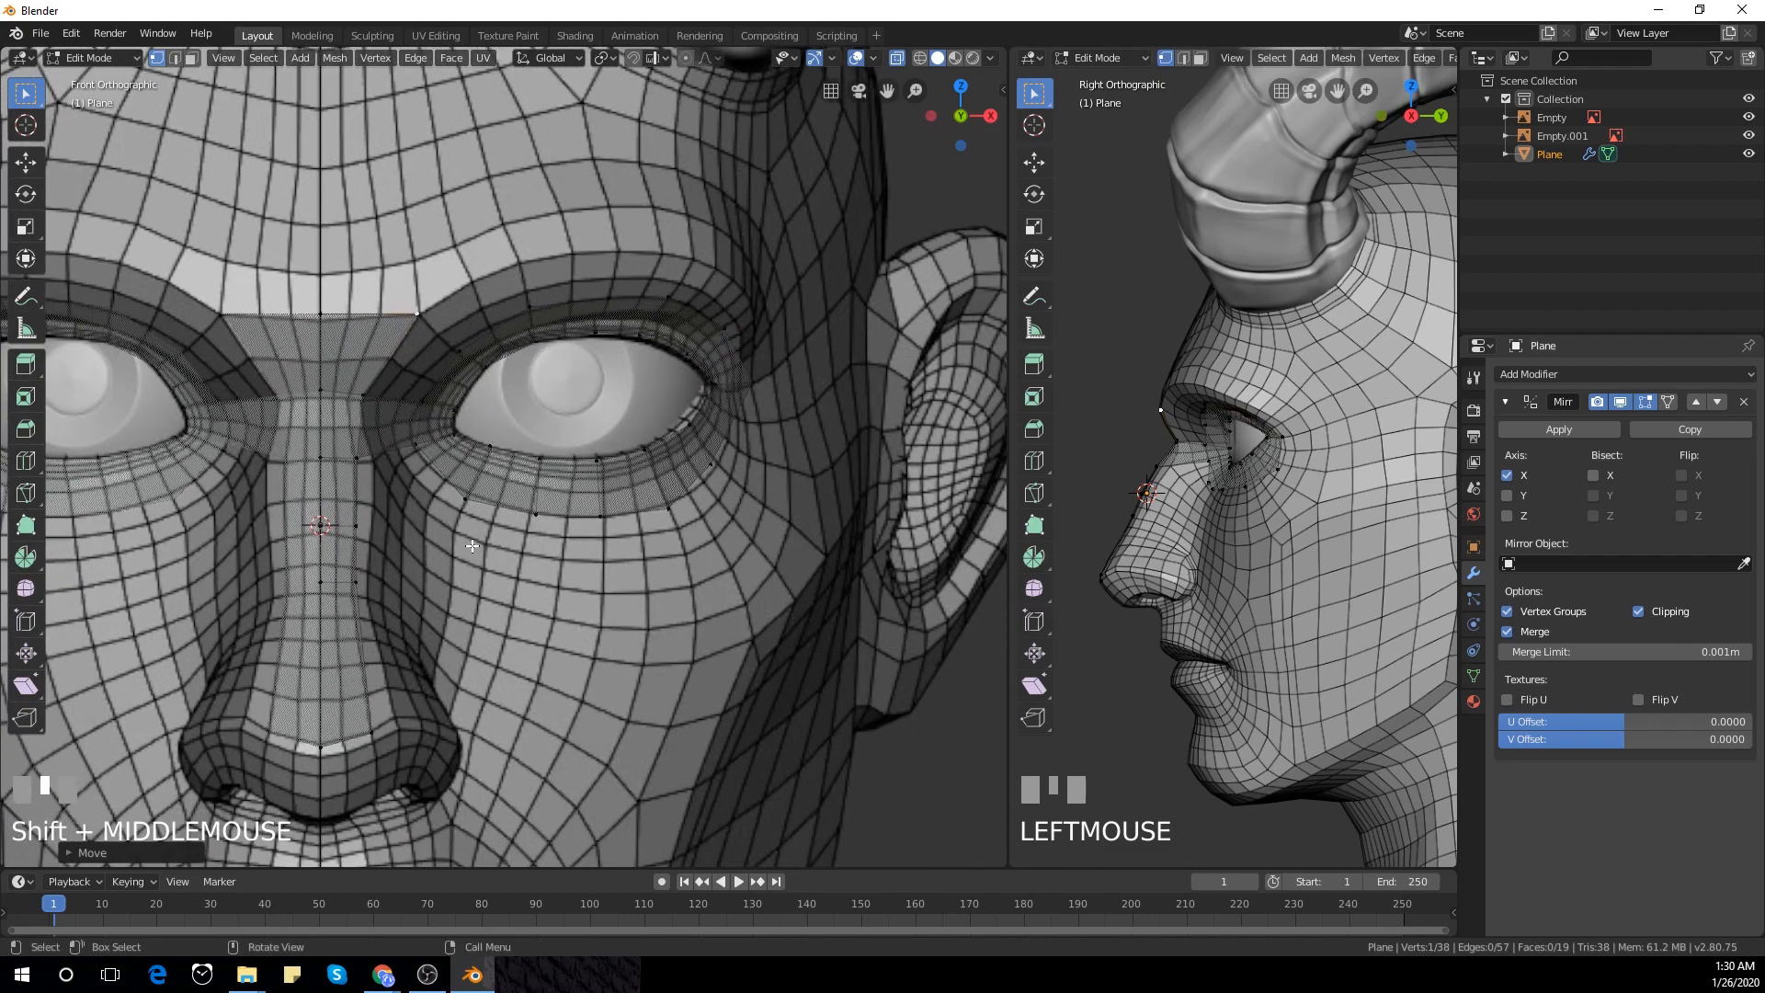
middle_click_drag(472, 546, 501, 487, "shift")
key("ctrl+r")
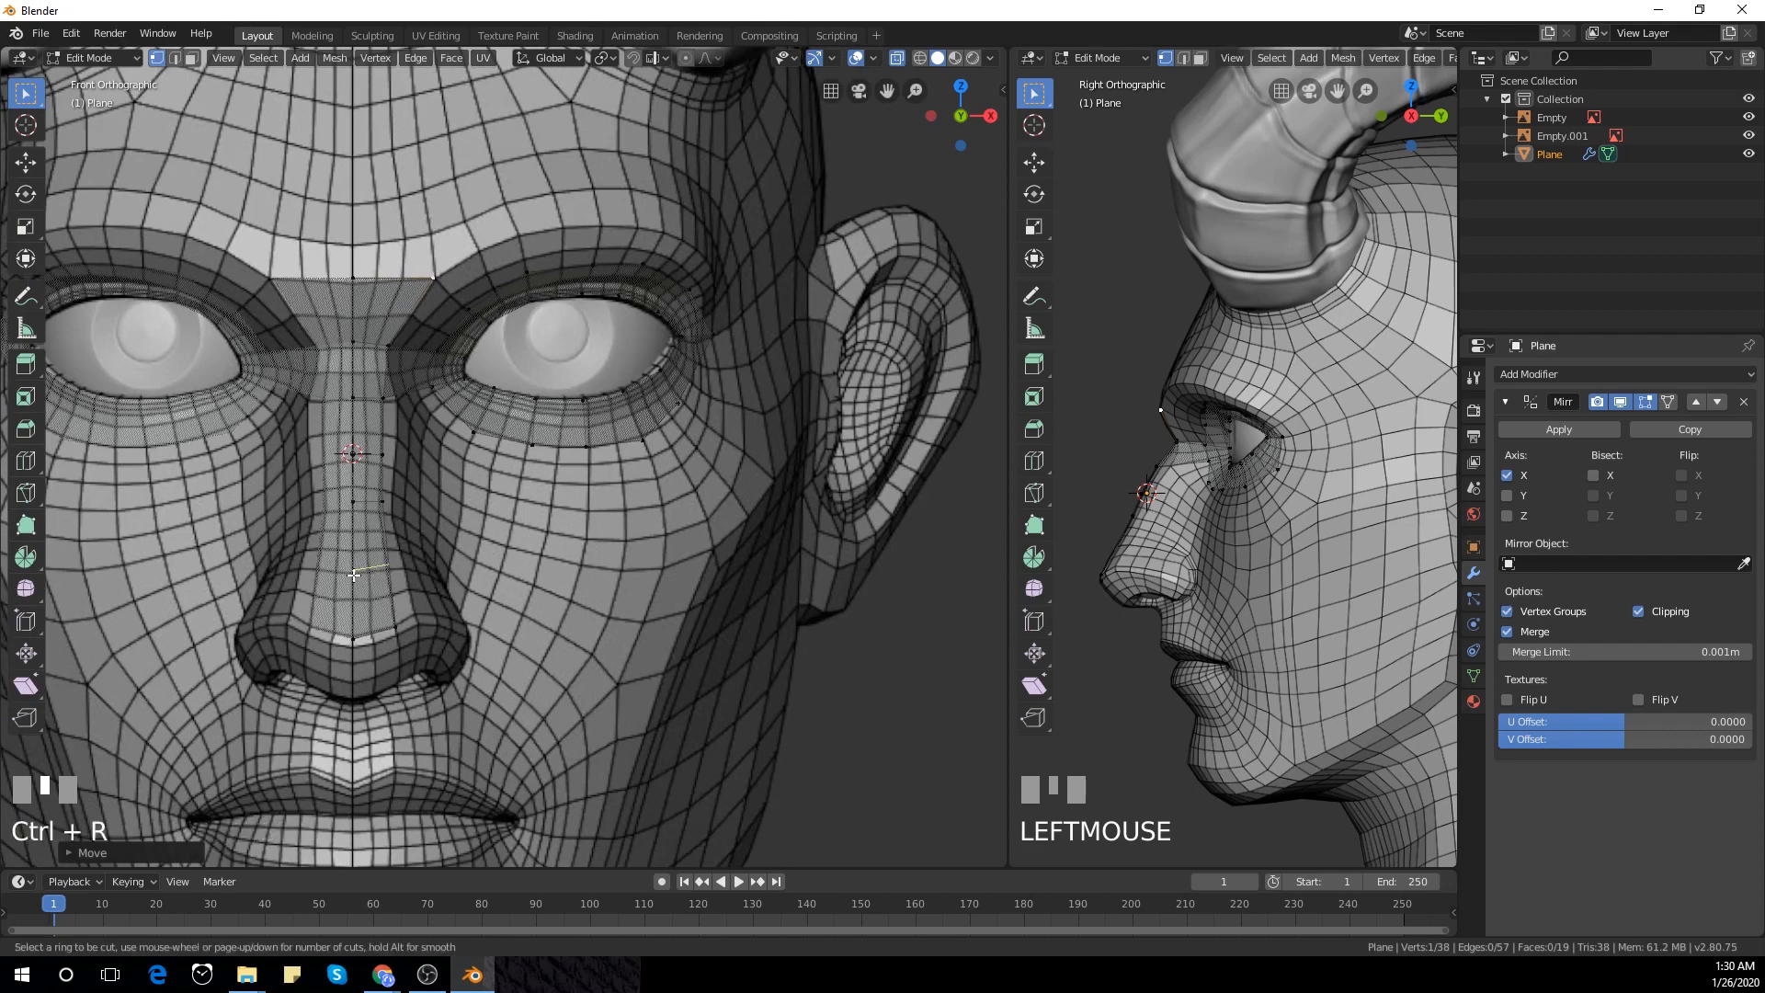
left_click(362, 597)
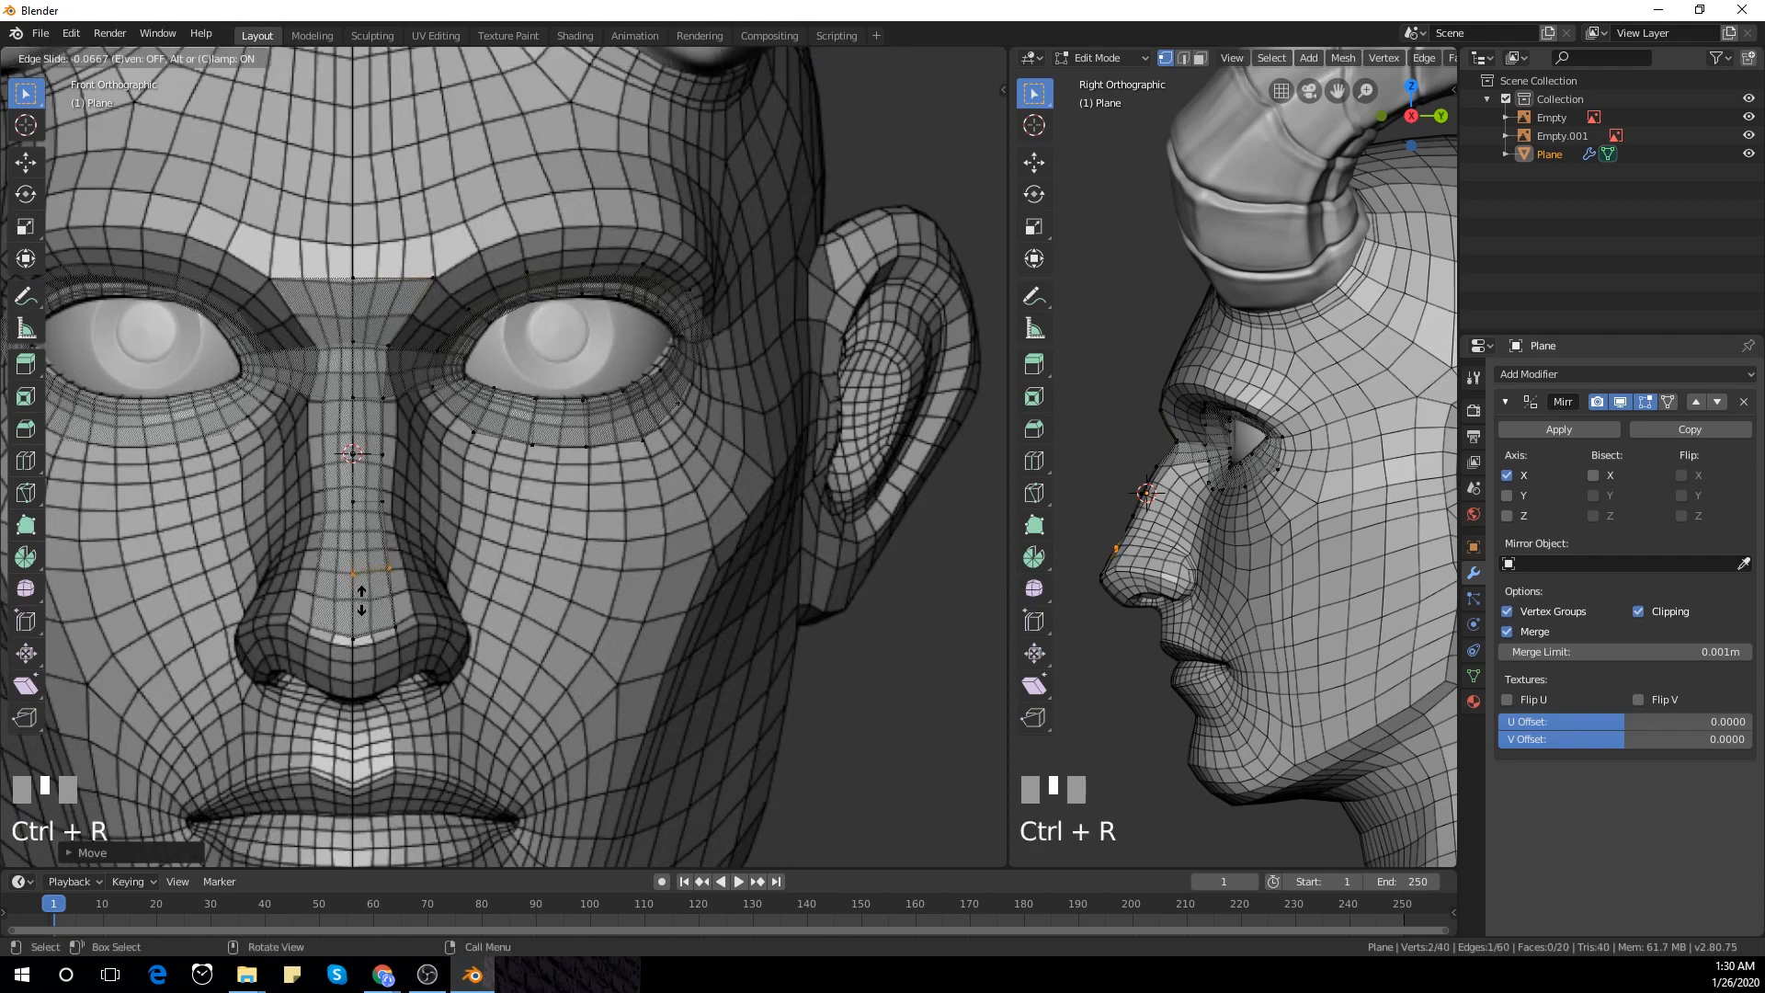
left_click(361, 598)
Extrude the bottom edge at the nose tip down about 0.09 m to the base of the nose
scroll(368, 598, "up", 2)
middle_click_drag(448, 602, 484, 580, "shift")
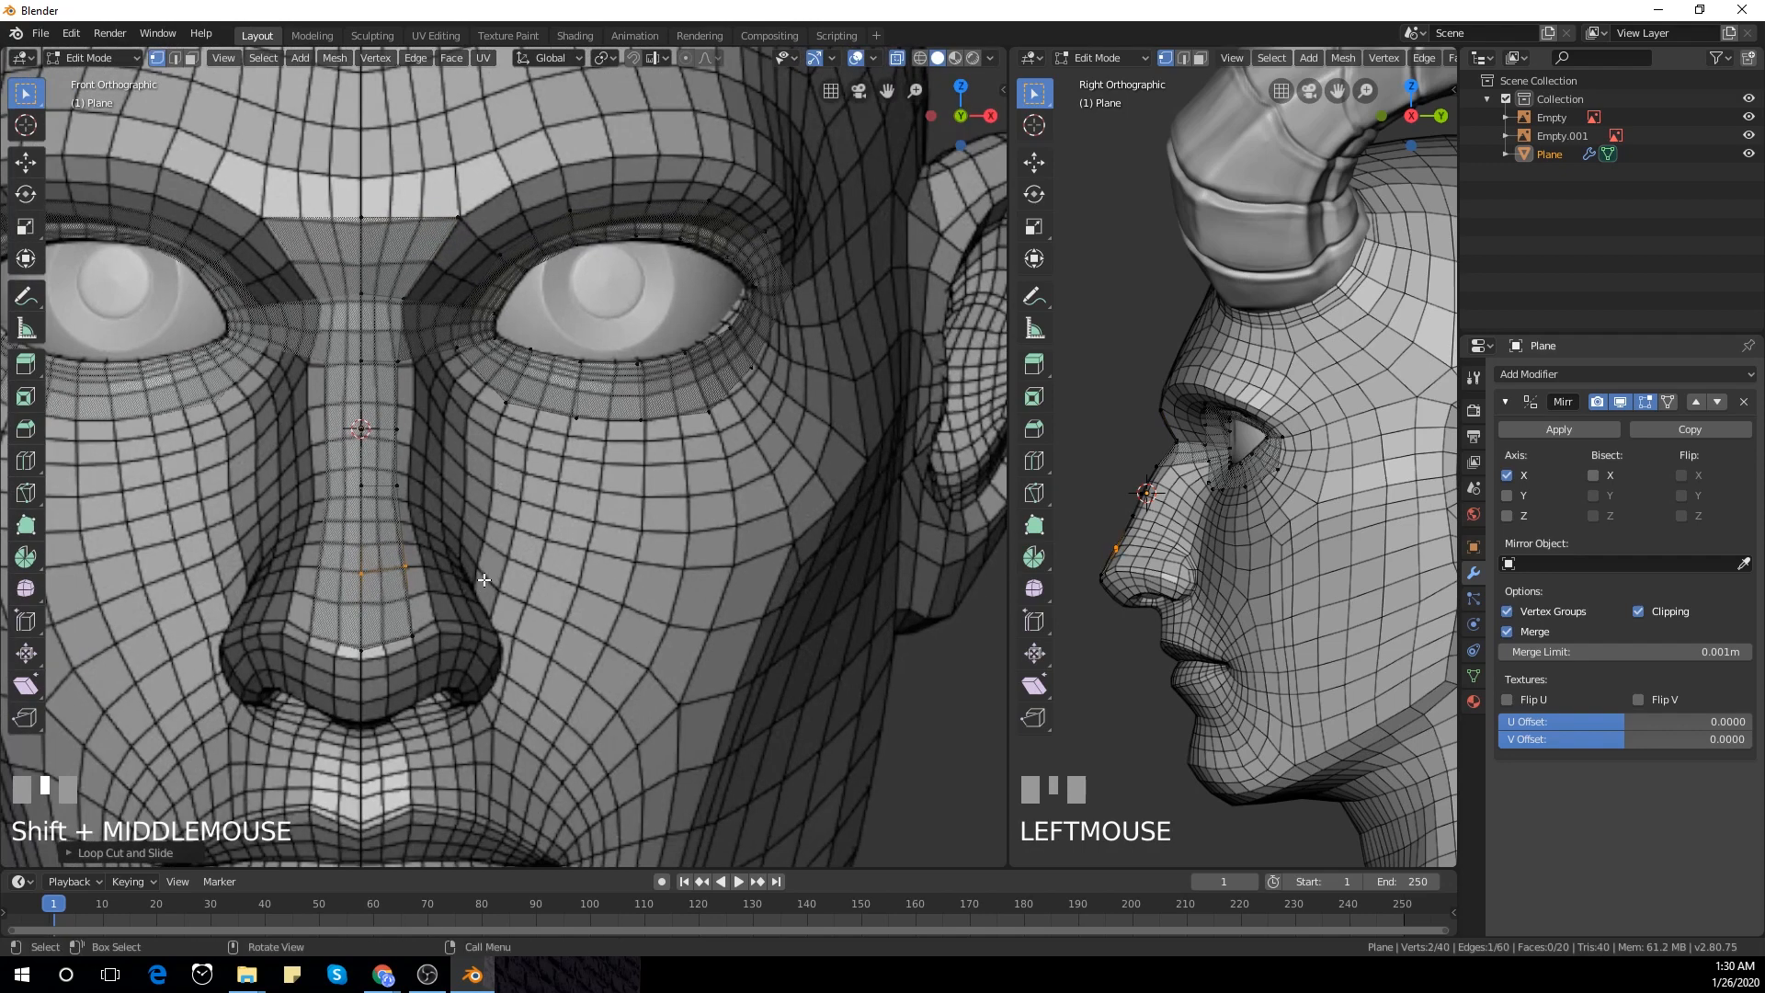
left_click(405, 570)
left_click(414, 637, "shift")
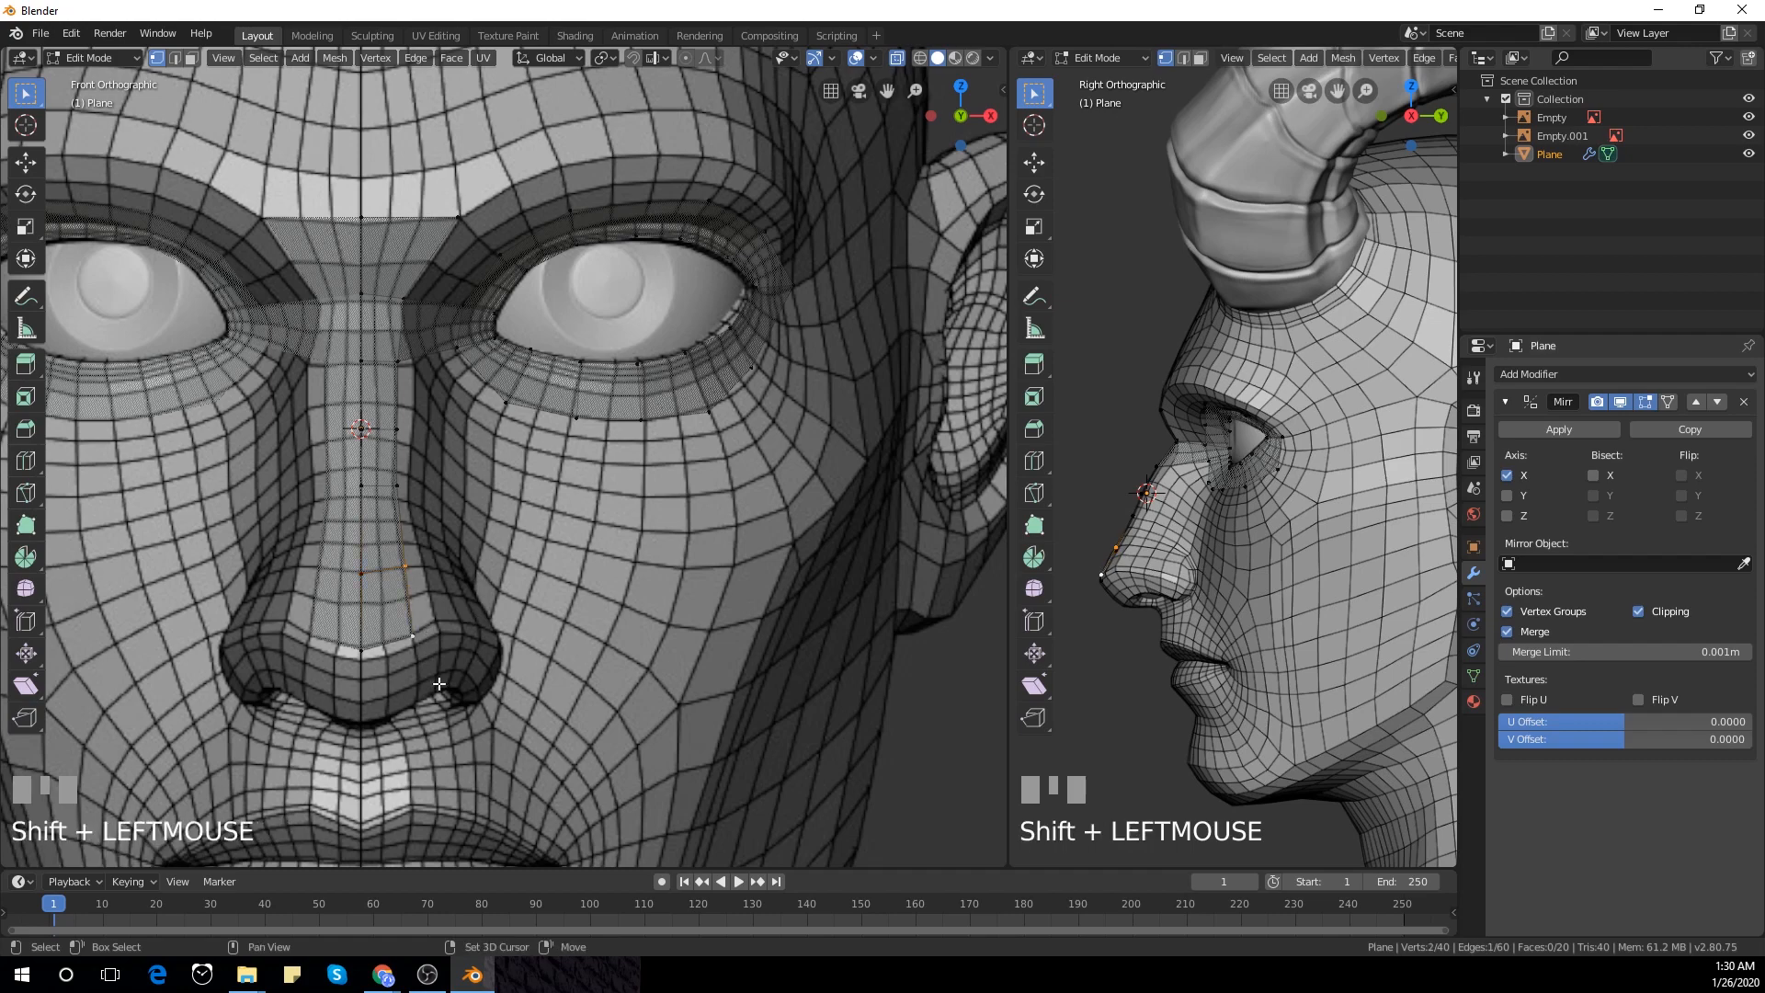
middle_click_drag(439, 691, 439, 593, "shift")
left_click(372, 579)
left_click(421, 597, "shift")
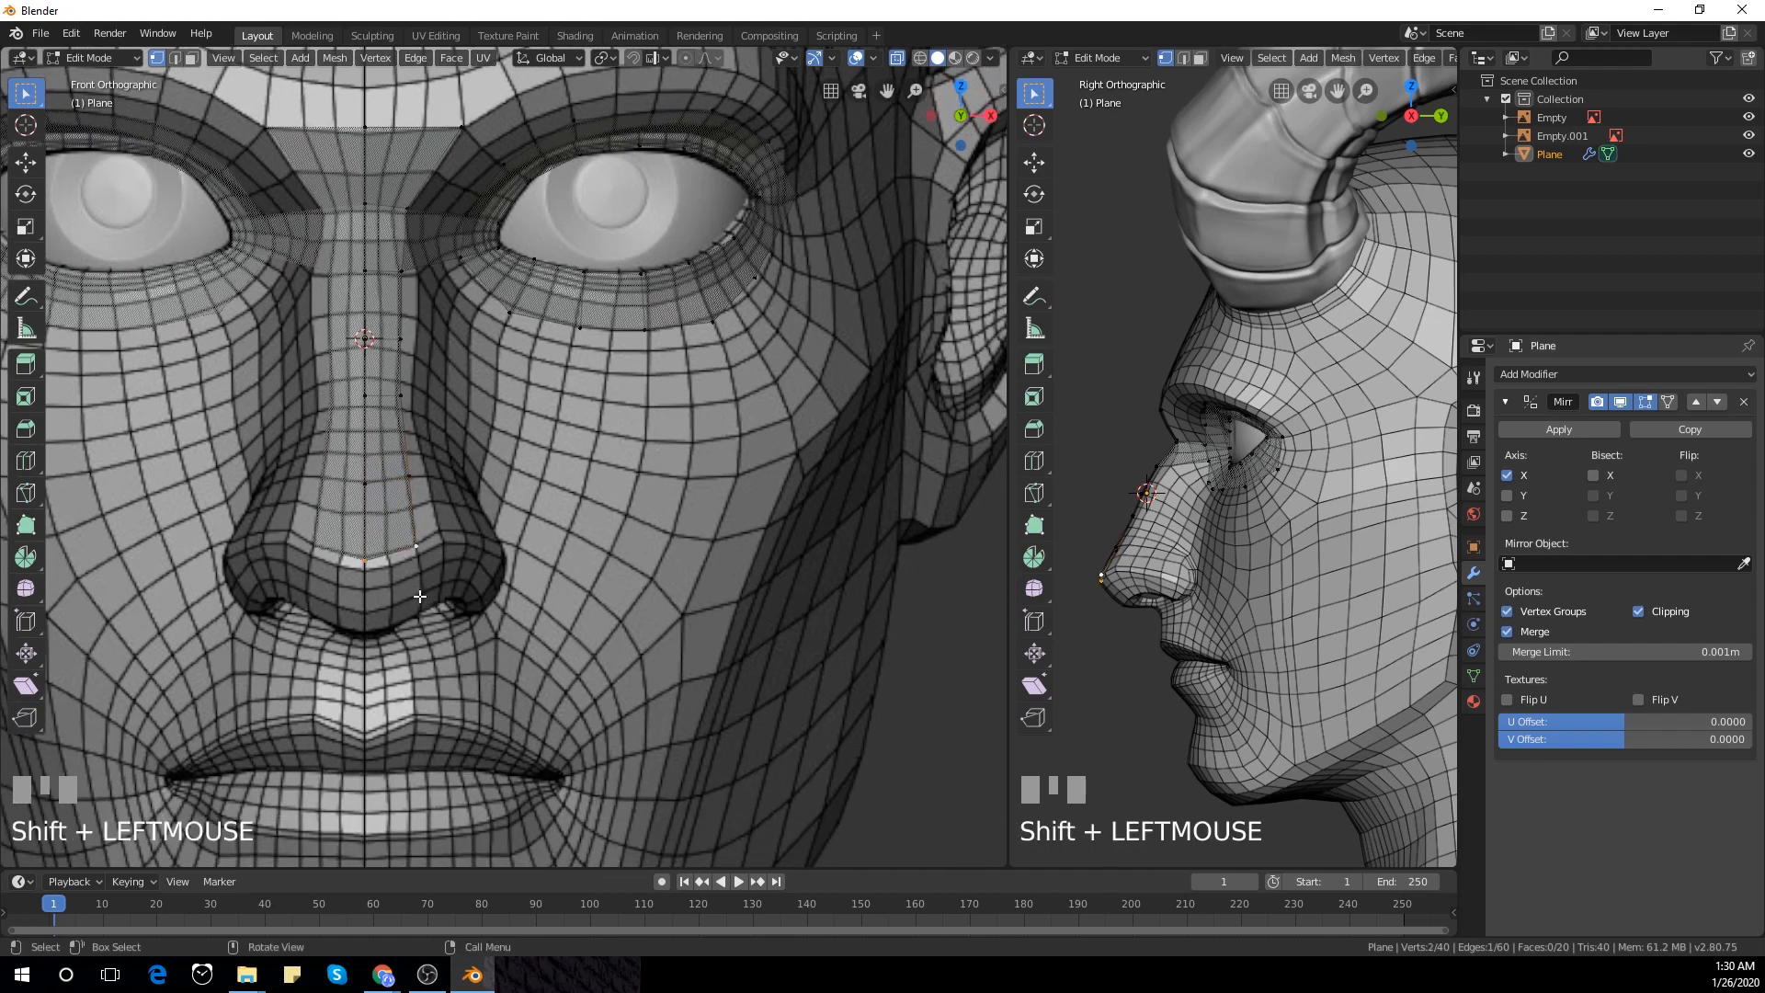
key("e")
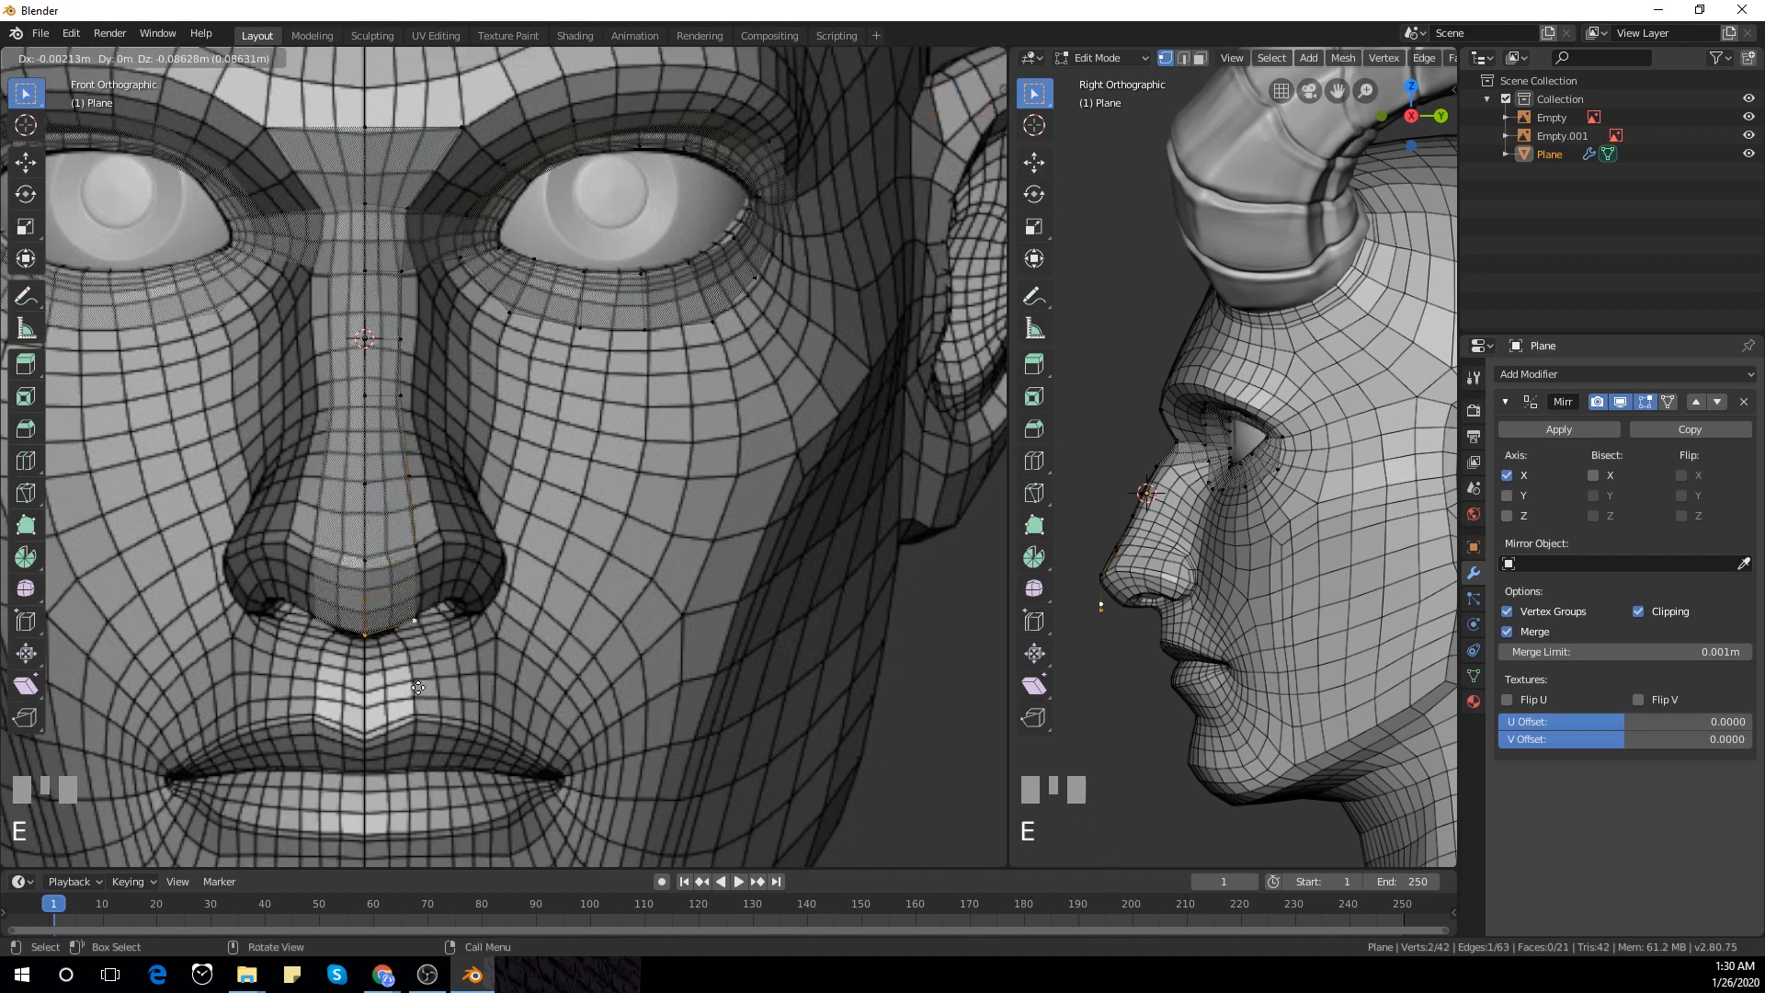
left_click(422, 687)
Move the extruded edge back about 0.08 m in the side view and extrude it back beneath the nose
middle_click_drag(1114, 649, 1163, 631, "shift")
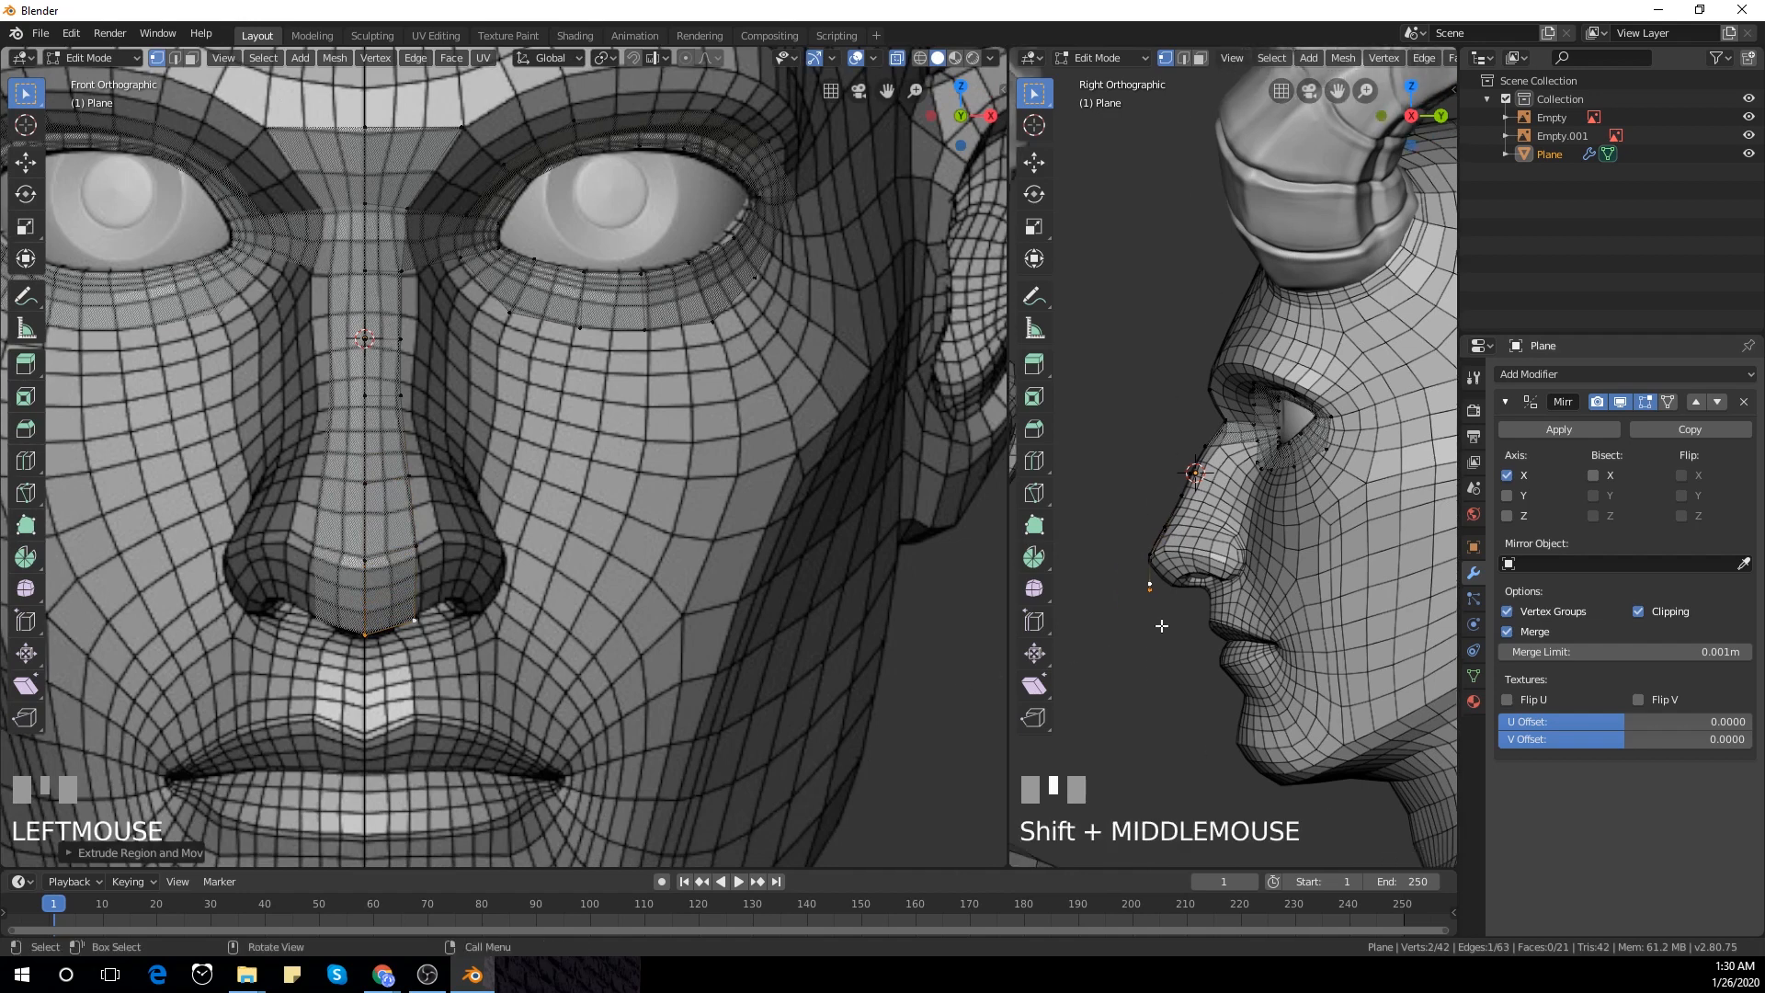
key("g")
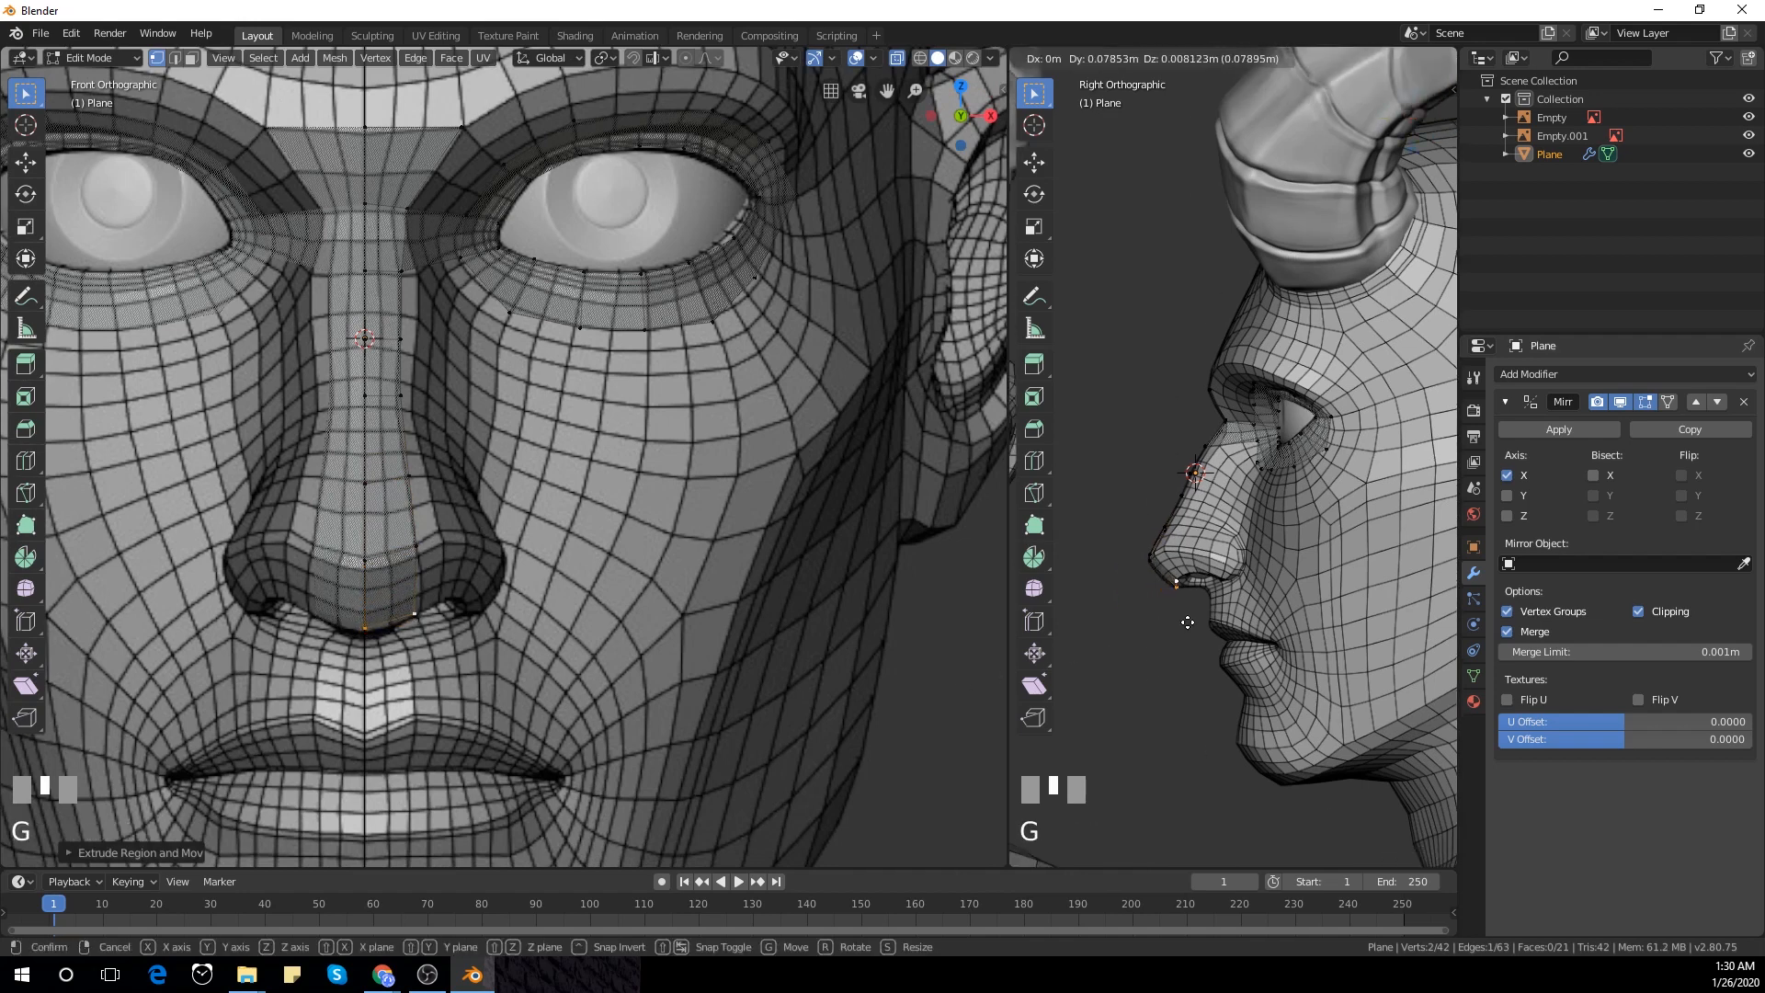
left_click(1185, 629)
key("e")
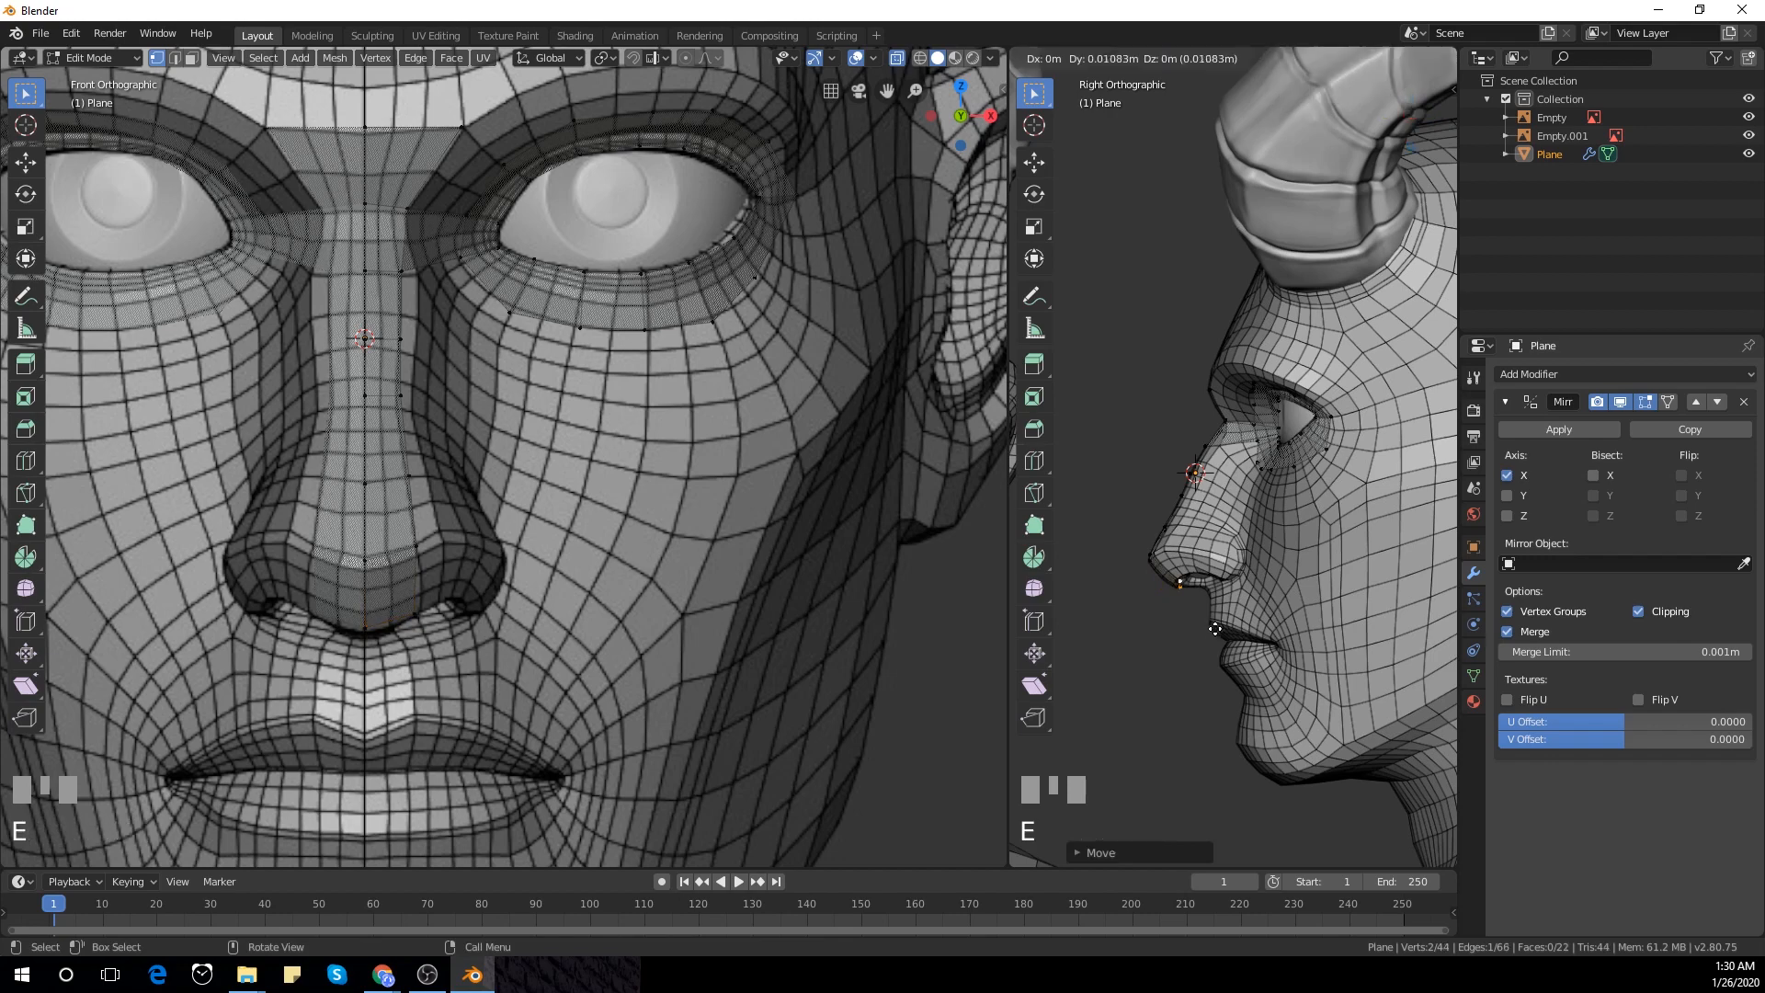
left_click(1232, 629)
Extrude the edge beneath the nose down in two segments to the upper lip's top border
middle_click_drag(318, 700, 337, 629, "shift")
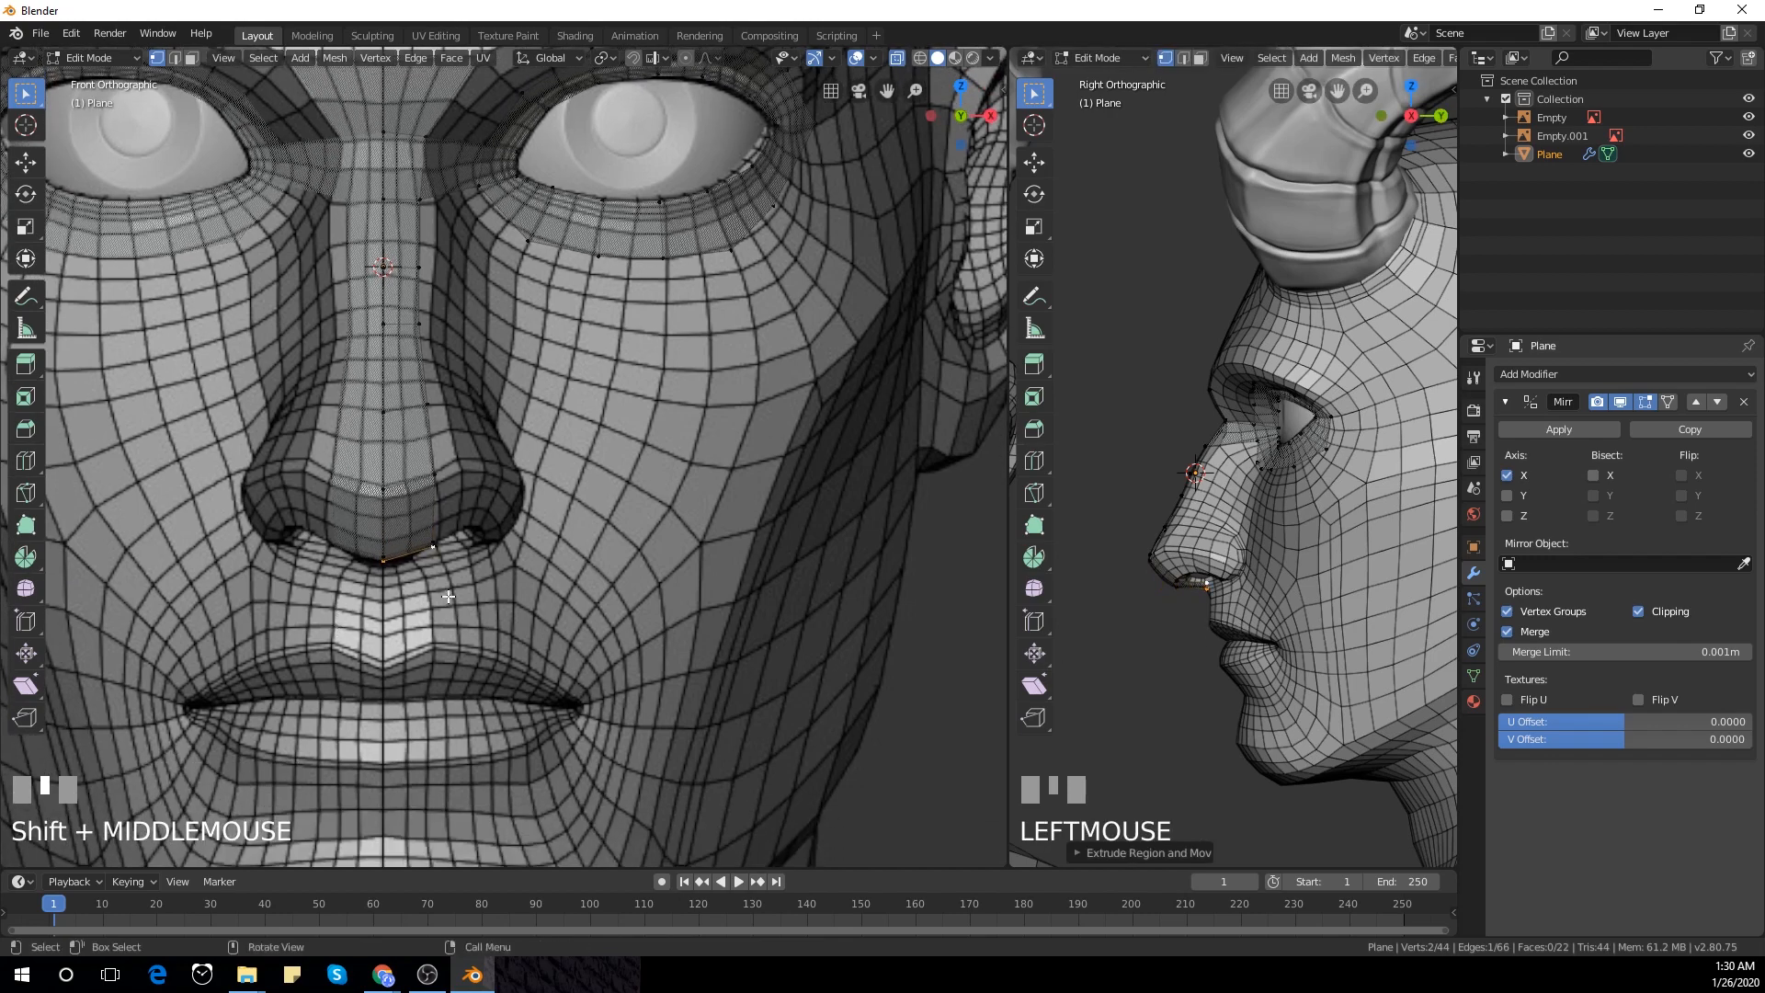
key("e")
left_click(450, 651)
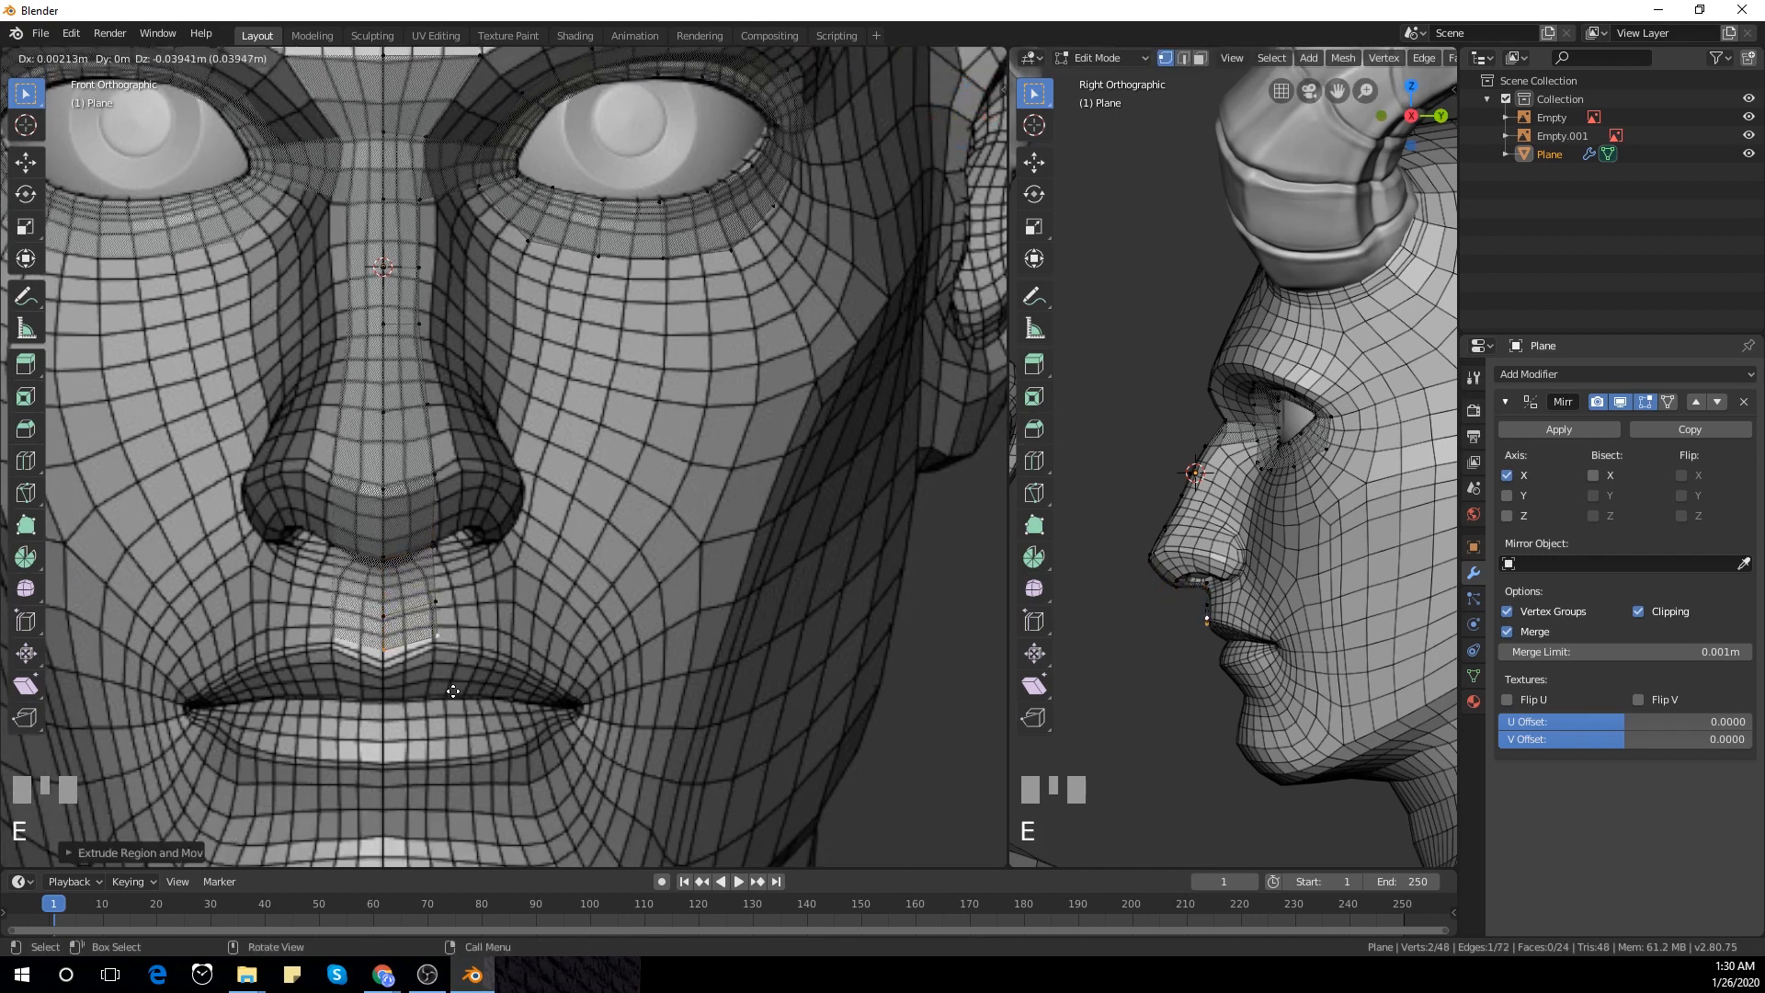
Adjust the two outer vertices of the strip between nose and upper lip to follow the philtrum in the front view
left_click(465, 661)
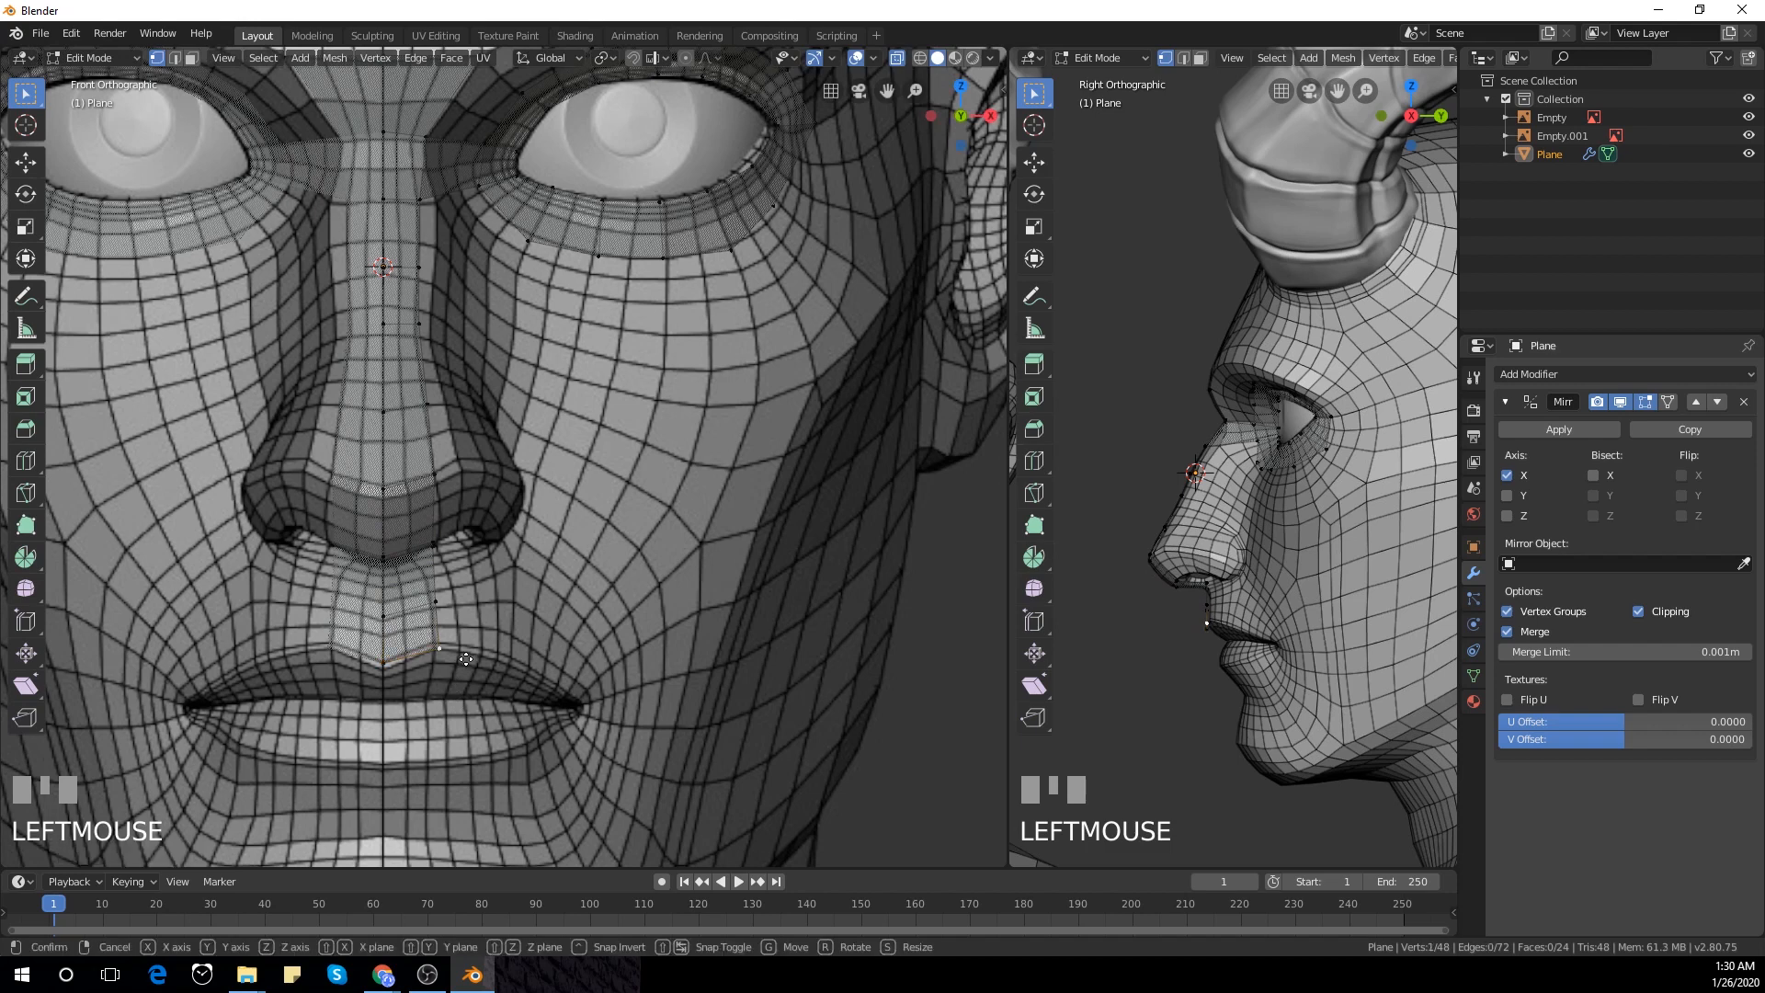
key("g")
left_click(446, 607)
key("g")
left_click(442, 608)
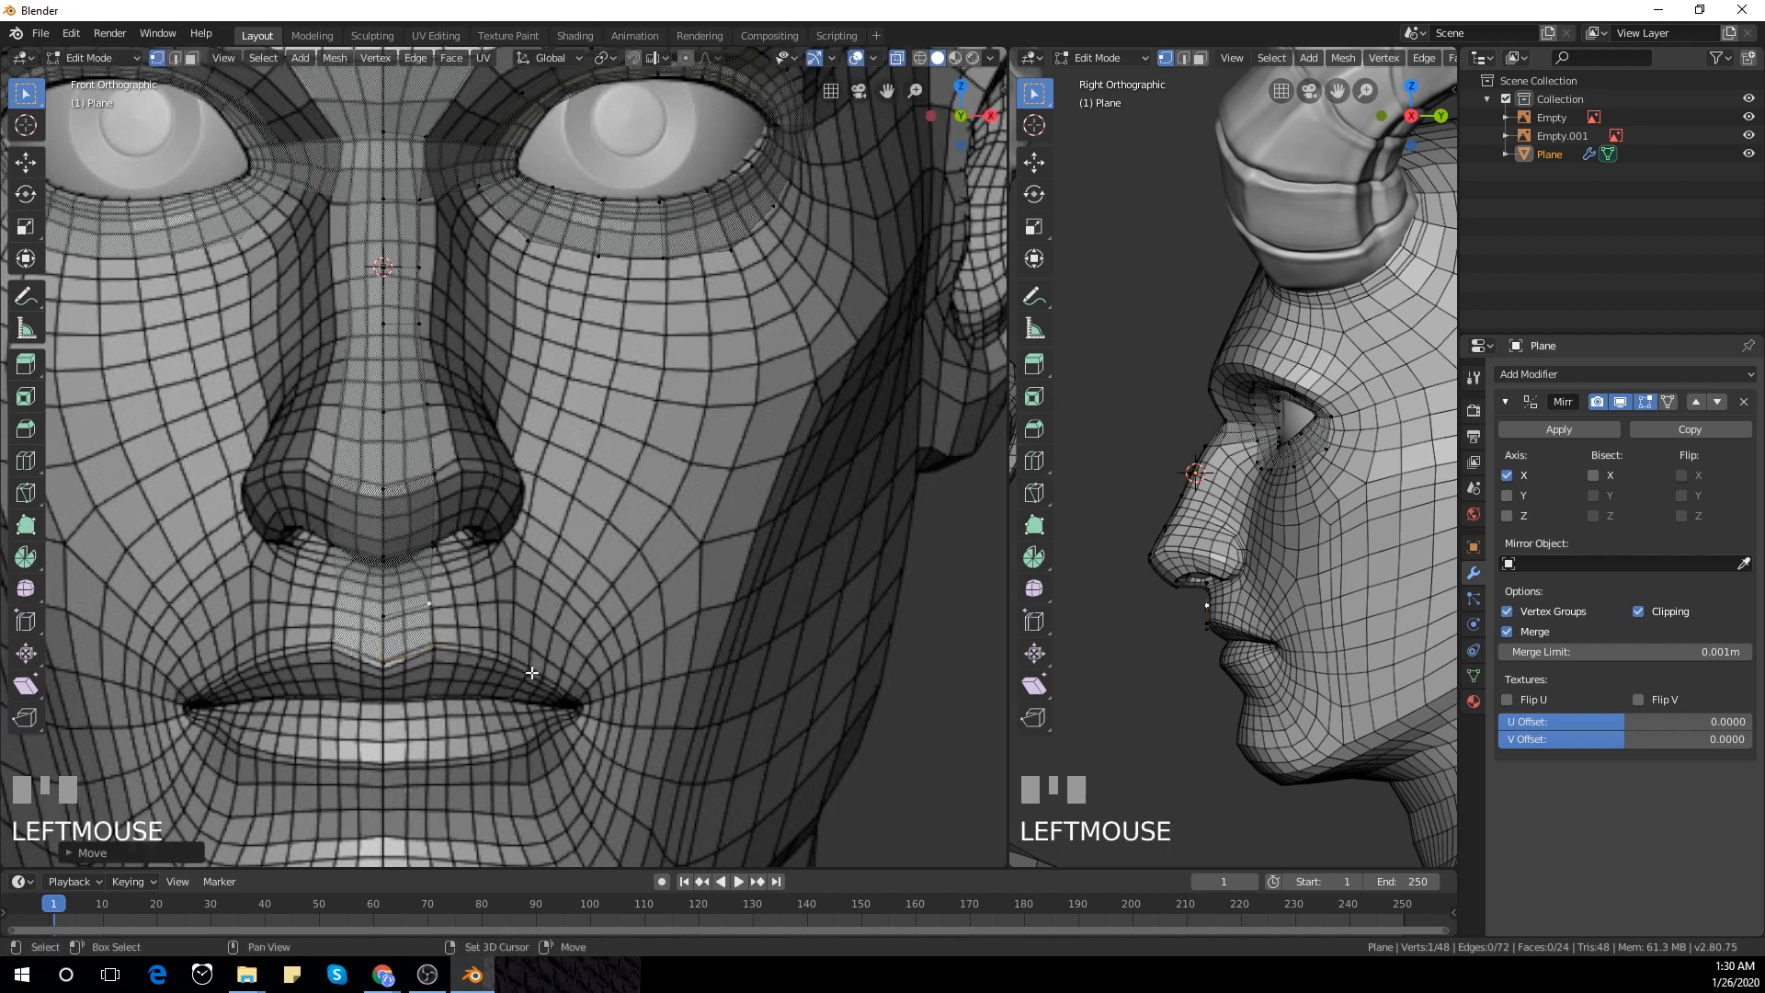
Extrude the strip's bottom edge down over the upper lip to the mouth line
middle_click_drag(405, 715, 419, 609, "shift")
left_click(449, 629)
left_click_drag(392, 546, 439, 557)
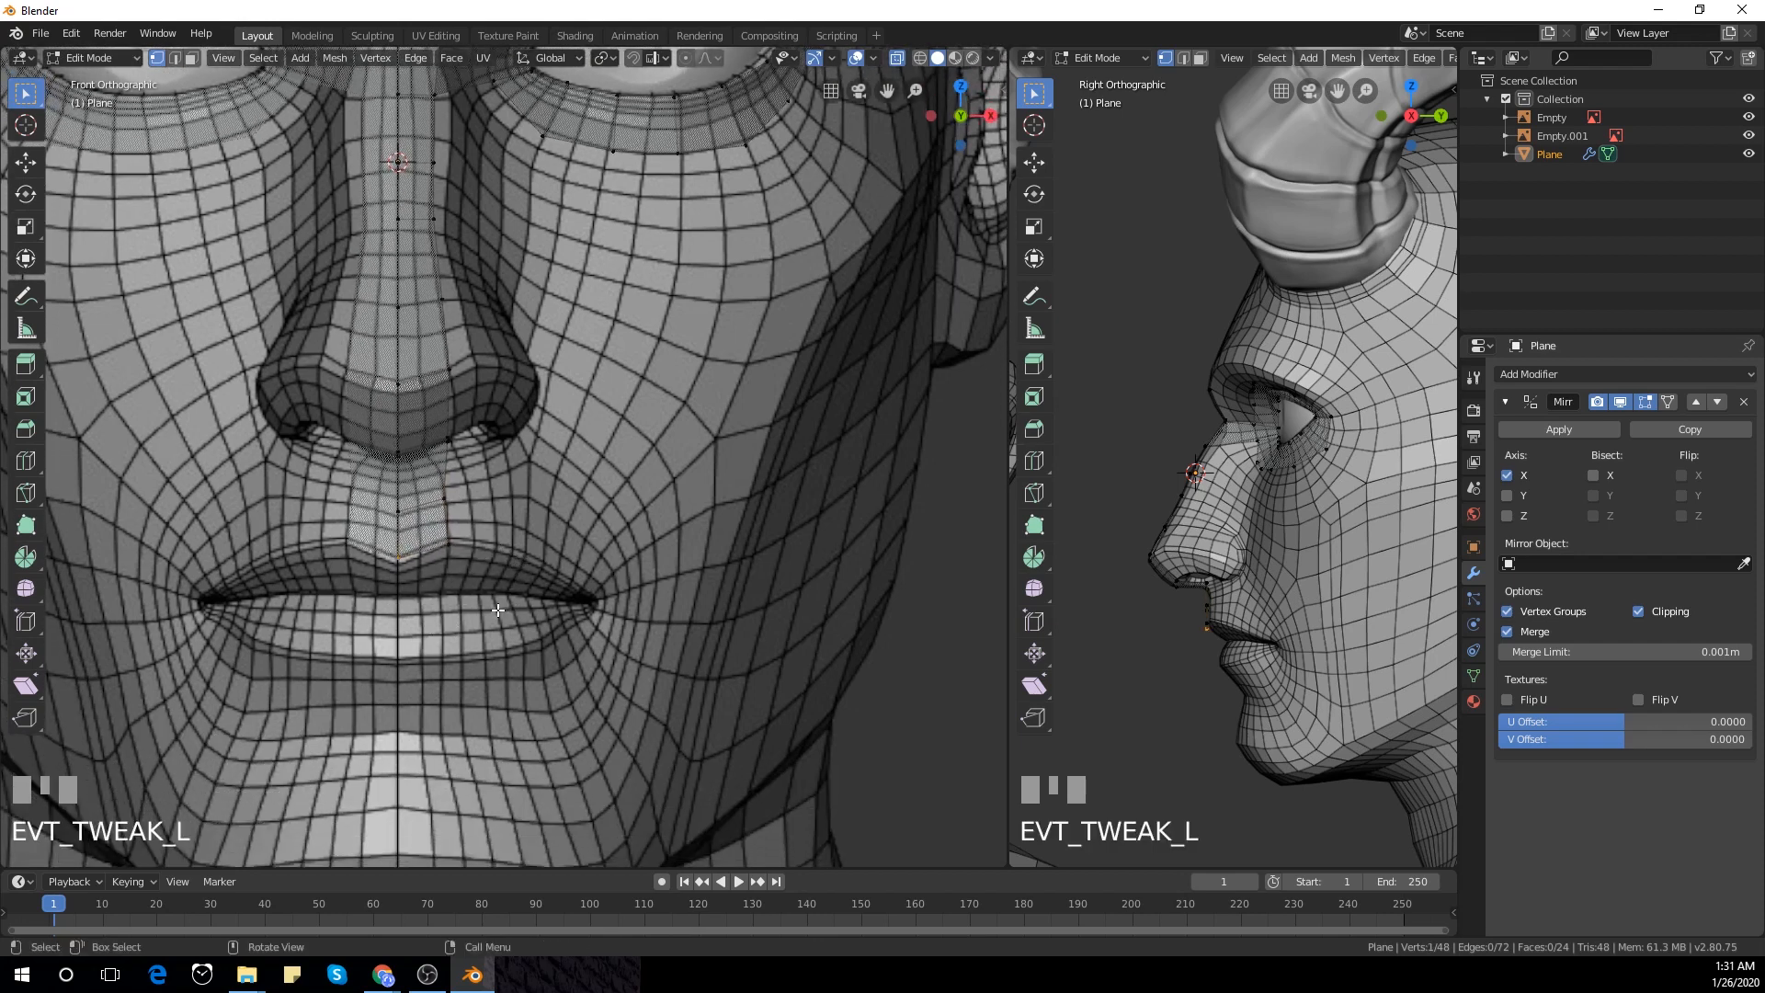
left_click(448, 545, "shift")
key("e")
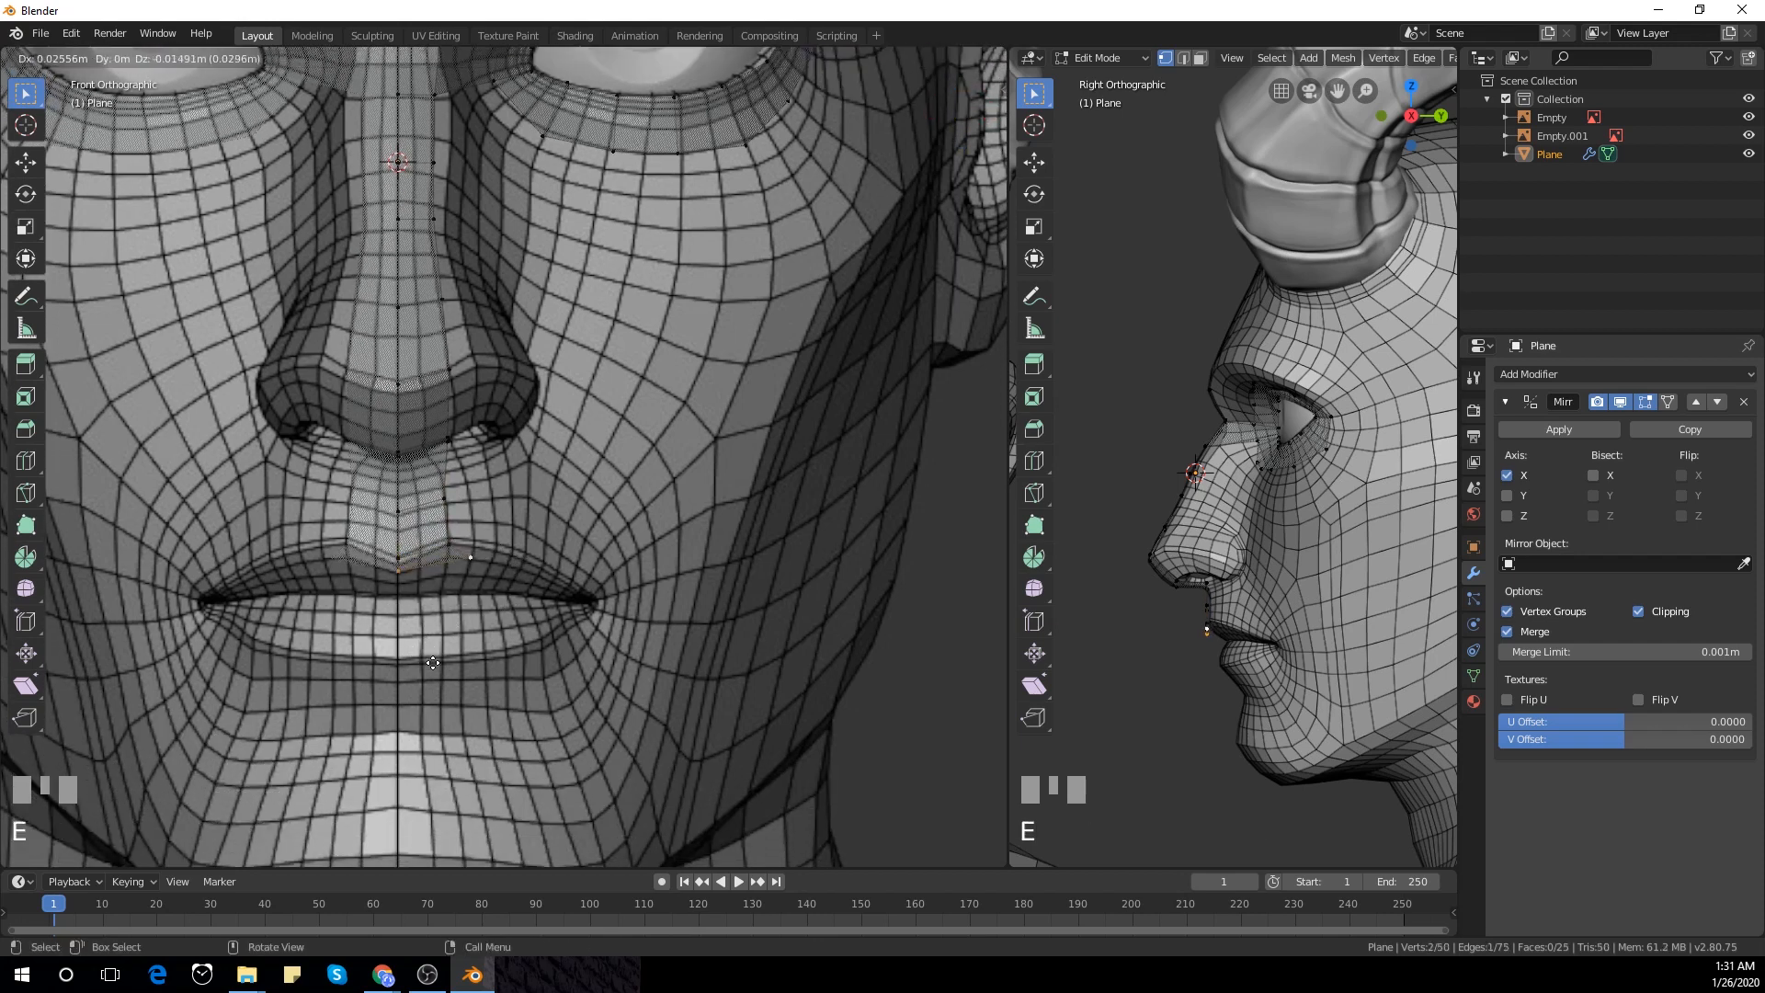
left_click(458, 596)
Move the outer vertex of the new mouth-line edge inward and slightly down to align with the strip above
left_click(475, 584)
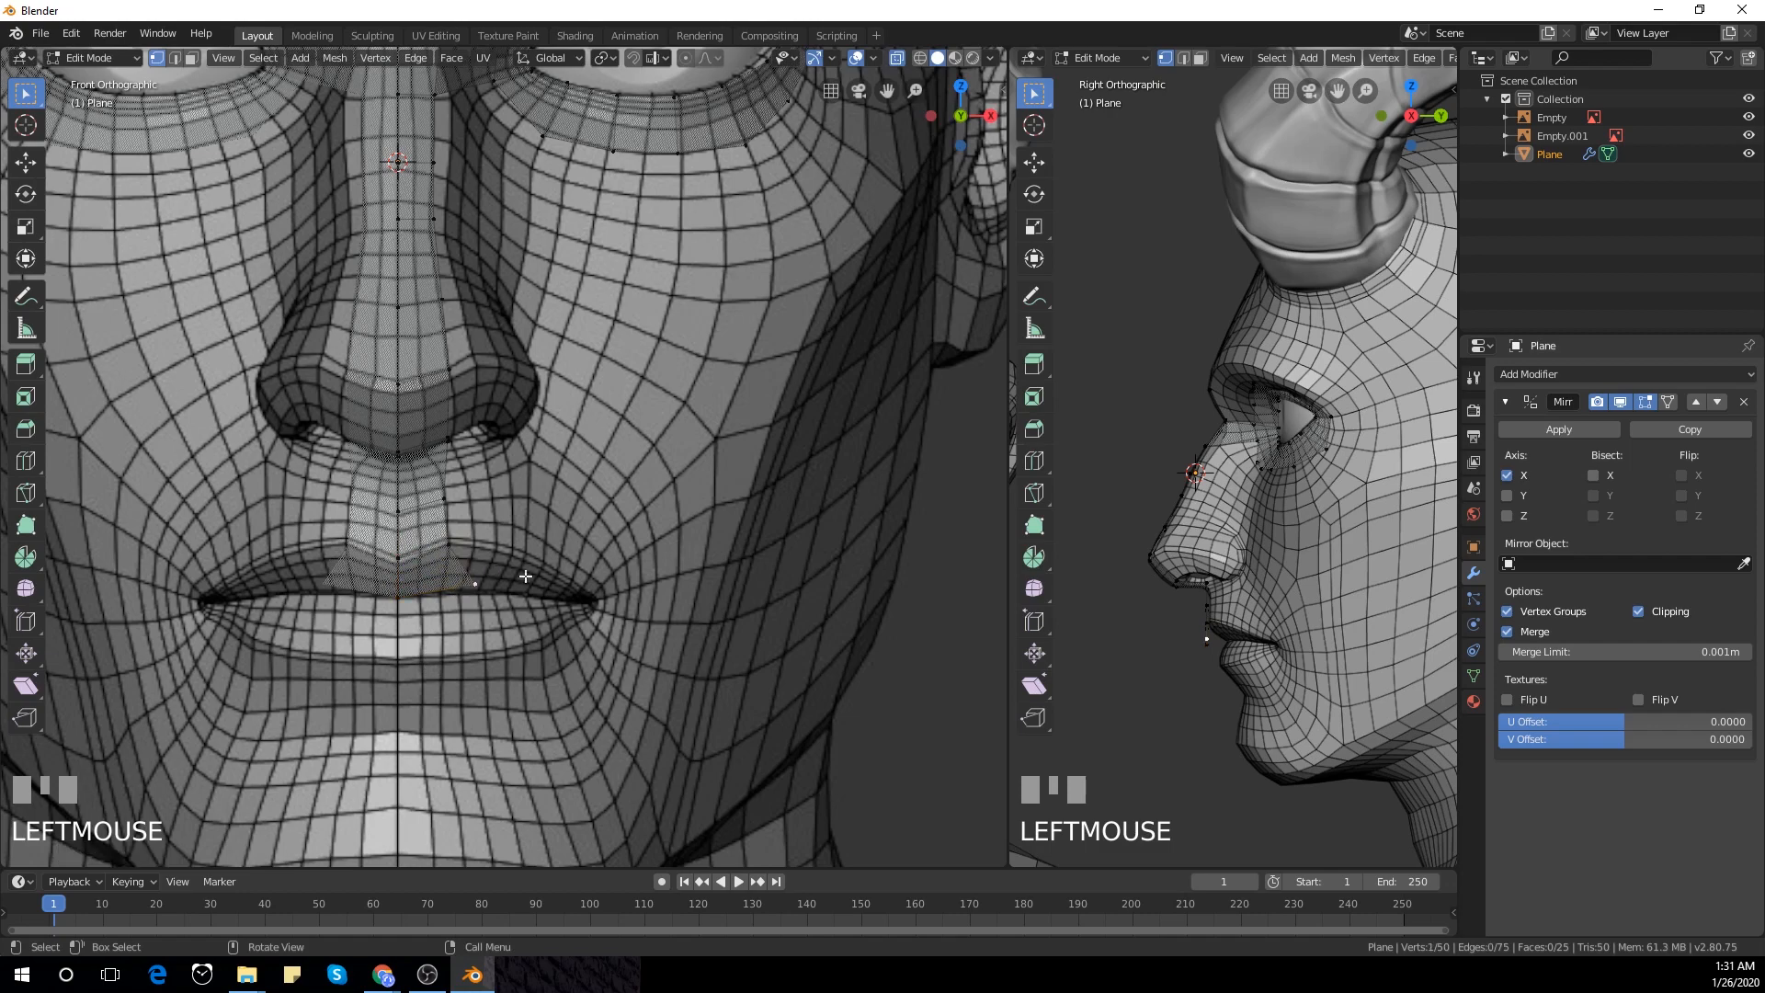
key("g")
left_click(315, 583)
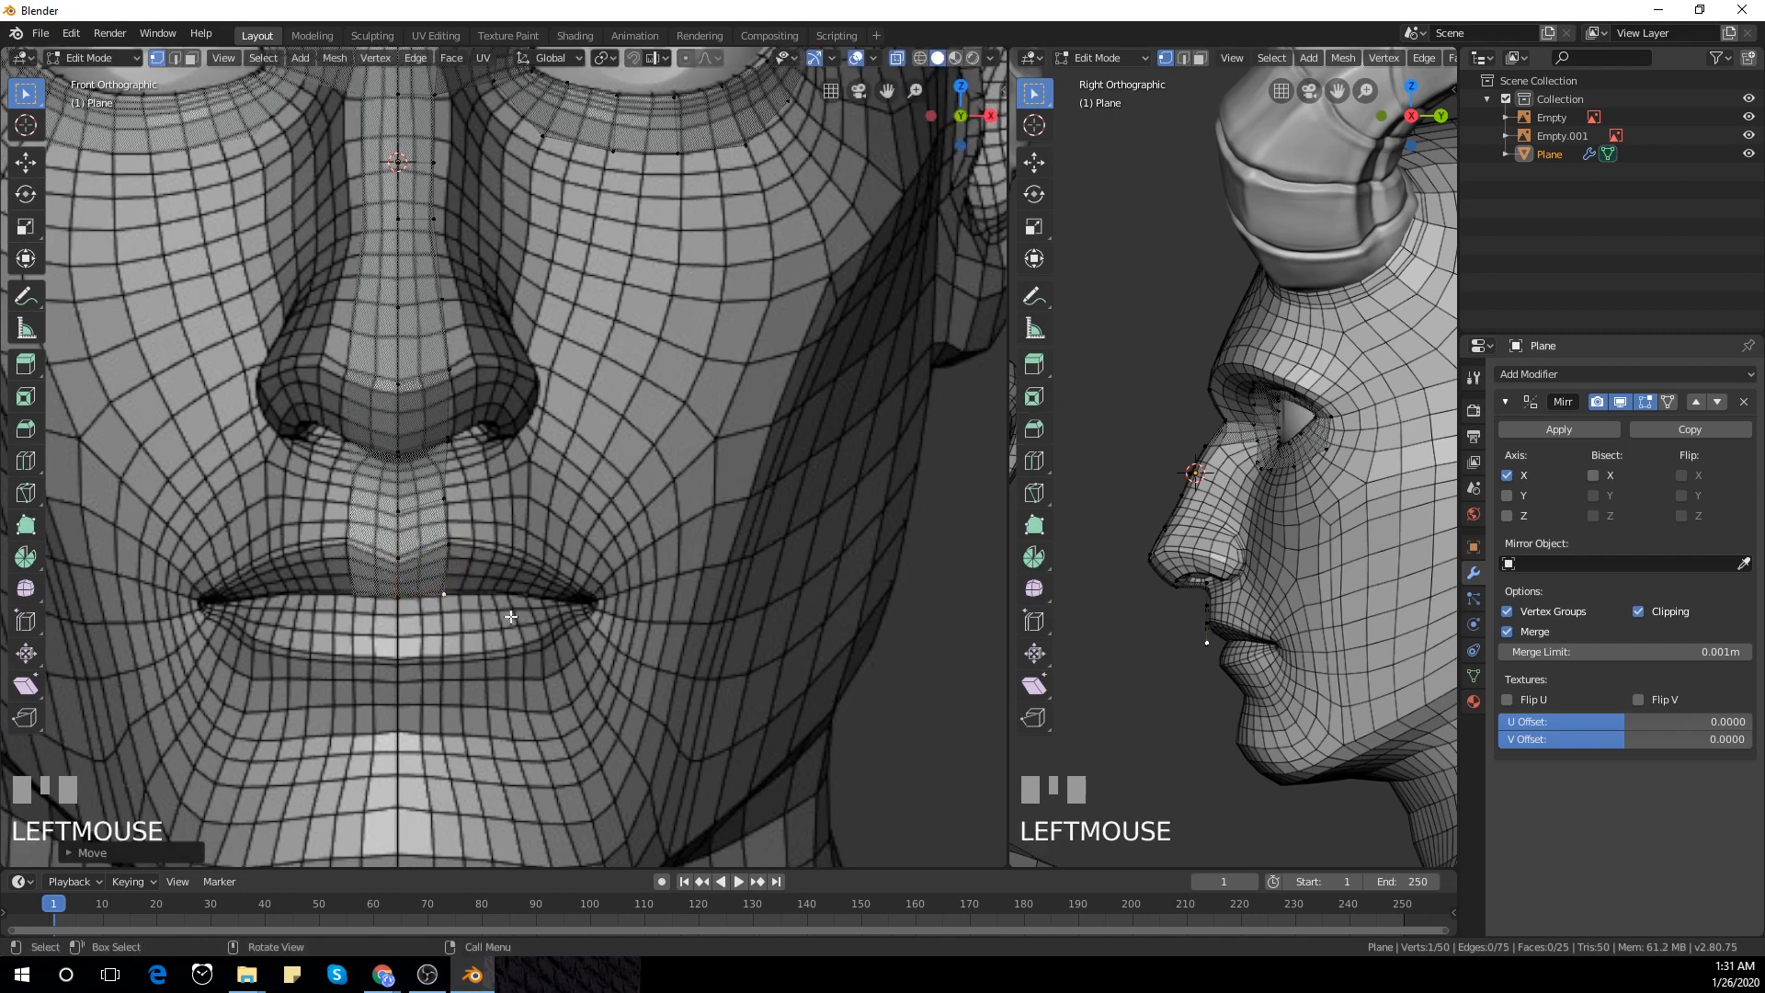
left_click_drag(361, 581, 485, 665)
Extrude the philtrum strip's outer edge sideways above the upper lip in three segments toward the mouth corner
middle_click_drag(491, 640, 448, 544, "shift")
scroll(444, 592, "down", 1)
left_click(386, 514)
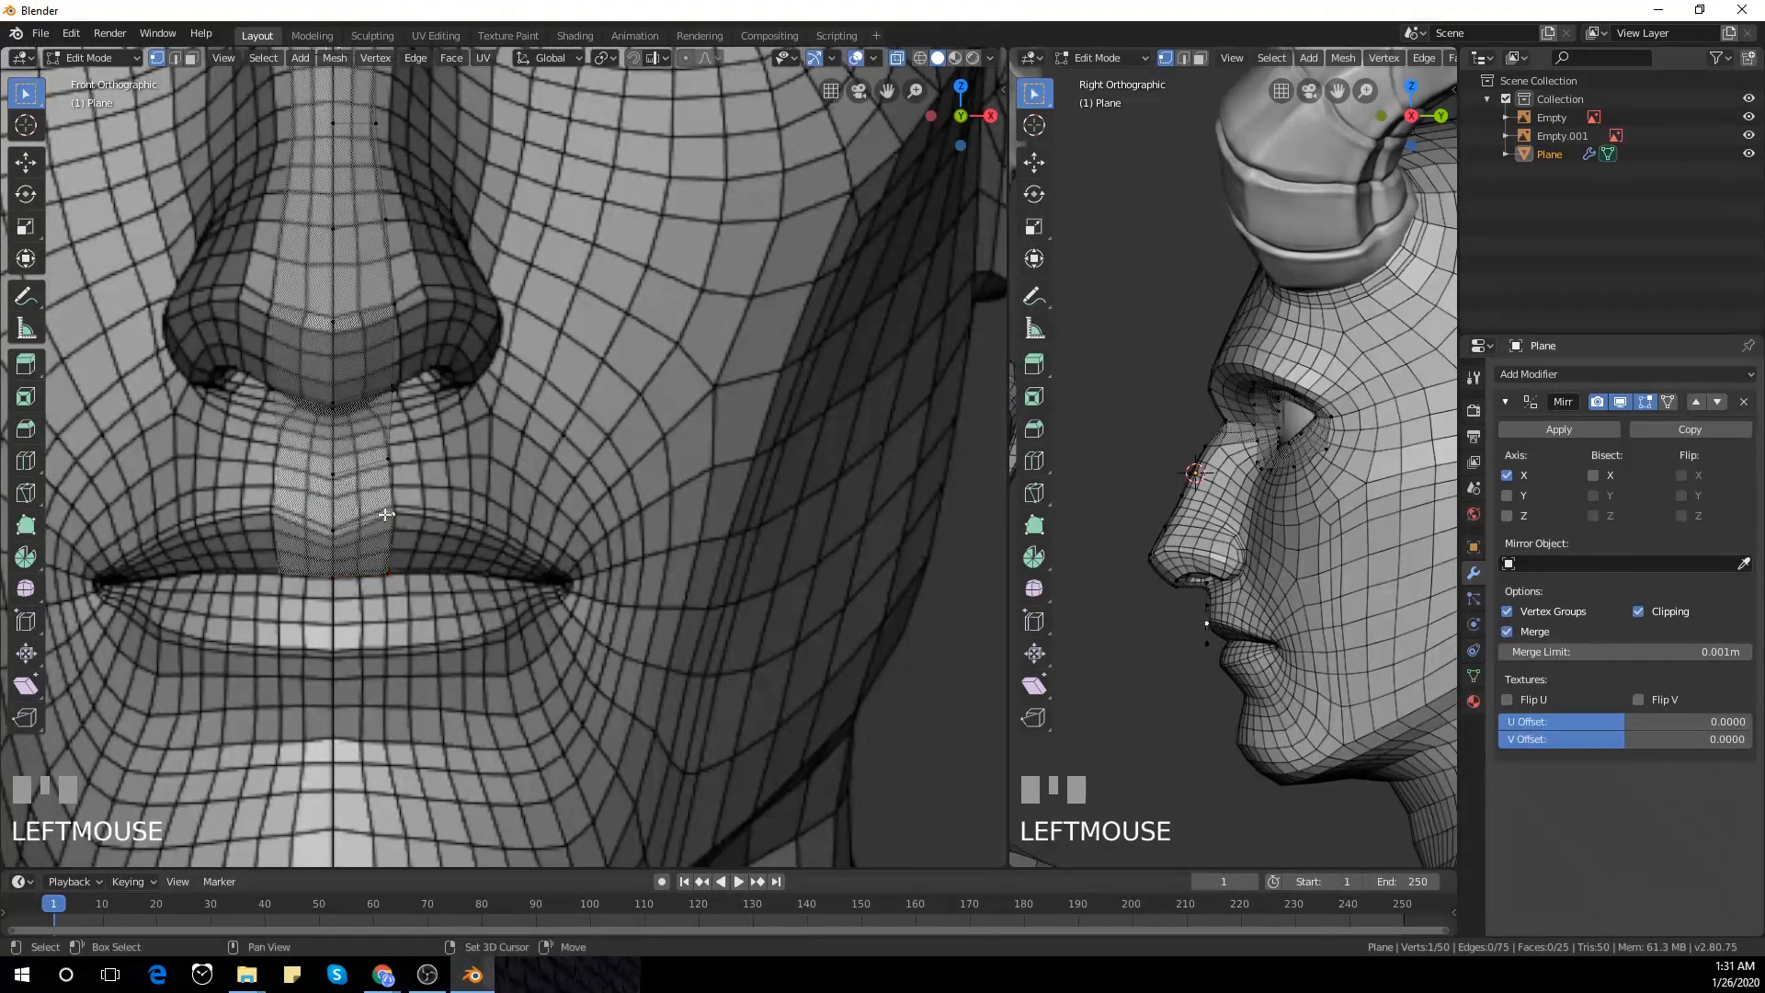
left_click(390, 573, "shift")
left_click(391, 465)
left_click(402, 509, "shift")
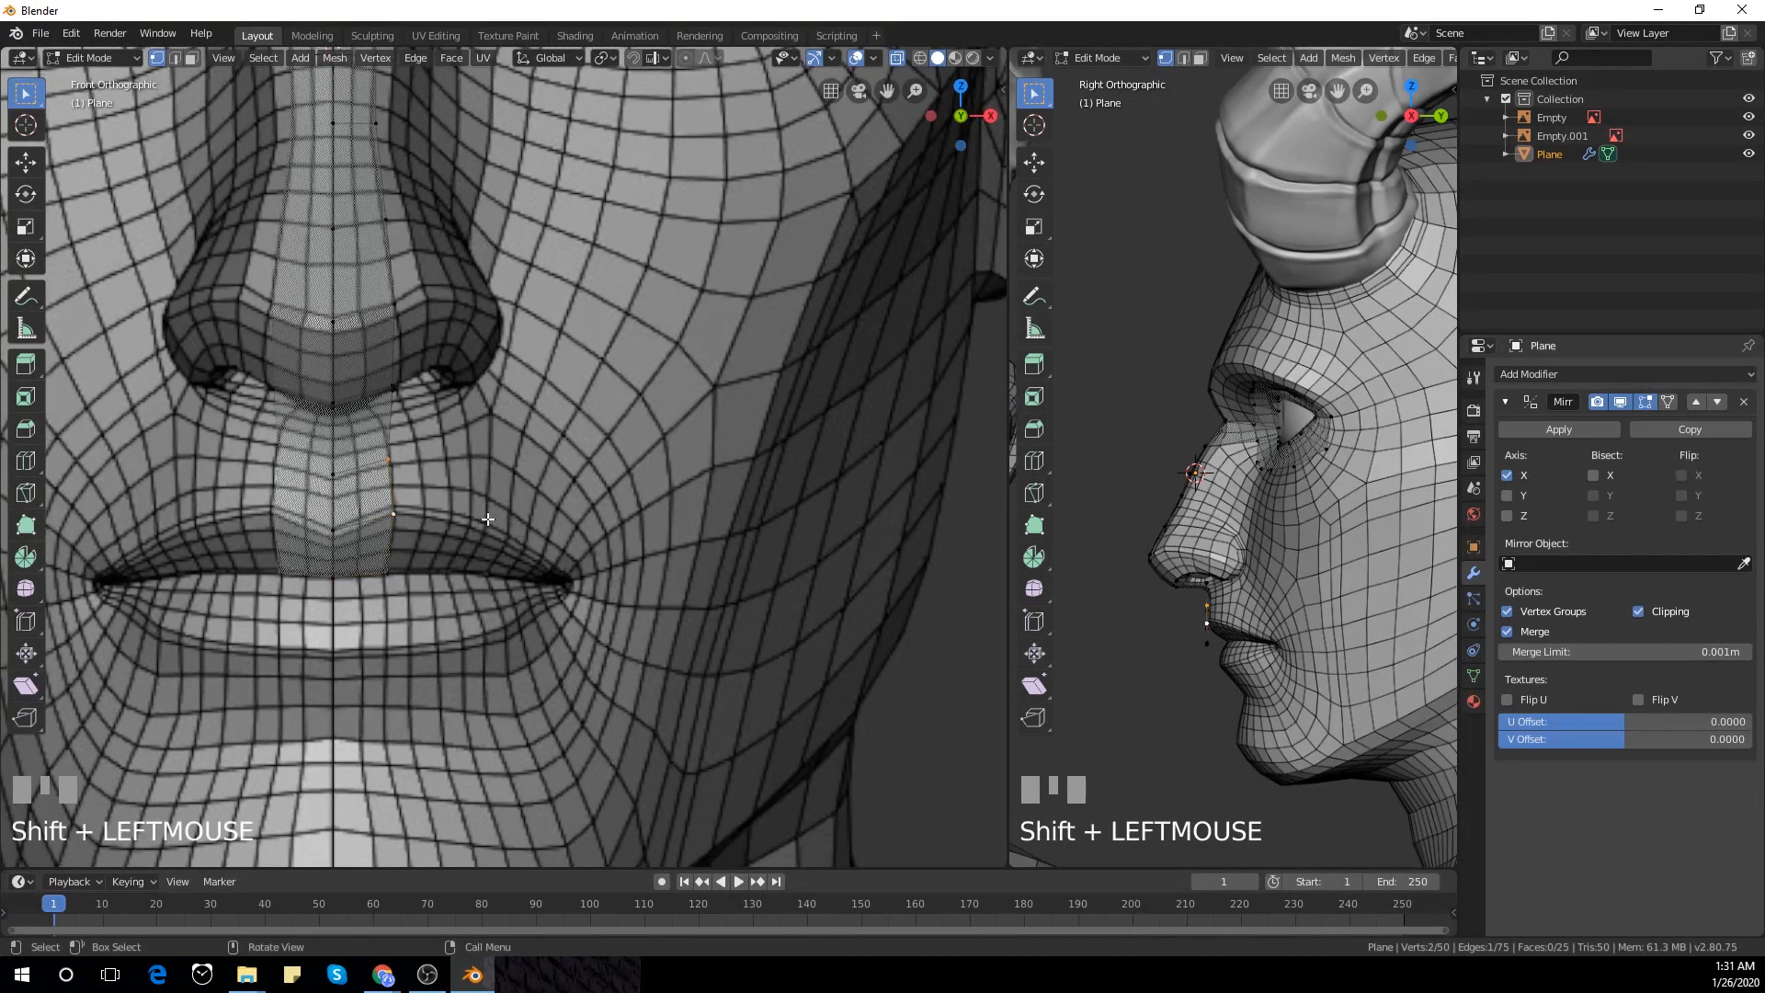
key("e")
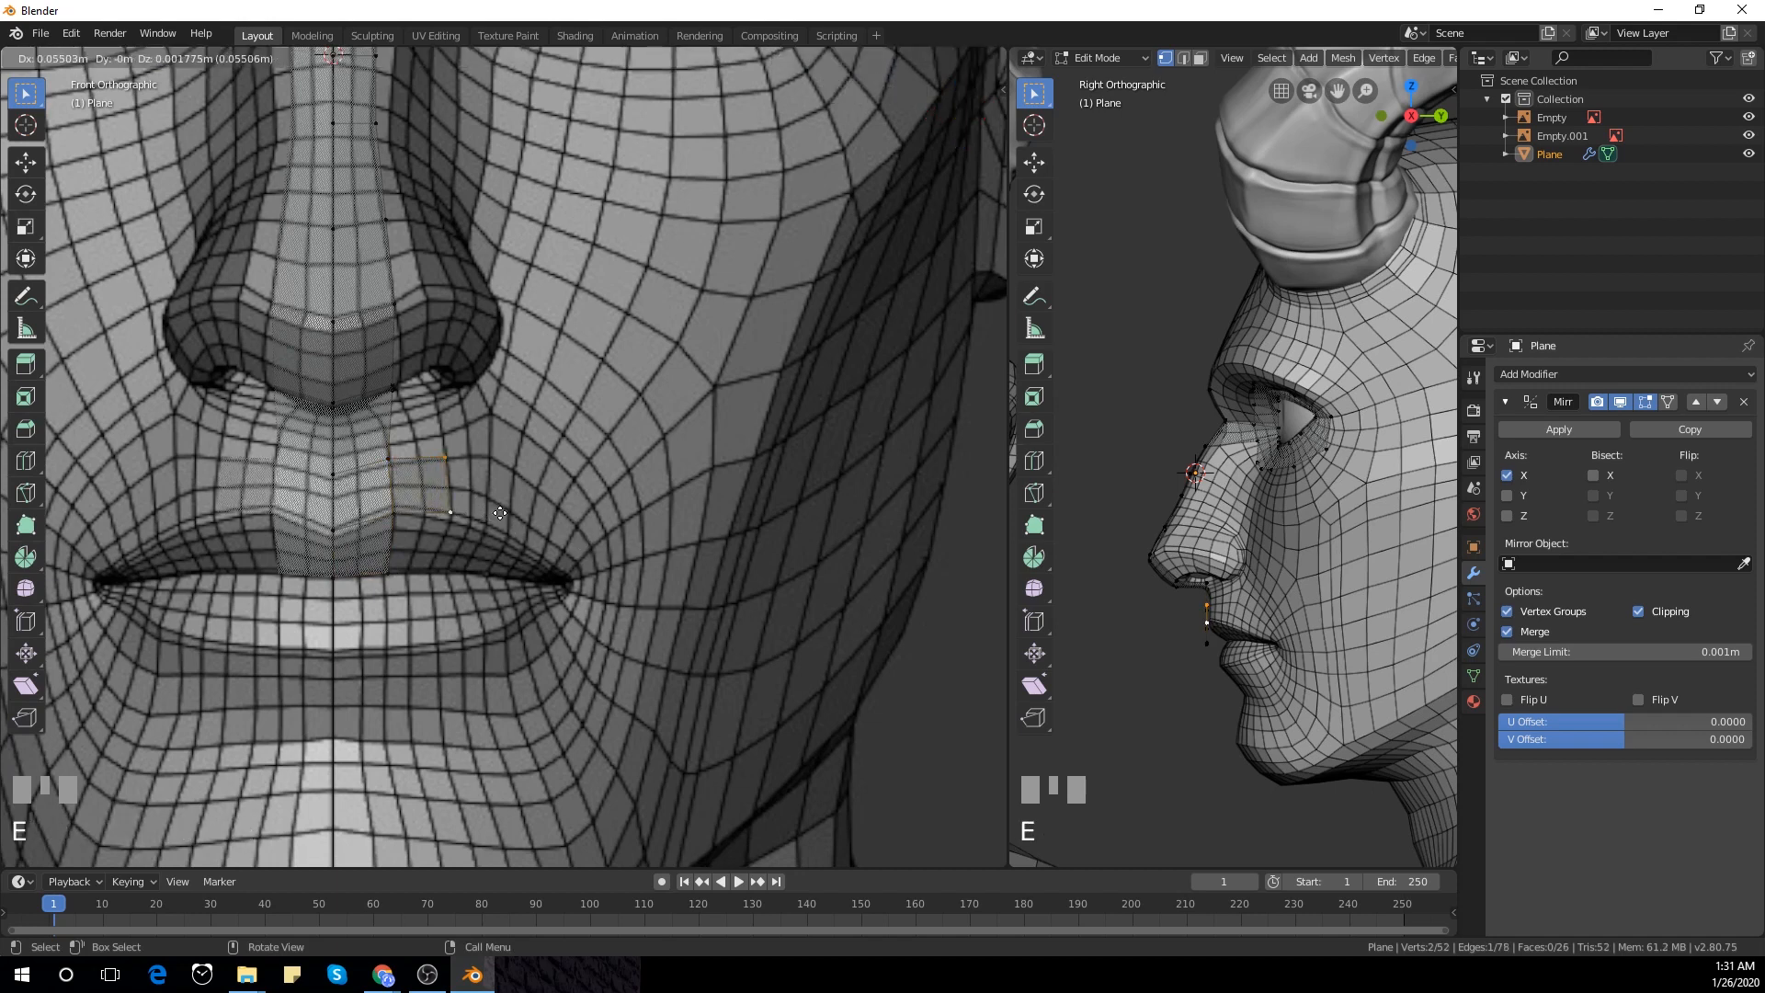
left_click(504, 516)
key("e")
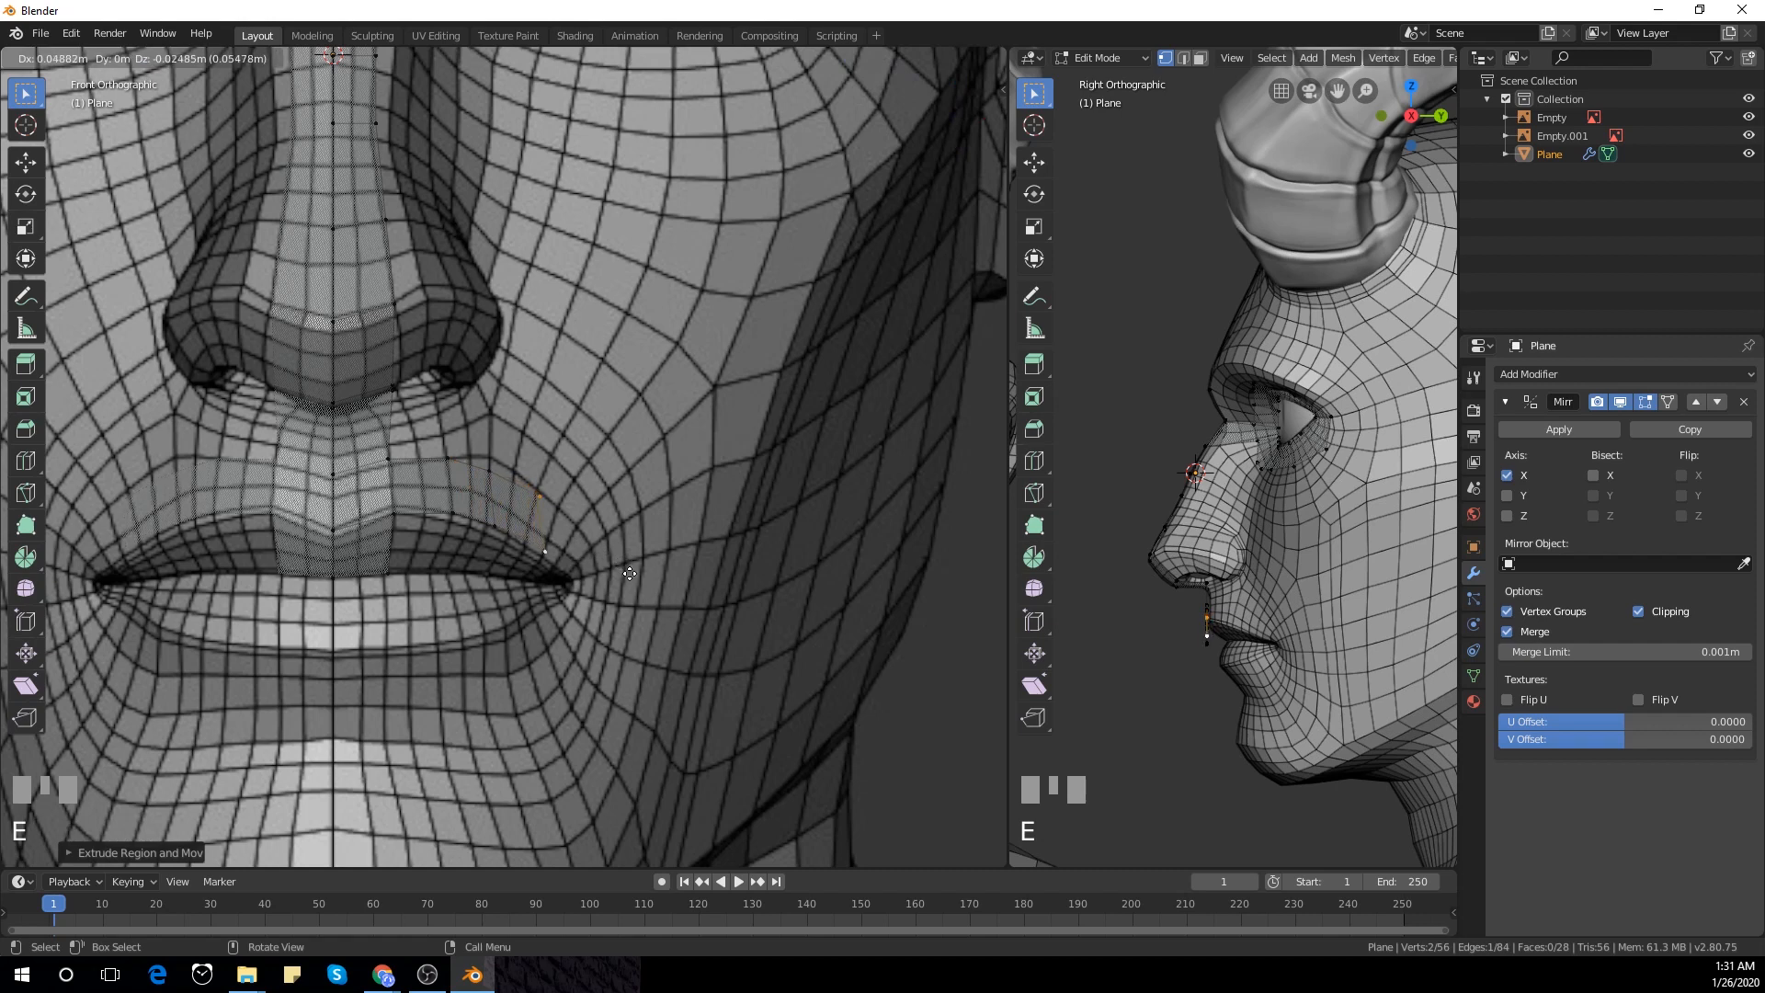
left_click(607, 544)
Move the strip's upper end vertex outward, and extrude its end edge to the mouth corner with the outer vertex shifted down
left_click(559, 514)
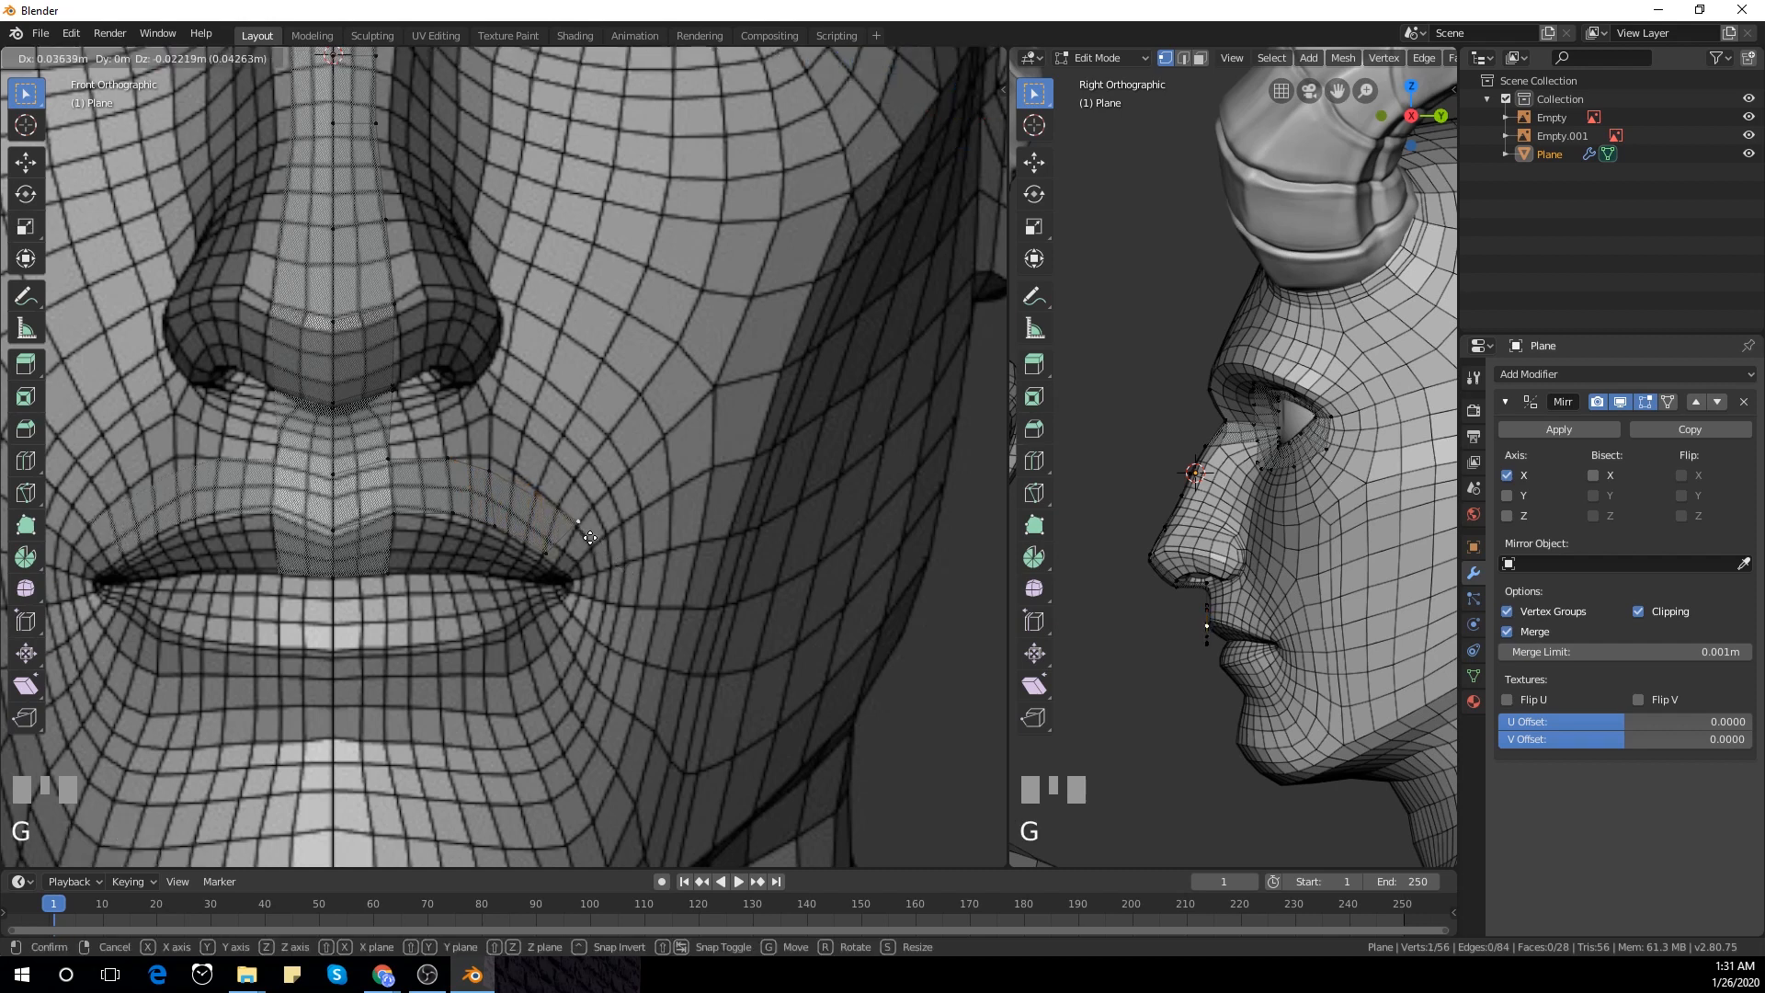
left_click(566, 558, "shift")
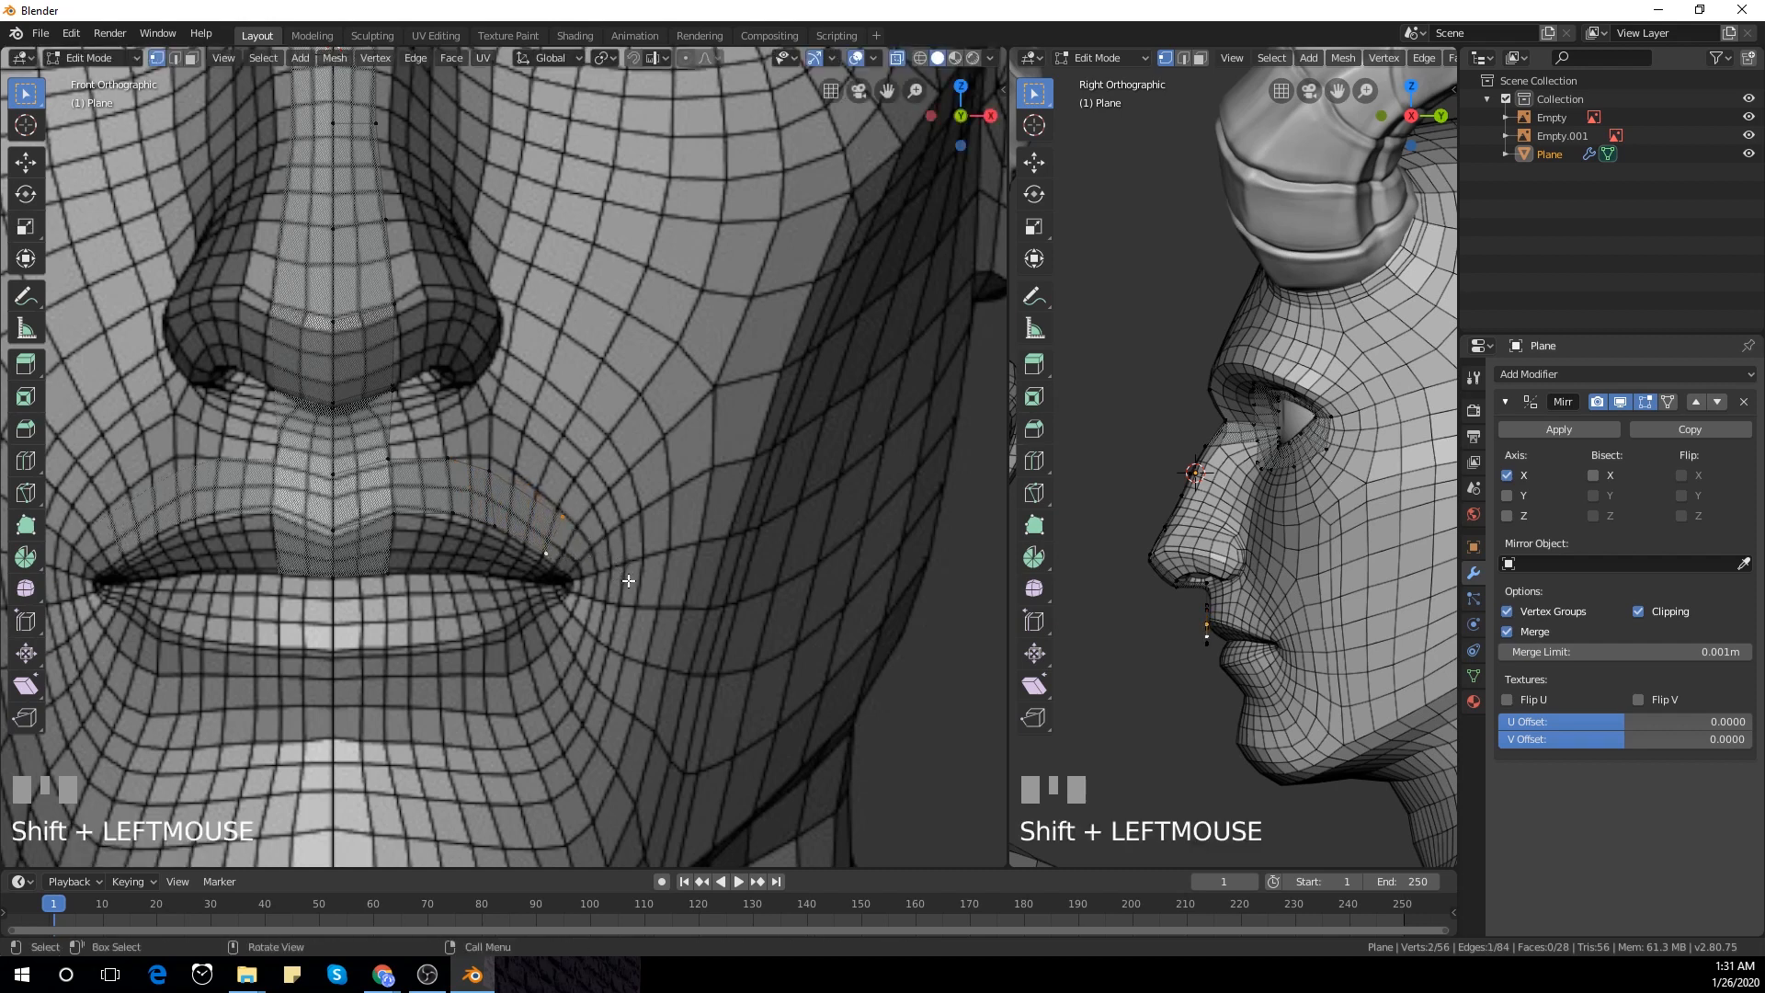
key("e")
left_click(628, 562)
left_click(596, 560)
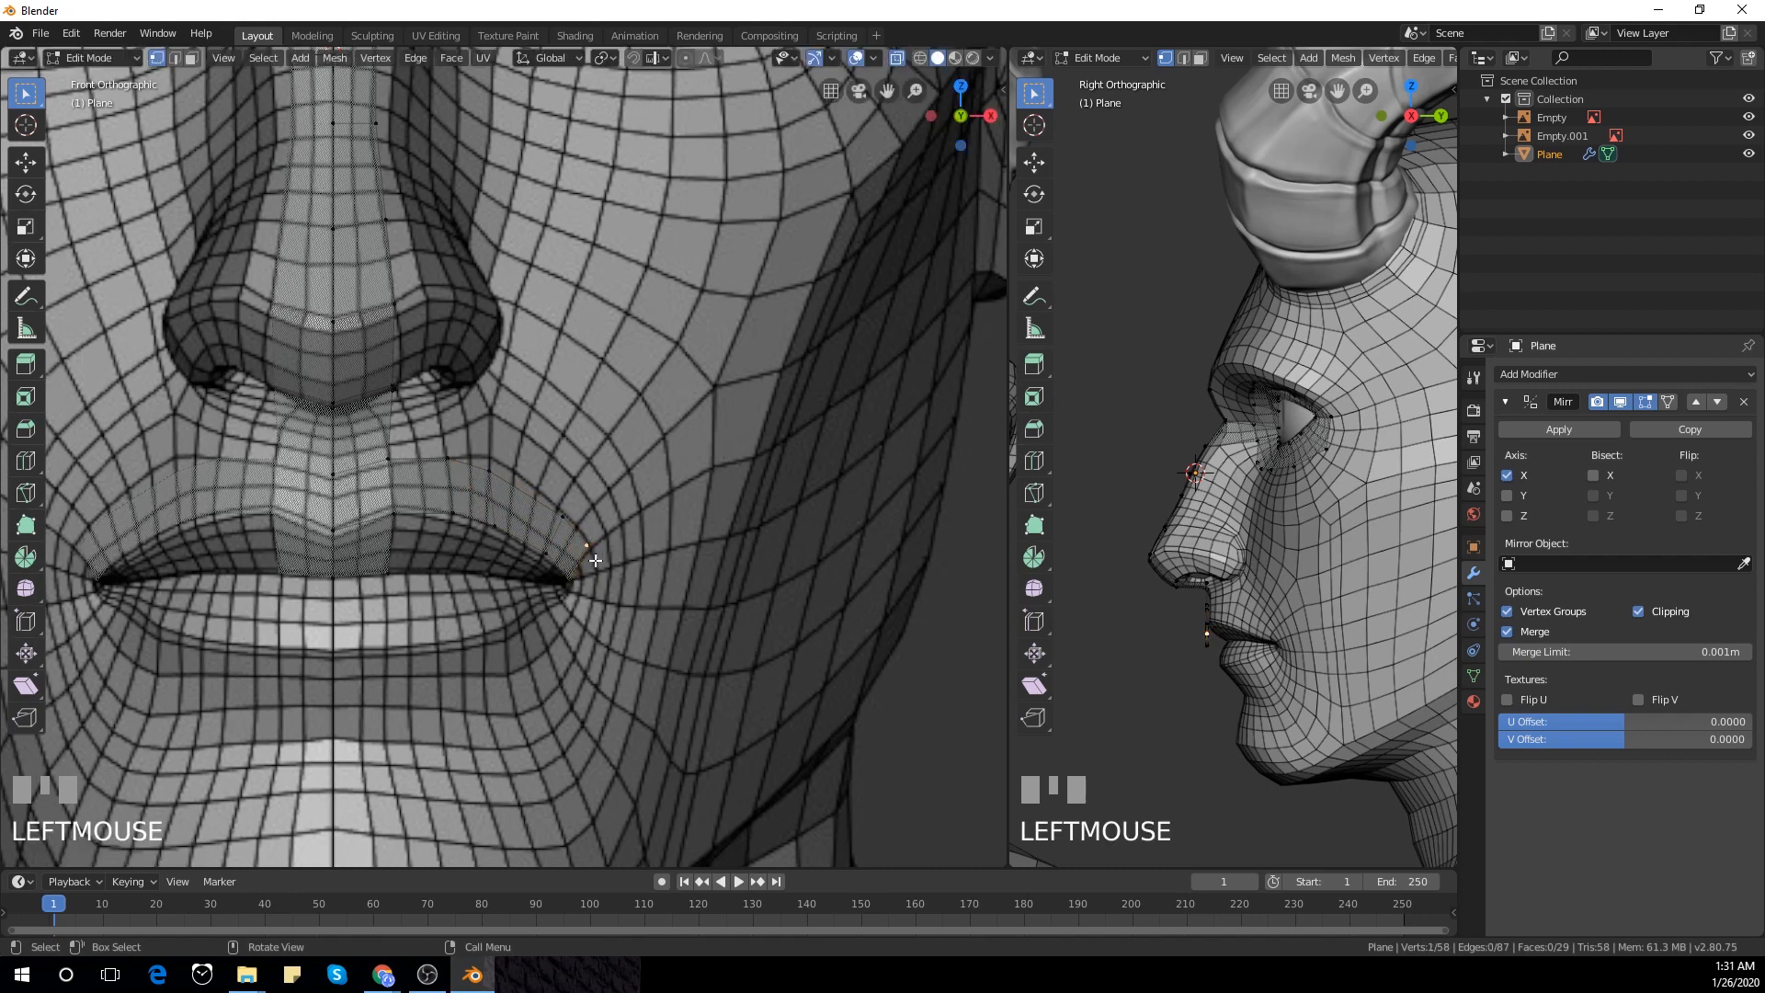
key("g")
left_click(628, 610)
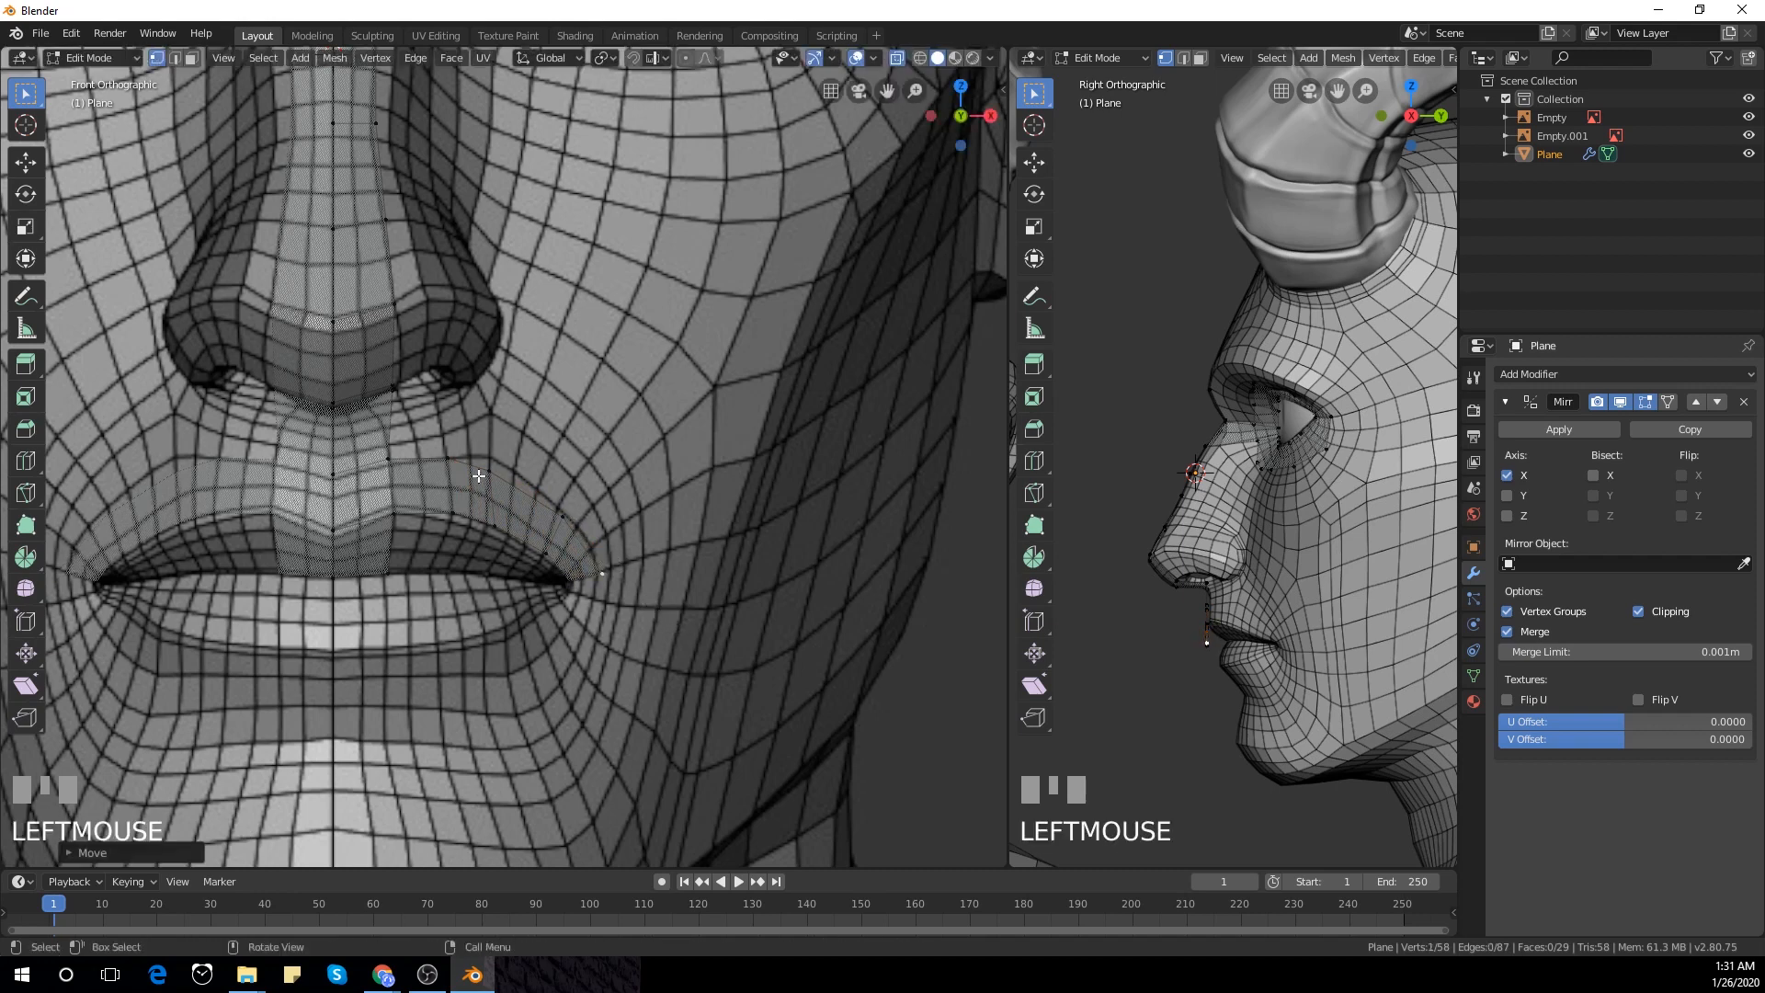
Move two upper-row vertices of the strip above the upper lip outward to even out the segments
left_click(449, 460)
key("g")
left_click(489, 467)
key("g")
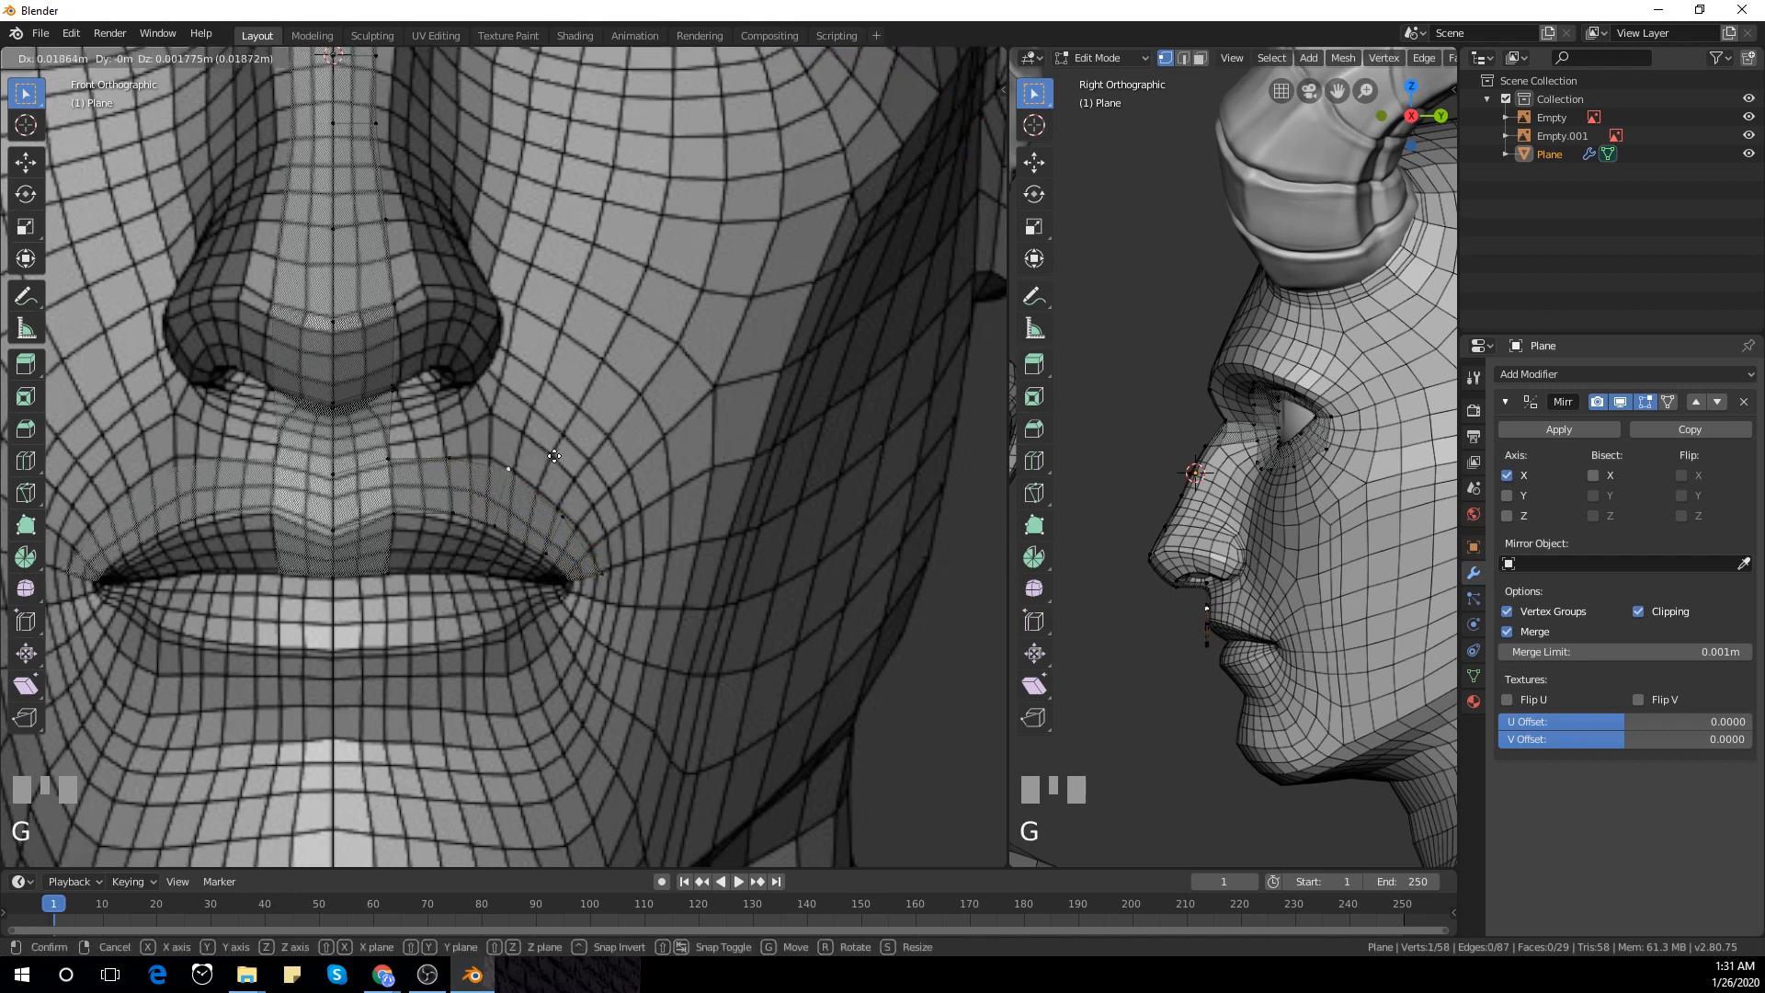
left_click(554, 456)
Extrude the mouth-corner edge down below the corner and adjust its two new vertices to follow the lower lip's contour
left_click(644, 622, "shift")
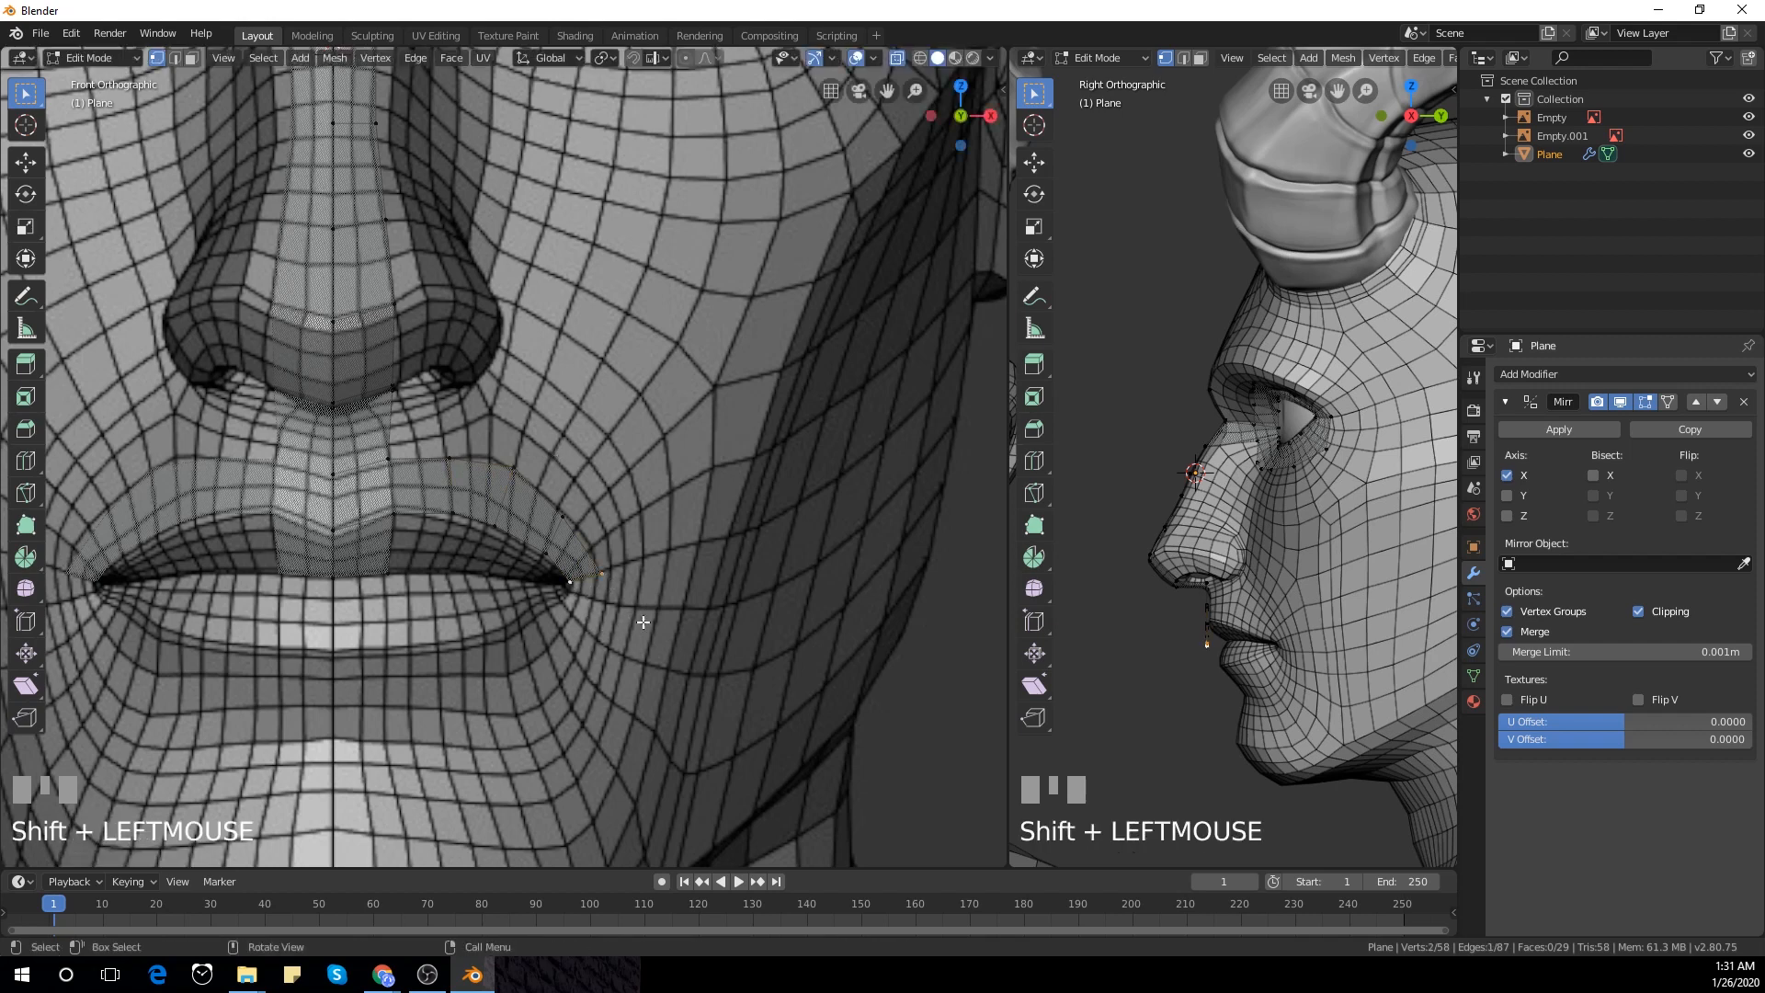
key("e")
left_click(622, 666)
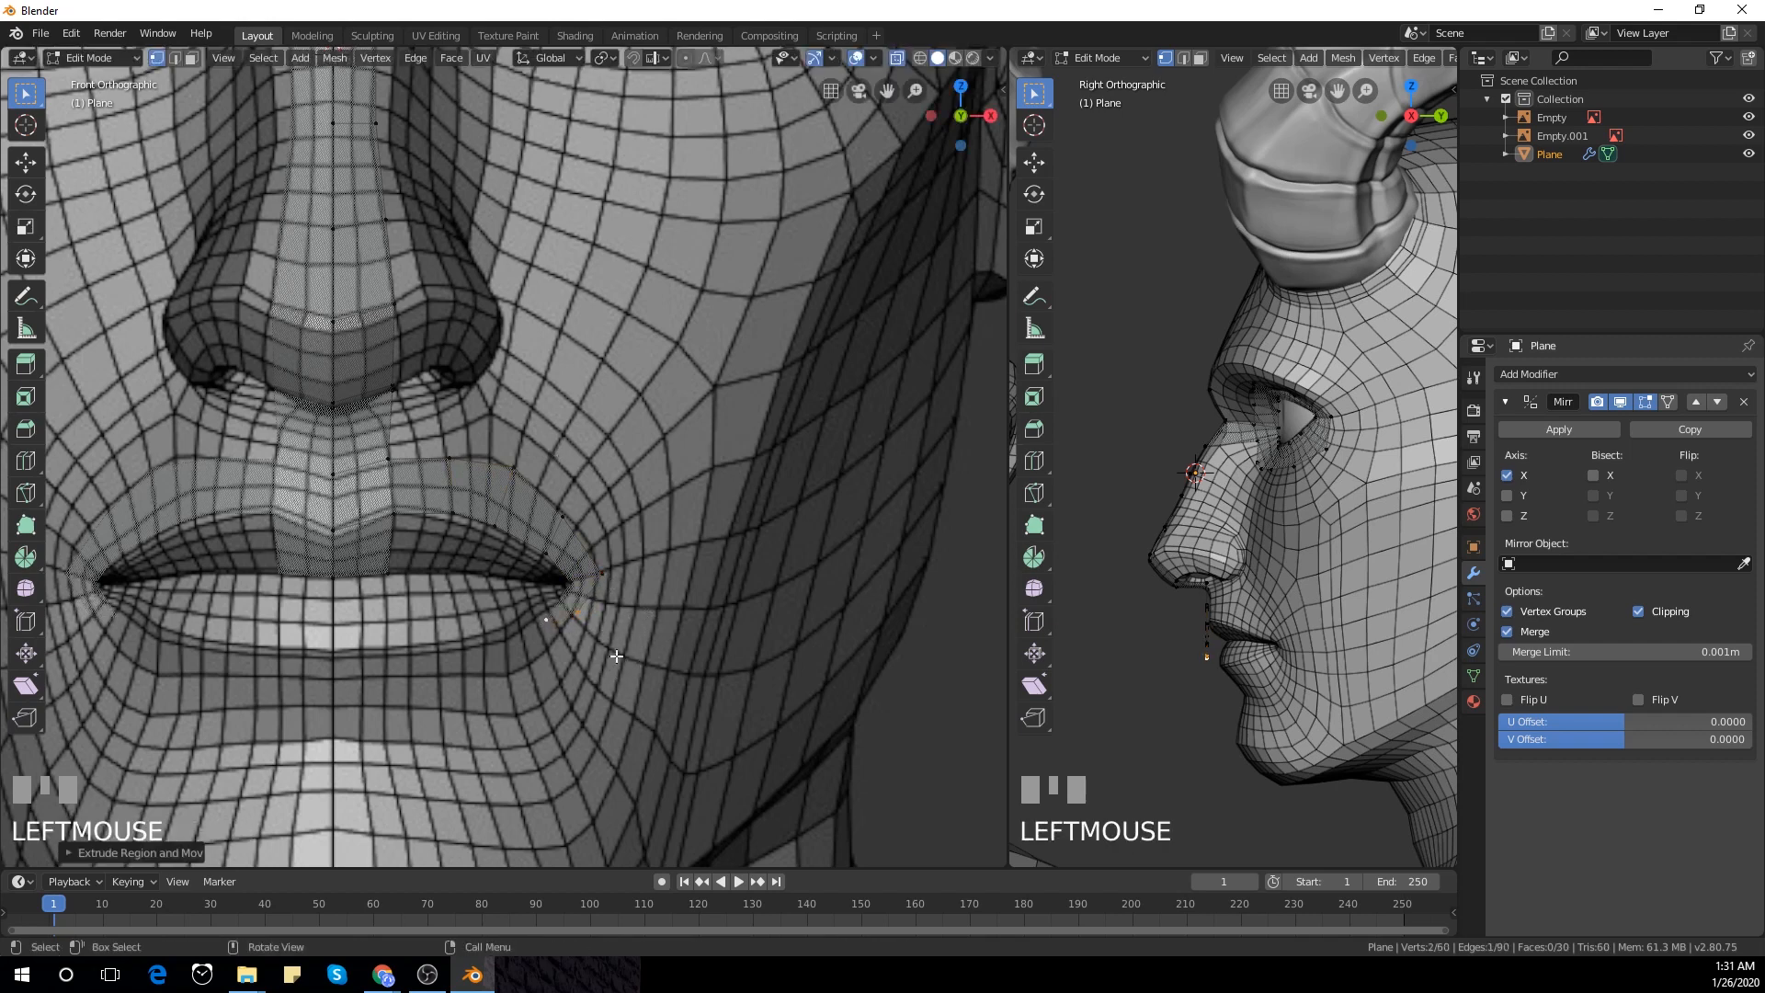
left_click(581, 642)
key("g")
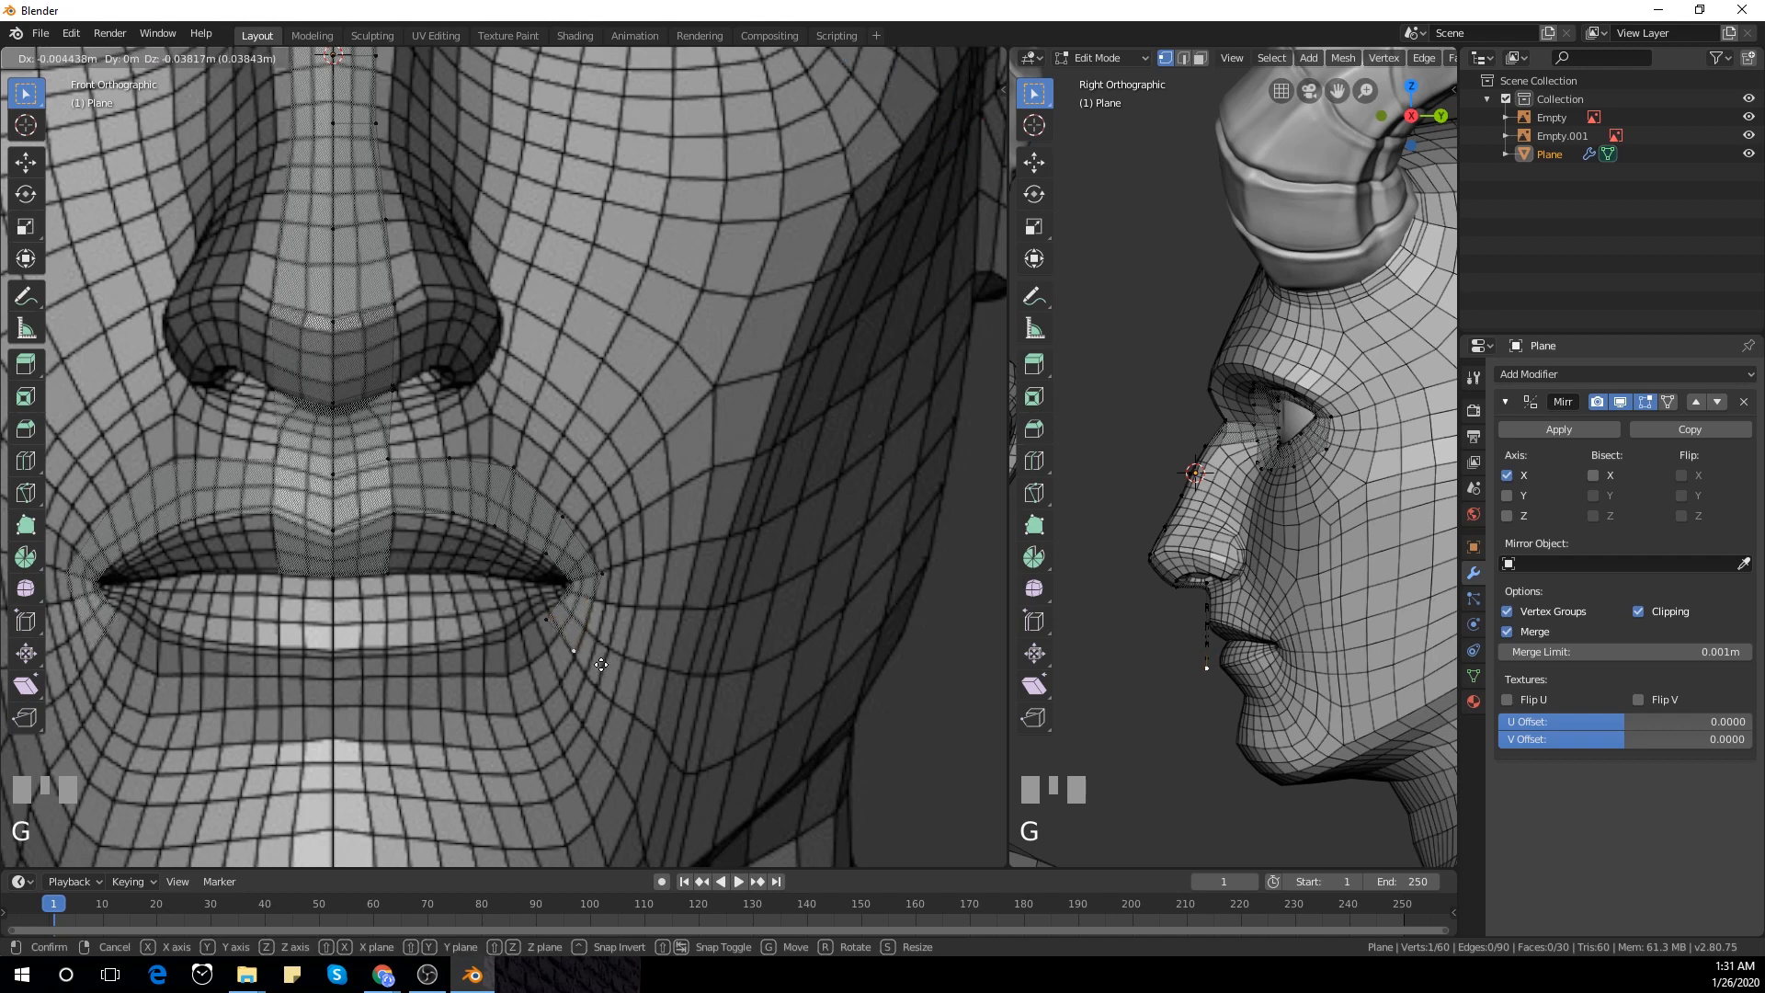
left_click(603, 663)
key("g")
left_click(558, 620)
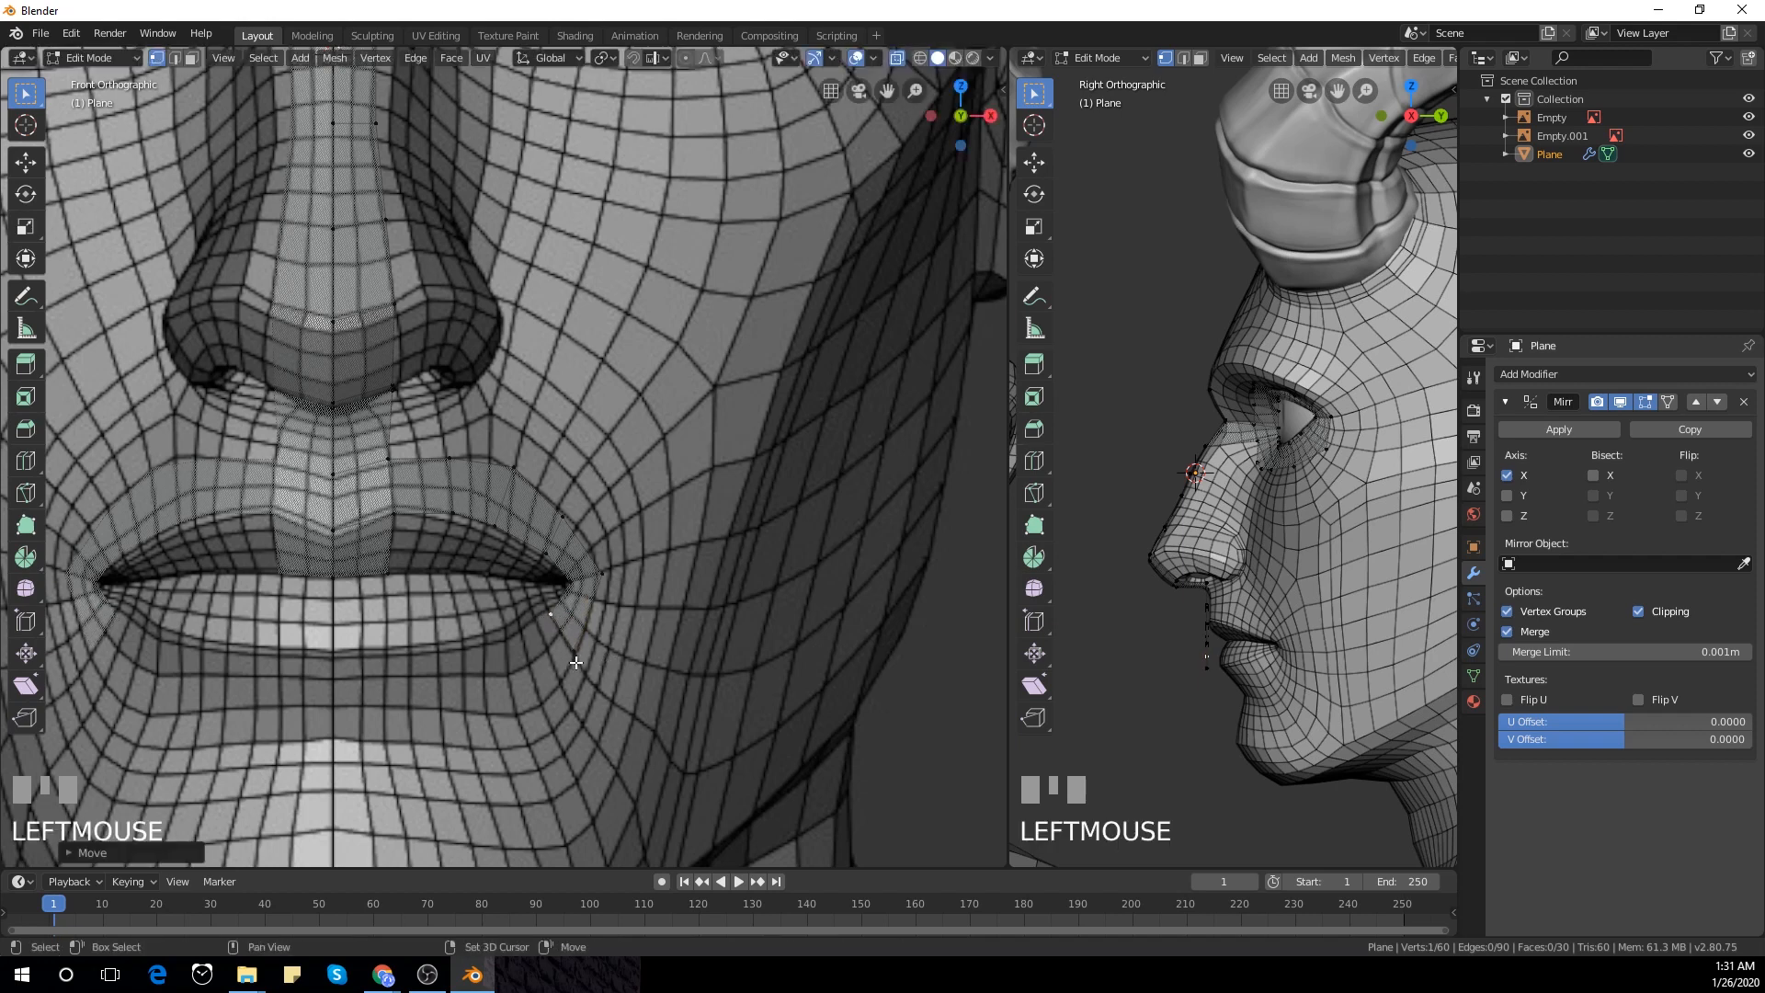
Extrude the edge below the mouth corner inward under the lower lip and move its outer vertex down and inward
left_click(570, 643, "shift")
key("e")
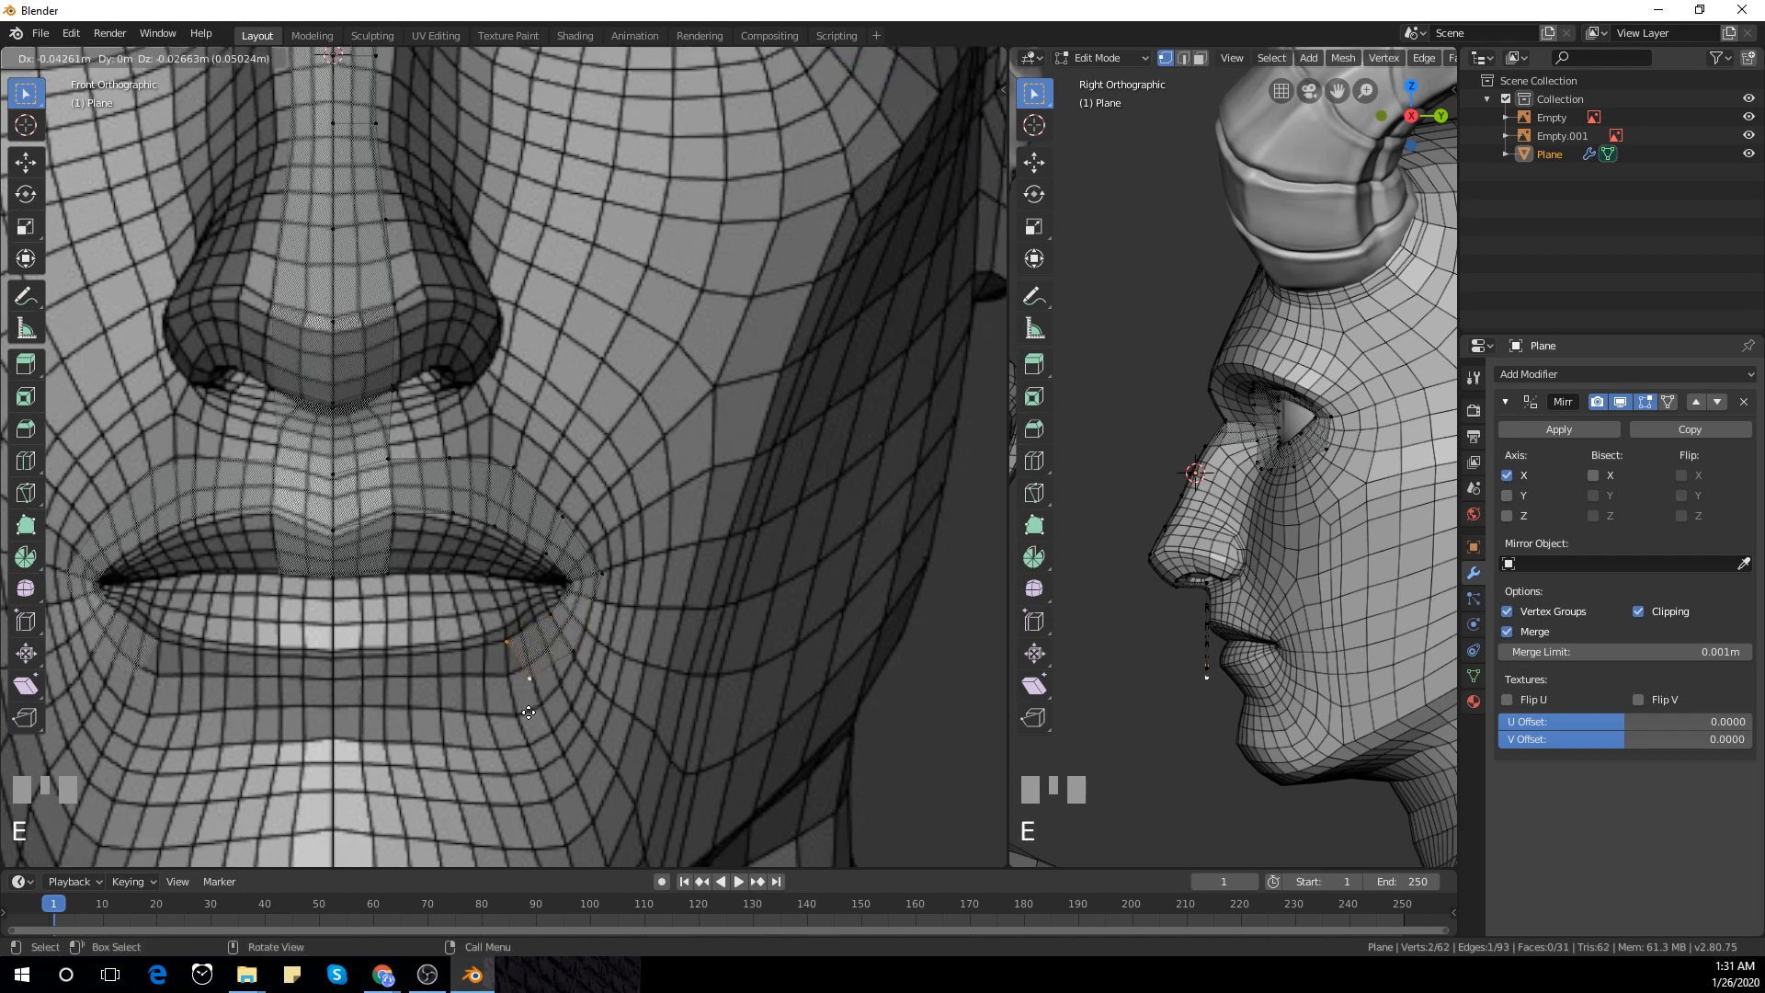
left_click(524, 704)
left_click(521, 691, "shift")
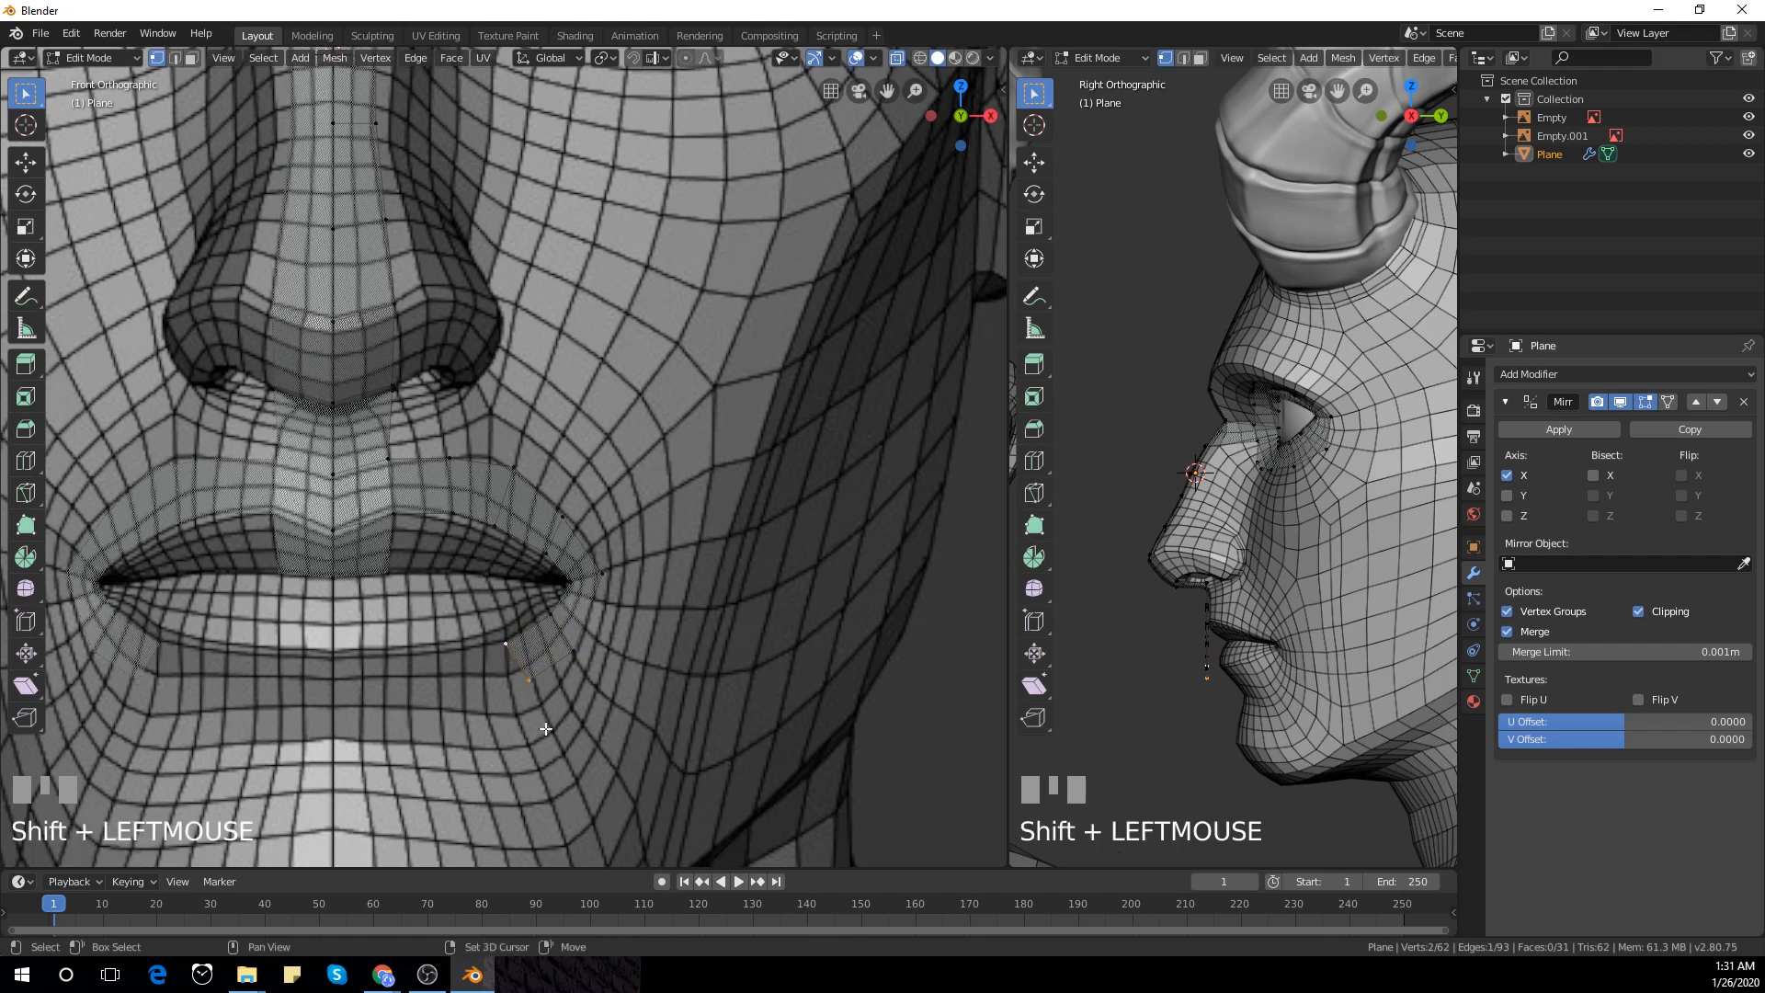
left_click(515, 680)
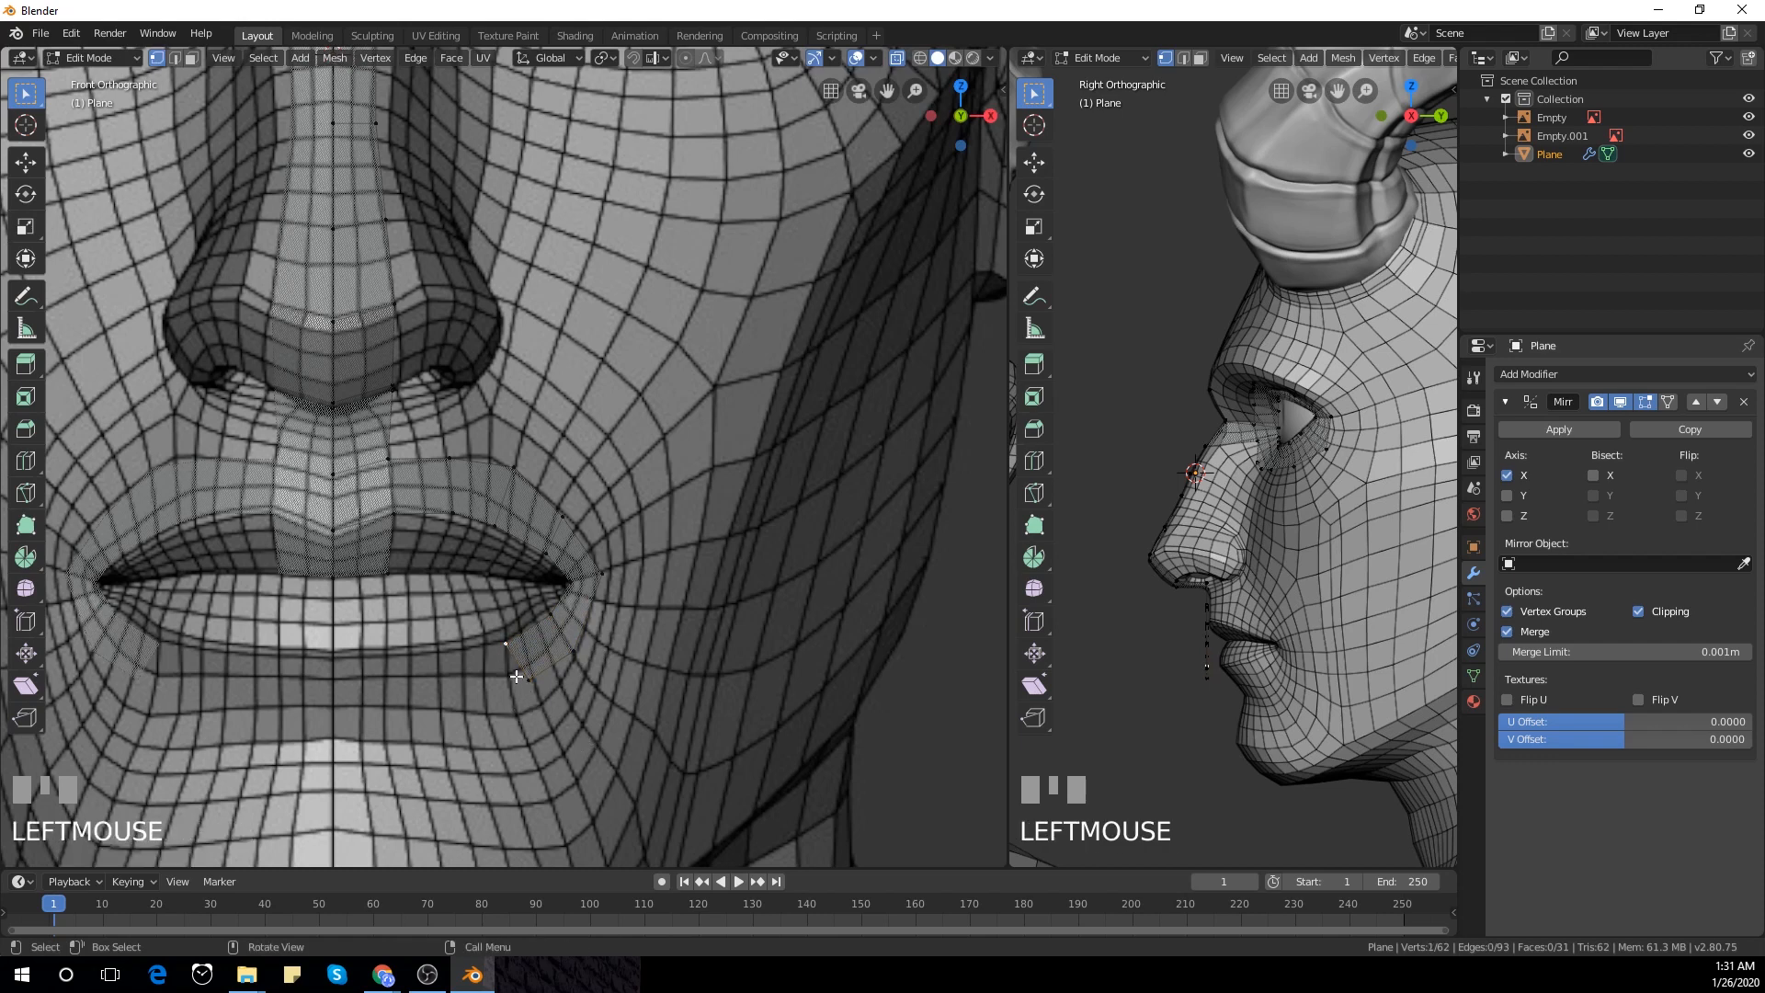
key("g")
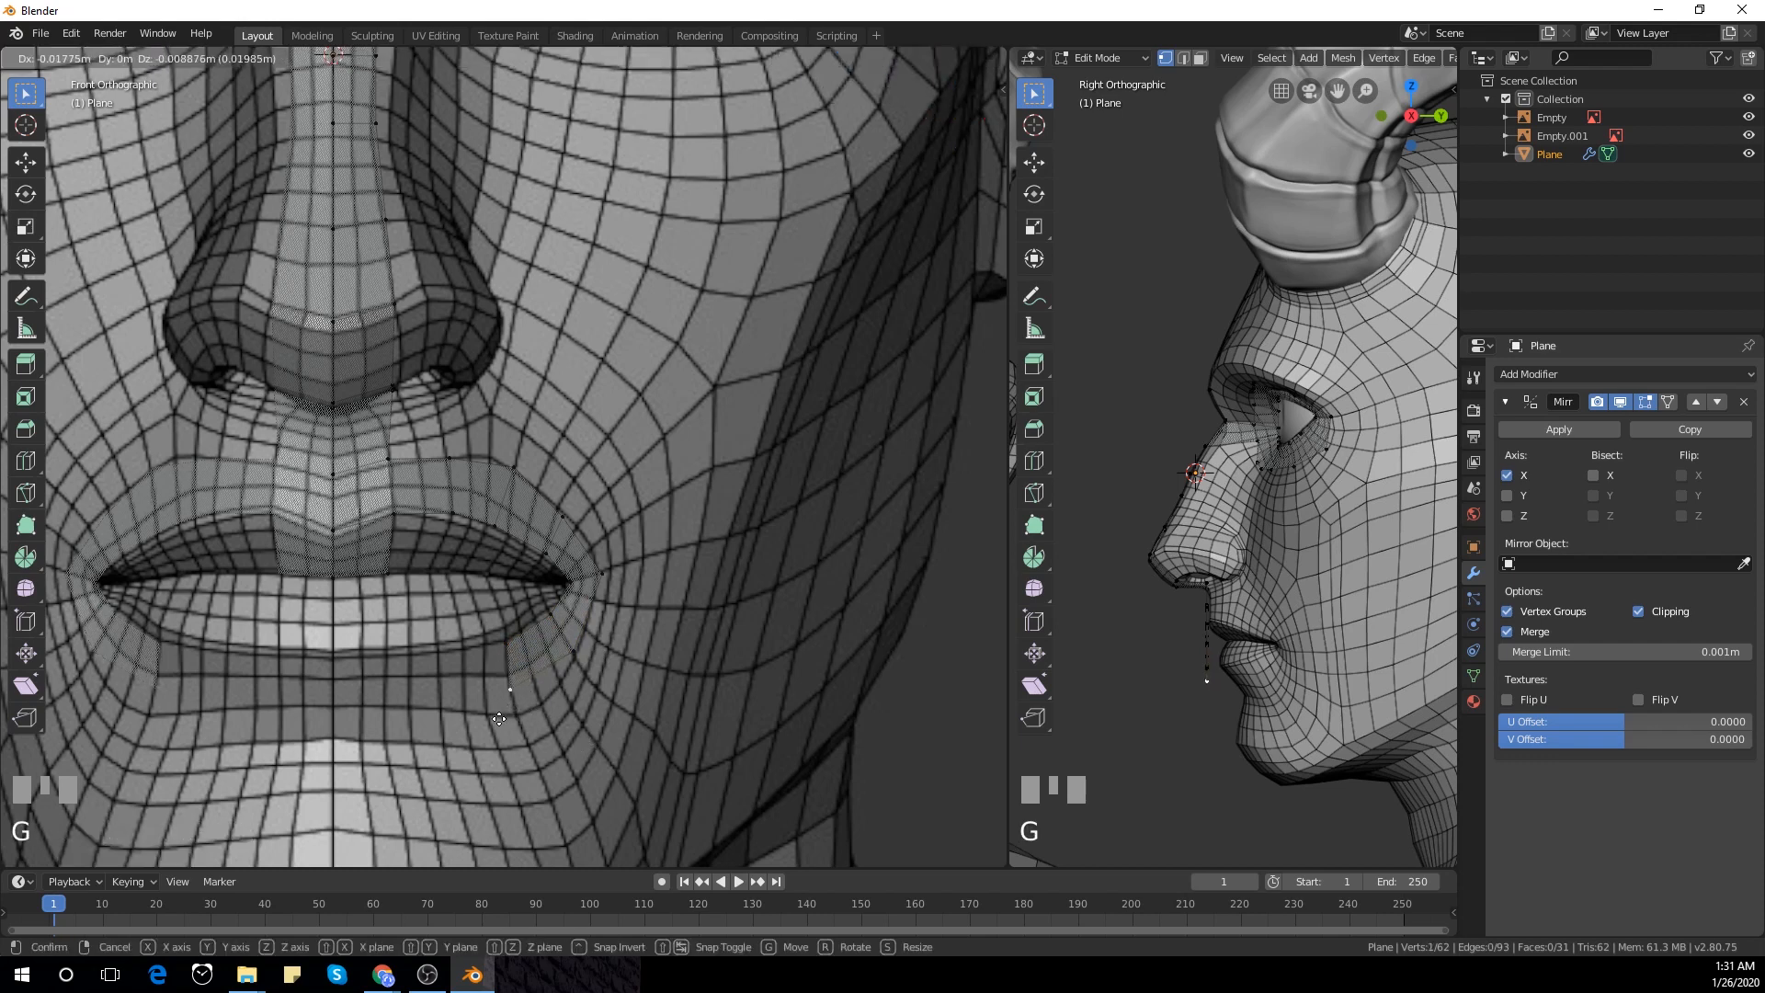
left_click(504, 736)
Extrude another segment inward along the lower lip's bottom border and align its two end vertices with the reference
left_click(504, 647, "shift")
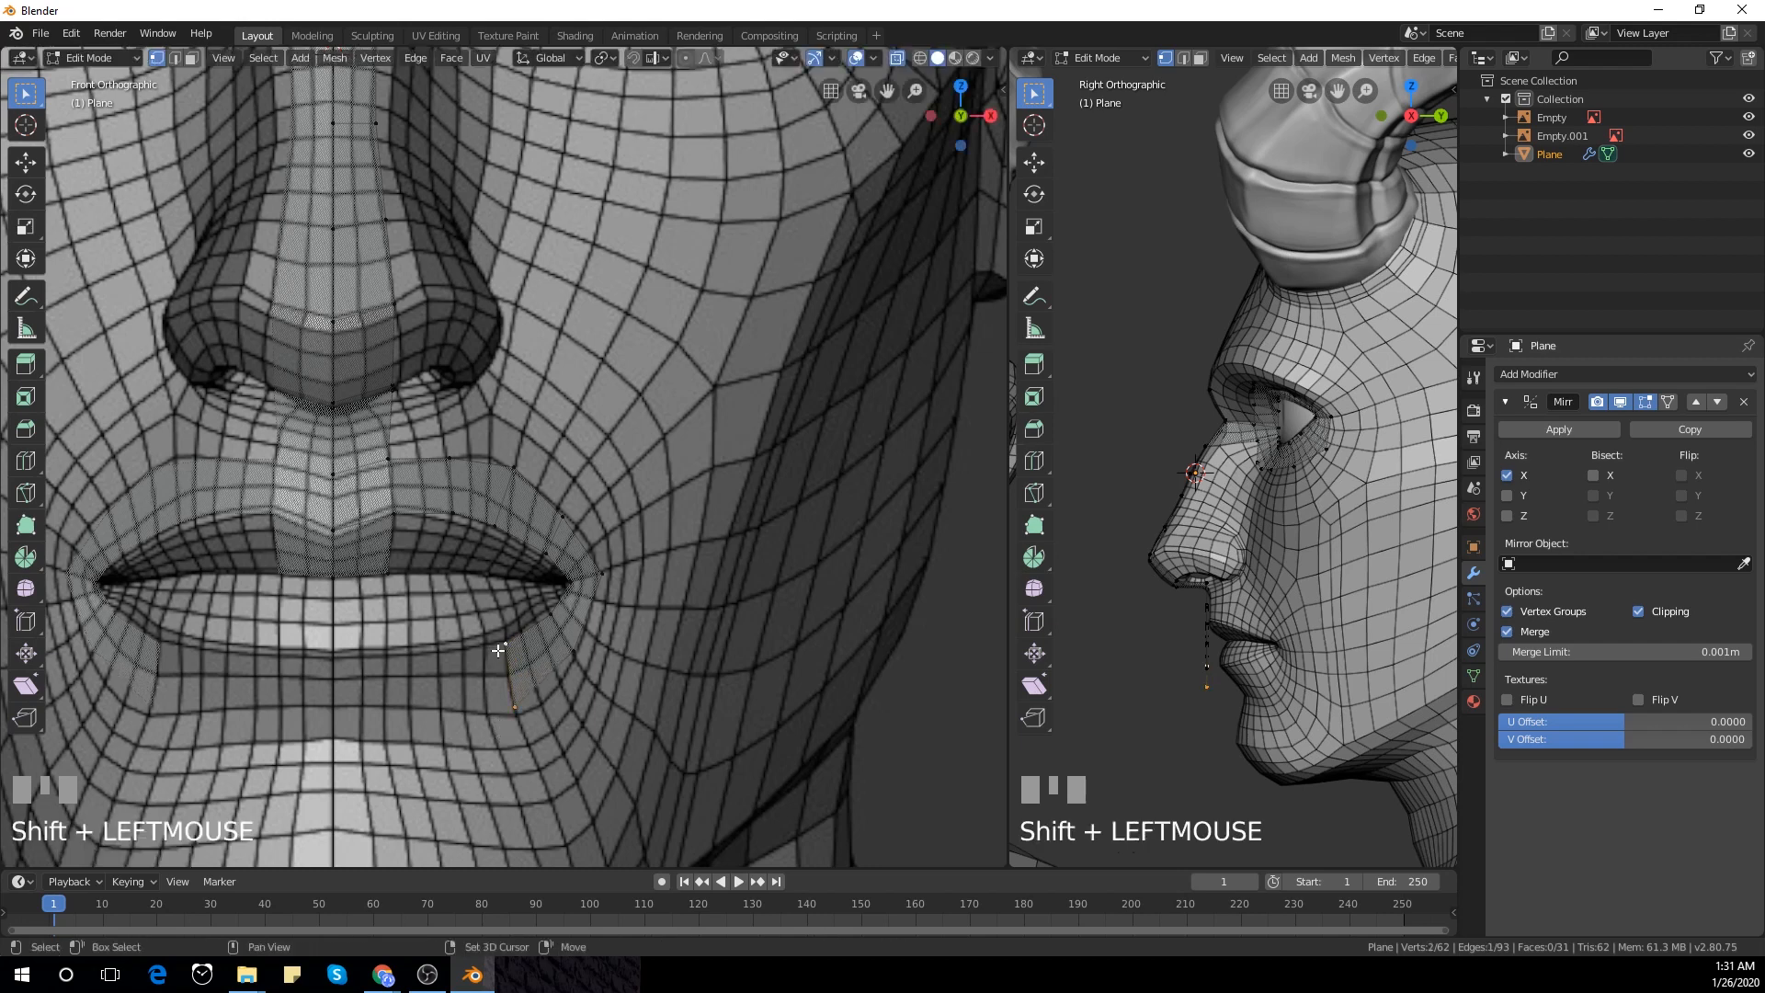
key("e")
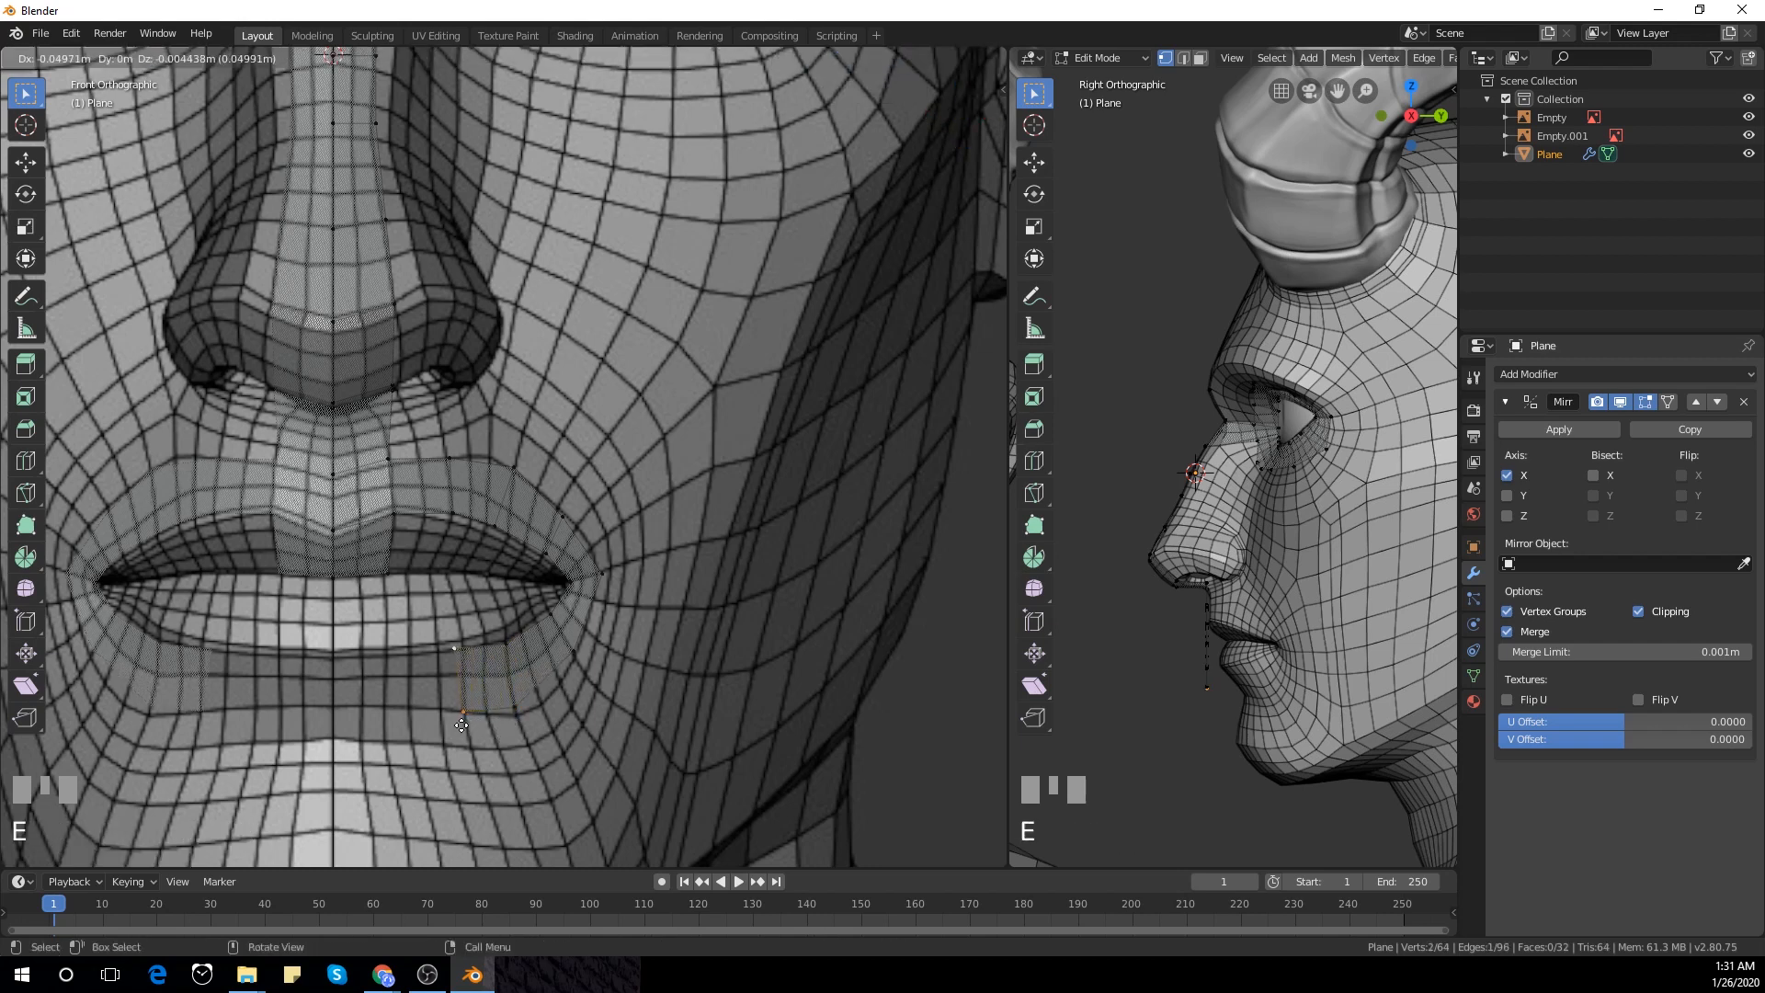
left_click(455, 718)
key("g")
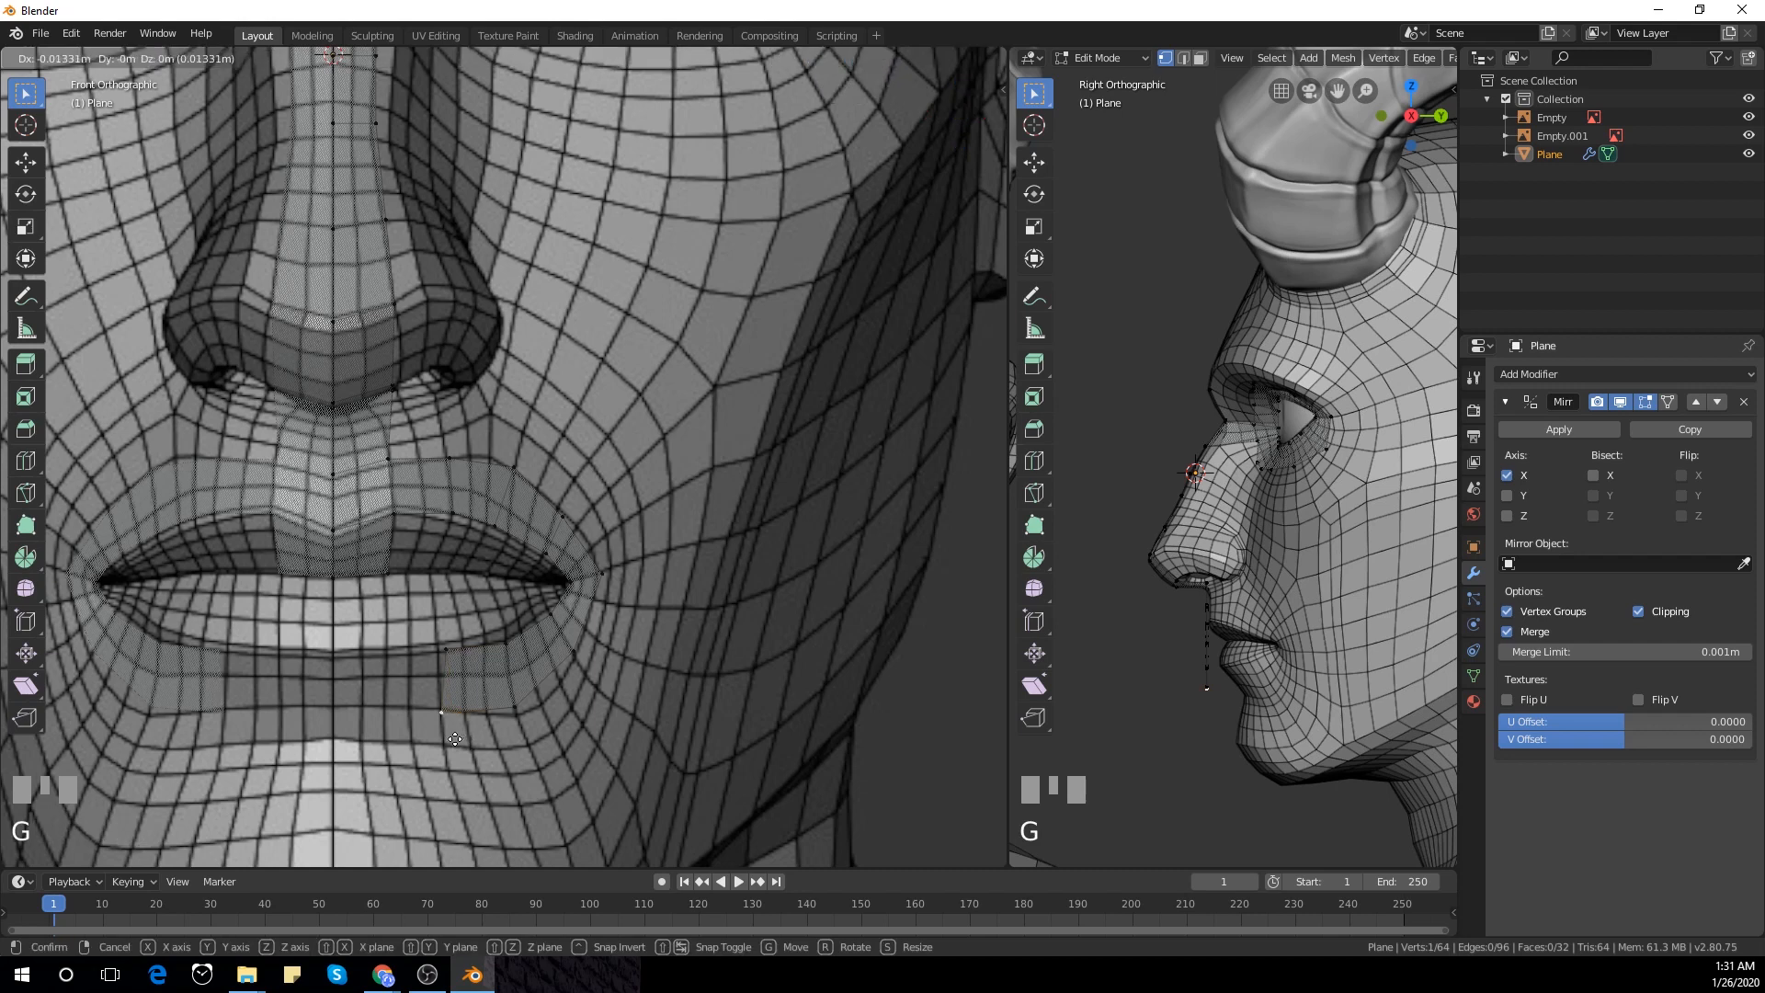
left_click(443, 656)
key("g")
left_click(430, 651)
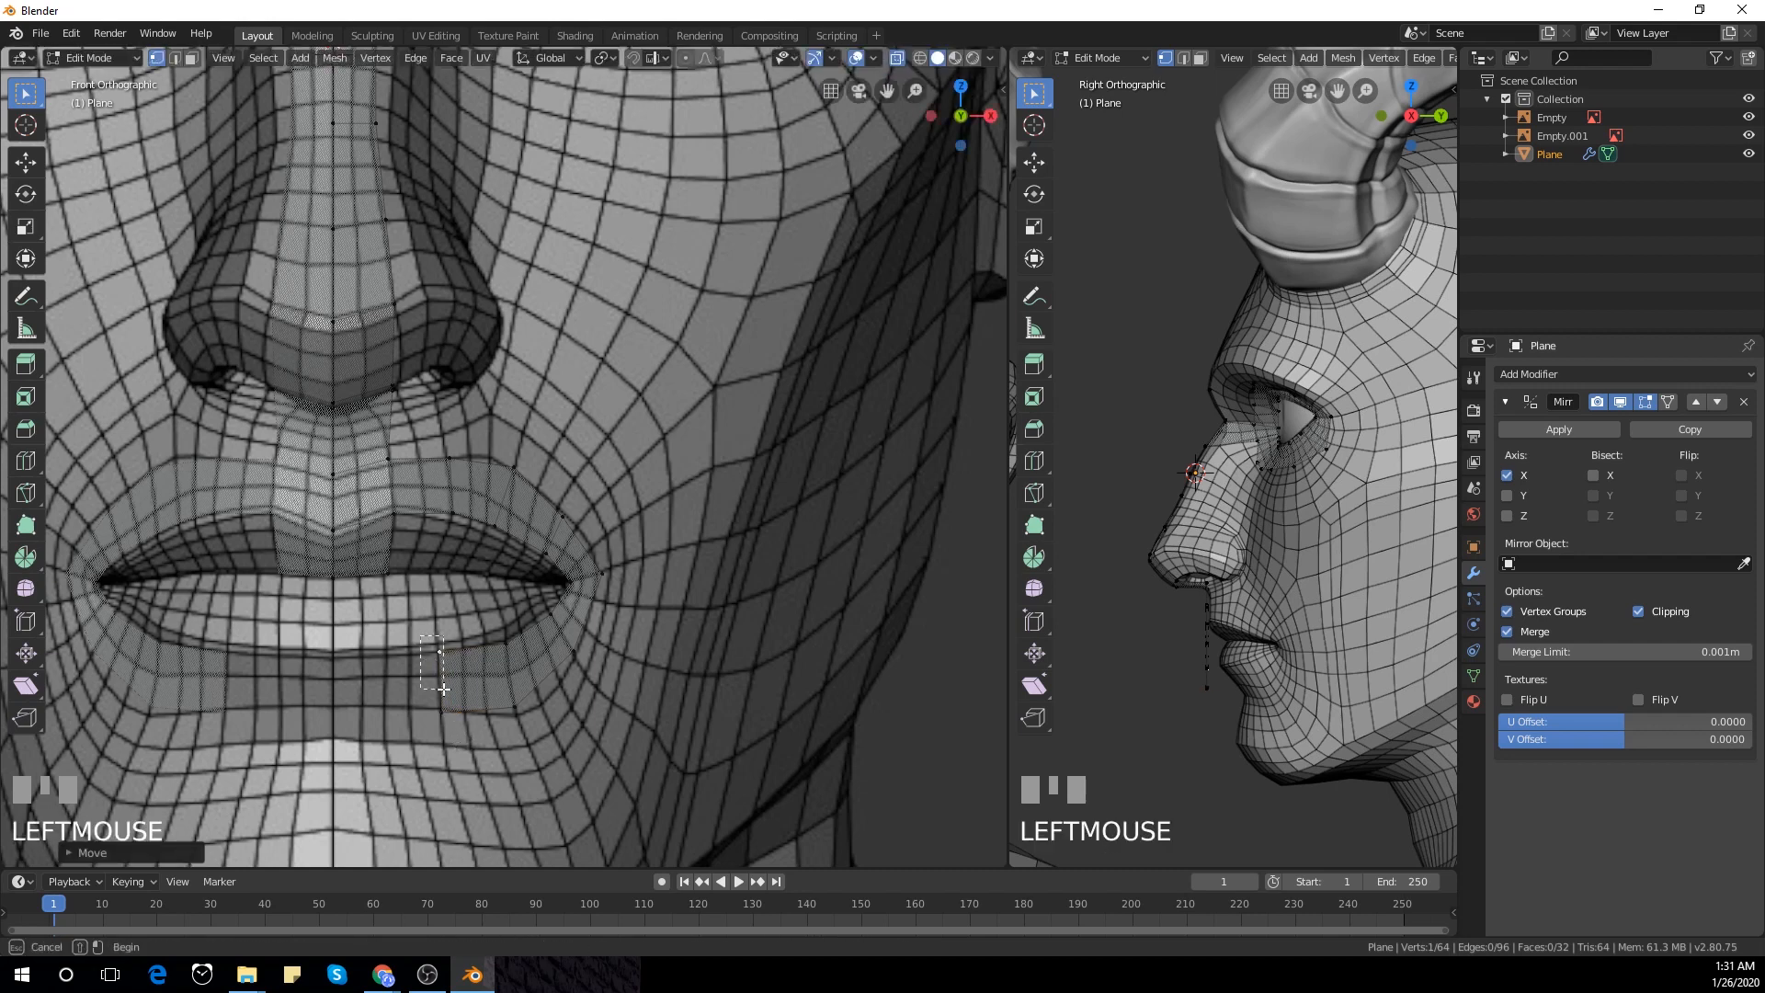
Extrude the end edge of the strip below the lower lip in two more segments to the face's centerline
left_click_drag(430, 700, 456, 738, "shift")
key("e")
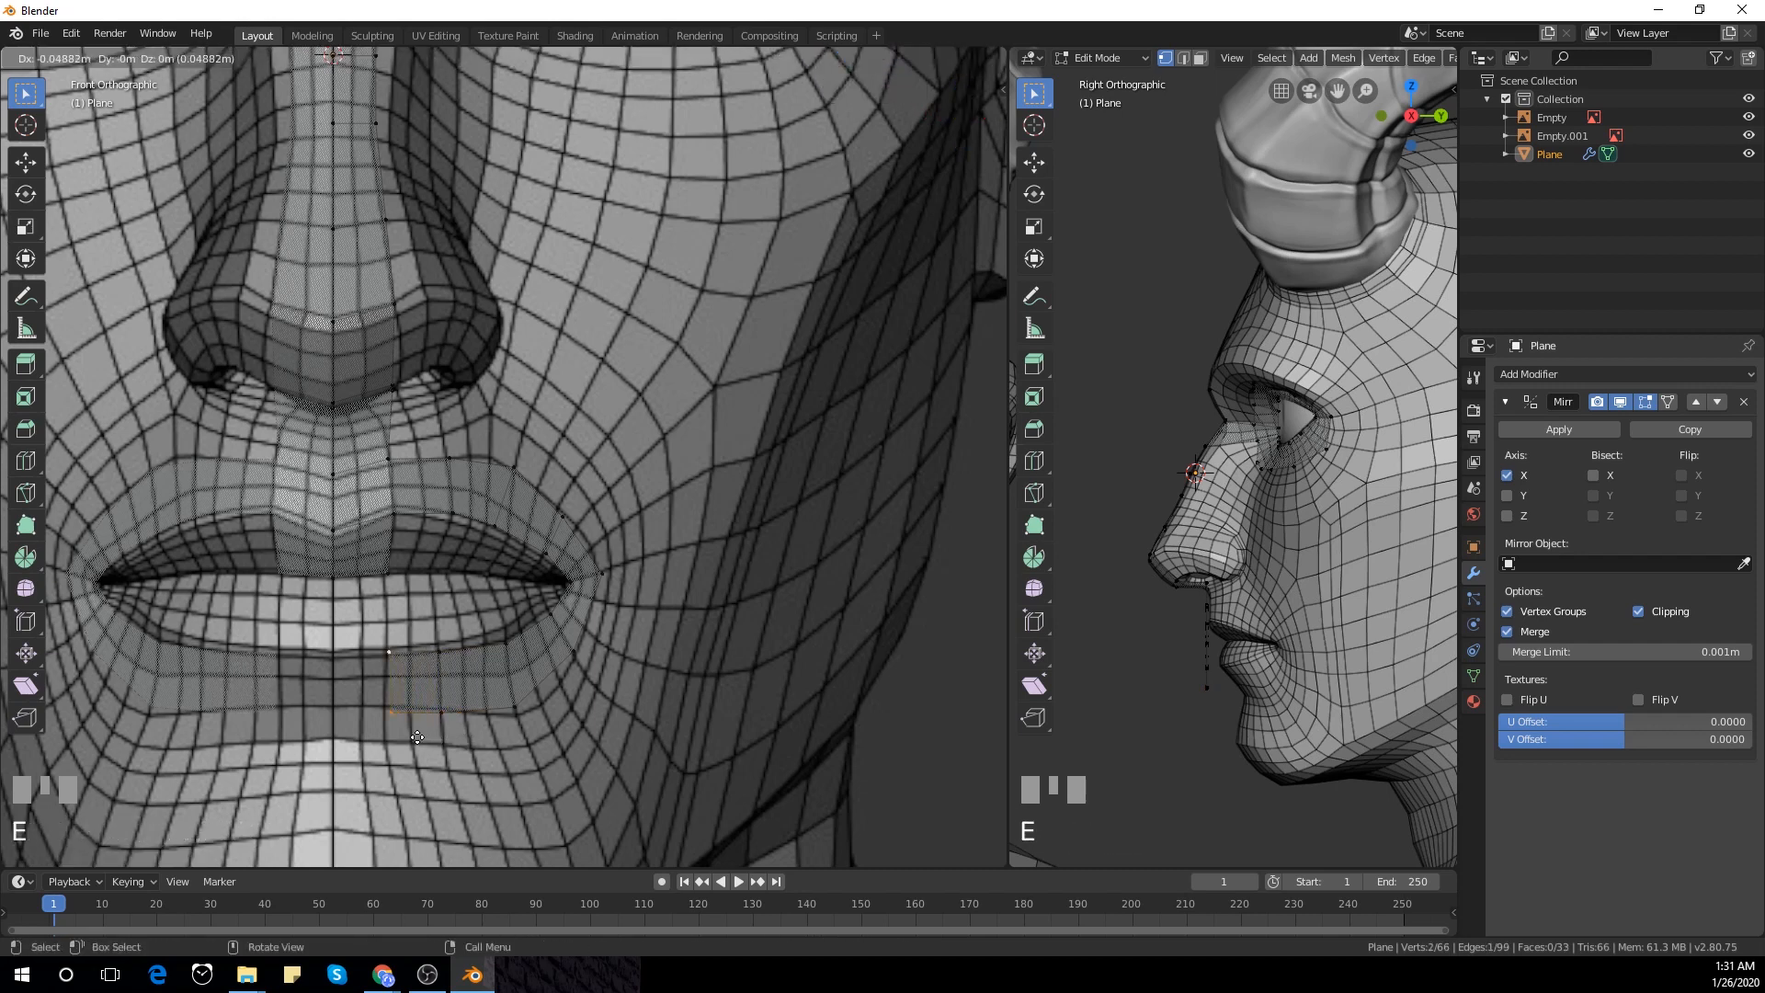
left_click(418, 737)
key("e")
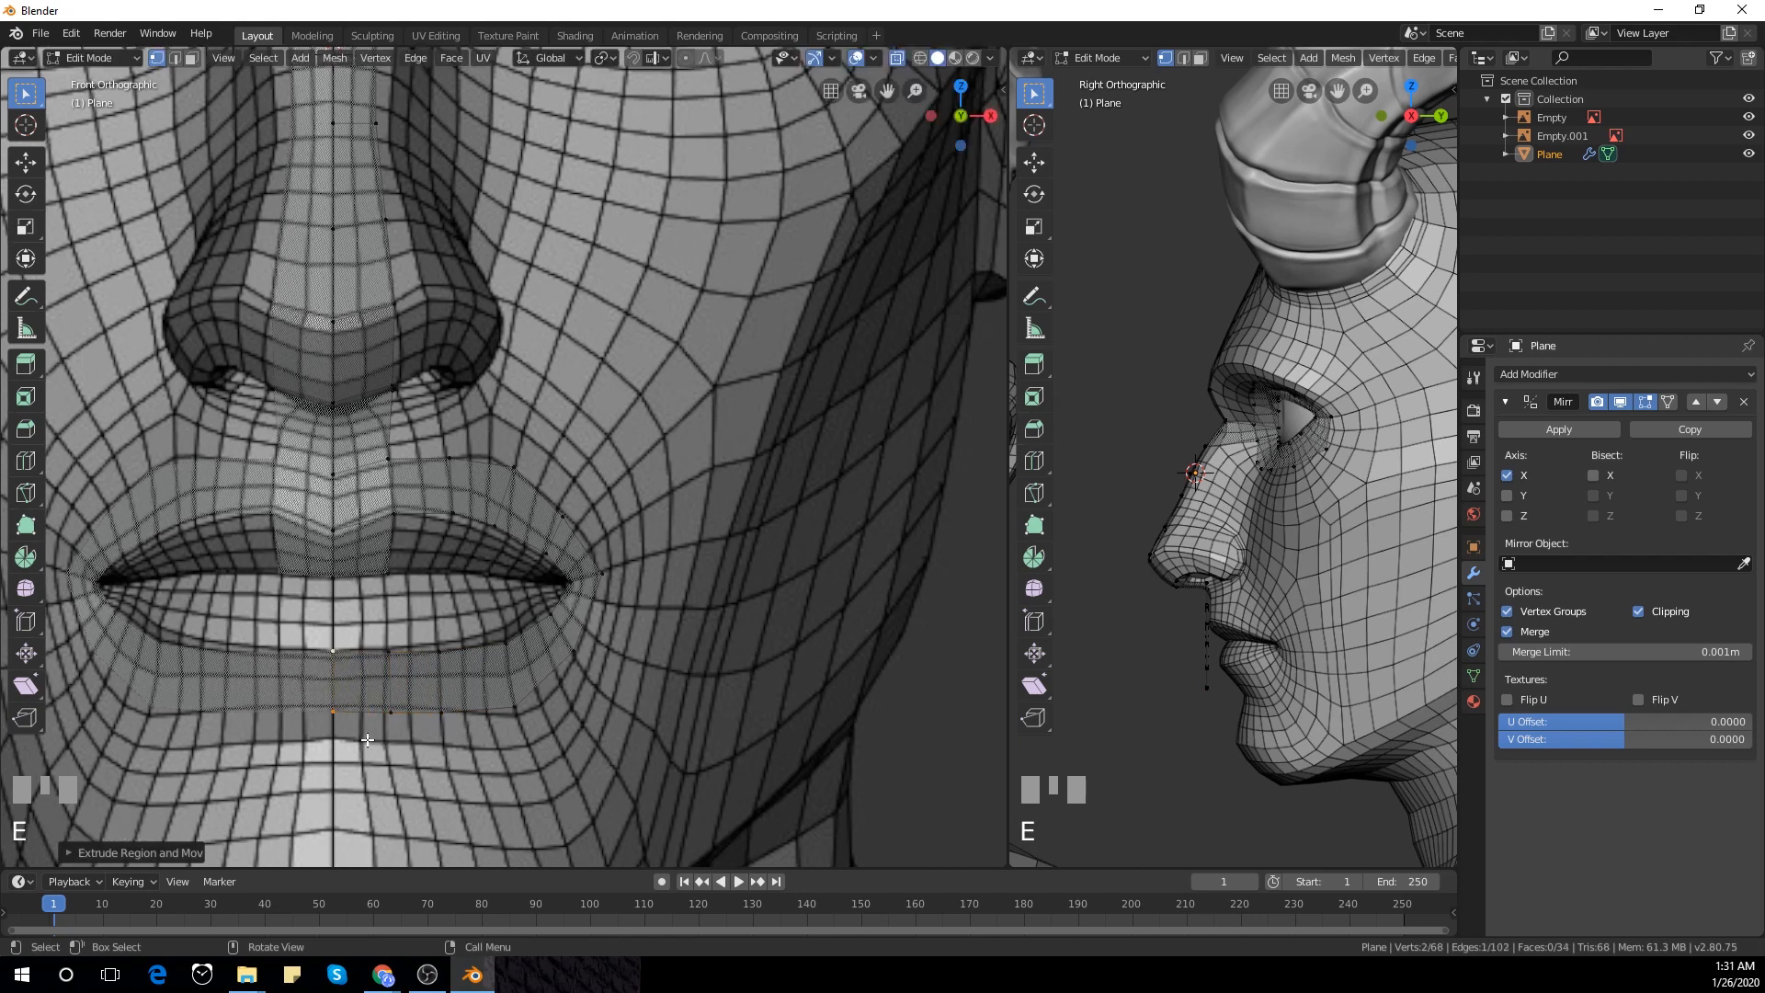
left_click(327, 717)
Extrude the central upper edge of the strip below the lower lip up across the lip to the mouth line
left_click(340, 659)
left_click(389, 653, "shift")
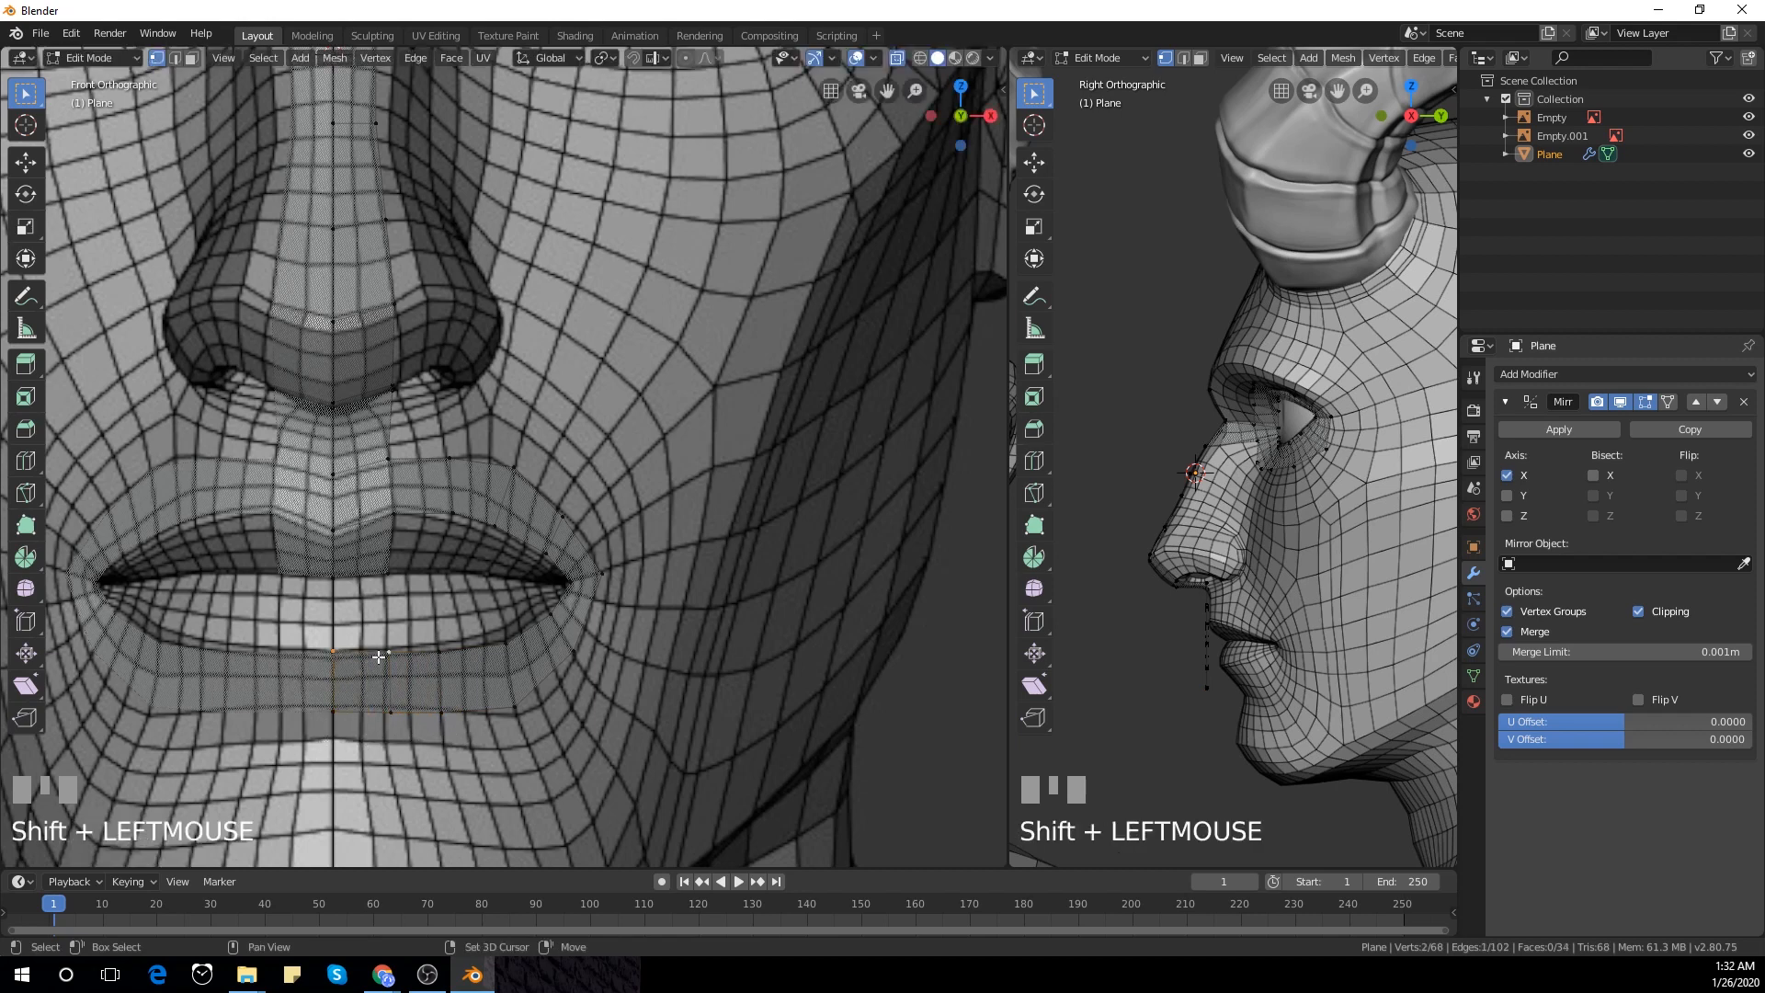
key("e")
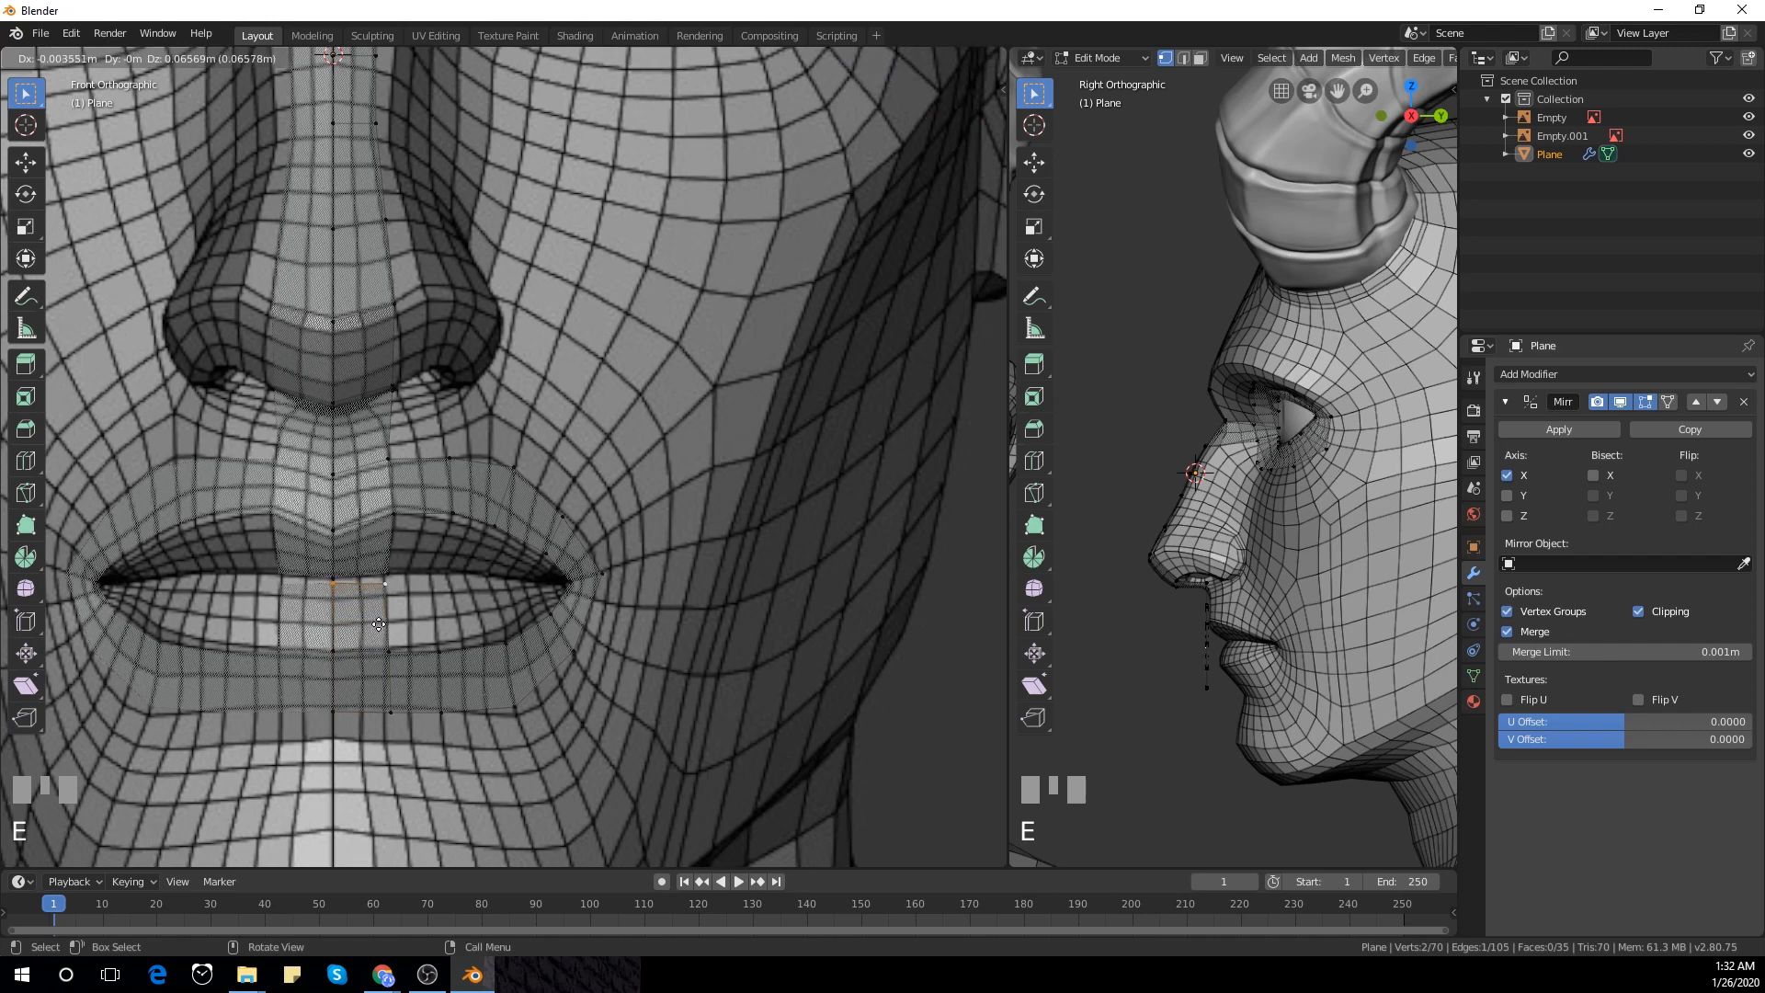
left_click(378, 624)
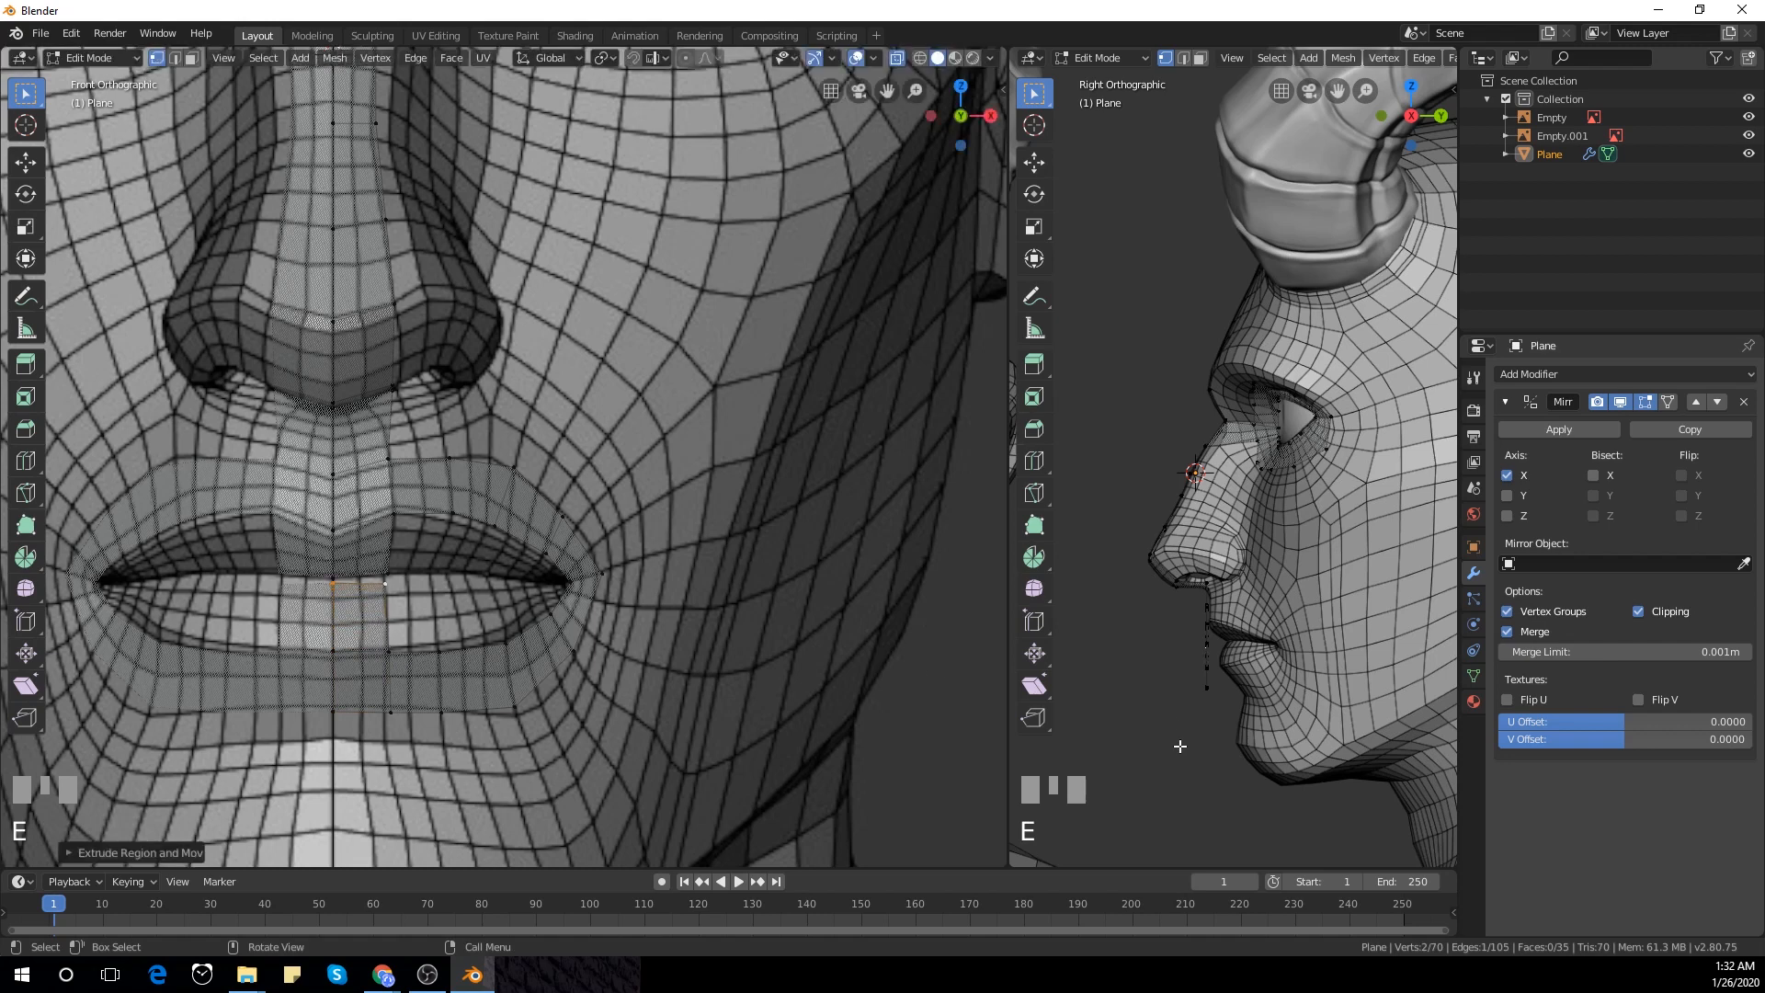
Move the two innermost bottom vertices below the lower lip back along the Y axis to the profile in the side view
middle_click_drag(1180, 745, 1183, 718, "shift")
left_click(387, 717)
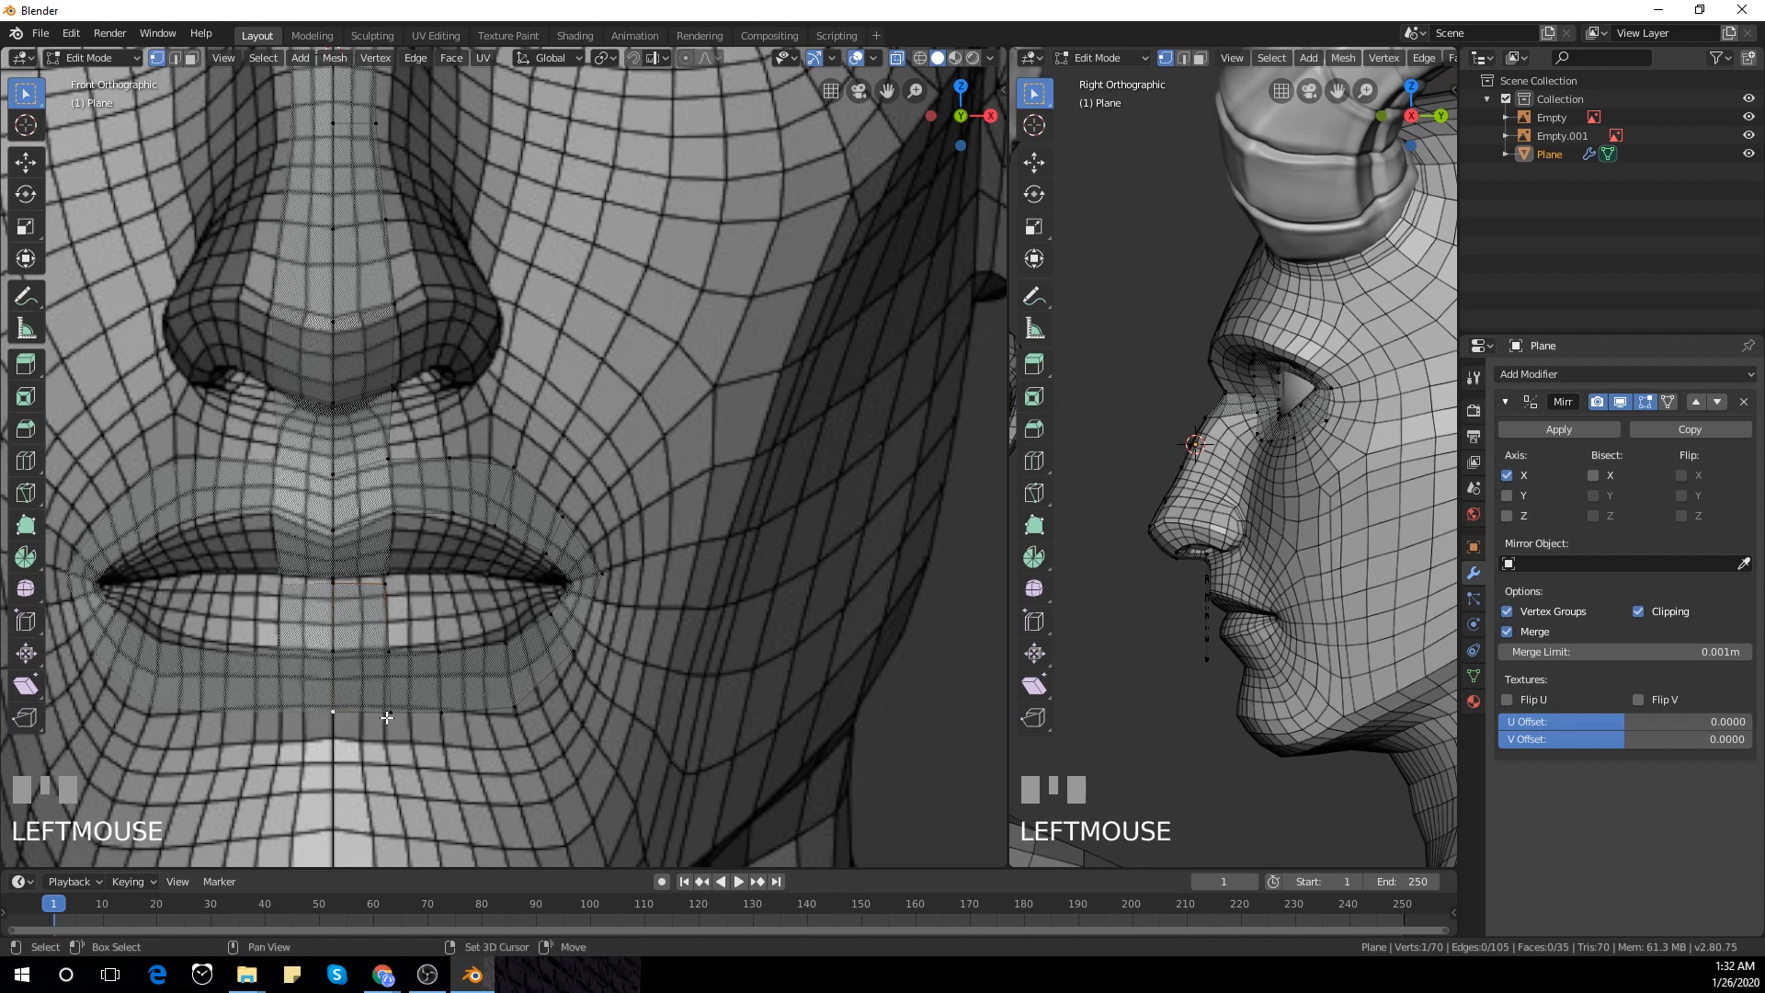
left_click(387, 715, "shift")
key("g")
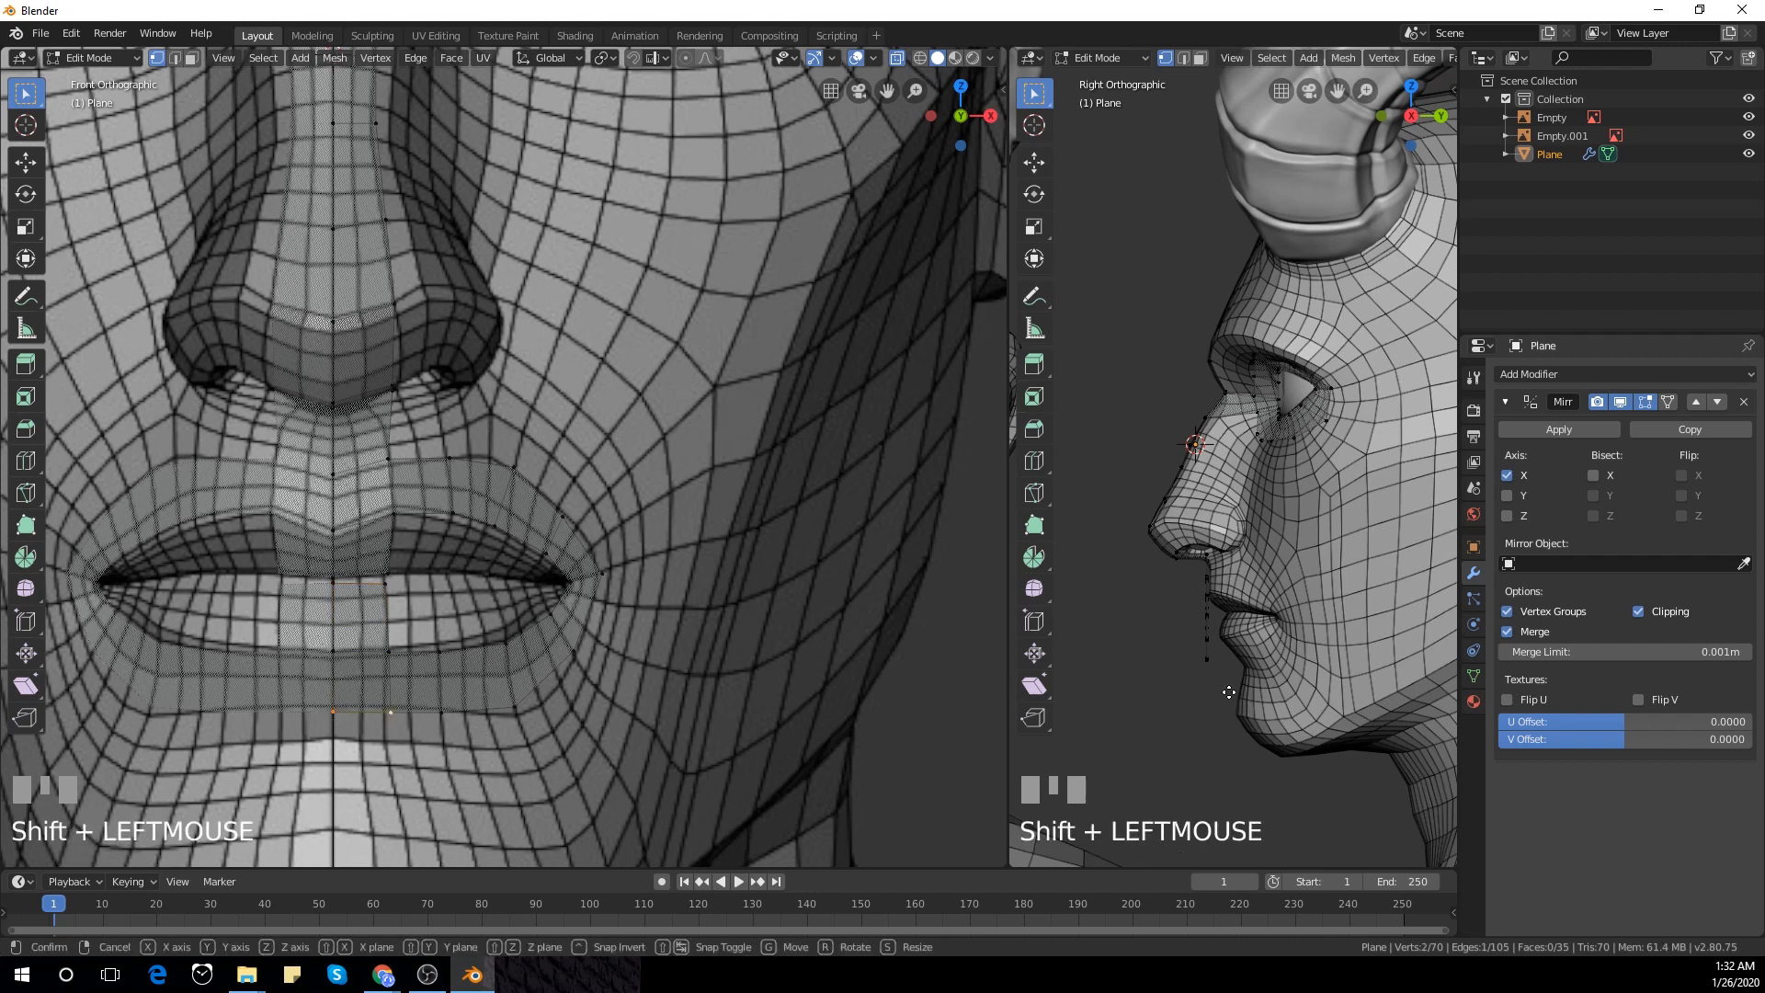
right_click(1240, 692)
key("g")
key("g")
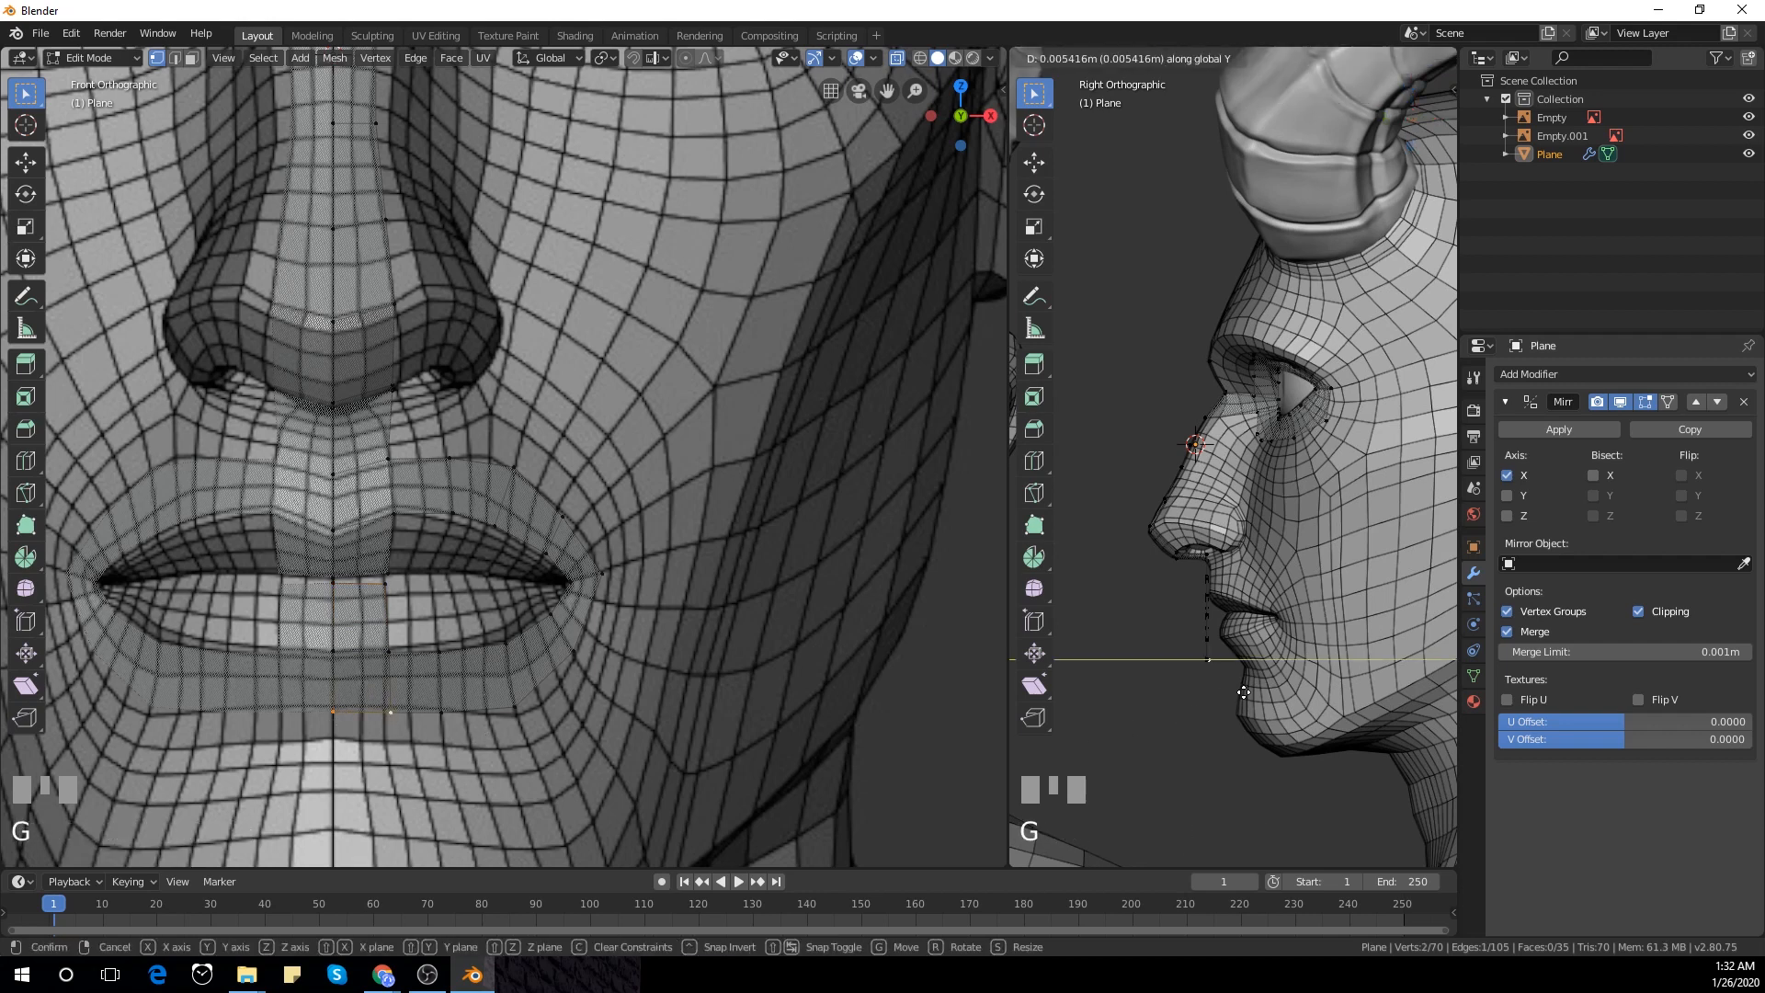
left_click(1272, 692)
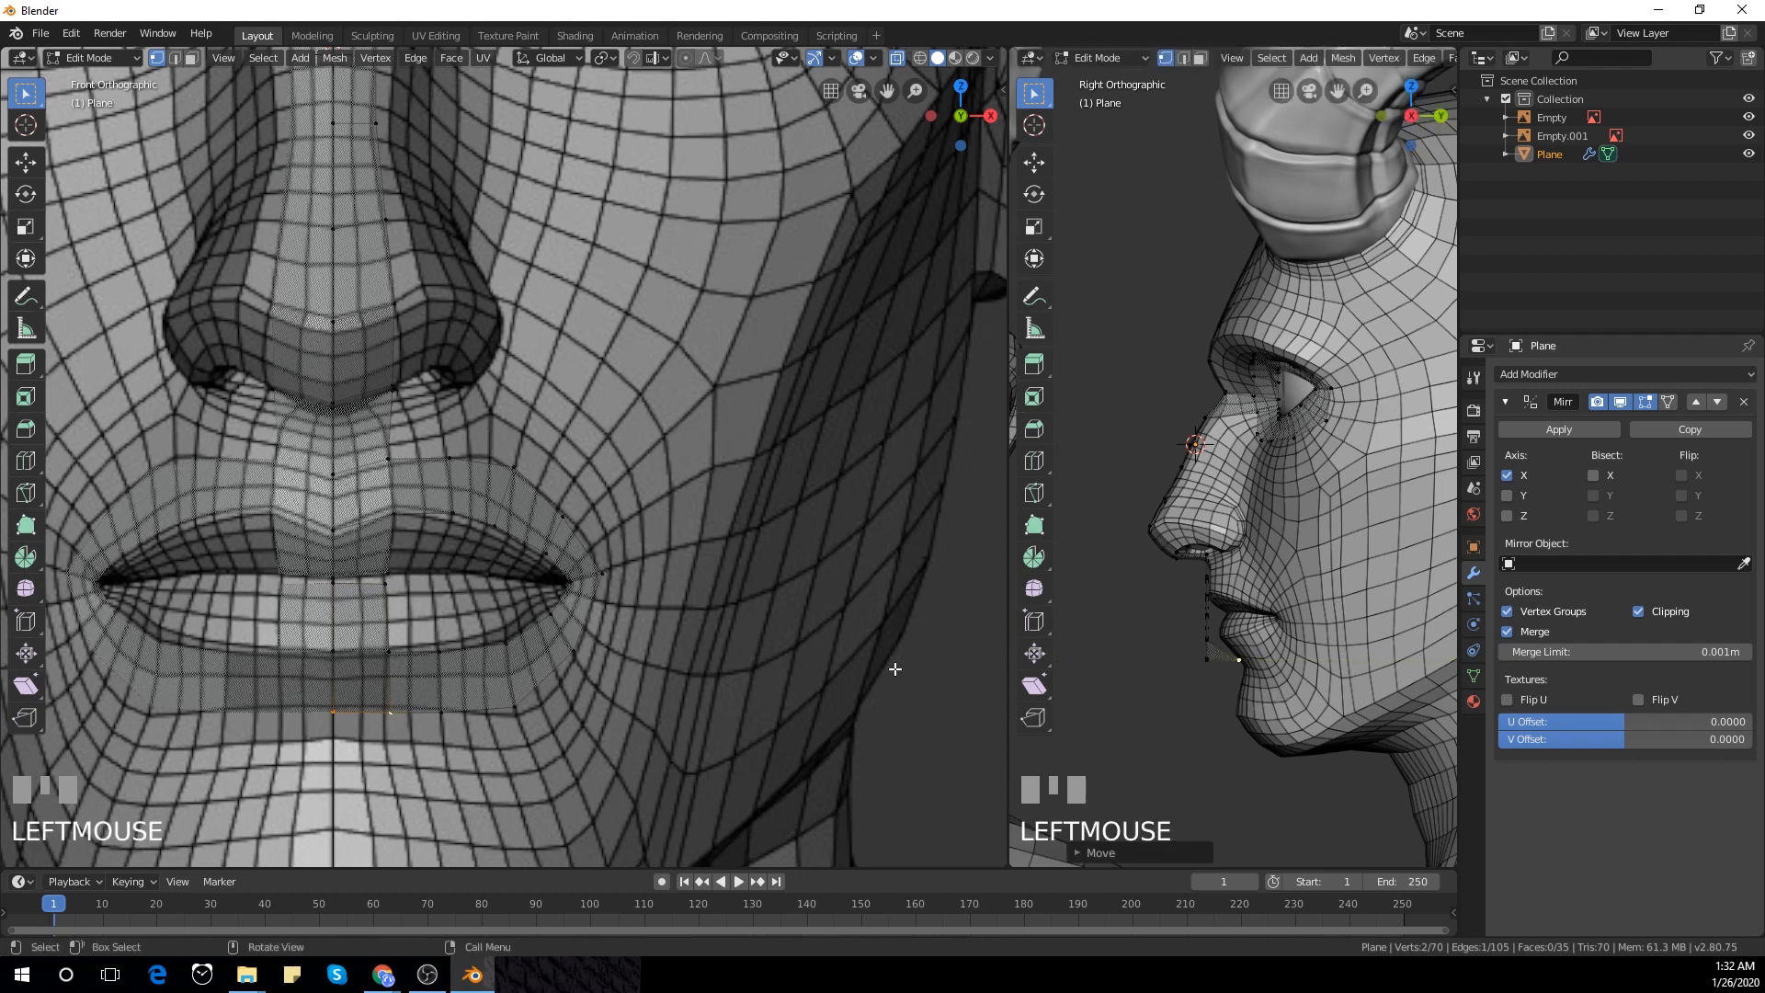
Move the two outer bottom-row vertices below the lower lip back along the Y axis in the side view
left_click(447, 720)
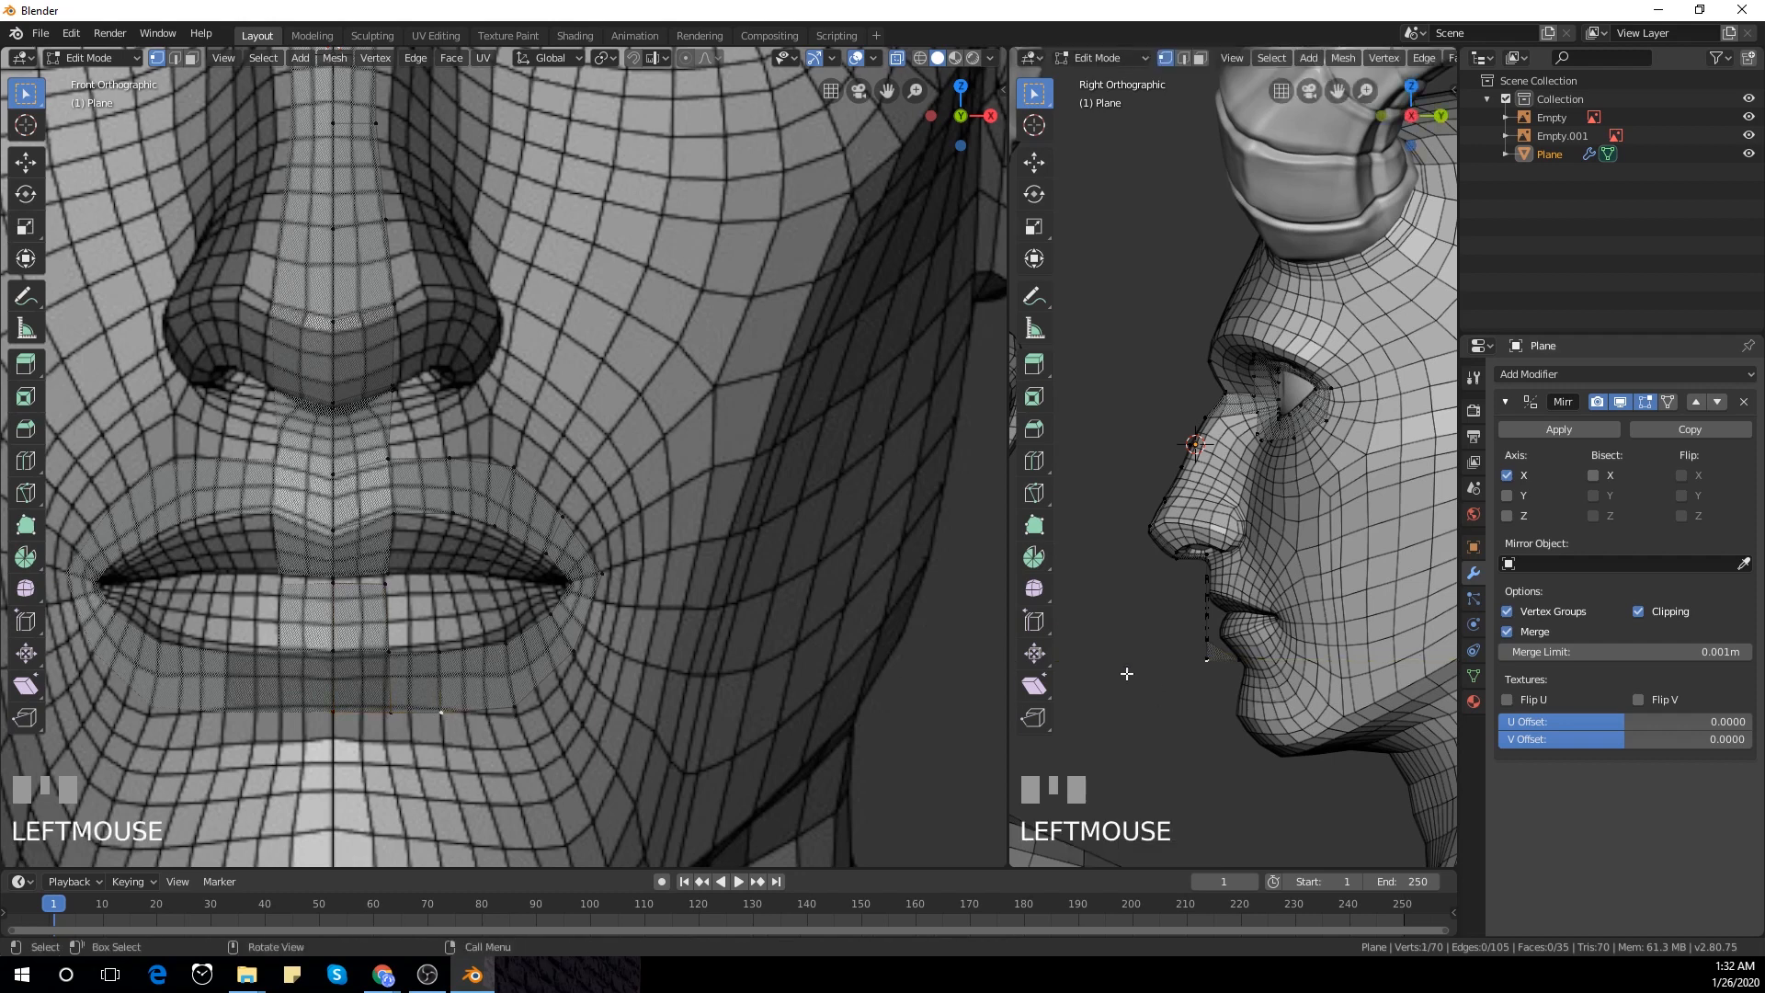
left_click(533, 712, "shift")
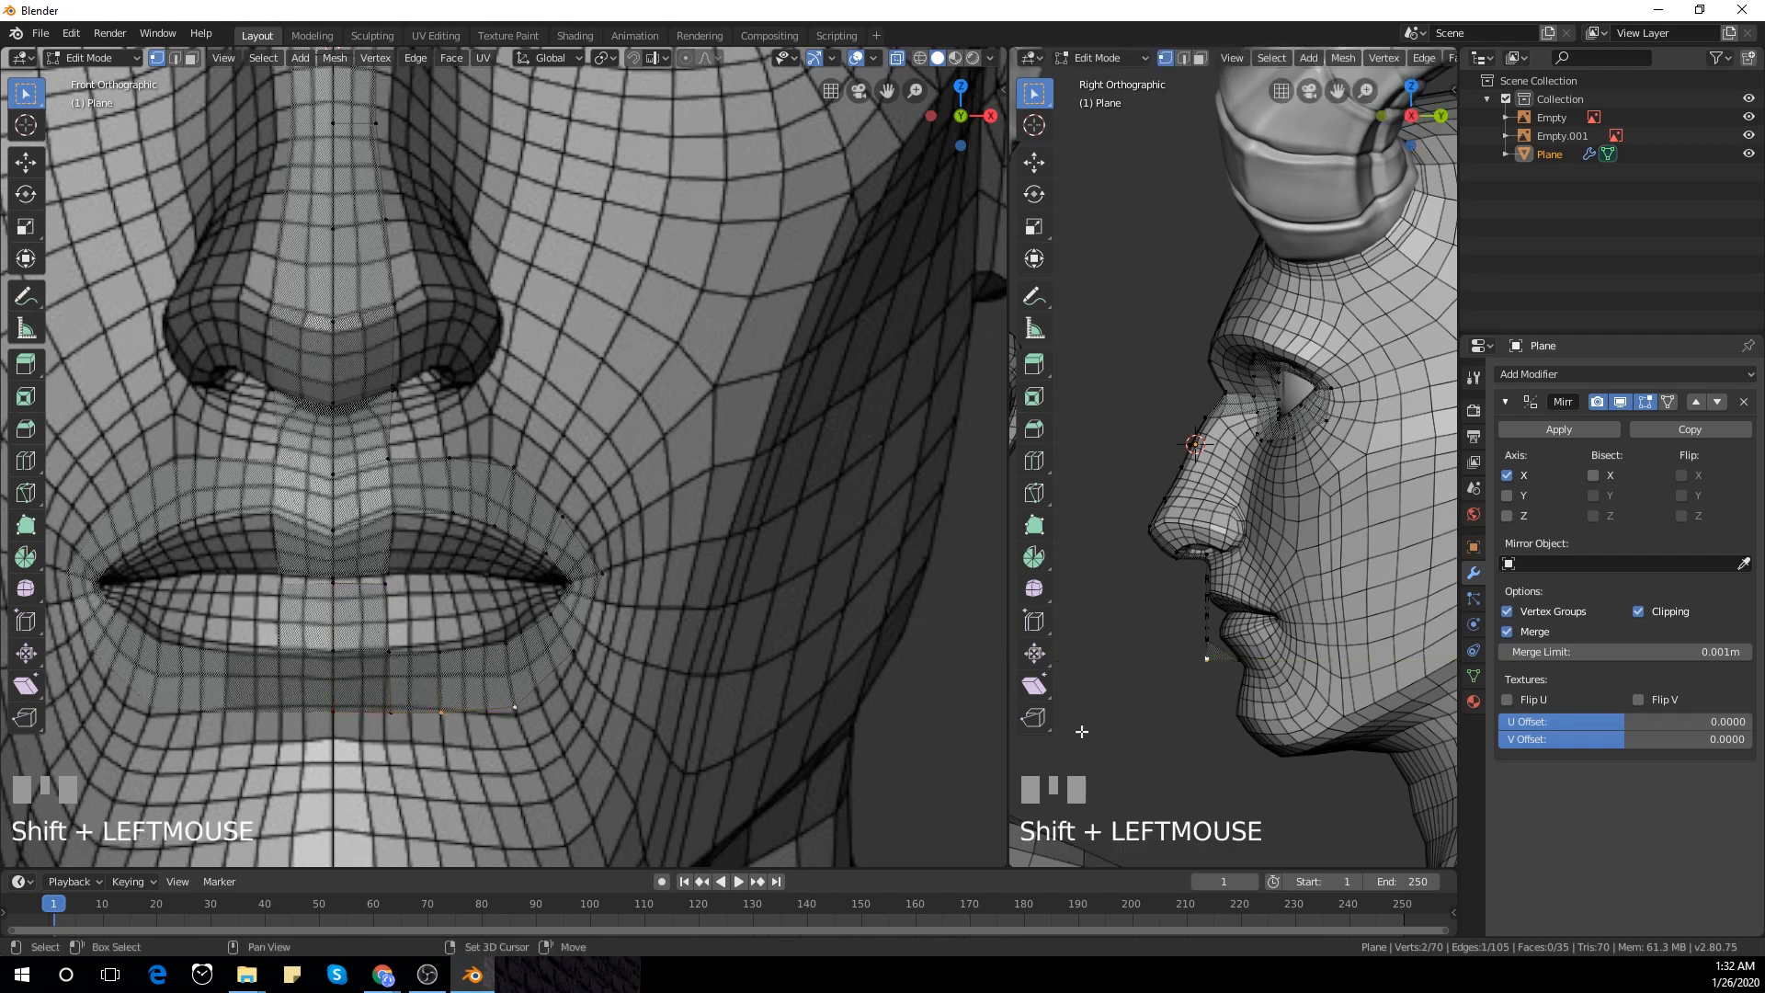
key("g")
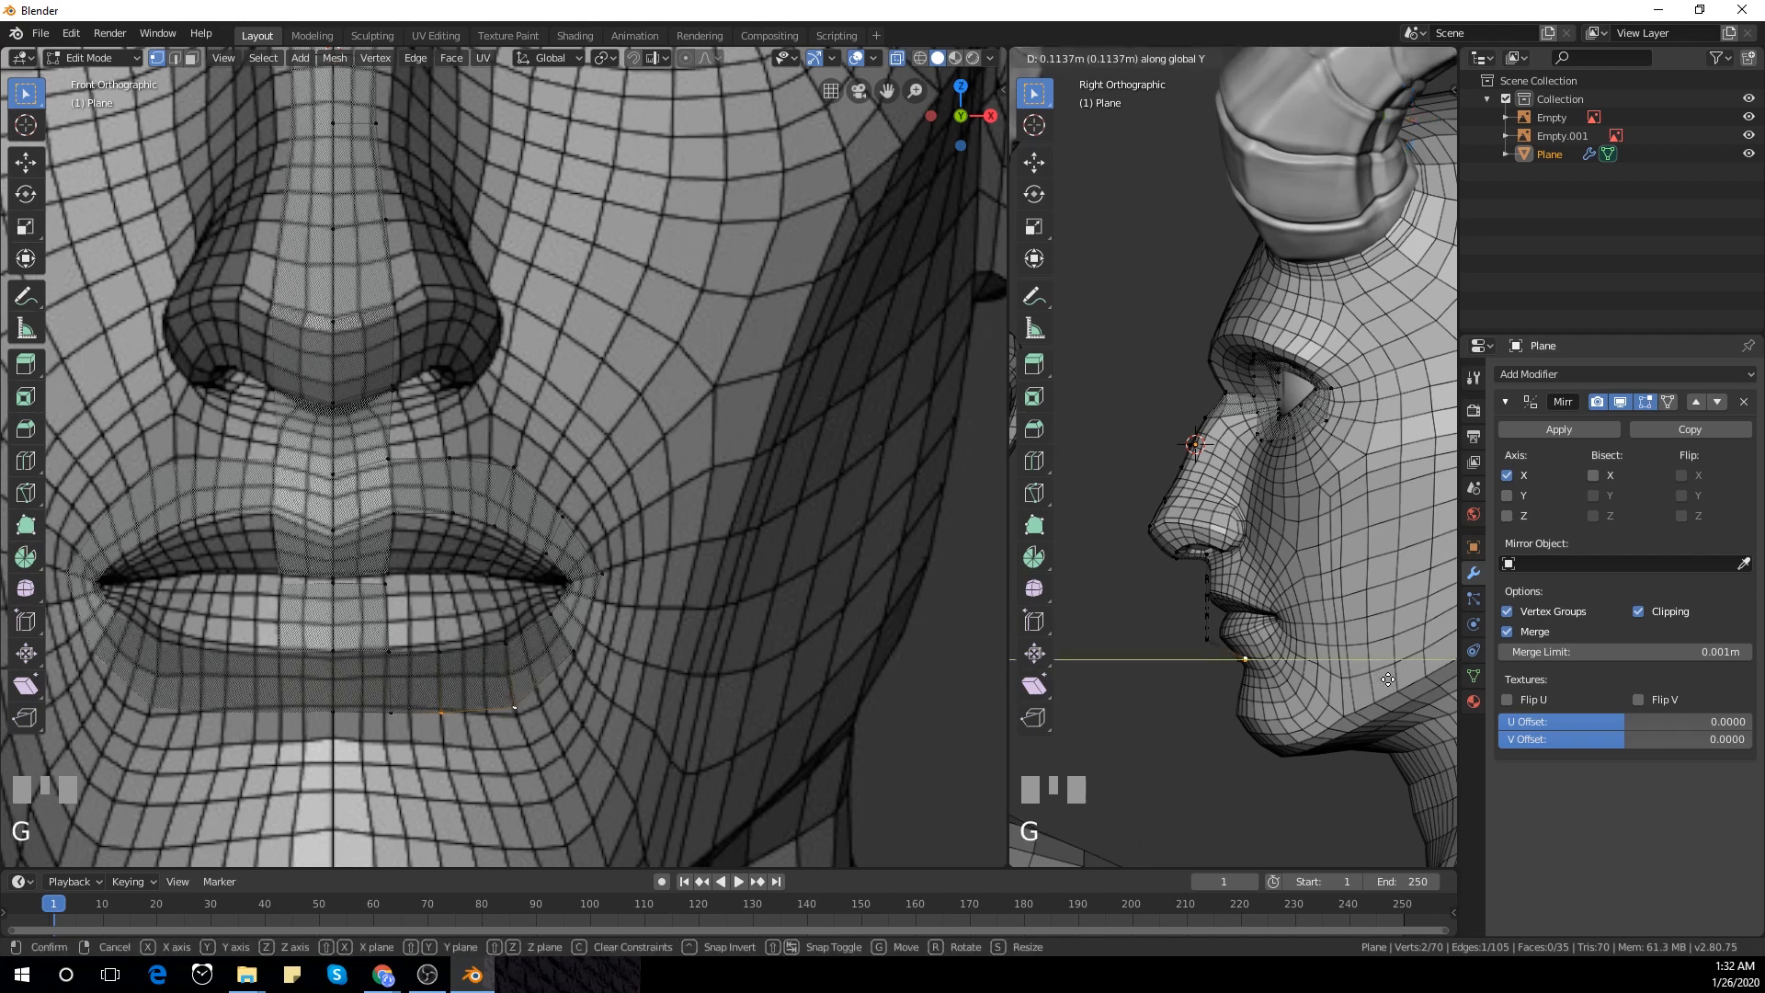
Move the two outer vertices below the lower lip back about 0.11 m along Y, and nudge the outermost one about 0.03 m further back
left_click(1387, 681)
left_click(518, 717)
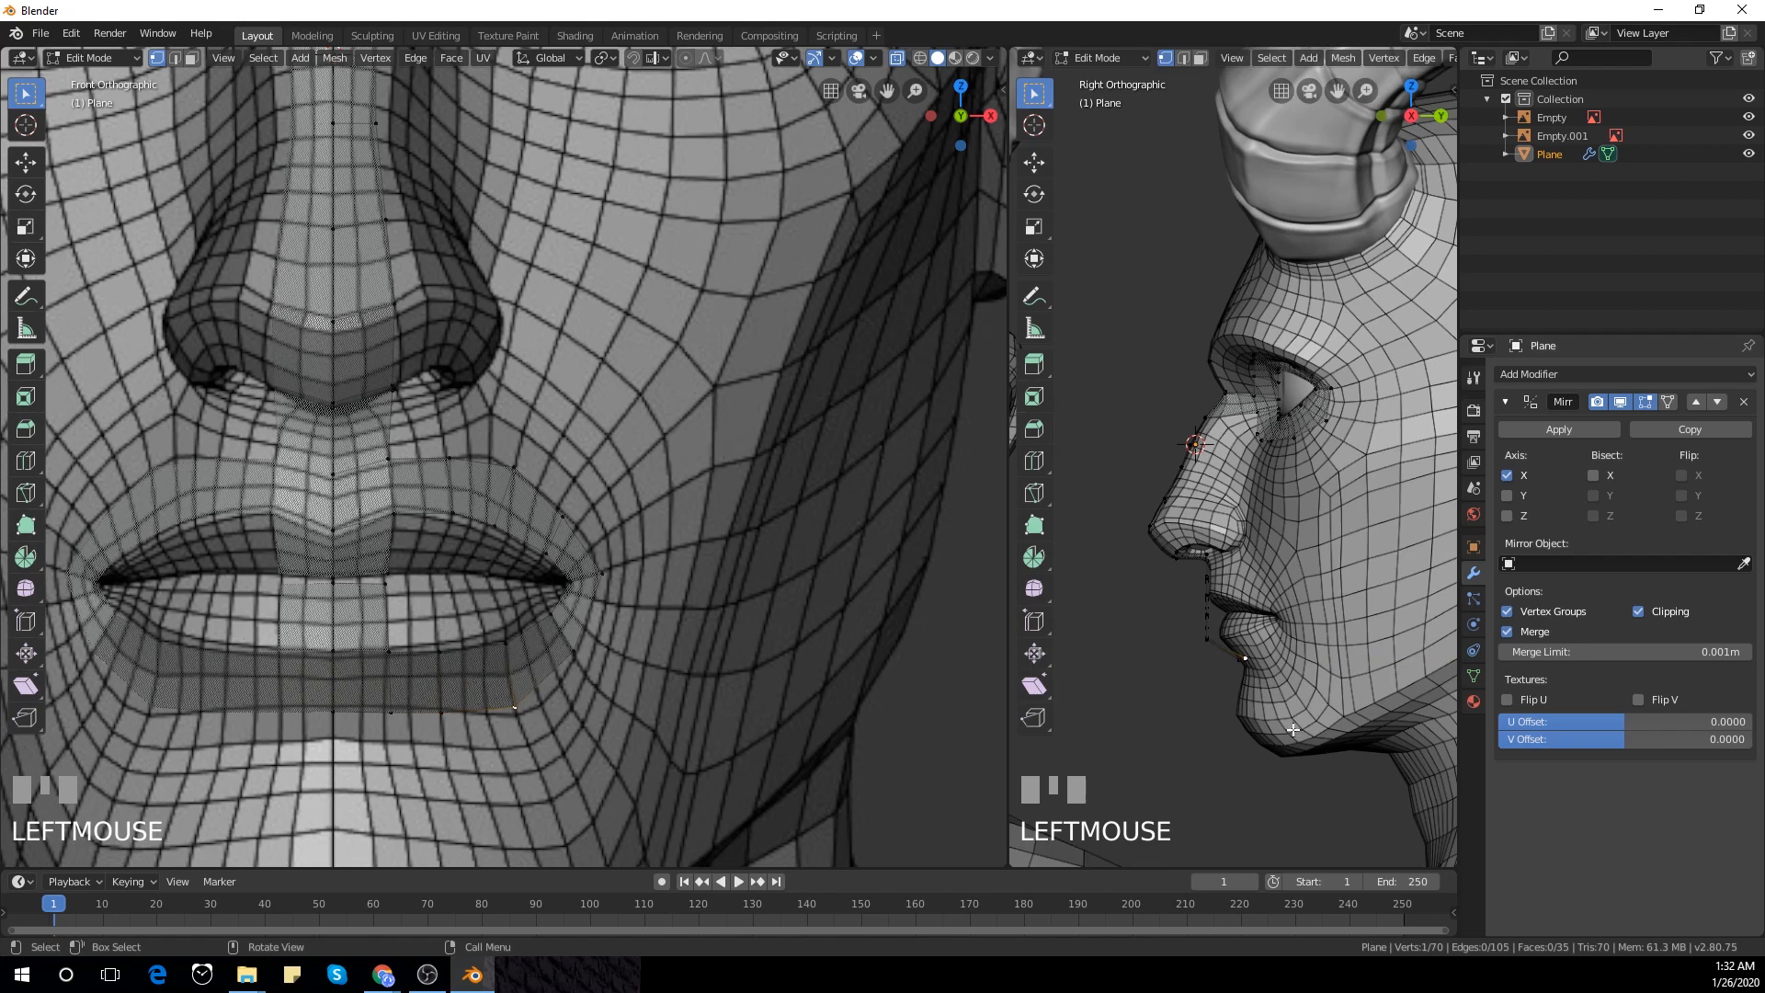
key("g")
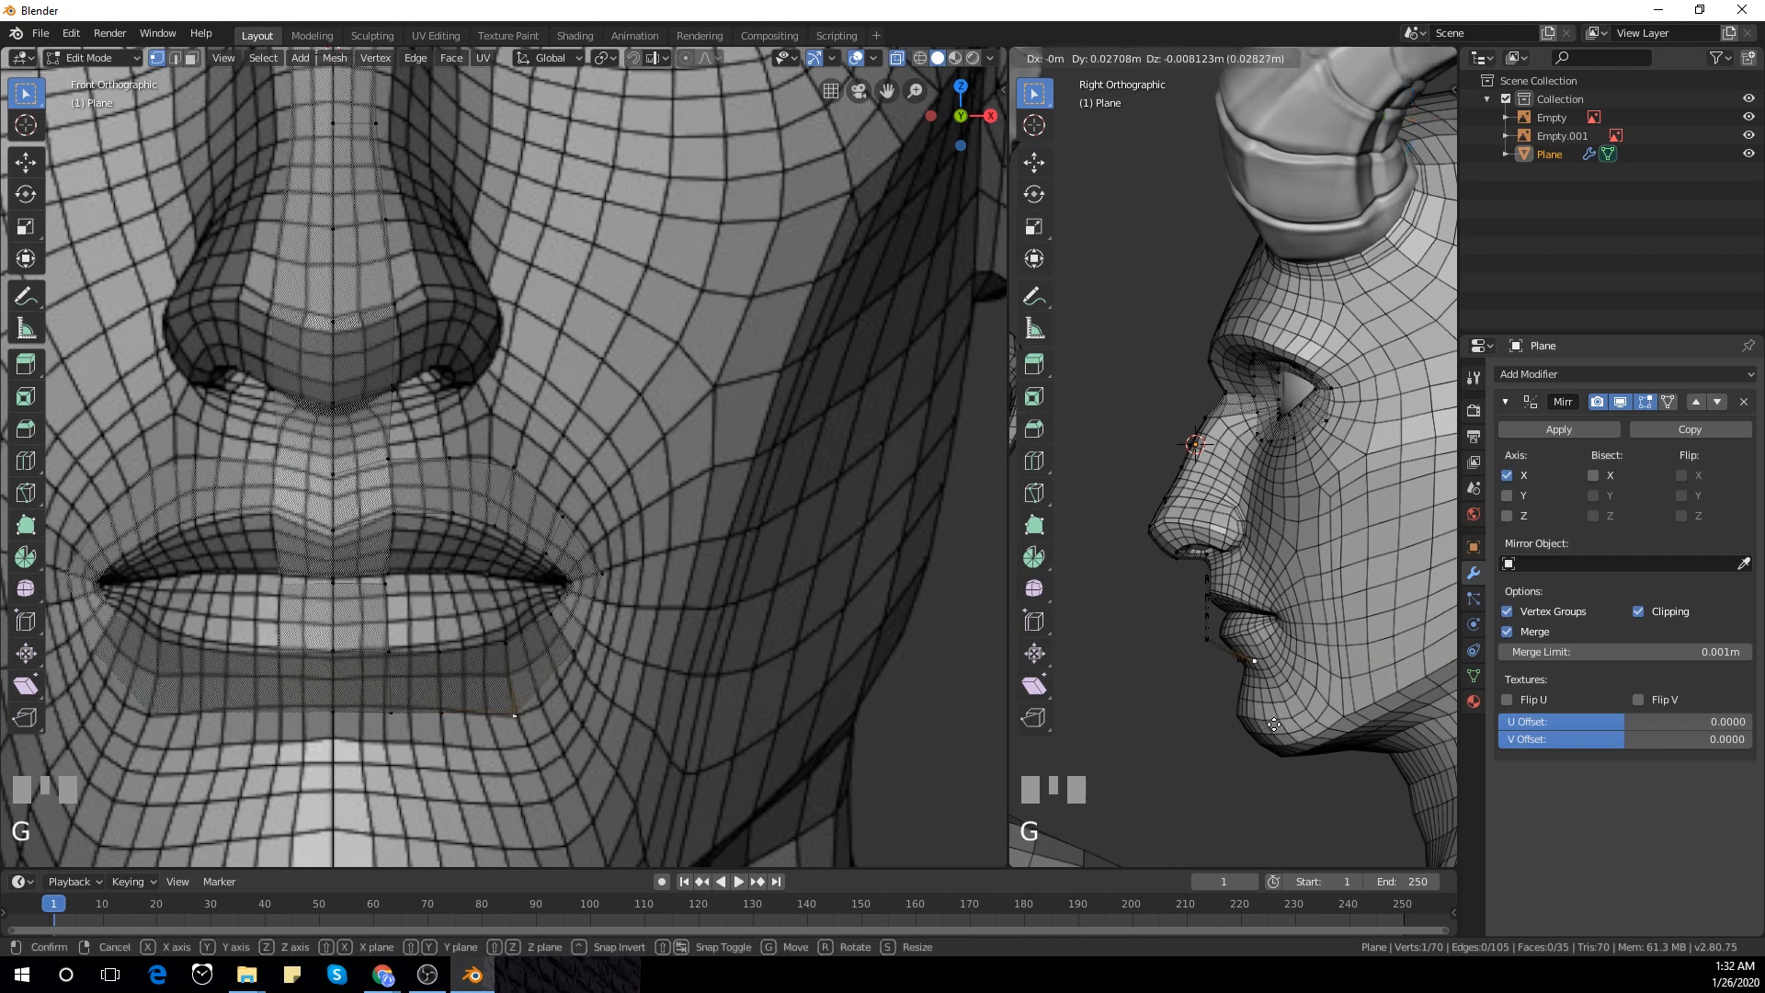
left_click(1274, 724)
Move the two mouth-corner vertices back about 0.2 m along global Y to match the reference head
left_click(570, 582)
left_click(602, 573, "shift")
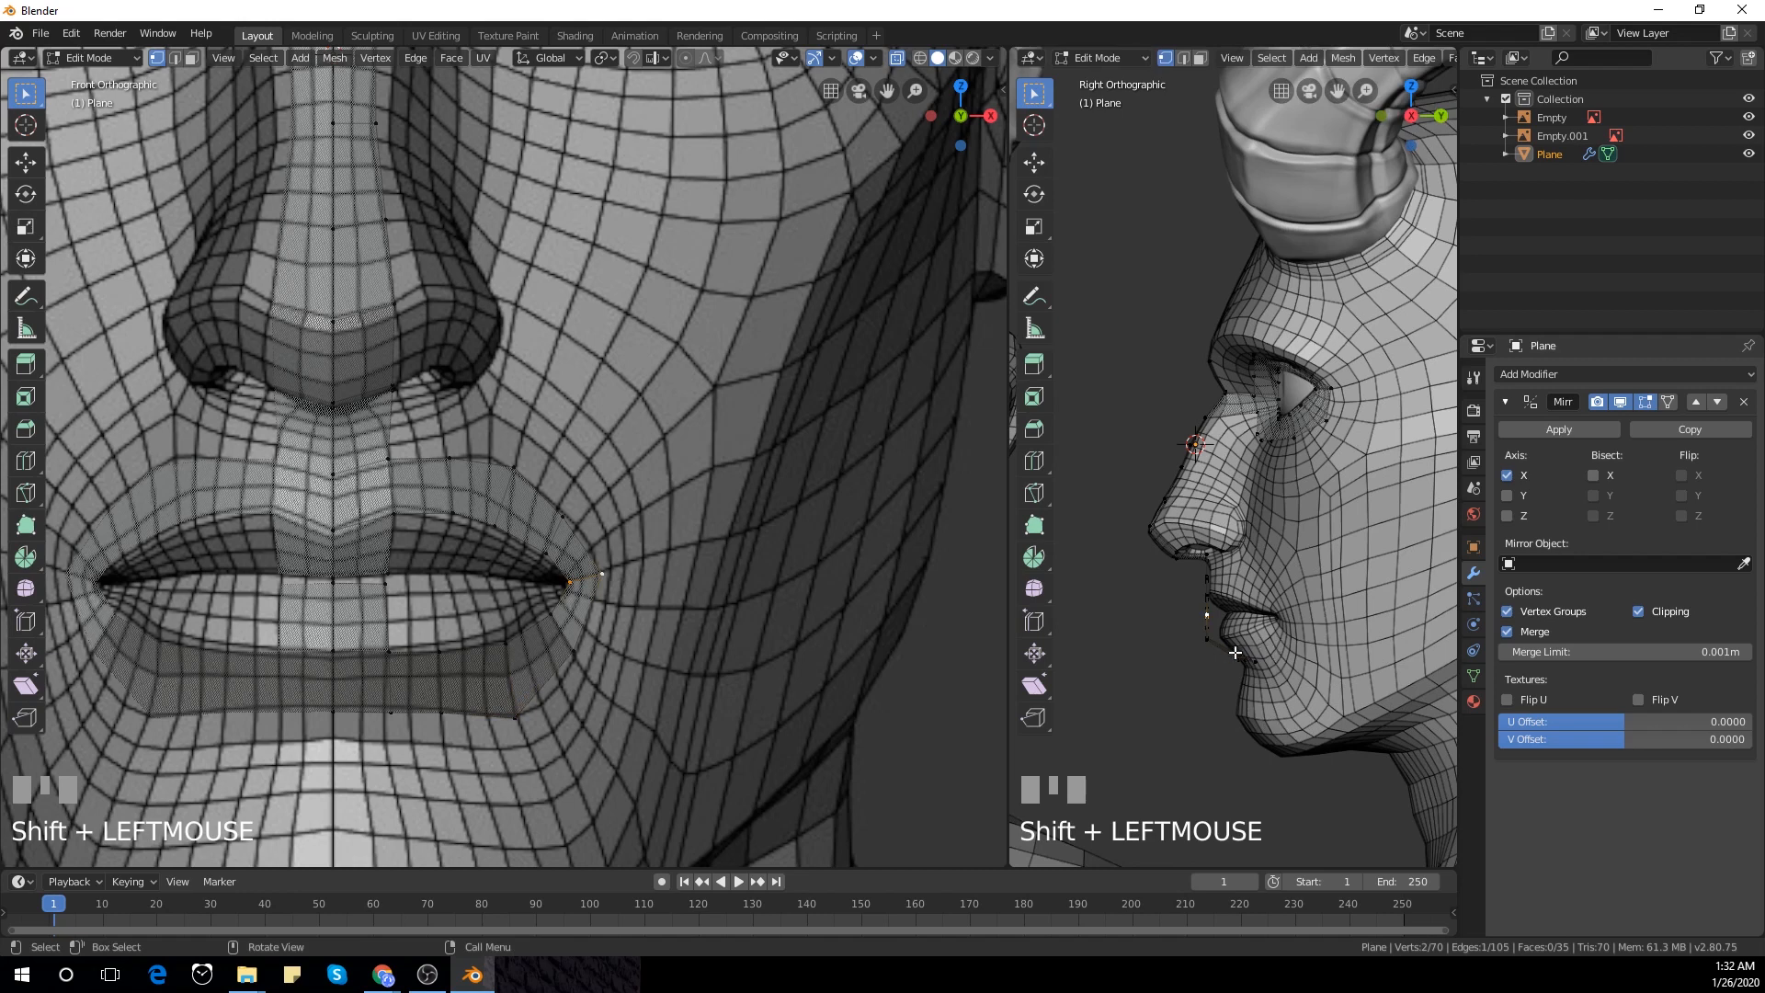
key("g")
key("y")
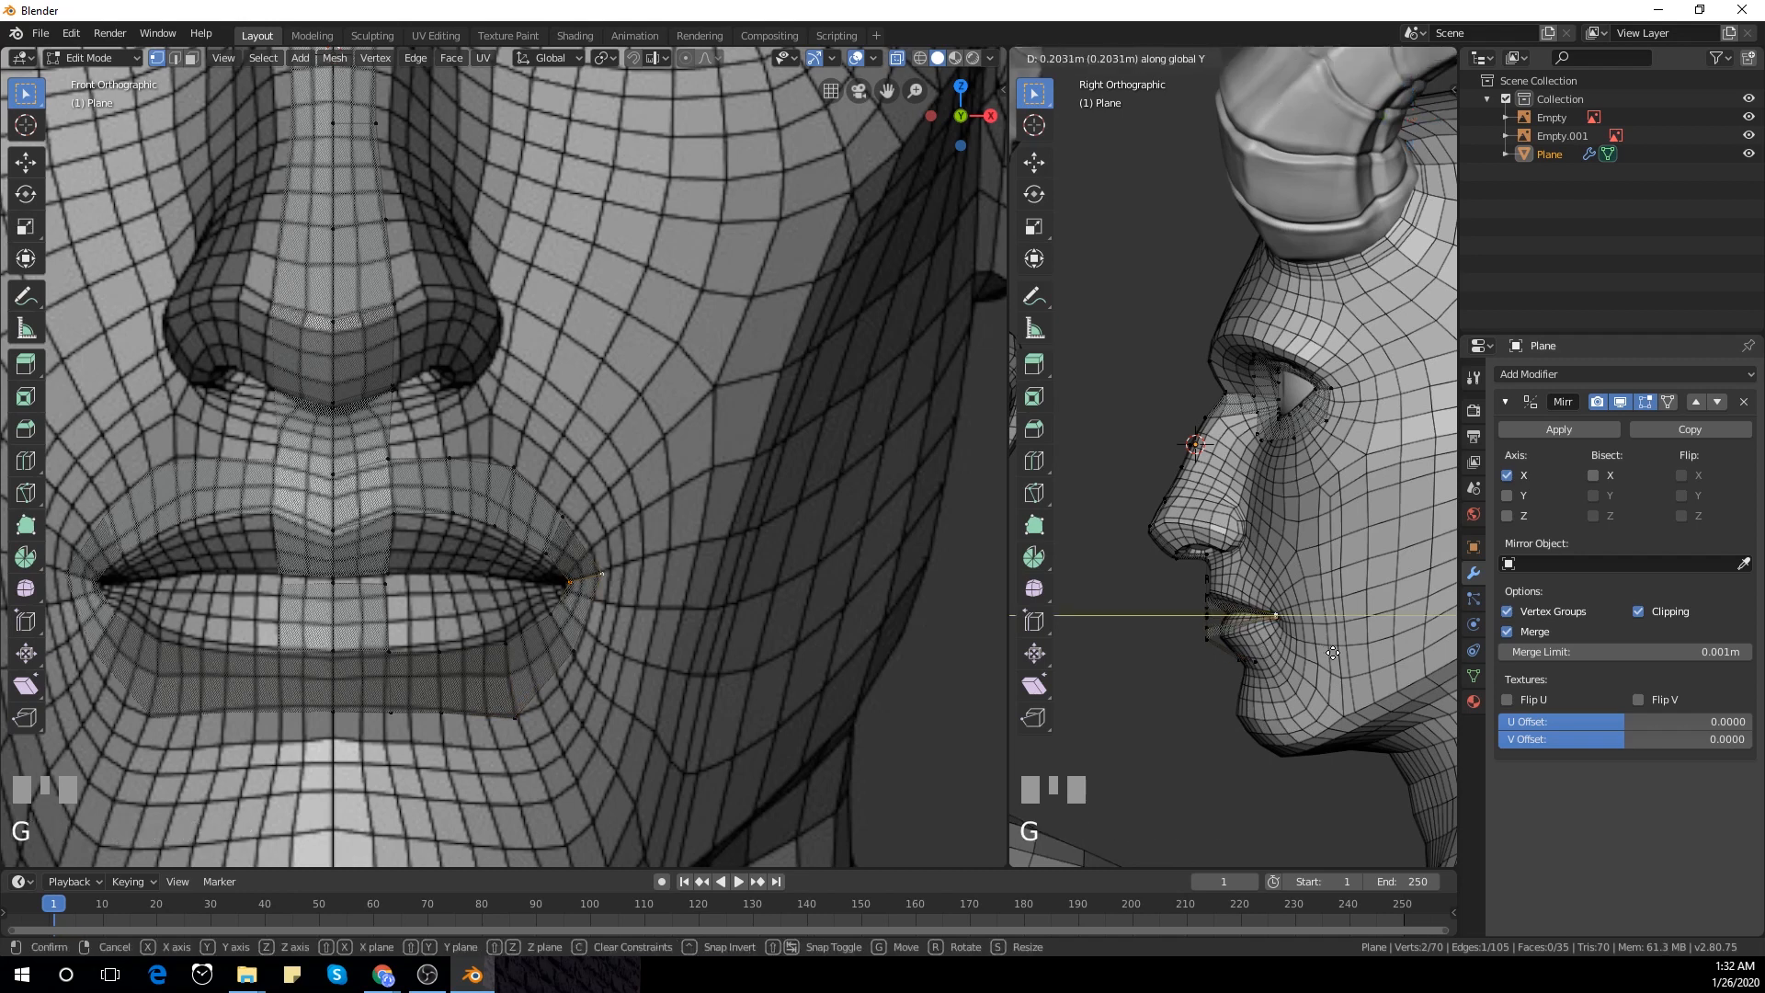
left_click(1331, 653)
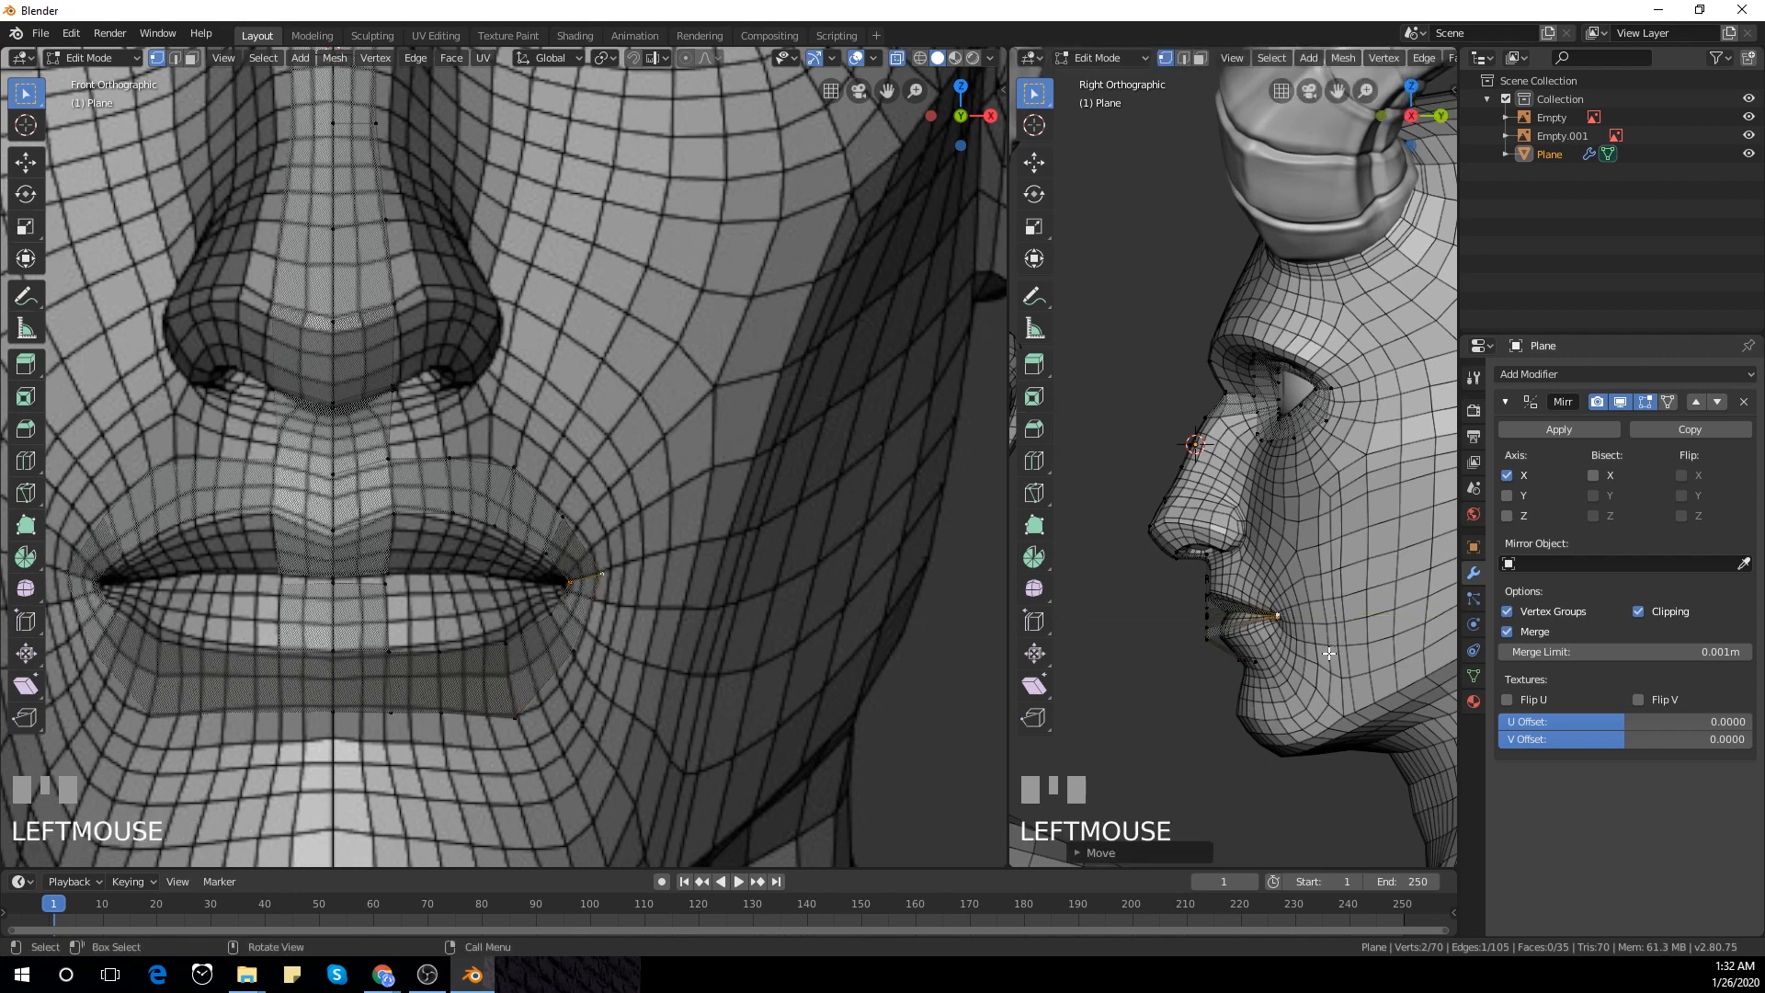
Nudge the outer mouth-corner vertex slightly back and down in the side view, by about 0.025 m
left_click(606, 578)
scroll(1300, 660, "up", 1)
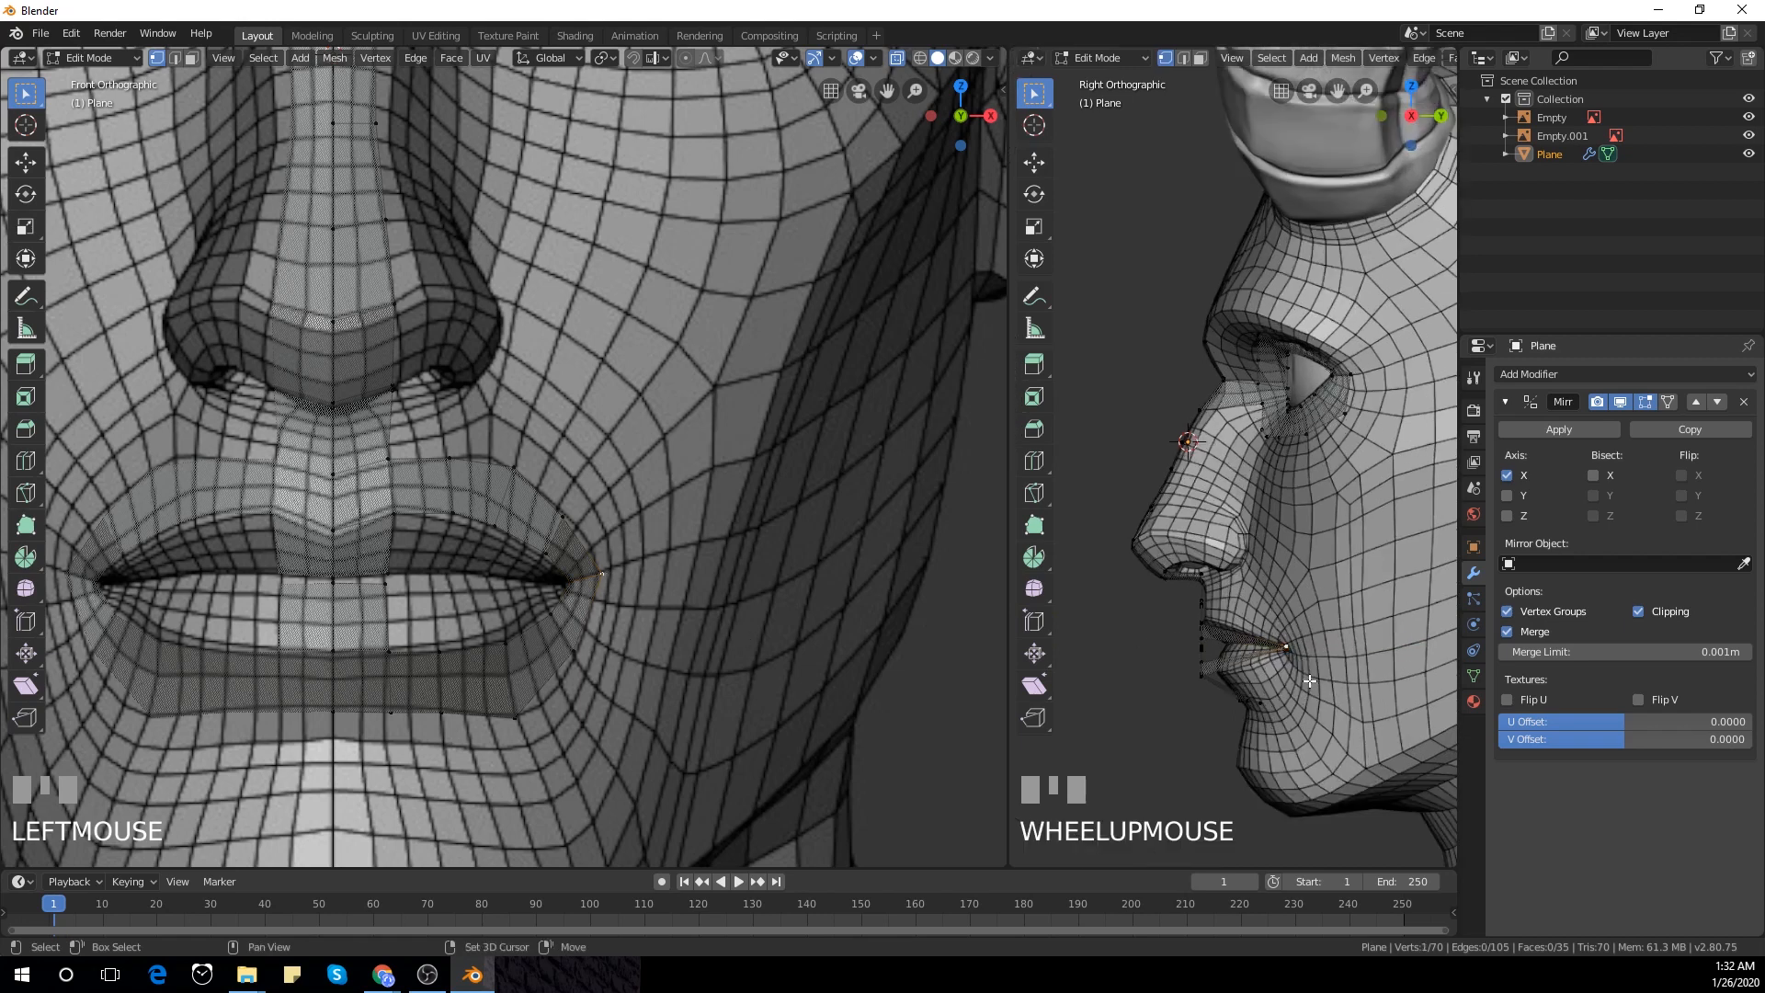
middle_click_drag(1300, 659, 1256, 598, "shift")
key("g")
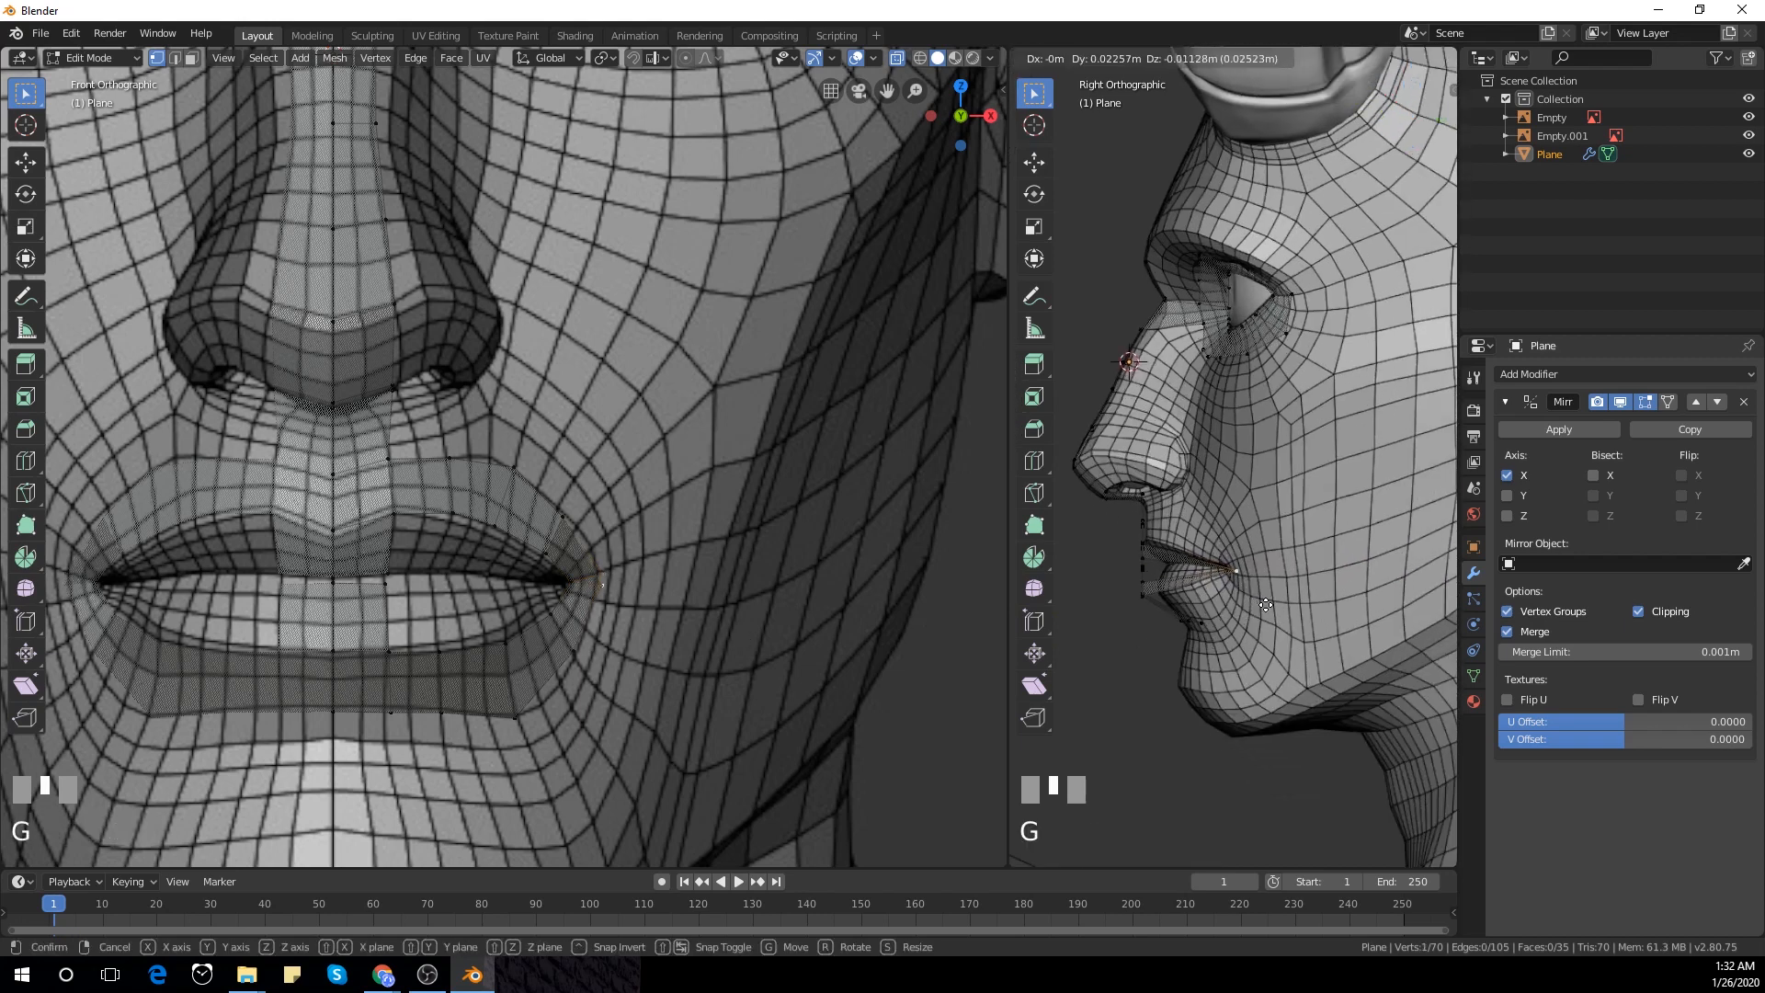
left_click(1269, 605)
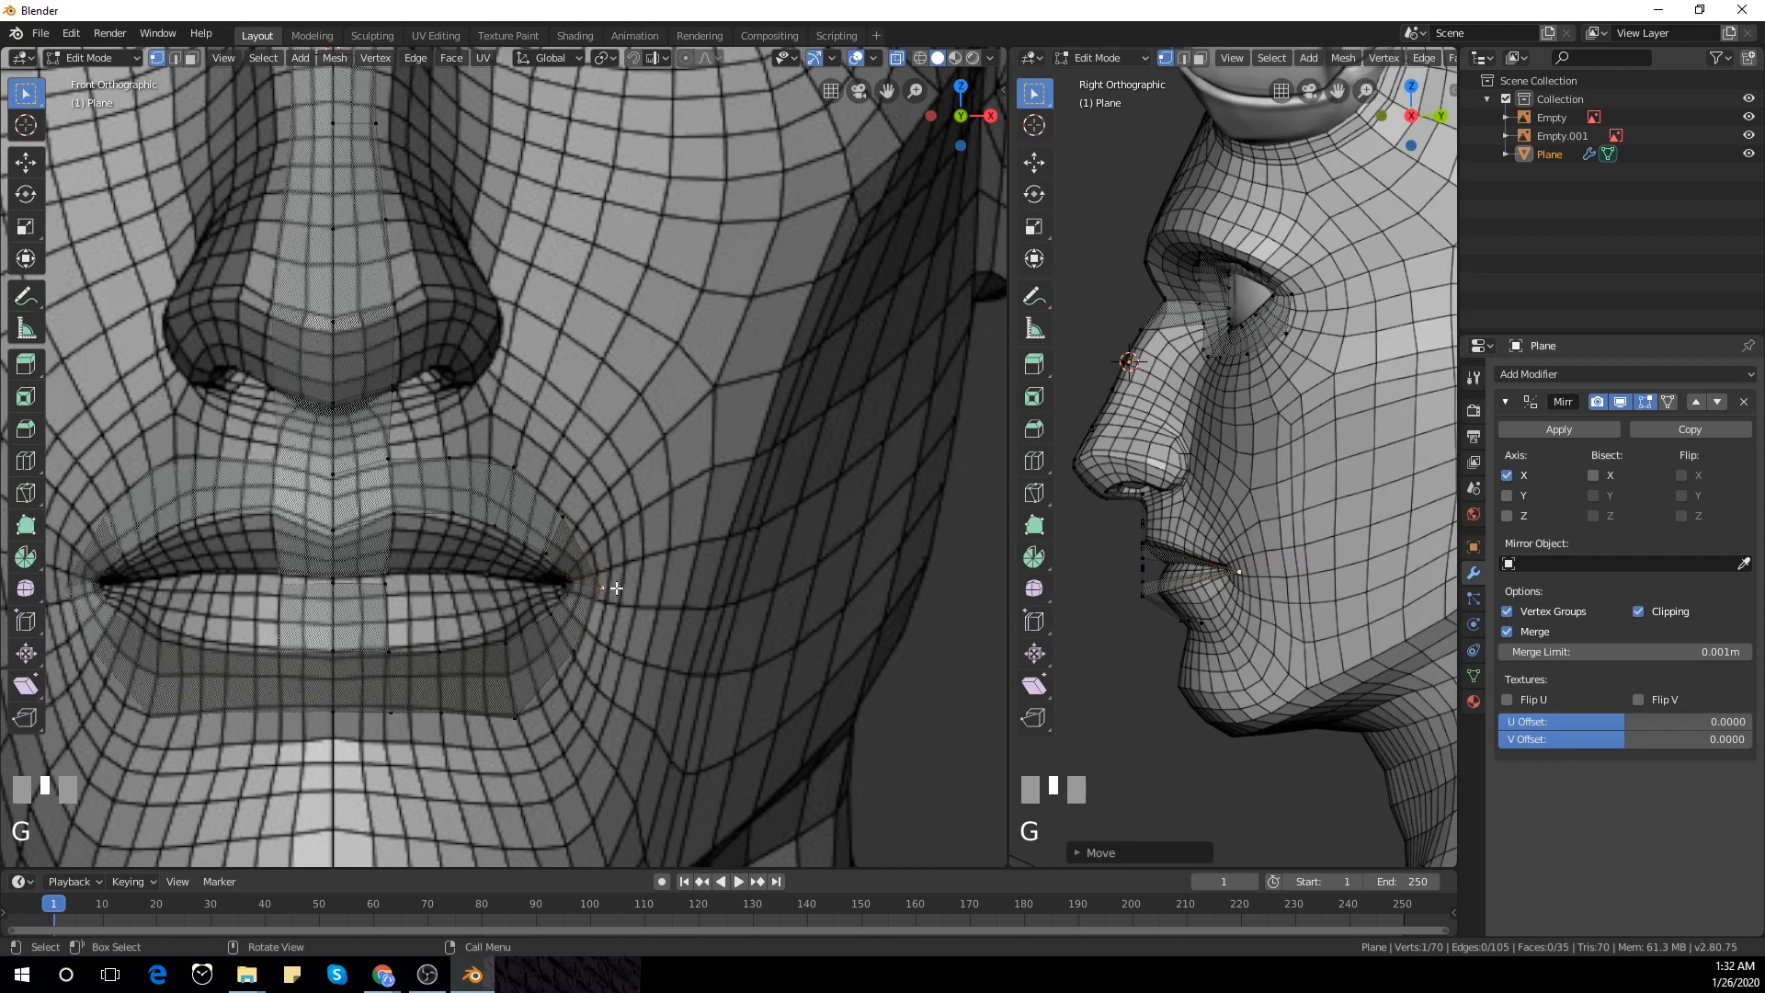
Move the two upper-lip vertices nearest the mouth corner back along Y, and fine-tune the outer one against the reference profile
left_click(575, 535)
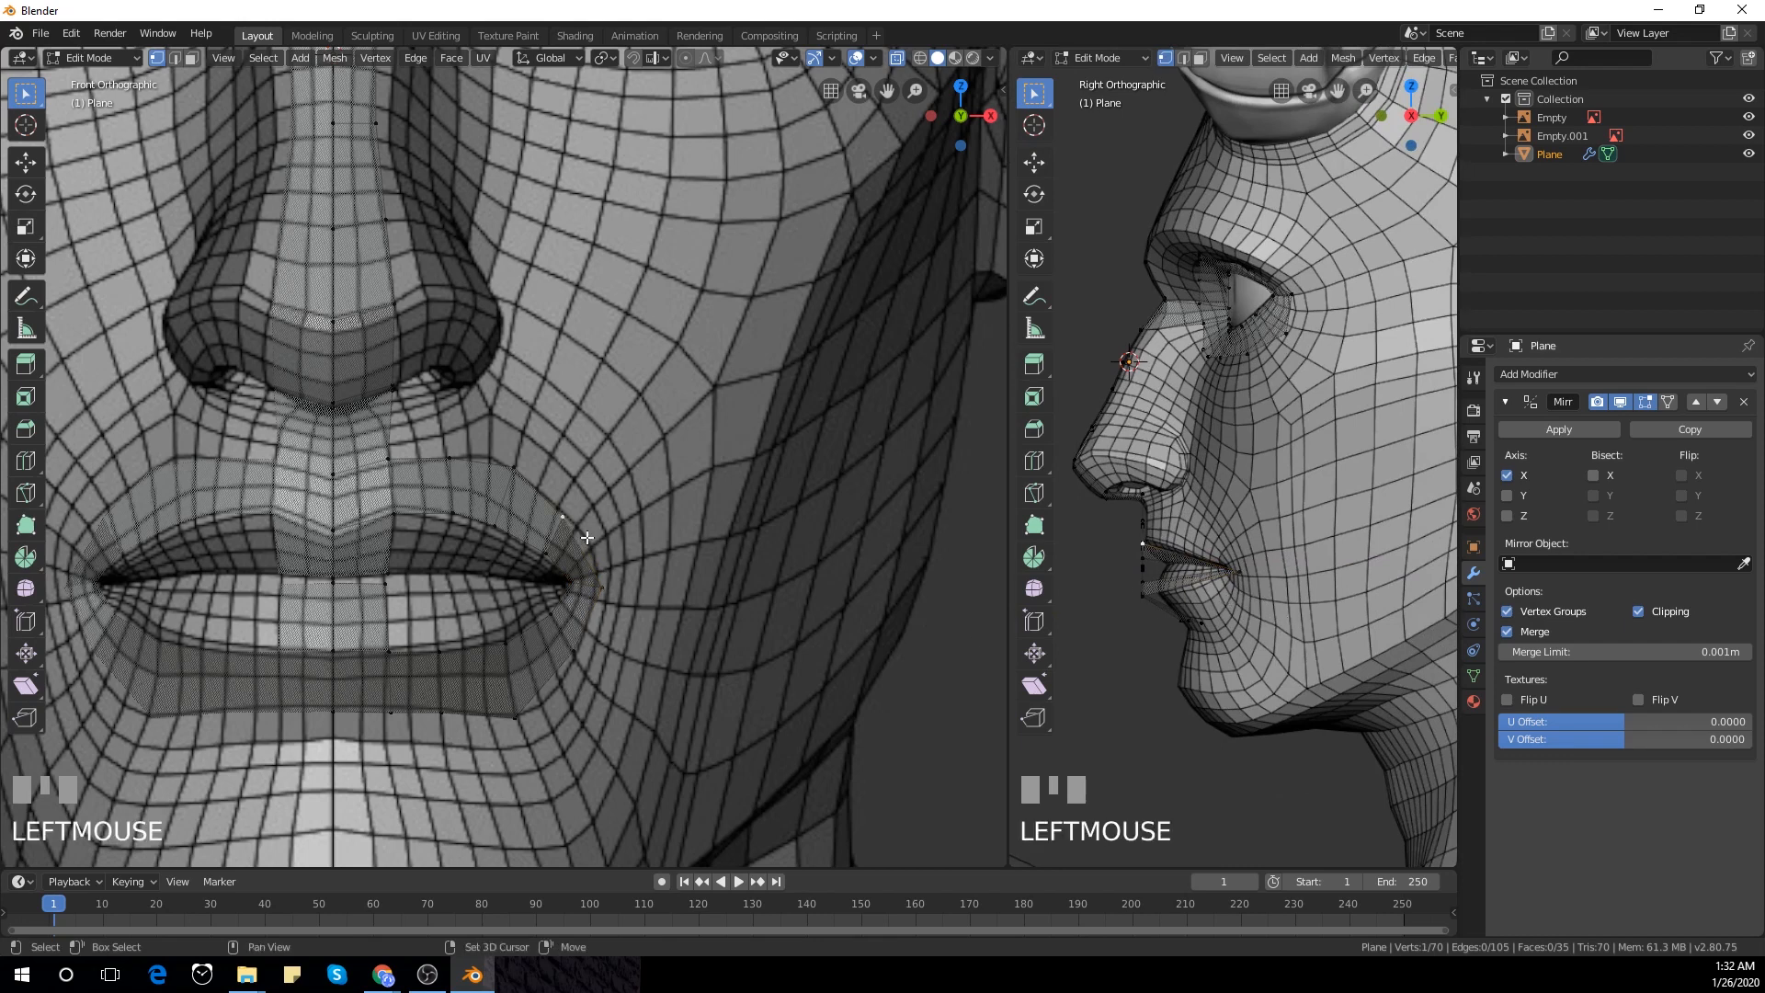
left_click(585, 537, "shift")
key("g")
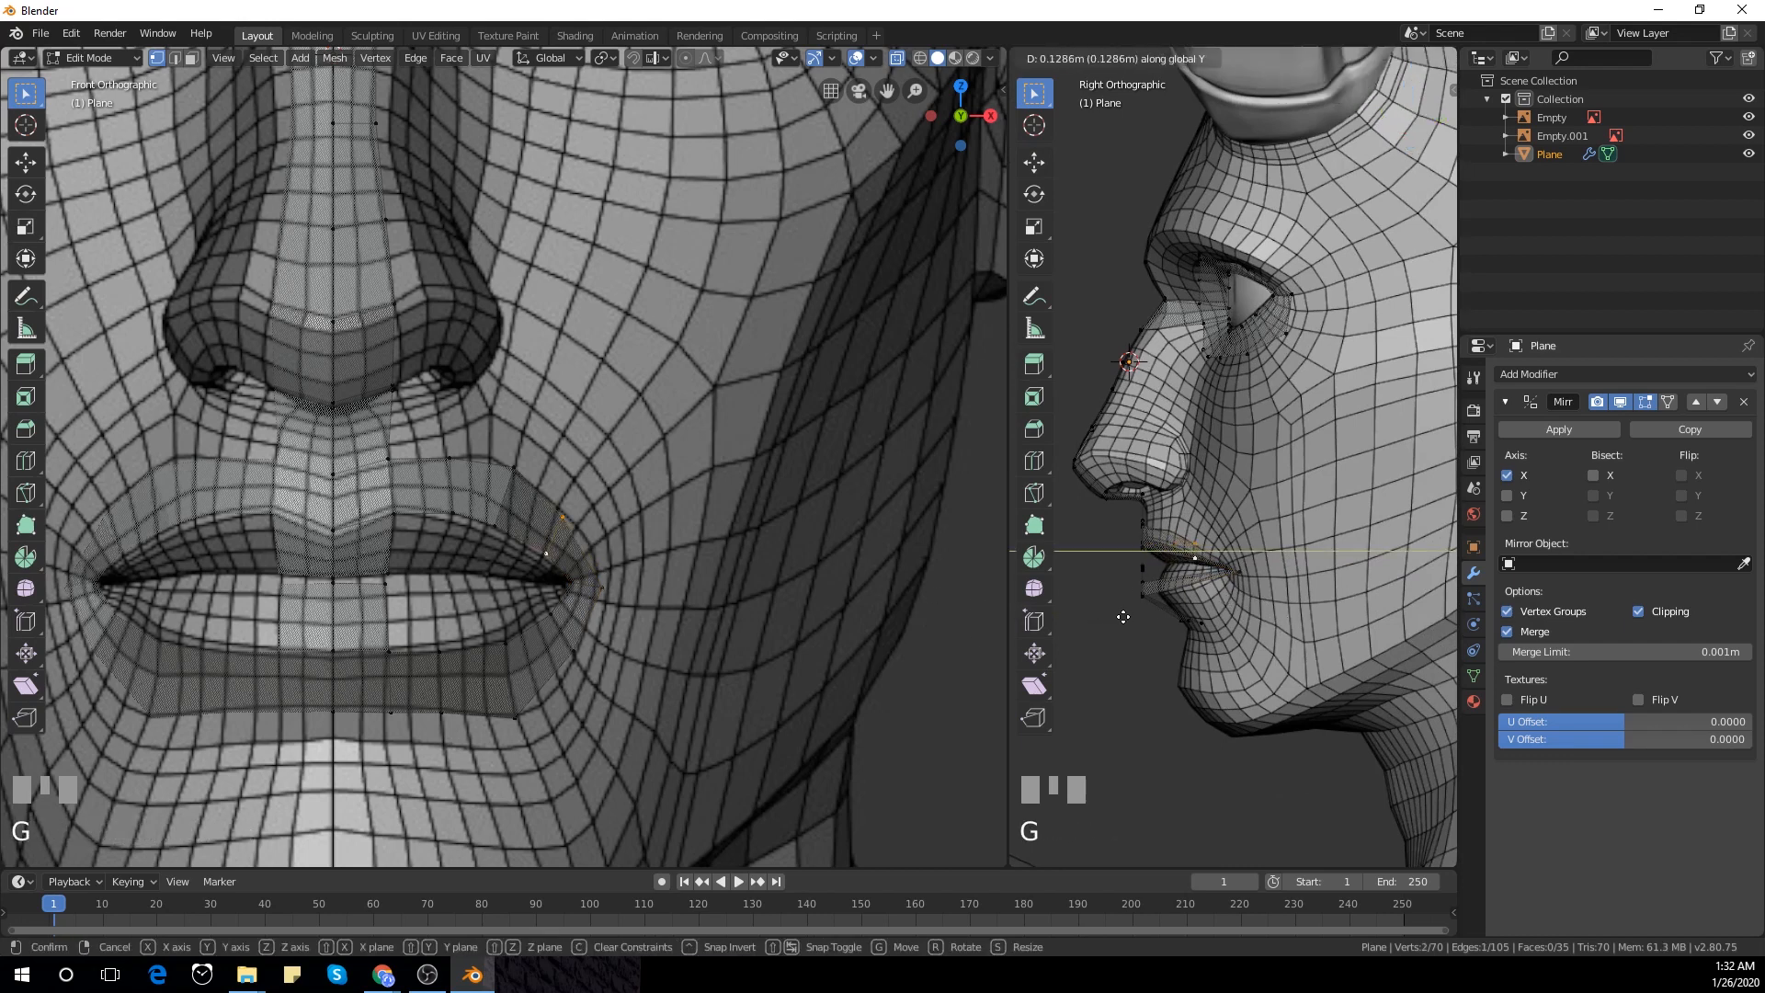
left_click(1182, 562)
left_click(1221, 549)
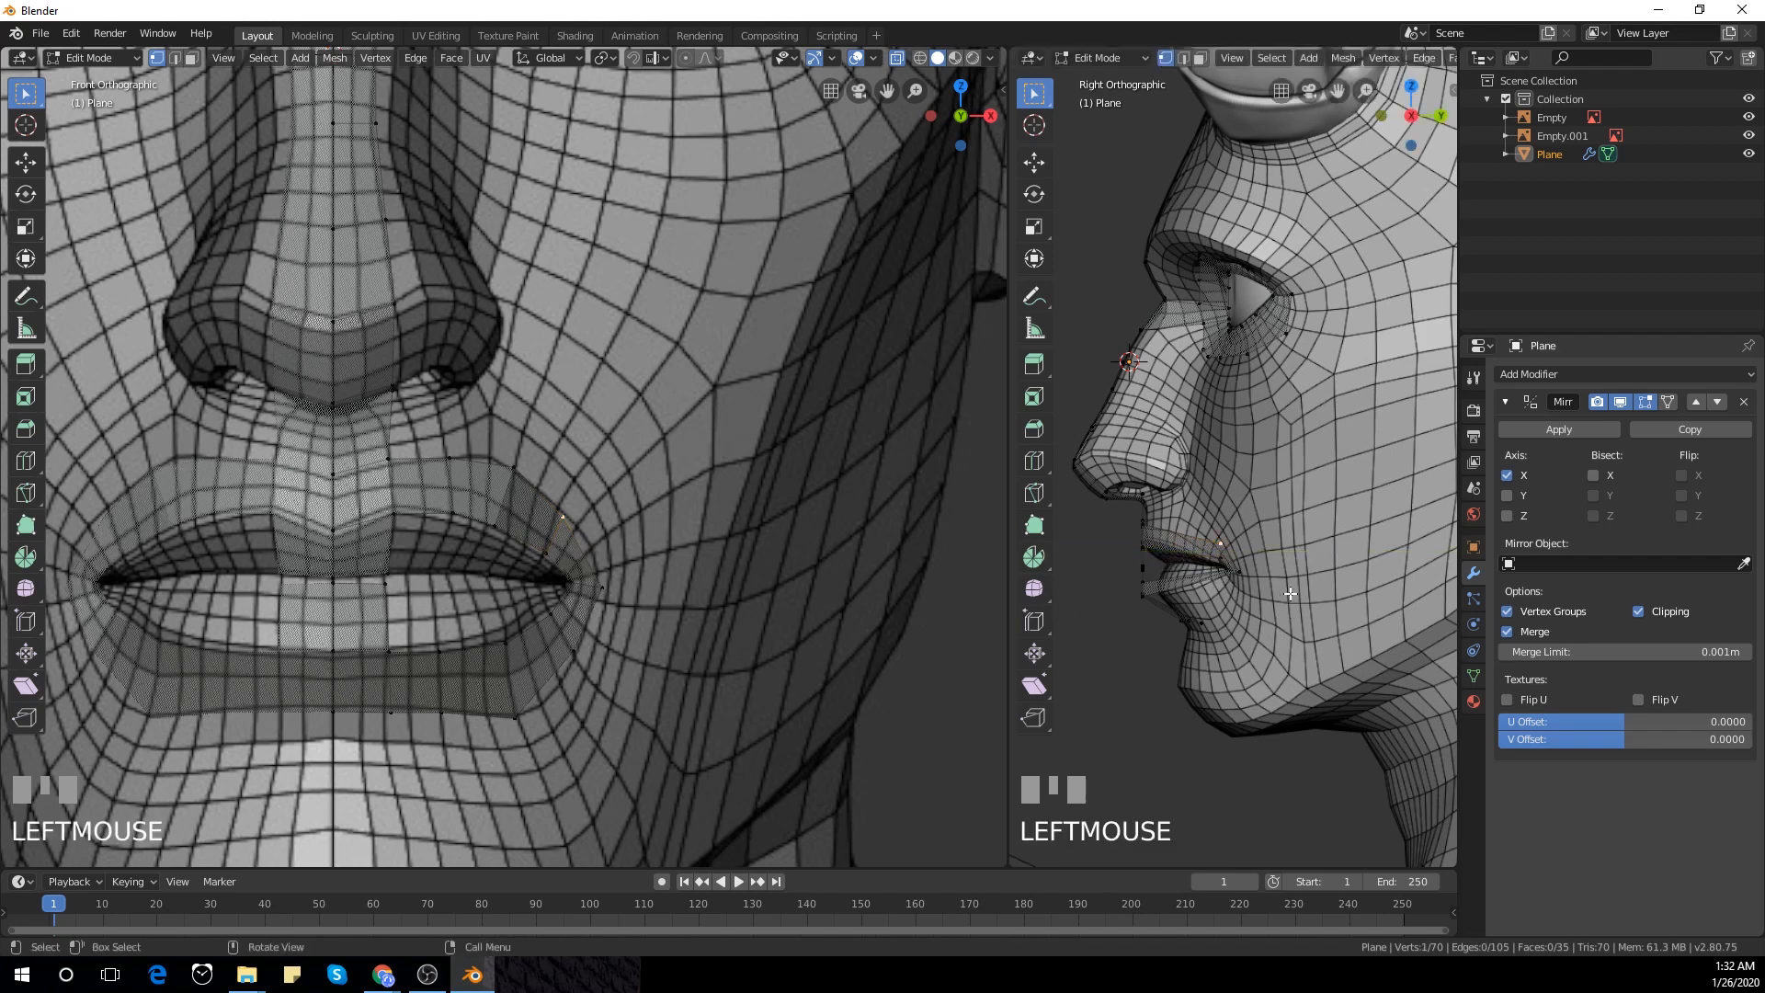
key("g")
left_click(1249, 573)
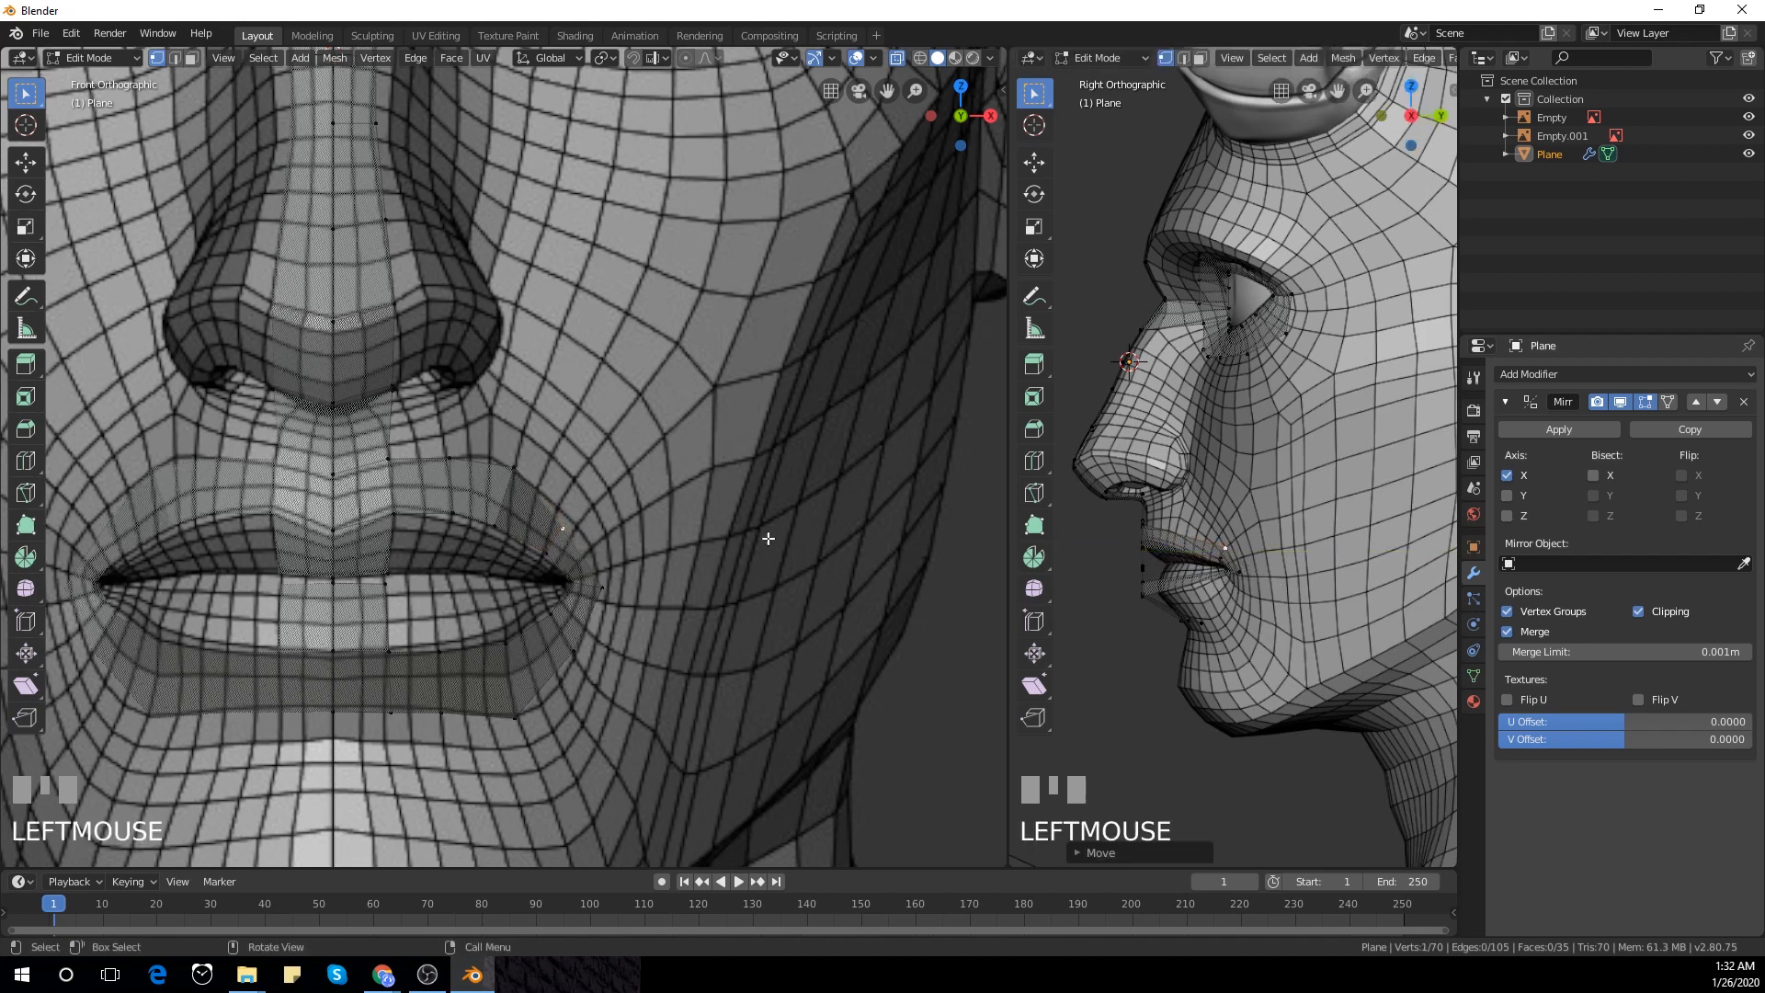
Move the next inner pair of upper-lip vertices back about 0.09 m along global Y
left_click(502, 511)
left_click(512, 468, "shift")
key("g")
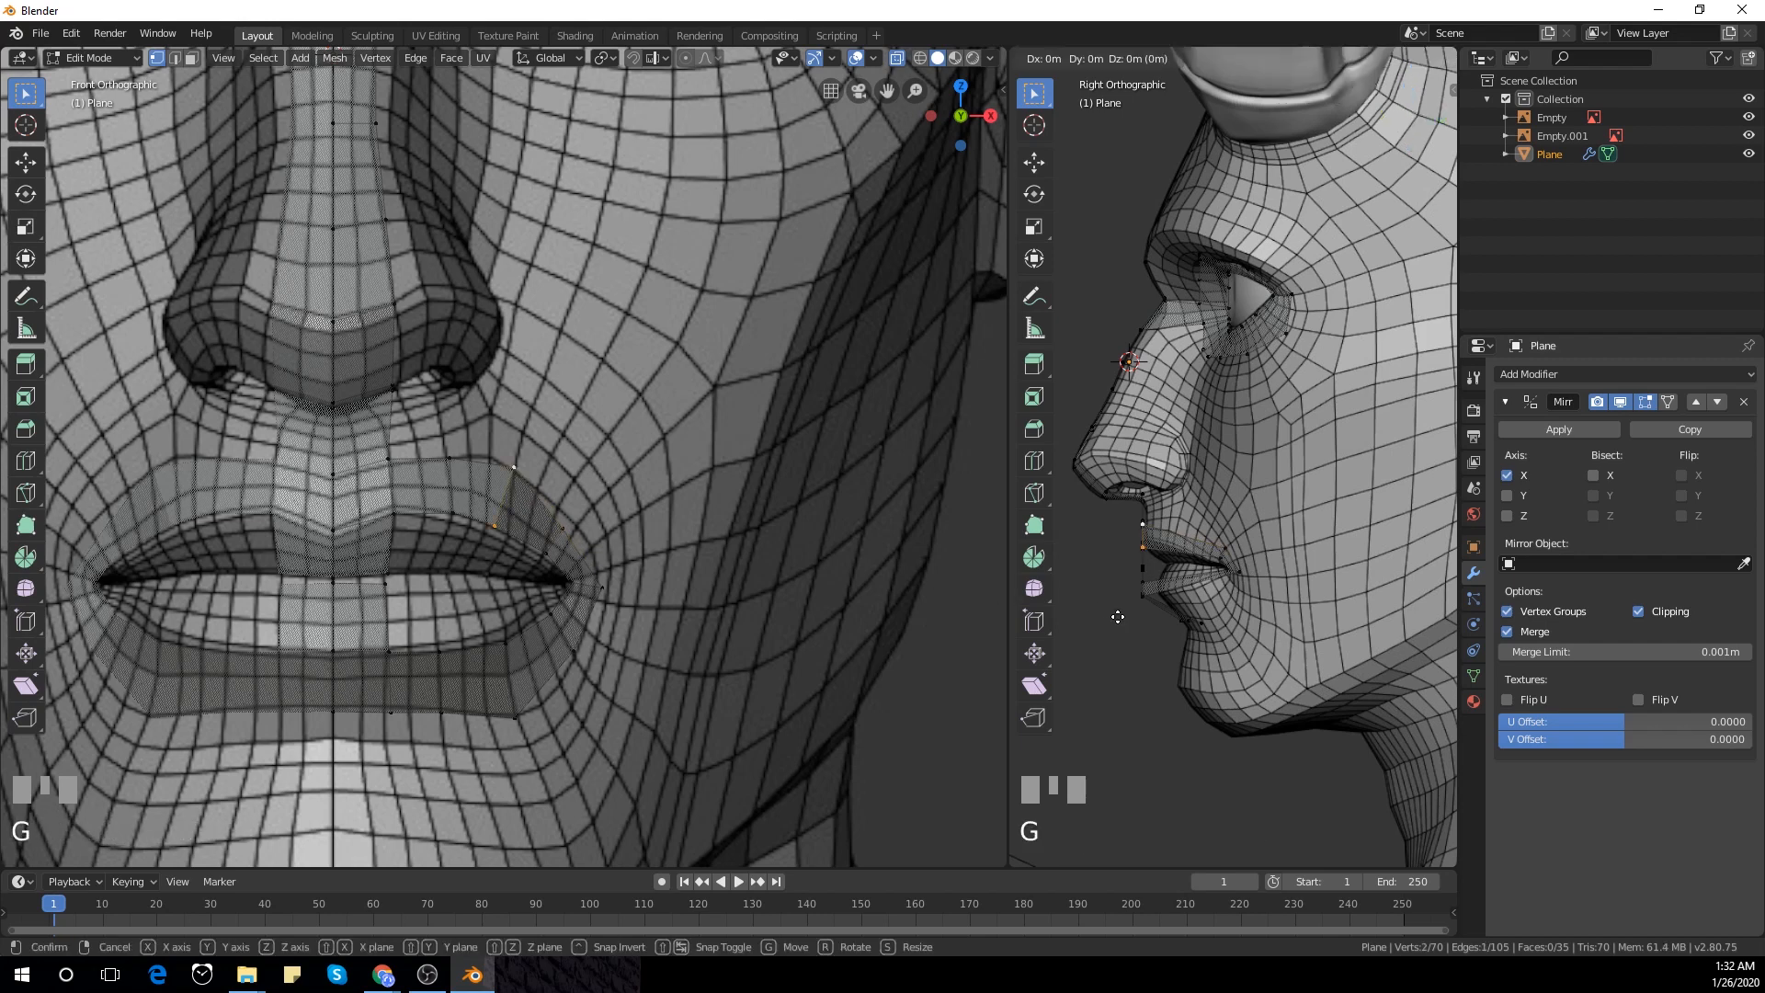
key("y")
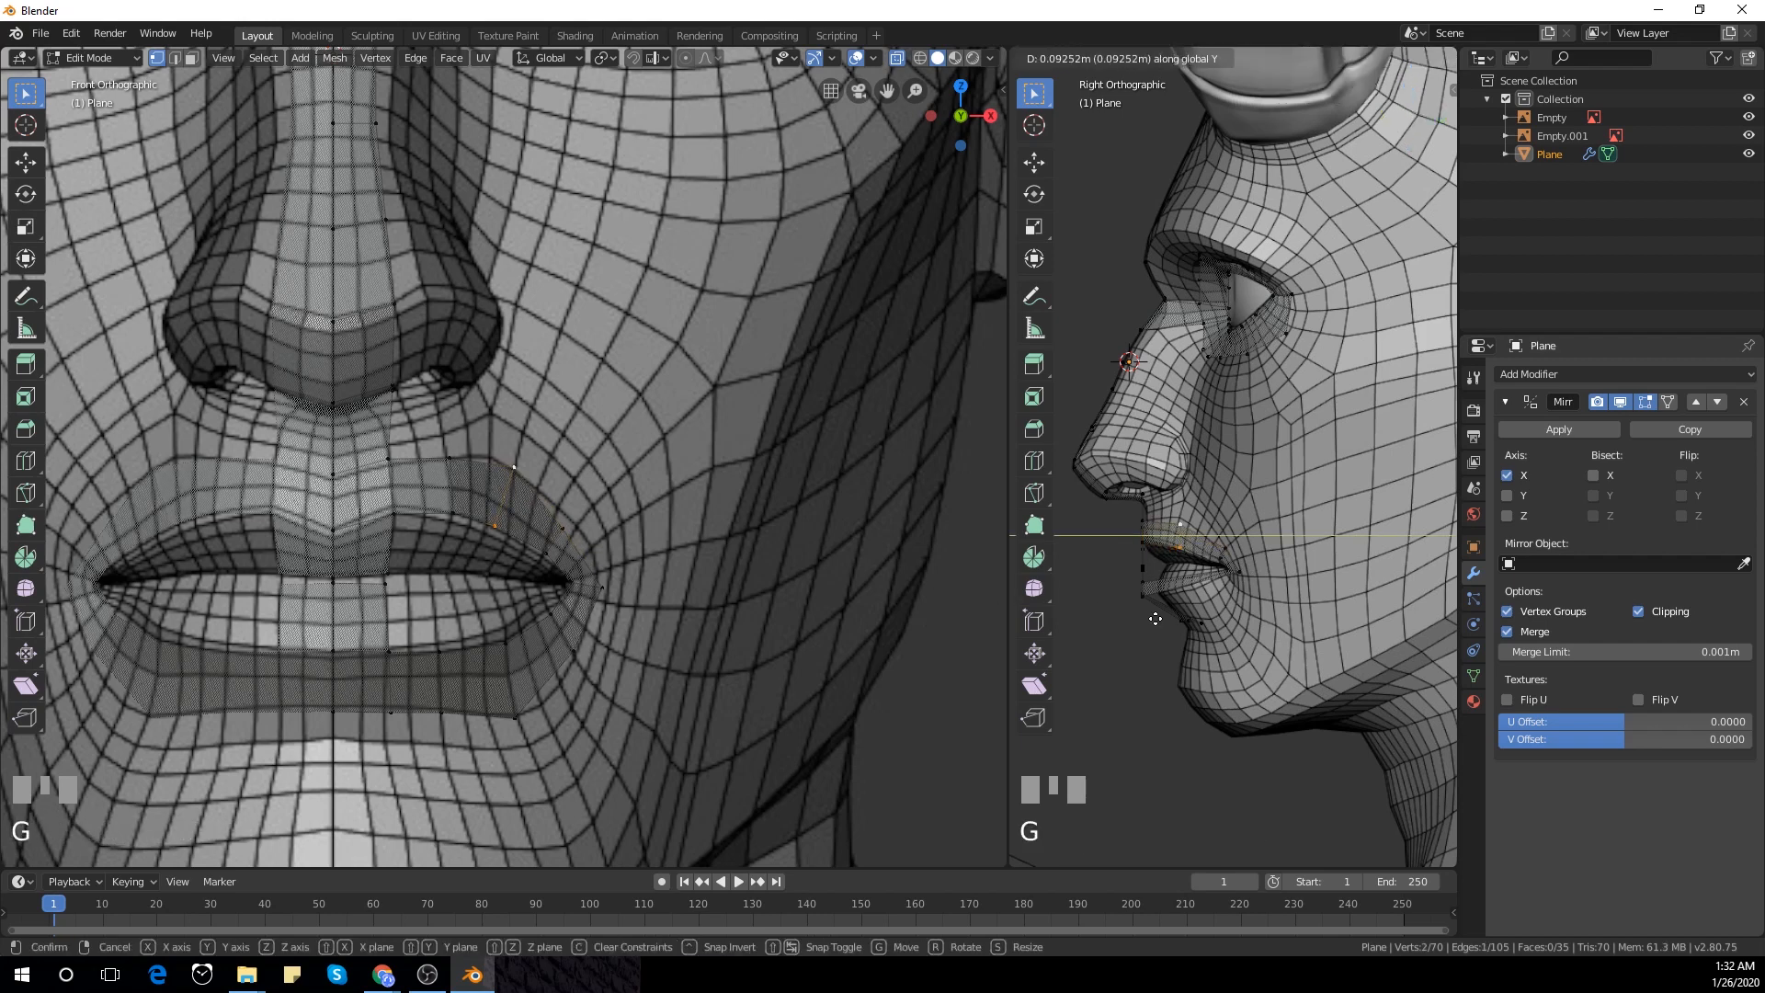
left_click(1155, 619)
Move the upper-lip vertex pair closer to the centre back about 0.034 m along global Y
left_click(453, 512)
left_click(450, 458, "shift")
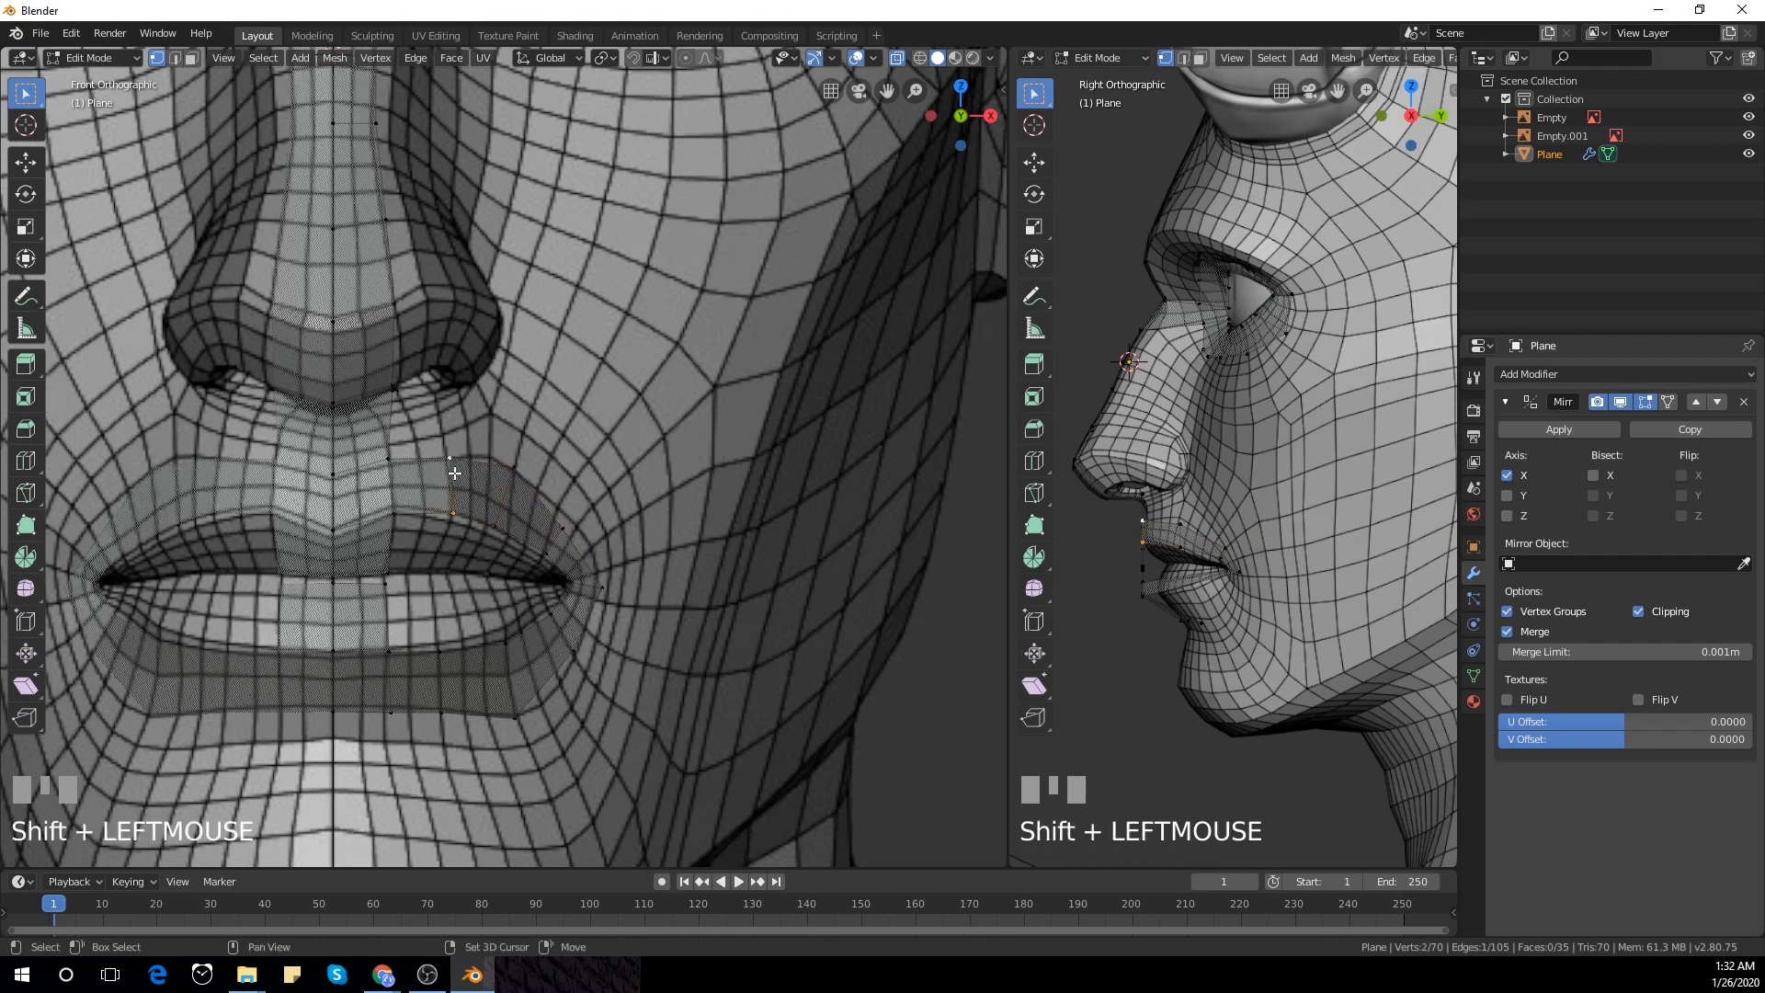
key("g")
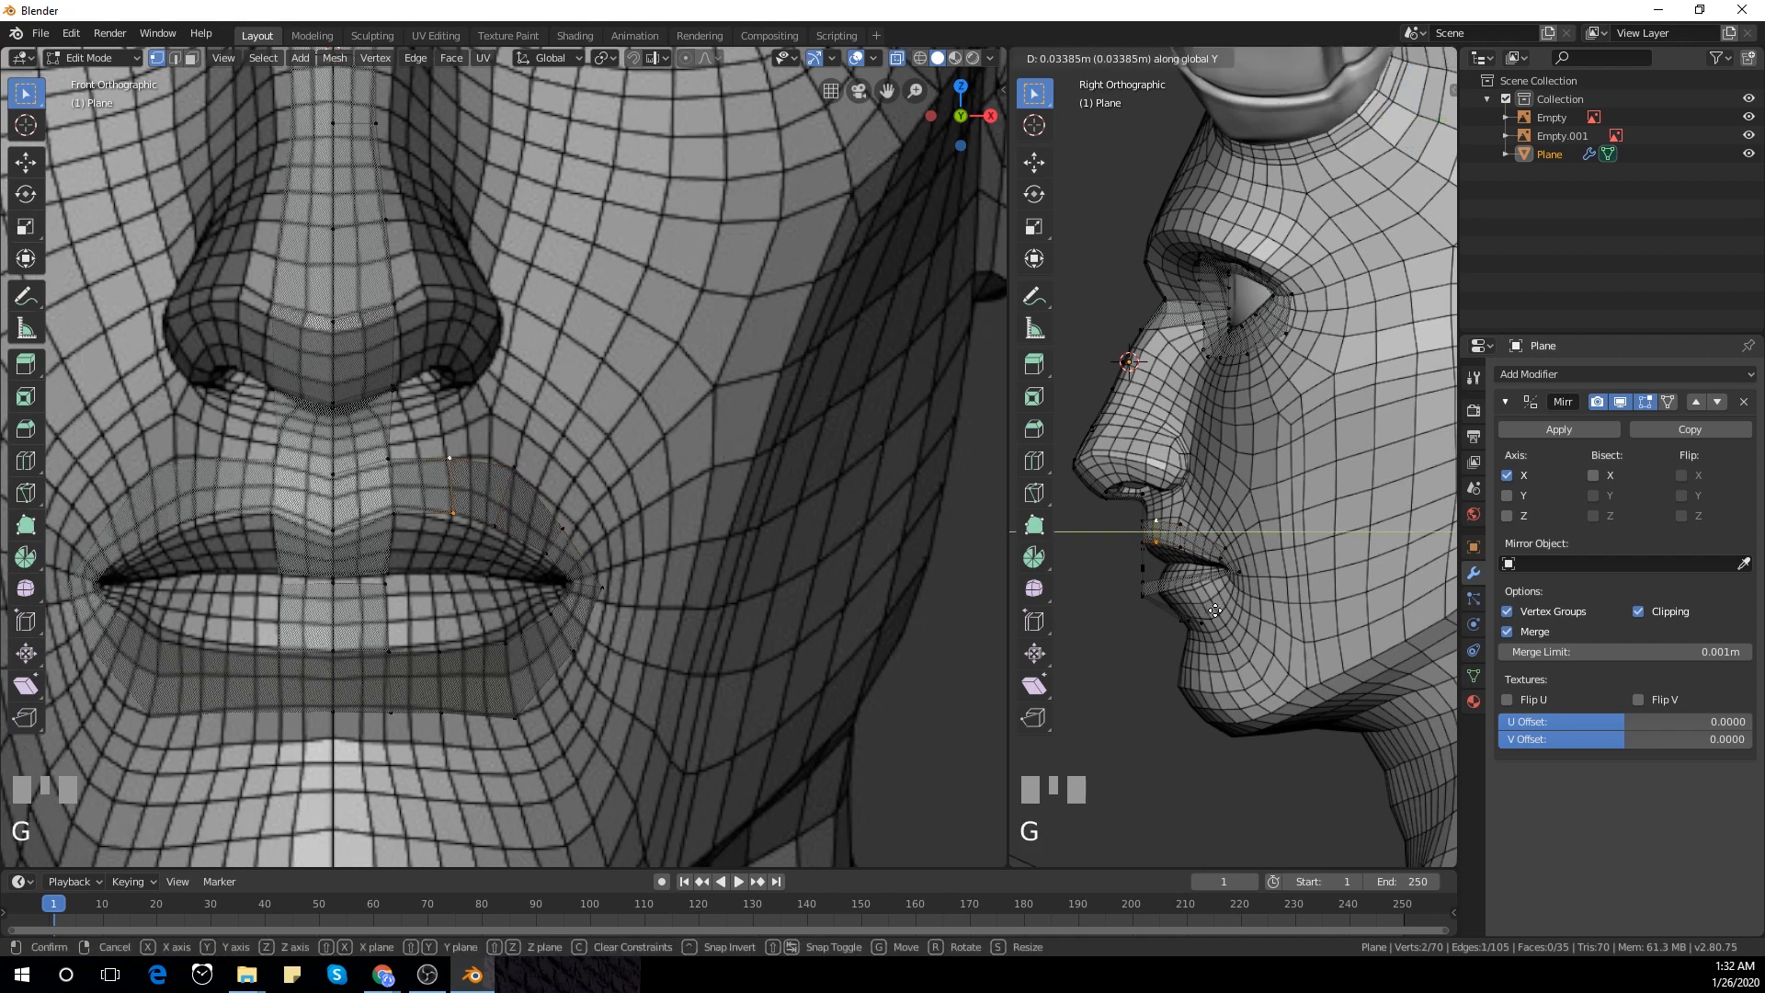
left_click(1216, 610)
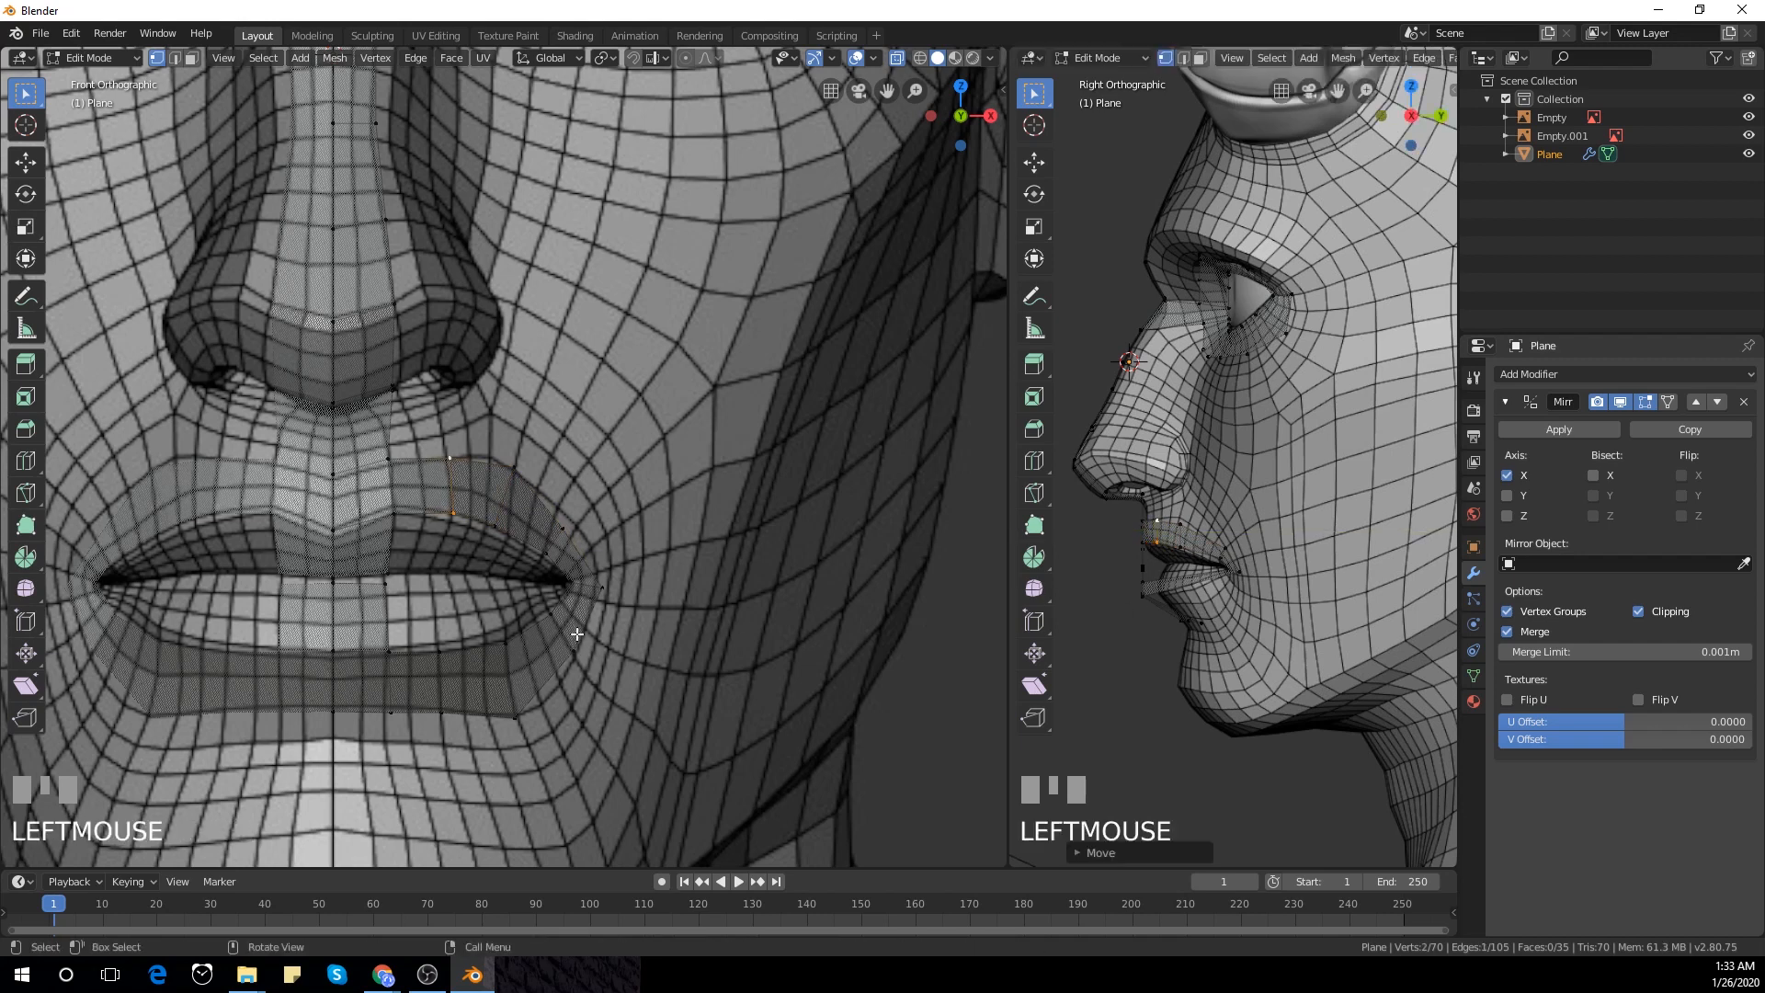
Move the two lower-lip vertices just below the mouth corner back along Y, and nudge the outer one slightly further back and down
left_click(550, 613)
left_click(573, 651, "shift")
key("g")
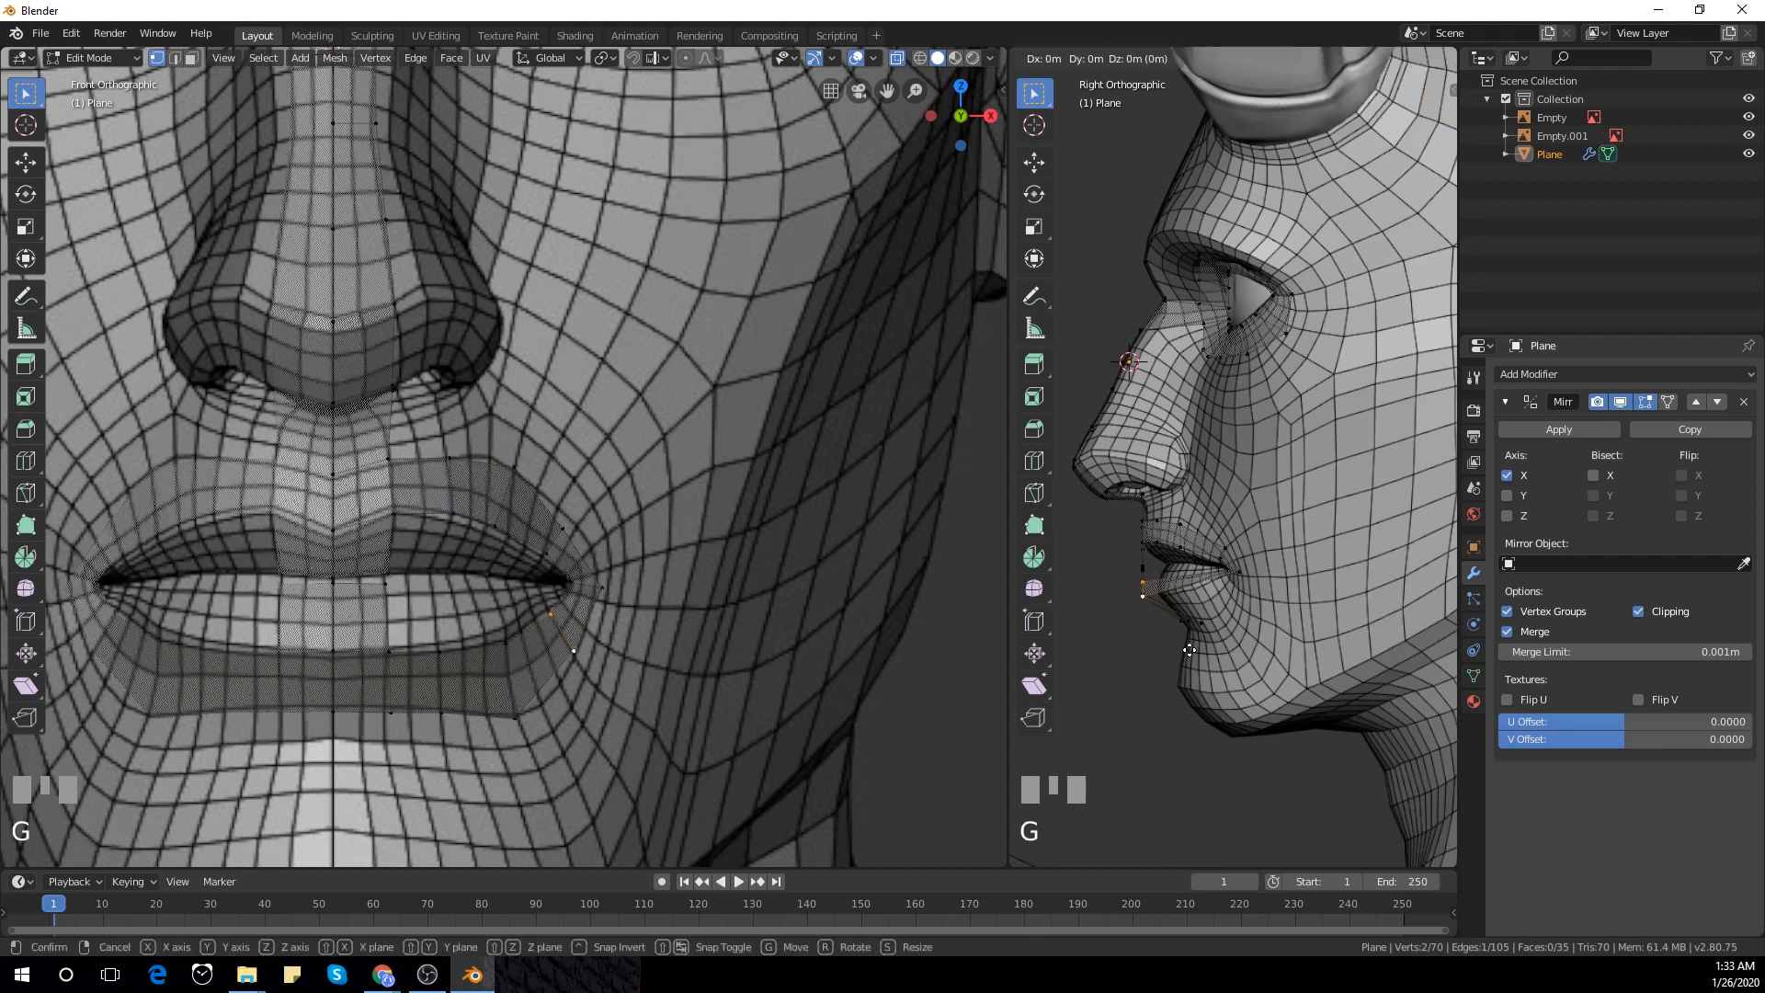
left_click(1249, 651)
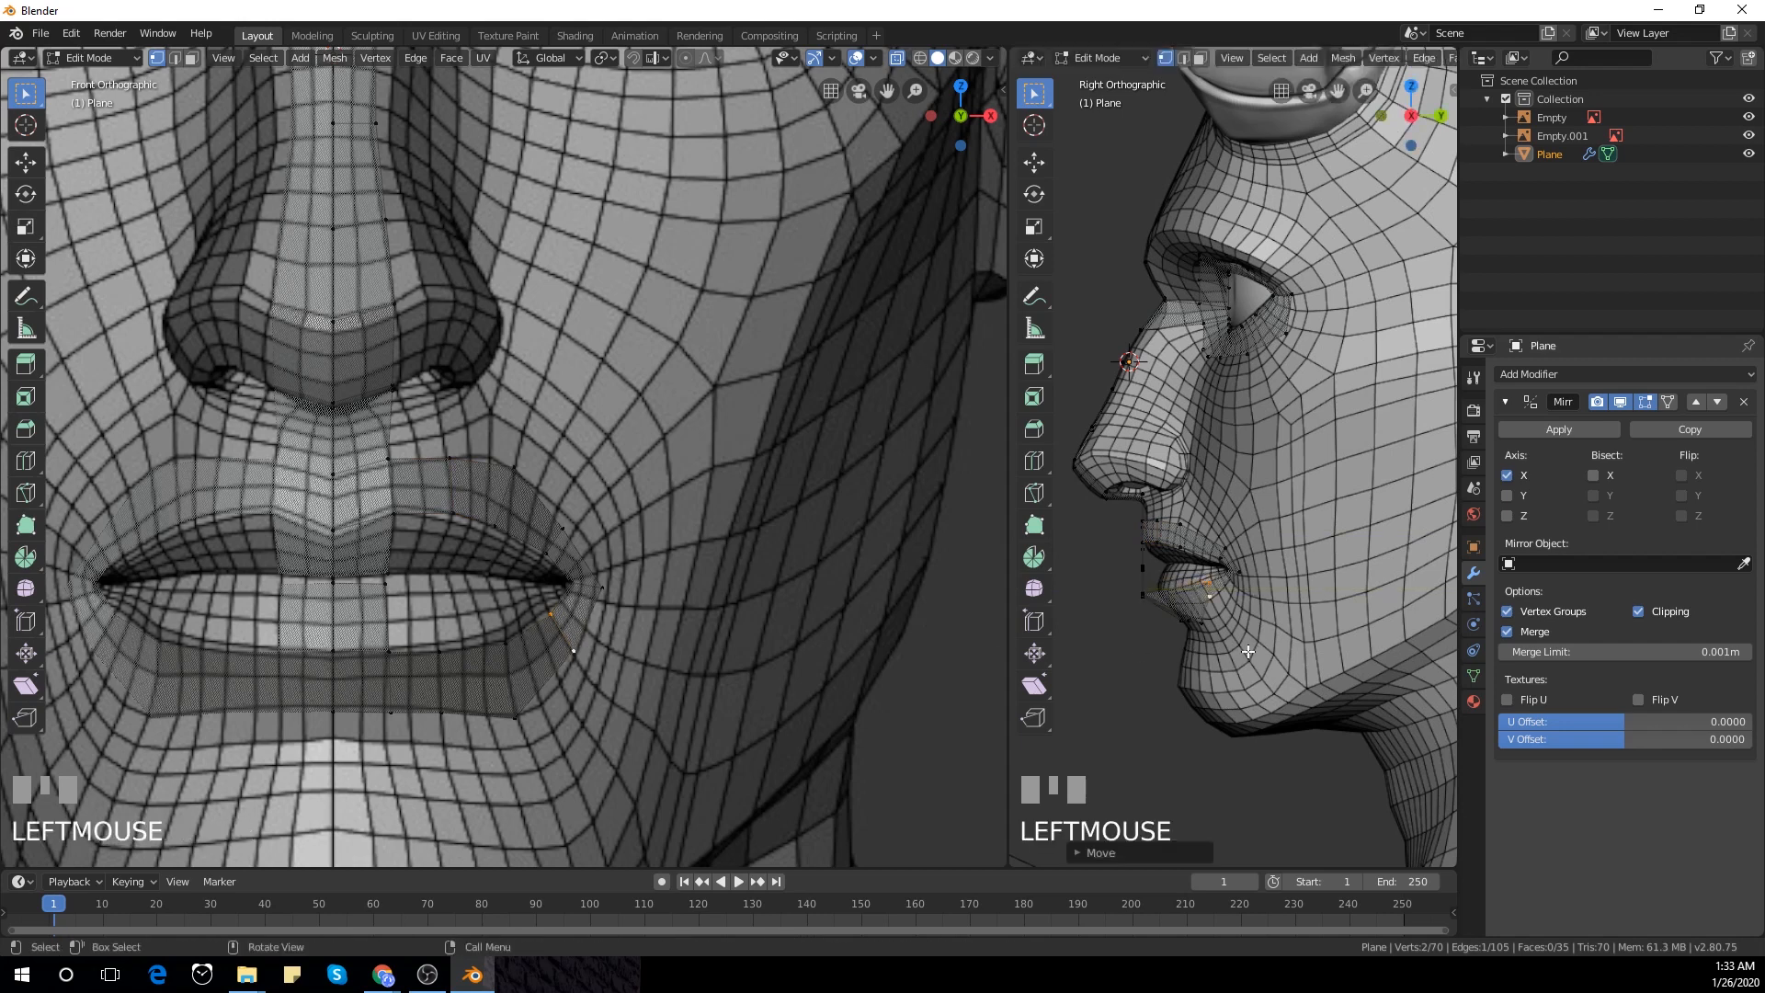
left_click(1217, 613)
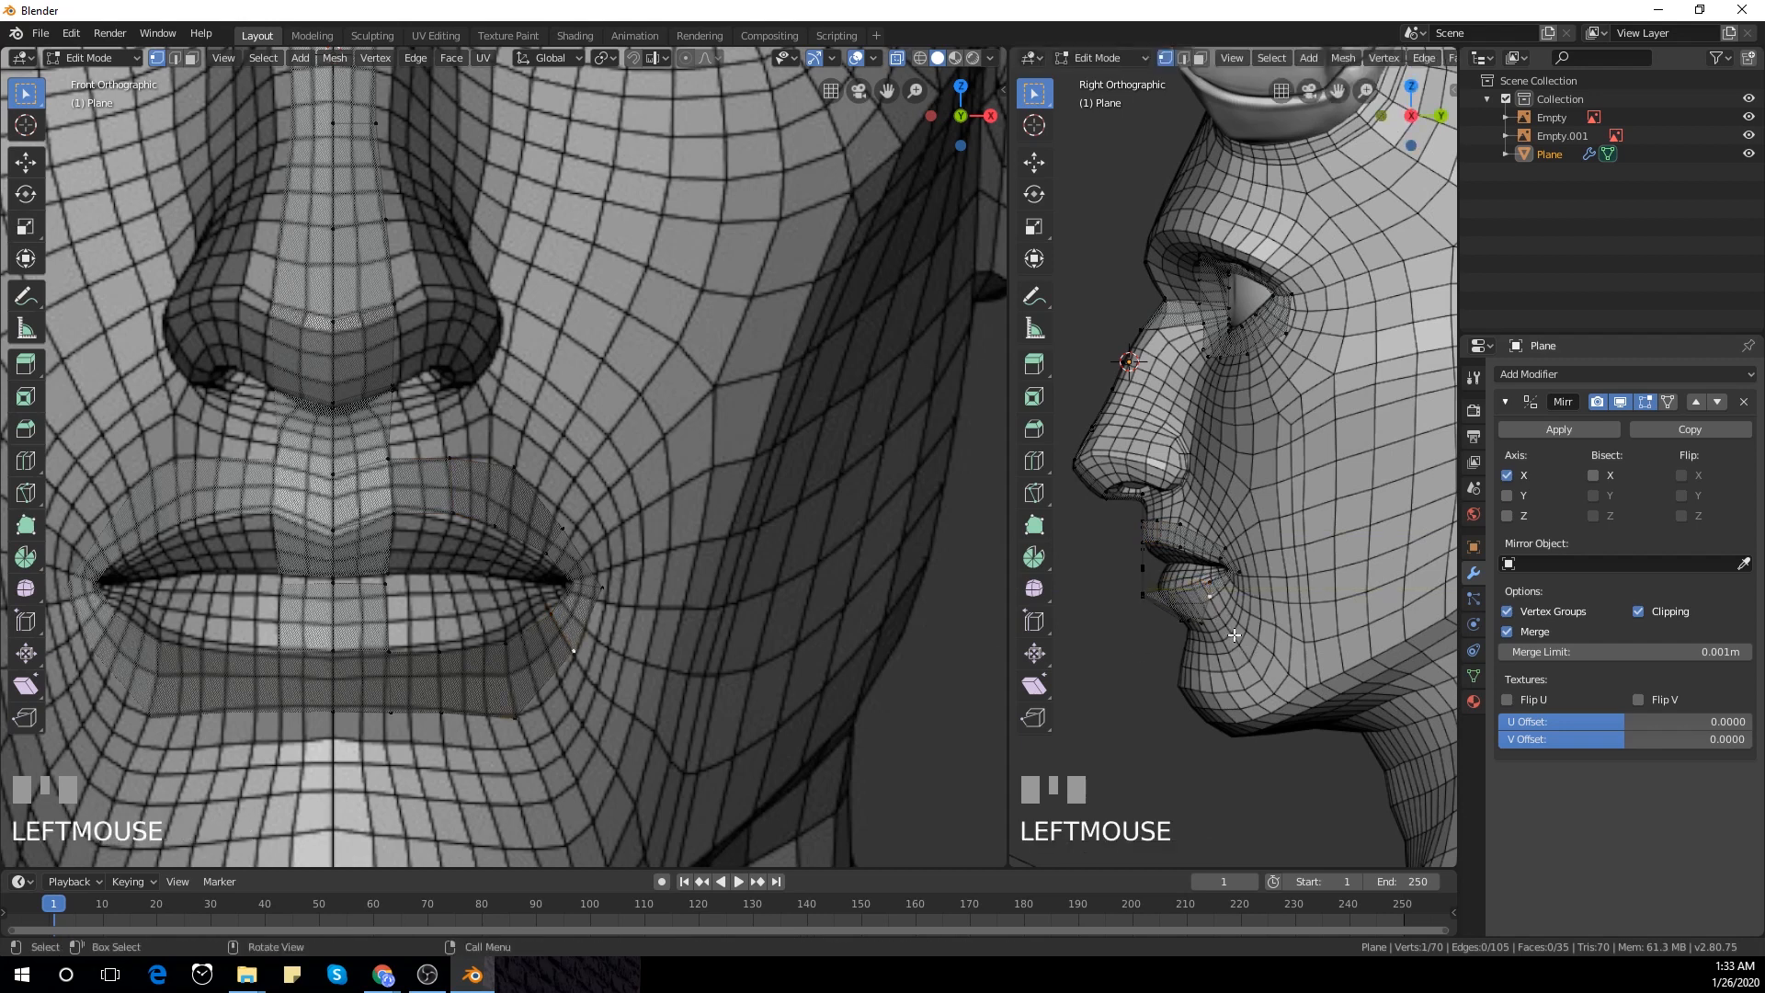
key("g")
left_click(1175, 615)
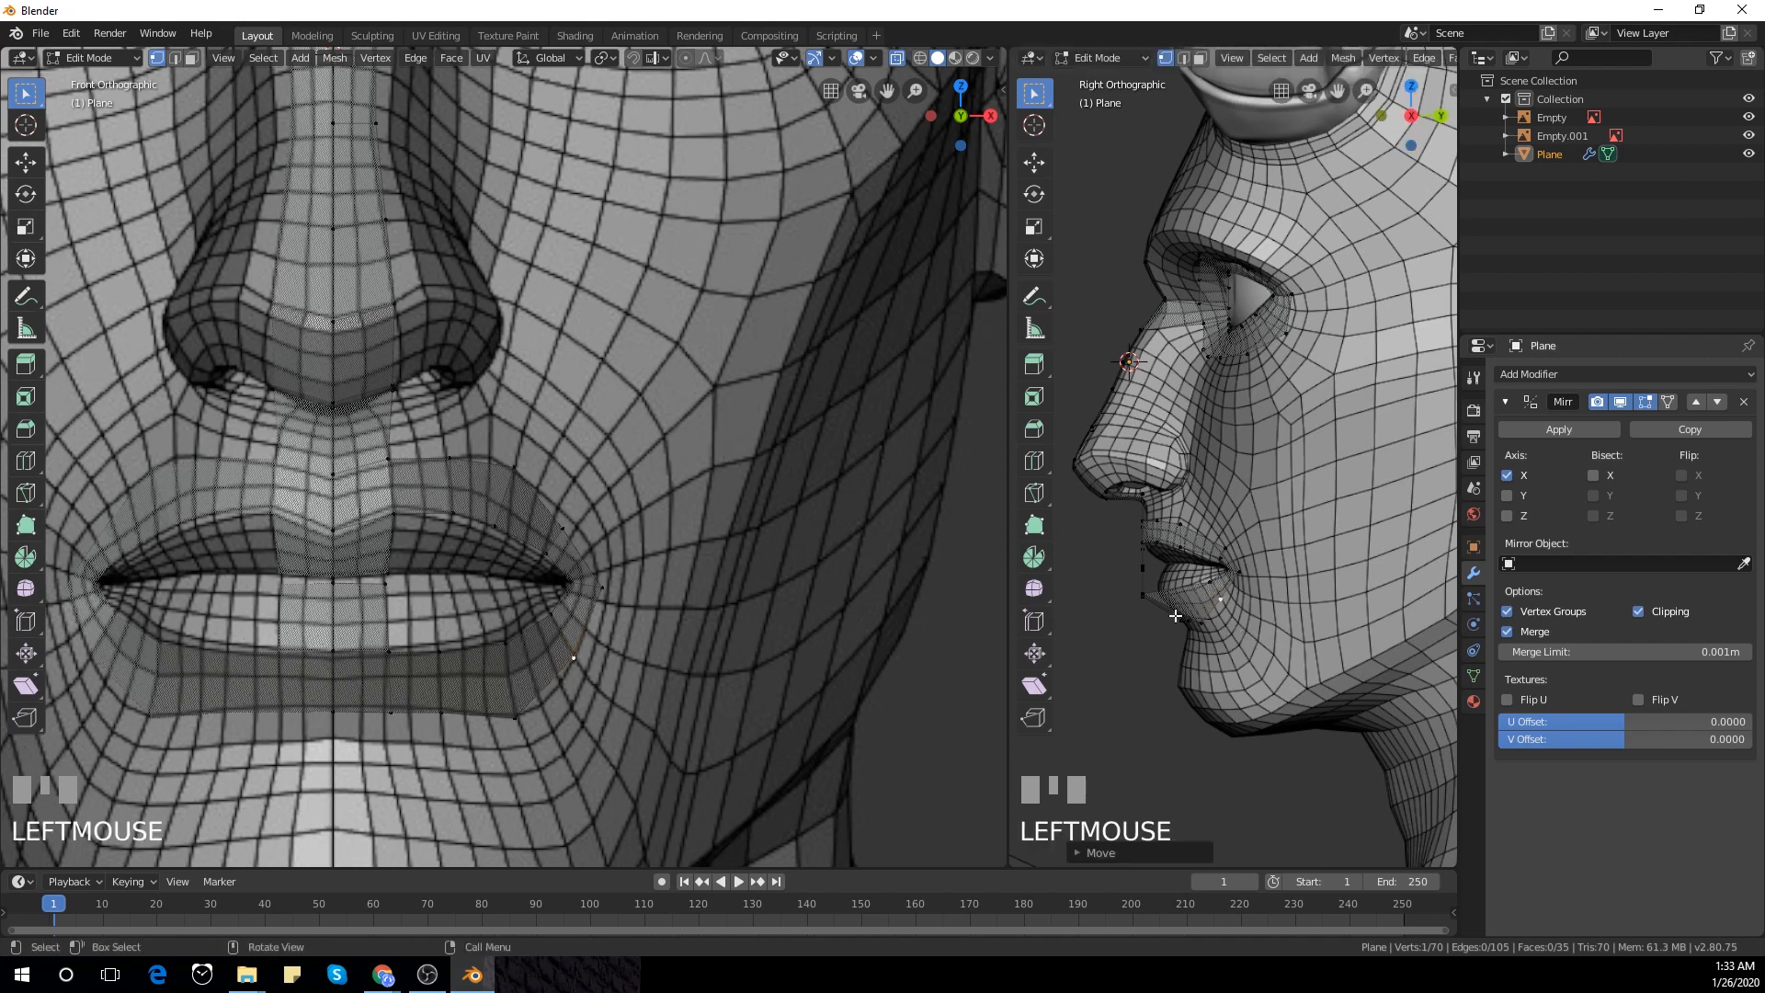
Adjust the next lower-lip vertex pair in the side view, shifting its lip-edge vertex about 0.05 m back and 0.01 m up
left_click(555, 619)
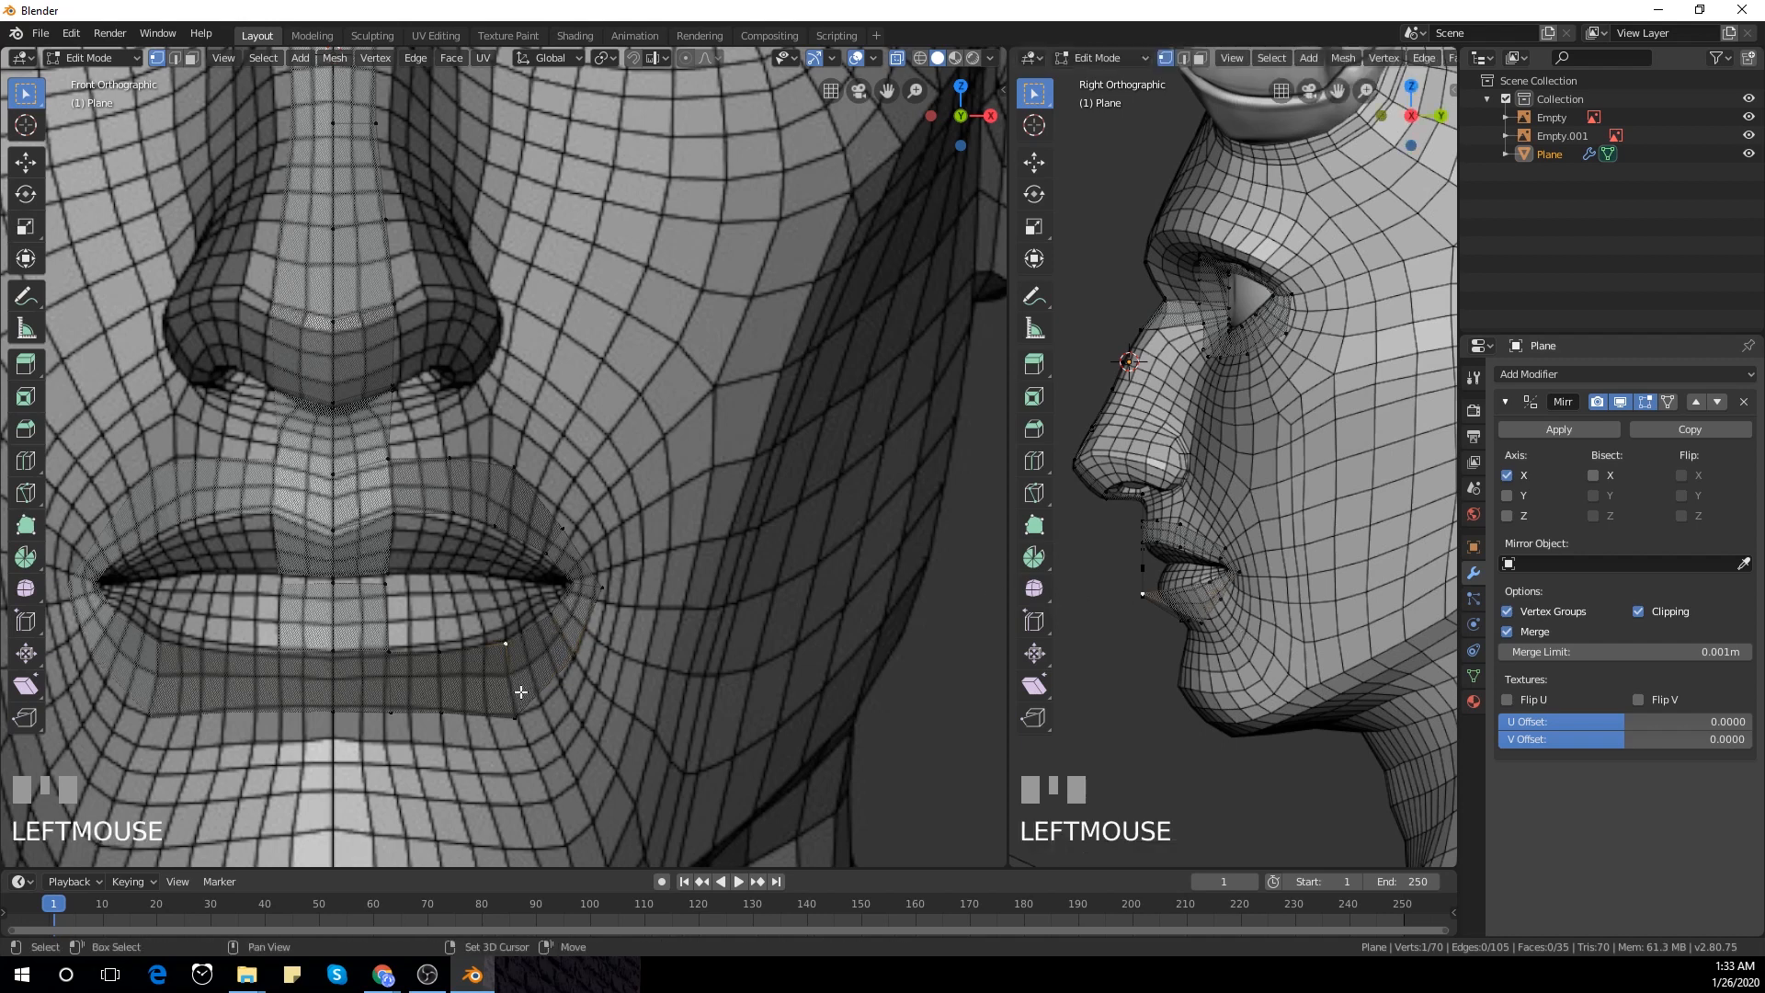
left_click(506, 644, "shift")
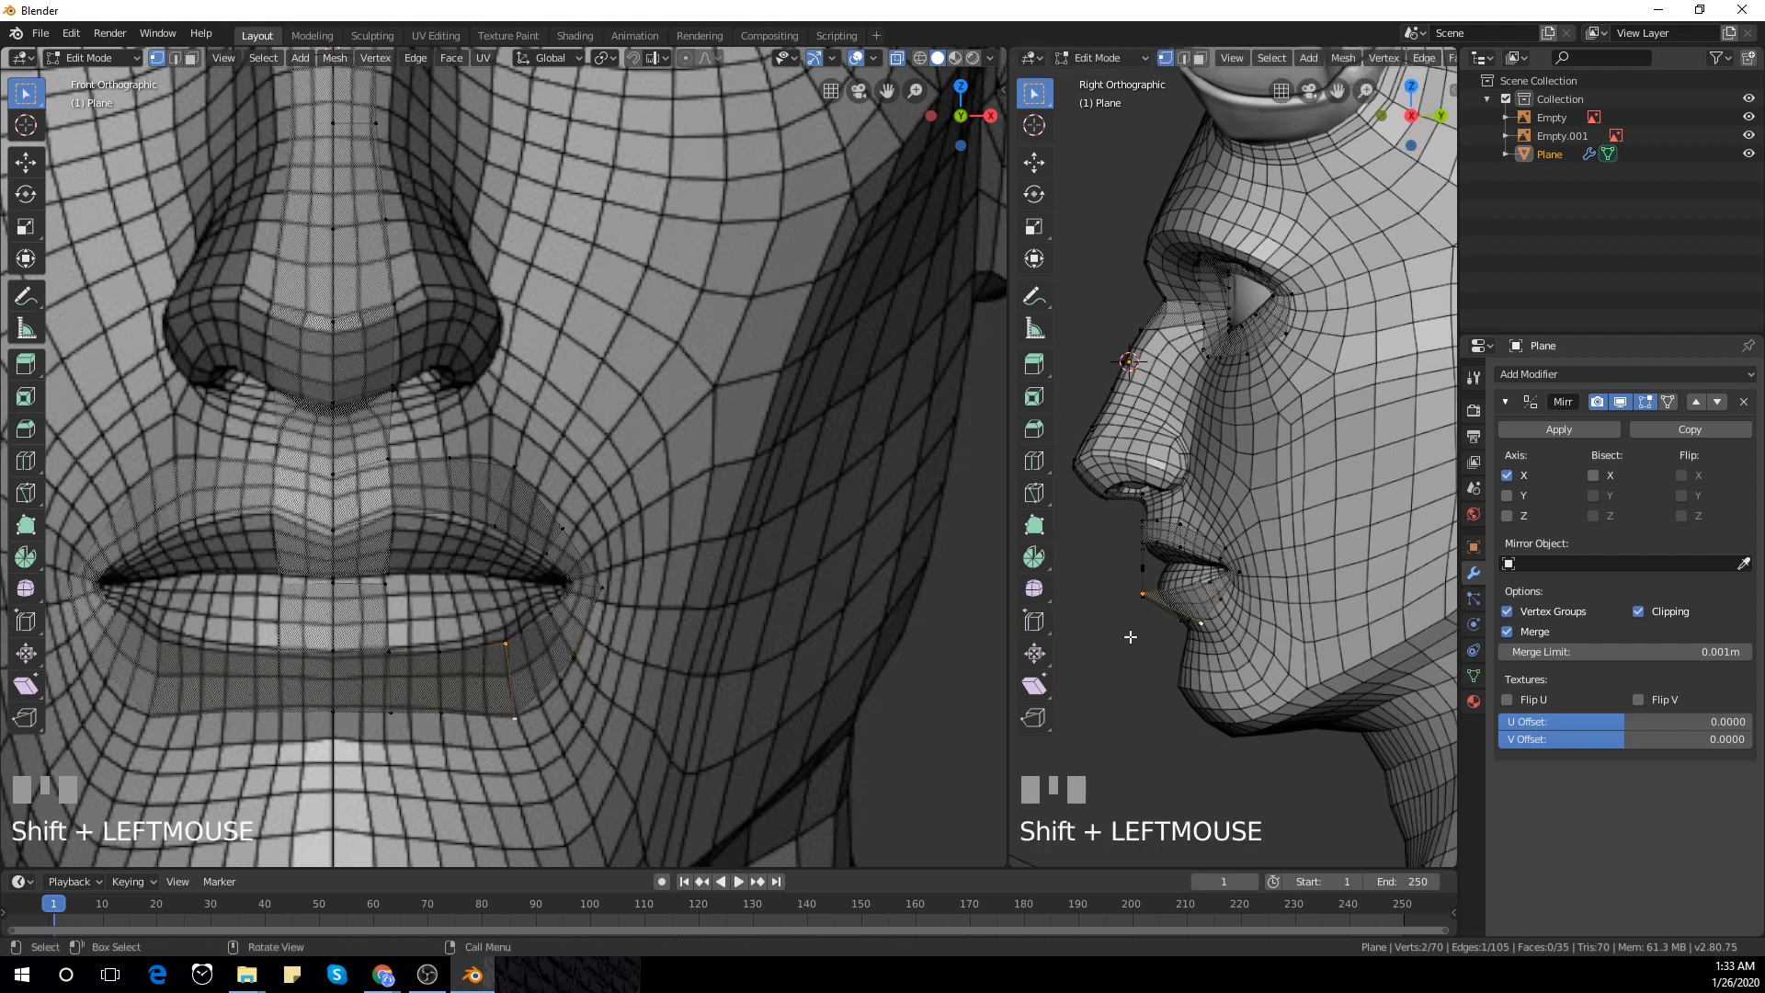
left_click(1181, 634)
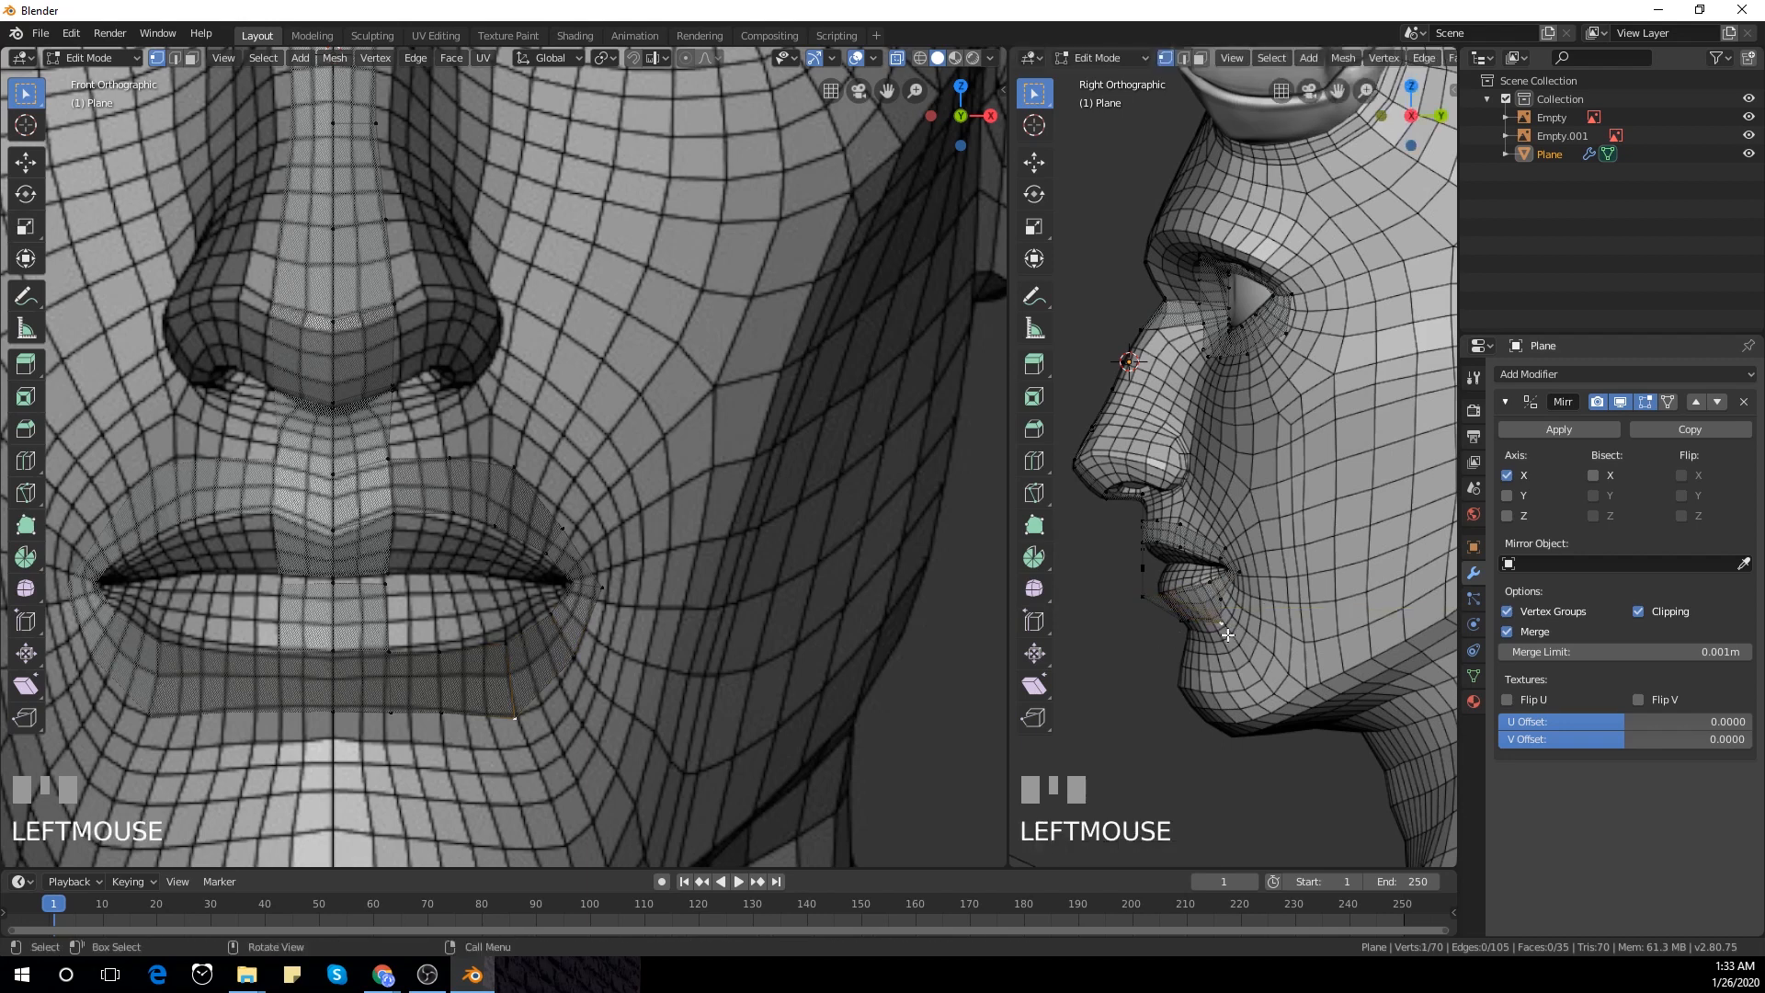
key("g")
left_click(1215, 629)
left_click(1171, 593)
key("g")
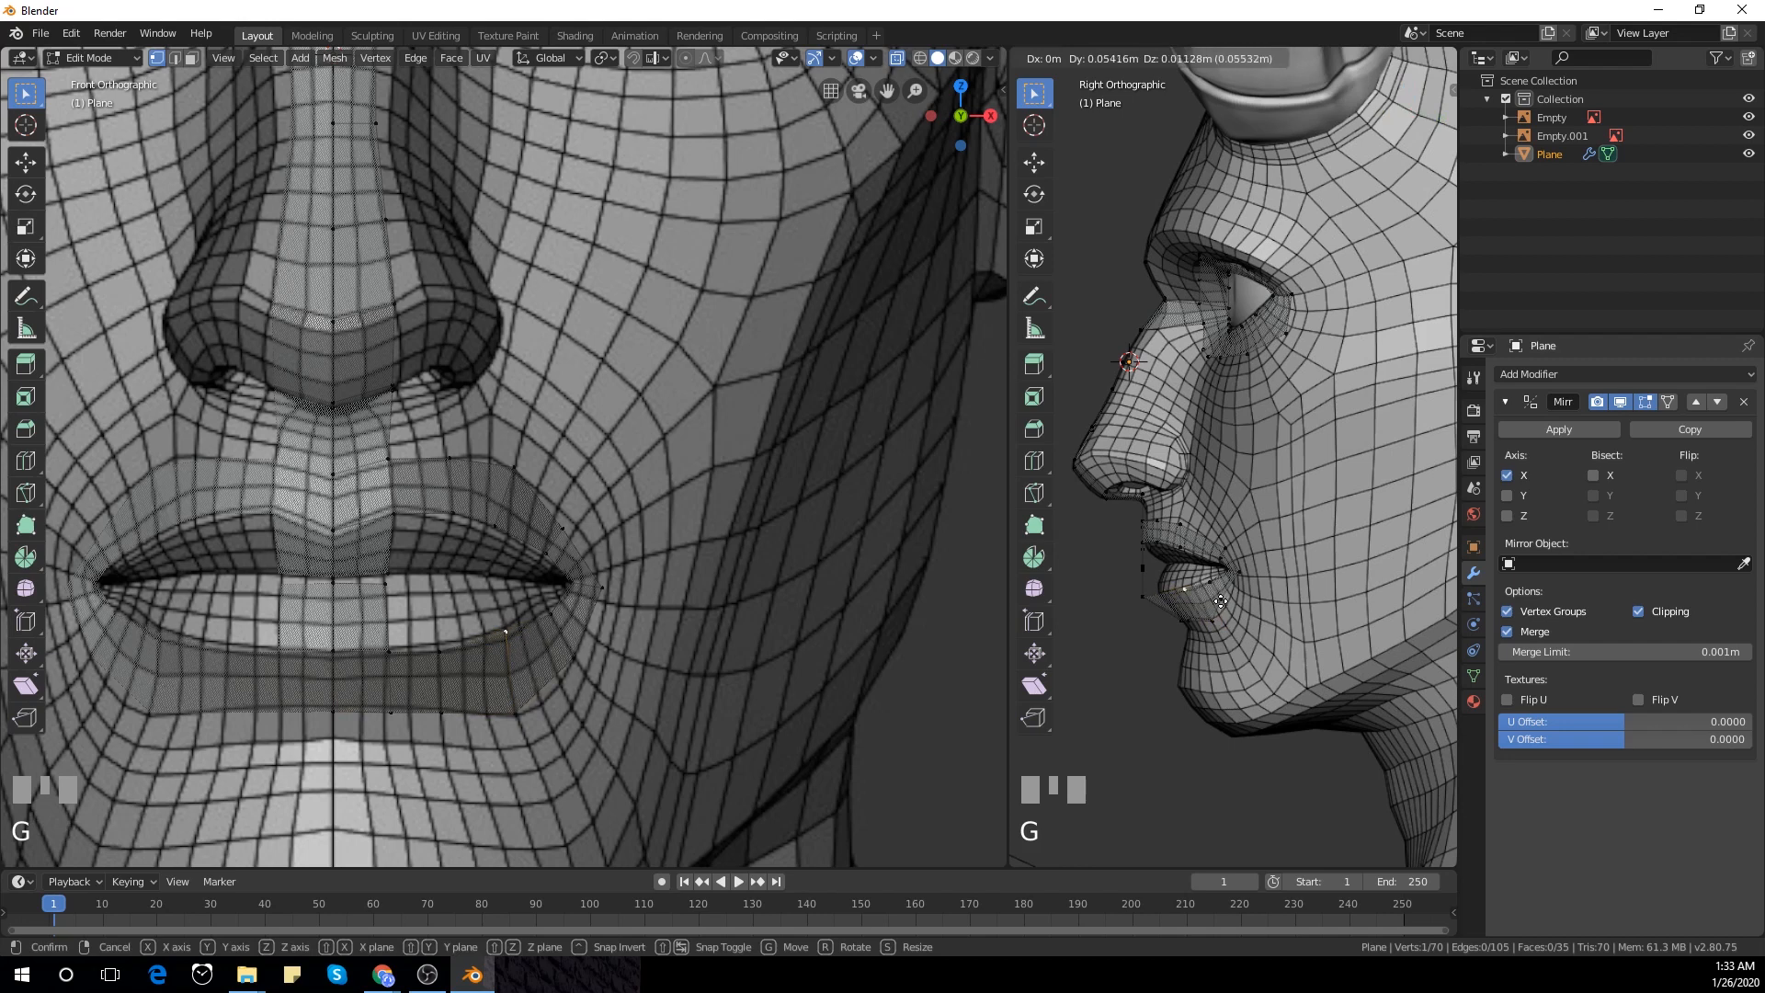
left_click(1219, 602)
Move the lower-lip edge vertex midway between the centre and the corner back along global Y onto the reference lip
left_click(434, 655)
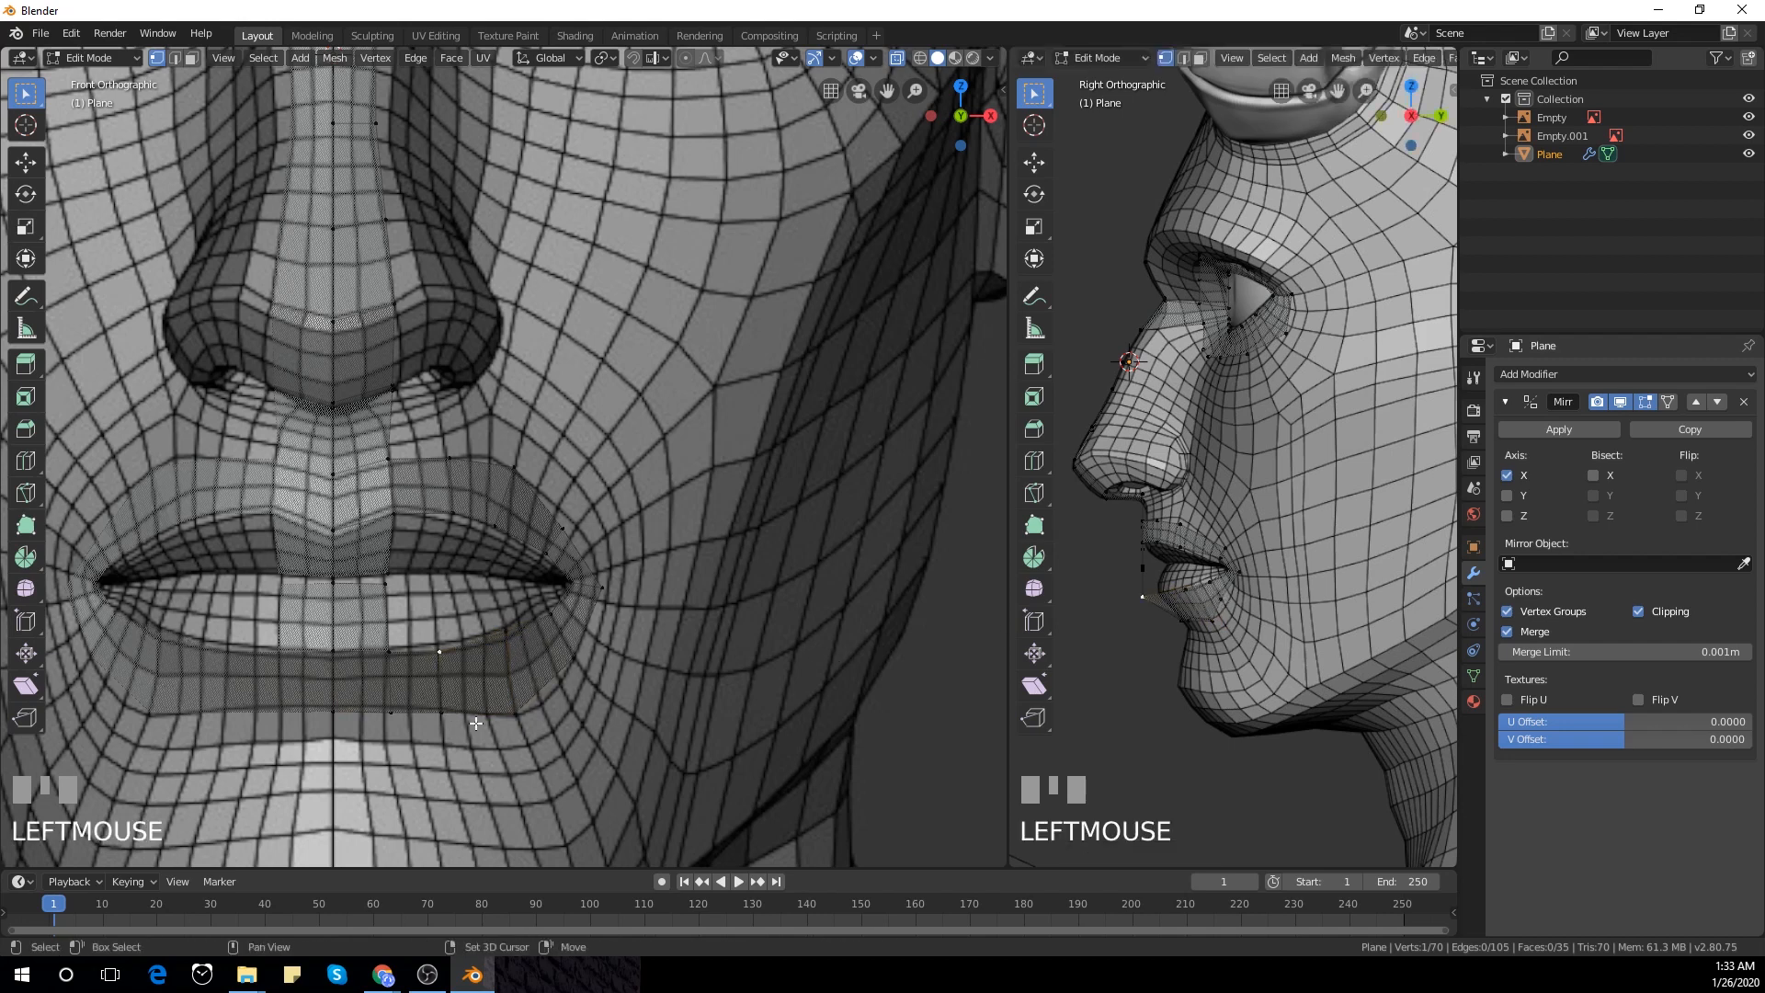
left_click(433, 724, "shift")
left_click(1144, 609)
key("g")
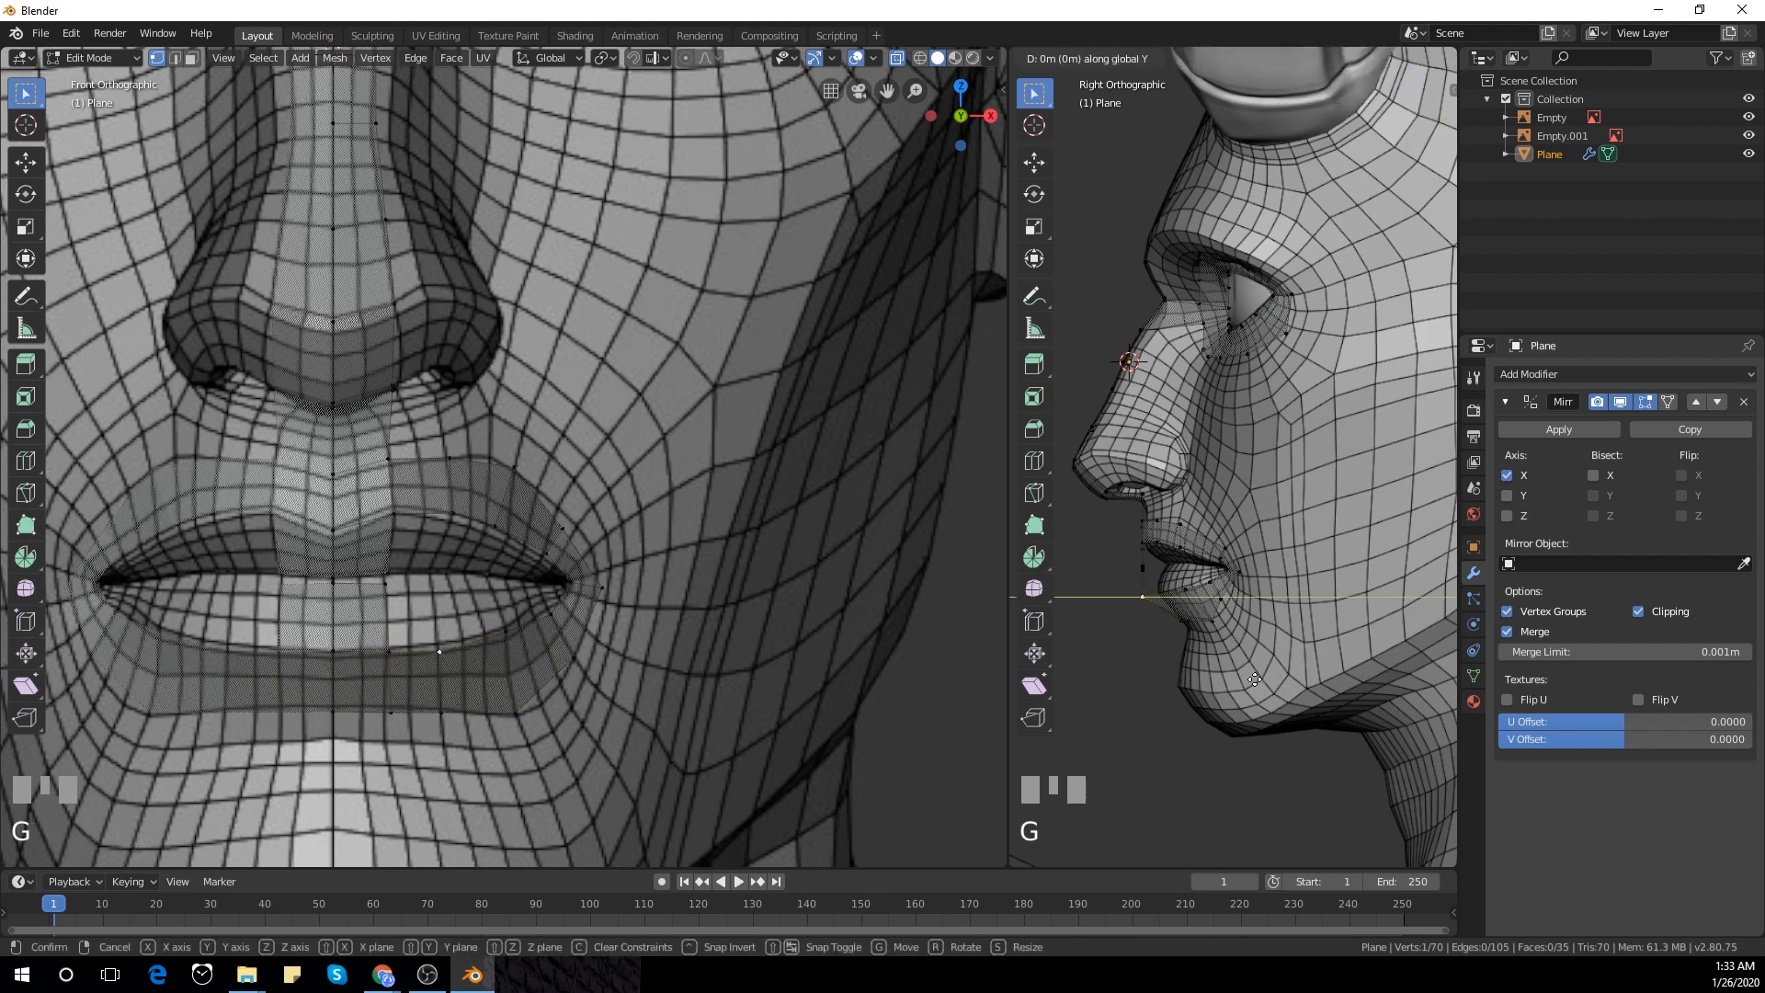
left_click(1278, 675)
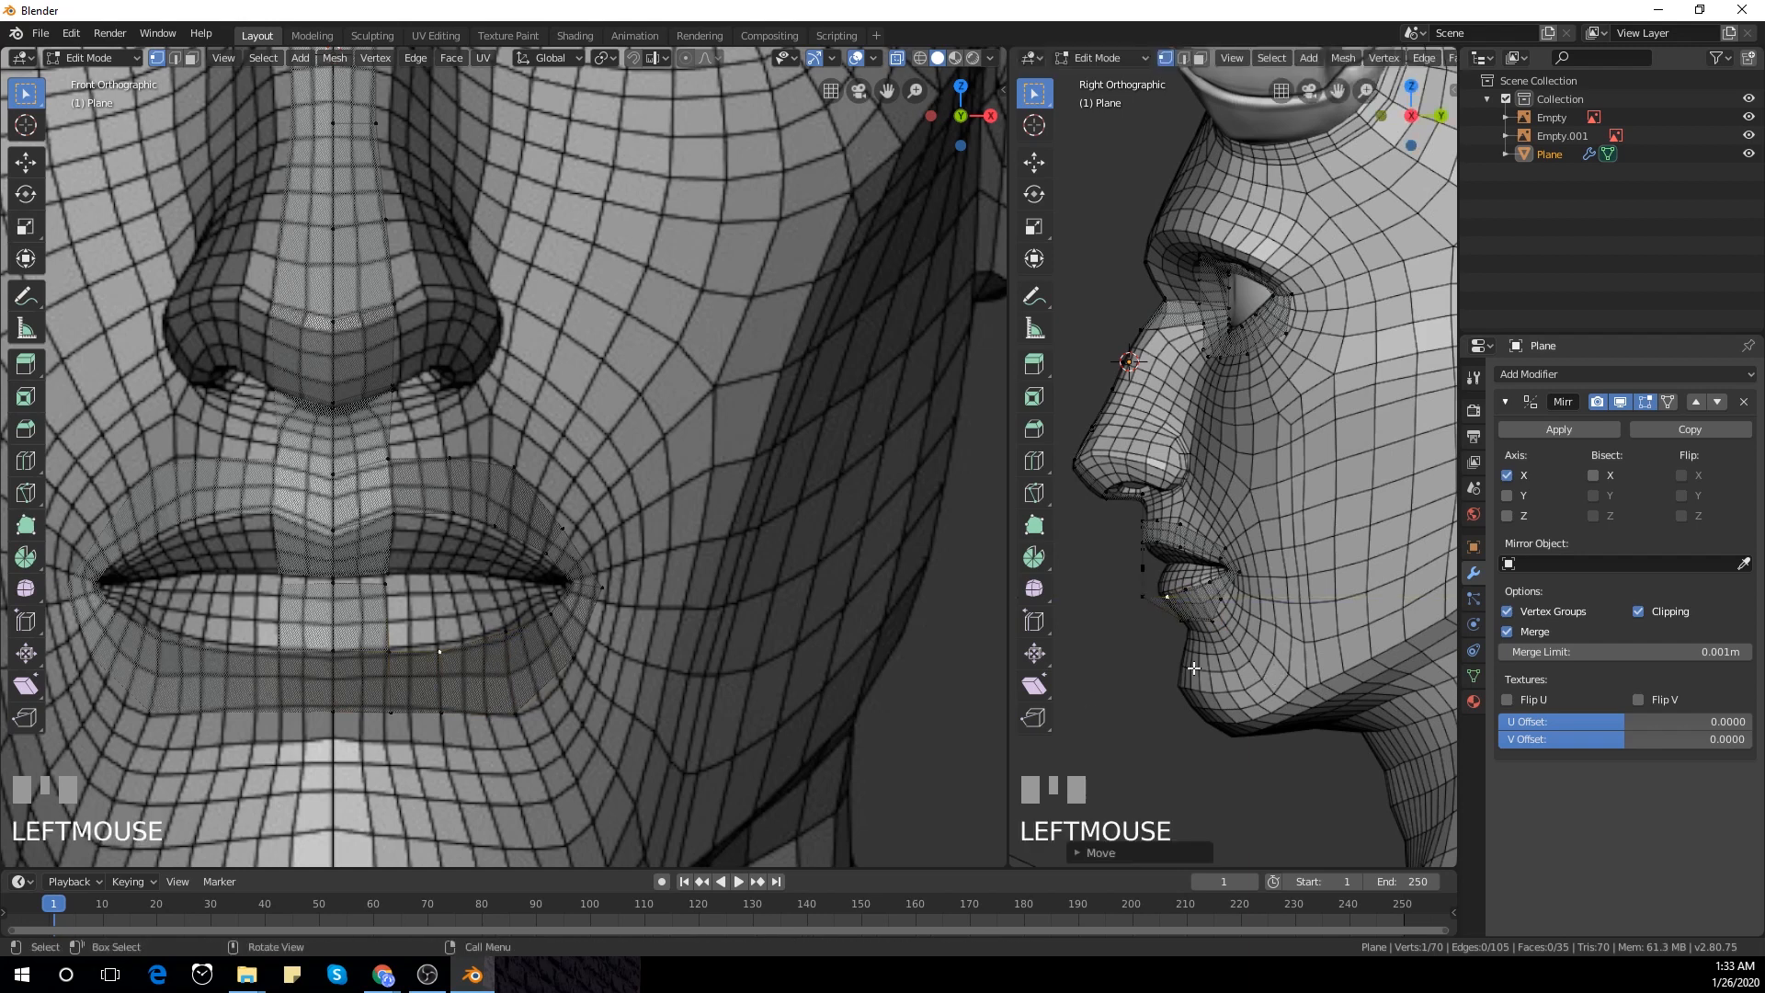
Move the two innermost vertices on the lower lip's bottom edge back along Y, the centre one by about 0.04 m
left_click(394, 649)
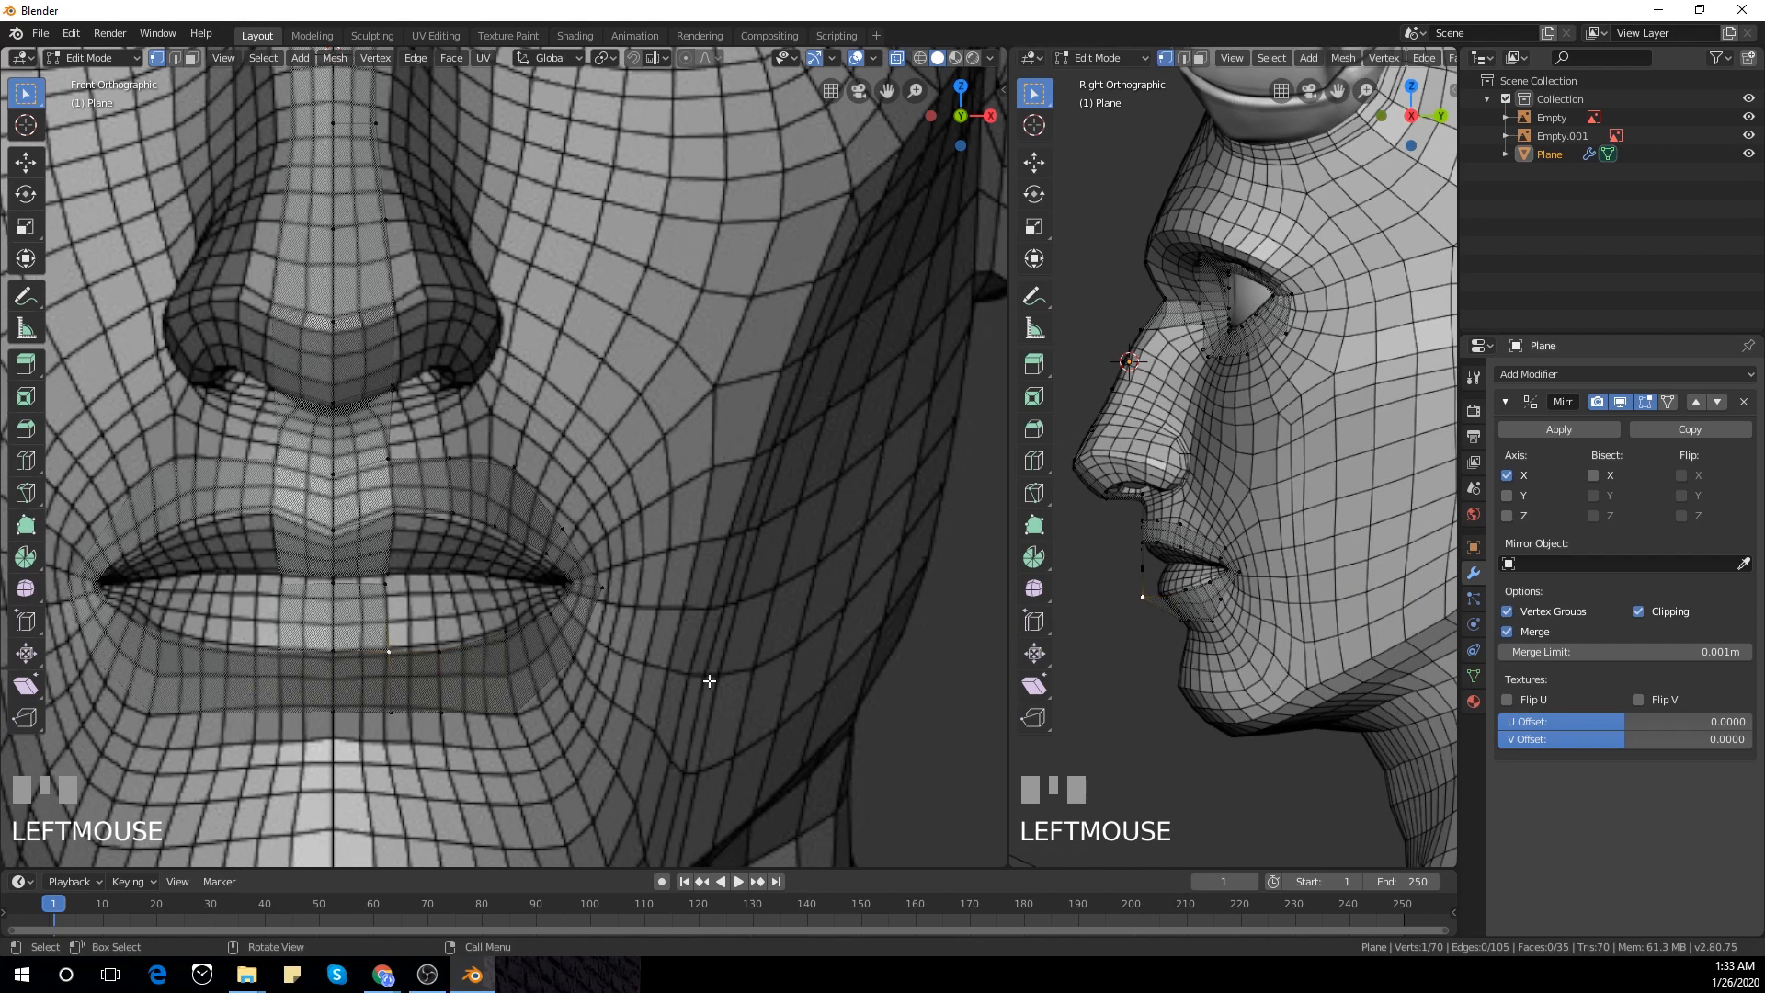
key("g")
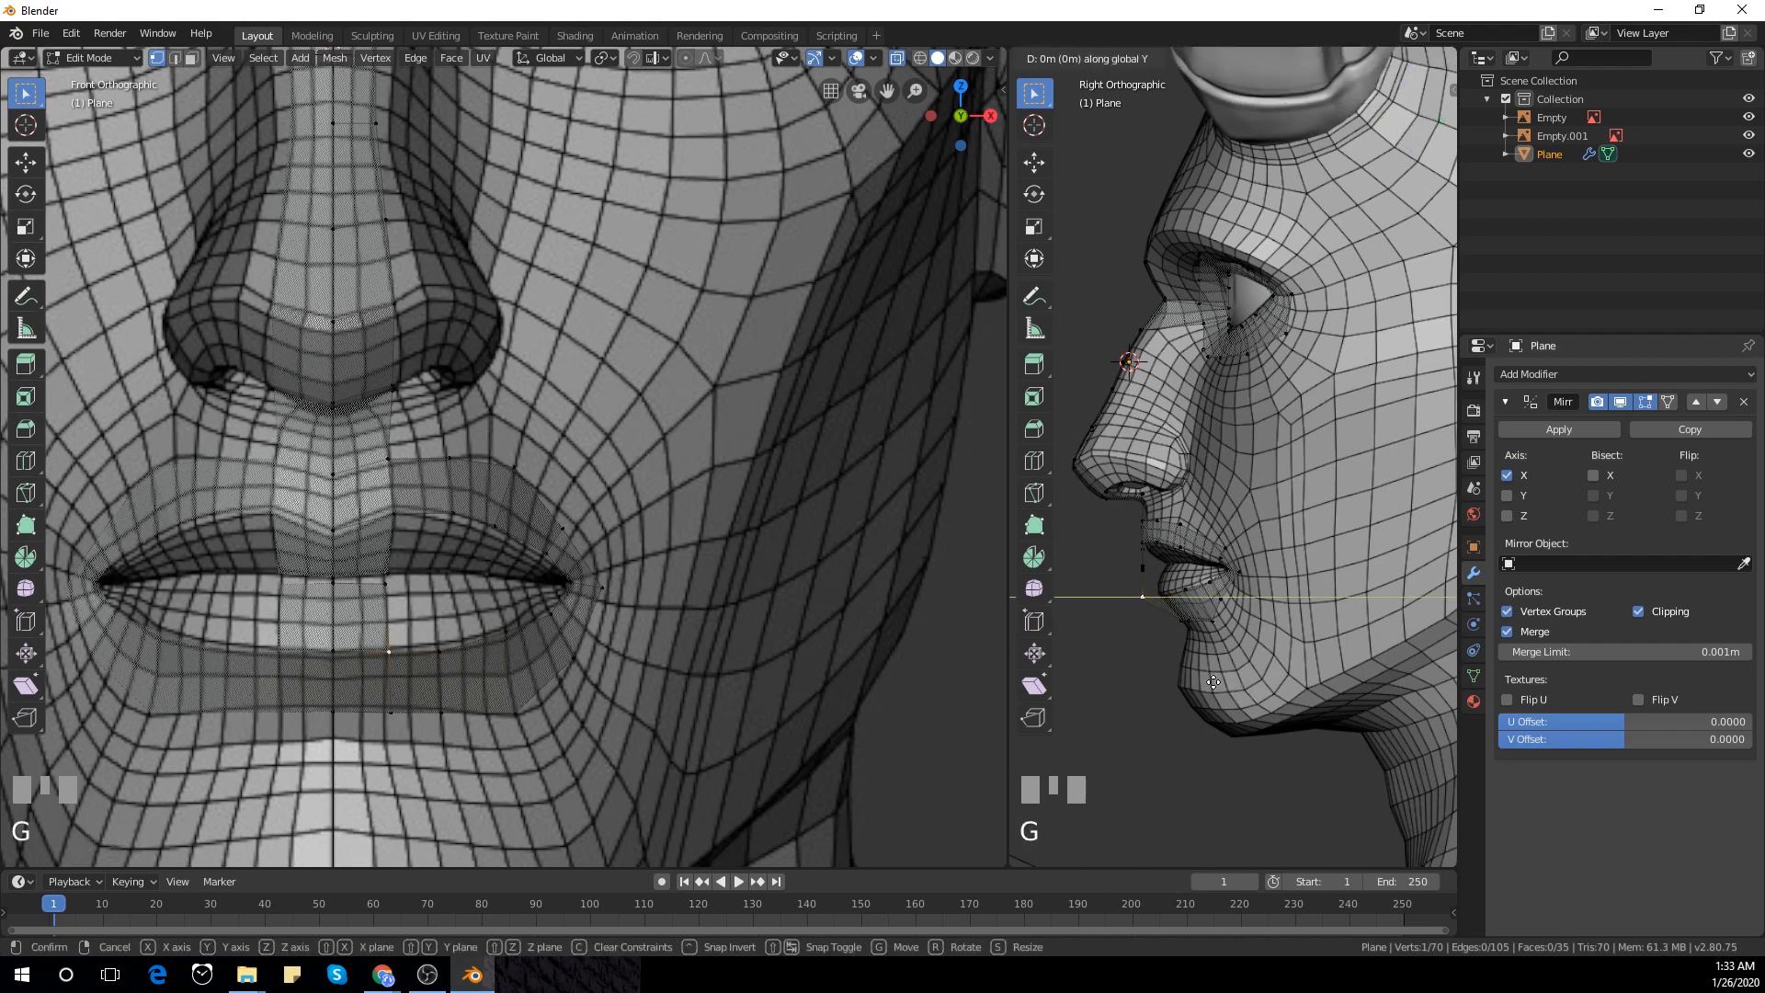
left_click(1238, 678)
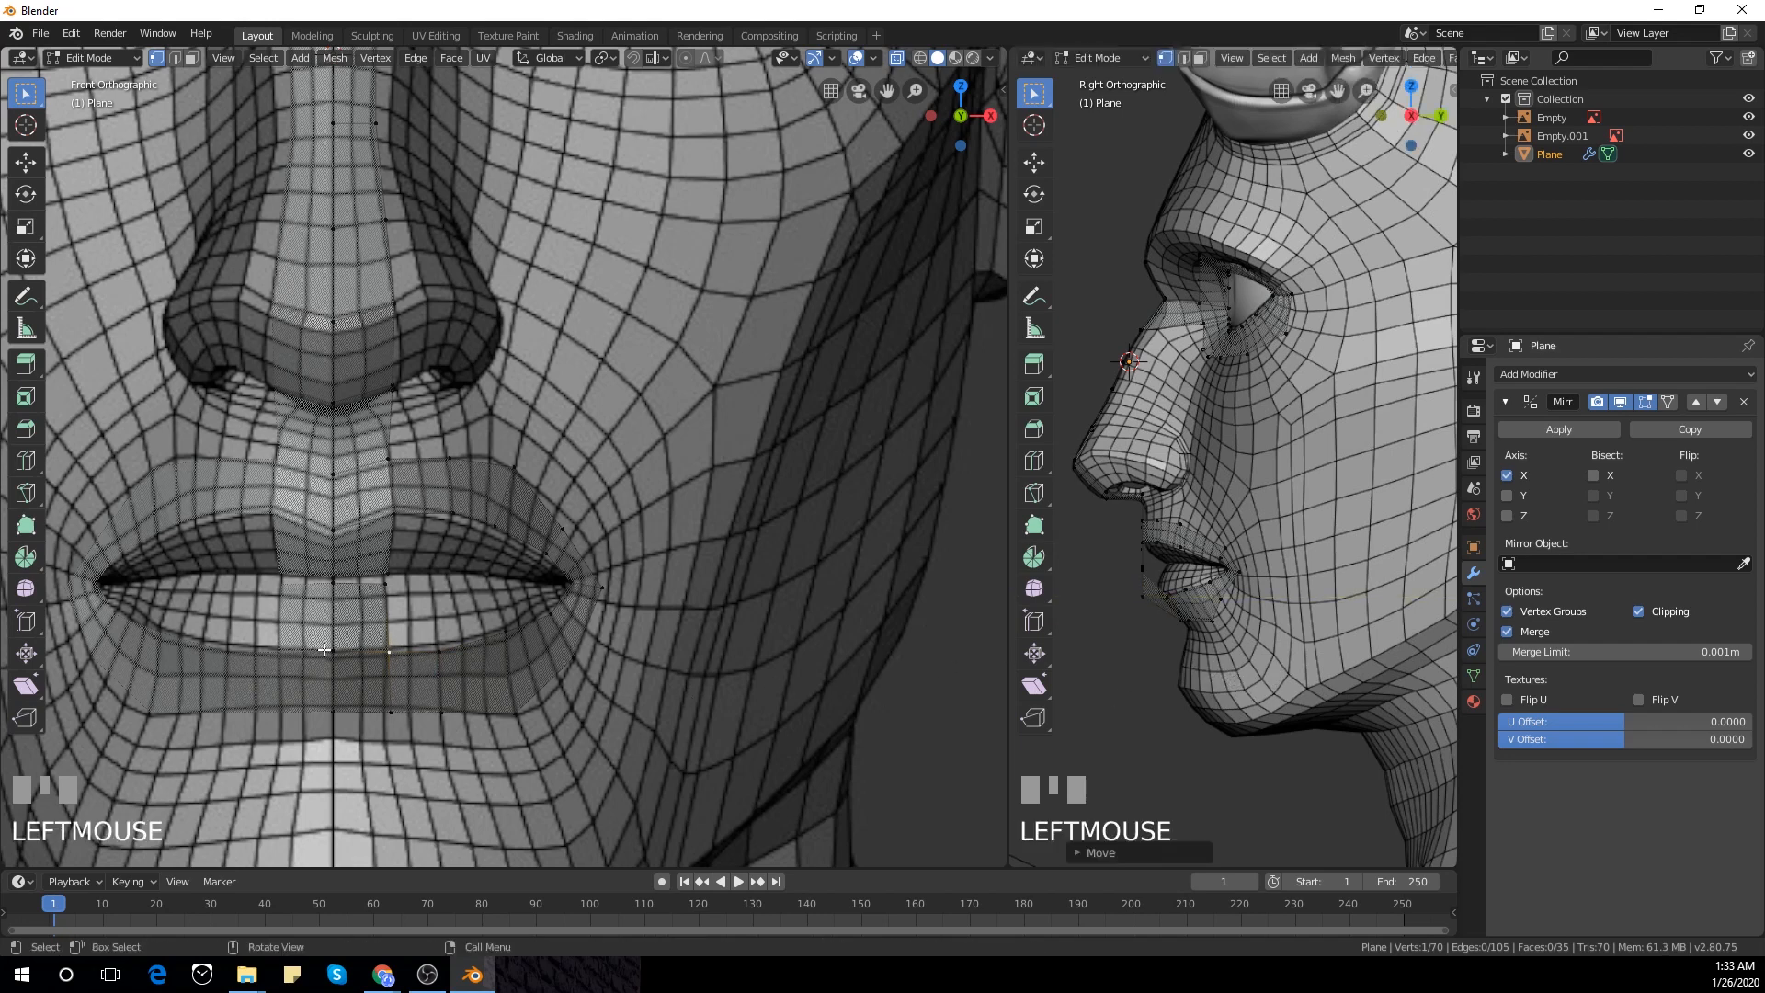
left_click(324, 649)
key("g")
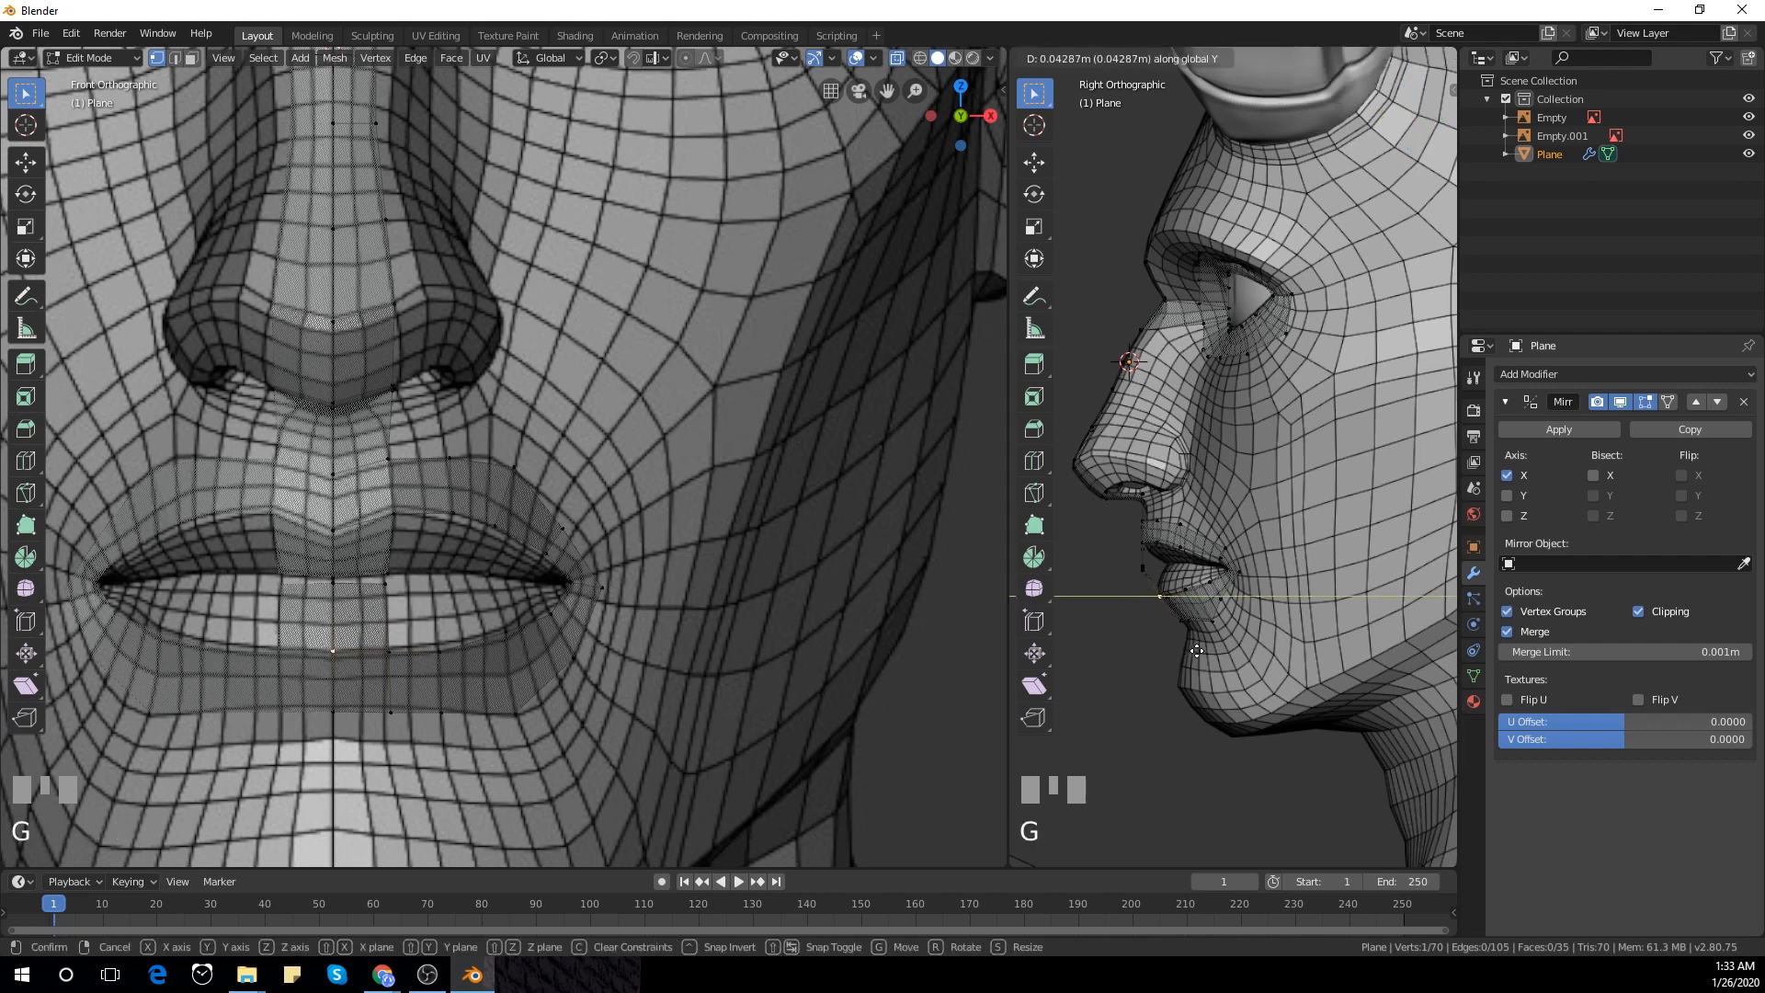
left_click(1201, 650)
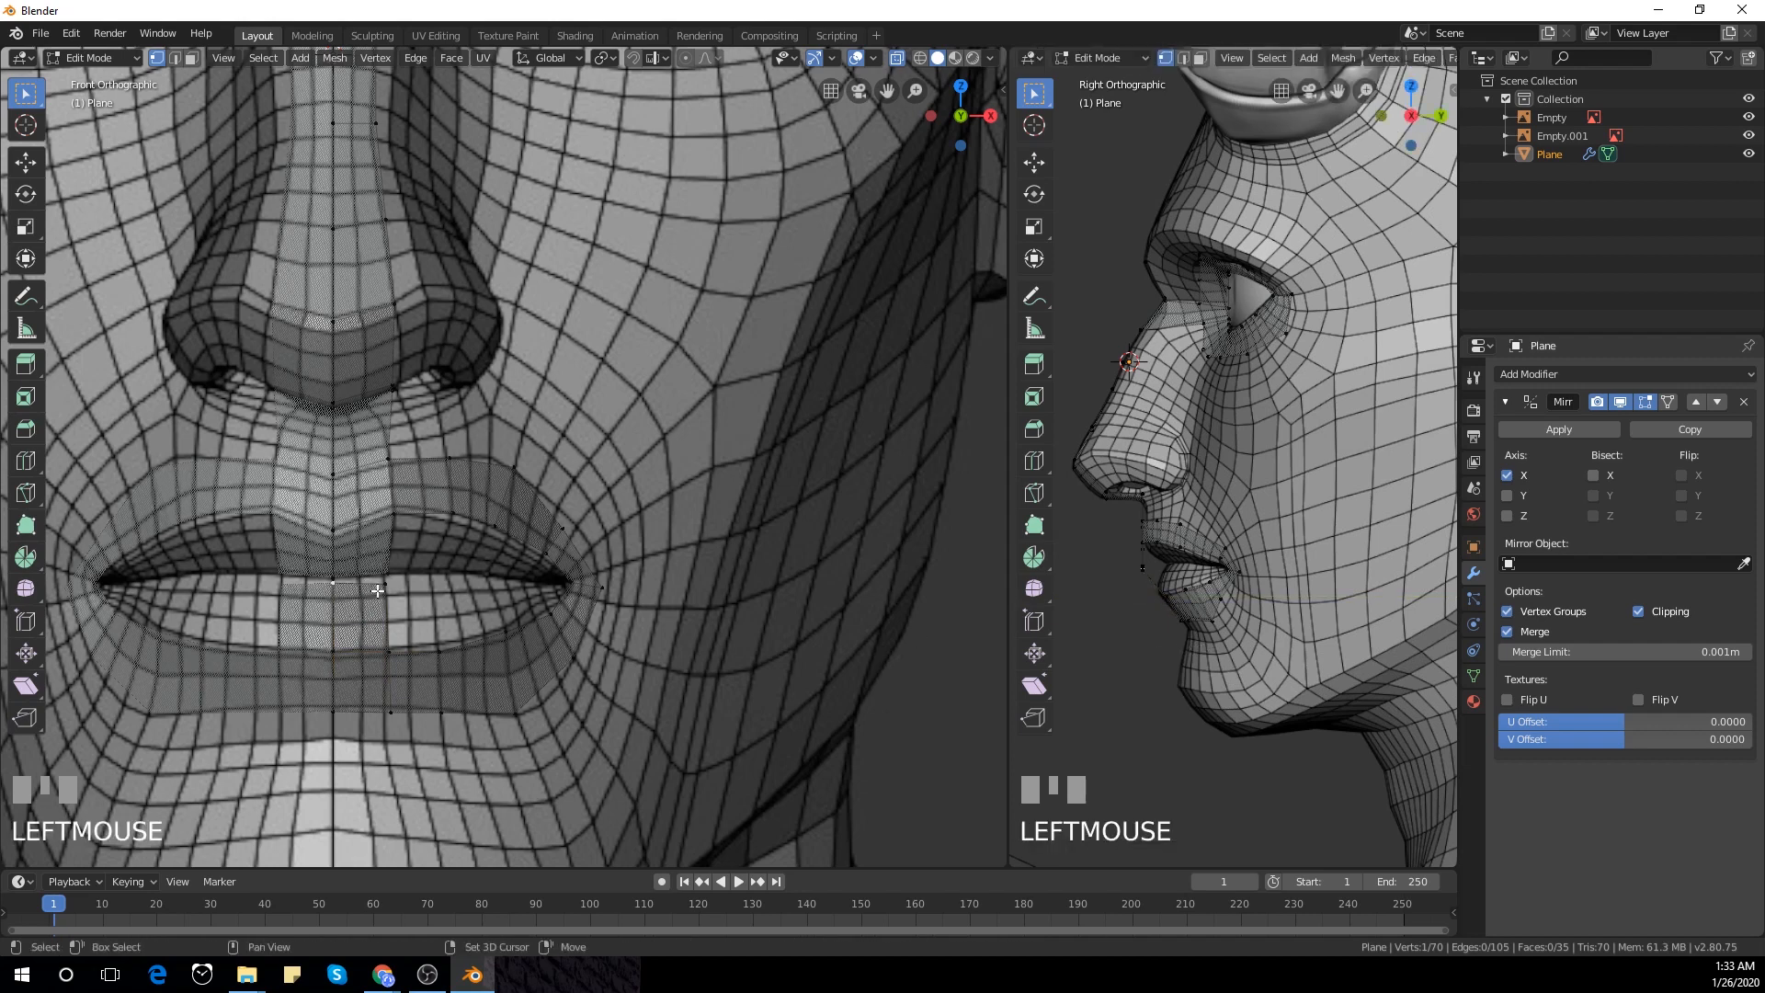
Move the central mouth-line vertex and its neighbour back about 0.05 m along global Y
left_click(1084, 611, "shift")
key("g")
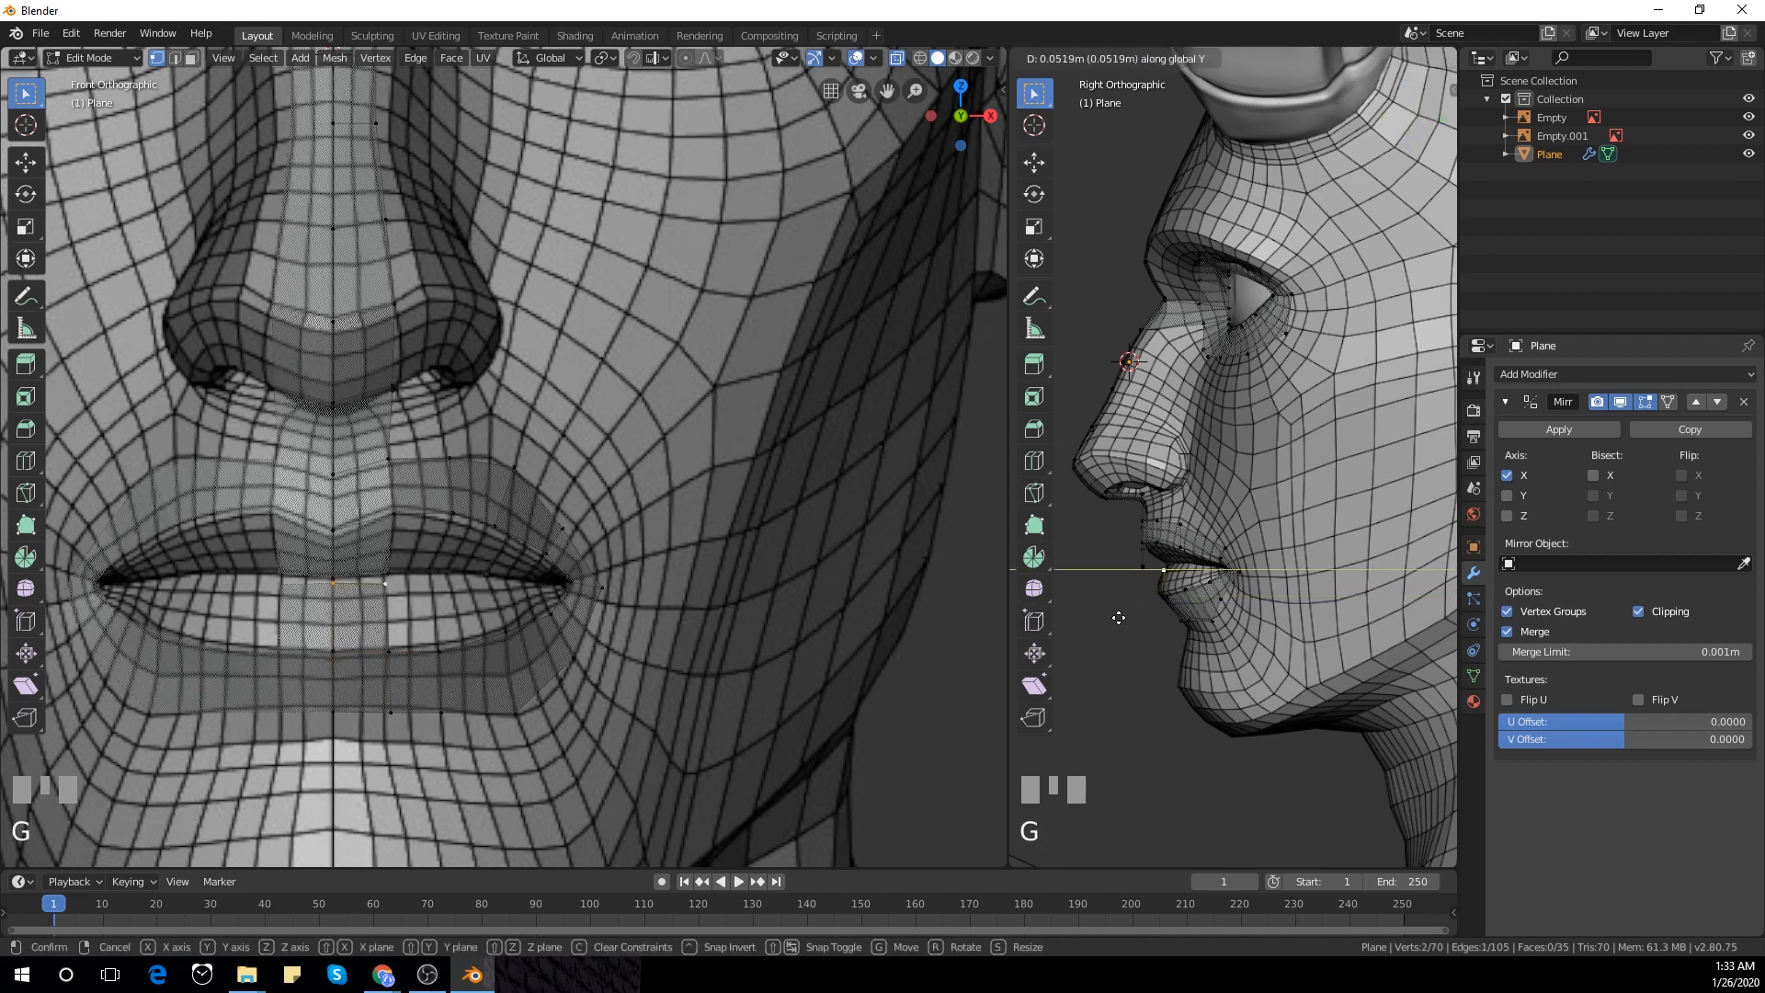
left_click(1123, 614)
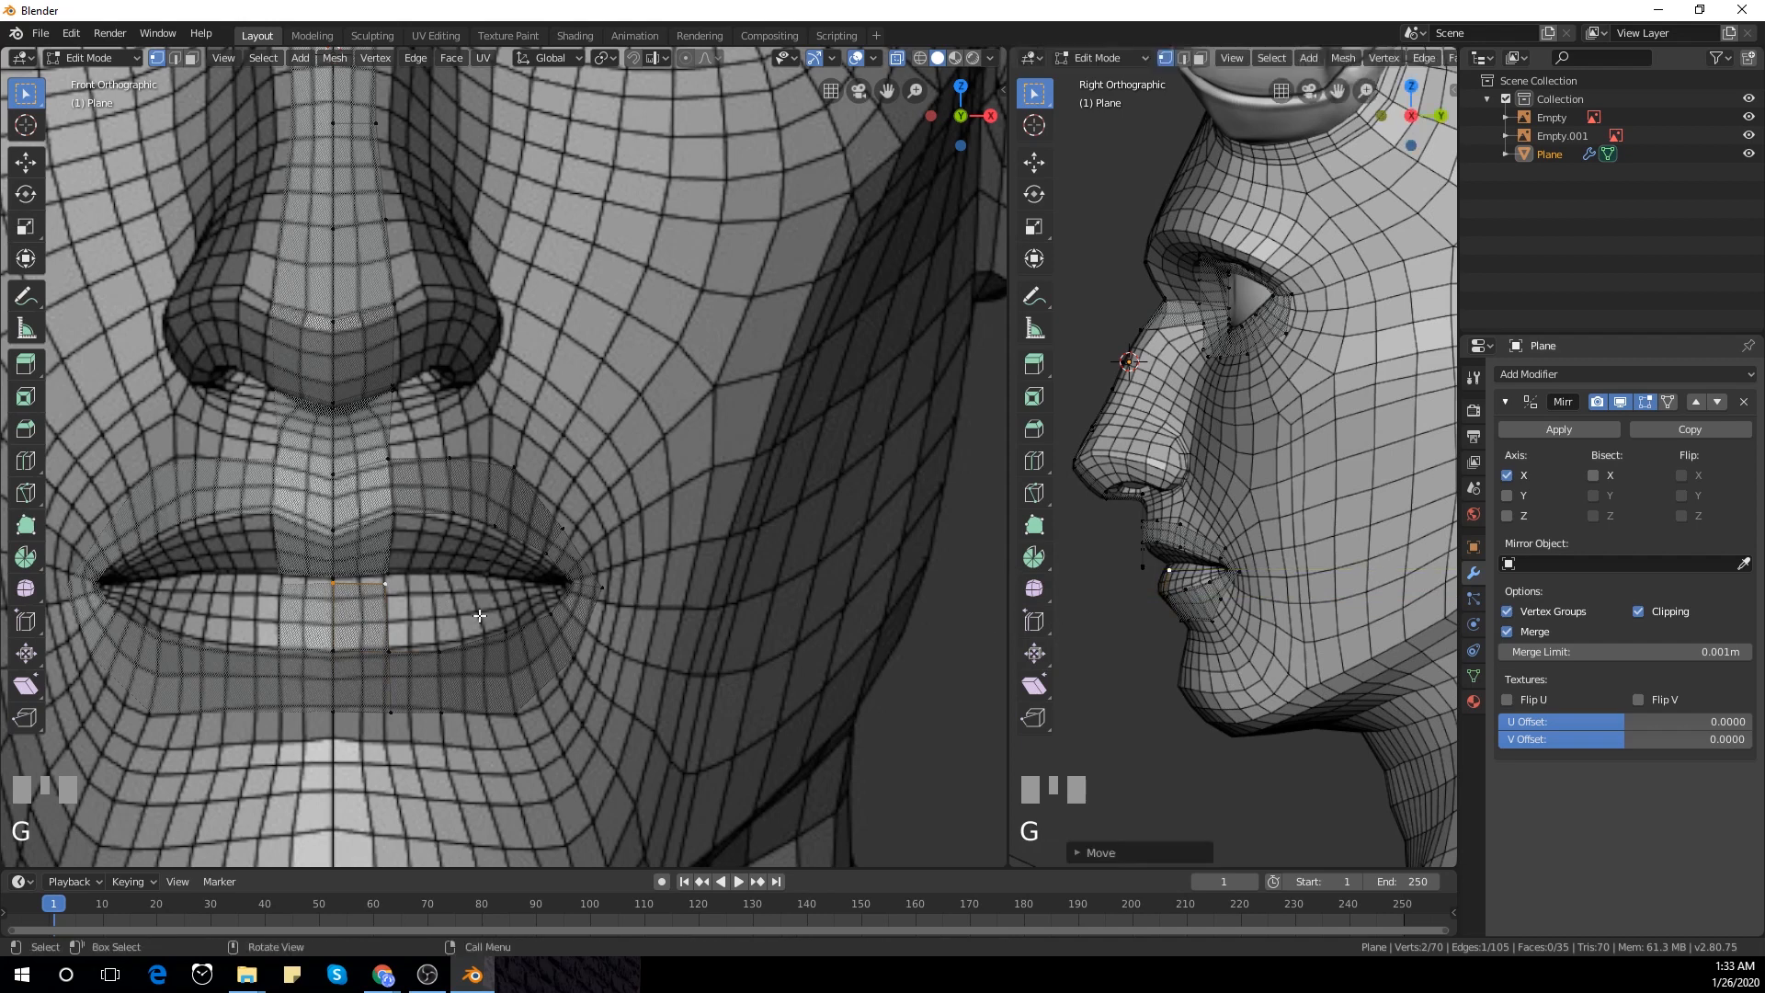
Move the two innermost vertices on the upper lip's lower edge back about 0.06 m along global Y onto the reference lip
left_click(863, 612, "shift")
key("g")
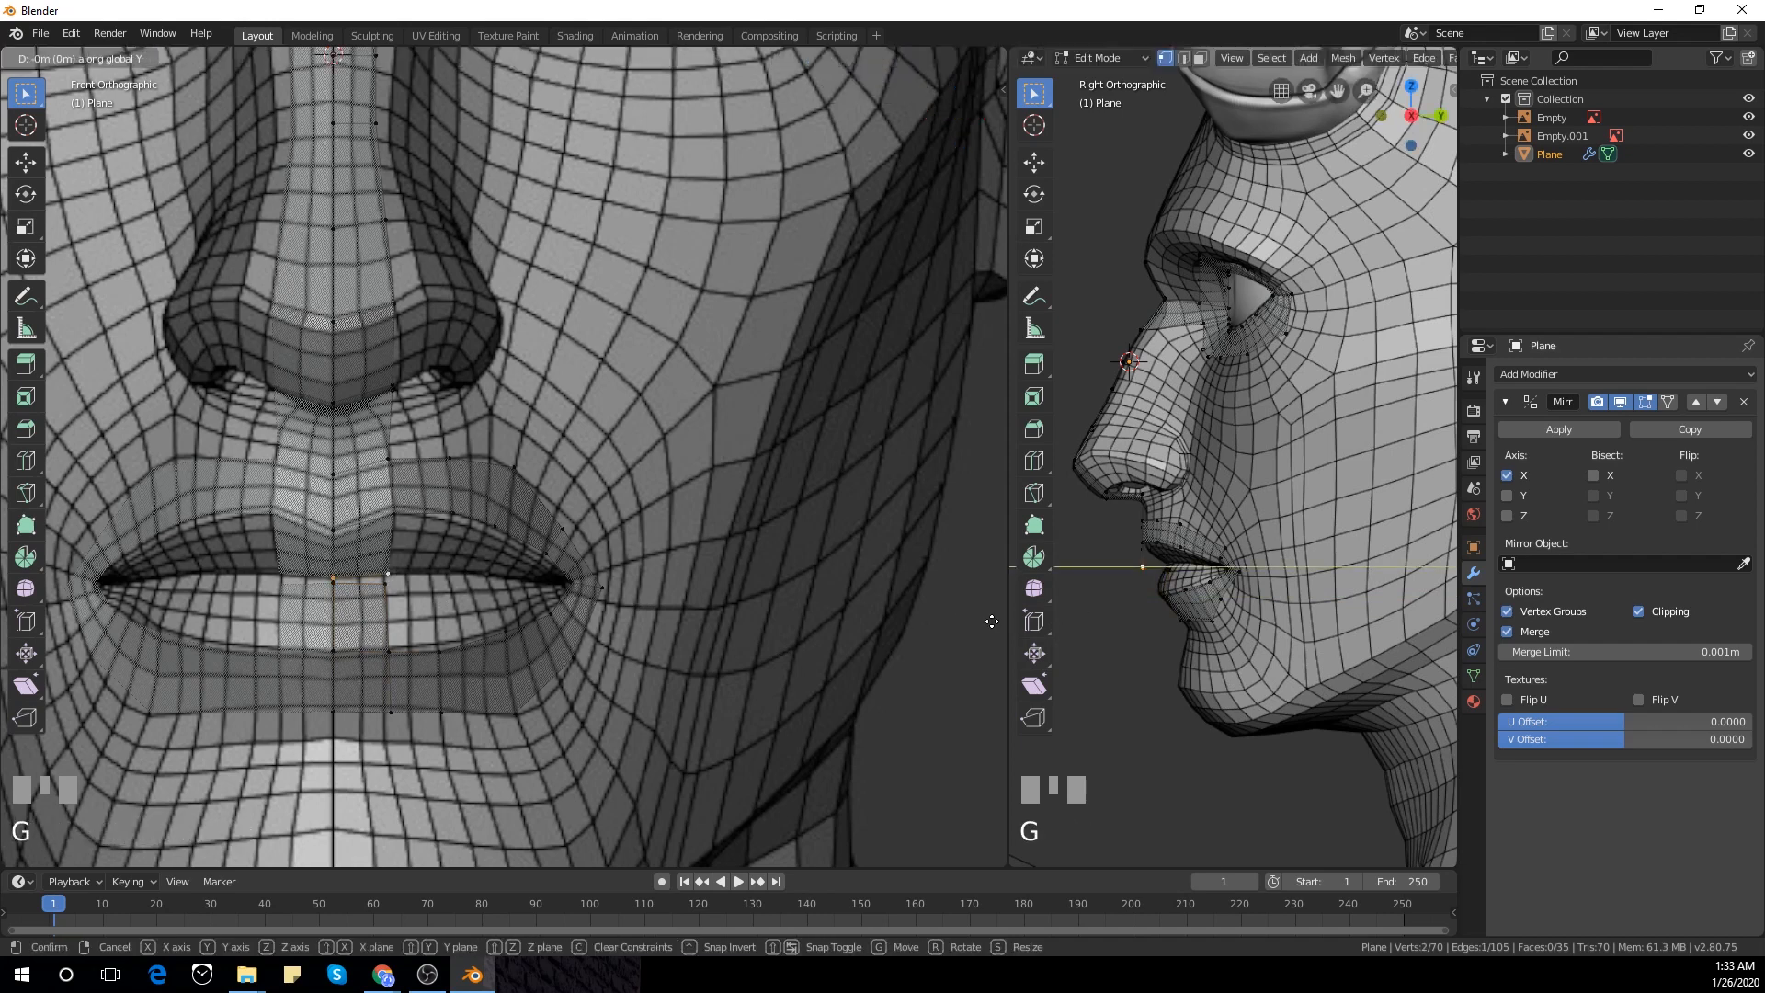
left_click(933, 692)
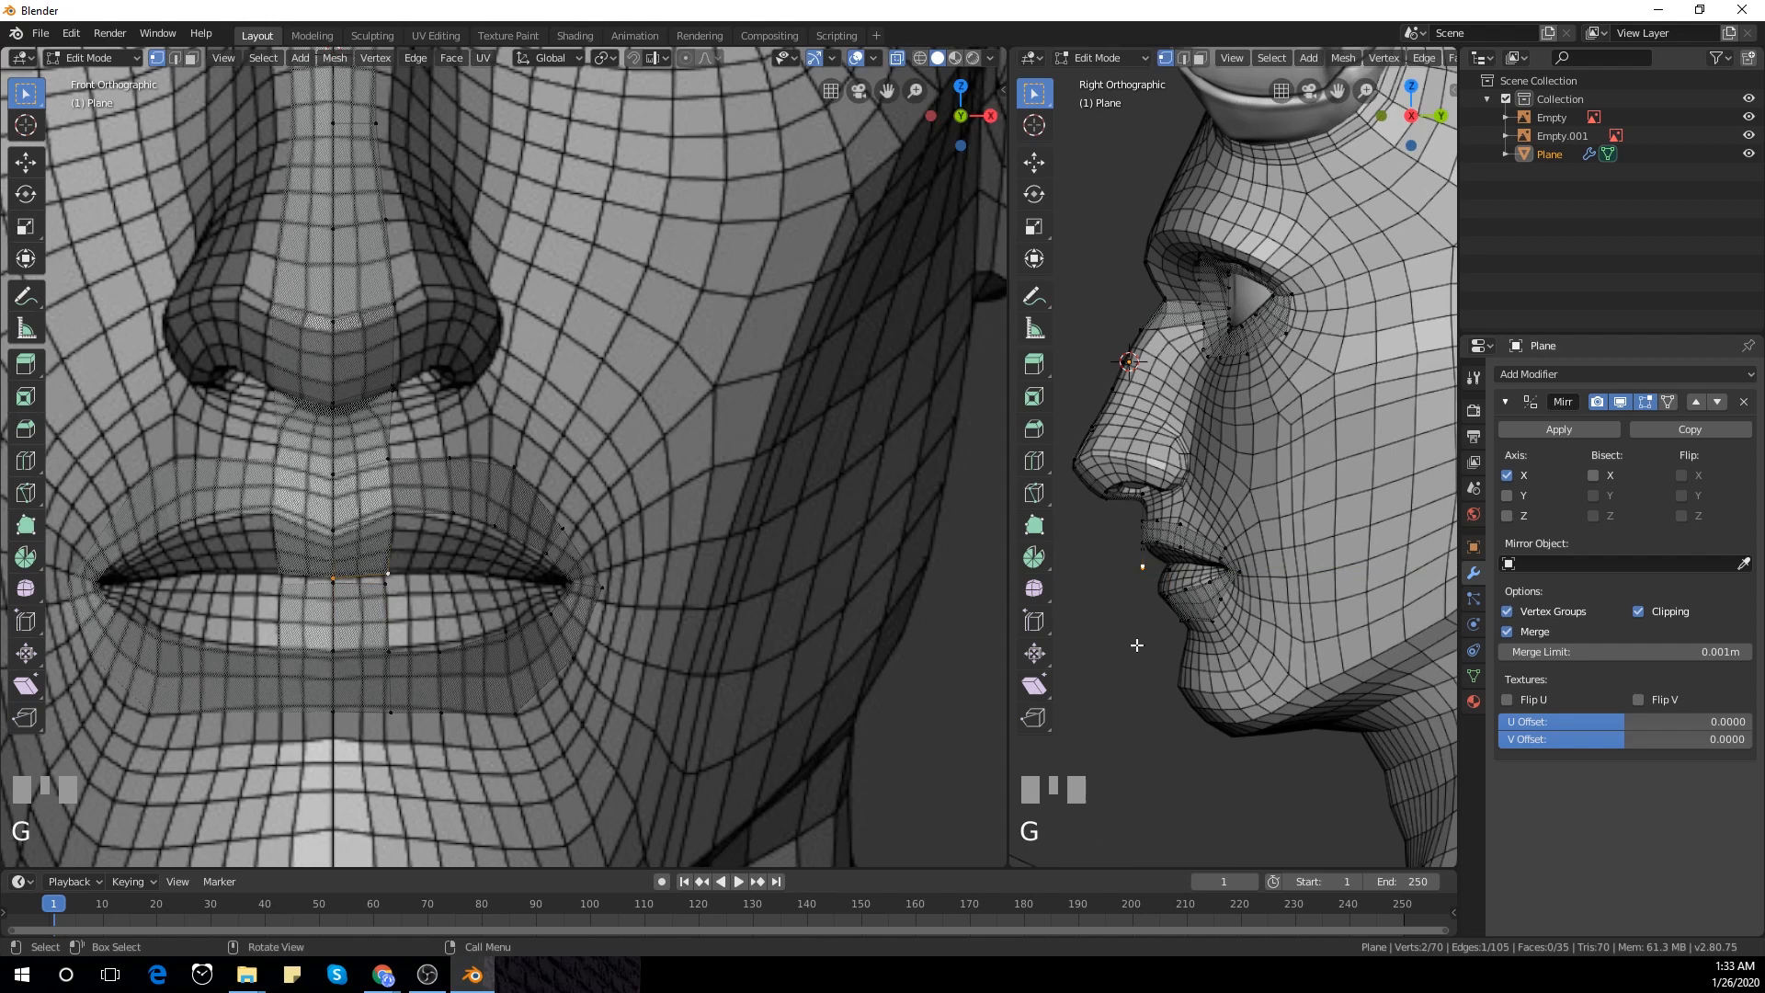
key("g")
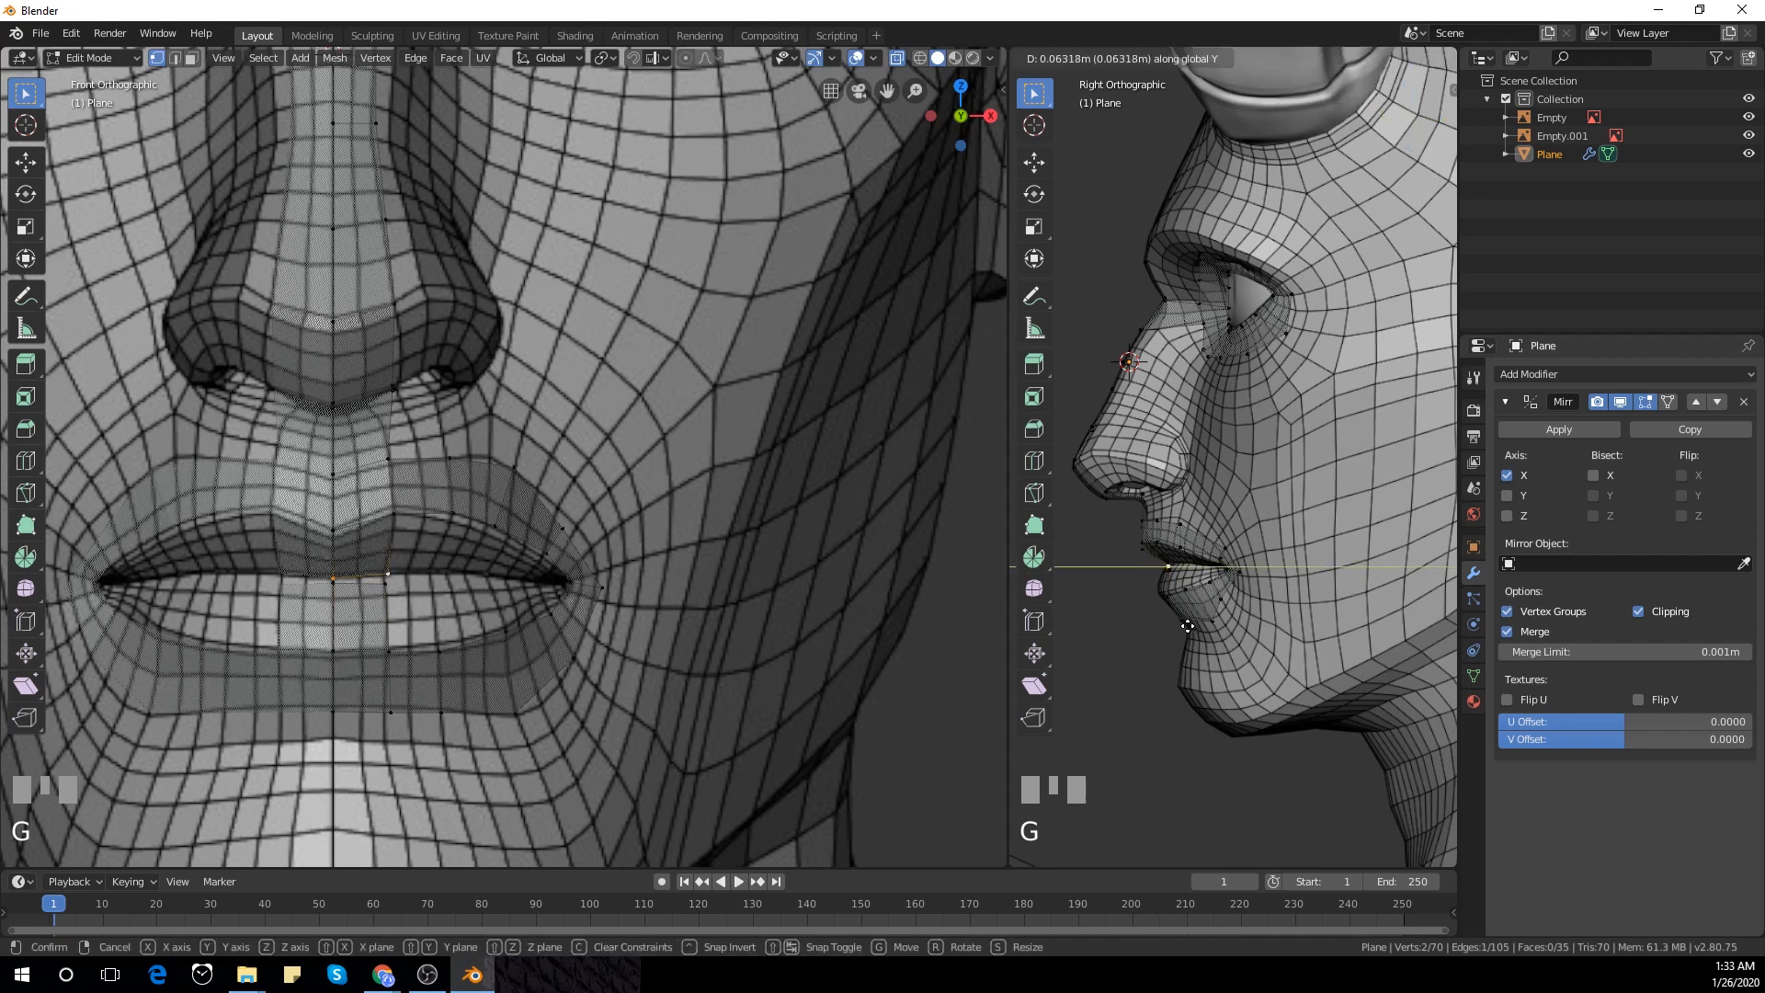
left_click(1188, 626)
Reposition the centre vertex of the upper lip's top edge in the side view to follow the reference lip profile
left_click(352, 536)
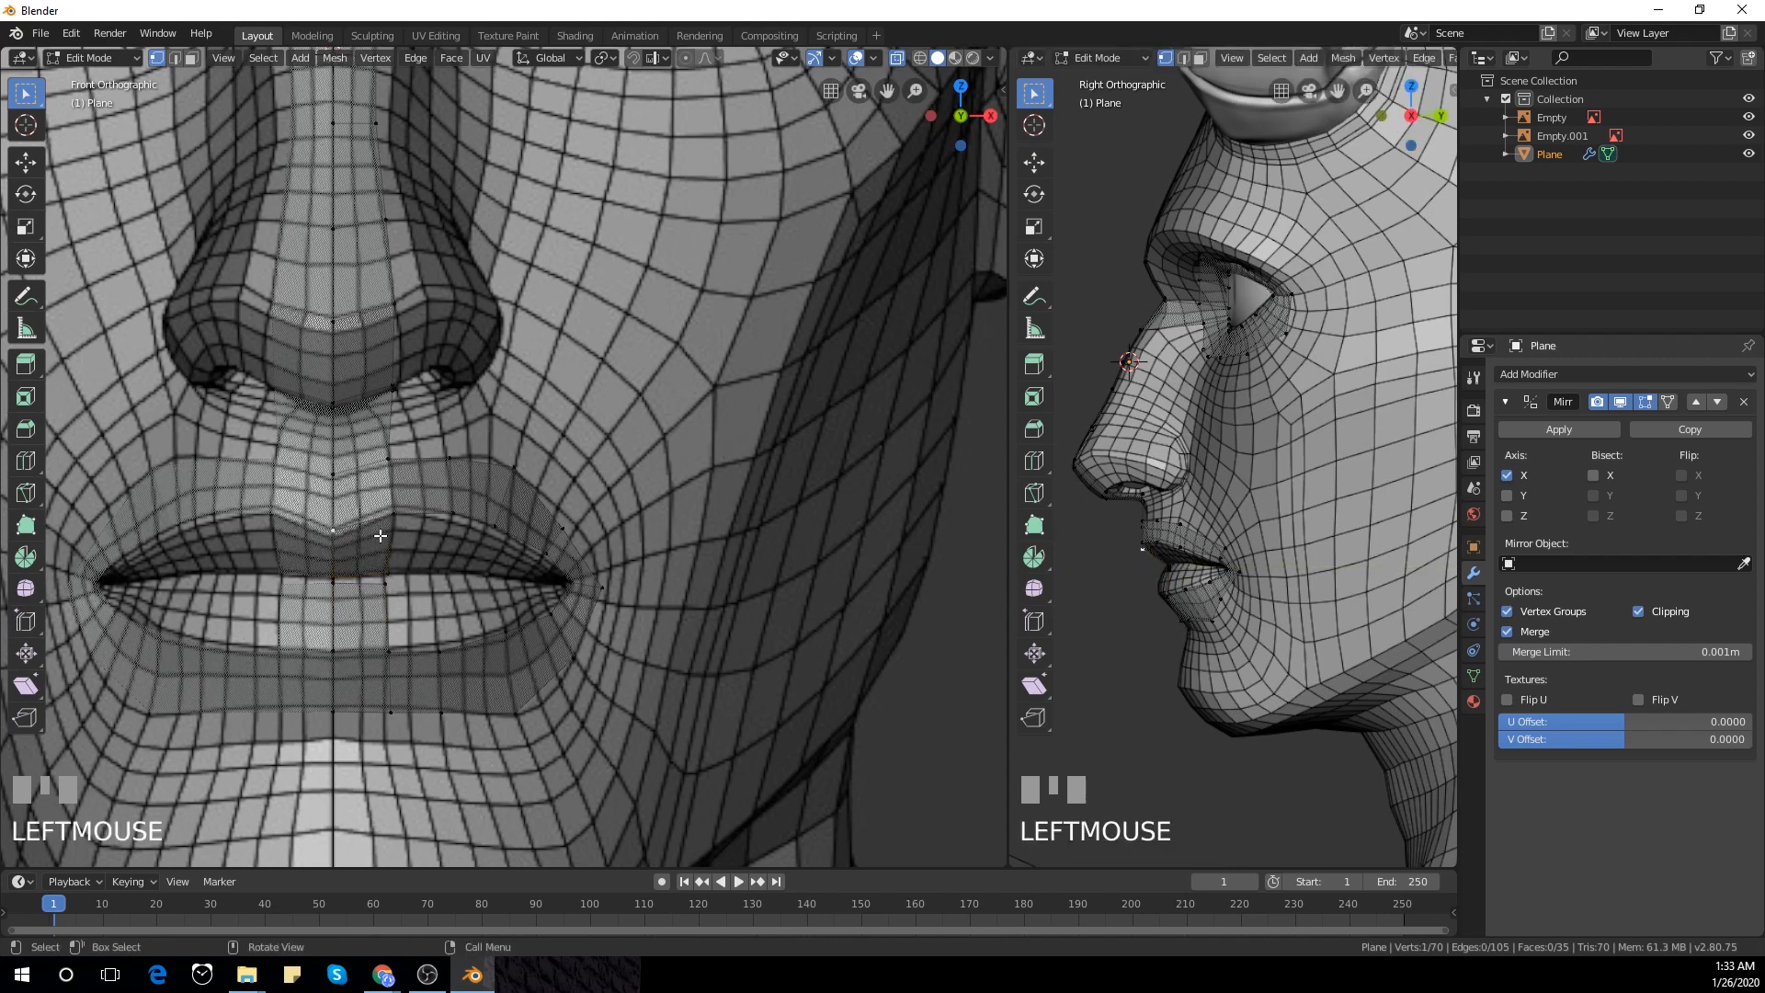
key("g")
left_click(378, 542)
key("g")
left_click(1437, 743)
scroll(1149, 551, "up", 3)
middle_click_drag(1149, 552, 1162, 610, "shift")
scroll(1186, 571, "up", 3)
left_click(1163, 610)
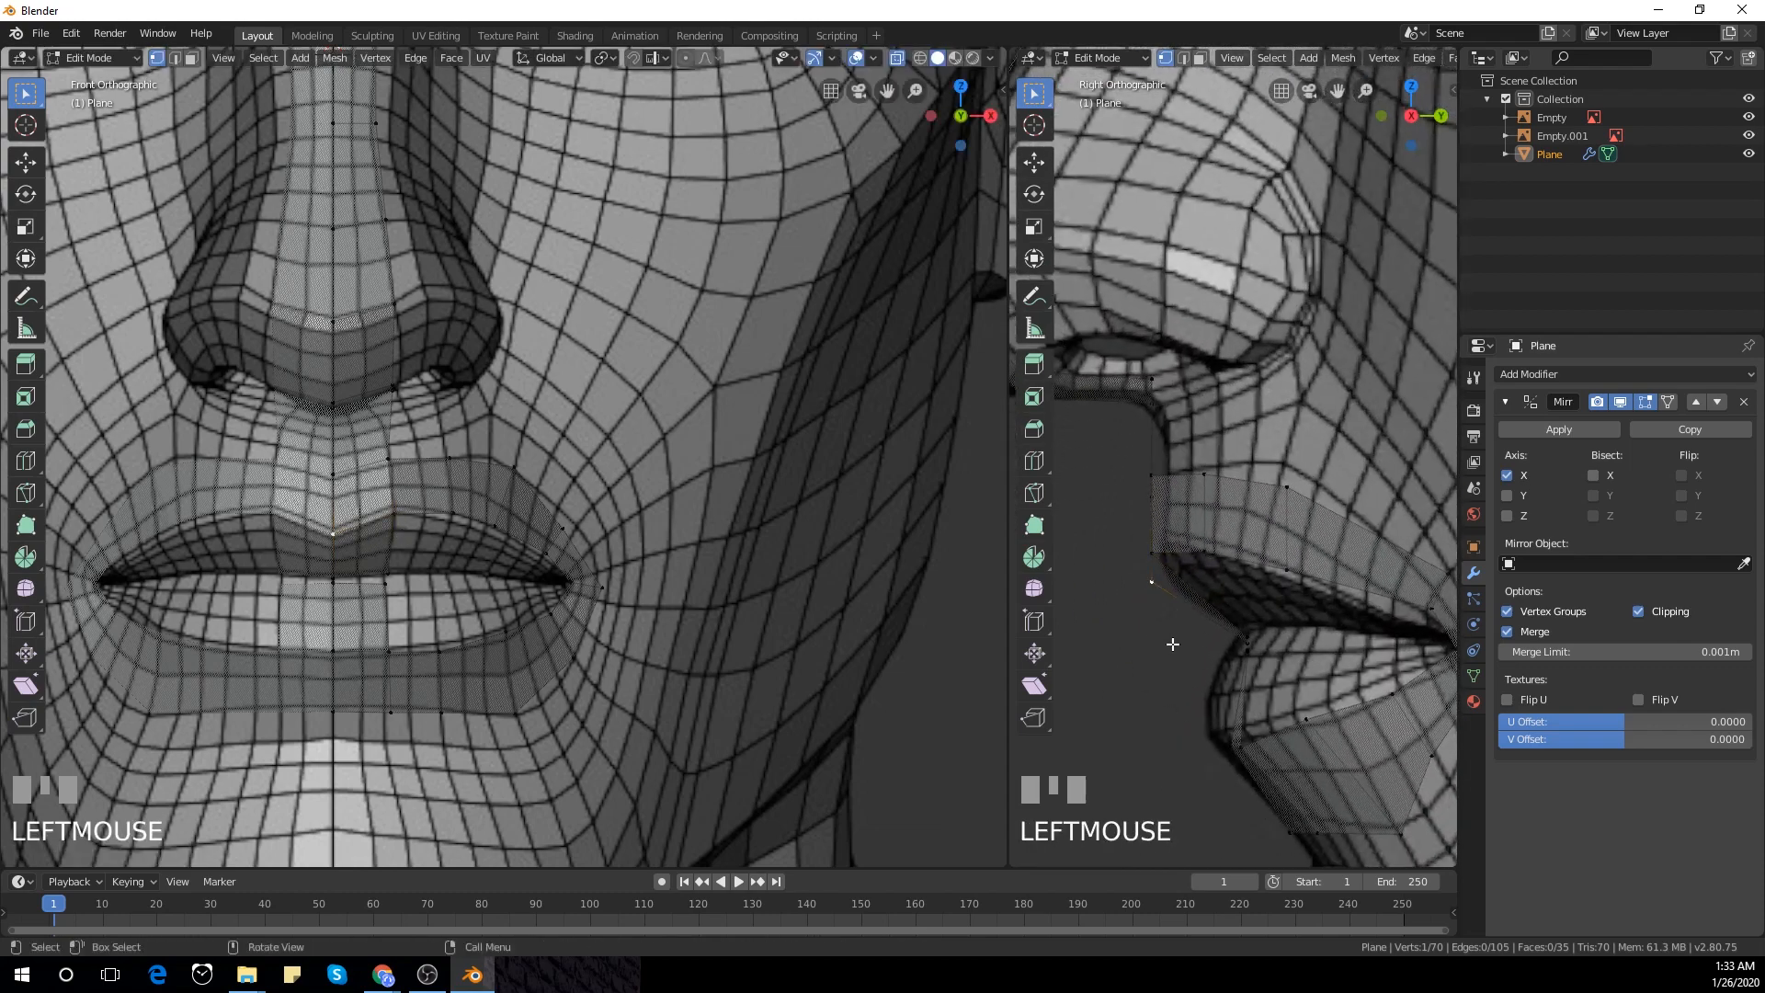
key("g")
left_click(1156, 572)
Move the innermost vertices between the upper lip and nose back about 0.01 m in the side view onto the reference profile
key("g")
left_click(1156, 487)
key("g")
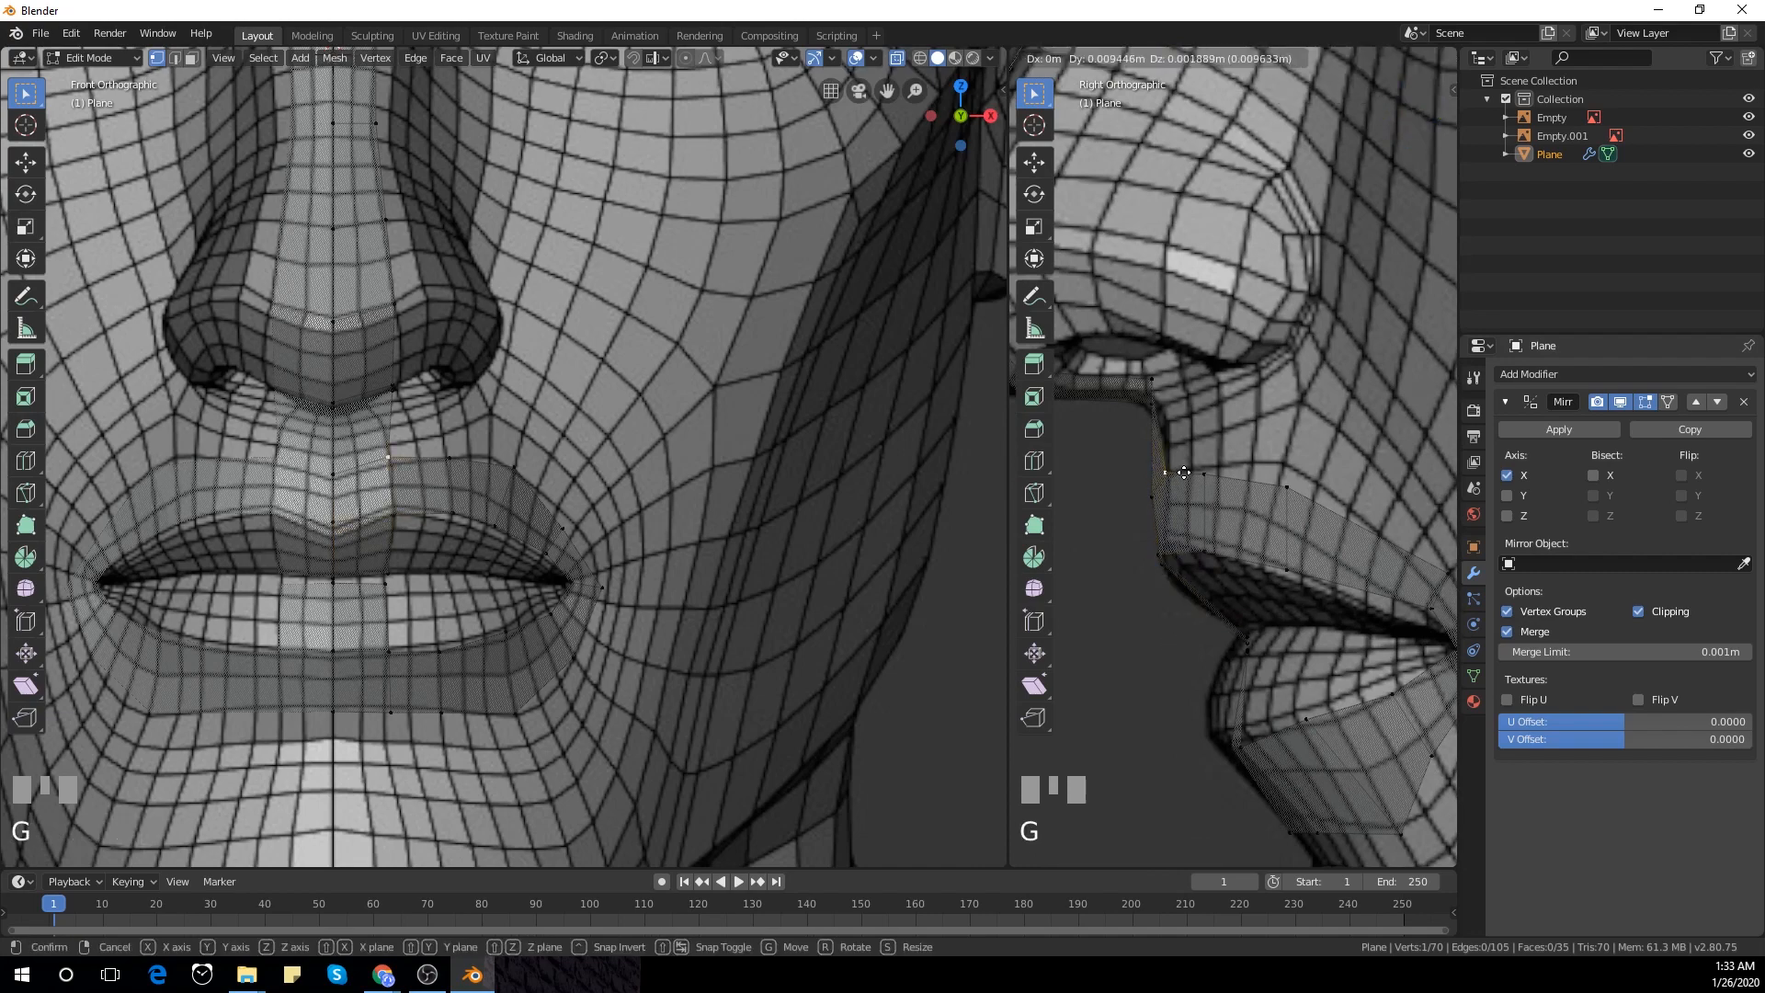
left_click(1185, 472)
key("g")
left_click(1167, 488)
left_click(1169, 424)
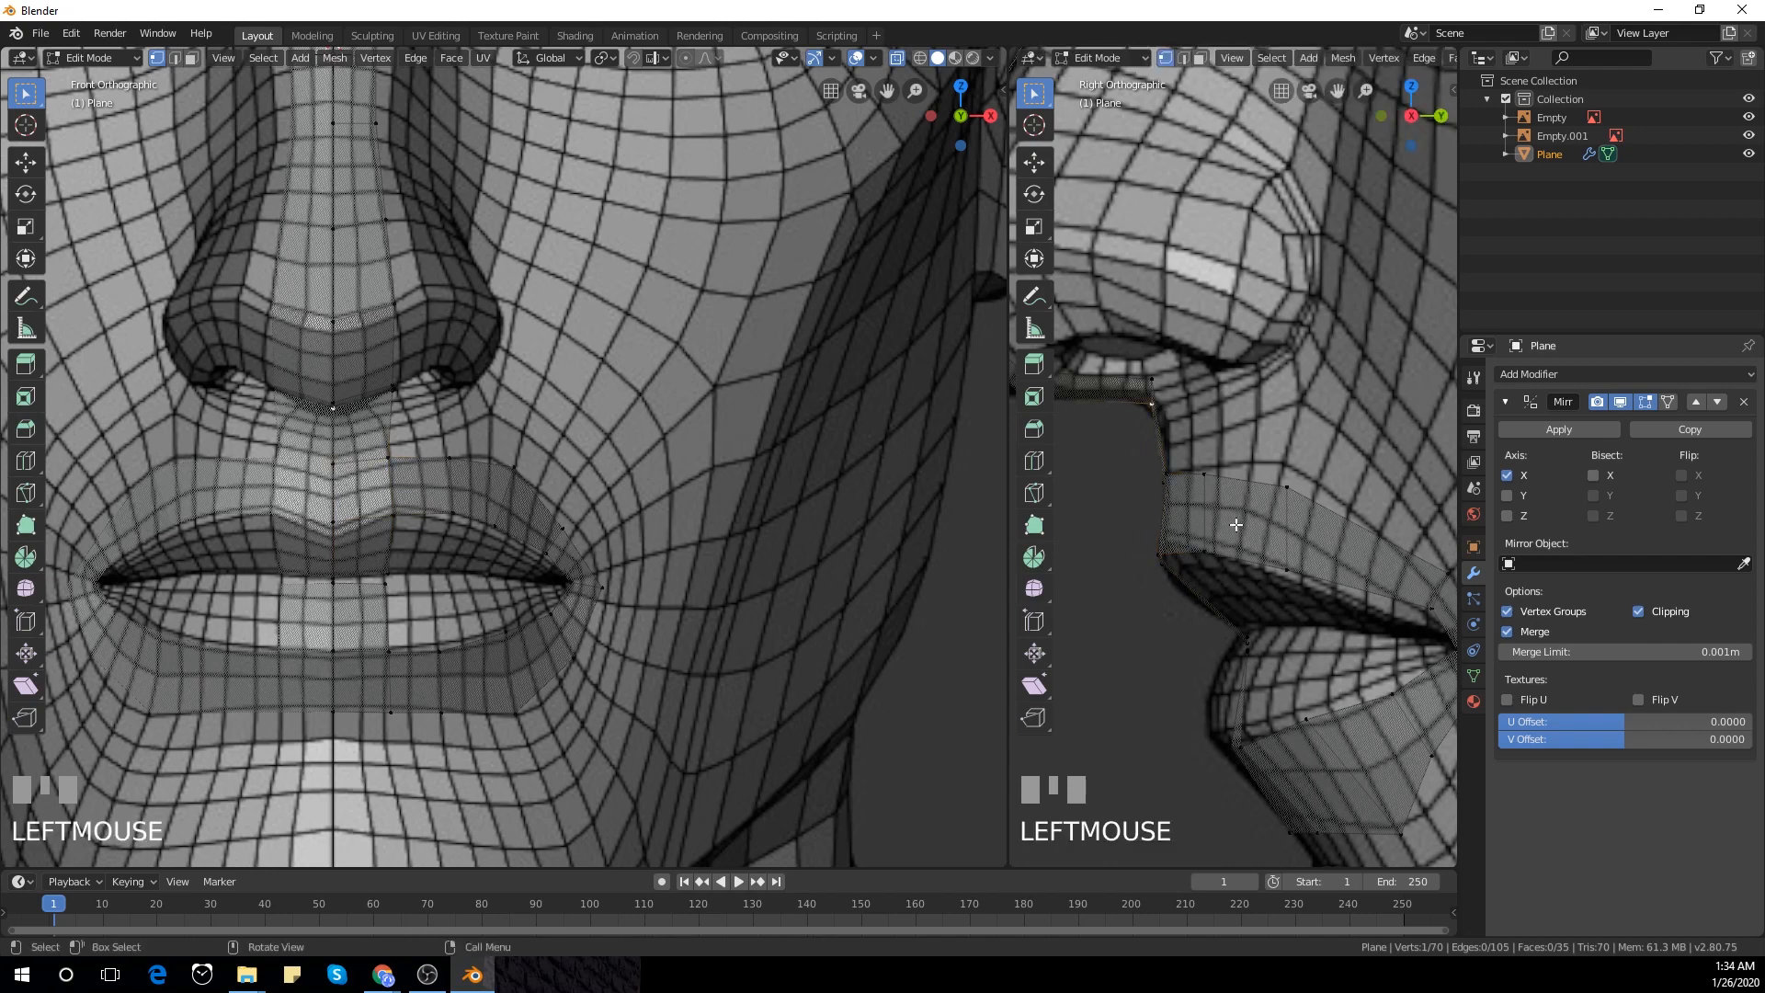
Extrude the edge midway along the upper lip's top border down to the mouth line in the front view
middle_click_drag(1237, 524, 1159, 414, "shift")
scroll(402, 522, "up", 1)
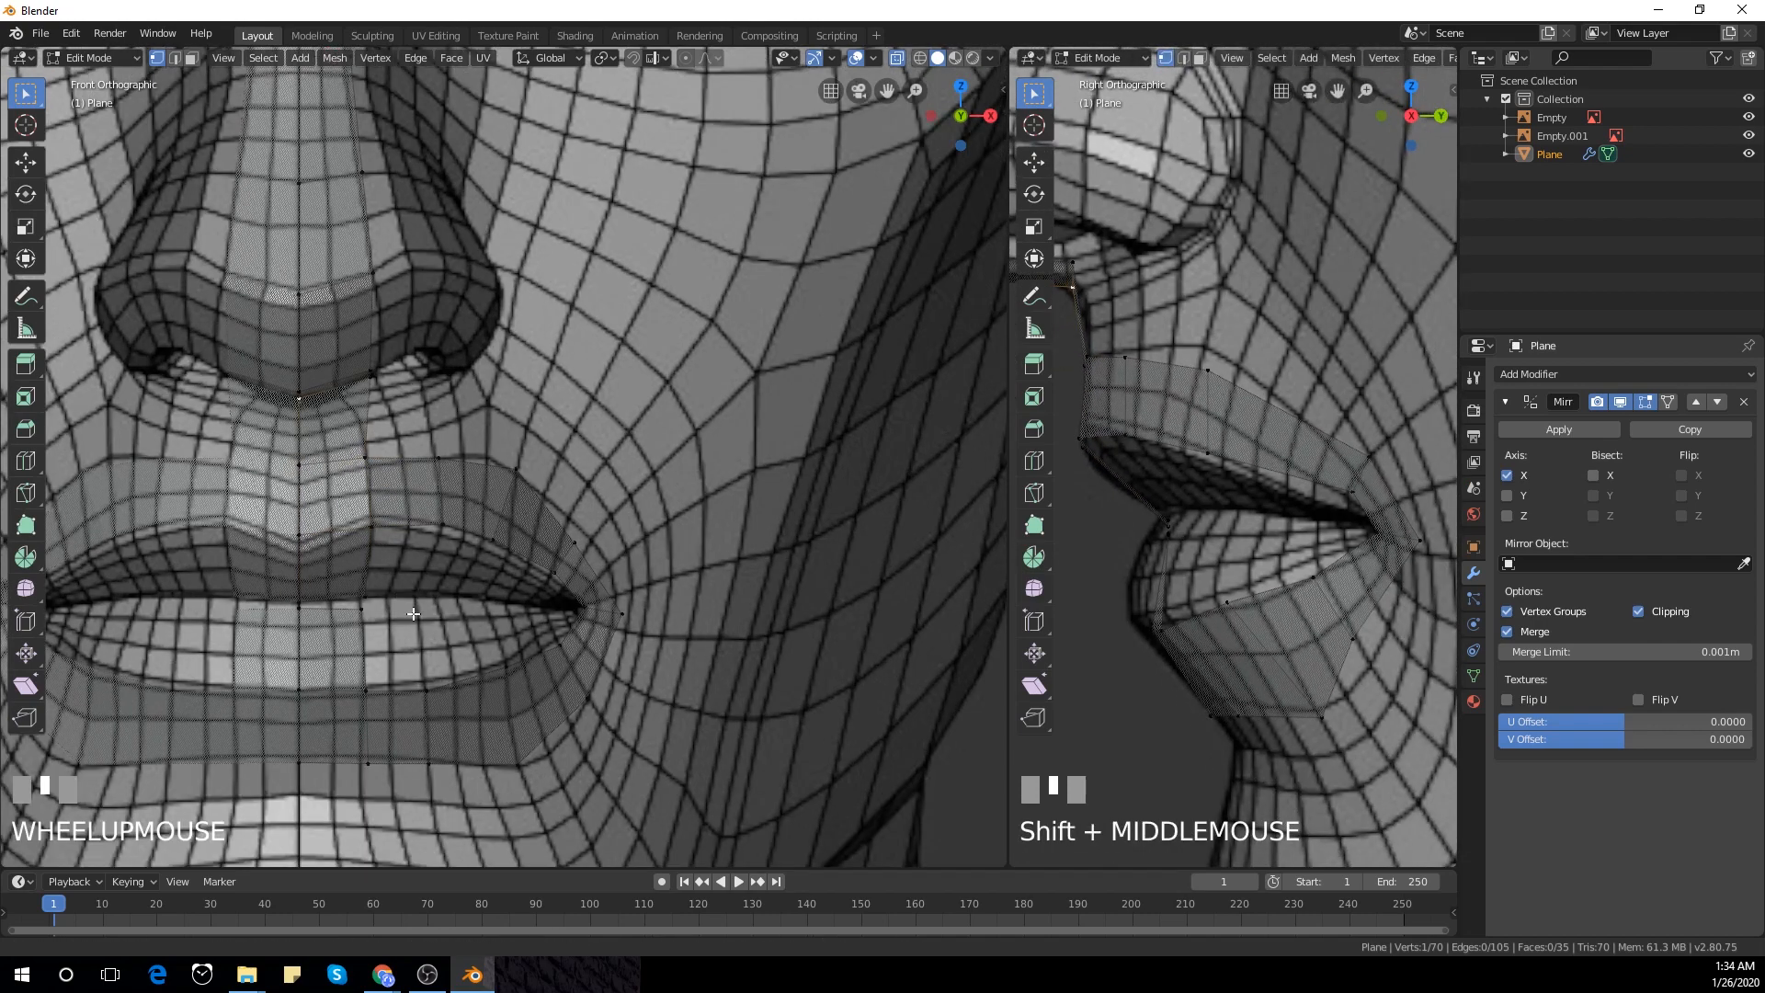
middle_click_drag(402, 522, 409, 473, "shift")
left_click(446, 542)
left_click(488, 521, "shift")
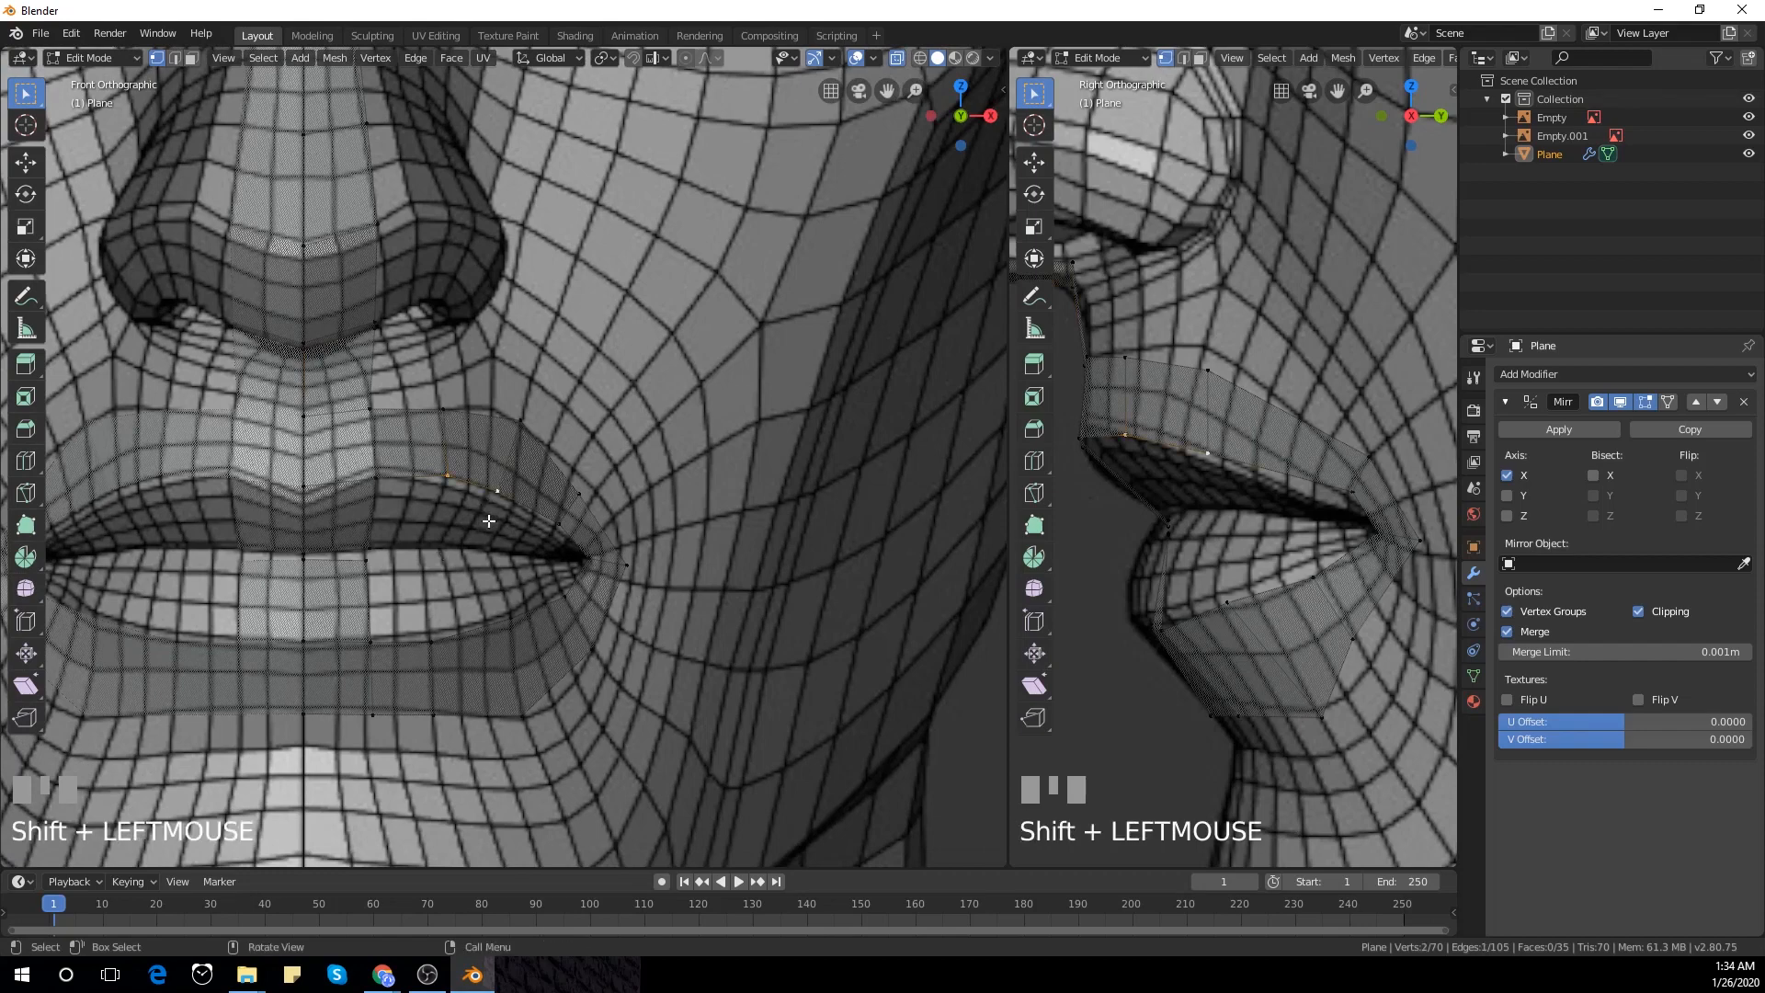
key("e")
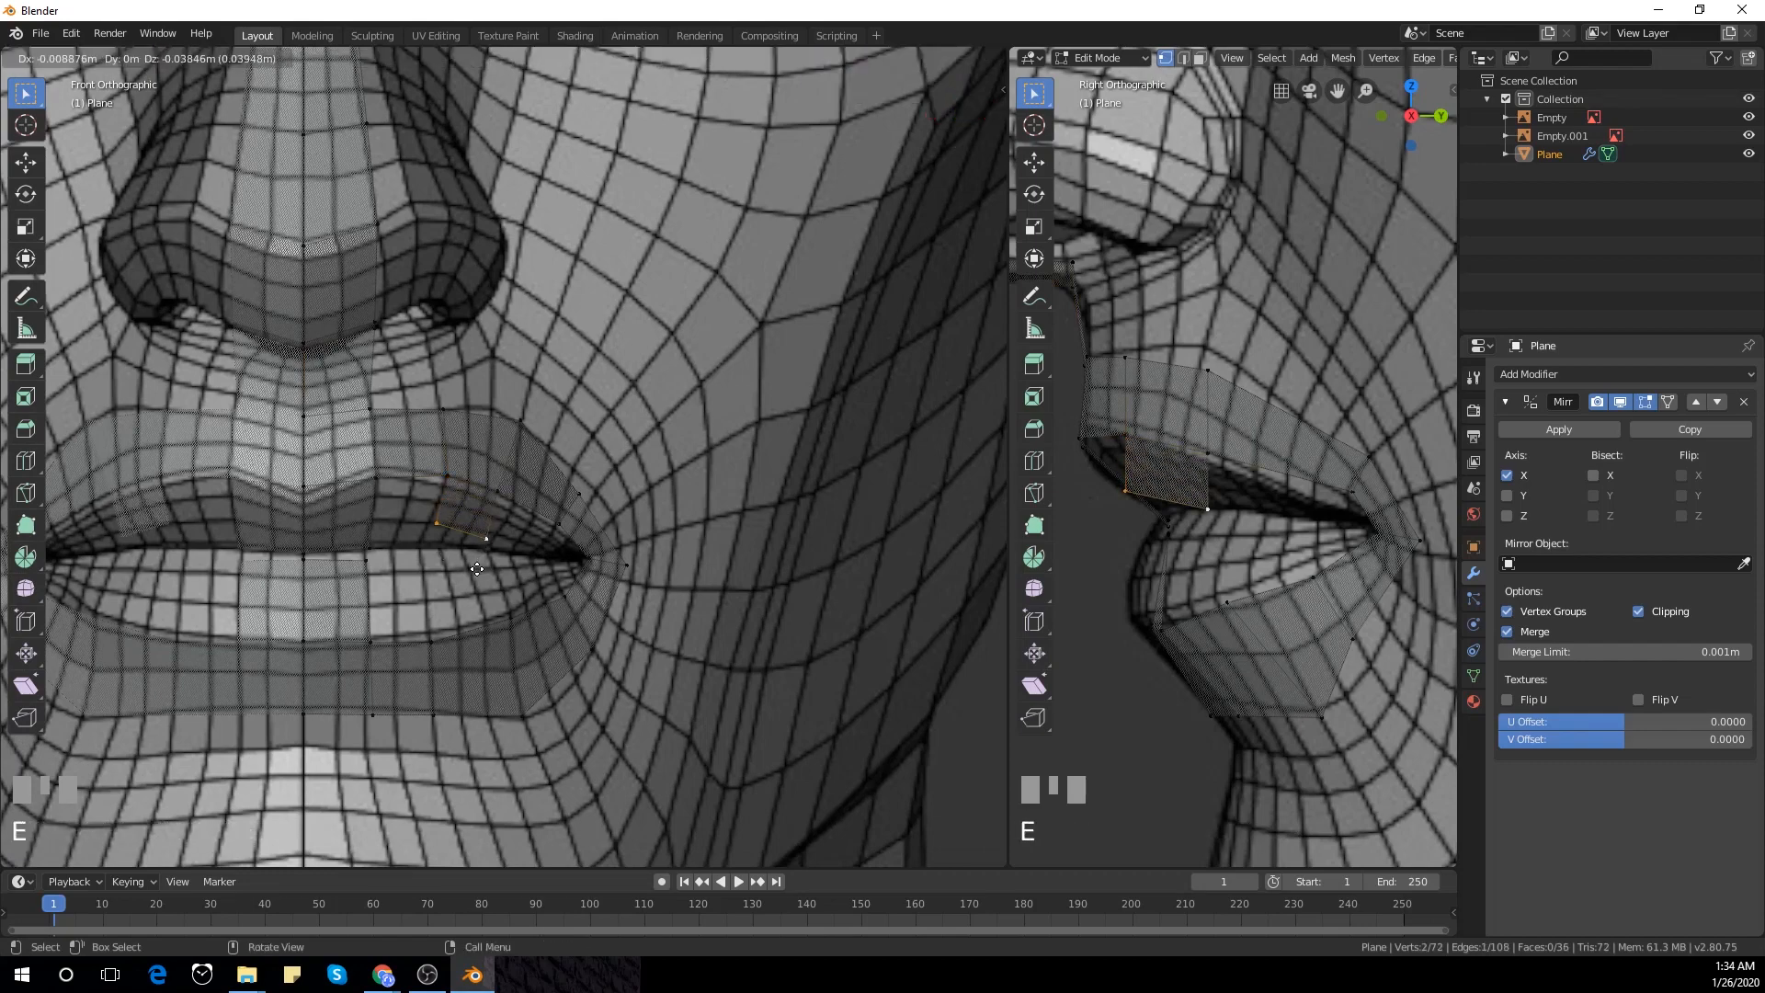
left_click(477, 586)
Move the inner vertex of the extruded upper-lip edge back along Y onto the reference mouth line
left_click(1138, 513)
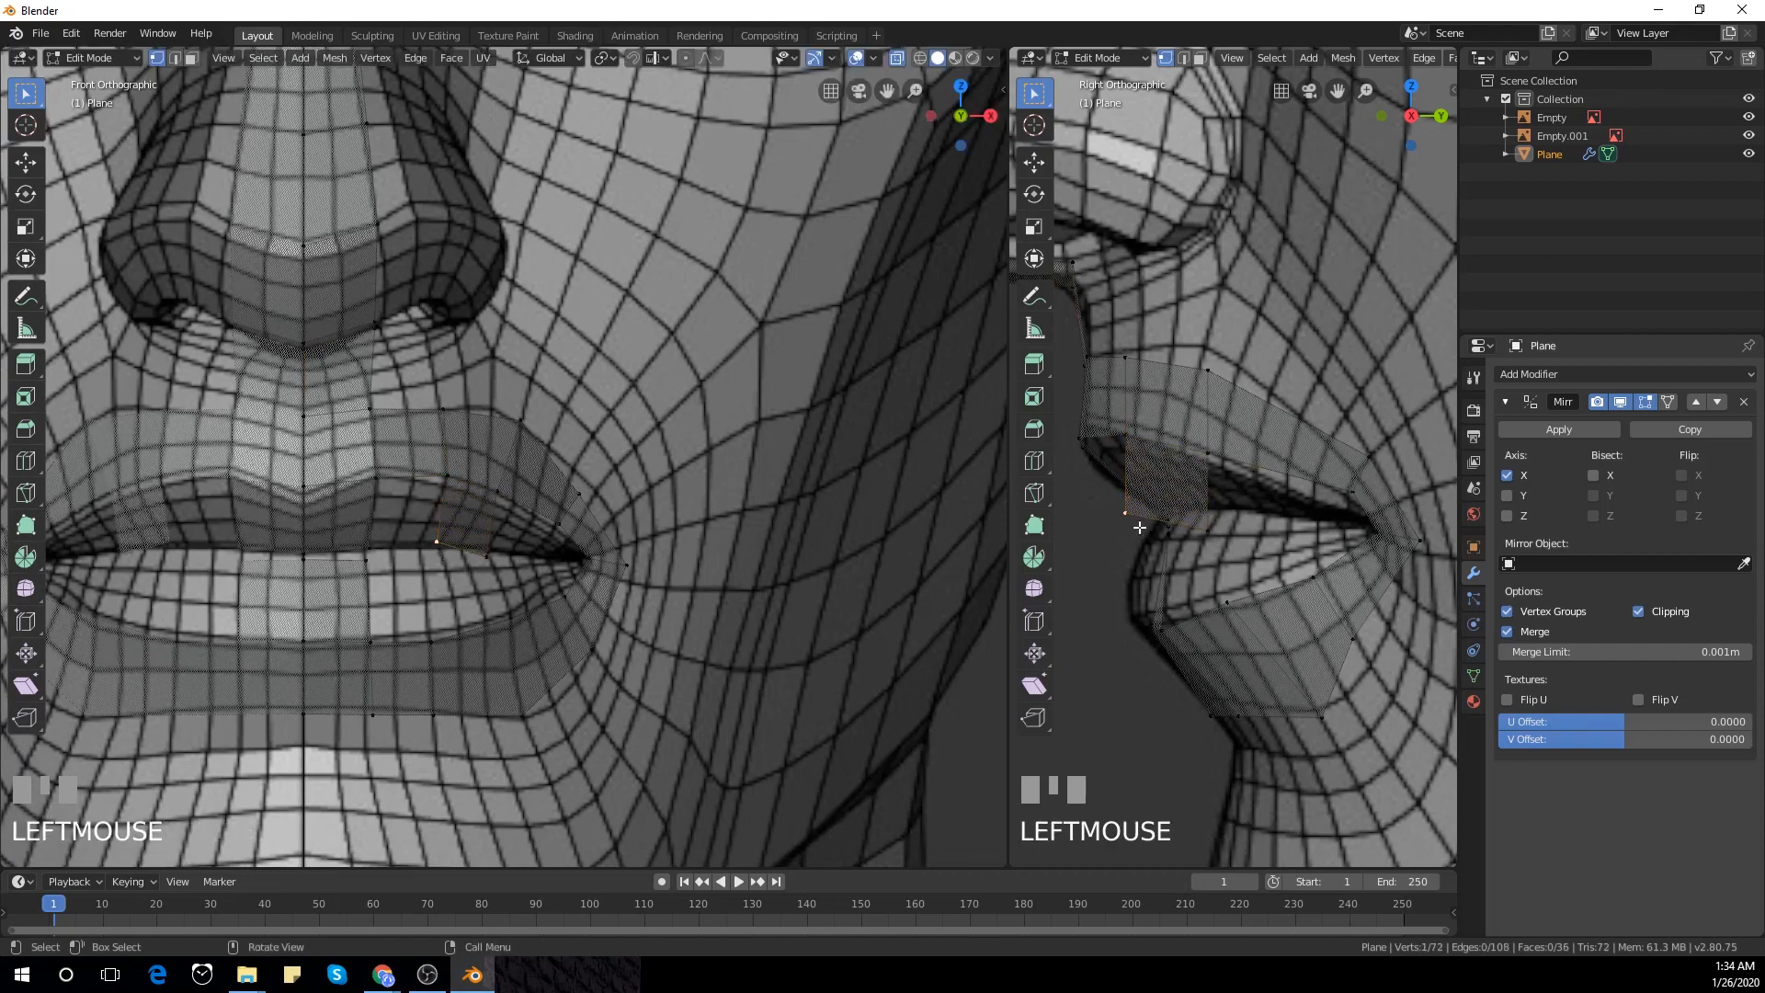
key("g")
left_click(1225, 598)
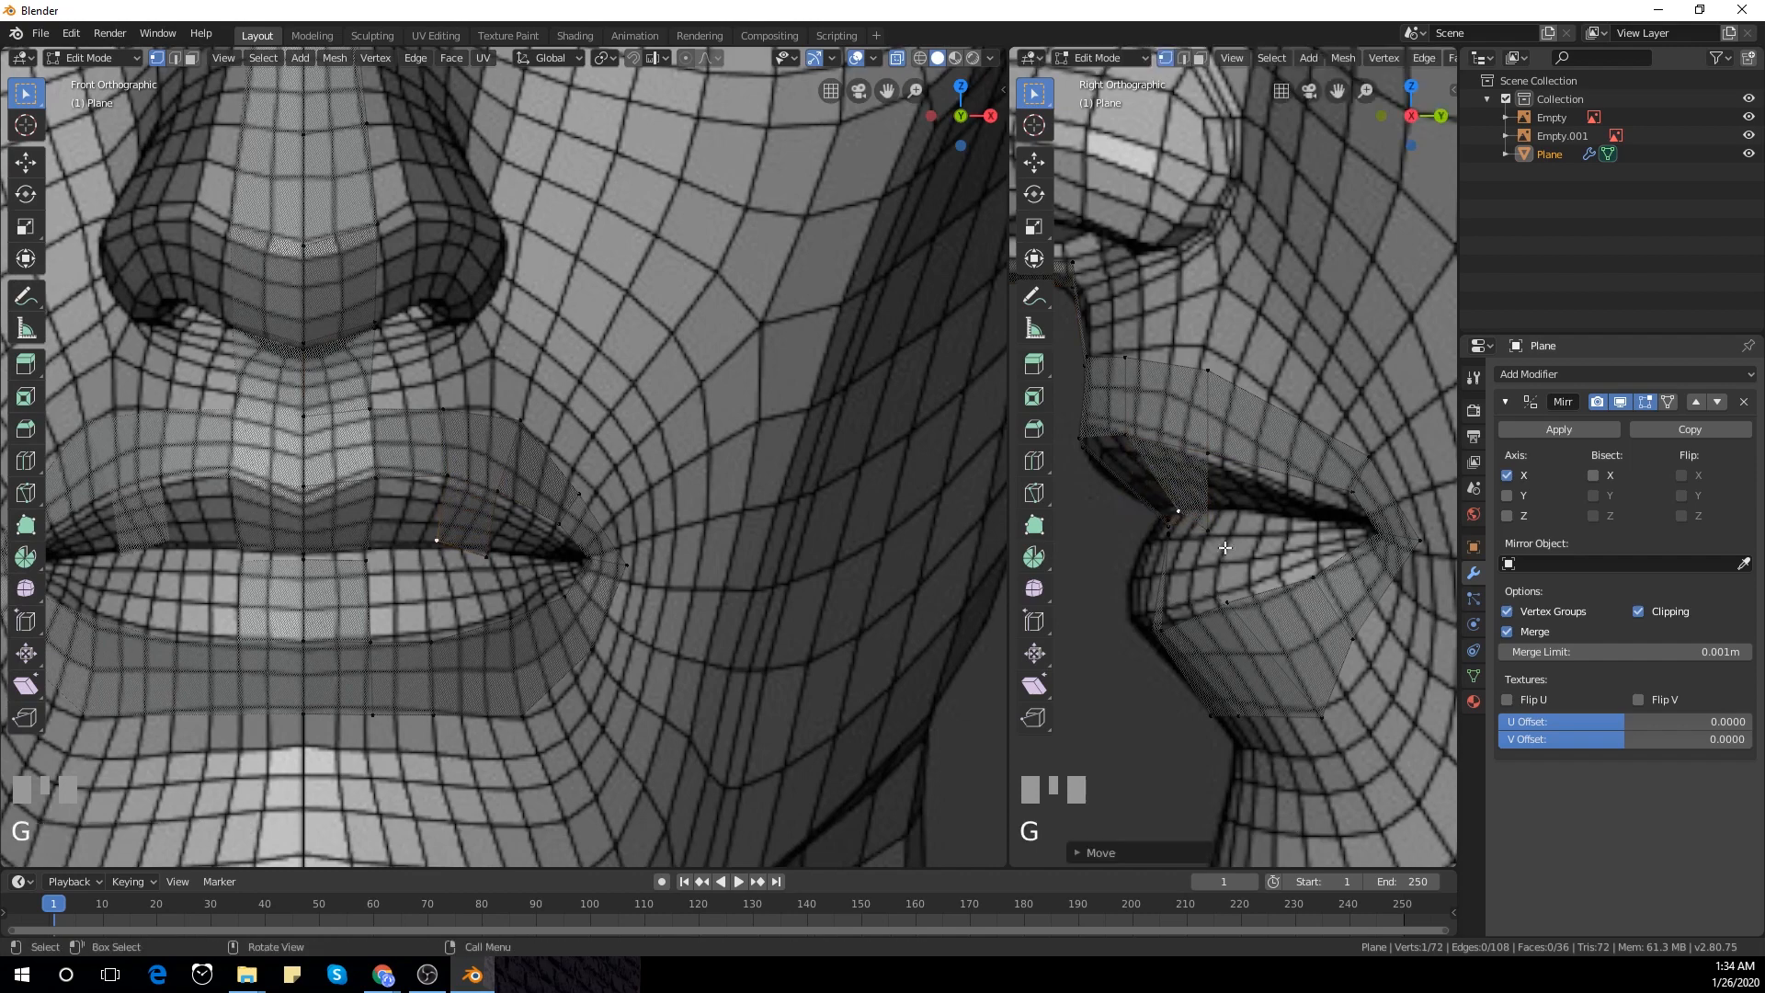
key("g")
left_click(1232, 501)
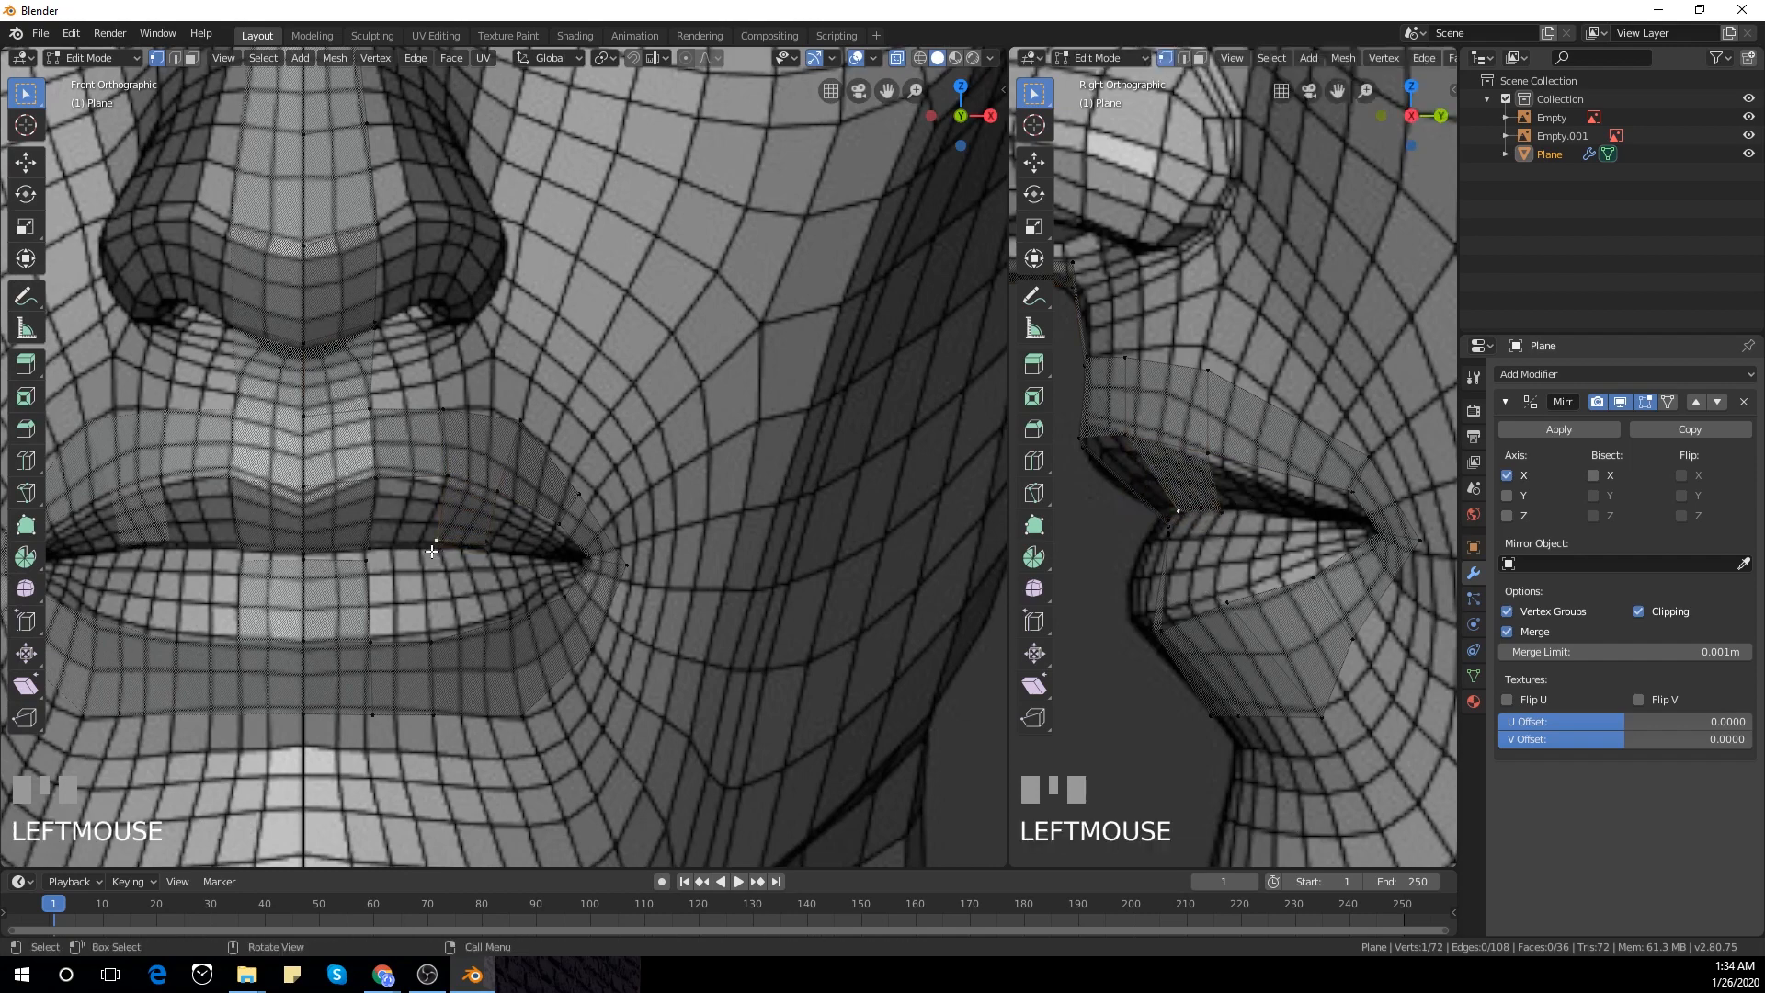
Fill the upper-lip gap between the central face and the newly extruded face with a four-vertex face
left_click(369, 549, "shift")
left_click(376, 477, "shift")
left_click(447, 475, "shift")
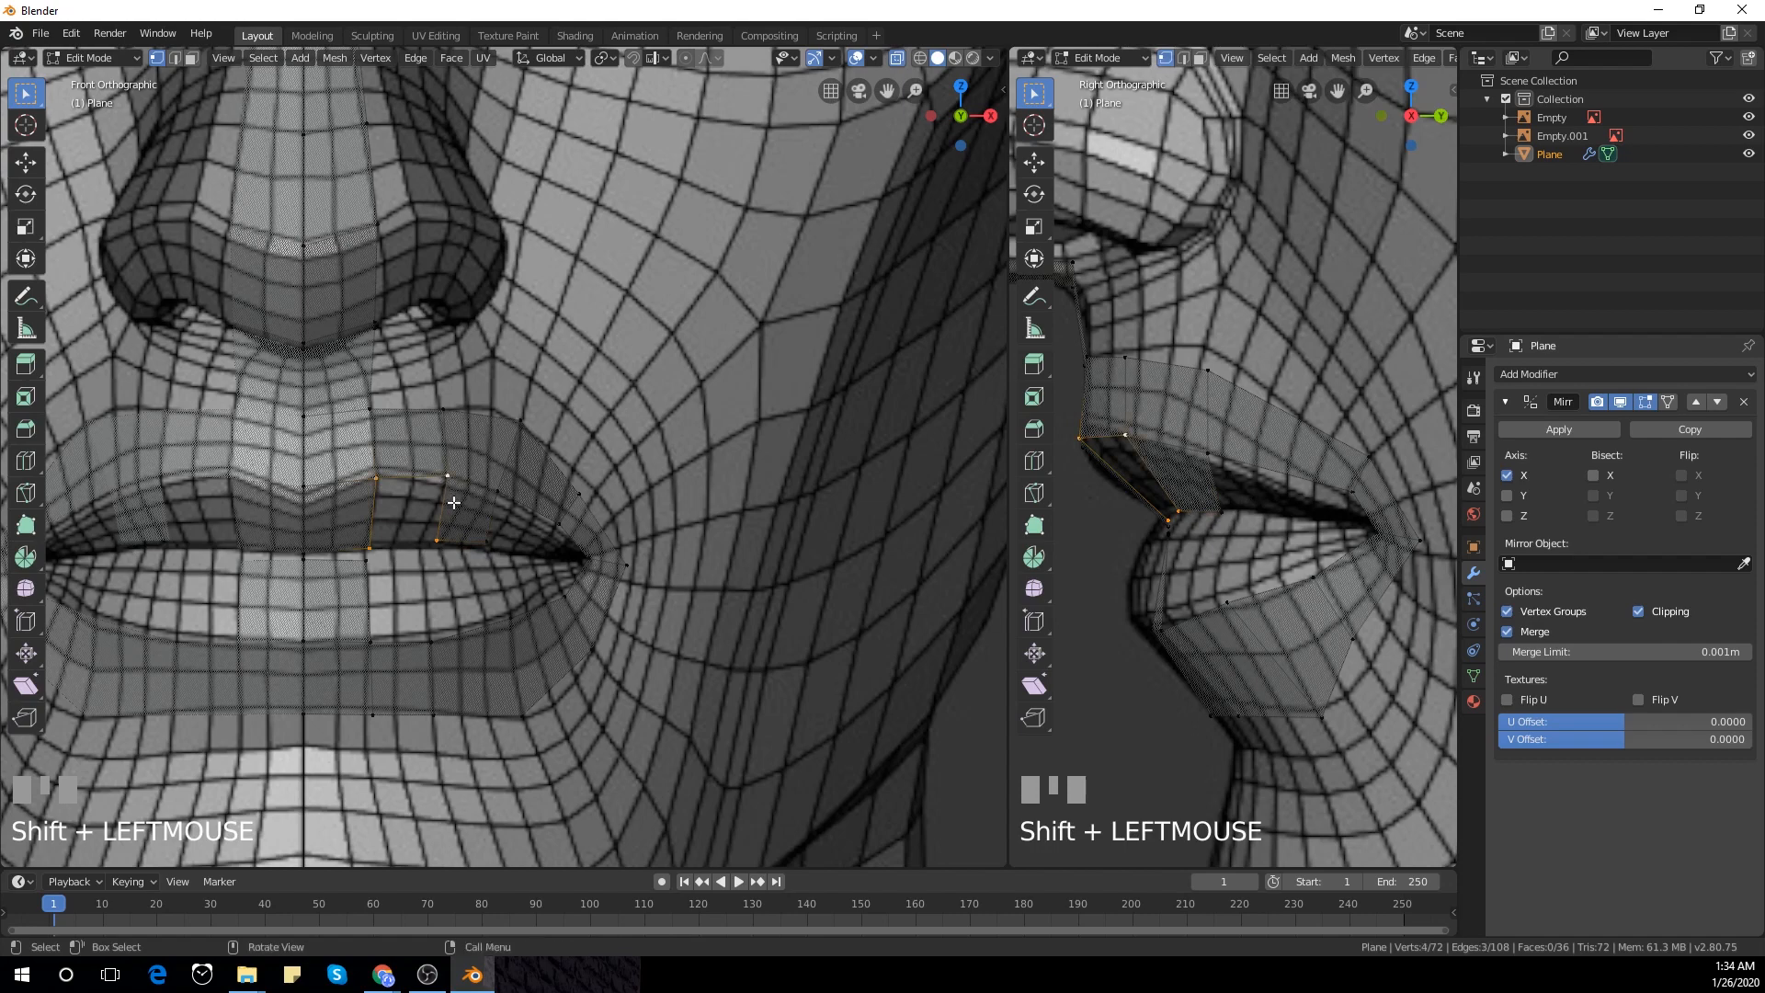
key("f")
Fine-tune the lower vertices of the new upper-lip faces along the reference mouth line
left_click(452, 564)
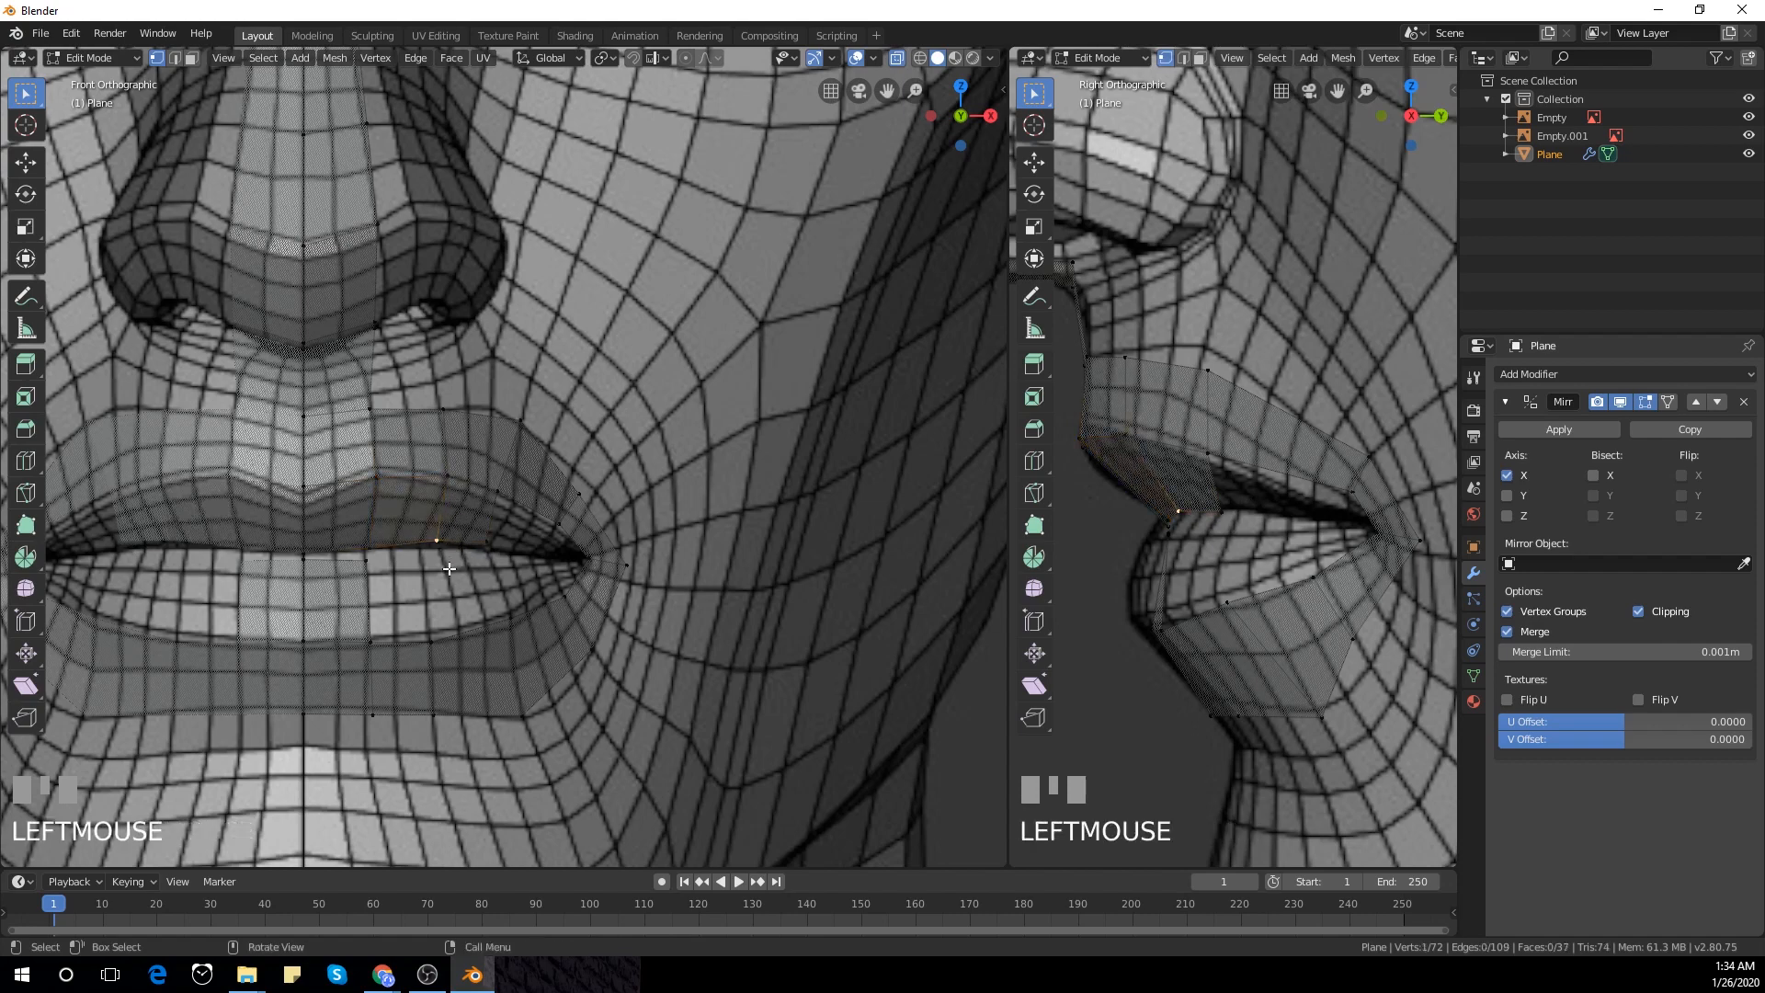
key("g")
left_click(480, 563)
key("g")
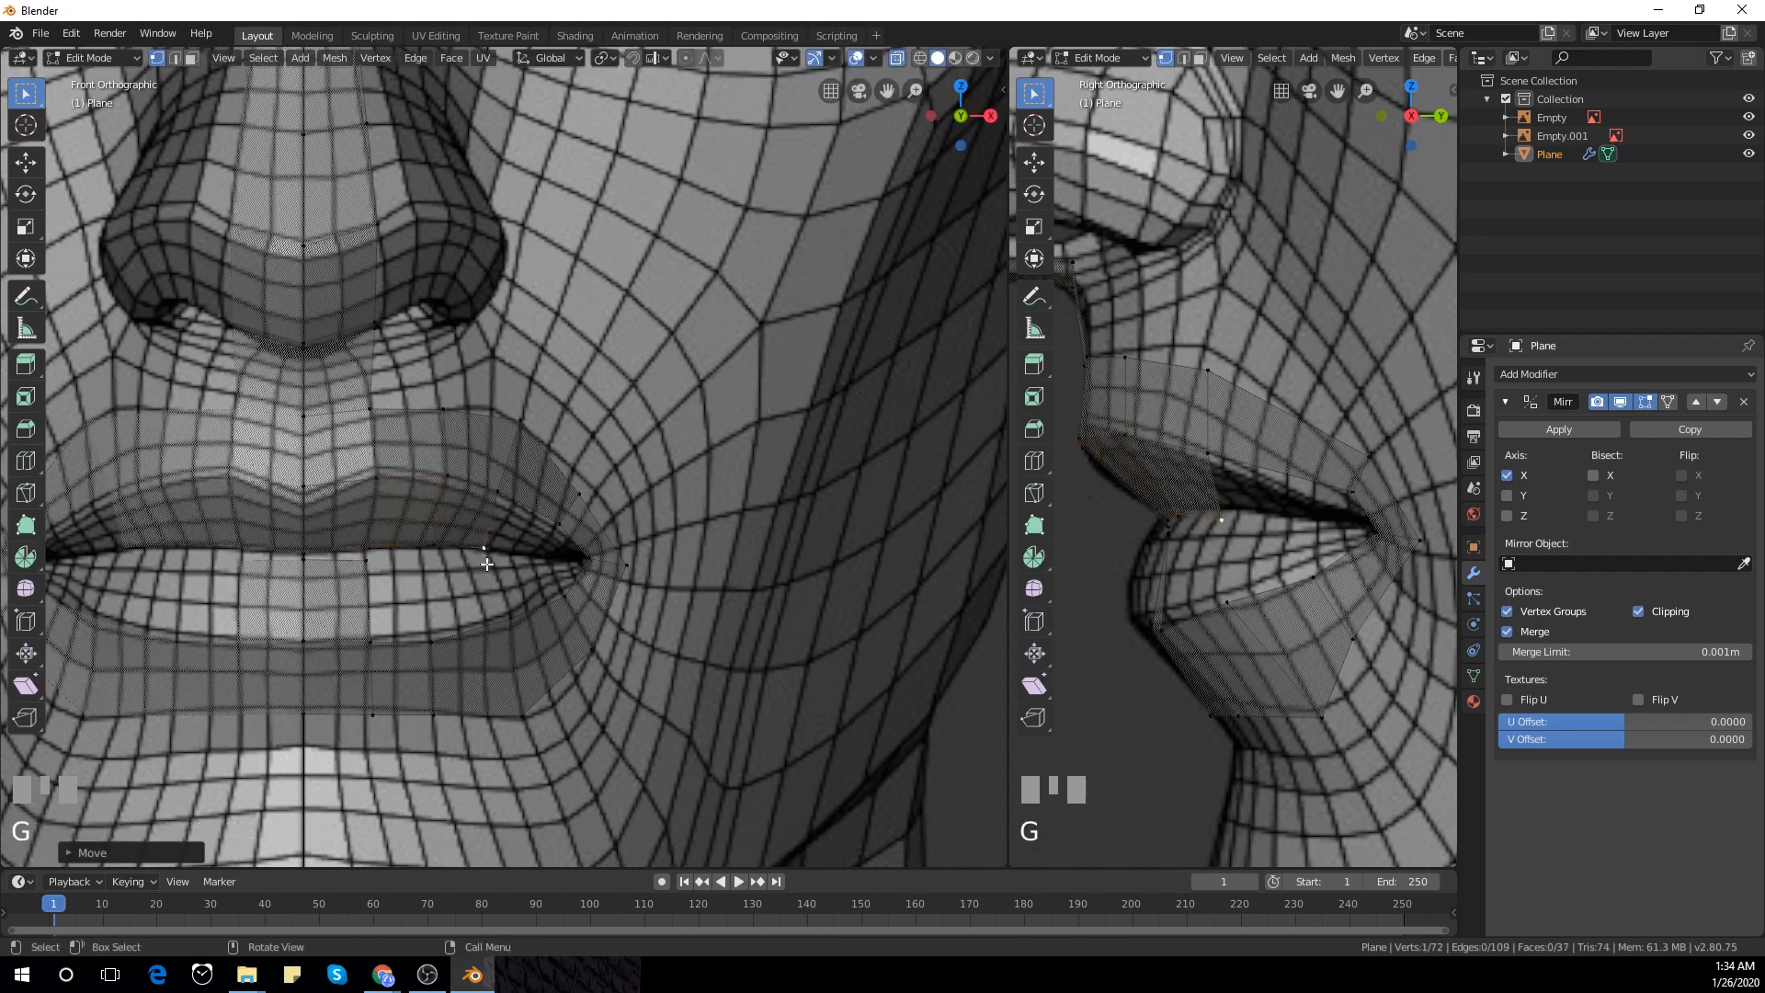
Extrude the edge running from the upper lip's outer vertex to the mouth corner slightly inward
left_click(567, 533)
left_click(586, 560, "shift")
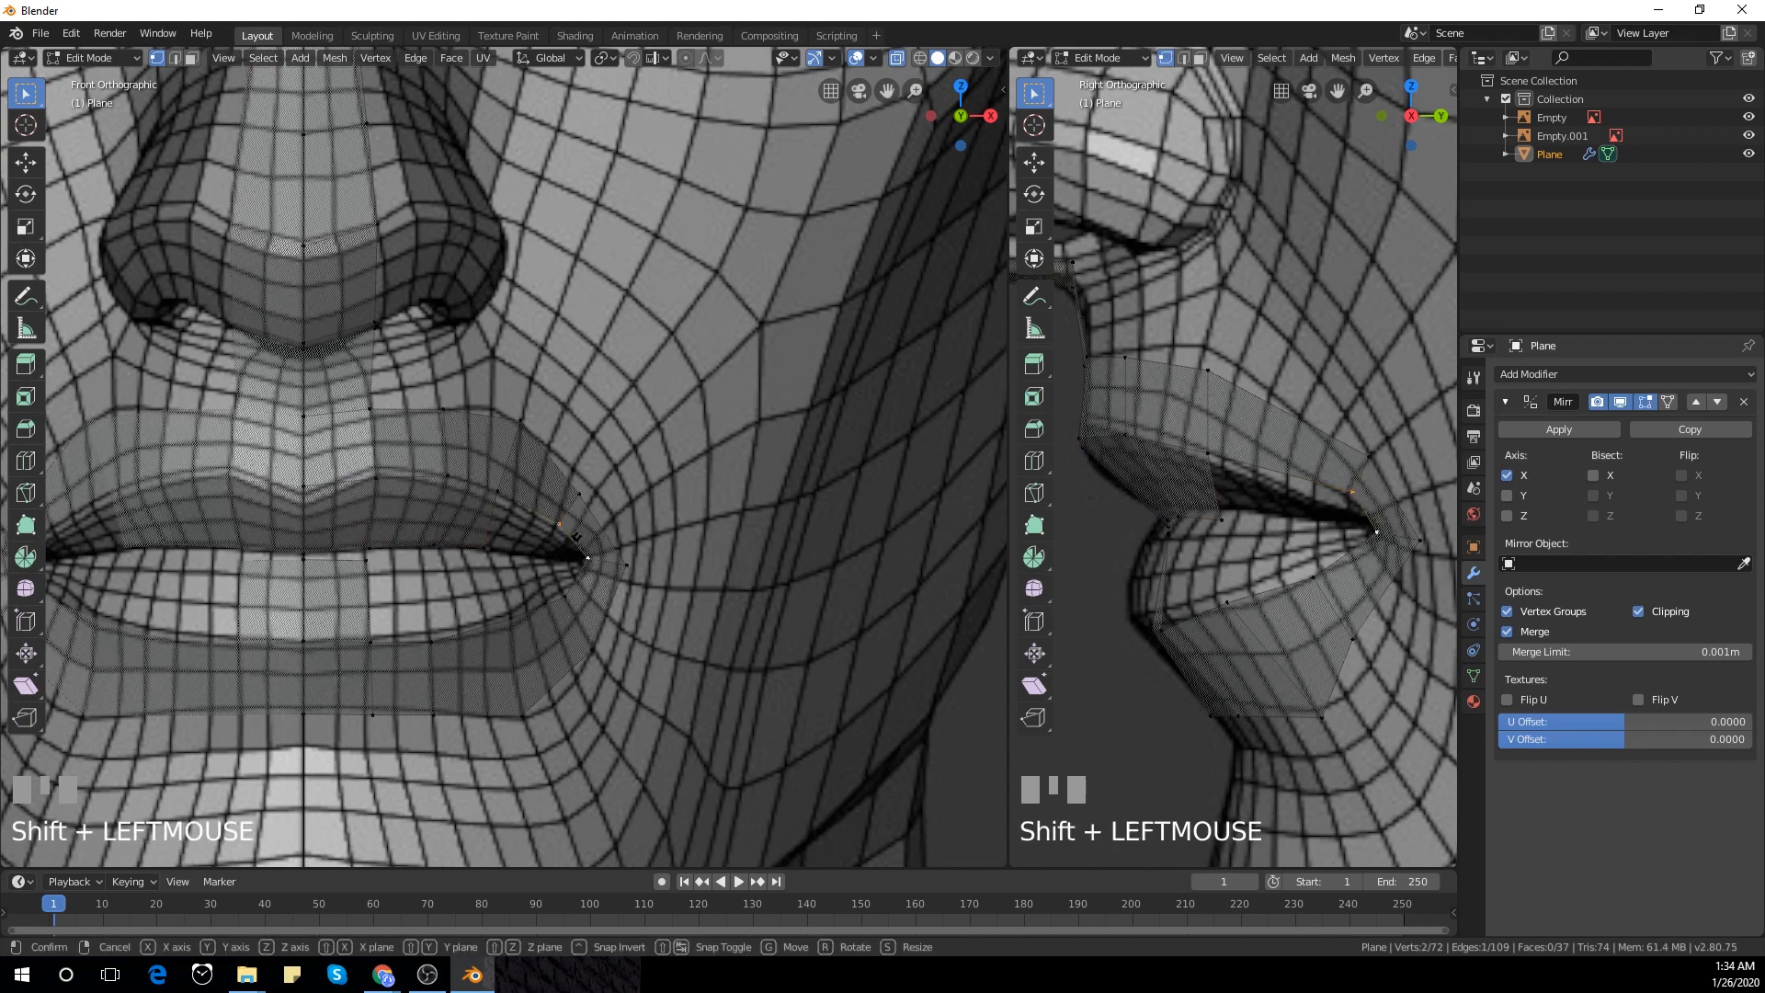
key("r")
right_click(585, 558)
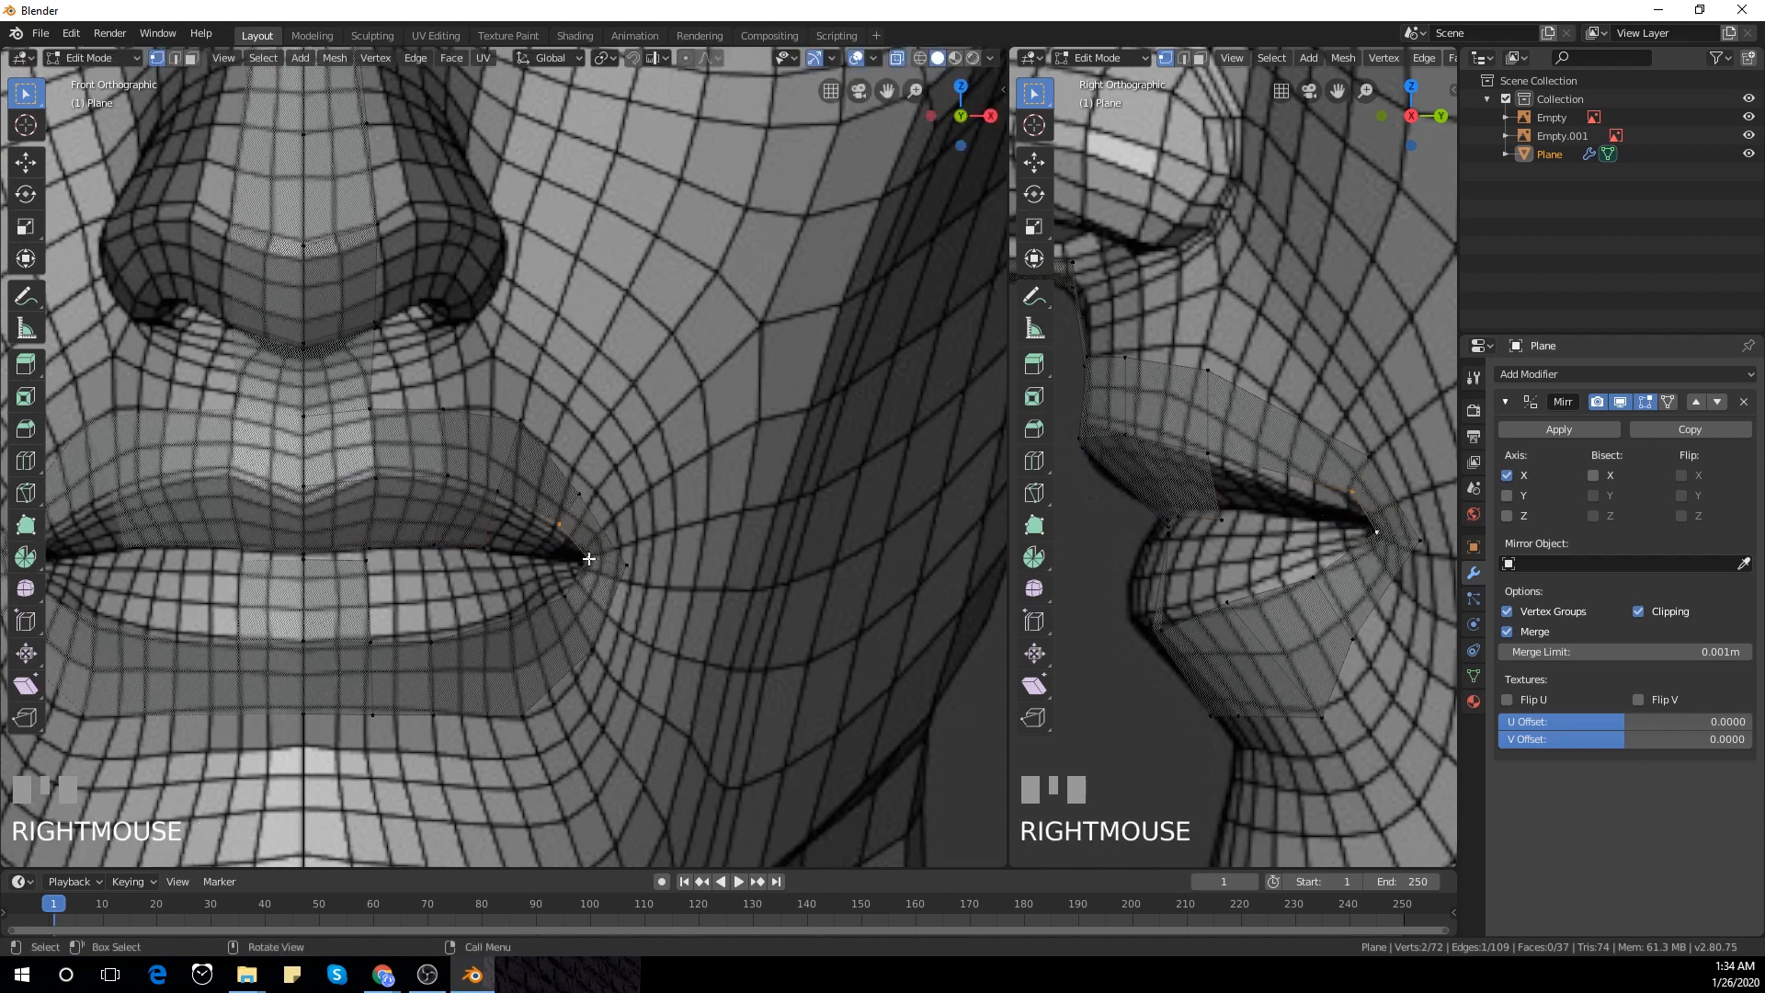
key("e")
left_click(570, 563)
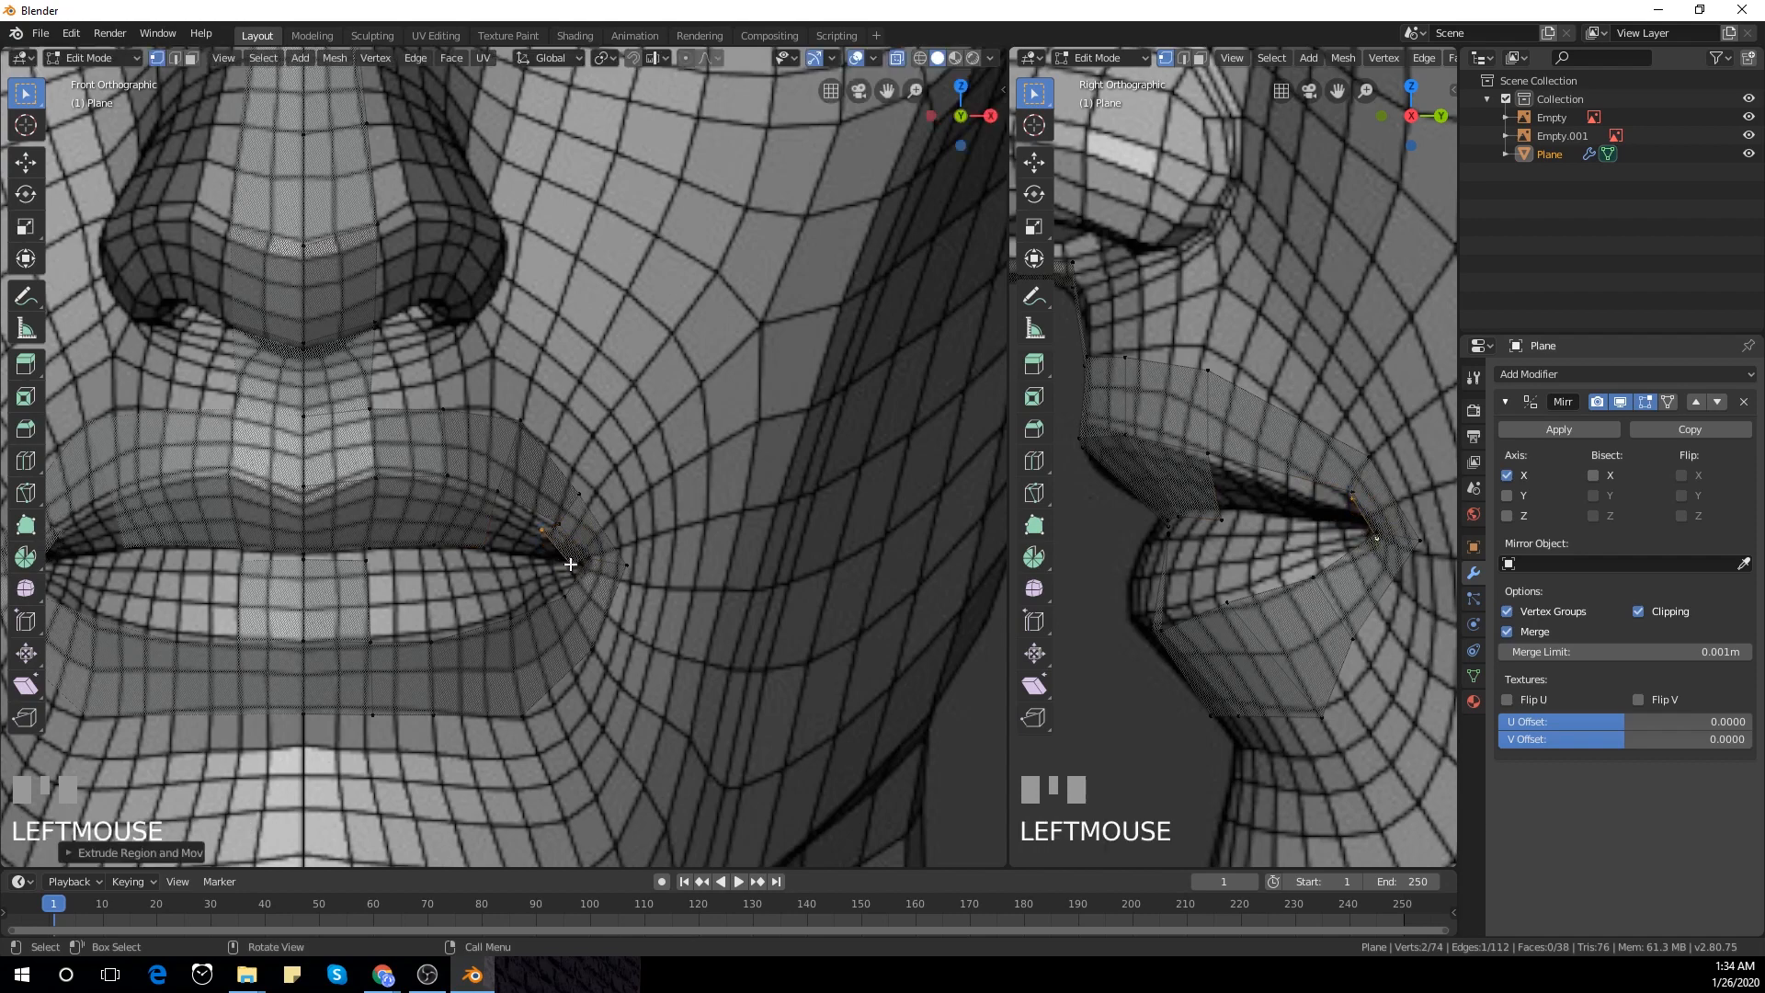
Lower the upper vertex of the extruded corner edge about 0.02 m to the mouth line and fill the adjoining upper-lip gap
left_click(544, 556)
key("g")
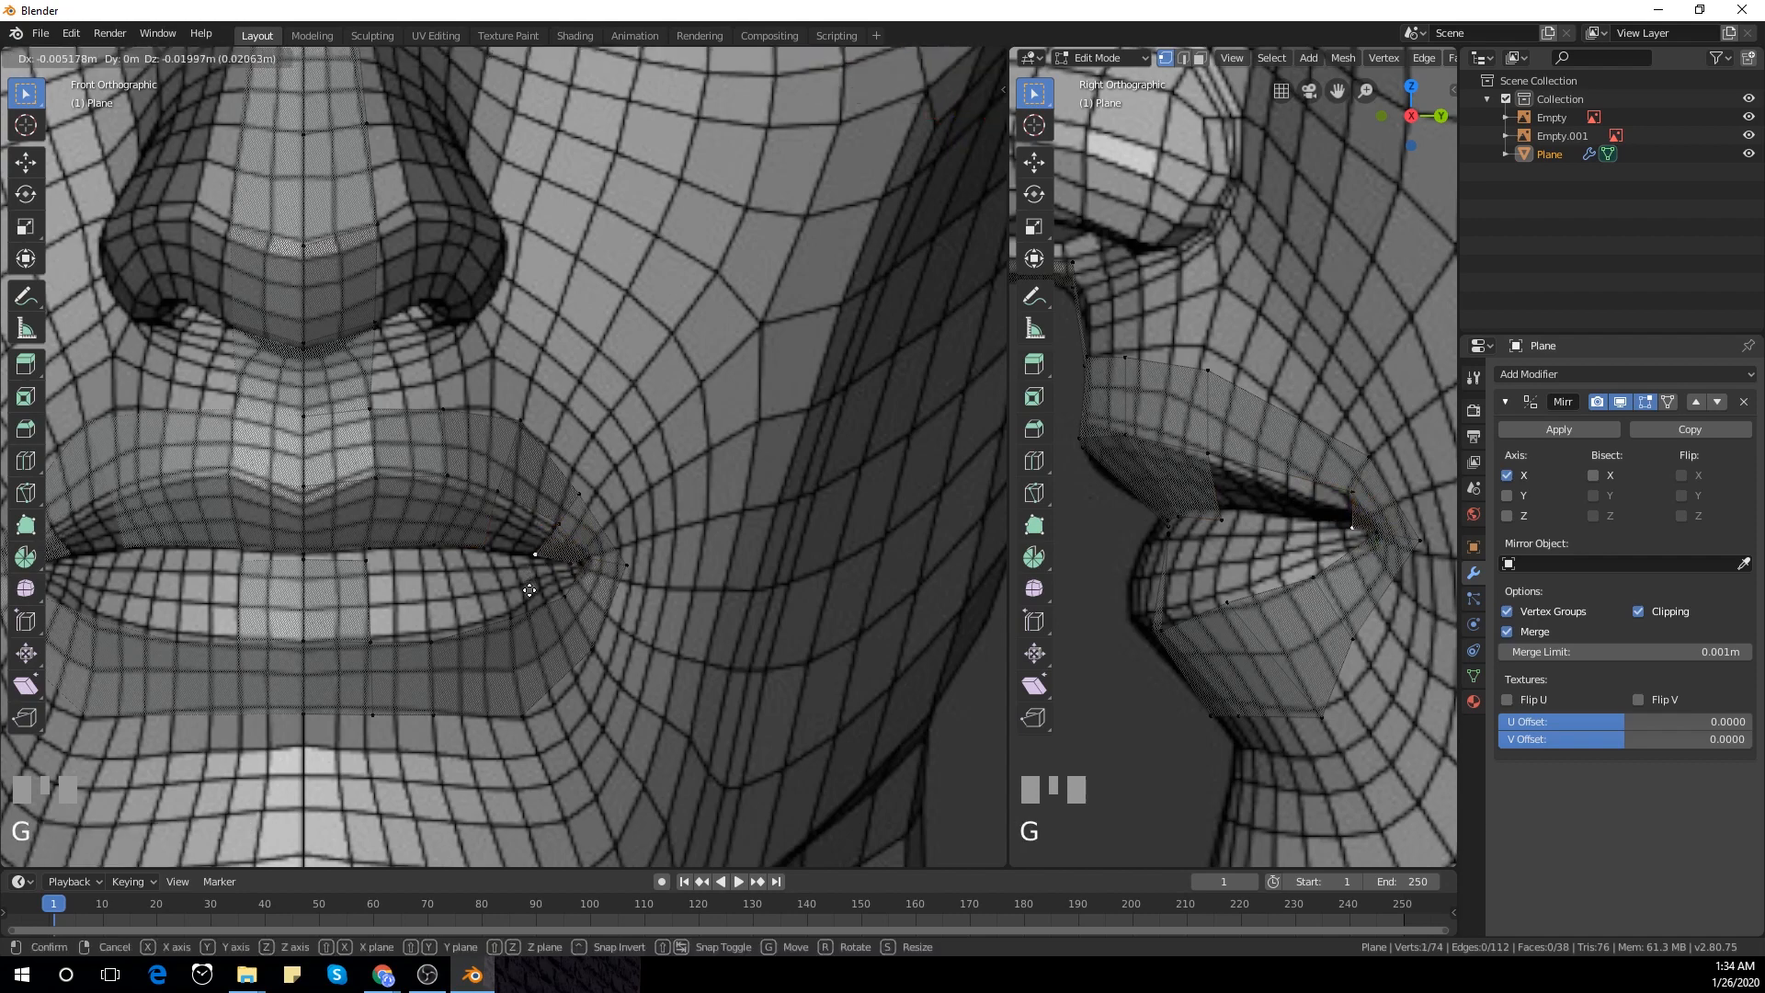
left_click(507, 552)
left_click(485, 548, "shift")
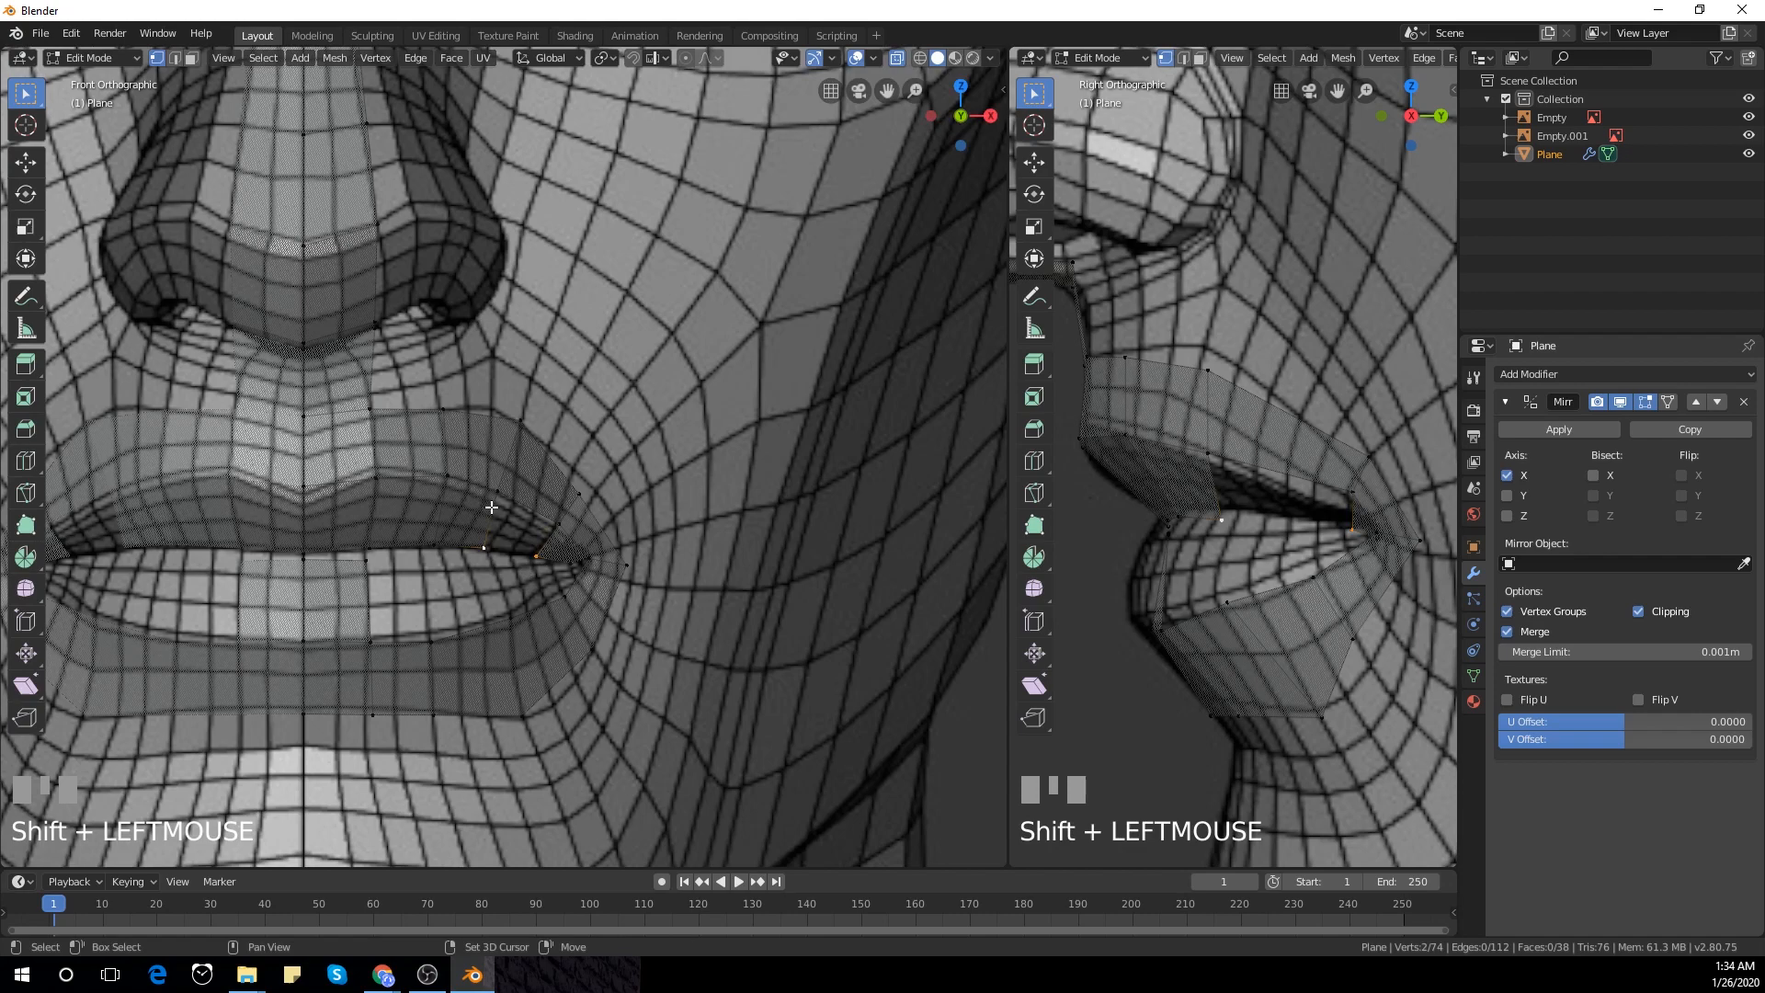
left_click(556, 525, "shift")
key("f")
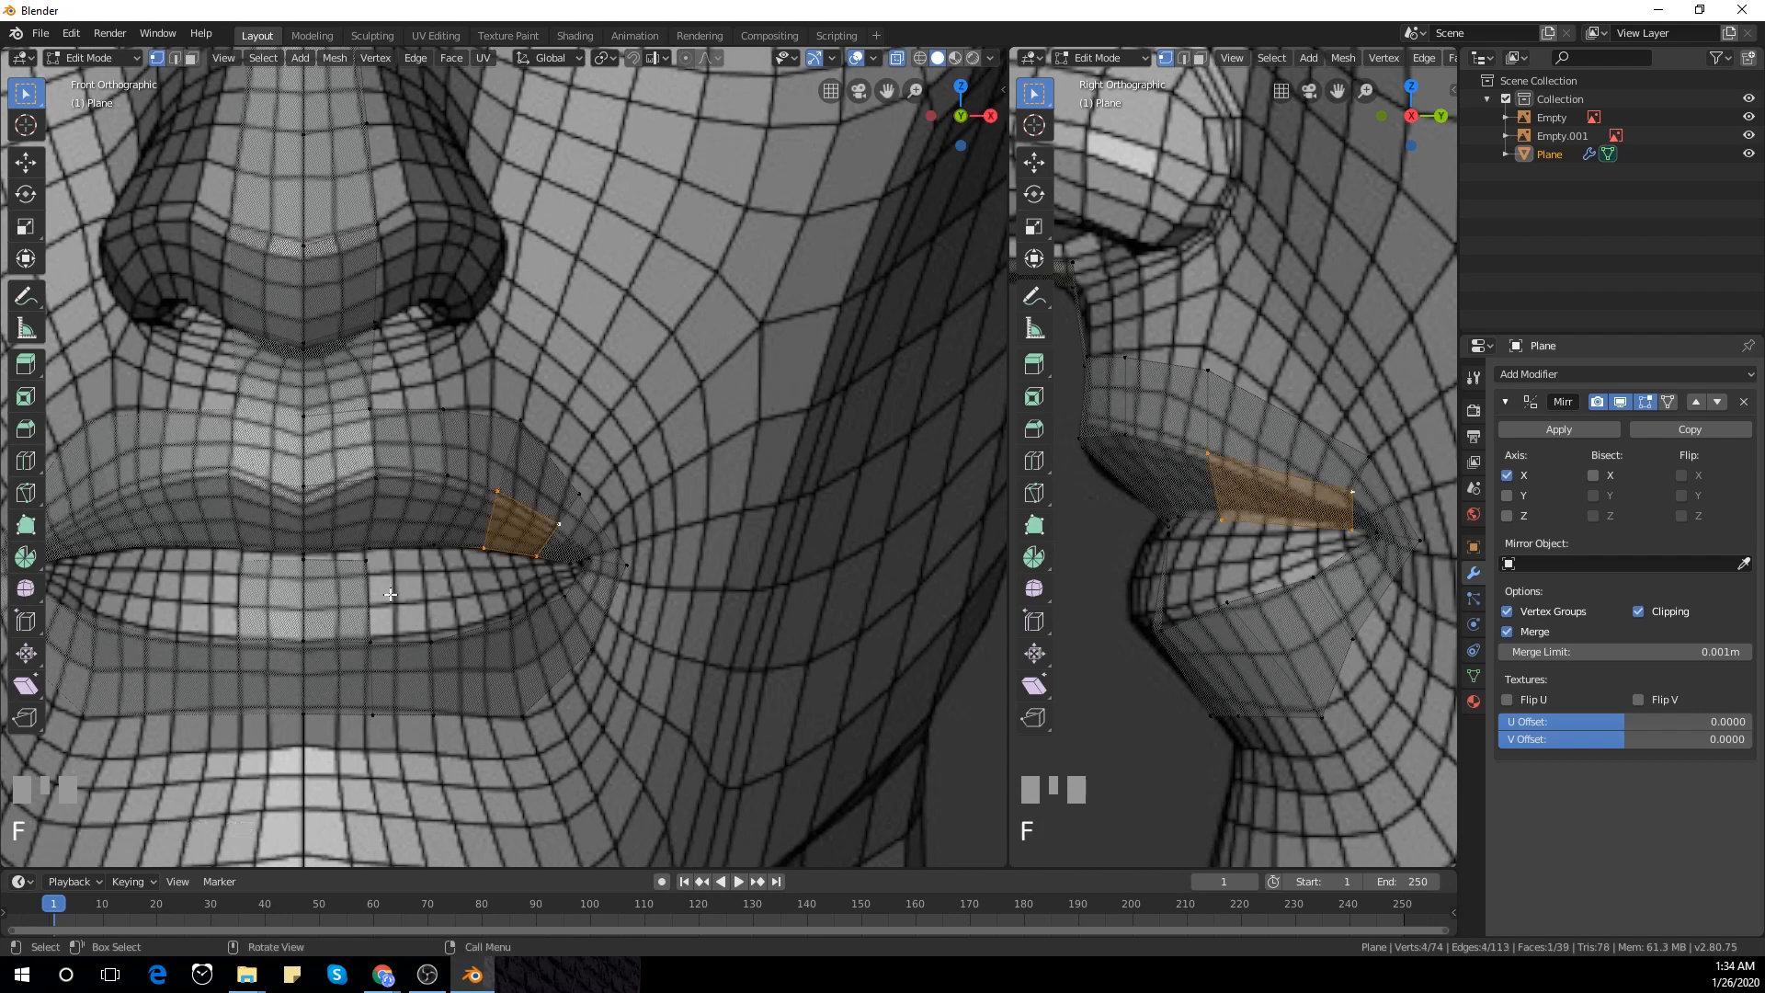
Extrude the outer edge segment of the lower lip's bottom border up to the mouth line
left_click(431, 641)
left_click(512, 627, "shift")
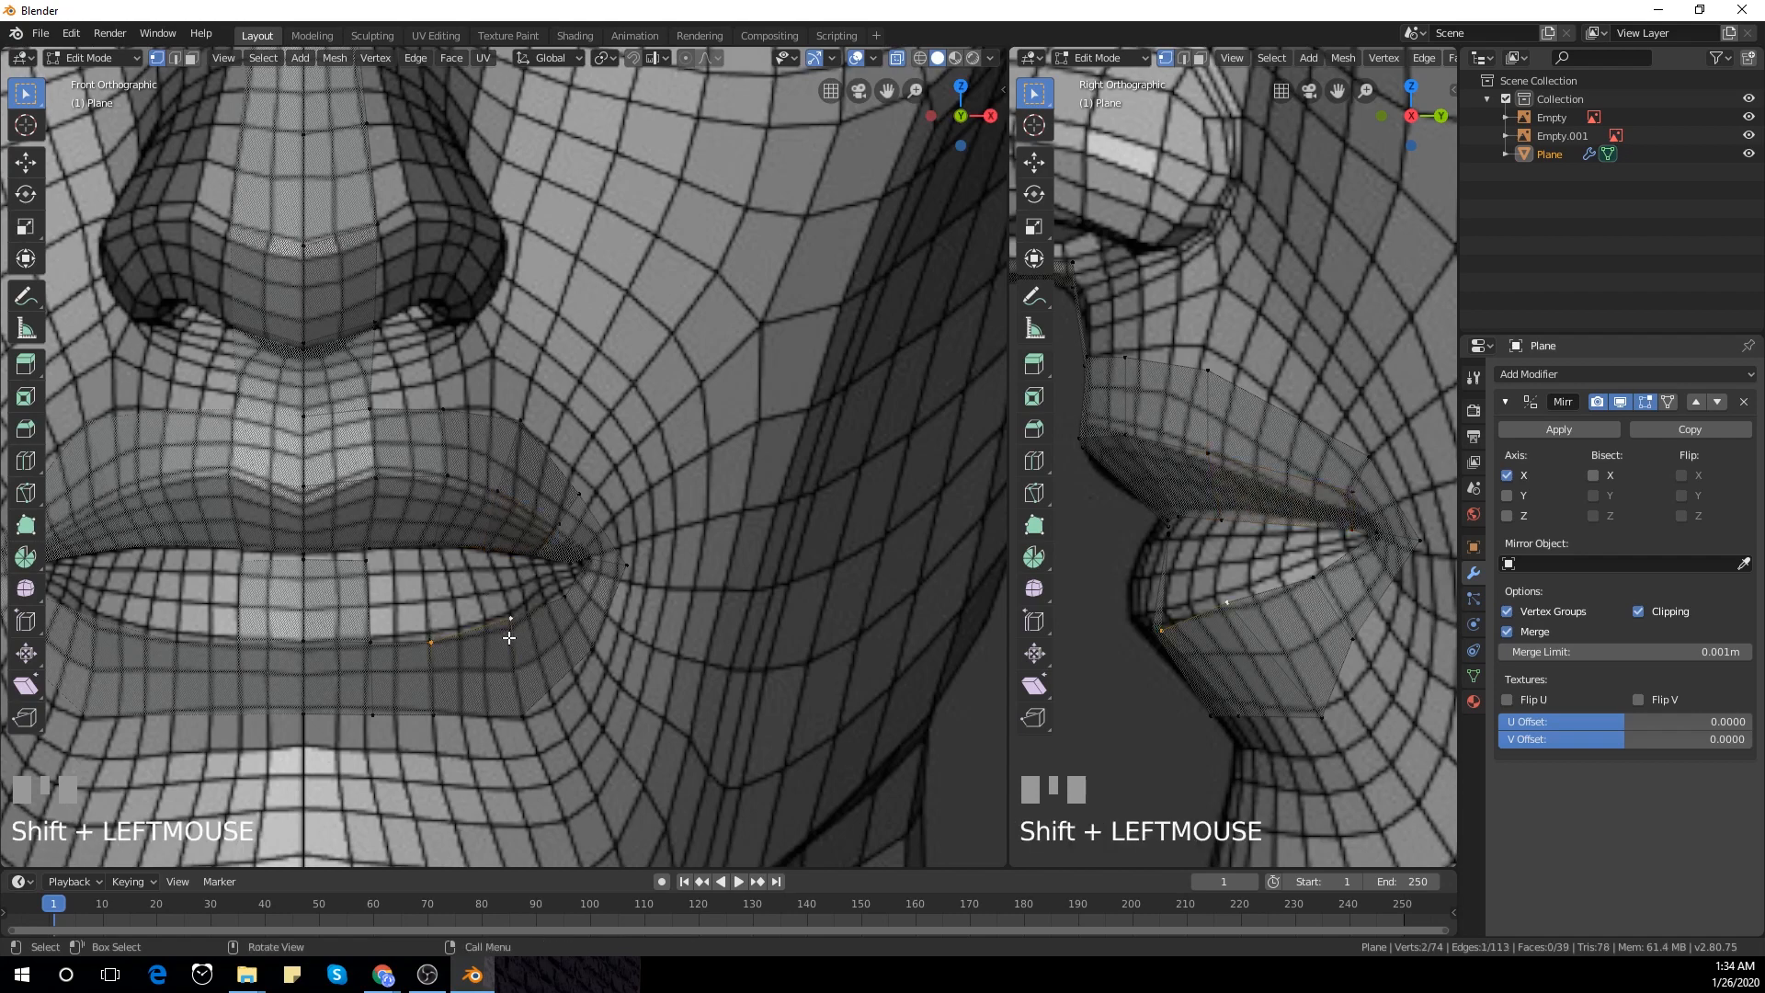
key("e")
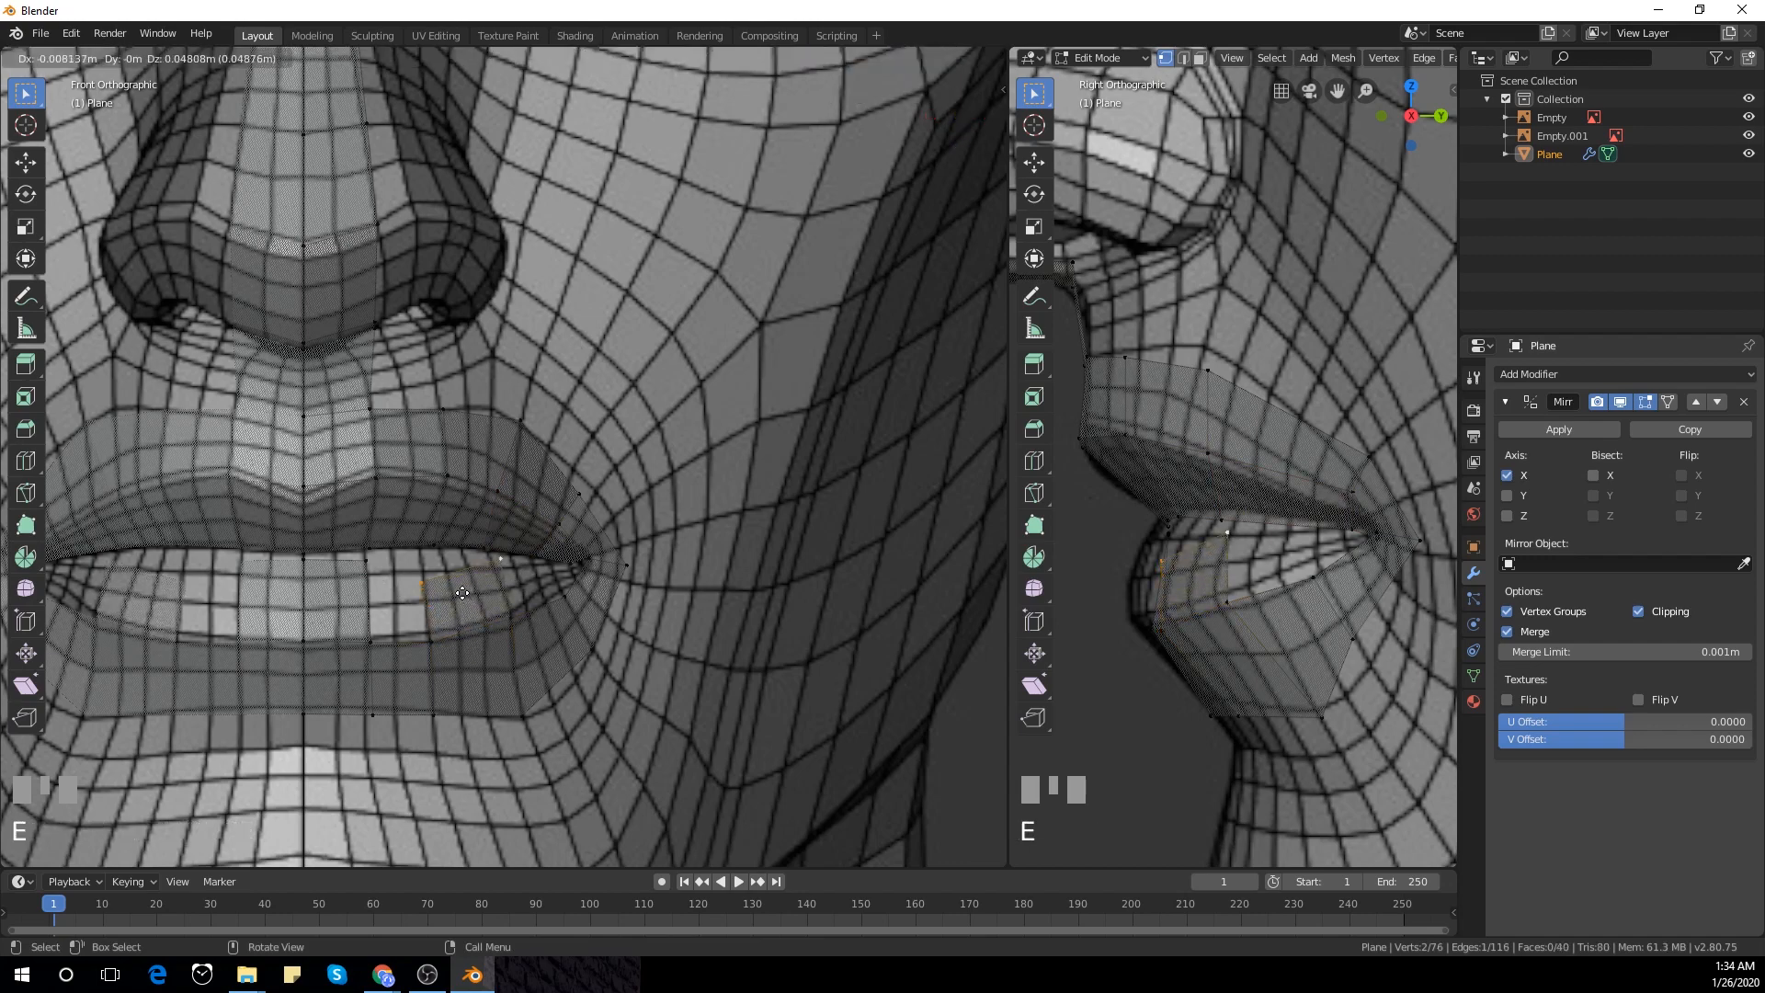
left_click(537, 587)
Adjust the extruded lower-lip vertices in the side view, shifting the inner one about 0.01 m back and 0.015 m up
left_click(1232, 531)
key("g")
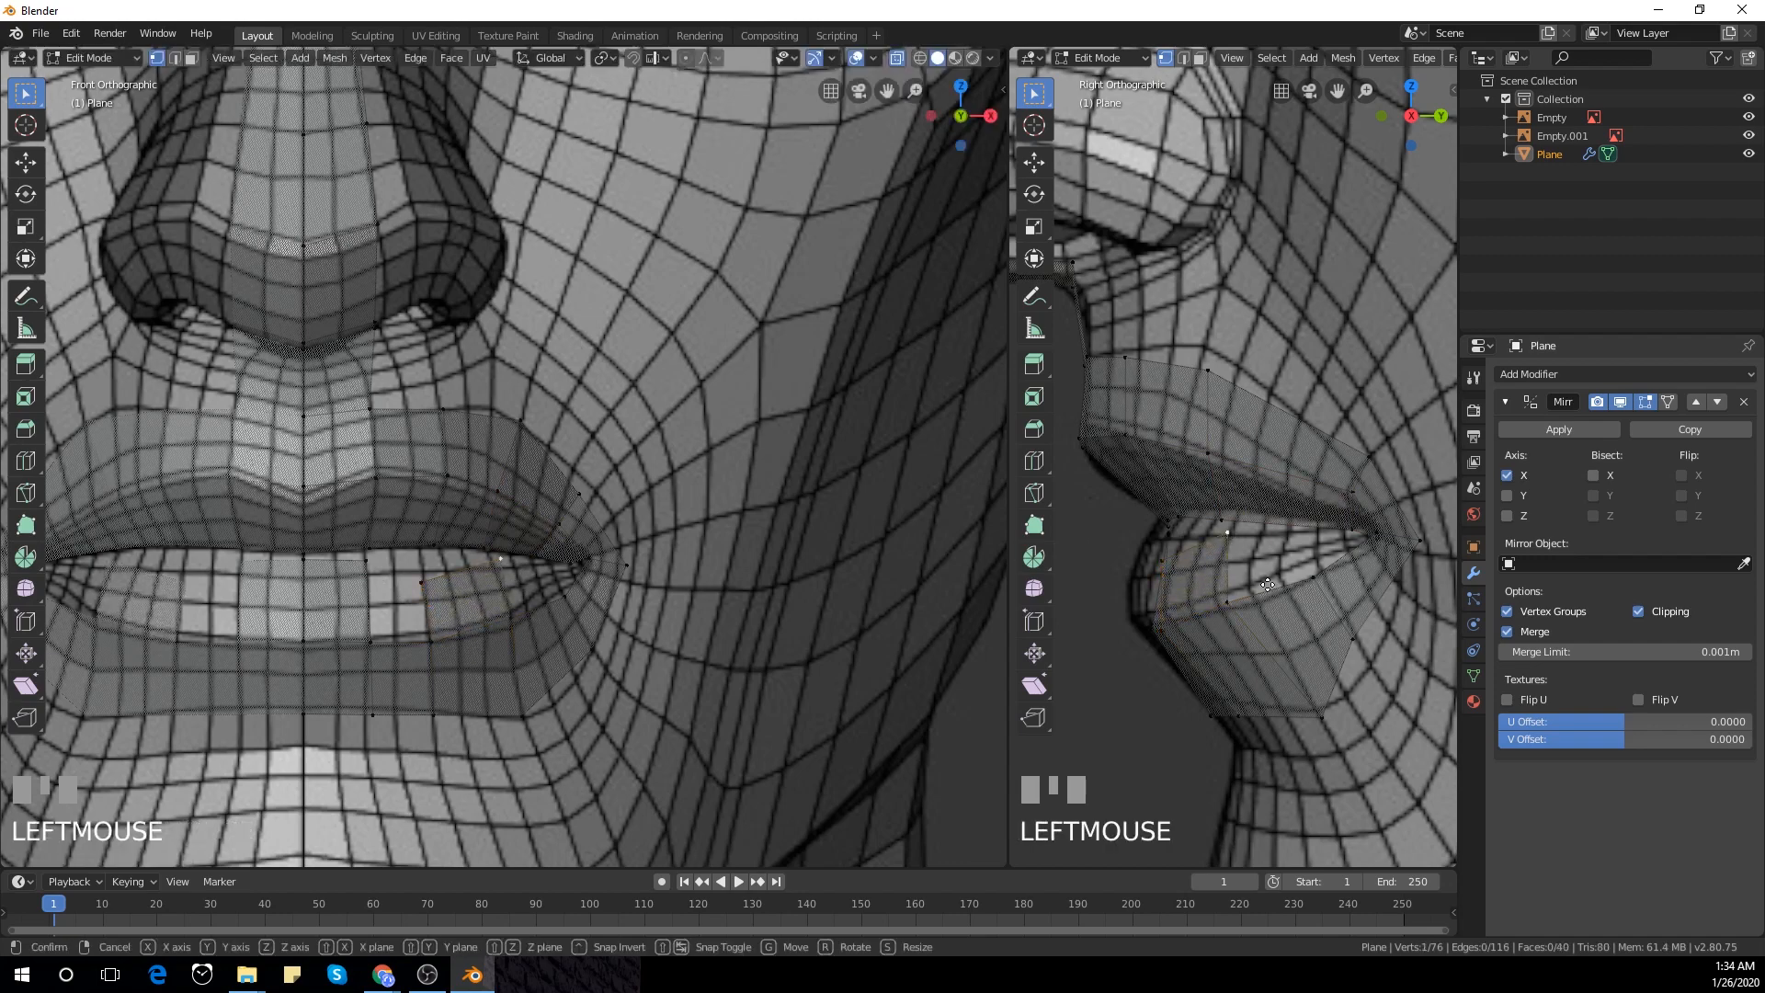
left_click(1269, 592)
key("g")
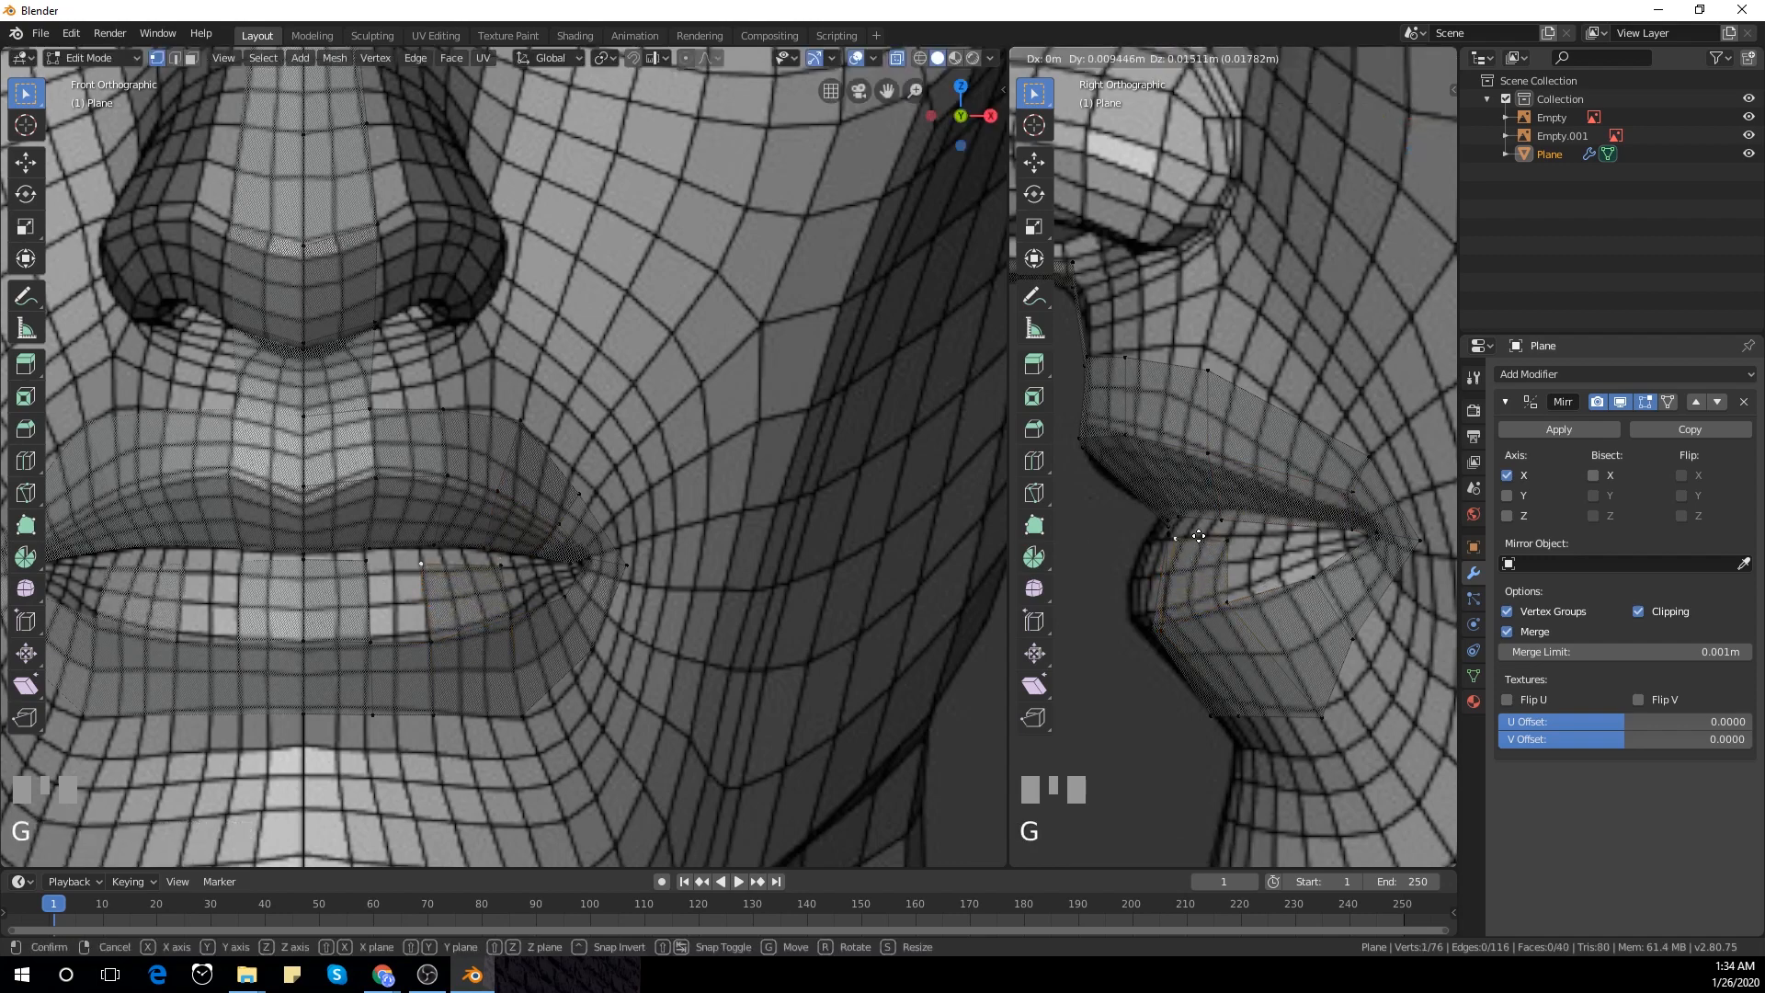
left_click(1200, 535)
Fill the lower-lip gap between the central face and the newly extruded face with a four-vertex face
left_click(432, 642, "shift")
left_click(371, 642, "shift")
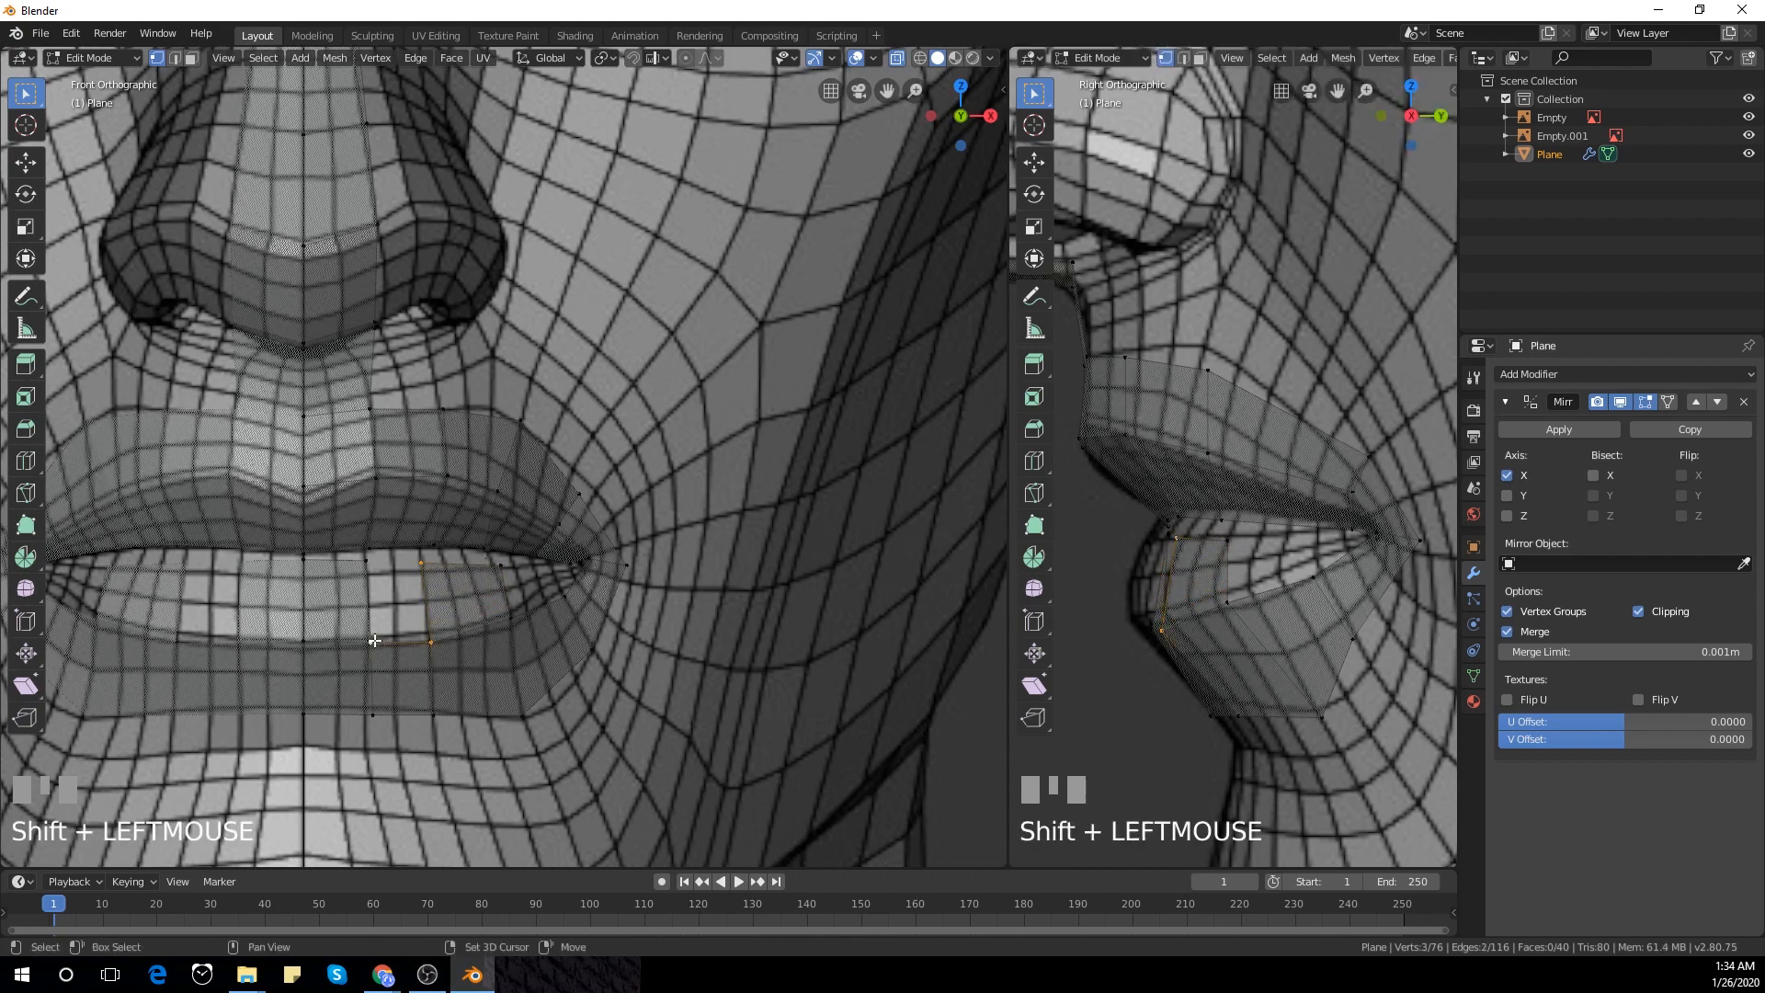
left_click(366, 560, "shift")
key("f")
Raise the vertex just inside the mouth corner about 0.006 m in the front view
left_click(501, 566)
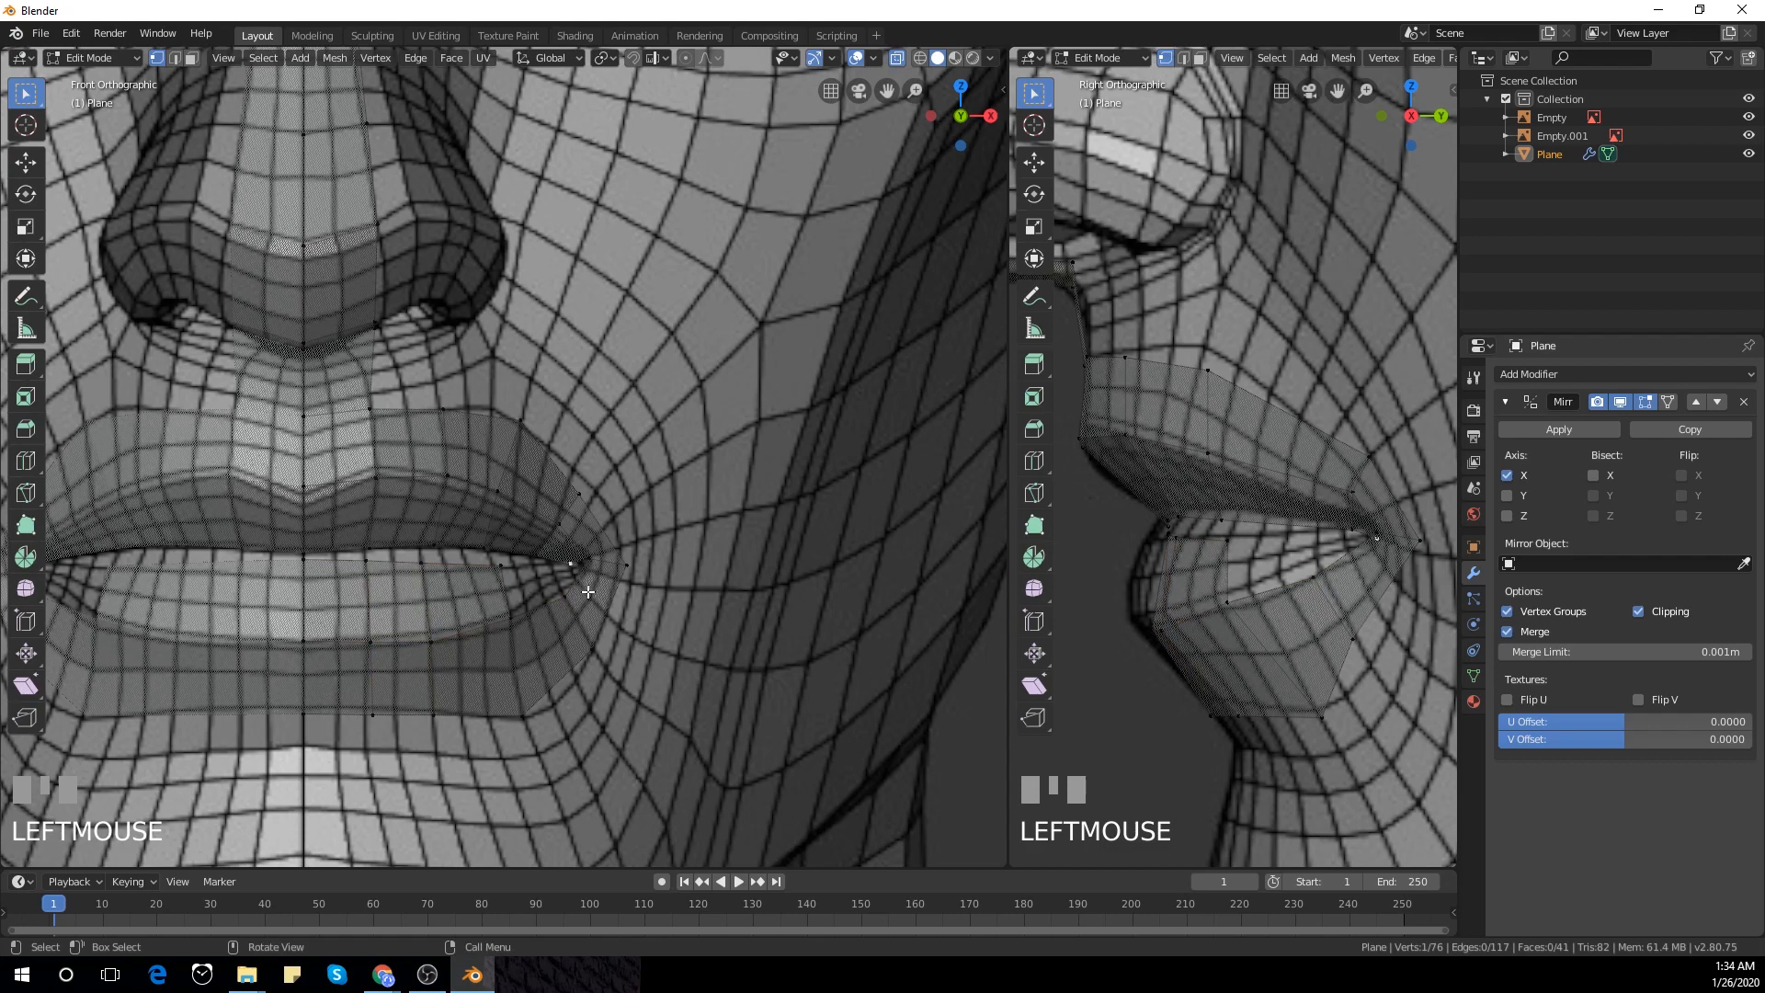
key("g")
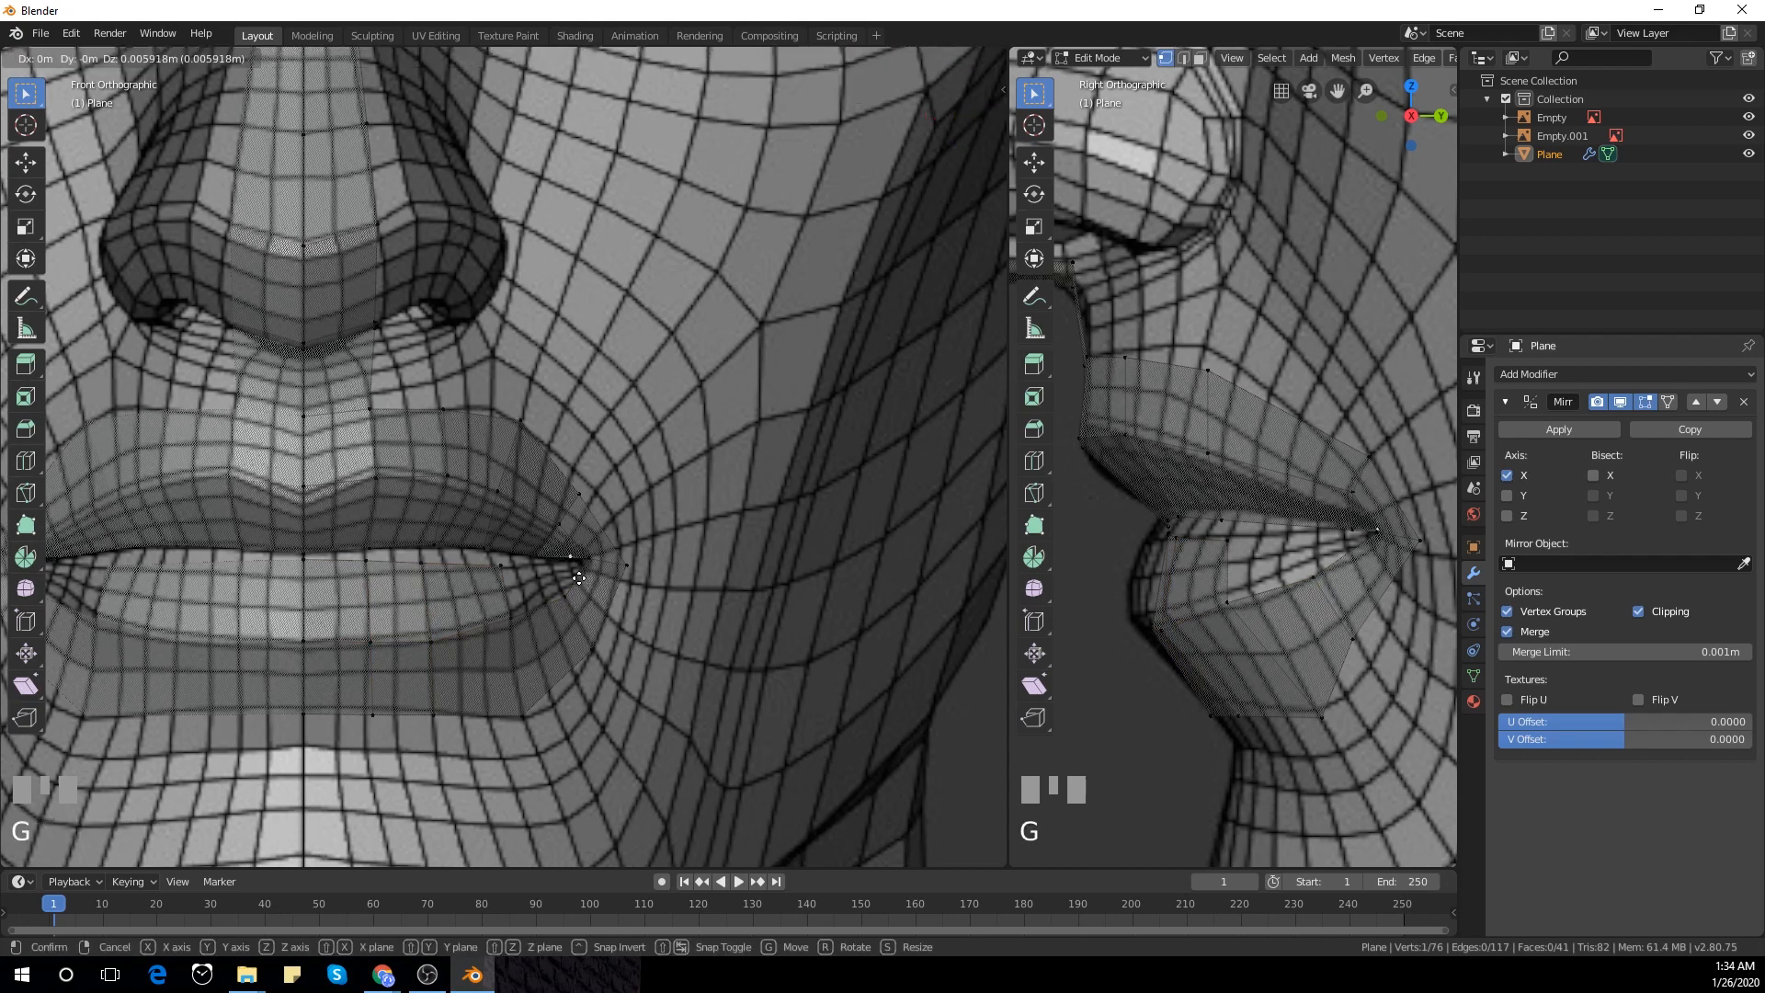
left_click(577, 580)
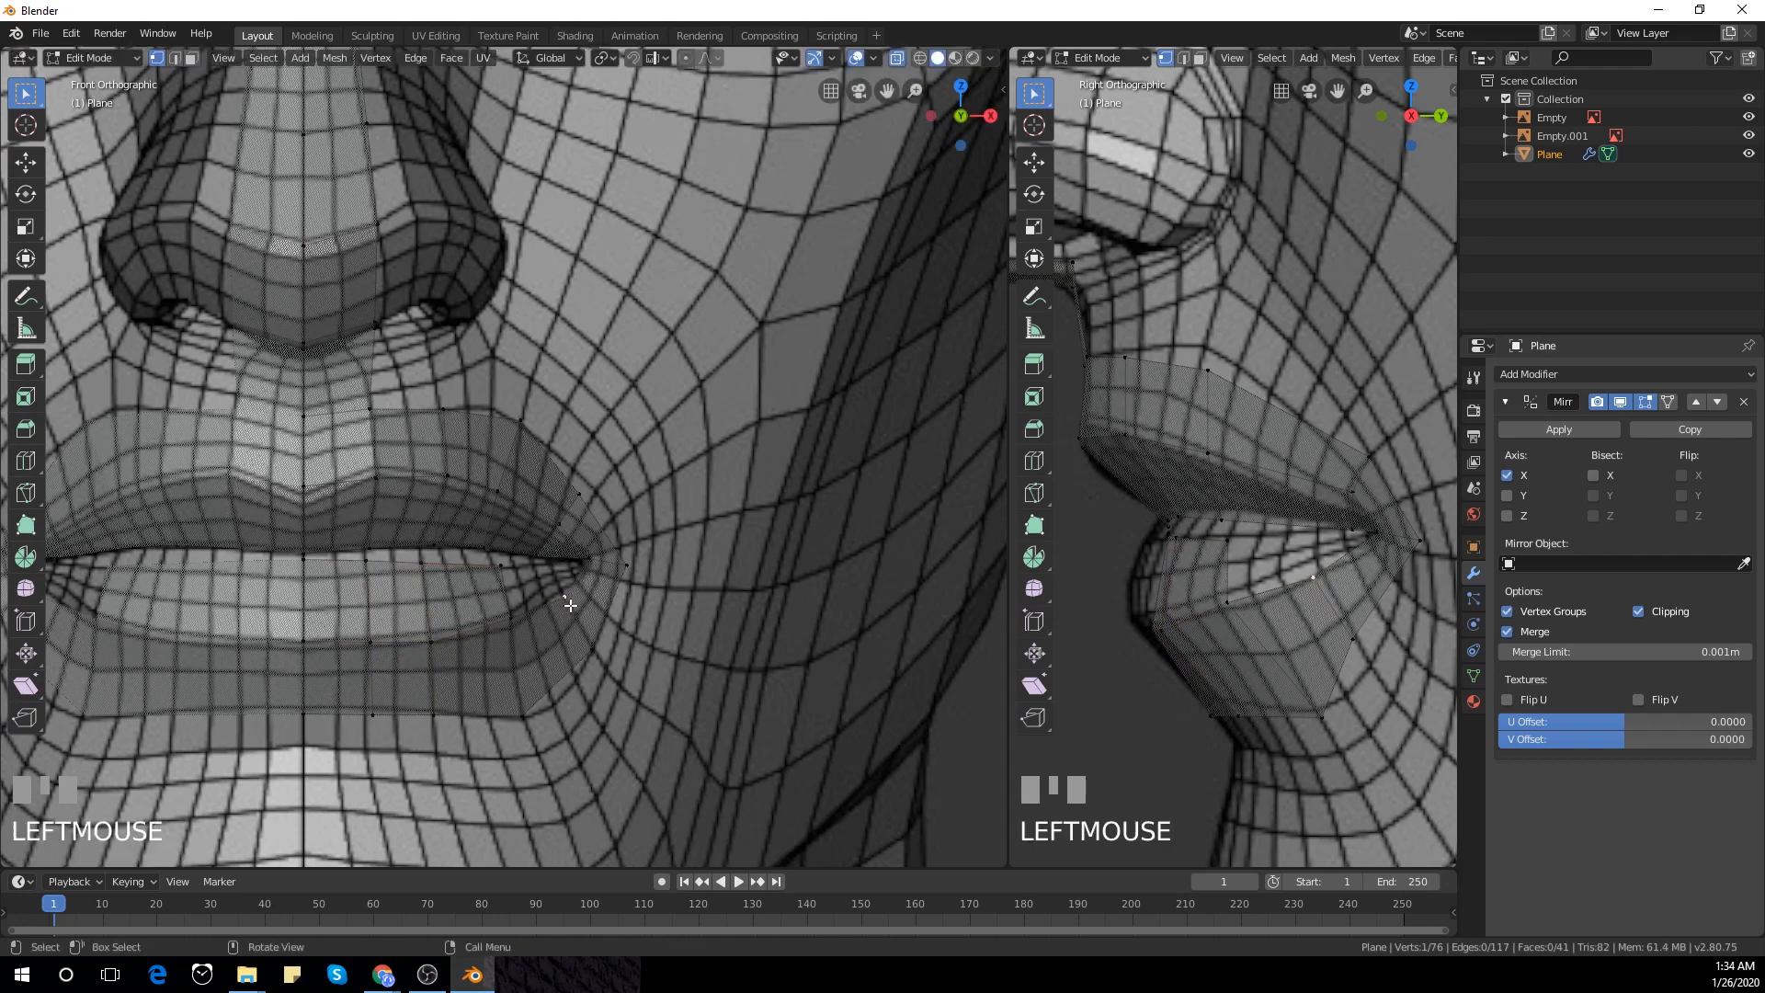
Extrude the edge running from the mouth corner to the lower lip's outer vertex slightly inward
left_click(590, 570, "shift")
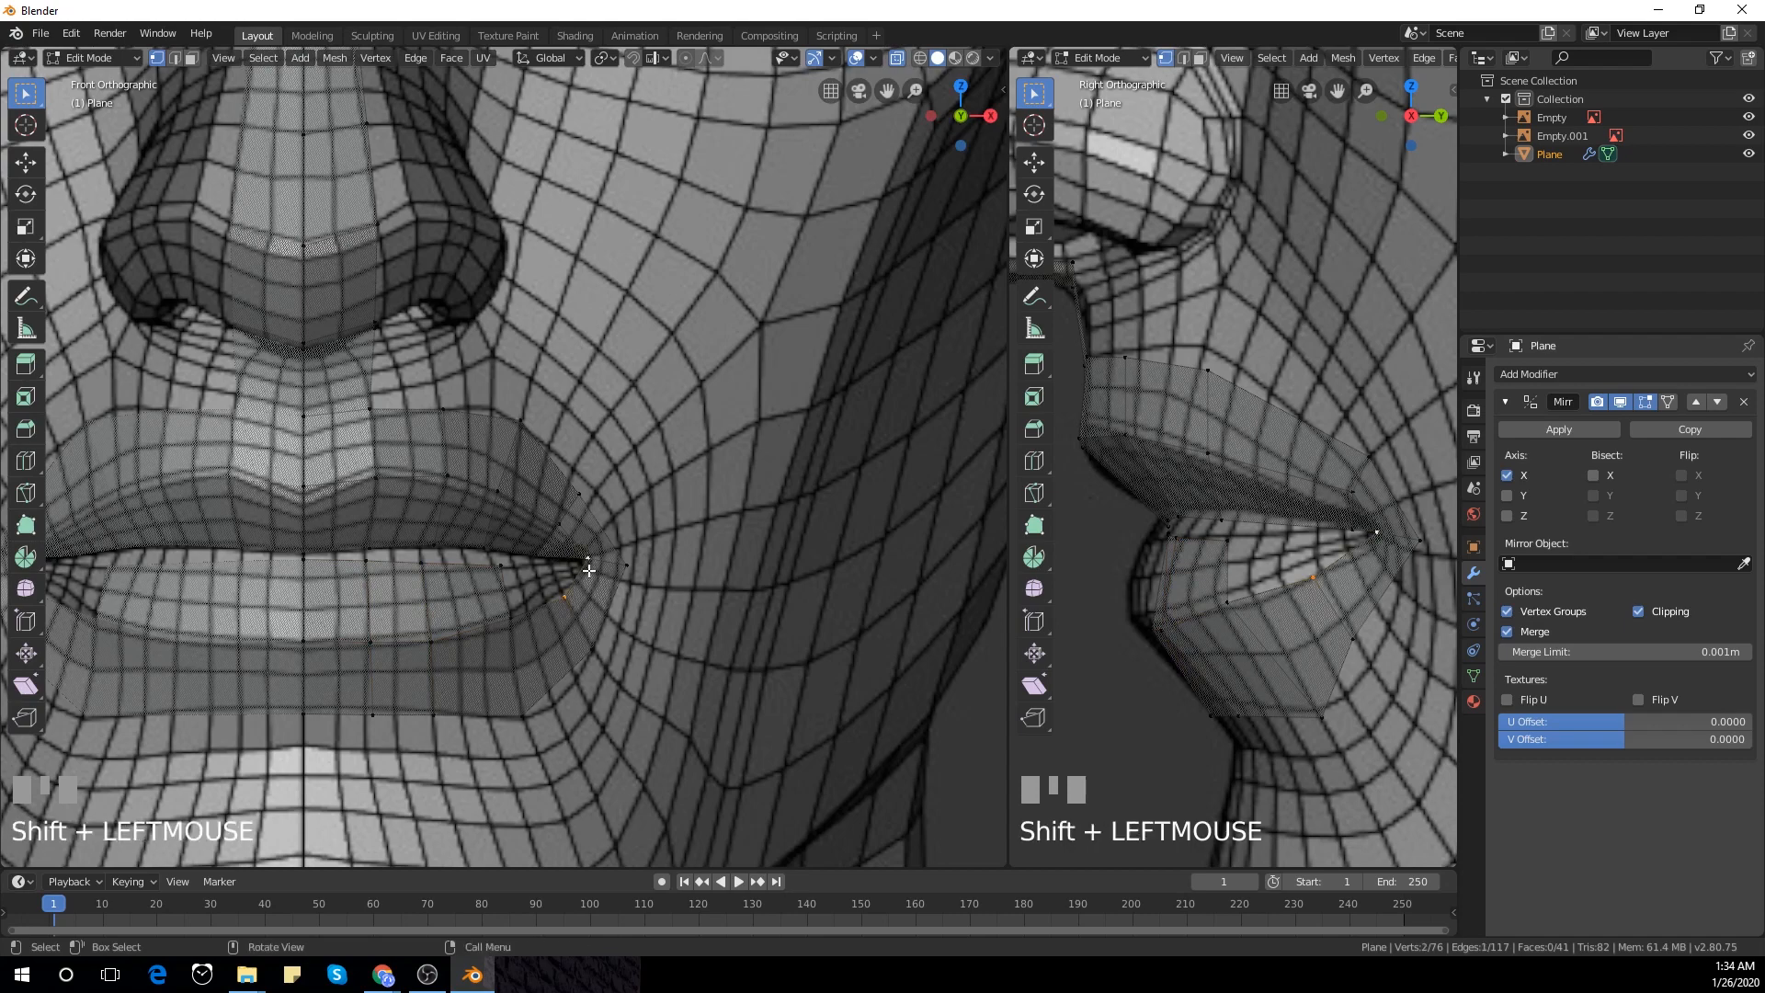
left_click(566, 602)
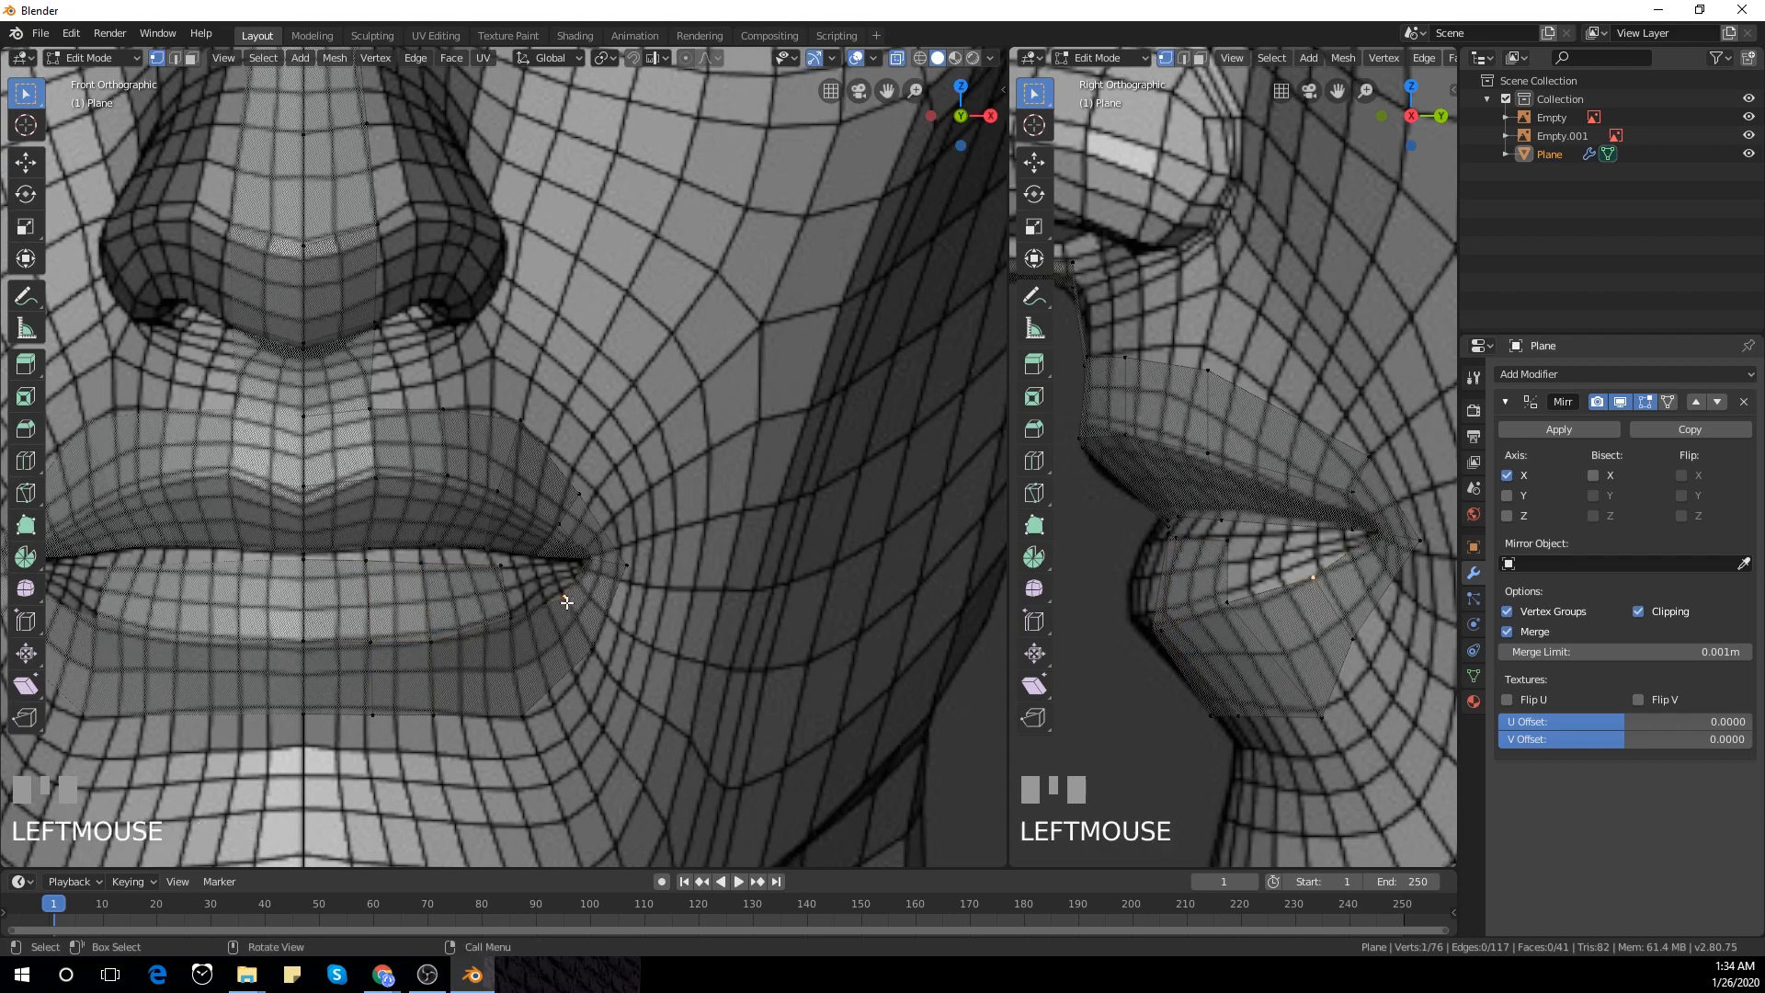
left_click(583, 578, "shift")
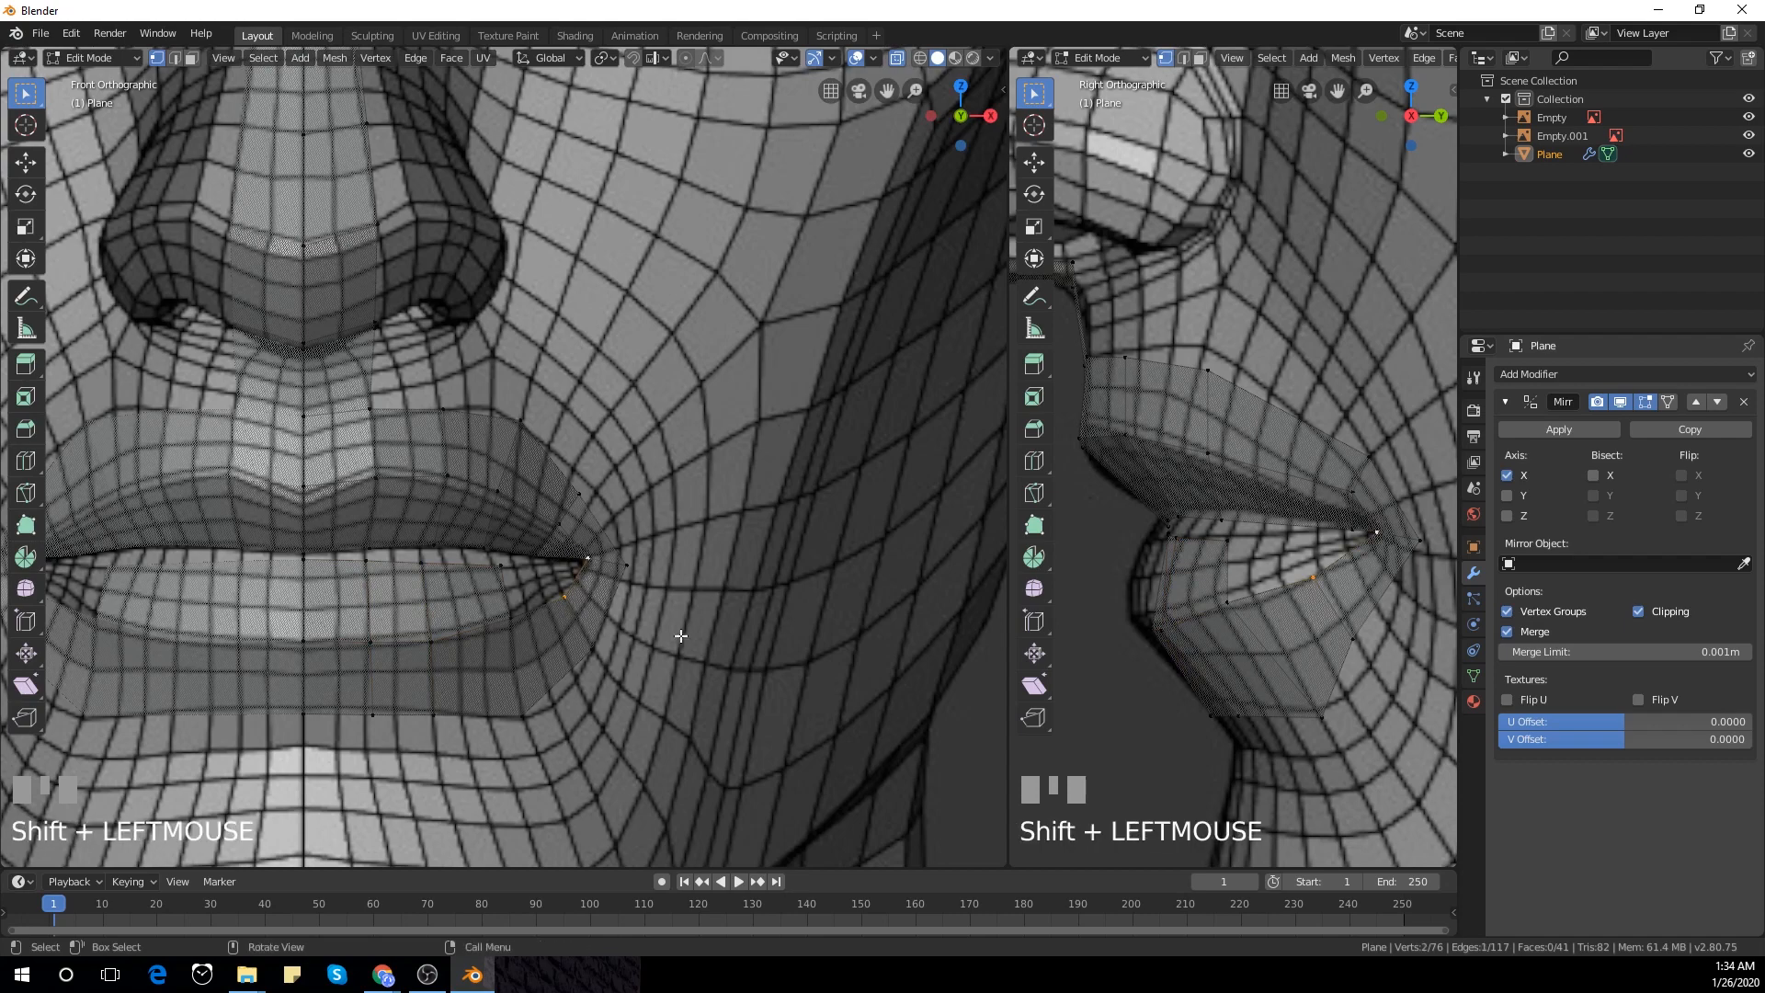
key("e")
left_click(582, 571)
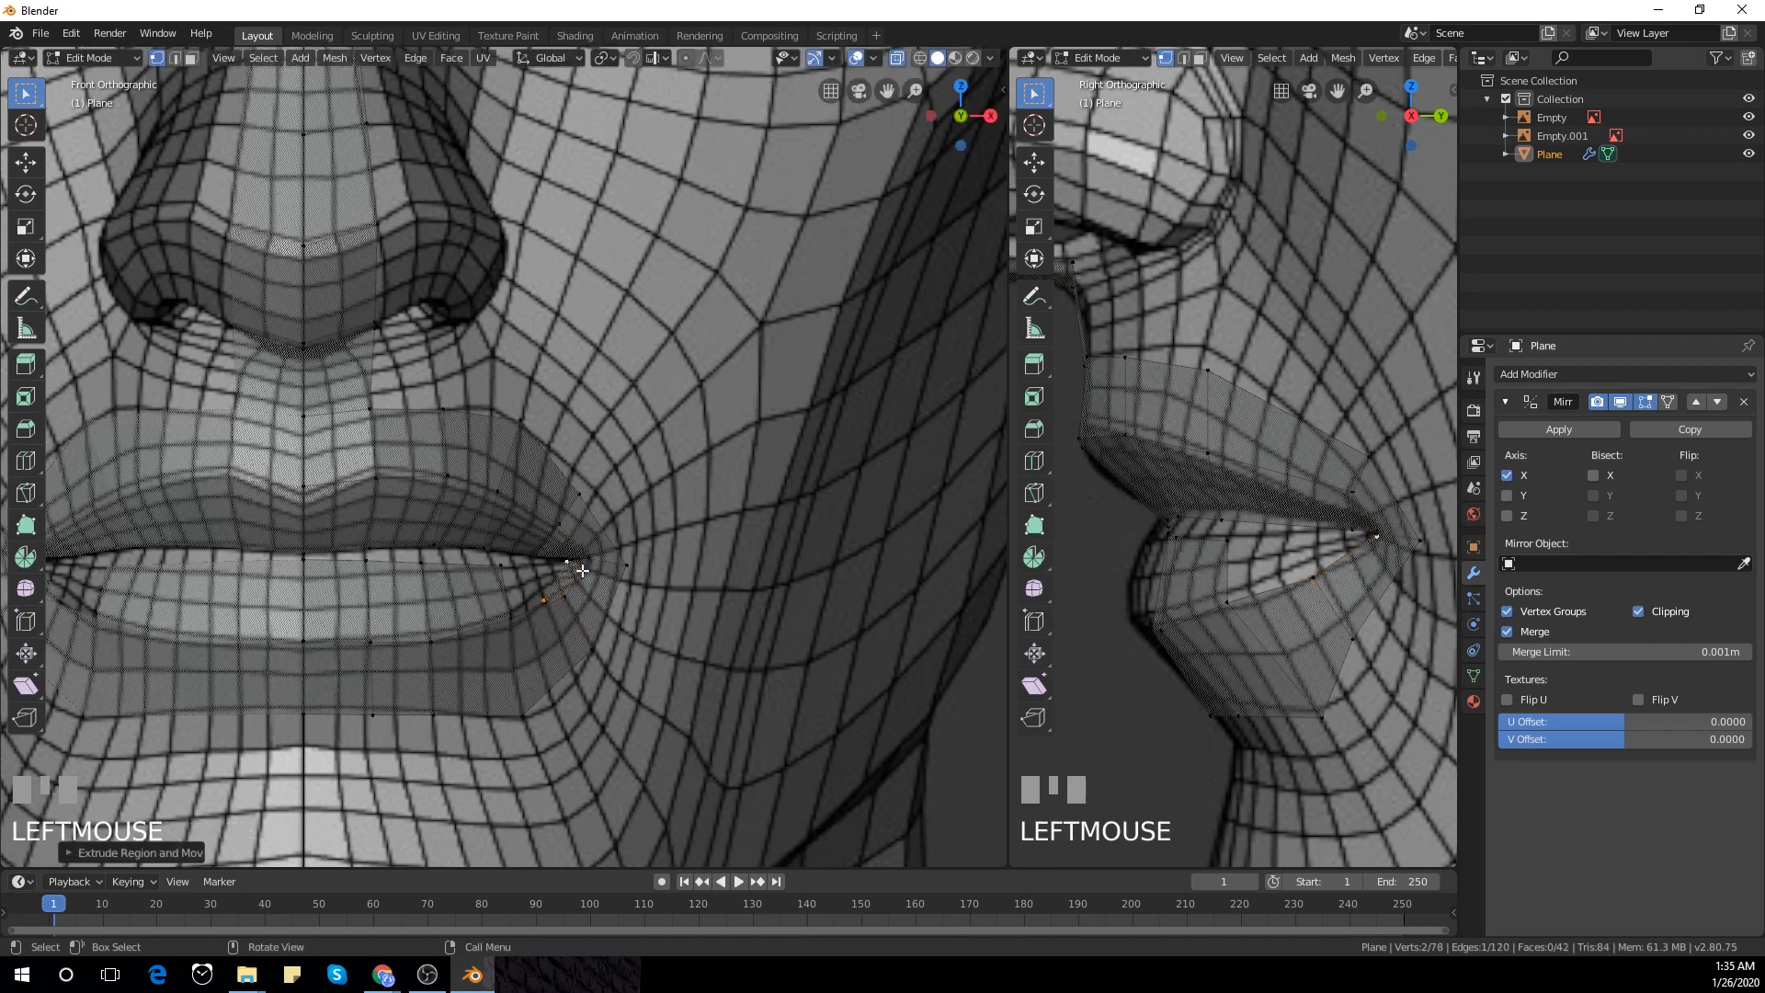
Merge the two neighbouring inner mouth-corner vertices at their center and nudge the merged vertex slightly in the front view
left_click(570, 559)
left_click(580, 583, "shift")
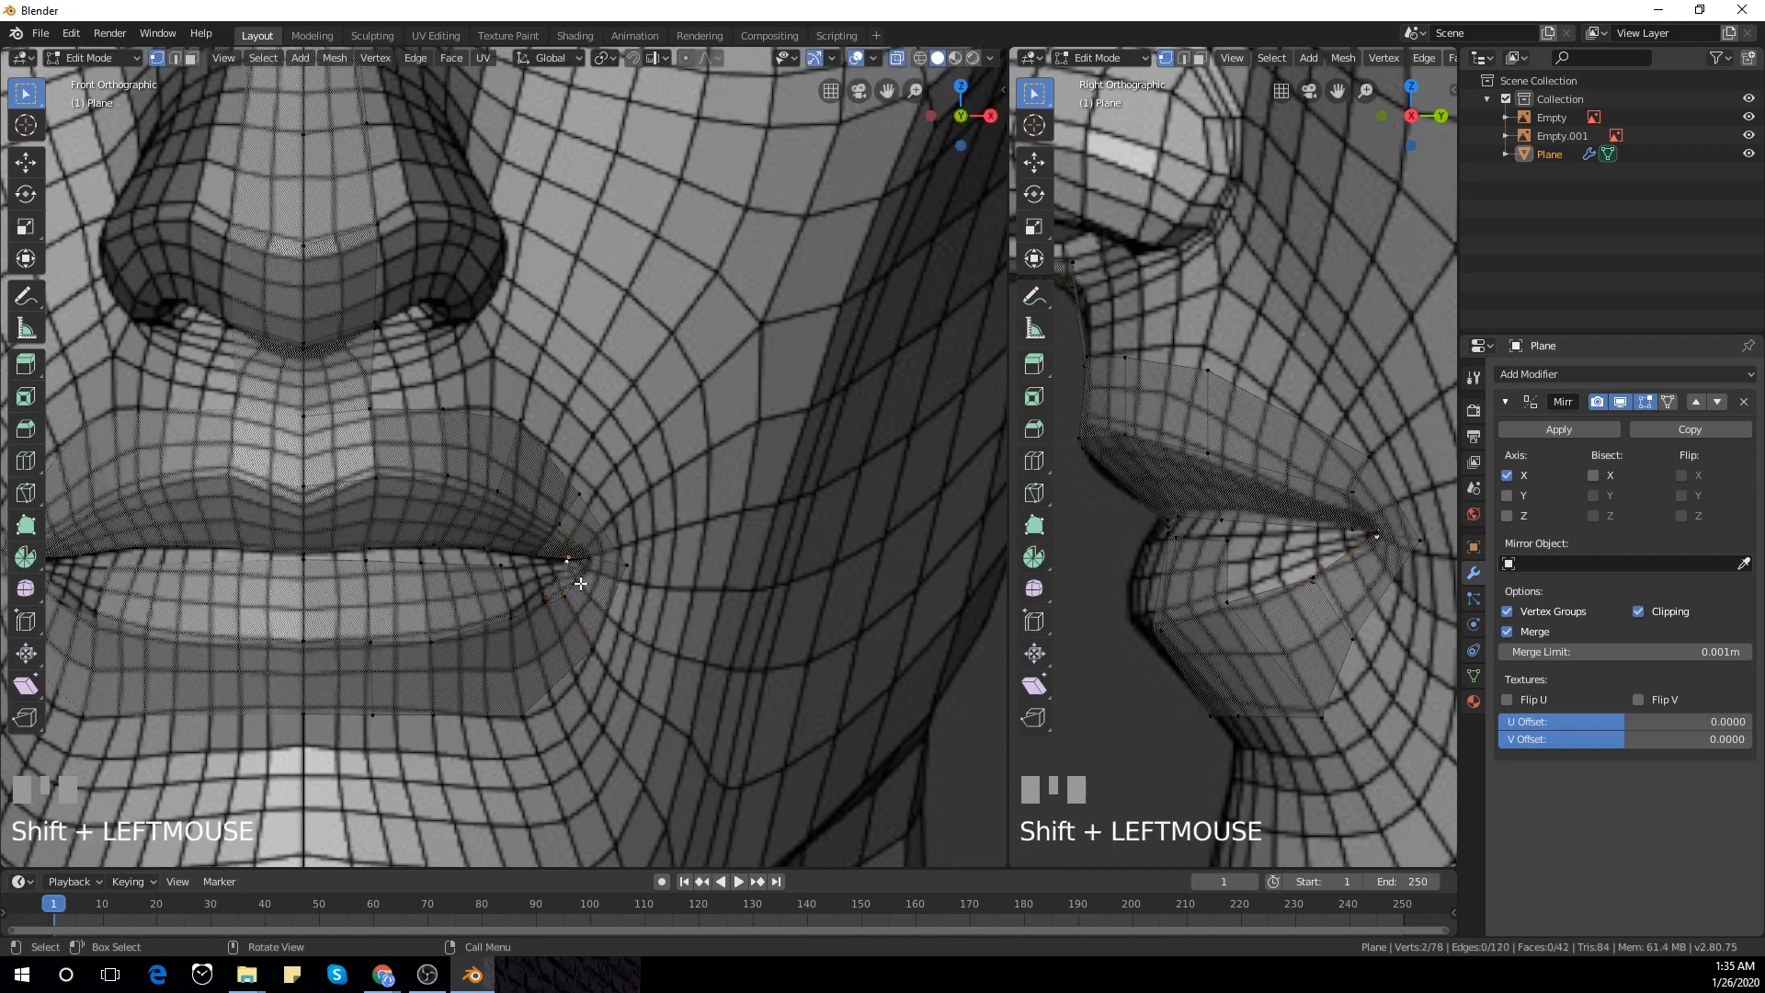
key("m")
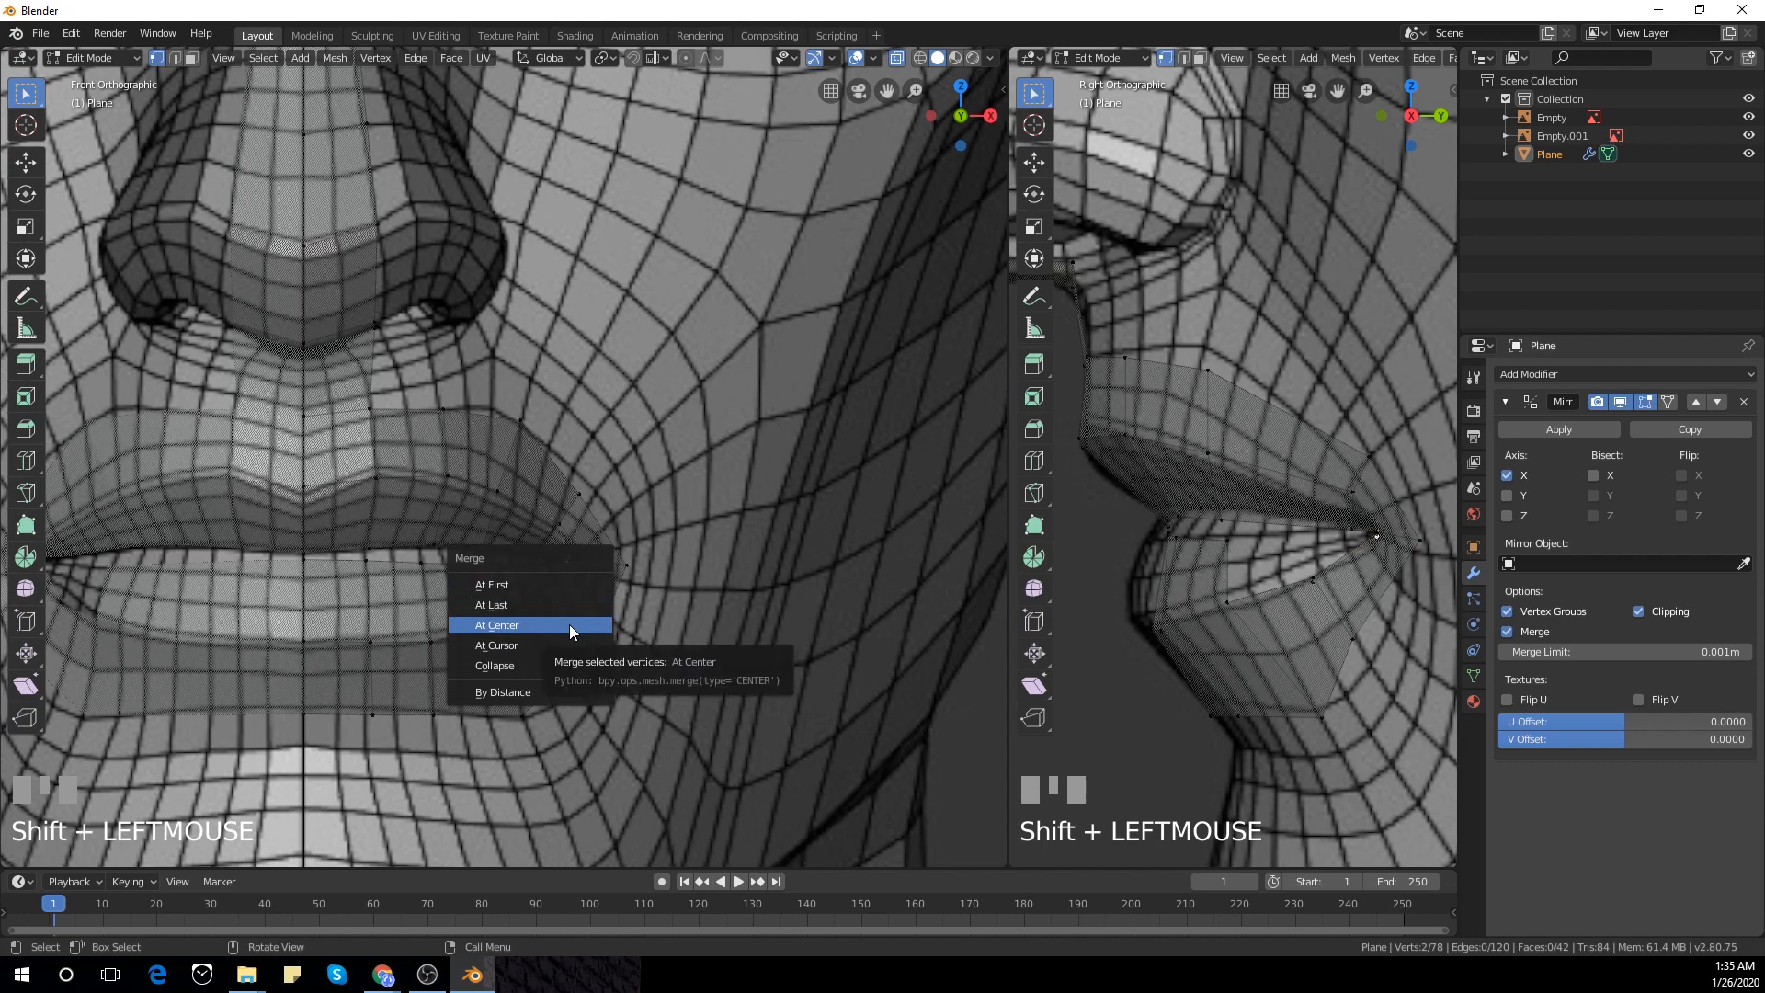
left_click(570, 625)
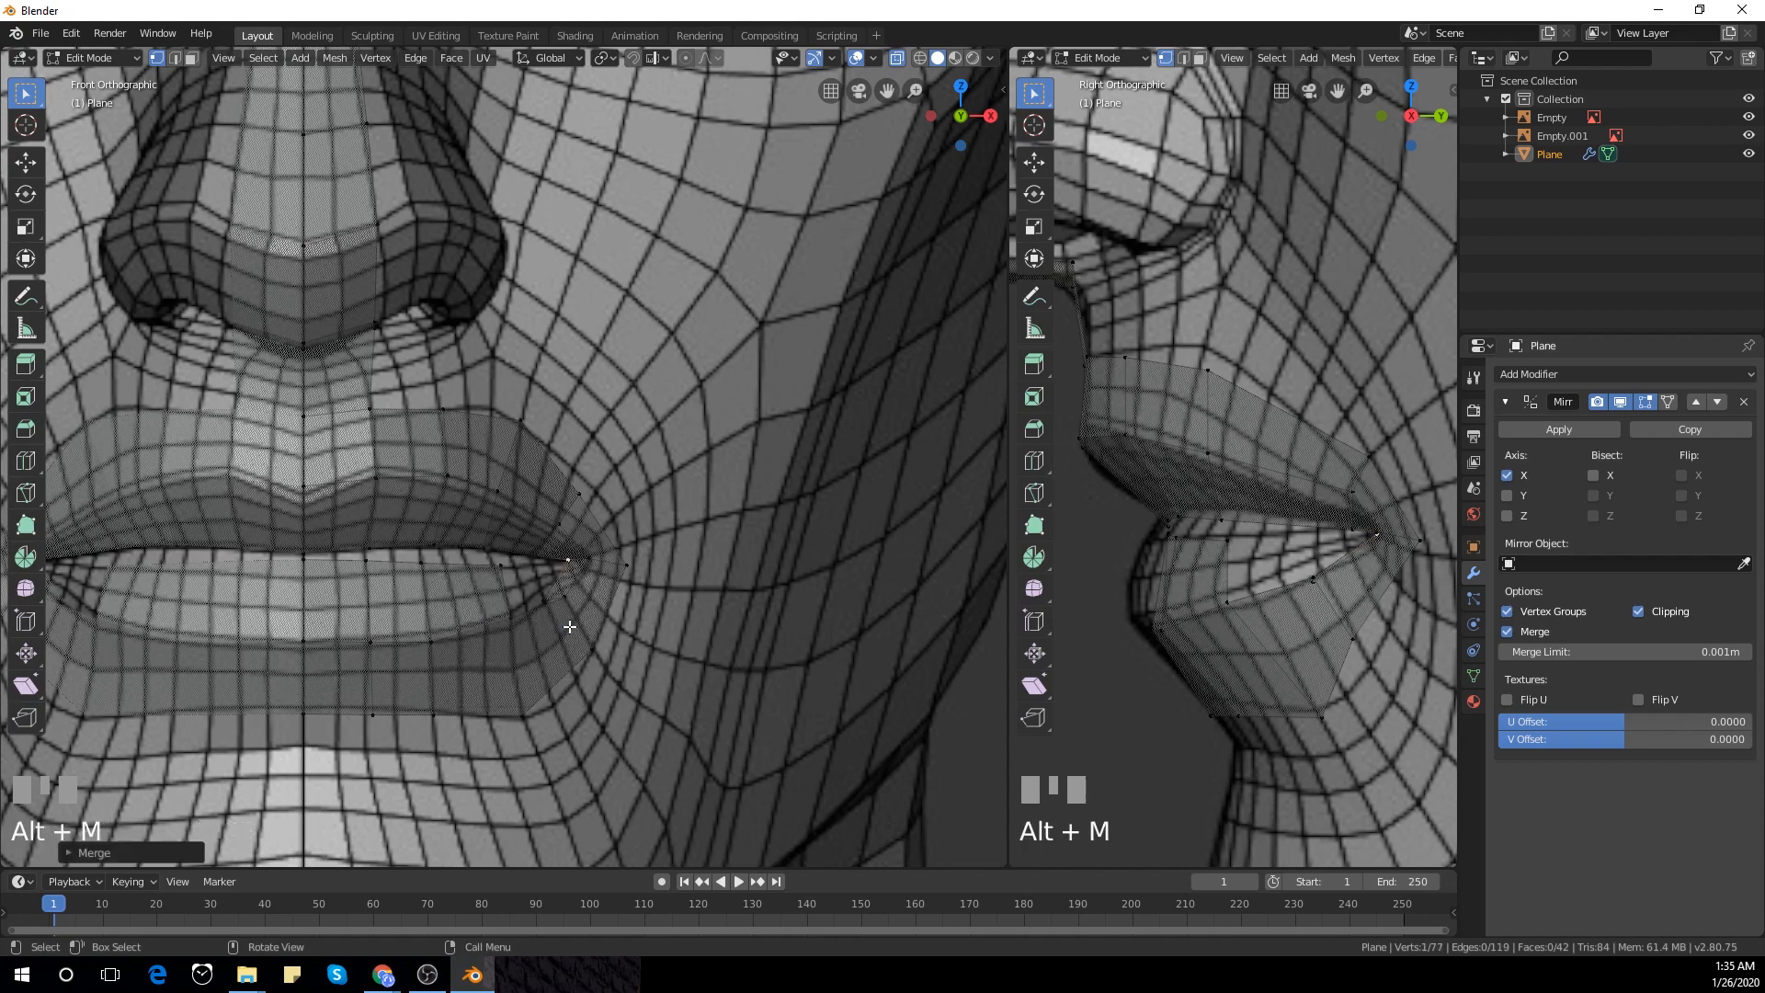
left_click(571, 569)
key("g")
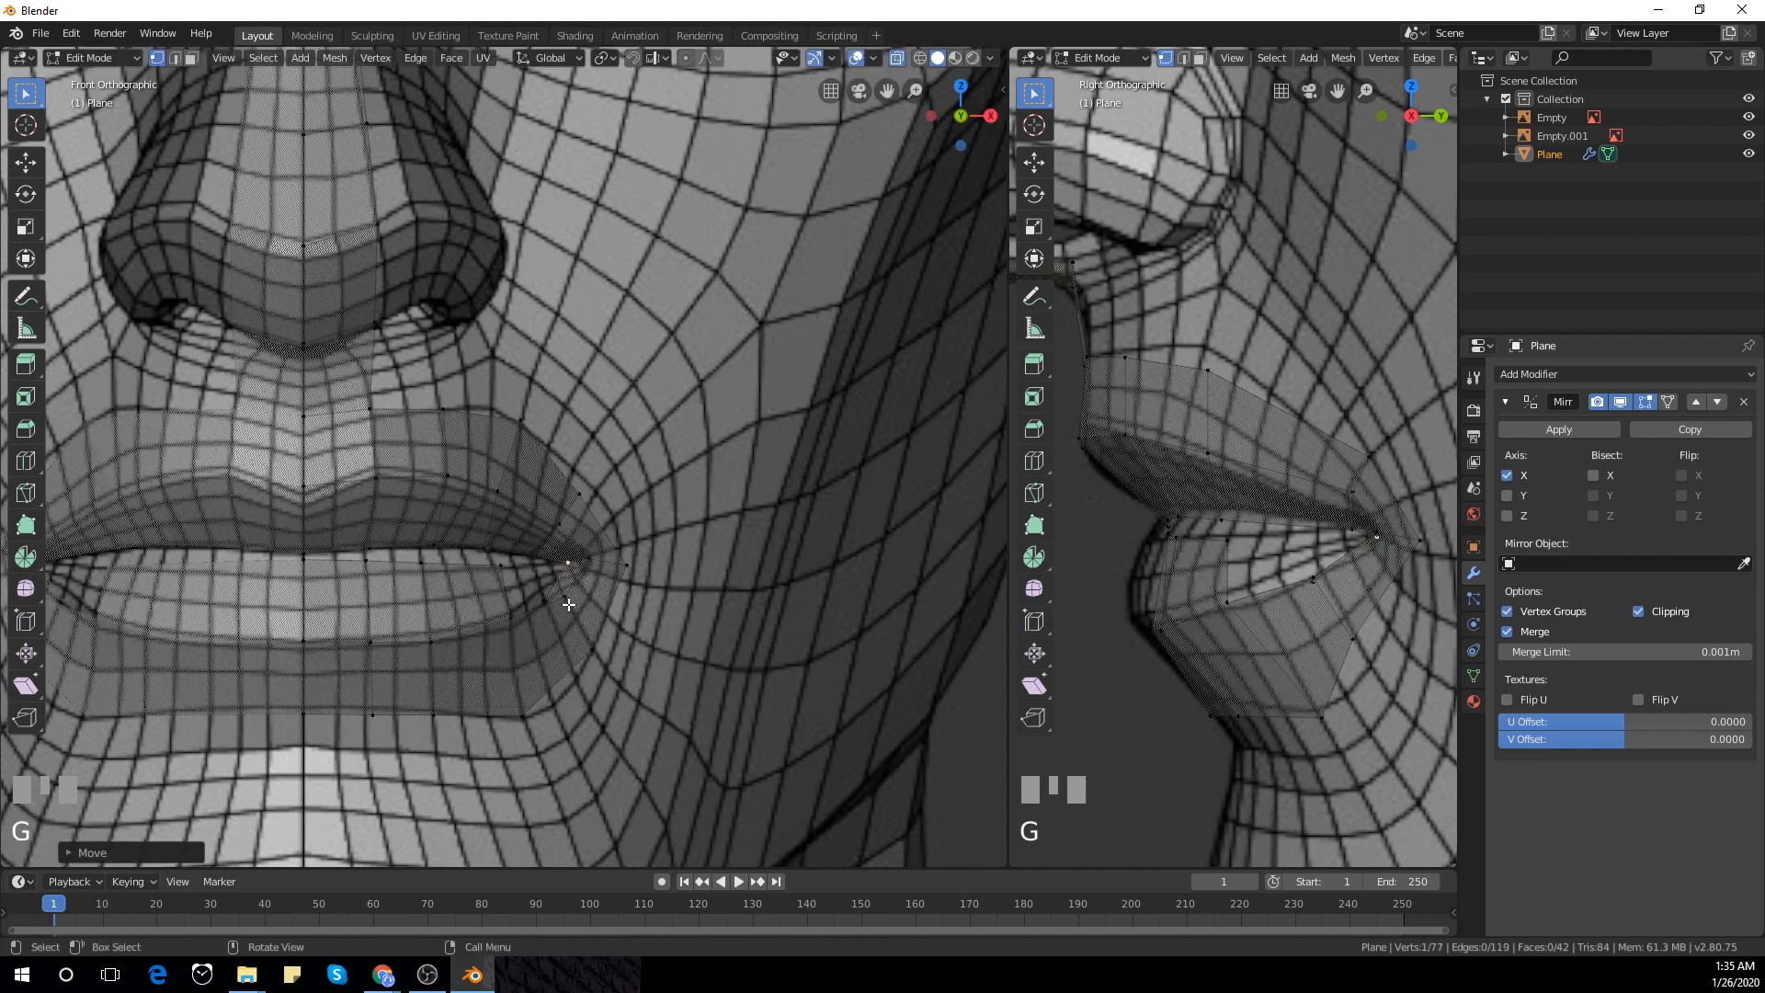
Reposition the inner lower-lip vertex near the mouth corner and fill the adjoining gap with a four-vertex face
left_click(548, 602)
key("g")
left_click(554, 574)
left_click(500, 597, "shift")
left_click(567, 599, "shift")
key("f")
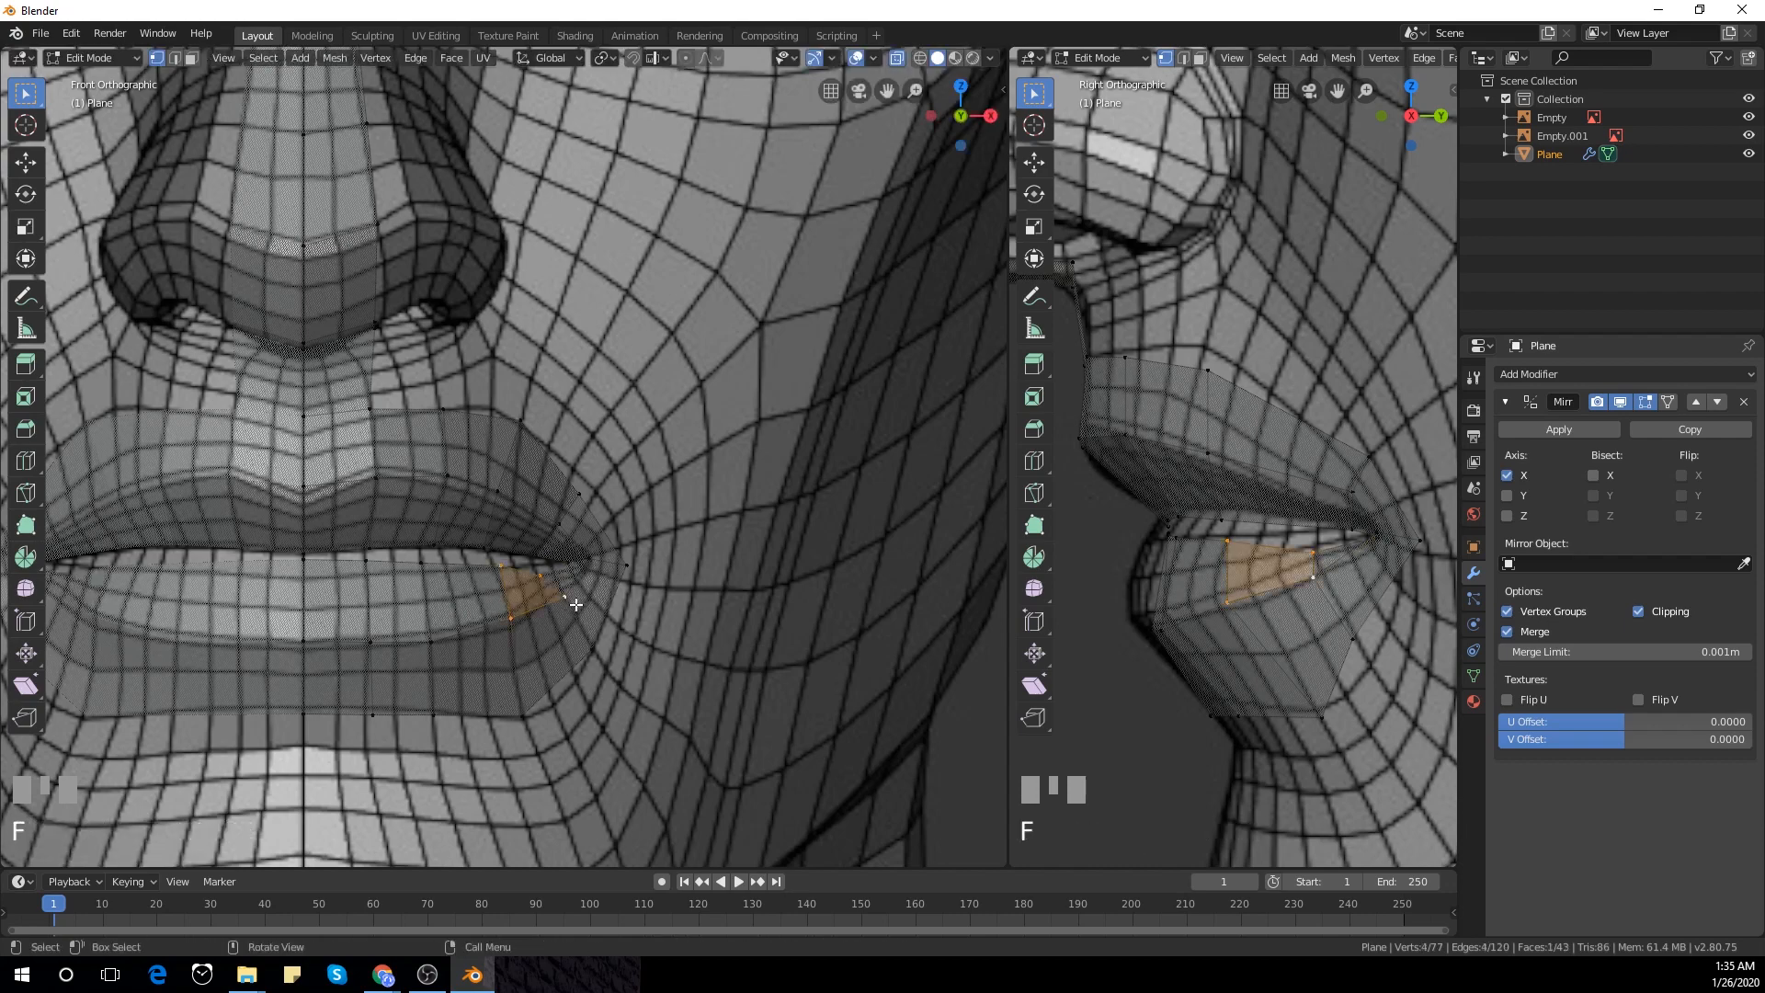
Shift the new face's inner vertex near the mouth corner about 0.004 m forward and 0.008 m up in the side view
left_click(1310, 552)
key("g")
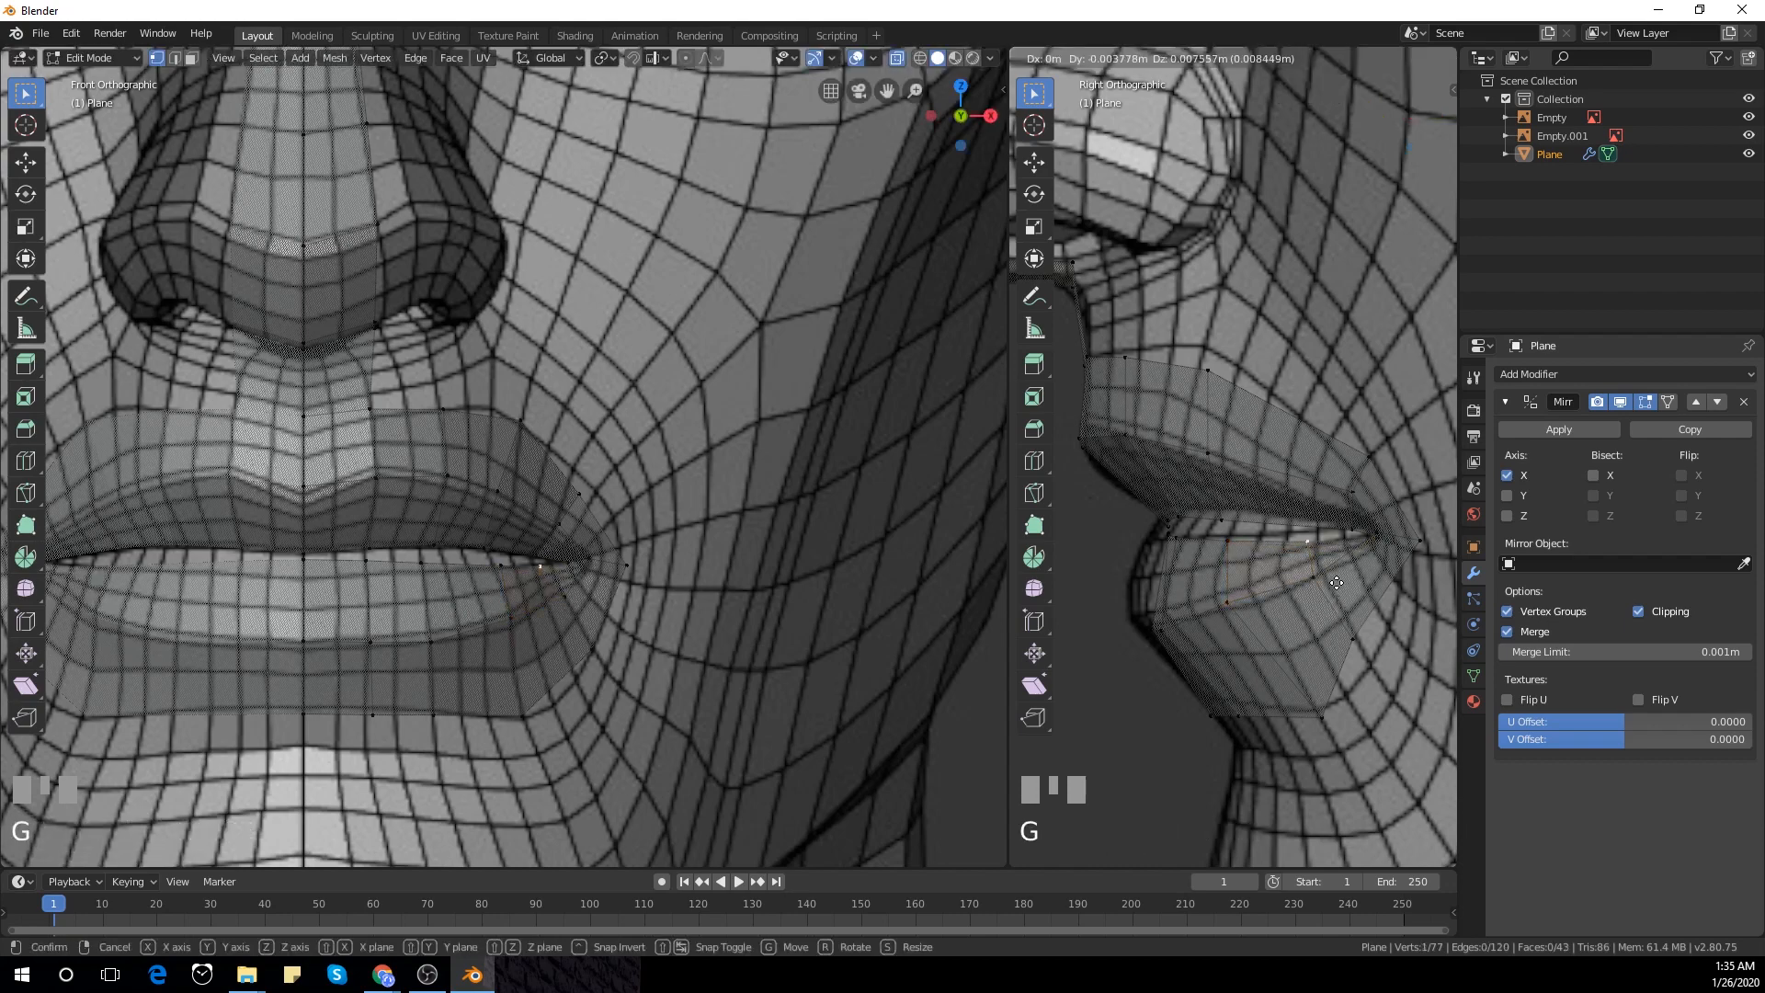
left_click(1335, 583)
Move the lower lip's two centerline vertices forward onto the reference profile in the side view
scroll(1280, 590, "down", 1)
left_click(1168, 617)
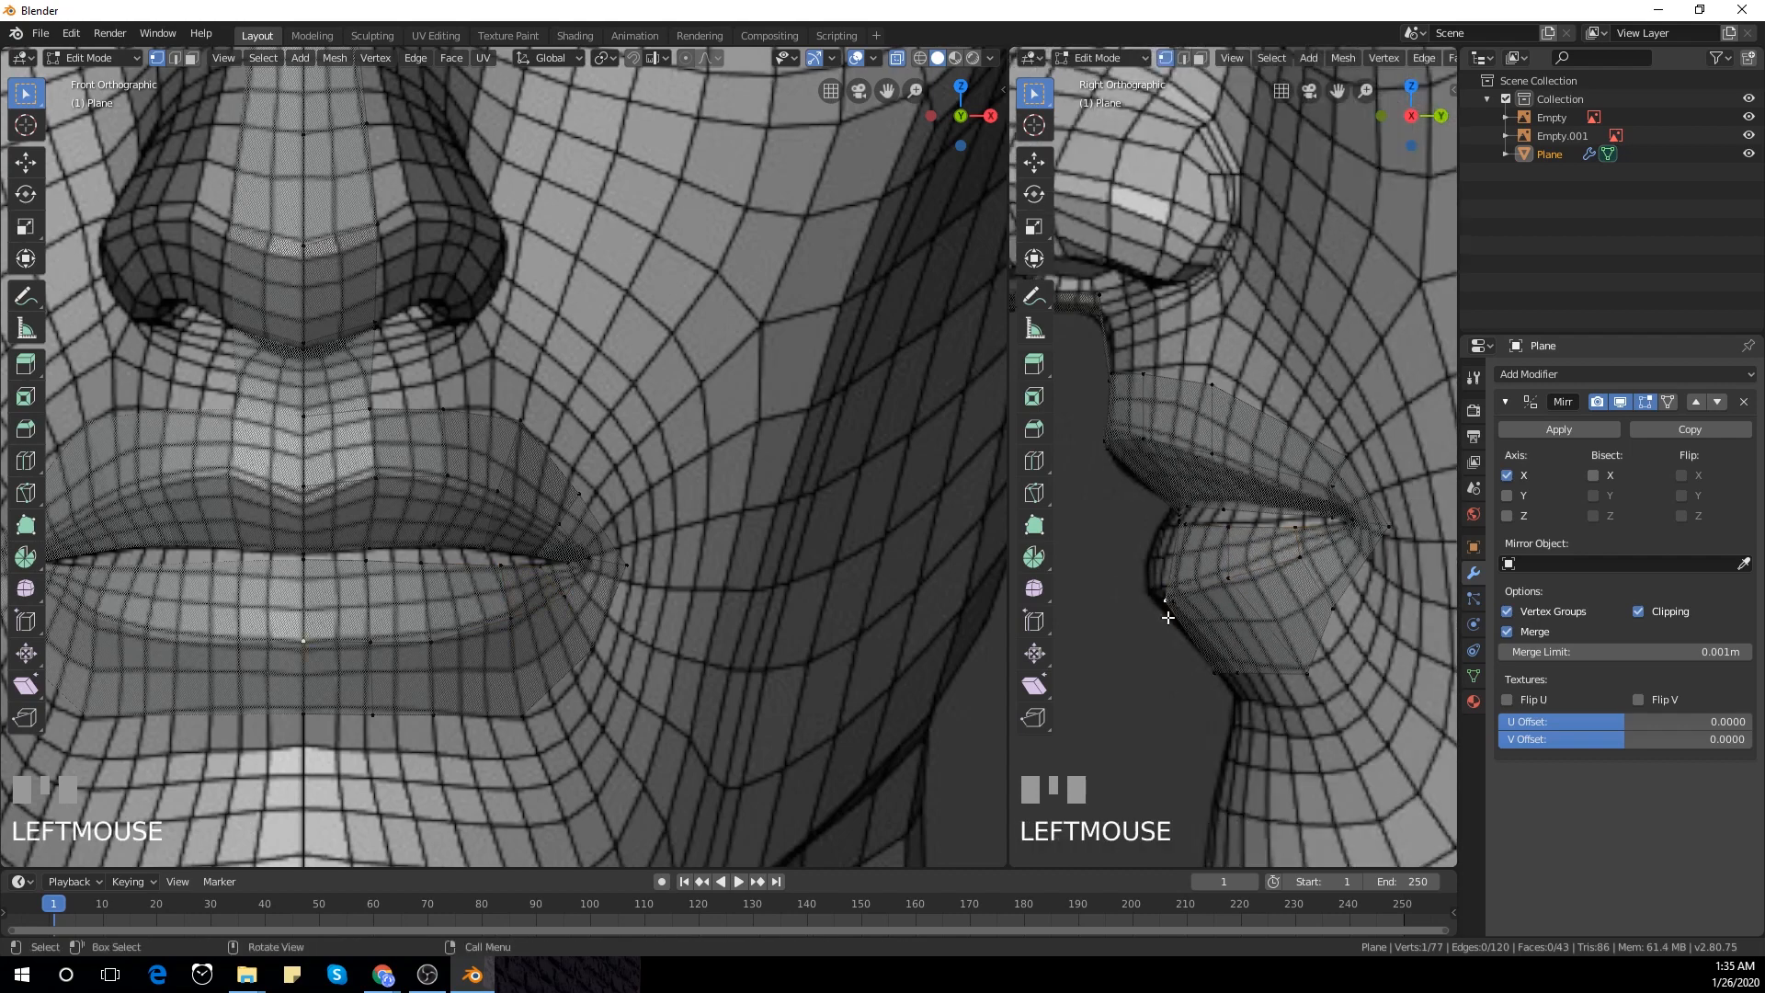
left_click(303, 567, "shift")
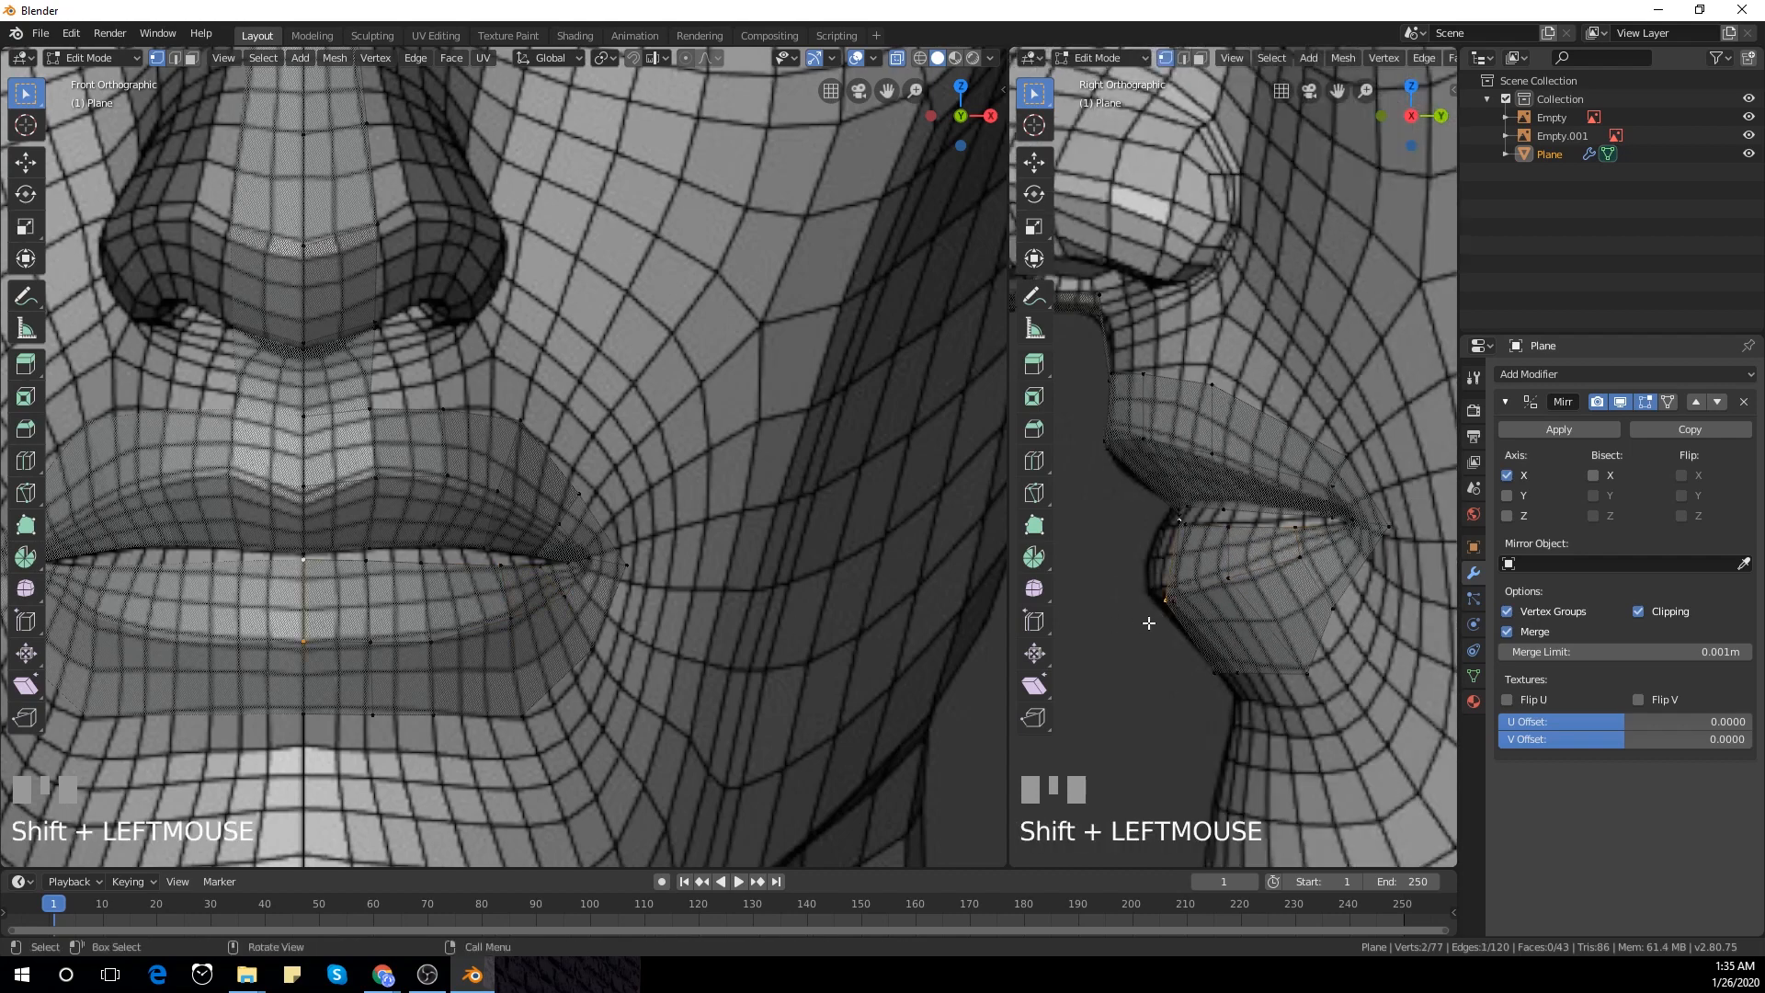
key("g")
left_click(1168, 611)
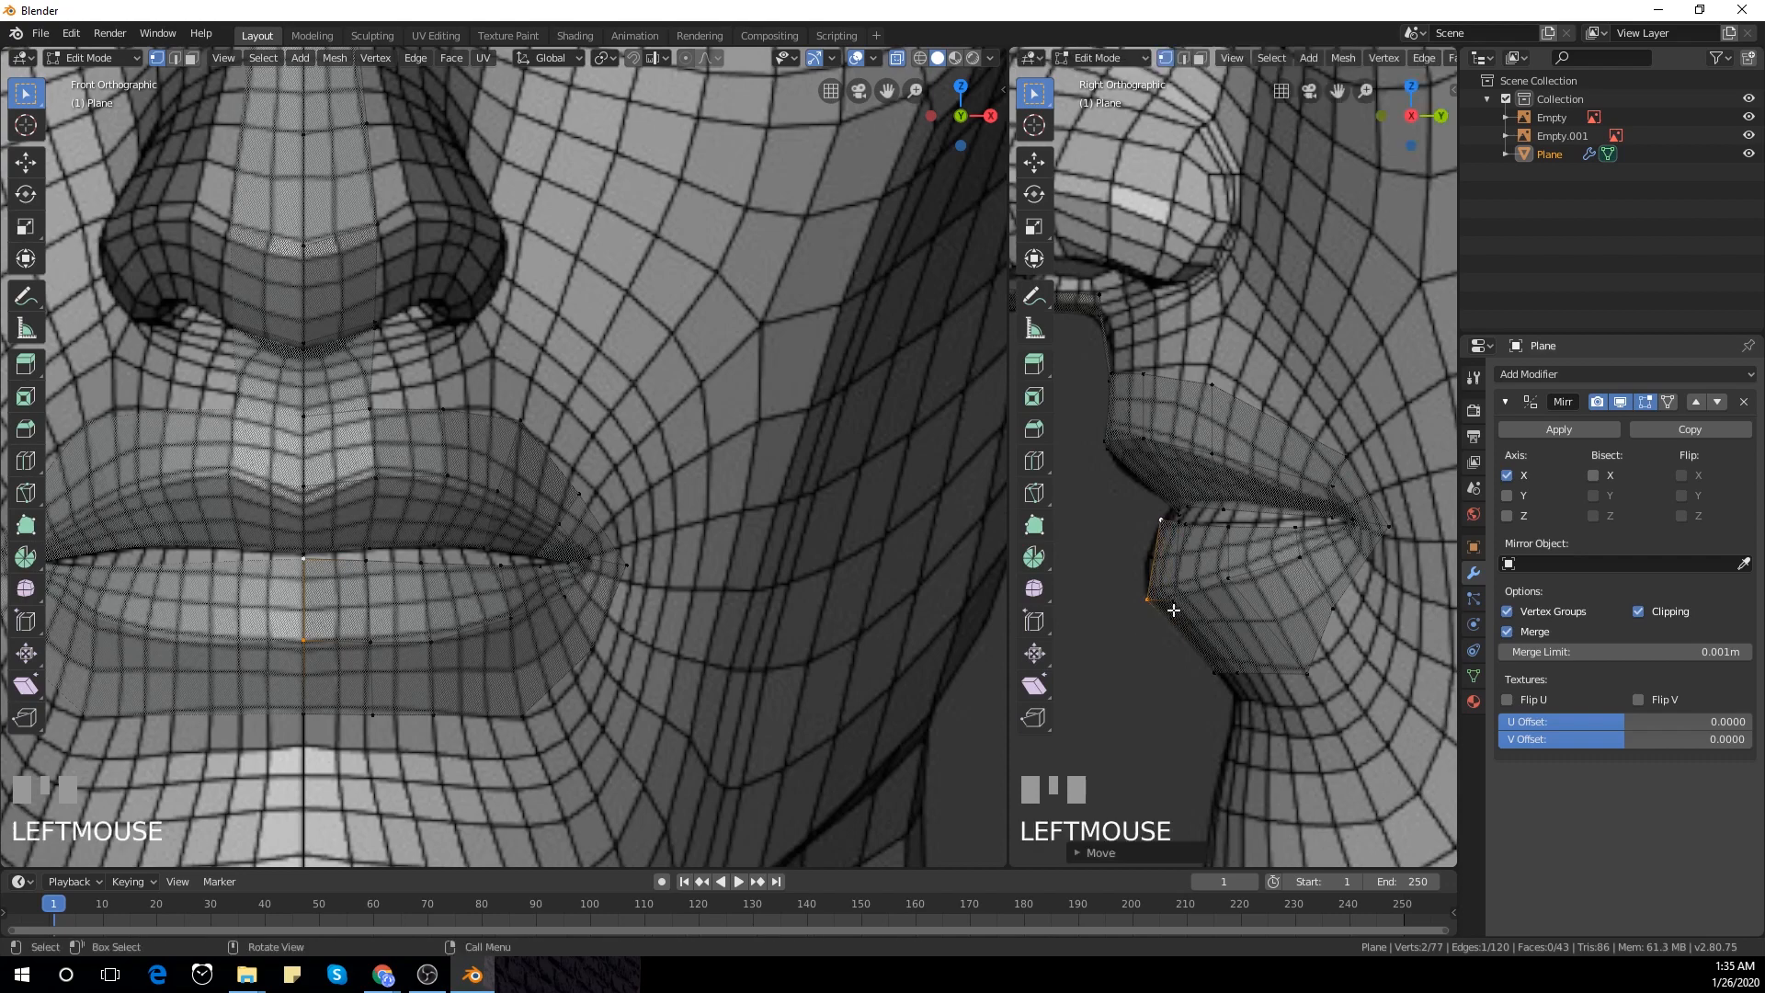
Shift the outer pair of the lower lip's front vertices about 0.005 m back and fine-tune the vertex near its lower front edge
left_click(1186, 534)
left_click(1195, 546, "shift")
key("g")
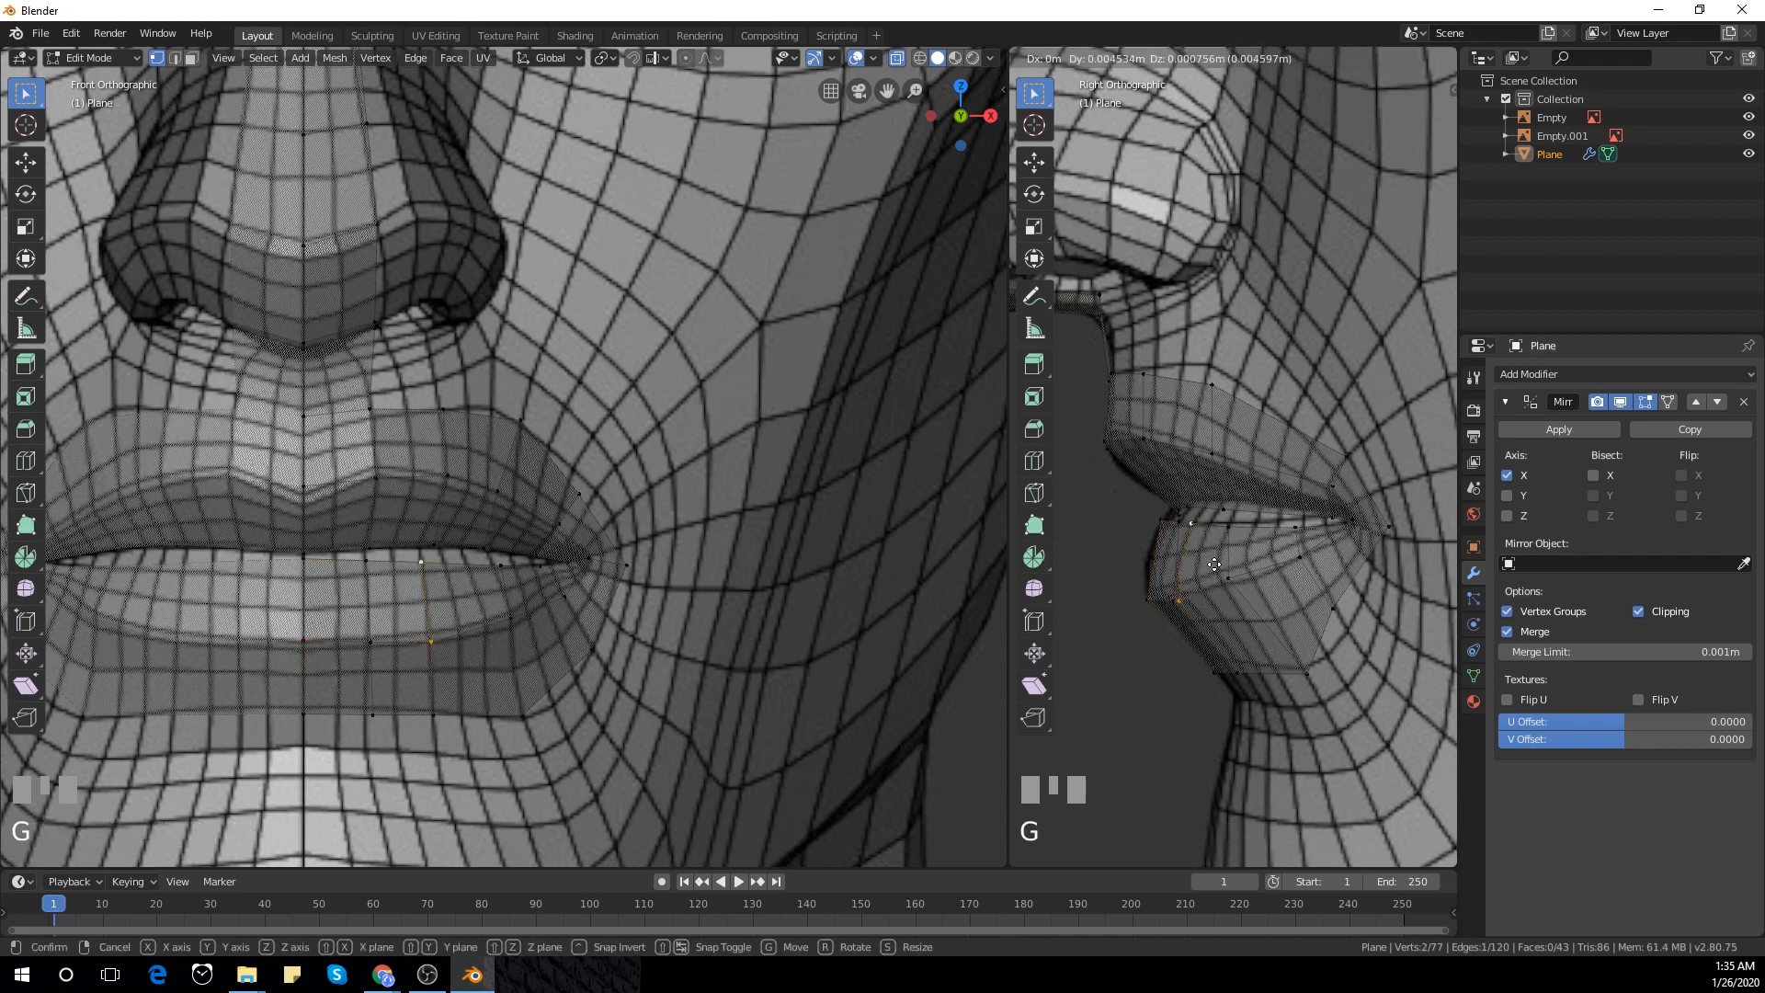
left_click(1221, 560)
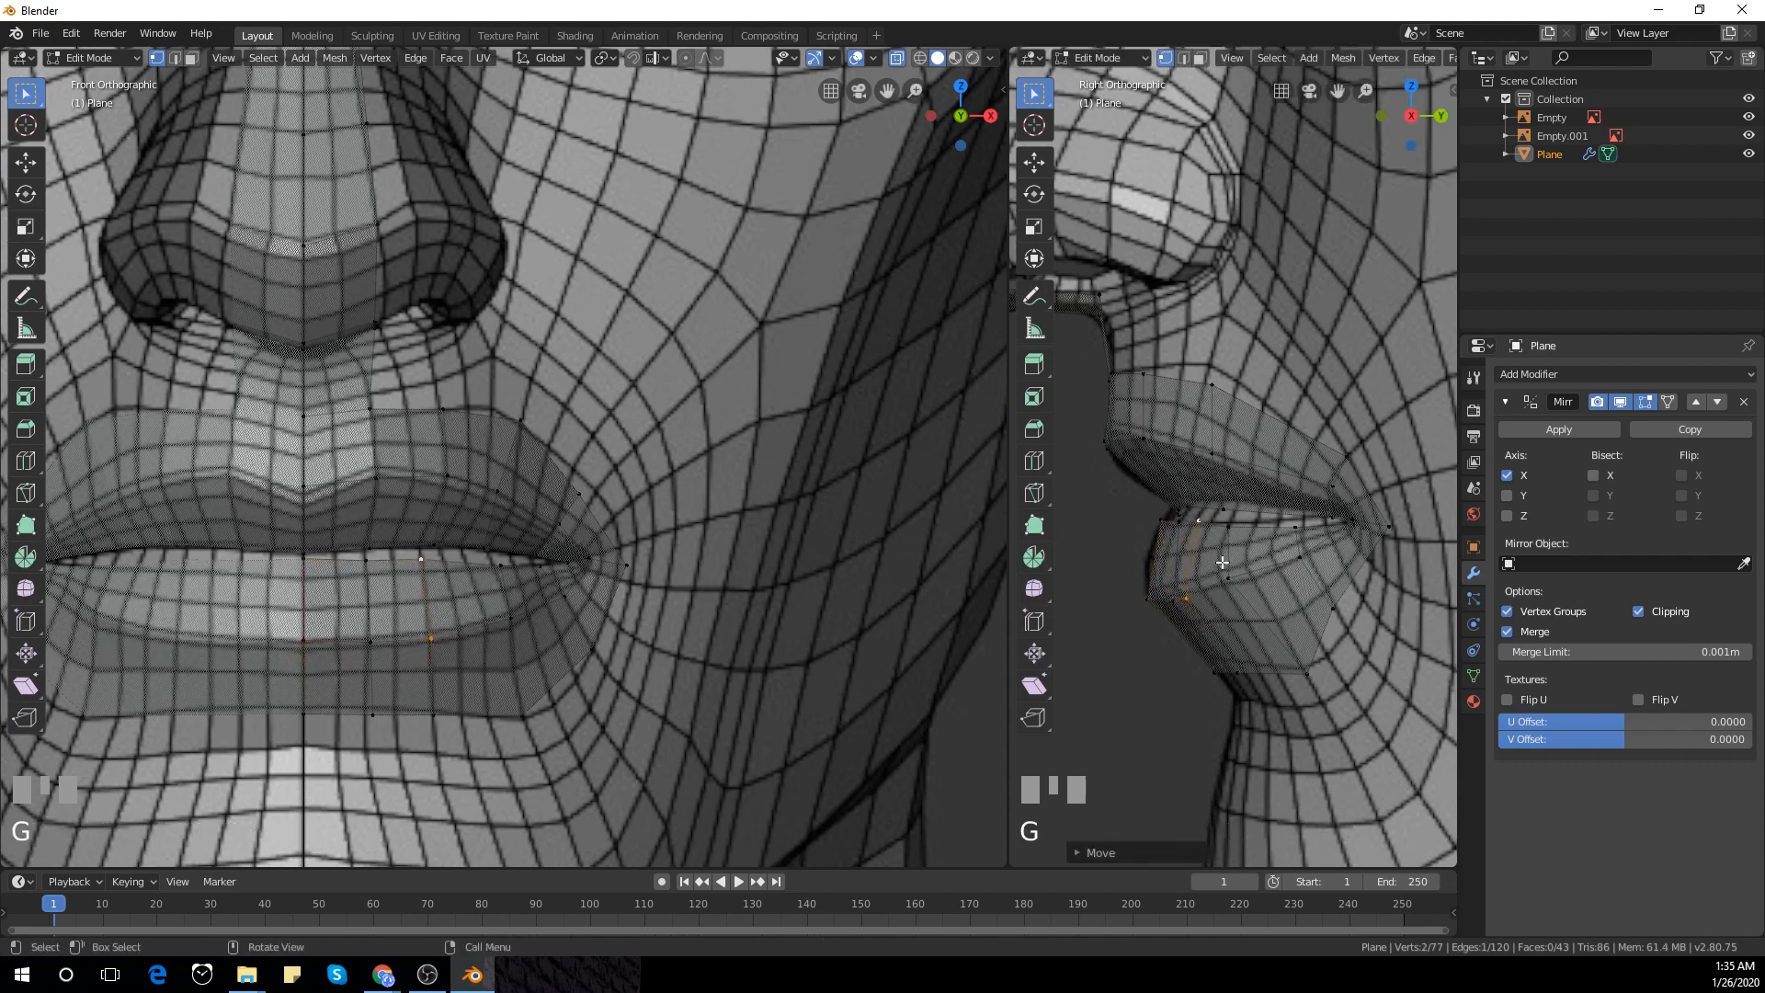
left_click(1162, 603)
key("g")
left_click(1162, 602)
Examine the depth and shape of the finished lips together with the nose and eye in a perspective view
left_click(1179, 521)
scroll(418, 591, "down", 3)
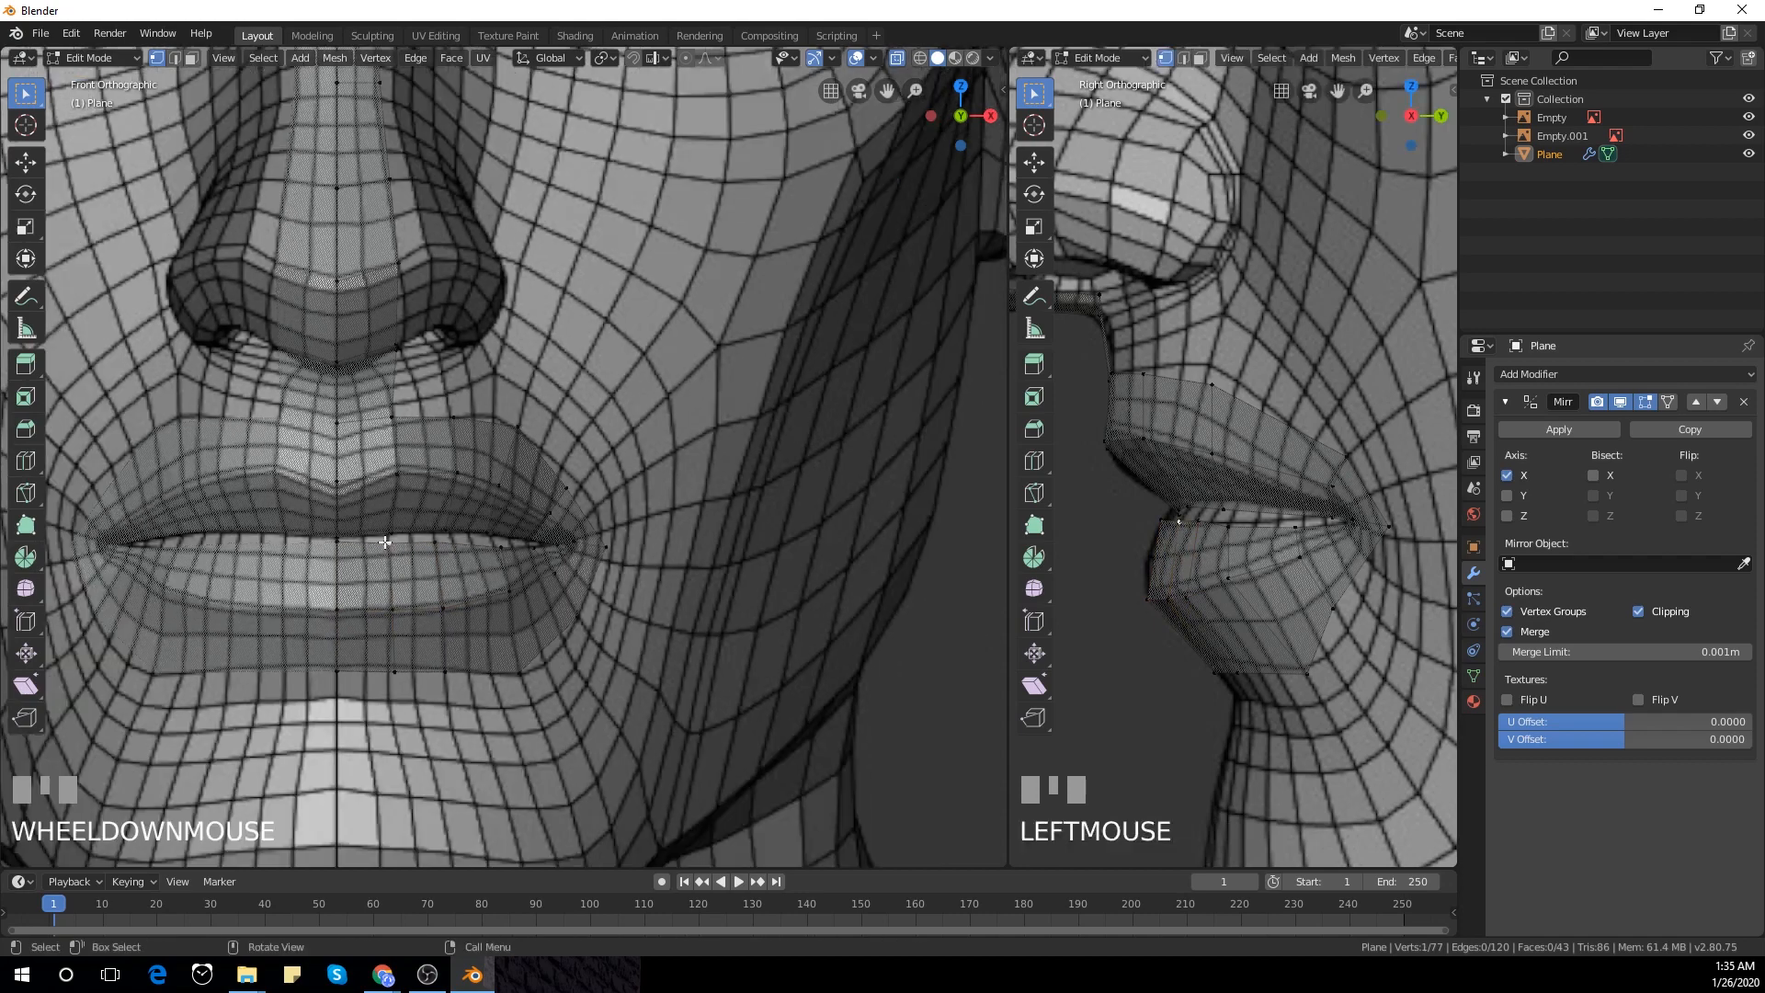
left_click(413, 635)
scroll(717, 386, "down", 4)
middle_click_drag(737, 375, 629, 434, "shift")
scroll(717, 432, "down", 2)
scroll(594, 425, "up", 1)
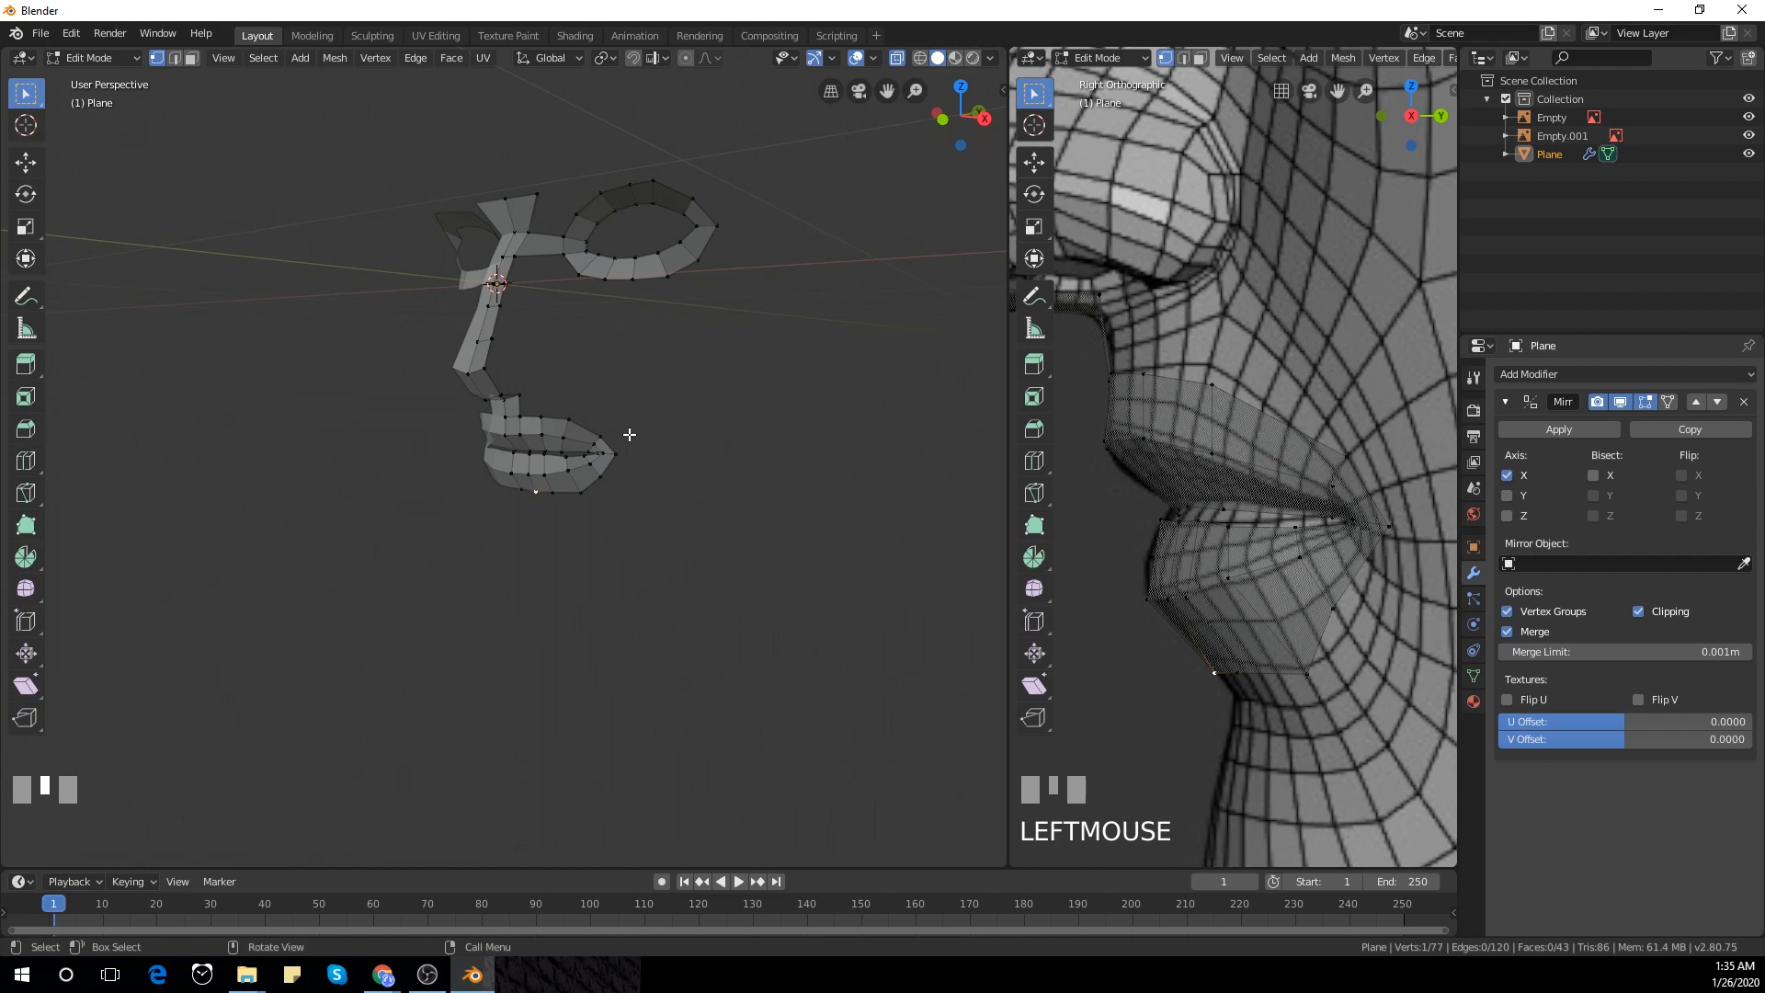
Add a level 2 Subdivision Surface modifier to the face mesh in Object Mode, using the front view
key("KP_1")
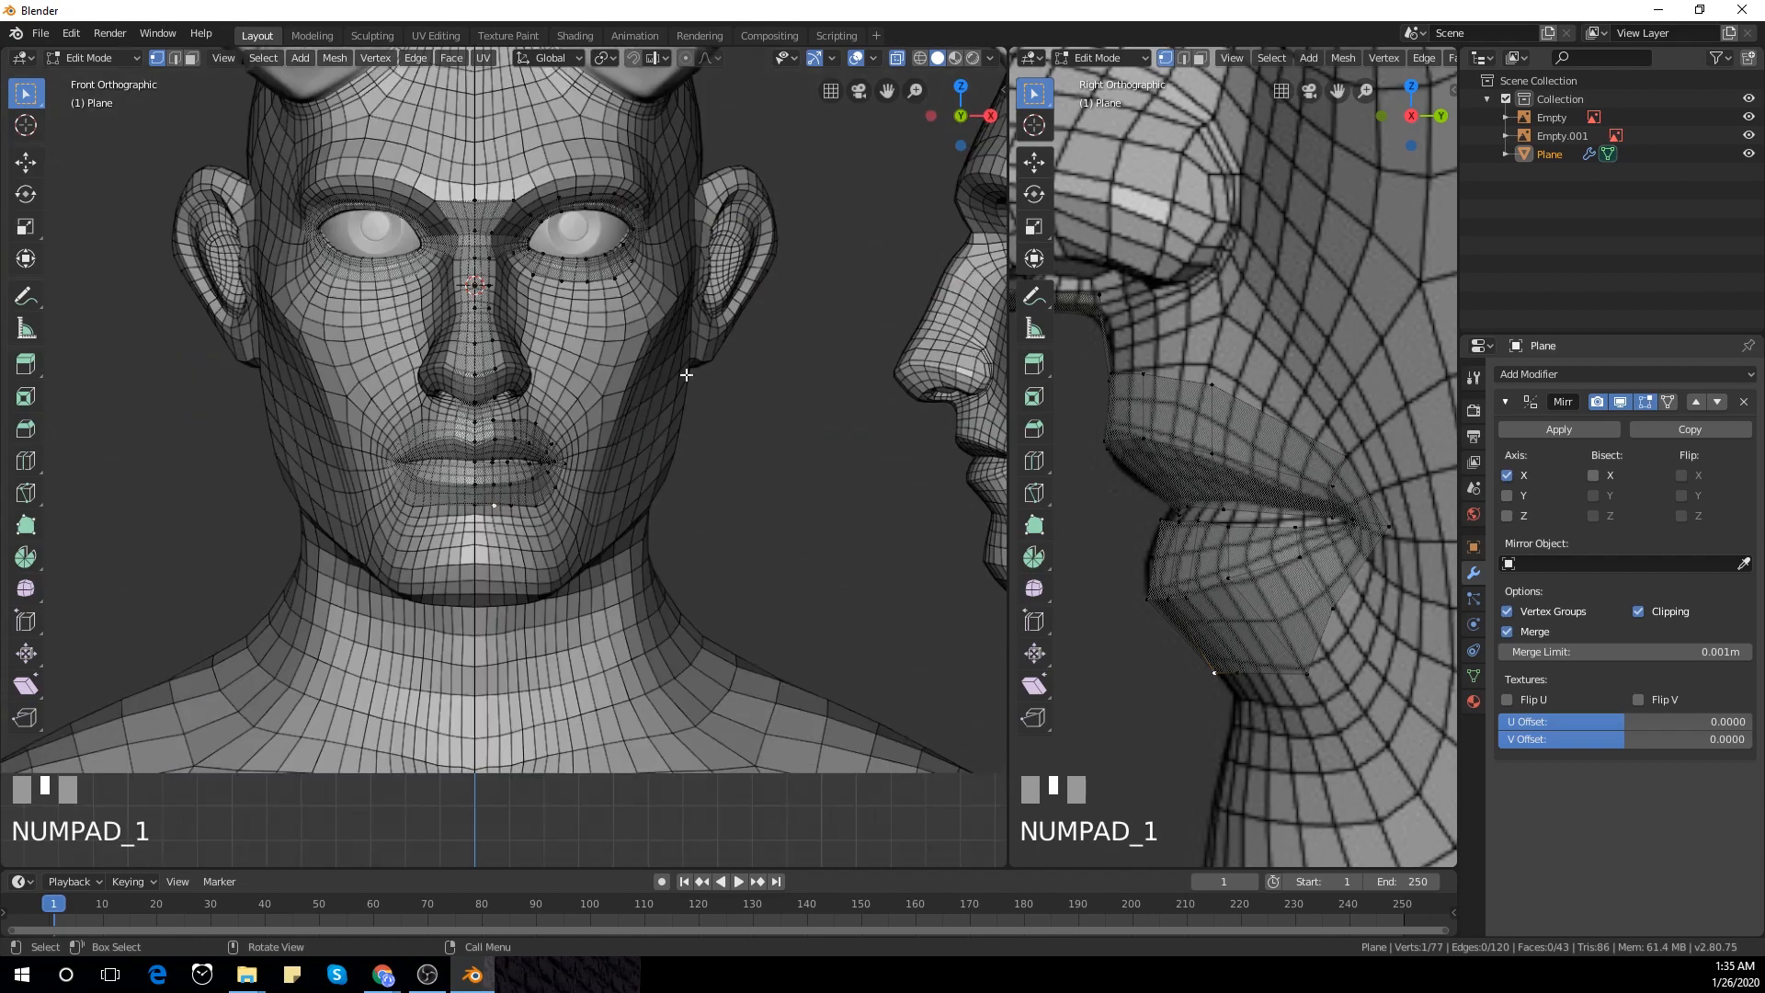
scroll(639, 400, "up", 2)
middle_click_drag(639, 400, 672, 664, "shift")
scroll(625, 497, "down", 2)
scroll(617, 406, "up", 1)
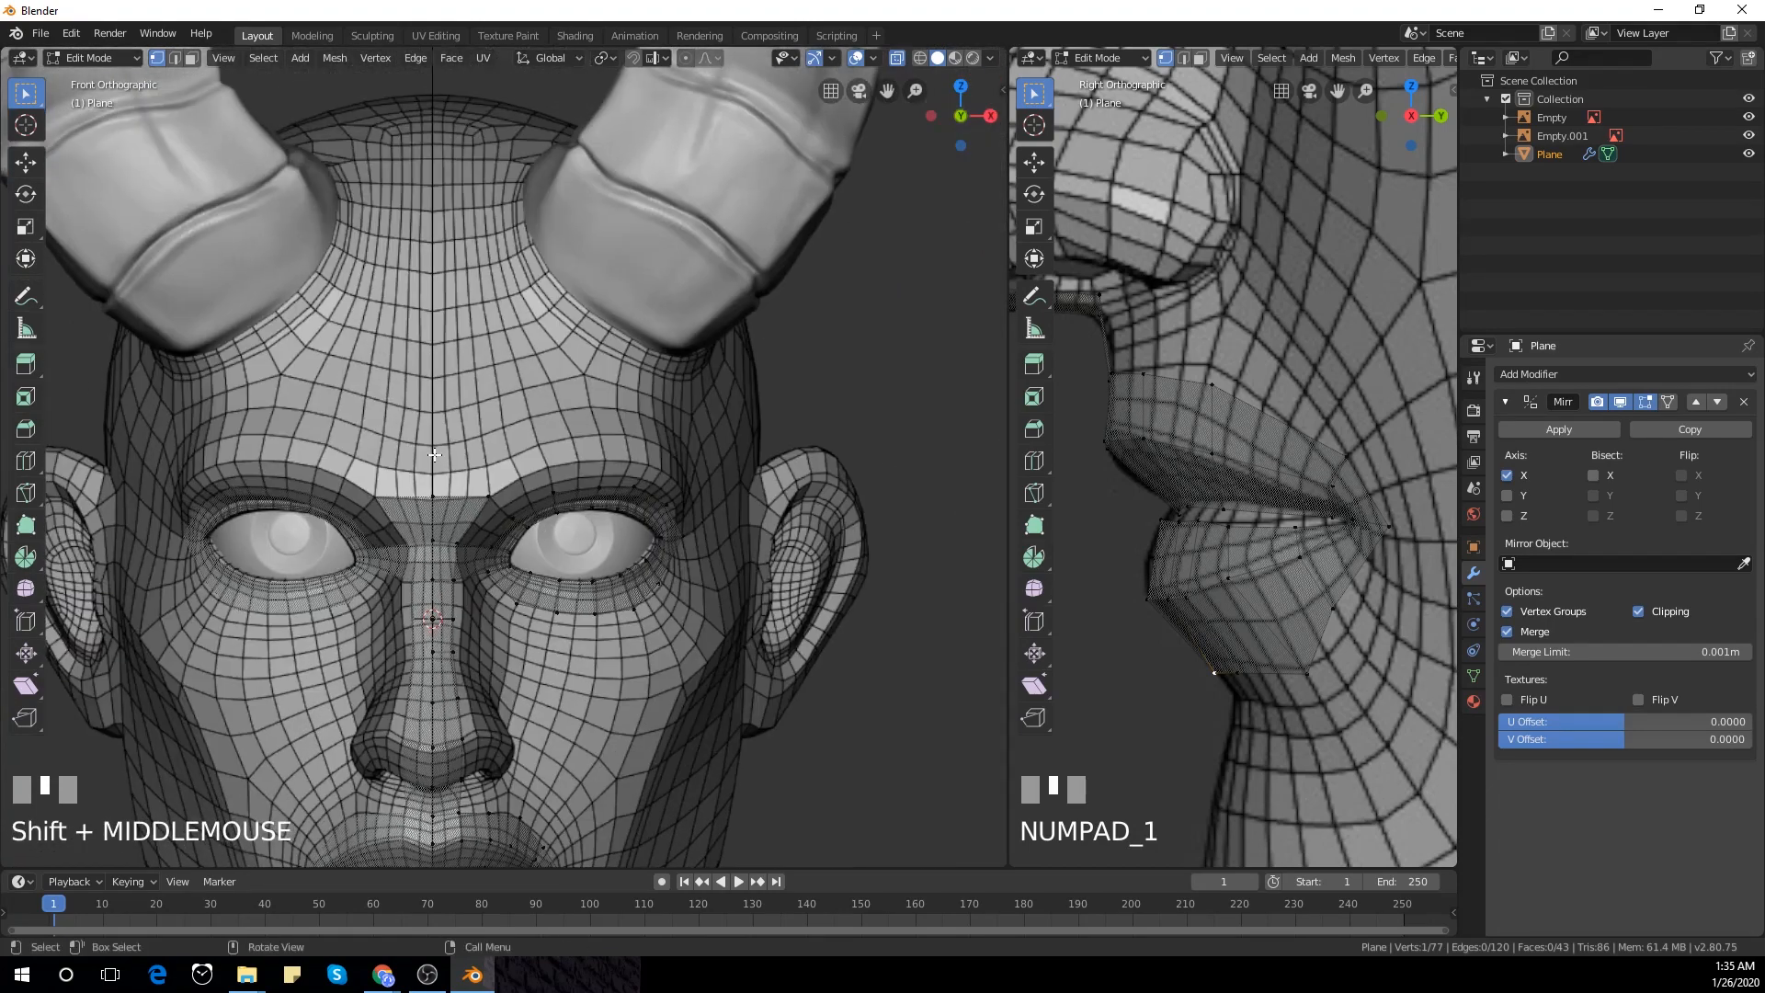
left_click(395, 456)
left_click_drag(396, 456, 509, 493)
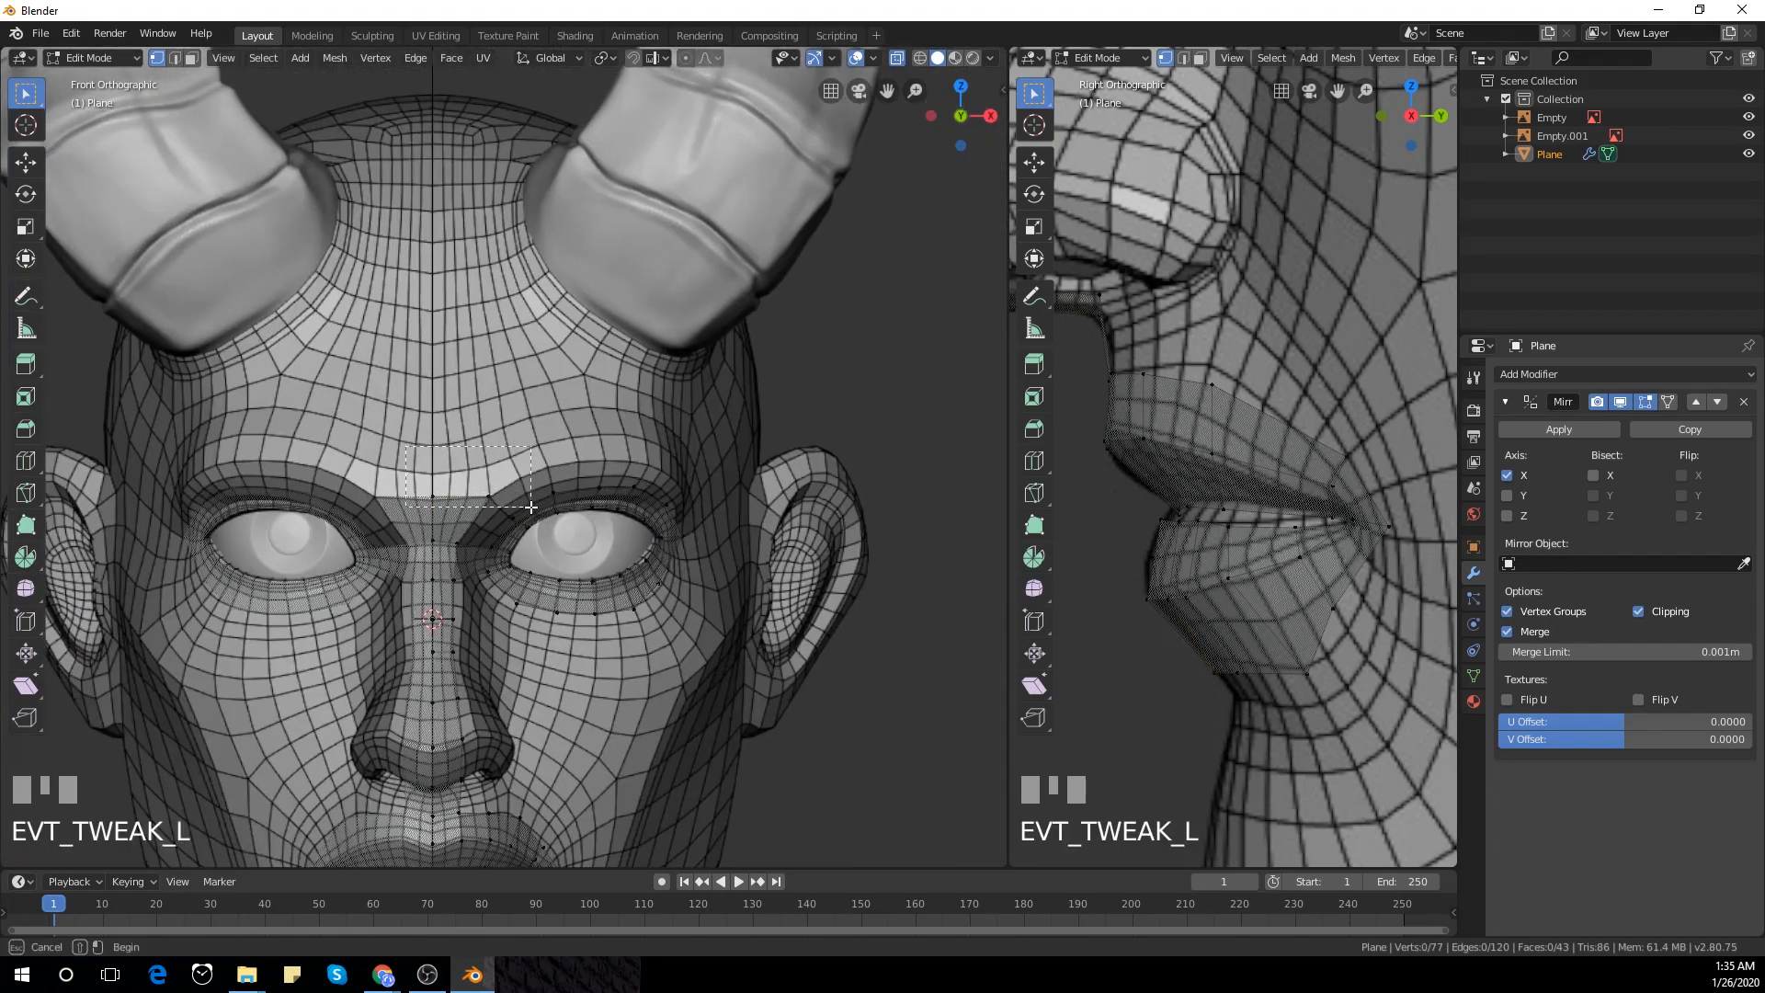
key("Tab")
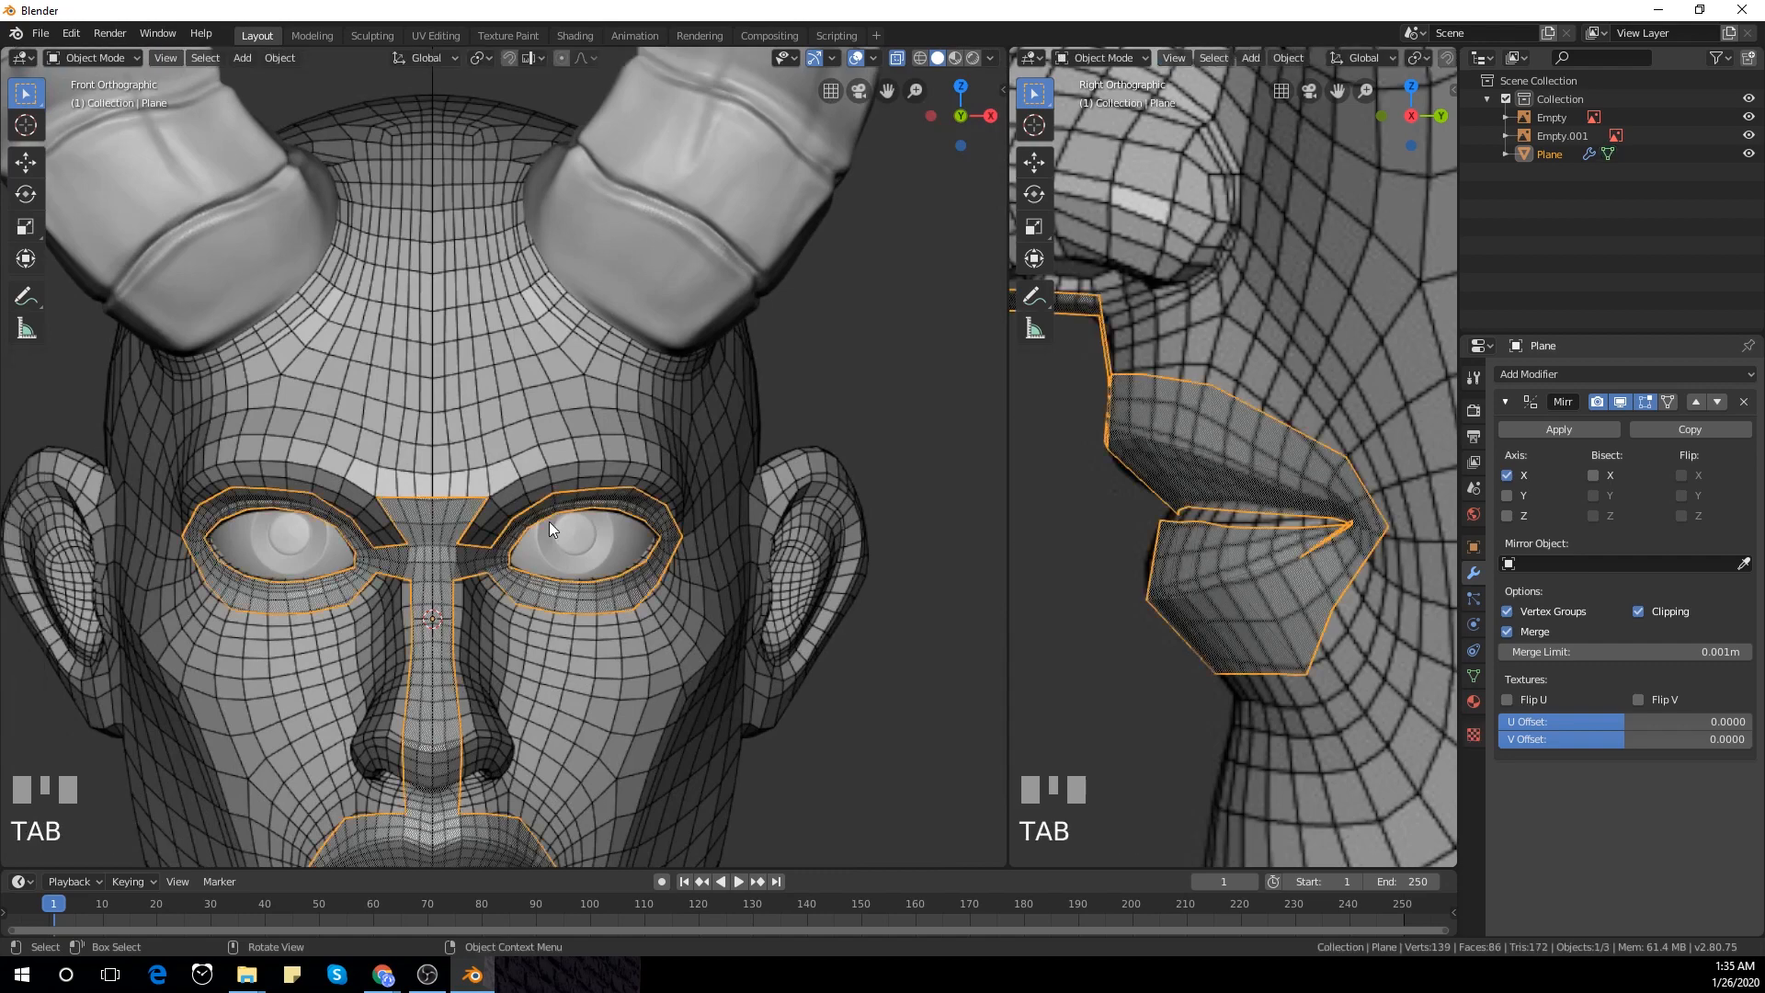
scroll(549, 521, "down", 3)
key("ctrl+2")
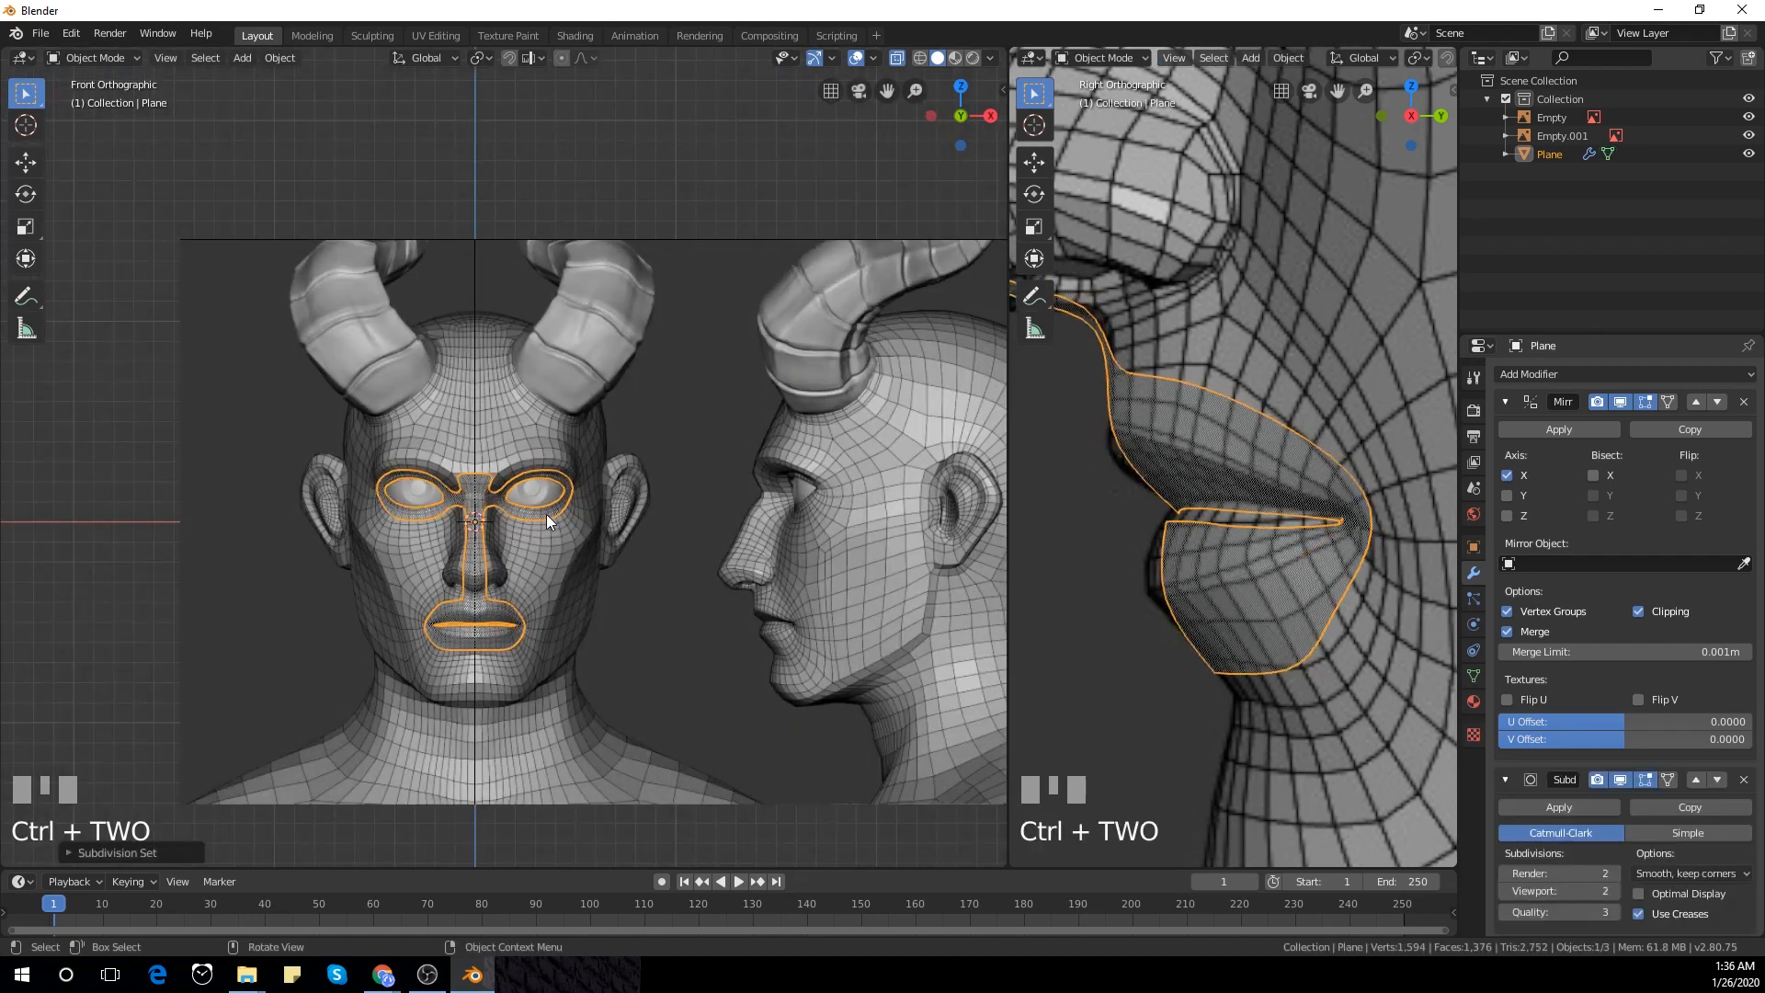
Adjust the edit cage to the subdivision modifier's result and resume editing the face mesh
scroll(1590, 603, "down", 2)
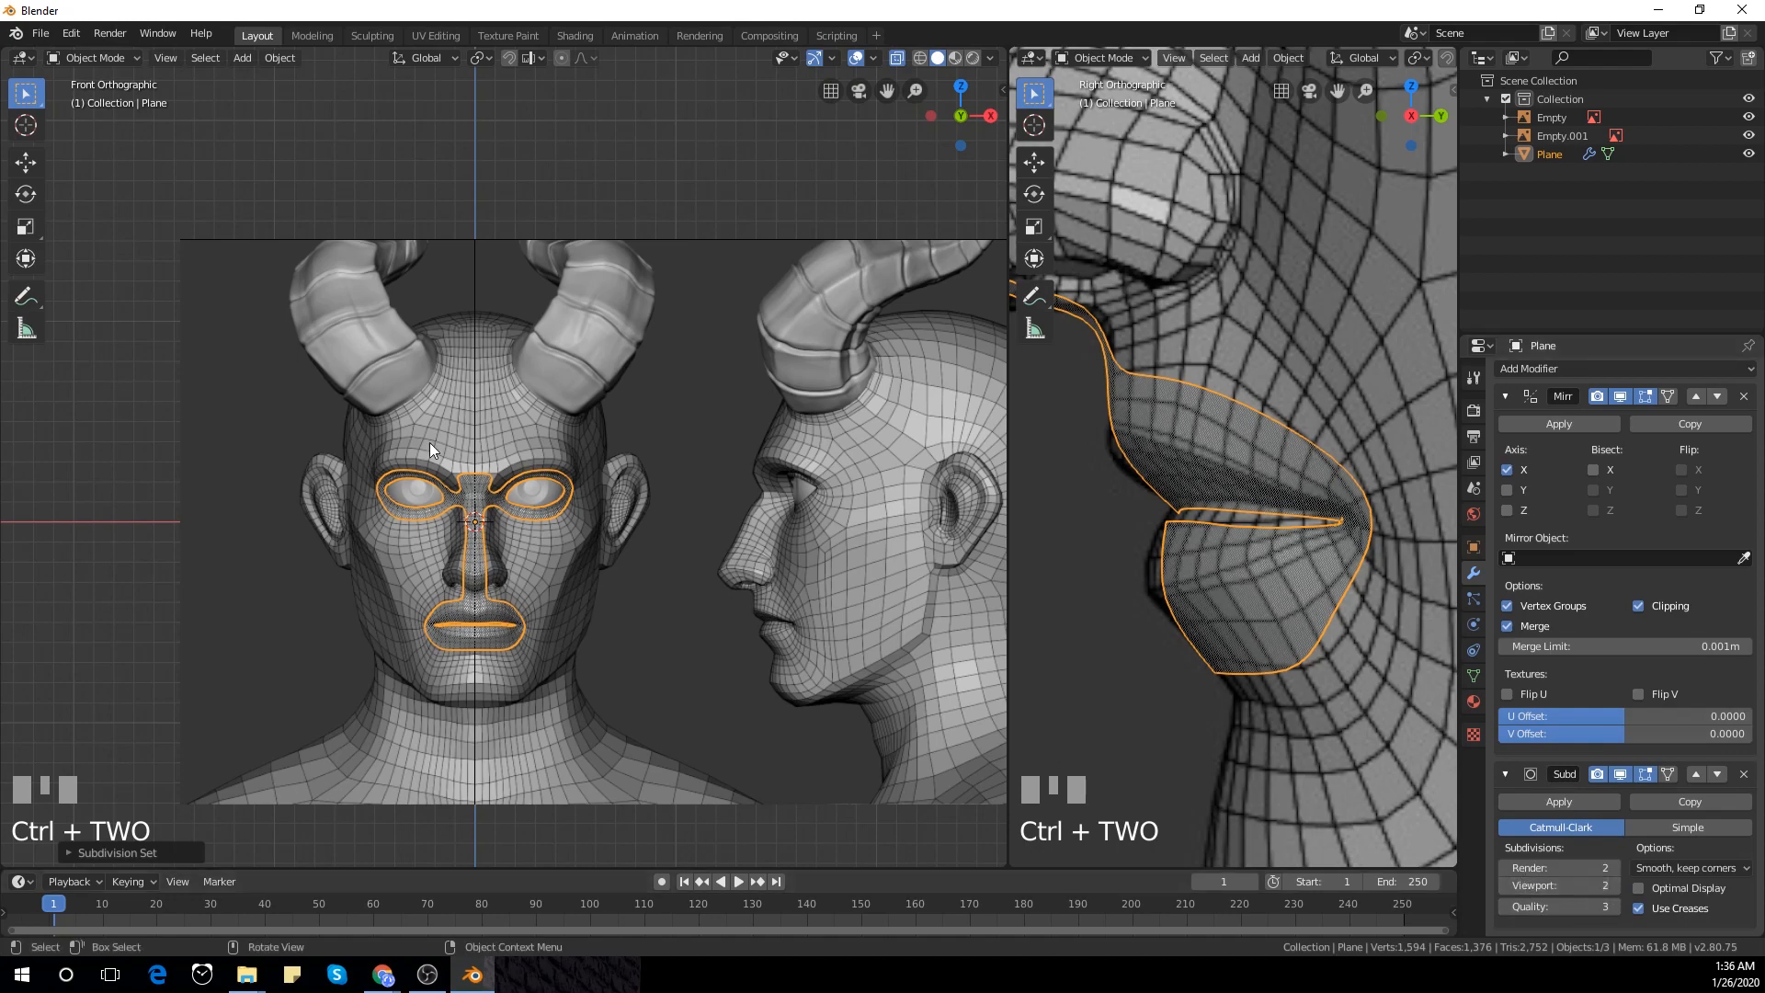
scroll(428, 443, "up", 5)
middle_click_drag(461, 494, 500, 385, "shift")
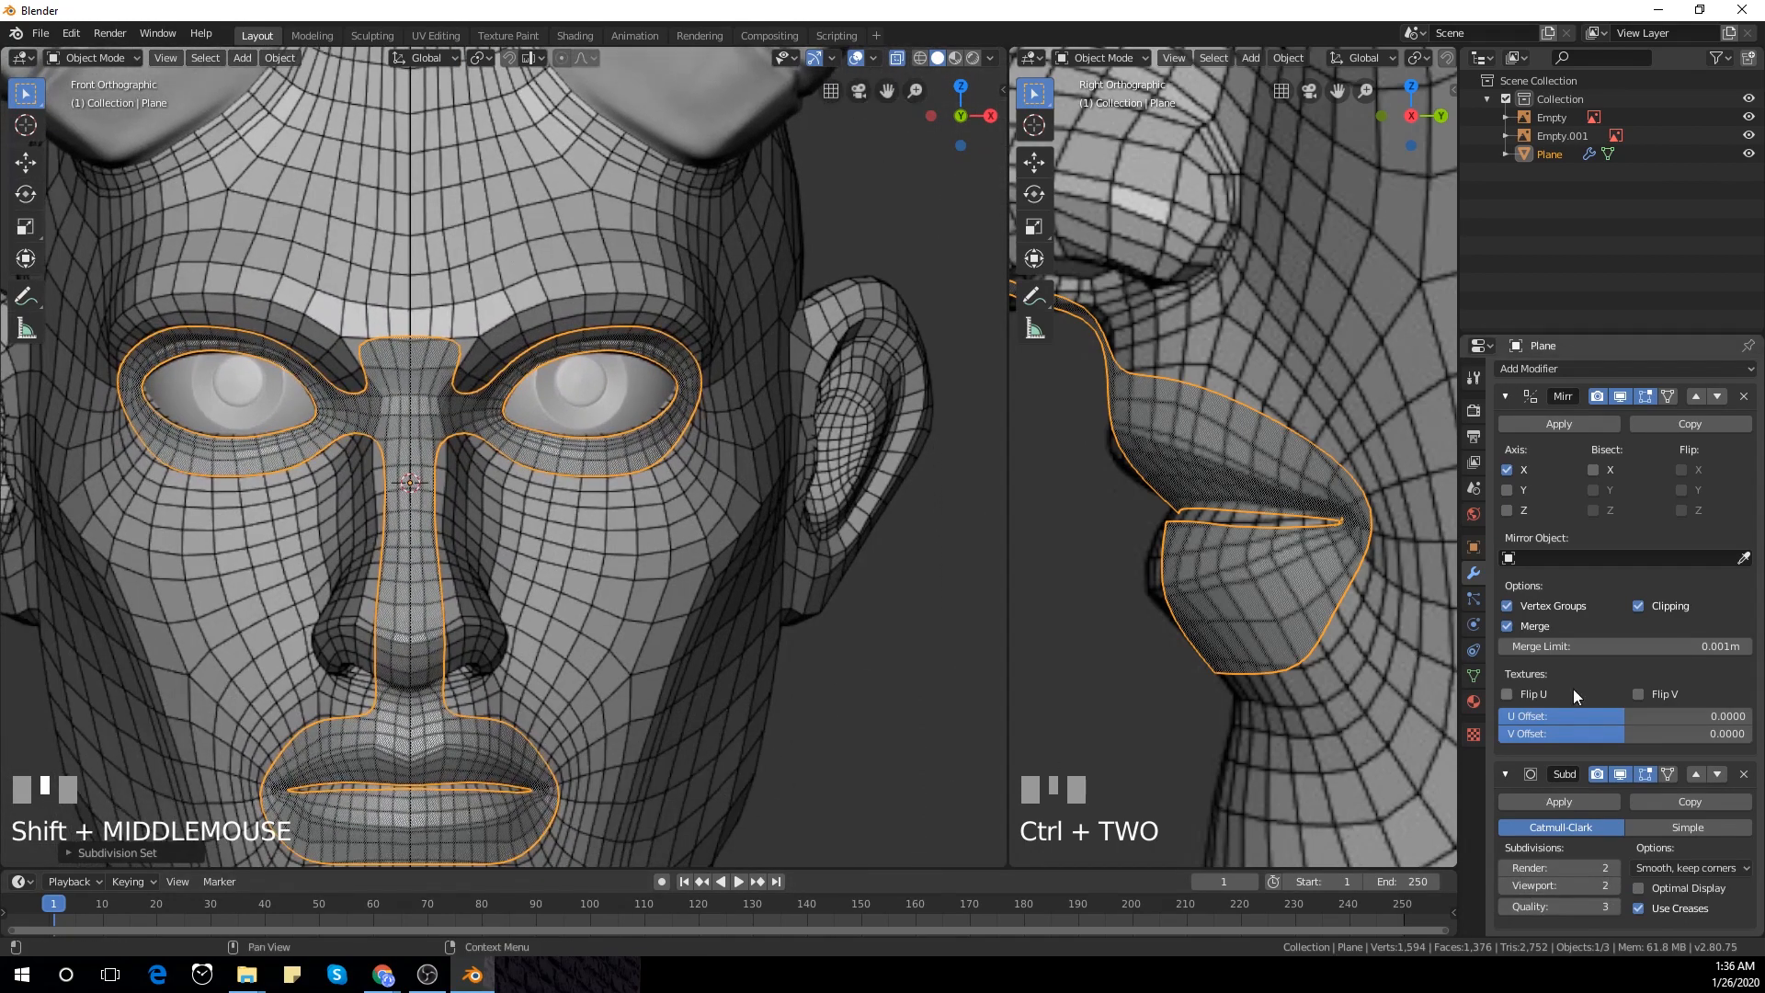
left_click(1672, 774)
key("grave")
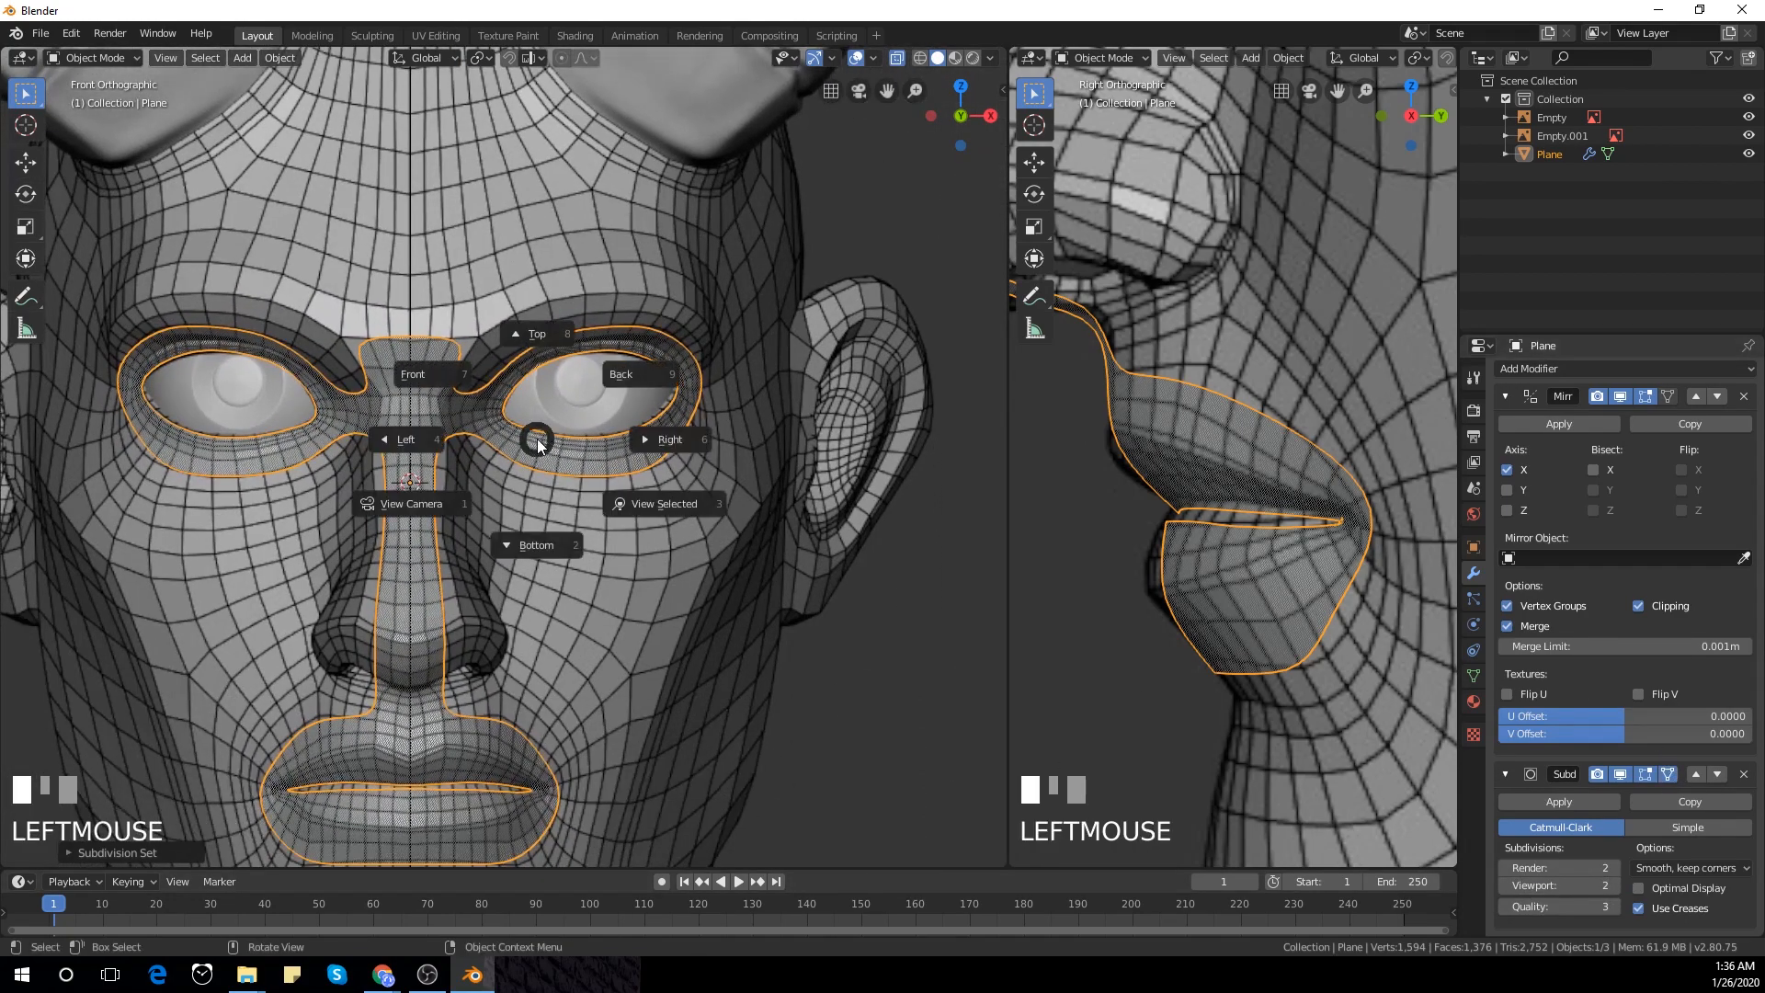
left_click(537, 443)
key("Tab")
Extrude the top edge of the nose bridge between the brows about 0.1 m upward onto the forehead
scroll(548, 458, "up", 3)
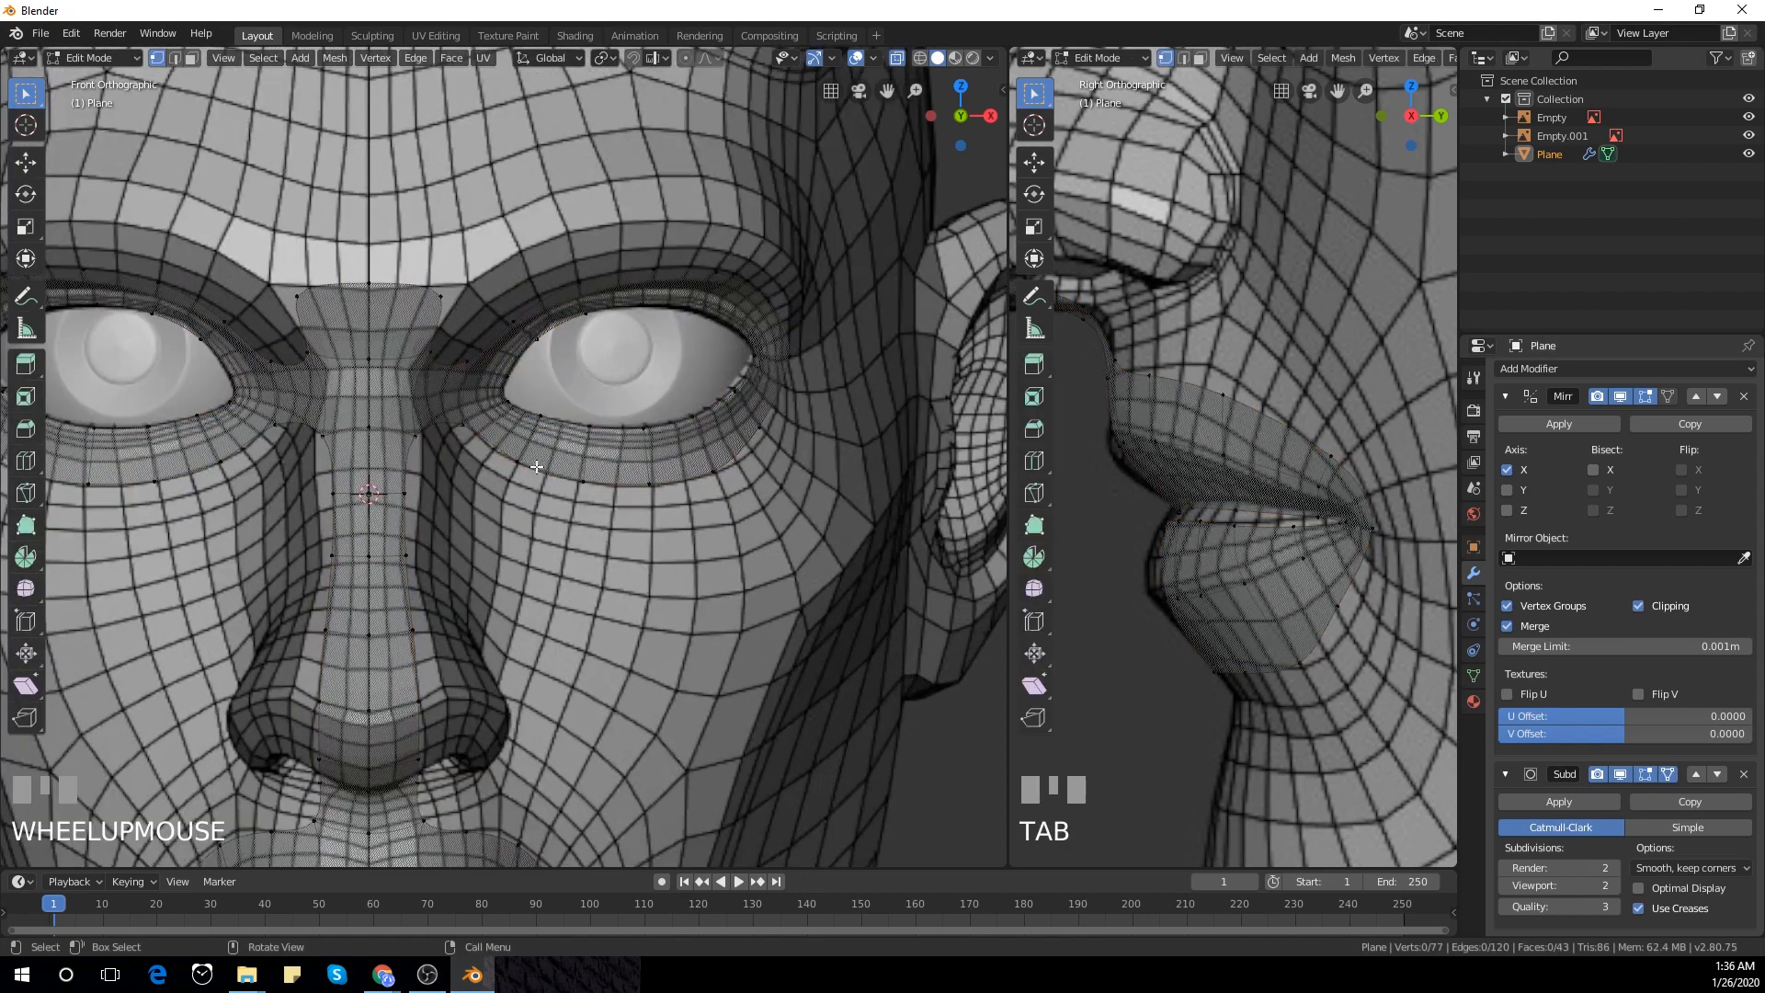
mouse_move(502, 506)
middle_mouse_down("shift")
mouse_move(552, 462)
mouse_move(484, 496)
mouse_move(484, 521)
middle_mouse_up("shift")
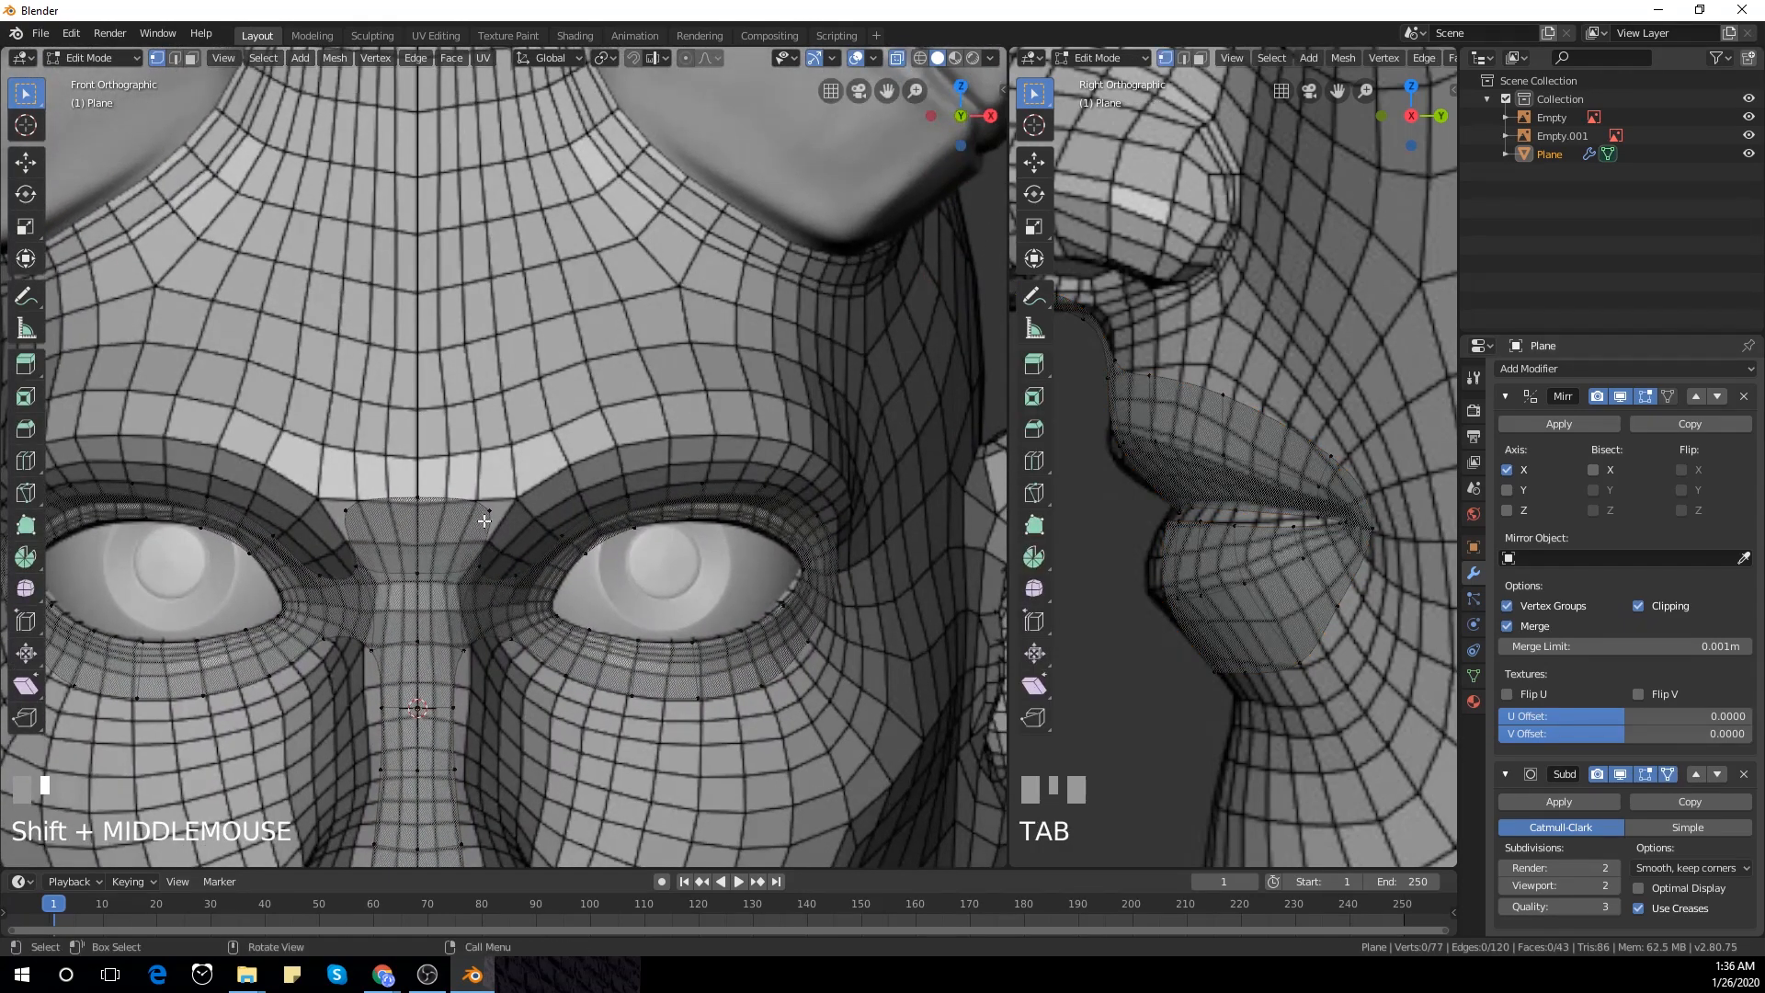
left_click(490, 512)
key("Tab")
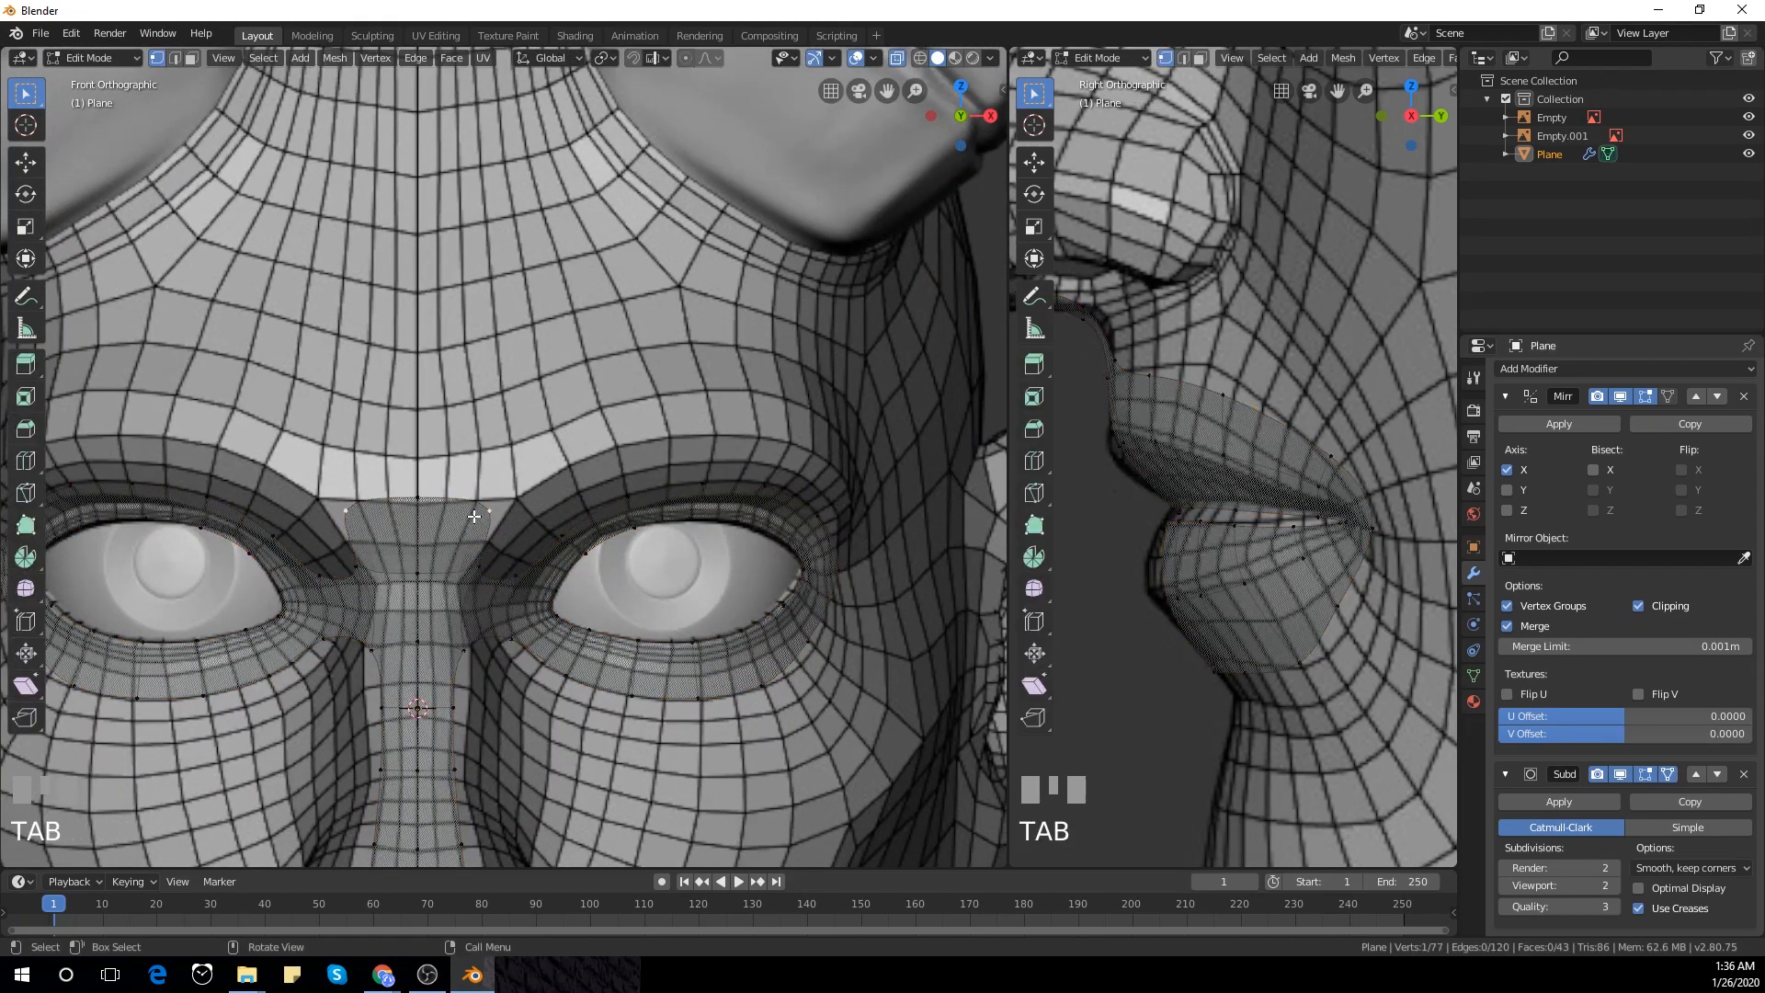
left_click(496, 498, "shift")
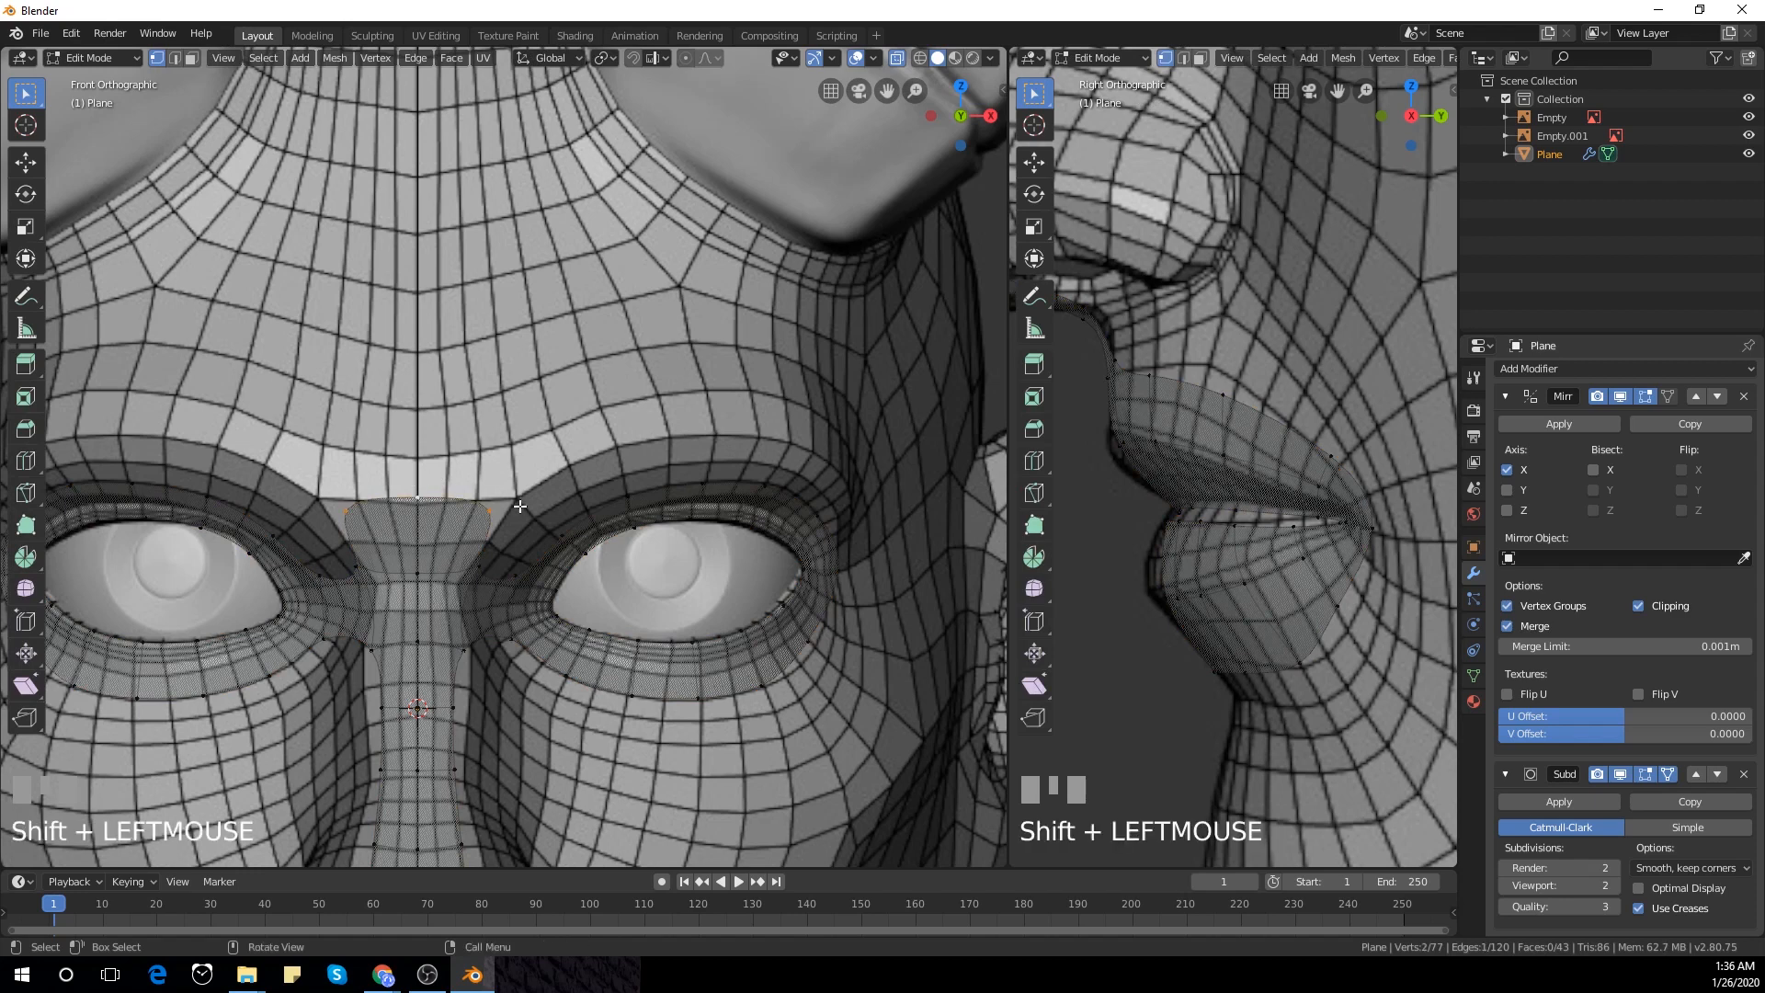
key("e")
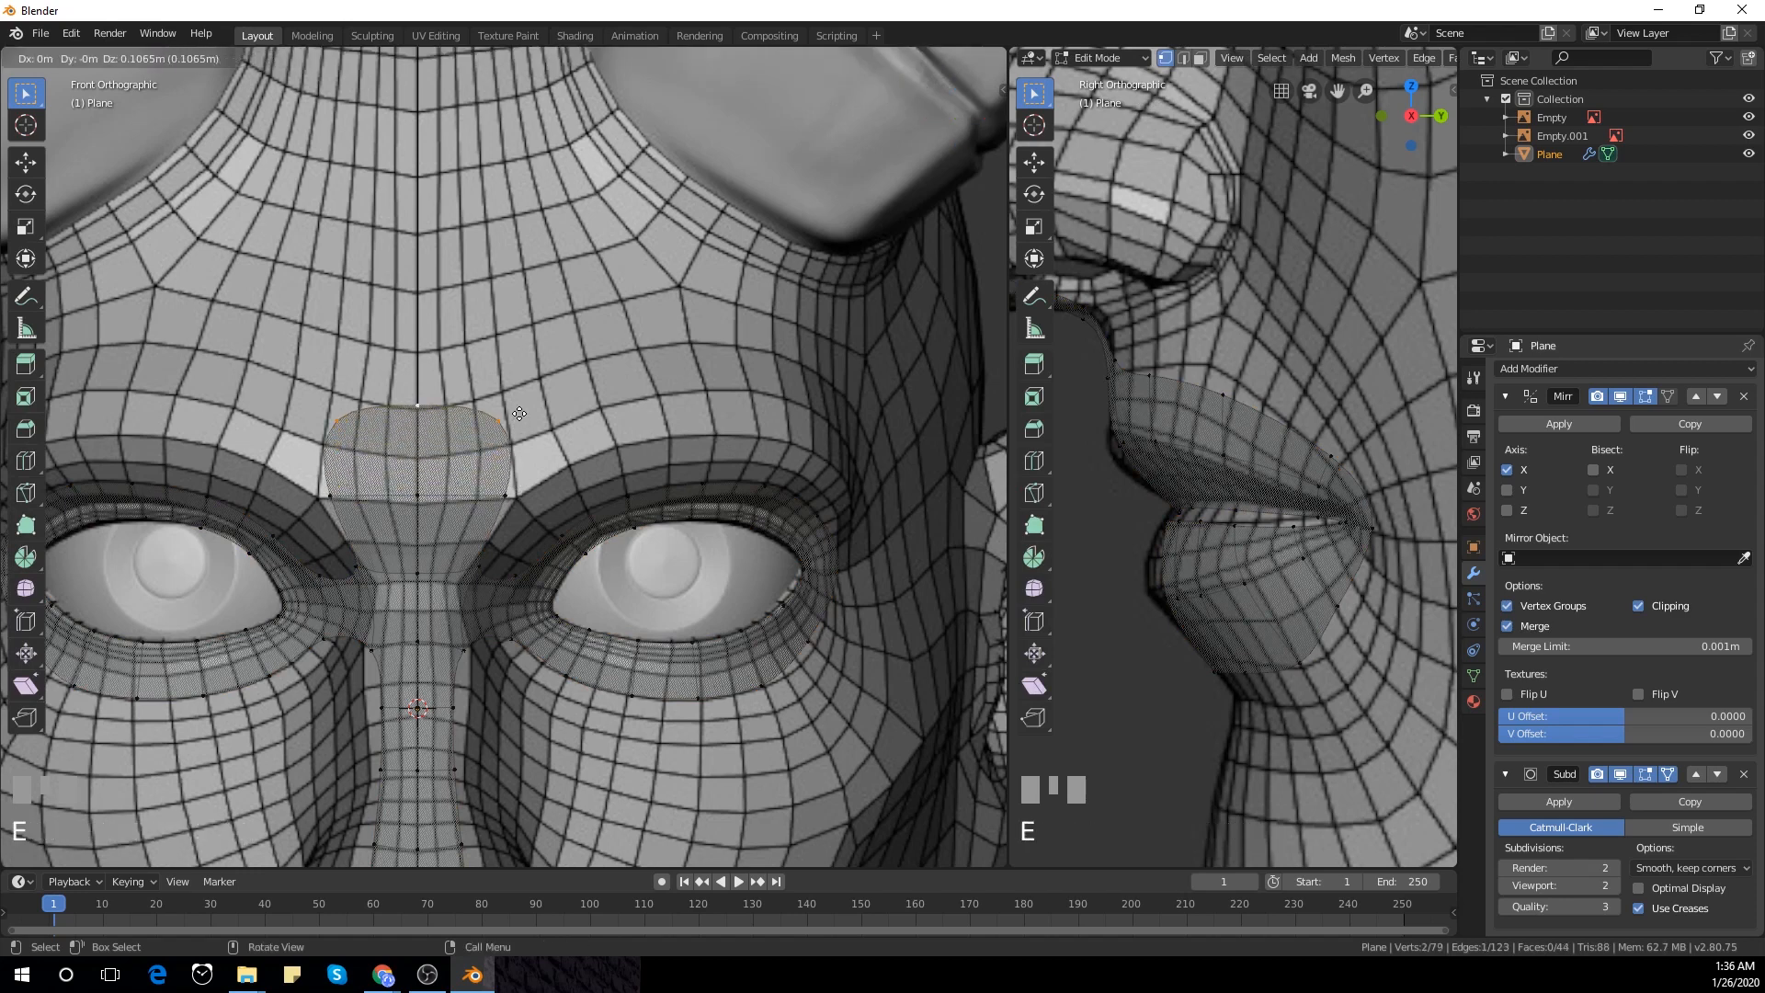
left_click(517, 418)
Raise the extruded forehead face's upper outer vertex about 0.015 m and adjust its upper center vertex to the reference
left_click(510, 490)
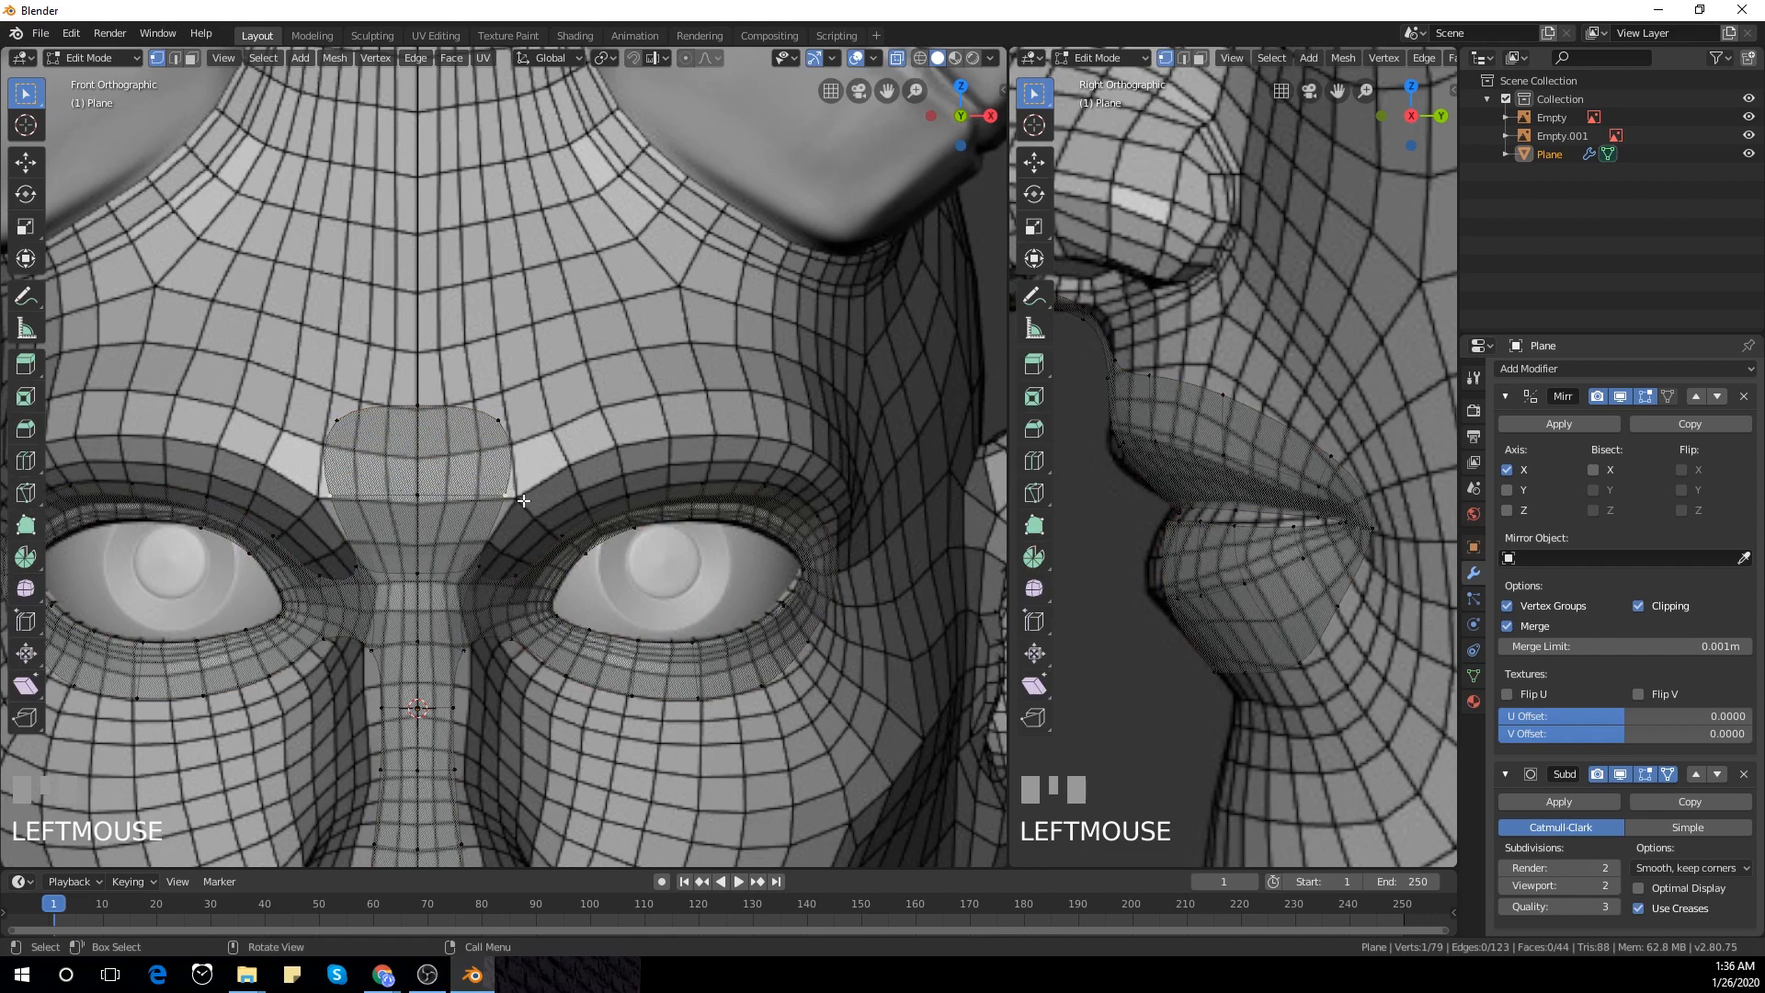
key("g")
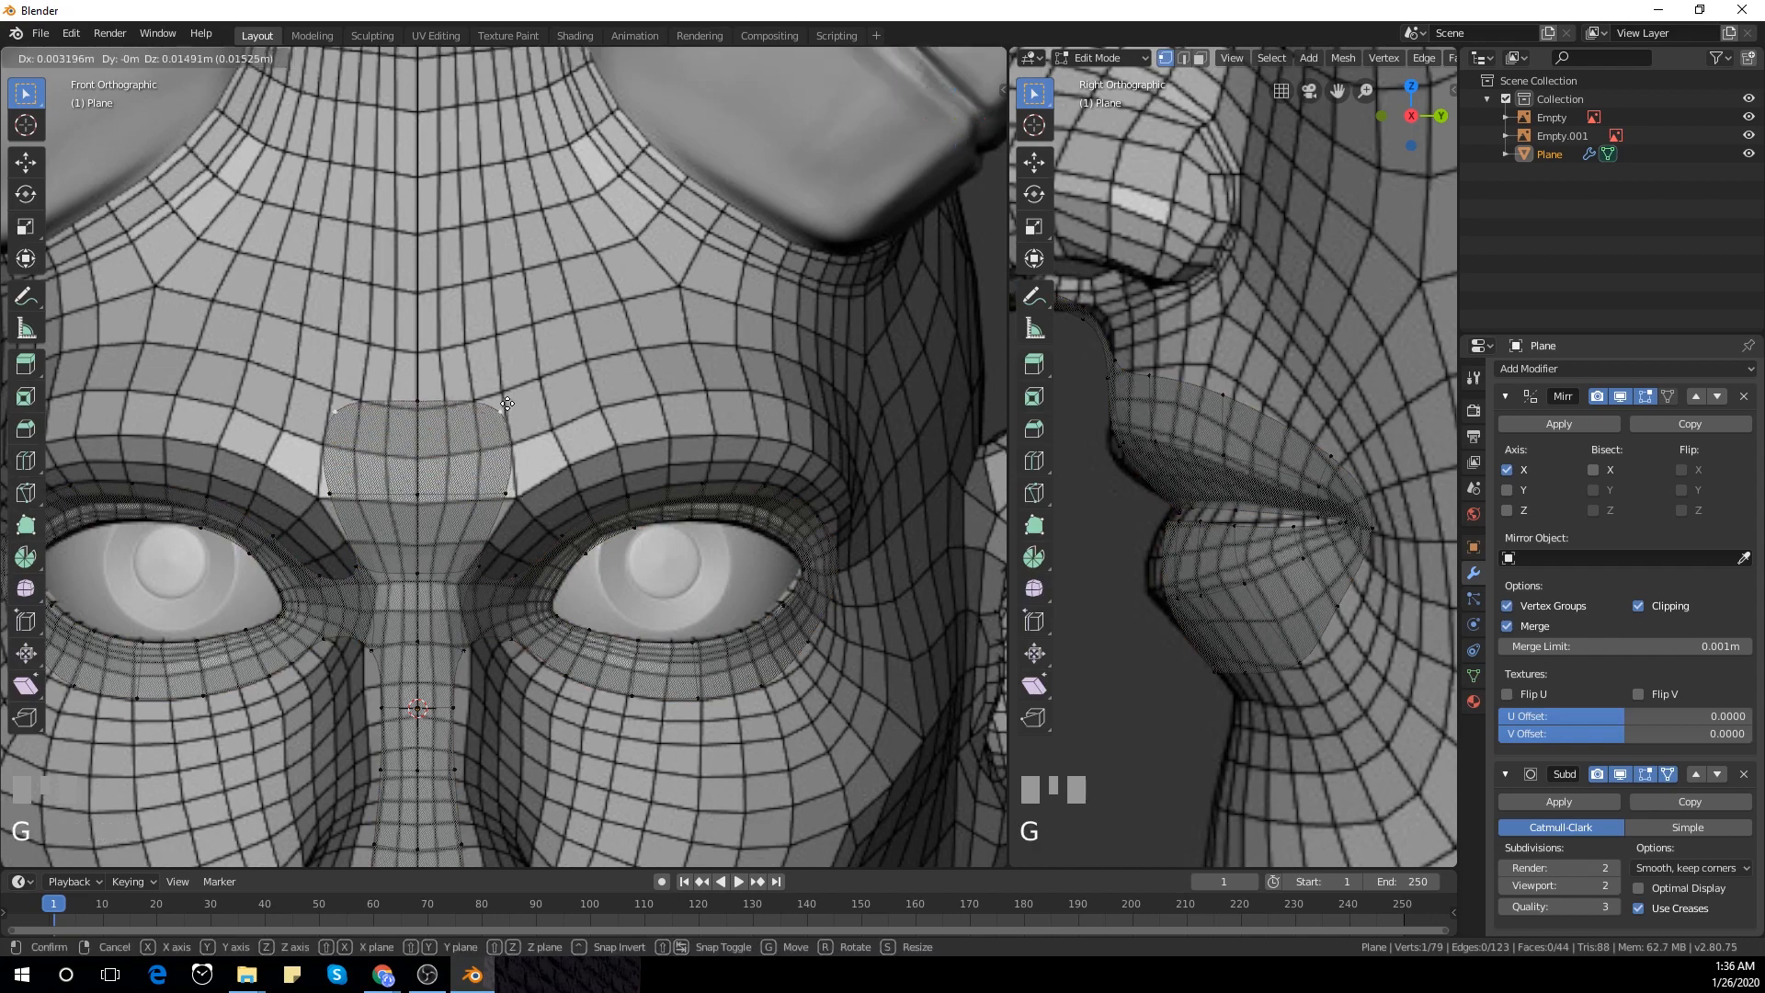
left_click(508, 392)
left_click(430, 402)
key("g")
left_click(430, 412)
In the side view, move the extruded top edge about 0.045 m back and the brow edge below it about 0.017 m forward
scroll(1182, 110, "down", 2)
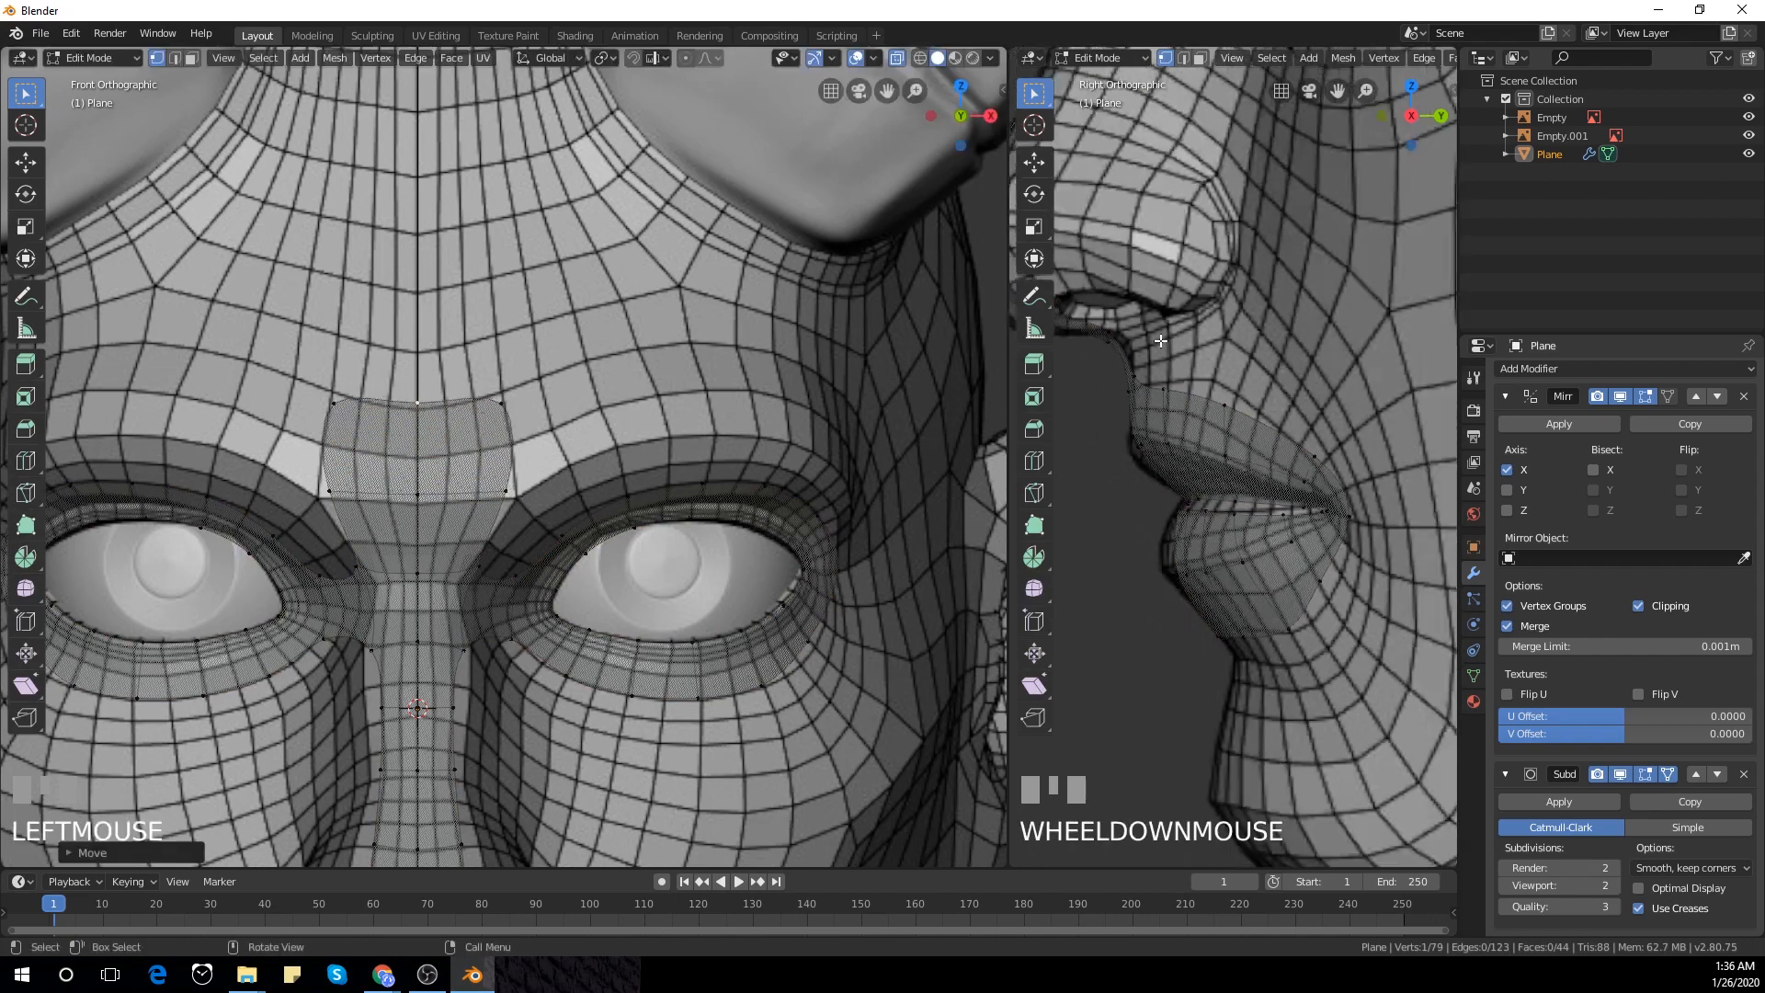
middle_click_drag(1181, 110, 1197, 487, "shift")
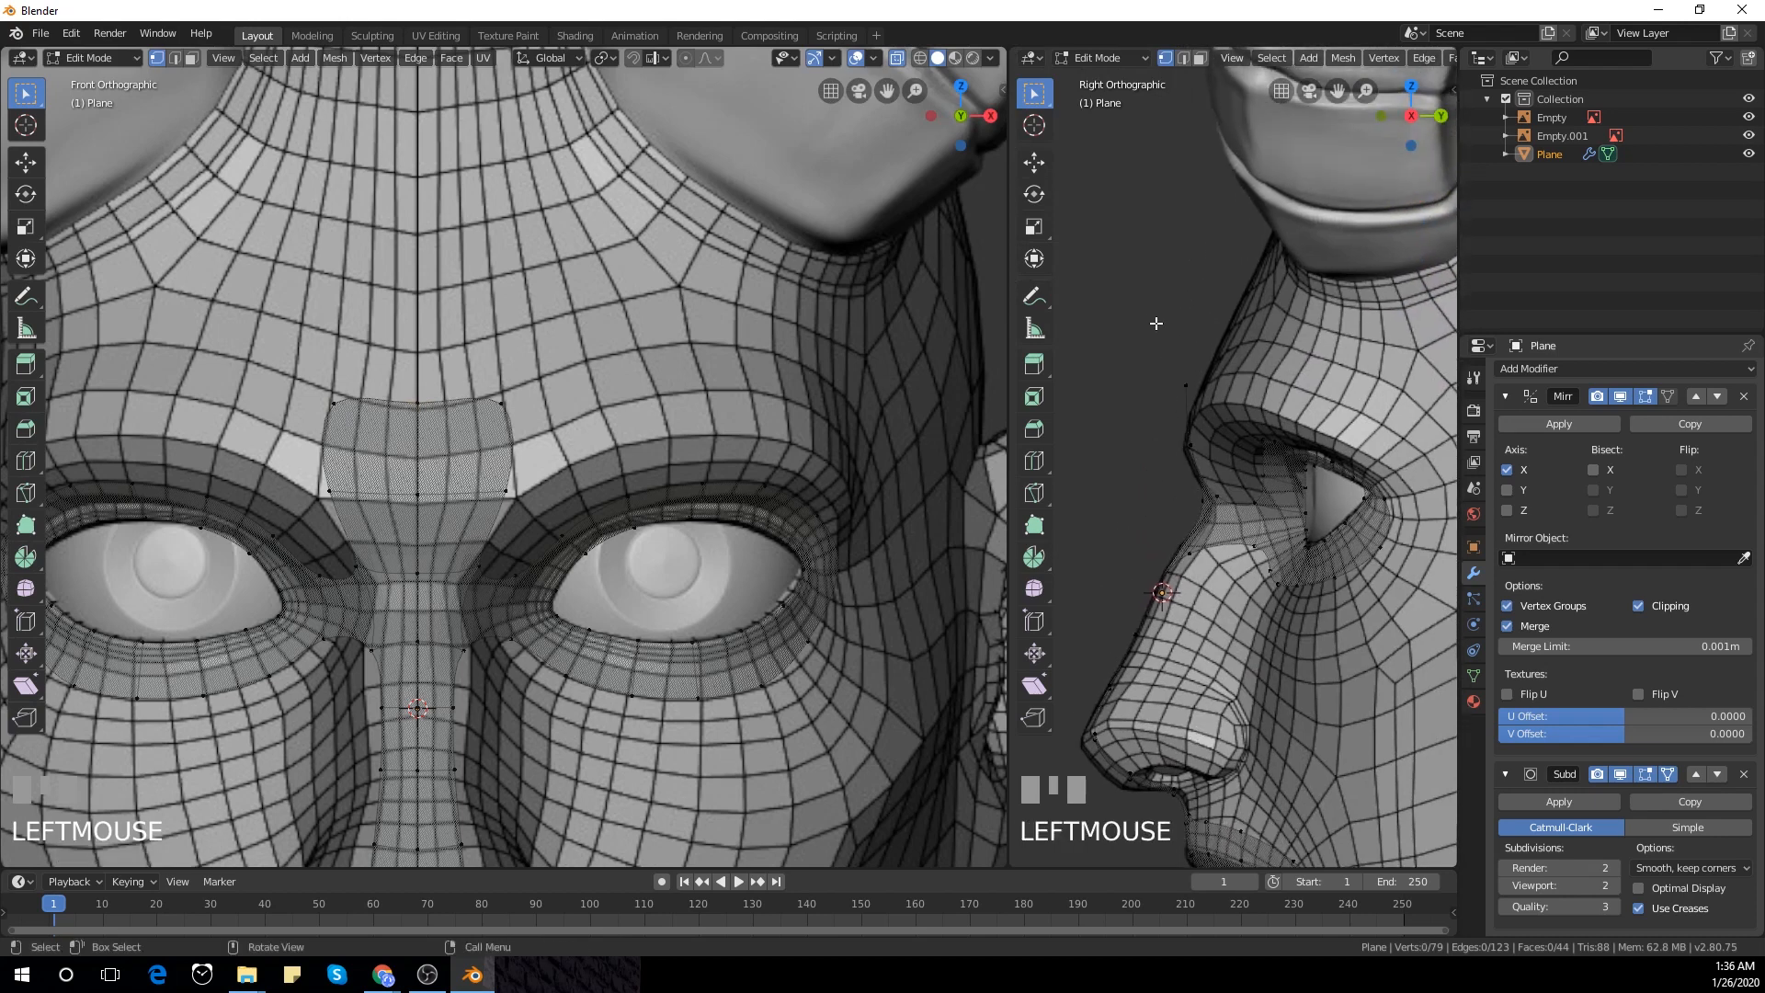
left_click_drag(1164, 355, 1209, 382)
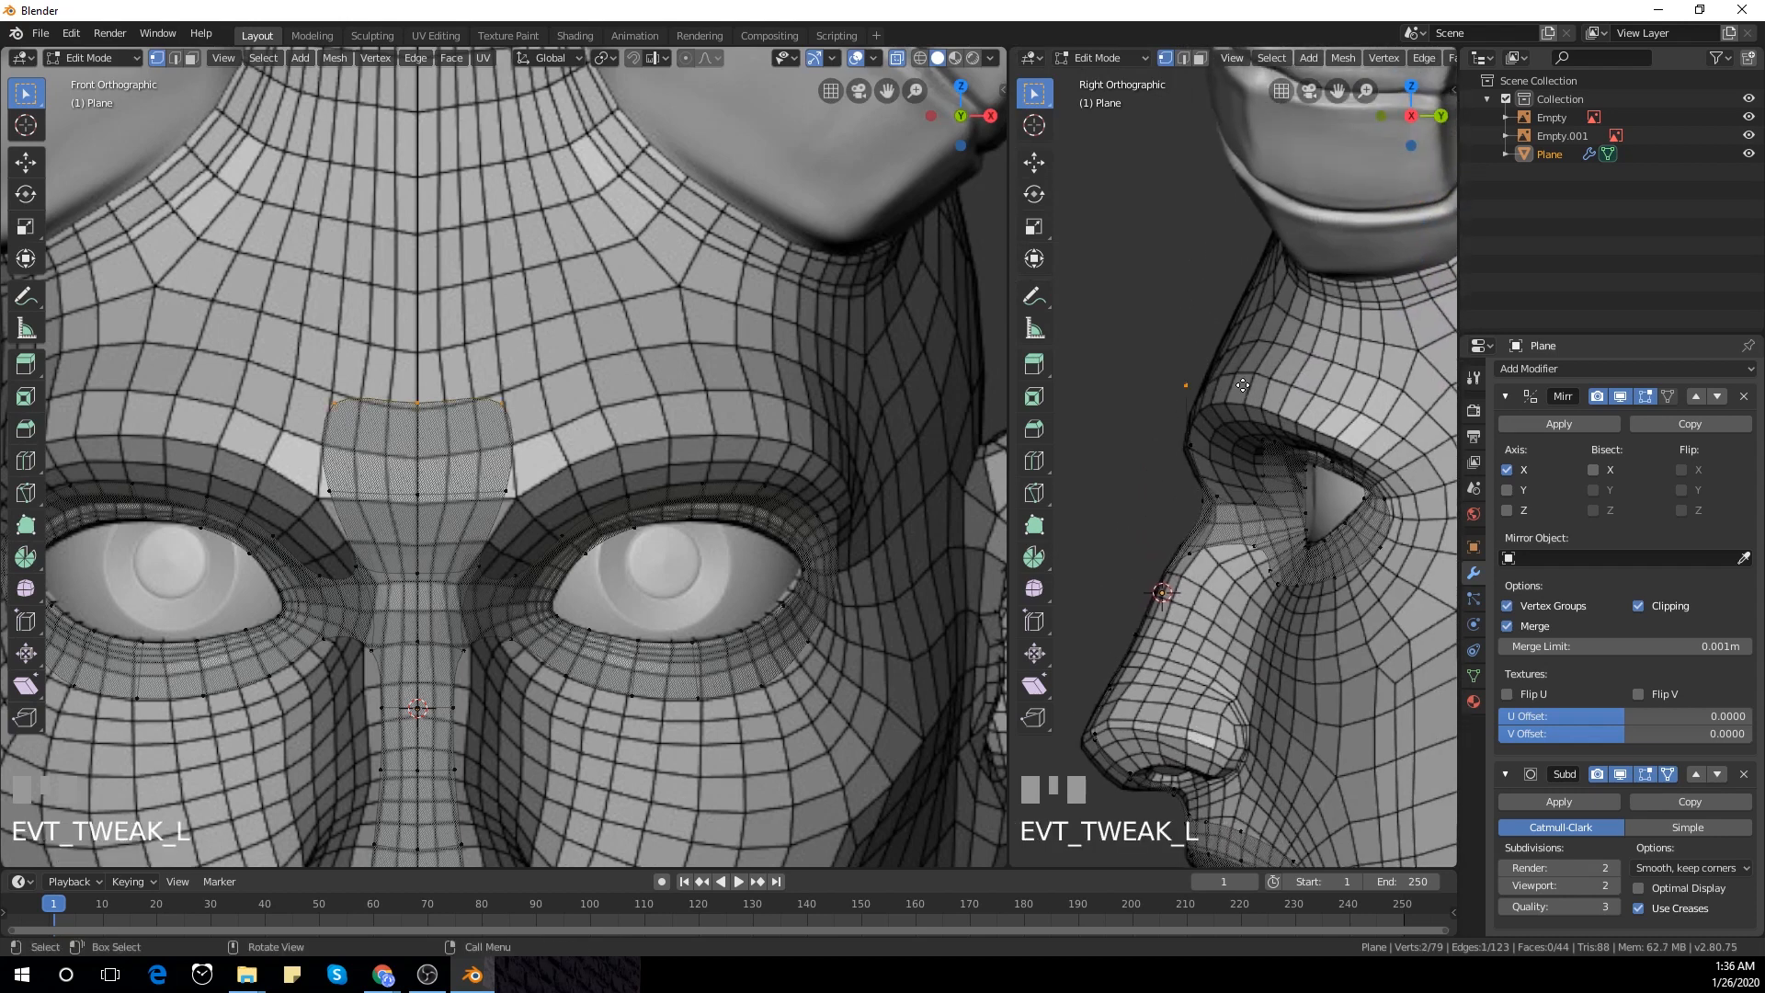
key("g")
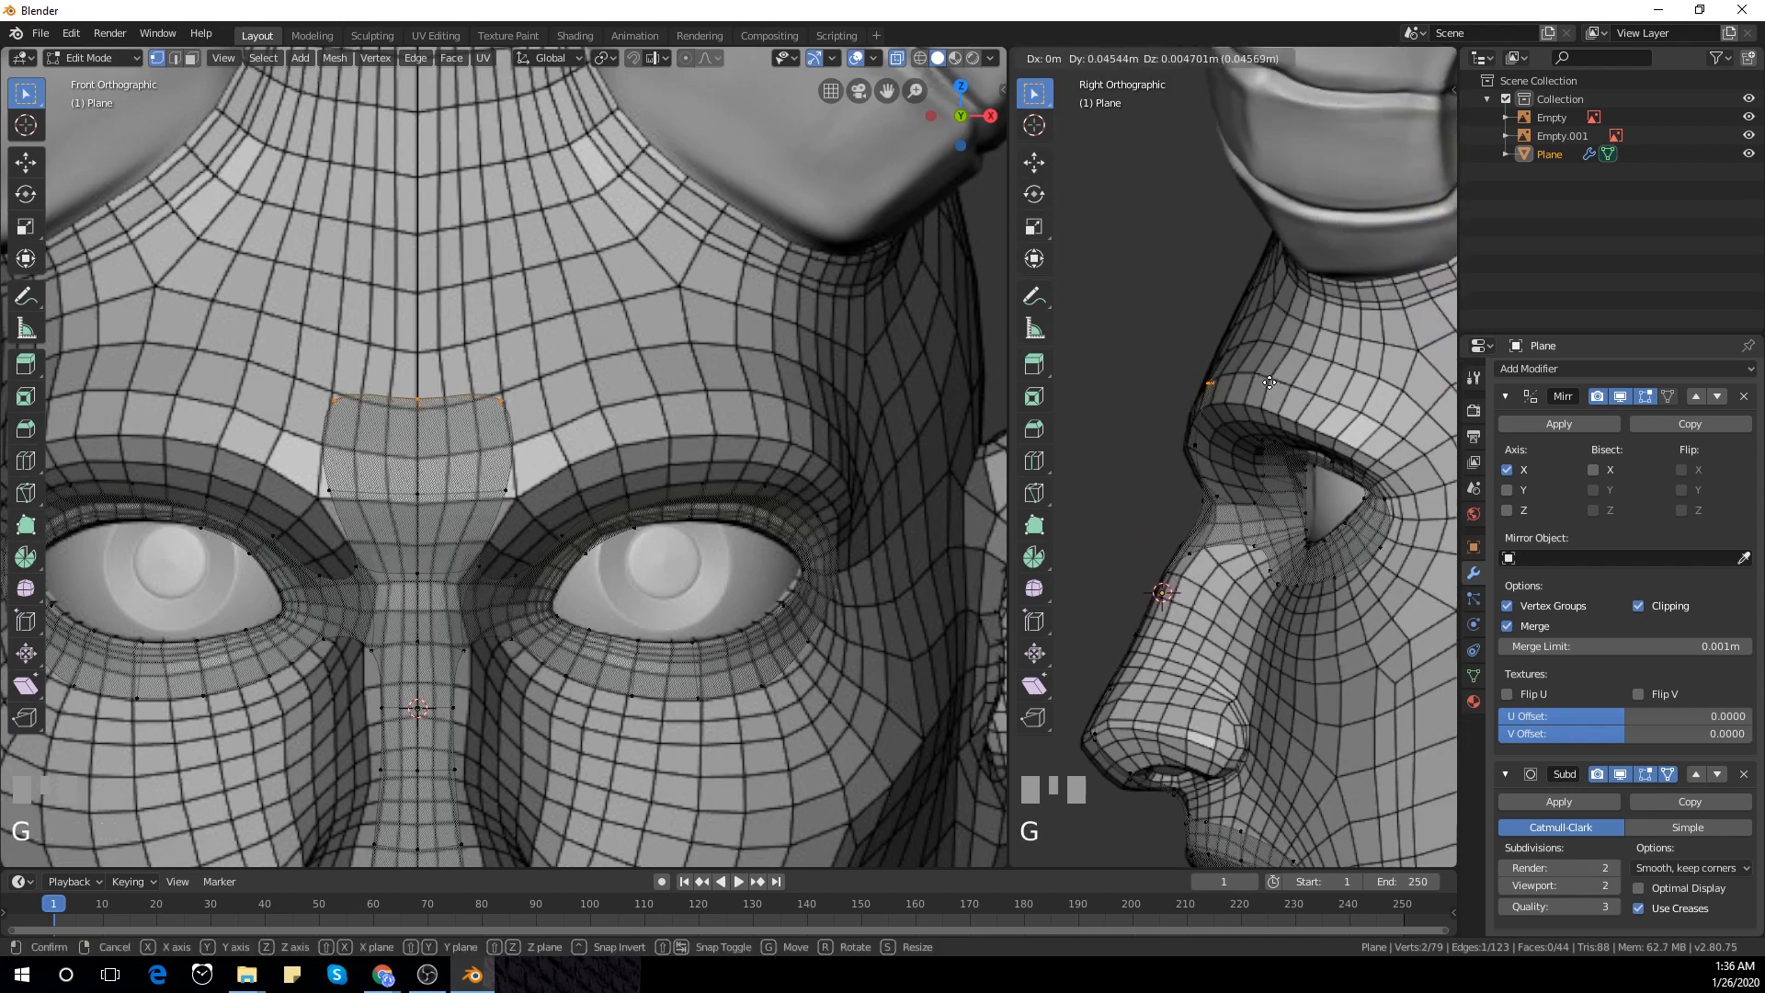
left_click(1186, 427)
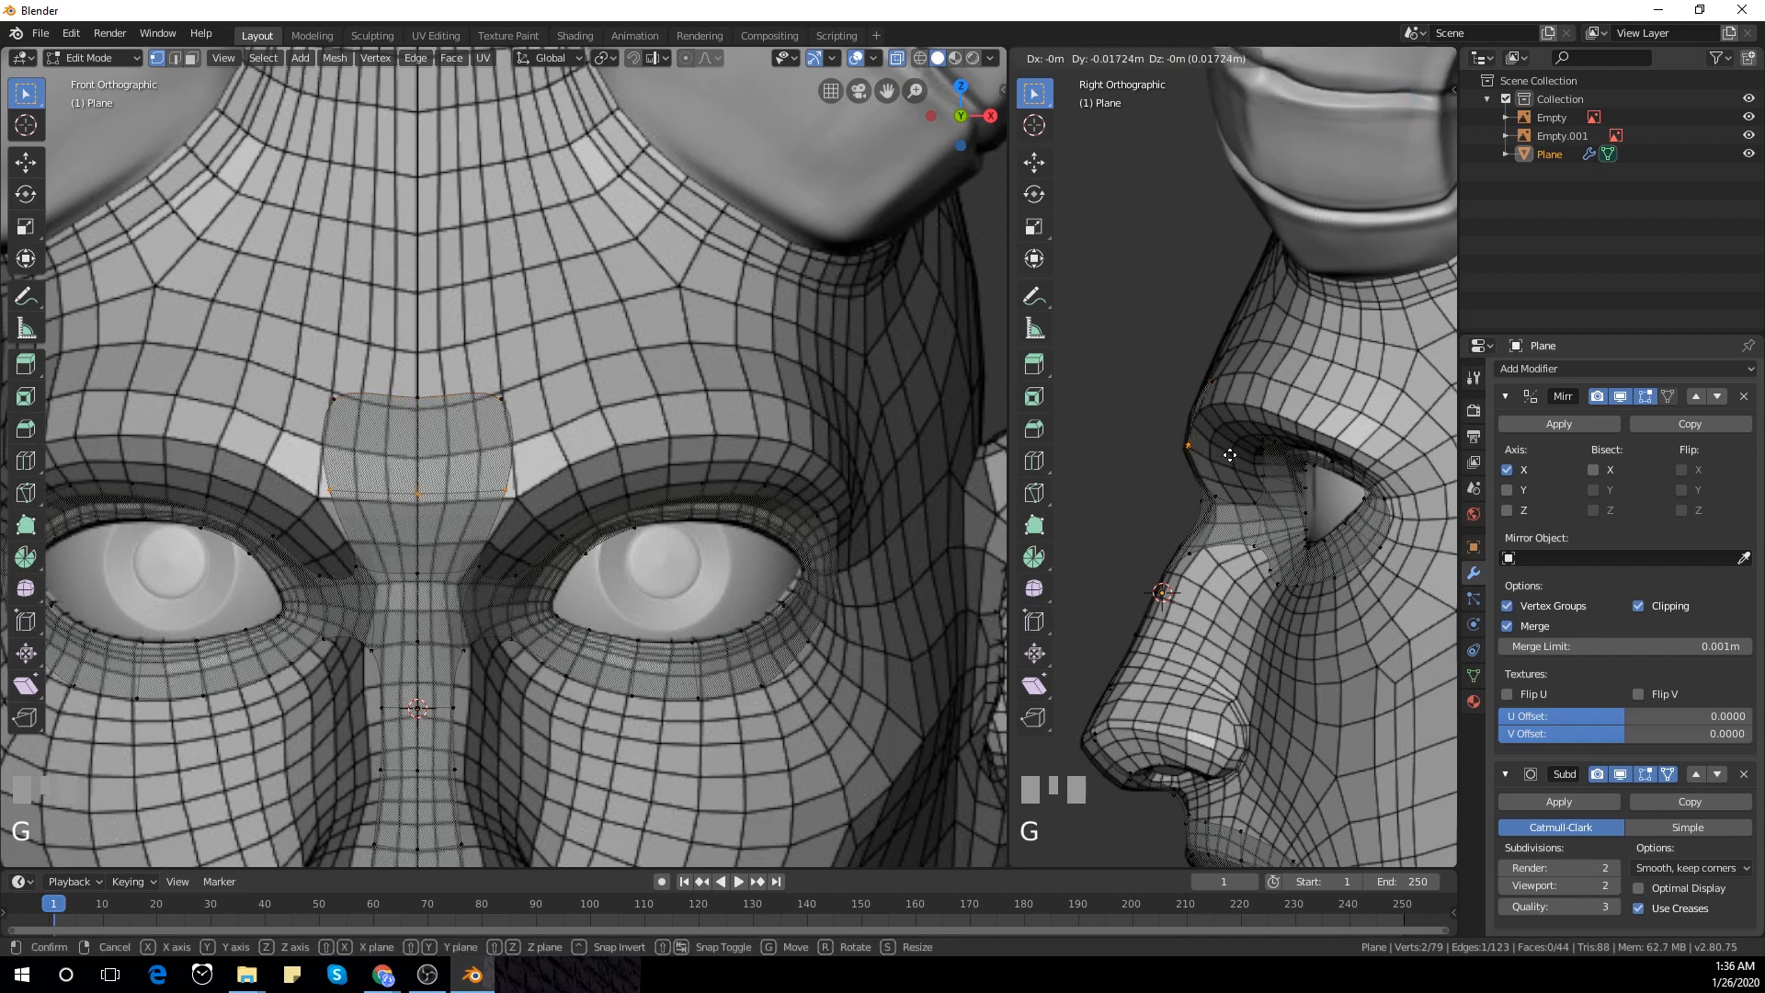
Extrude the forehead strip's top edge about 0.13 m upward and move the new edge back onto the side-view profile
left_click_drag(303, 364, 599, 425)
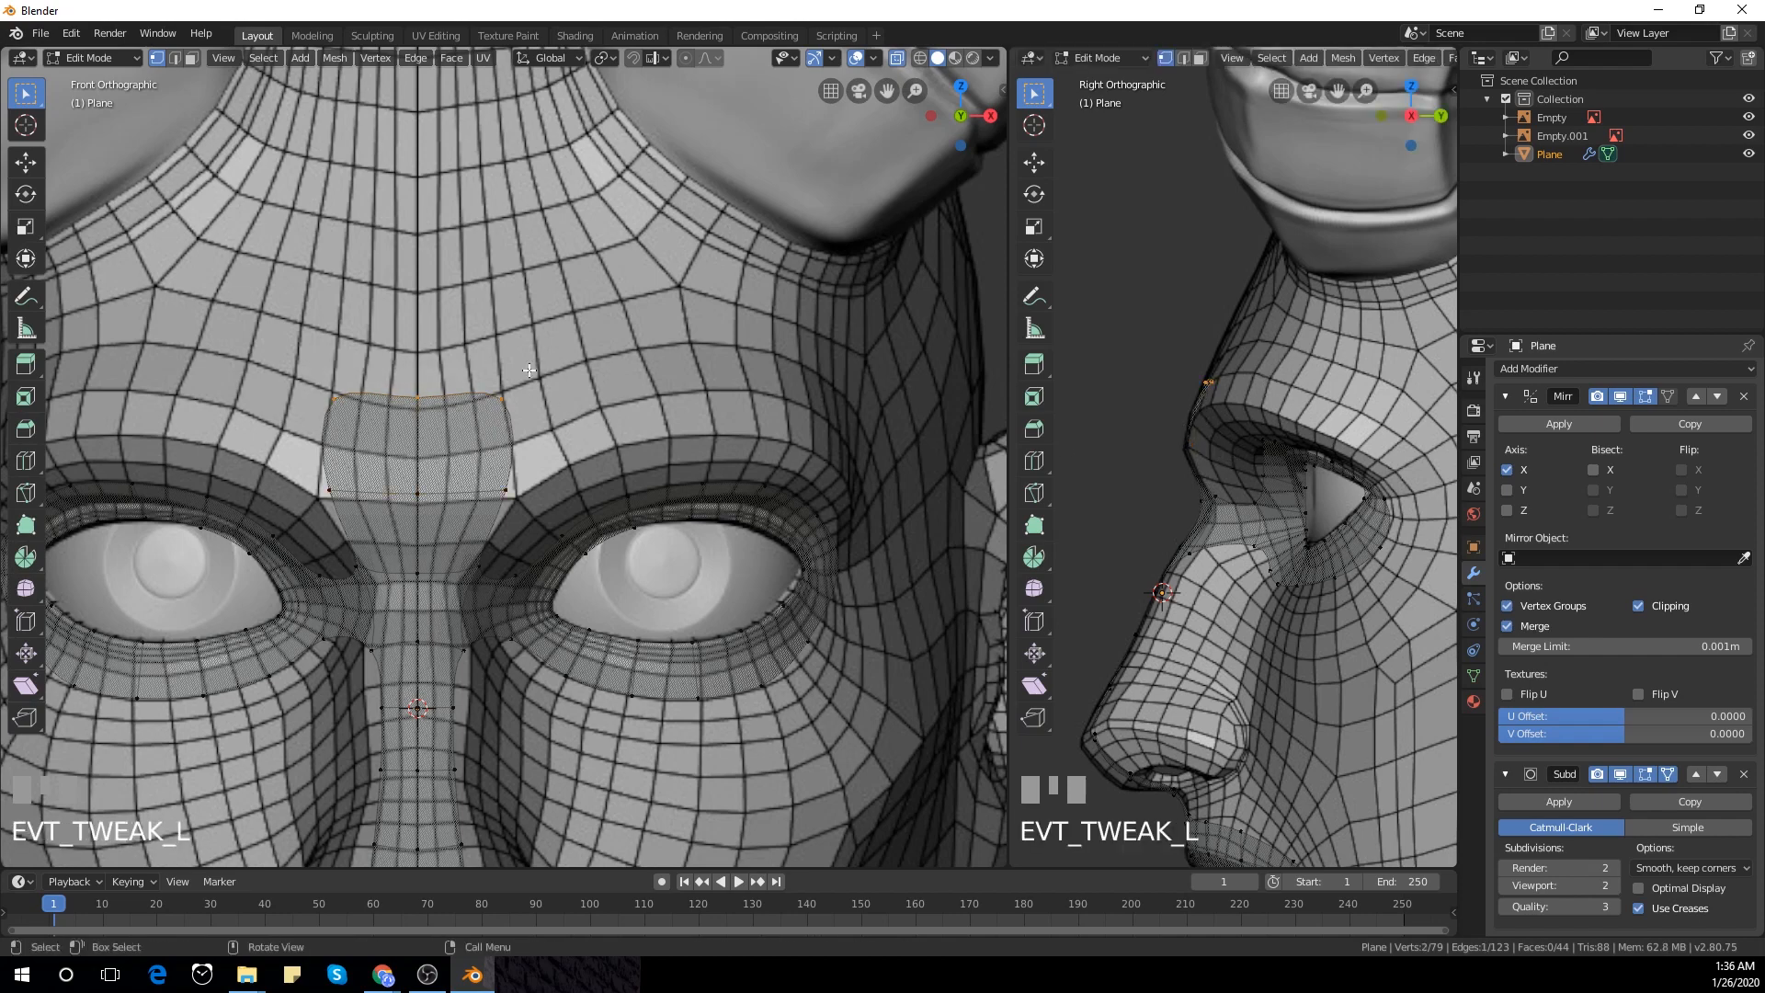
middle_click_drag(515, 338, 512, 383, "shift")
key("e")
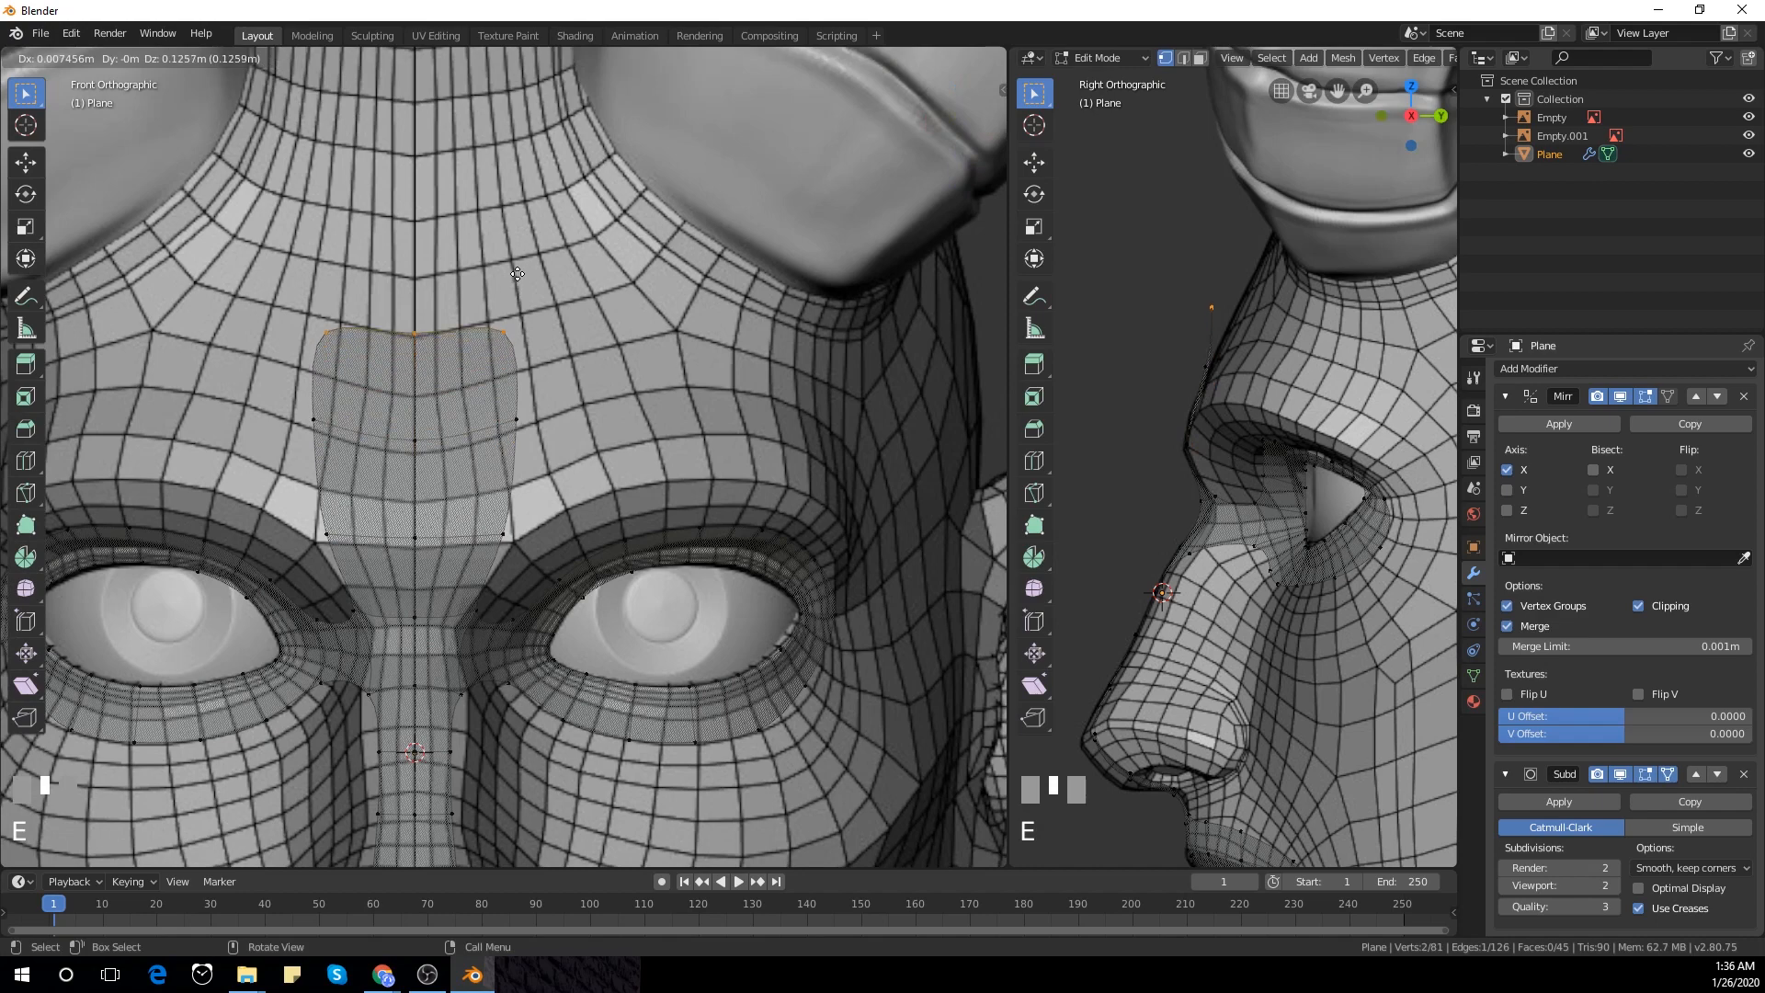
left_click(512, 273)
middle_click_drag(1230, 302, 1226, 350, "shift")
key("g")
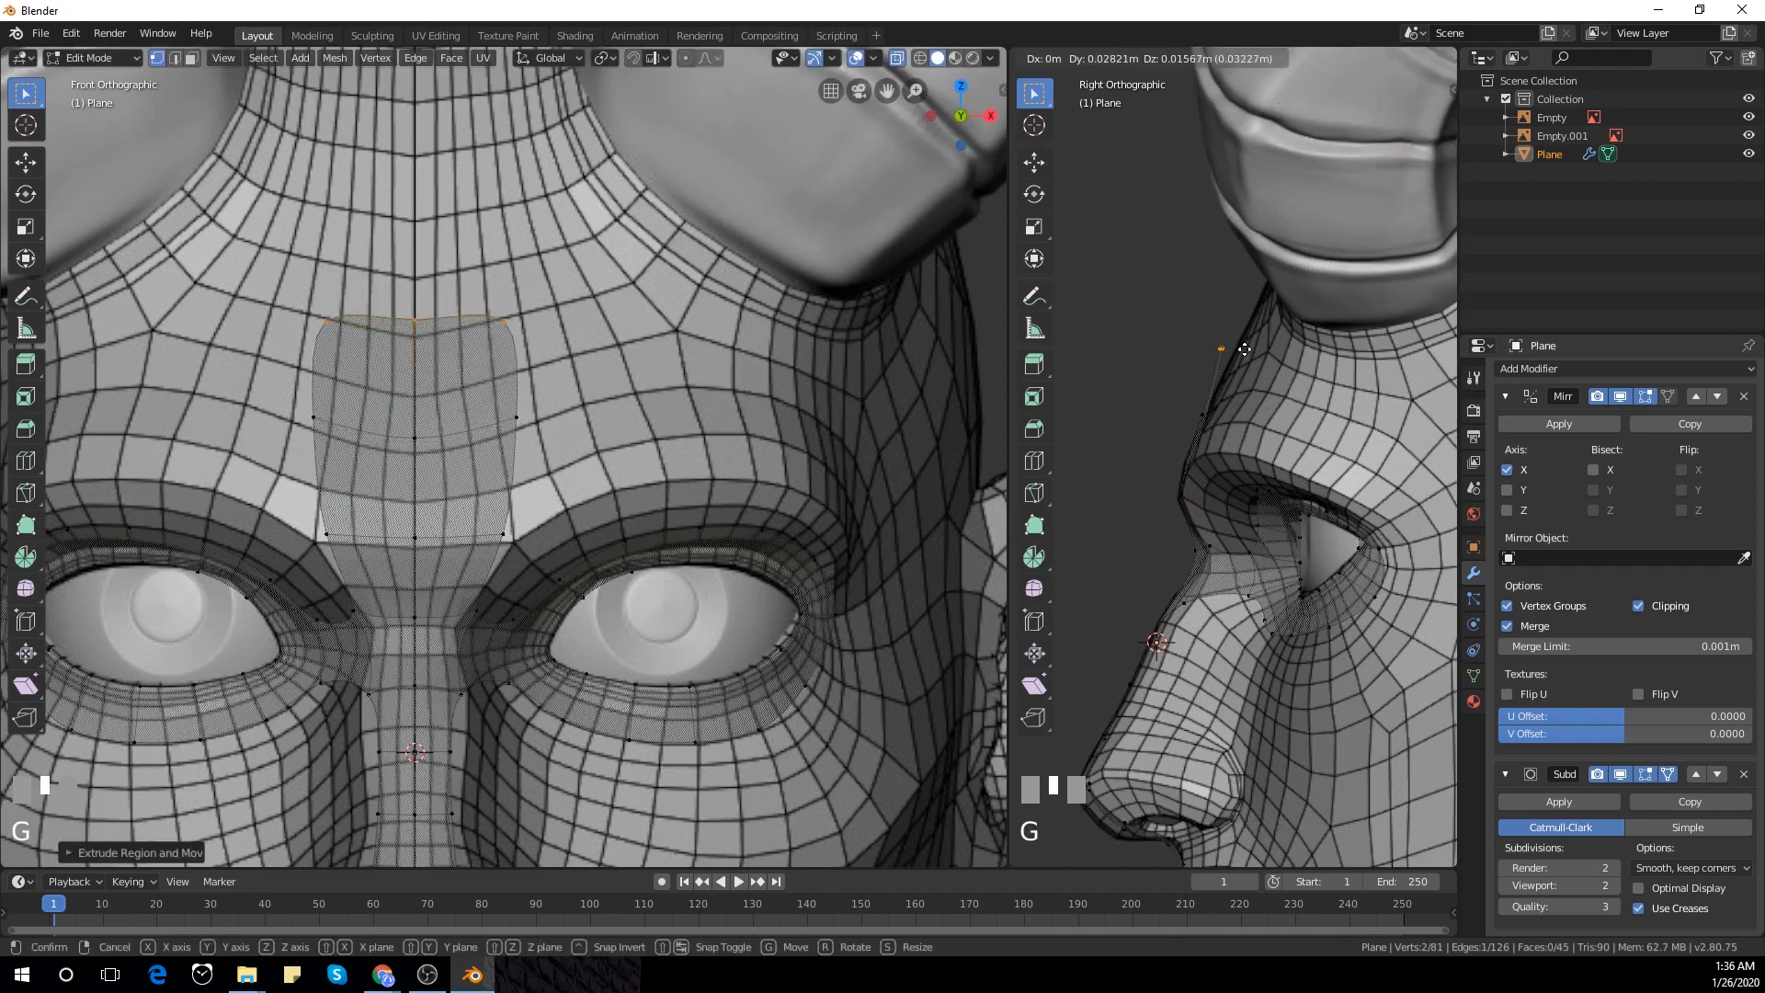
left_click(1256, 350)
Extrude the forehead strip's top edge upward once more and shift it up and back to the side profile at the horn's base
middle_click_drag(476, 284, 475, 397, "shift")
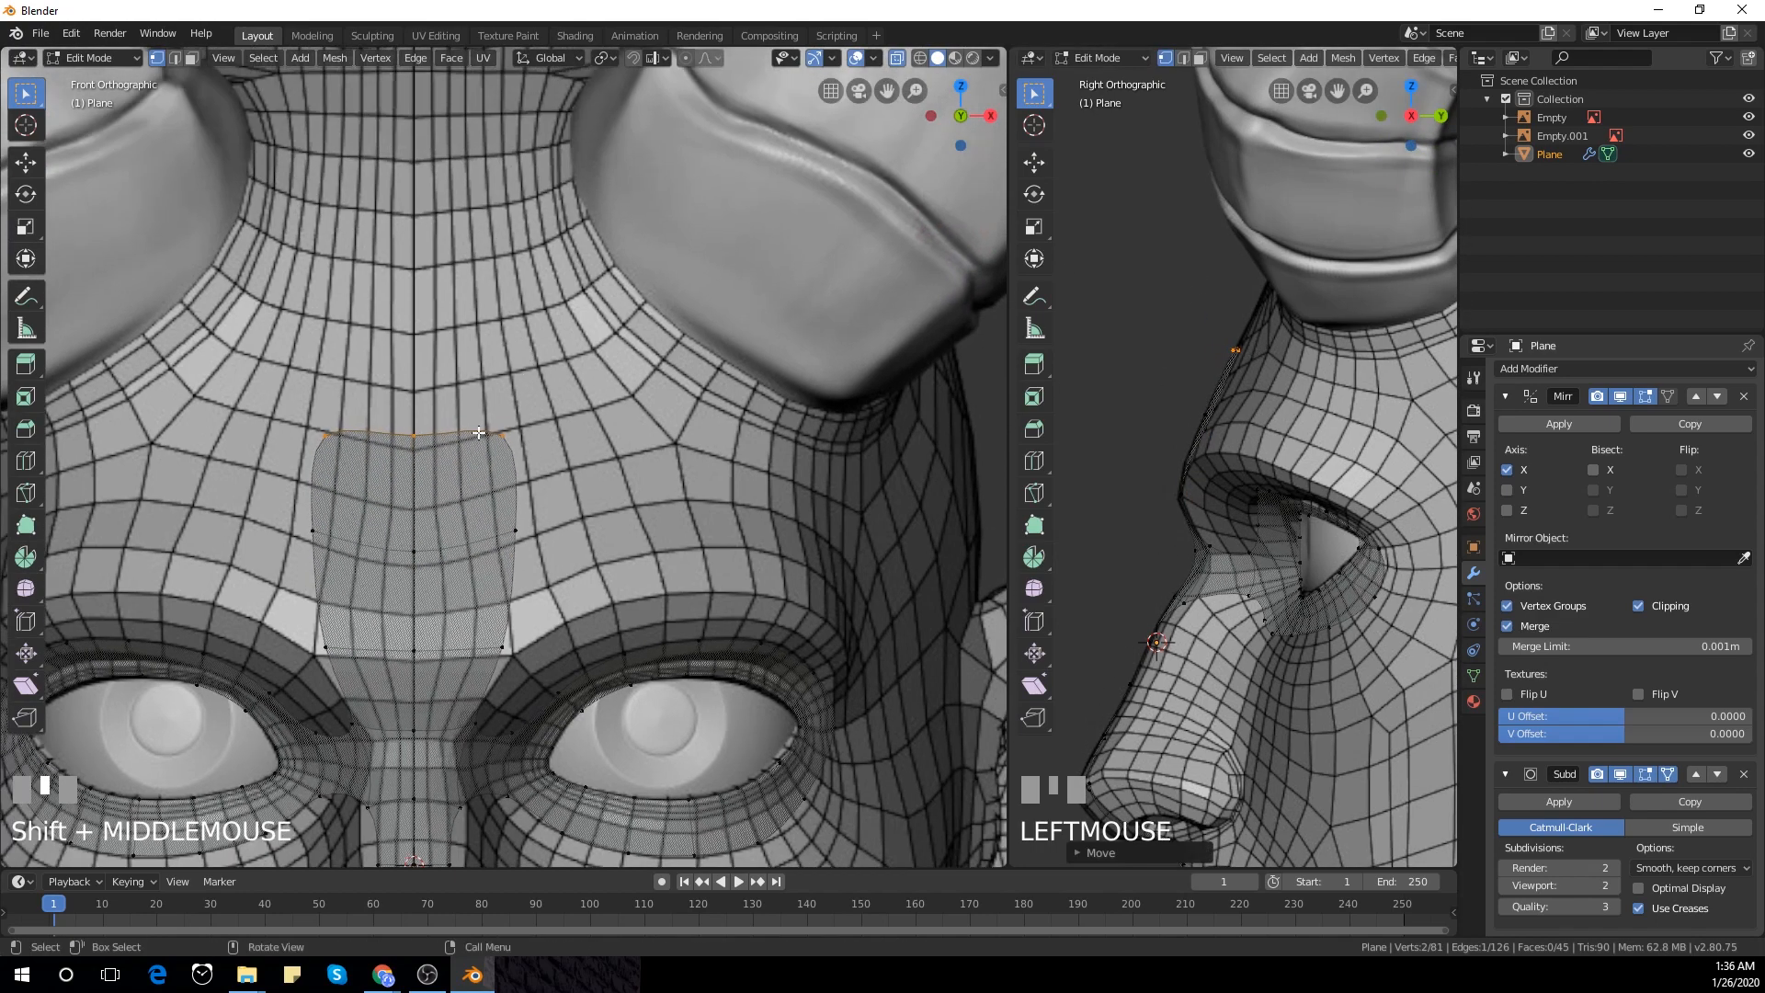
key("e")
left_click(479, 331)
middle_click_drag(1273, 360, 1247, 441, "shift")
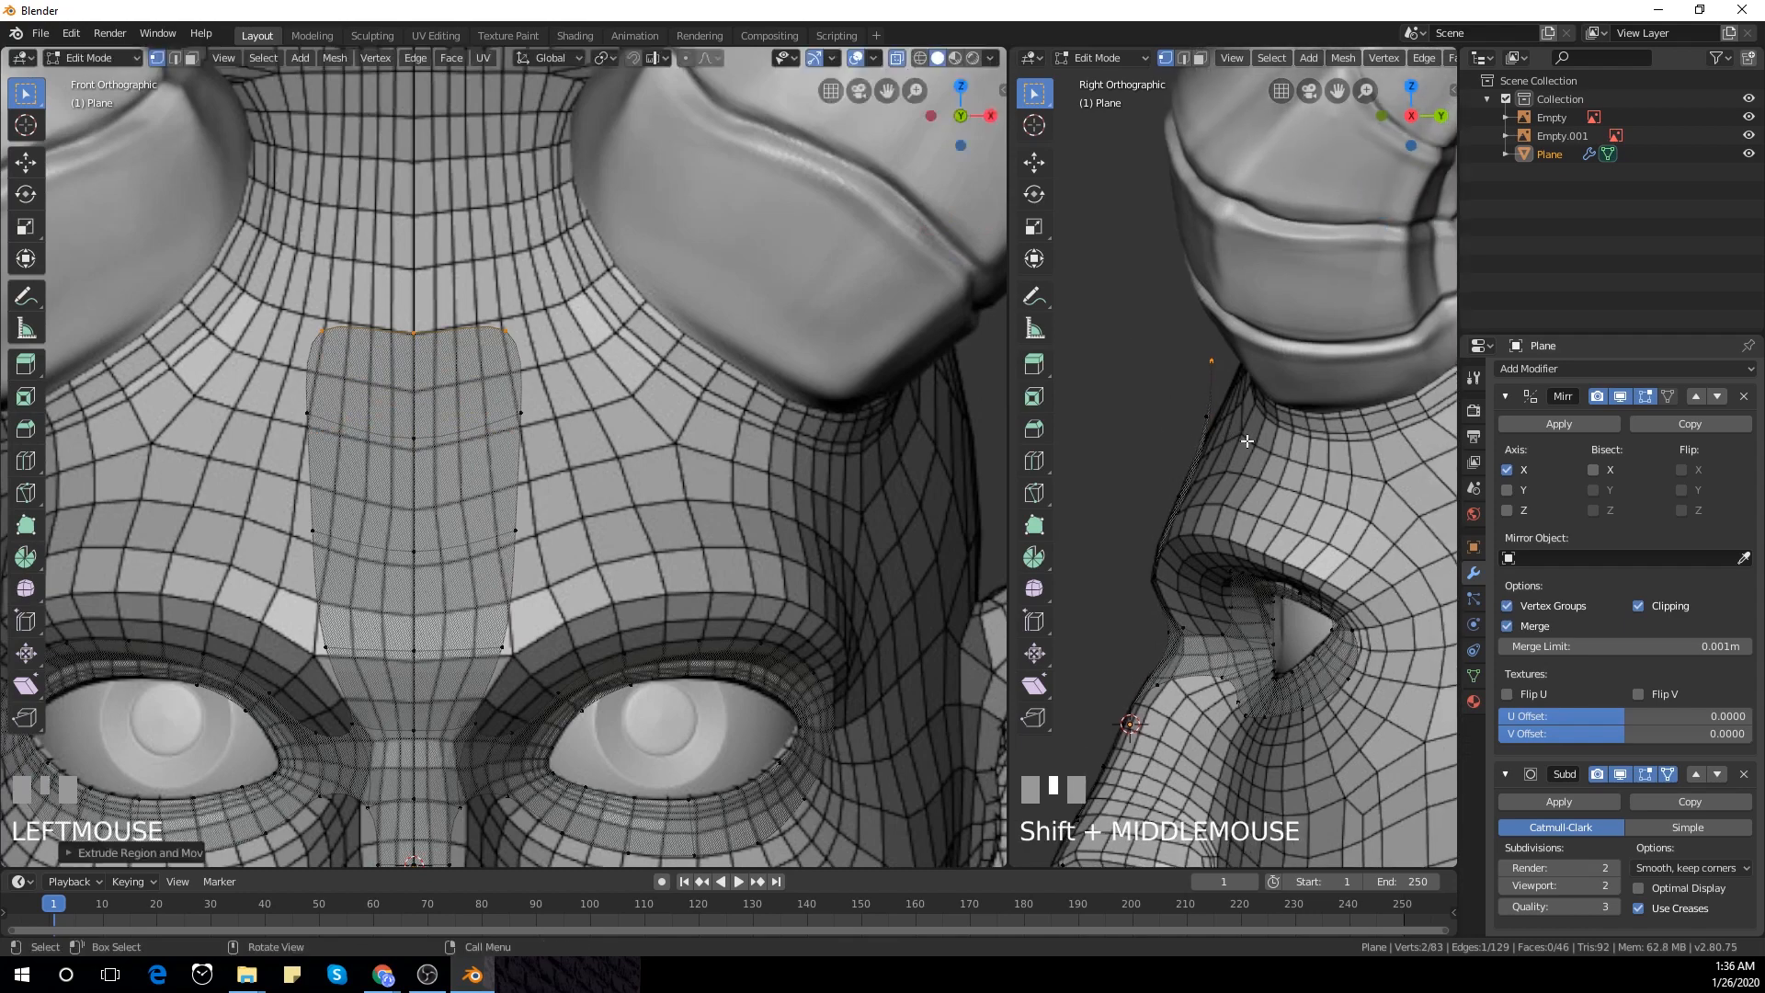
key("g")
left_click(1236, 354)
Narrow the forehead strip's top edge by moving its outer end about 0.014 m inward in the front view
scroll(1237, 354, "down", 2)
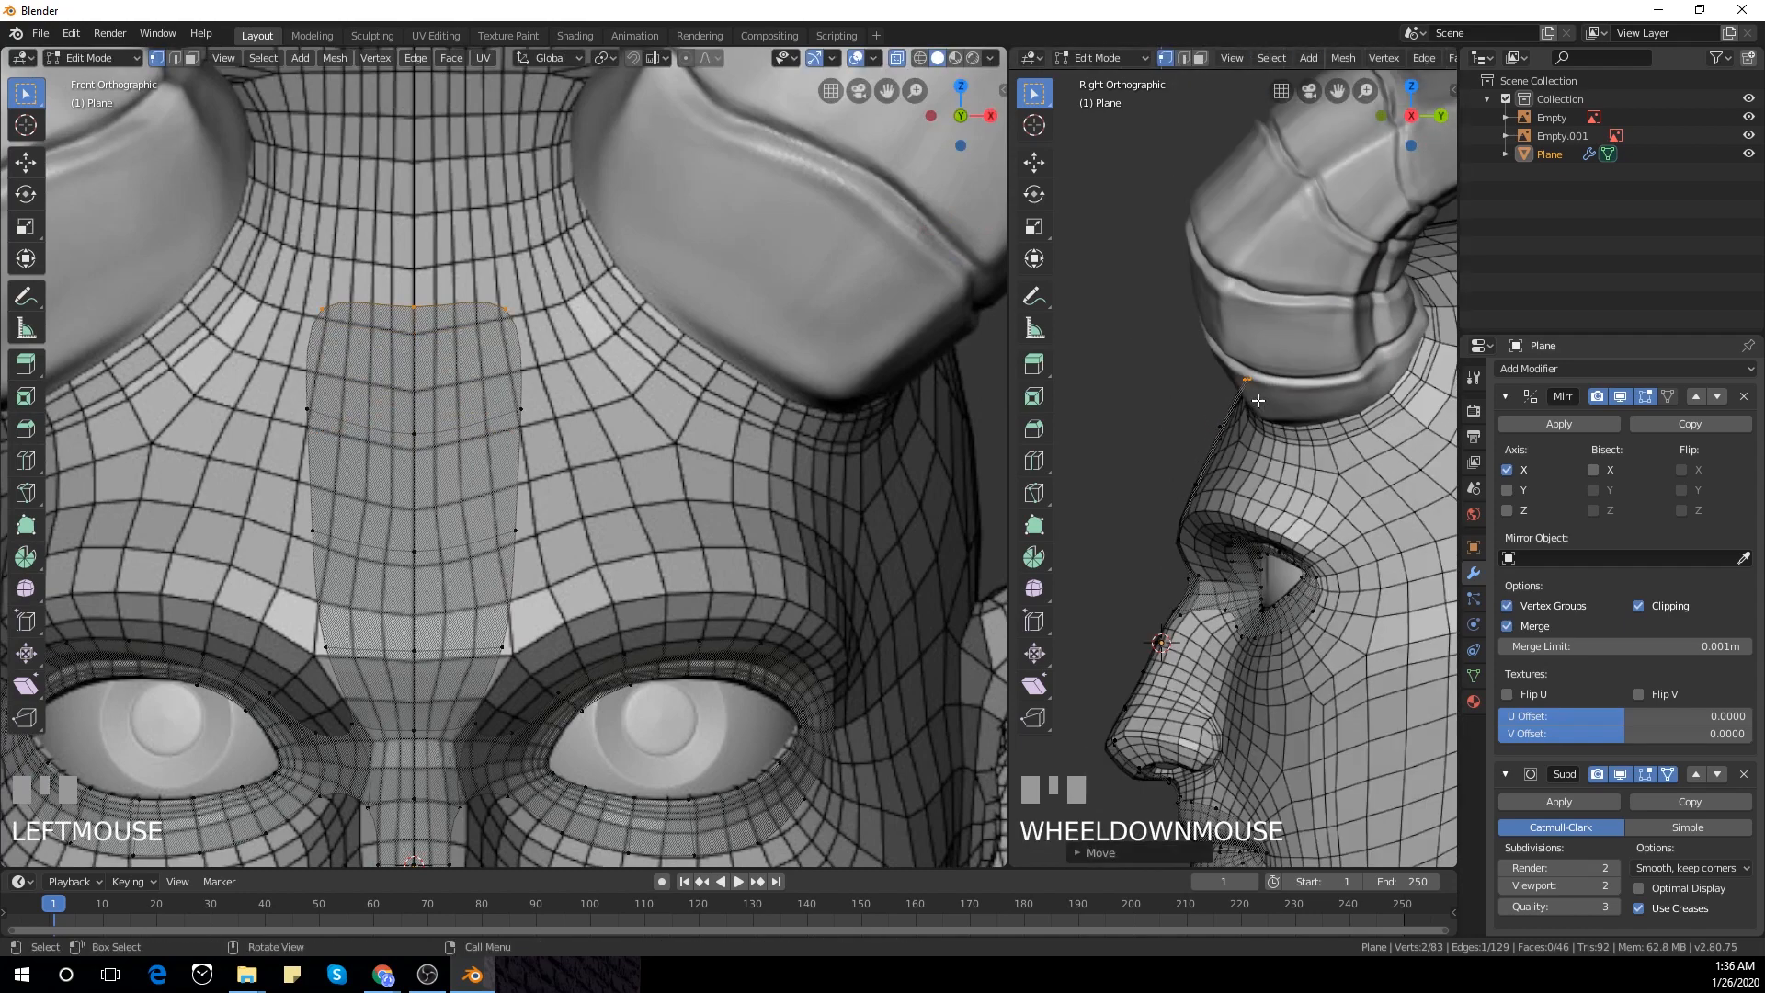
middle_click_drag(1237, 354, 1207, 448, "shift")
scroll(549, 372, "down", 2)
middle_click_drag(550, 371, 498, 472, "shift")
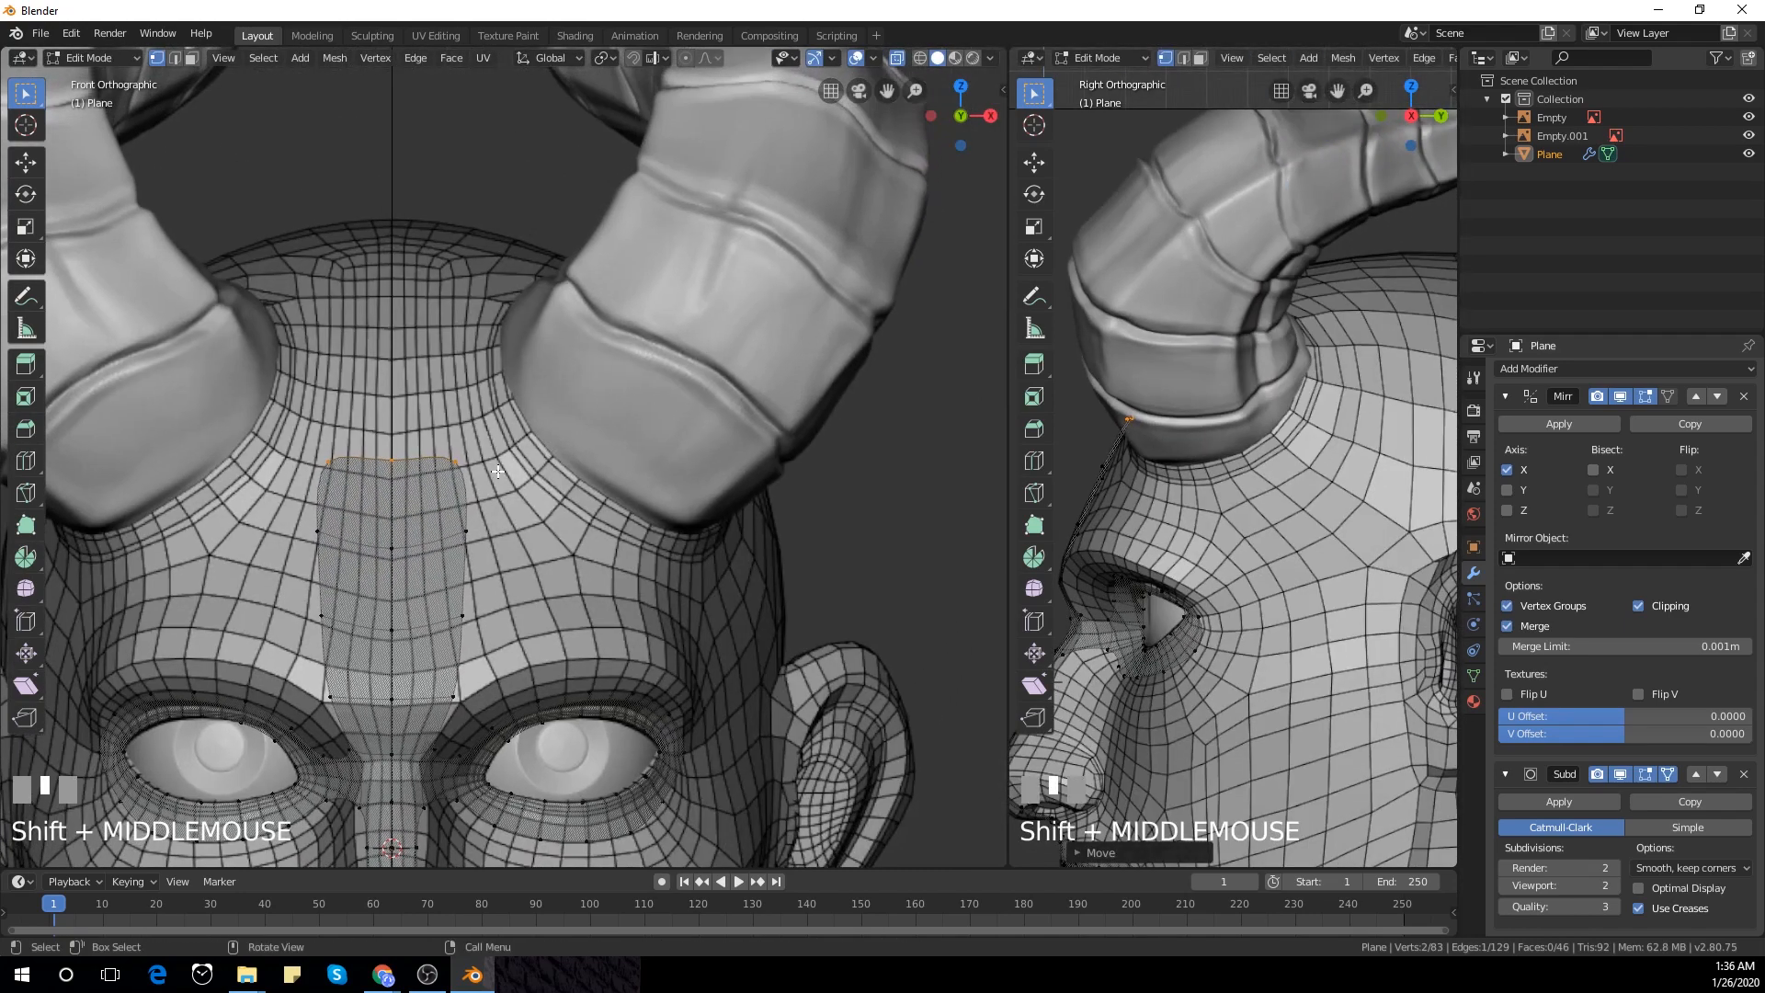
key("g")
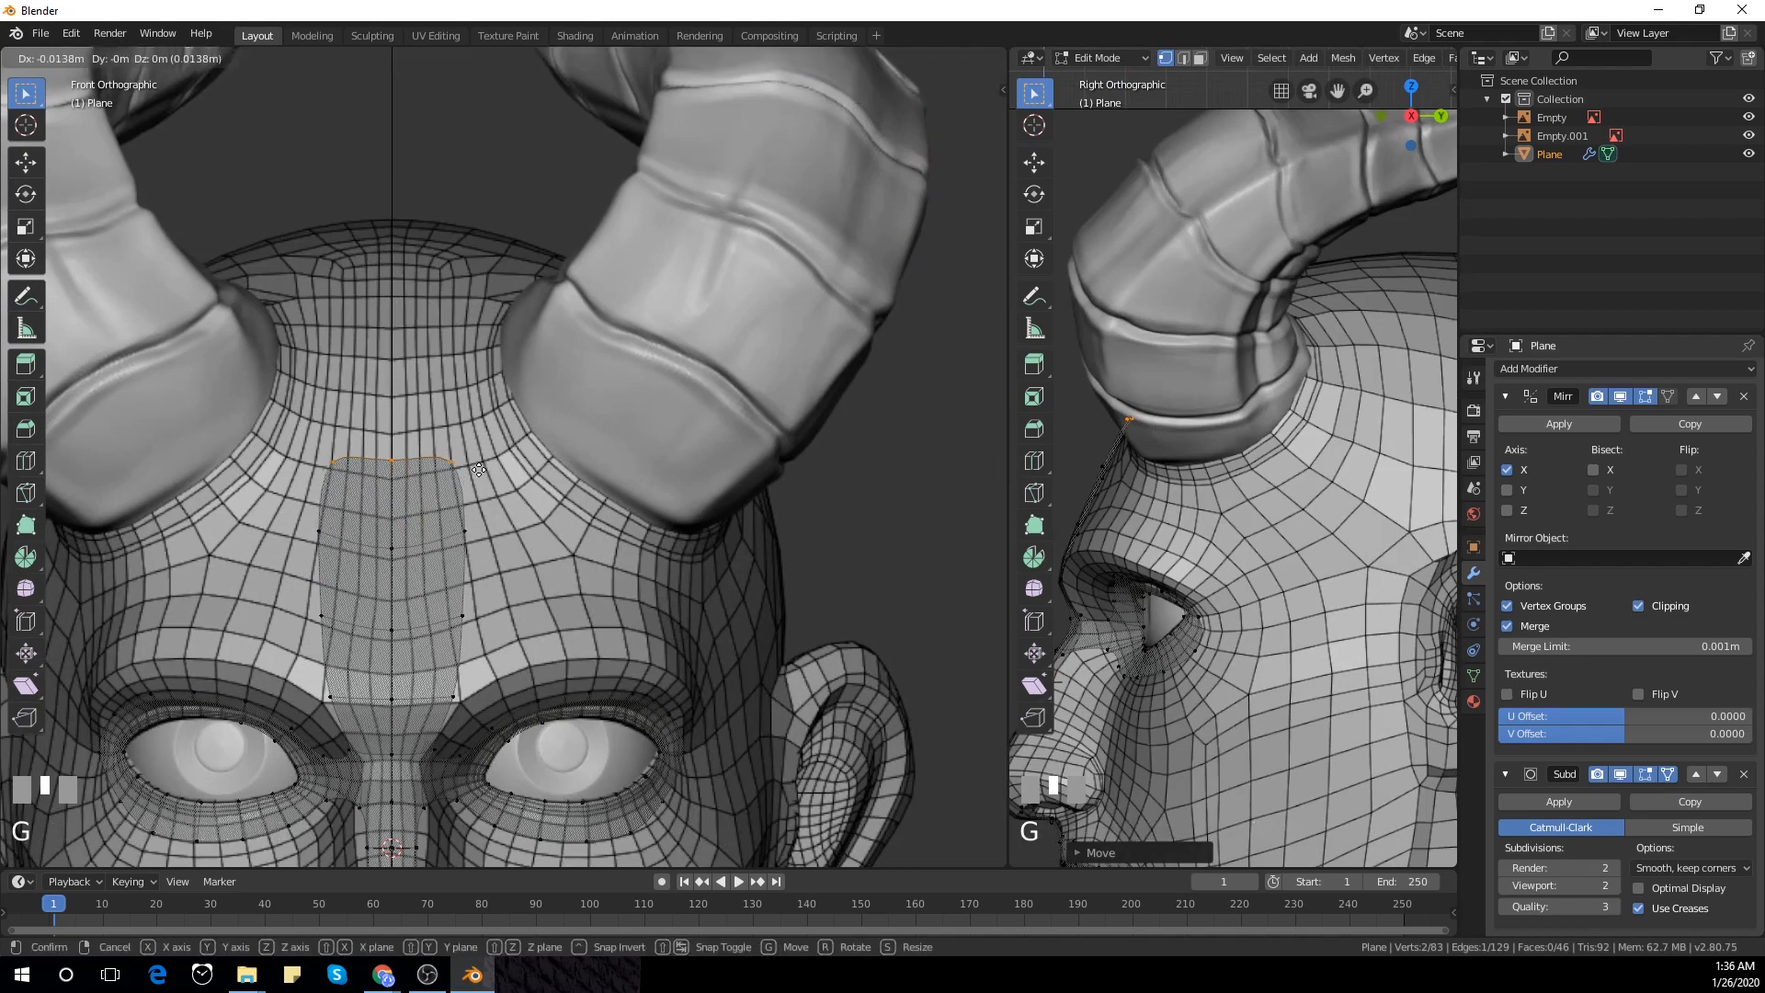
left_click(474, 471)
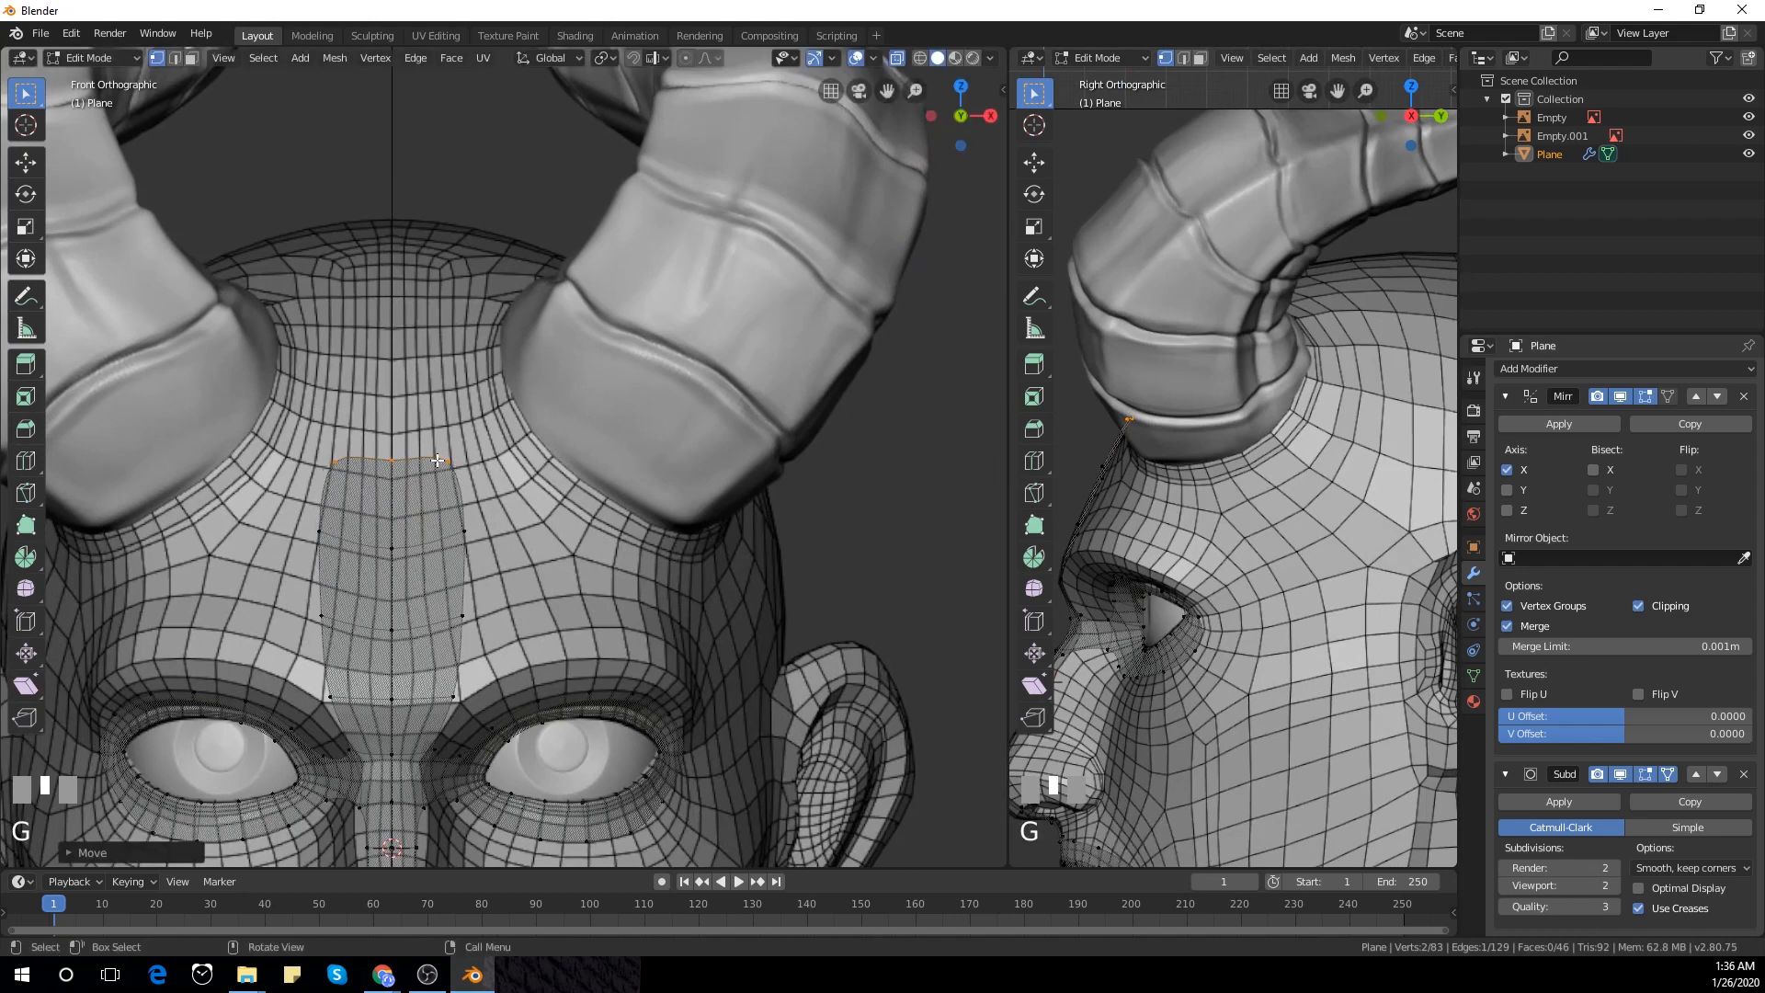
Extrude the forehead strip's top edge upward twice between the horns, following the reference's edge flow
key("e")
left_click(439, 357)
key("e")
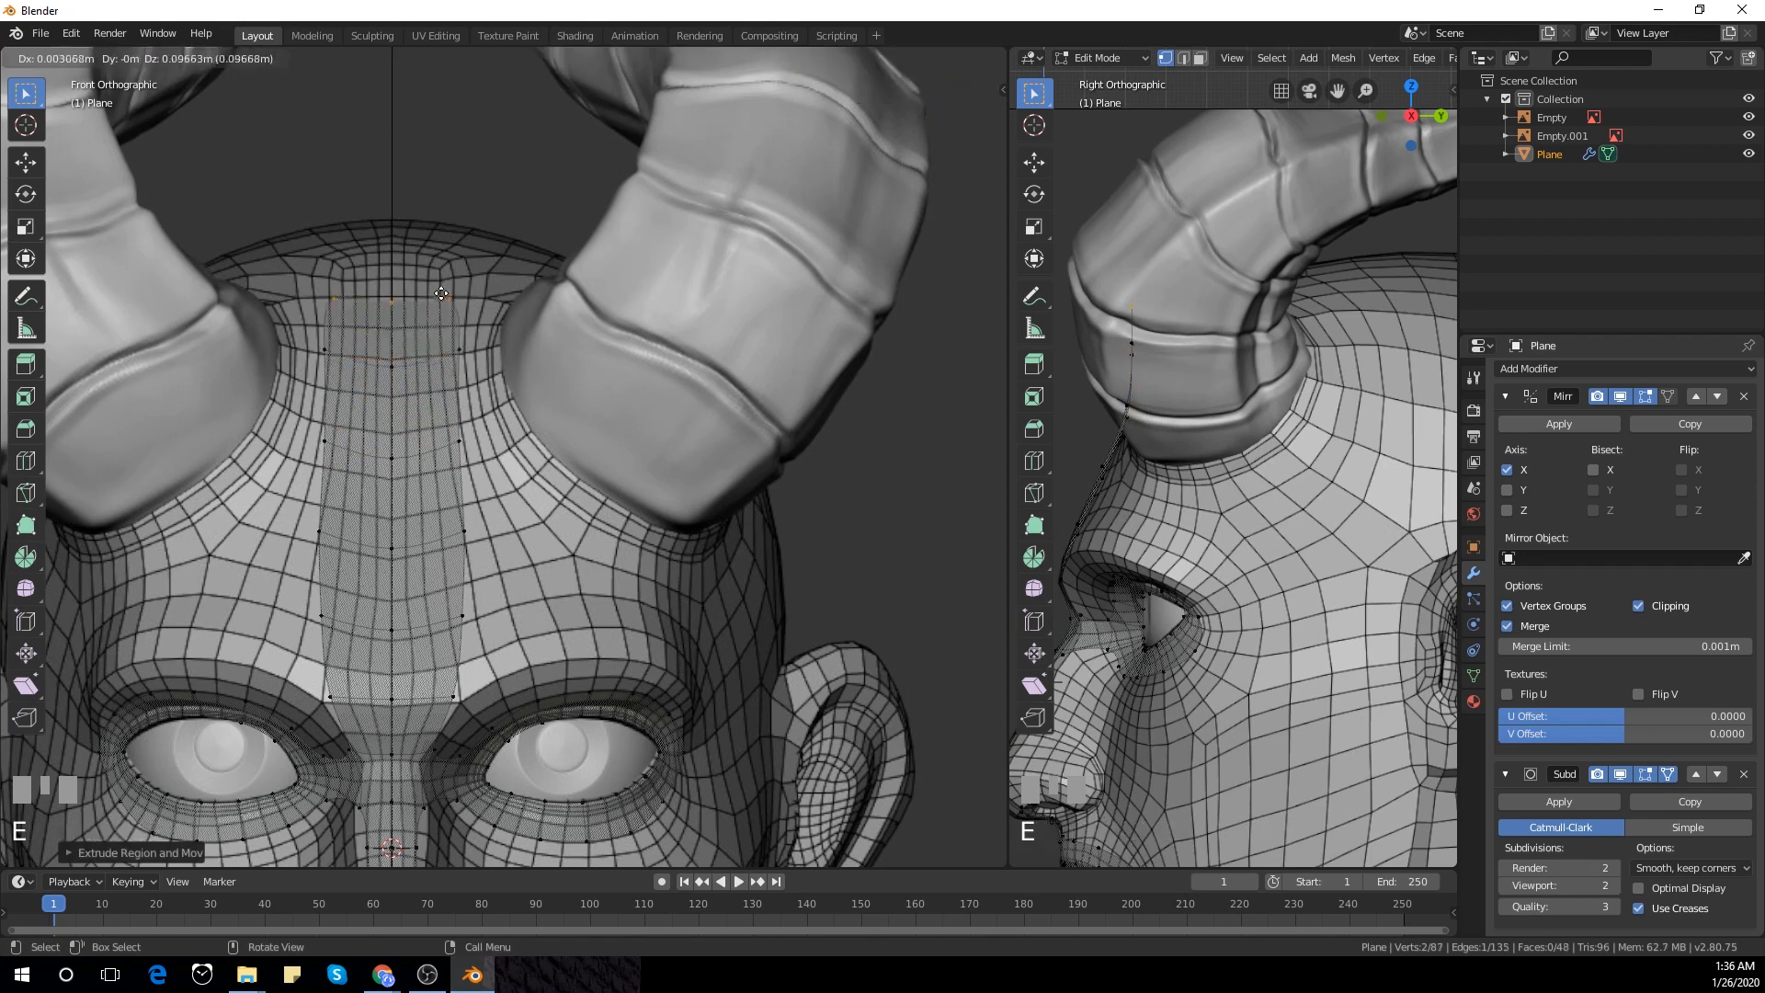
left_click(445, 274)
In the side view, move the strip's top edge and the edge below it straight back along Y onto the skull curve
scroll(1211, 375, "down", 2)
middle_click_drag(1210, 375, 1241, 493, "shift")
scroll(1168, 445, "up", 1)
key("g")
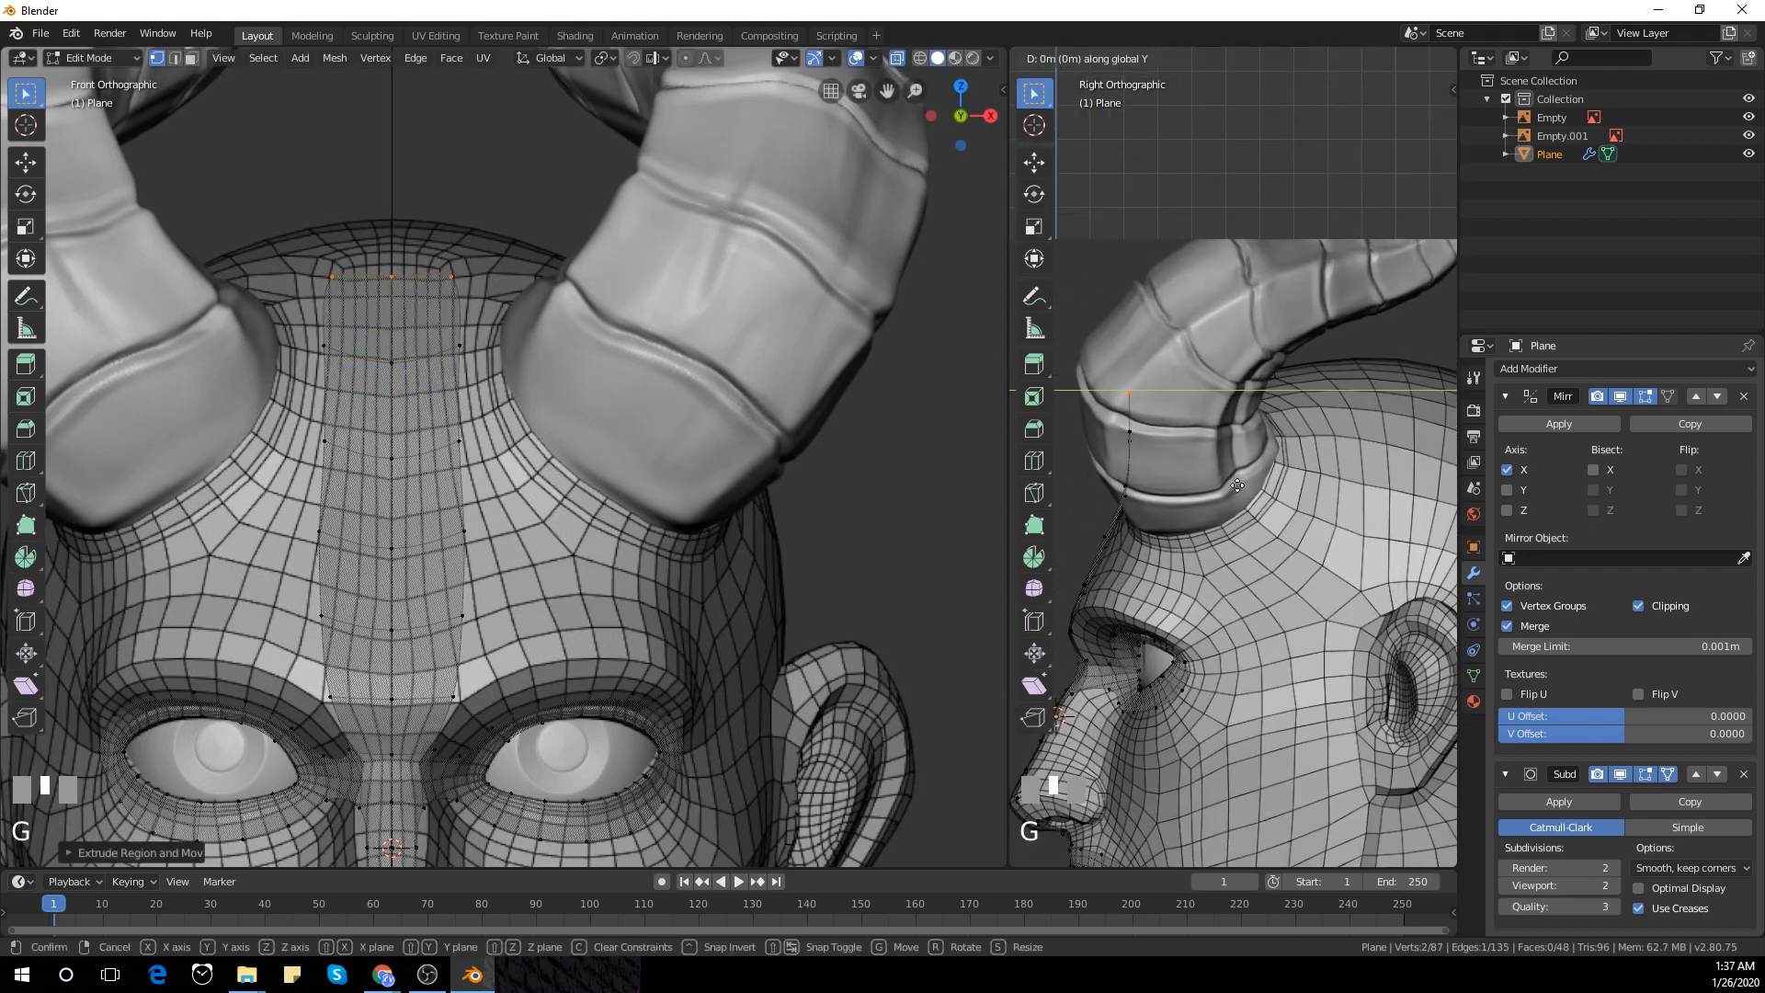
left_click(1336, 493)
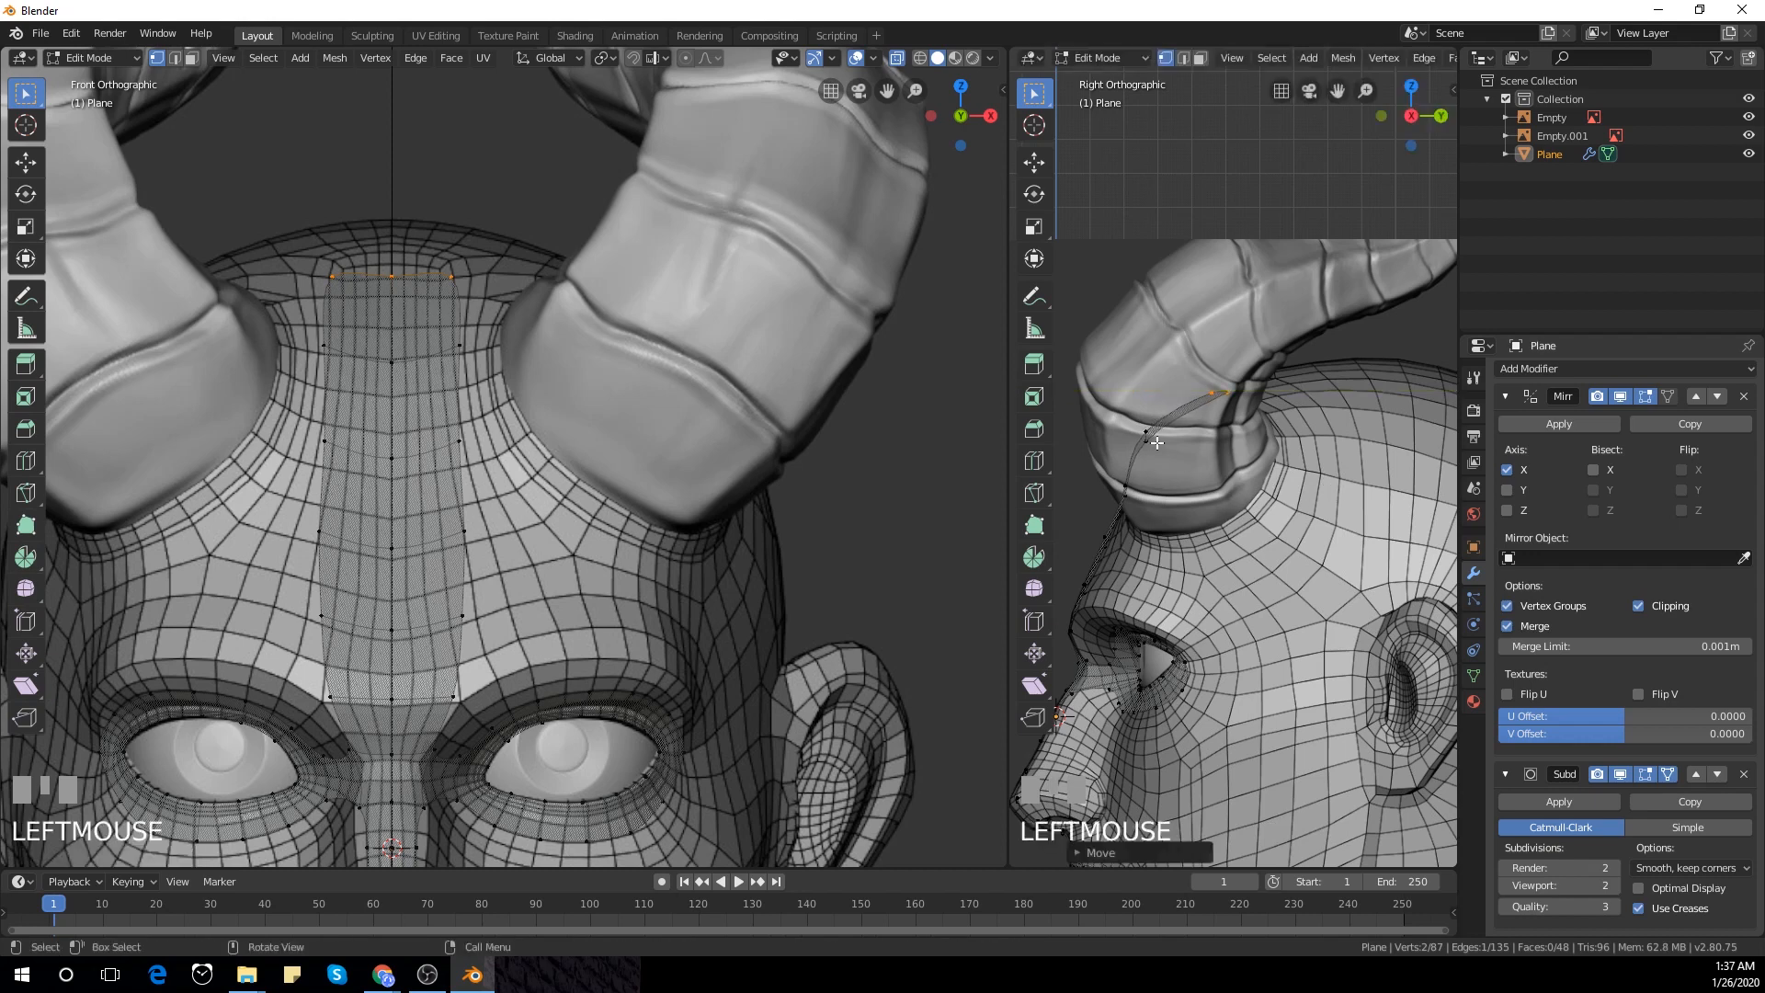
left_click_drag(1133, 424, 1180, 483)
key("g")
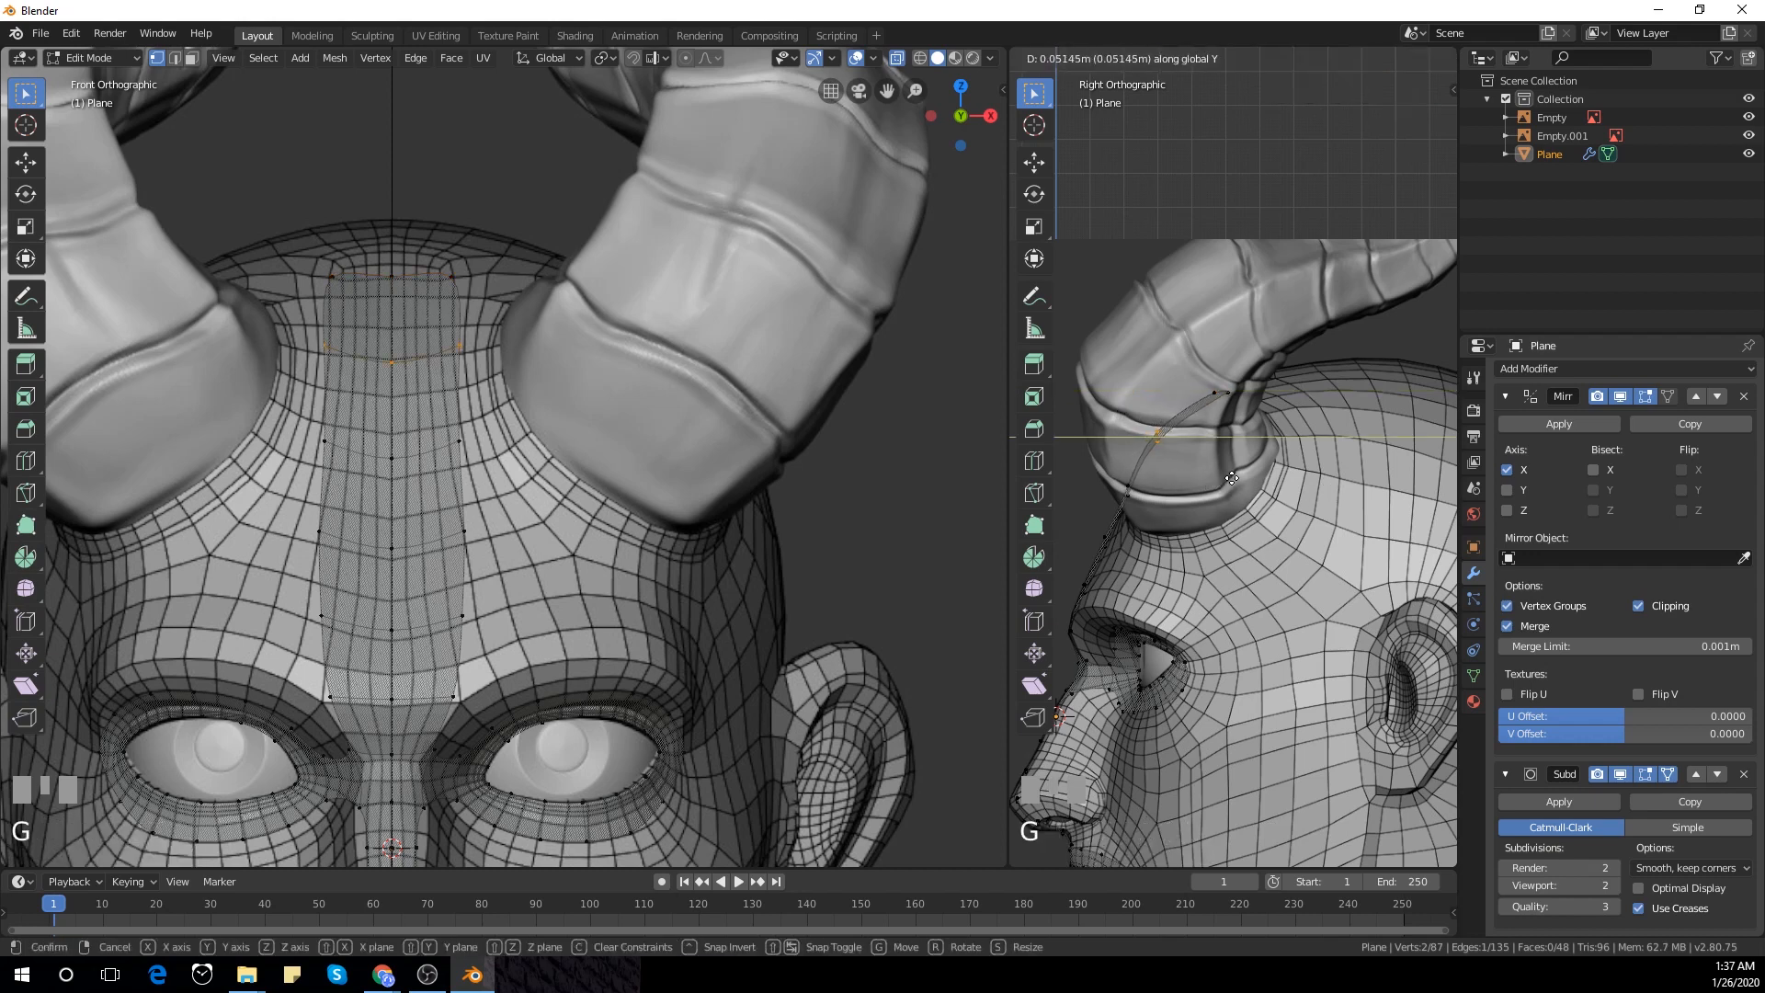
left_click(1255, 479)
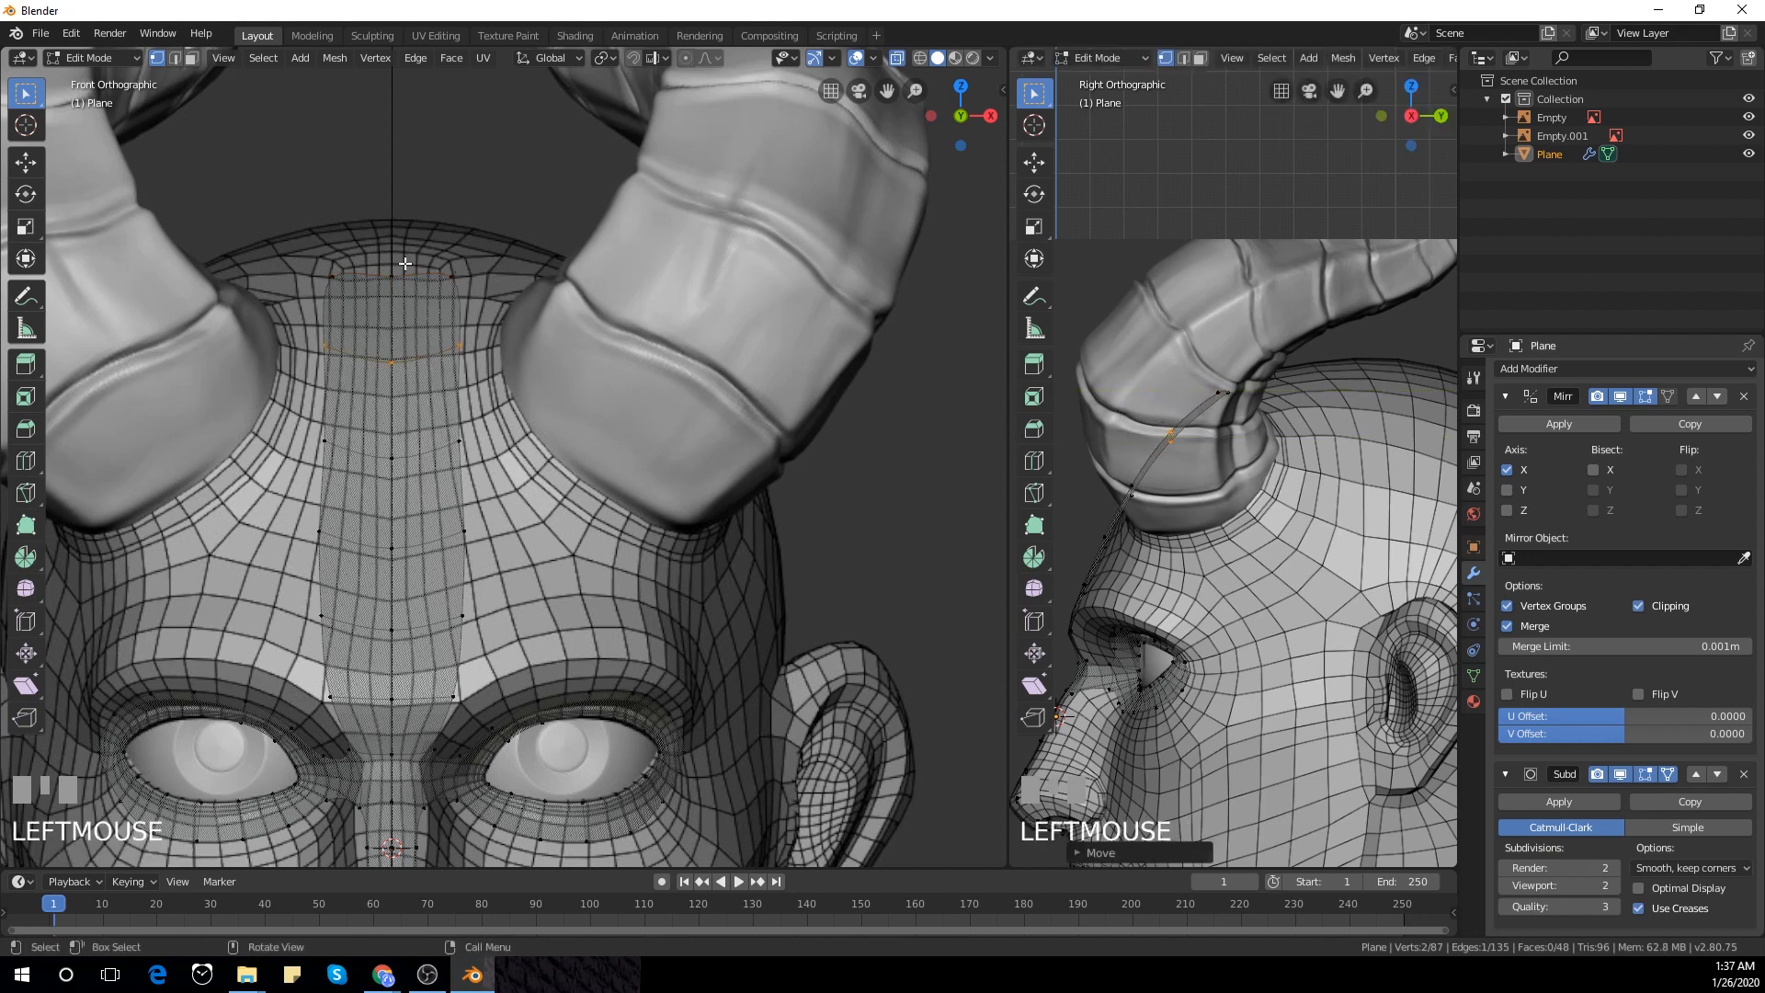
Extrude the strip's top edge about 0.29 m back and 0.08 m up over the crown, then adjust its center vertex
left_click_drag(300, 235, 450, 281)
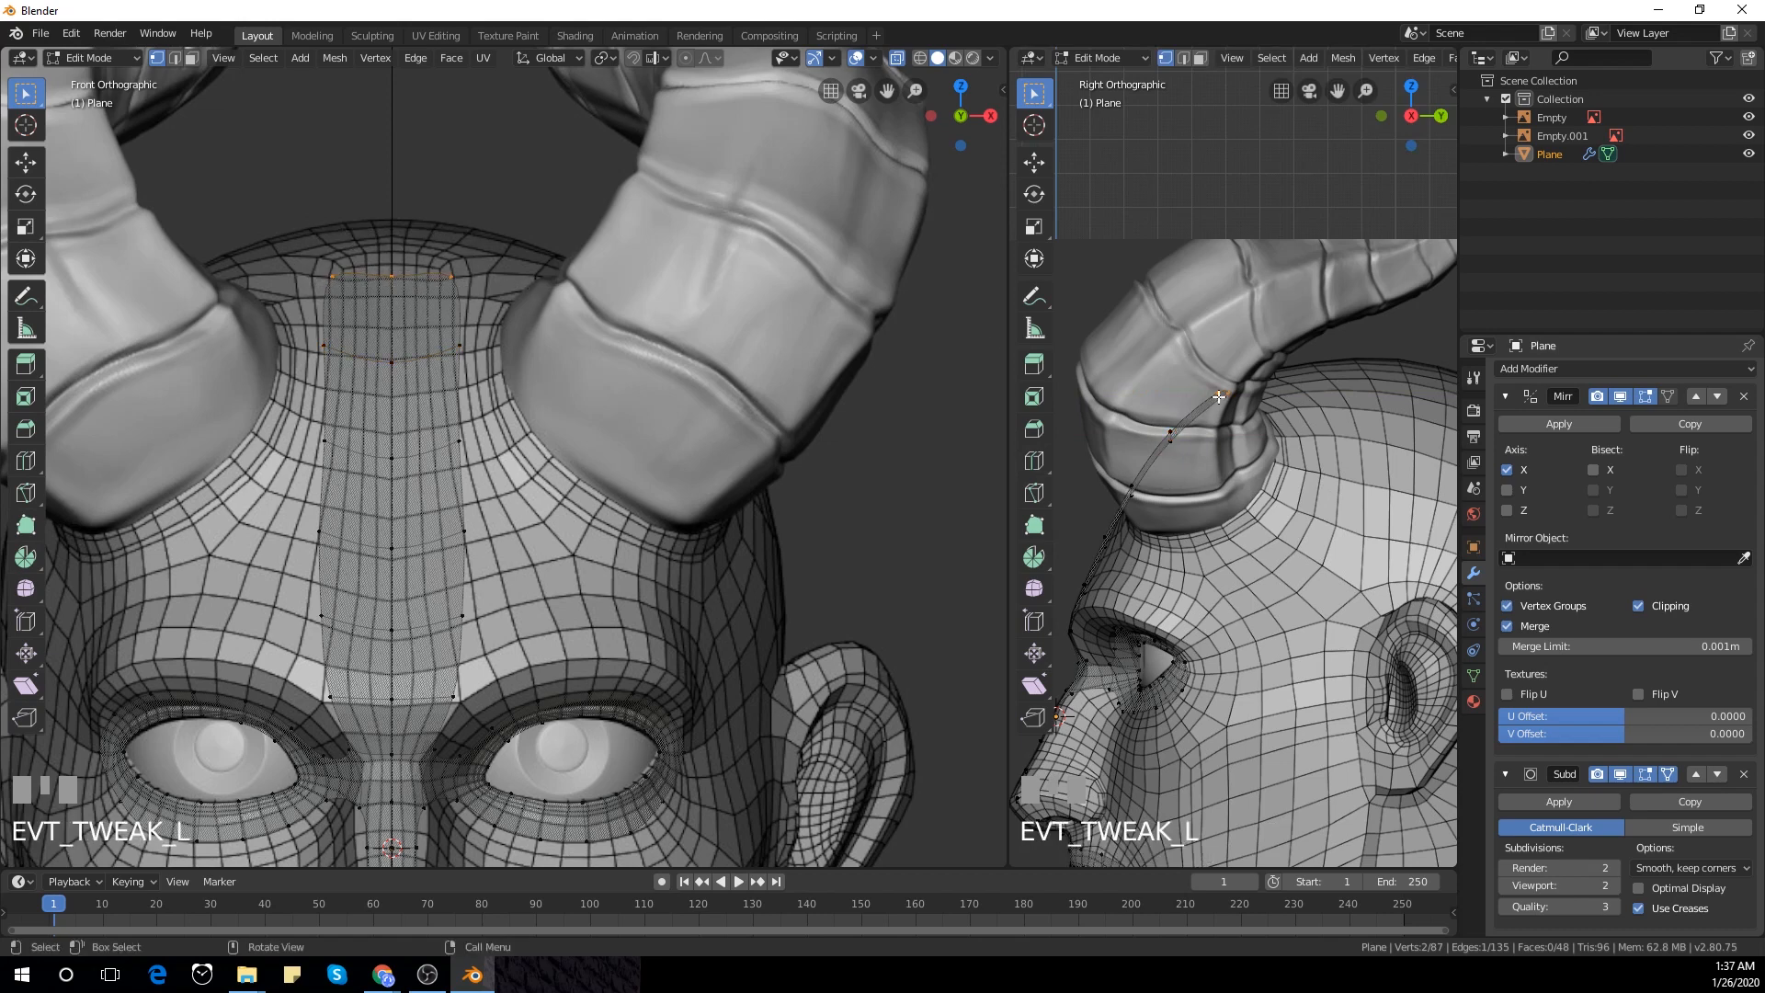
key("e")
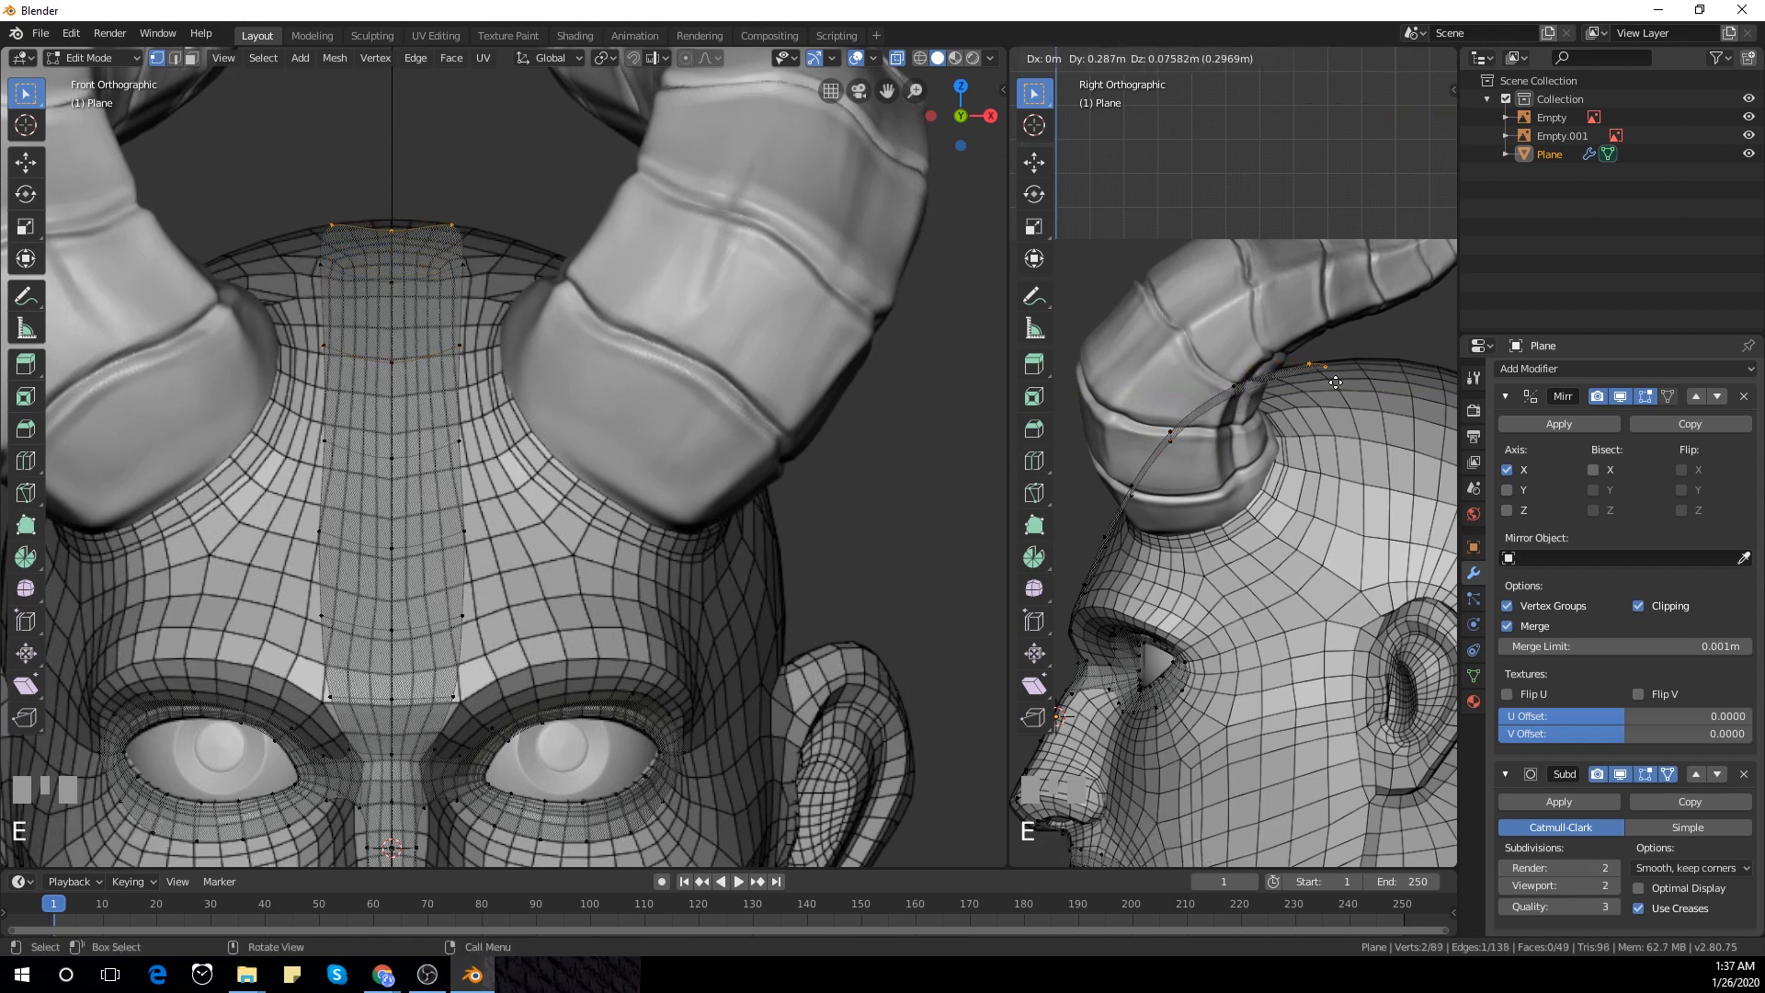
left_click(1255, 387)
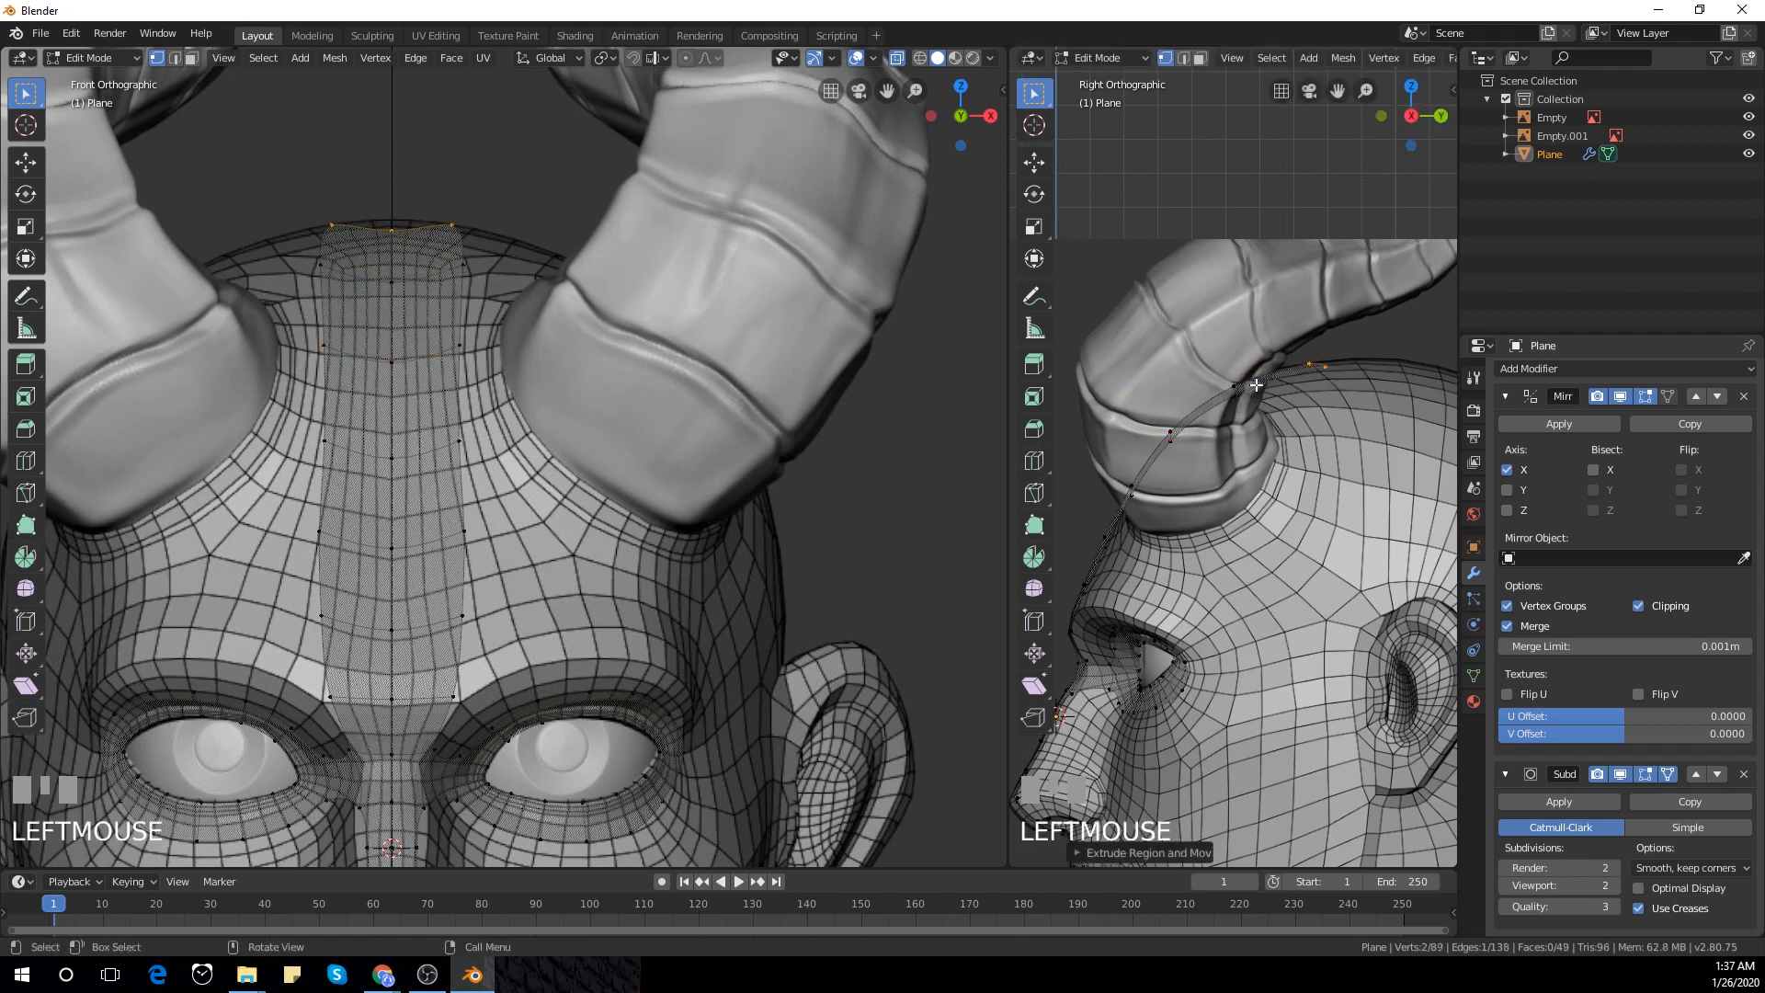
key("g")
left_click(447, 255)
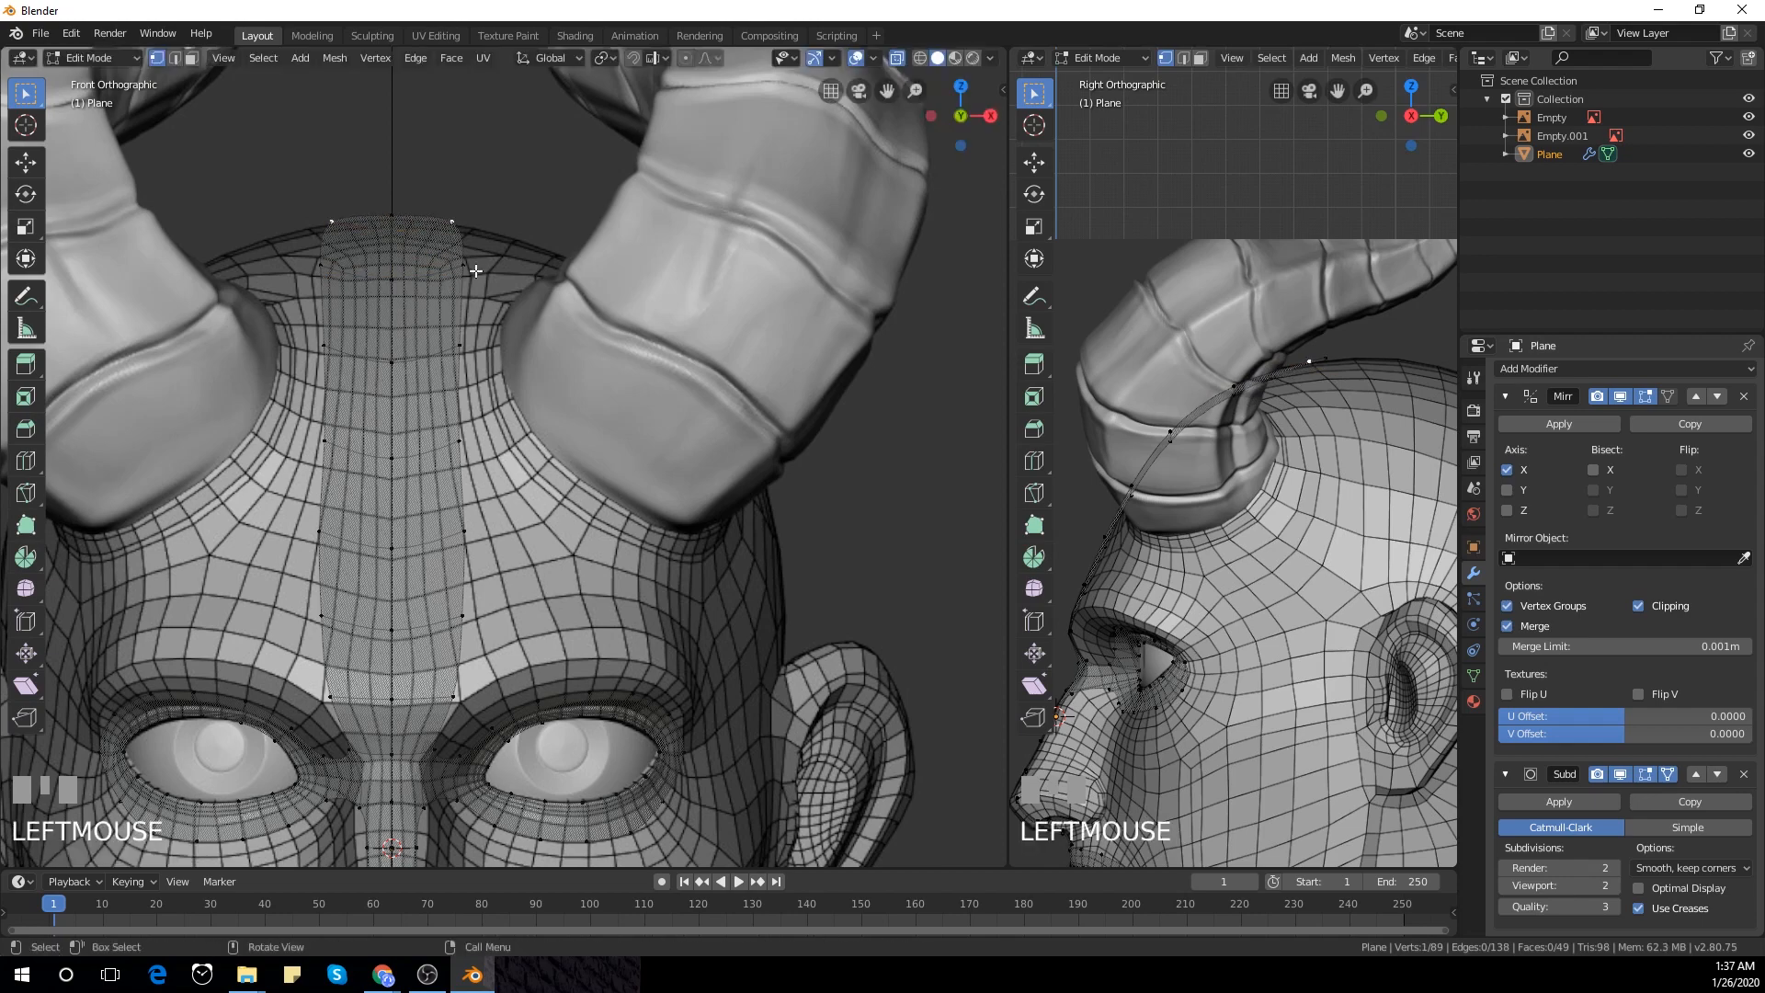
Examine the forehead strip and the rest of the face against the front and side references
scroll(510, 598, "up", 3)
middle_click_drag(509, 598, 492, 424, "shift")
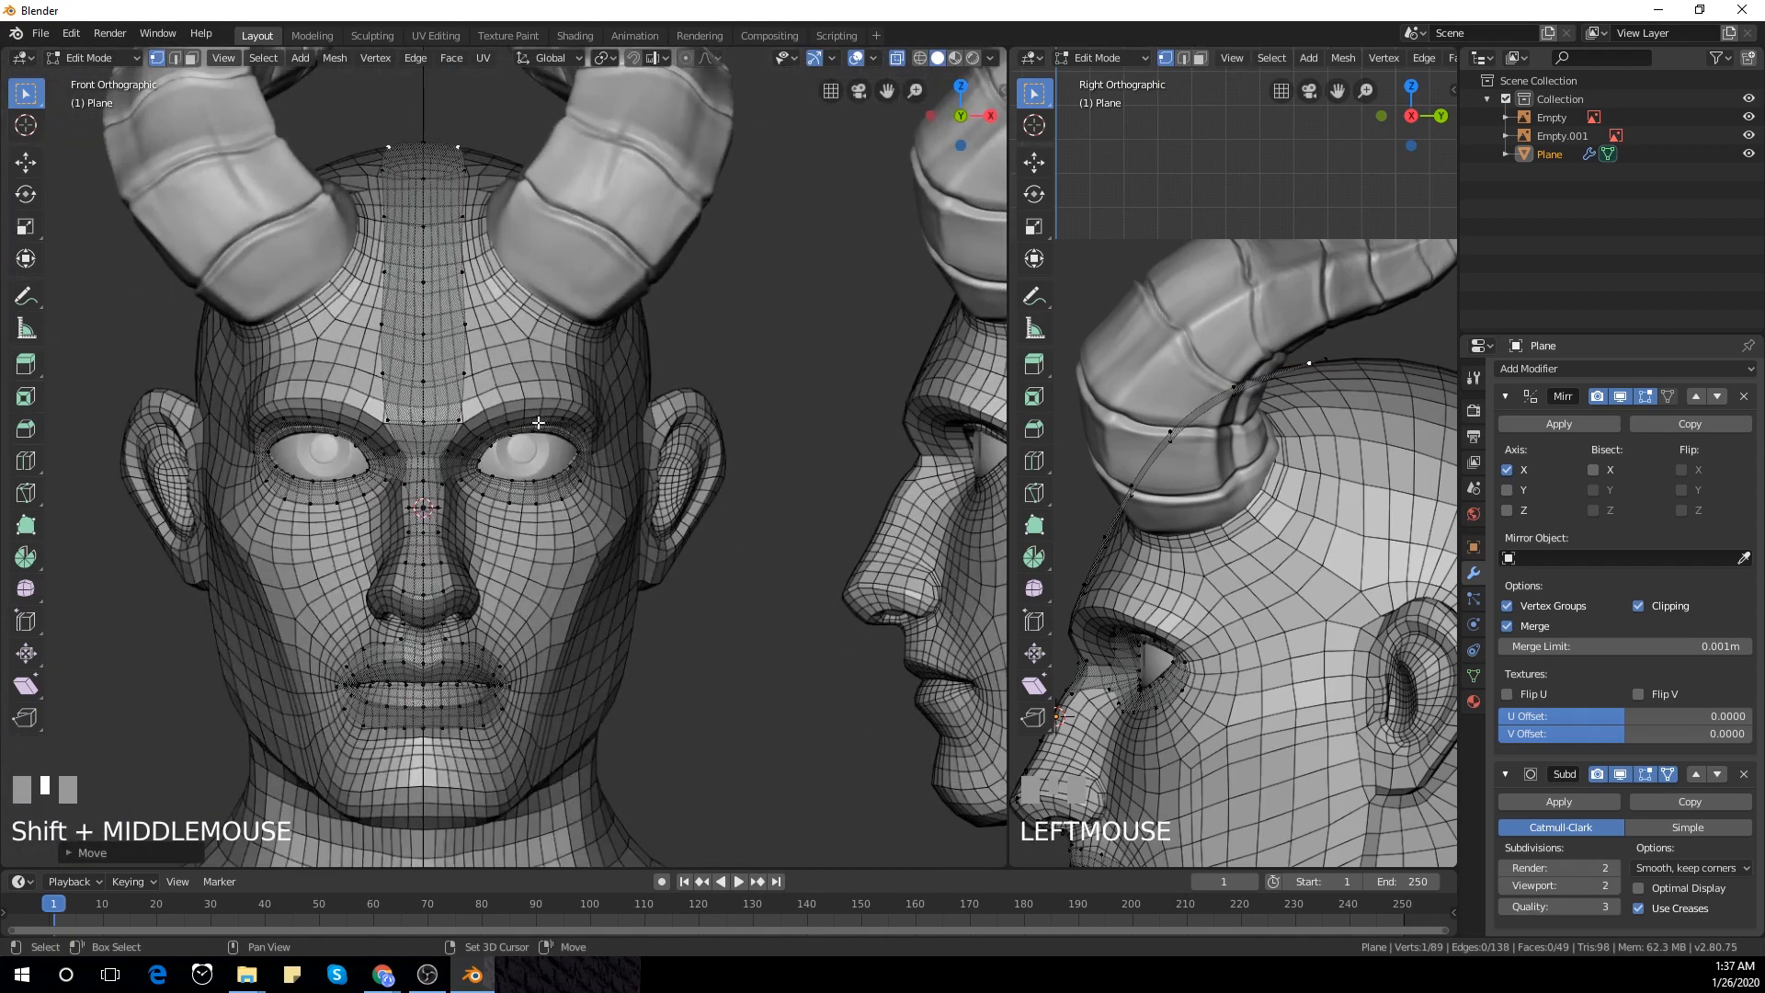
scroll(1308, 586, "down", 2)
middle_click_drag(1308, 585, 1331, 493, "shift")
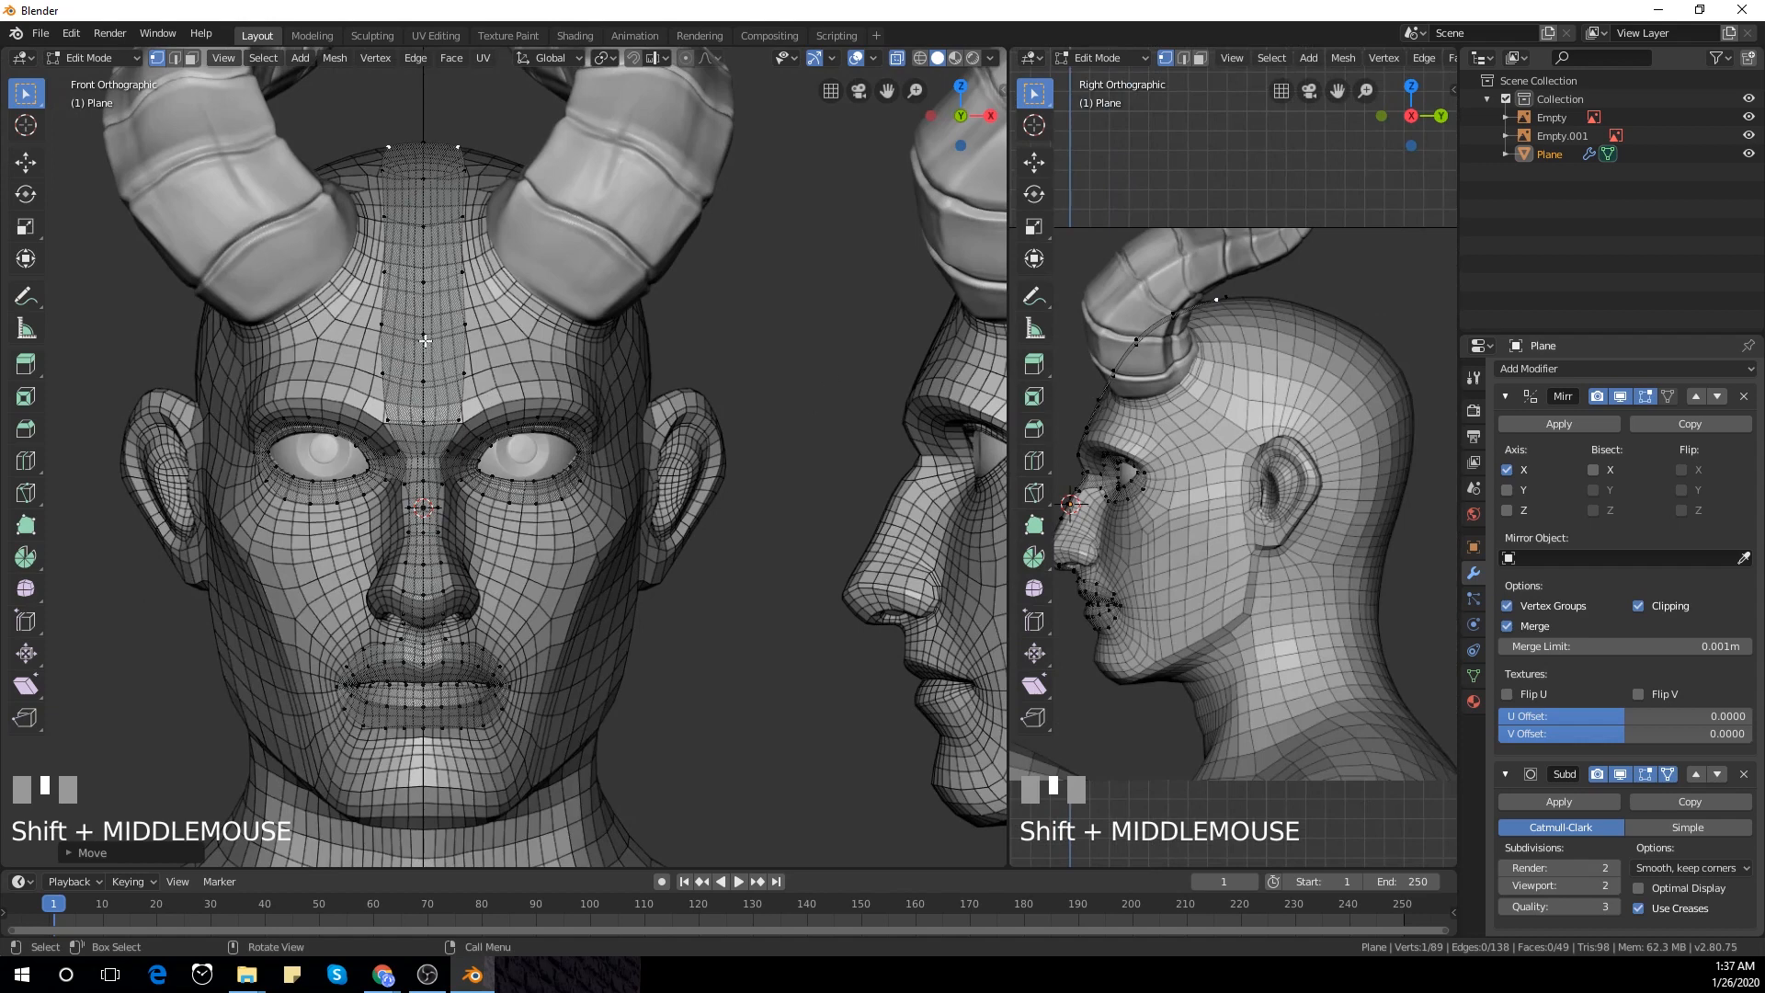
middle_click_drag(450, 251, 521, 357, "shift")
scroll(515, 376, "up", 2)
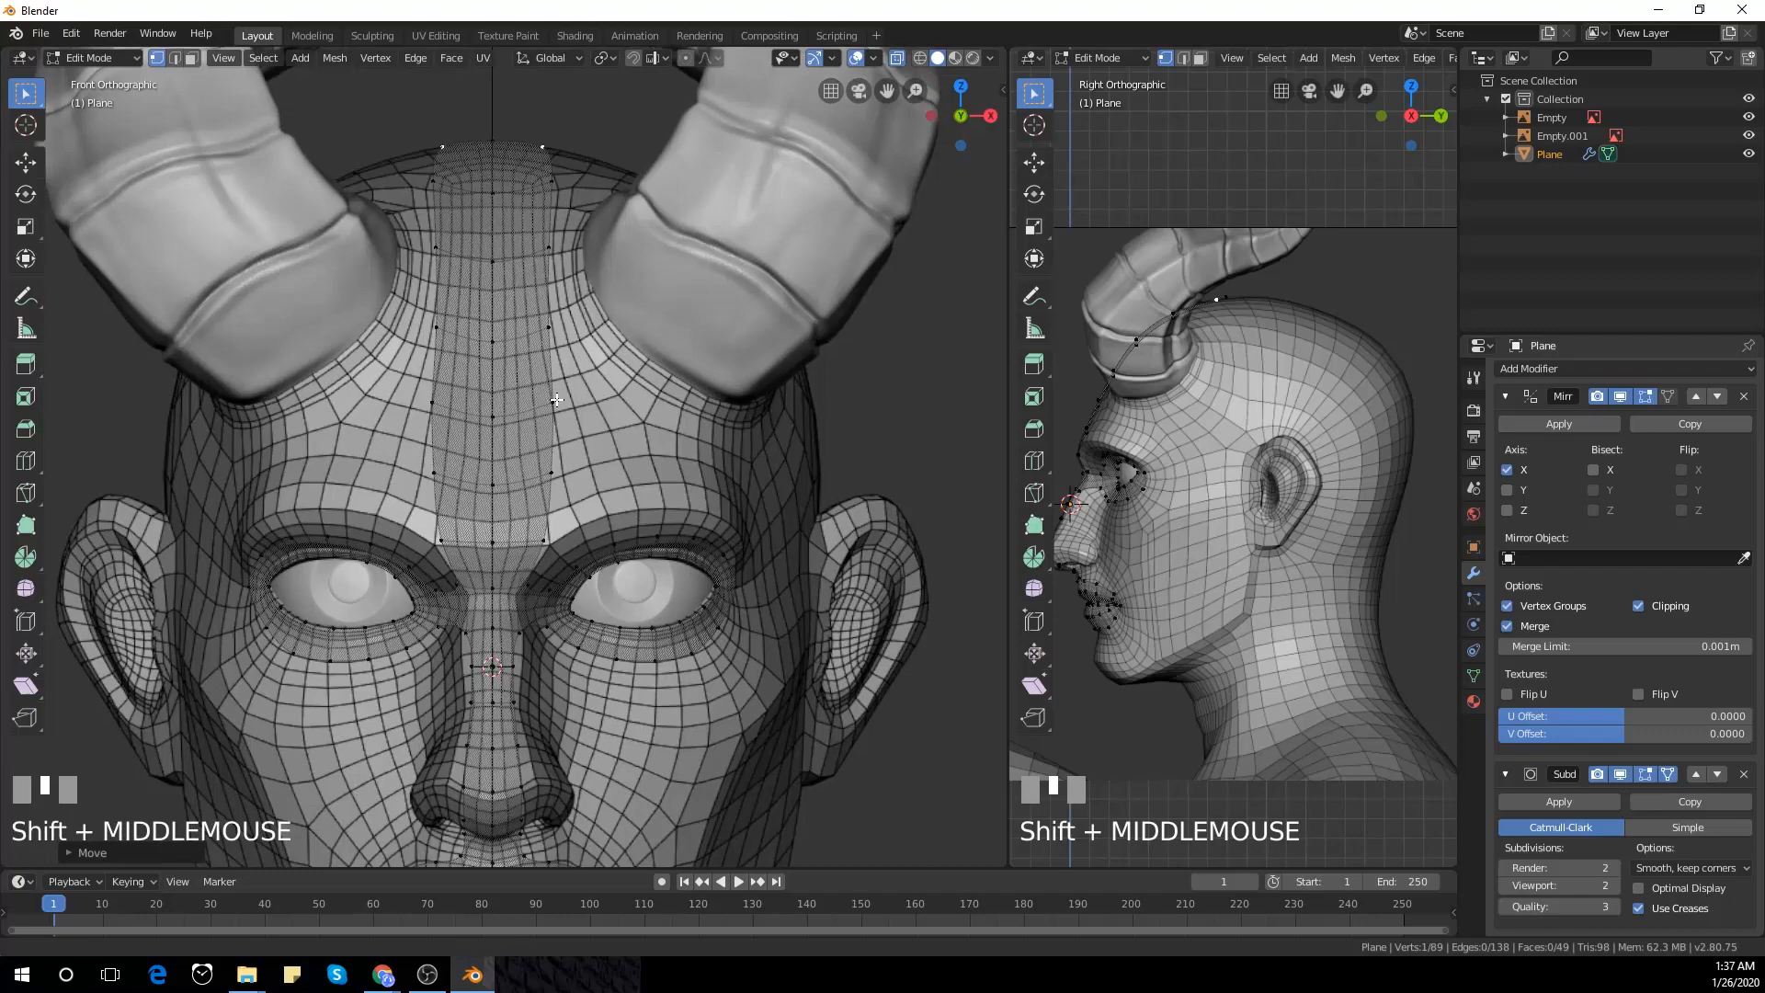
left_click(492, 492)
middle_click_drag(555, 372, 518, 241, "shift")
Adjust the vertex on the lower lip's upper edge near the mouth corner to the front reference
scroll(519, 343, "up", 3)
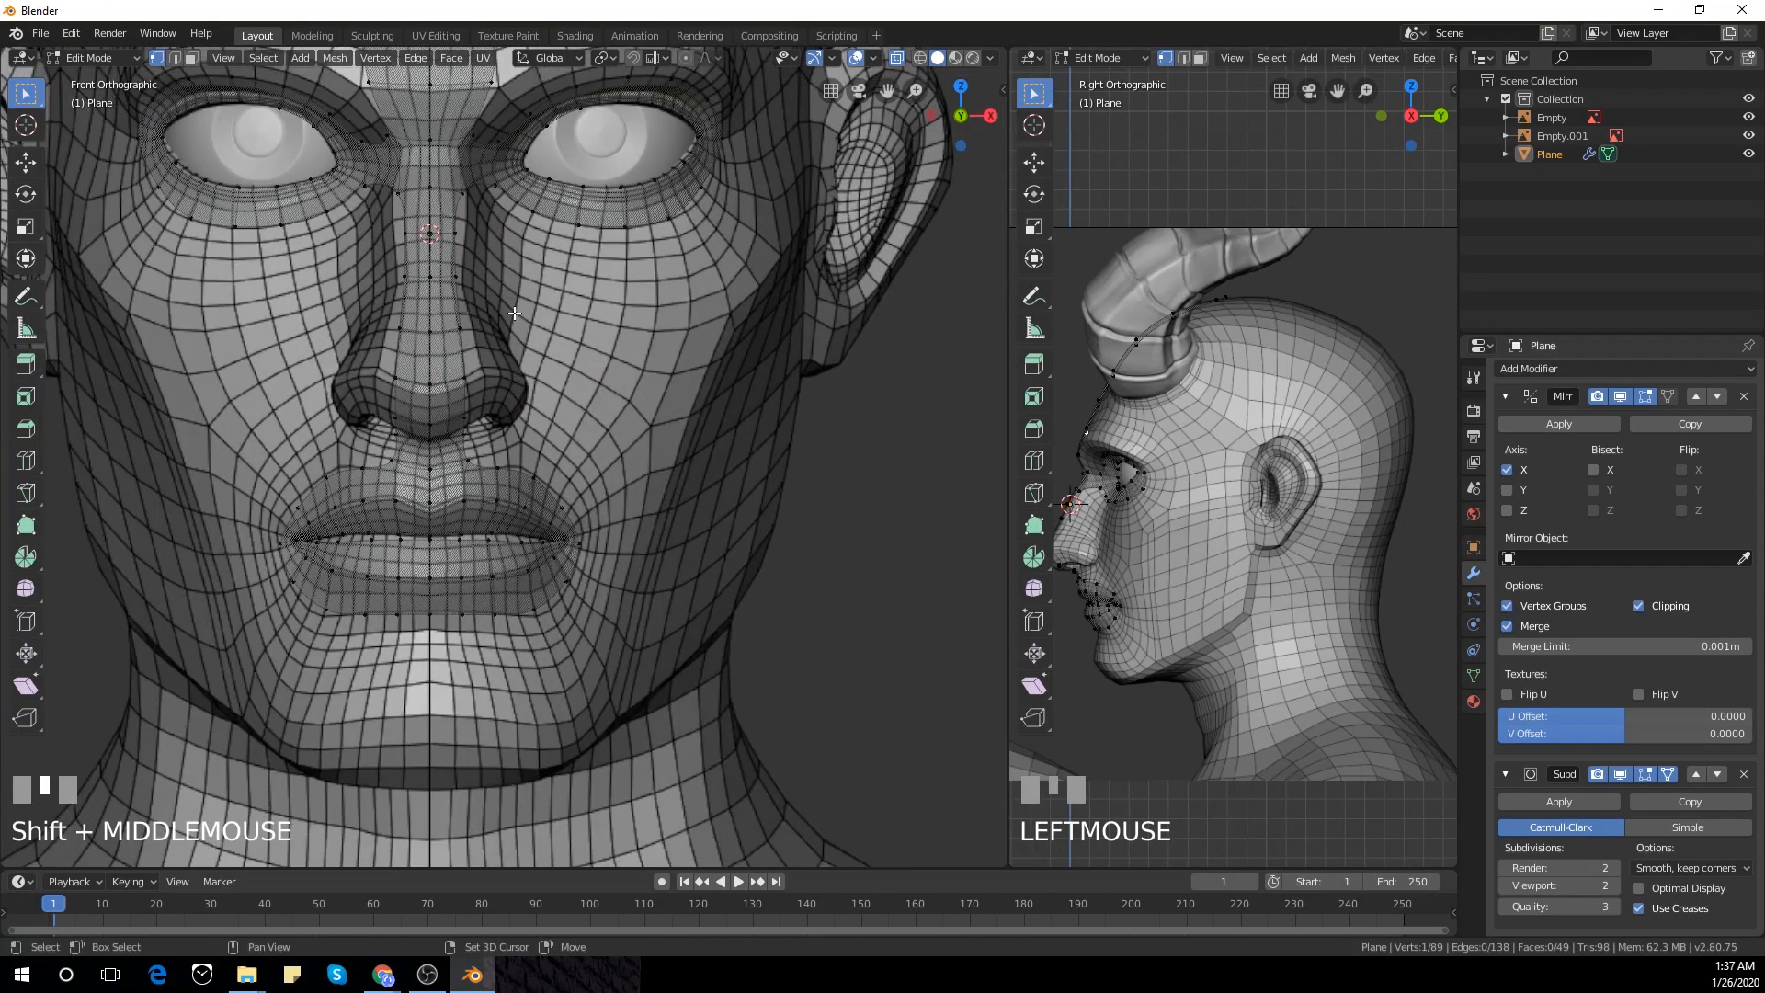
scroll(518, 242, "up", 1)
middle_click_drag(515, 567, 514, 493, "shift")
left_click(514, 493)
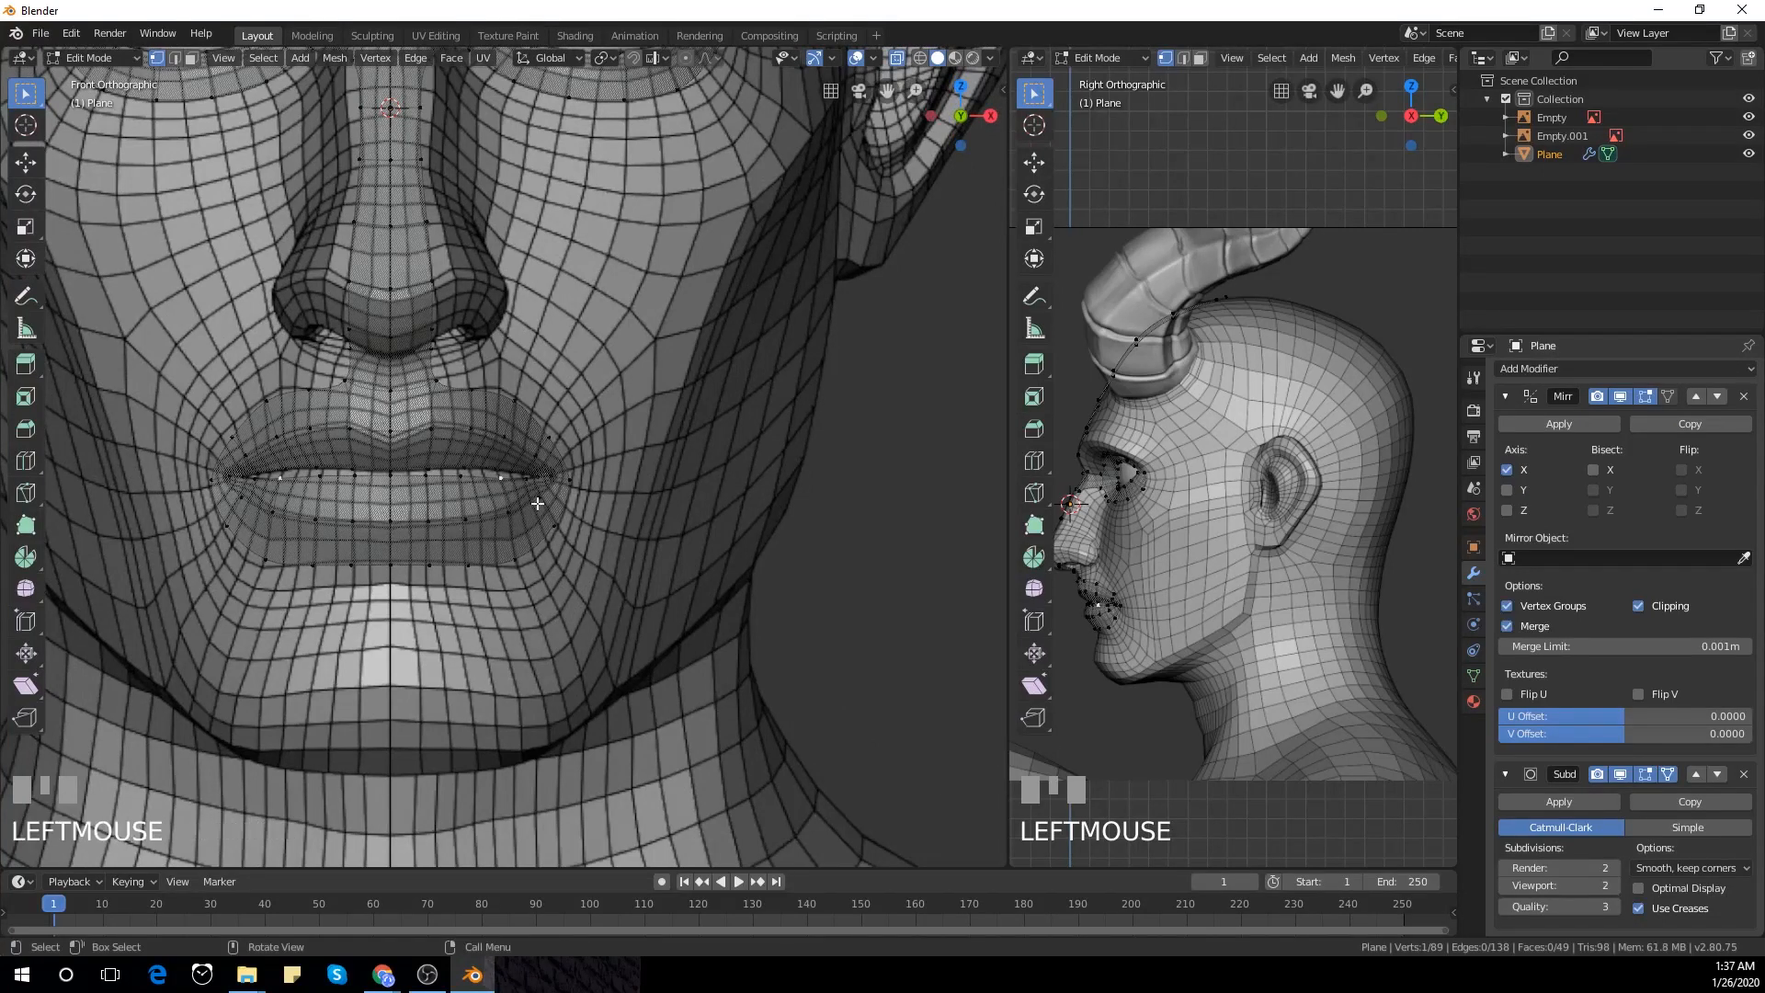
key("g")
left_click(559, 497)
Extrude the center edge below the lower lip downward twice onto the front of the chin
middle_click_drag(558, 497, 436, 469, "shift")
scroll(512, 545, "up", 1)
left_click(435, 478)
left_click(481, 503, "shift")
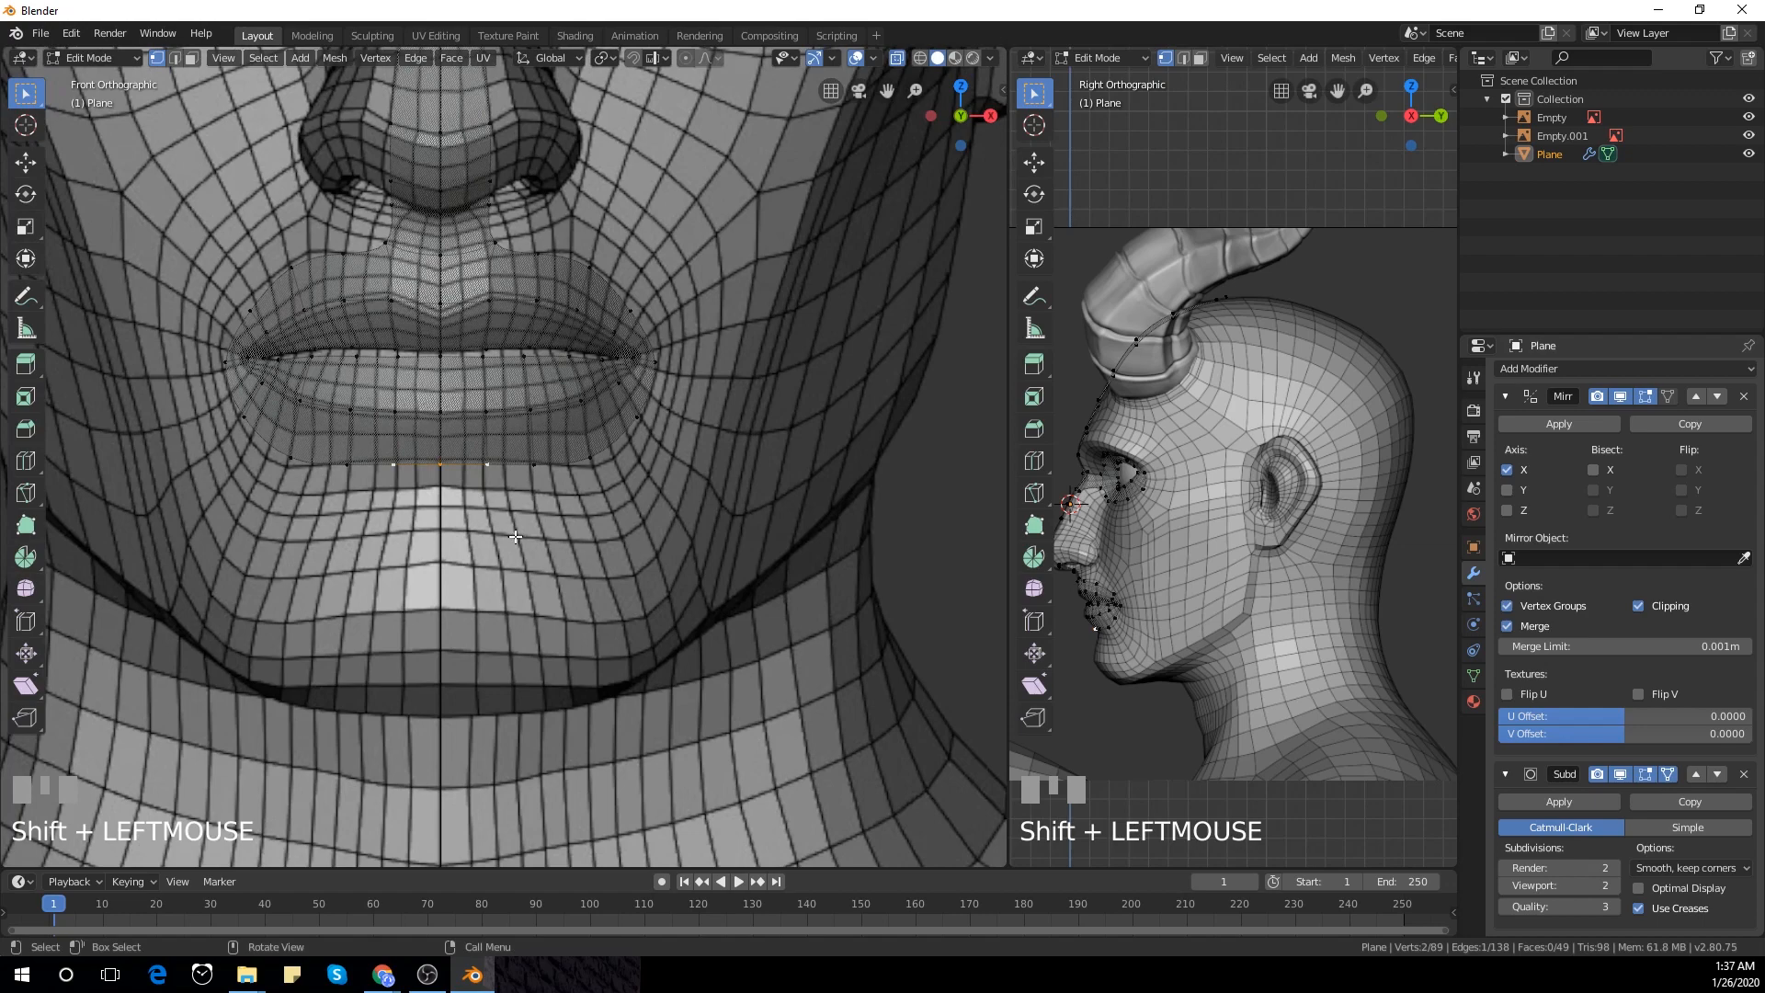
scroll(1112, 659, "up", 2)
middle_click_drag(1112, 659, 1239, 546, "shift")
scroll(1265, 618, "up", 2)
key("e")
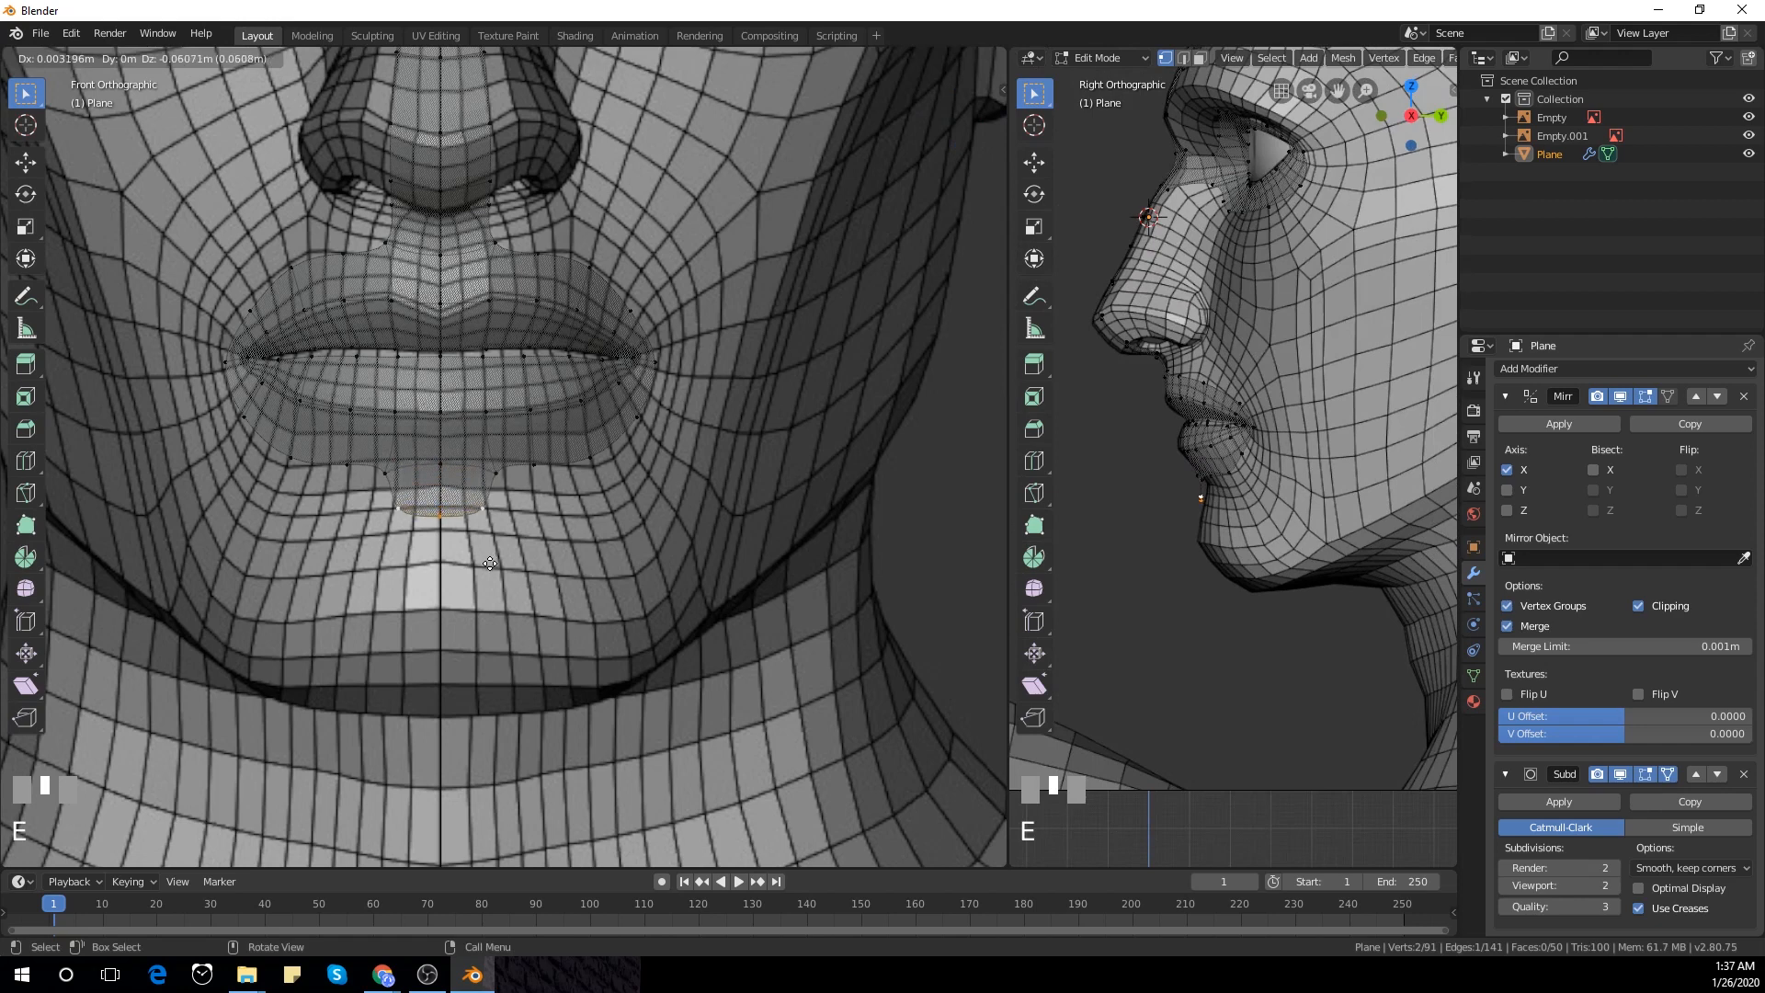
left_click(491, 572)
key("e")
left_click(499, 644)
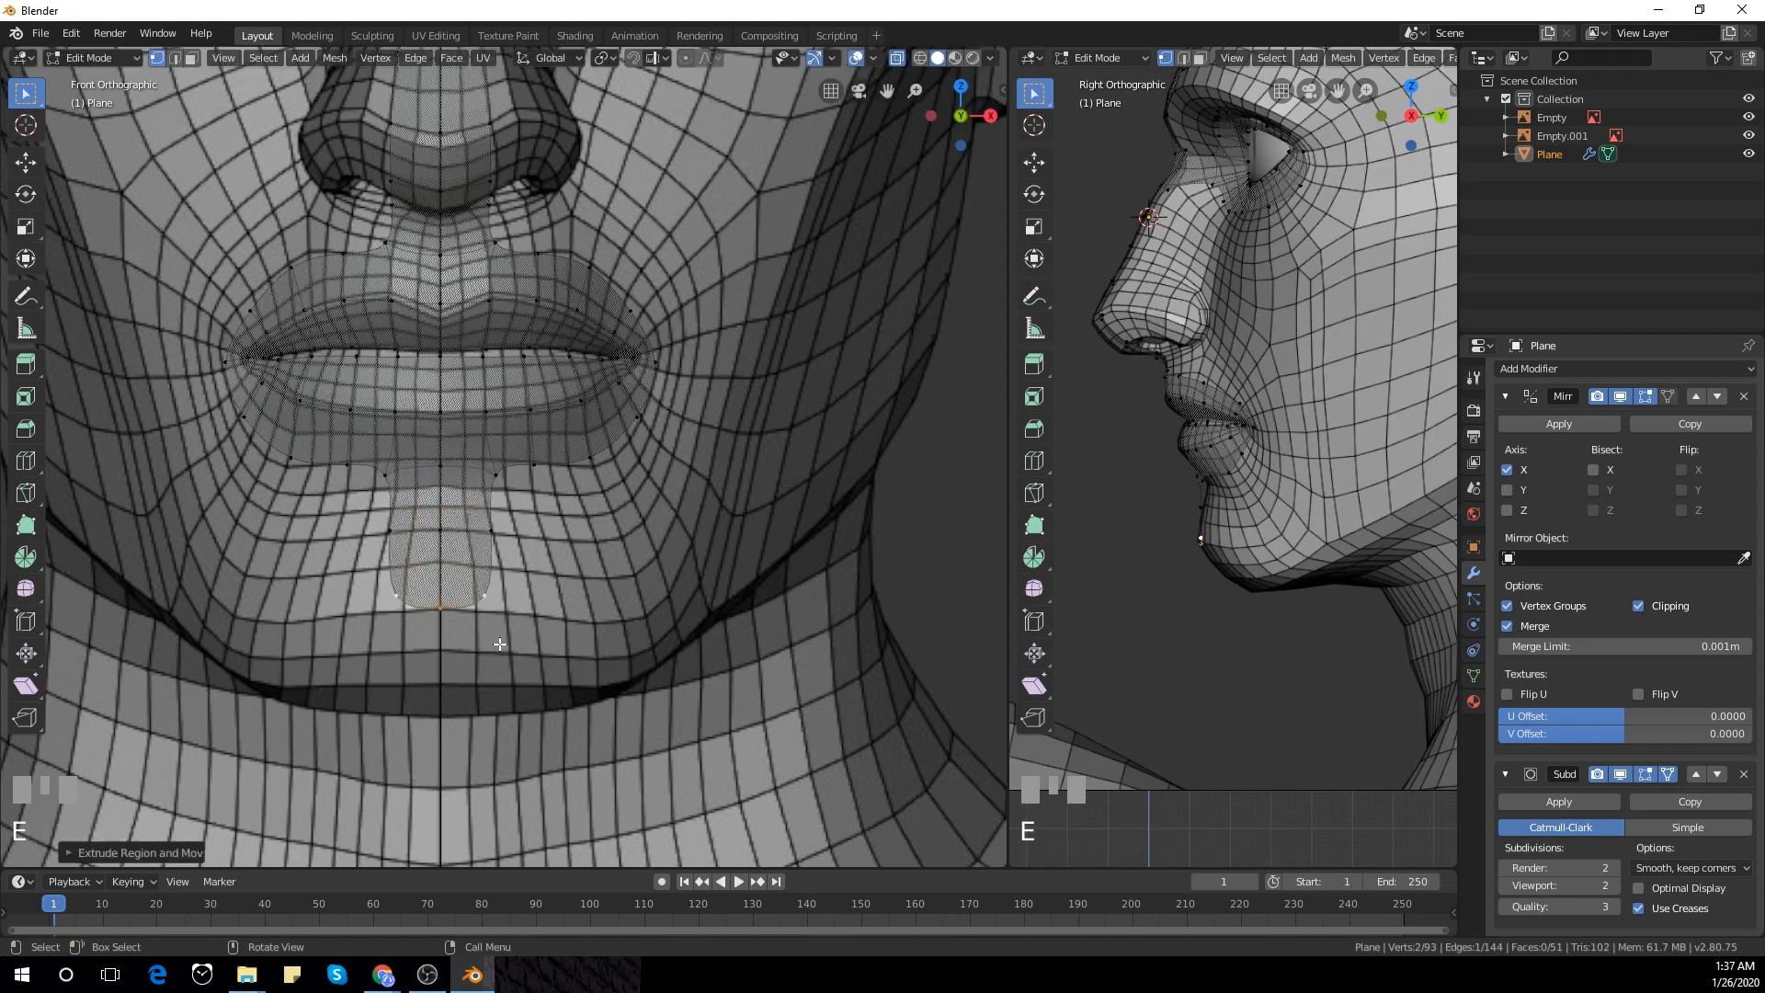
In the side view, move the edge below the lower lip about 0.02 m back and the lower lip's center edge slightly forward
scroll(1195, 588, "up", 2)
middle_click_drag(1195, 588, 1197, 551, "shift")
scroll(1197, 547, "up", 2)
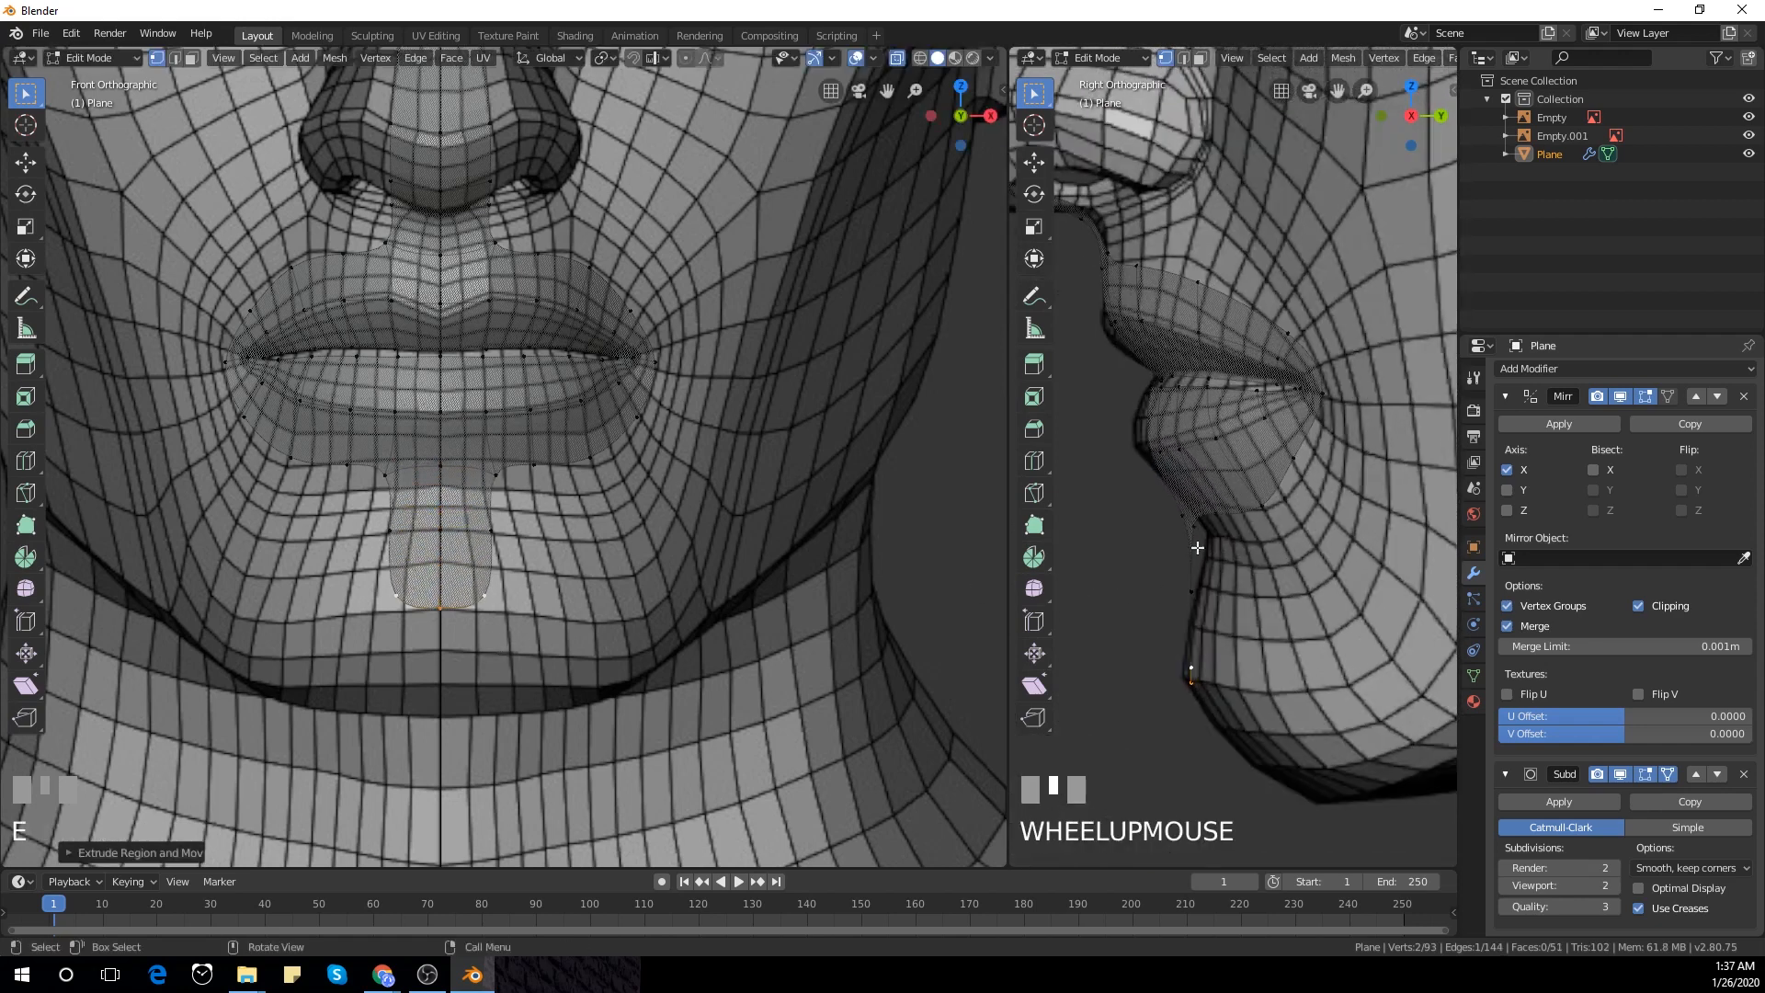
left_click_drag(1163, 508, 1188, 540)
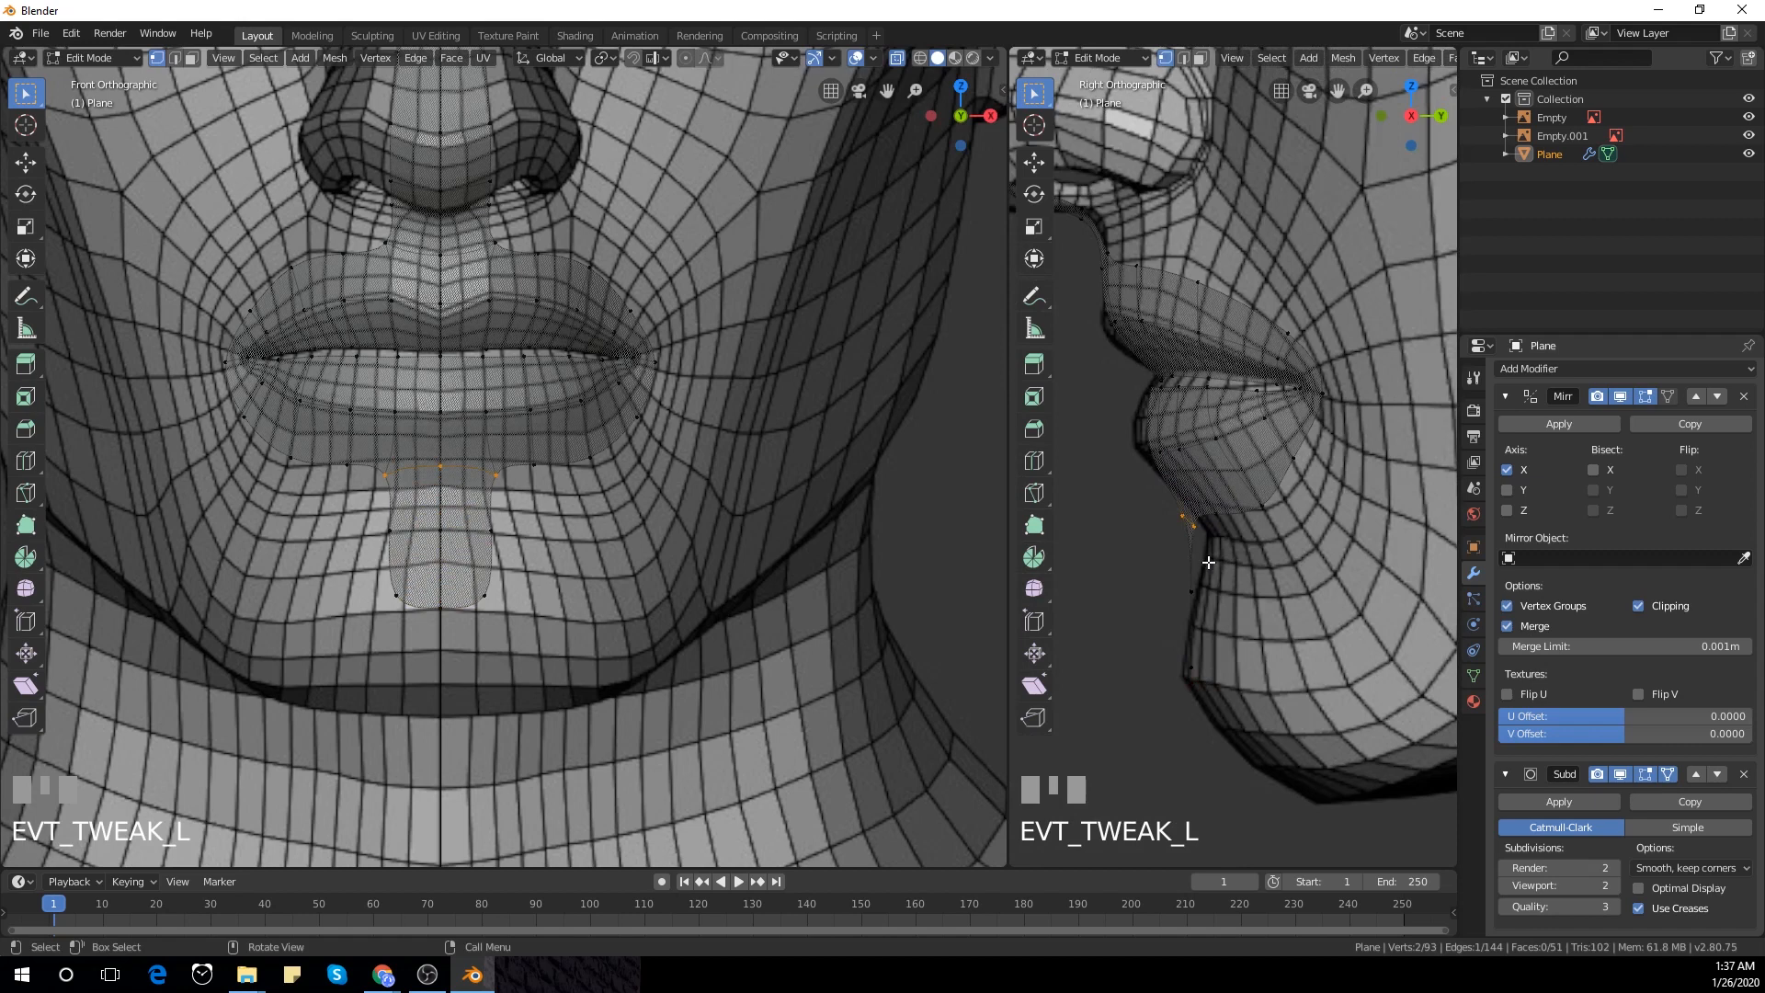
key("g")
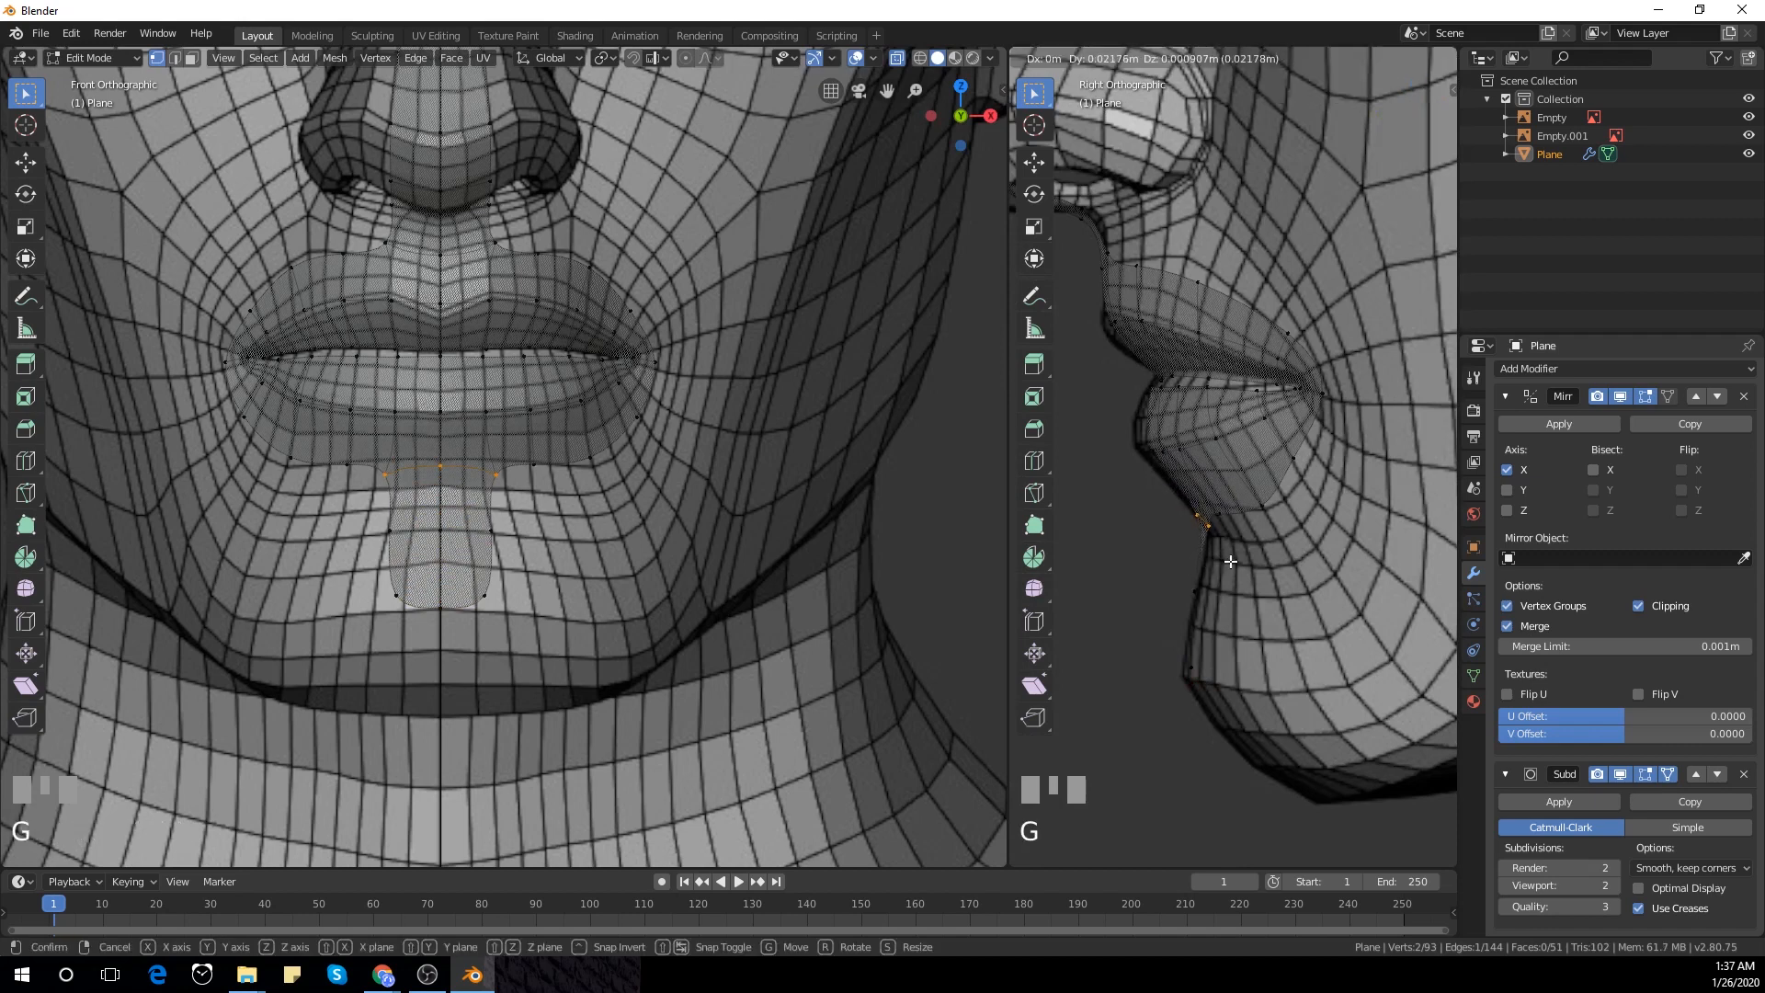
left_click(1177, 486)
key("g")
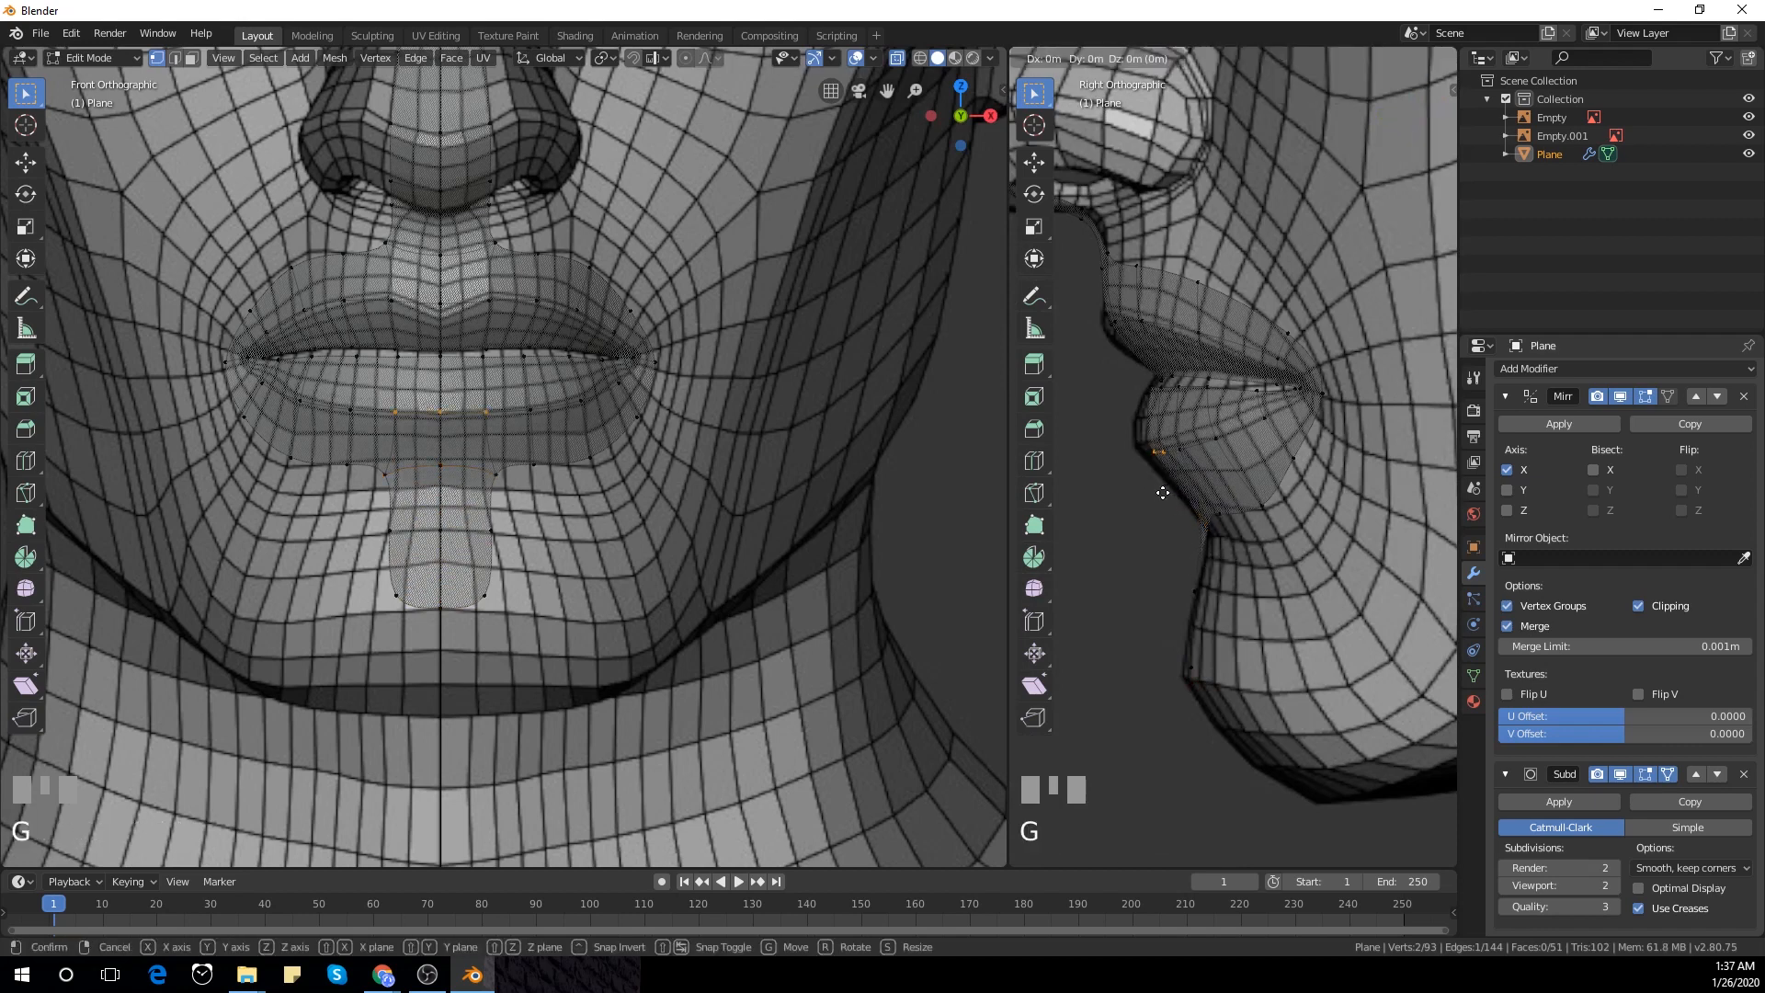
left_click(1144, 493)
Extrude the chin strip's bottom edge further down and move it back onto the chin's curve in the side view
middle_click_drag(393, 575, 394, 515, "shift")
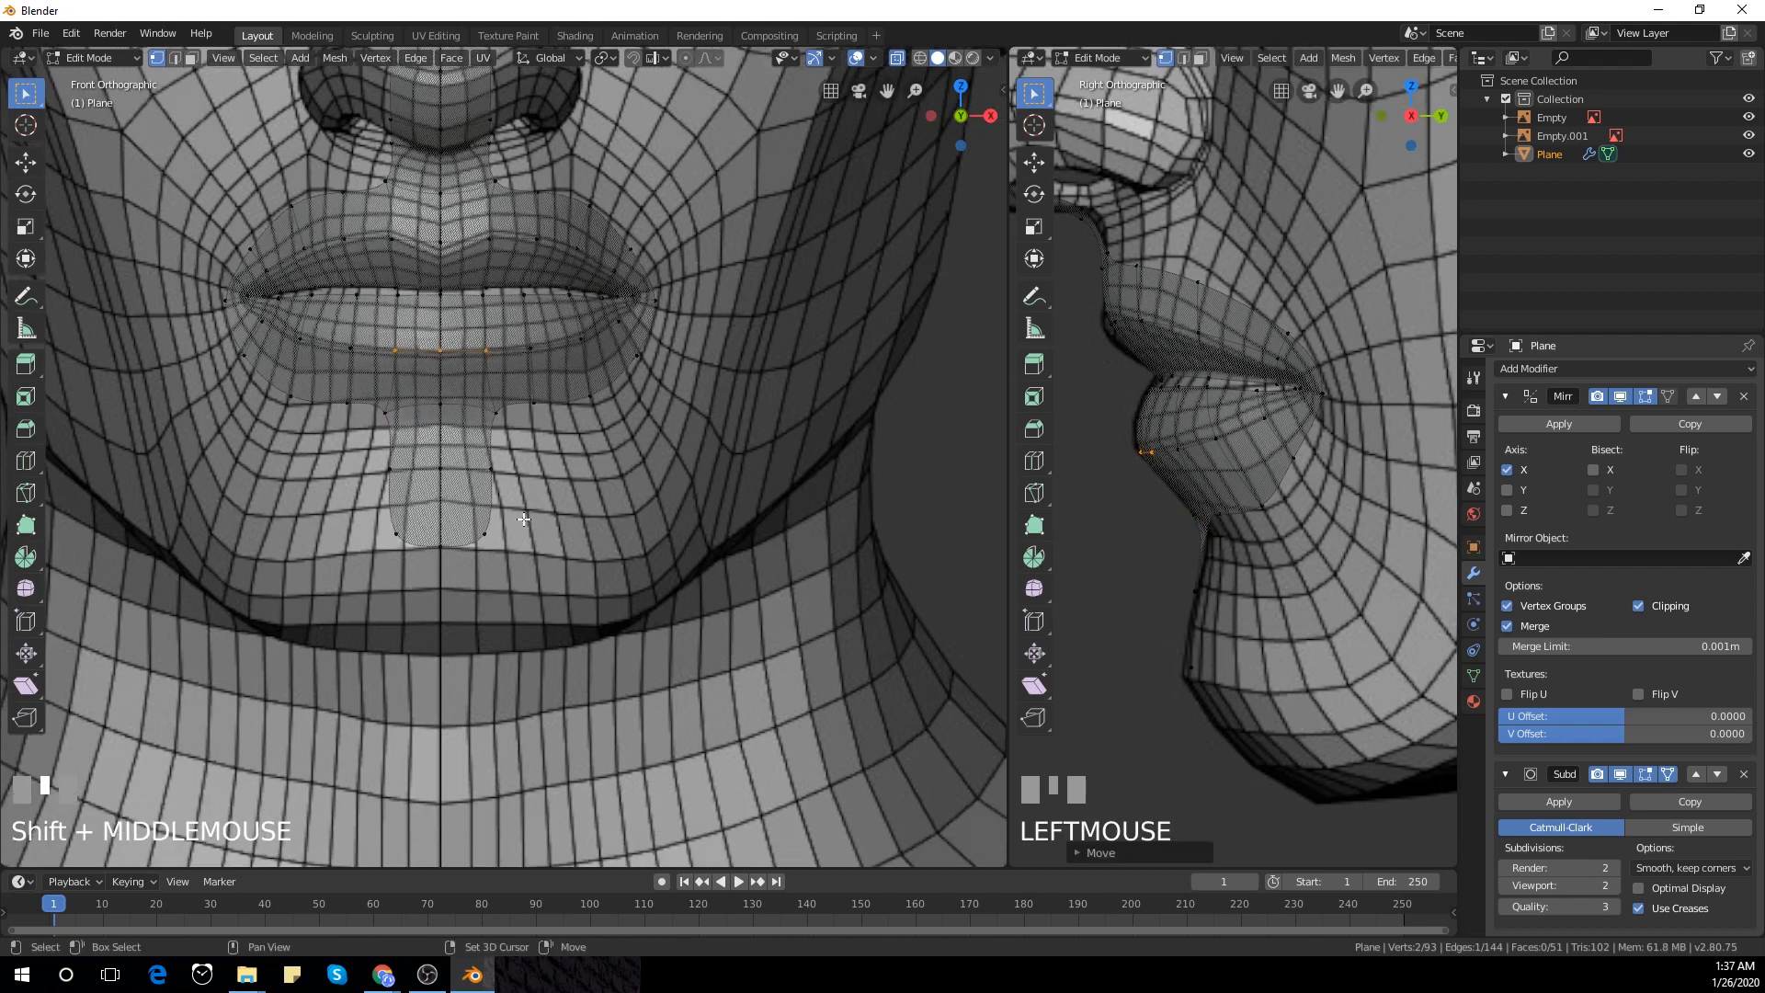
left_click_drag(382, 527, 505, 587)
middle_click_drag(504, 614, 504, 582, "shift")
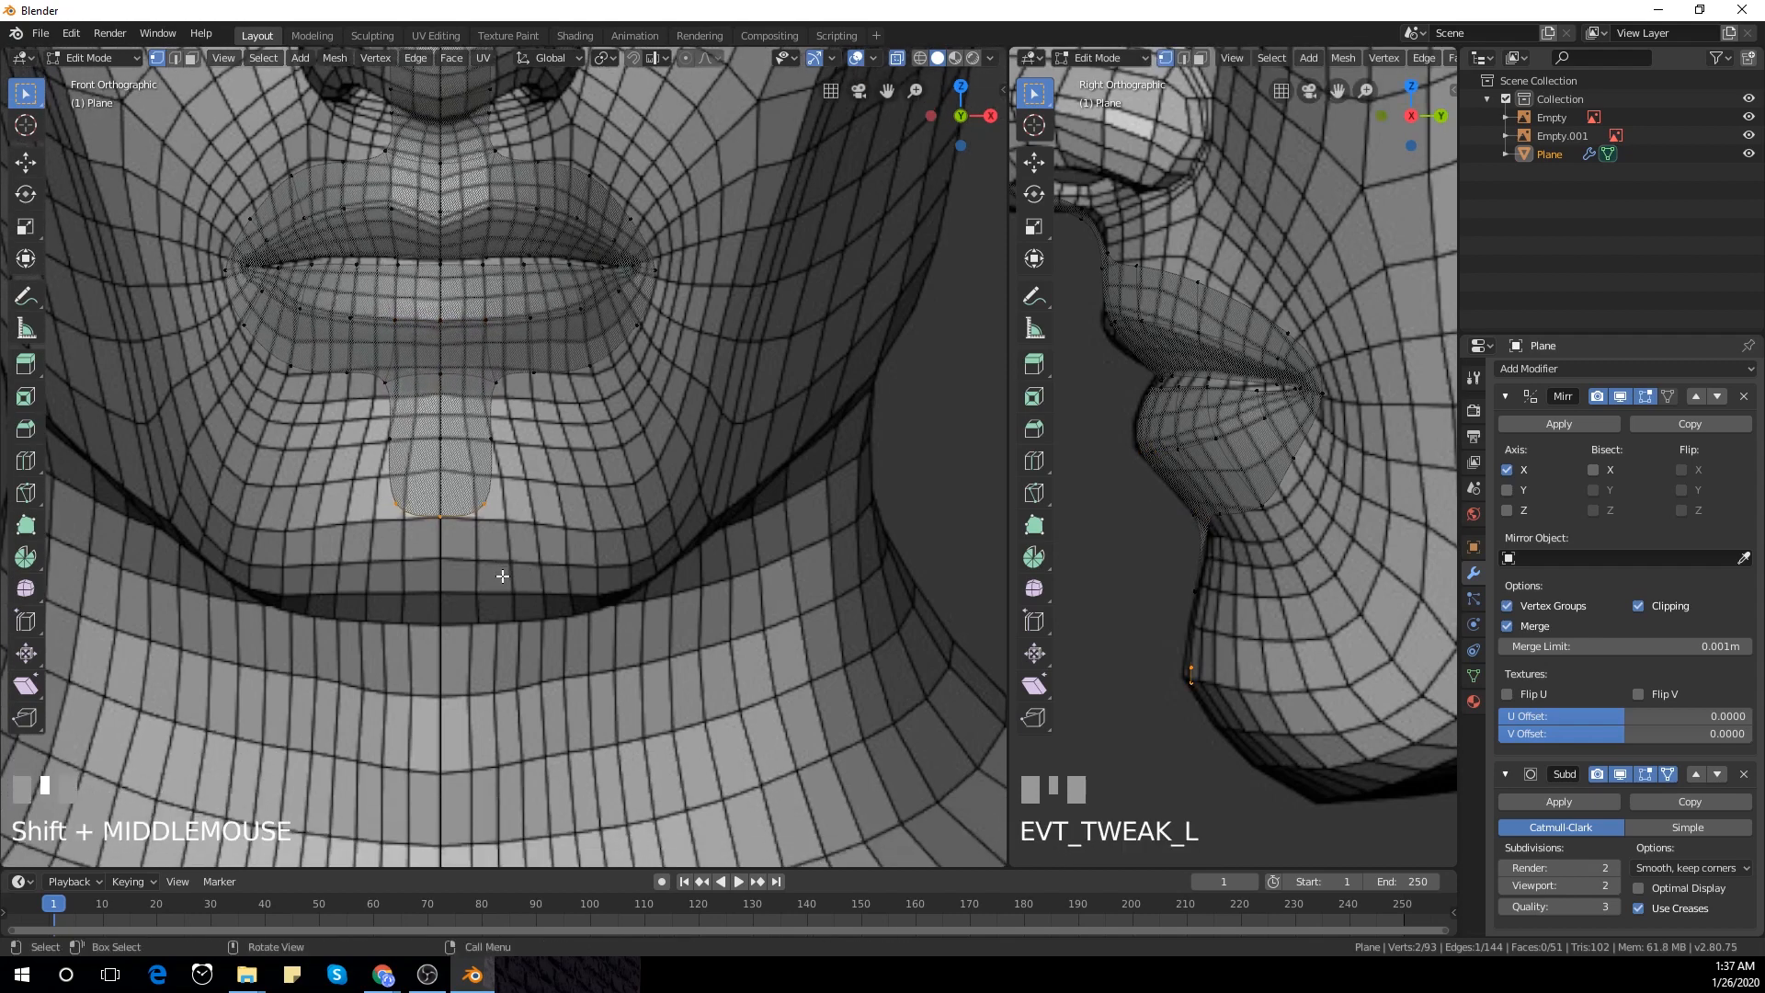
key("e")
left_click(505, 642)
middle_click_drag(1236, 764, 1172, 705, "shift")
key("g")
left_click(1246, 681)
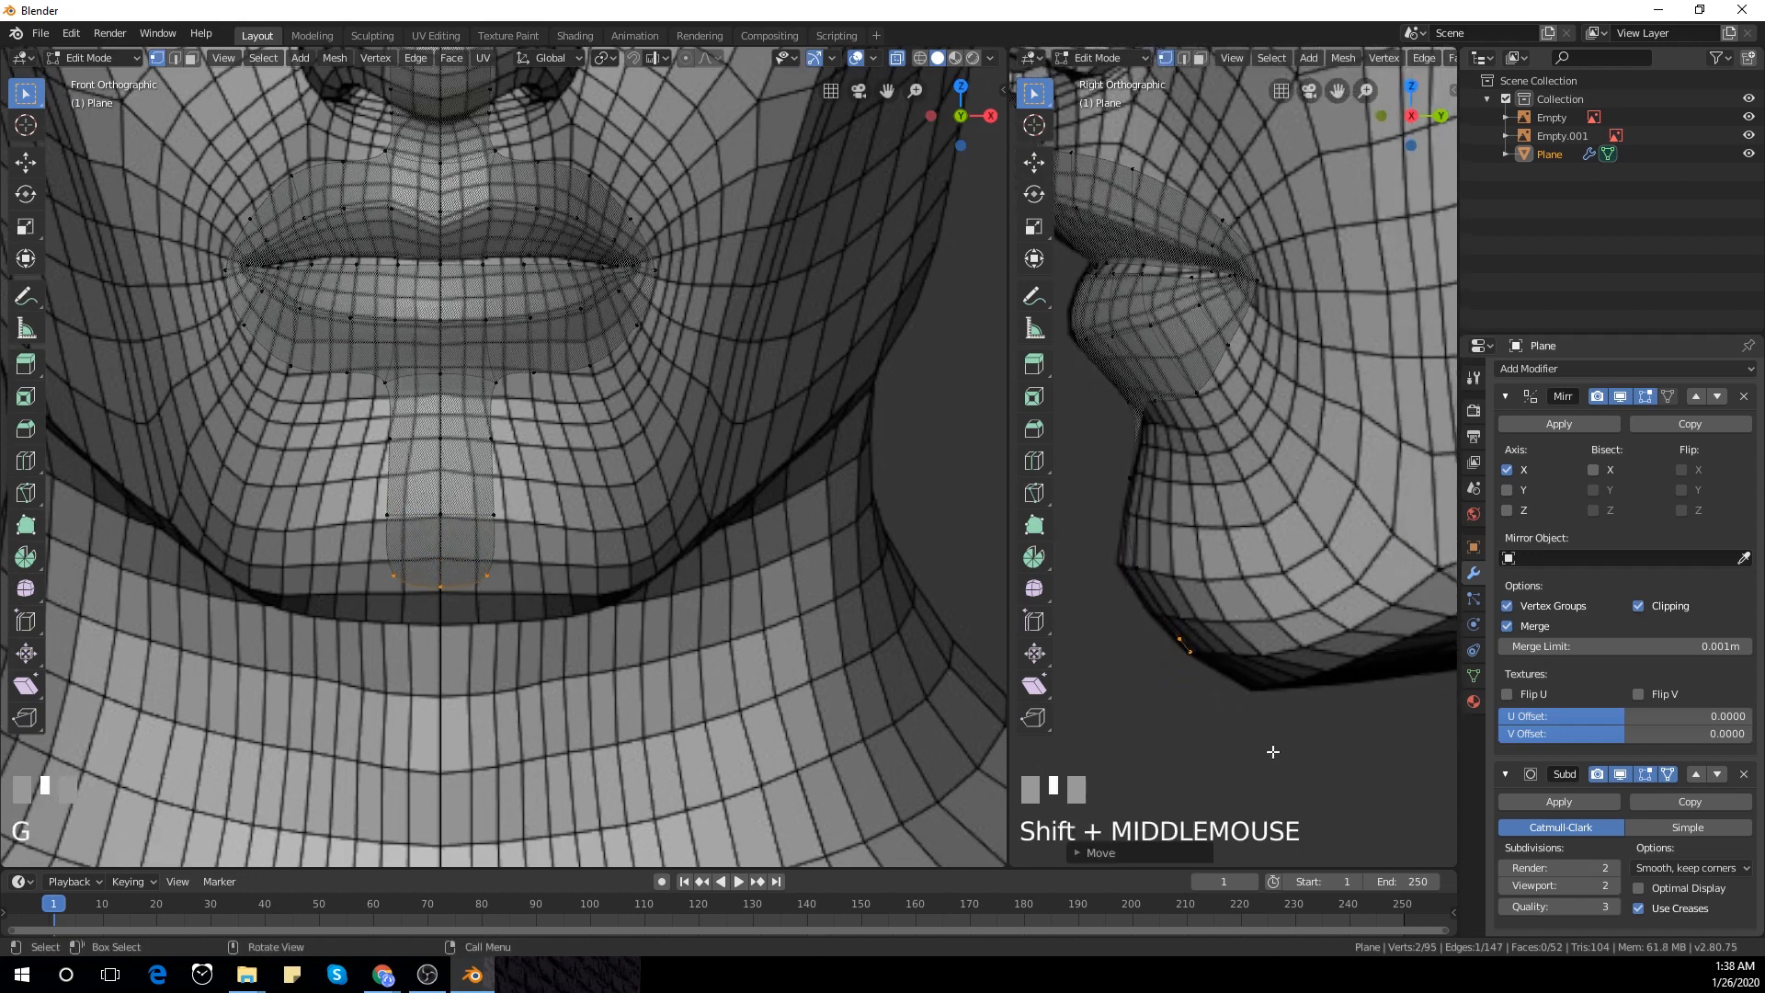
Extrude the chin strip's bottom edge three times along the underside of the chin toward the neck in the side view
key("e")
left_click(1329, 786)
middle_click_drag(933, 699, 892, 650, "shift")
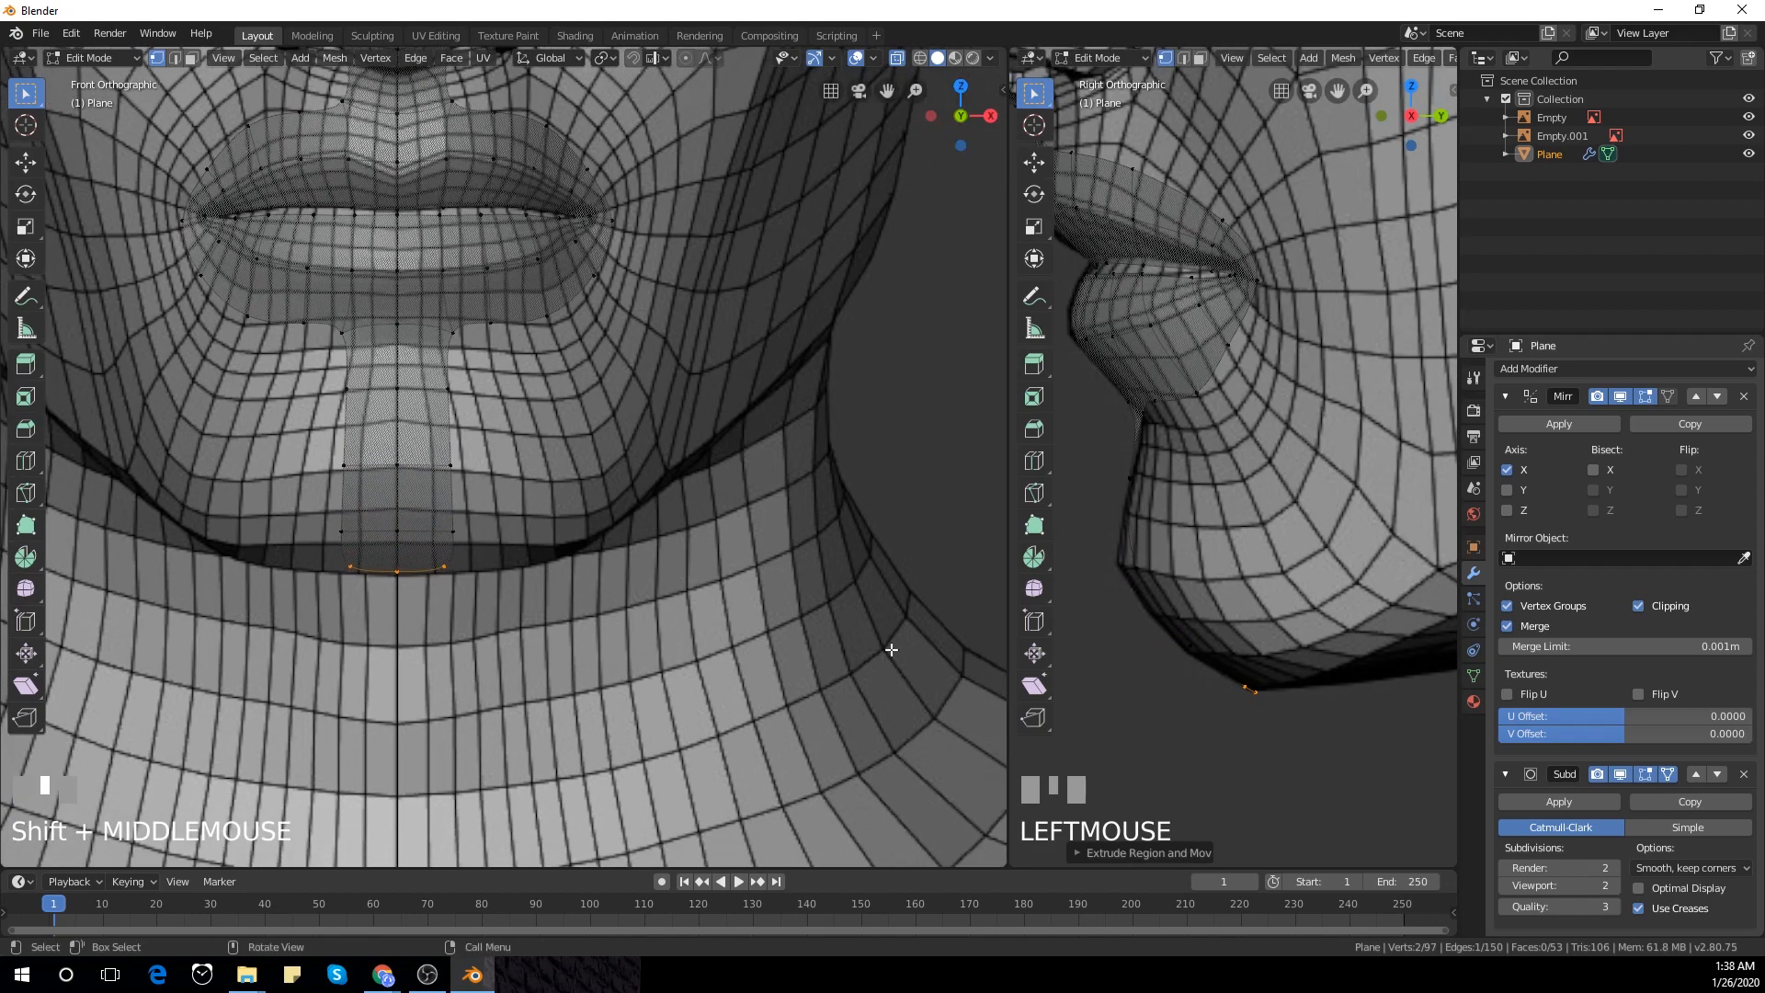
scroll(1336, 729, "down", 3)
middle_click_drag(1336, 729, 1175, 715, "shift")
key("e")
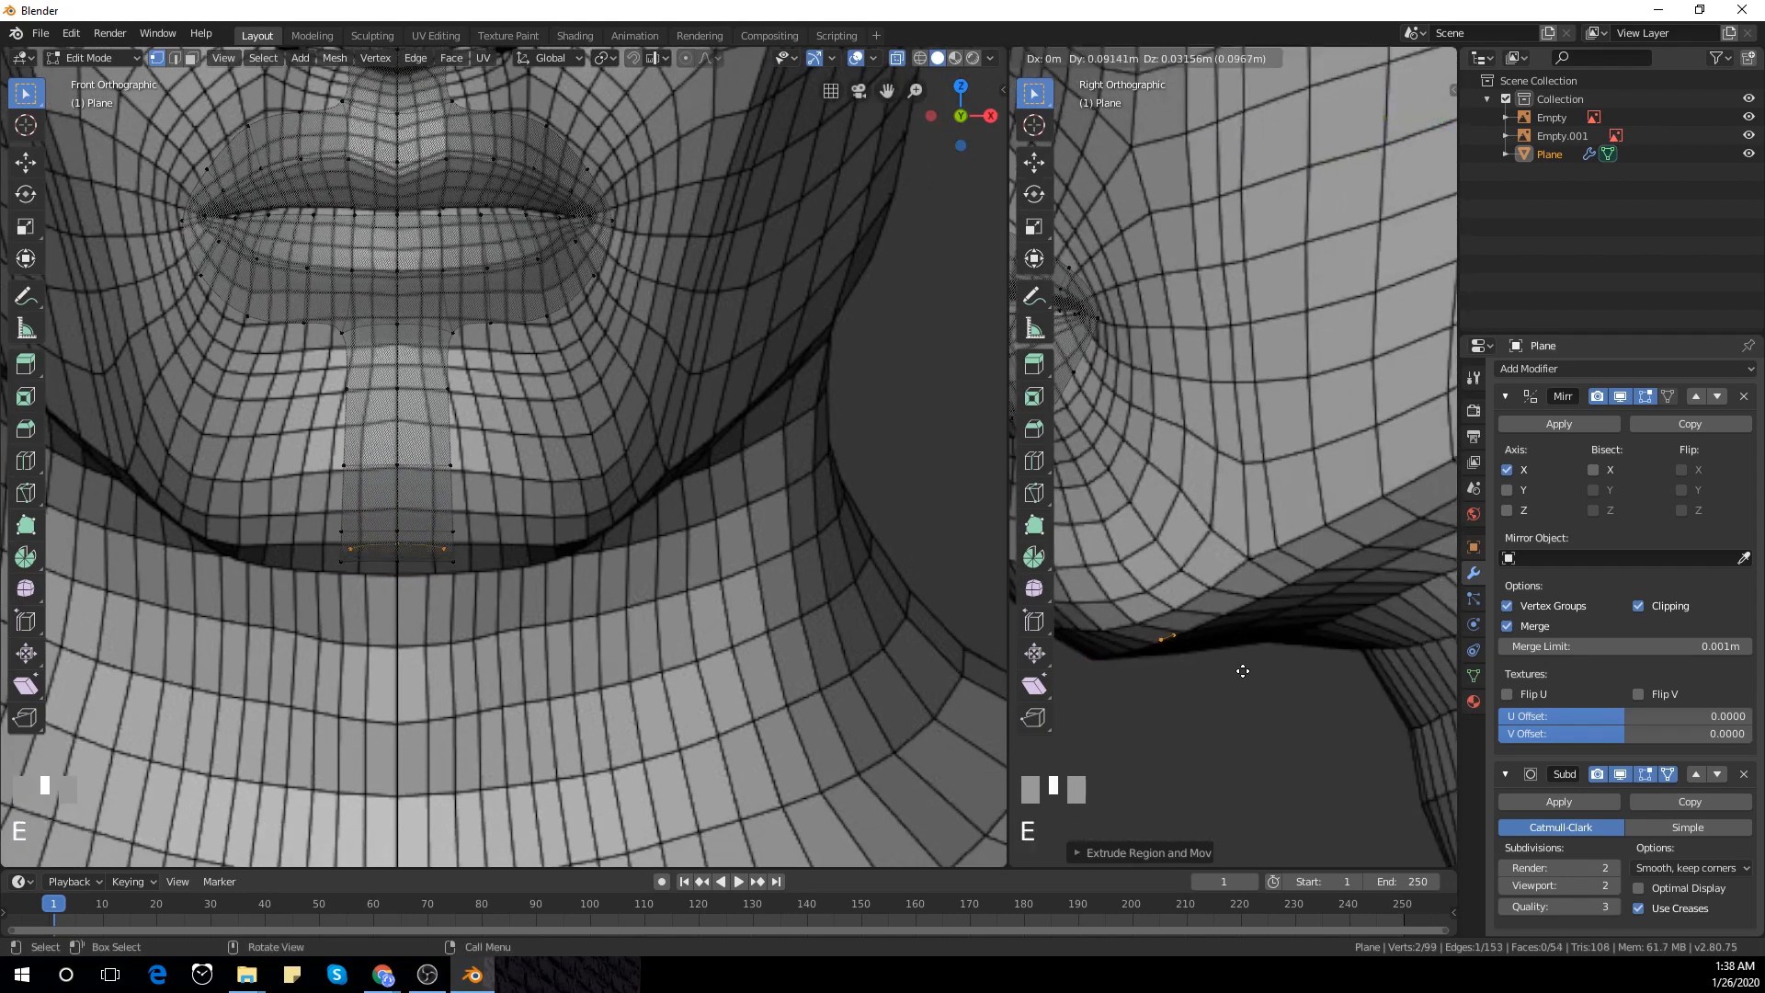
left_click(1276, 680)
key("e")
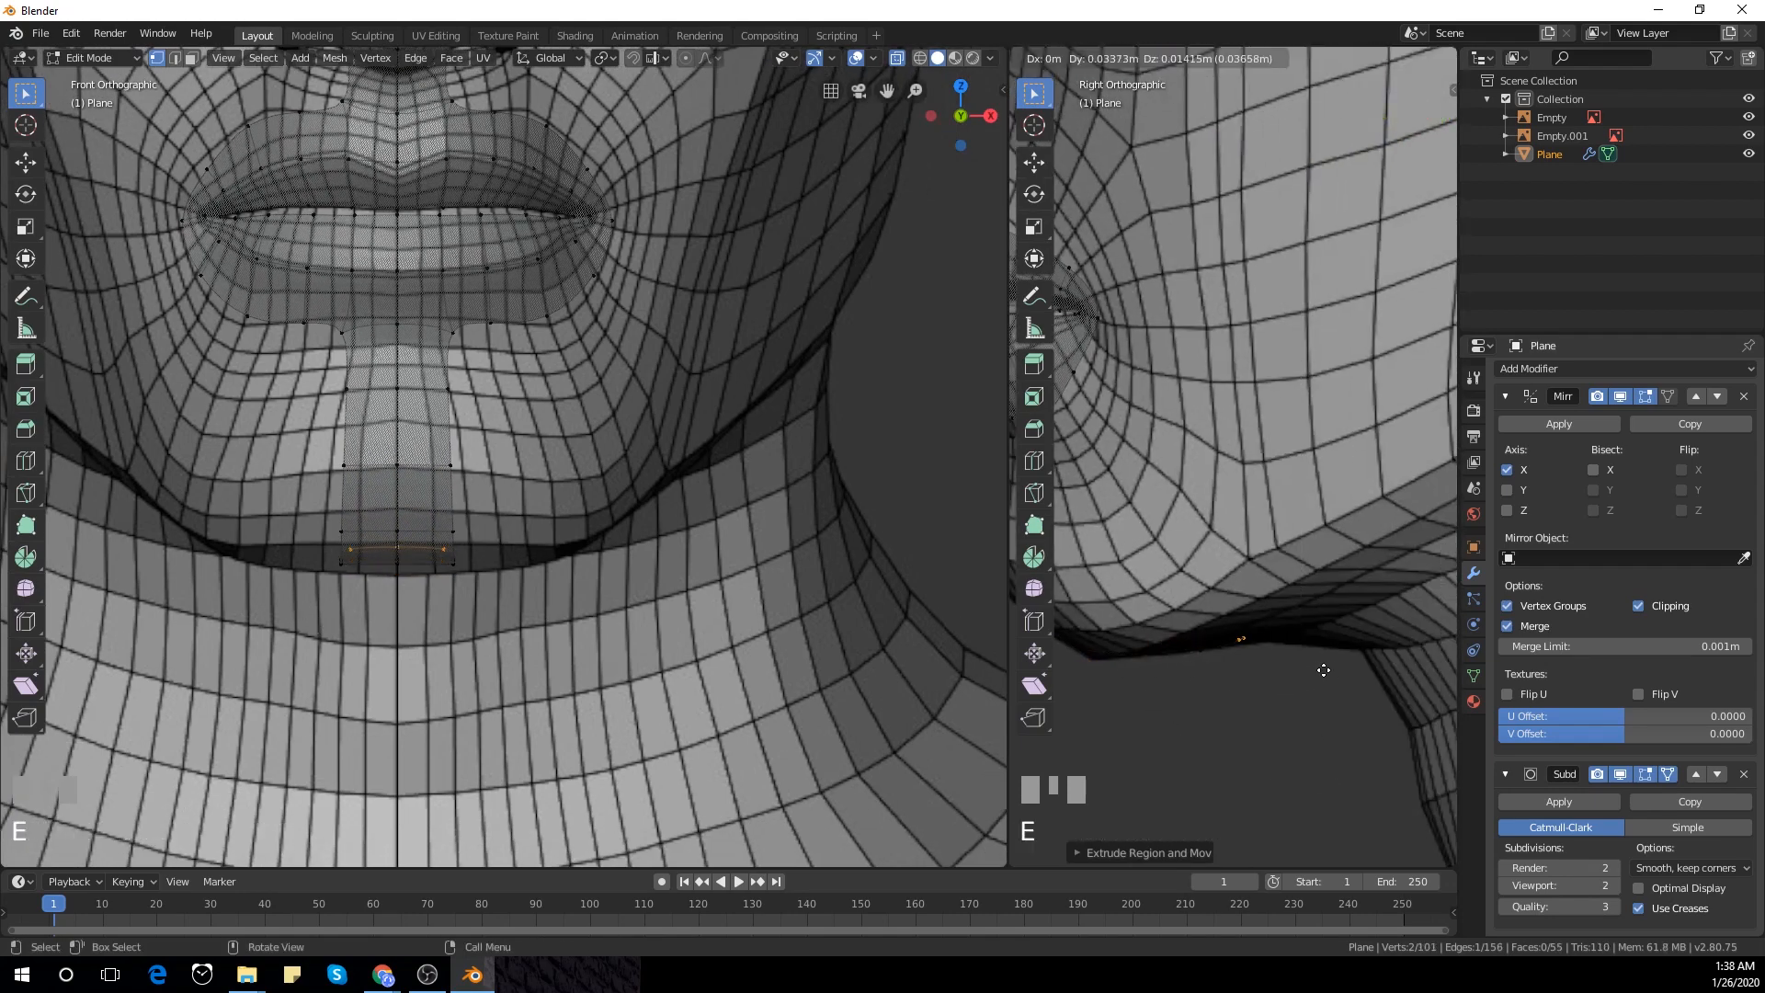
left_click(1353, 680)
Move the nose tip face about 0.03 m forward and down onto the nose profile in the side view
scroll(515, 312, "down", 2)
middle_click_drag(515, 313, 516, 609, "shift")
scroll(523, 552, "up", 2)
scroll(515, 607, "up", 2)
scroll(1234, 314, "down", 1)
scroll(1234, 313, "down", 1)
middle_click_drag(1234, 313, 1338, 547, "shift")
scroll(1244, 537, "up", 2)
scroll(1210, 577, "up", 1)
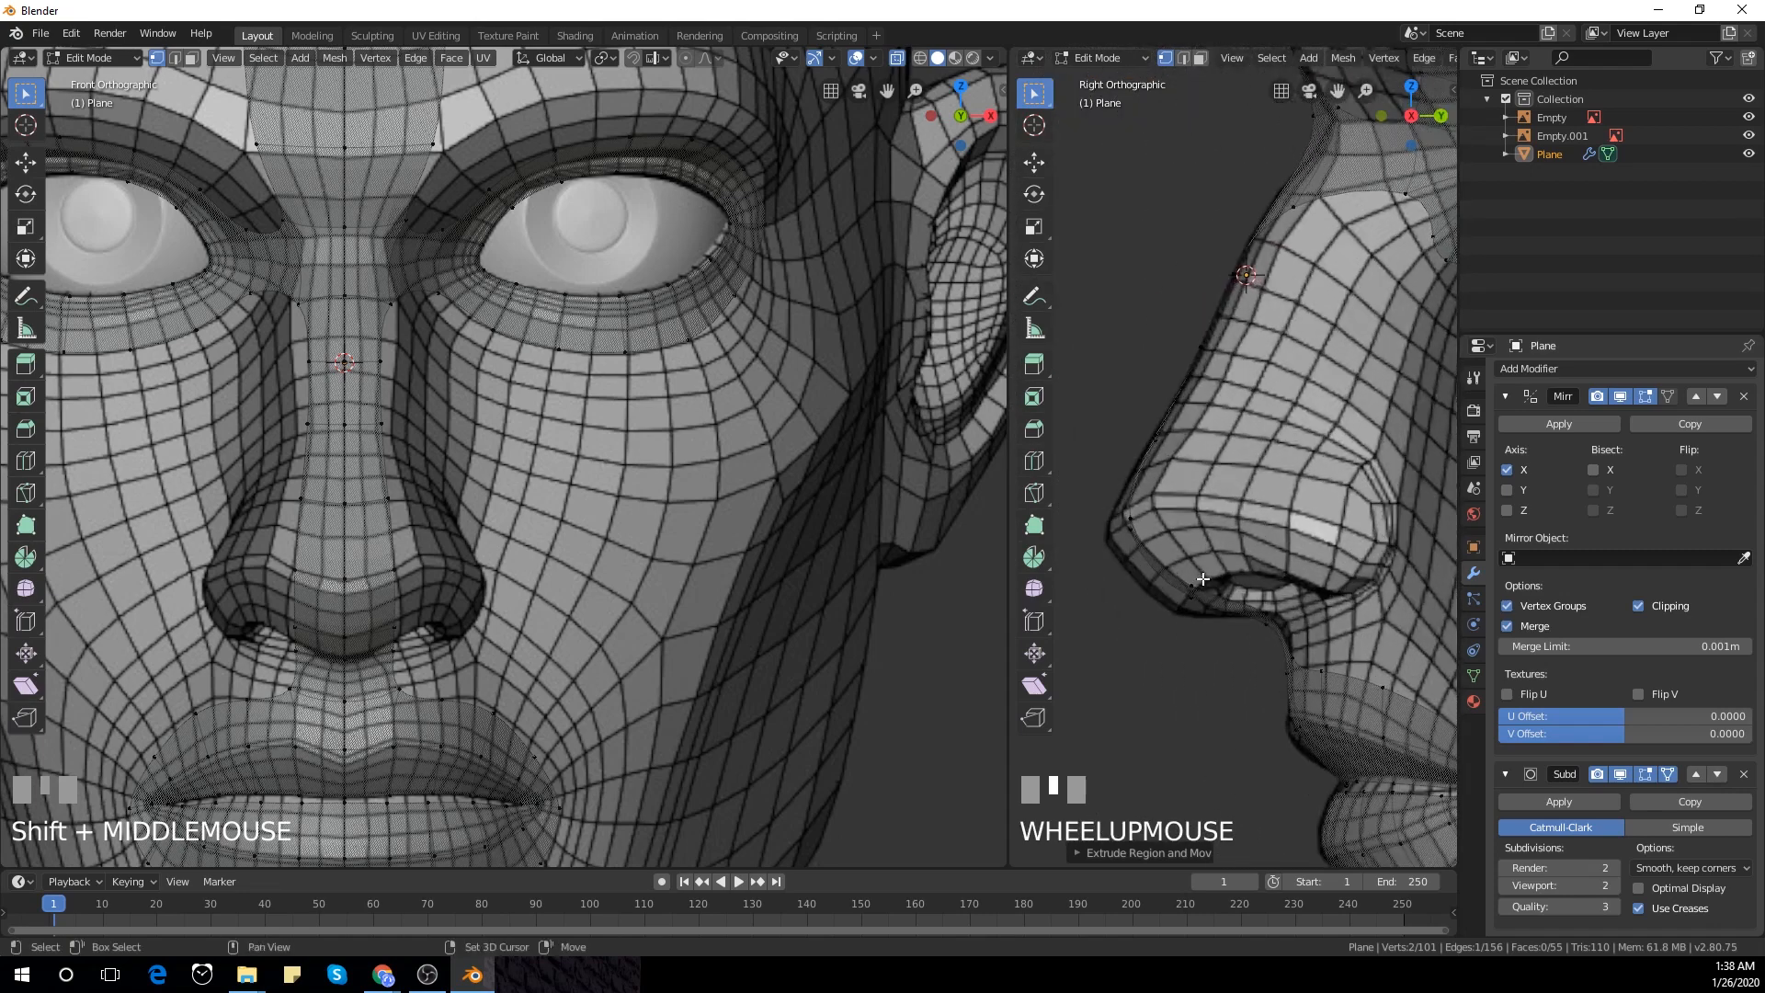
middle_click_drag(1210, 578, 1254, 557, "shift")
left_click(1132, 500)
left_click_drag(1137, 495, 1250, 596)
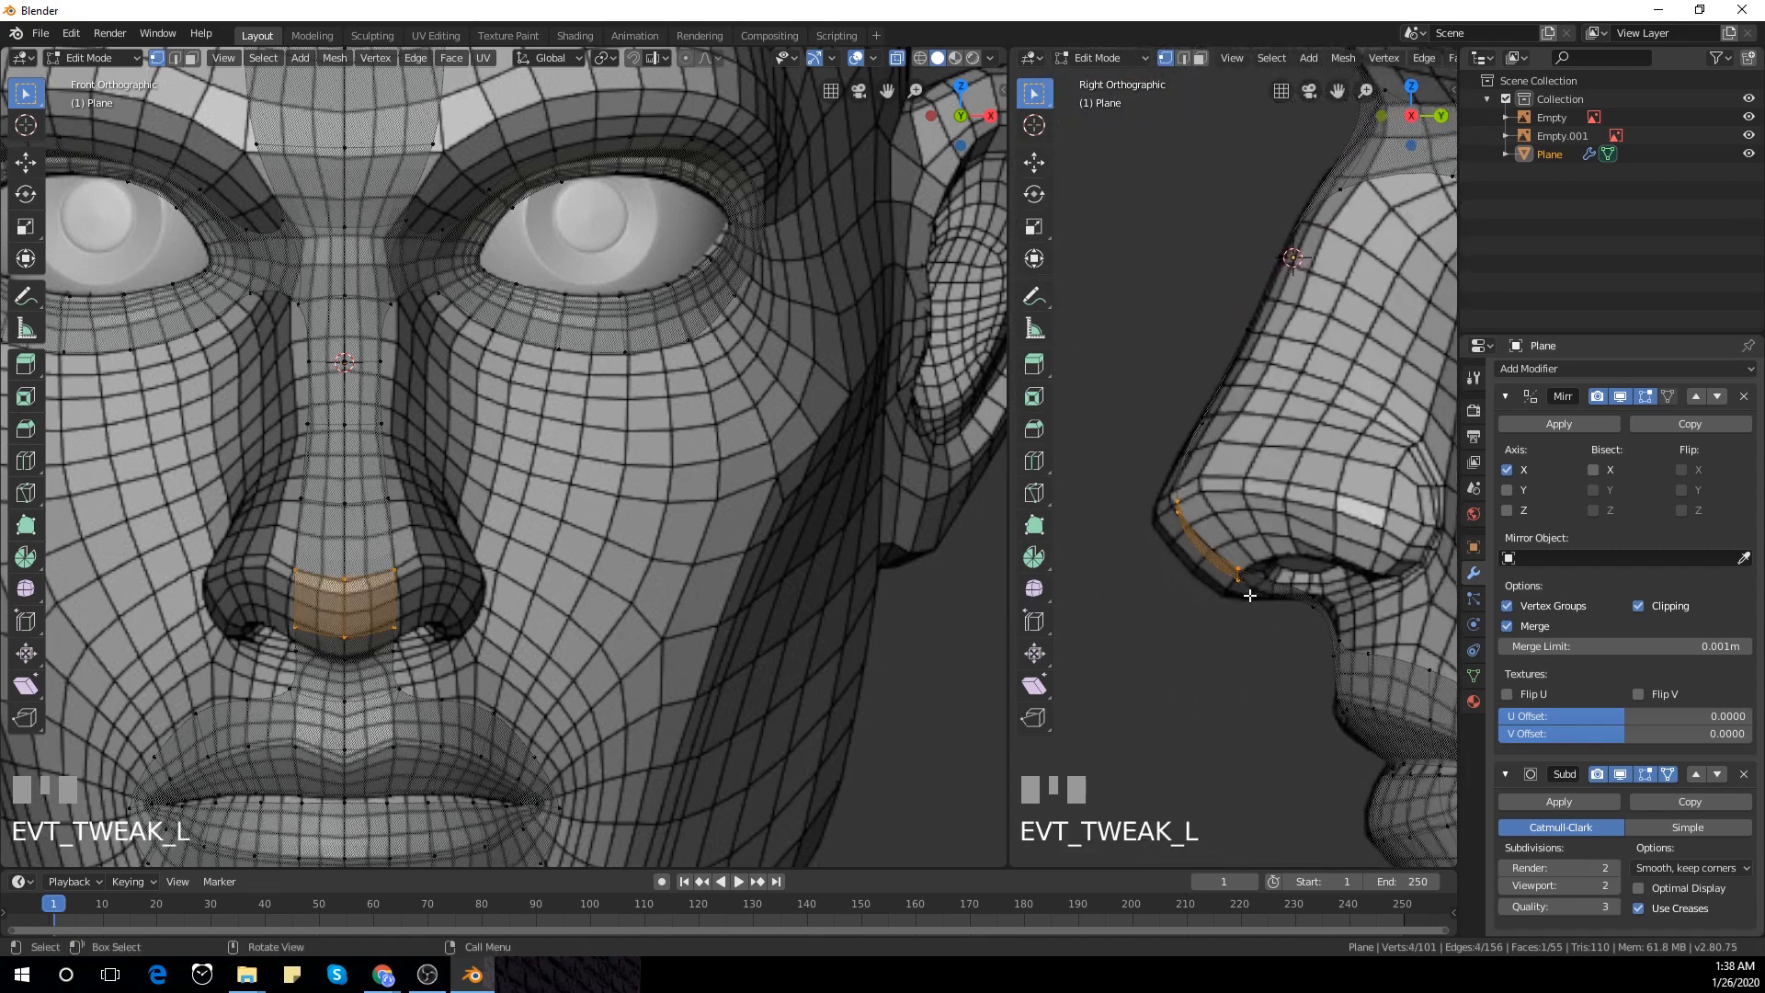
key("g")
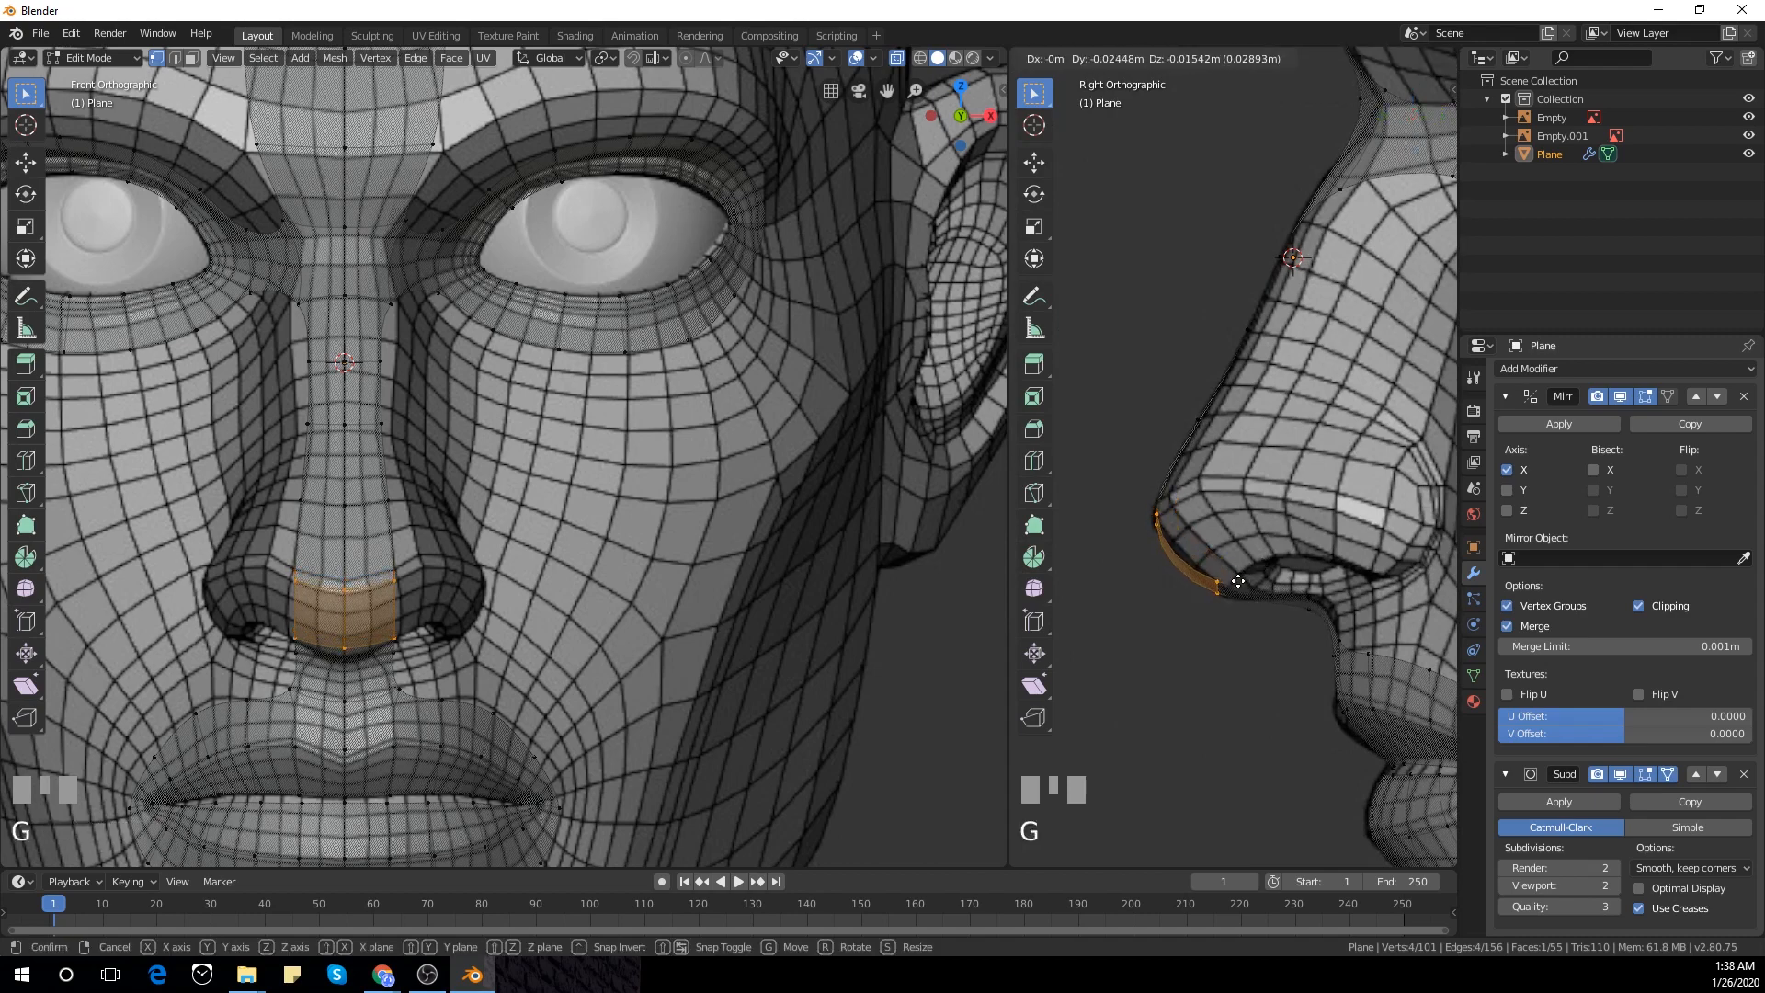
left_click(1245, 599)
left_click(1135, 619)
Rotate the nose tip's side edge slightly, extrude it outward in the front view and move it about 0.08 m back in the side view
scroll(536, 552, "up", 1)
middle_click_drag(472, 608, 501, 537, "shift")
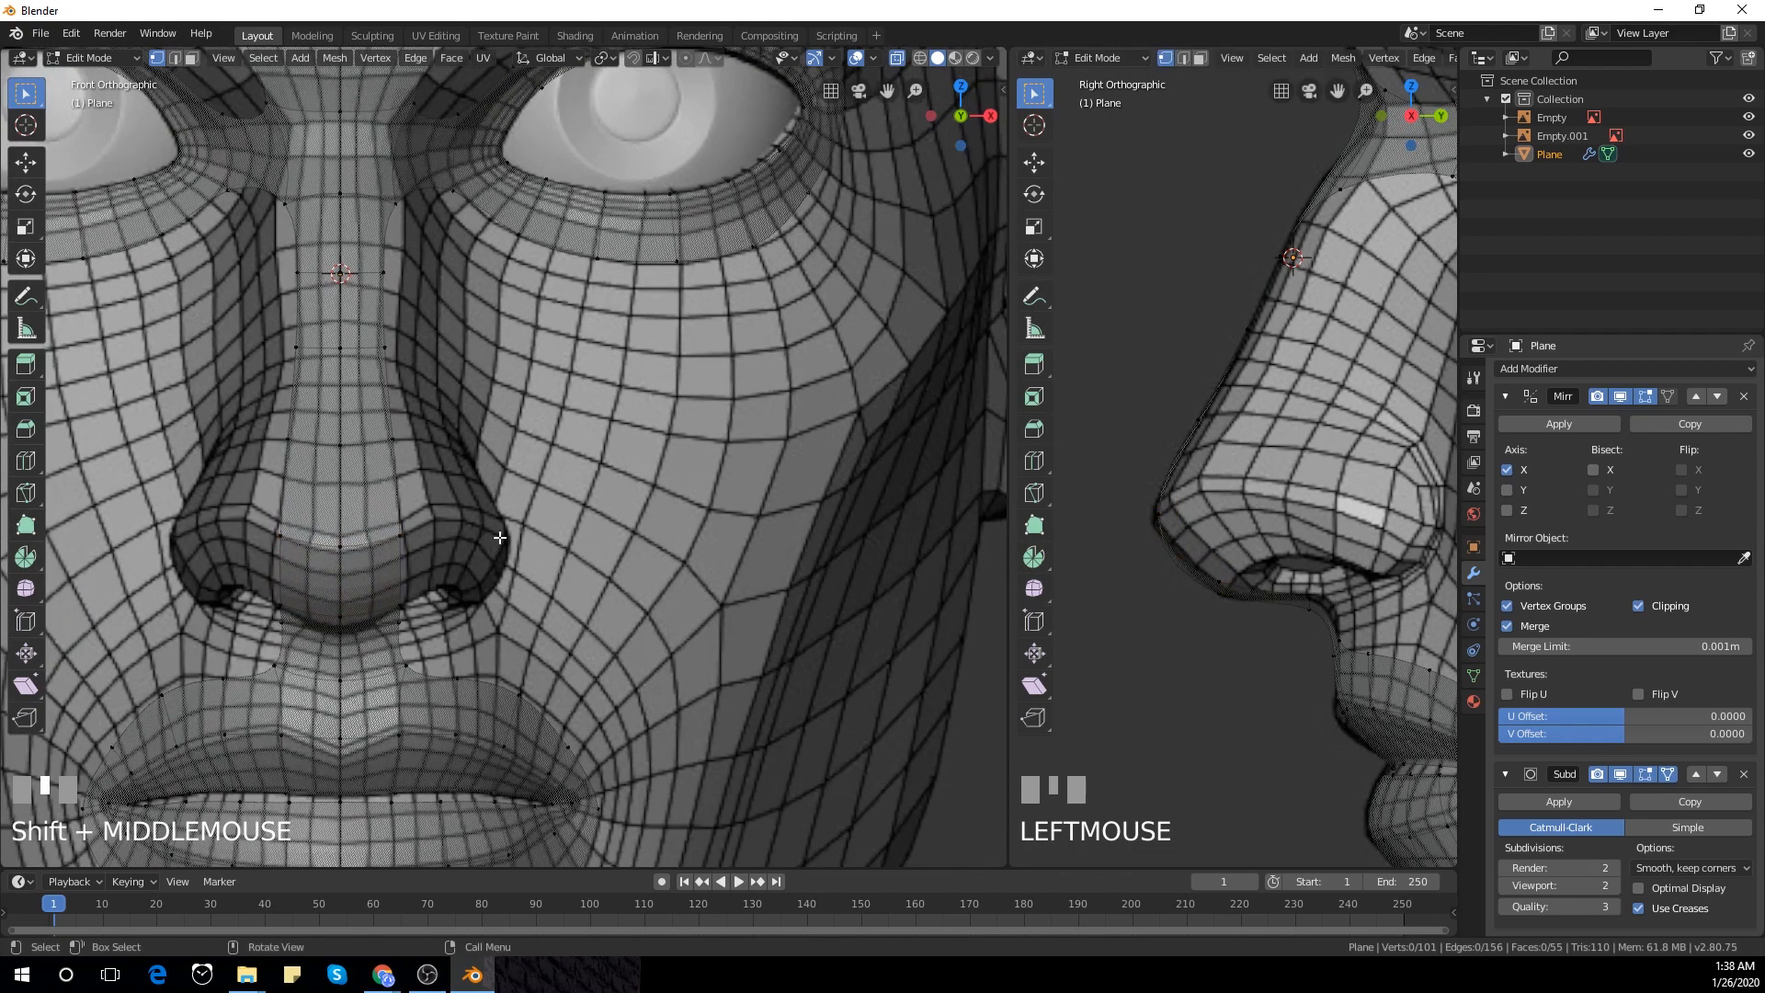
left_click(400, 543)
left_click(405, 600, "shift")
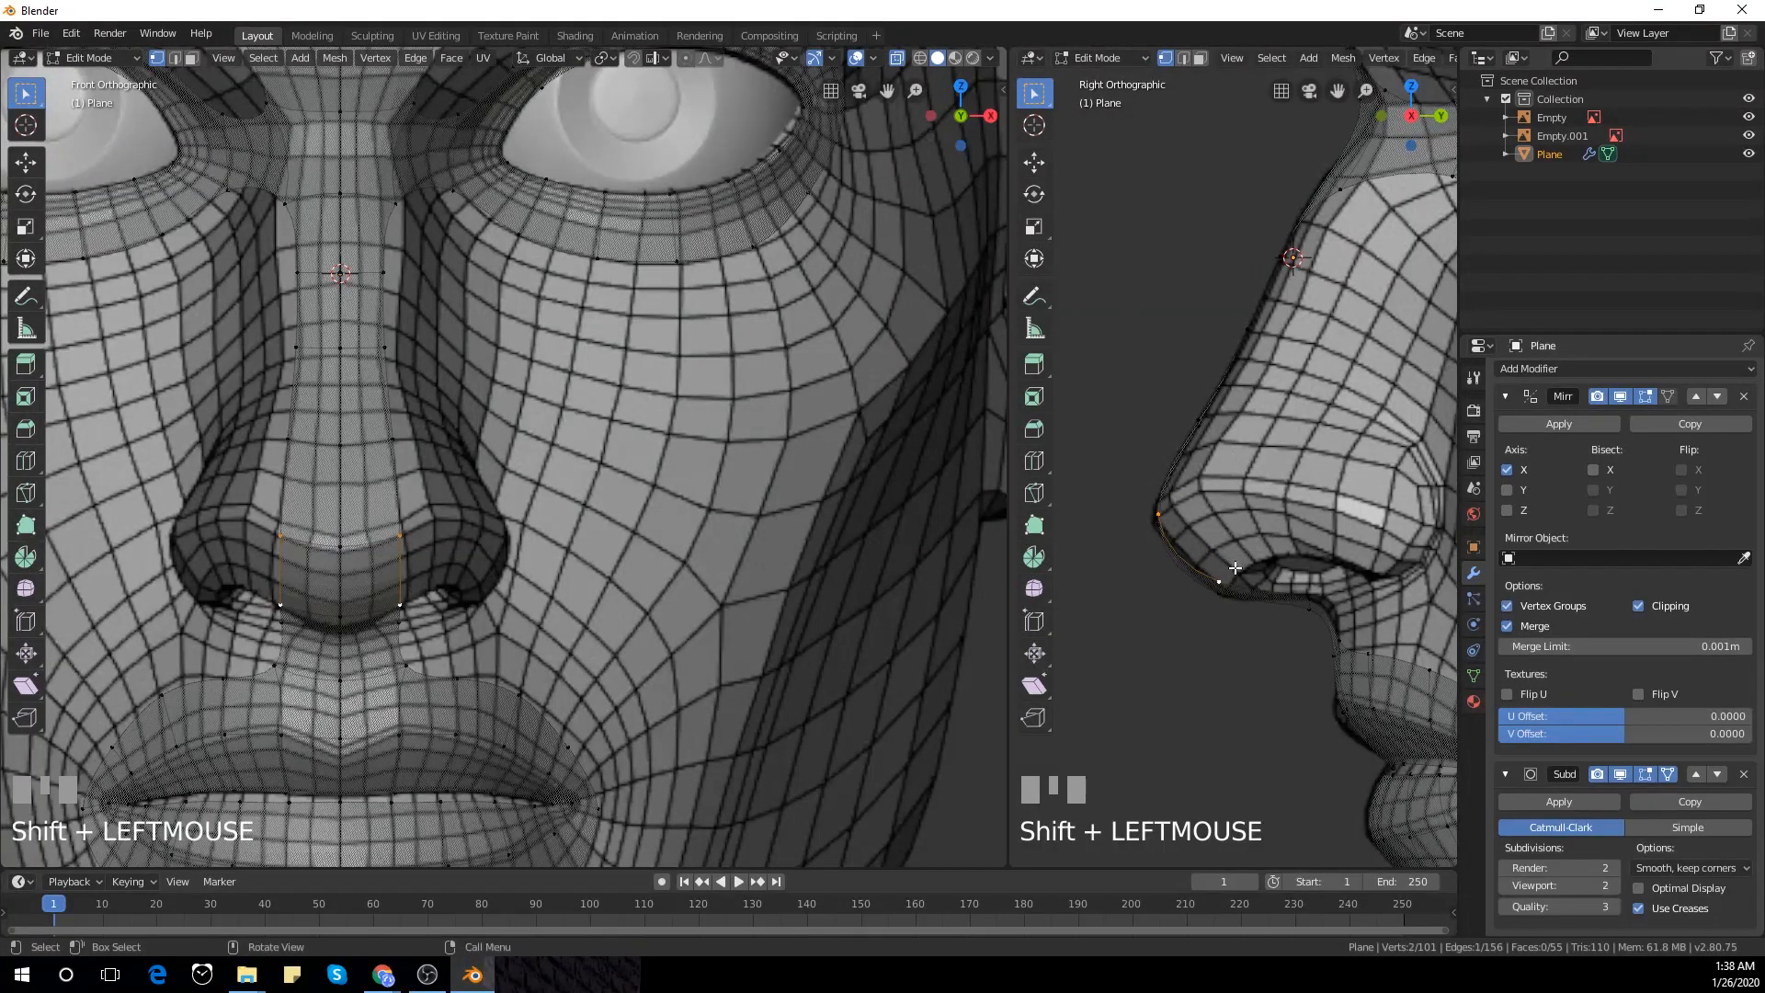
key("r")
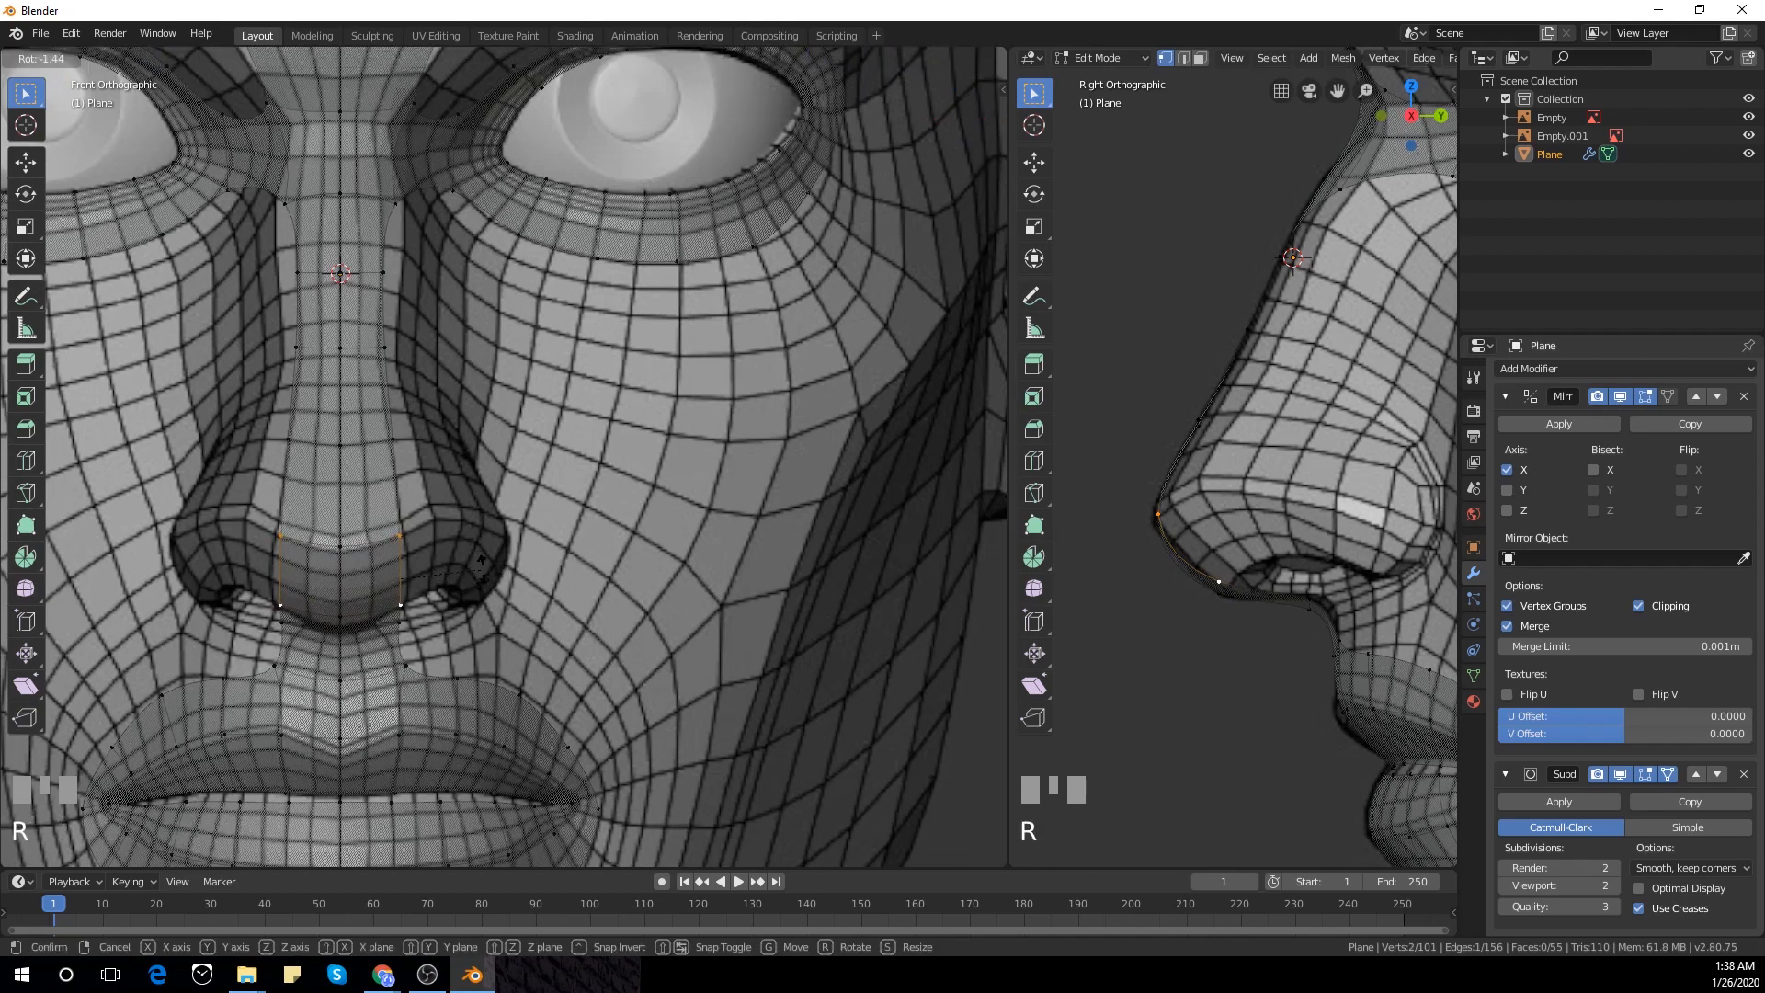
left_click(481, 568)
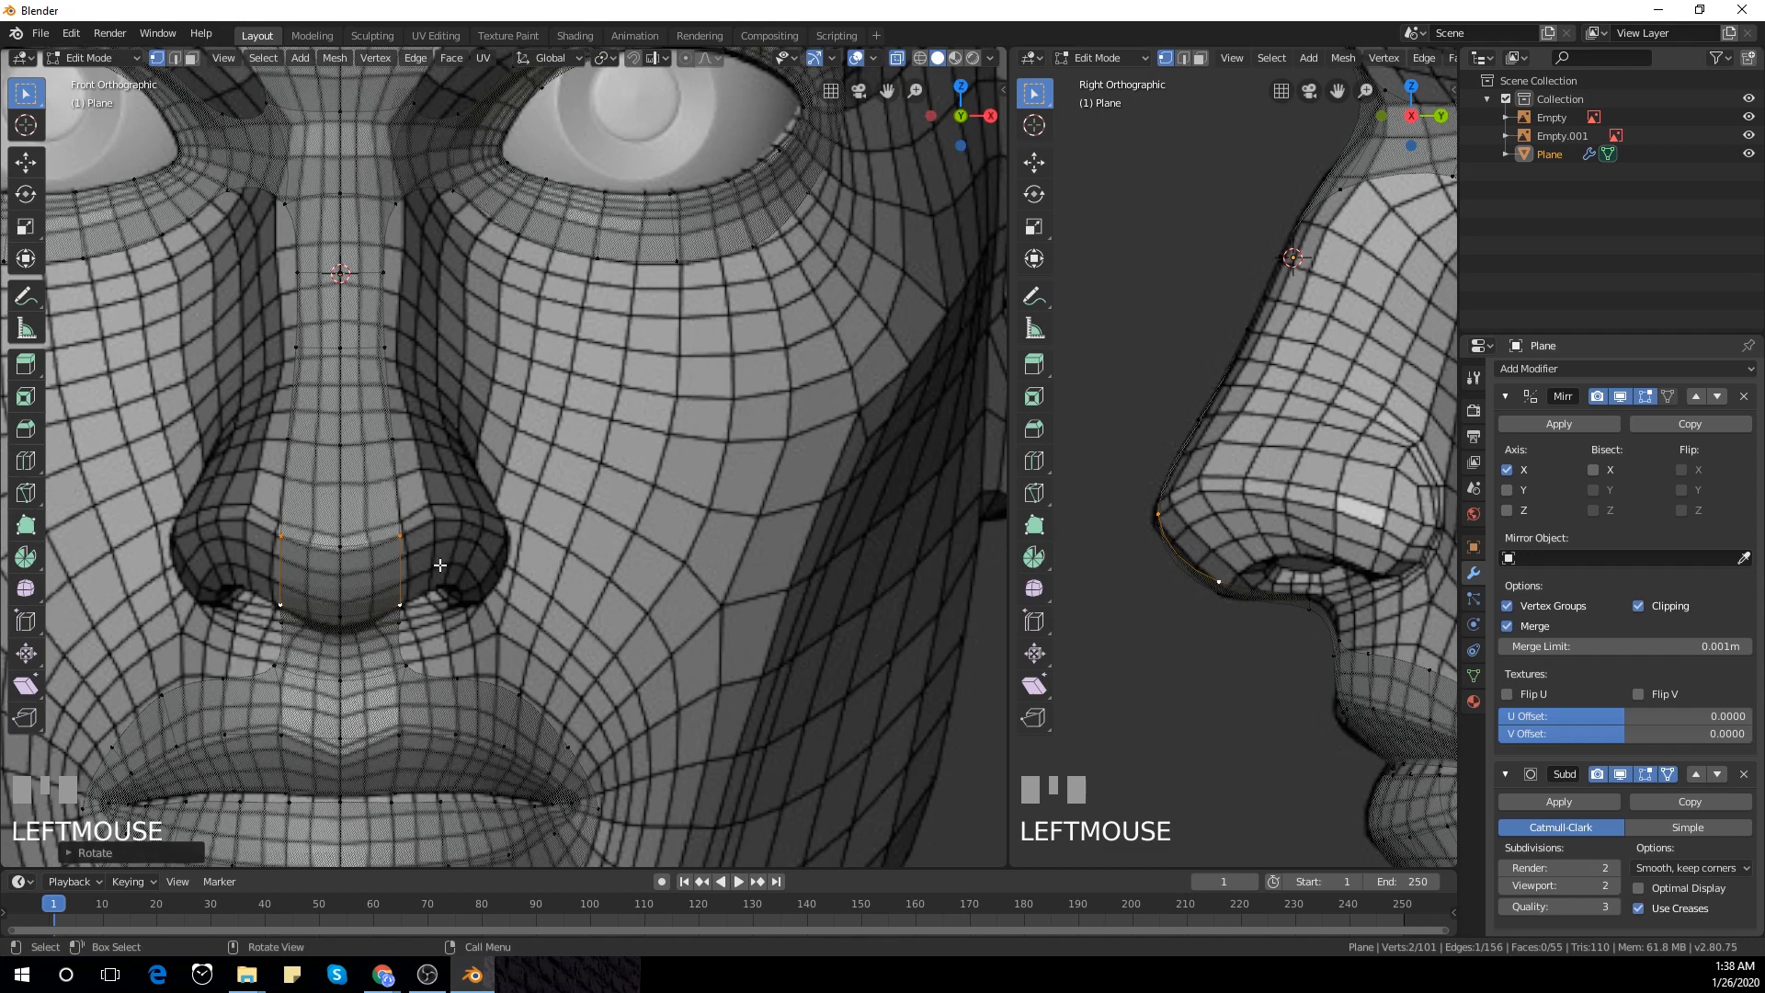
key("e")
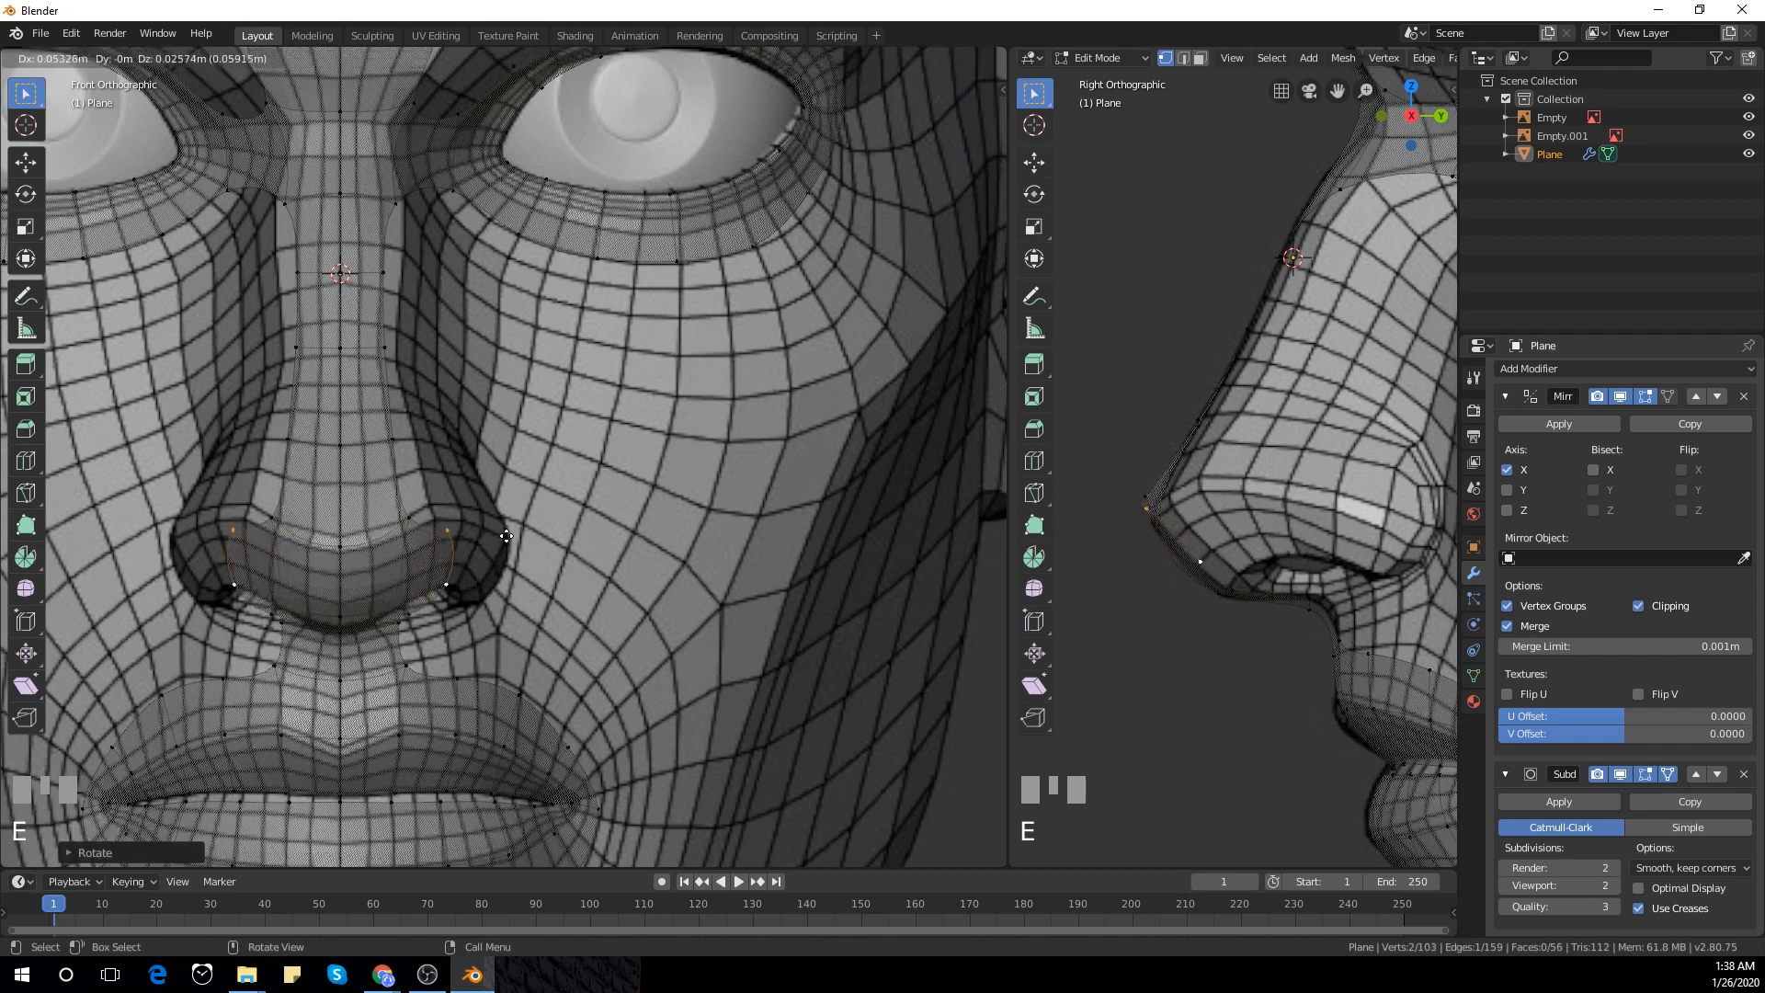
left_click(1183, 545)
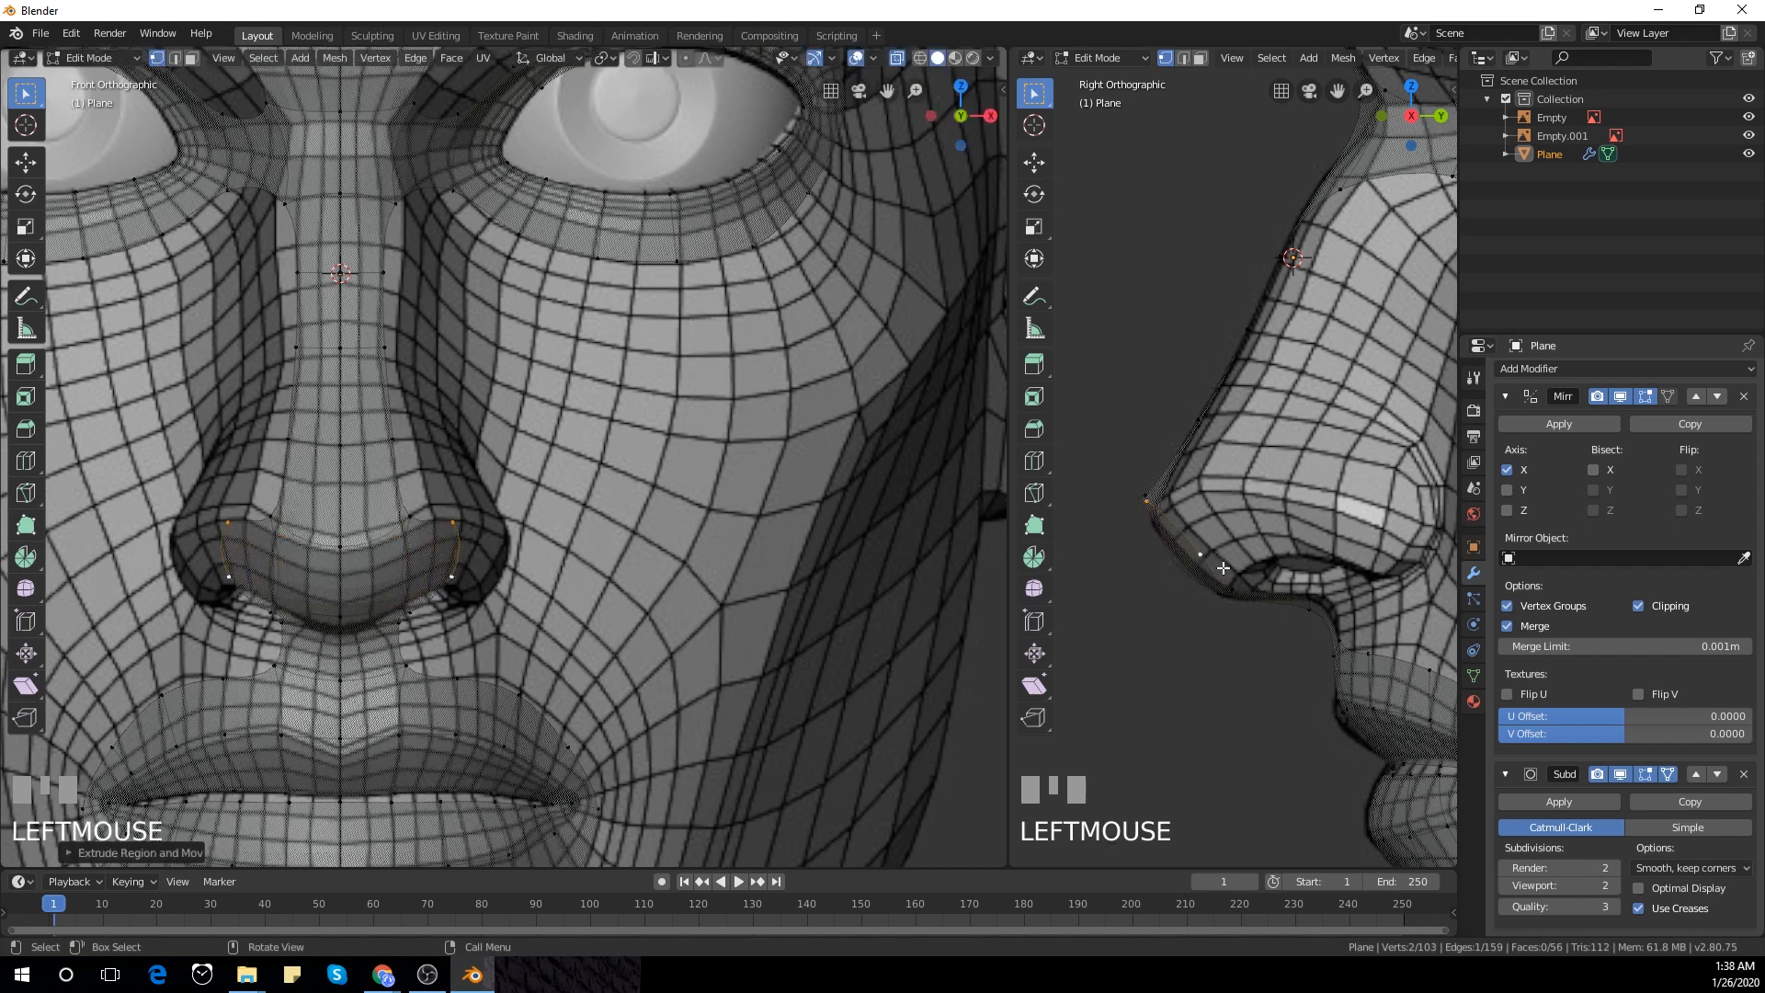
key("g")
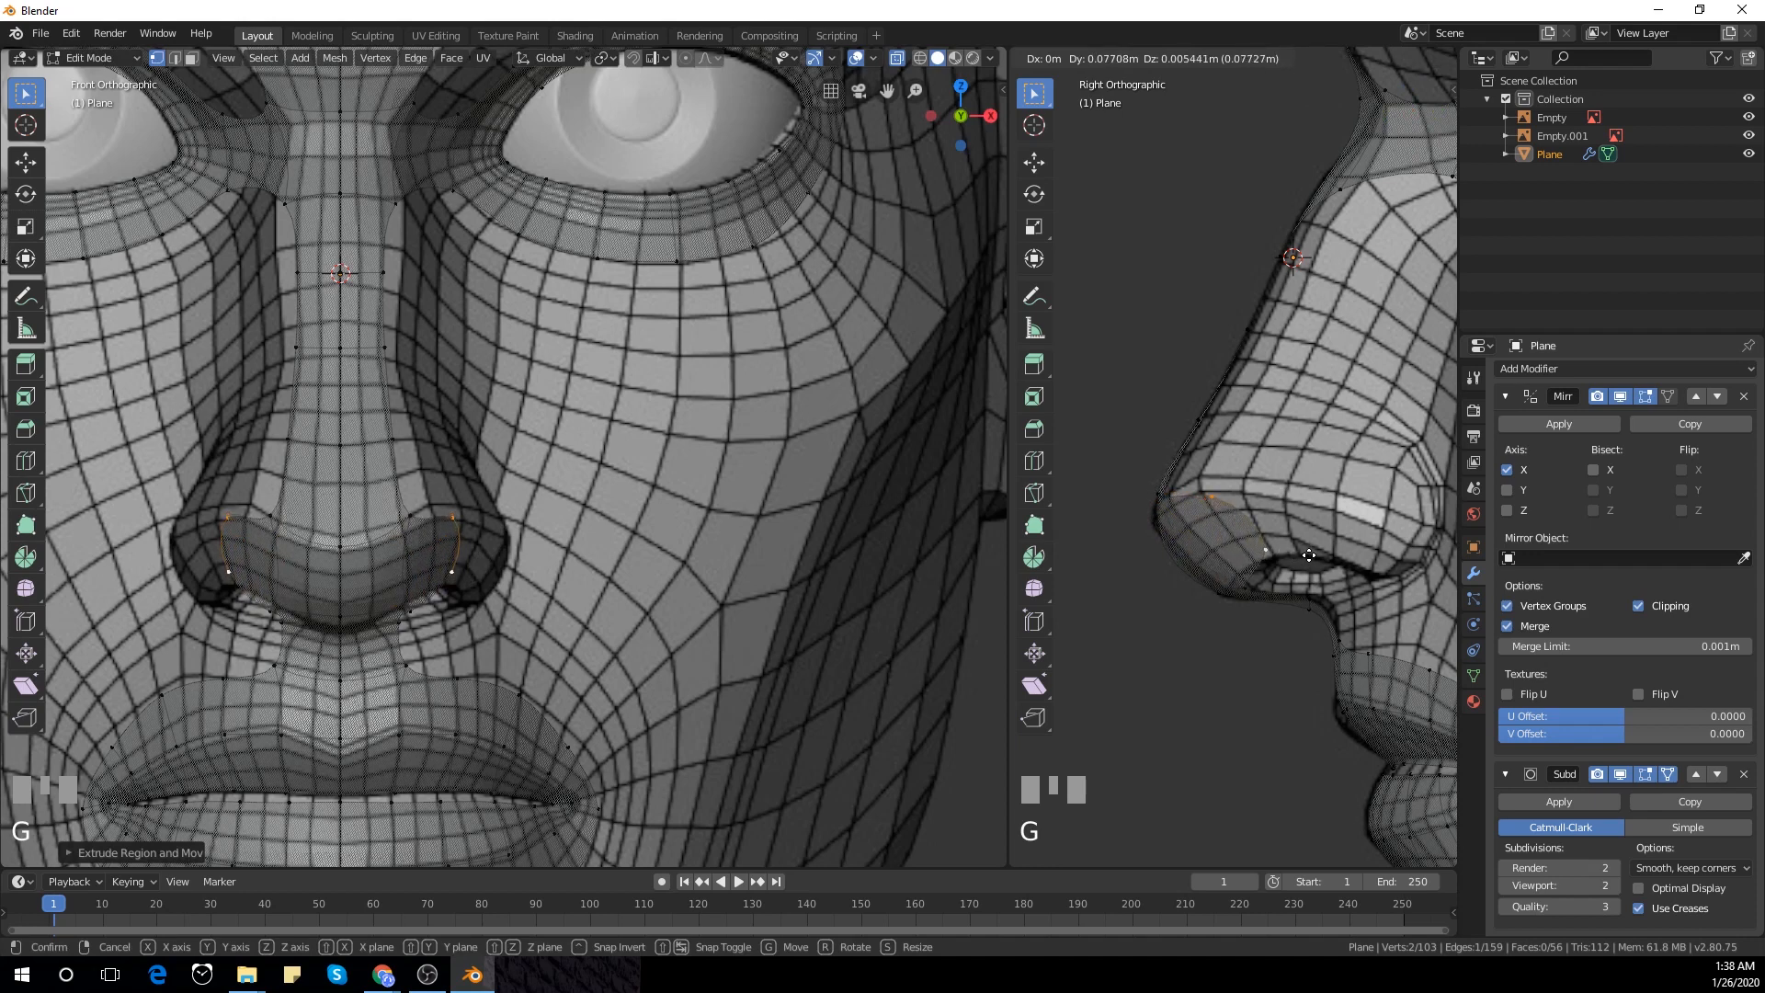
left_click(1313, 559)
Extrude the nose side edge further back above the nostril and move its upper vertex back and down in the side view
middle_click_drag(1313, 559, 1258, 600, "shift")
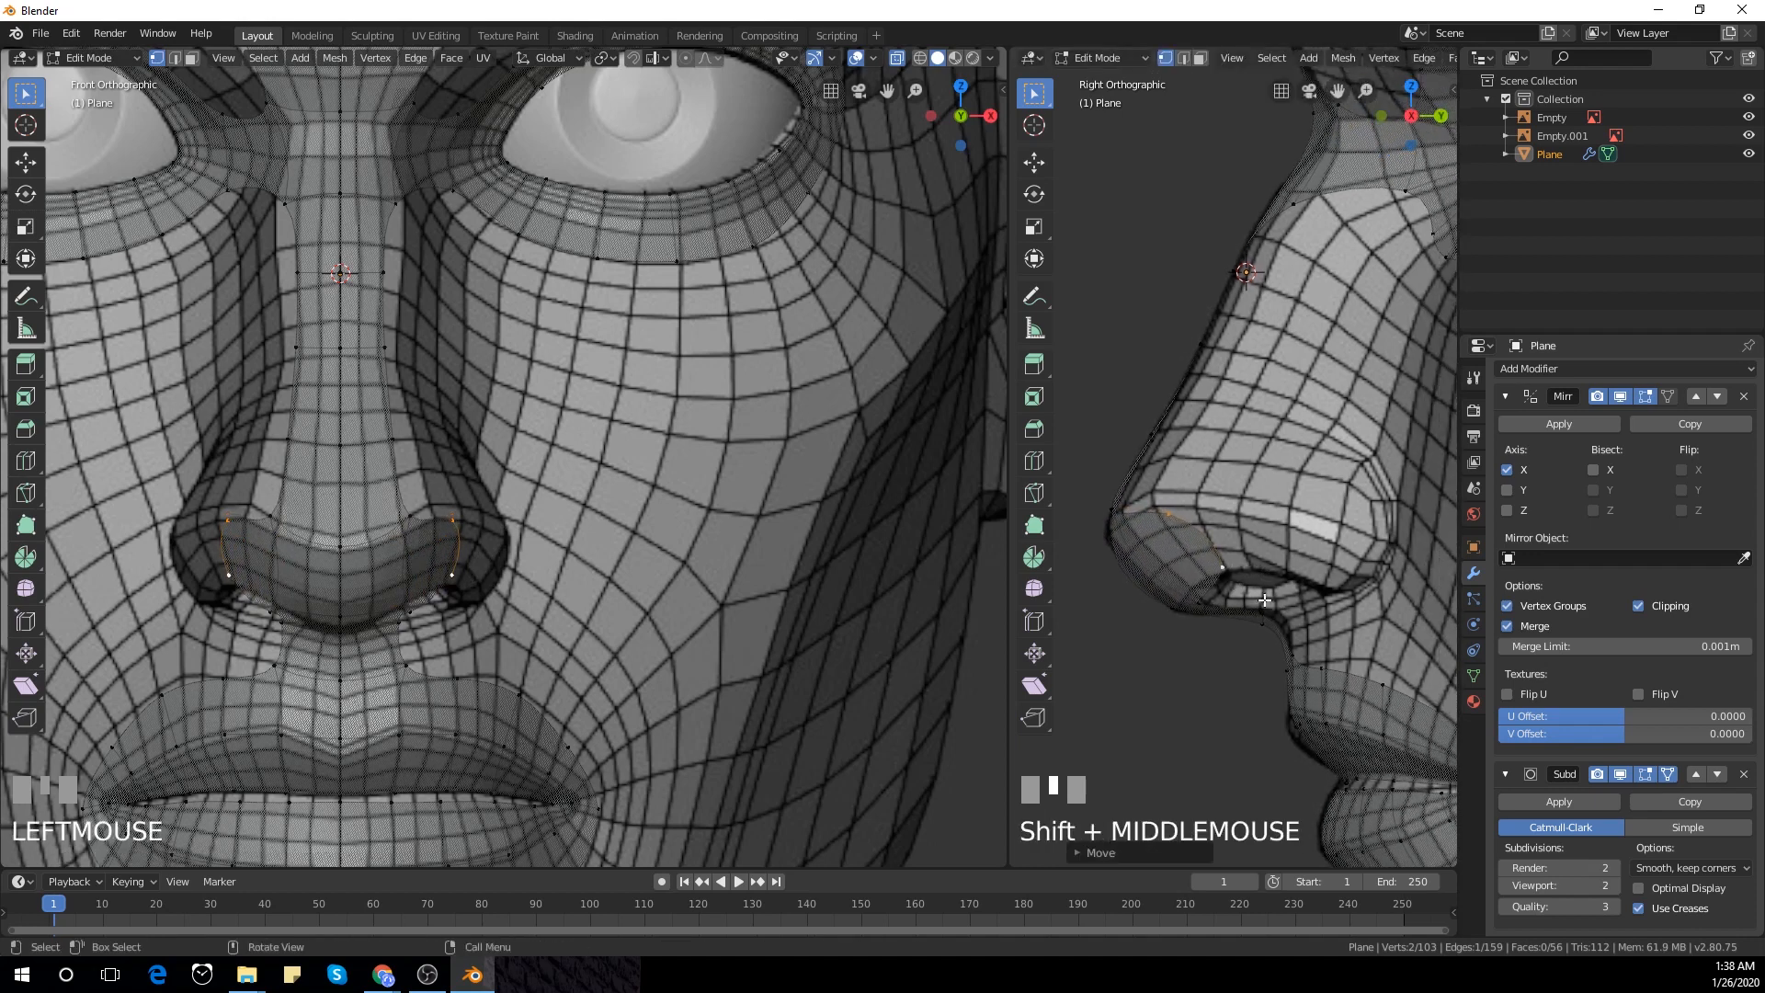
key("e")
left_click(1324, 591)
left_click_drag(1274, 527, 1263, 519)
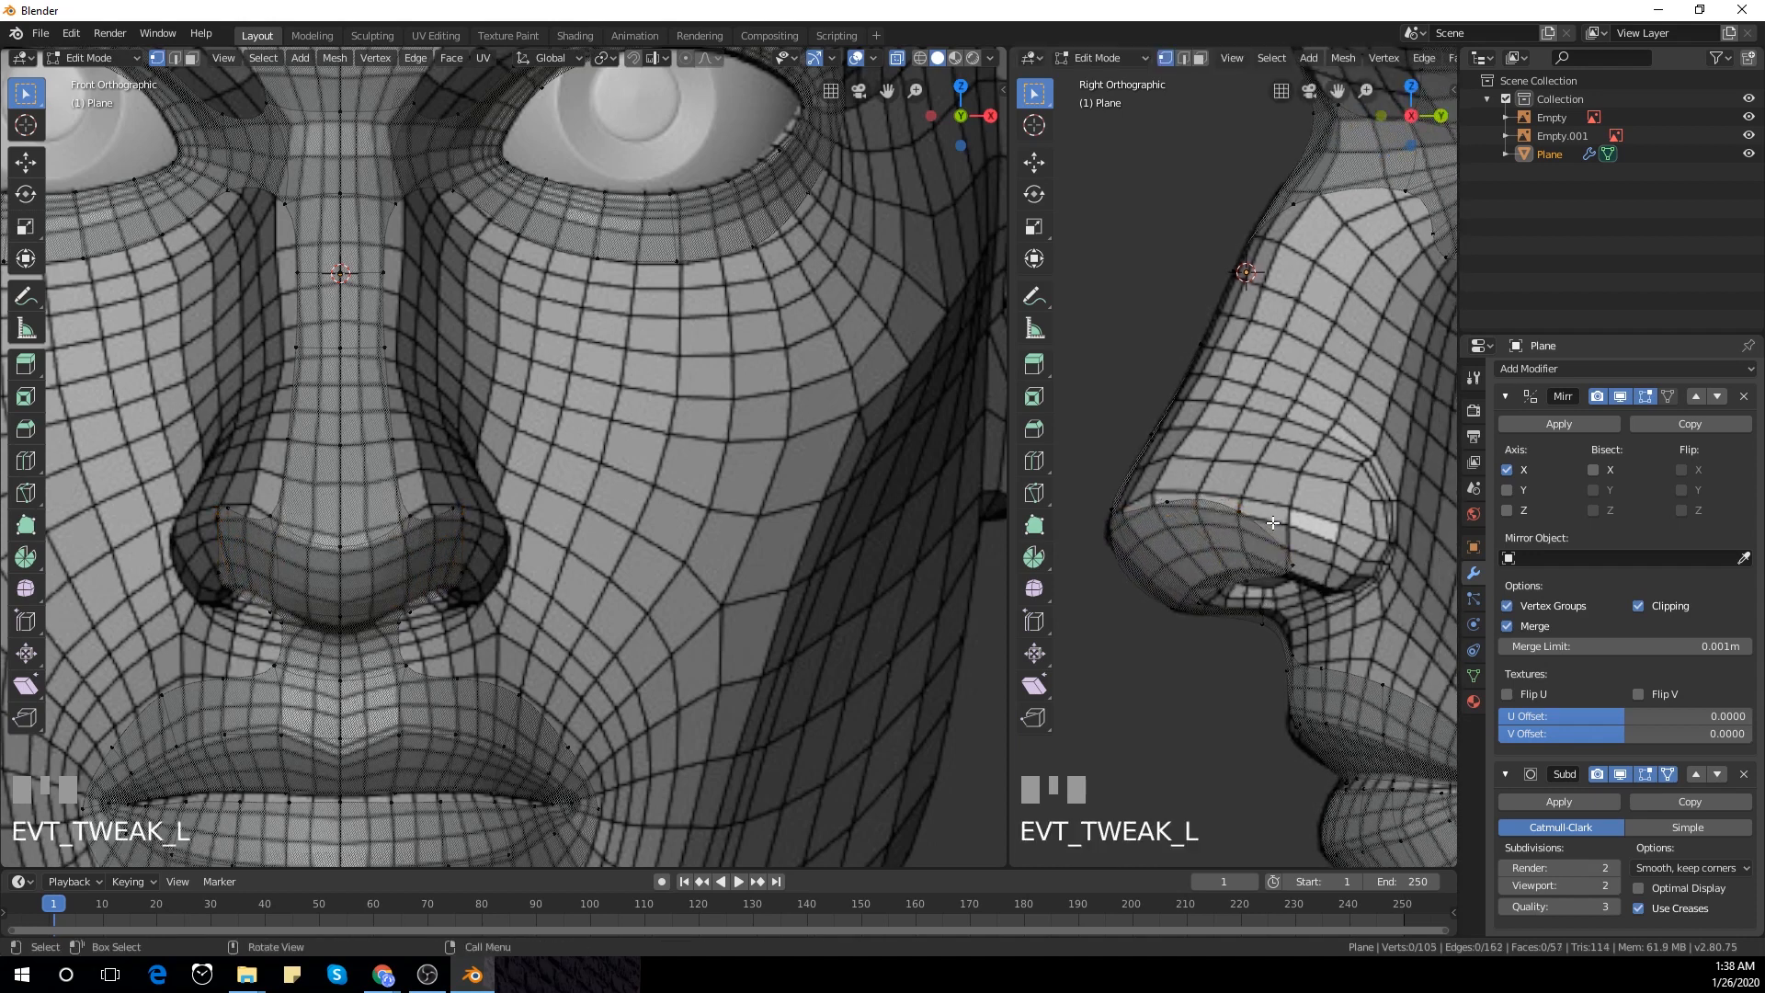
left_click(1274, 533)
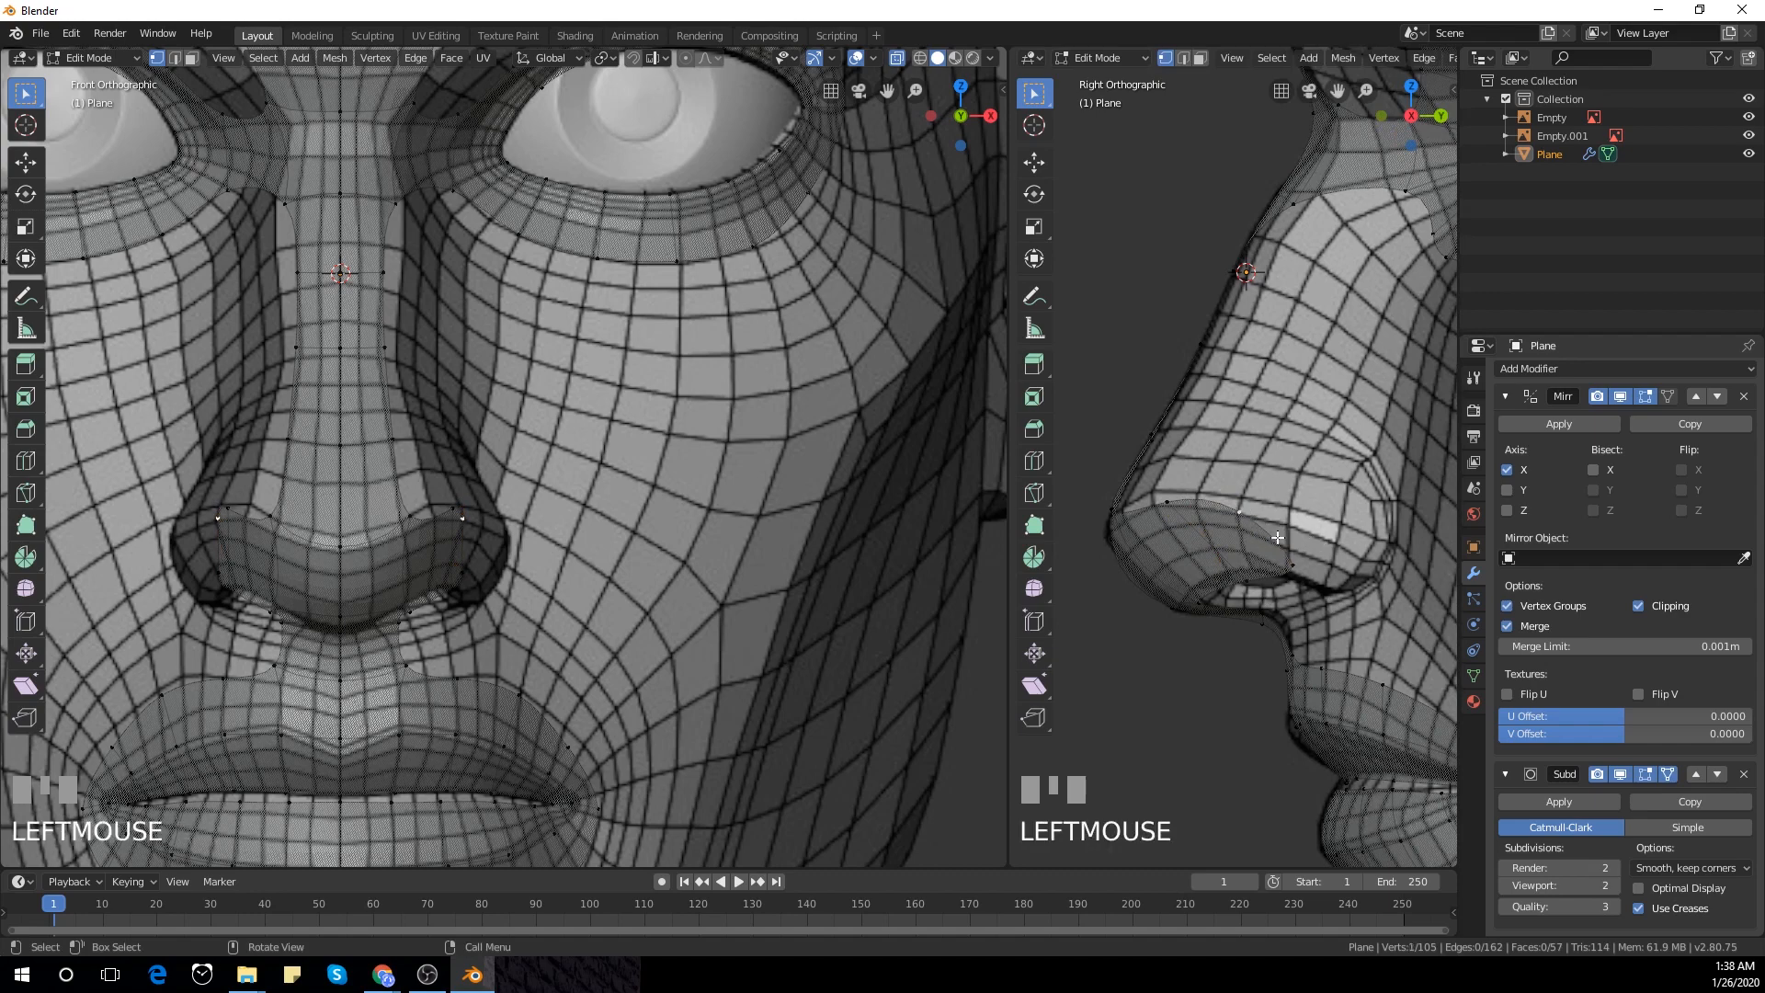
key("g")
left_click(1308, 574)
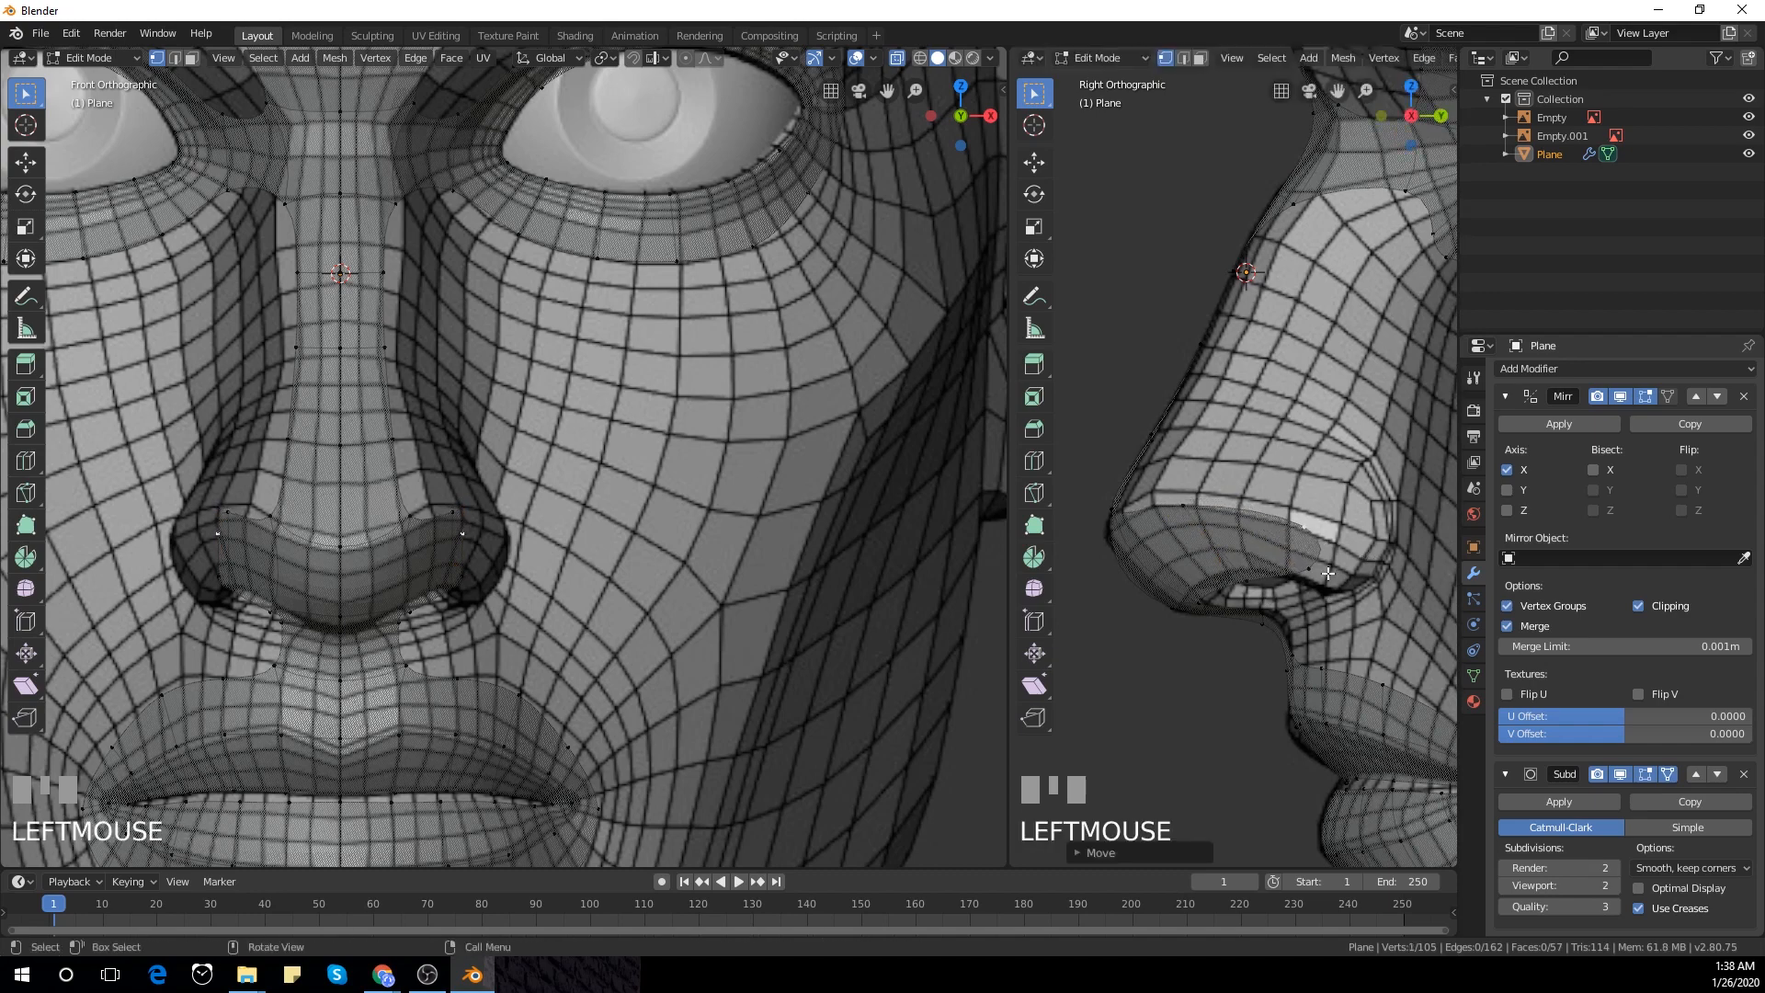
key("g")
left_click(1304, 574)
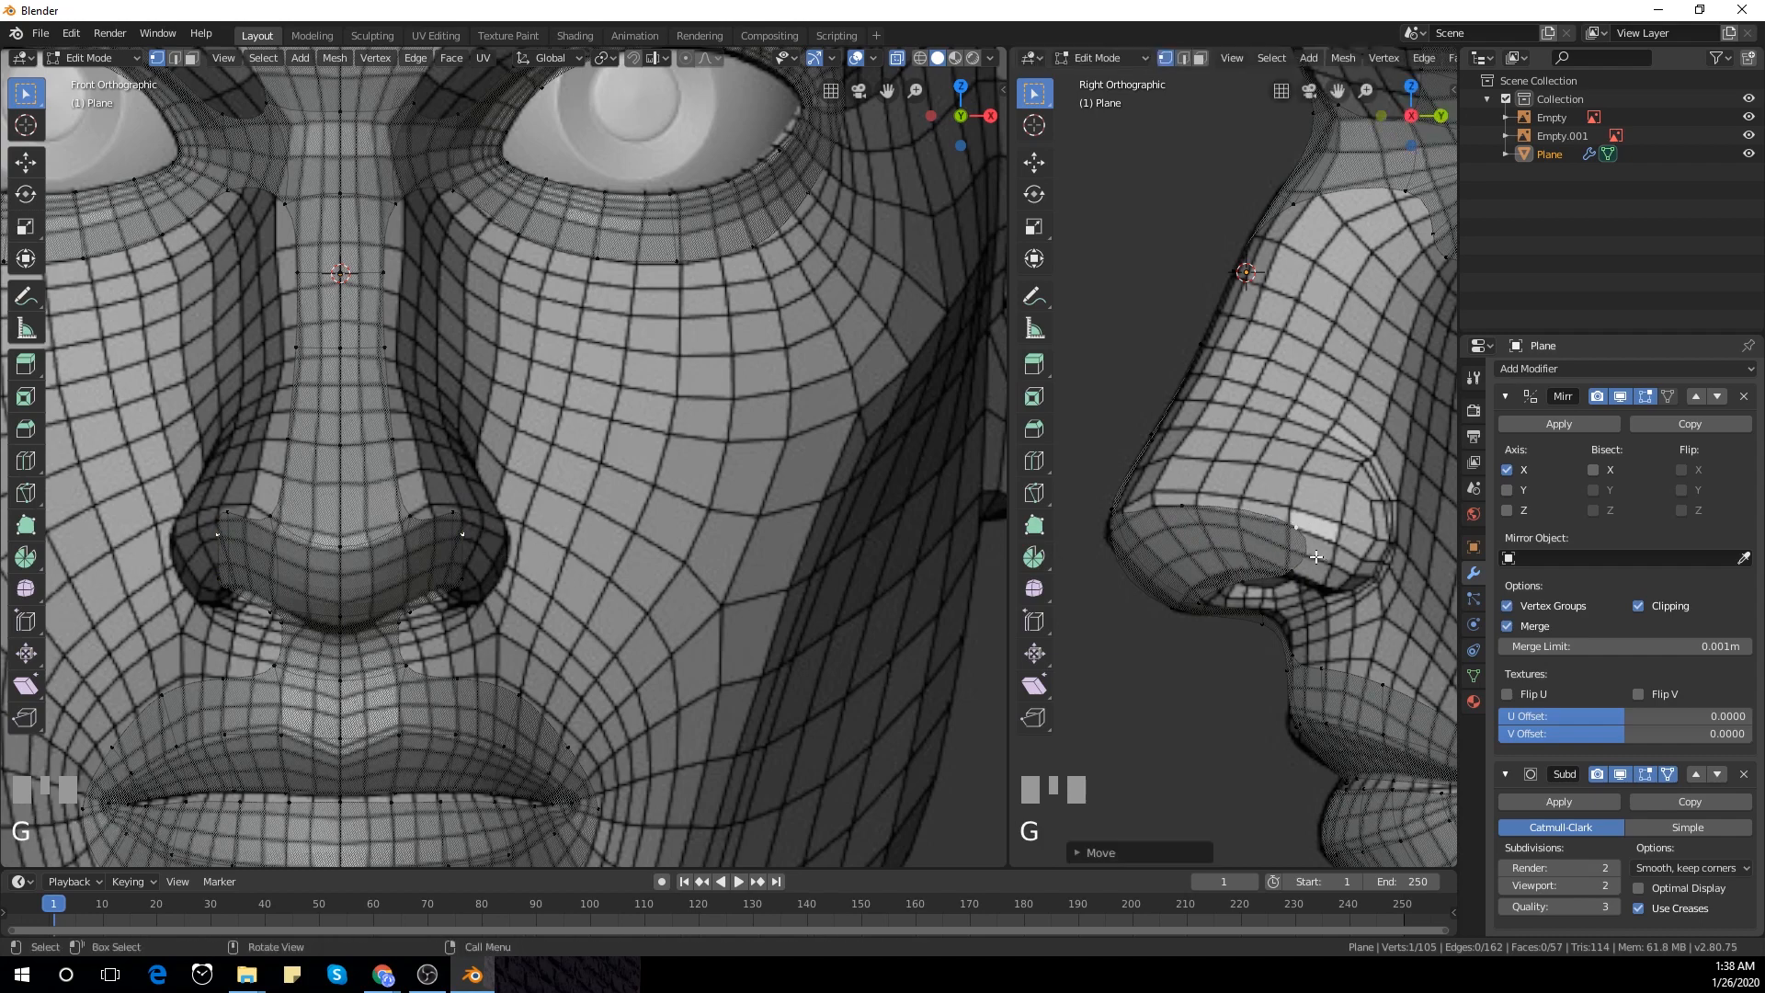
In the front view, move the nostril wing's rear edge outward and adjust its upper and lower vertices to the wing's outline
left_click(1291, 571, "shift")
key("g")
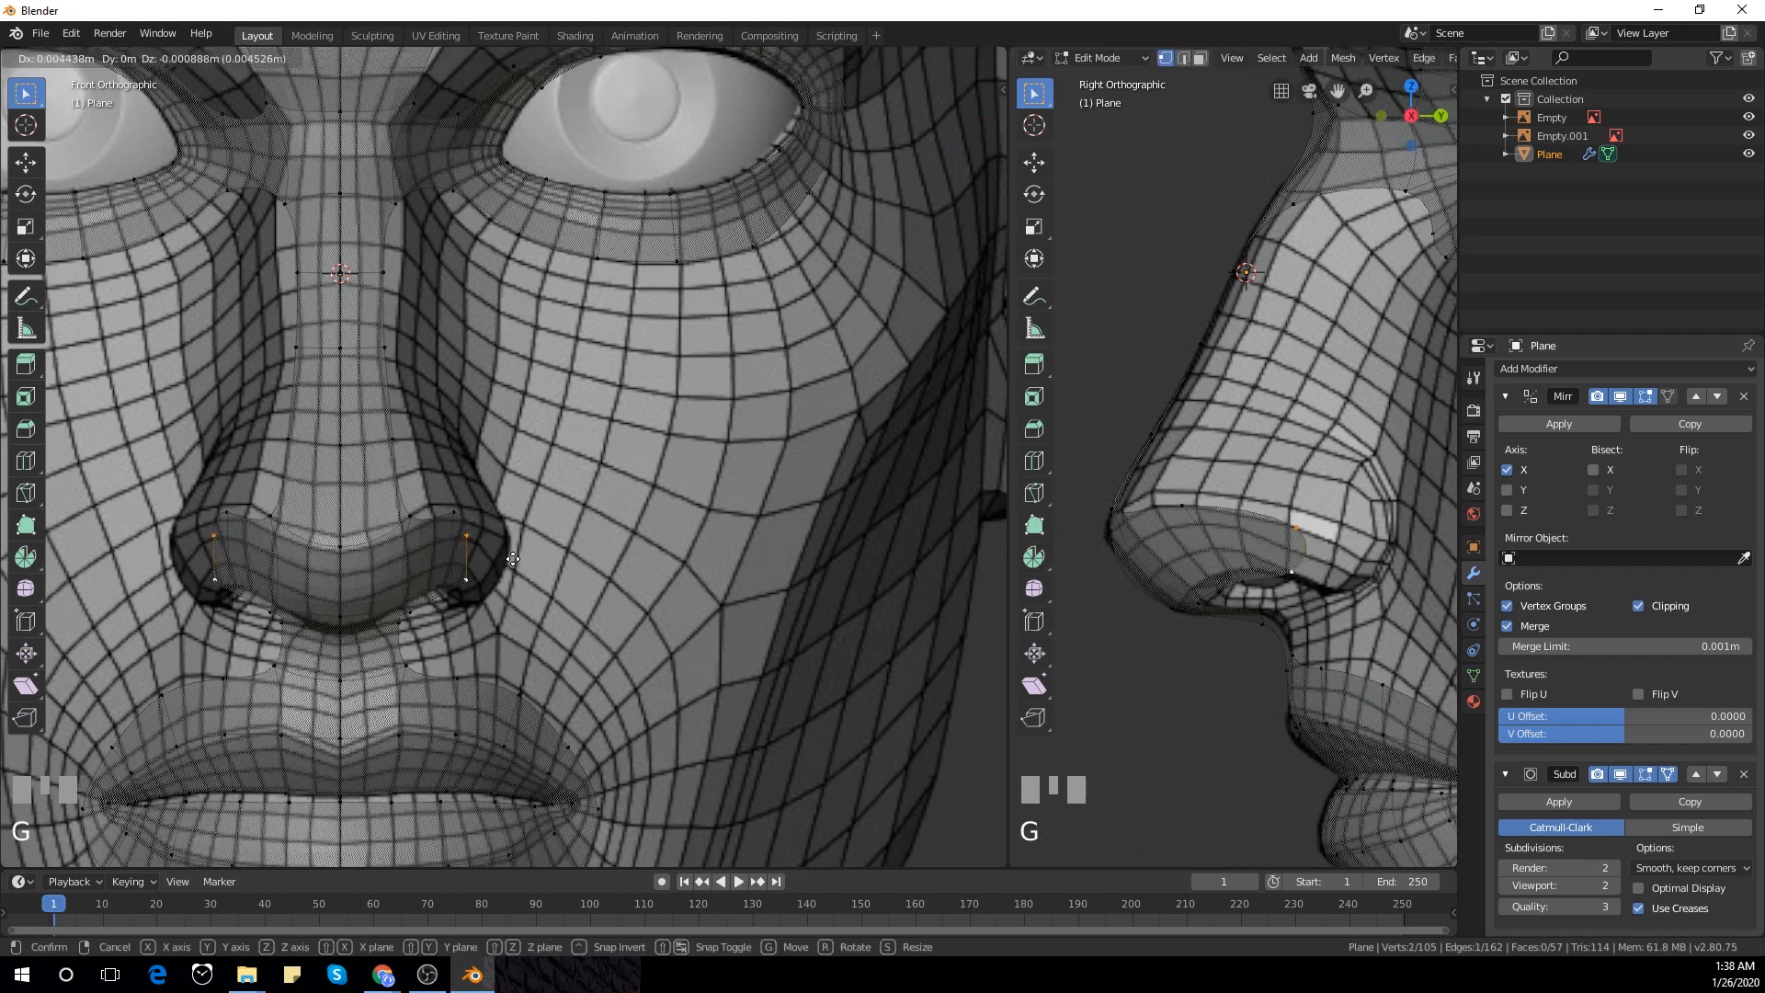
left_click(530, 565)
left_click(501, 545)
key("g")
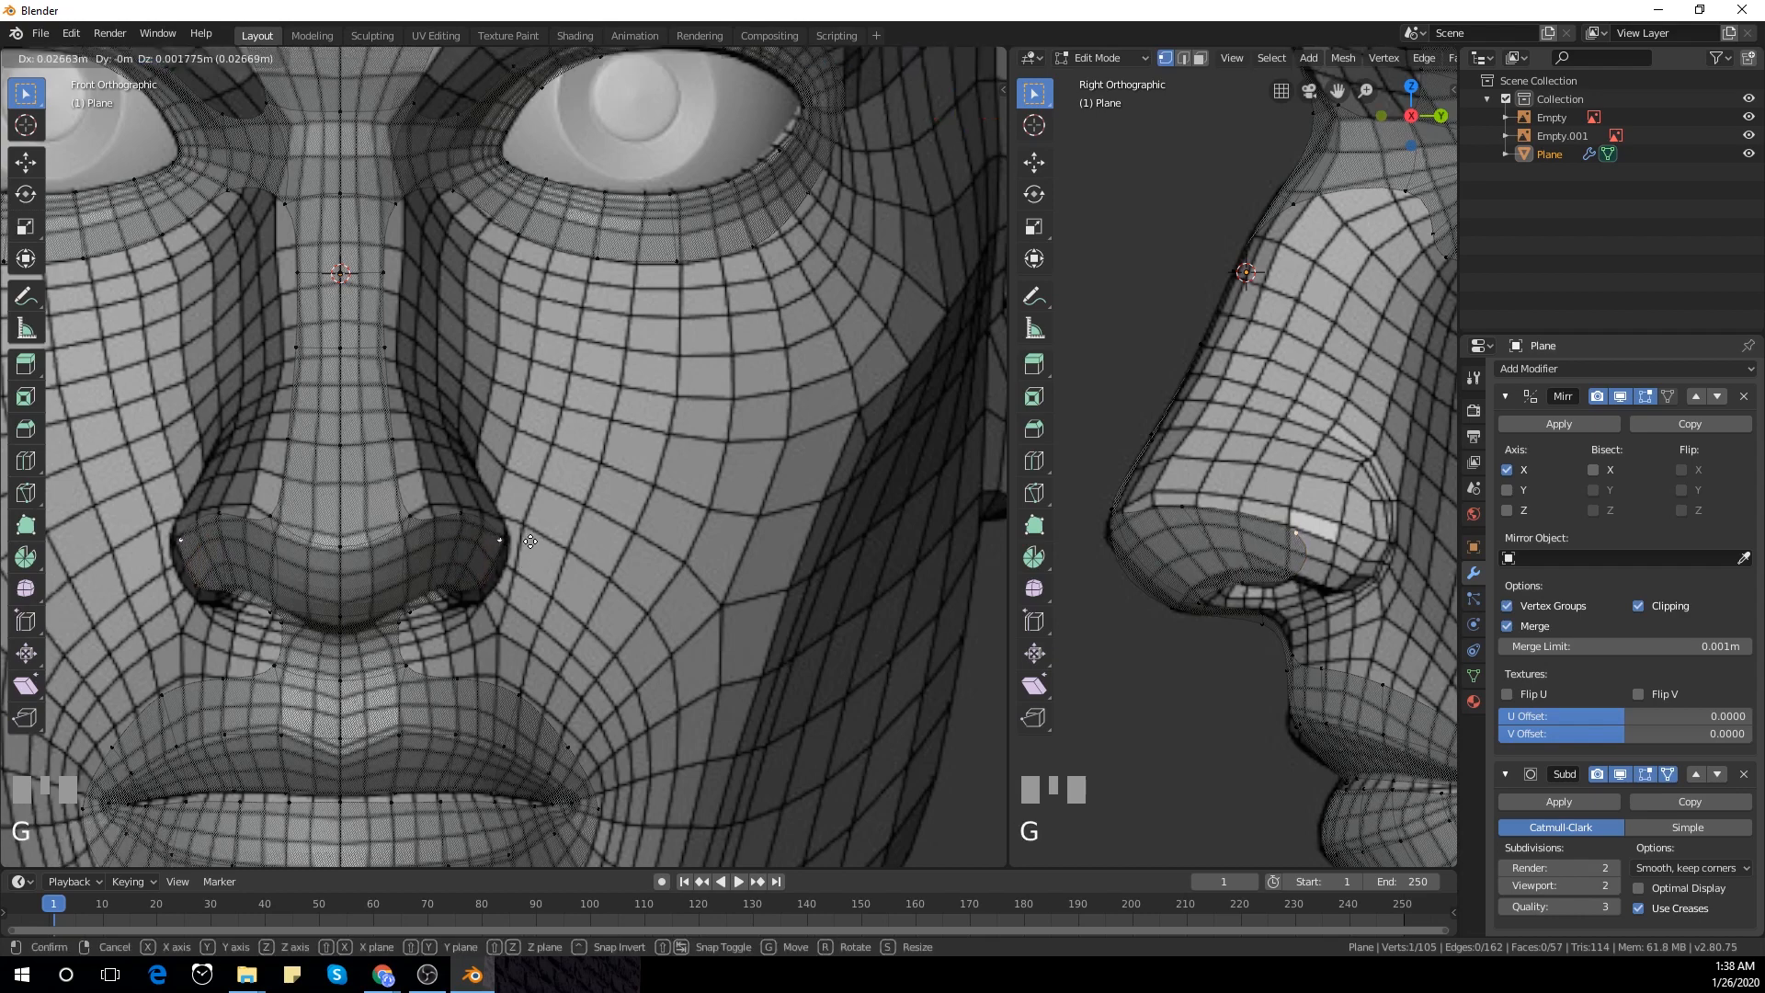
left_click(514, 556)
key("g")
left_click(502, 543)
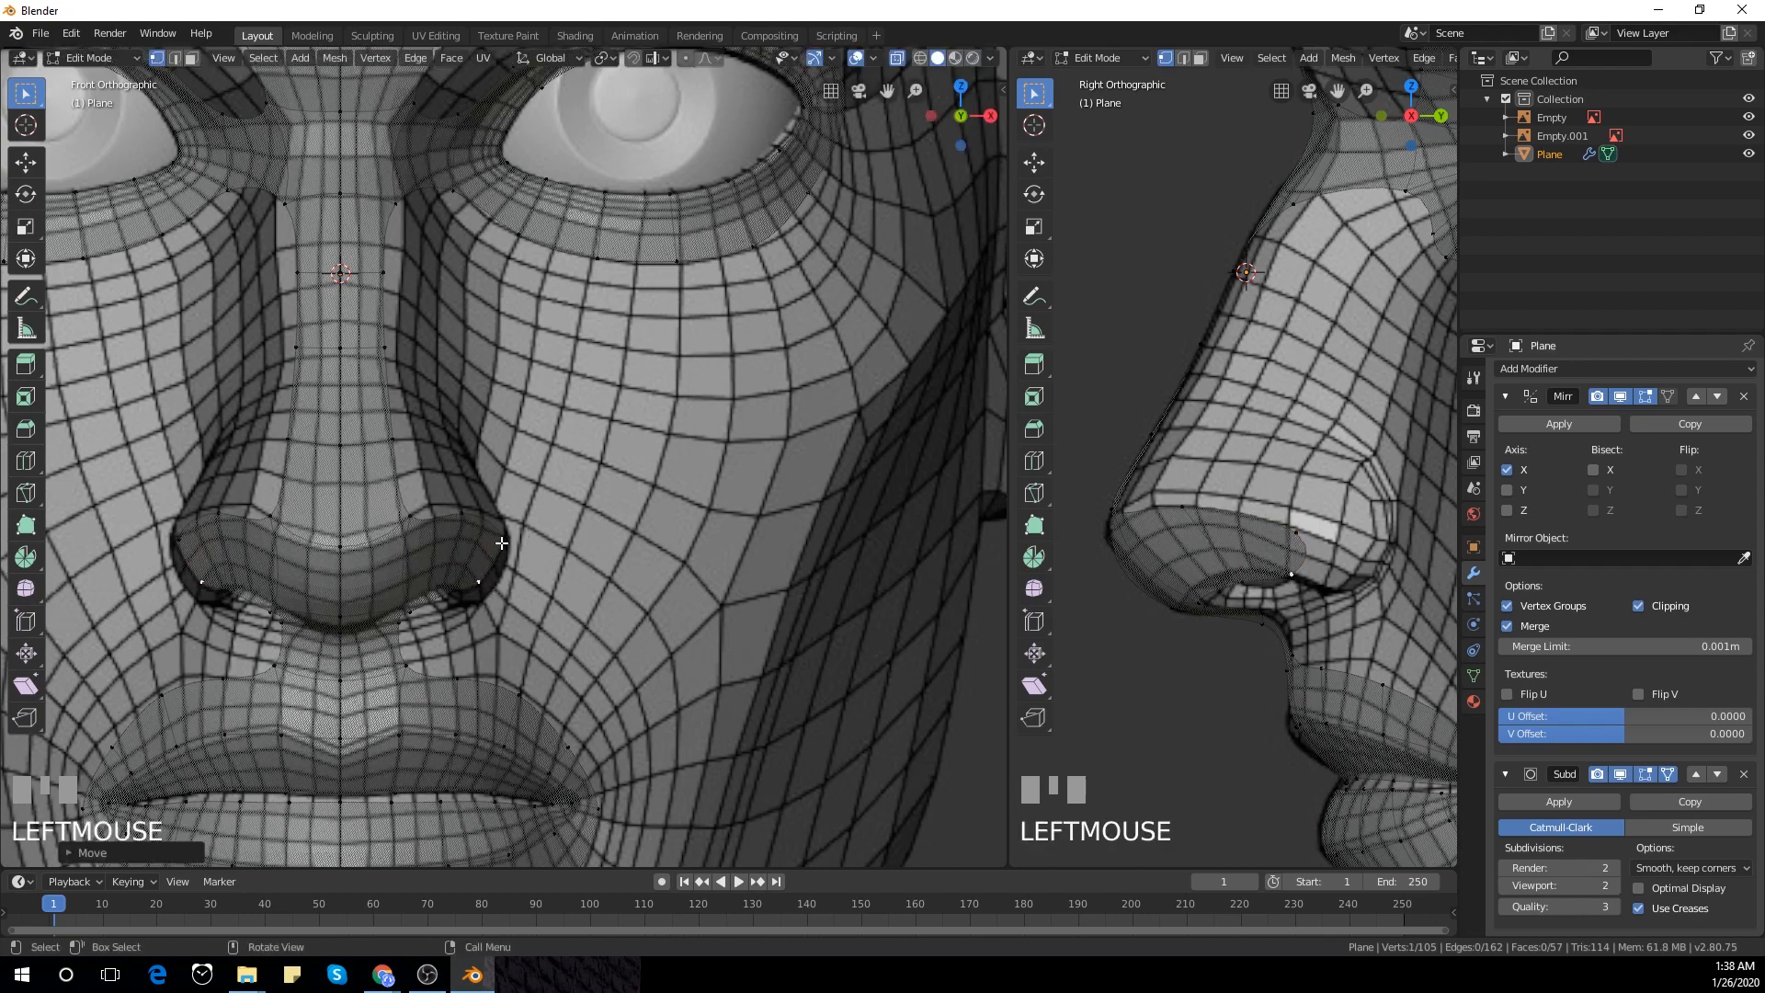
key("g")
left_click(525, 552)
Extrude the nostril wing's rear edge backward to the back of the wing in the side view
middle_click_drag(1340, 617, 1261, 549, "shift")
left_click(1265, 590)
left_click(1265, 591, "shift")
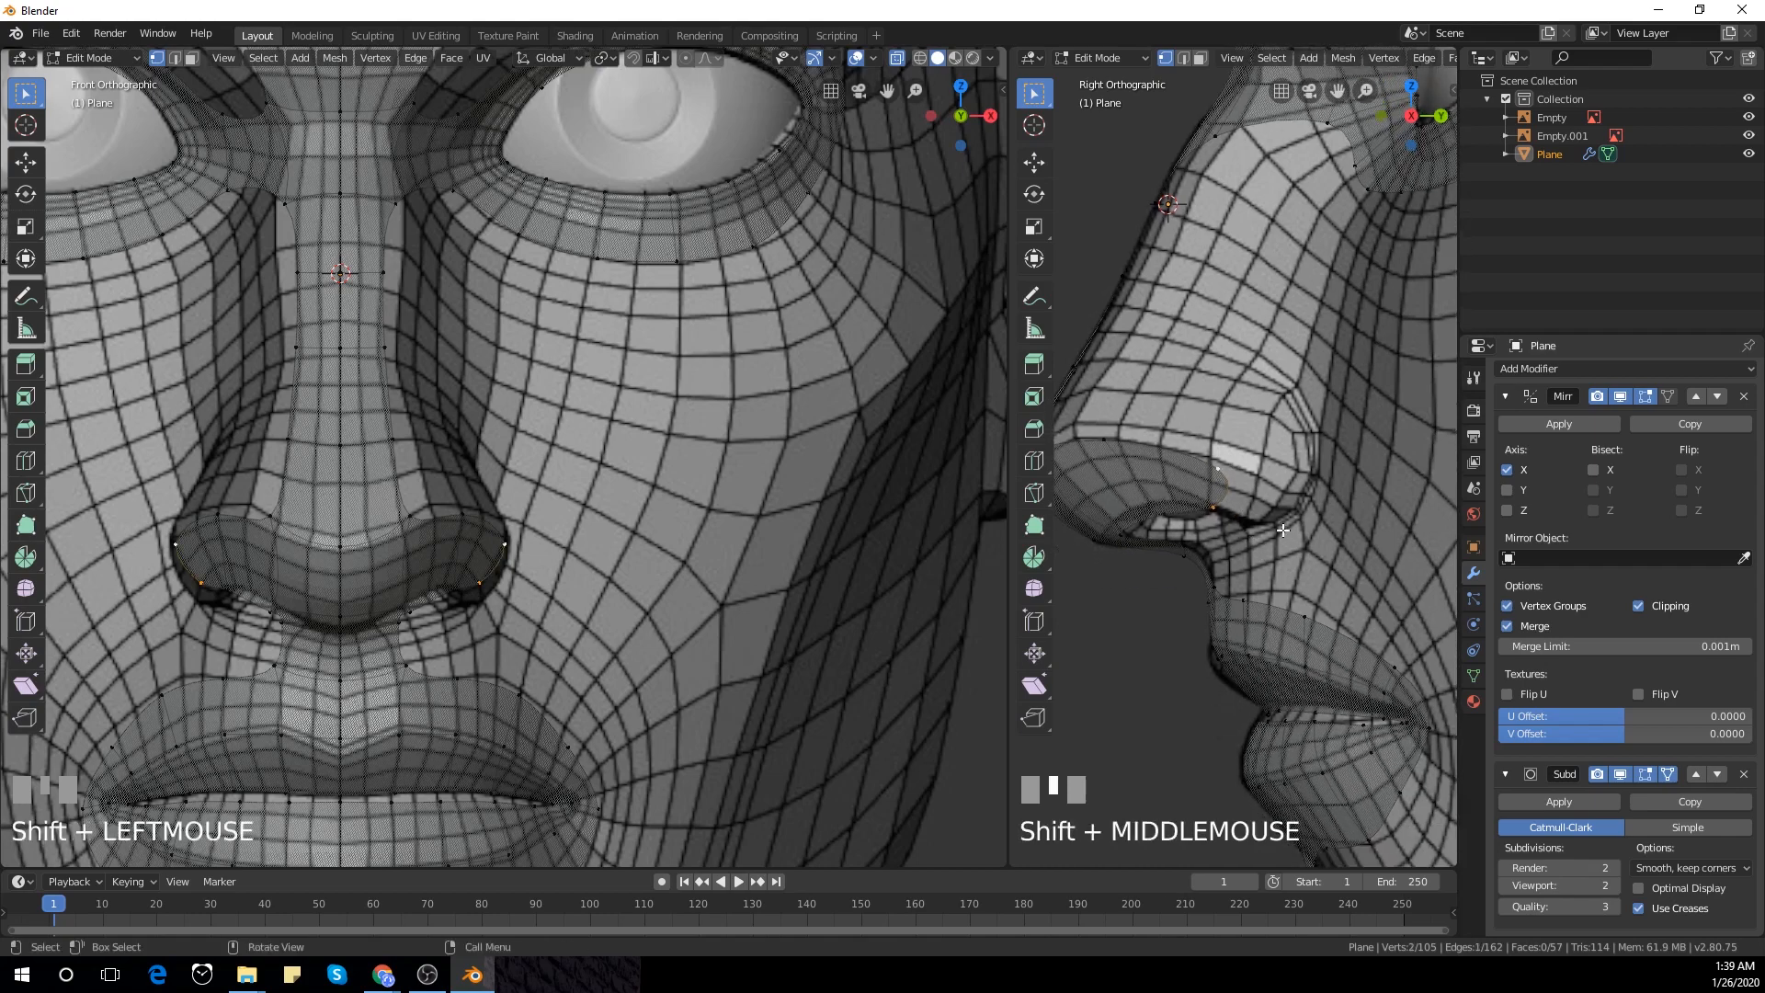
key("e")
left_click(1370, 531)
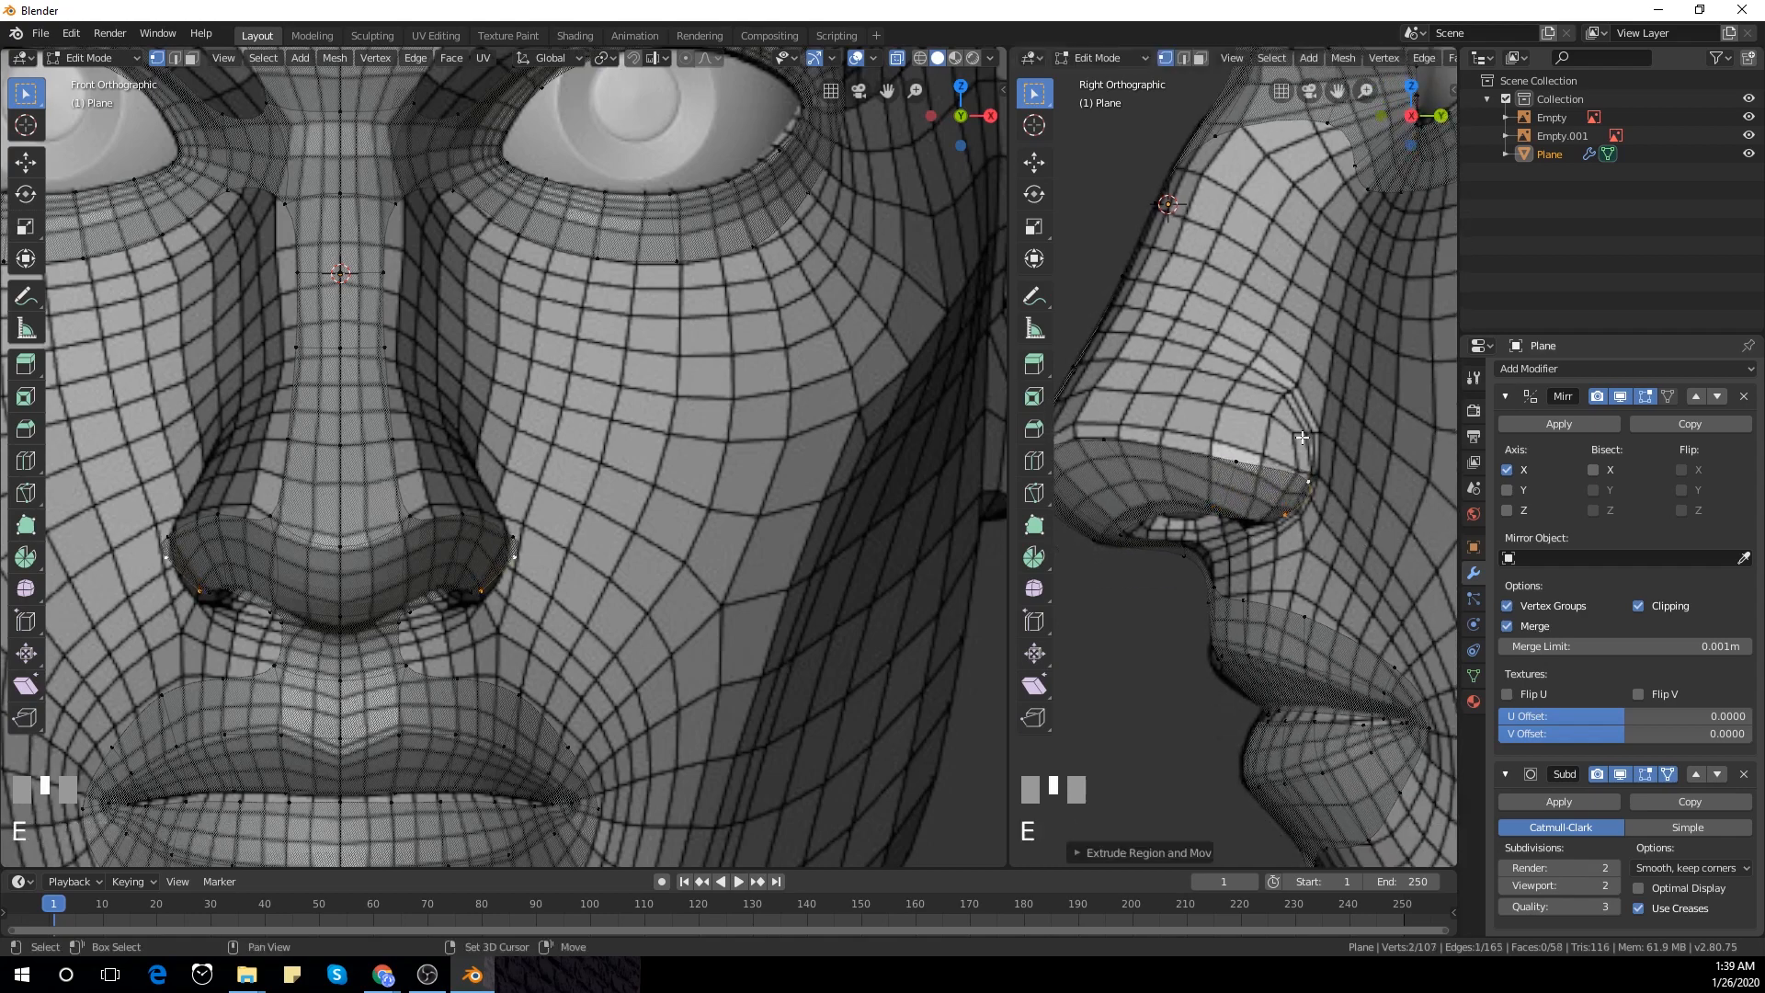
Extrude the lower side vertex of the nose bridge strip outward in the front view and move it back in the side view
middle_click_drag(1352, 524, 1438, 588, "shift")
left_click(402, 460)
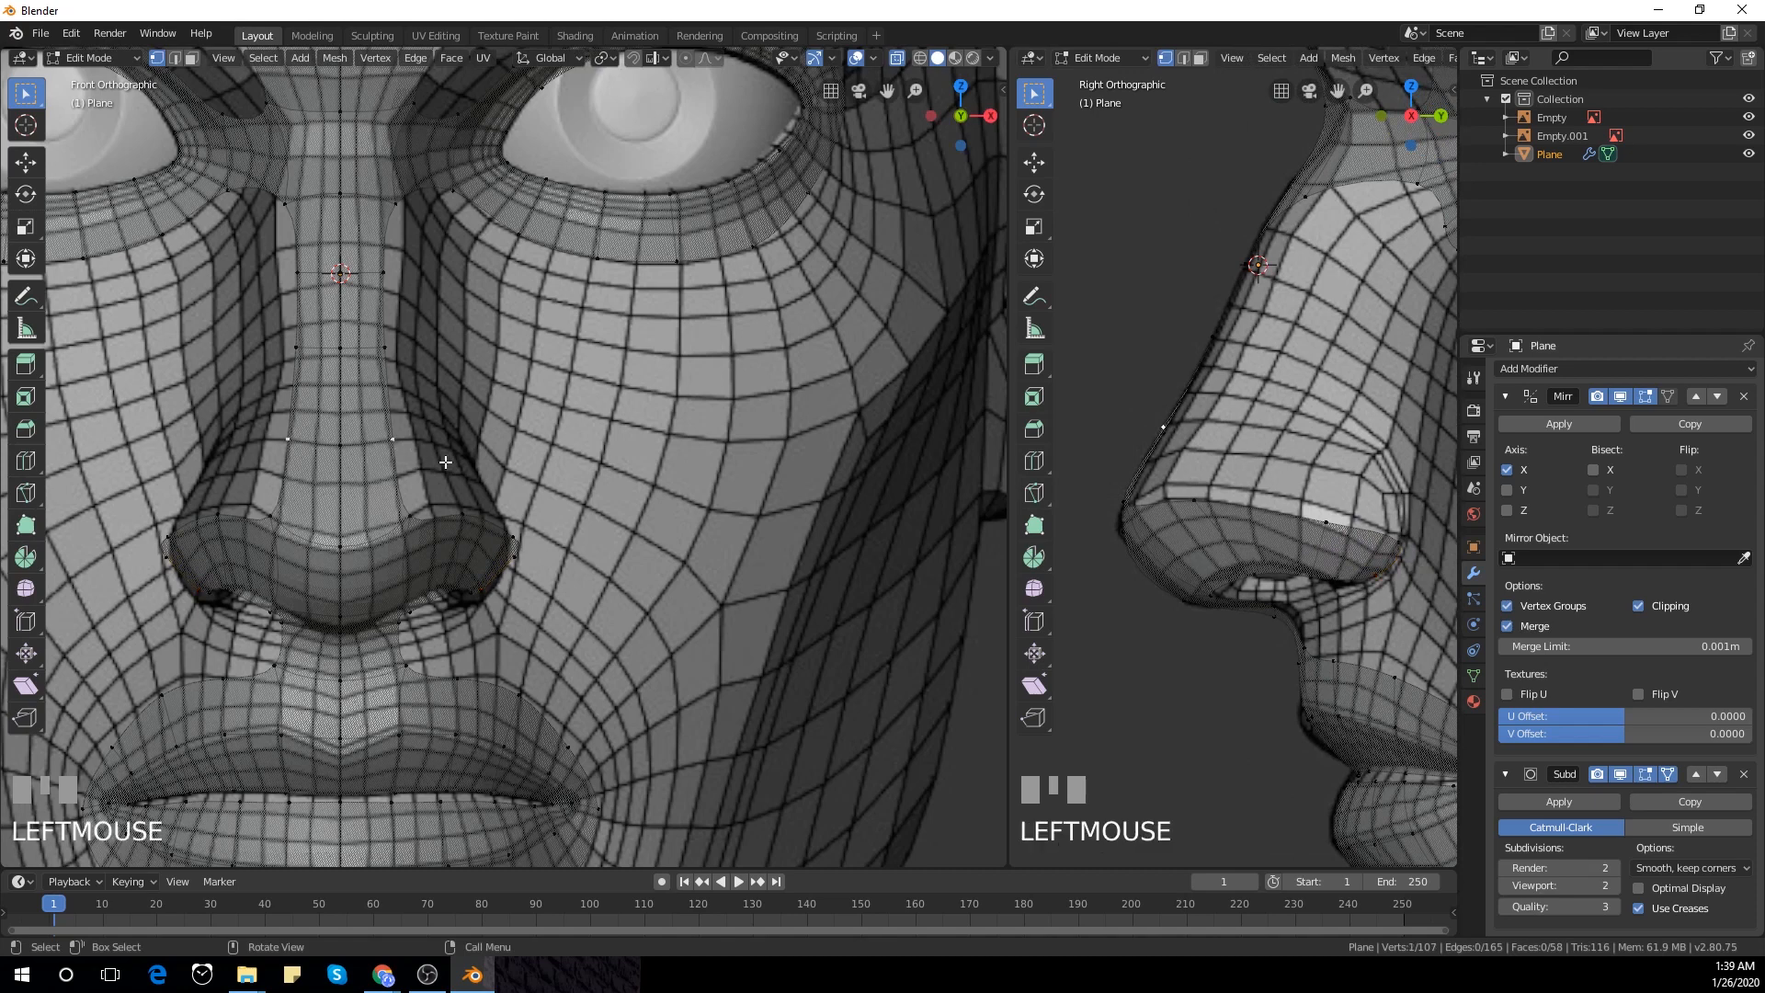
key("e")
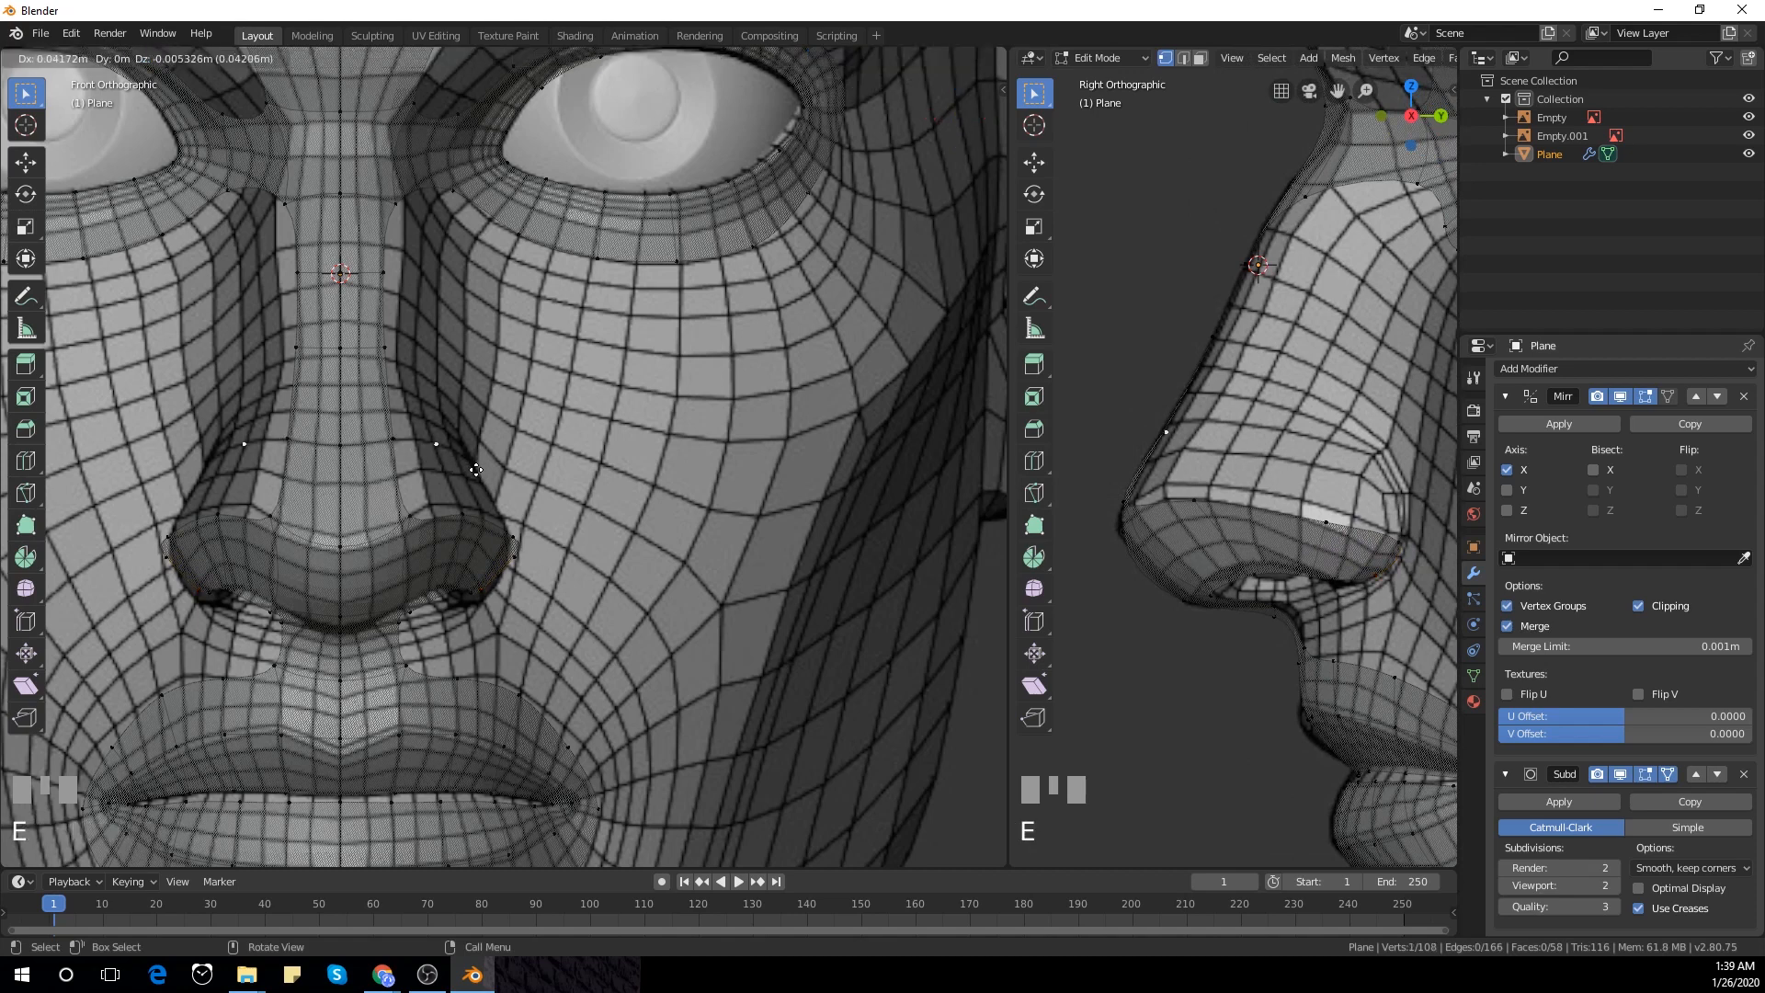
left_click(476, 471)
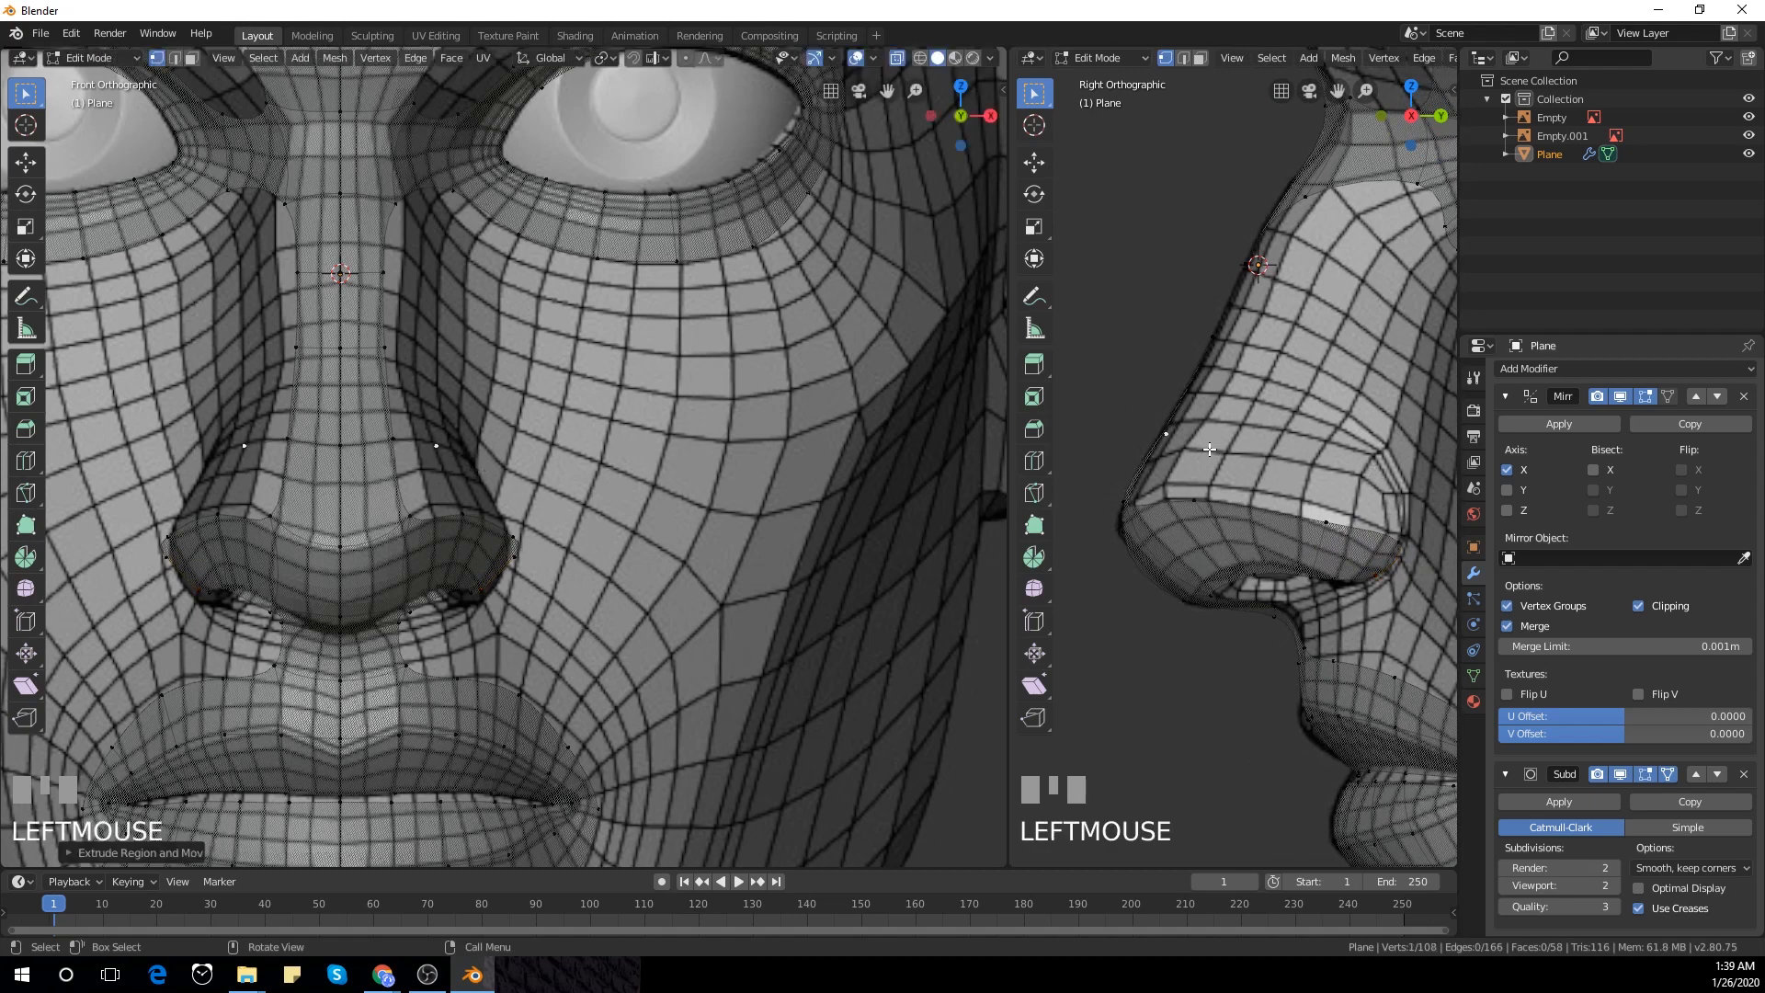
key("g")
left_click(1275, 442)
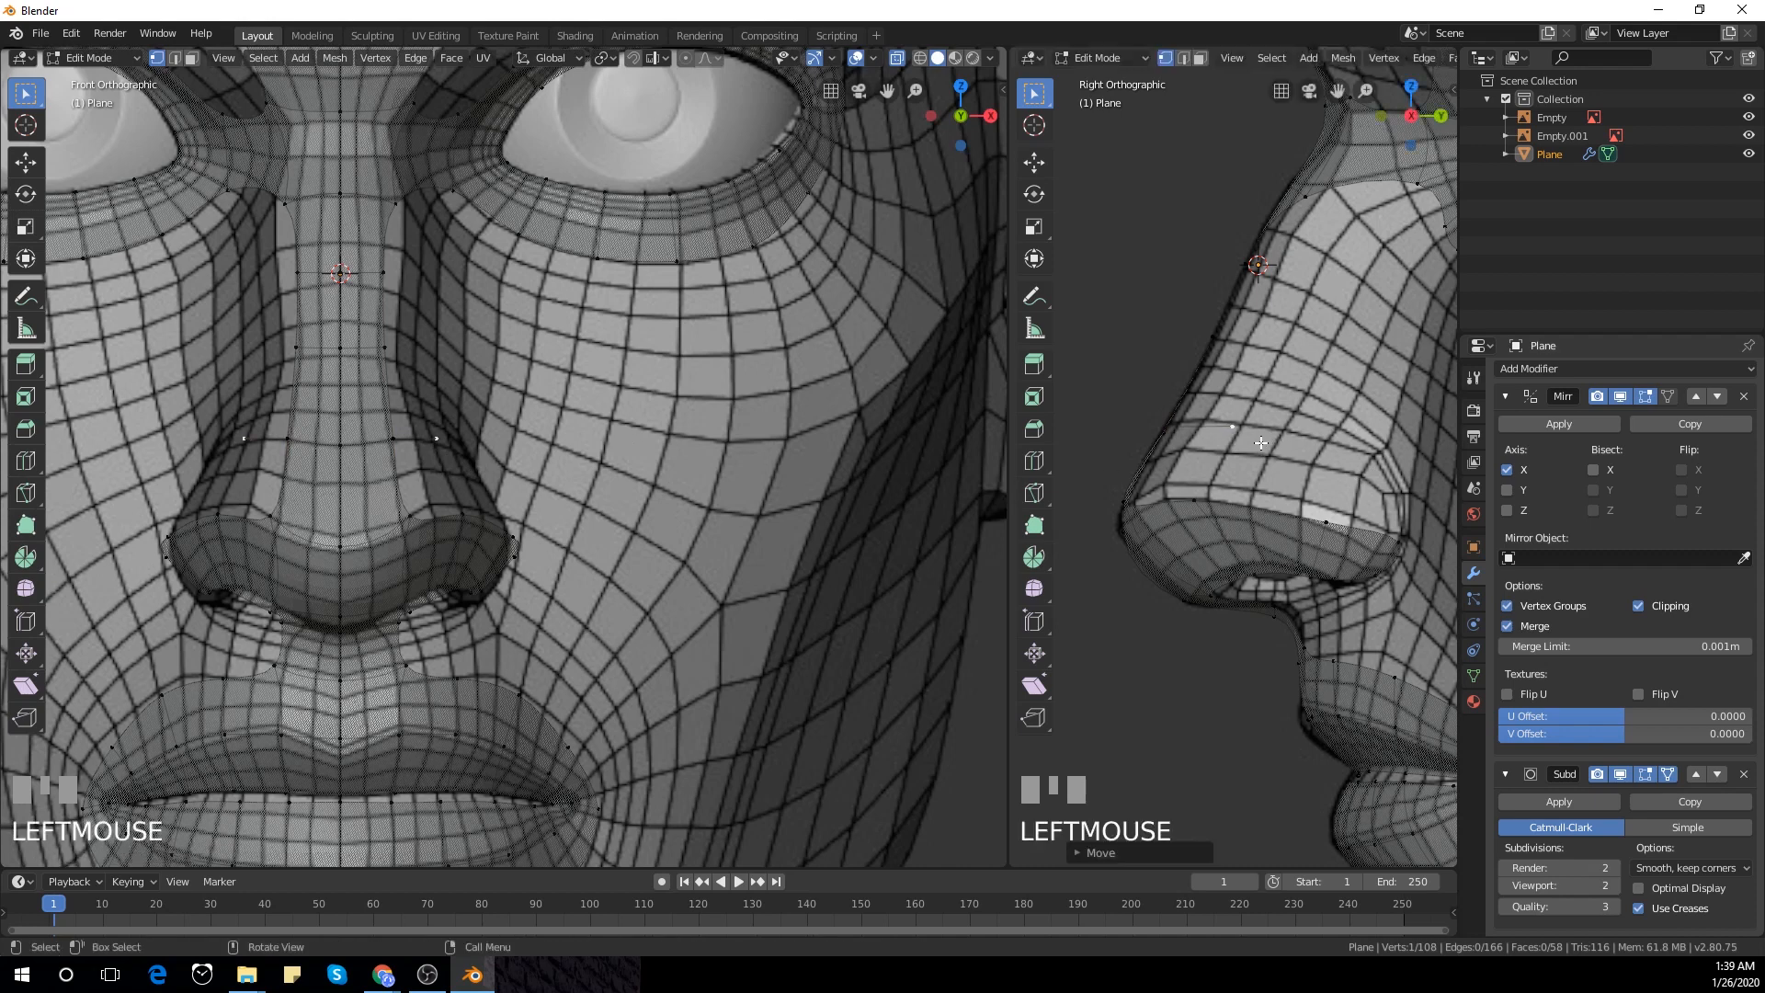
Extrude the vertex chain above the nostril wing twice further back, moving its first new vertex about 0.03 m outward in the front view
key("e")
left_click(1347, 460)
key("g")
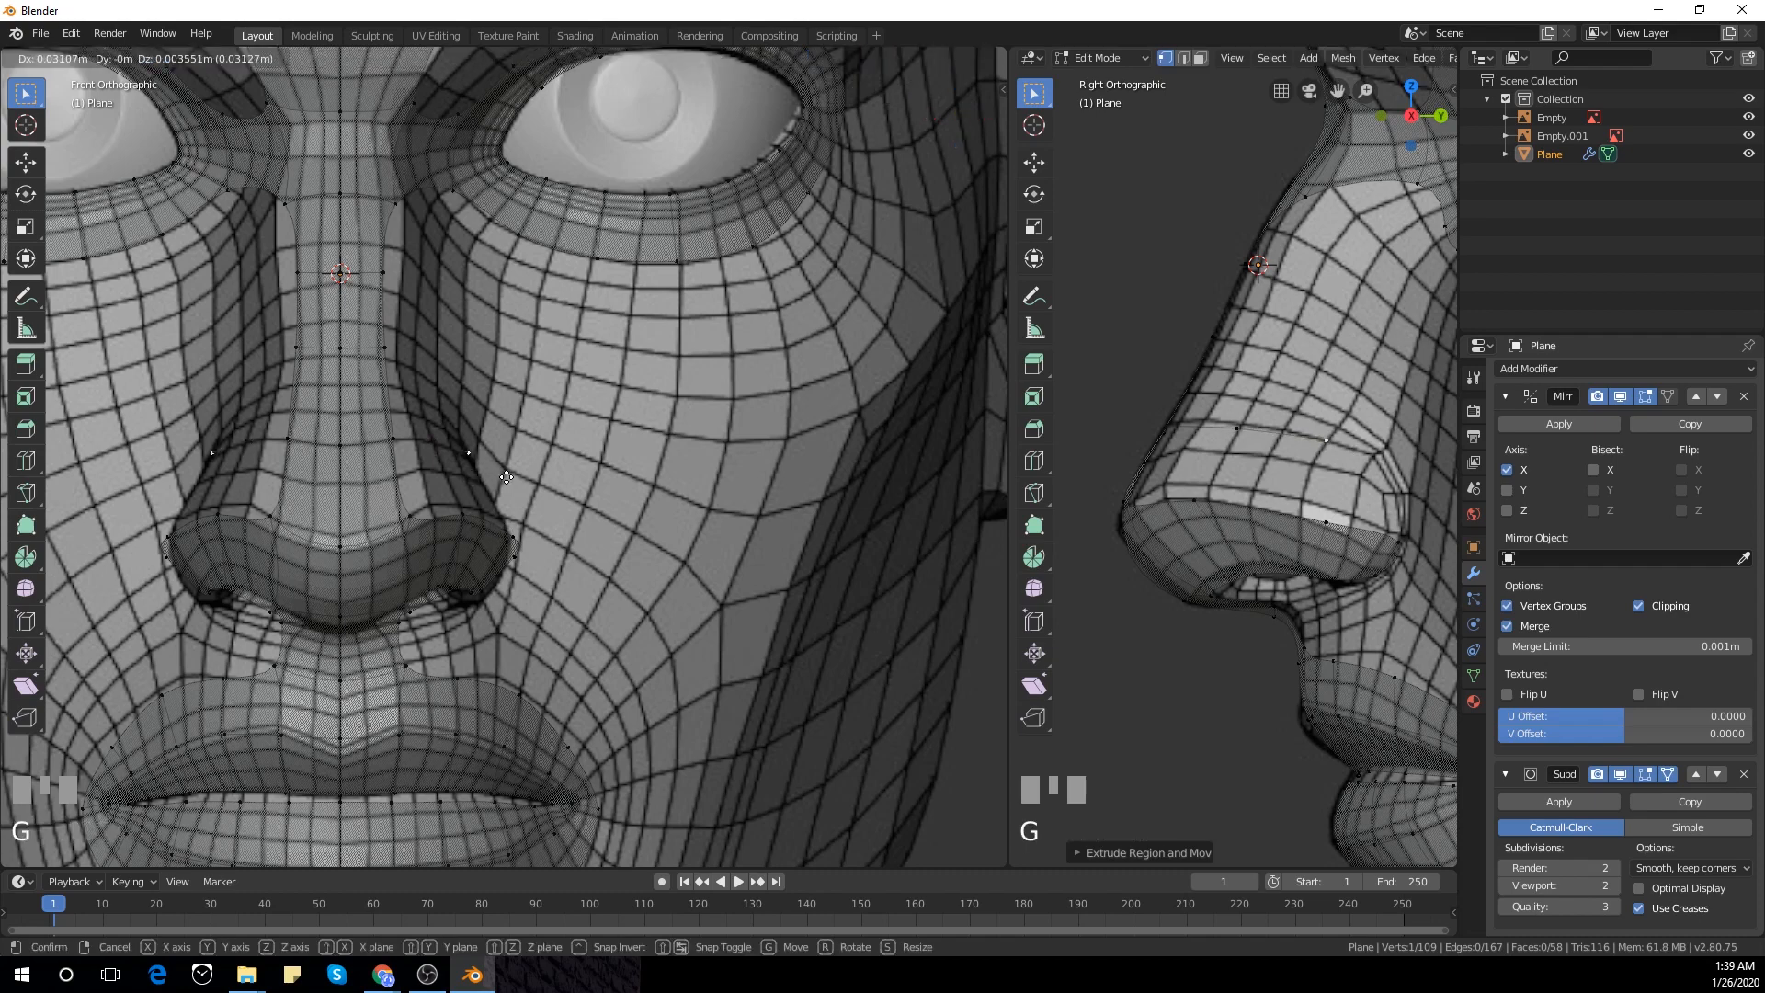
left_click(508, 479)
middle_click_drag(1382, 460, 1331, 472, "shift")
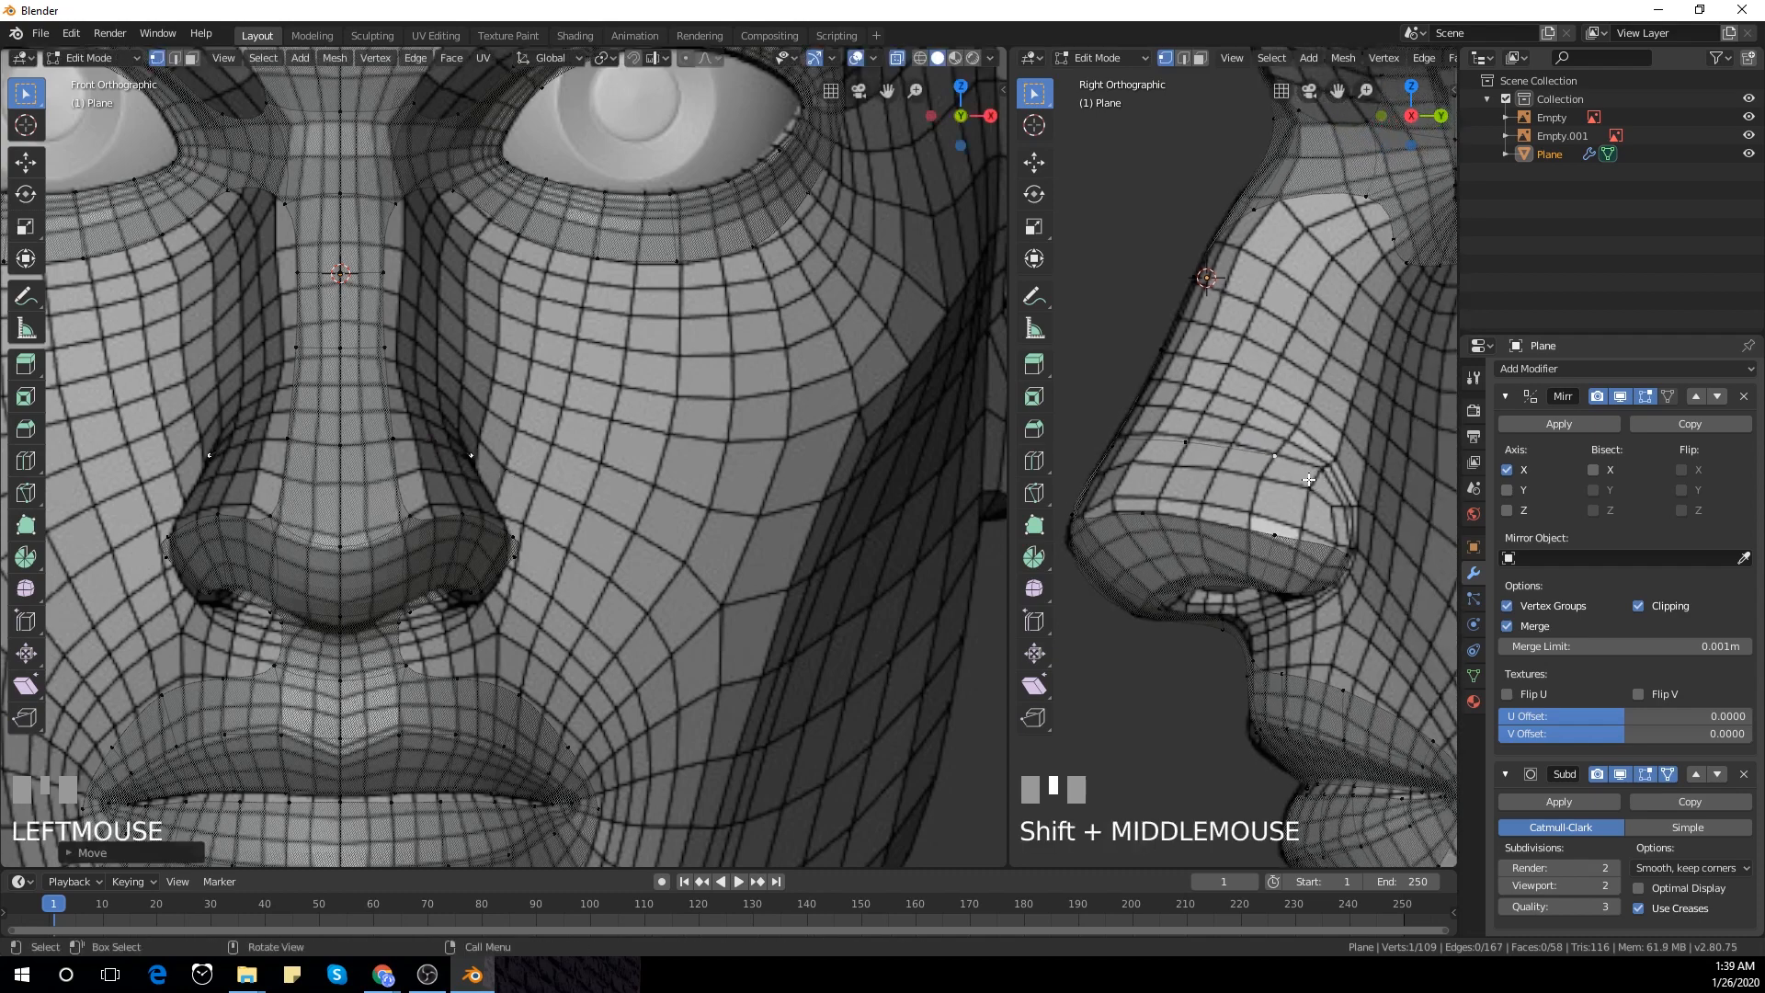
key("e")
left_click(1368, 499)
Fill the rear and middle faces between the nostril wing's upper edge and the vertex chain above it
left_click(1274, 536, "shift")
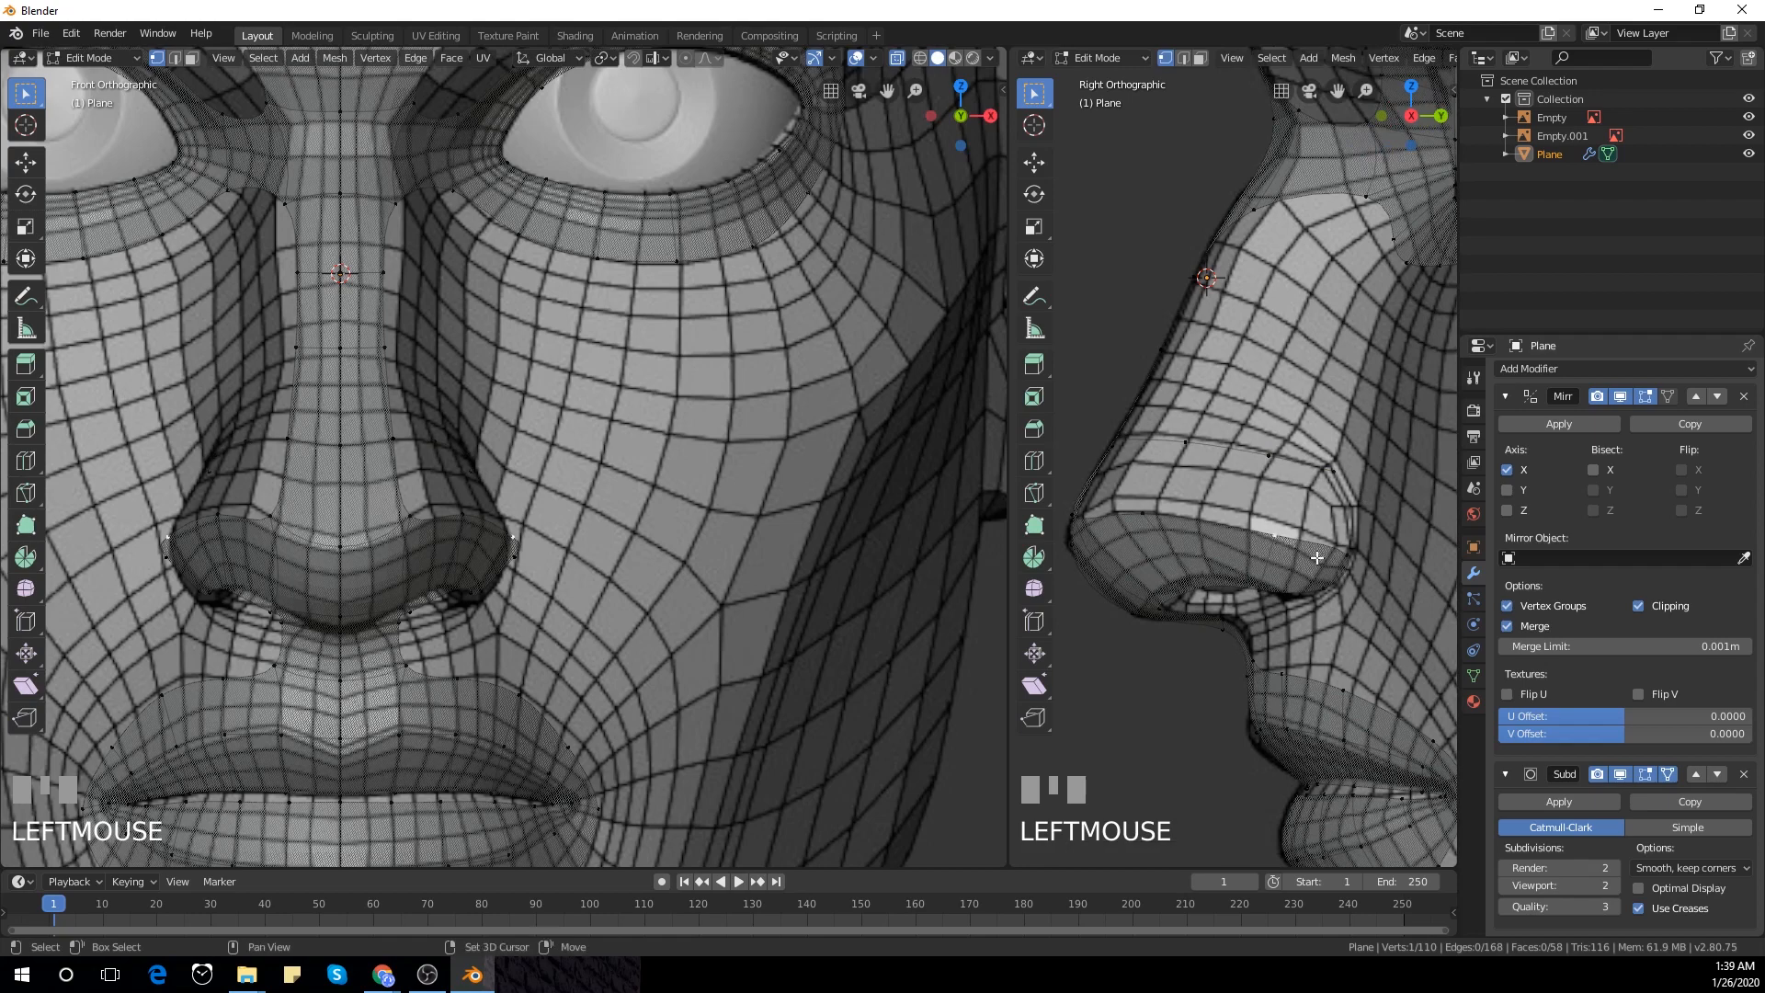
left_click(1303, 540, "shift")
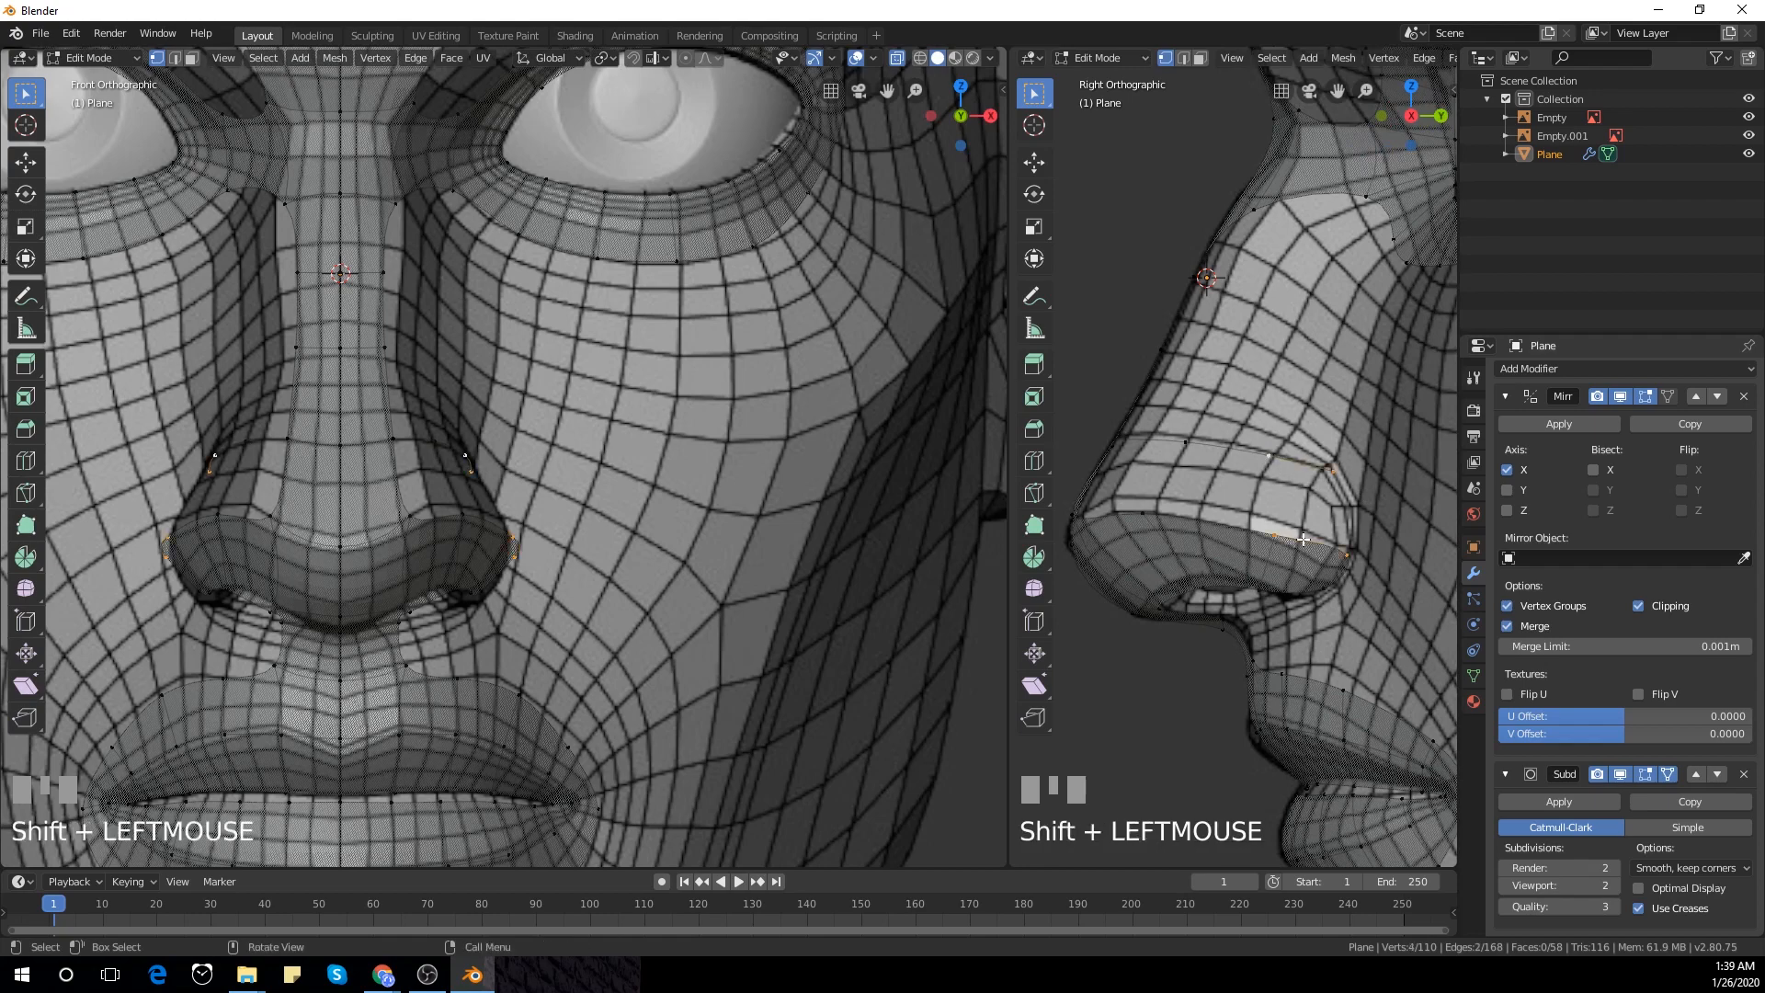
key("f")
left_click(1259, 520)
left_click(1274, 455, "shift")
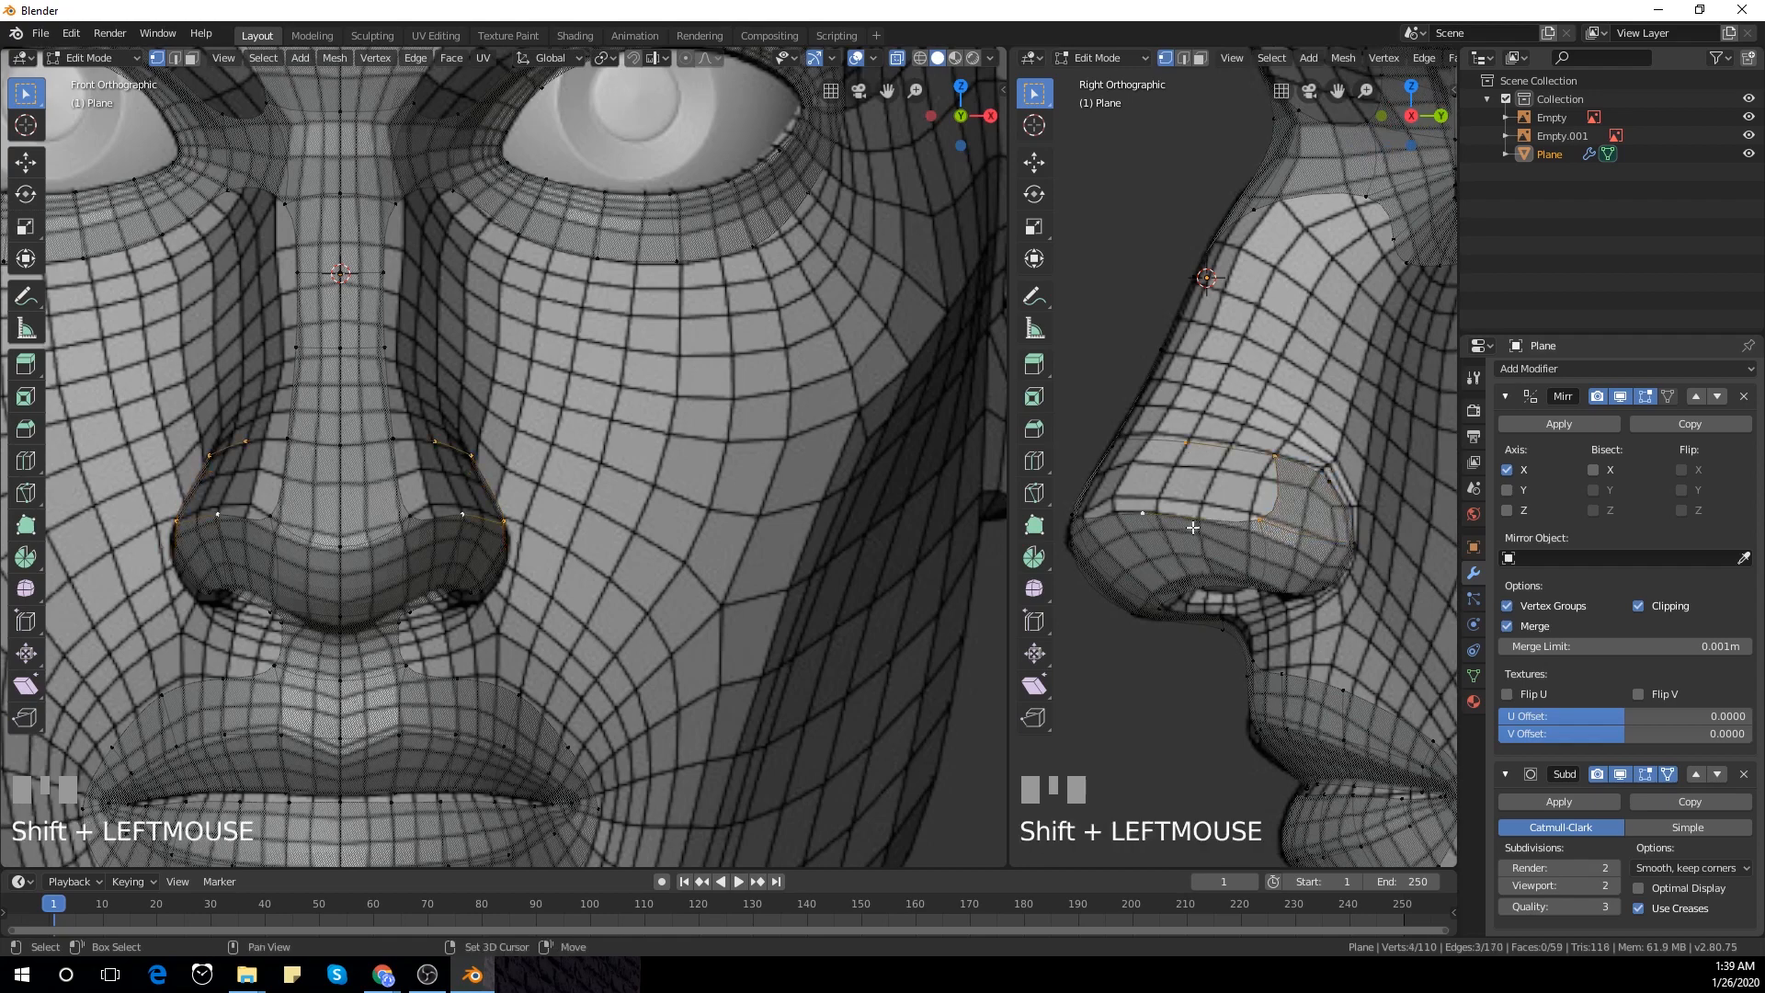
key("f")
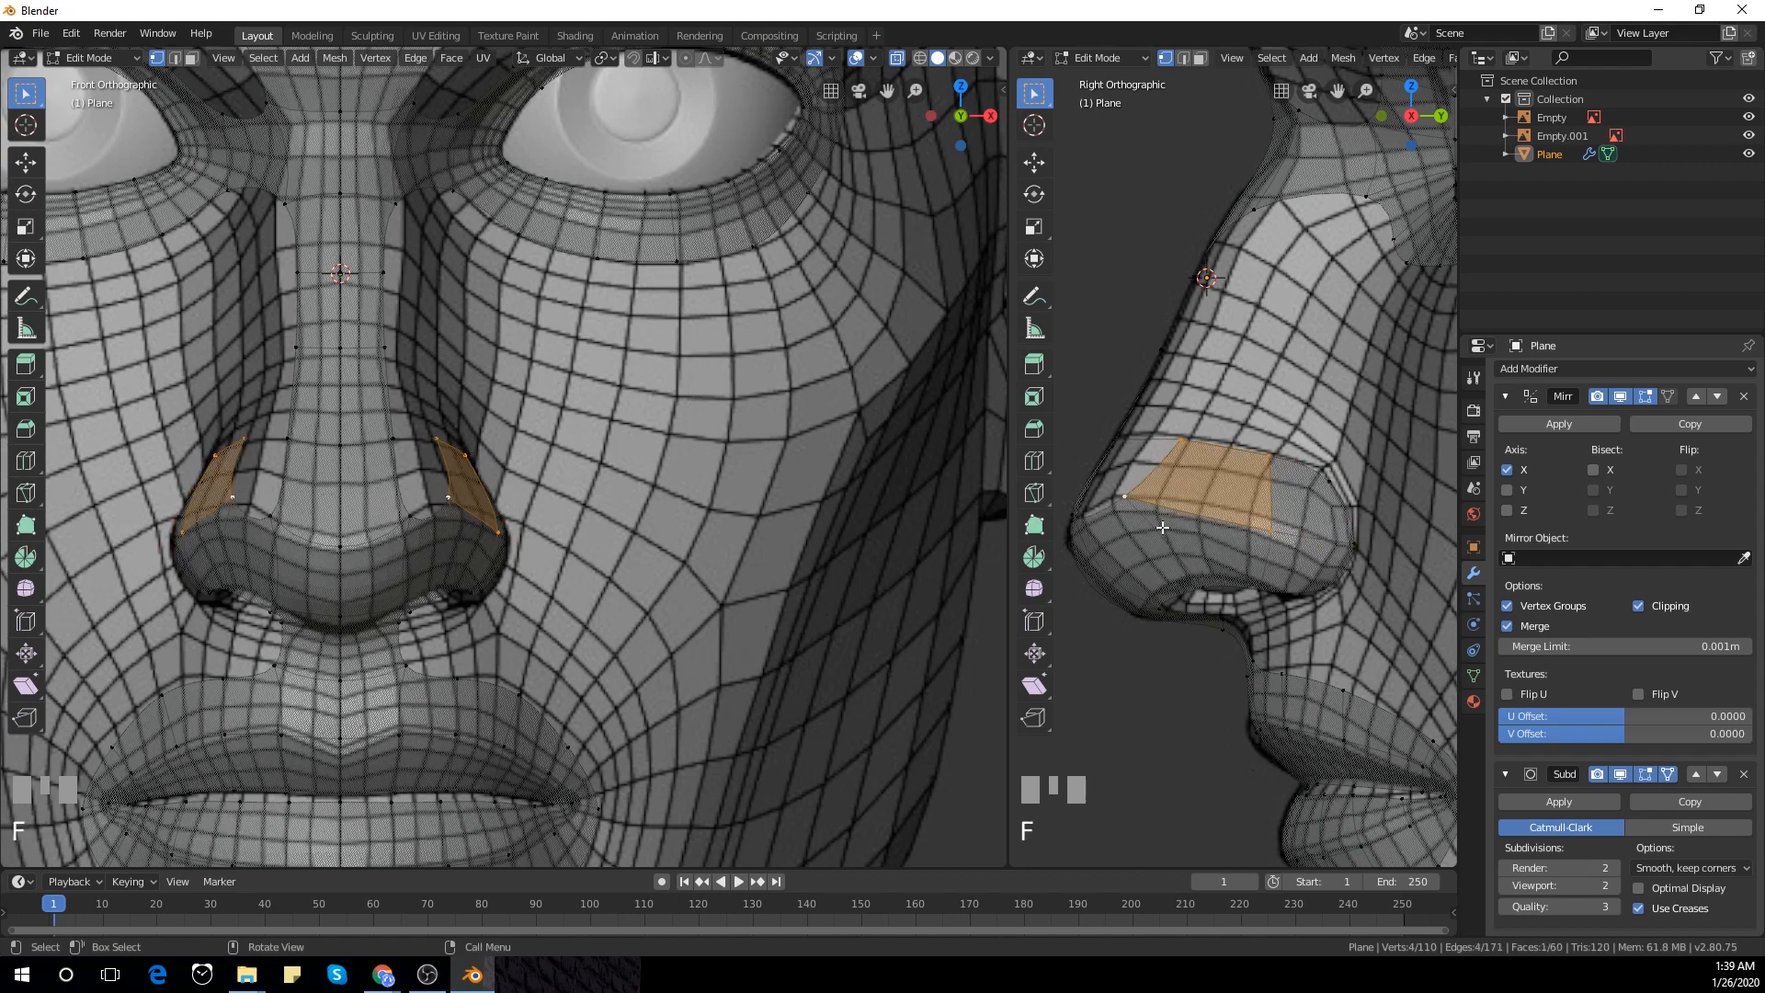
Fill the front face between the nose bridge strip, the vertex chain and the side of the nose tip
left_click(1138, 447)
left_click(446, 502, "shift")
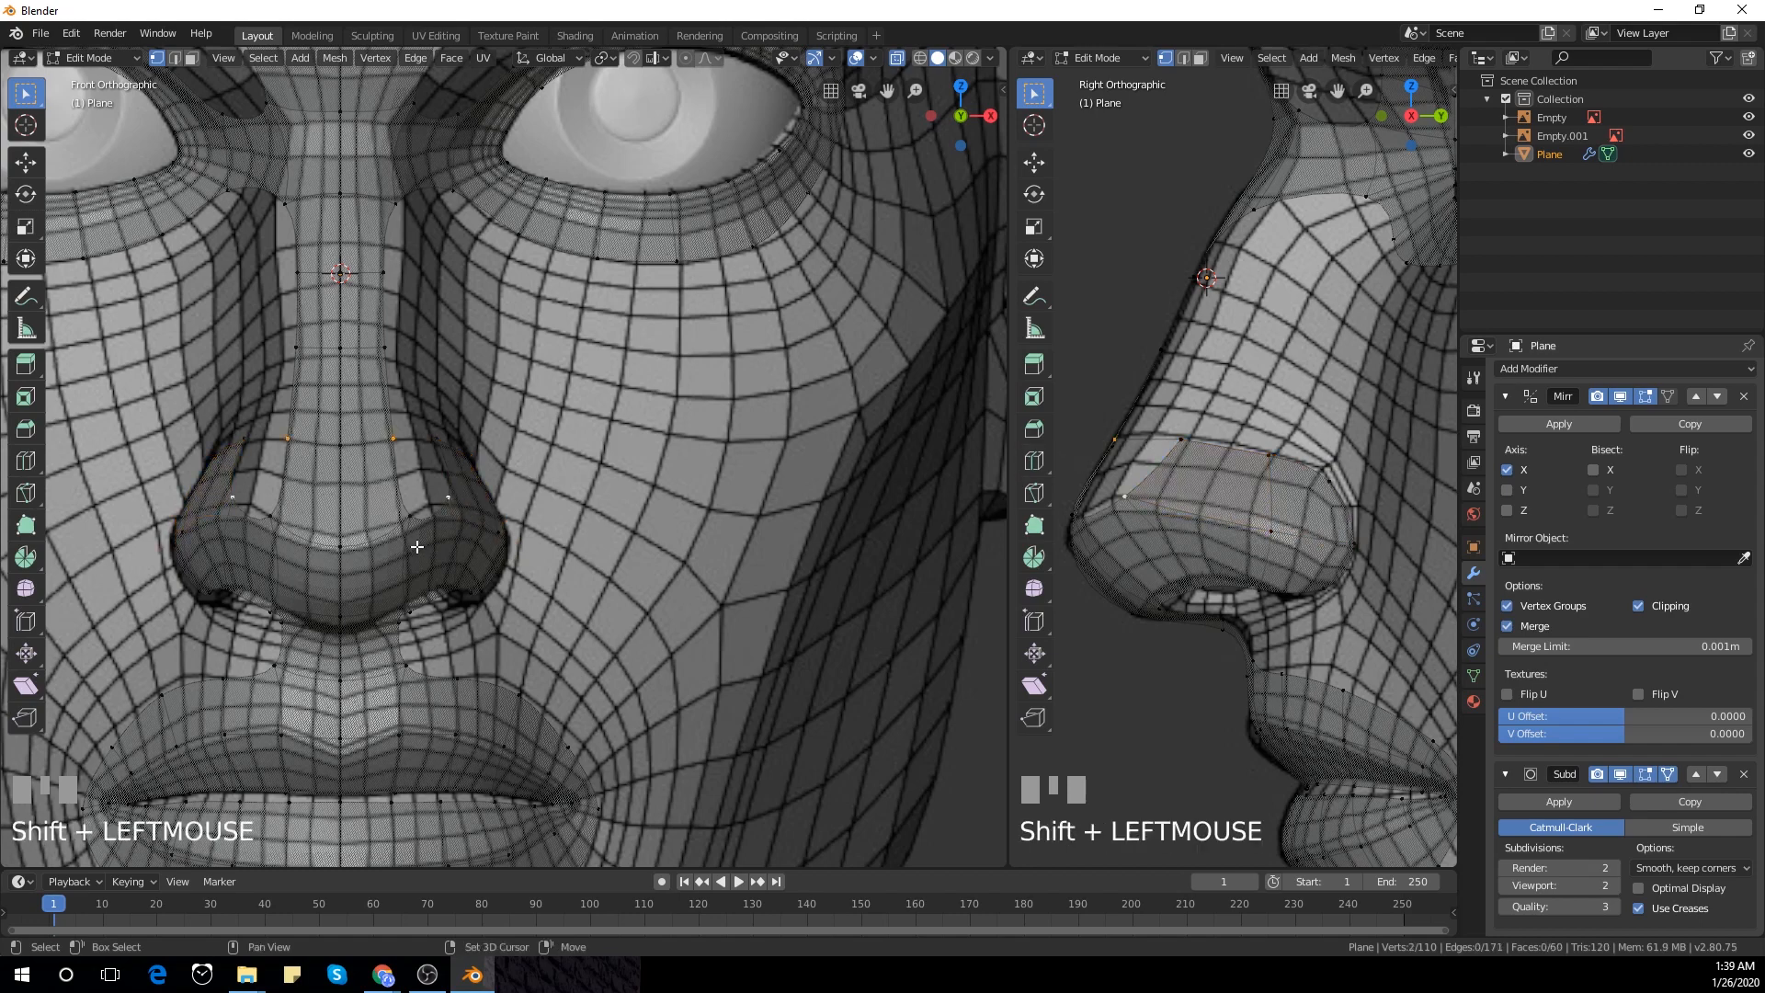
left_click(442, 444)
left_click(447, 508, "shift")
key("f")
middle_click_drag(402, 475, 419, 532, "shift")
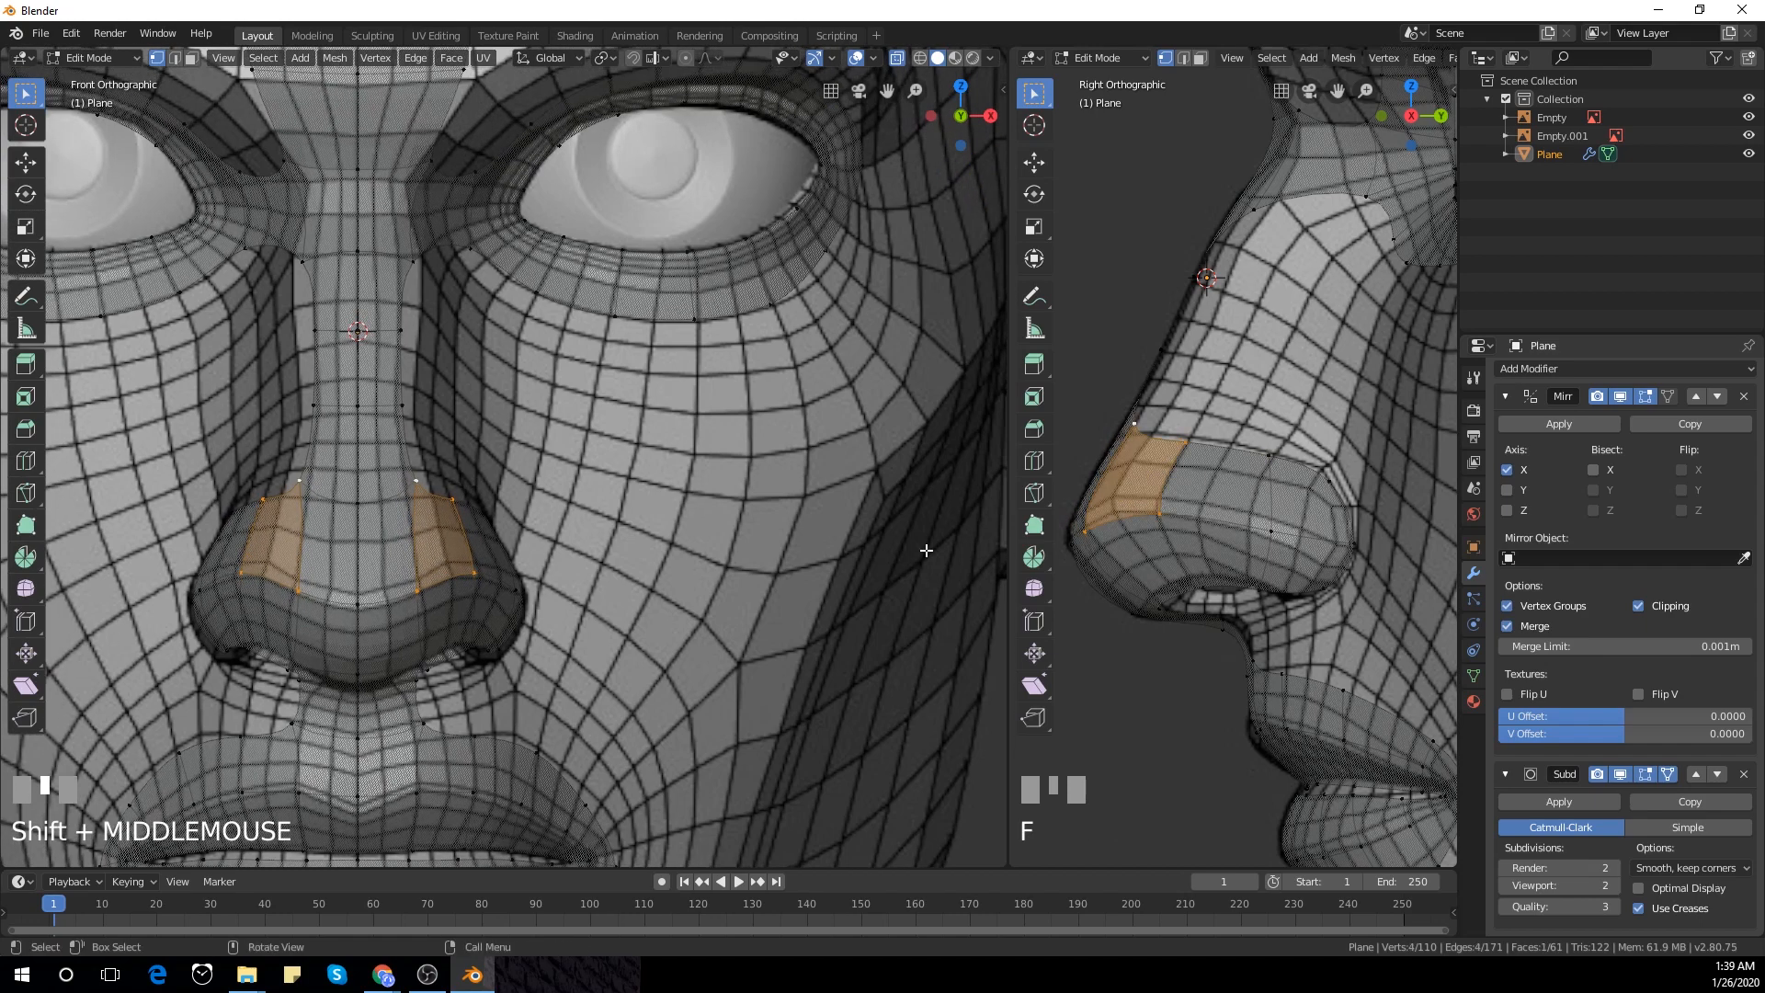
Extrude the outer vertex above the nose tip upward along the bridge and fill the face between it and the bridge strip
middle_click_drag(1180, 473, 1197, 598, "shift")
left_click(444, 468)
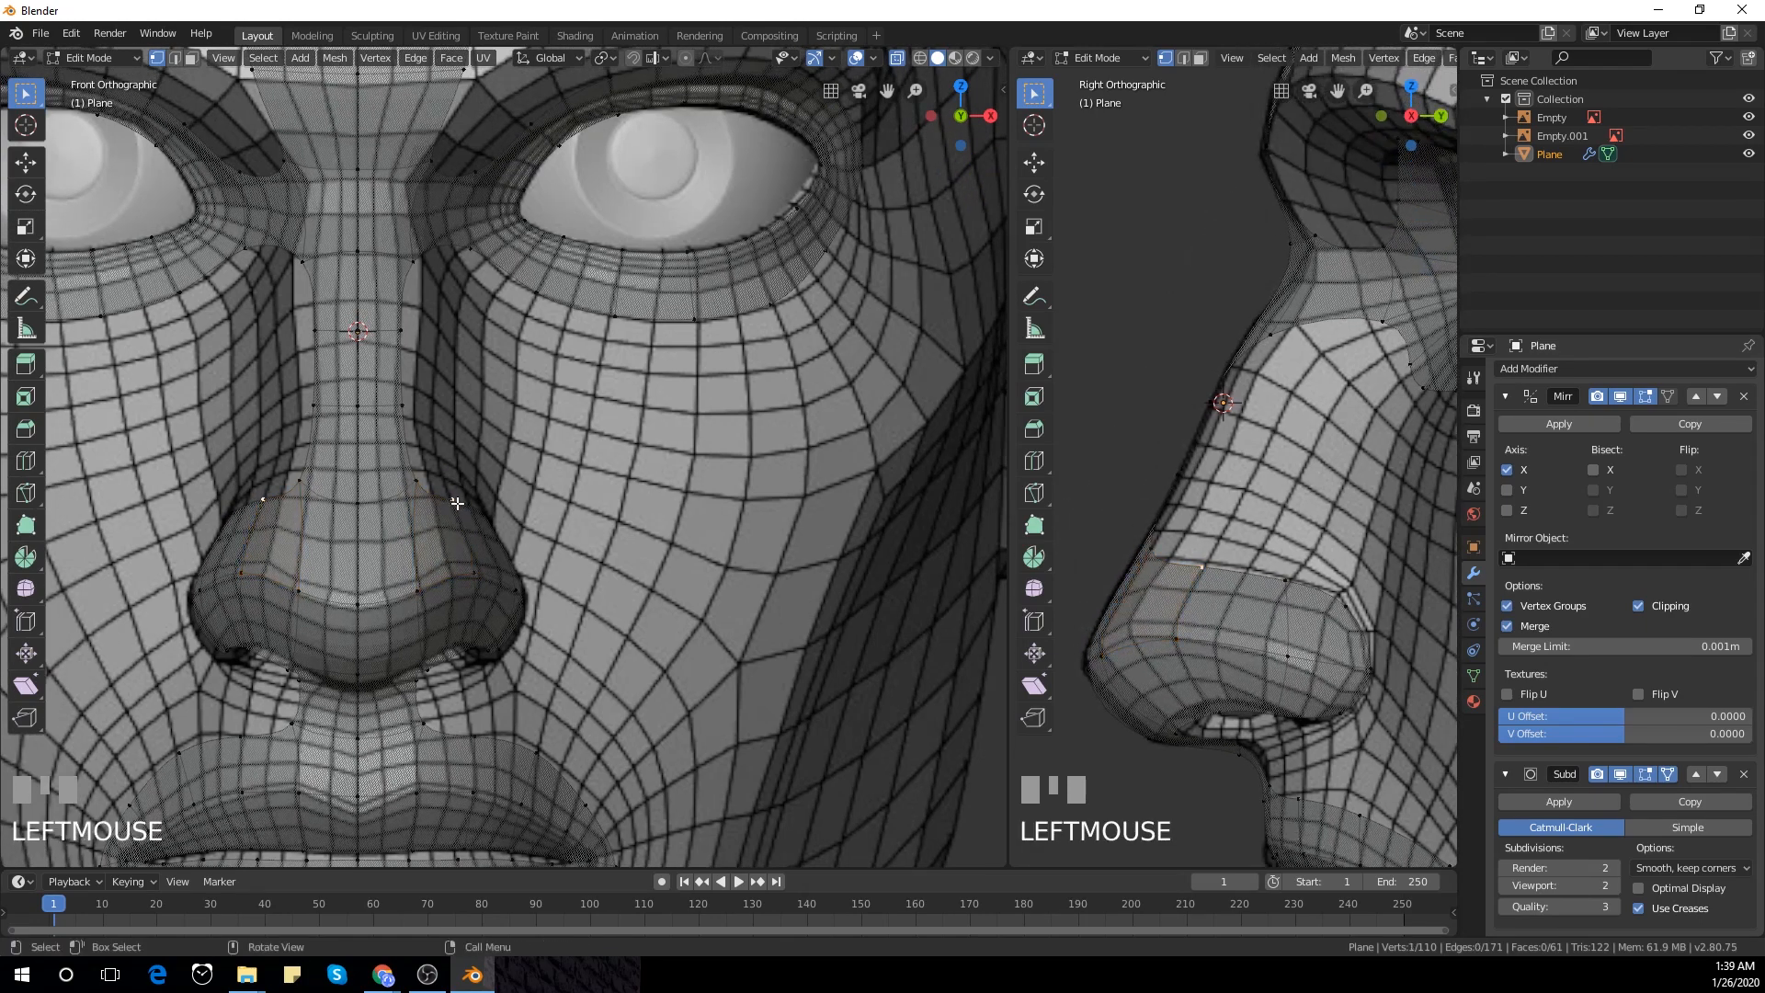
key("e")
left_click(435, 415)
left_click(400, 416, "shift")
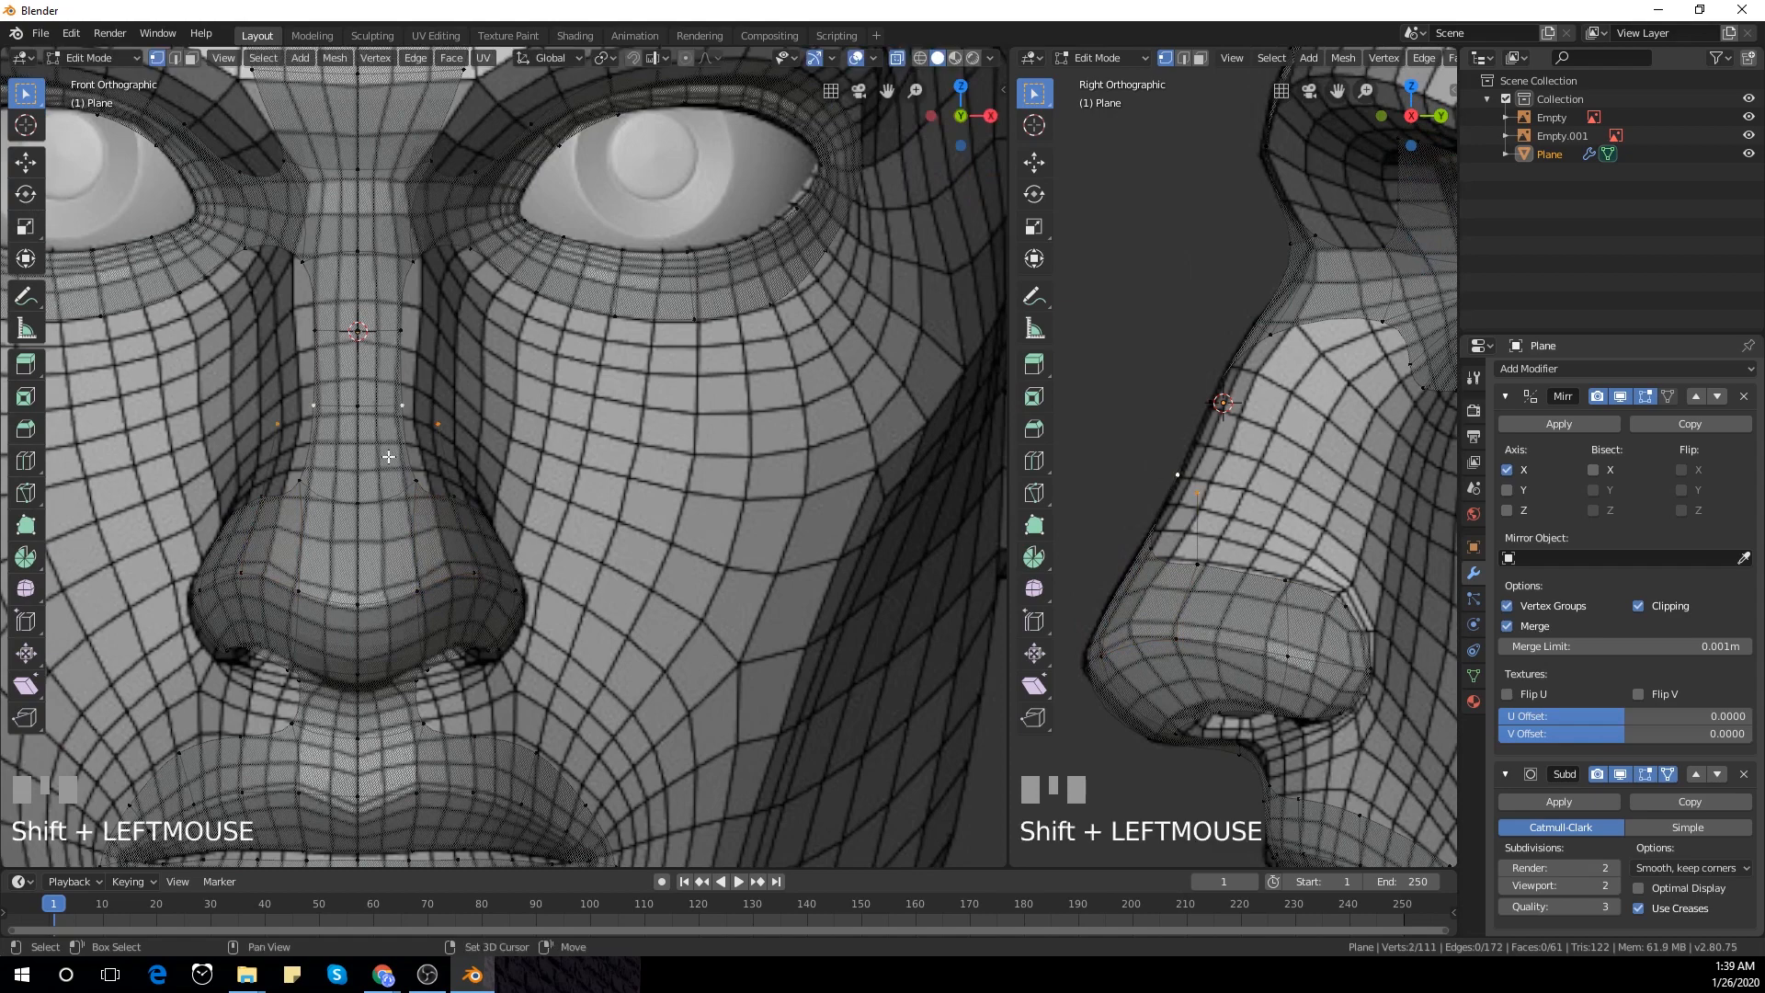
left_click(457, 488, "shift")
key("f")
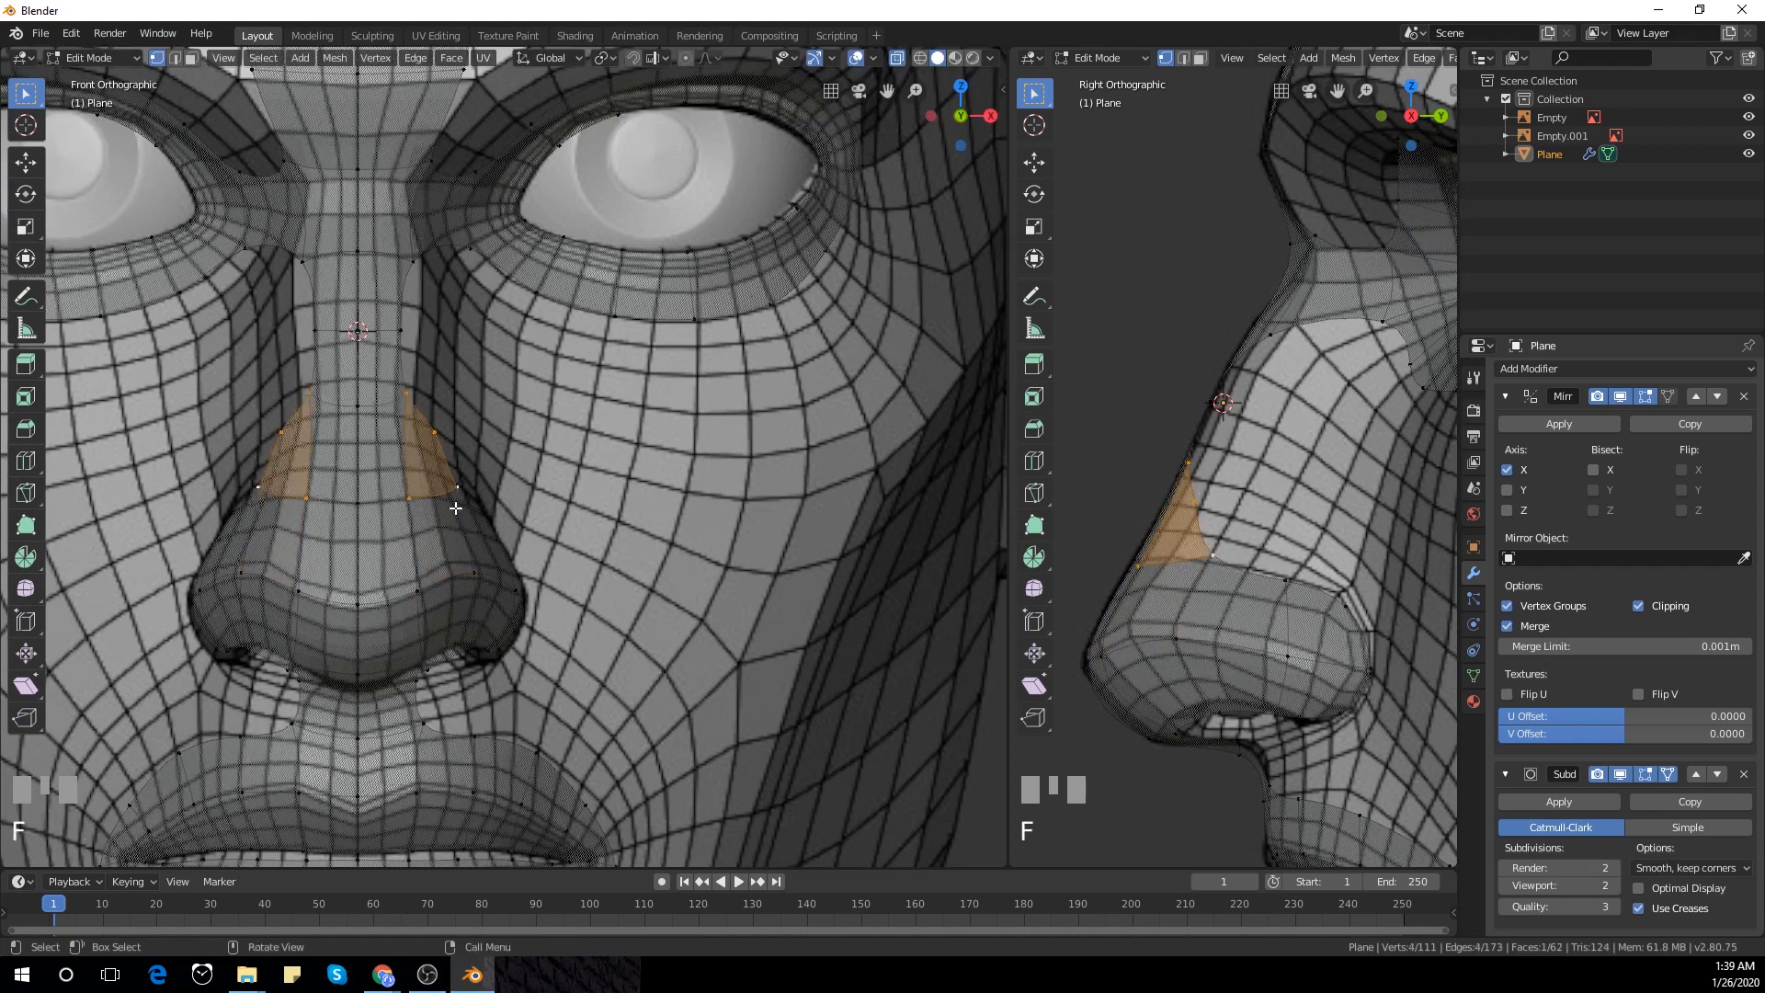
Extrude the new side vertex one more segment up the bridge and fill the second face beside the bridge strip
left_click(435, 432)
middle_click_drag(475, 412, 494, 489, "shift")
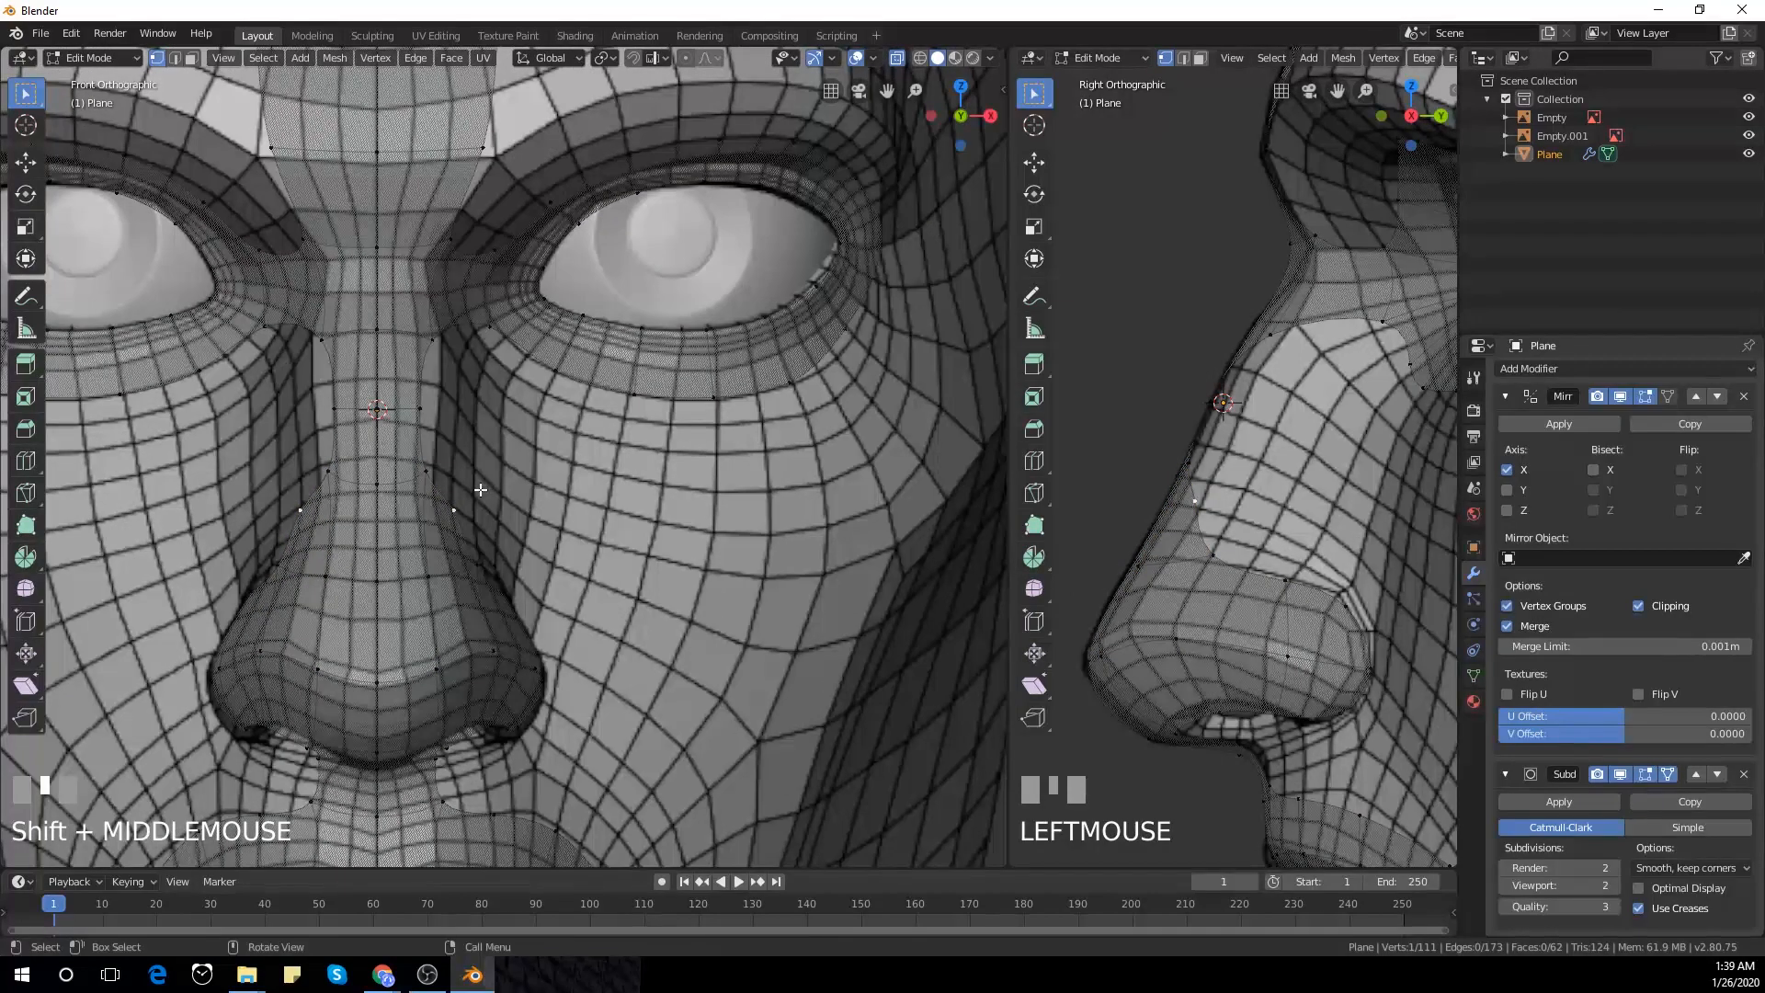
key("e")
left_click(457, 432)
left_click(420, 408, "shift")
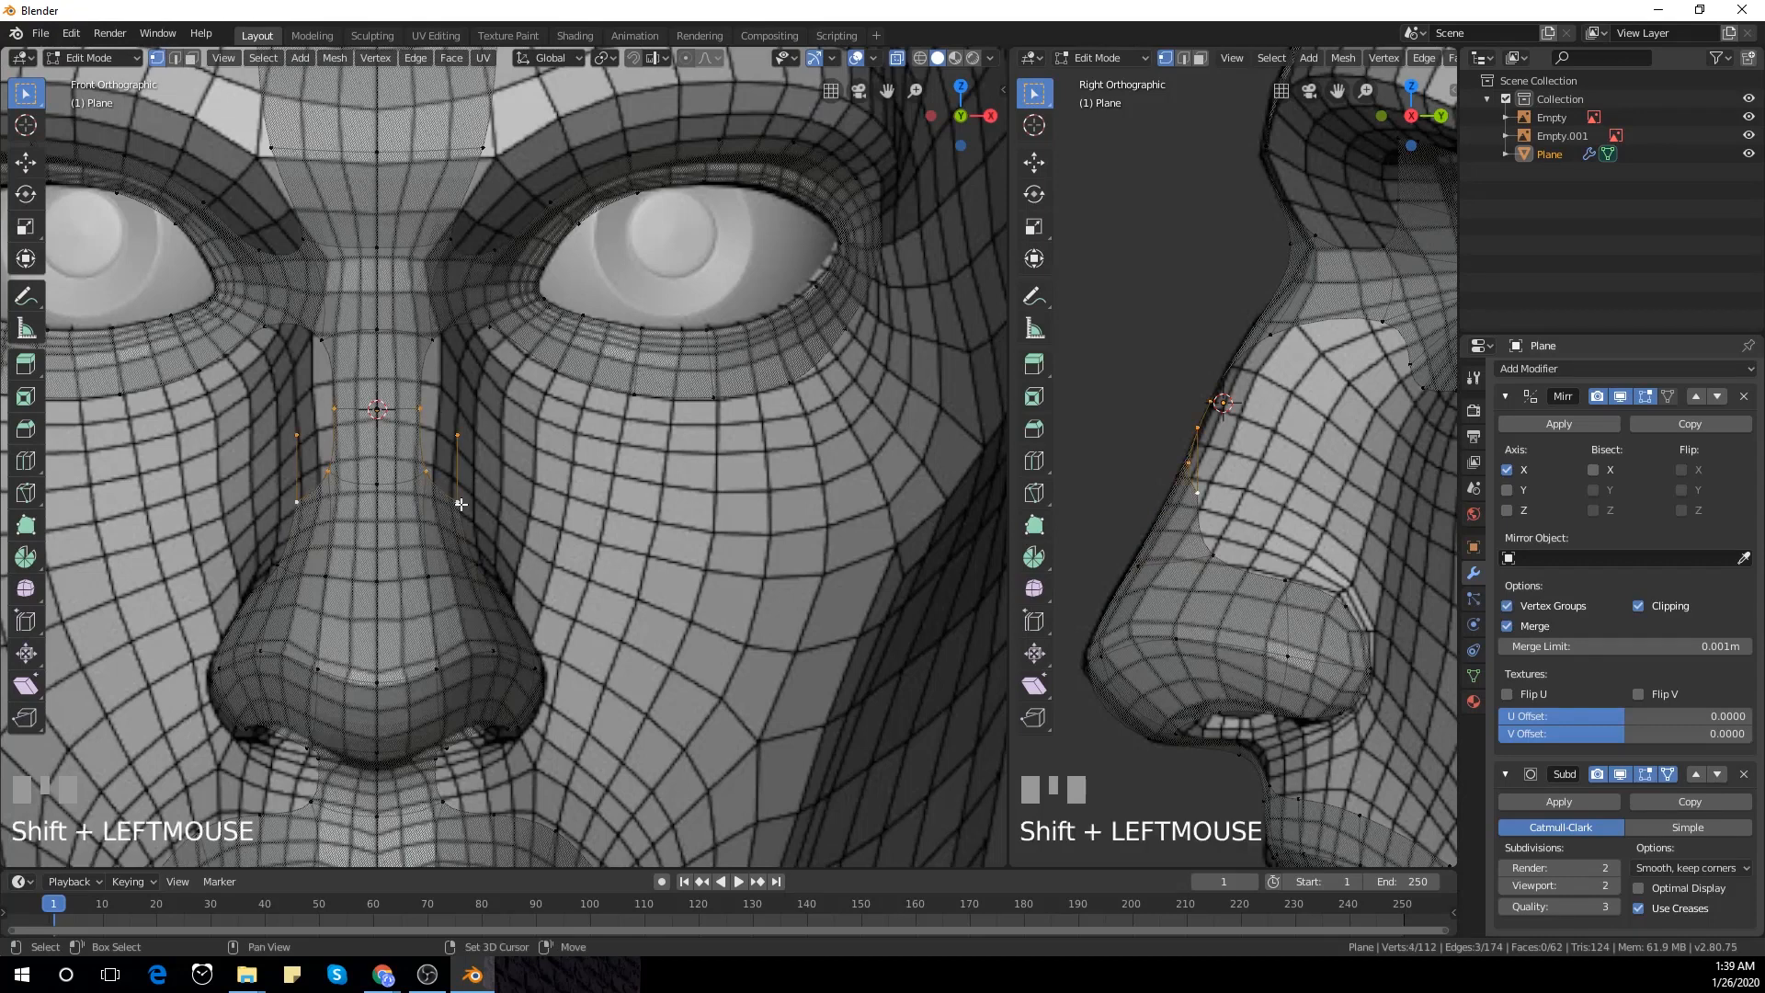
key("f")
middle_click_drag(467, 432, 465, 467, "shift")
left_click(464, 469)
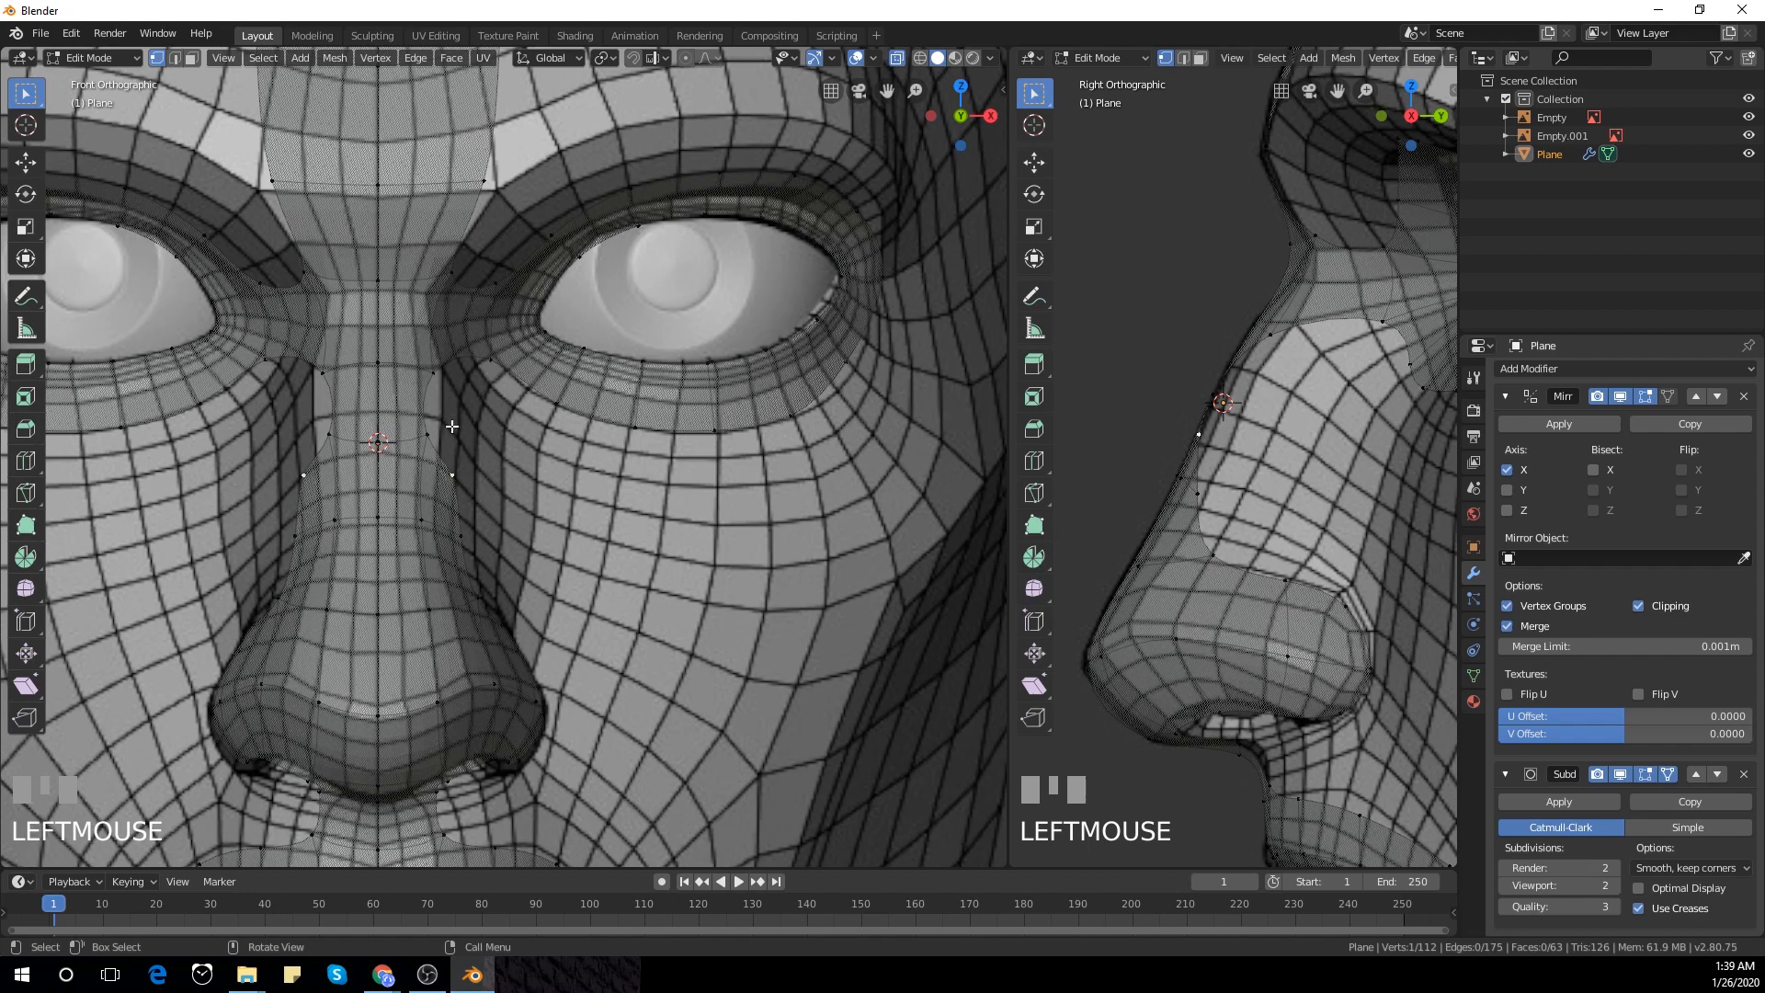
left_click(490, 361, "shift")
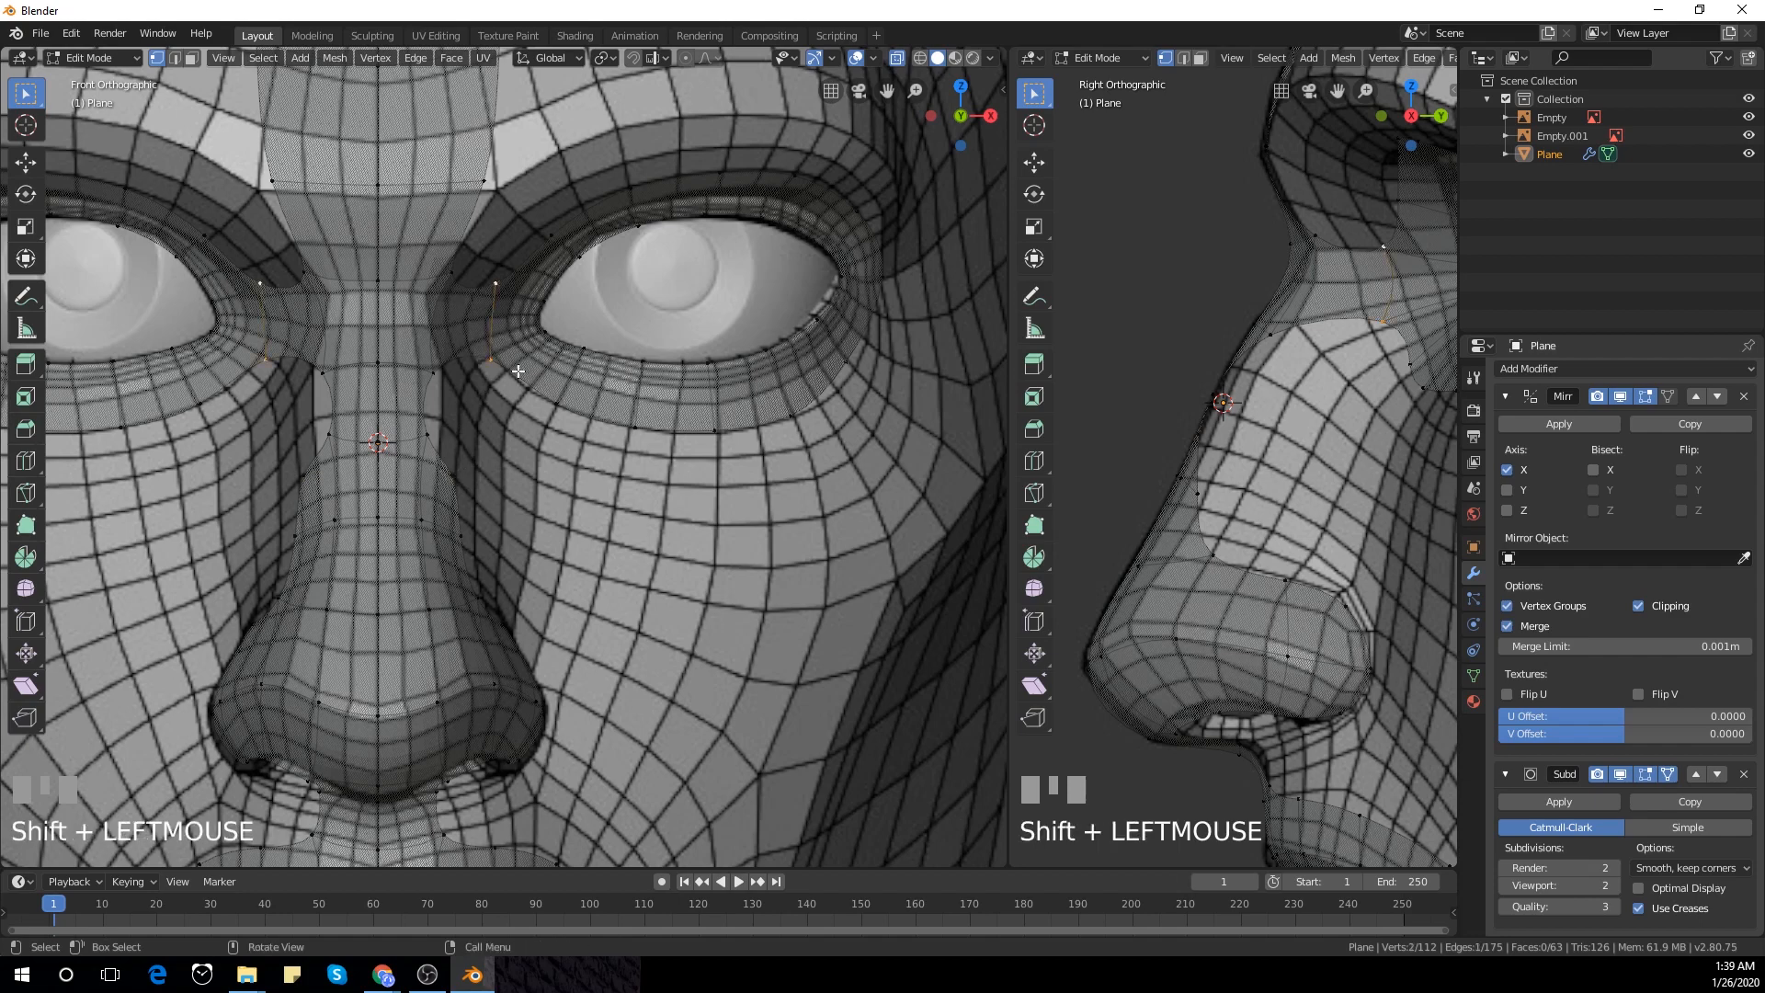
key("g")
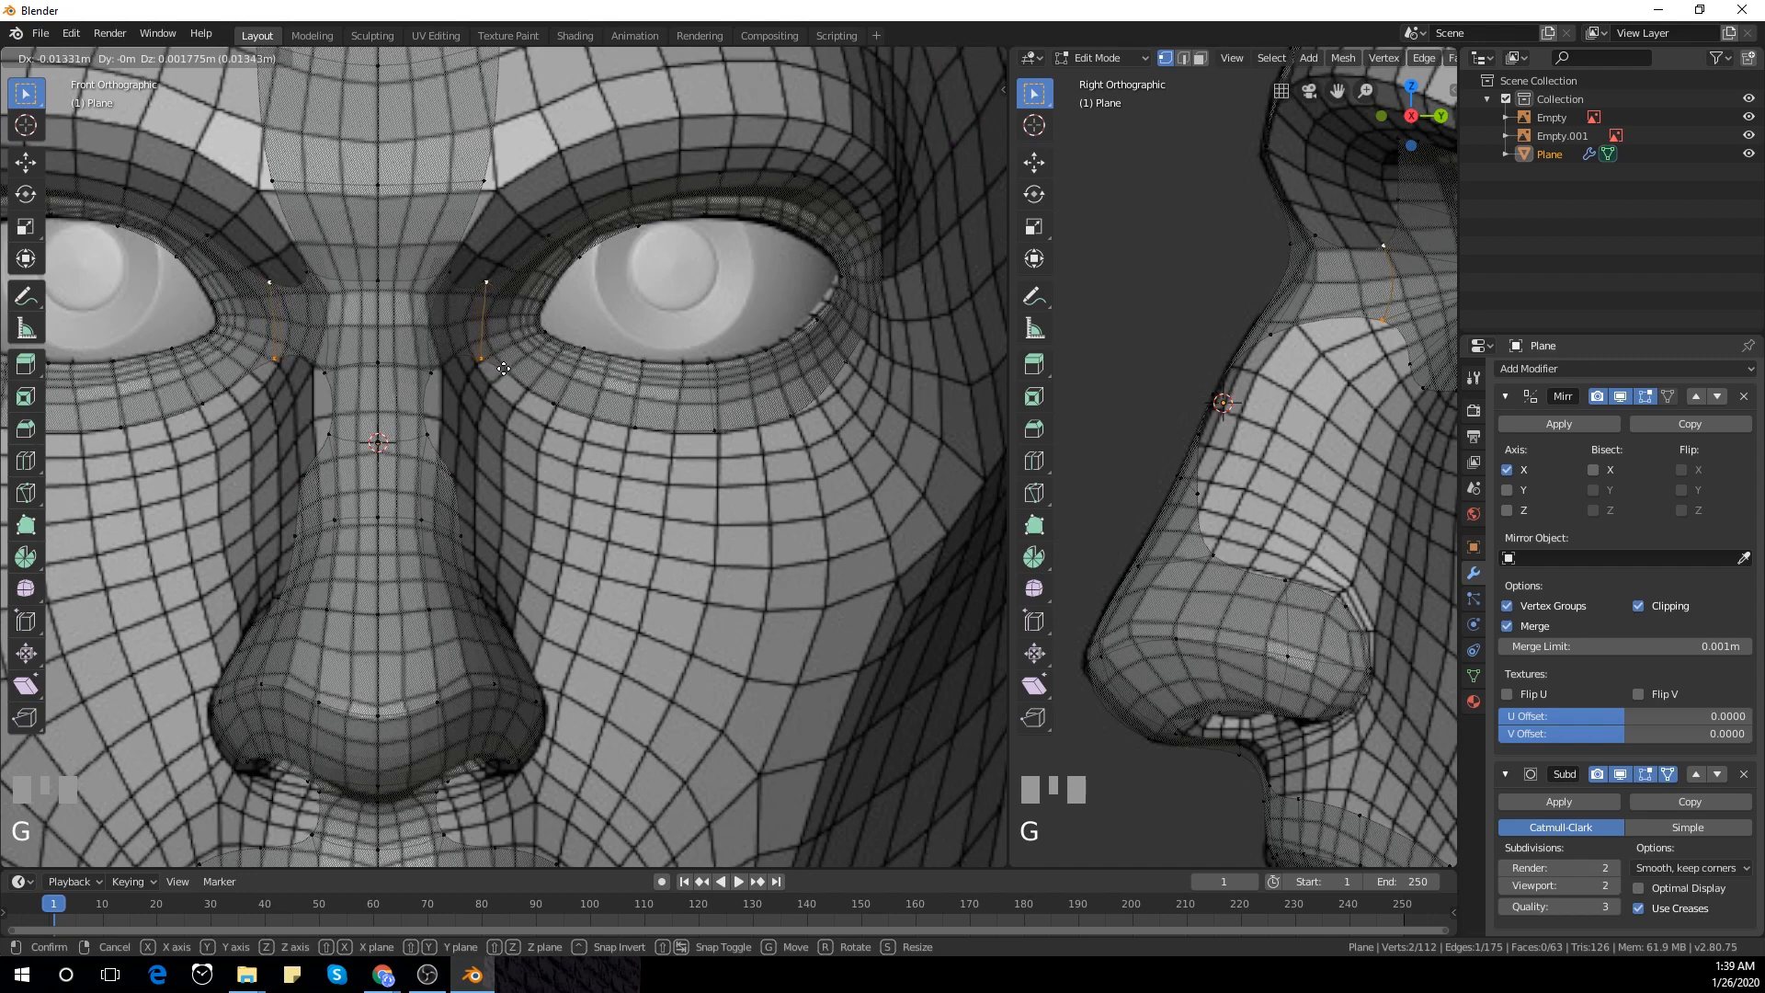
right_click(504, 369)
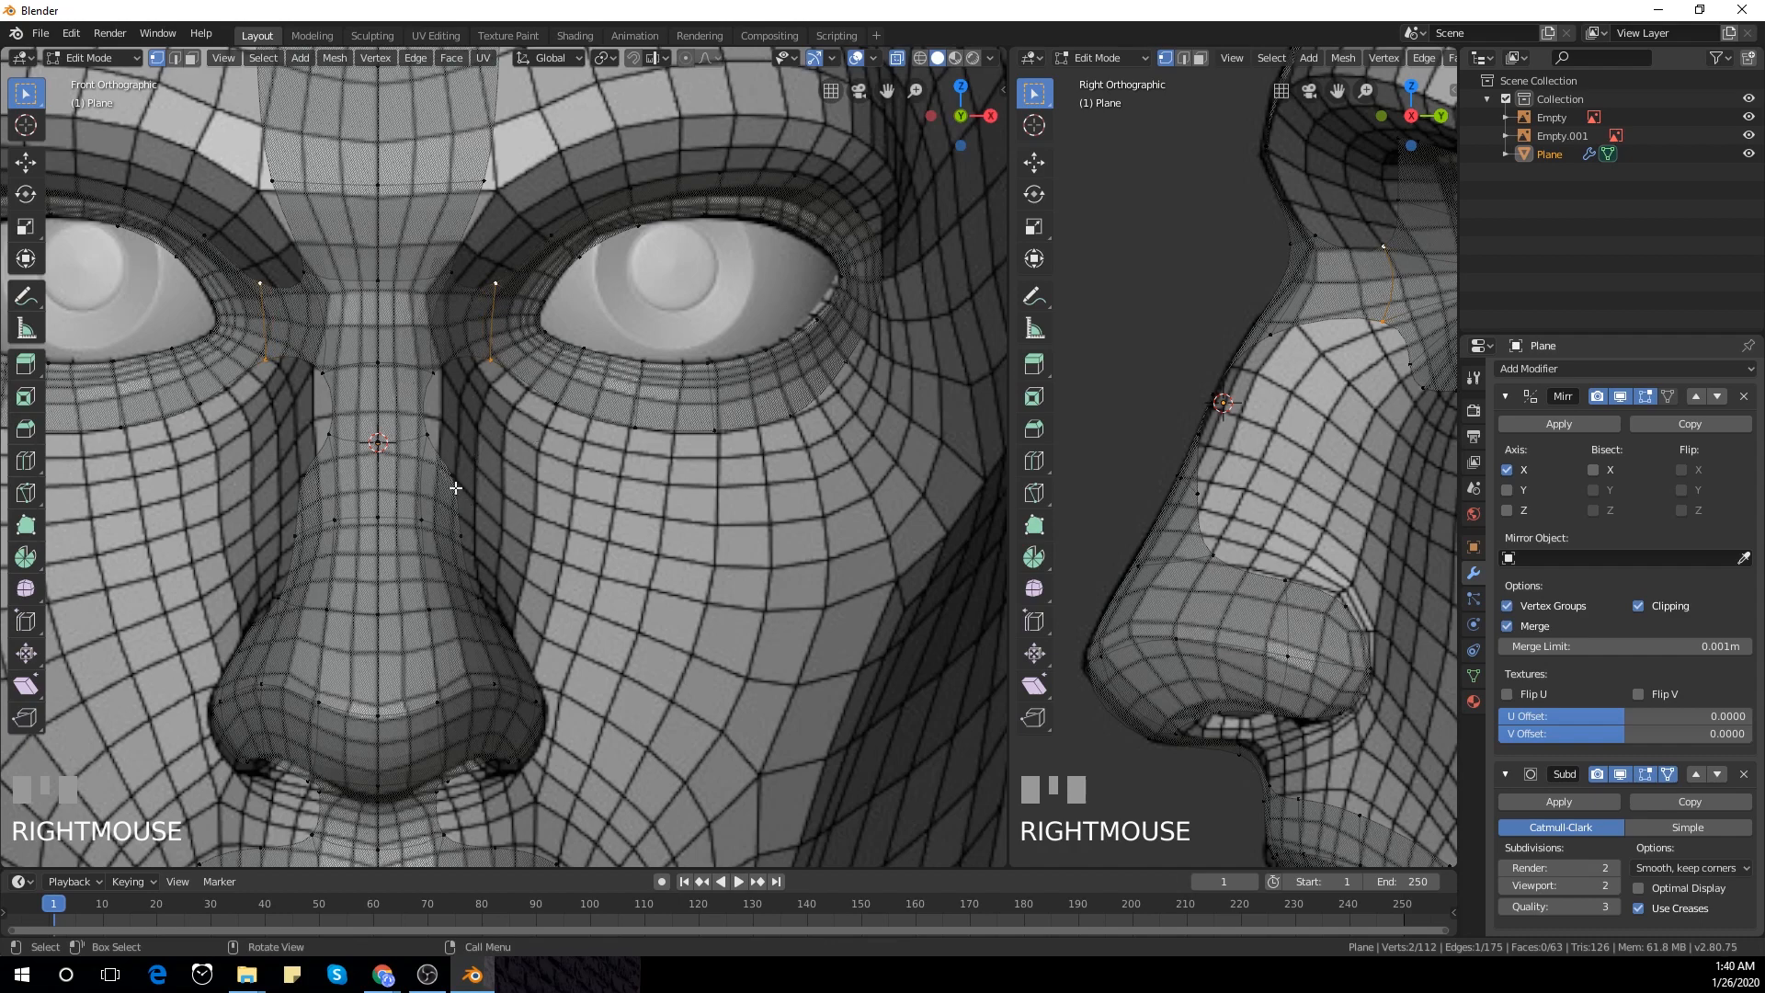
Extrude the topmost side vertex up toward the inner eye corner and fill the third face beside the bridge strip
left_click(455, 485)
key("e")
left_click(466, 405)
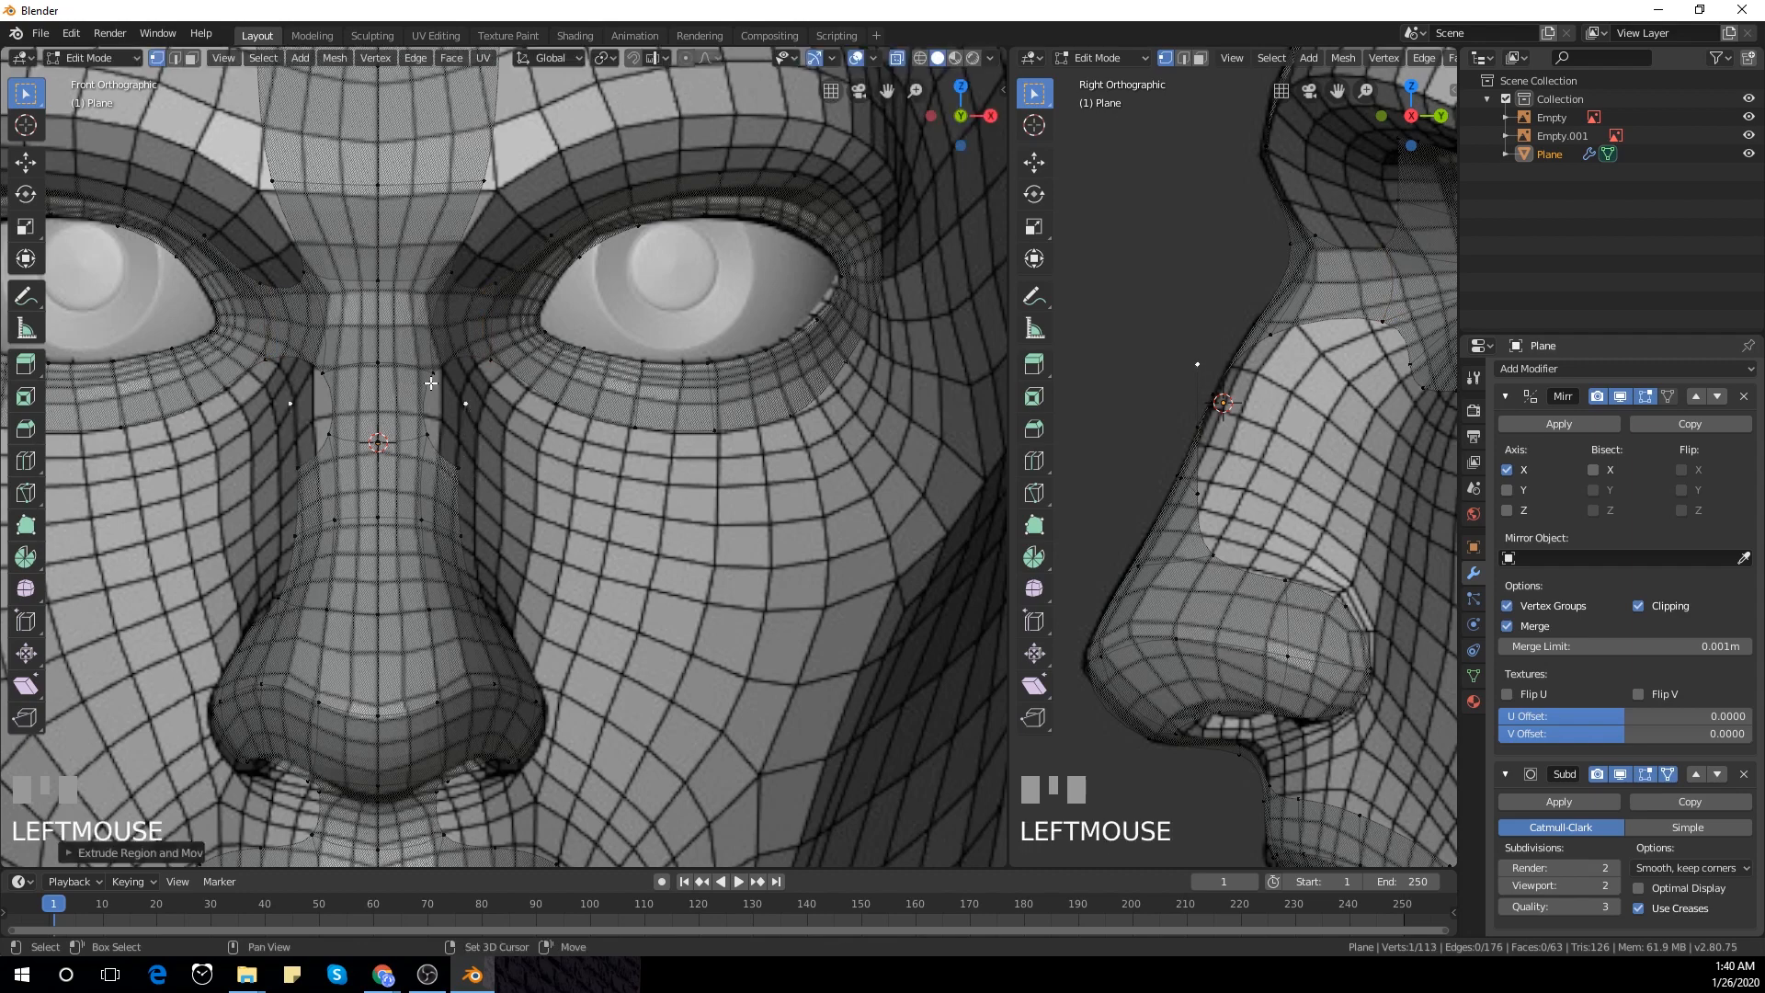
left_click(433, 372, "shift")
key("f")
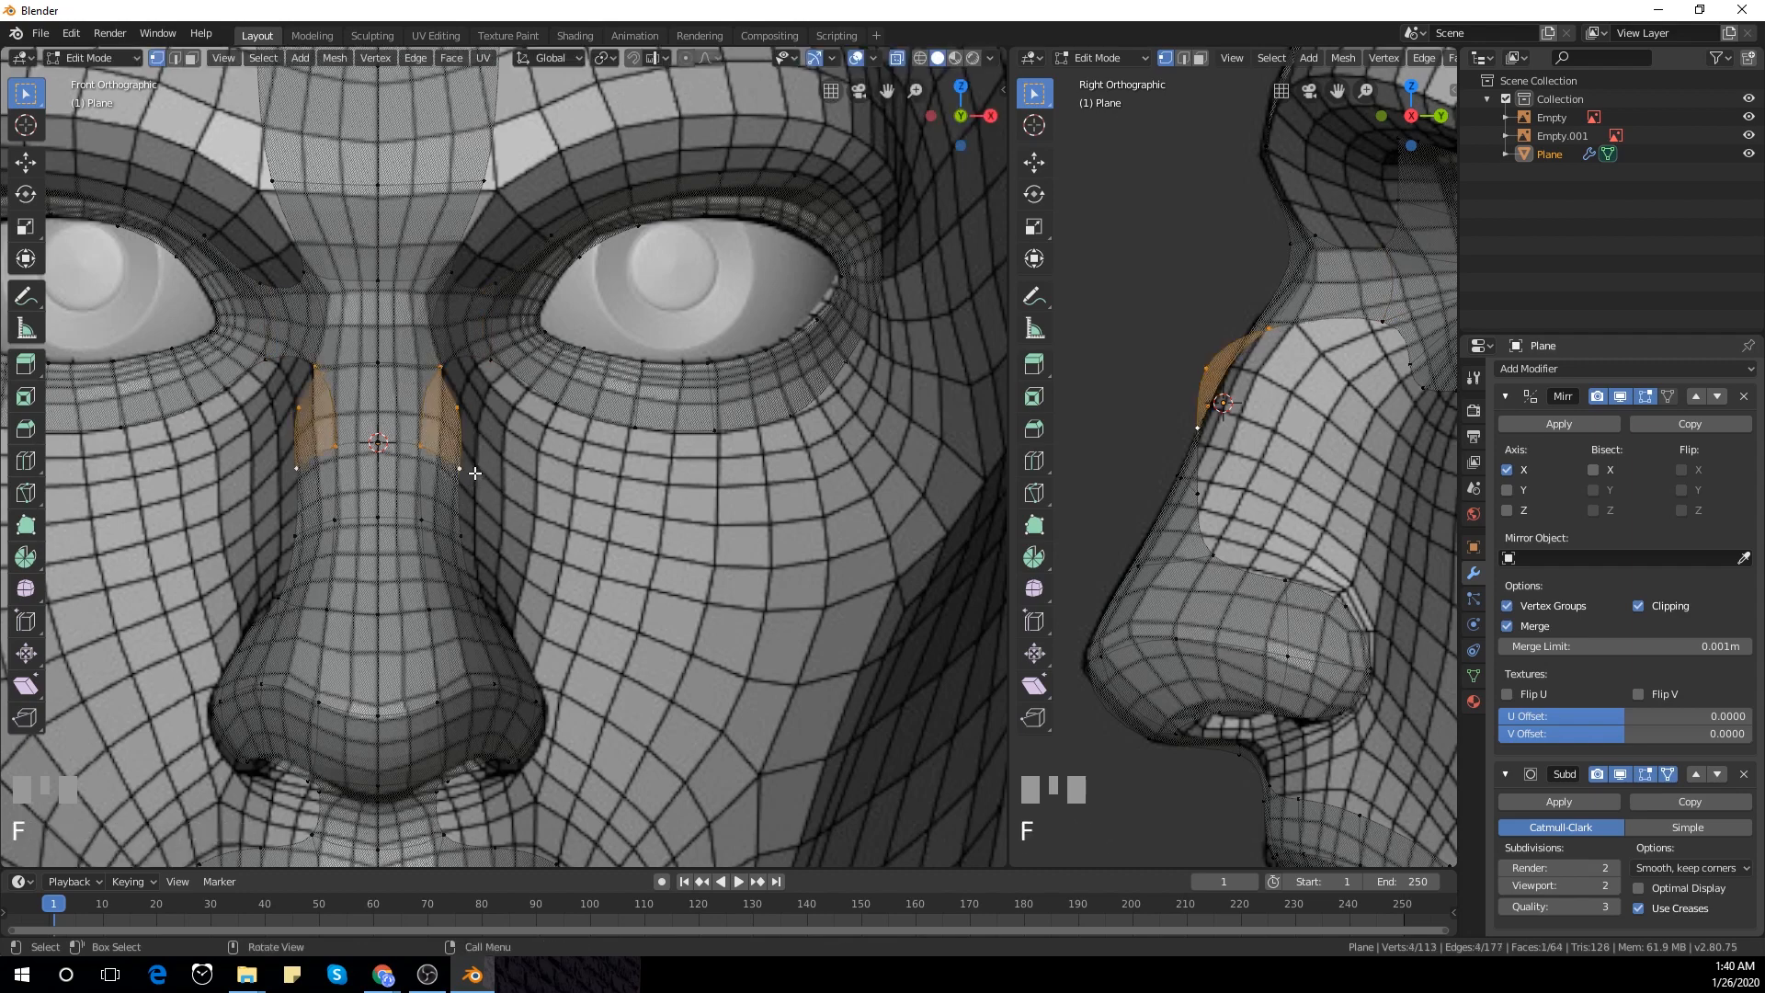
Move the topmost extruded bridge-side vertex back in the side view, onto the reference's nose side below the inner eye corner
left_click(455, 414)
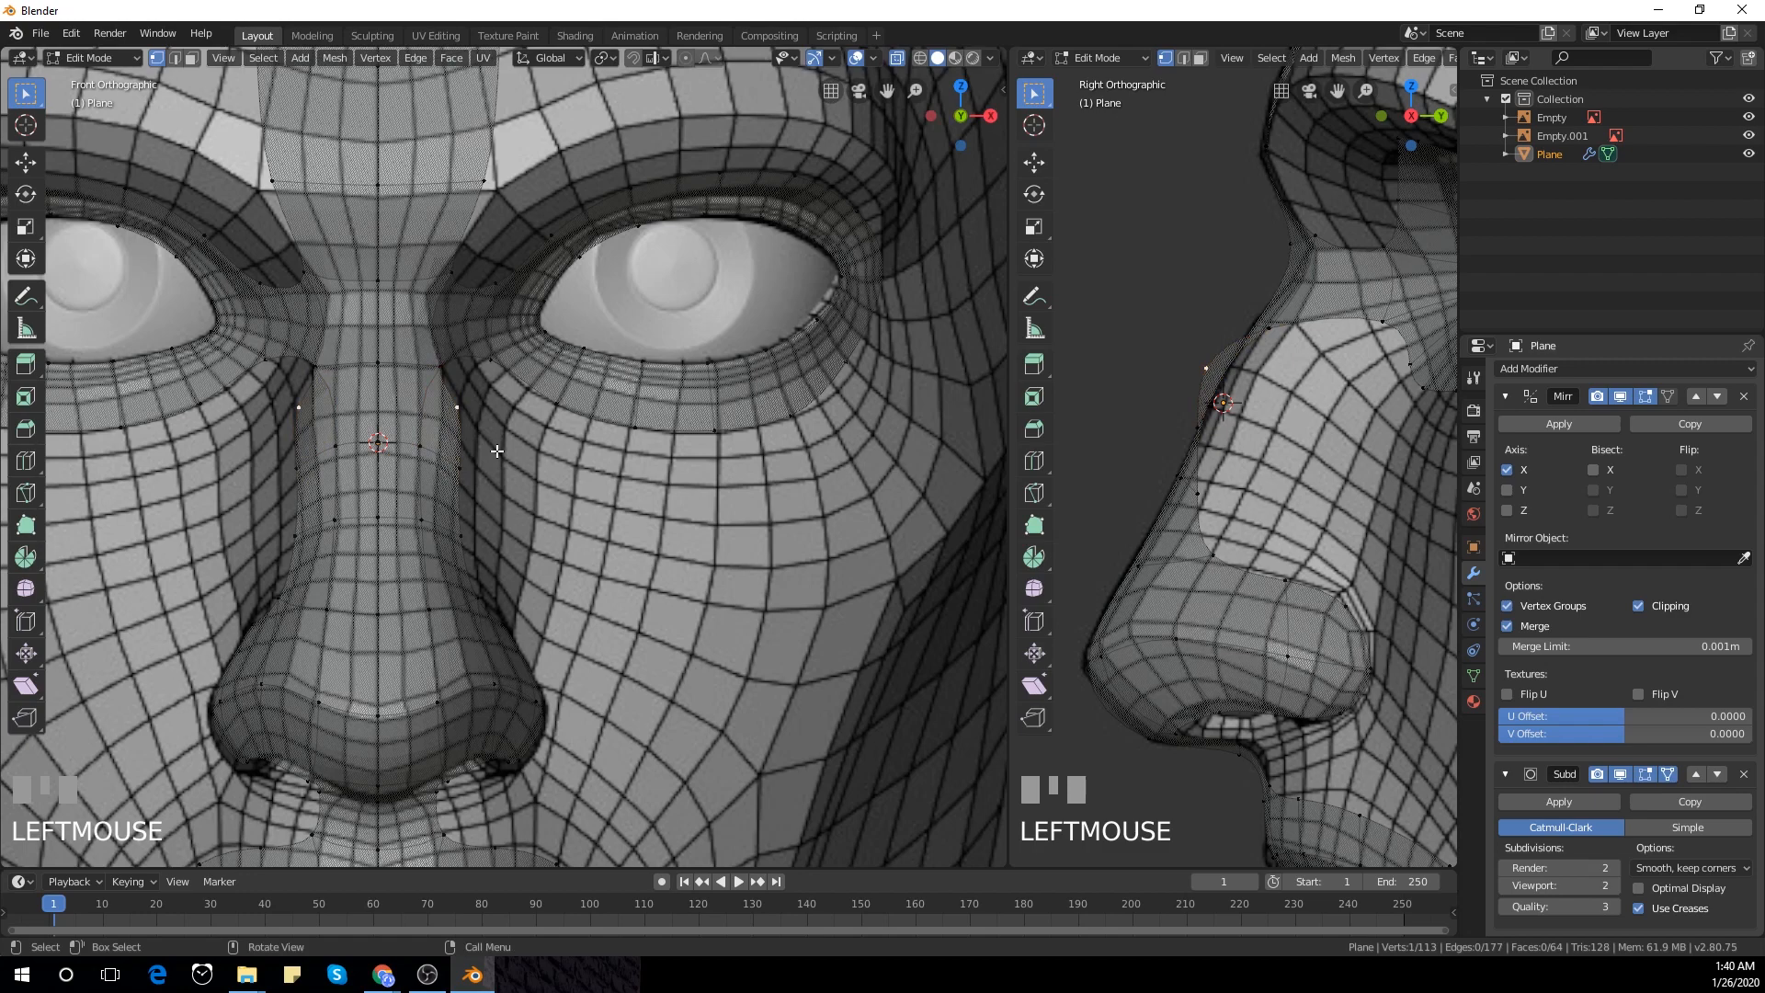
middle_click_drag(510, 470, 488, 401, "shift")
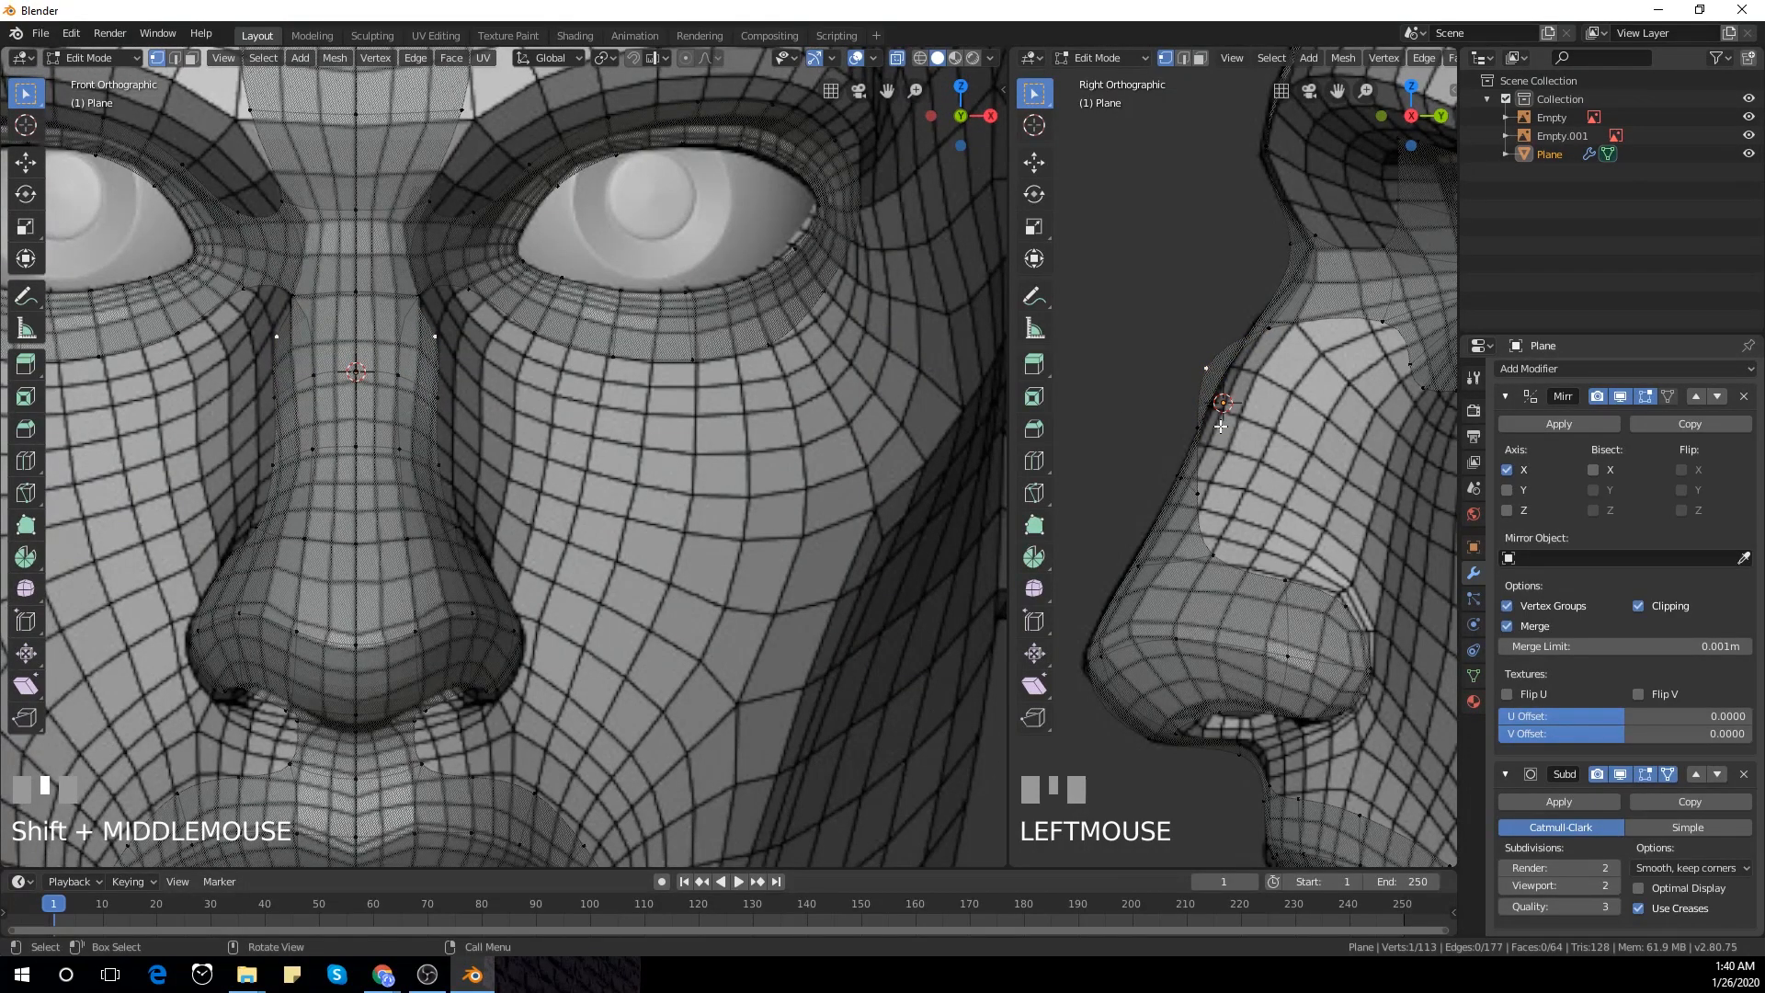
key("g")
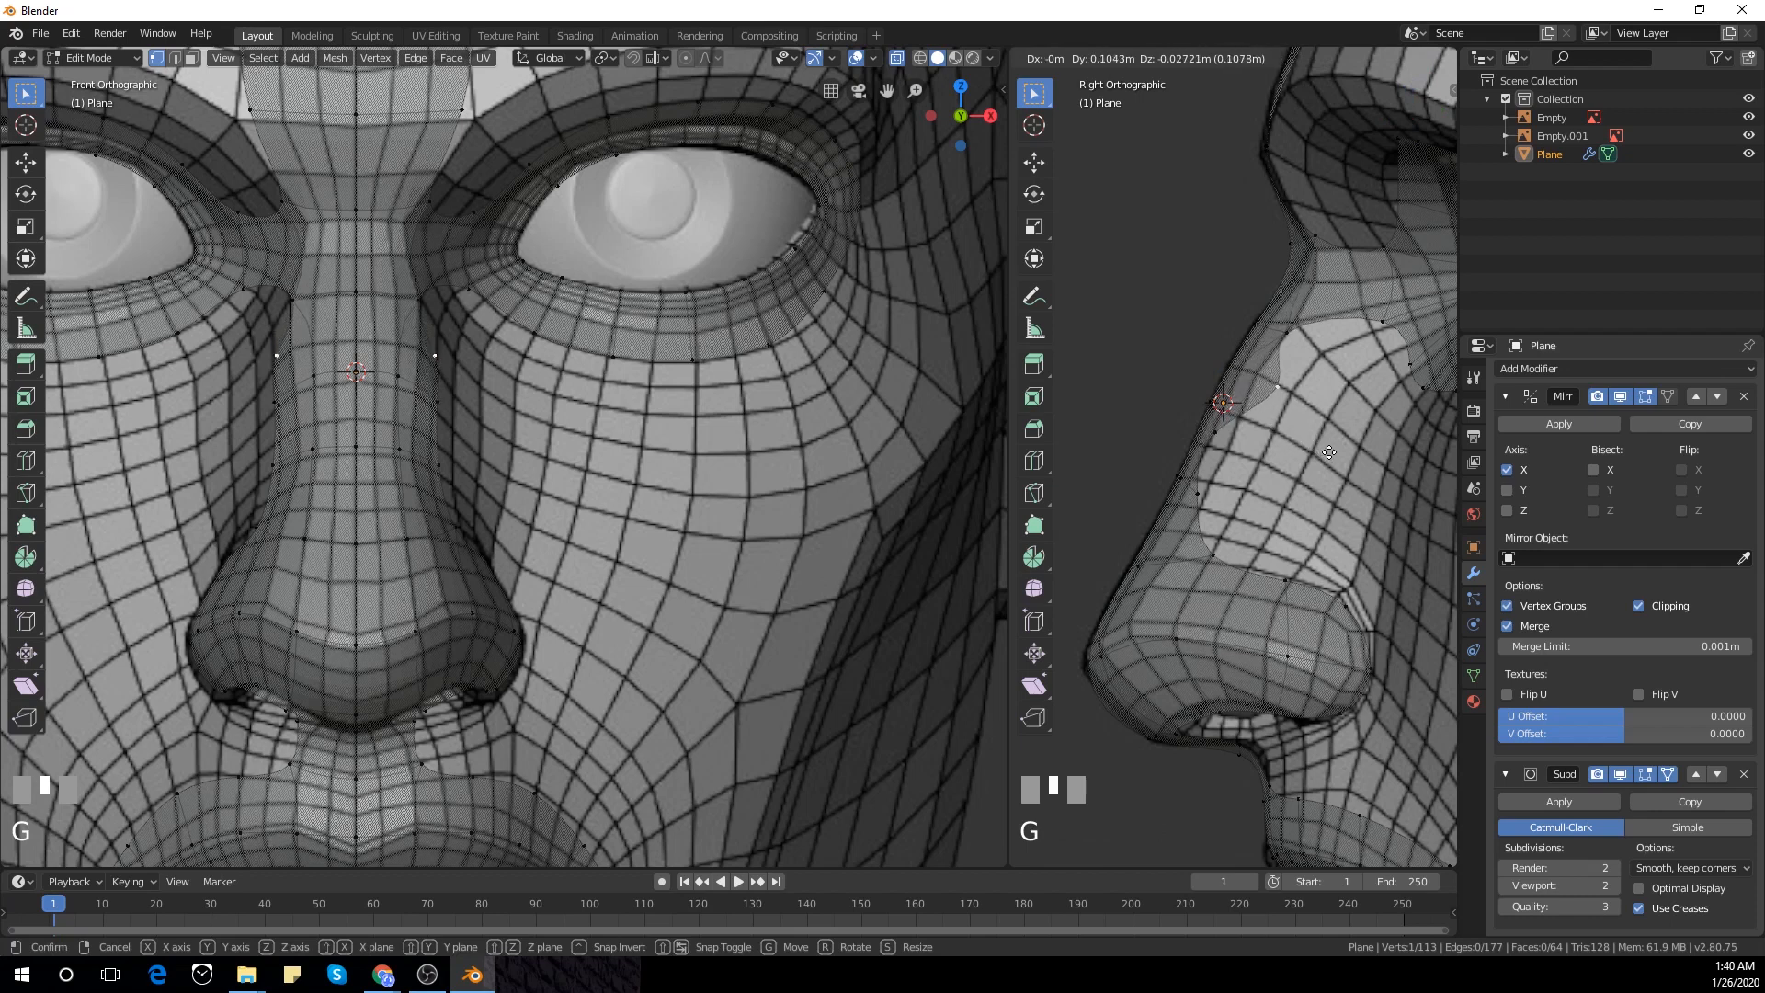
left_click(1335, 451)
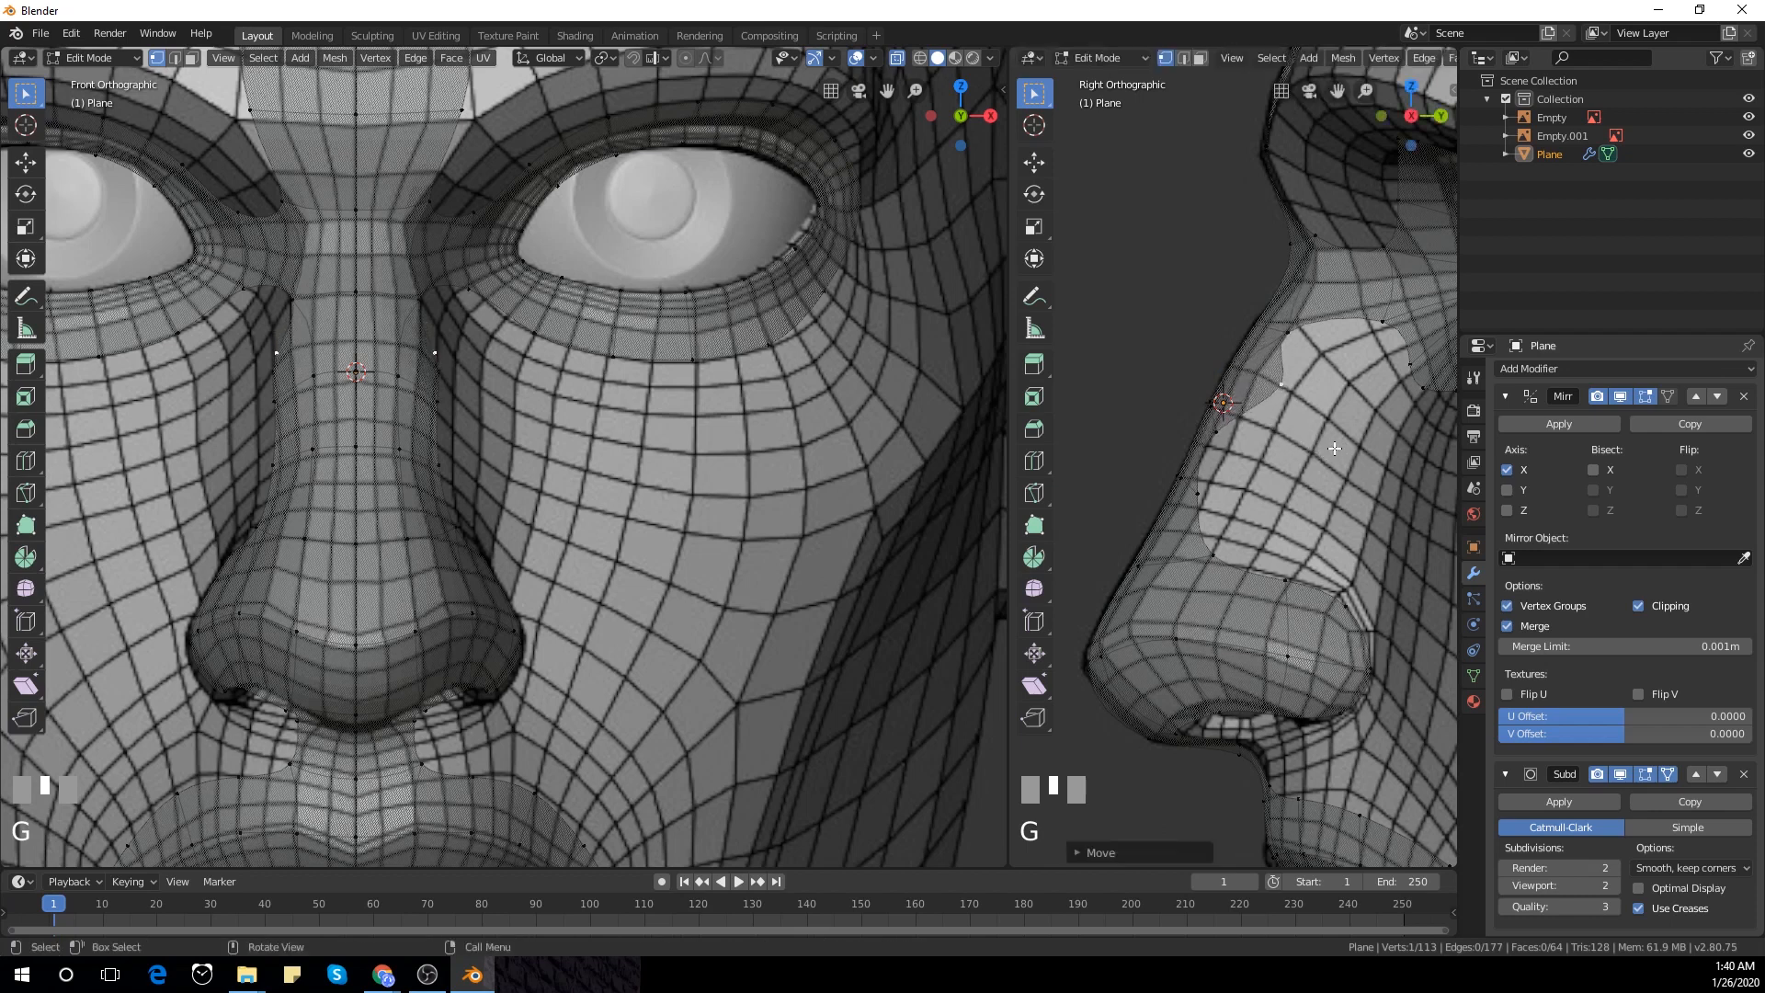
key("g")
left_click(1263, 436)
key("g")
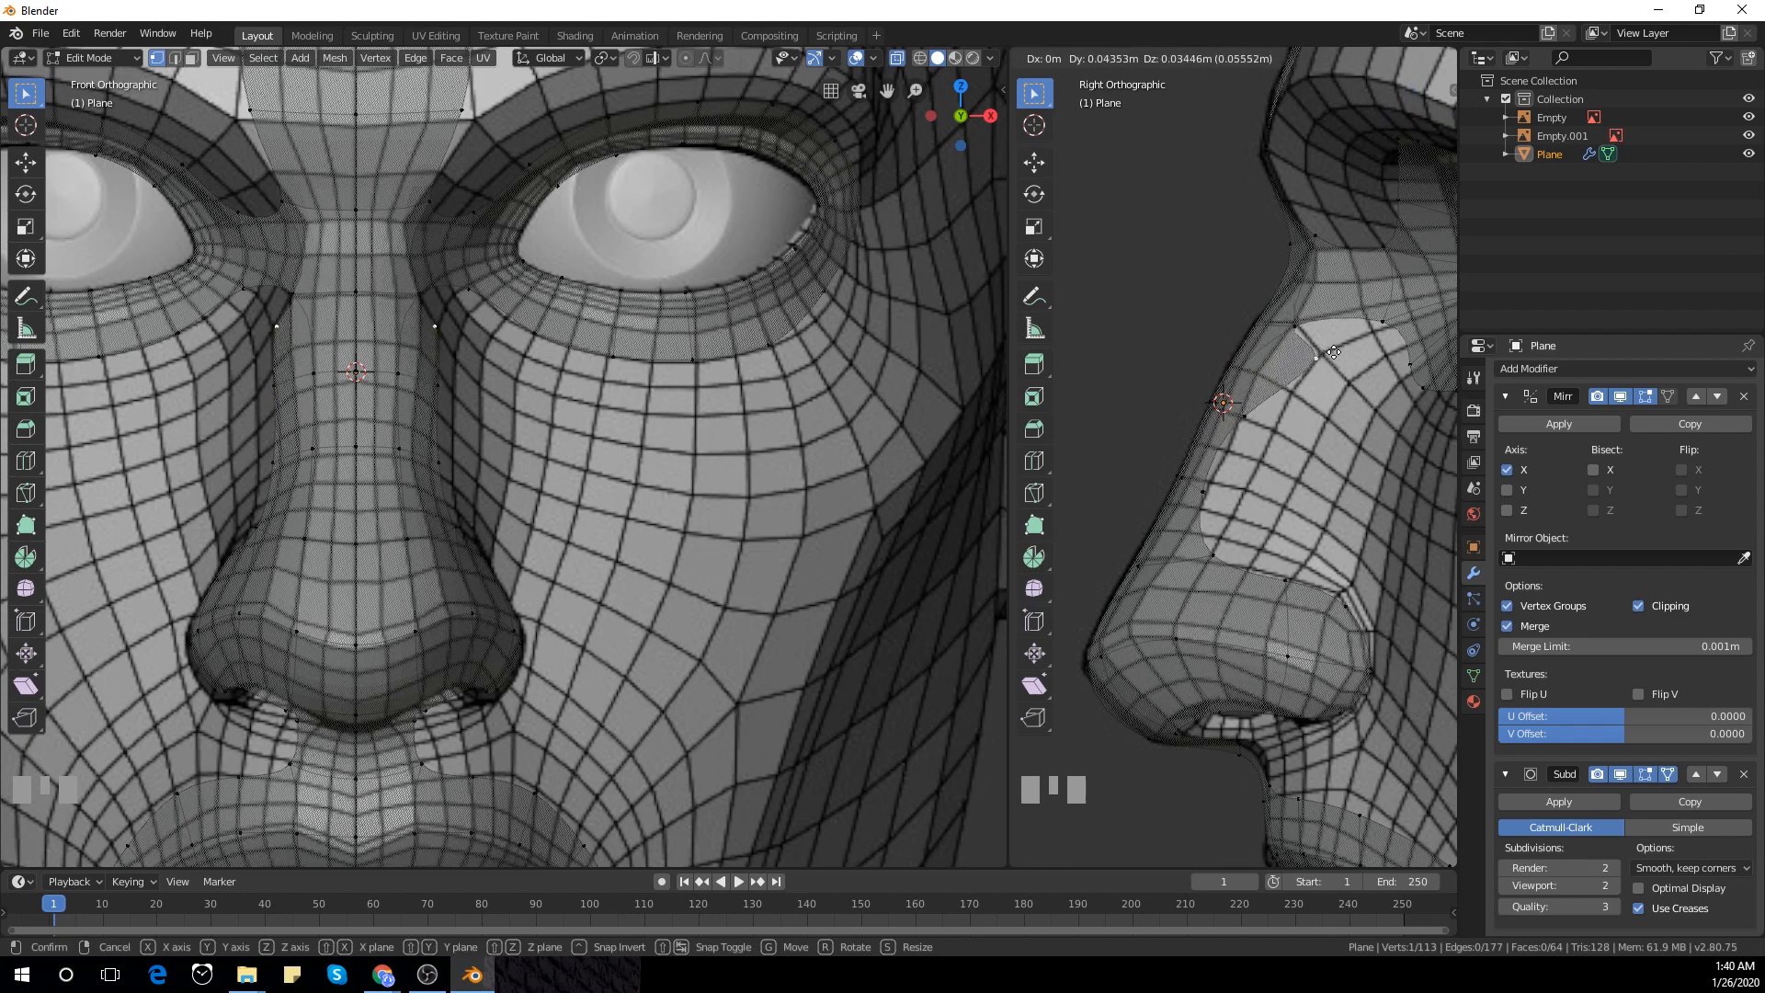
left_click(1330, 354)
key("g")
left_click(1348, 397)
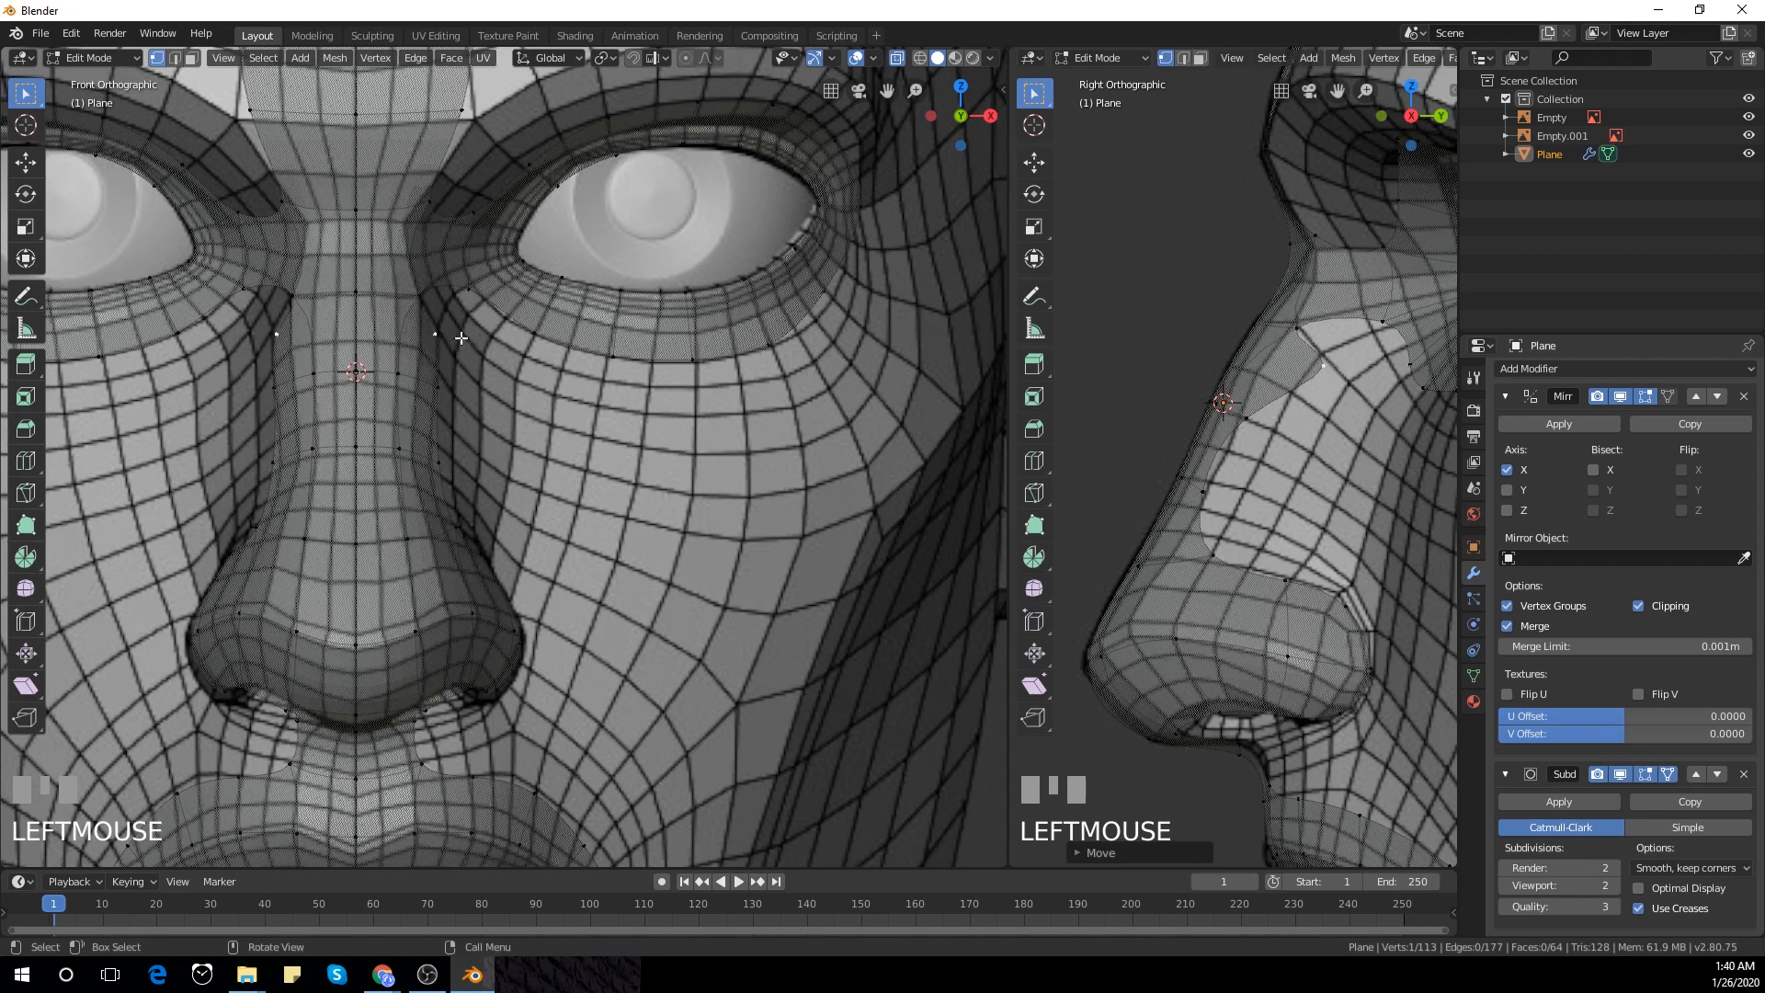
Move the inner lower vertex of the under-eye strip slightly toward the nose in the front view
left_click(1402, 360)
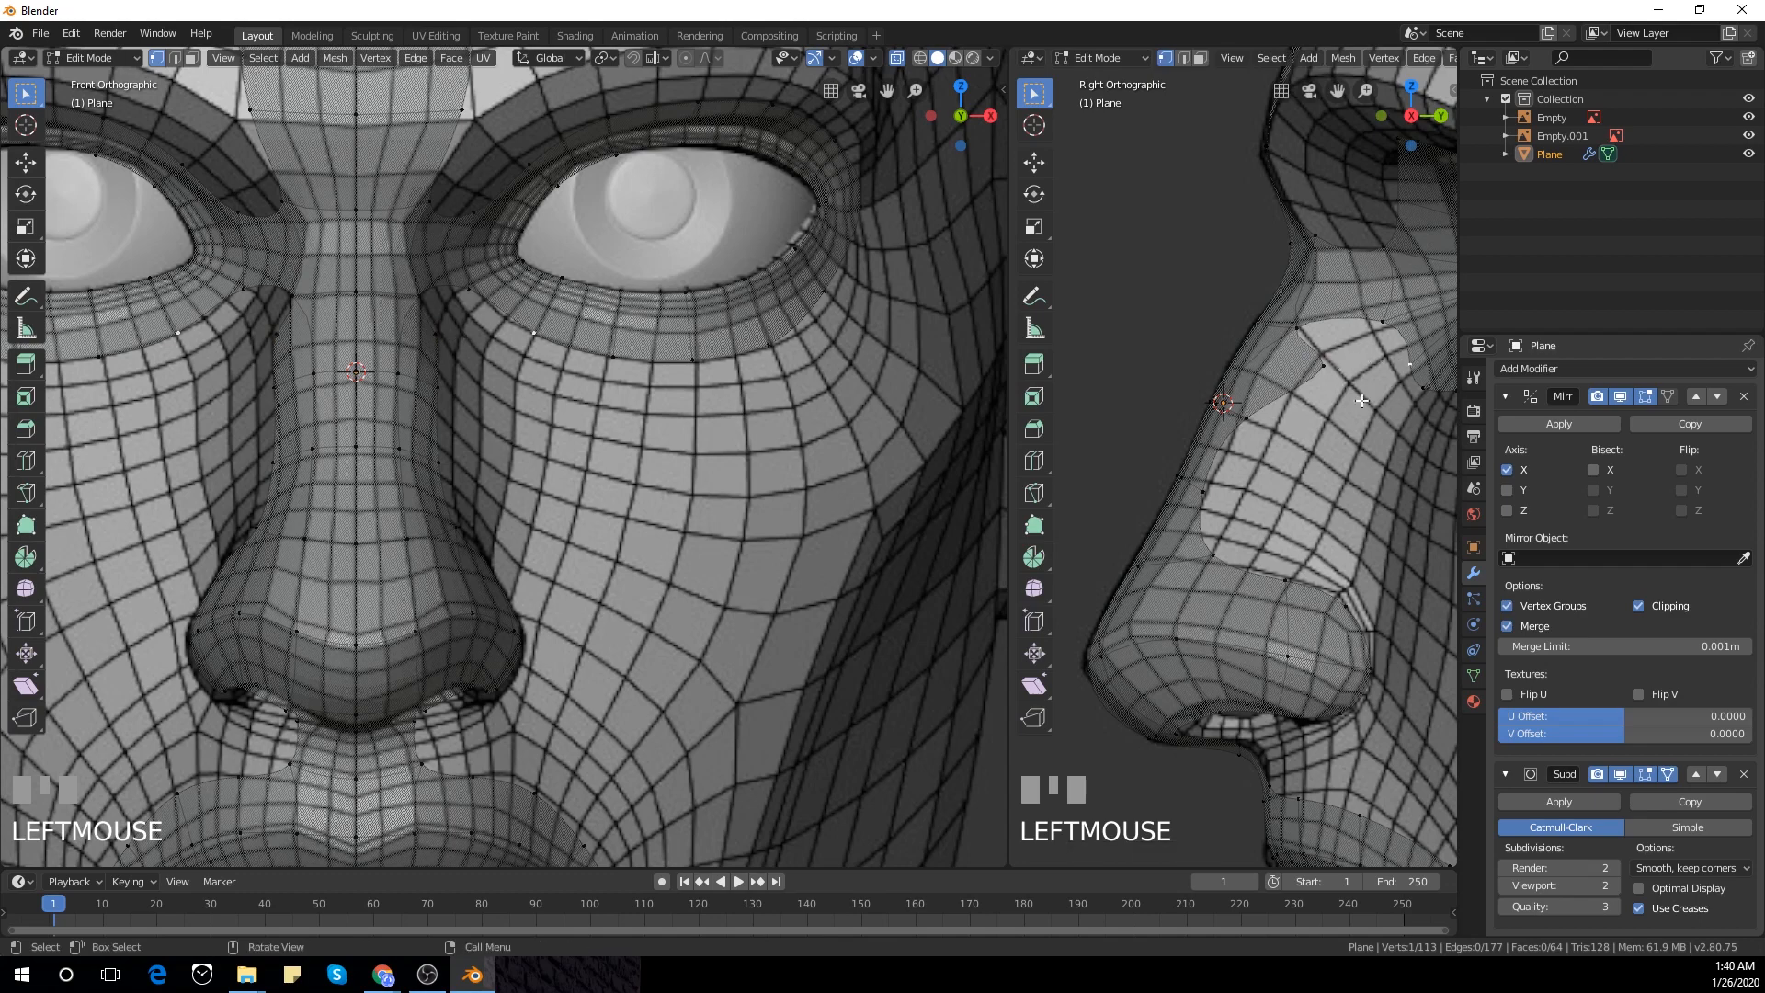
key("g")
left_click(542, 339)
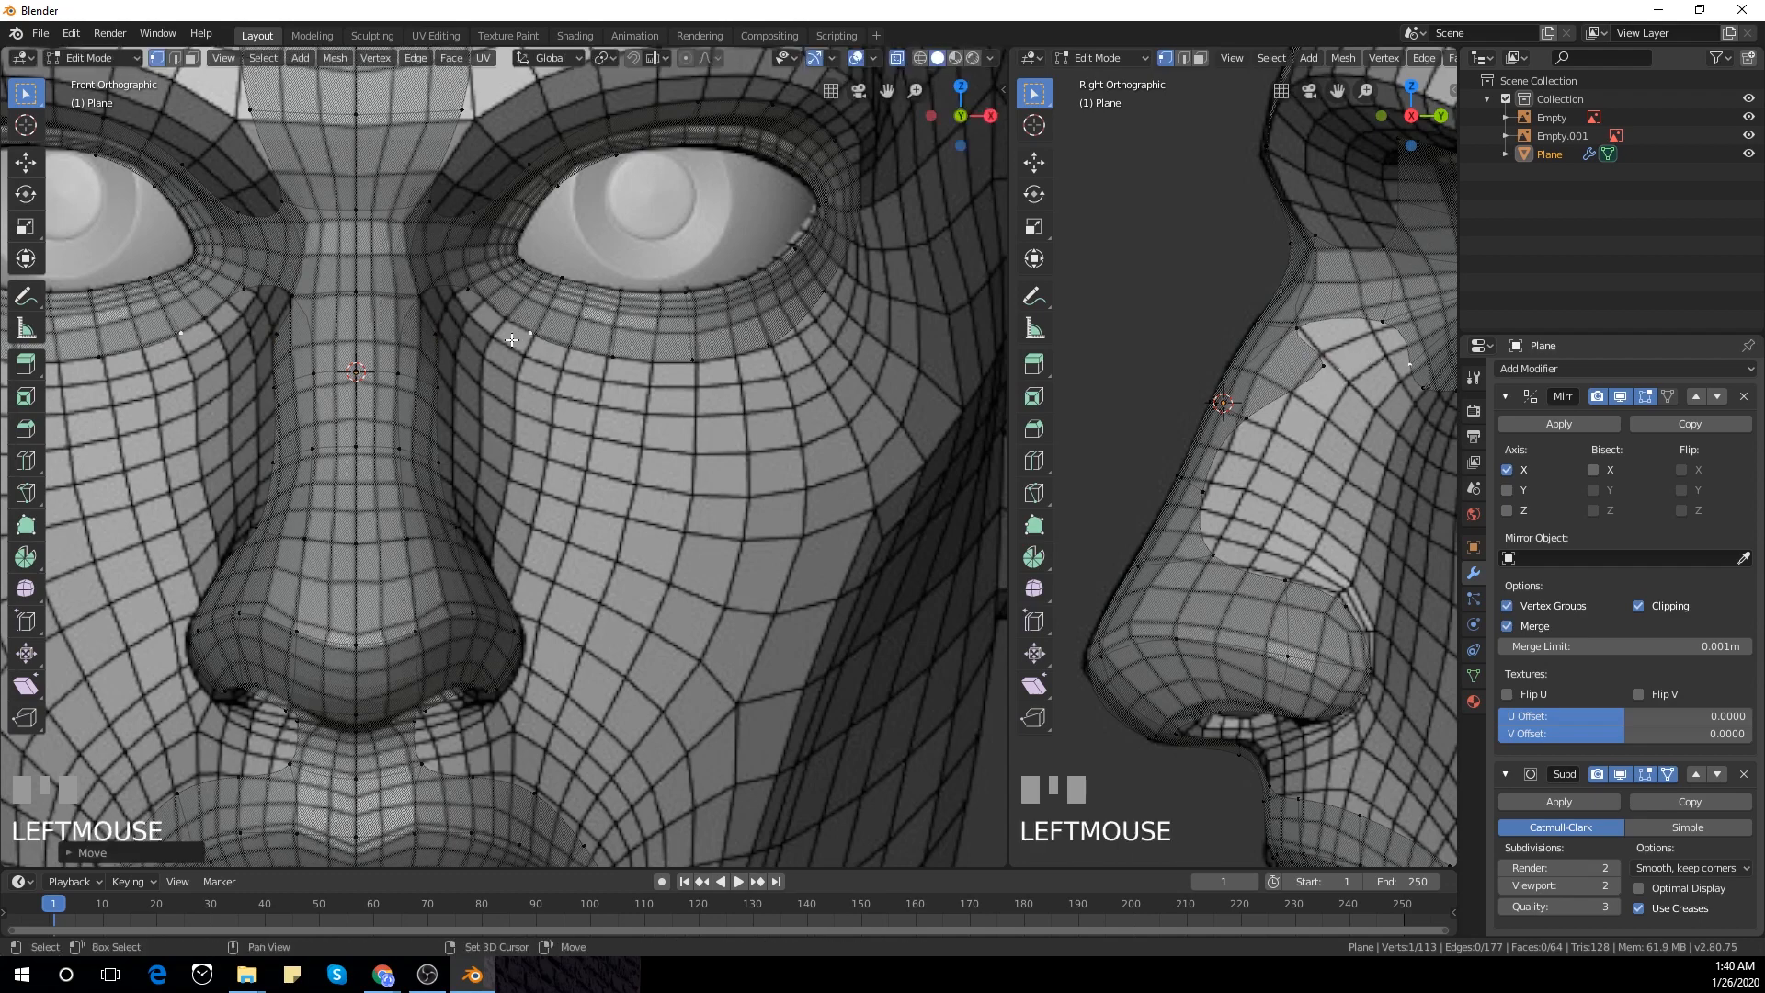
middle_click_drag(513, 347, 478, 336, "shift")
scroll(495, 369, "down", 1)
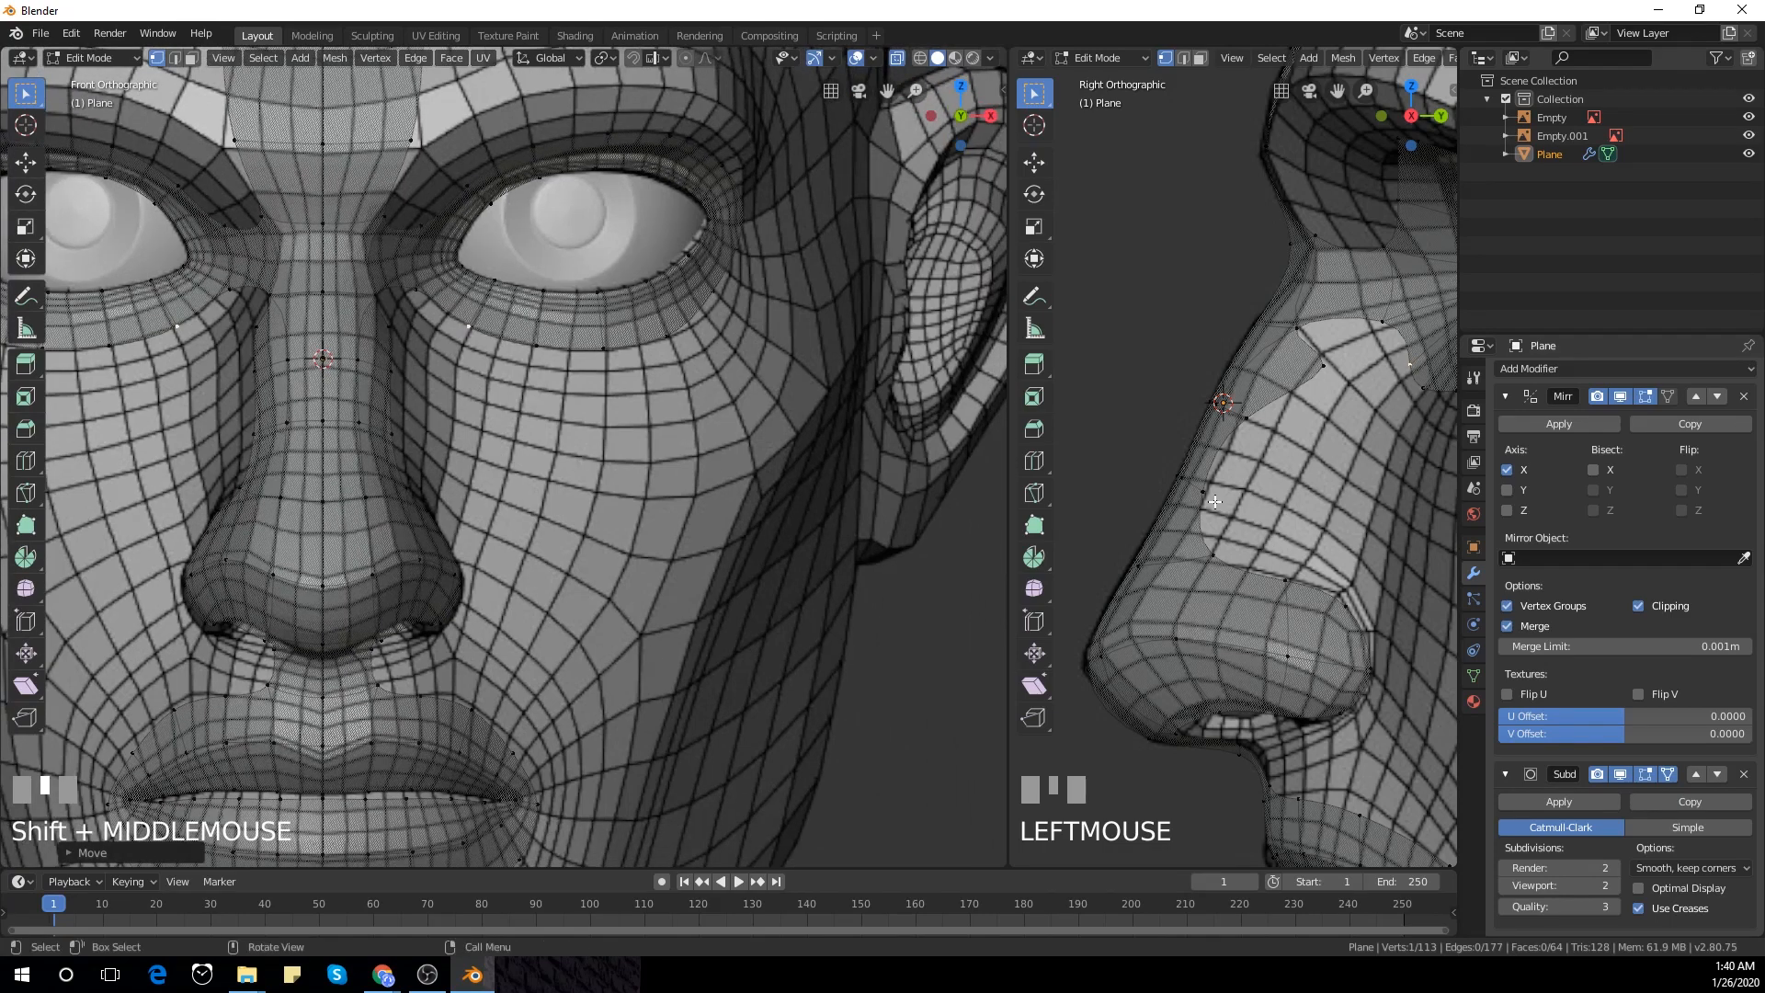
Extrude the mid-bridge side vertex back about 0.08 m in the side view and move it outward about 0.03 m in the front view
left_click(1210, 497)
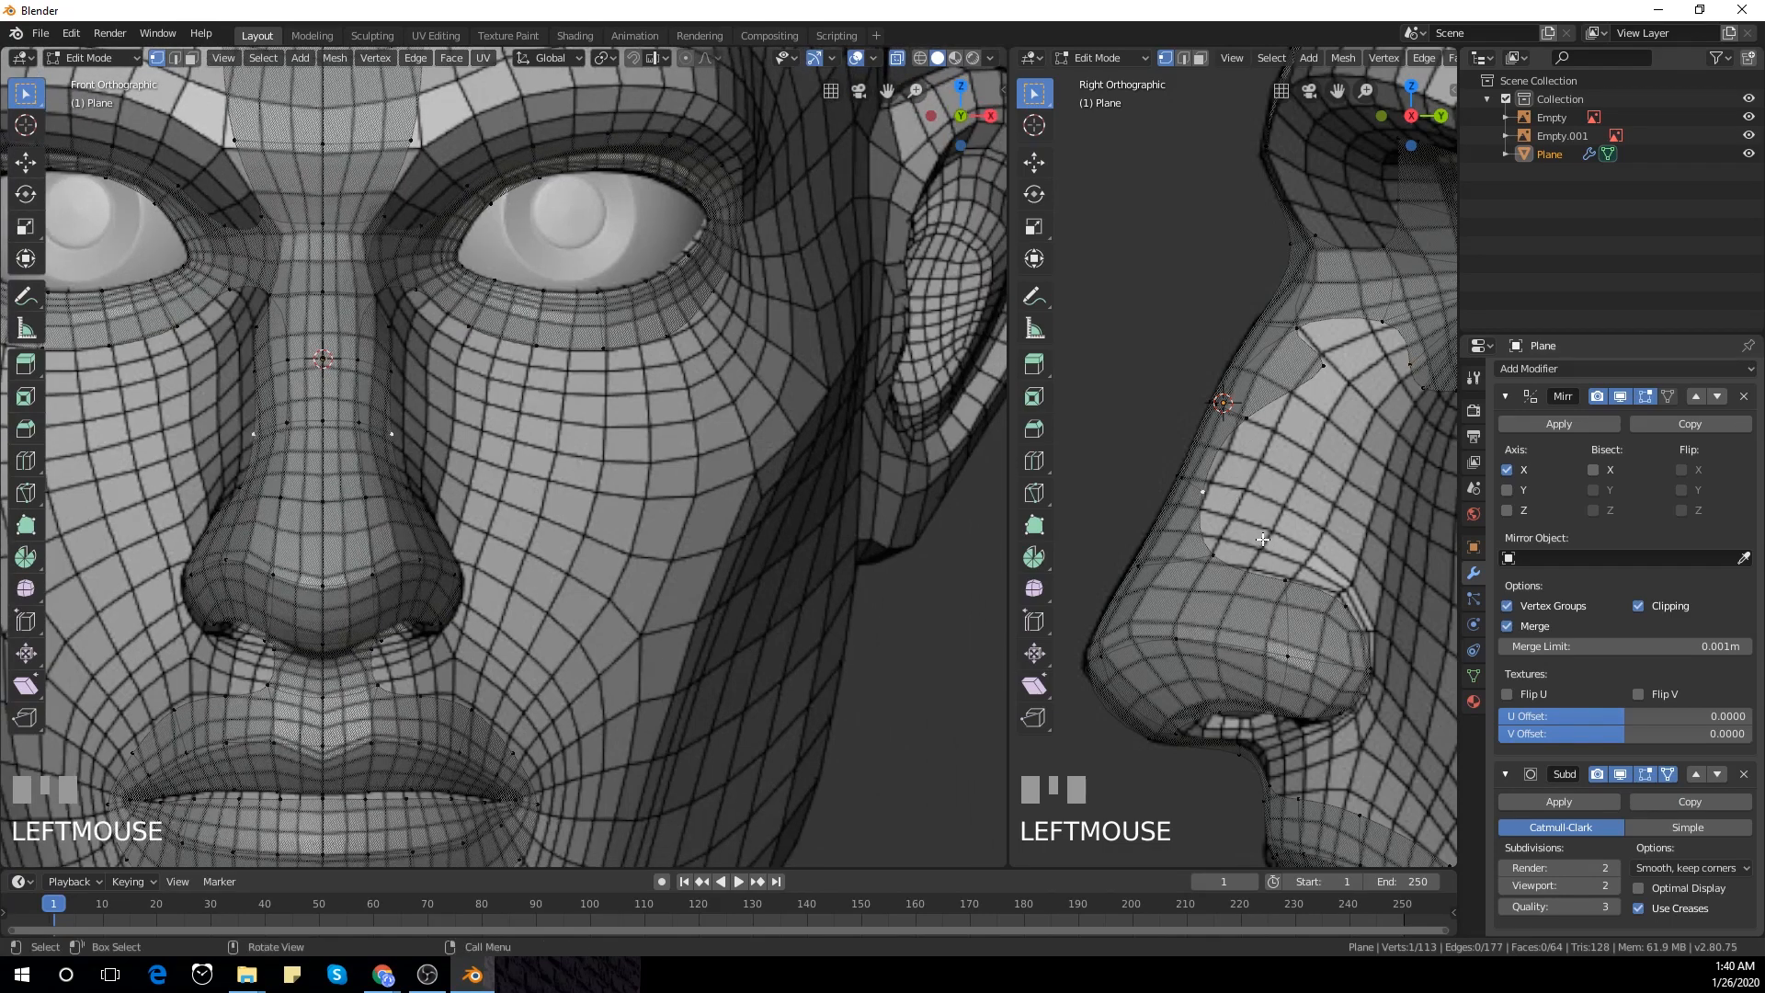
key("e")
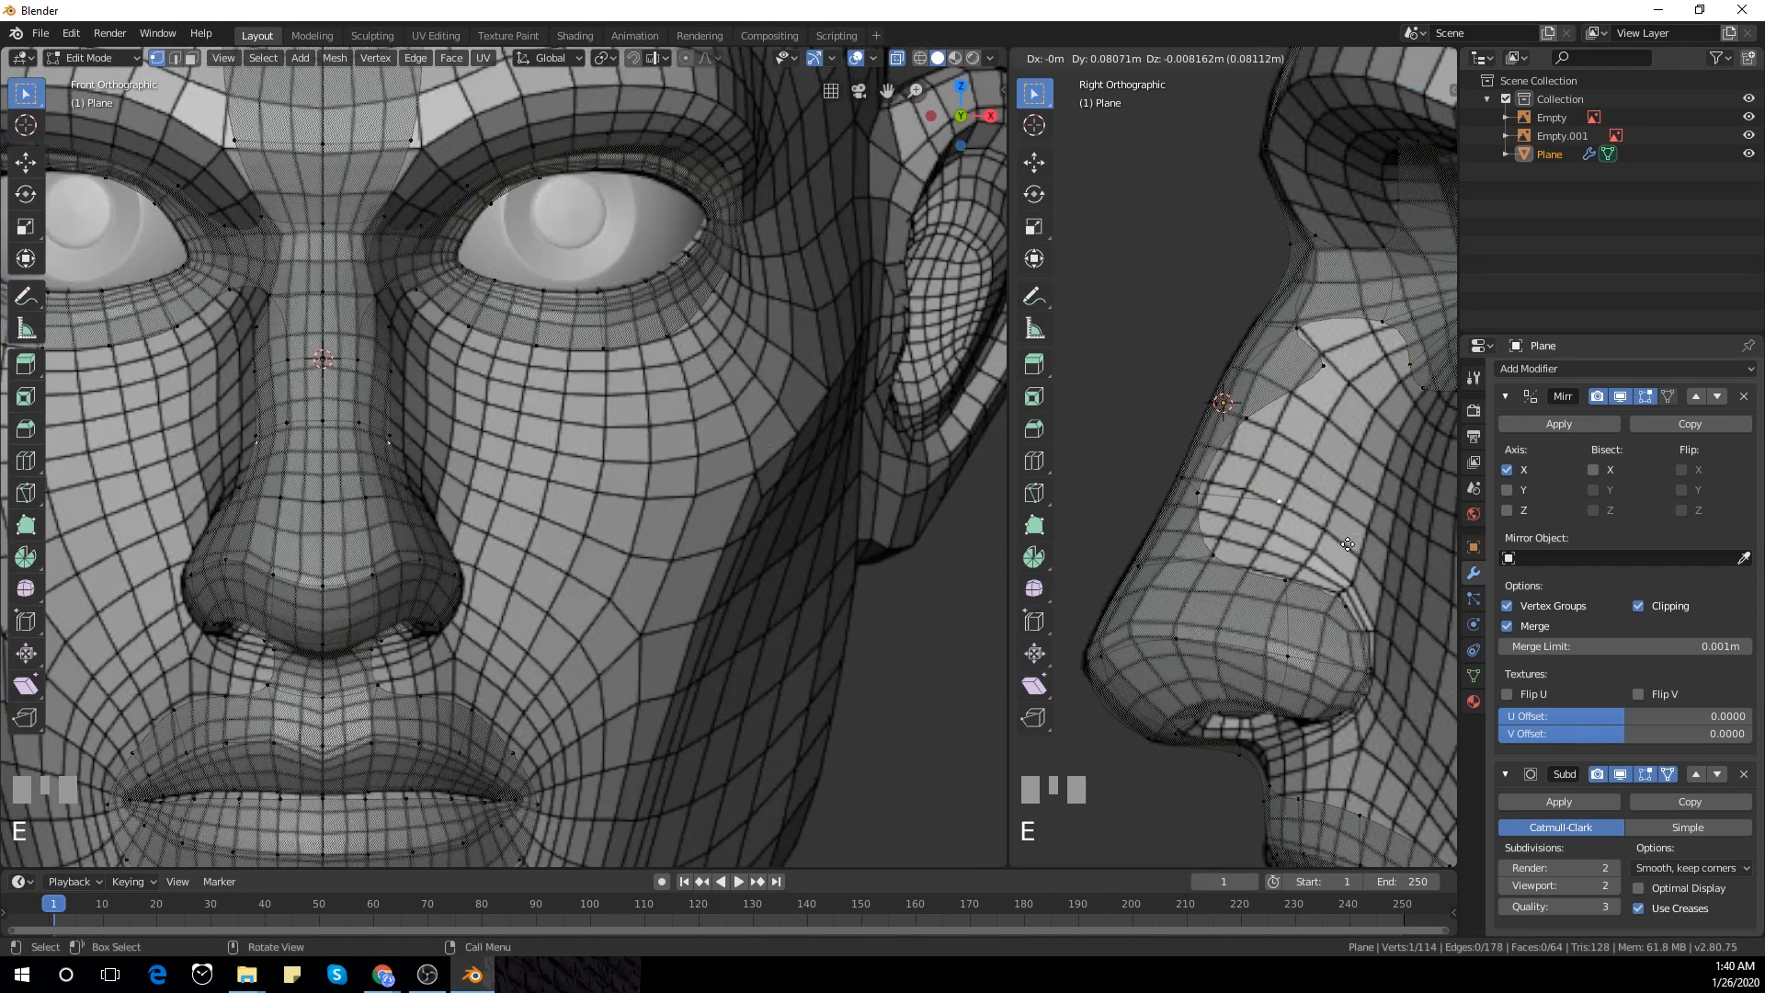
left_click(371, 435)
key("g")
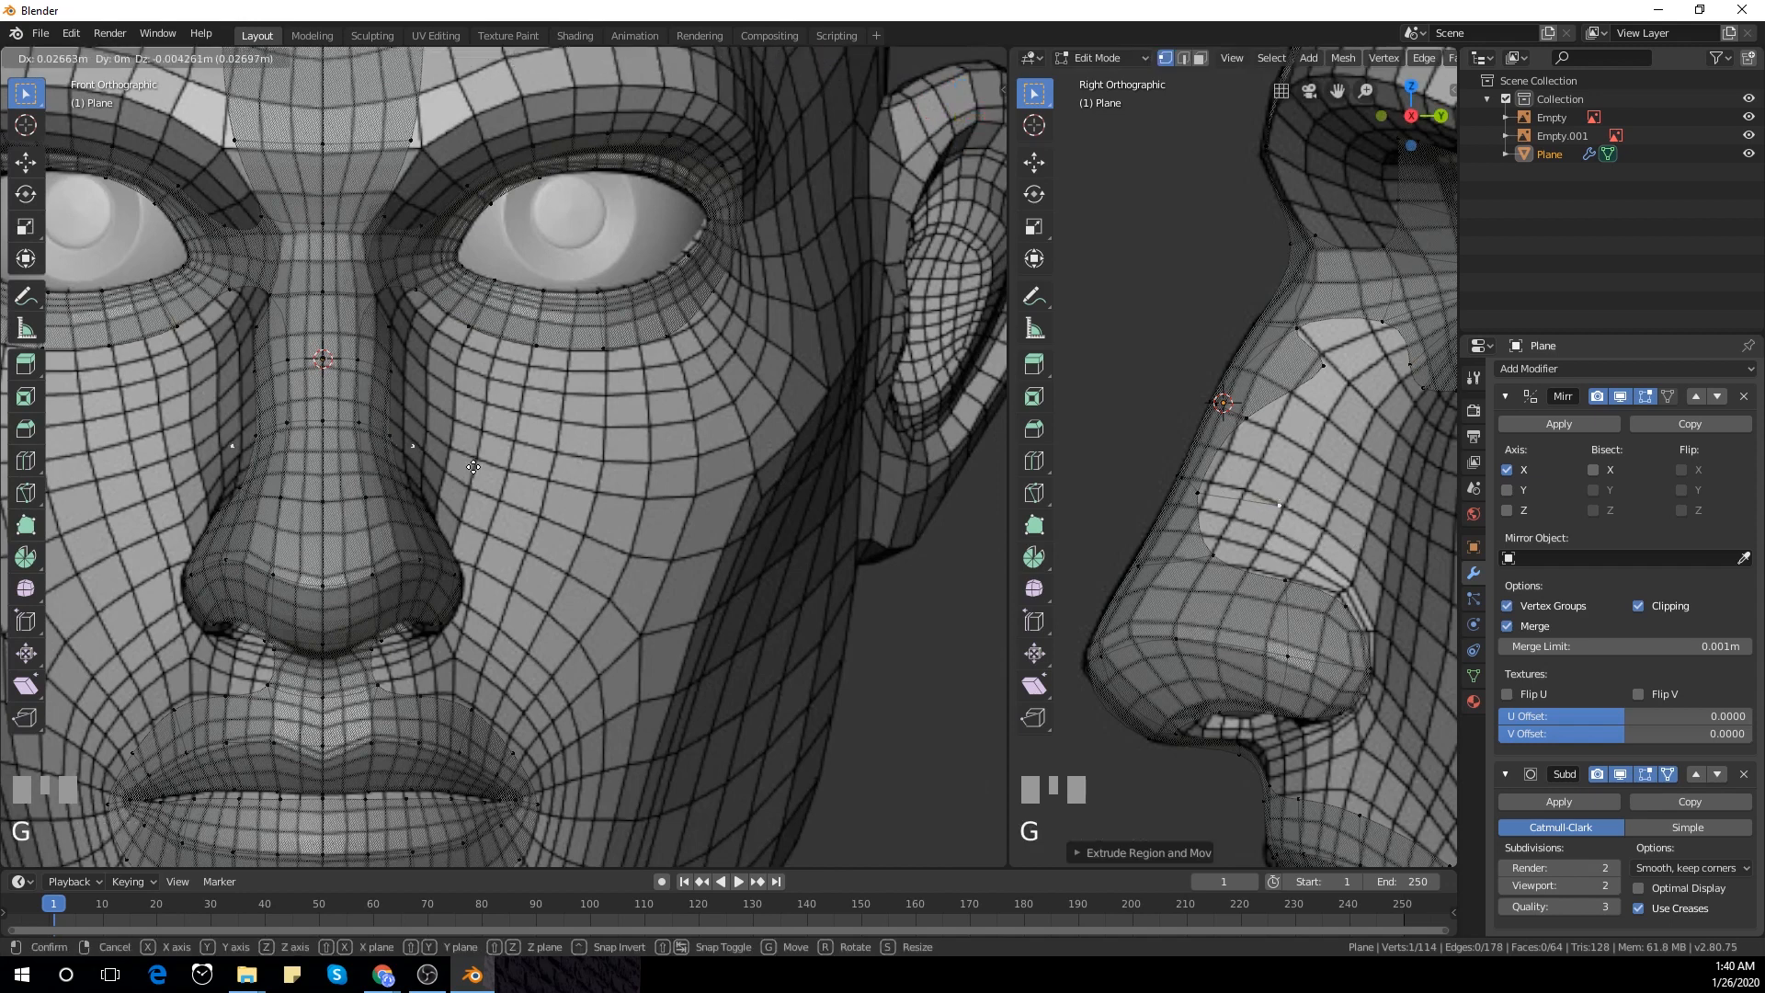
left_click(474, 468)
Fill the face between the extruded nose-side vertex and the vertex chain above the nostril wing
left_click(1268, 583, "shift")
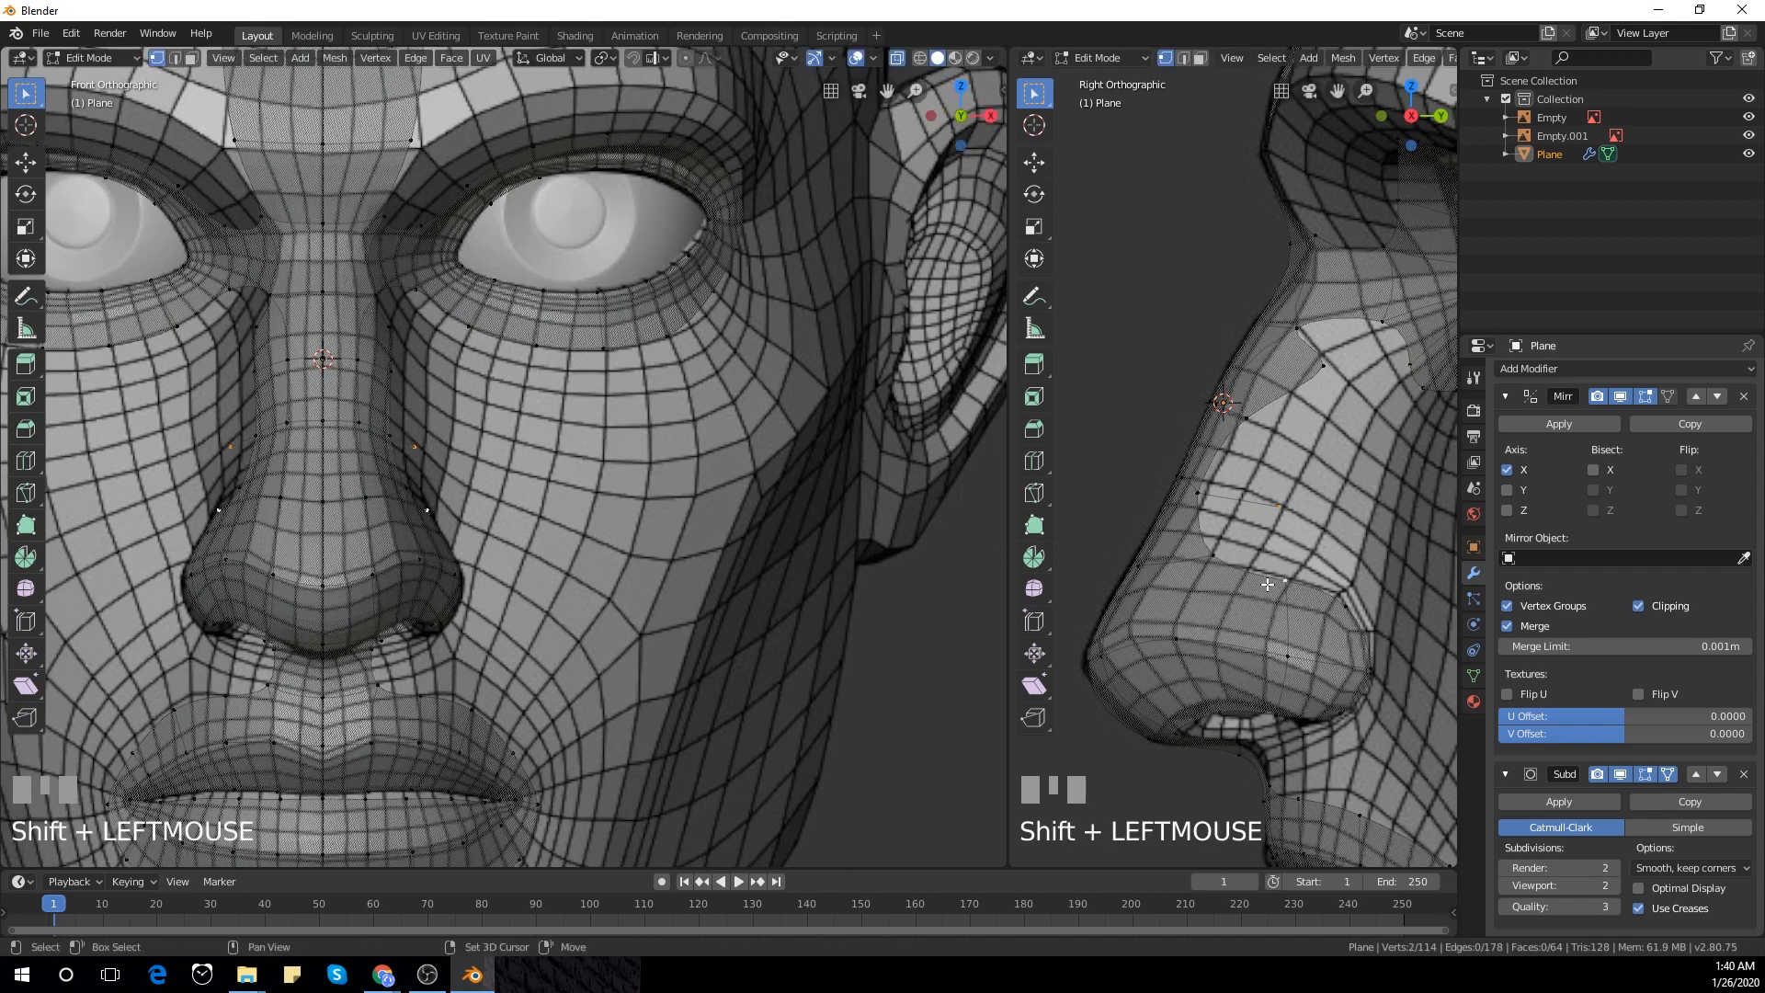
left_click(1213, 524, "shift")
key("f")
Fill the face between the upper bridge-side vertices and the inner end of the under-eye strip
left_click(1271, 521)
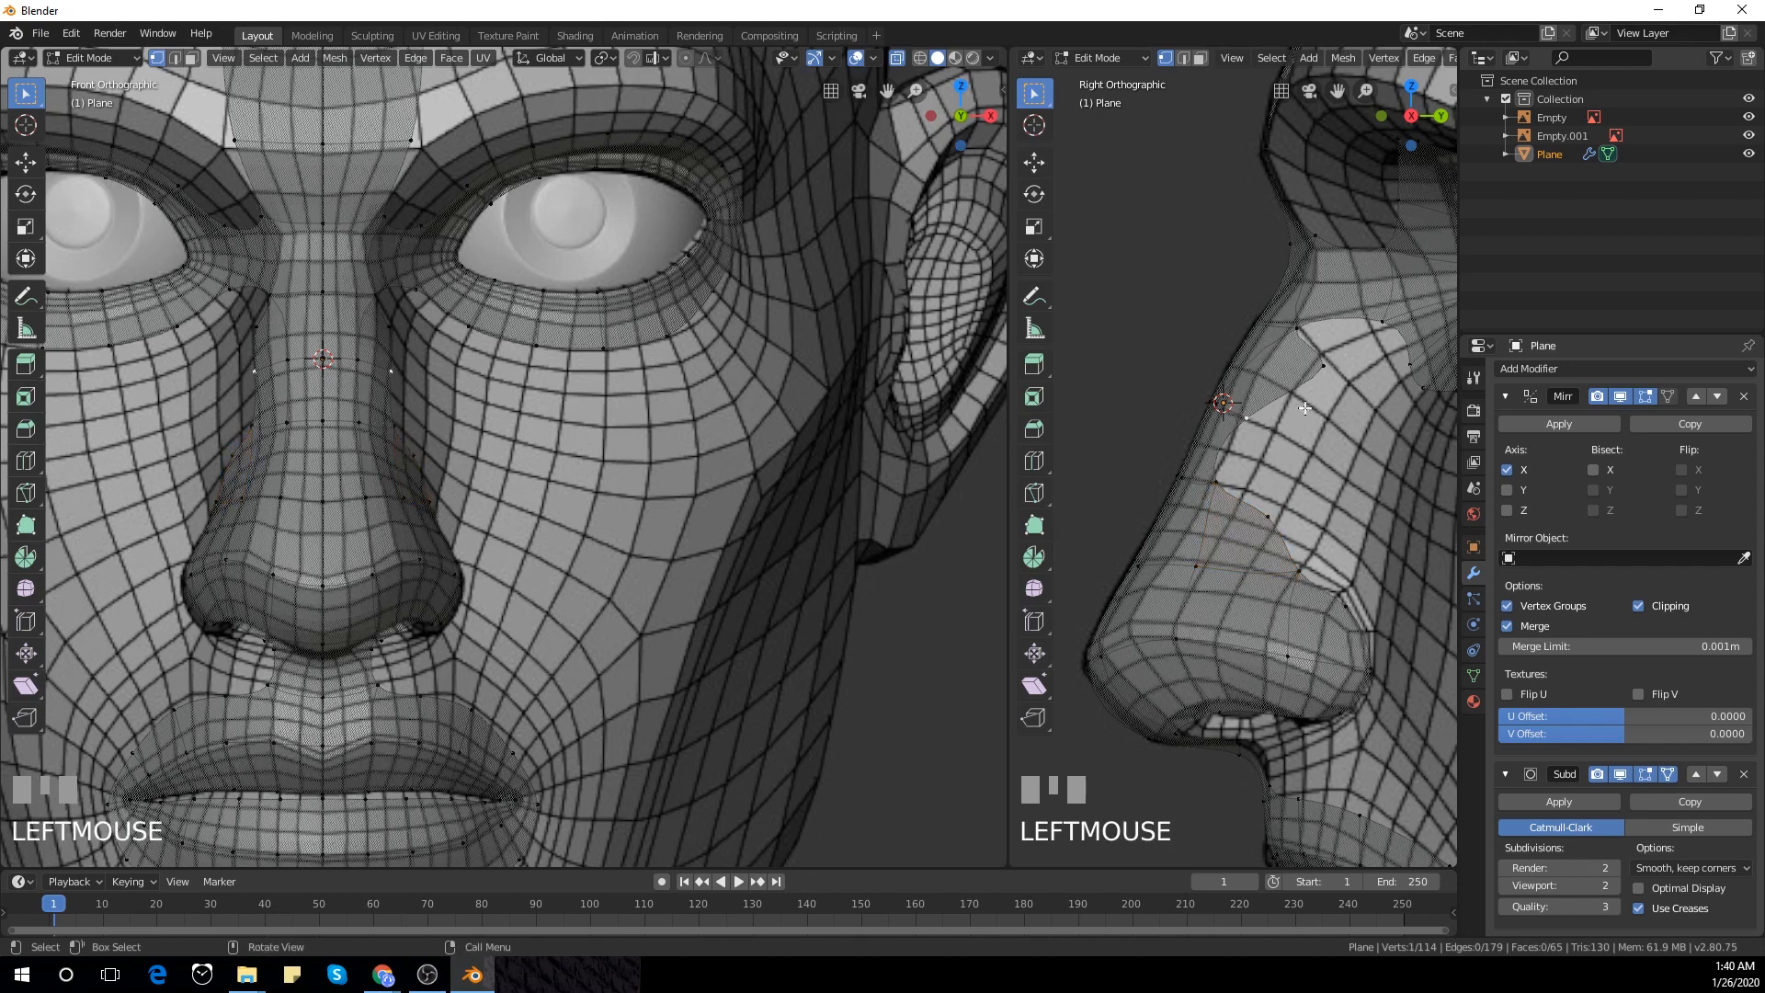
scroll(1325, 405, "down", 2)
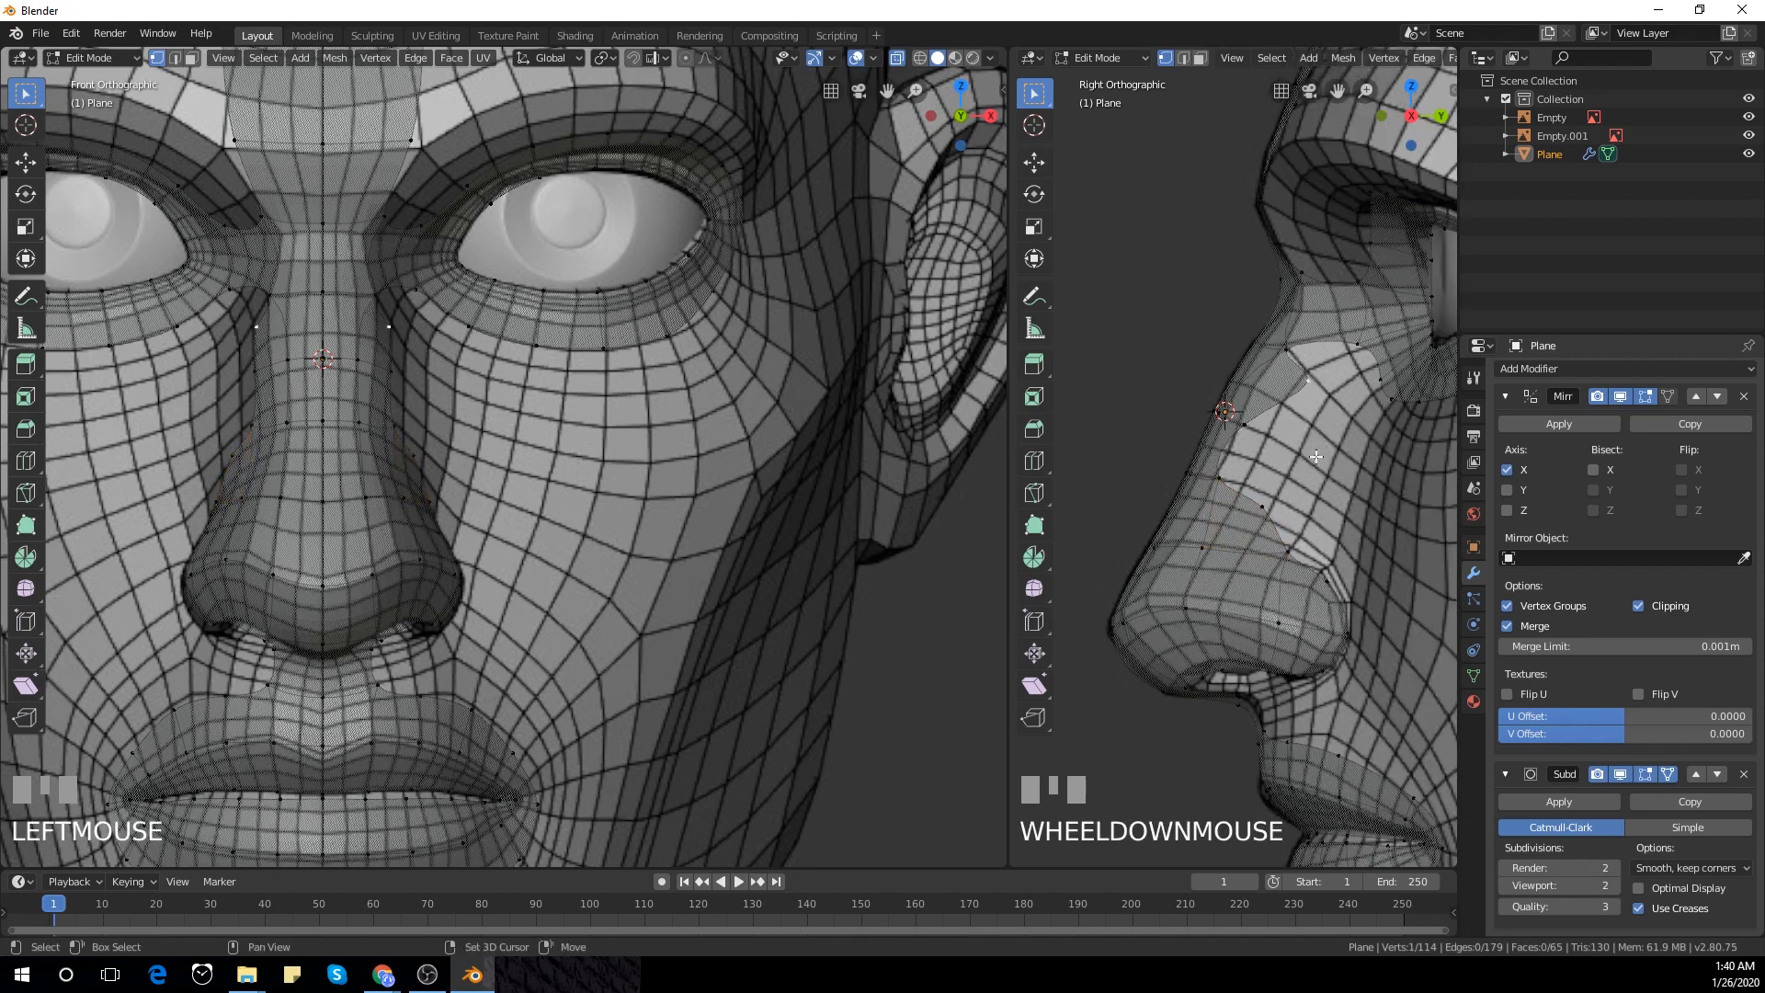
middle_click_drag(1325, 404, 1277, 517, "shift")
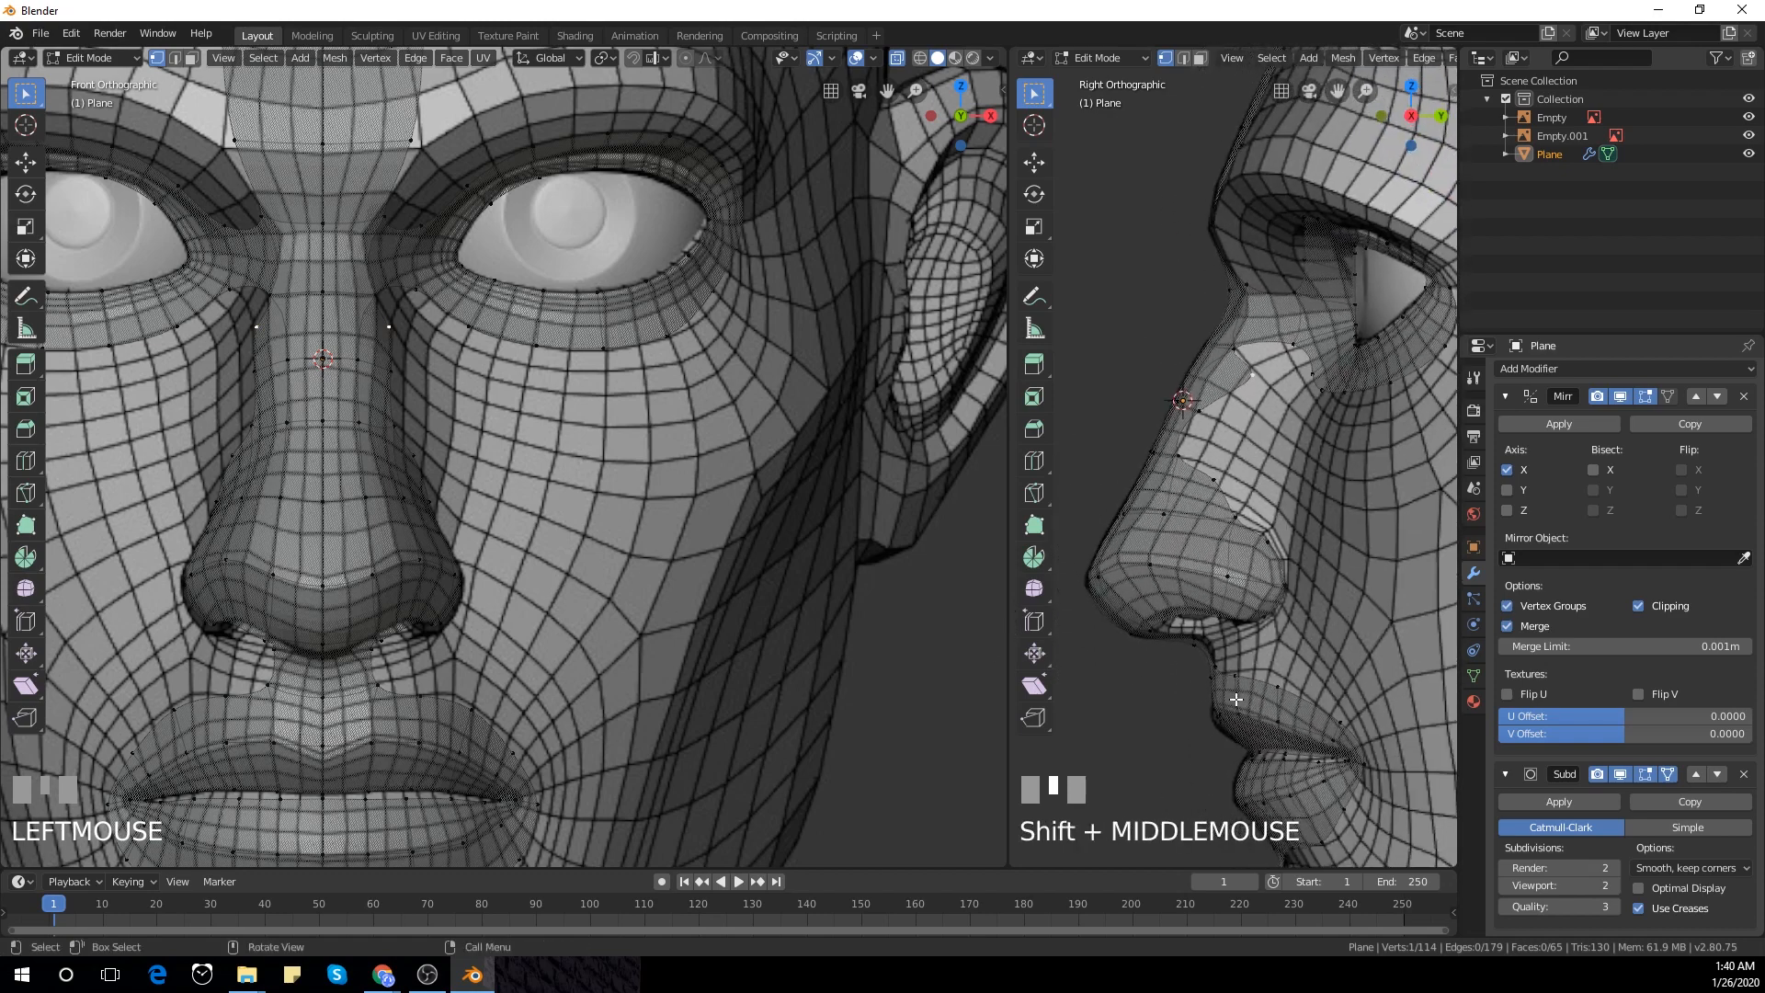
middle_click_drag(1211, 679, 1267, 624, "shift")
scroll(1267, 624, "up", 2)
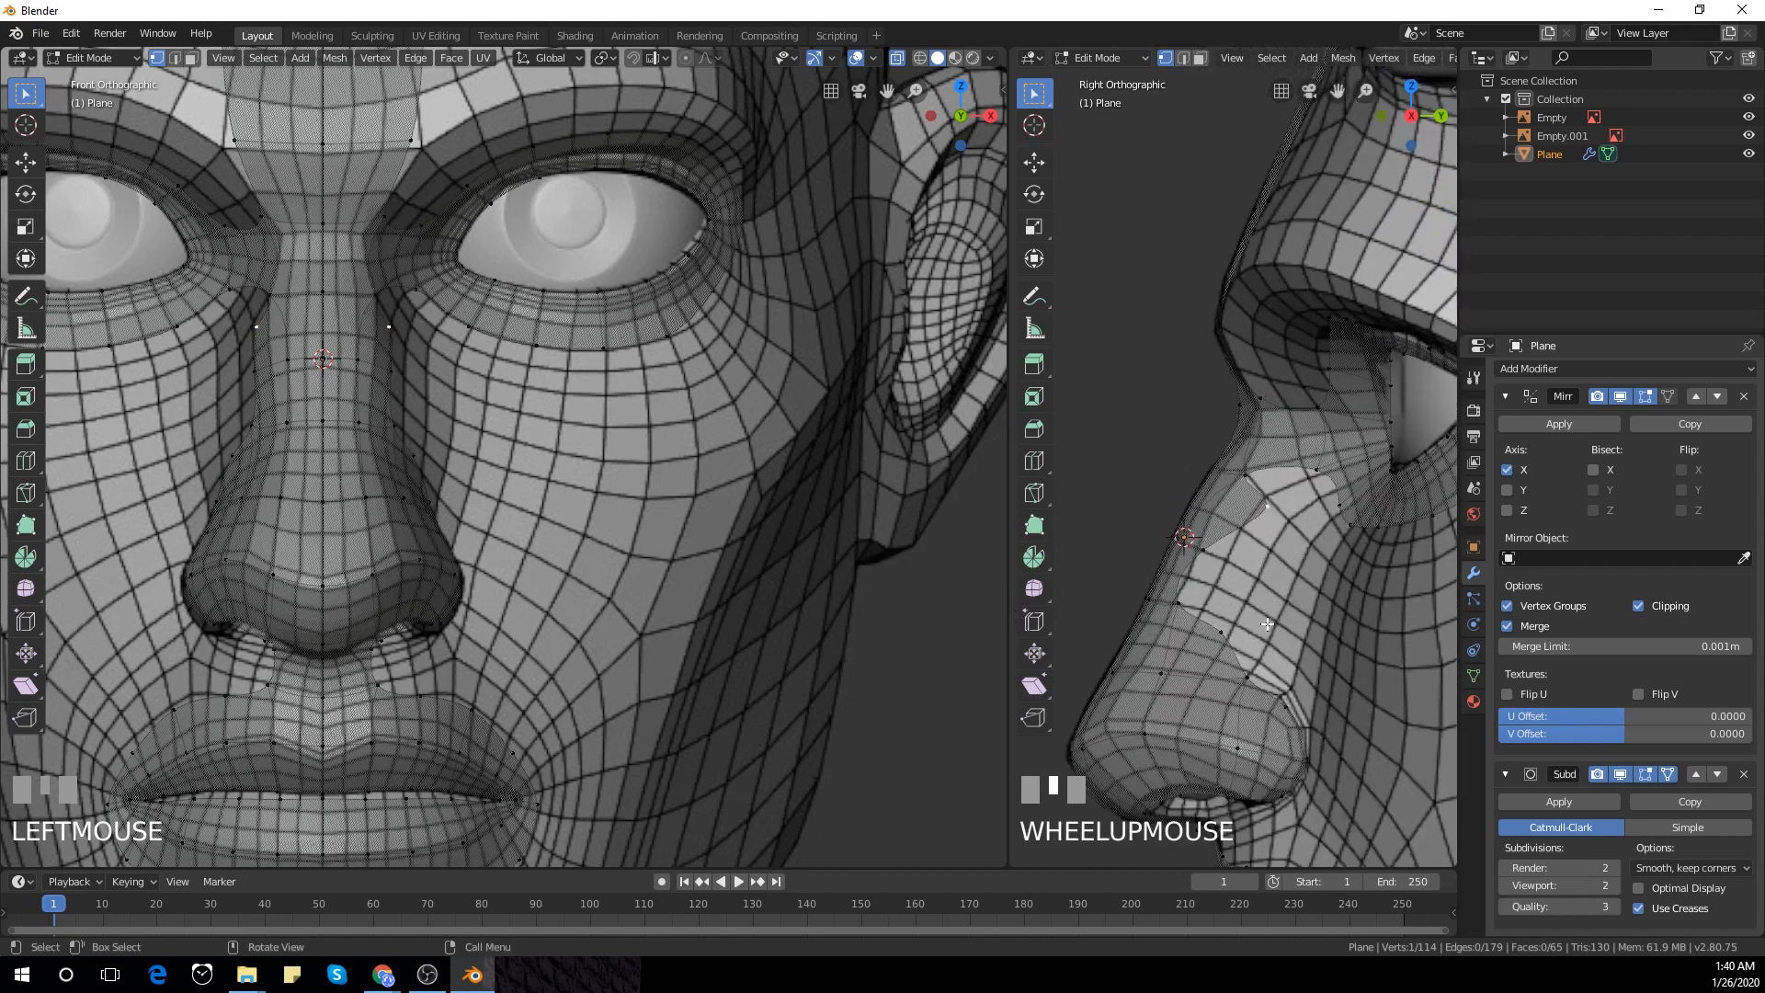
left_click(1324, 473, "shift")
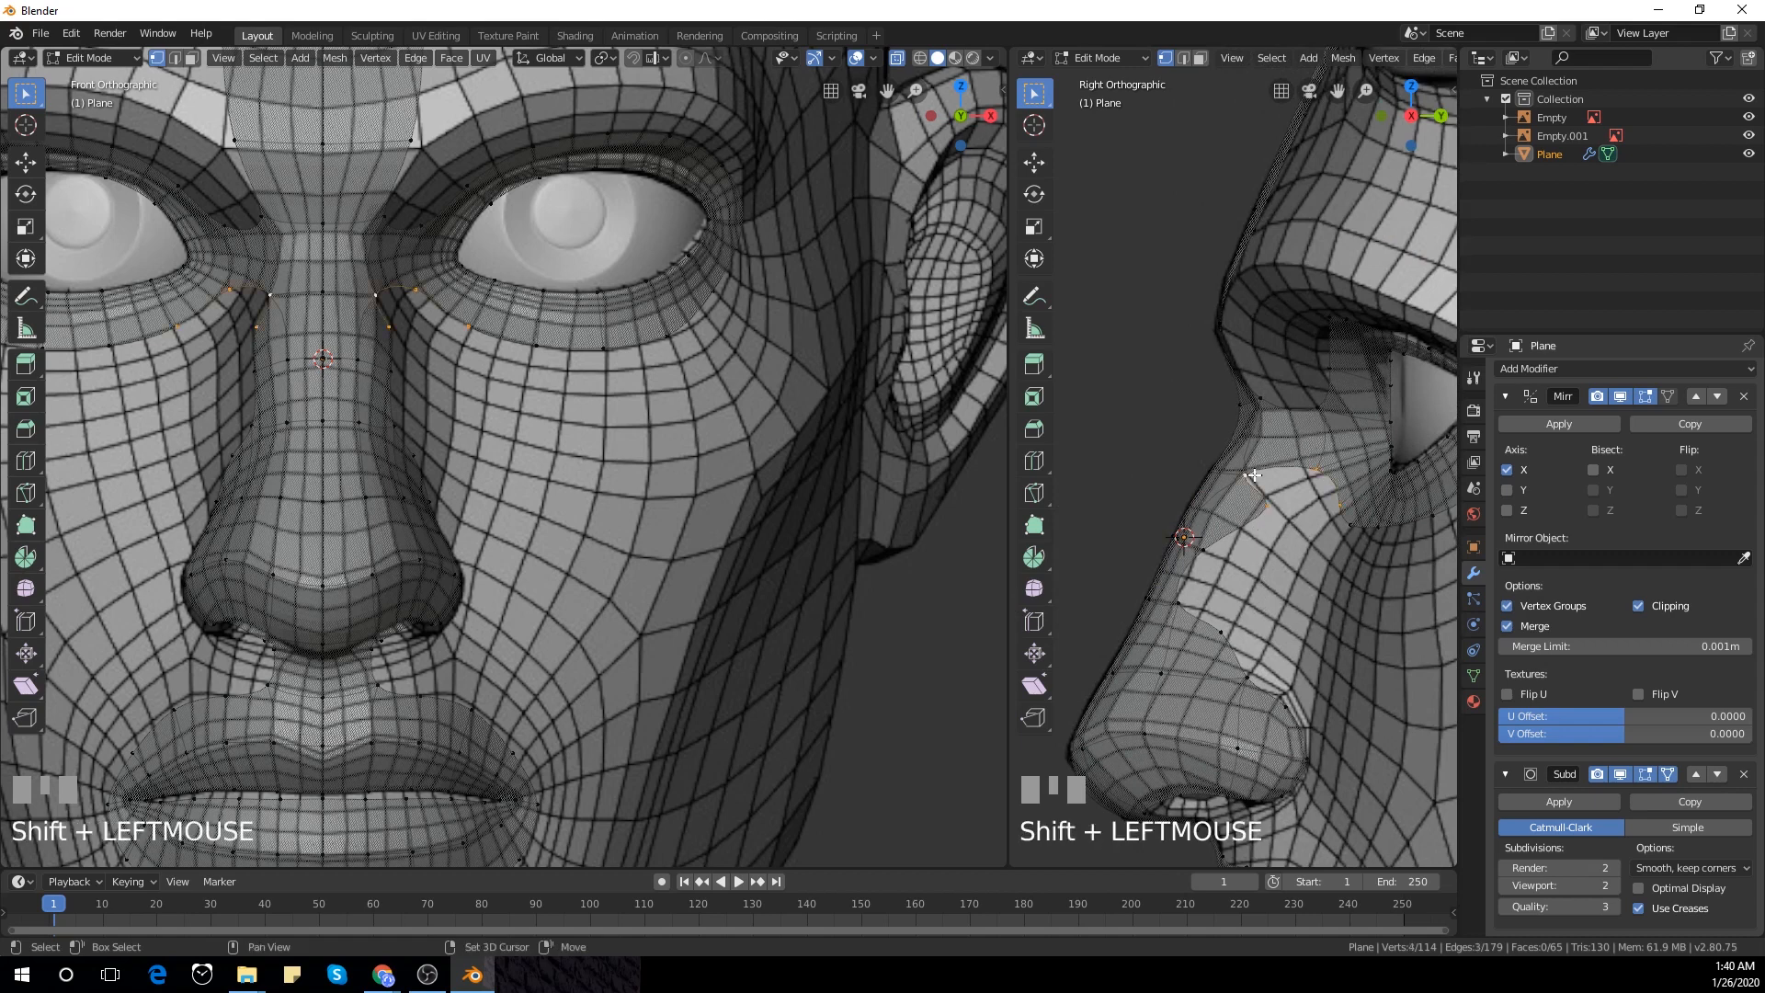
key("f")
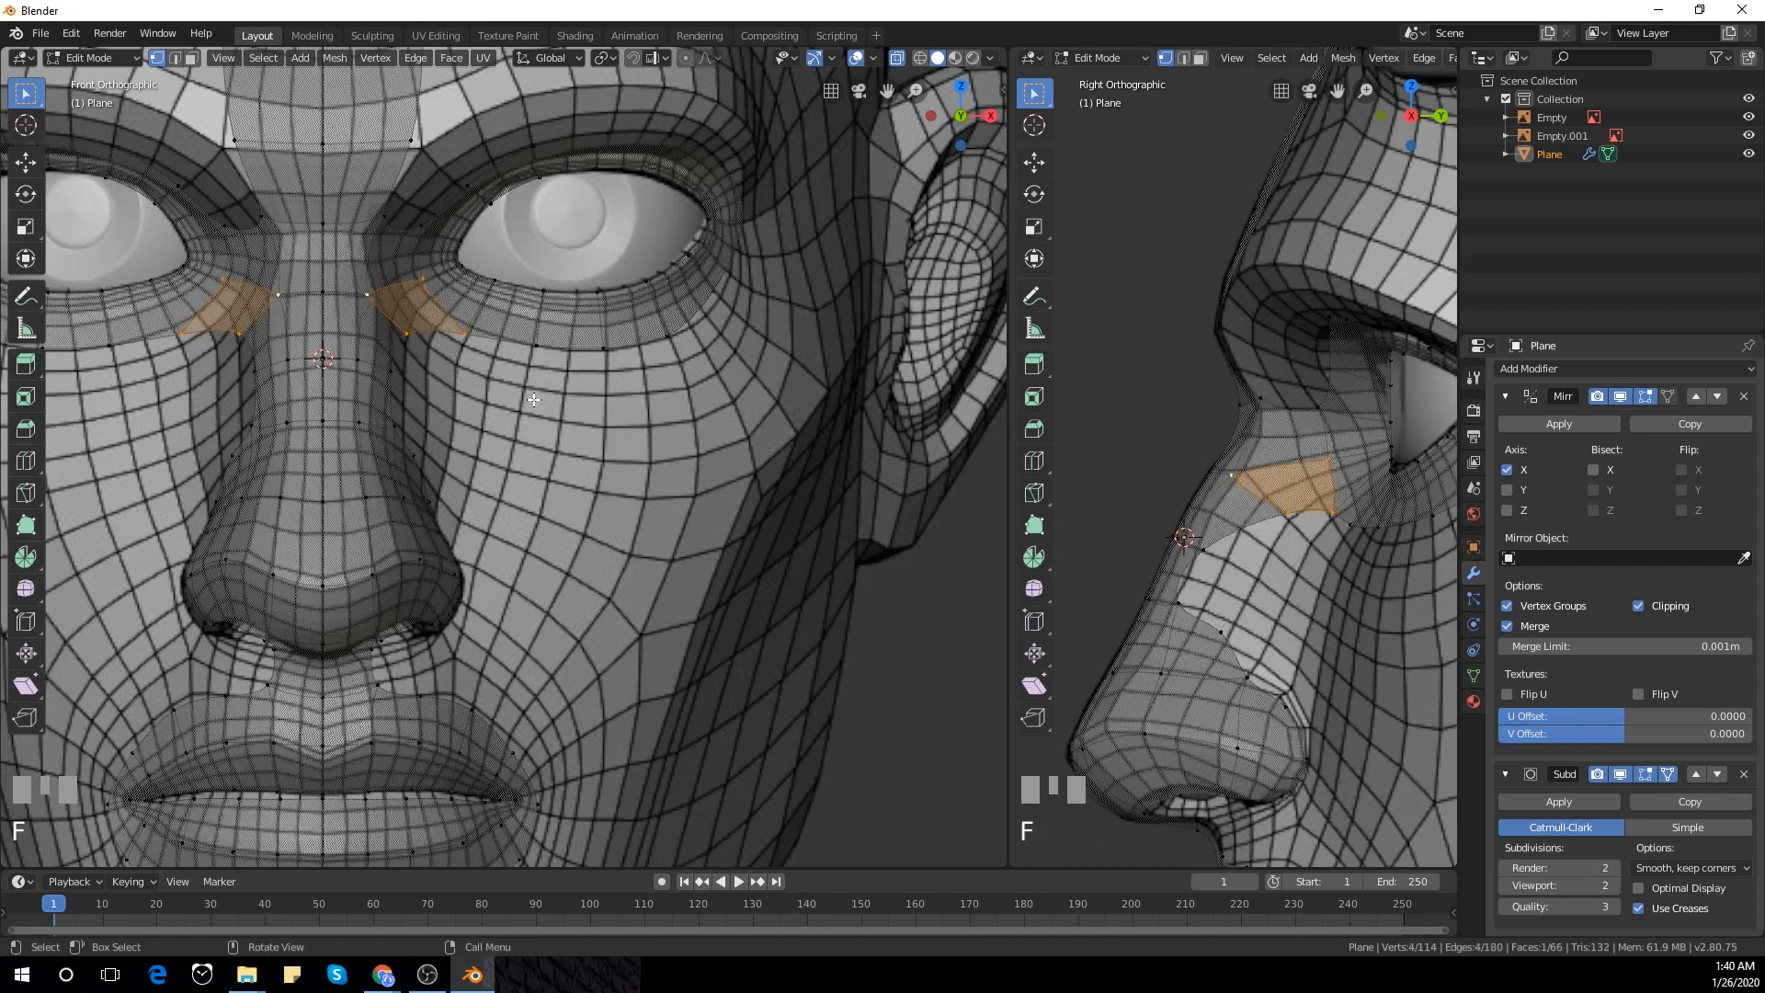
Fill the face between the forehead strip's lower corner, the upper bridge-side vertex and the inner upper eye-loop vertices
left_click(405, 335)
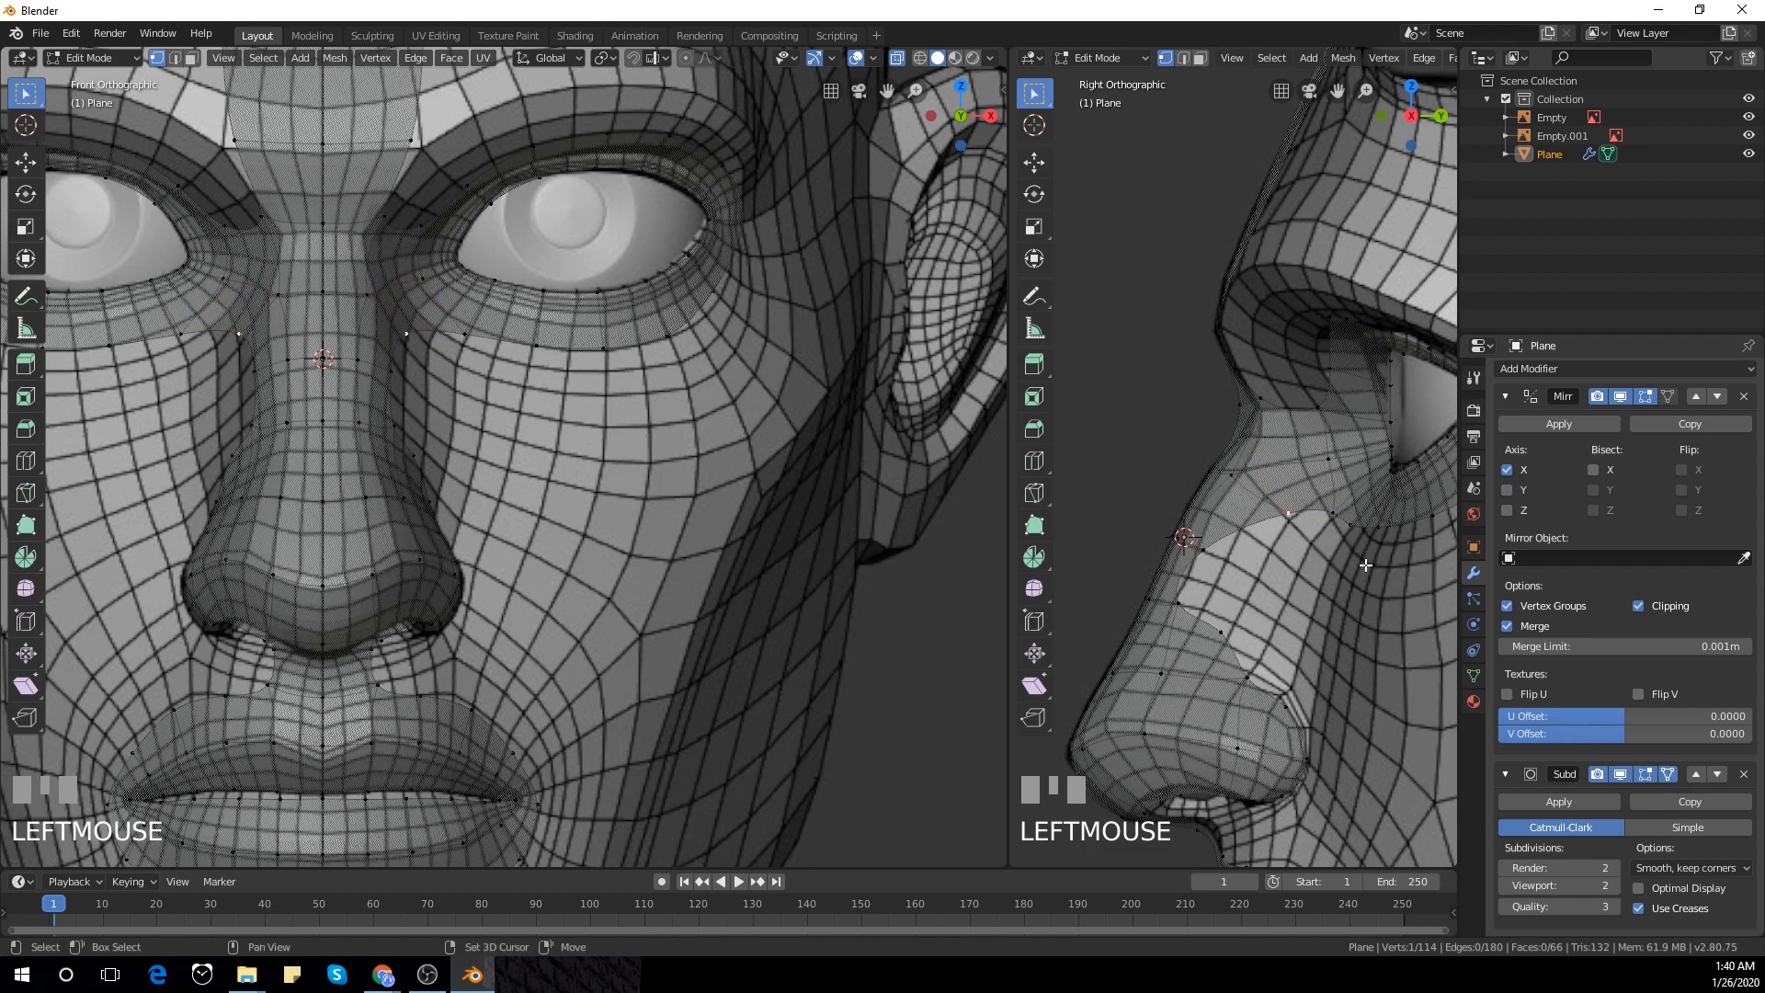
middle_click_drag(1341, 563, 1247, 559, "shift")
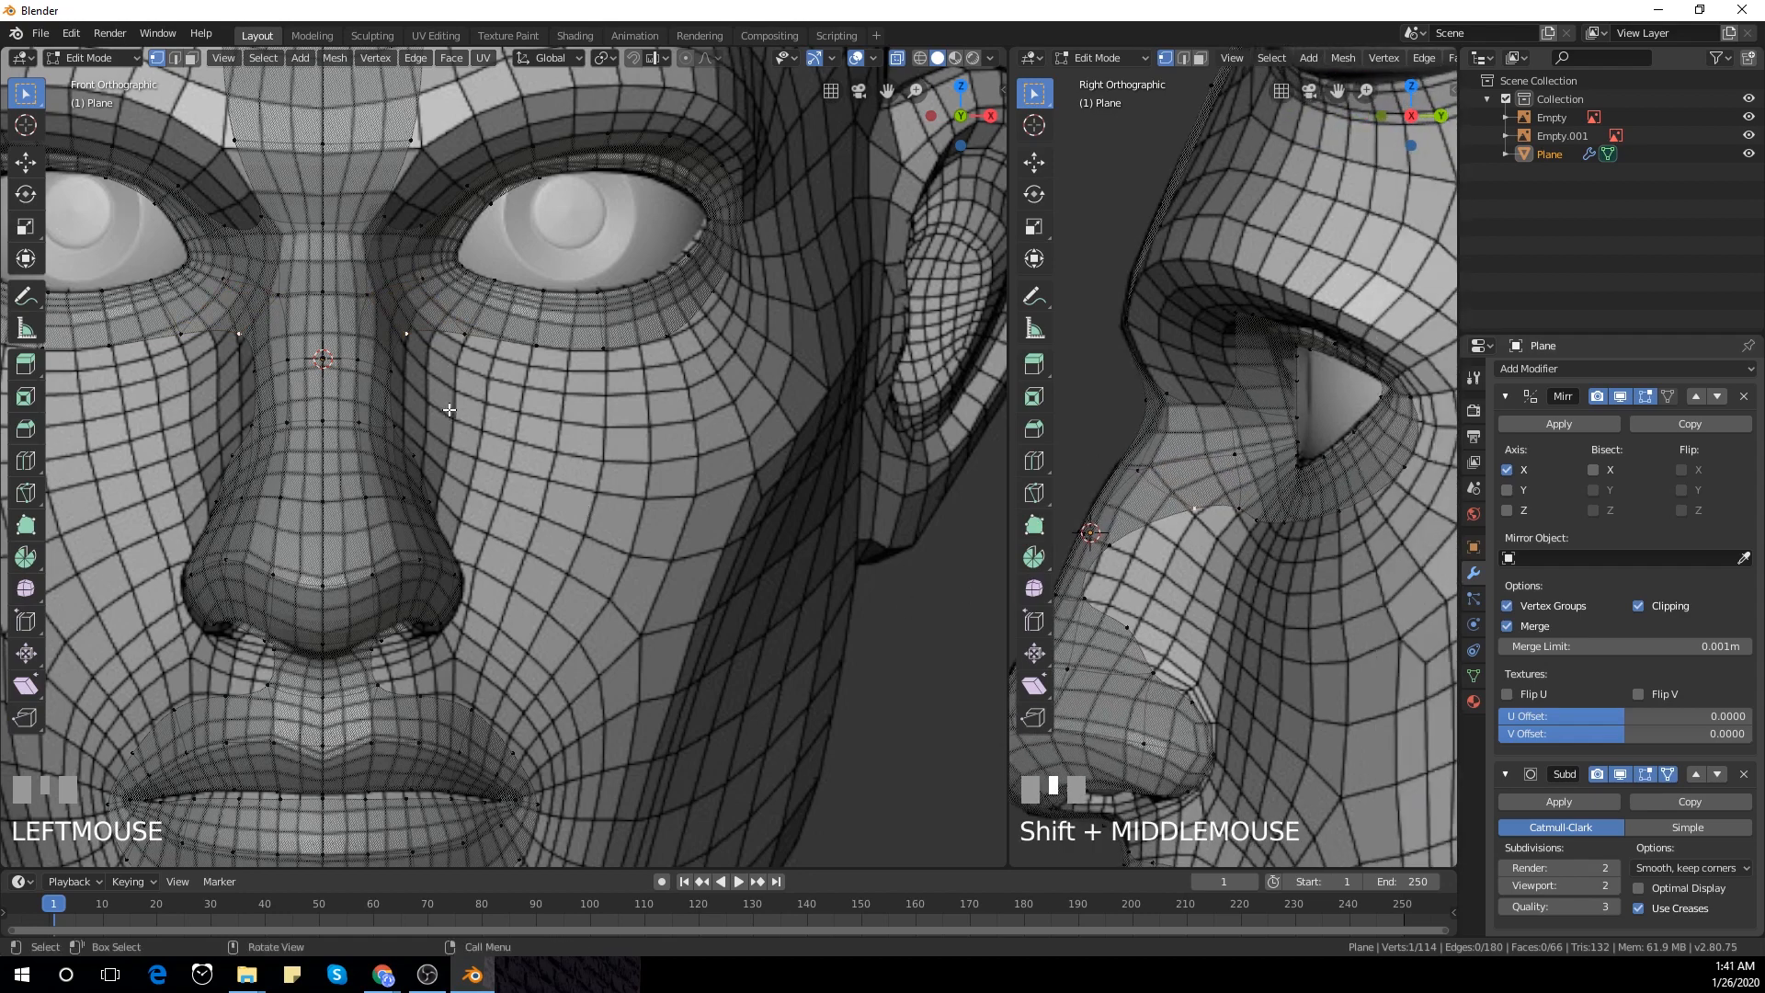
scroll(449, 409, "down", 2)
middle_click_drag(515, 262, 526, 460, "shift")
scroll(526, 460, "up", 1)
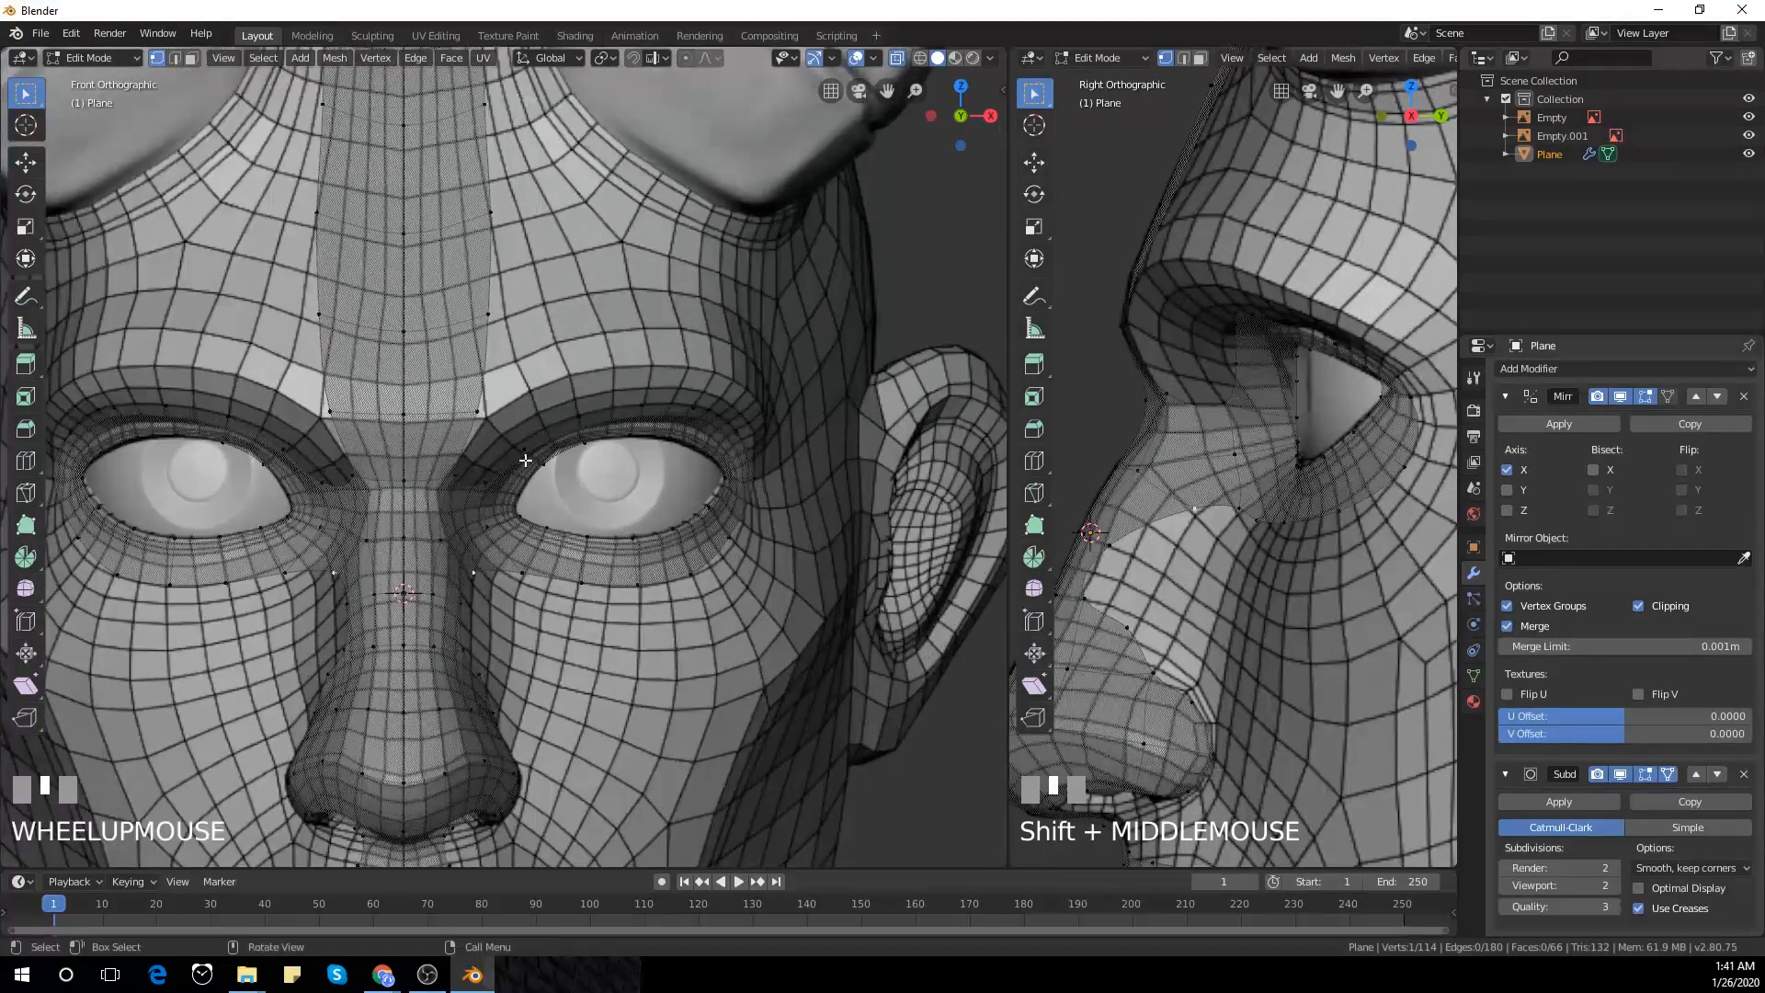
scroll(525, 460, "up", 1)
left_click(472, 402)
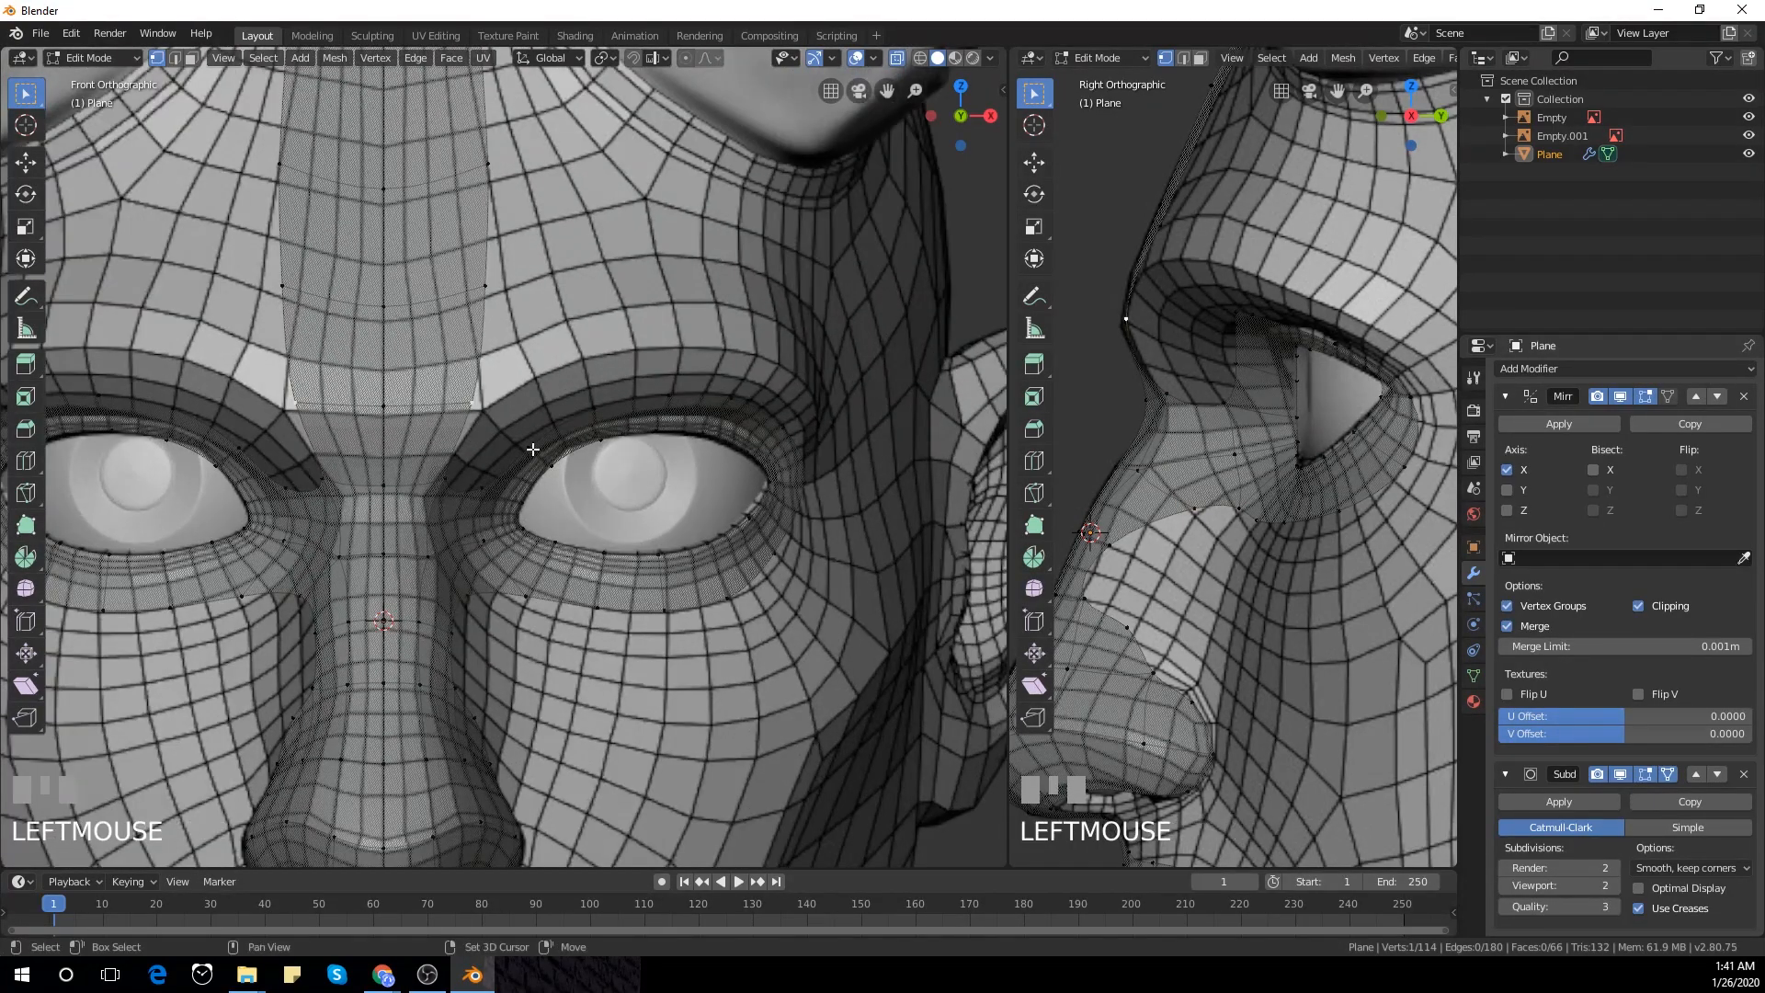
left_click(529, 448, "shift")
left_click(482, 487, "shift")
left_click(447, 479, "shift")
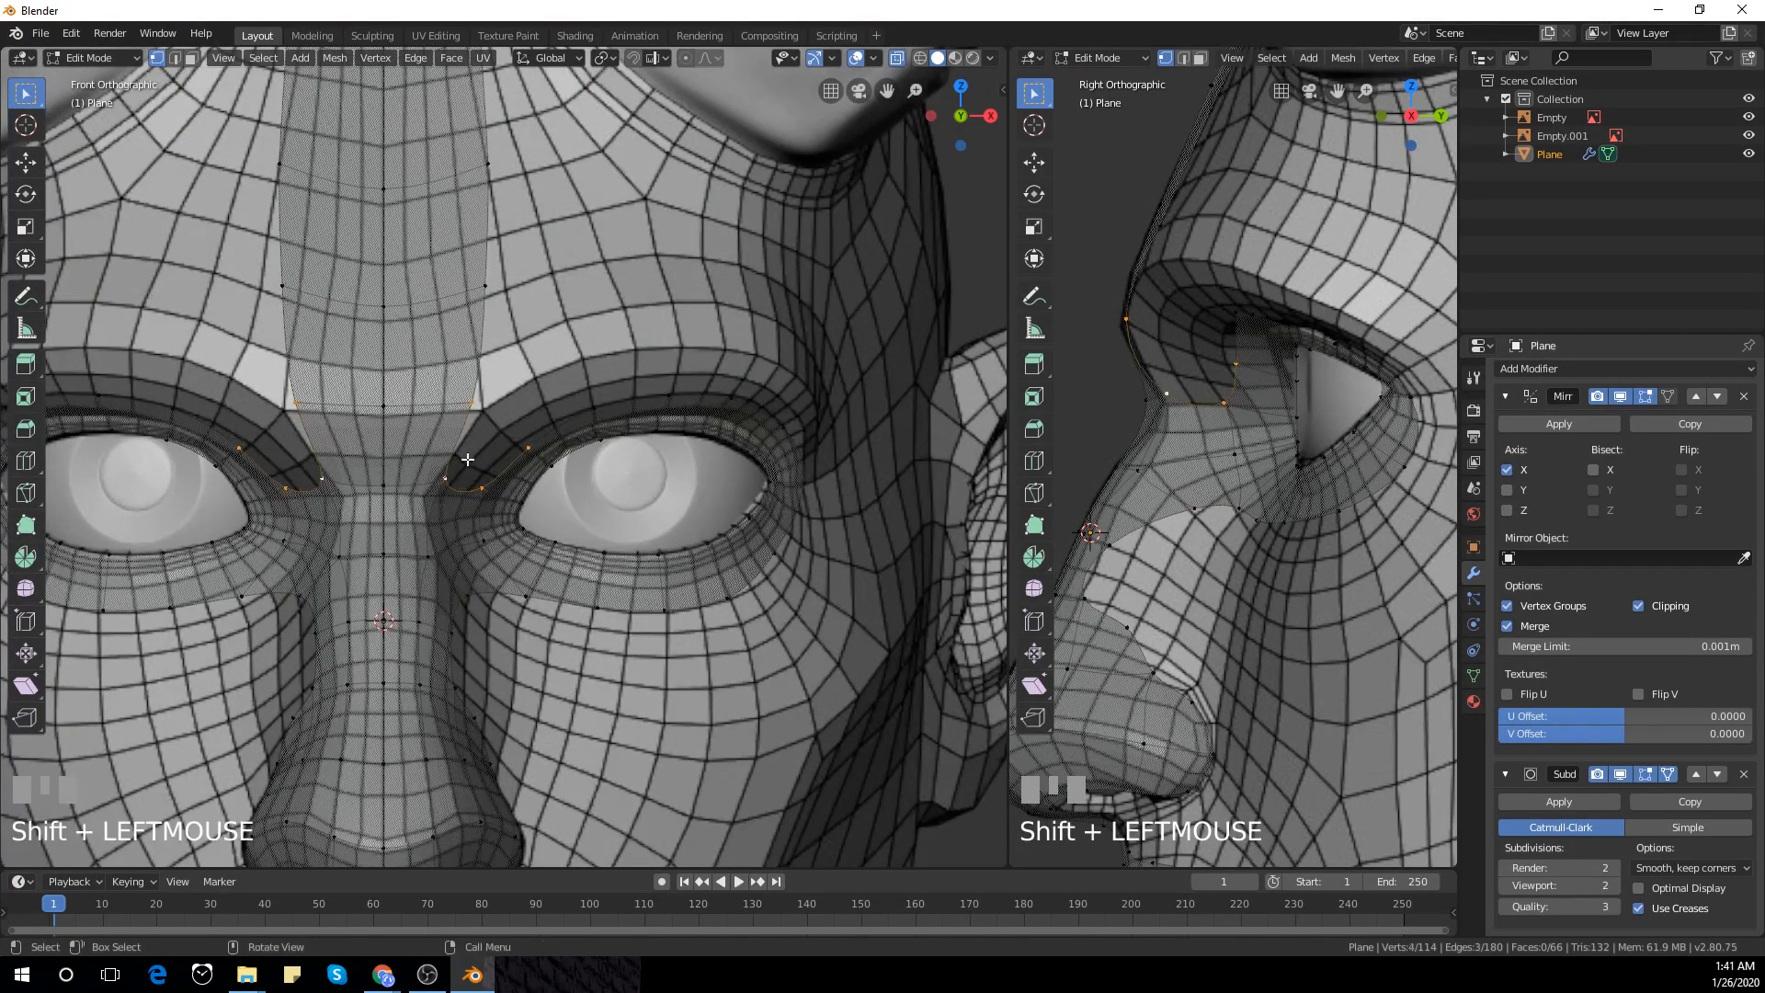
key("f")
Extrude the forehead strip's lower corner vertex about 0.11 m outward along the brow and fill the face down to the upper eye loop
left_click(537, 439)
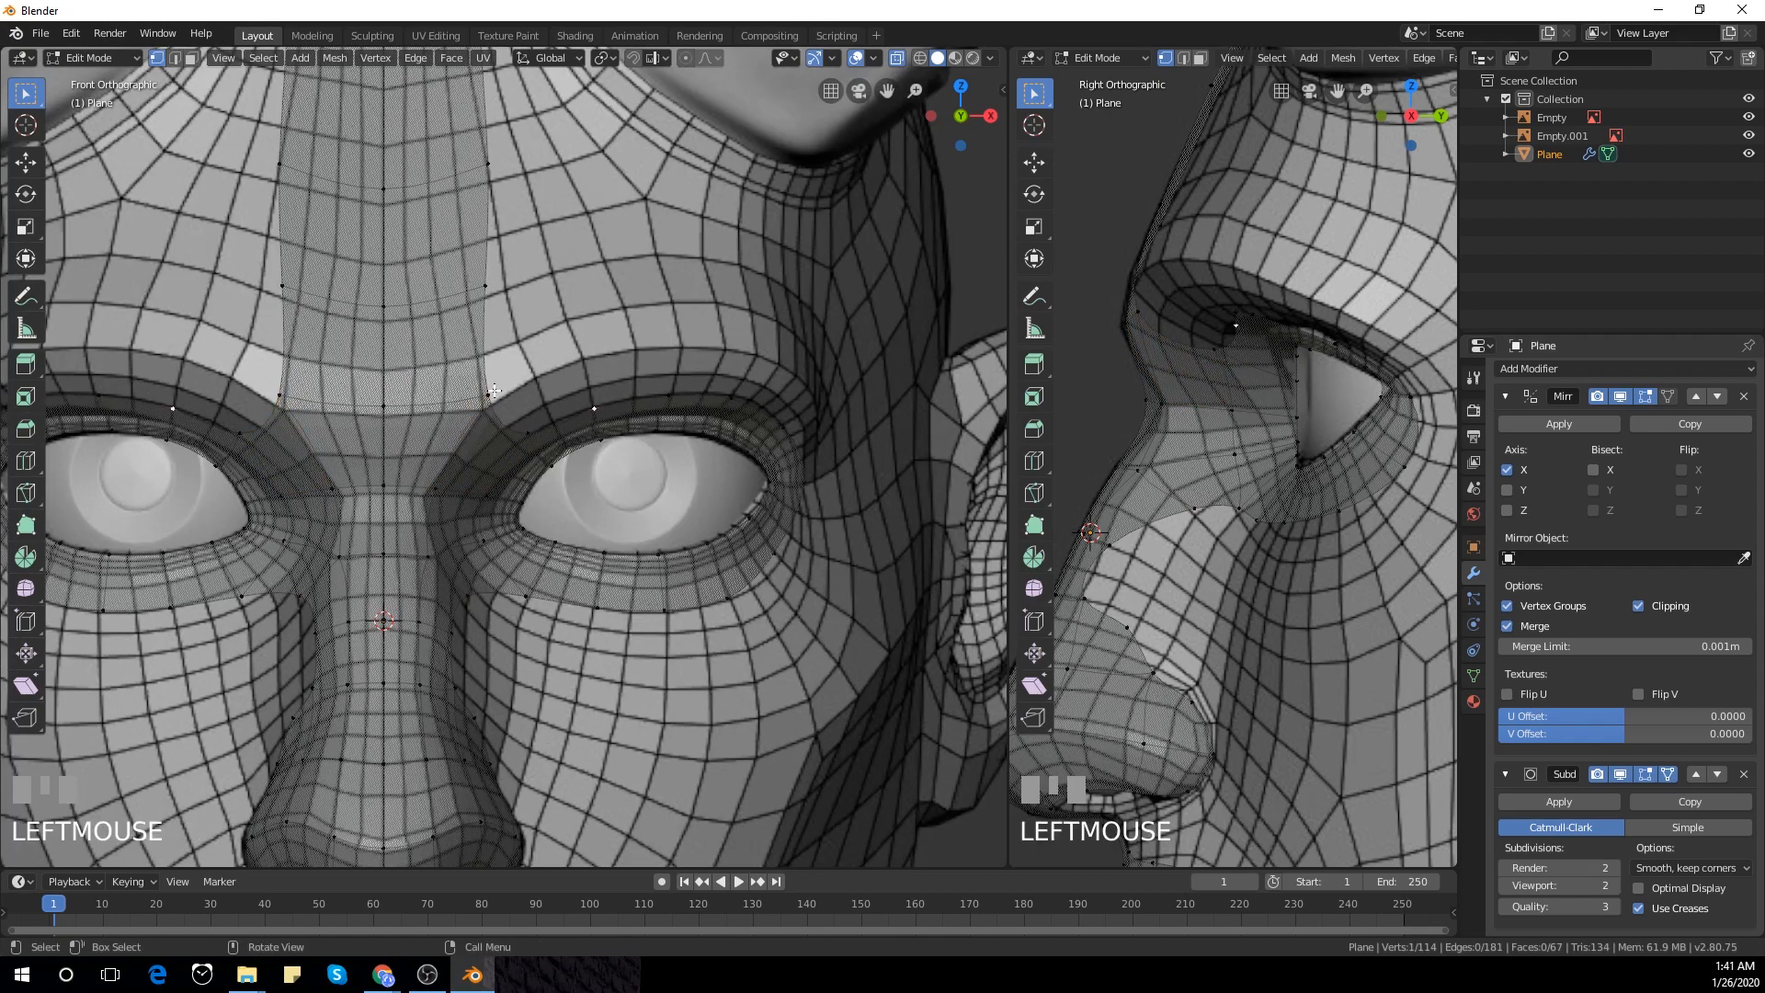
key("e")
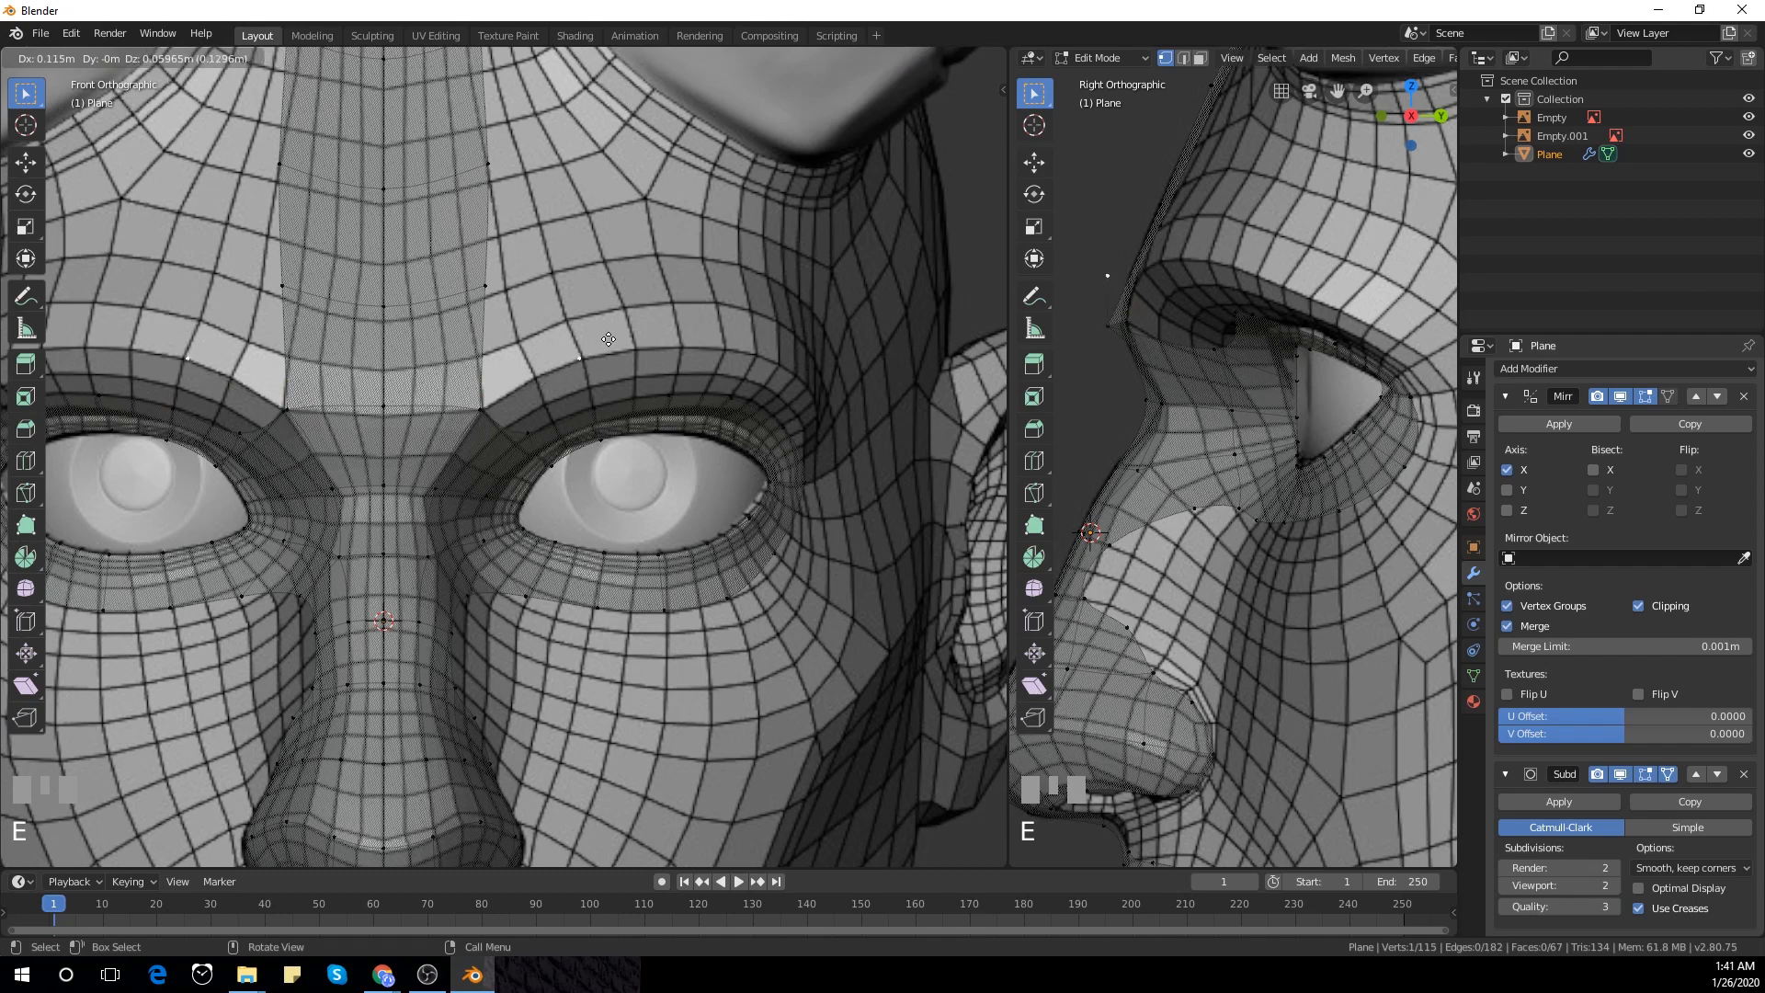
left_click(602, 353)
left_click(593, 413, "shift")
left_click(524, 437, "shift")
left_click(504, 440, "shift")
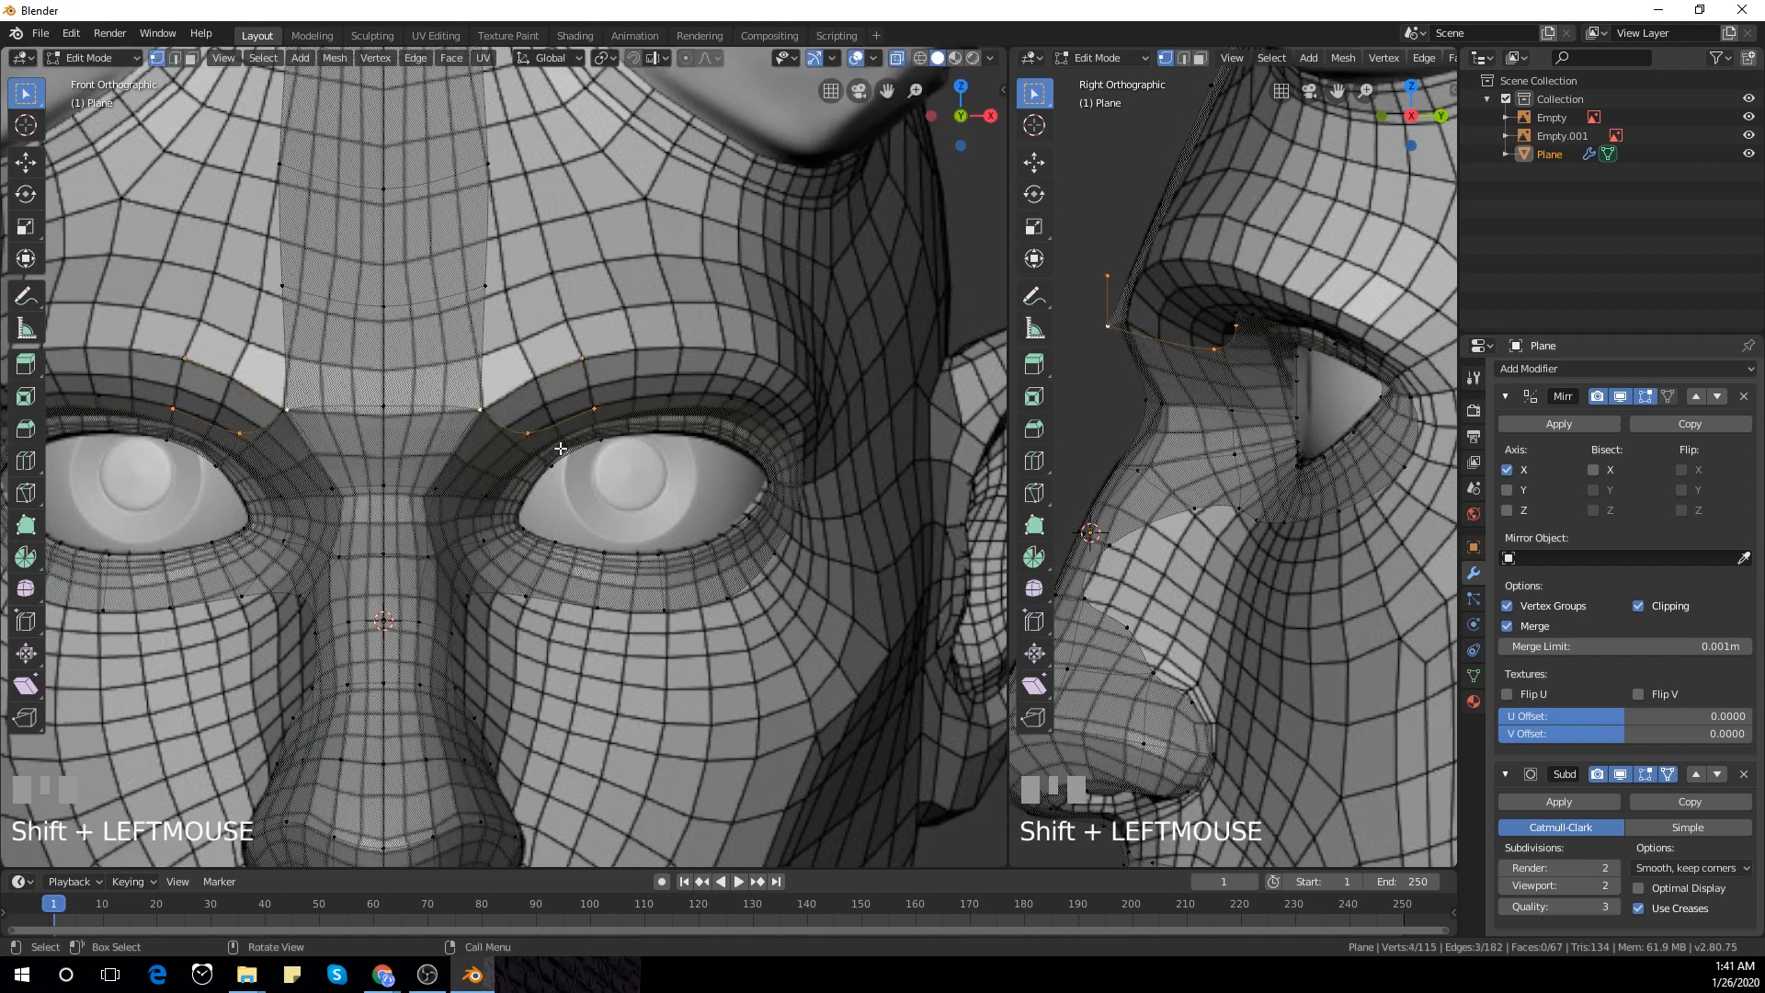
key("f")
Extrude the new brow vertex farther outward along the brow and fill the face between it and the upper eye loop
left_click(620, 392)
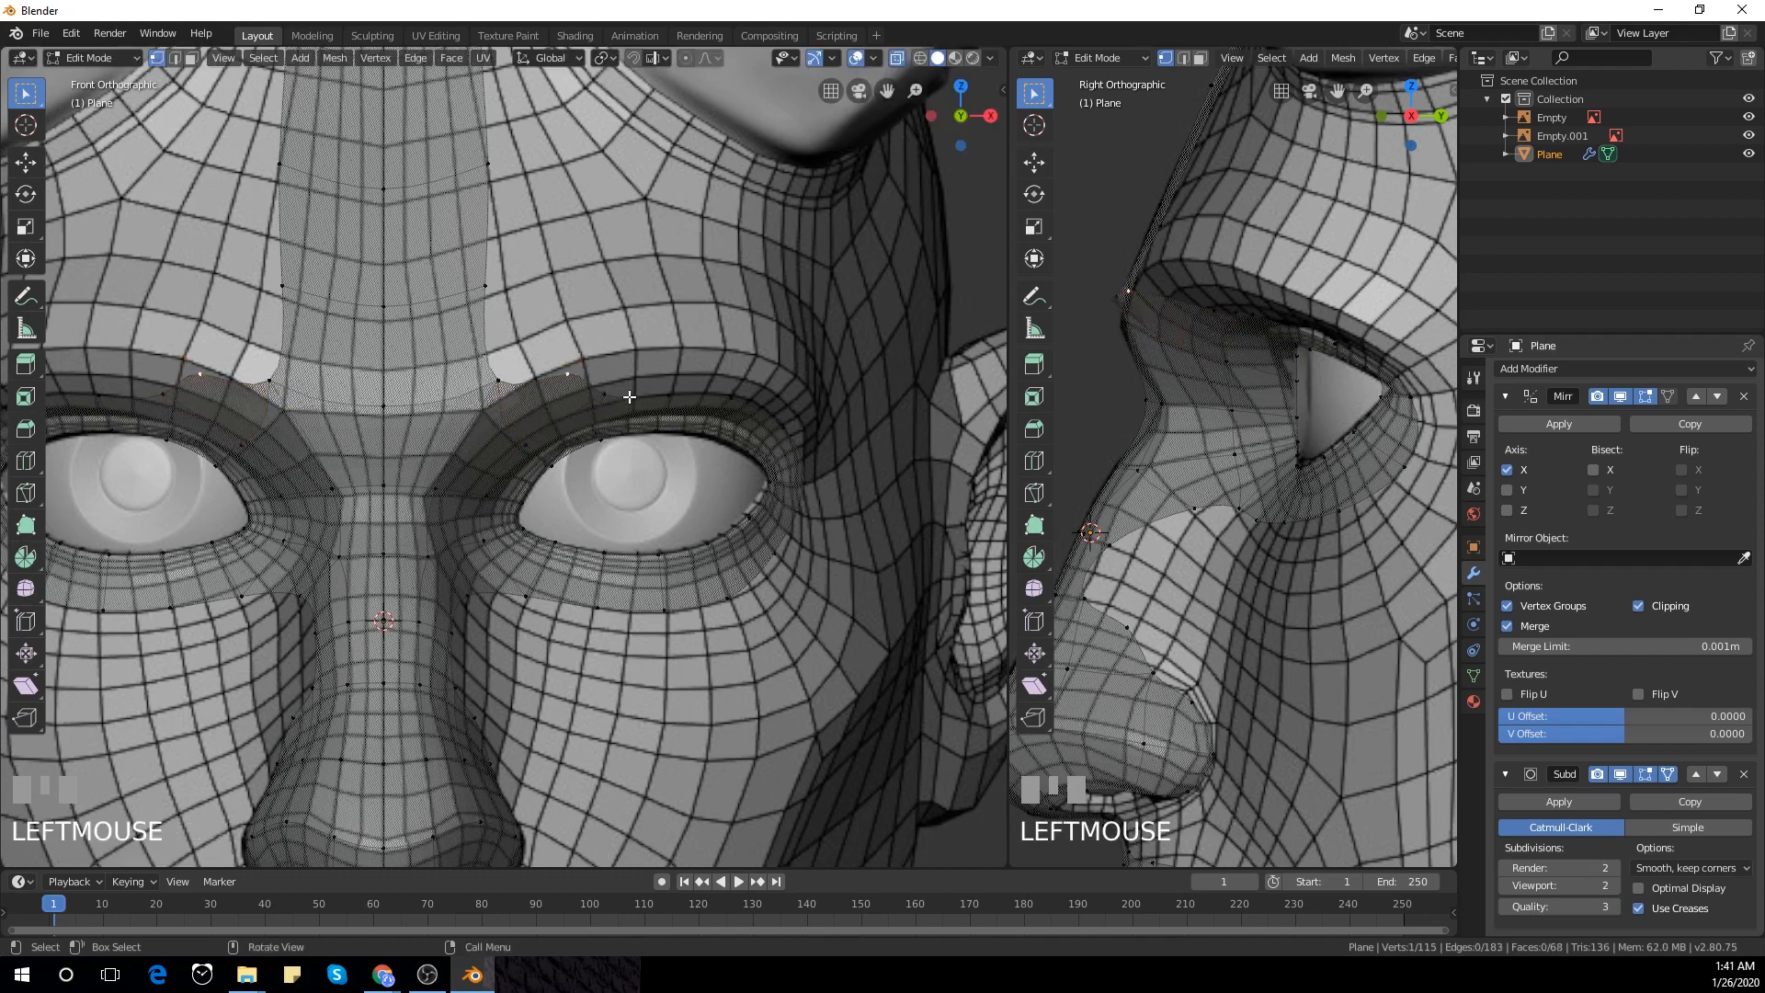
key("e")
left_click(717, 377)
left_click(662, 400, "shift")
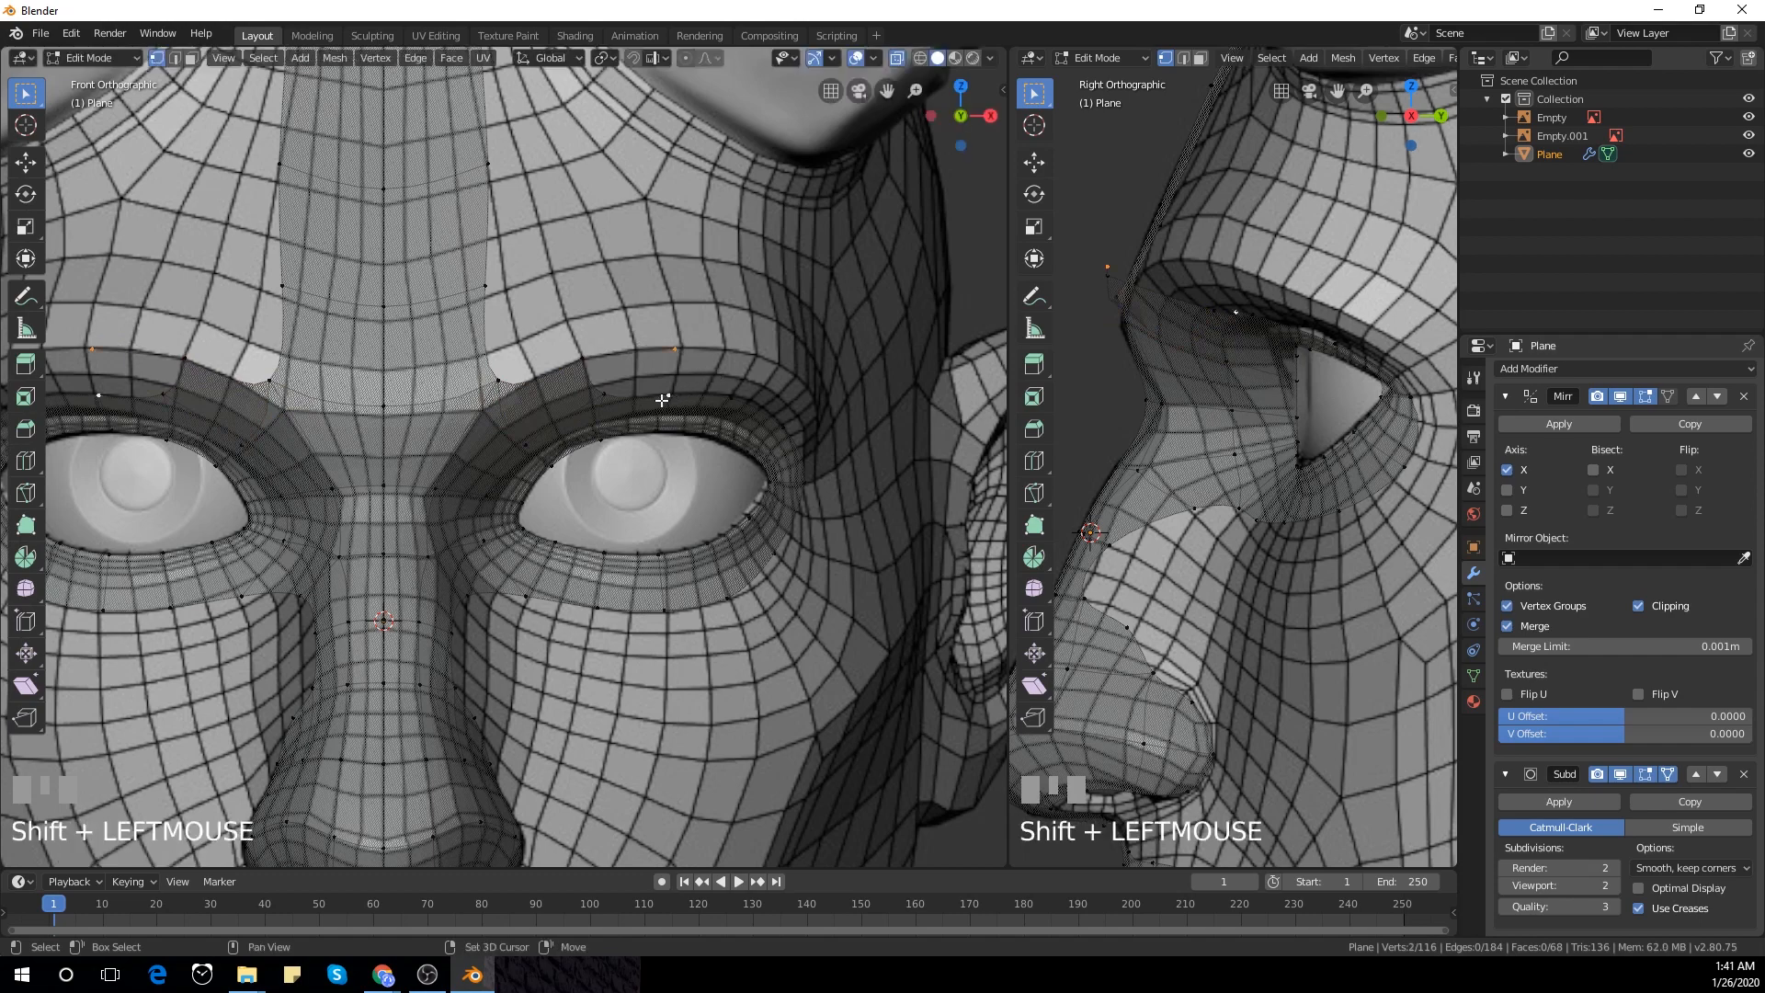
left_click(594, 406, "shift")
left_click(581, 364, "shift")
key("f")
Move the two outer brow vertices back in the side view to match the reference's brow contour
left_click(1111, 280)
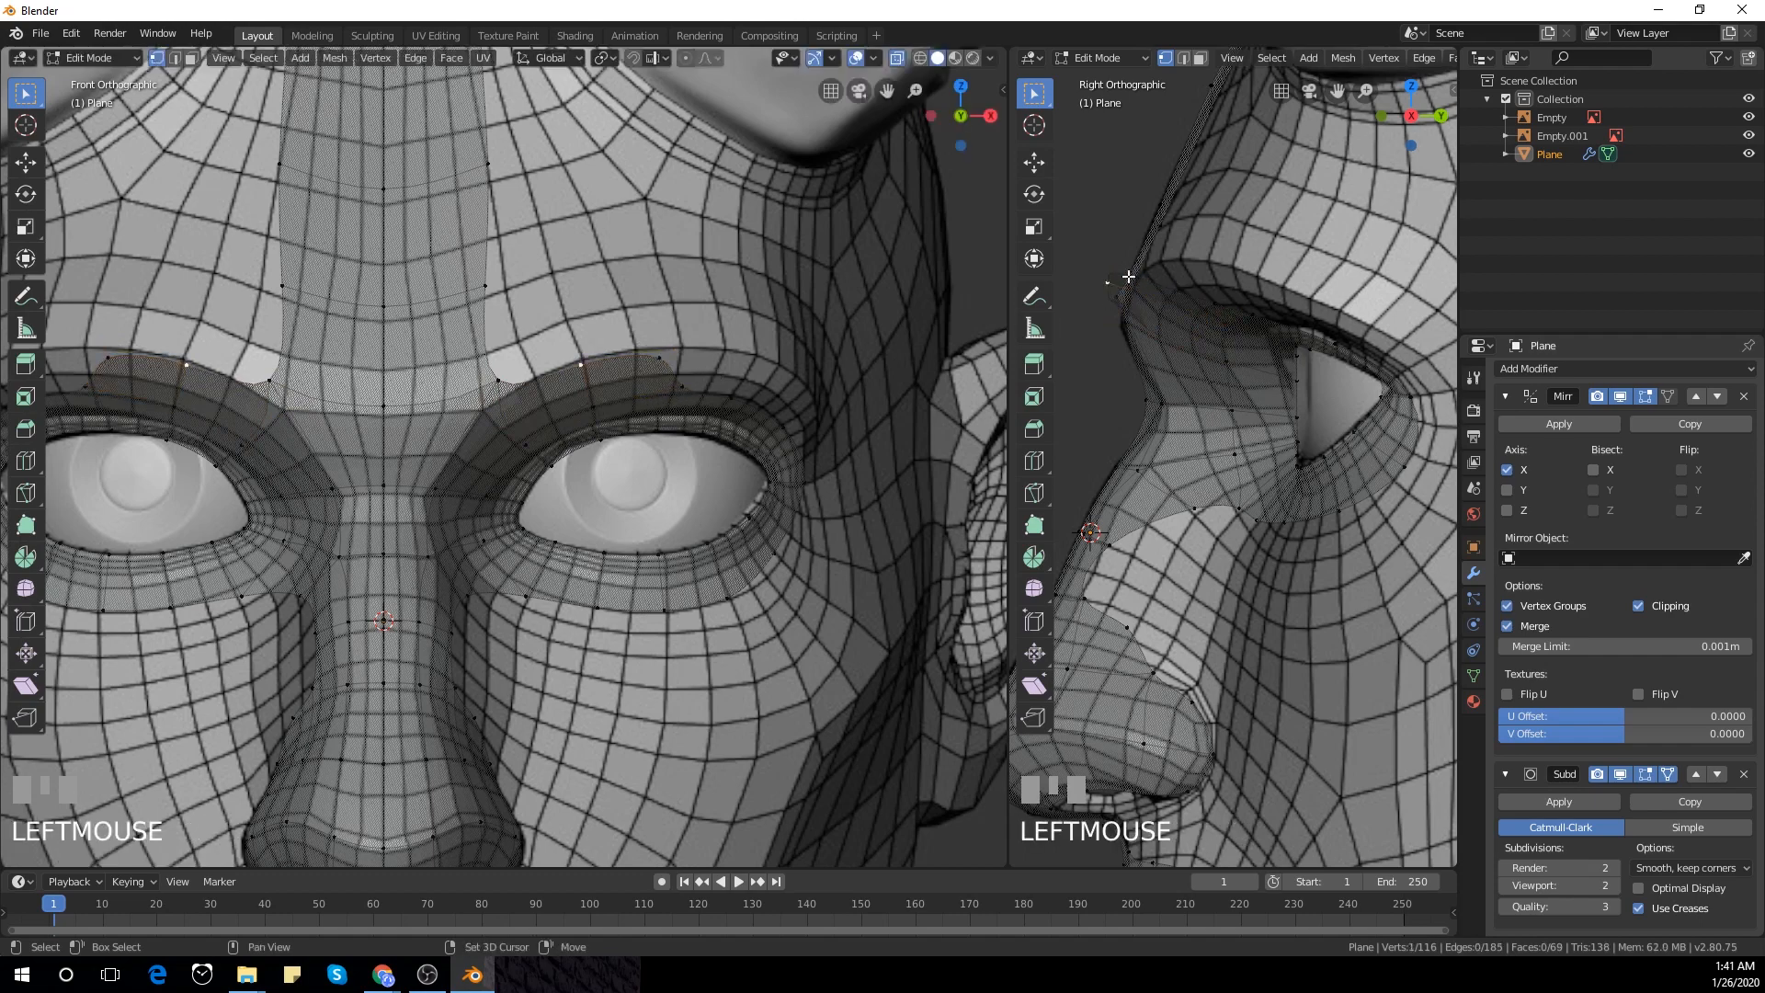
left_click(1131, 276, "shift")
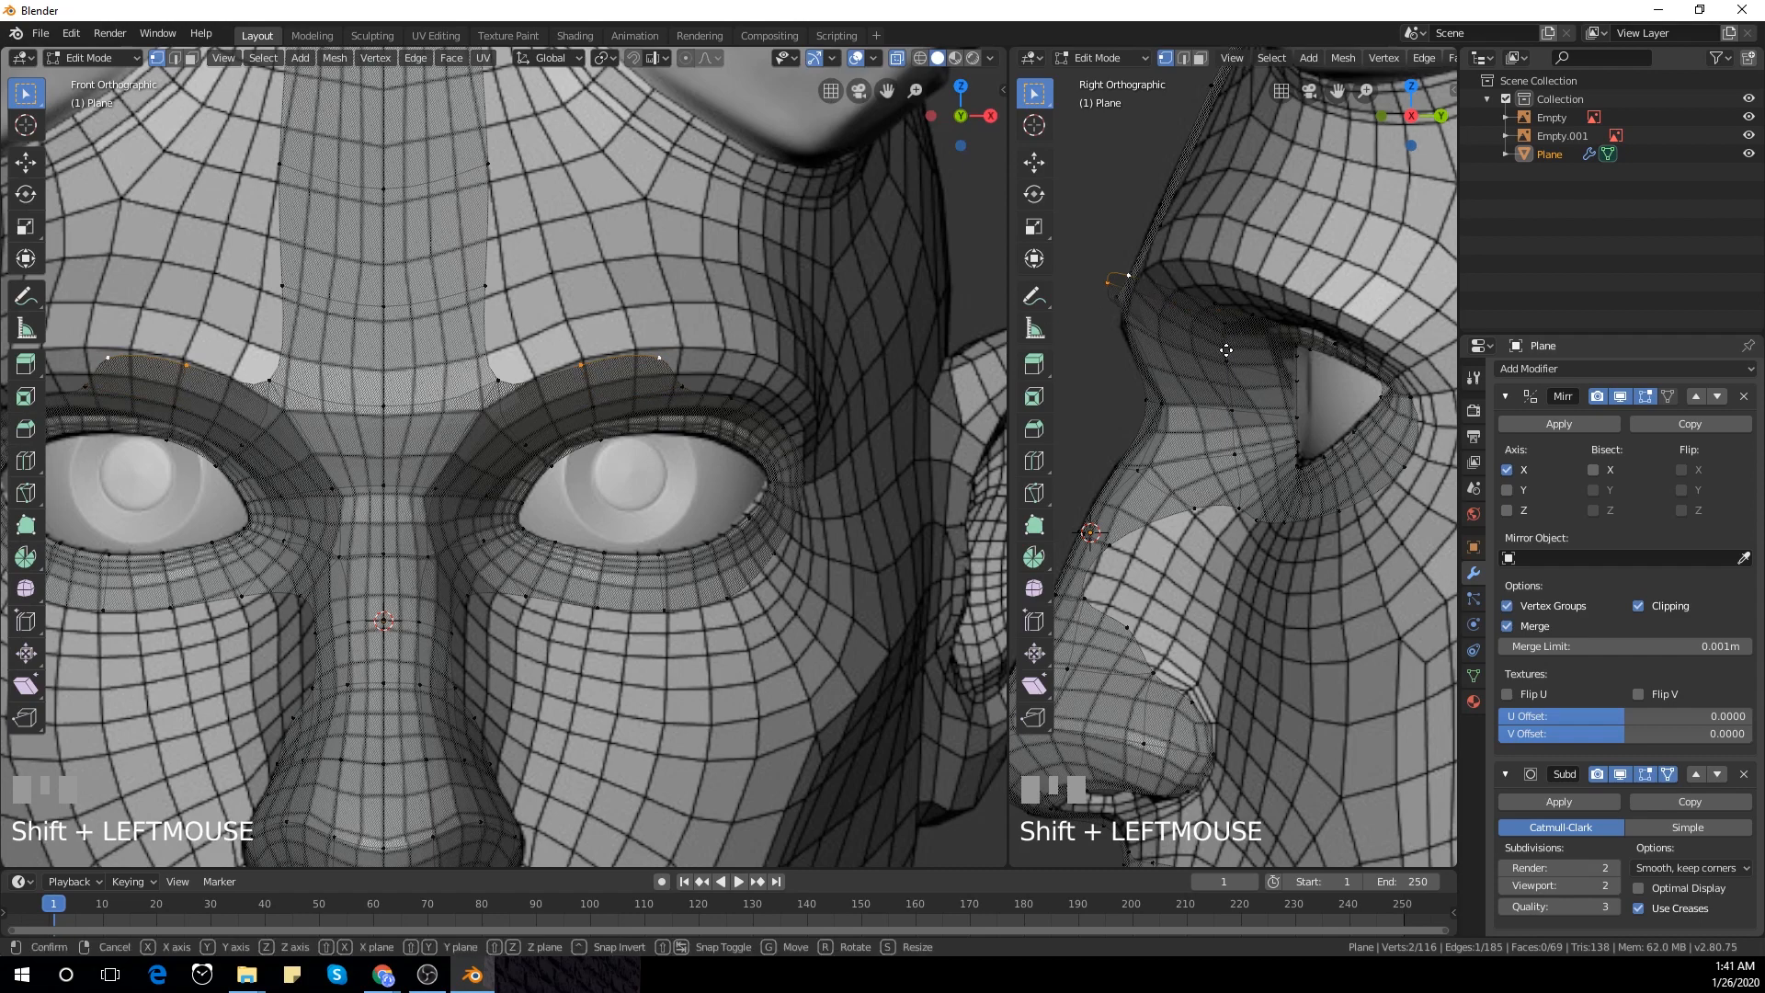
key("g")
left_click(1261, 350)
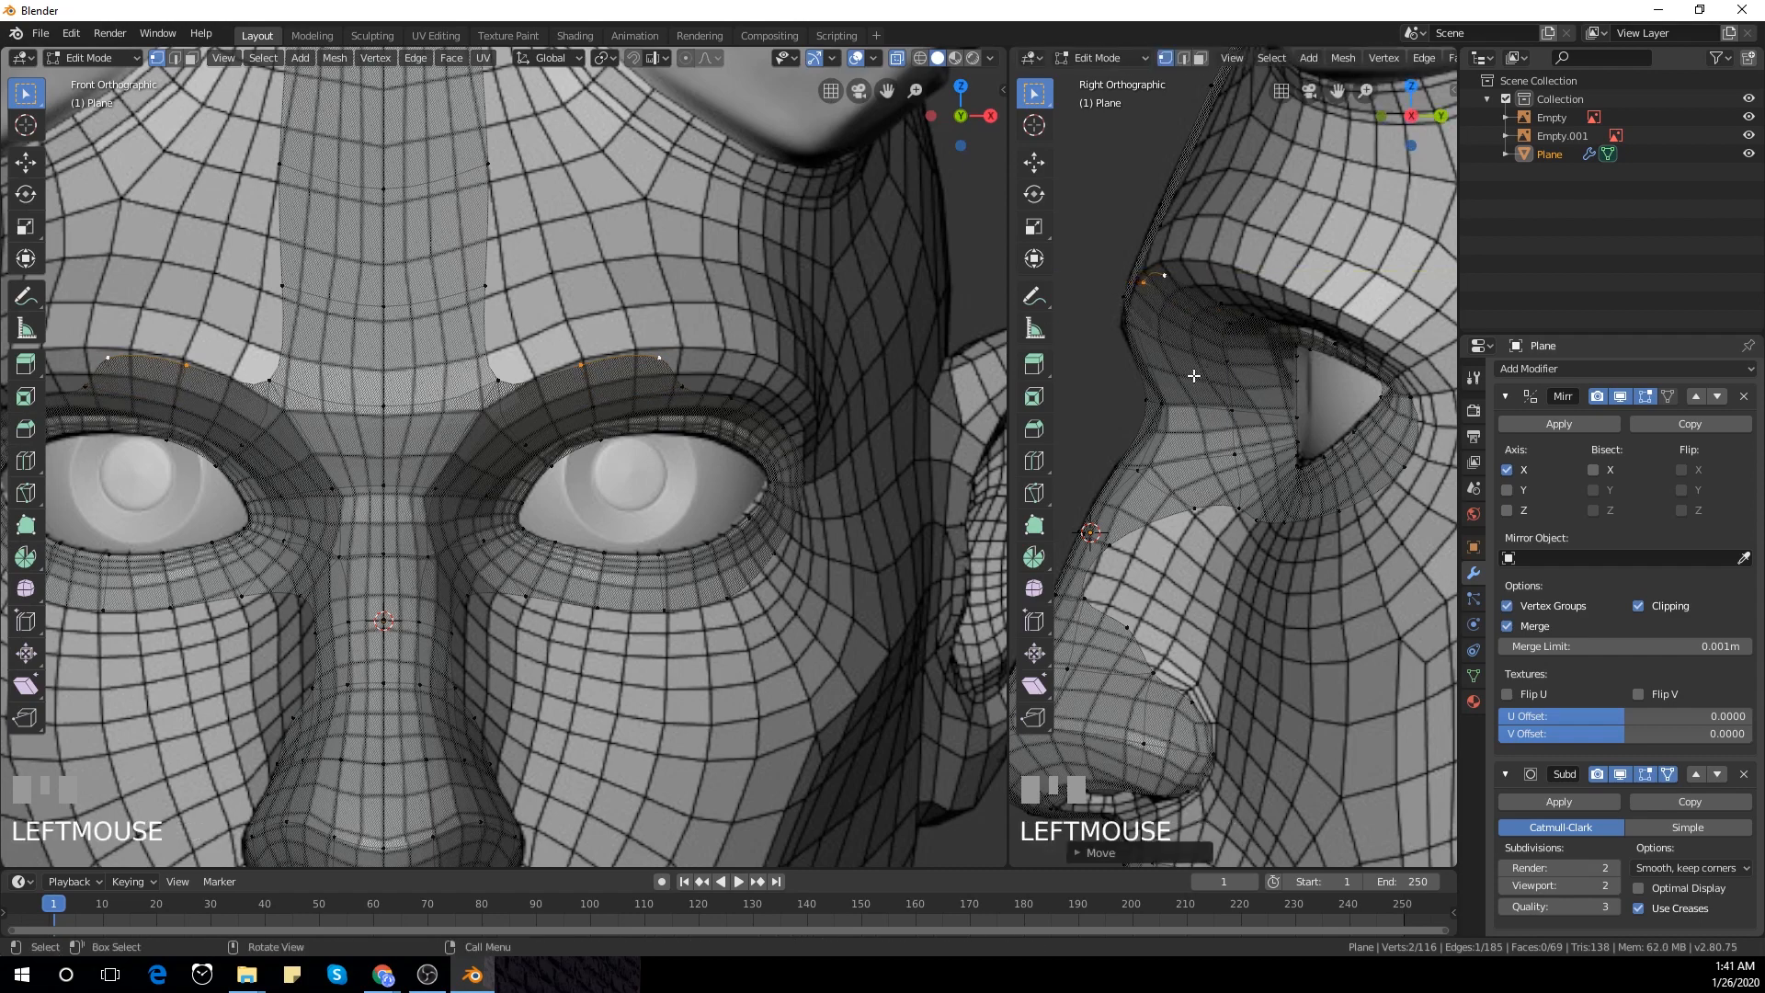
Apply smooth shading to the face mesh in Object Mode, then return to Edit Mode in the front view
scroll(741, 394, "down", 5)
middle_click_drag(741, 394, 658, 303, "shift")
scroll(602, 396, "down", 1)
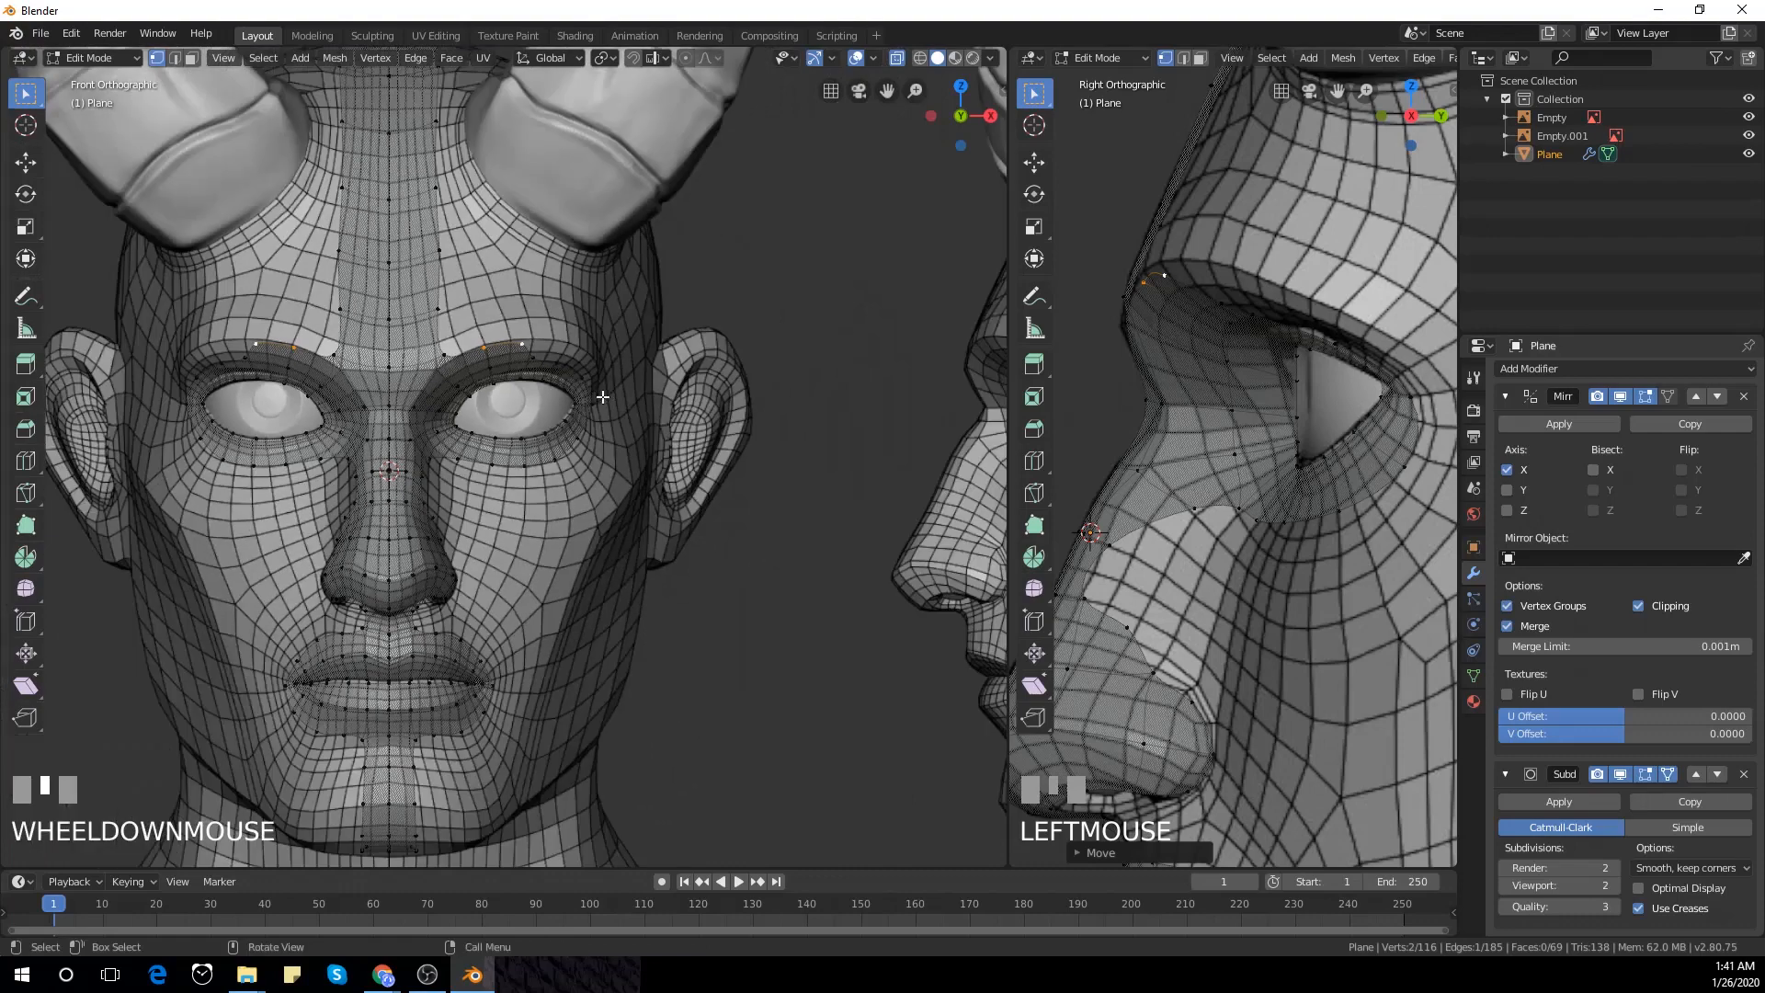
middle_click_drag(718, 420, 499, 419)
key("Tab")
right_click(499, 420)
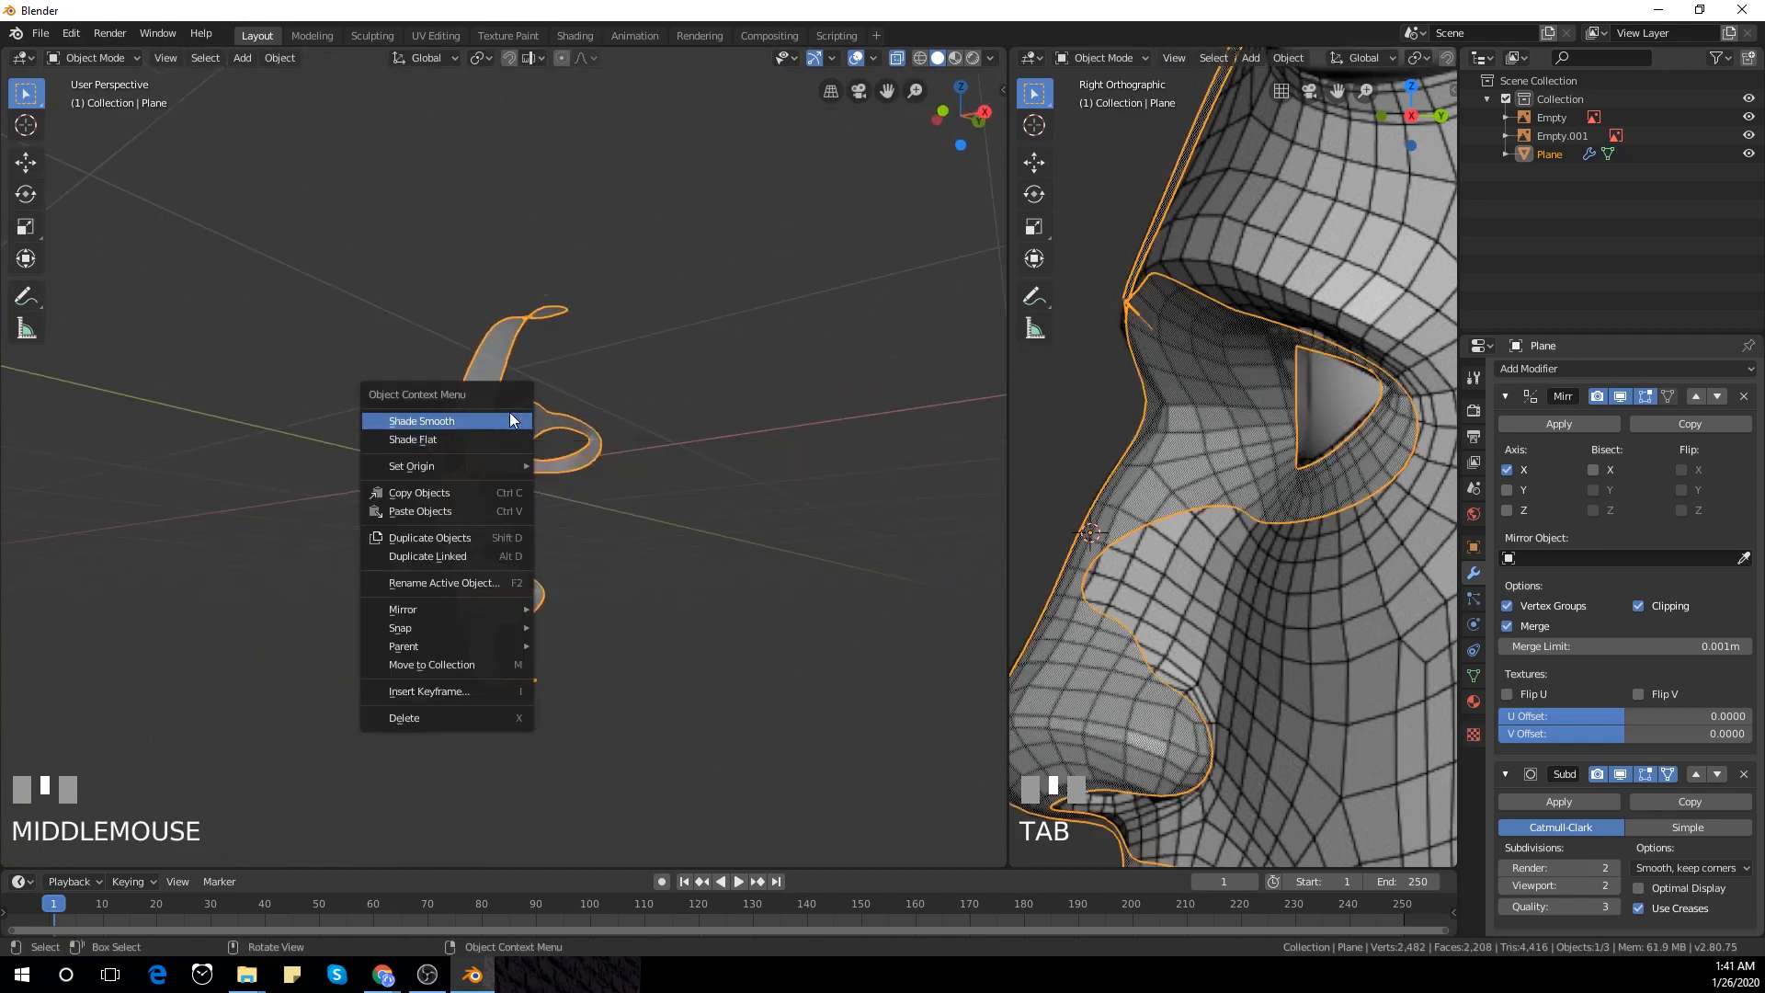
left_click(512, 420)
scroll(551, 445, "up", 3)
key("Tab")
scroll(551, 445, "down", 4)
middle_click_drag(552, 445, 715, 464)
key("KP_1")
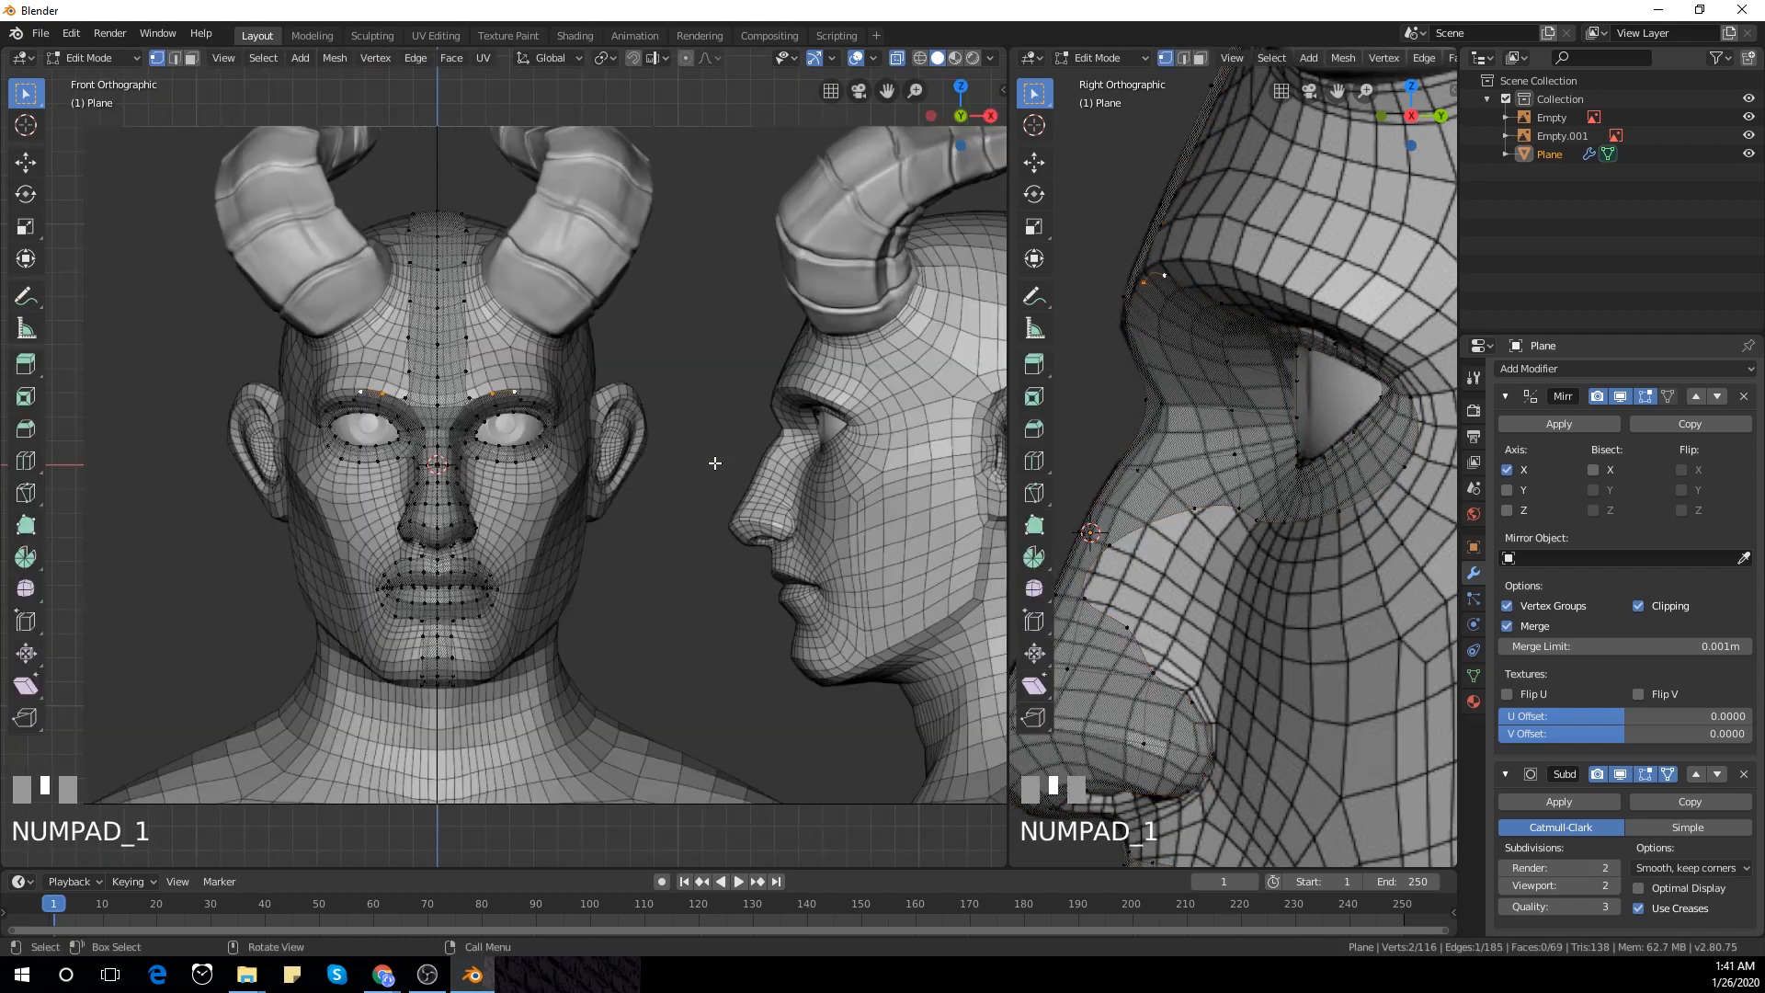
Raise the six centre-line vertices of the forehead strip about 0.035 m along Z
scroll(643, 451, "up", 4)
scroll(441, 435, "down", 2, "shift")
scroll(441, 436, "up", 2)
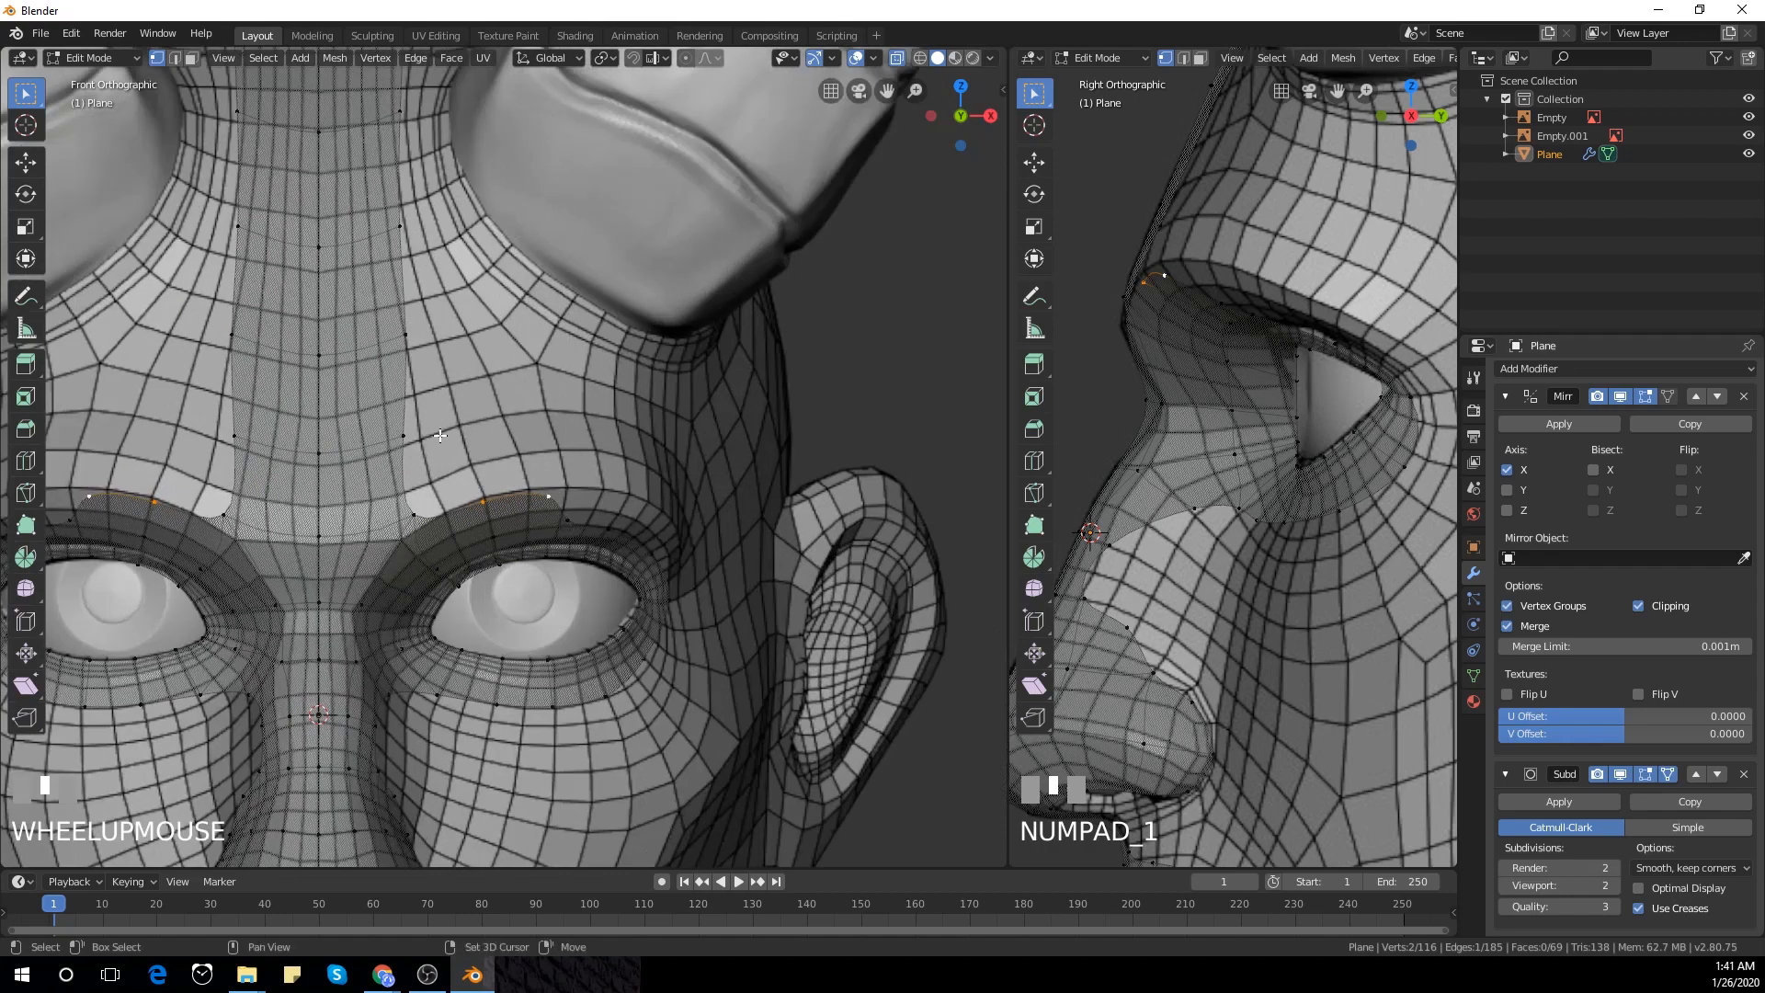
middle_click_drag(440, 436, 484, 502, "shift")
left_click(432, 564)
left_click(432, 482, "shift")
left_click(432, 383, "shift")
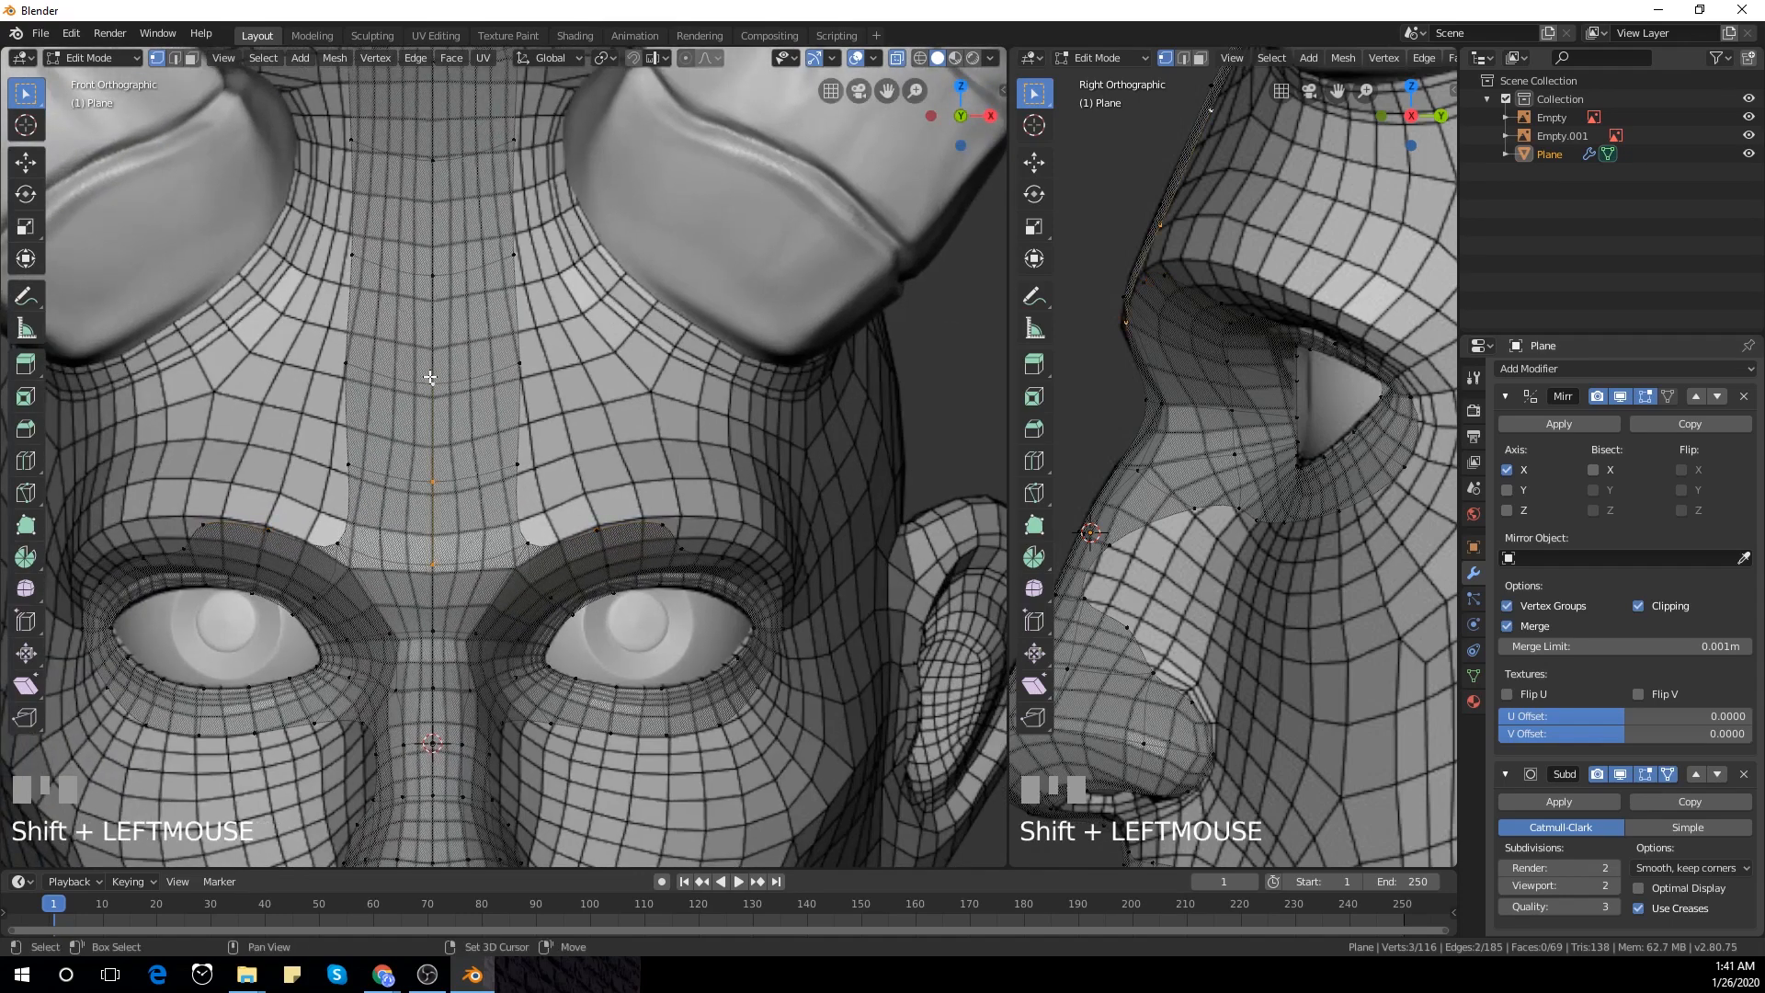
scroll(450, 349, "up", 1)
left_click(447, 302, "shift")
left_click(447, 213, "shift")
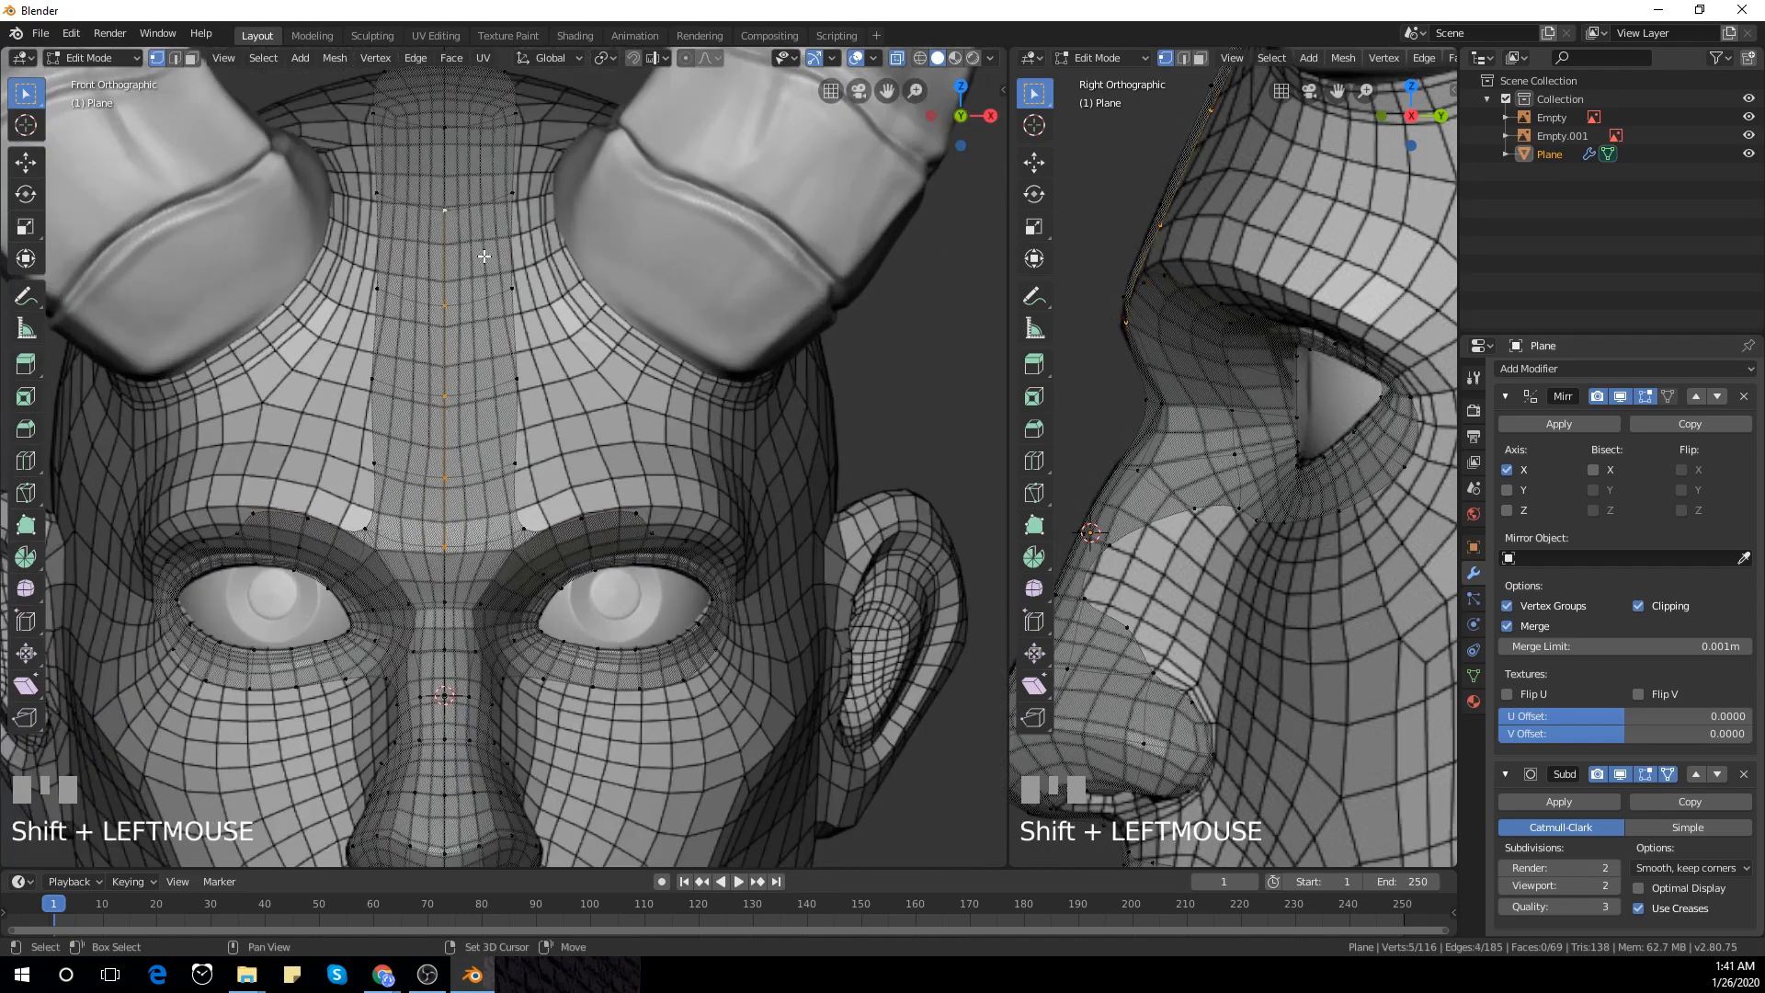
left_click(449, 130, "shift")
scroll(580, 335, "down", 1)
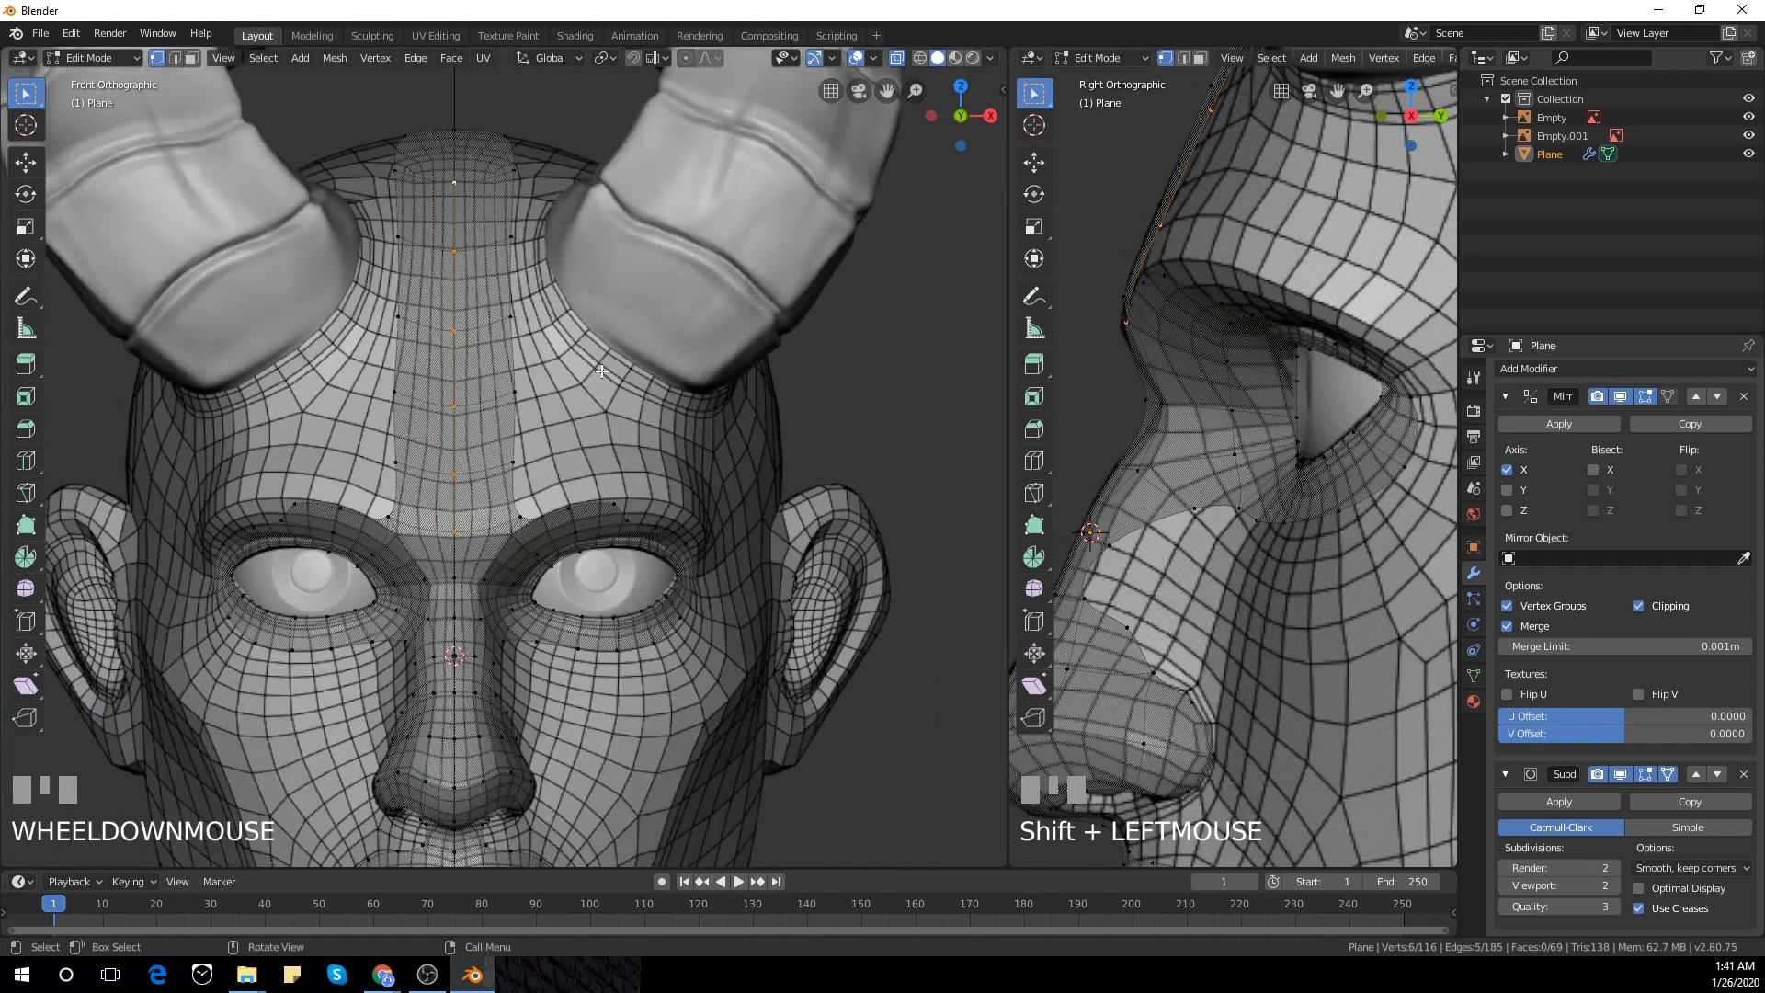
key("g")
key("z")
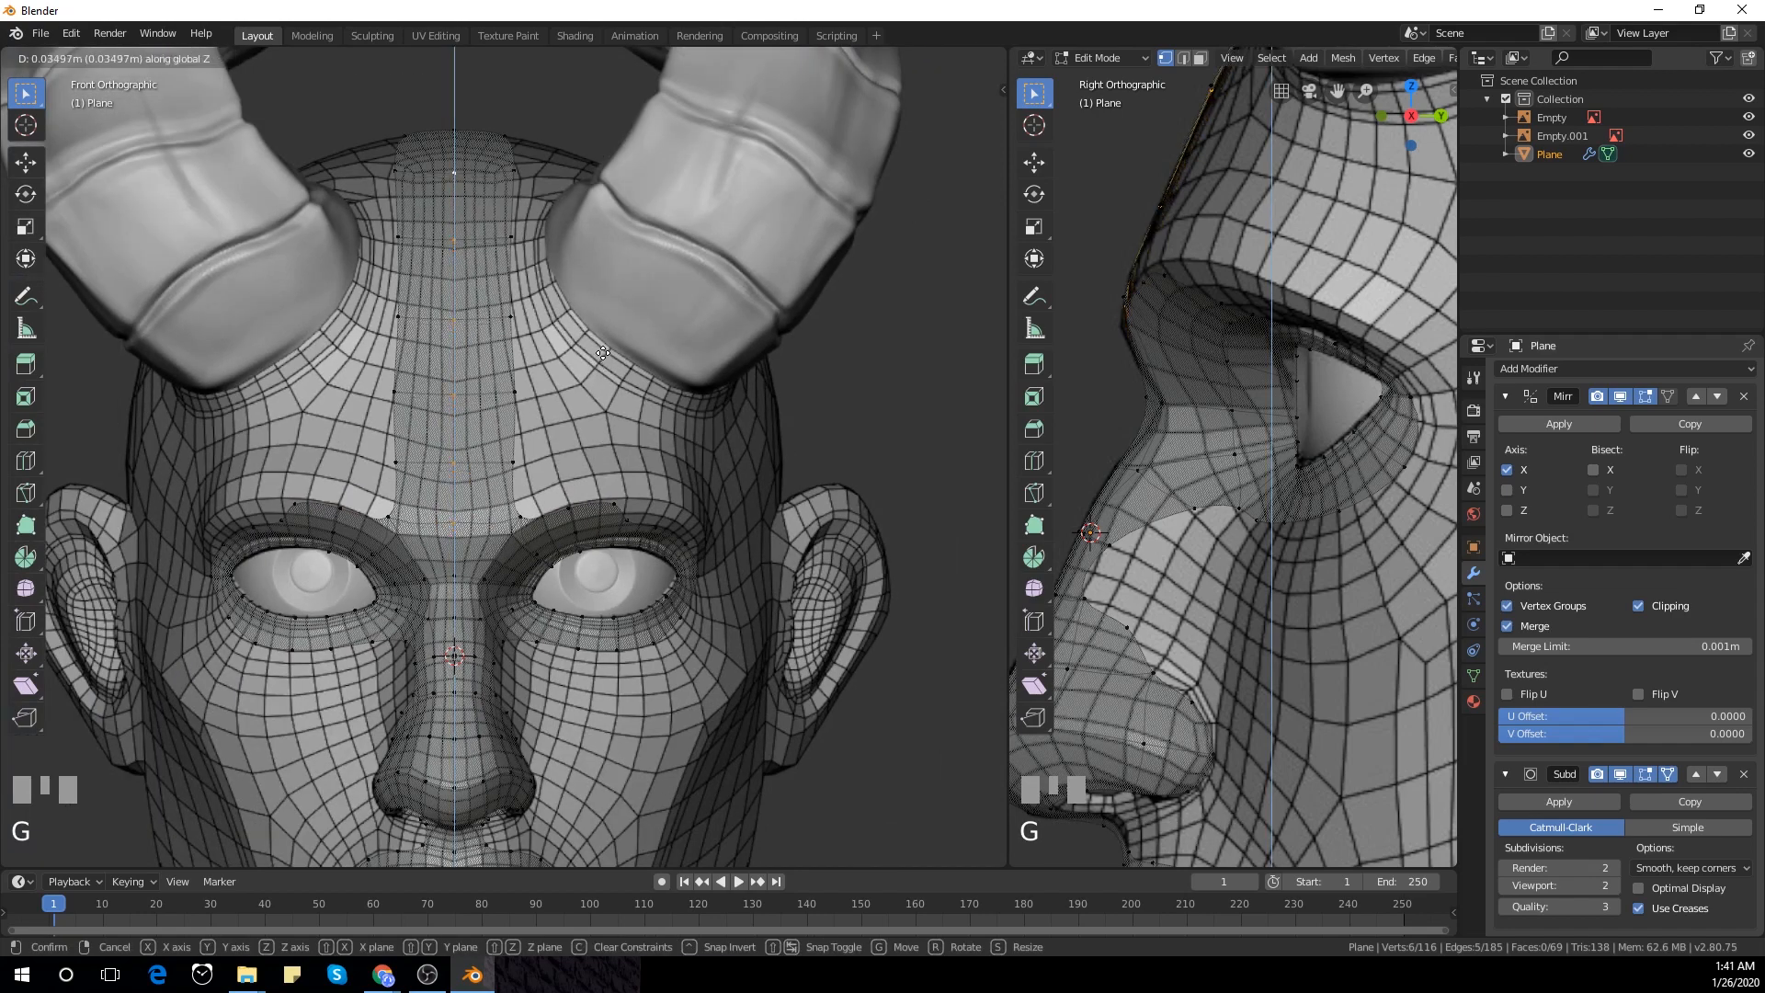
left_click(604, 351)
Inspect the face mesh in Object Mode against the front reference
middle_click_drag(604, 351, 597, 476)
scroll(635, 398, "down", 2)
key("Tab")
scroll(607, 401, "down", 2)
key("KP_1")
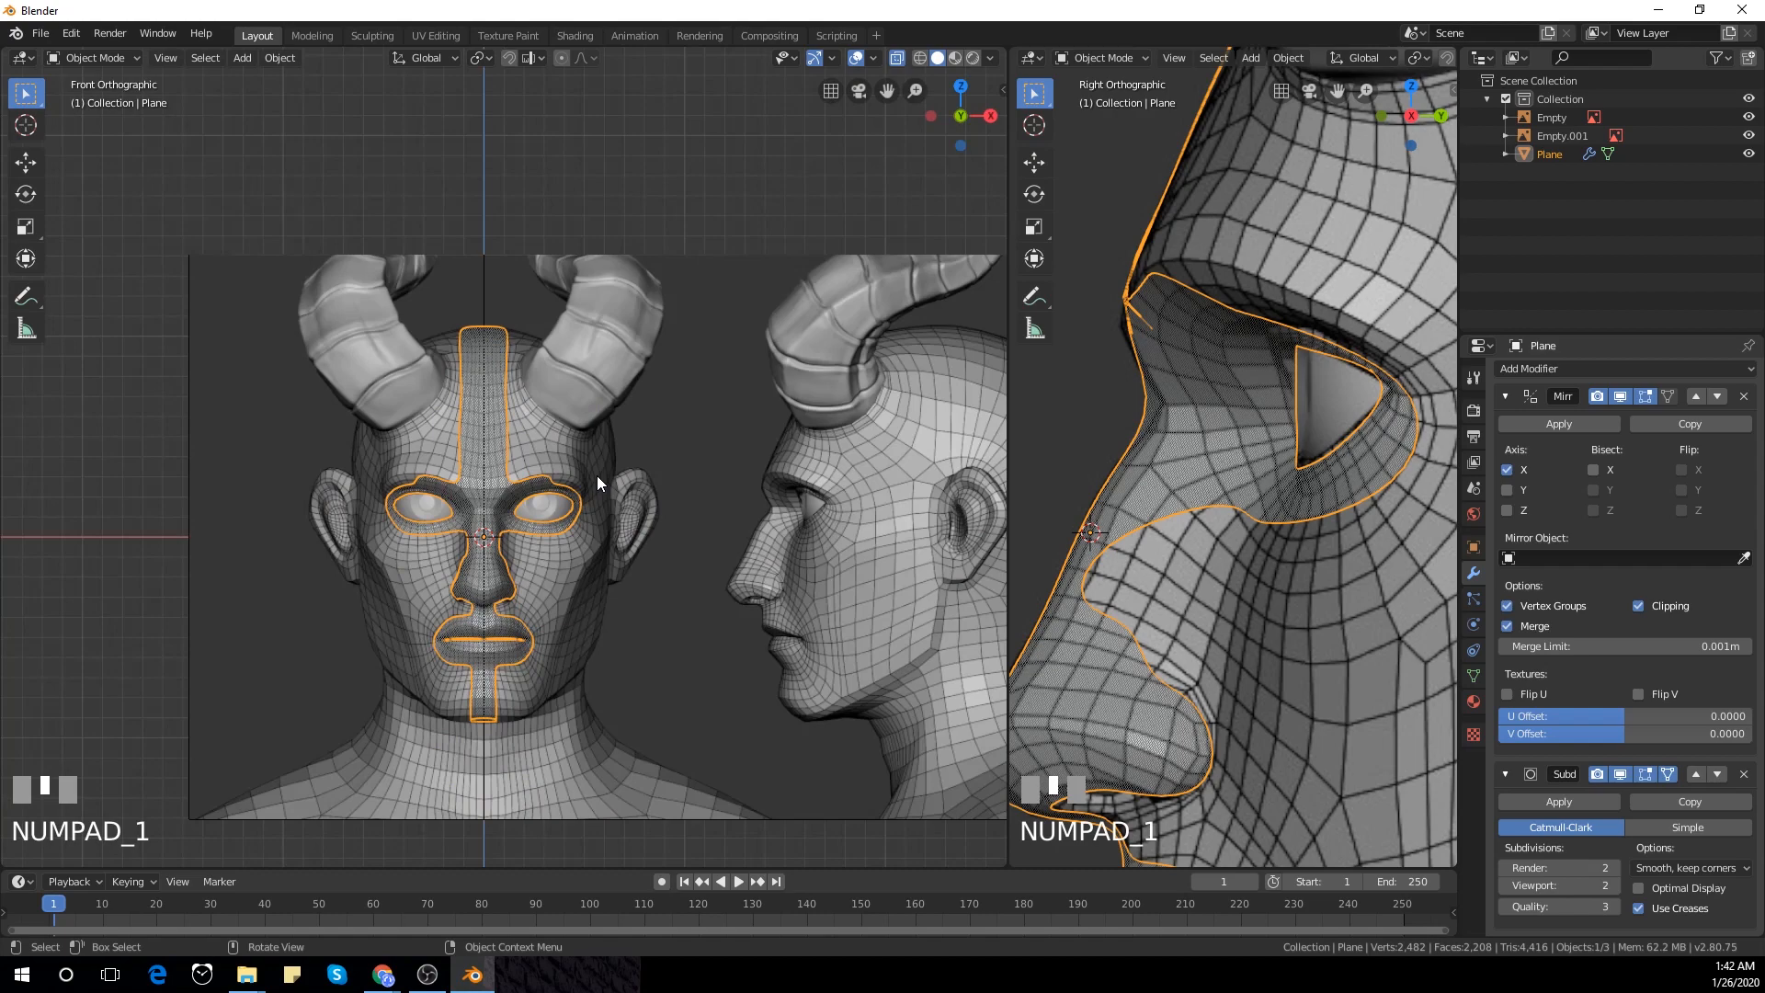
scroll(608, 474, "down", 1)
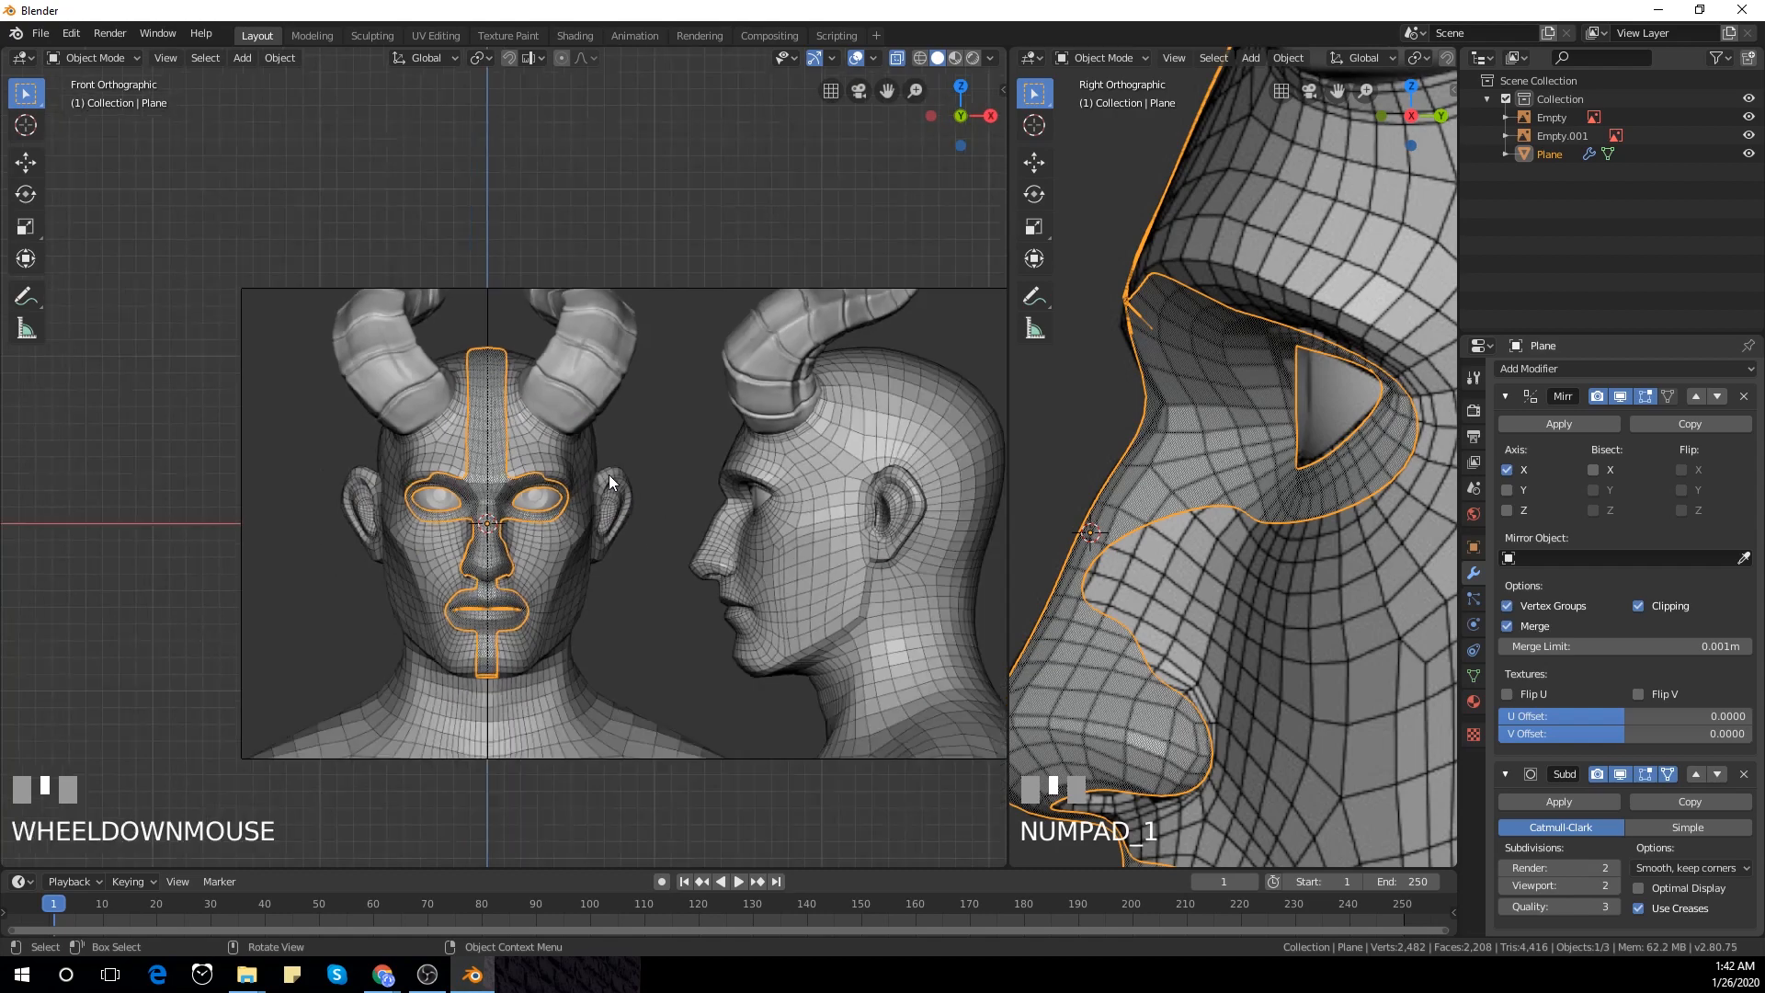
scroll(582, 507, "up", 2)
middle_click_drag(591, 583, 581, 483, "shift")
scroll(633, 593, "up", 2)
scroll(566, 454, "up", 2)
scroll(564, 472, "down", 2)
scroll(488, 450, "up", 3)
Move the nose-side vertex below the inner eye corner about 0.03 m outward and 0.02 m down, and adjust the neighbouring under-eye vertex
key("Tab")
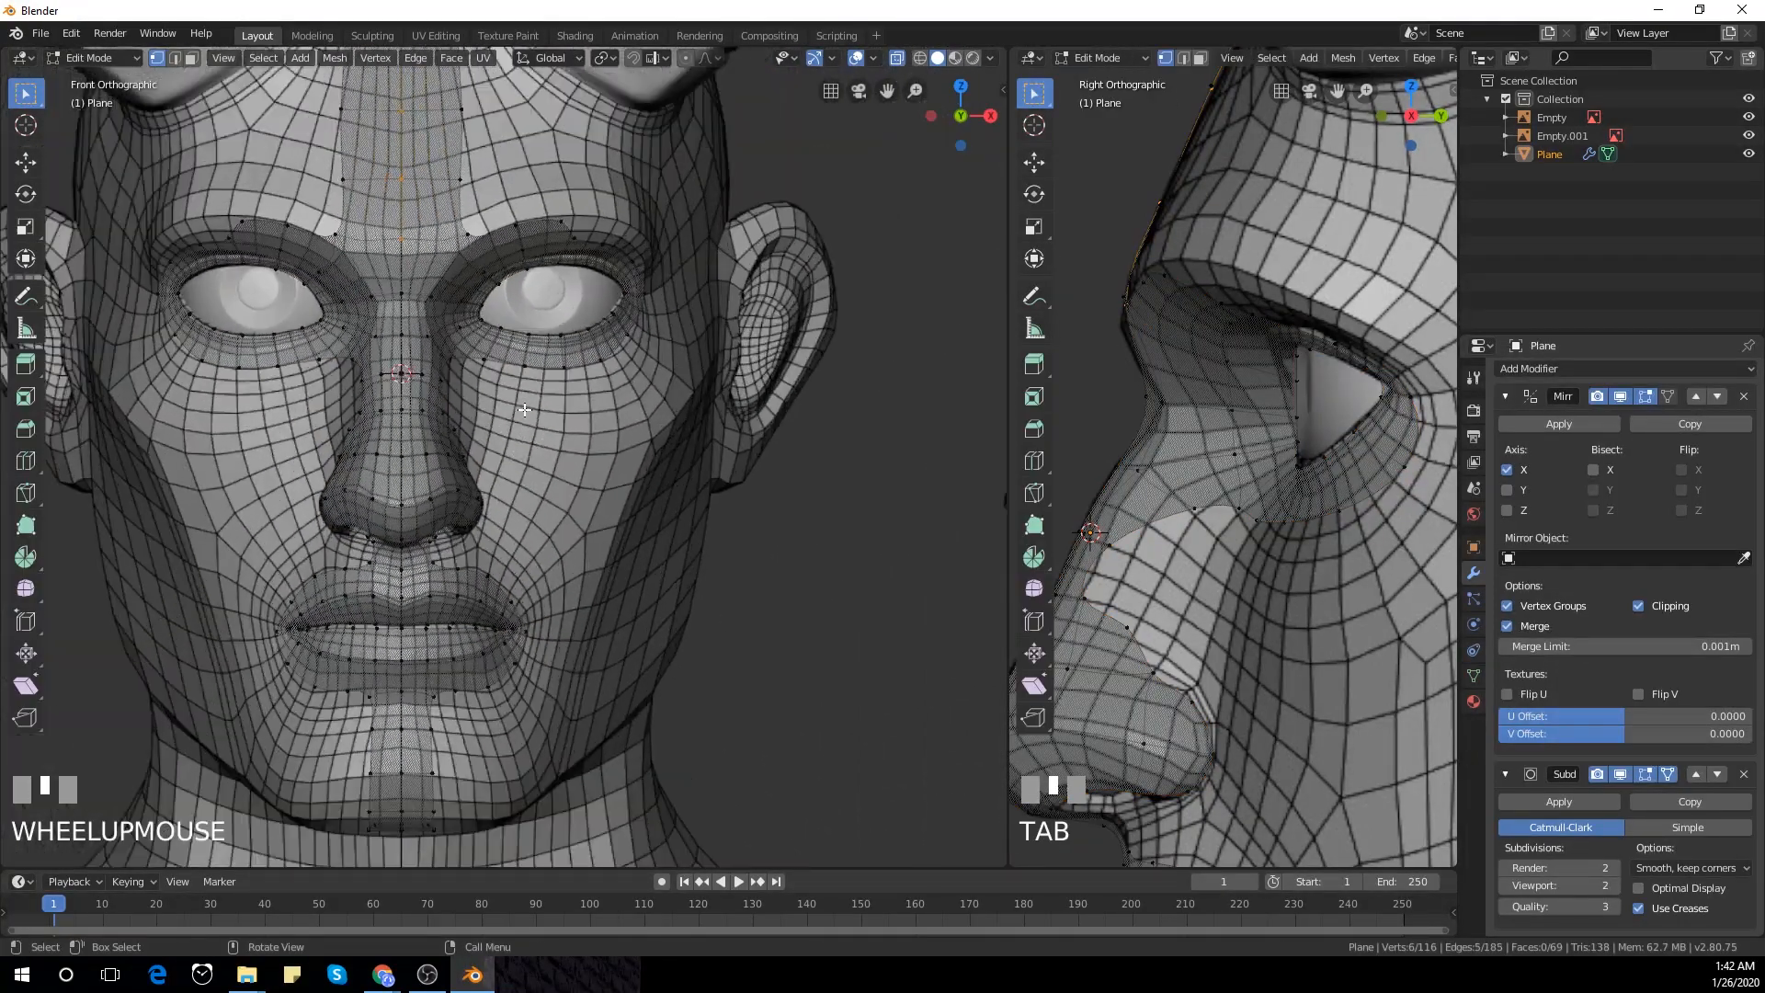
left_click(530, 349)
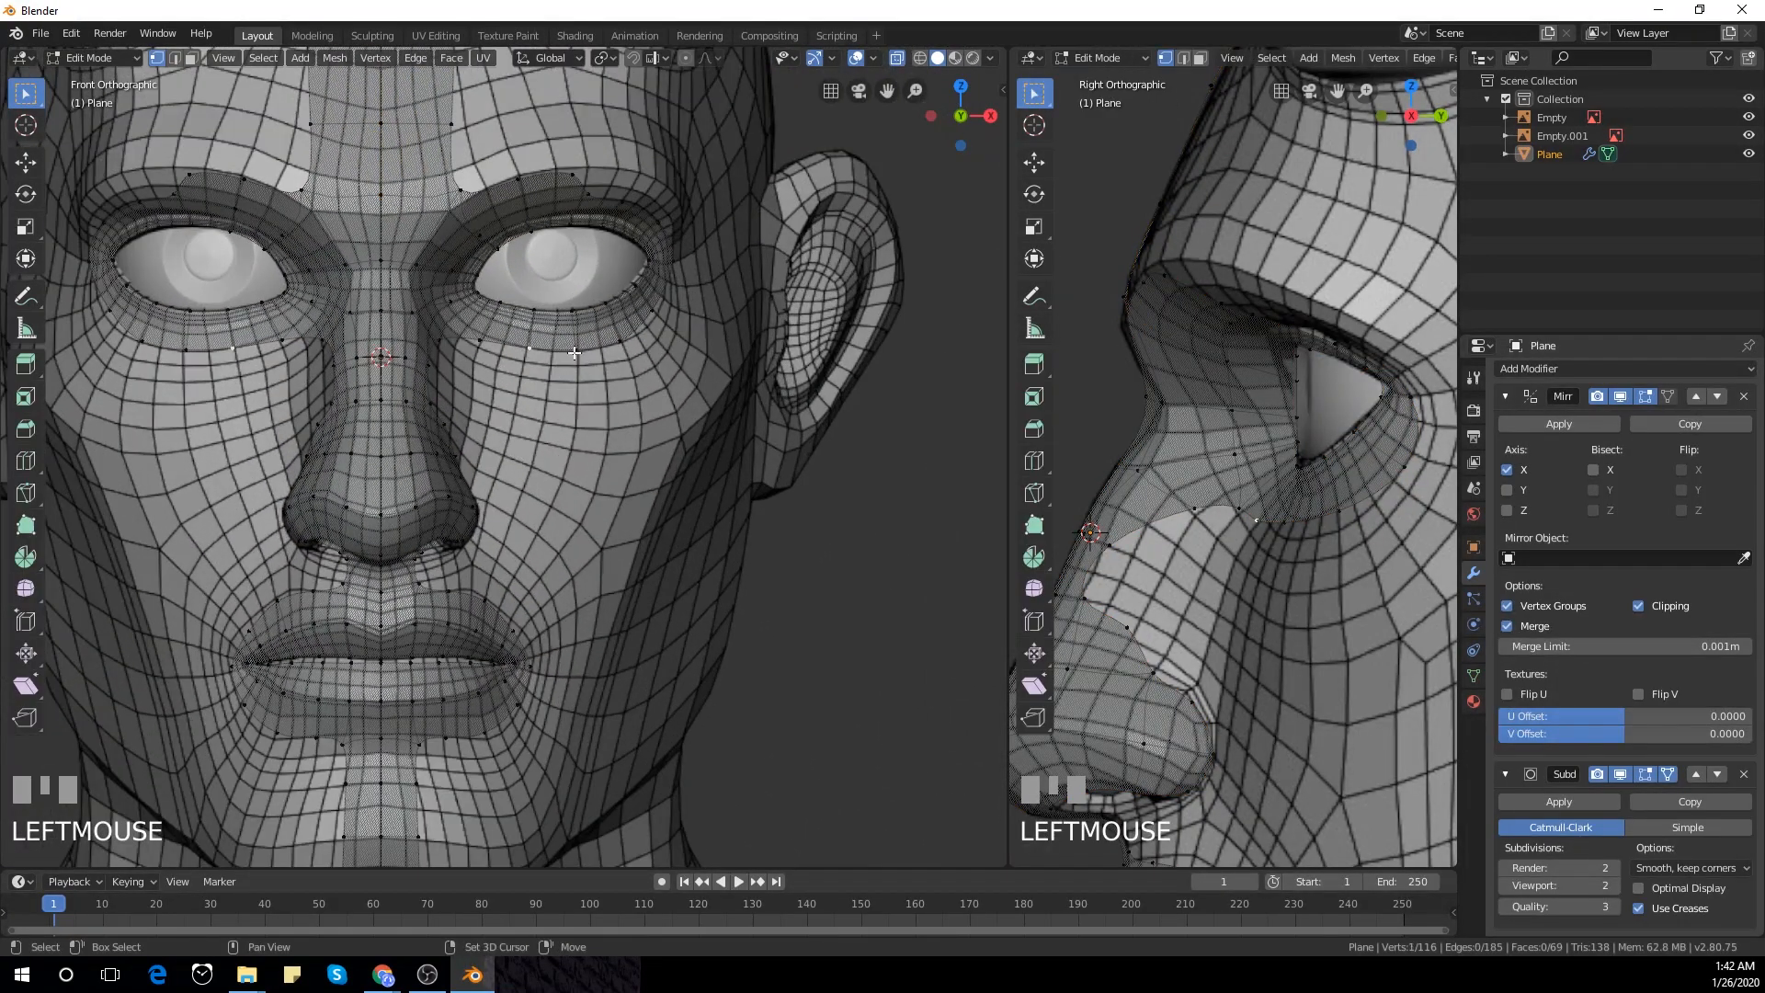
left_click(574, 352, "shift")
scroll(574, 352, "up", 1)
middle_click_drag(572, 389, 564, 435, "shift")
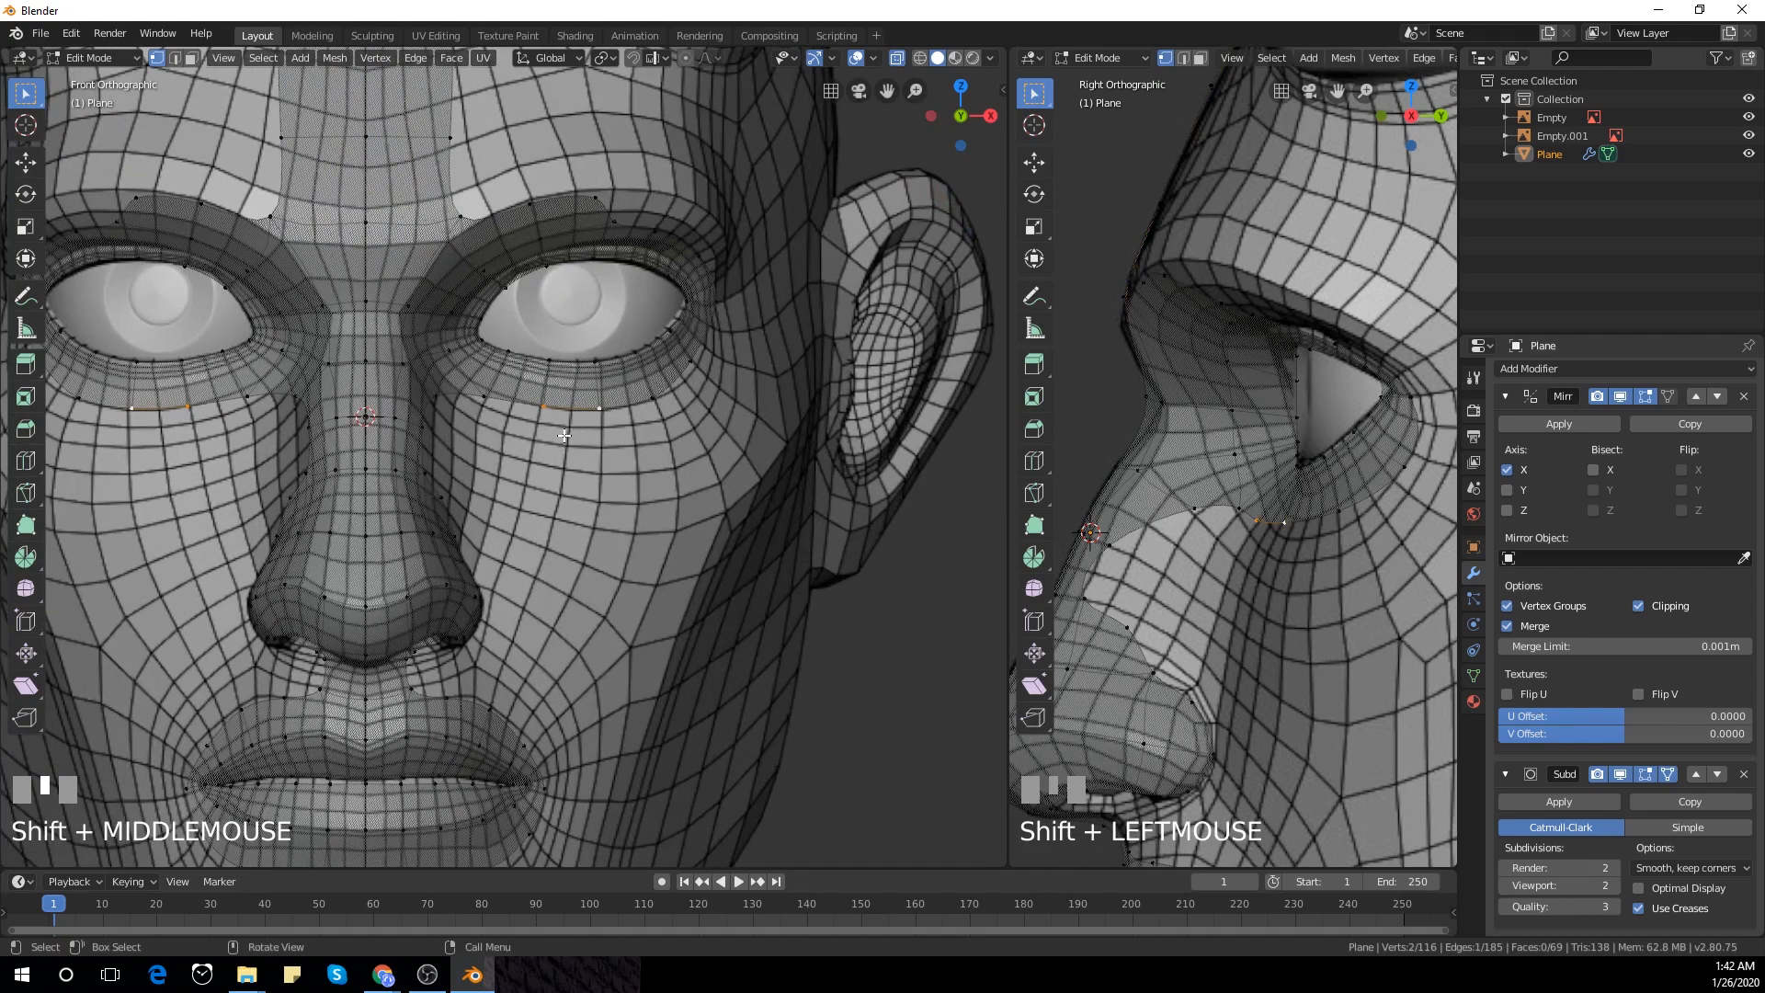
left_click(439, 402)
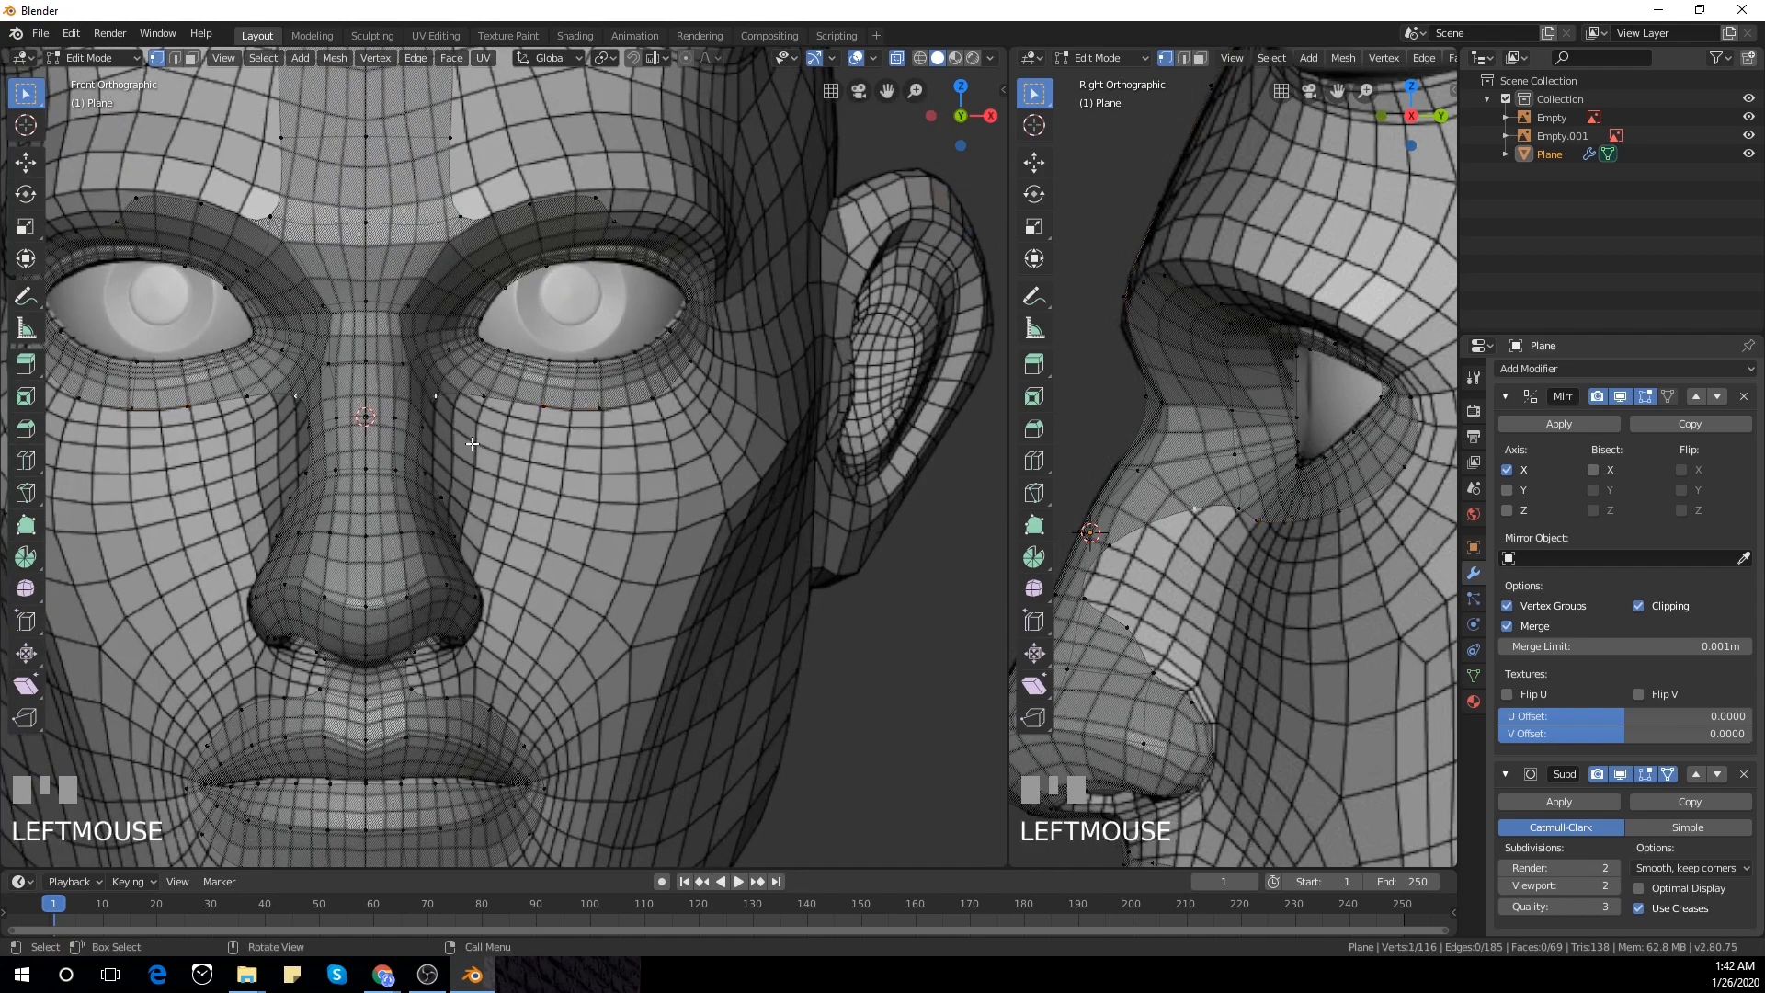
key("g")
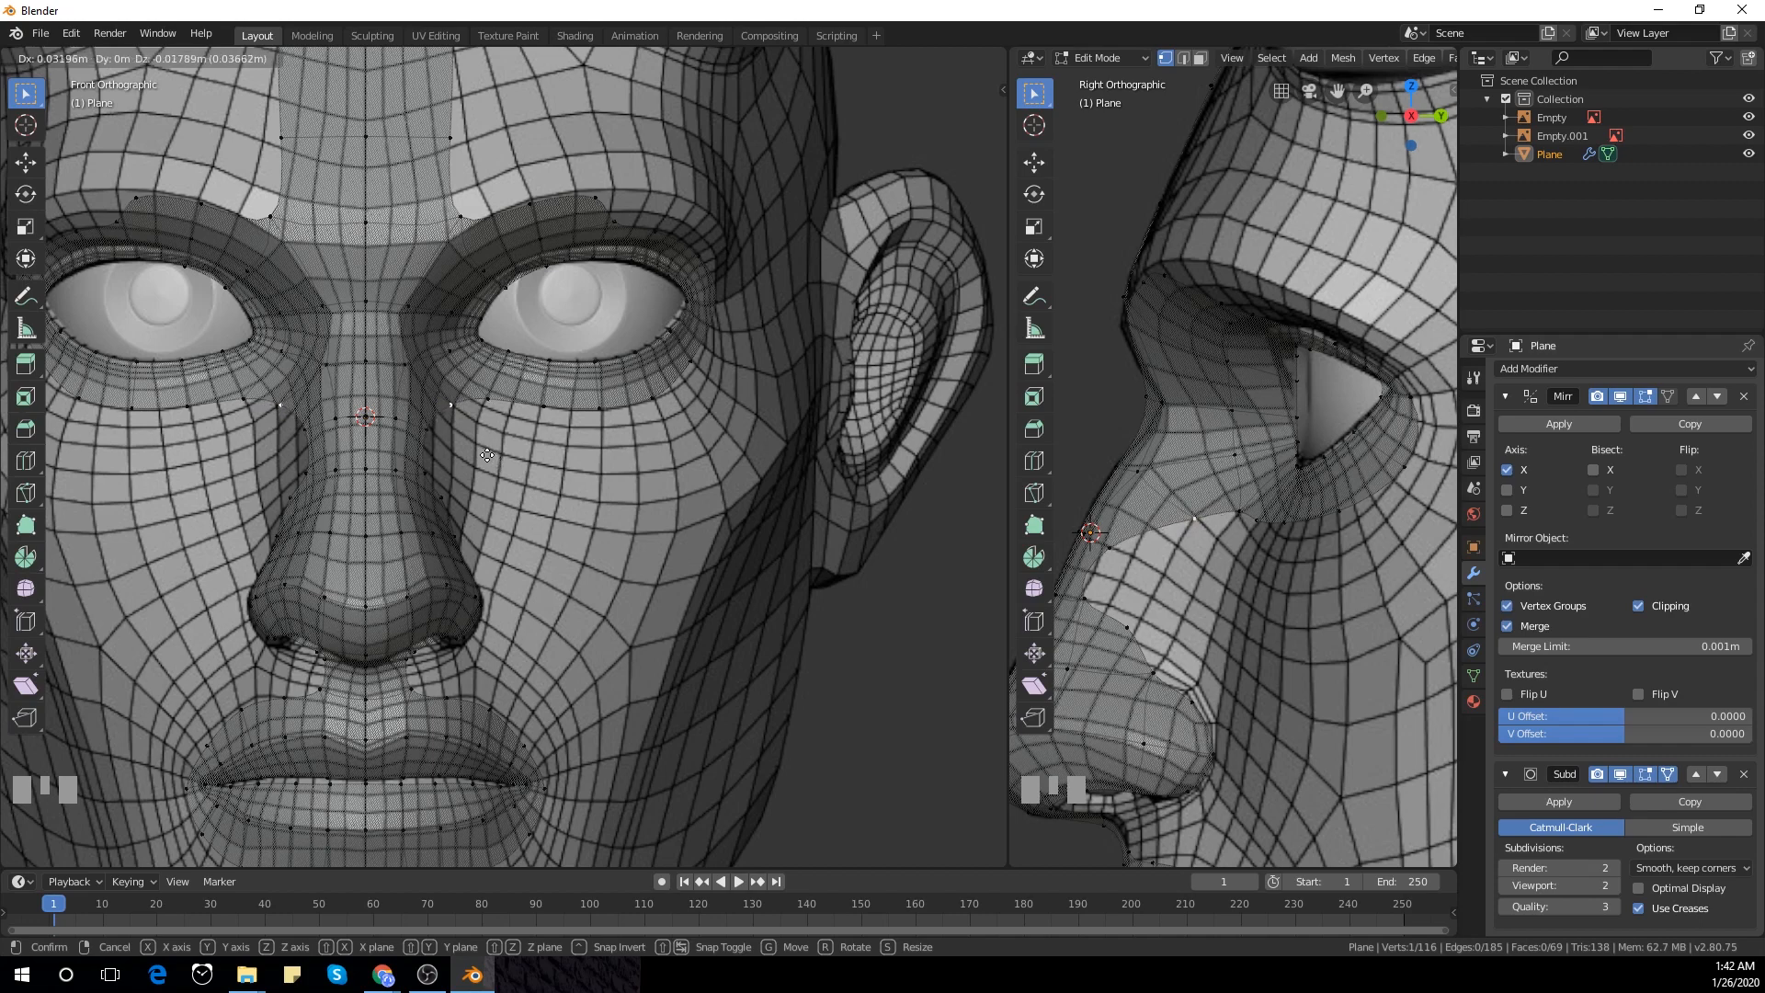
left_click(488, 454)
key("g")
left_click(535, 393)
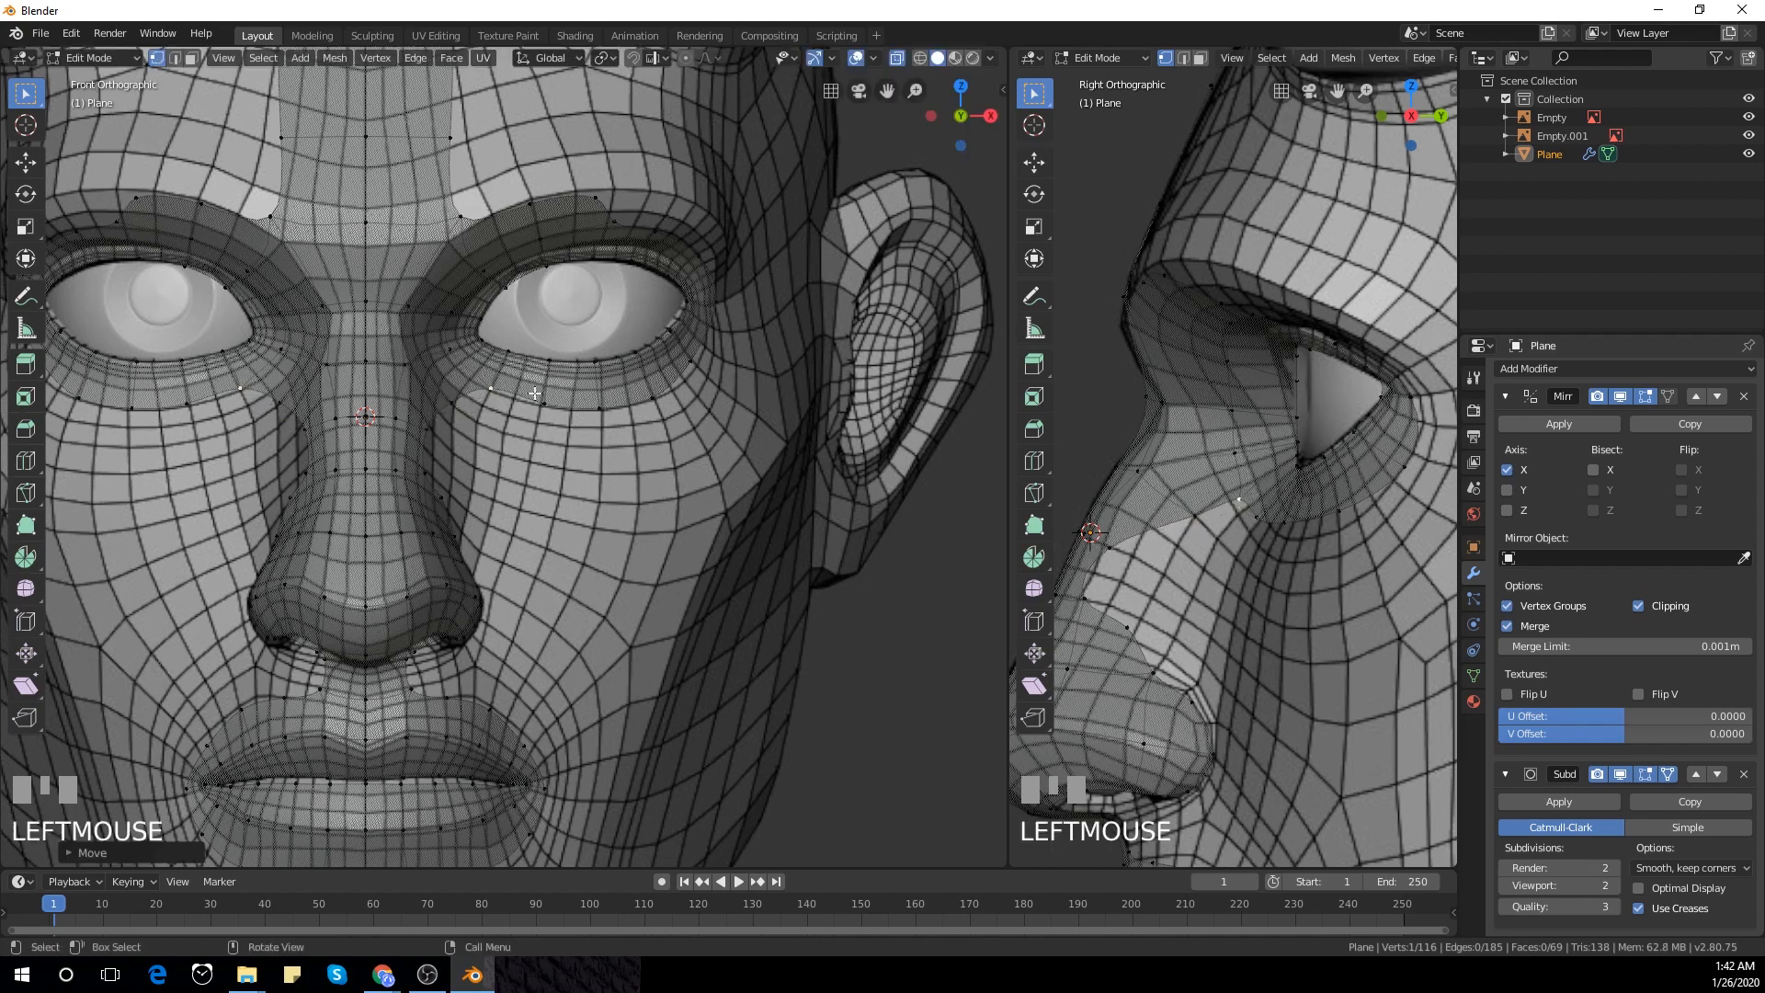
Extrude the lower edge of the under-eye strip downward and fill the face between it and the nose-side vertex
left_click(554, 408, "shift")
key("e")
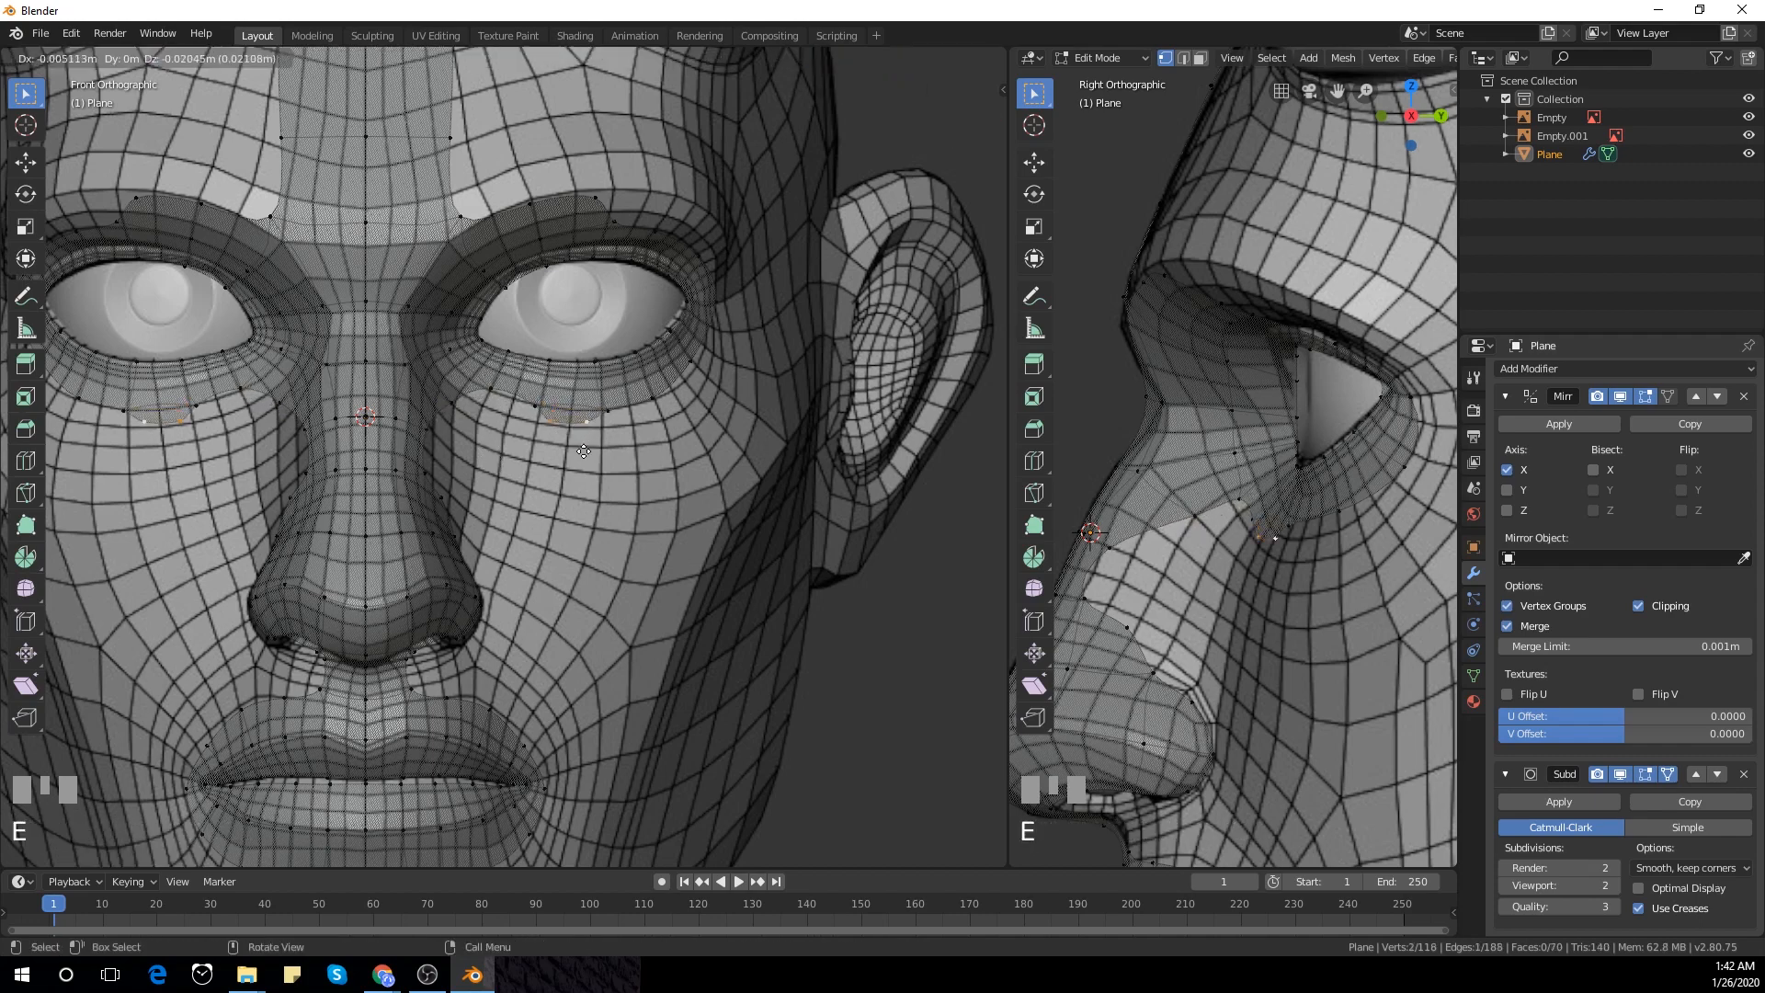
left_click(575, 446)
left_click(454, 401, "shift")
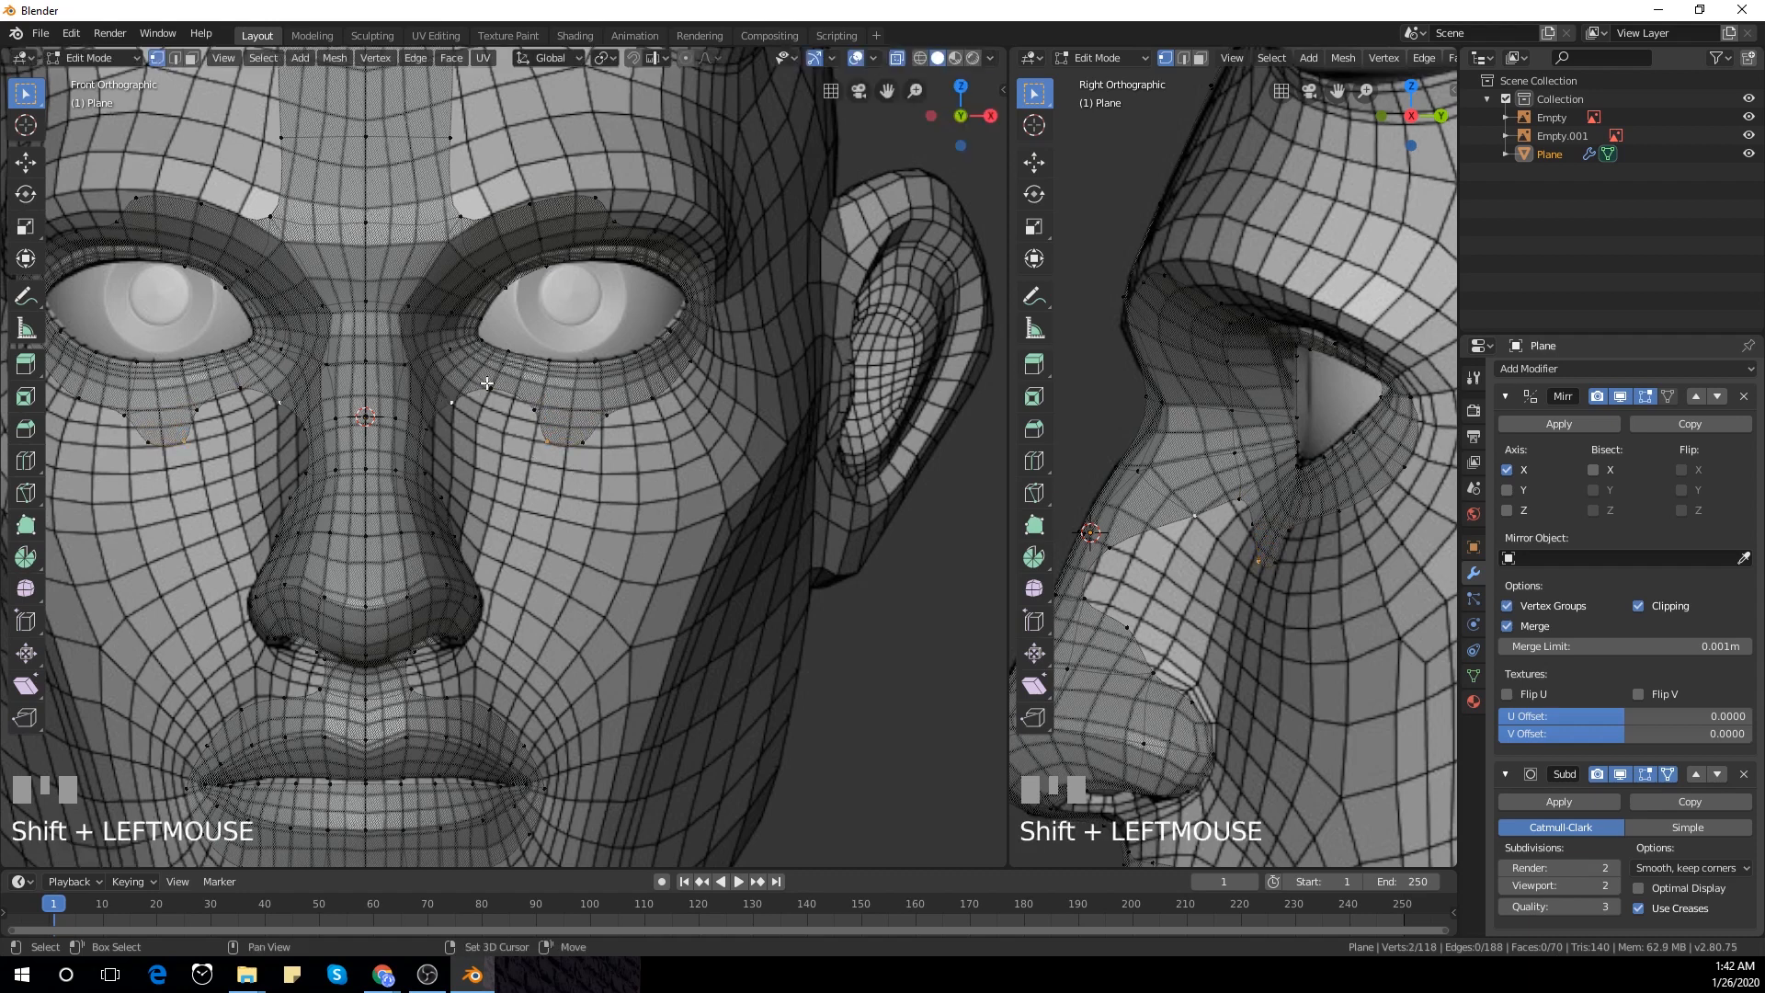
key("f")
Extrude the outer lower edge of the eye loop downward onto the cheek in the front view
left_click(596, 451)
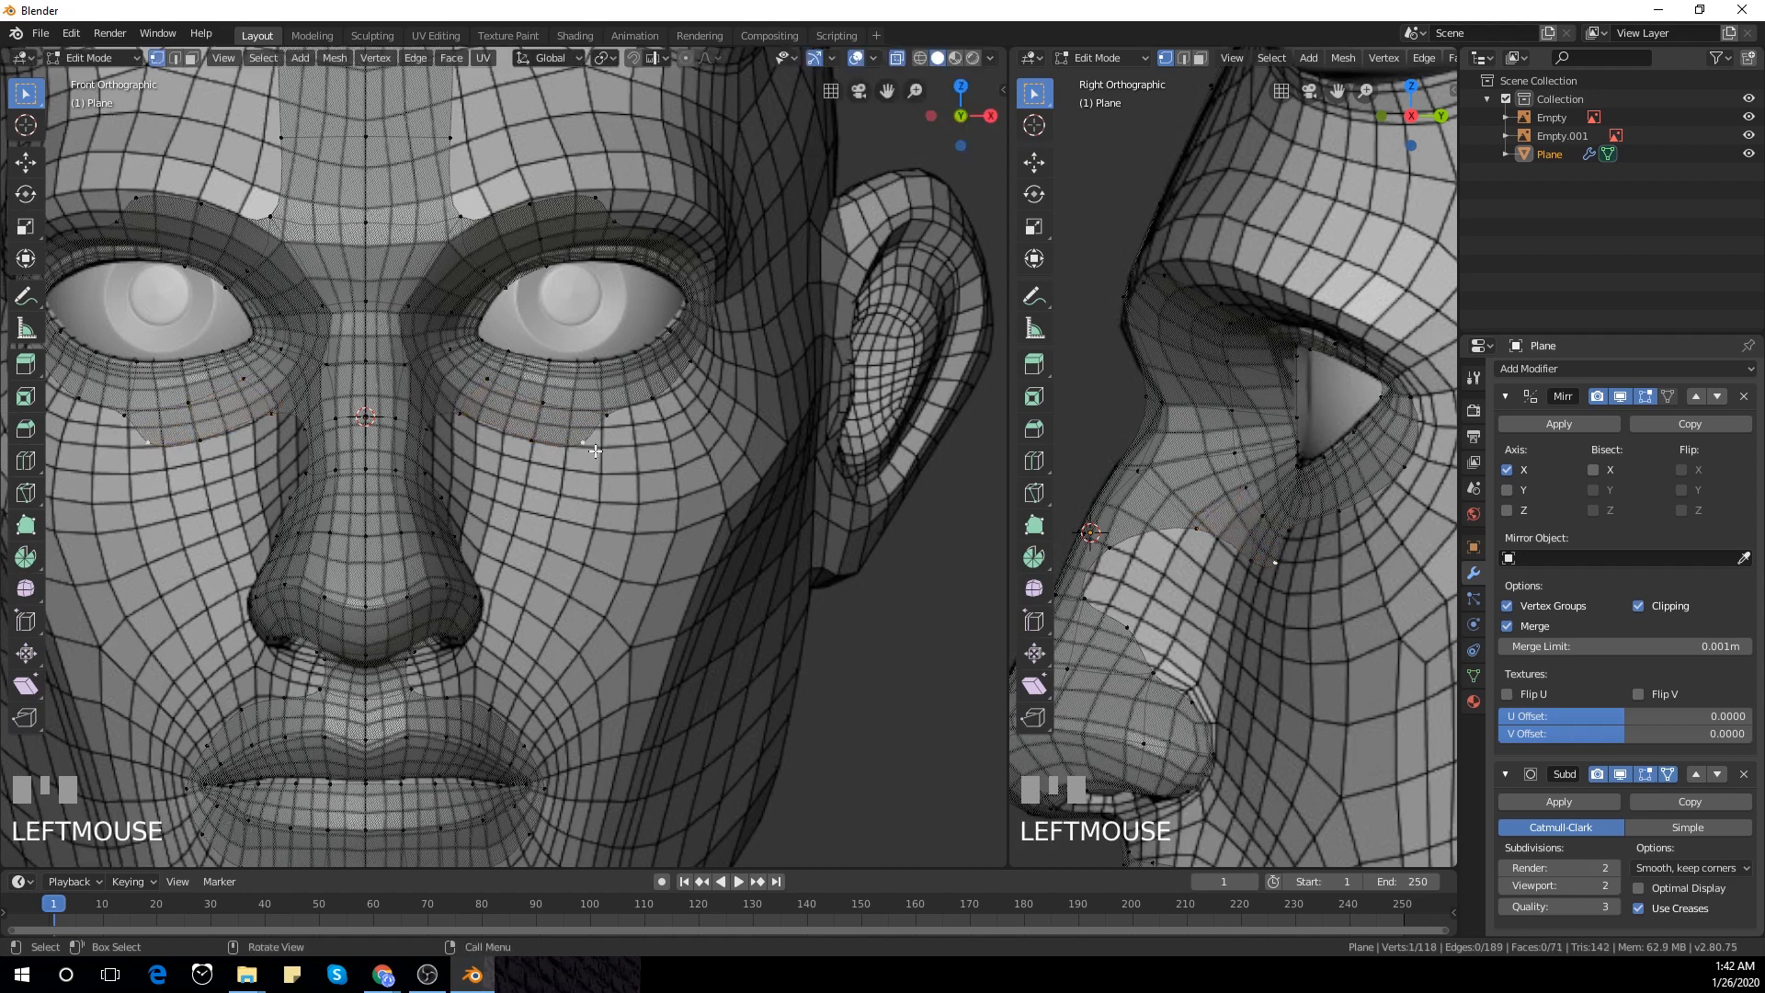
left_click(693, 430, "shift")
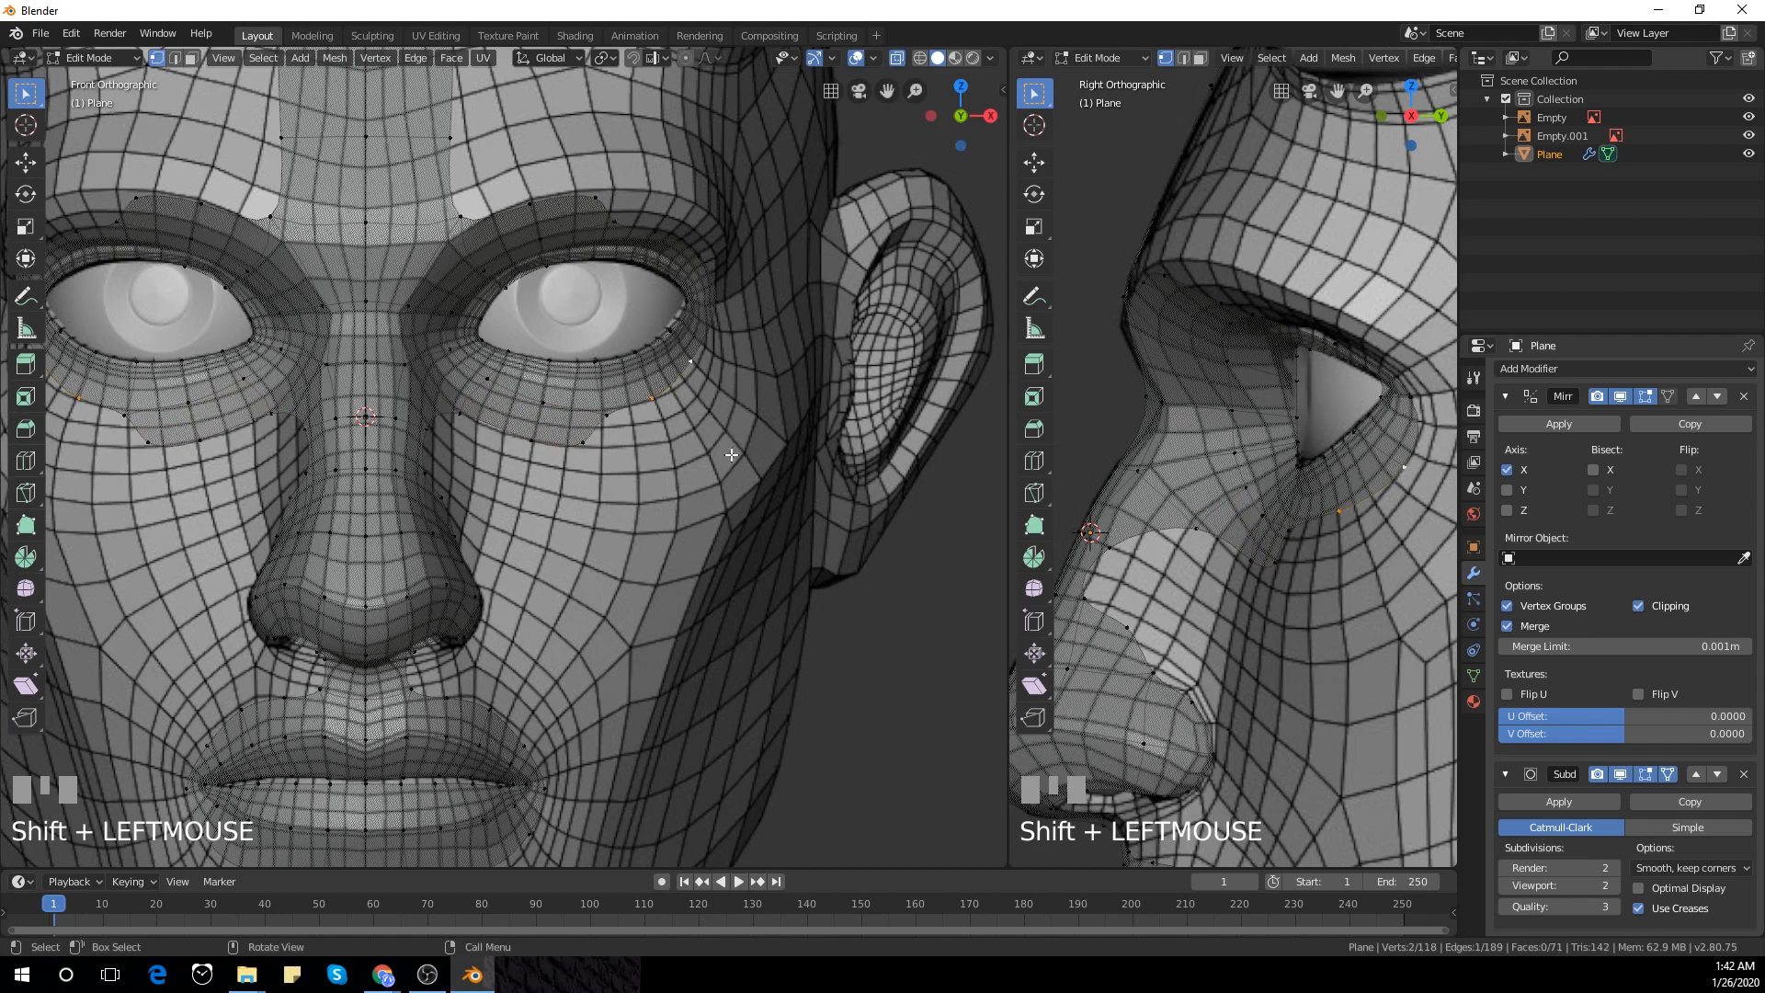
middle_click_drag(732, 454, 633, 455, "shift")
key("e")
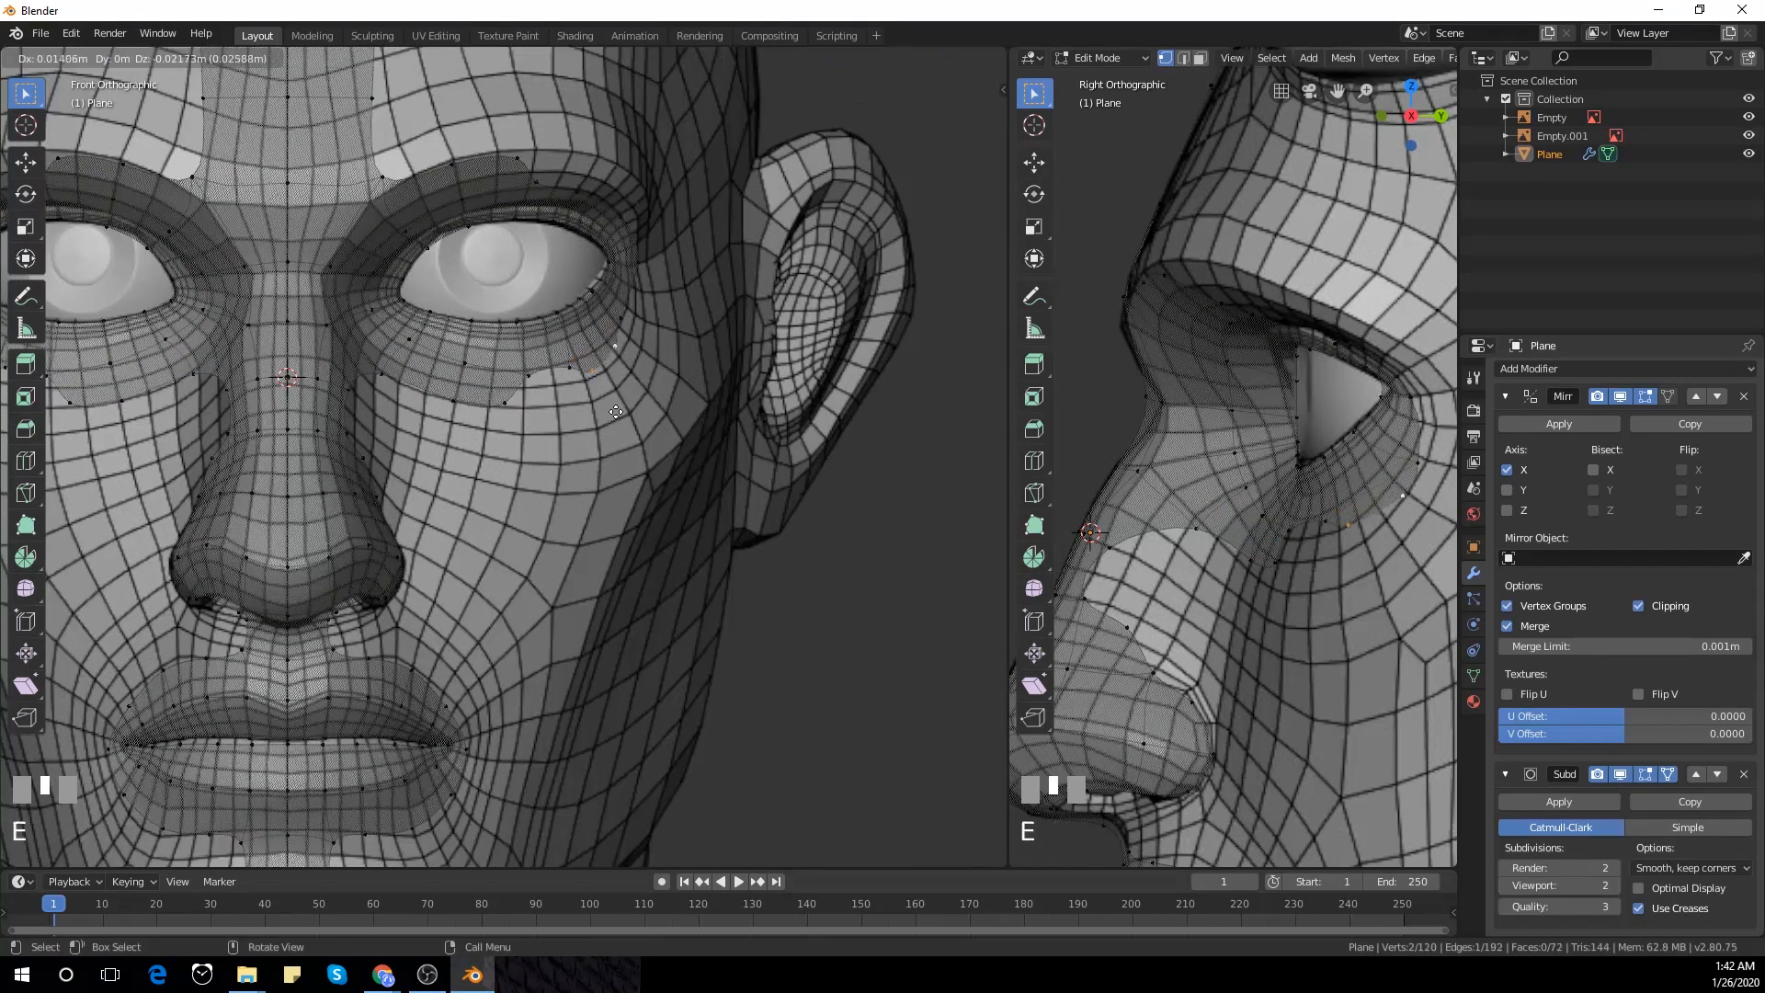
left_click(623, 442)
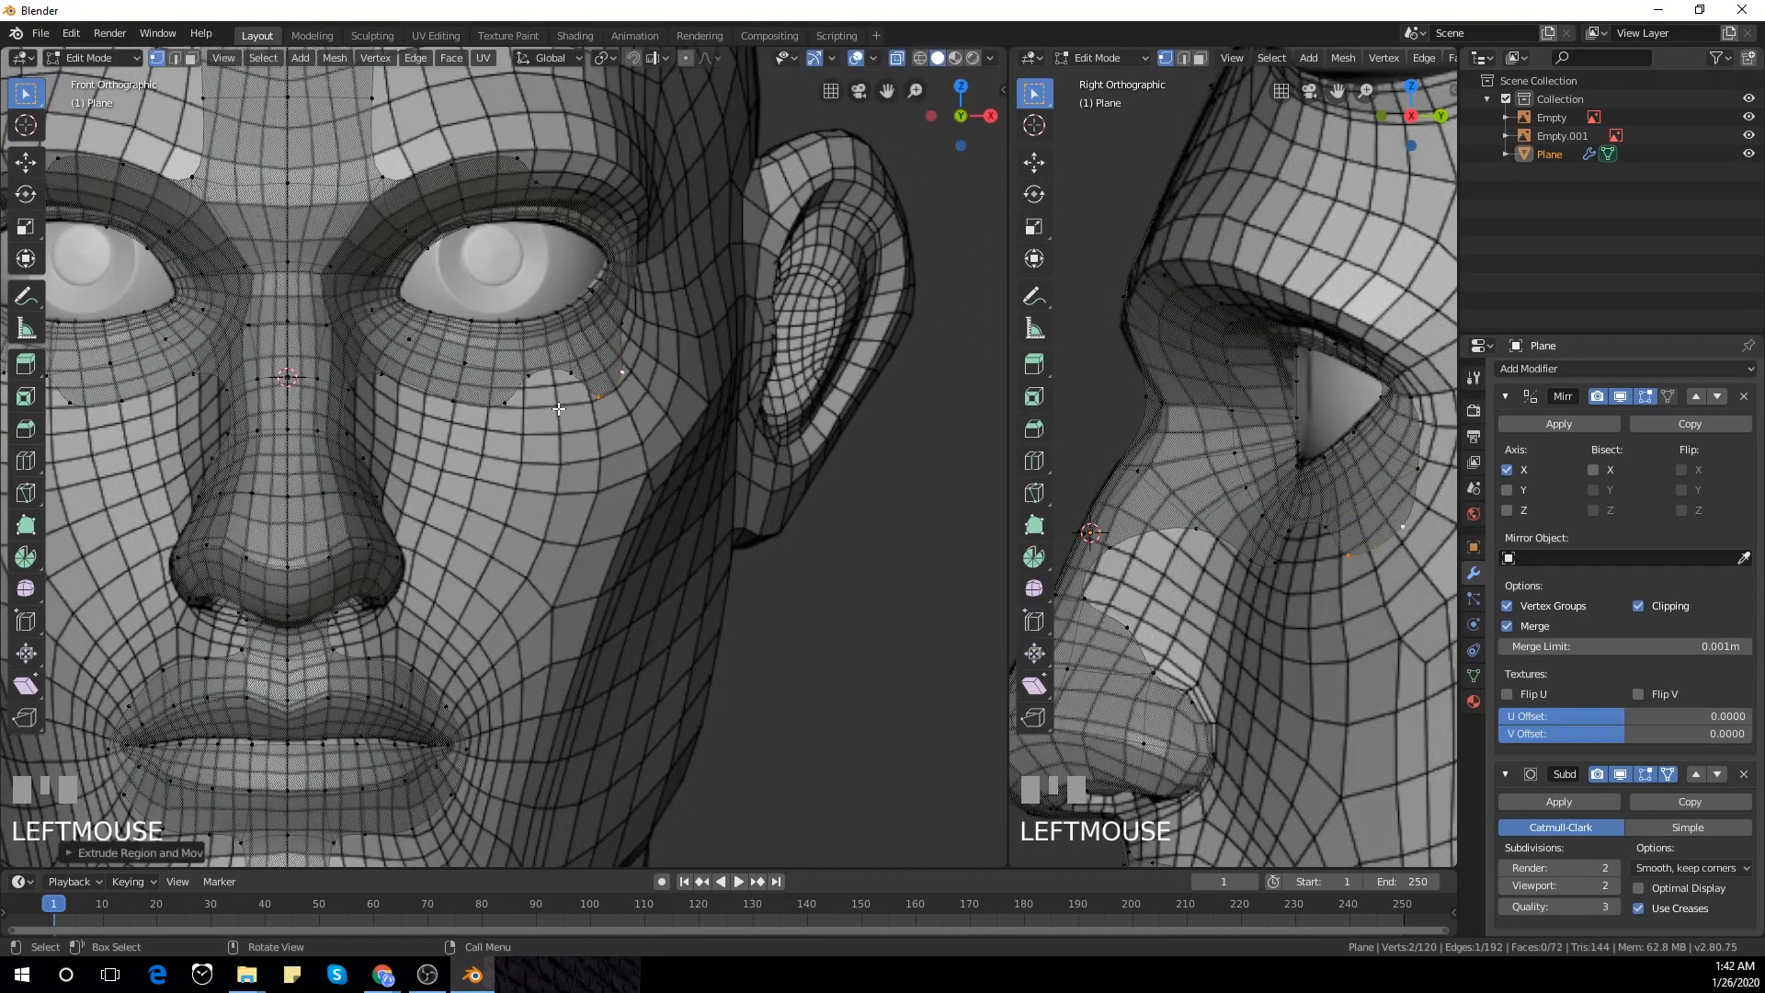
Fill the gap under the eye with a face between the under-eye strip and the extruded cheek edge
left_click(588, 403)
left_click(506, 403, "shift")
left_click(528, 371, "shift")
left_click(570, 373, "shift")
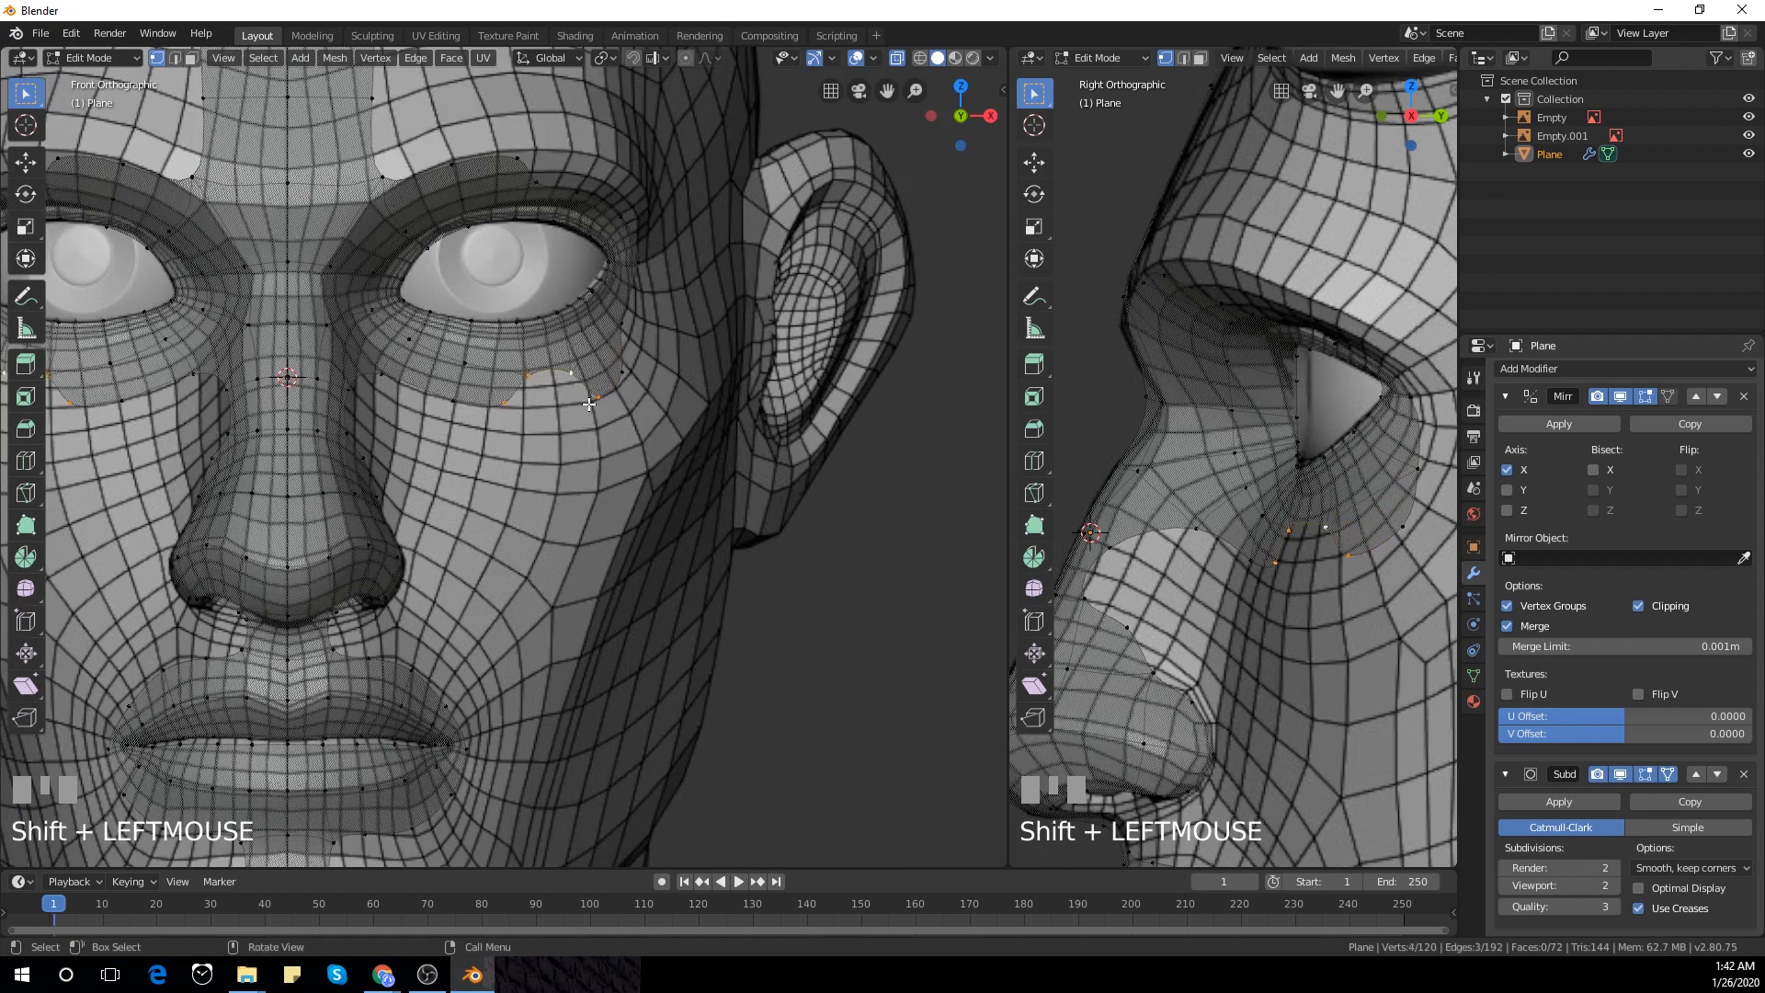
key("f")
middle_click_drag(588, 403, 492, 463, "shift")
Extrude the edge beside the outer eye corner outward in the front view
left_click(544, 324)
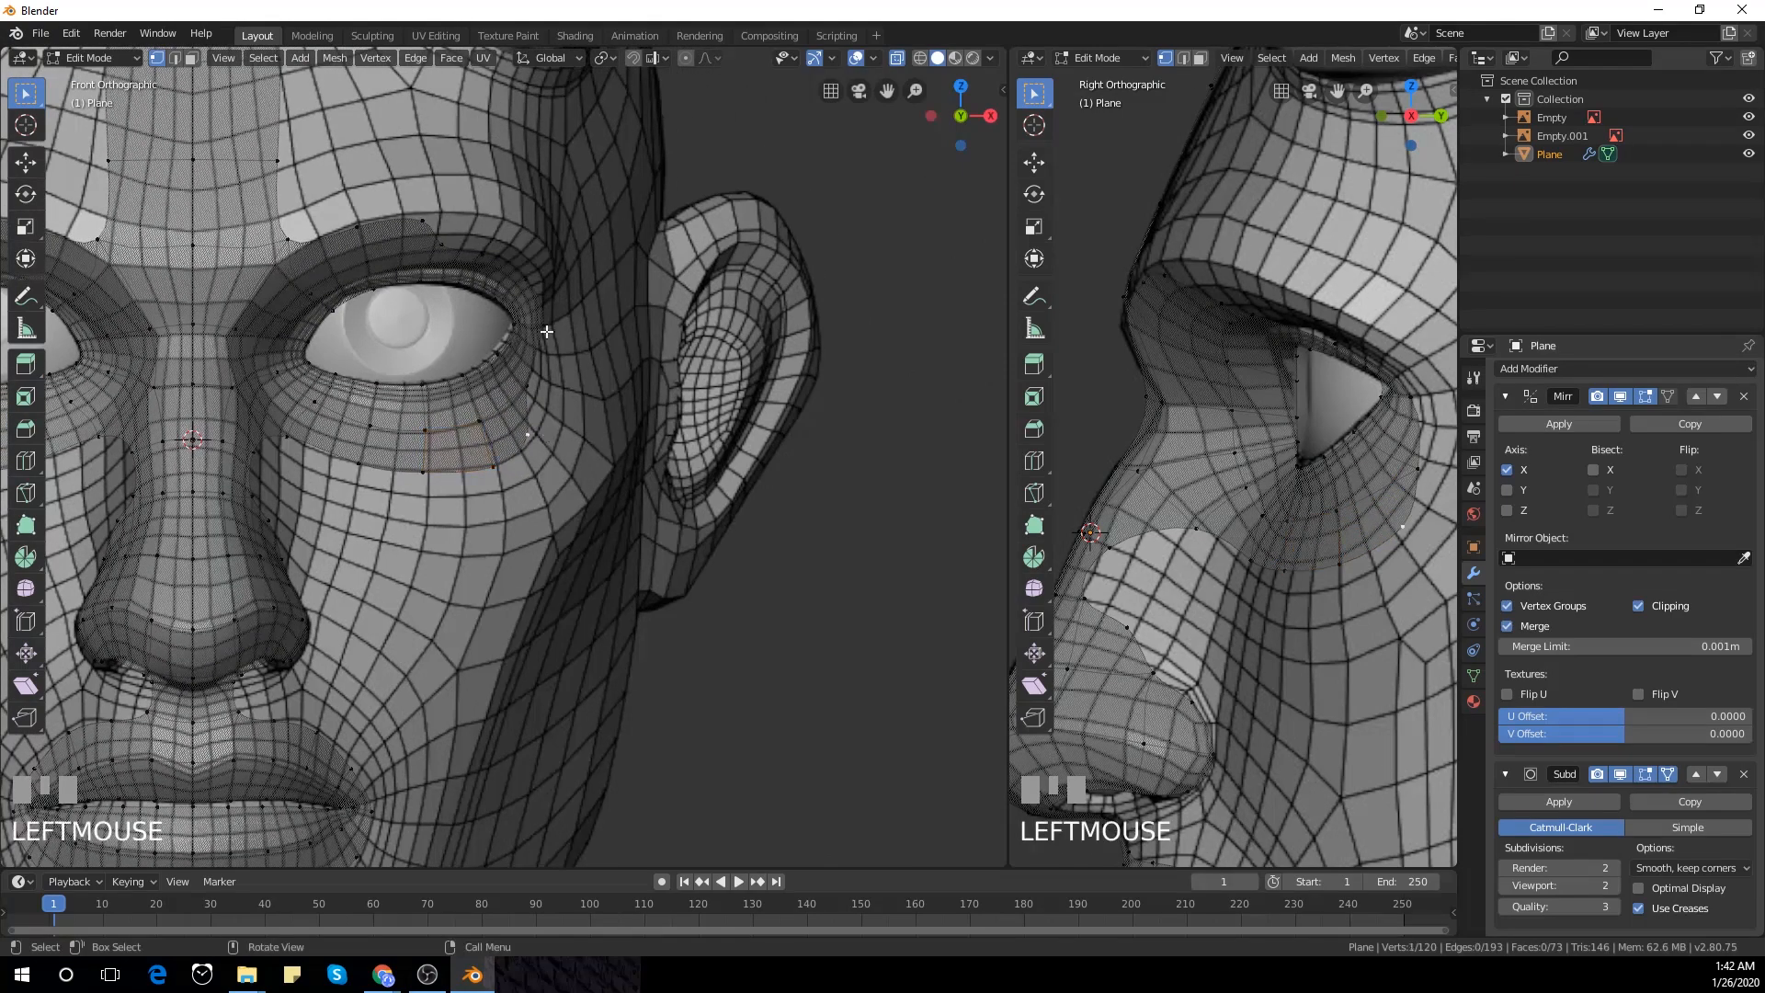
left_click(556, 278, "shift")
key("e")
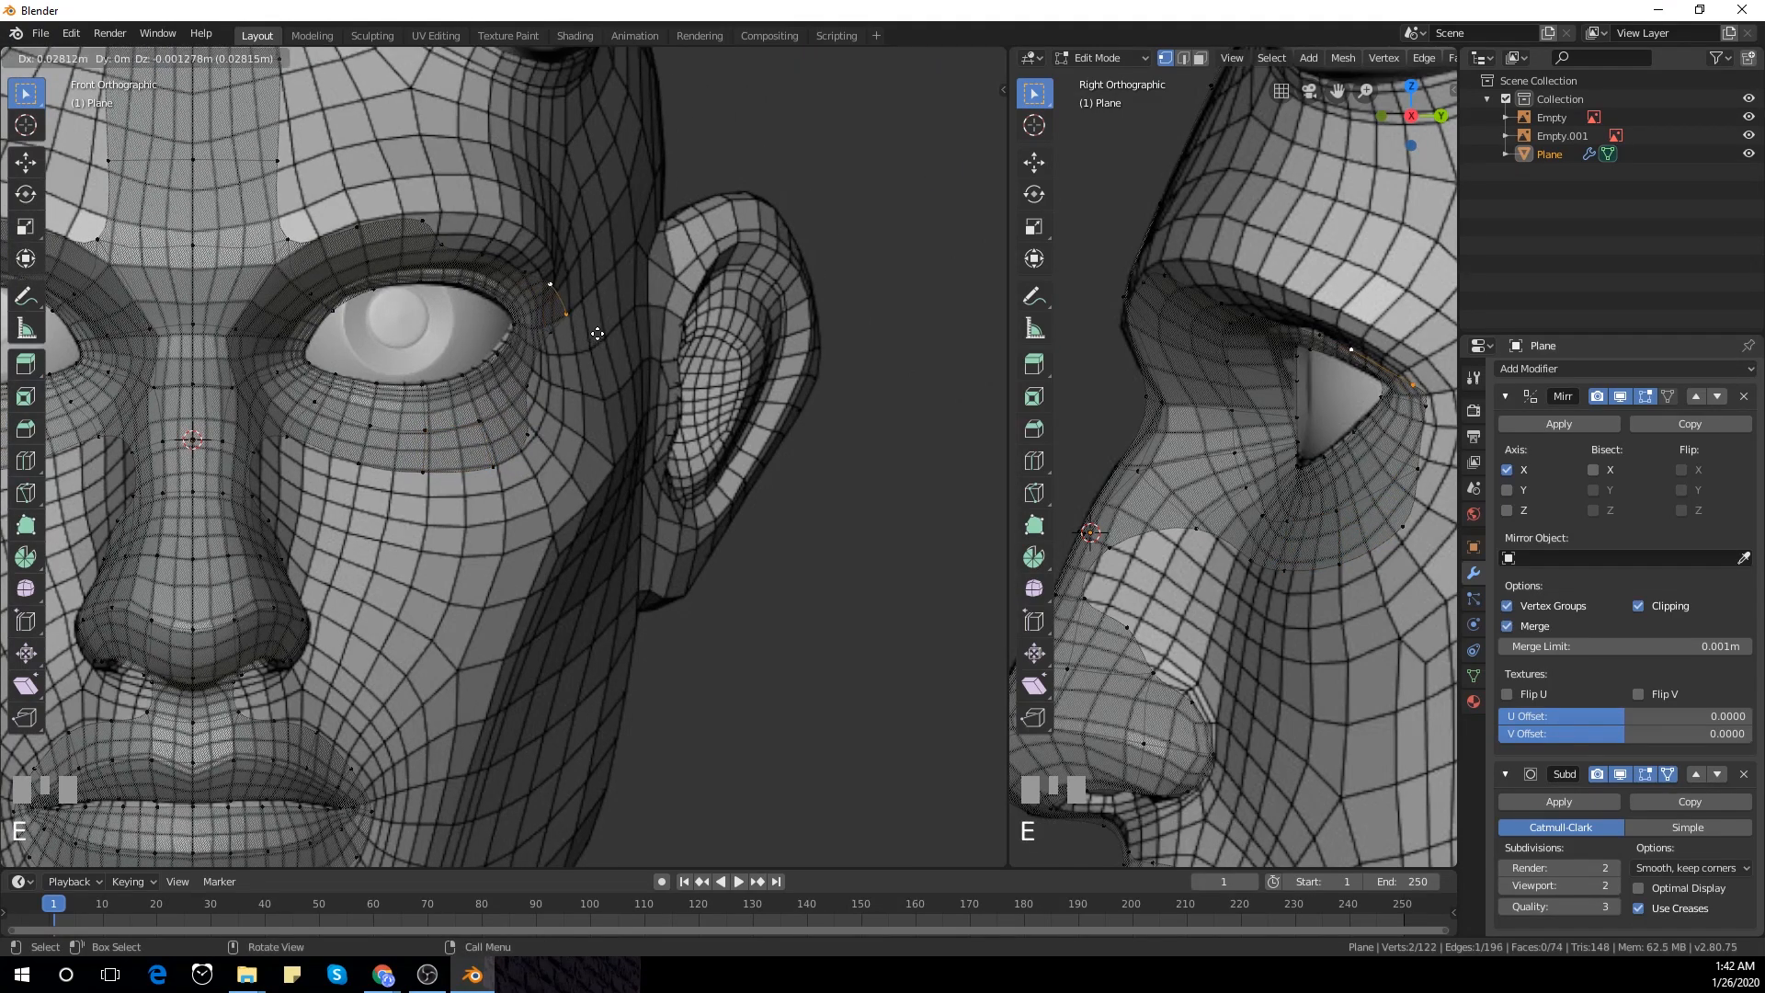
left_click(607, 329)
Fill the face between the outer-corner extrusion and the cheek edge, undo the extra fill, and shift the cheek vertex outward
left_click(553, 331)
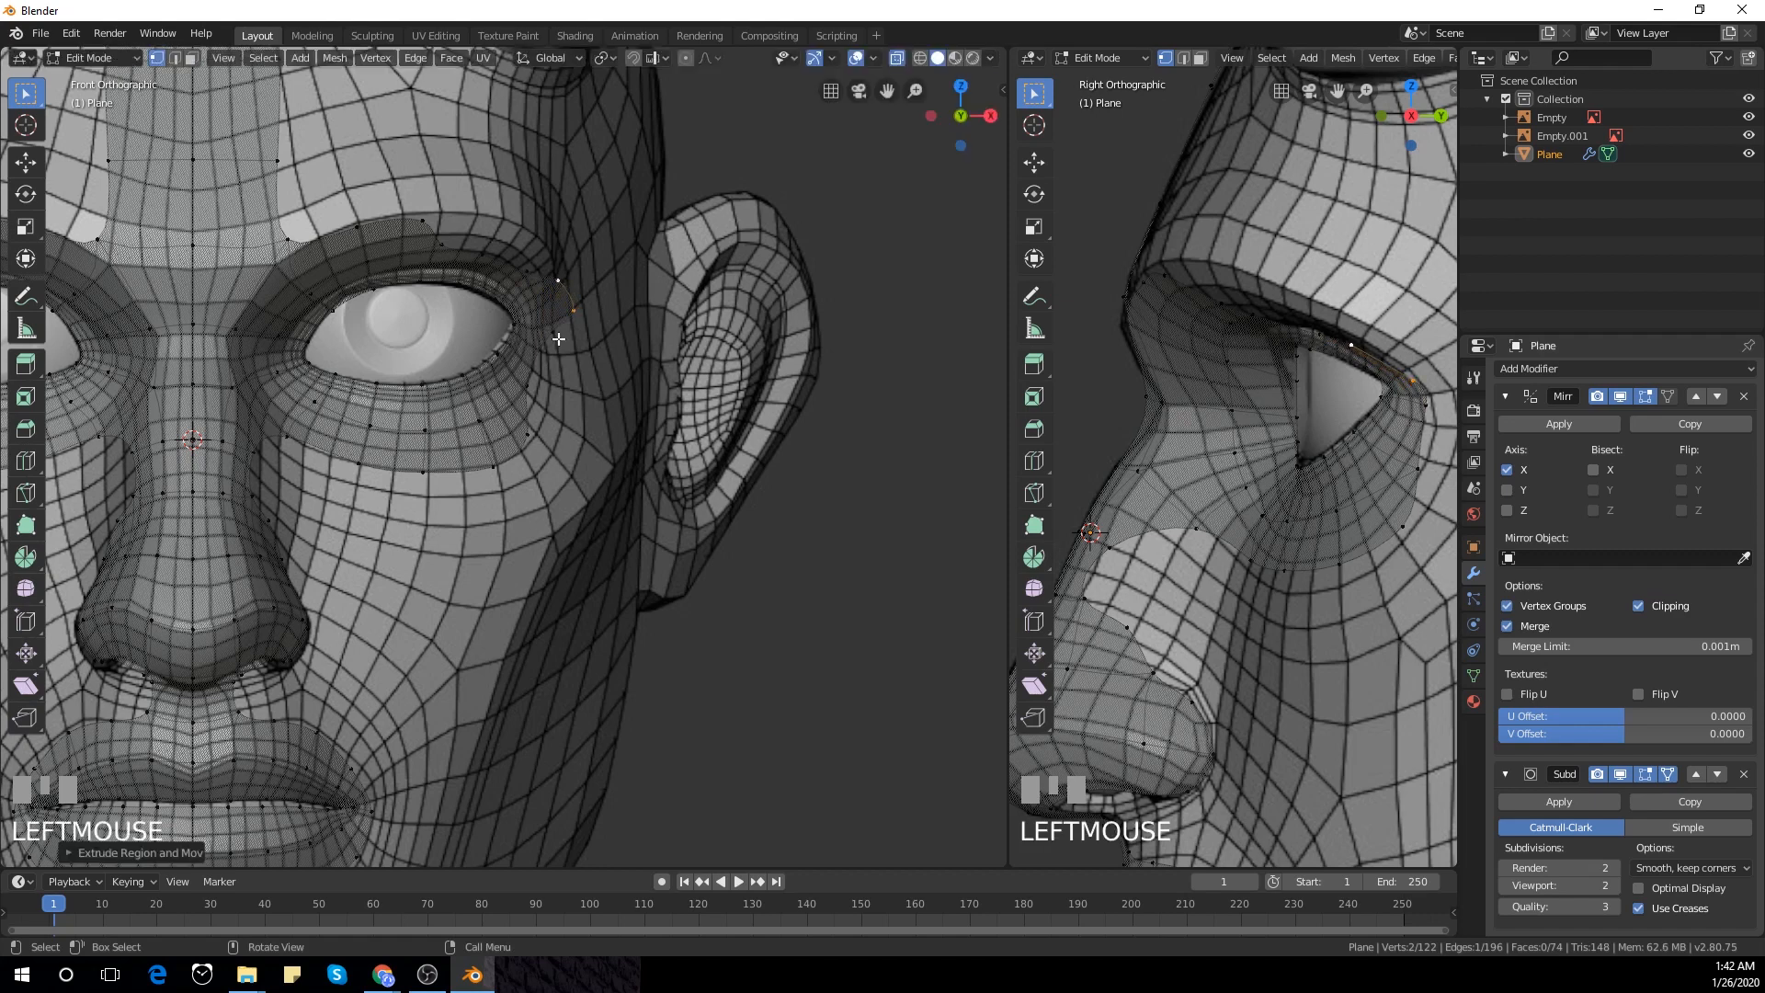
left_click(535, 411, "shift")
left_click(573, 356, "shift")
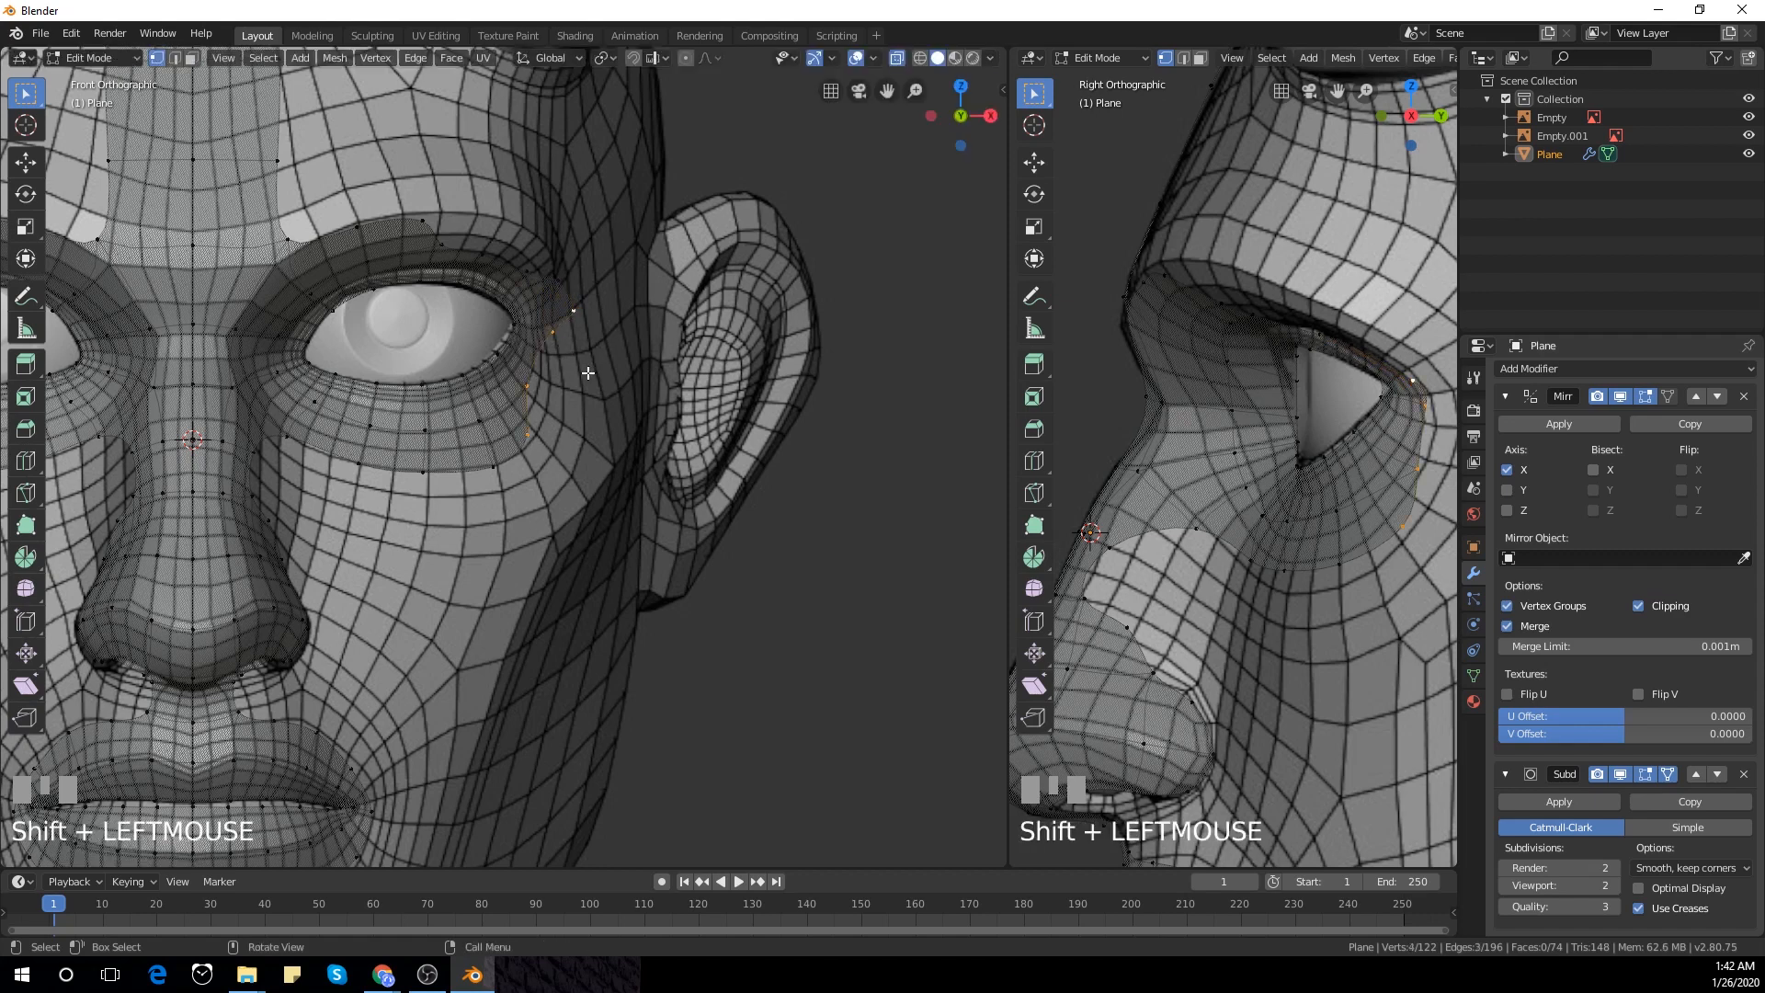
left_click(575, 377)
left_click(548, 423)
key("f")
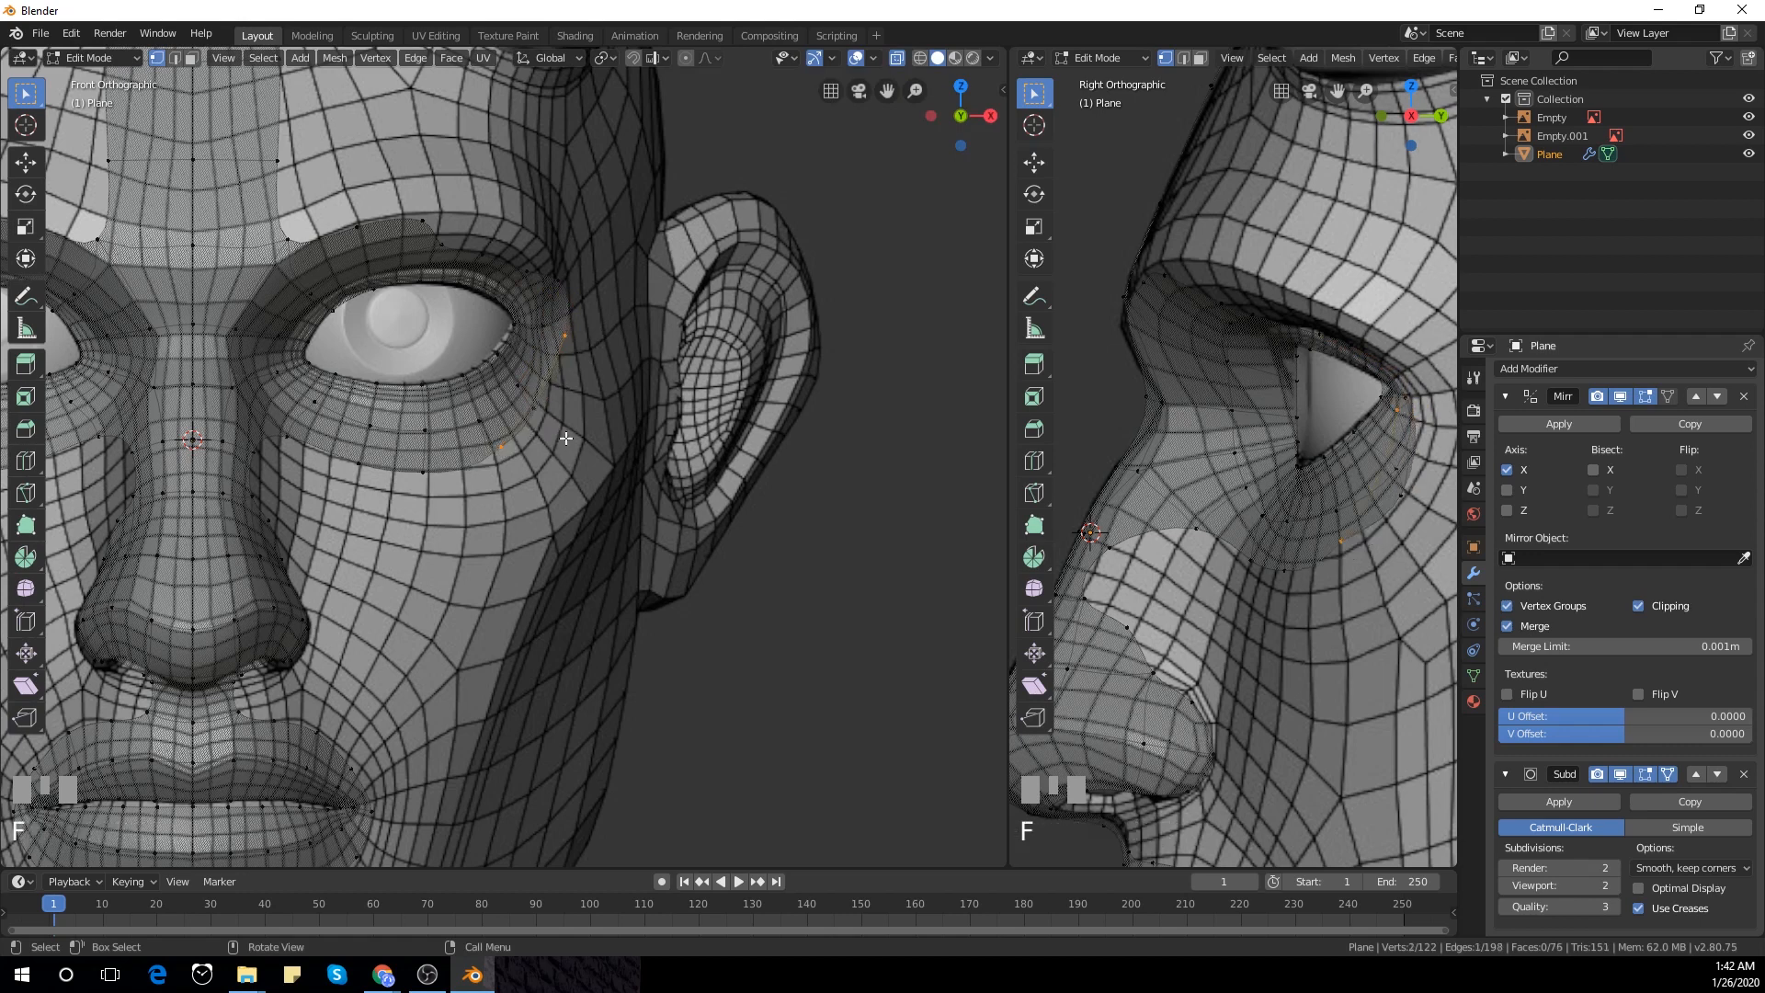
key("ctrl+z")
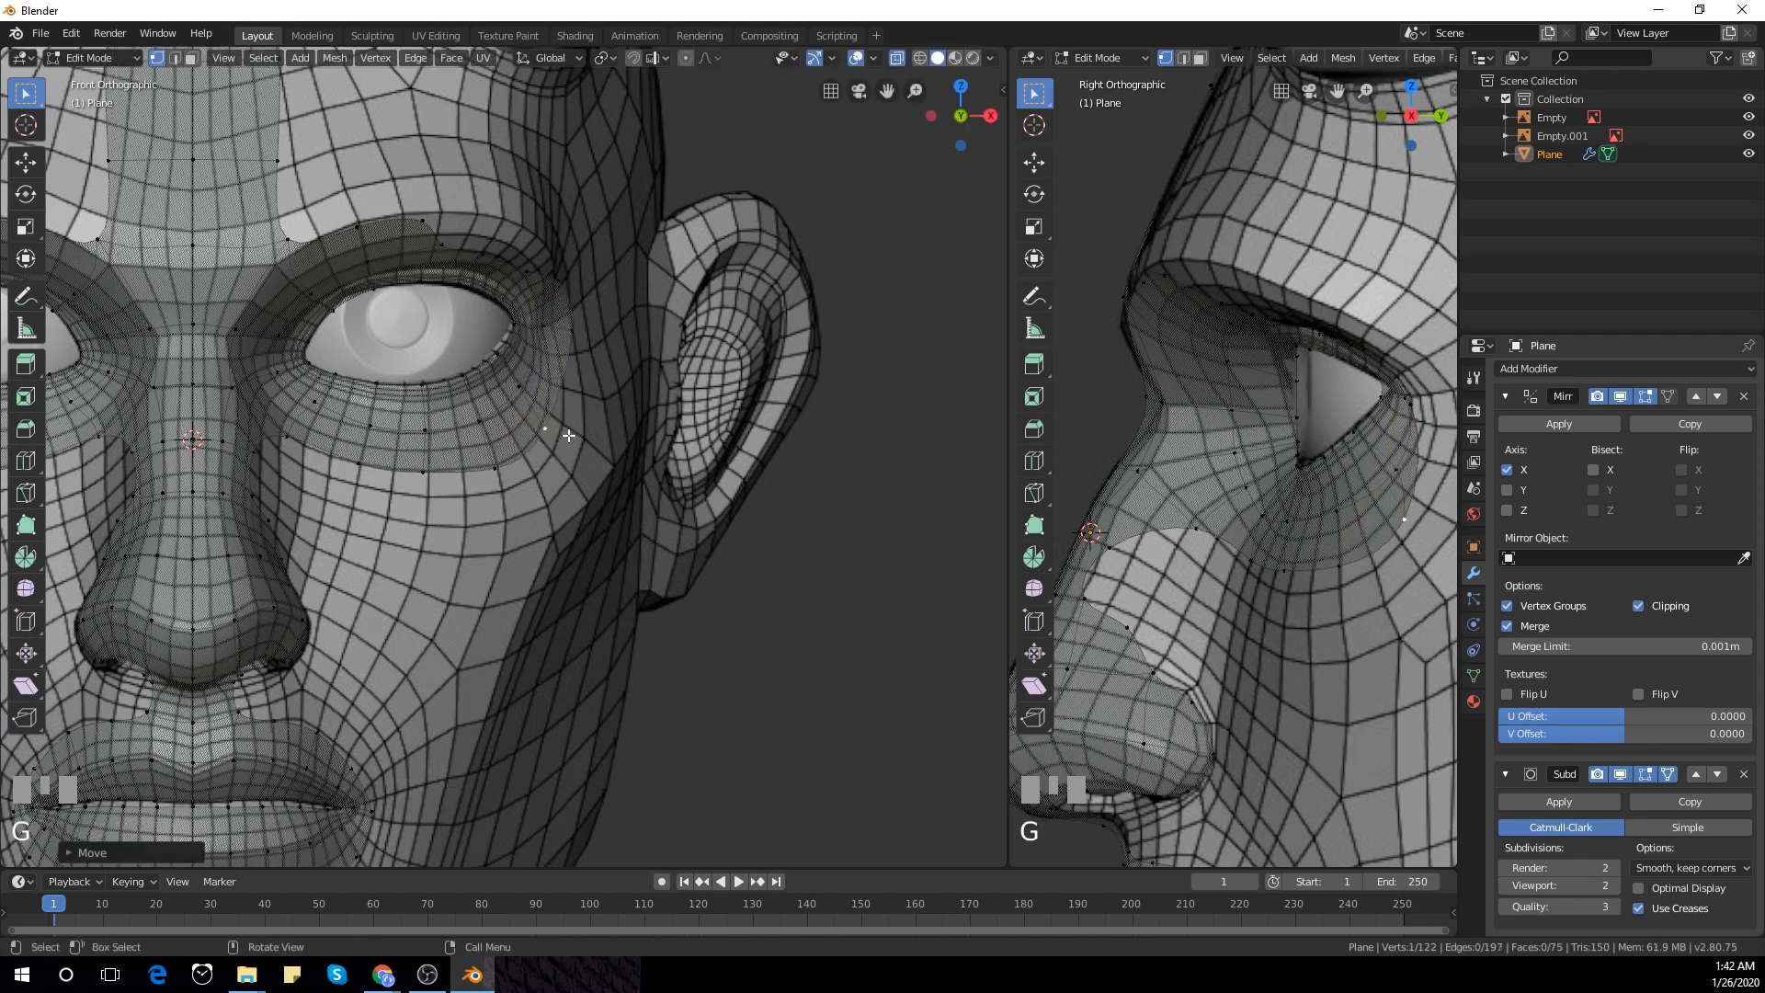
Reposition the vertices beside the outer eye corner to follow the front reference
left_click(568, 342)
key("g")
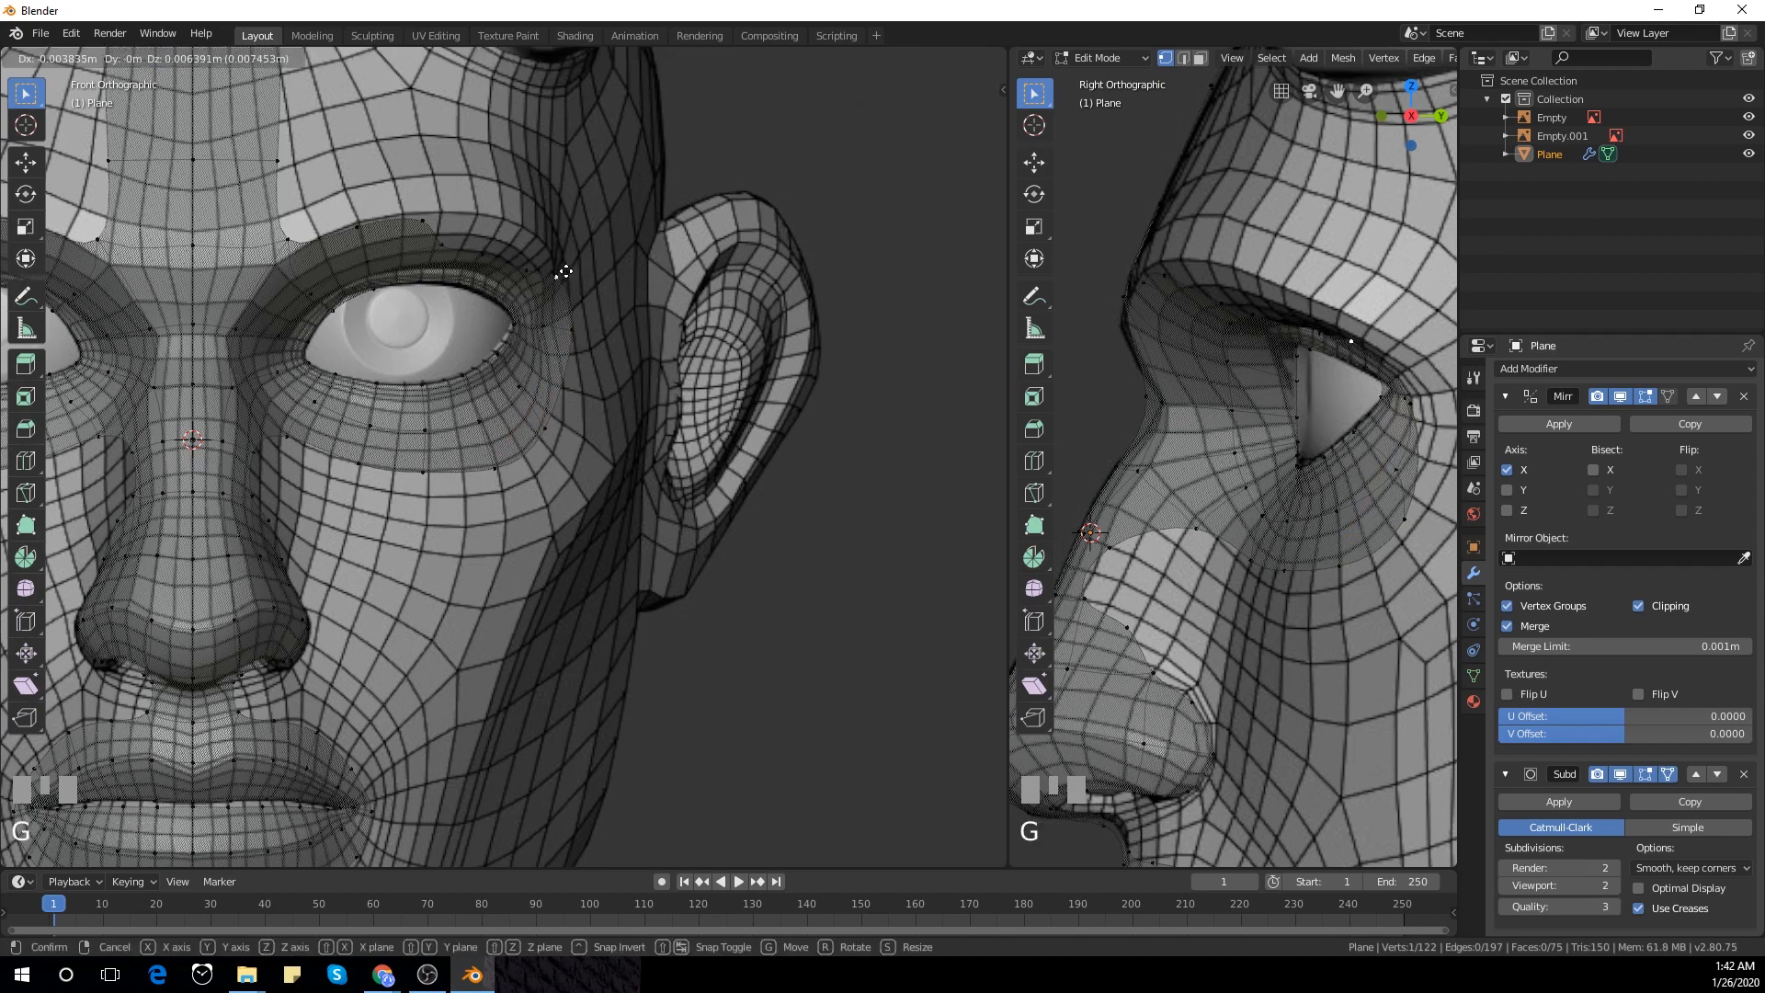
left_click(571, 335)
key("g")
left_click(572, 329)
In the side view, move the outer-corner vertex about 0.08 m backward and fit the cheek and under-eye vertices to the reference
scroll(1232, 423, "down", 3)
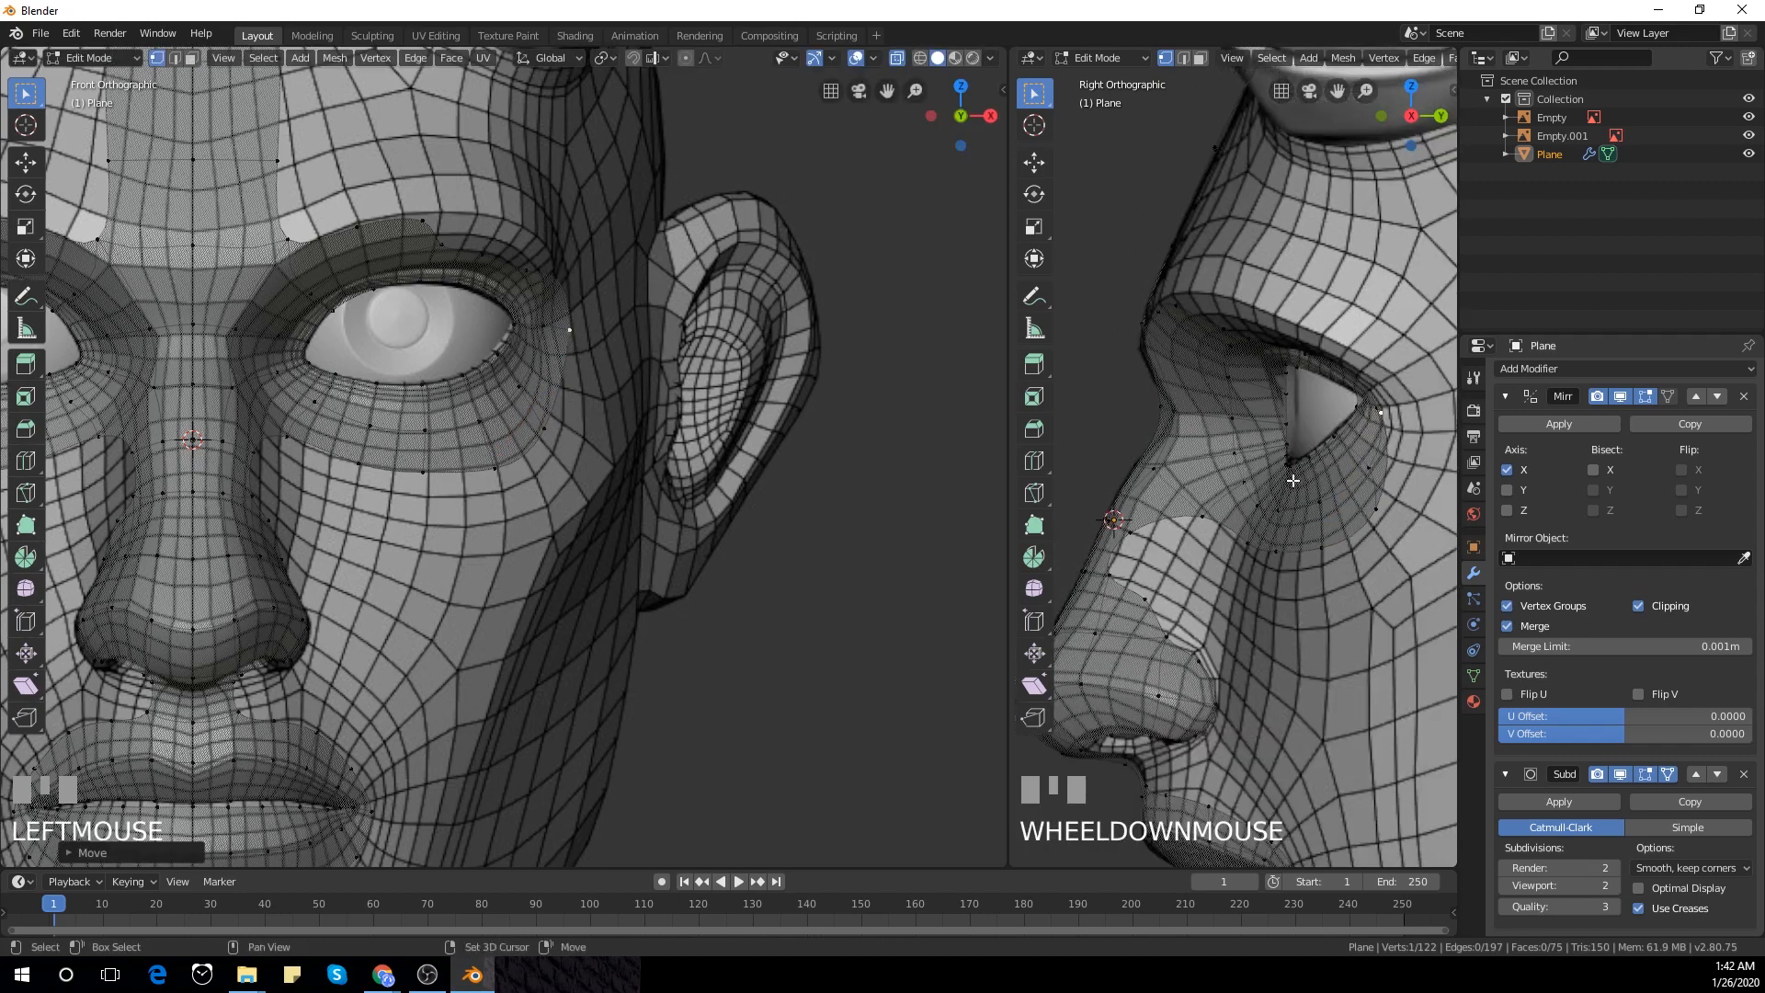
middle_click_drag(1195, 496, 1250, 432, "shift")
key("g")
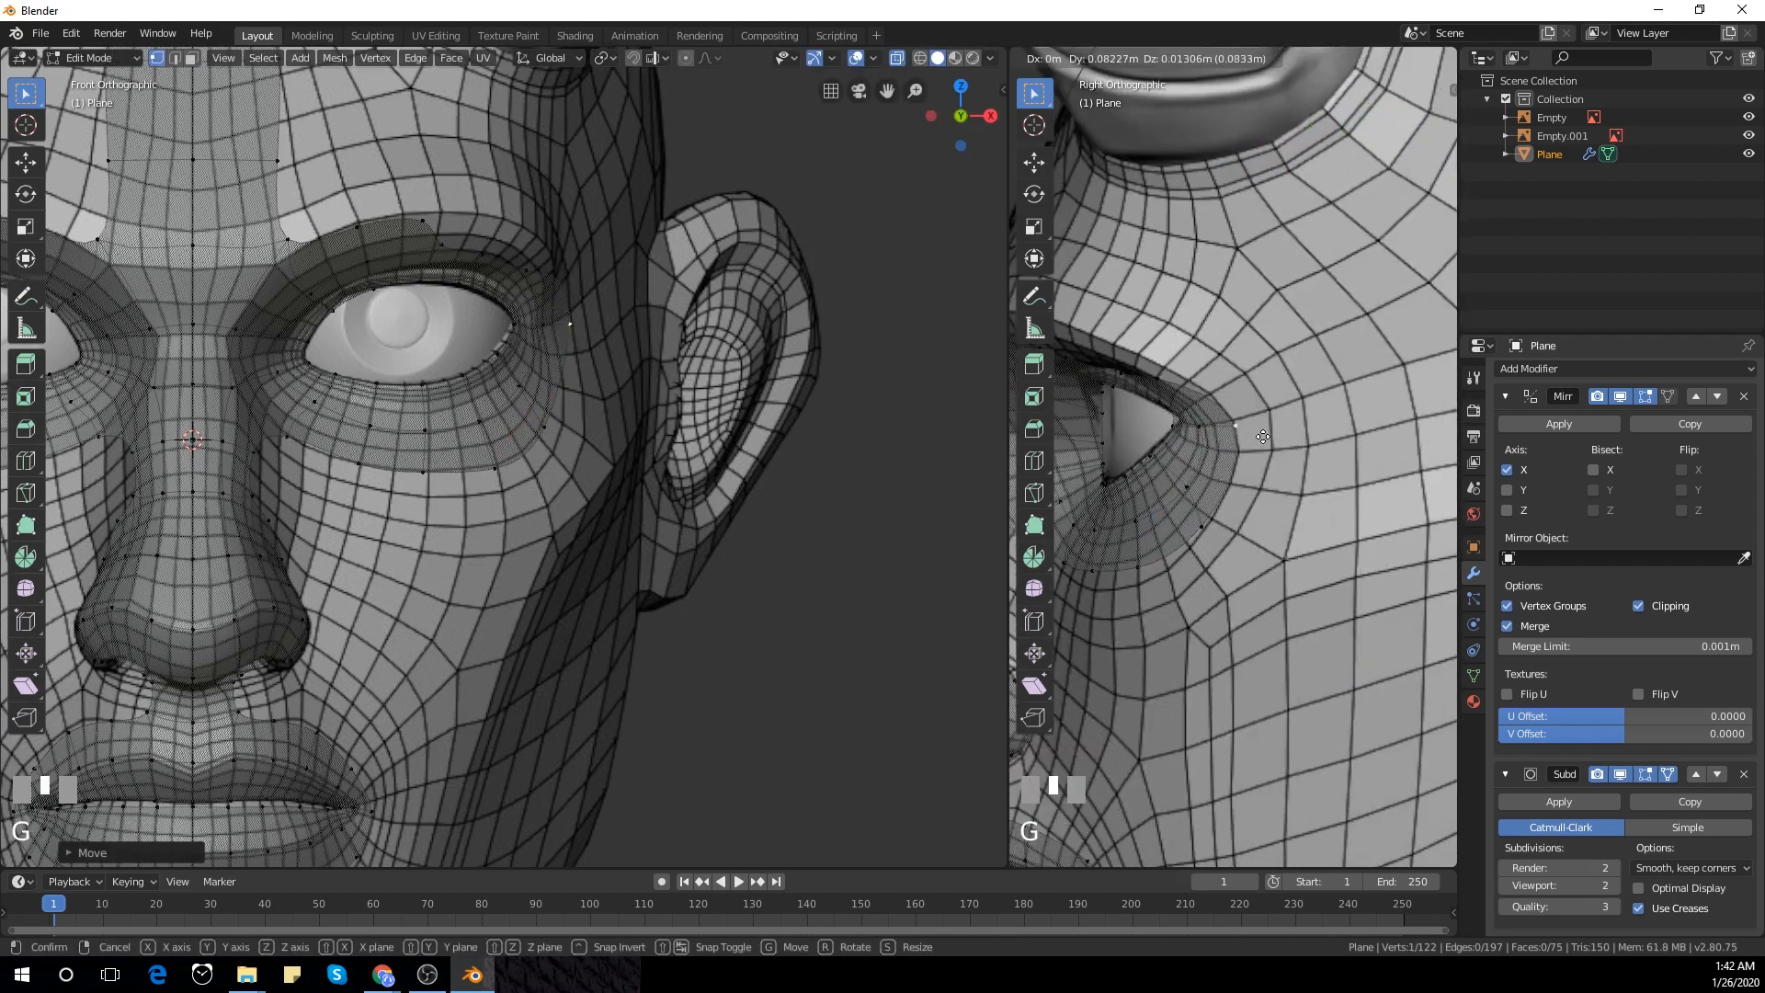
left_click(1236, 531)
middle_click_drag(1232, 601, 1328, 537, "shift")
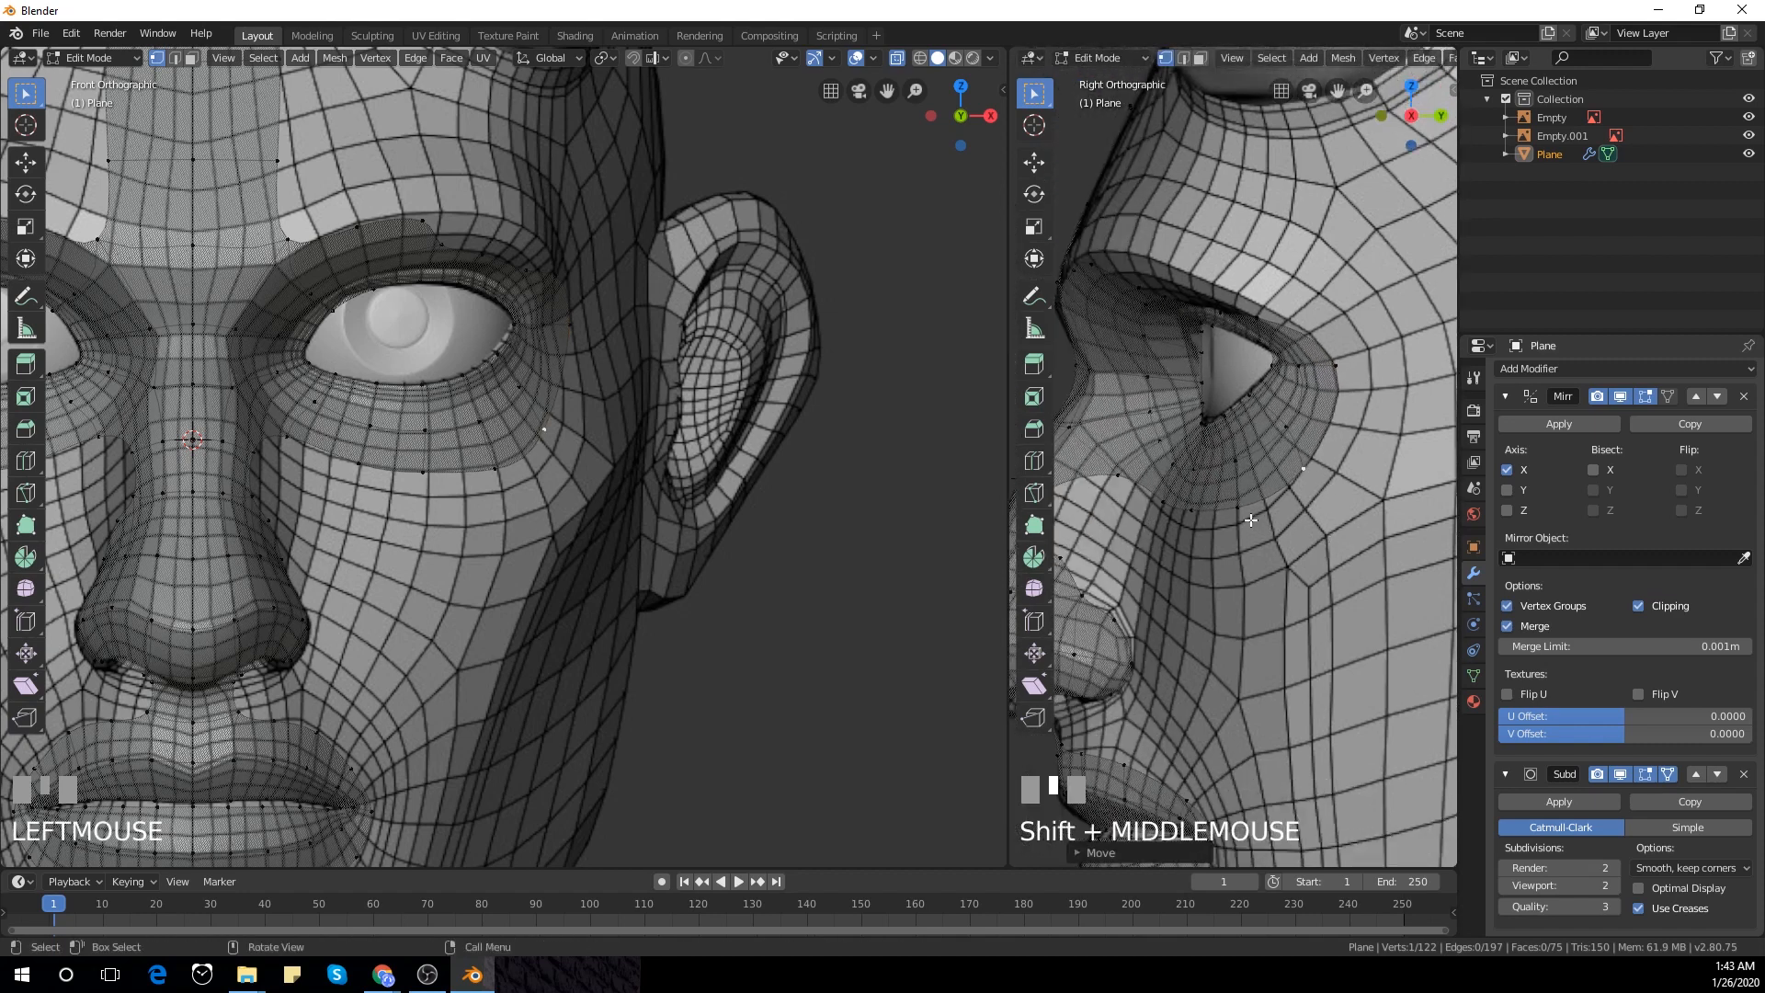
key("g")
left_click(1207, 557)
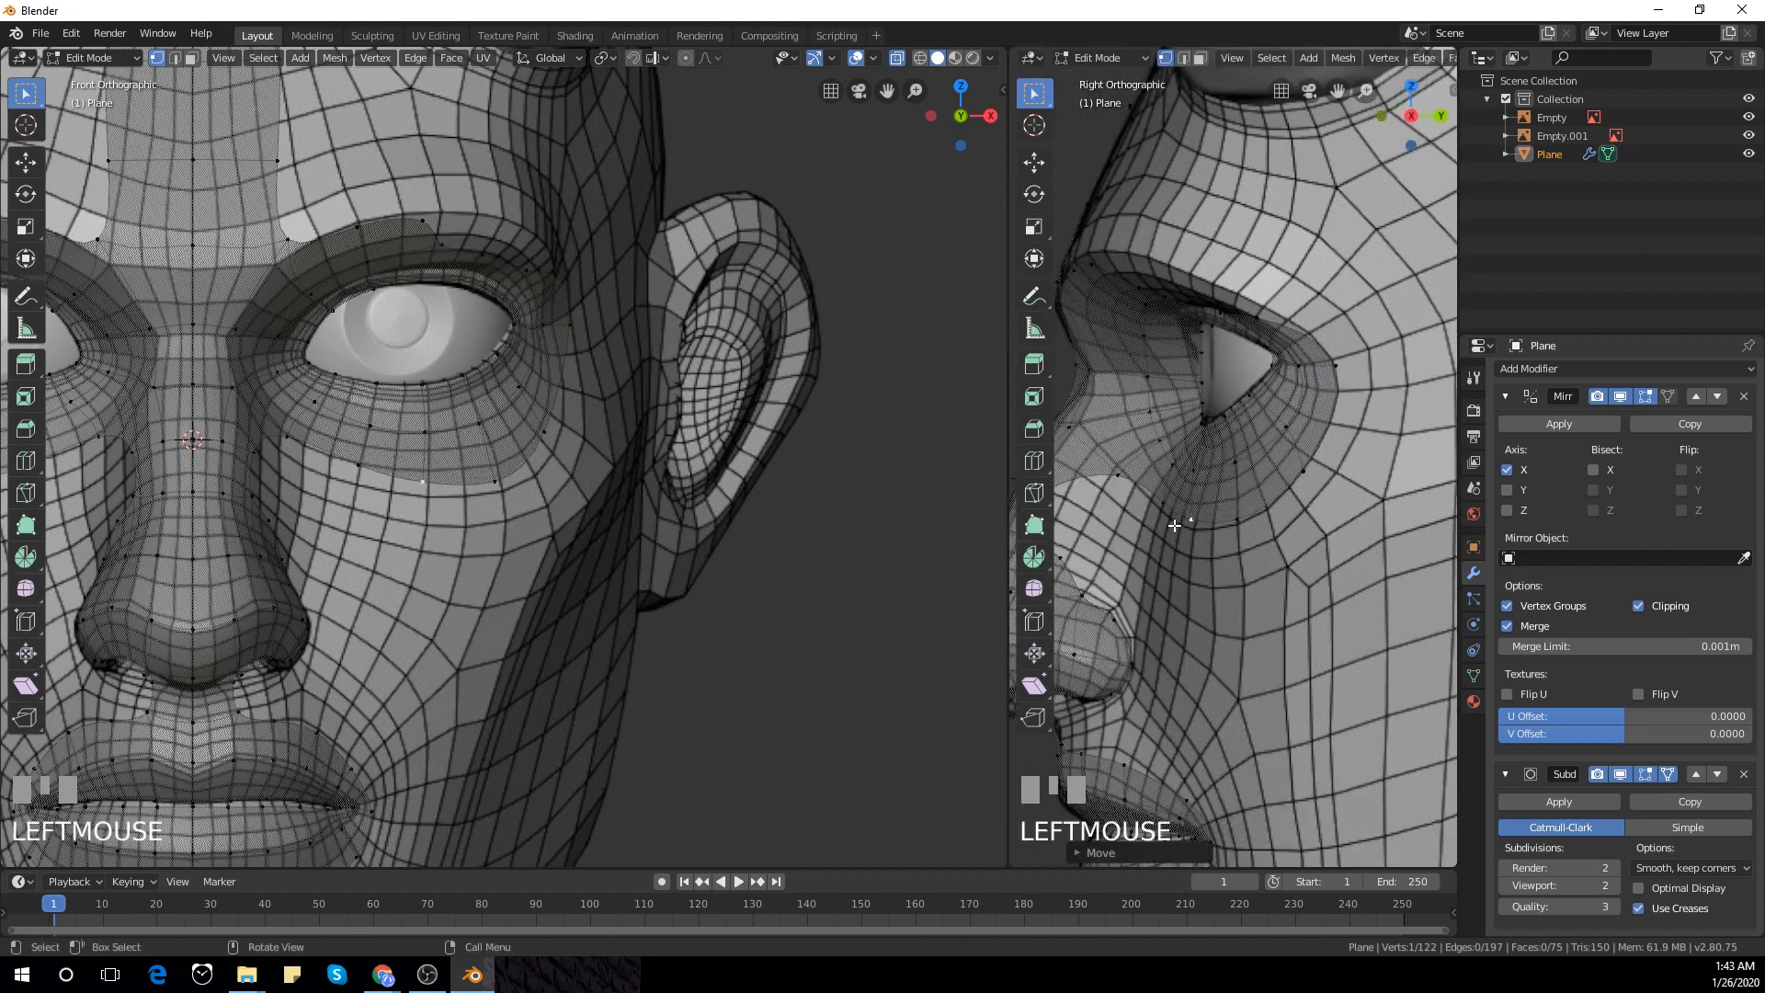
Extrude the outer upper edge of the eye loop upward toward the brow in the front view
scroll(588, 386, "down", 2)
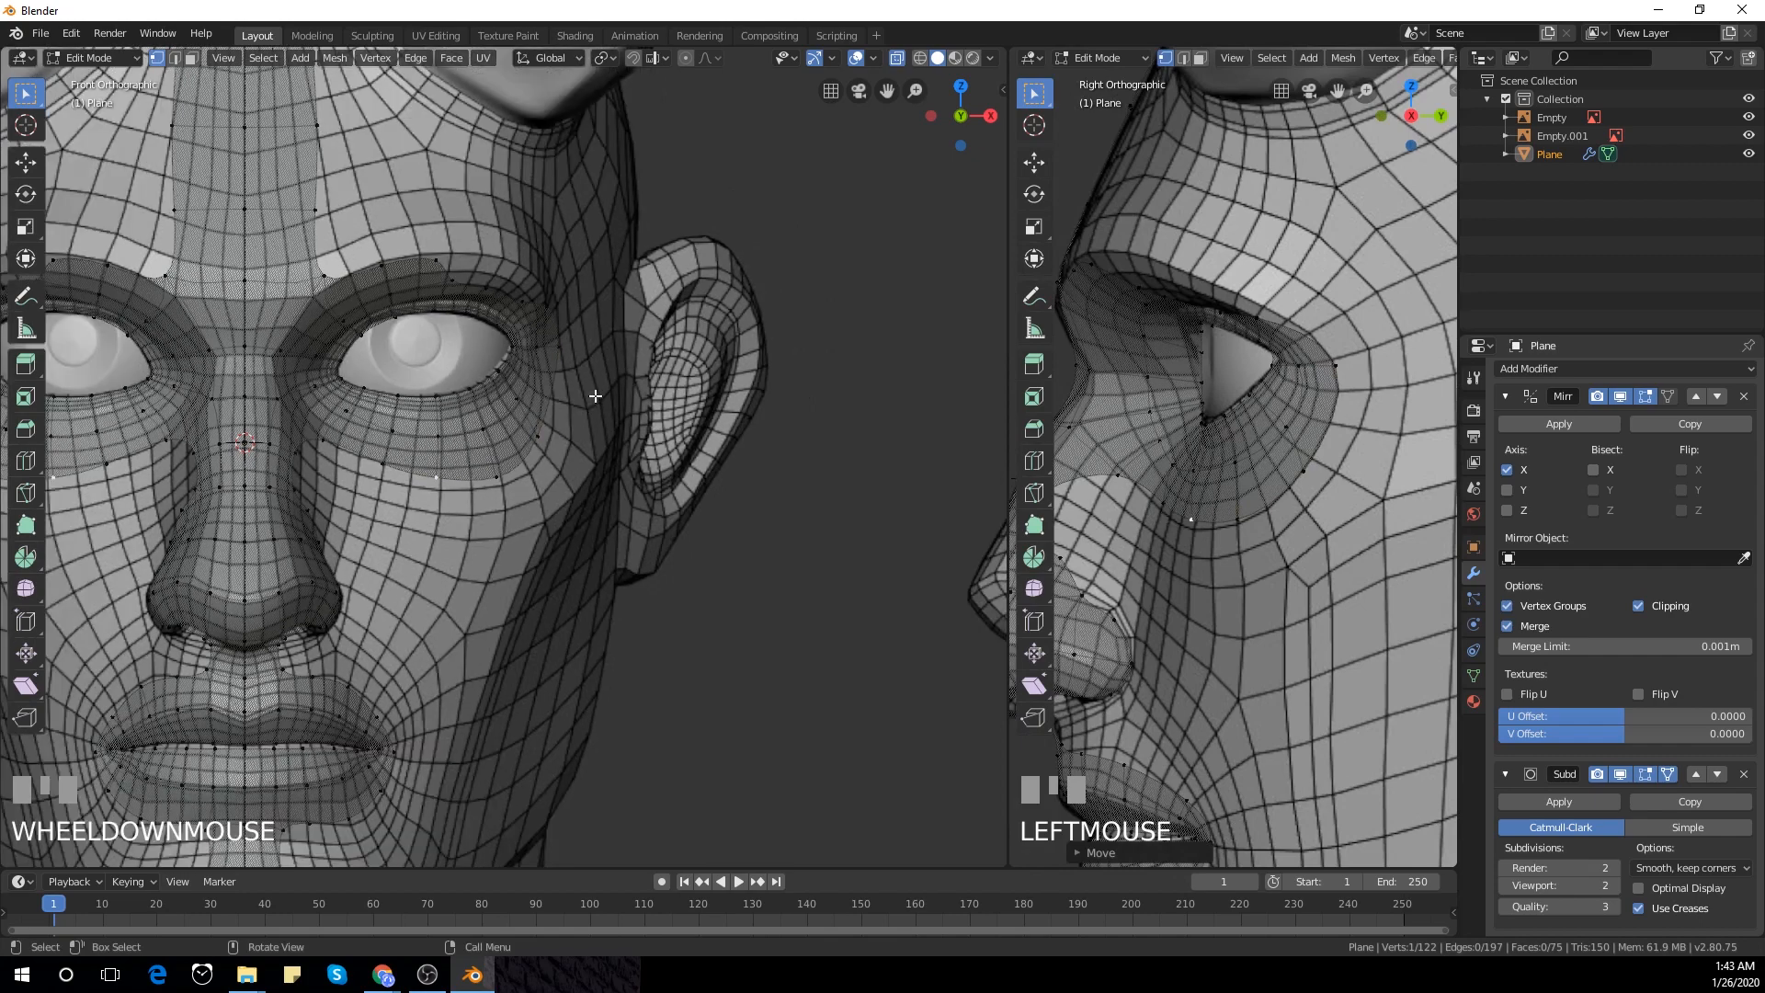
middle_click_drag(579, 377, 588, 432, "shift")
scroll(588, 386, "up", 3)
left_click(582, 371)
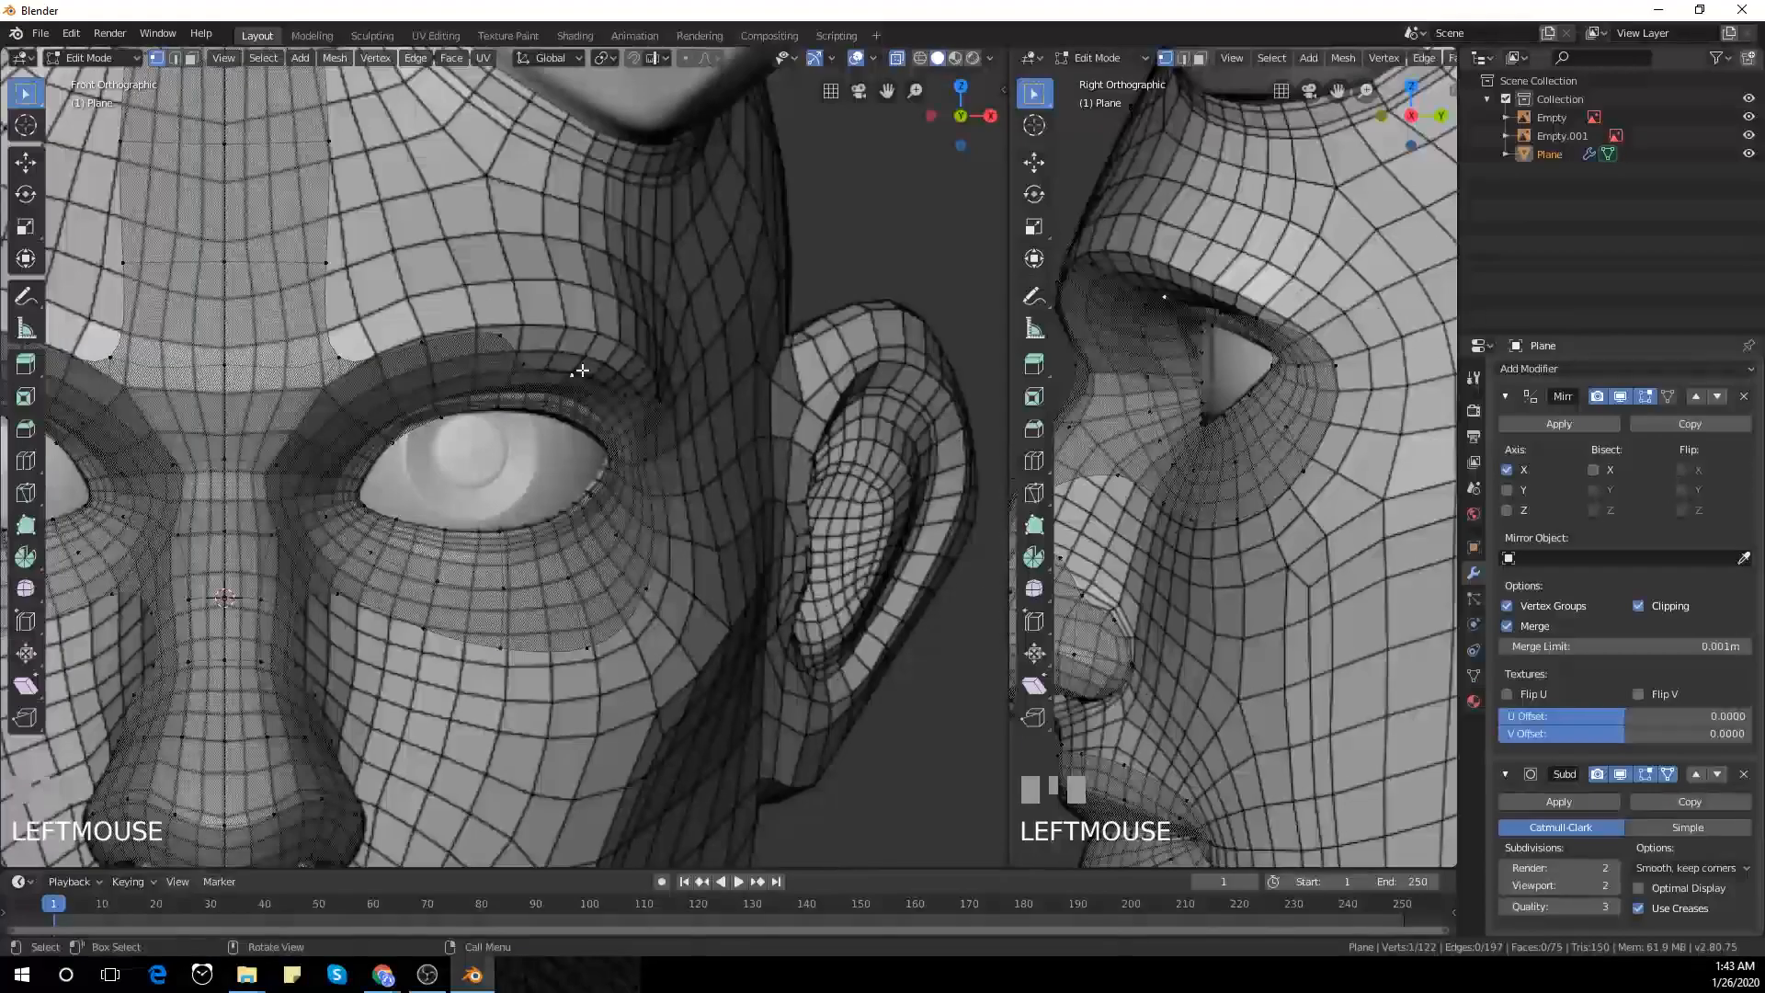
left_click(622, 395, "shift")
key("e")
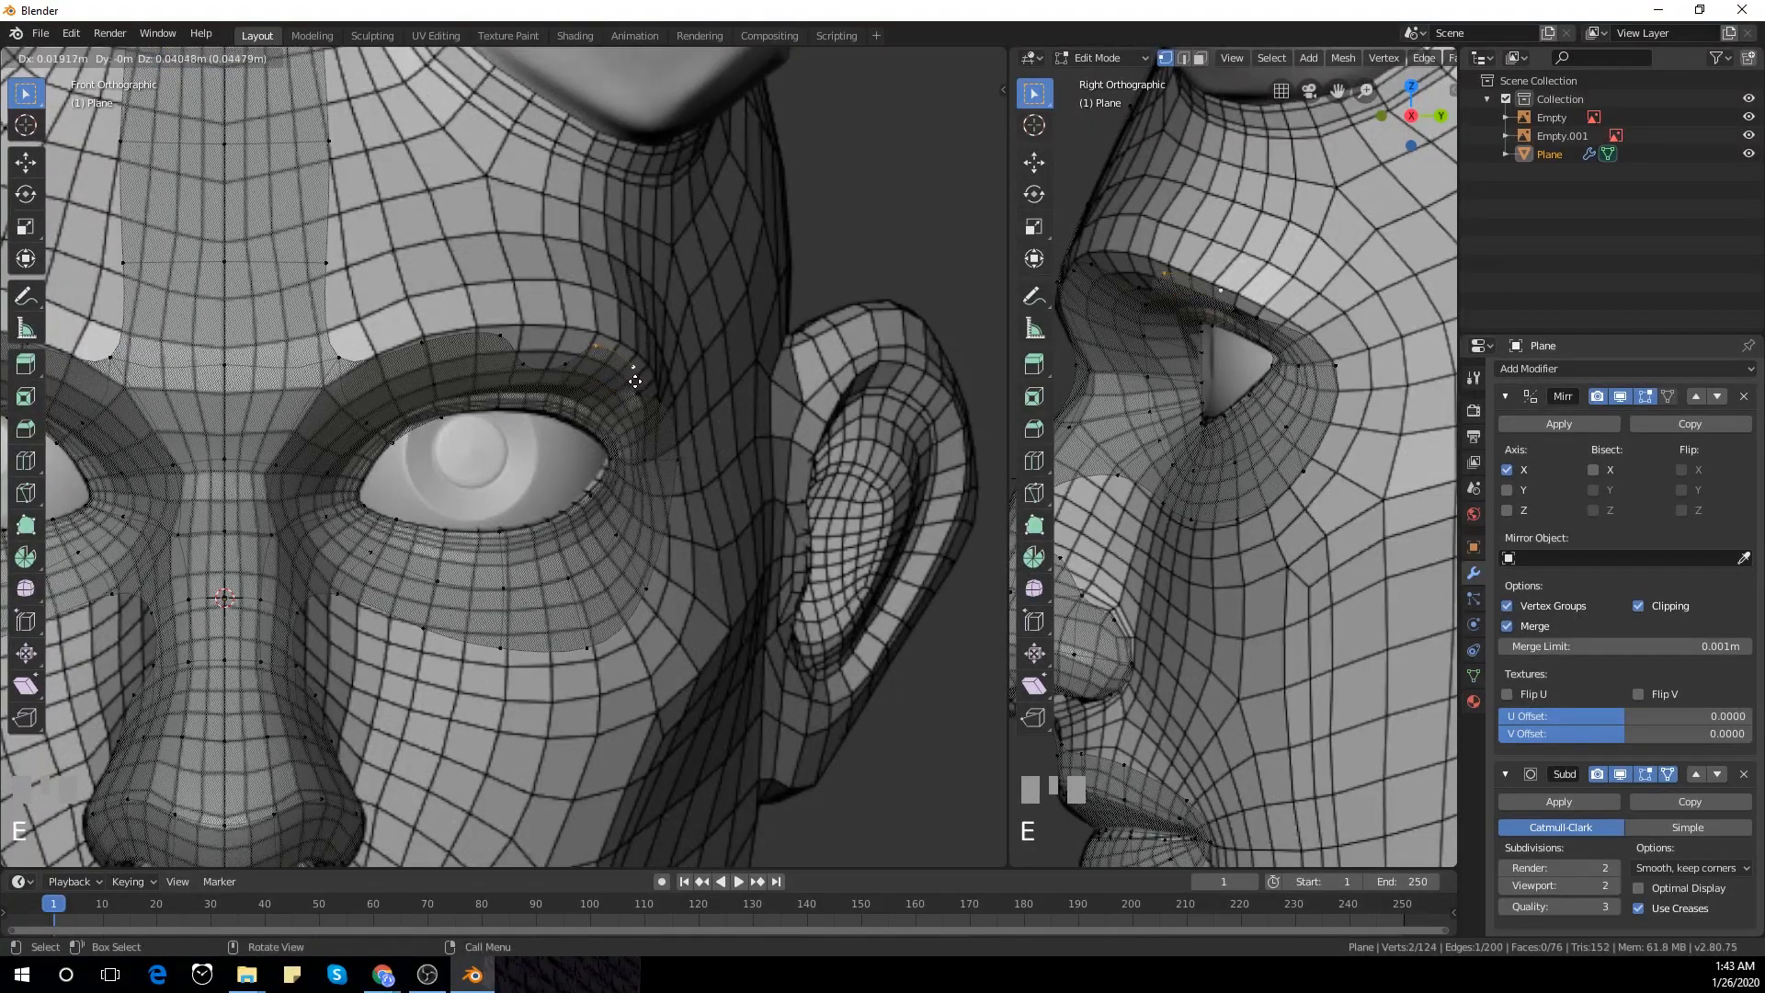
Fill the face above the eye between the brow edge and the extruded upper-lid edge
left_click(512, 372)
left_click(522, 364, "shift")
left_click(512, 329, "shift")
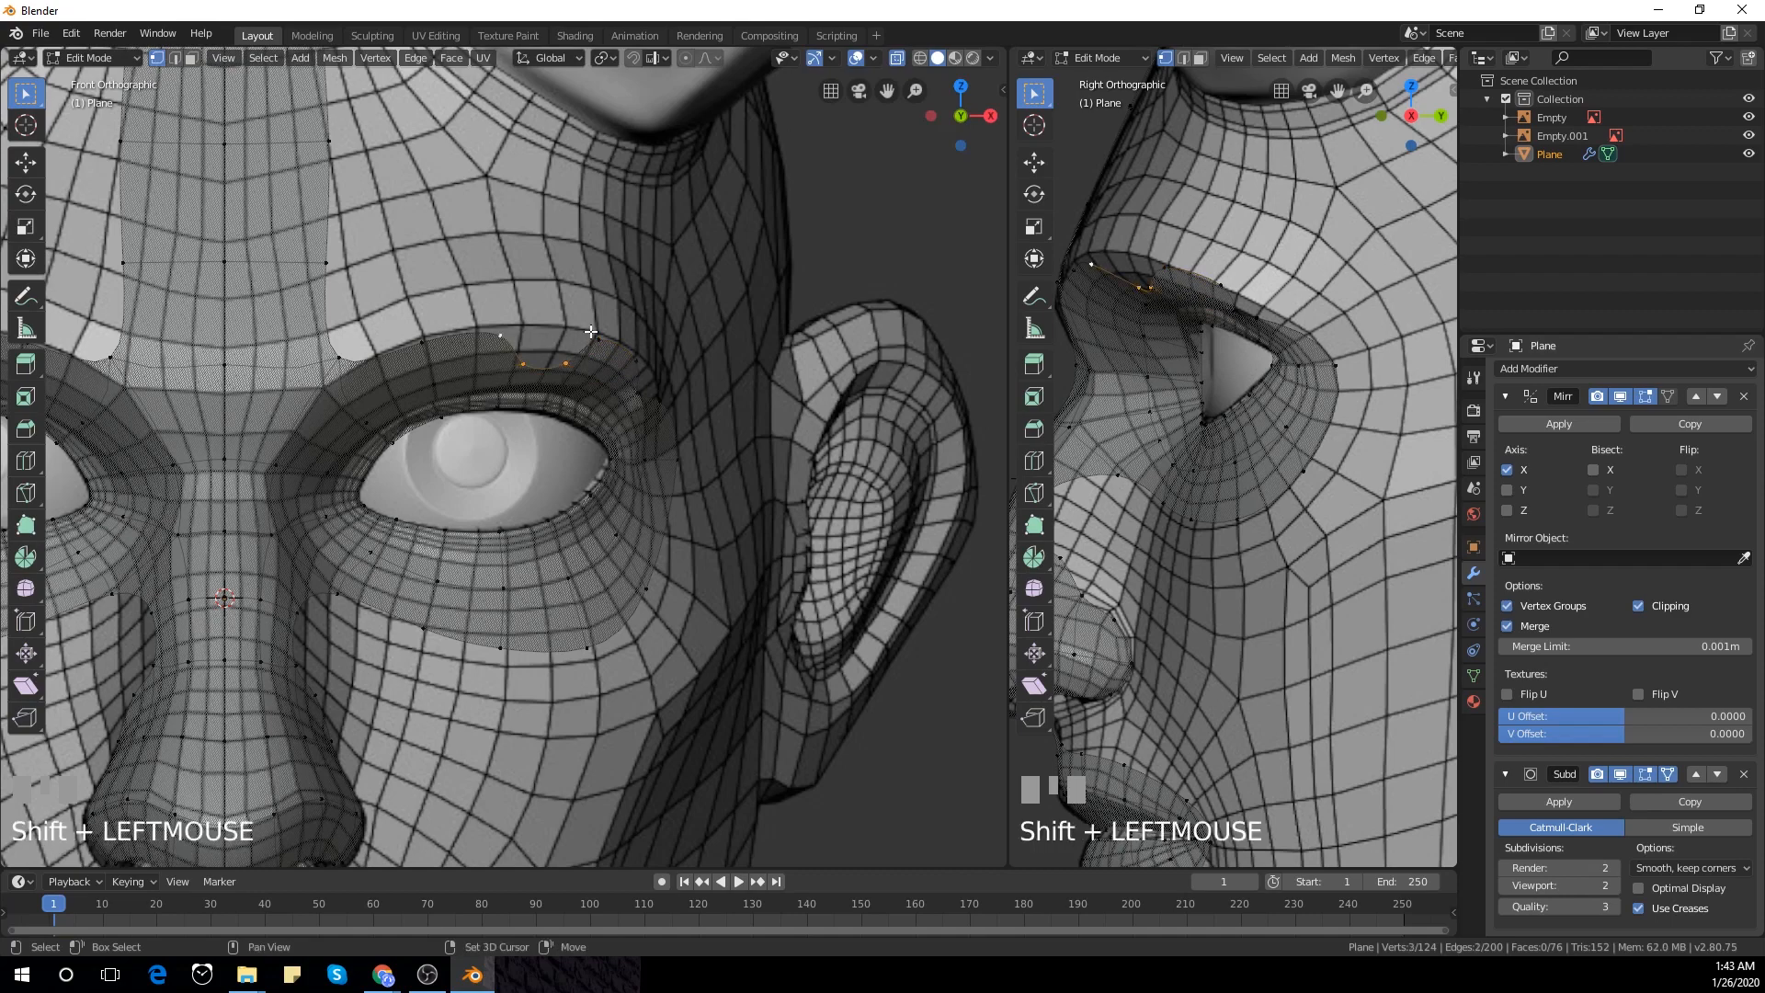
left_click(590, 331, "shift")
key("f")
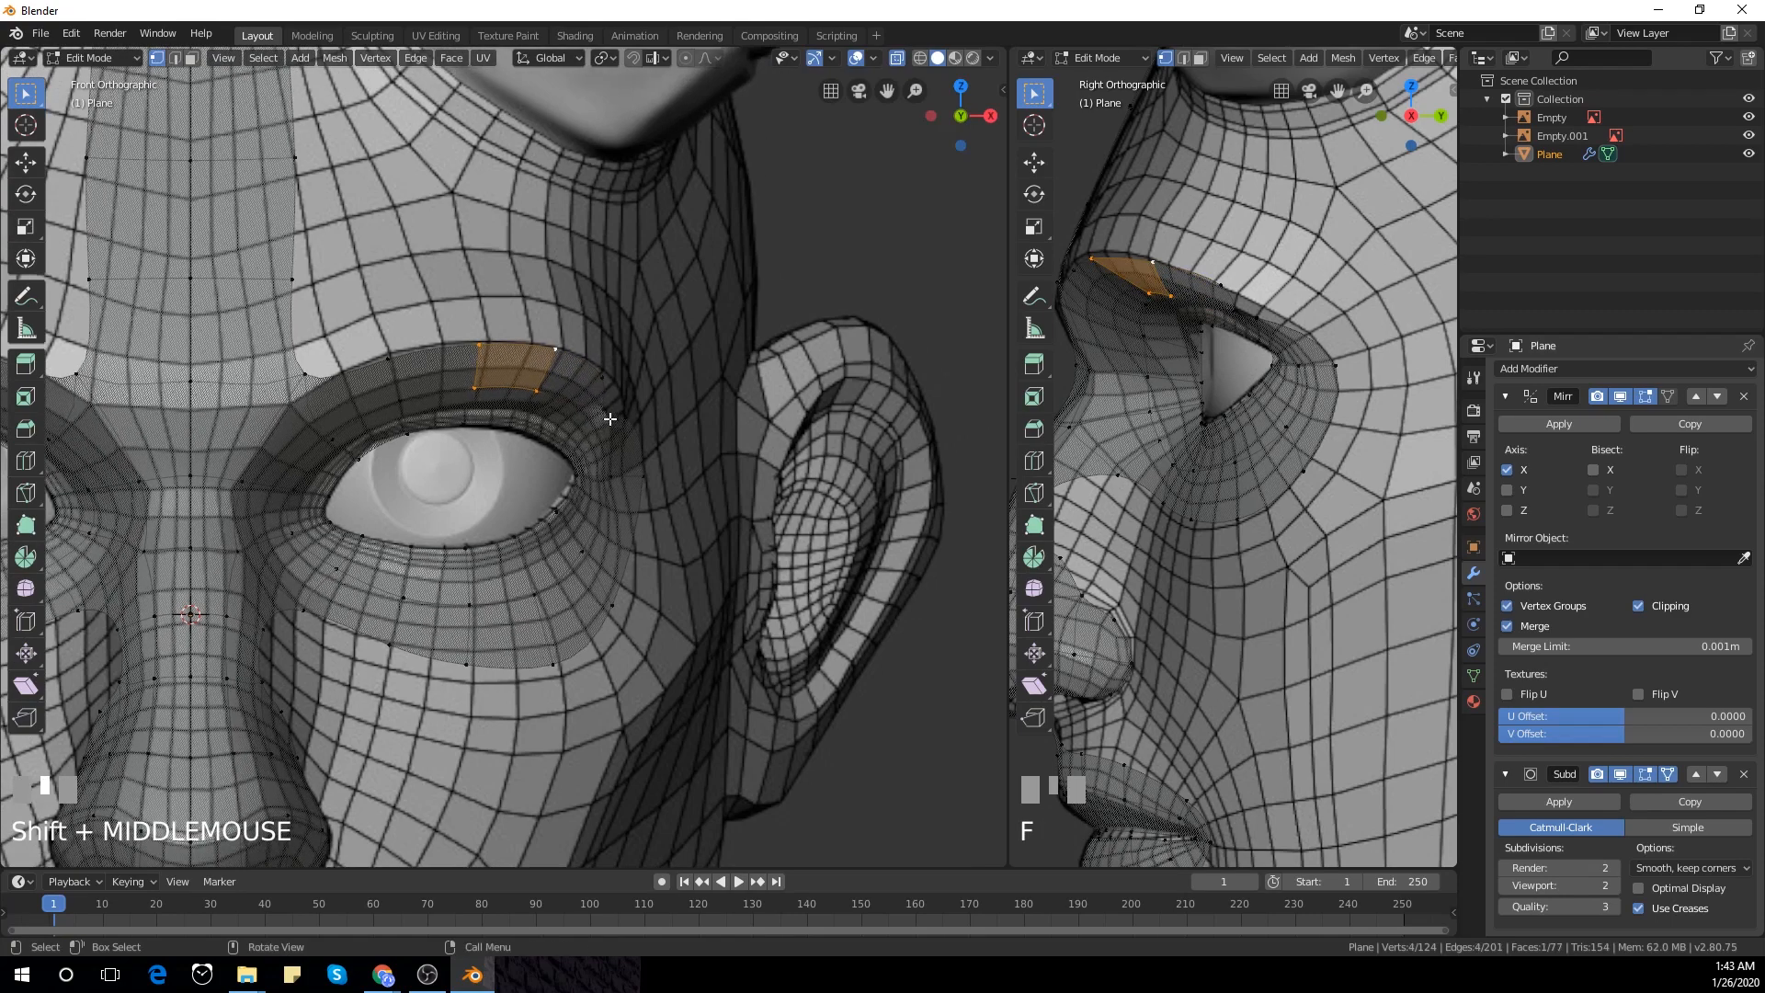
Adjust the loose vertices above the outer eye corner and merge the two of them at center to close the loop
middle_click_drag(694, 416, 575, 444, "shift")
scroll(580, 449, "up", 4)
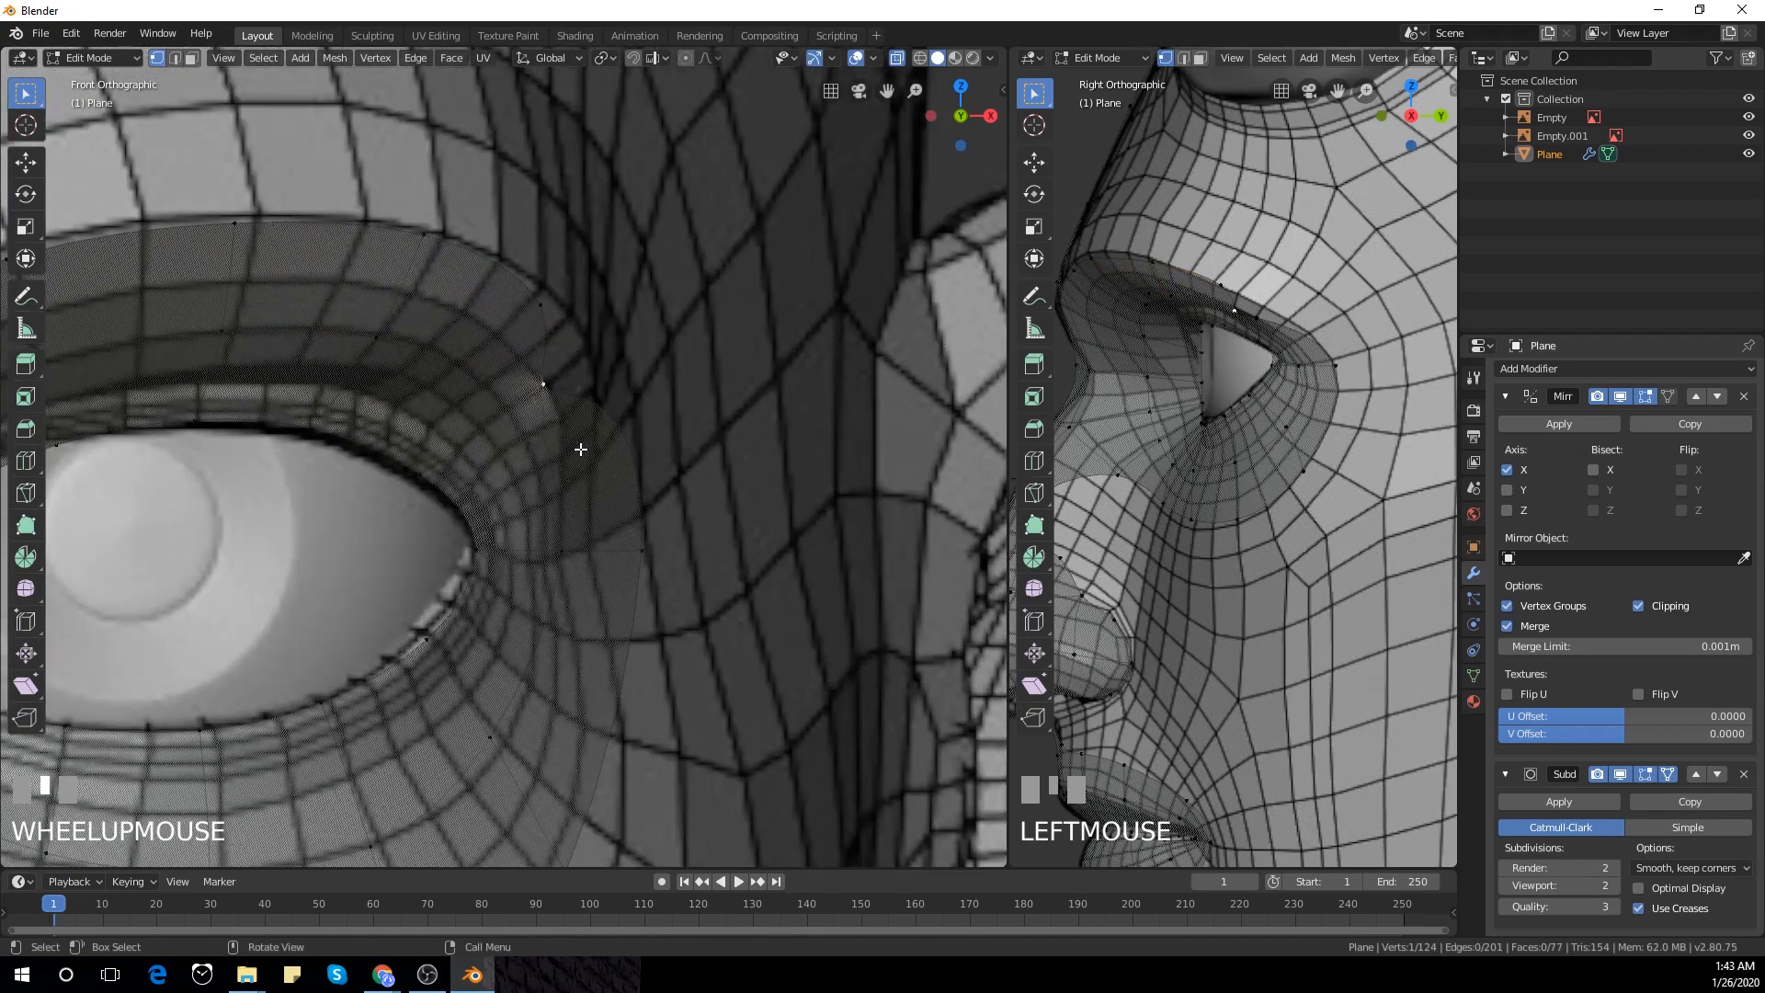
key("g")
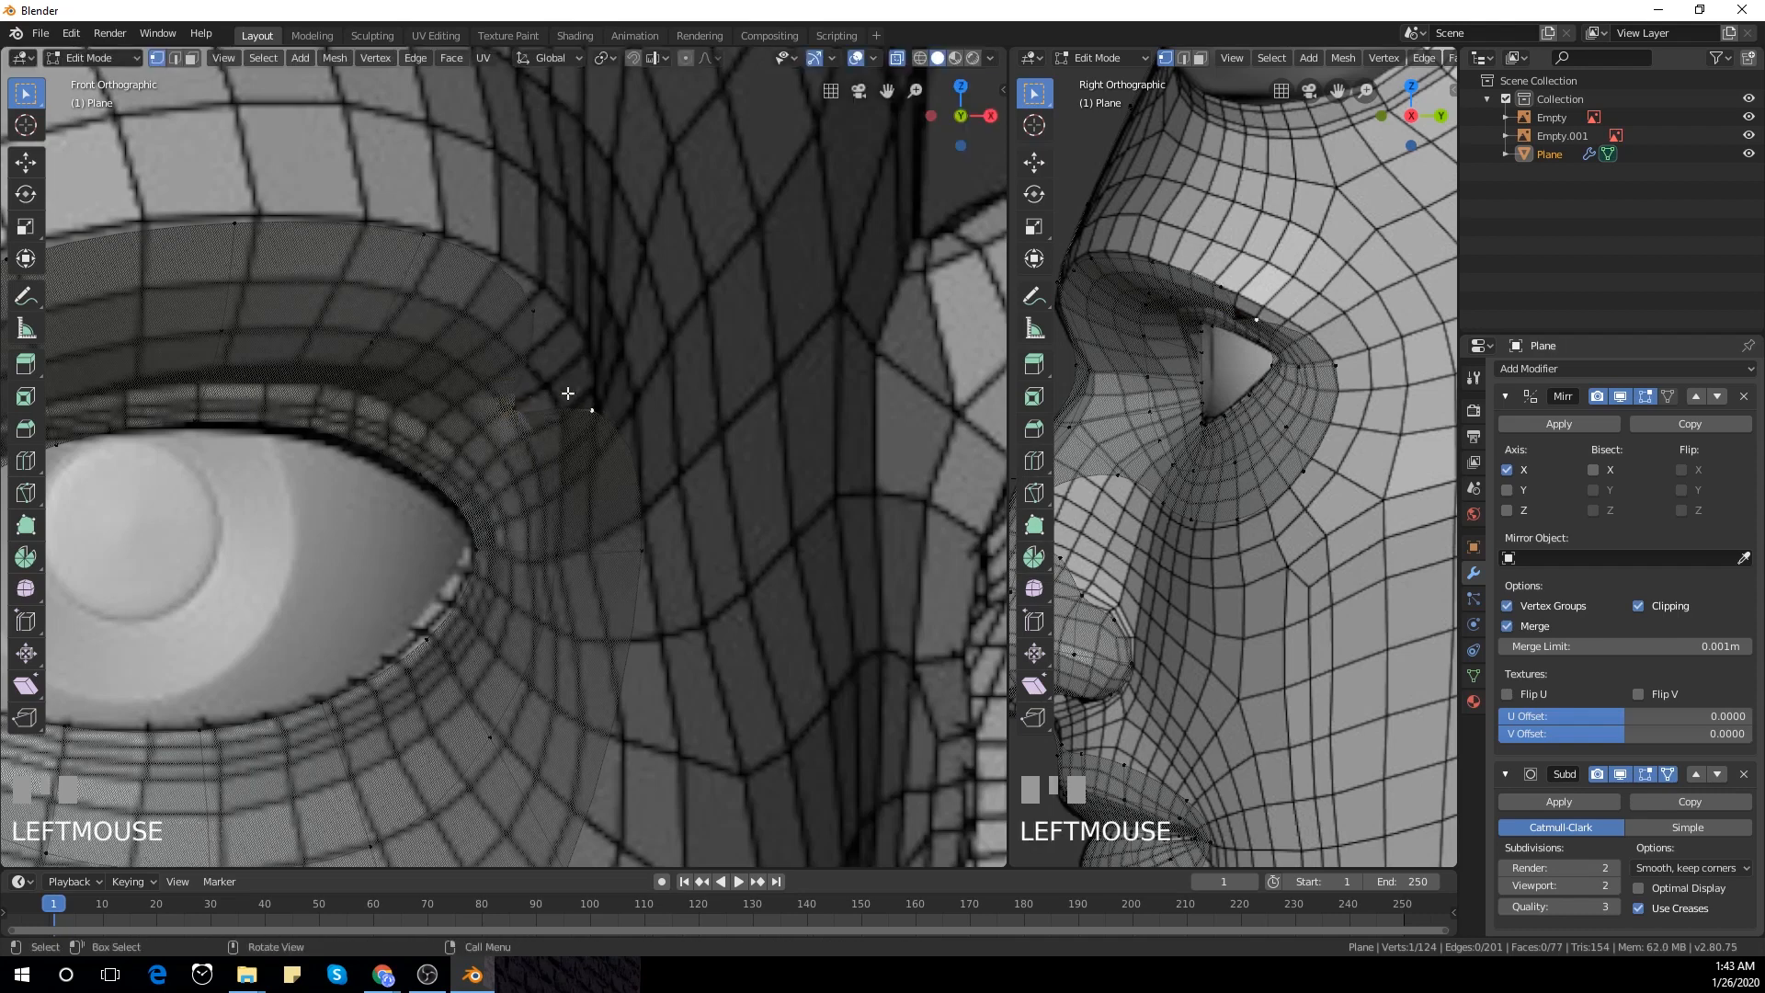
key("alt+m")
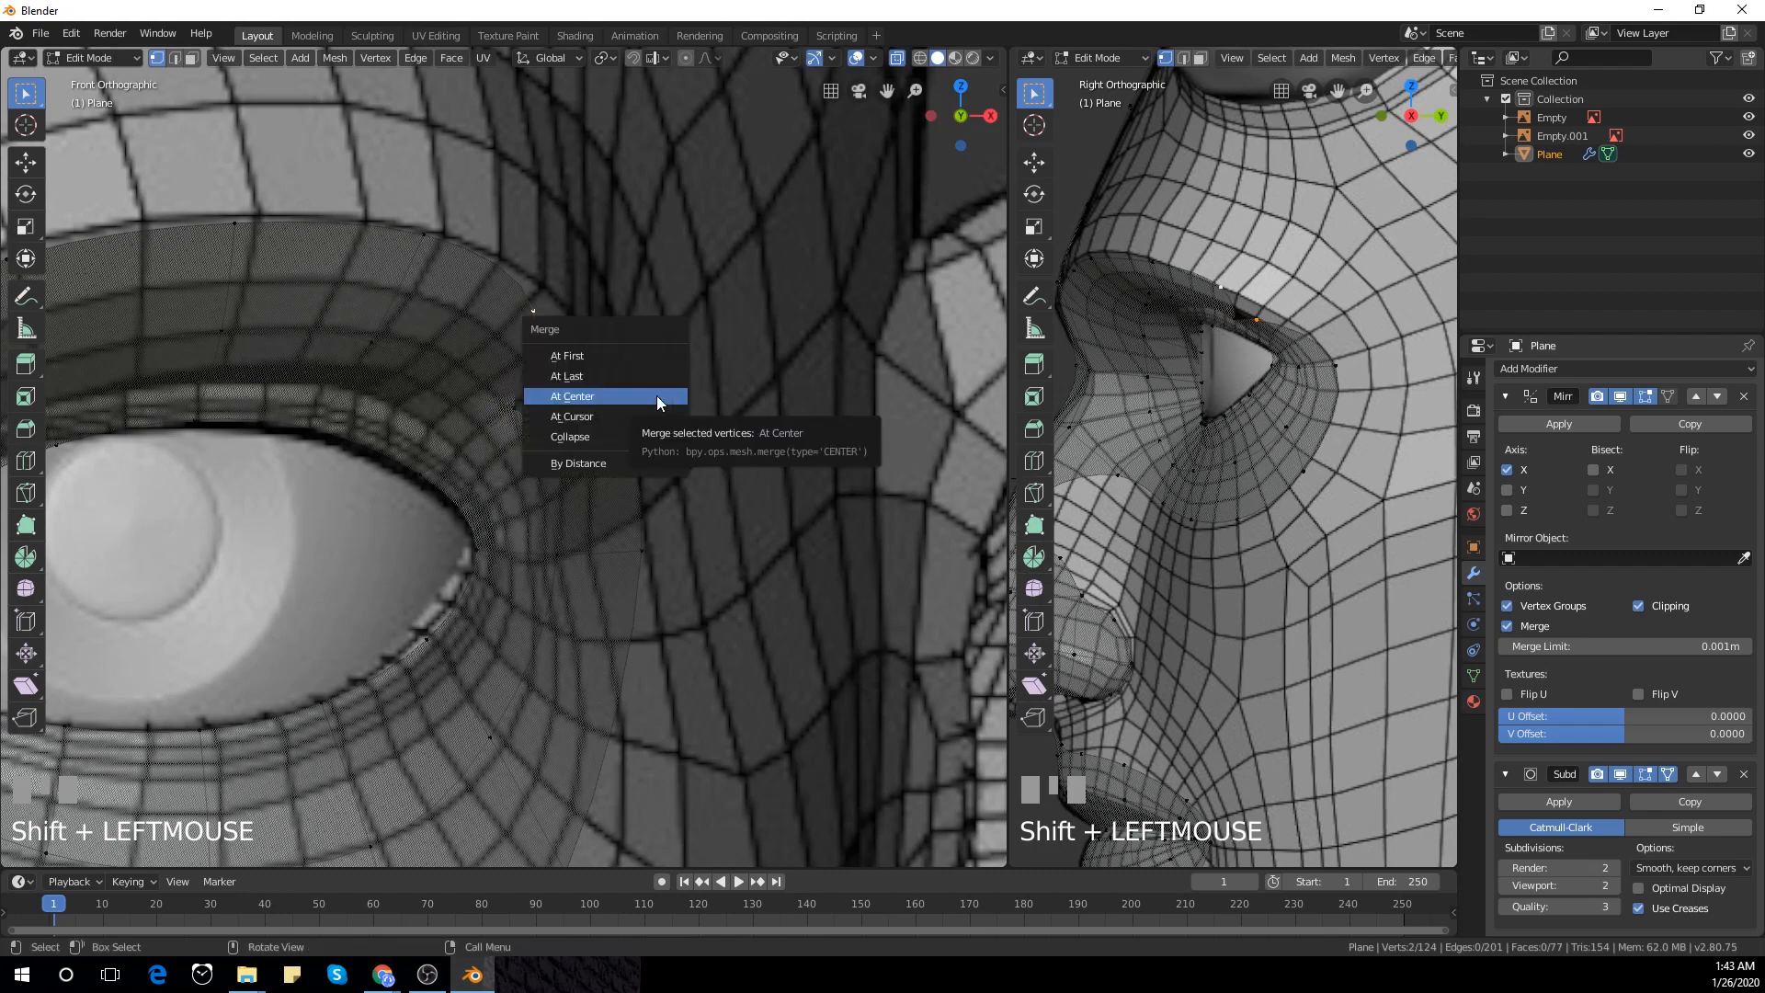
left_click(657, 396)
scroll(657, 395, "down", 6)
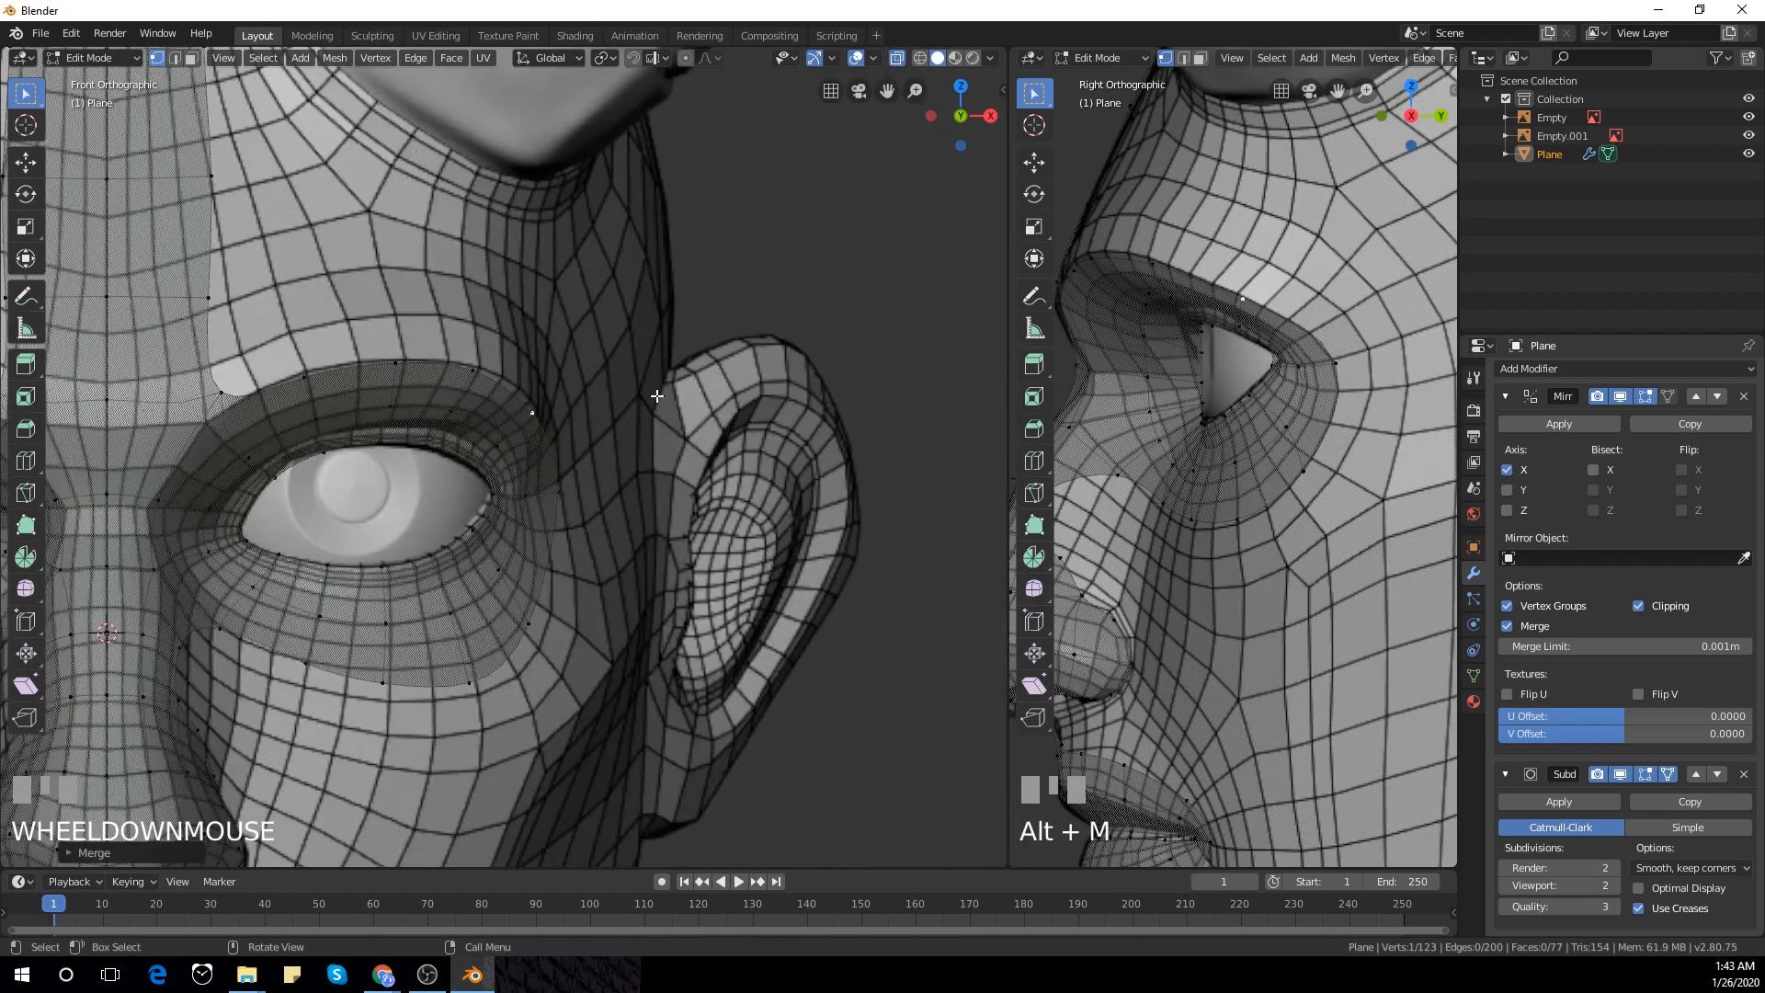
Inspect the closed eye loops in Object Mode against the front reference, and return to Edit Mode near the nose and mouth
middle_click_drag(1301, 384, 1232, 428, "shift")
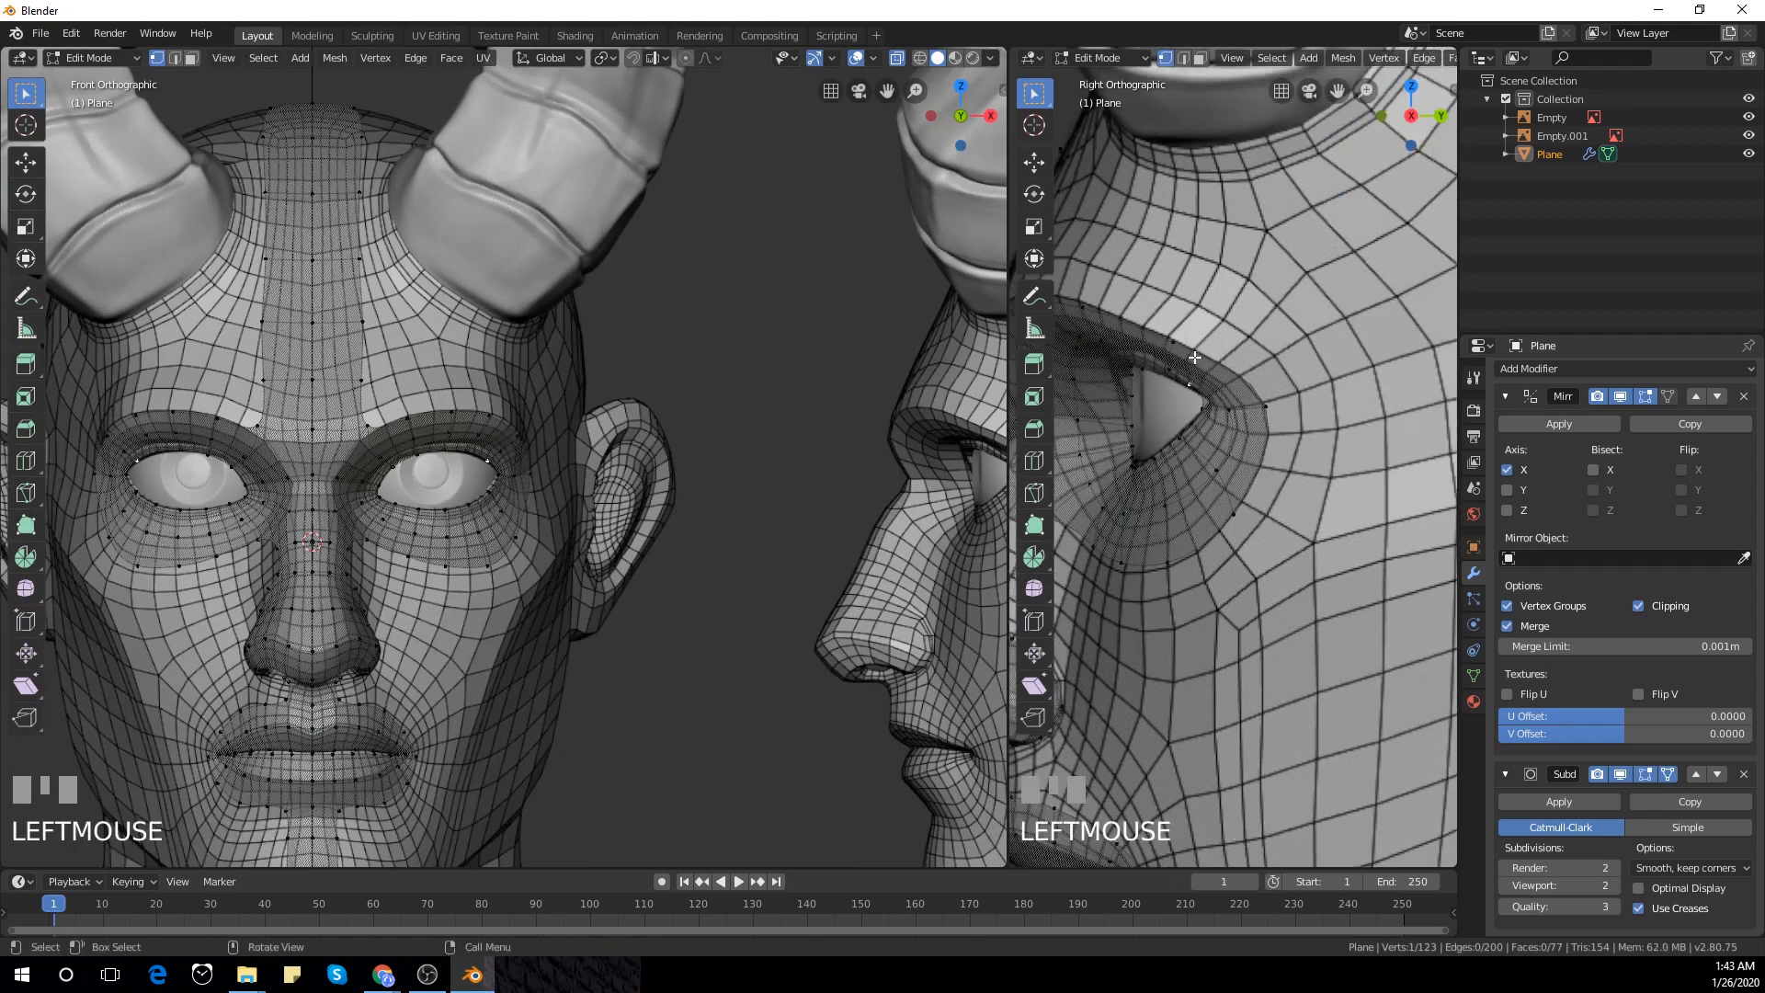
scroll(455, 359, "down", 3)
middle_click_drag(454, 358, 542, 404, "shift")
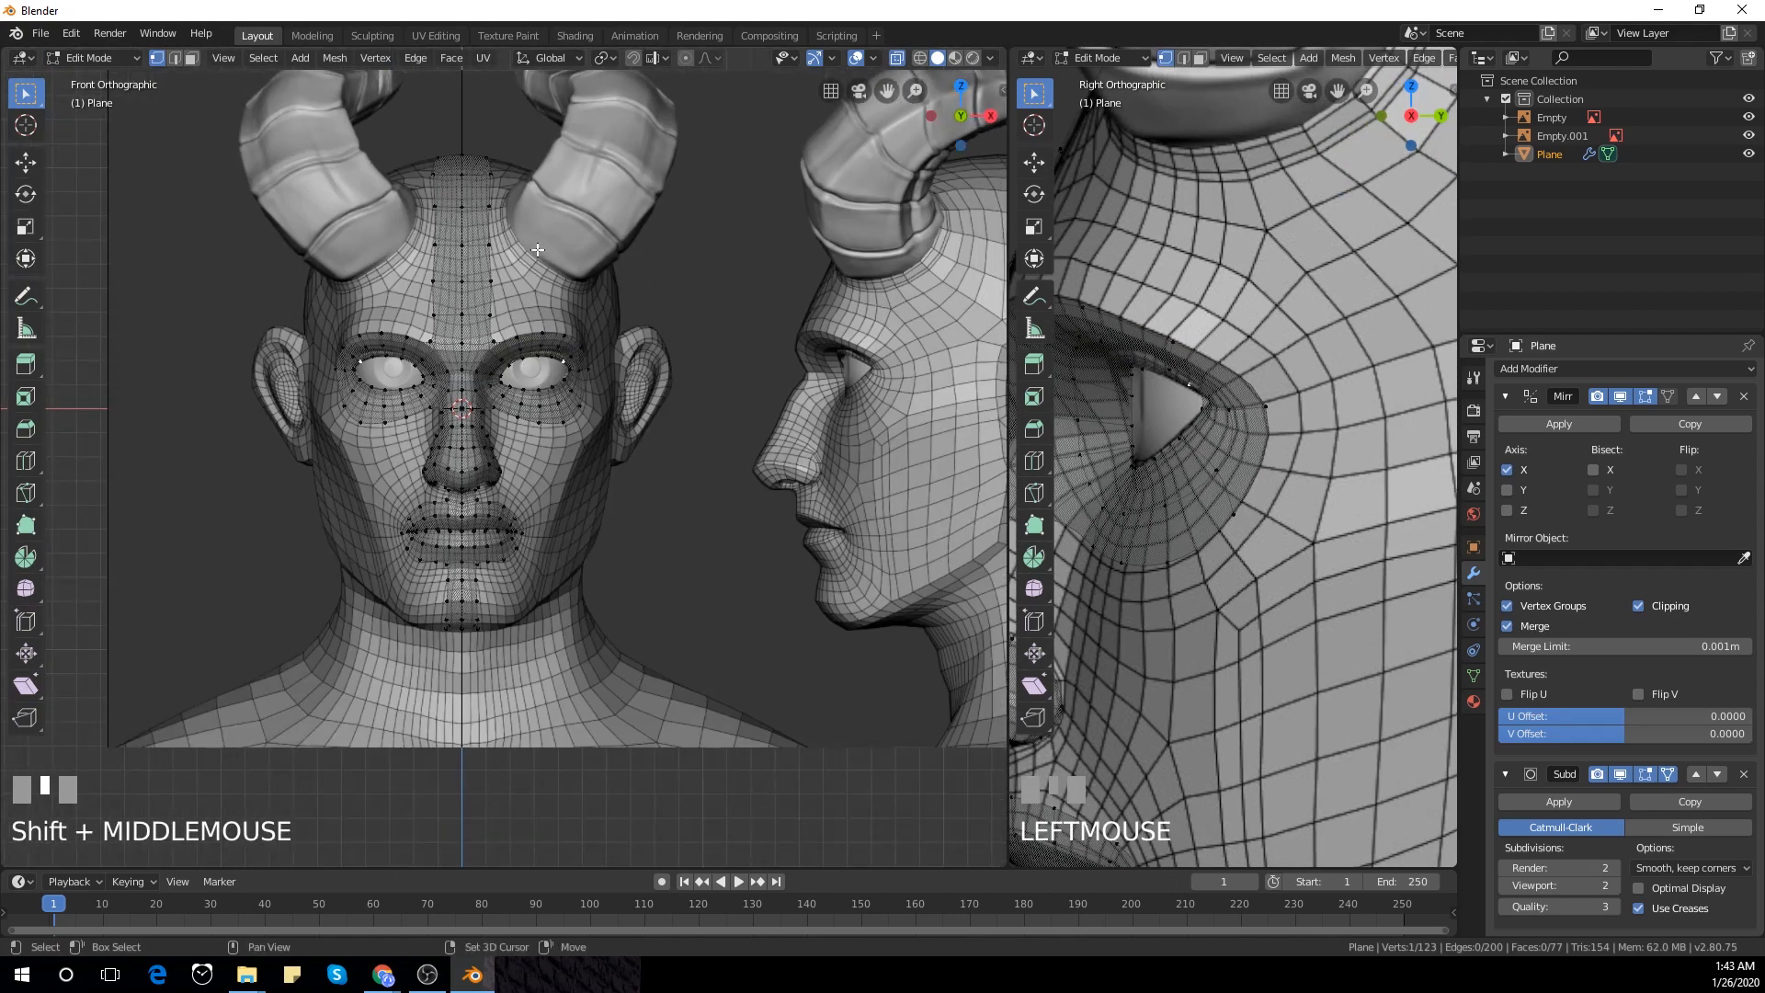
middle_click_drag(538, 250, 701, 427, "shift")
key("Tab")
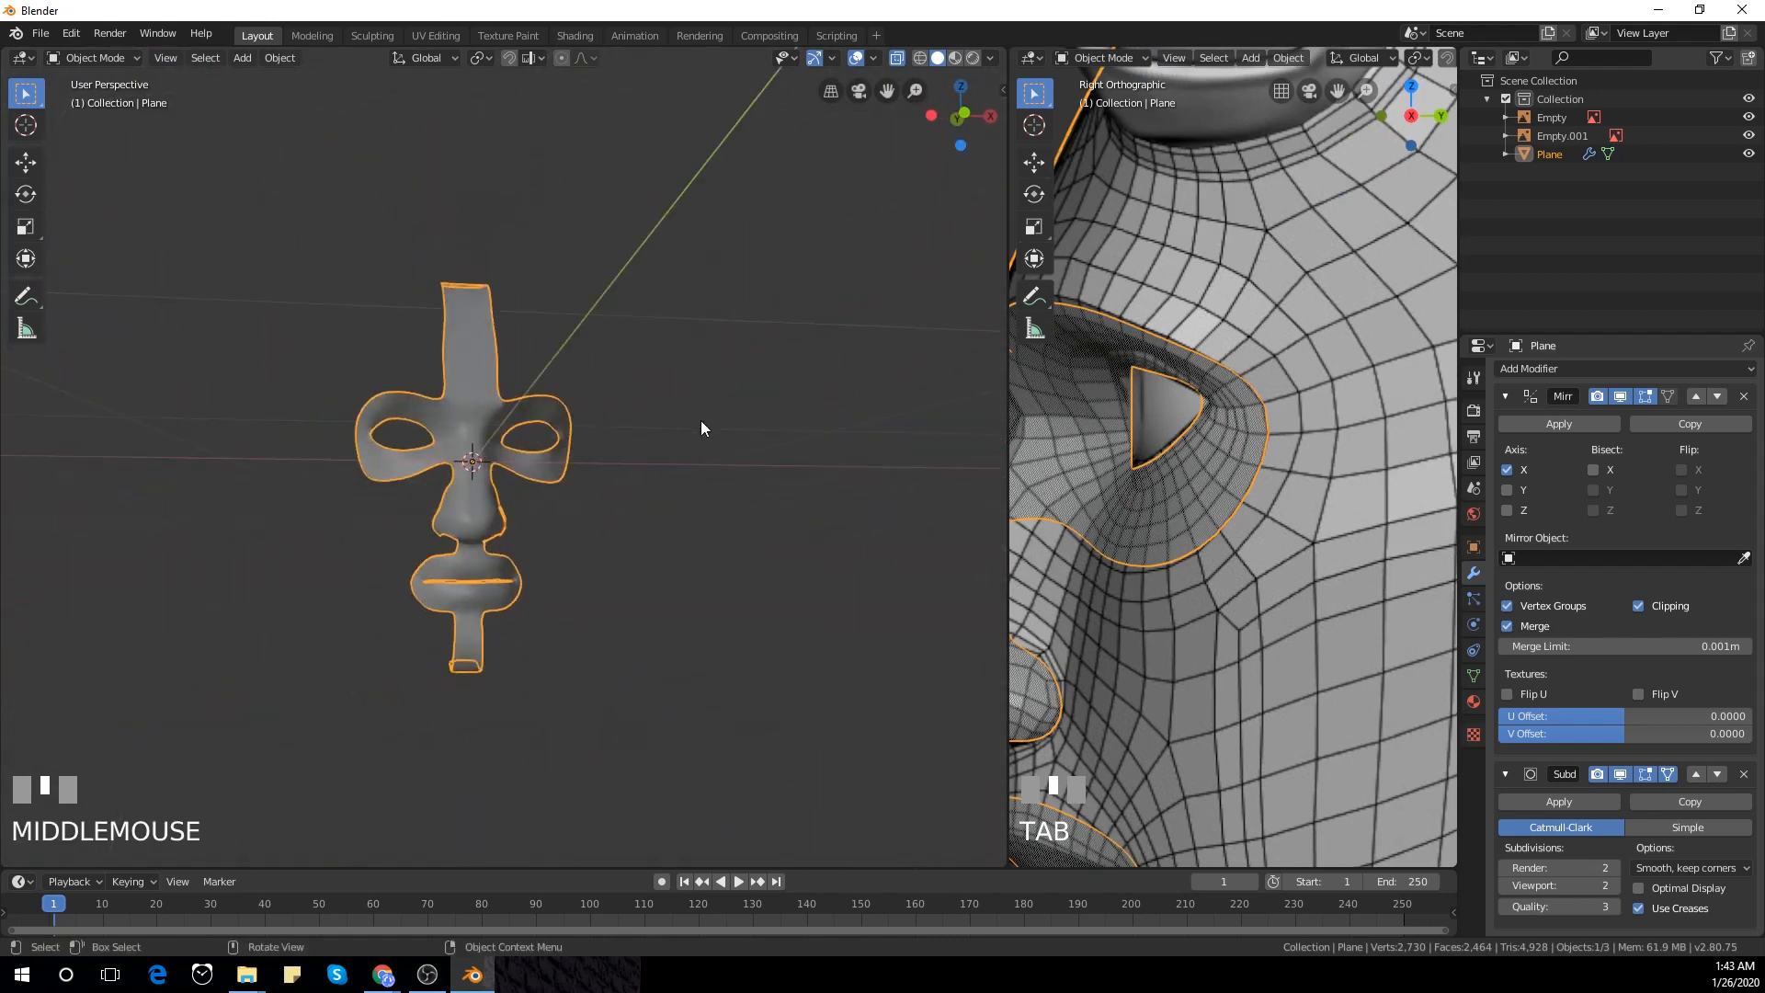
key("KP_1")
scroll(644, 403, "up", 4)
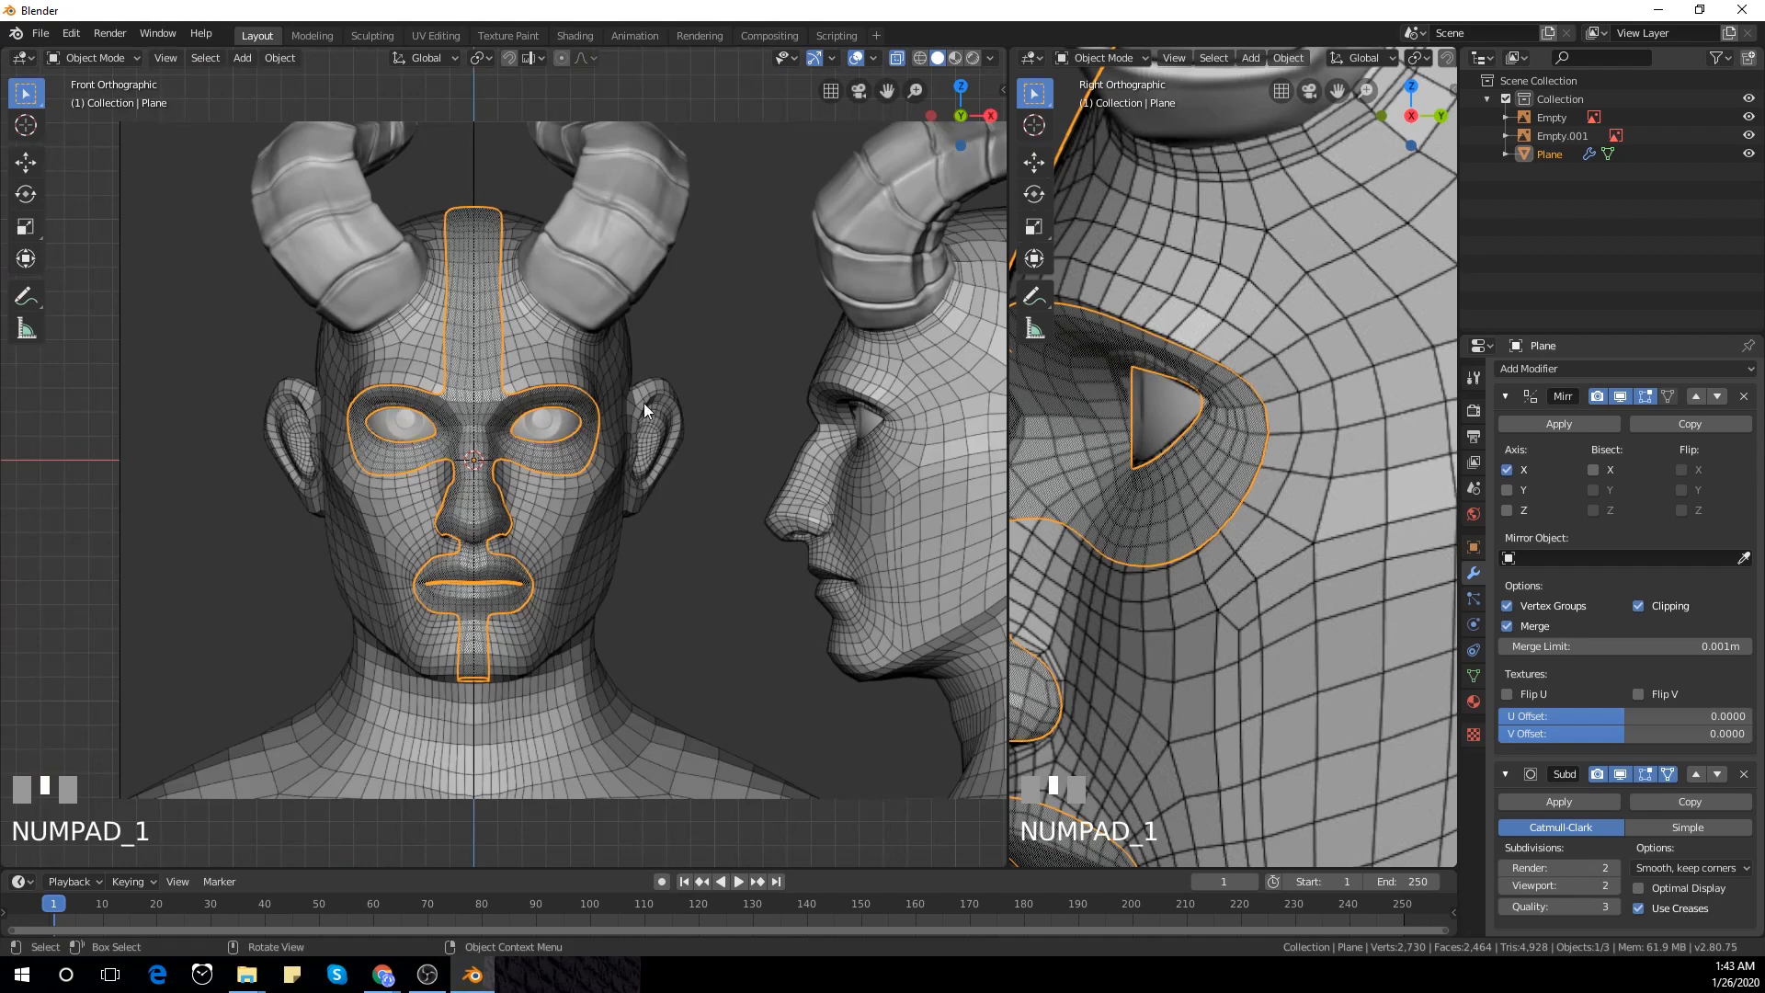
key("Tab")
middle_click_drag(577, 532, 565, 350, "shift")
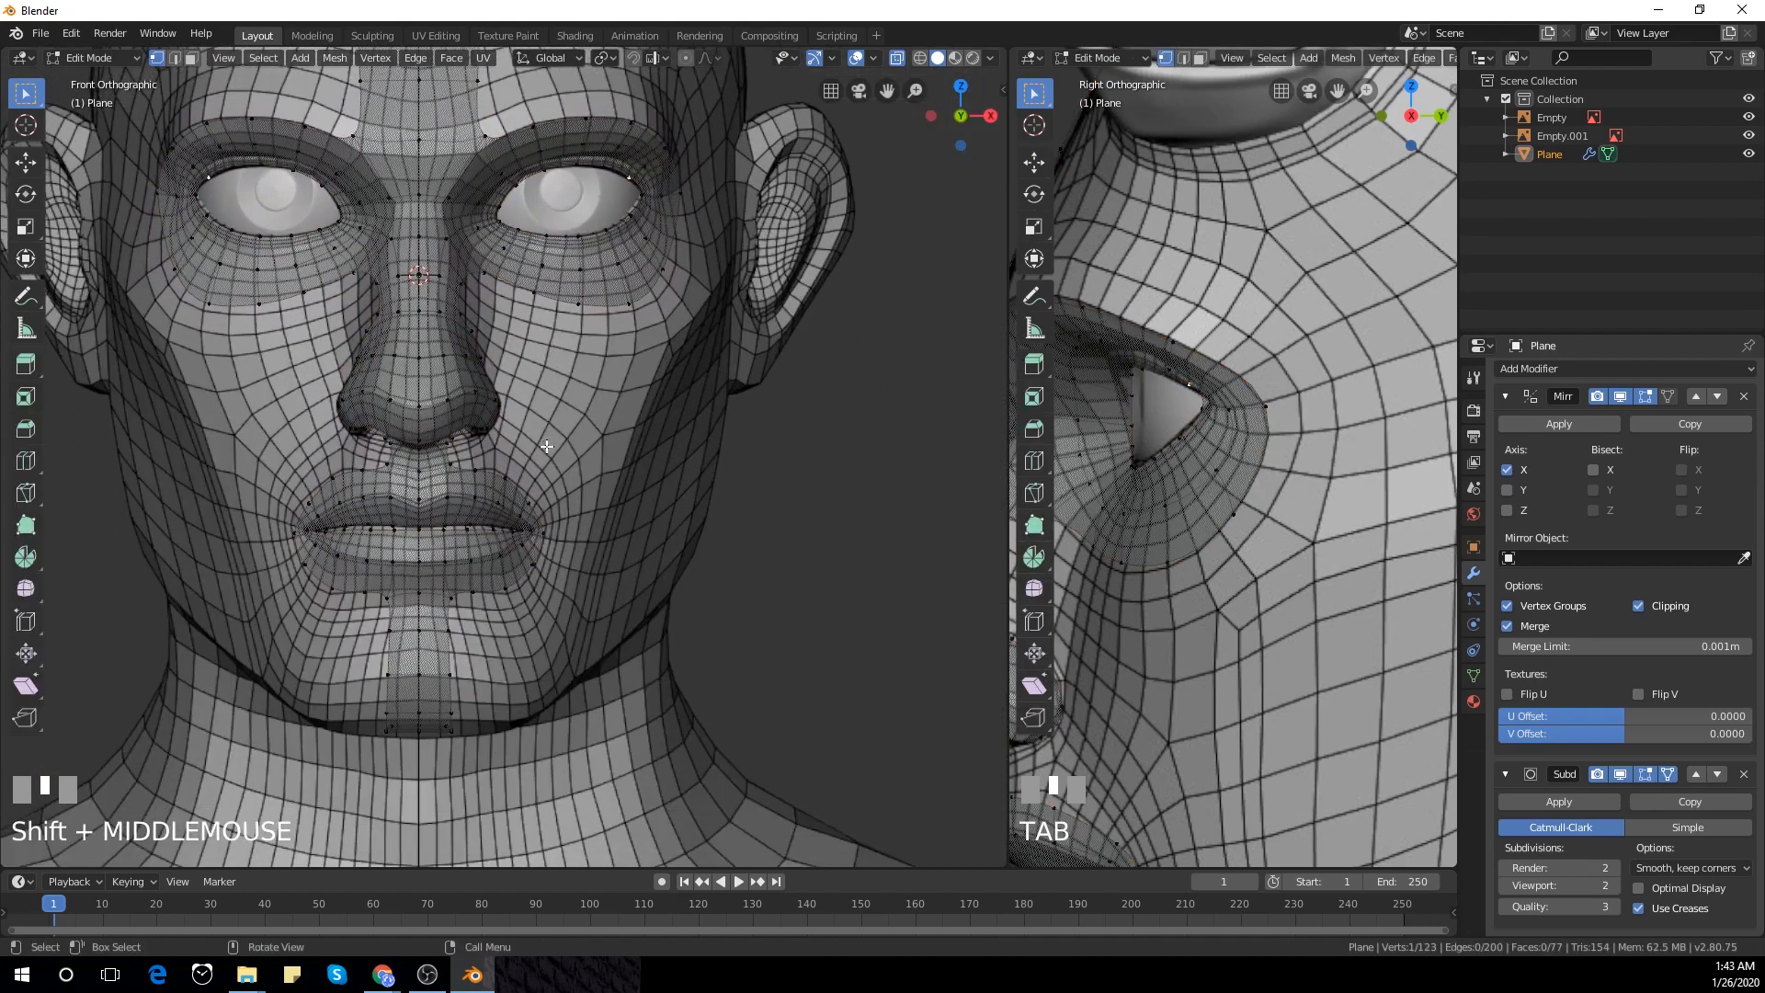
scroll(566, 349, "up", 2)
middle_click_drag(575, 427, 577, 350, "shift")
scroll(577, 349, "up", 2)
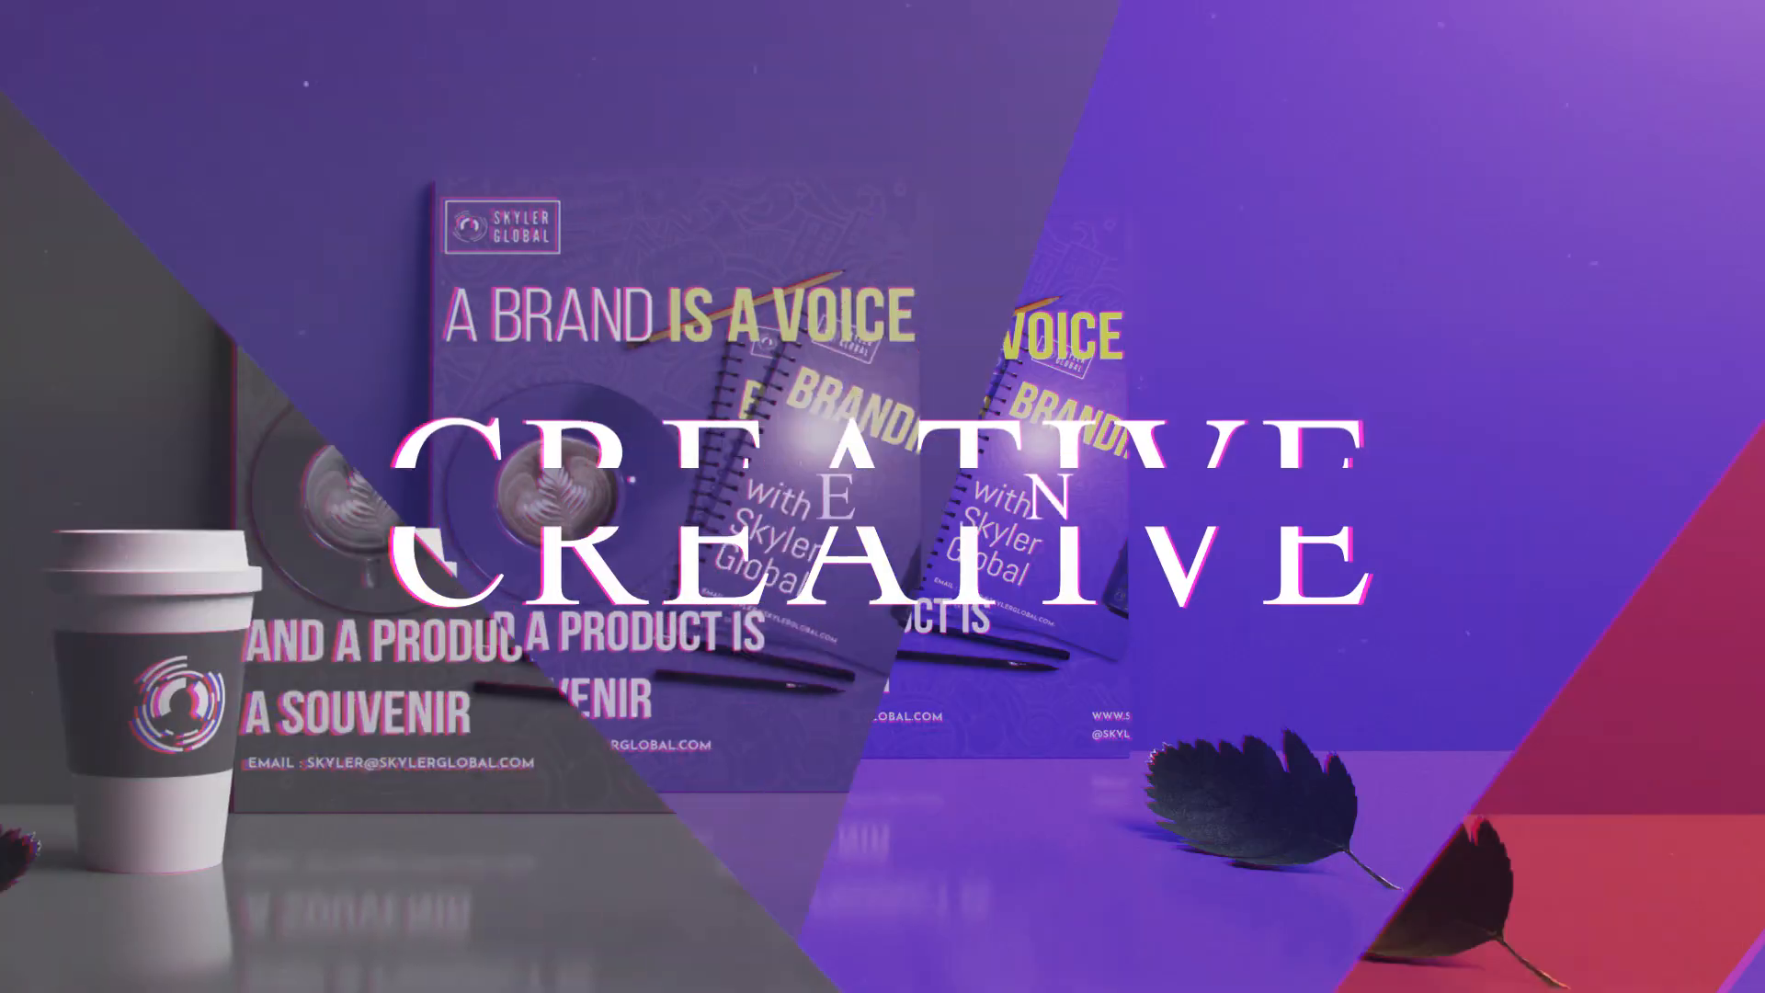